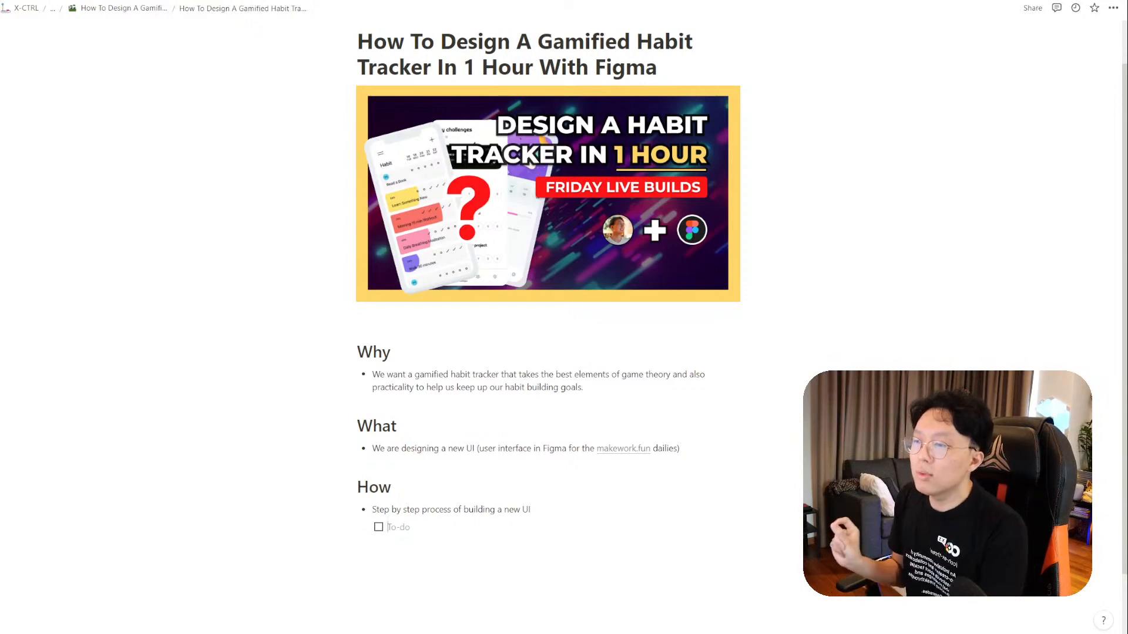
Begin a sub-bullet under the Why point with "Daily resets for our daily quests, so that they seem like they are scarce and".
{"action": "left_click", "coordinate": [644, 385]}
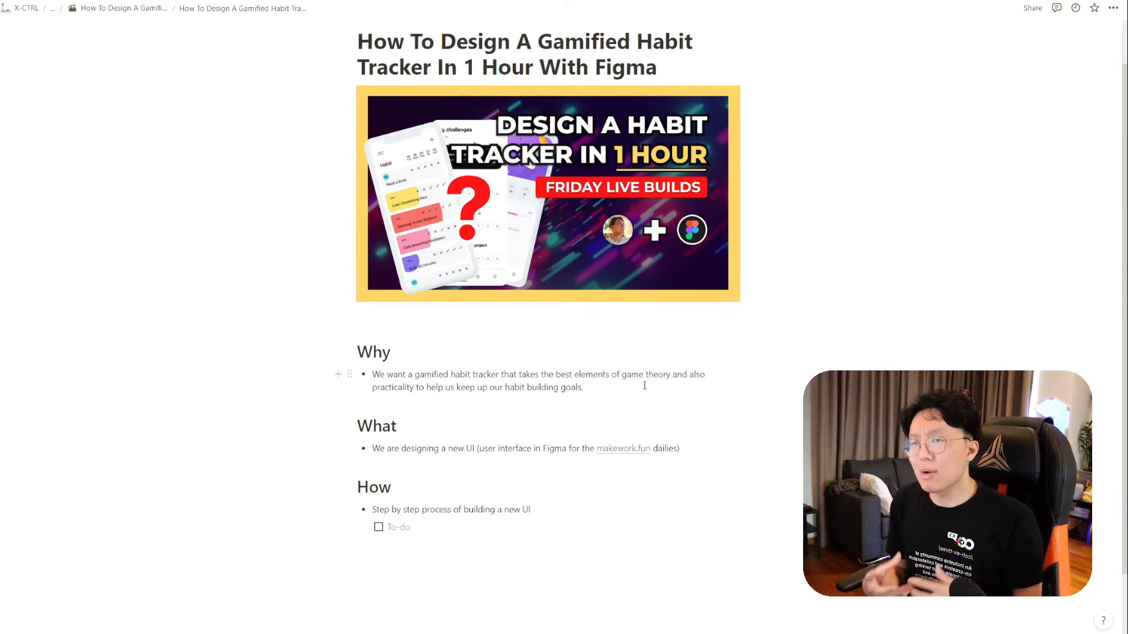
{"action": "key", "text": "Return"}
{"action": "key", "text": "Tab"}
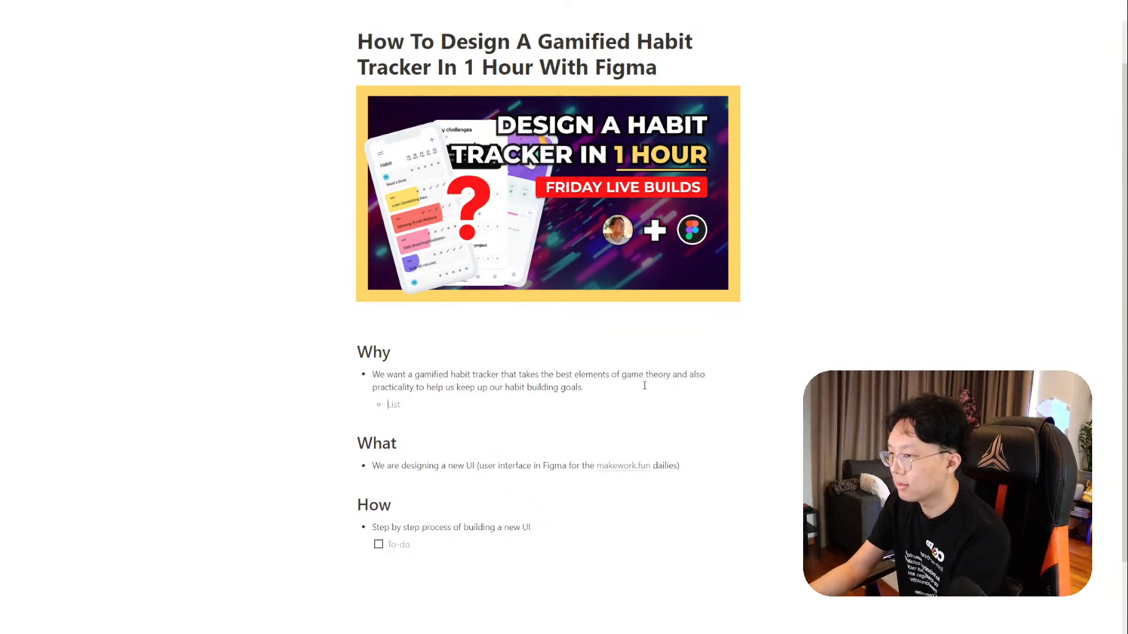
{"action": "type", "text": "Daily resets for "}
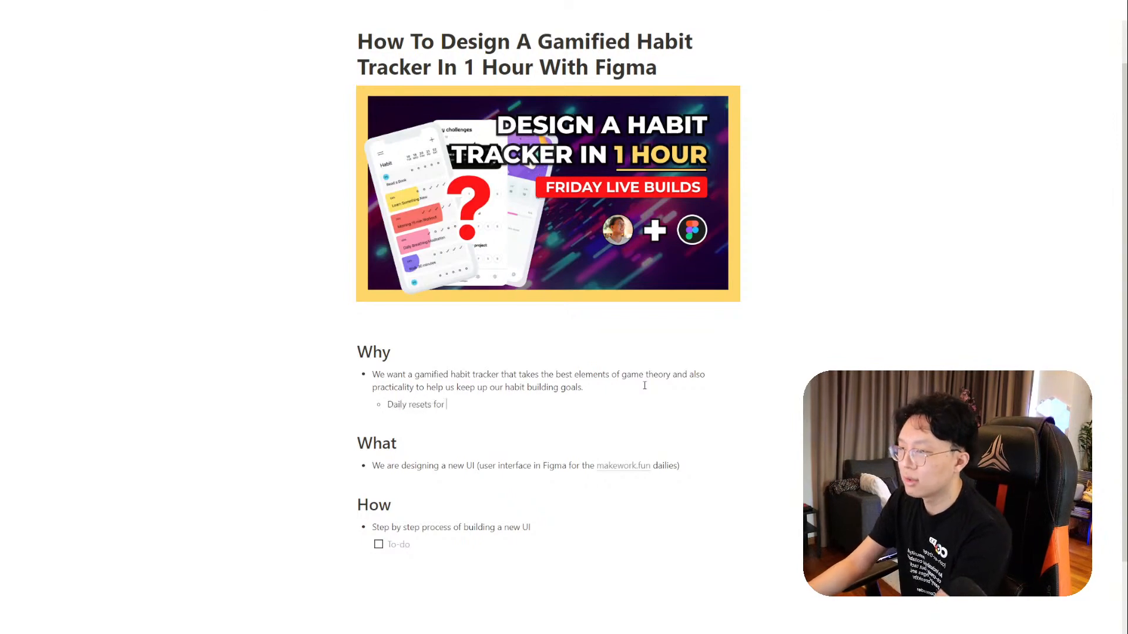
{"action": "type", "text": "our "}
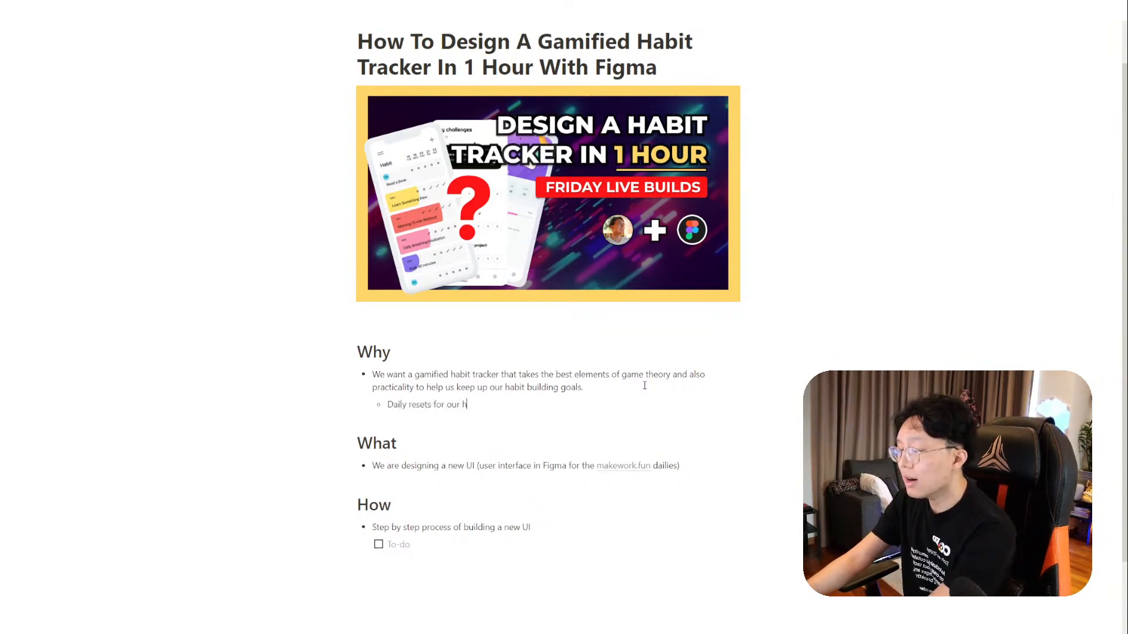
{"action": "type", "text": "daily ques"}
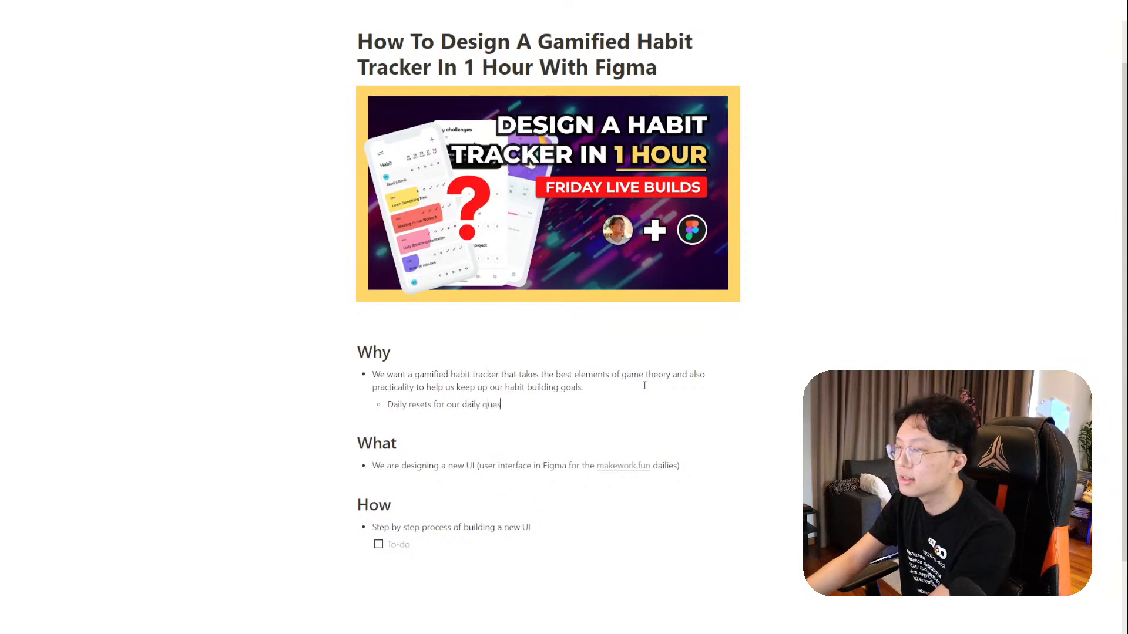
{"action": "type", "text": "ts, so that they seem"}
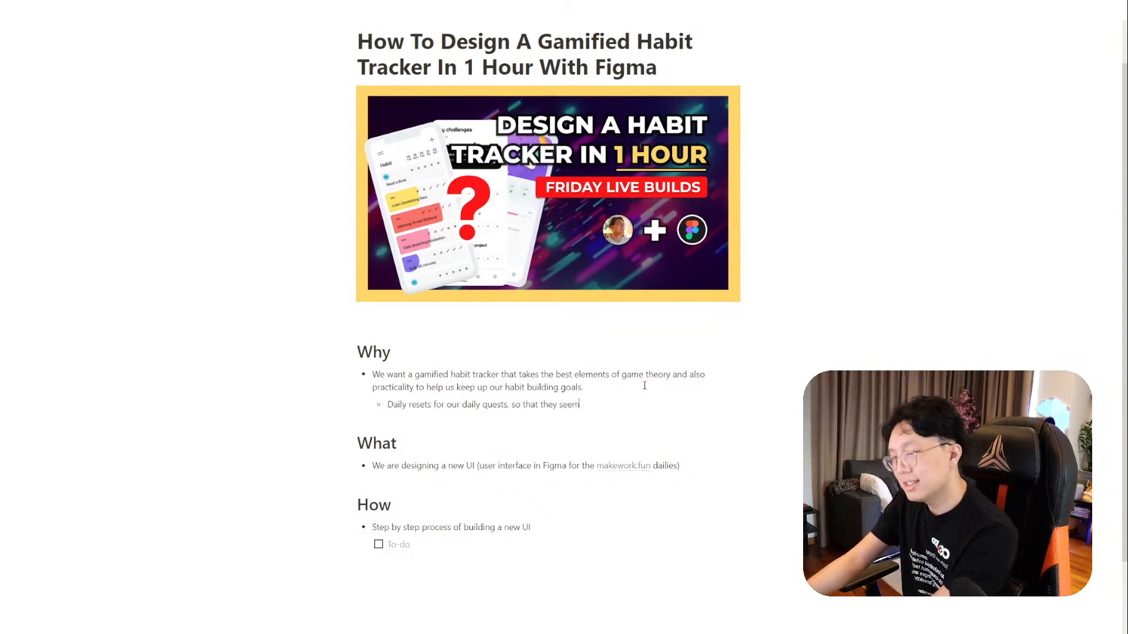
{"action": "type", "text": " like they are"}
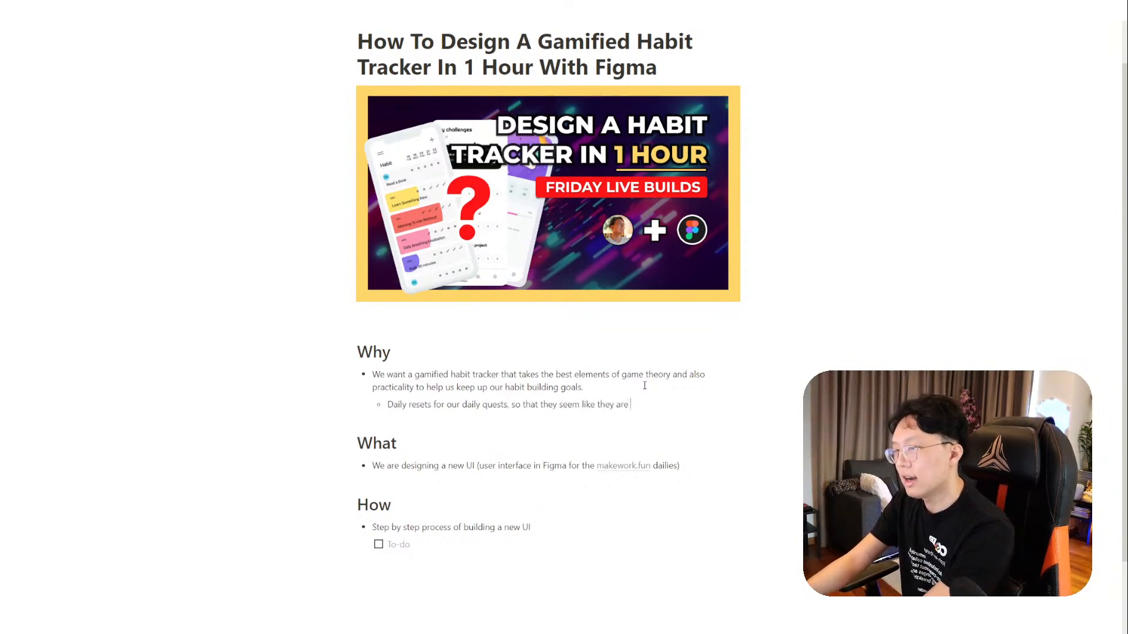
{"action": "type", "text": " scarce and"}
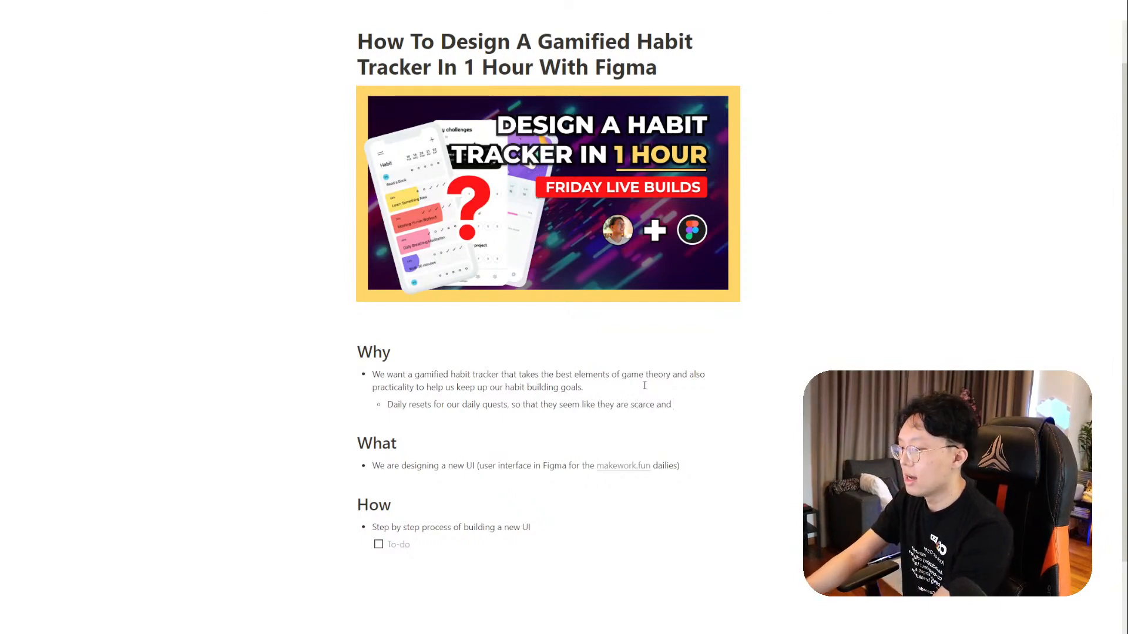
Complete the daily resets sub-bullet with "opportunities that we should take advantage of when we are pursuing our habits".
{"action": "type", "text": " opportunities that we"}
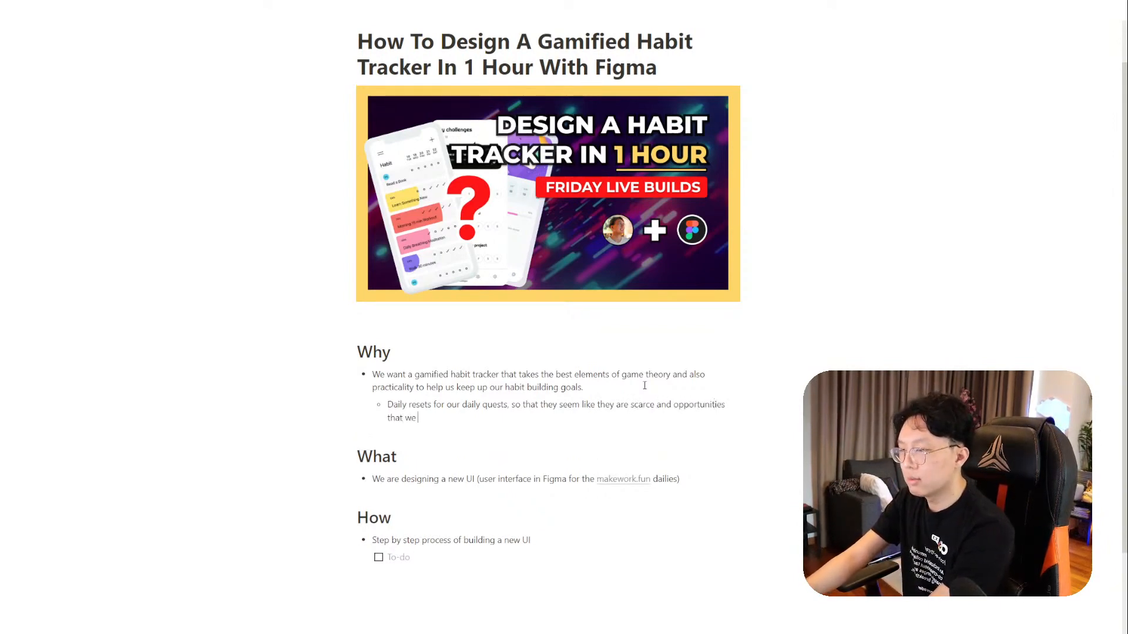
{"action": "type", "text": " should take advantage"}
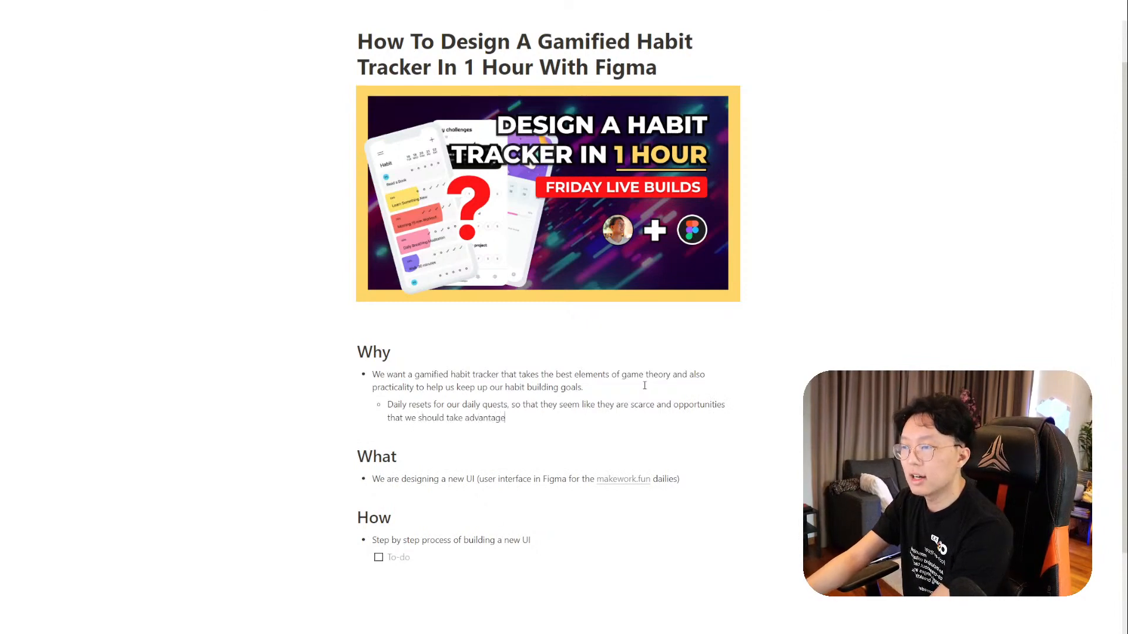
{"action": "type", "text": " of when we"}
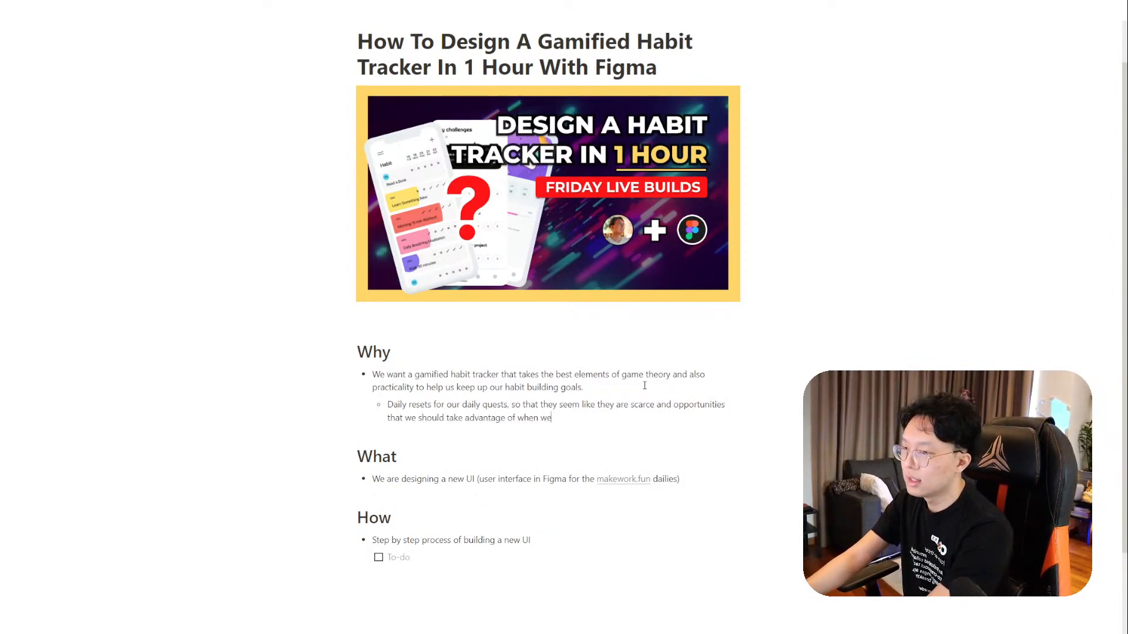
{"action": "type", "text": " are pursuing our"}
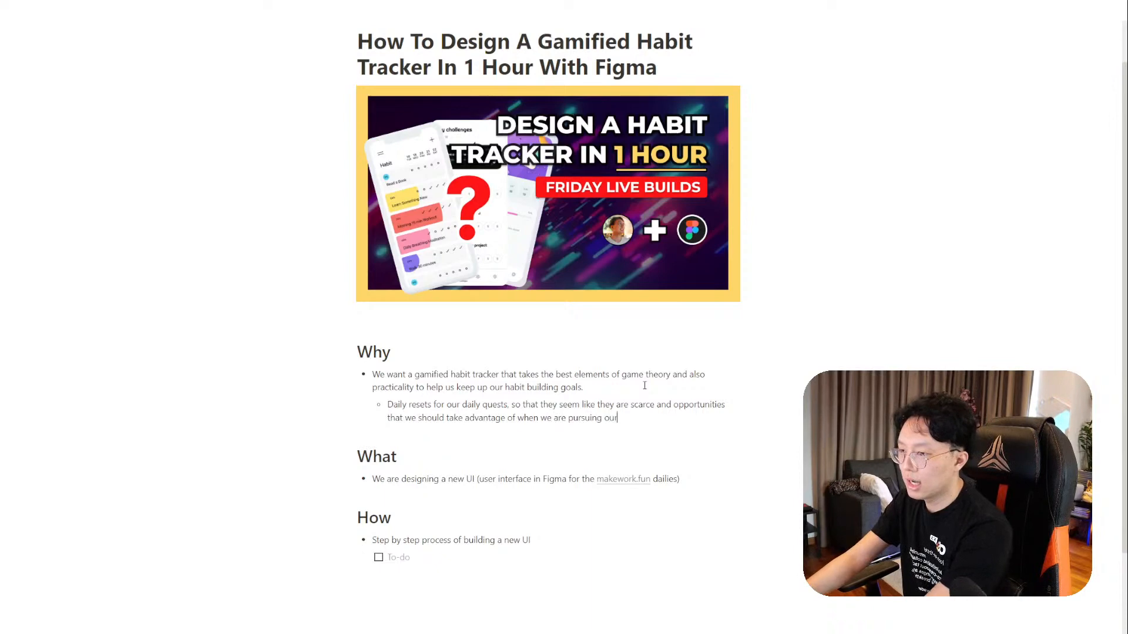
{"action": "type", "text": " habits/"}
{"action": "key", "text": "BackSpace"}
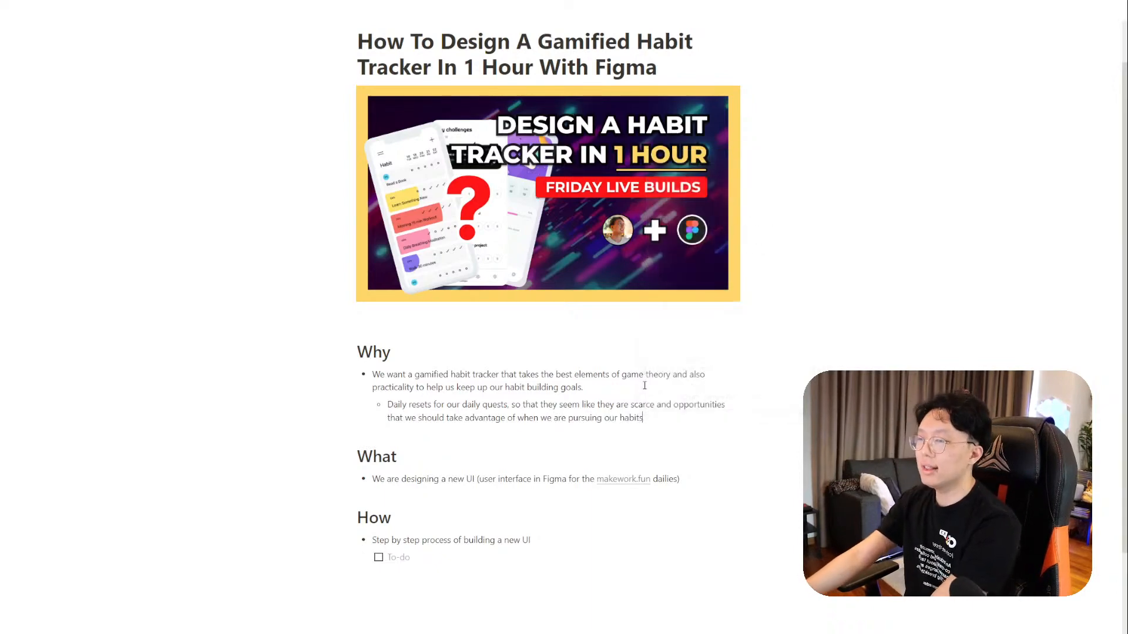
Add a second sub-bullet under the Why point reading "Have a big celebration whenever we hit milestones for our dailies".
{"action": "key", "text": "Return"}
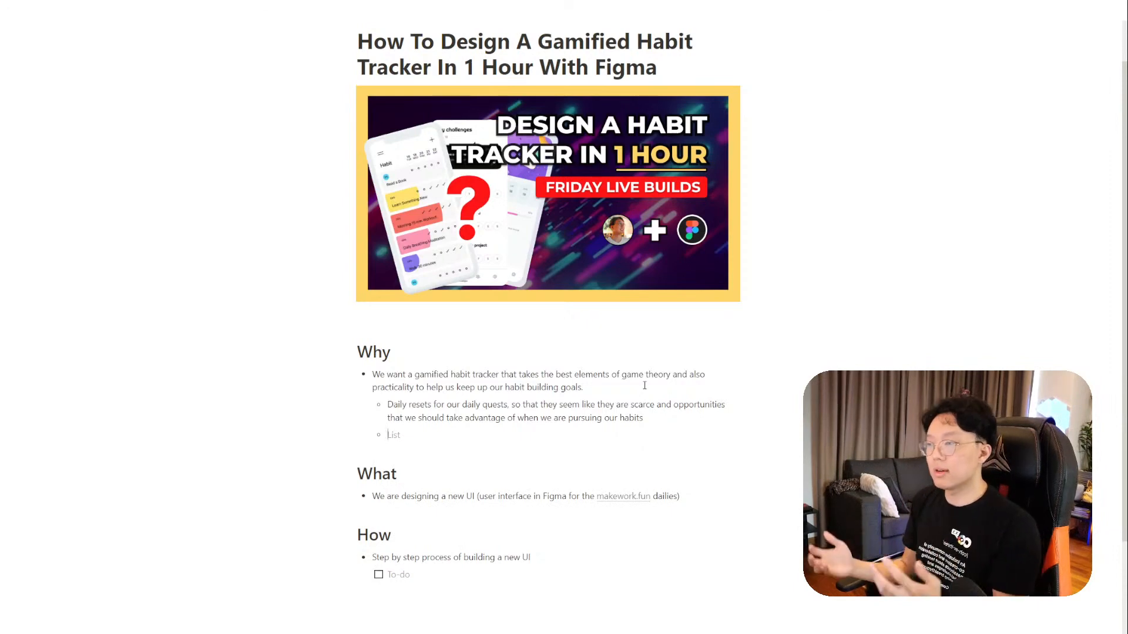
{"action": "type", "text": "Have a"}
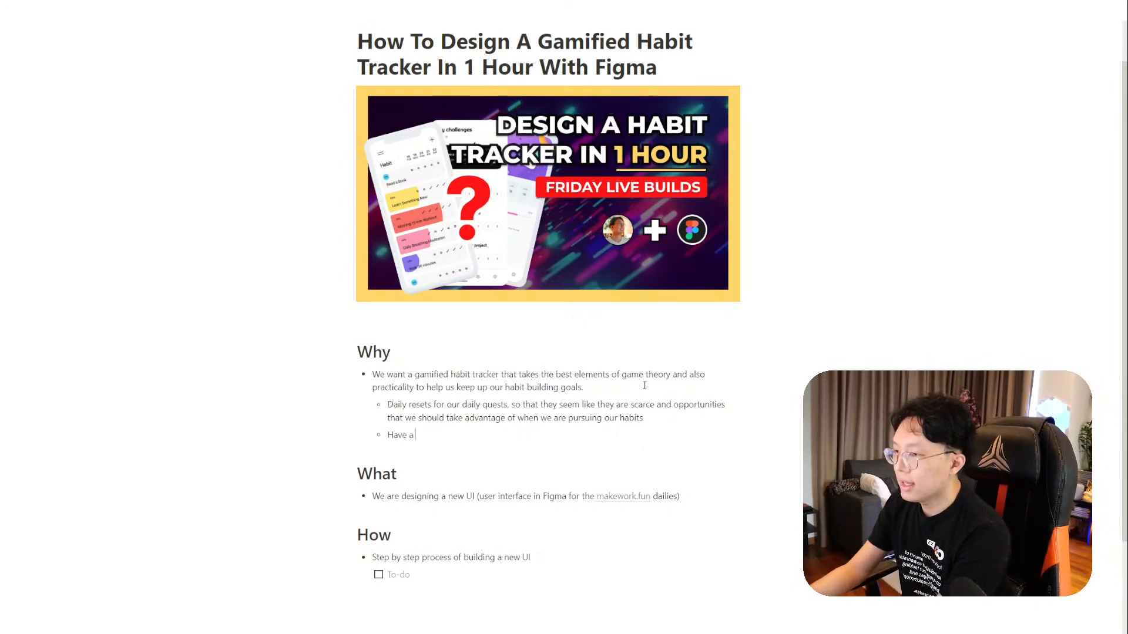
{"action": "type", "text": " big celebration whe"}
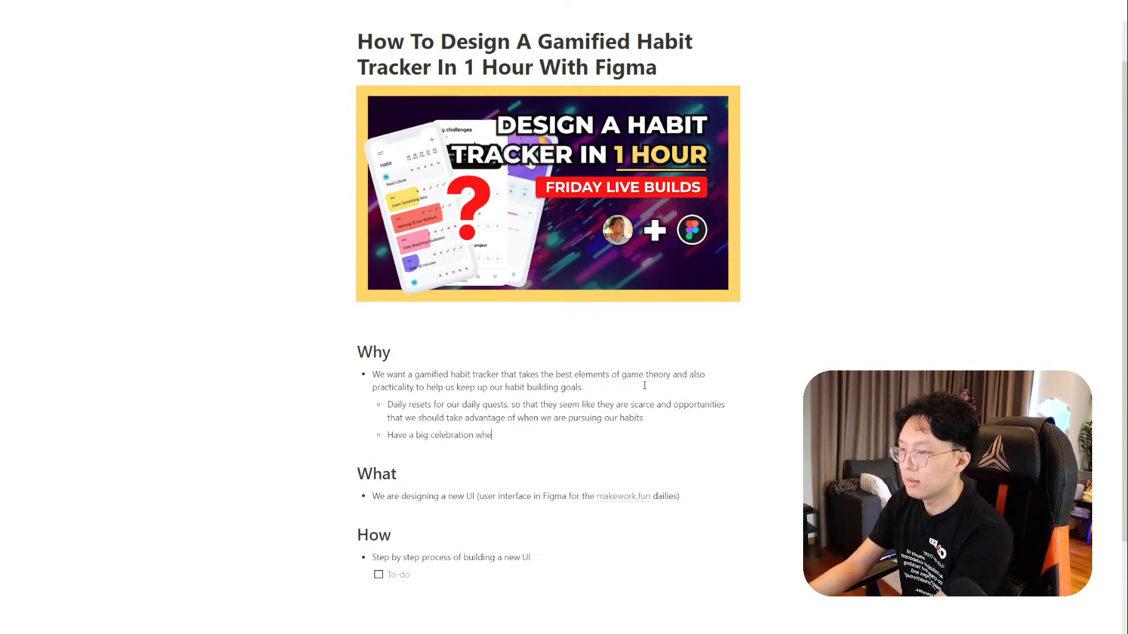
{"action": "type", "text": "never we hit mileston"}
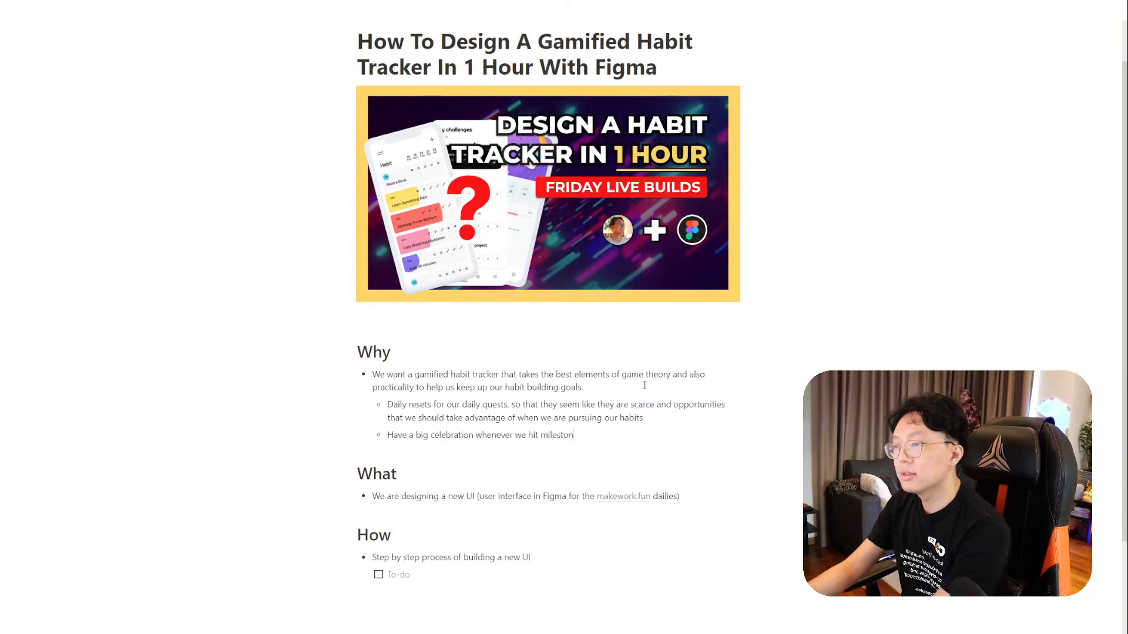
{"action": "type", "text": "es for our dailies"}
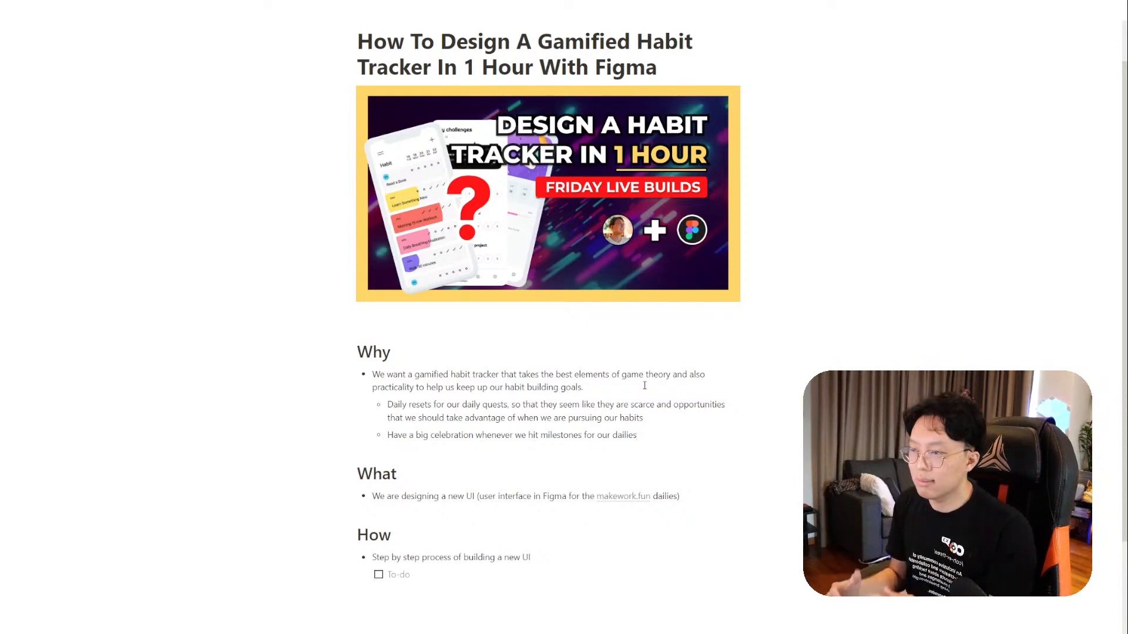
Nest four bullets under the celebration point: "Daily Targets", "All Clears", "Streaks" and "Goals hit".
{"action": "key", "text": "Return"}
{"action": "key", "text": "Tab"}
{"action": "type", "text": "Daily Targets"}
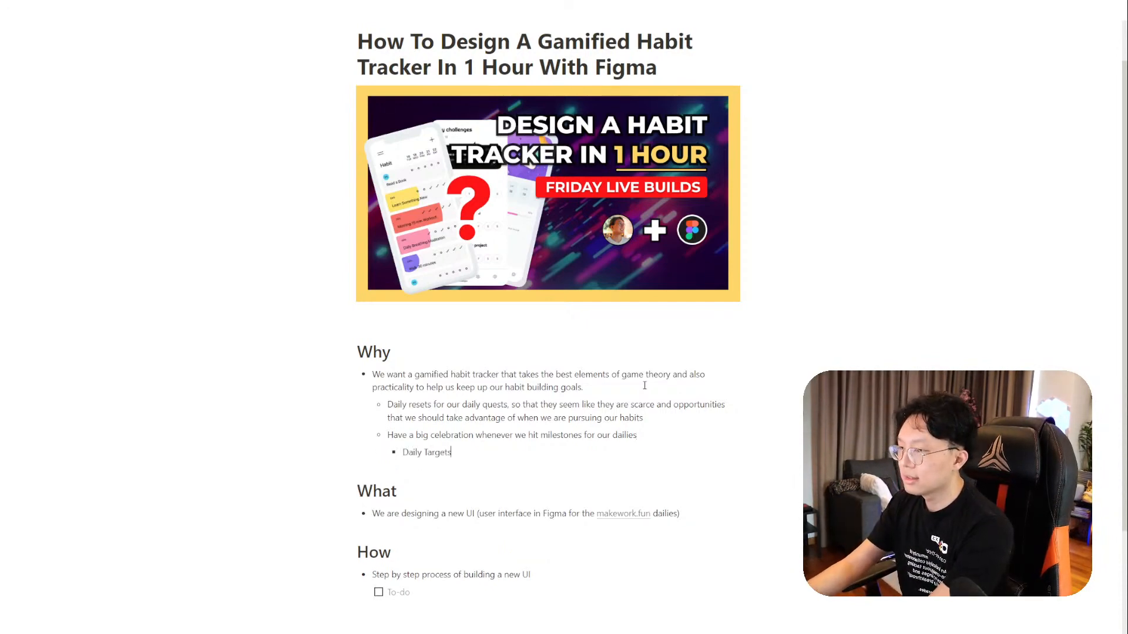
{"action": "key", "text": "Return"}
{"action": "type", "text": "All Clears"}
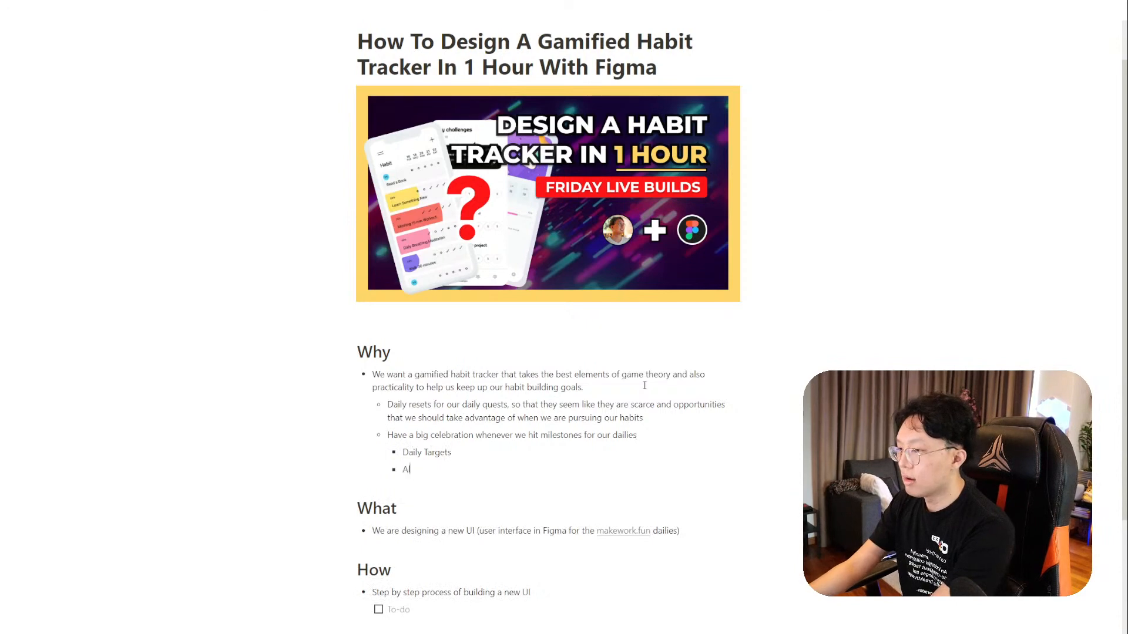
{"action": "key", "text": "Return"}
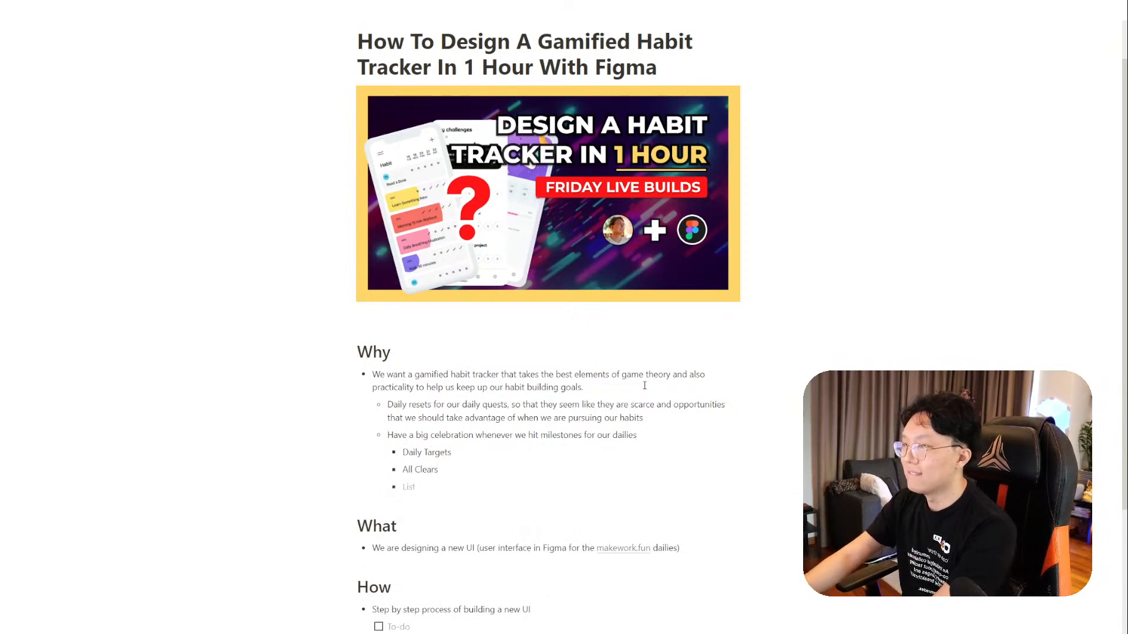
{"action": "type", "text": "Streaks"}
{"action": "key", "text": "Return"}
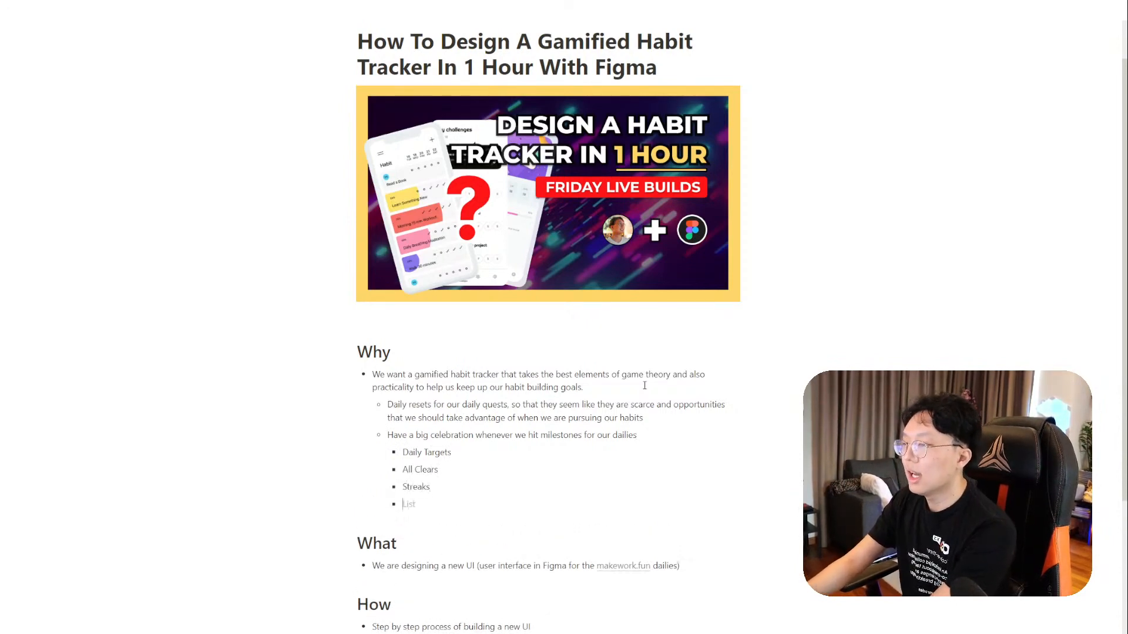
{"action": "type", "text": "Goals hit"}
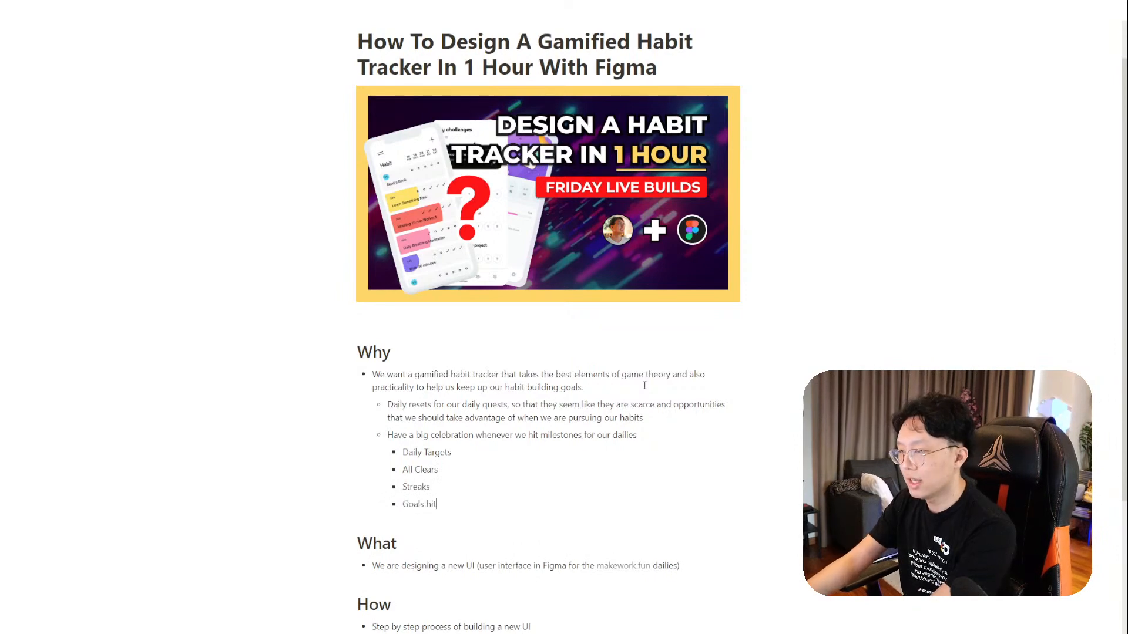
Add a sub-bullet "Practical elements ?" after the milestone list, at the same level as the celebration point.
{"action": "key", "text": "Return"}
{"action": "key", "text": "shift+Tab"}
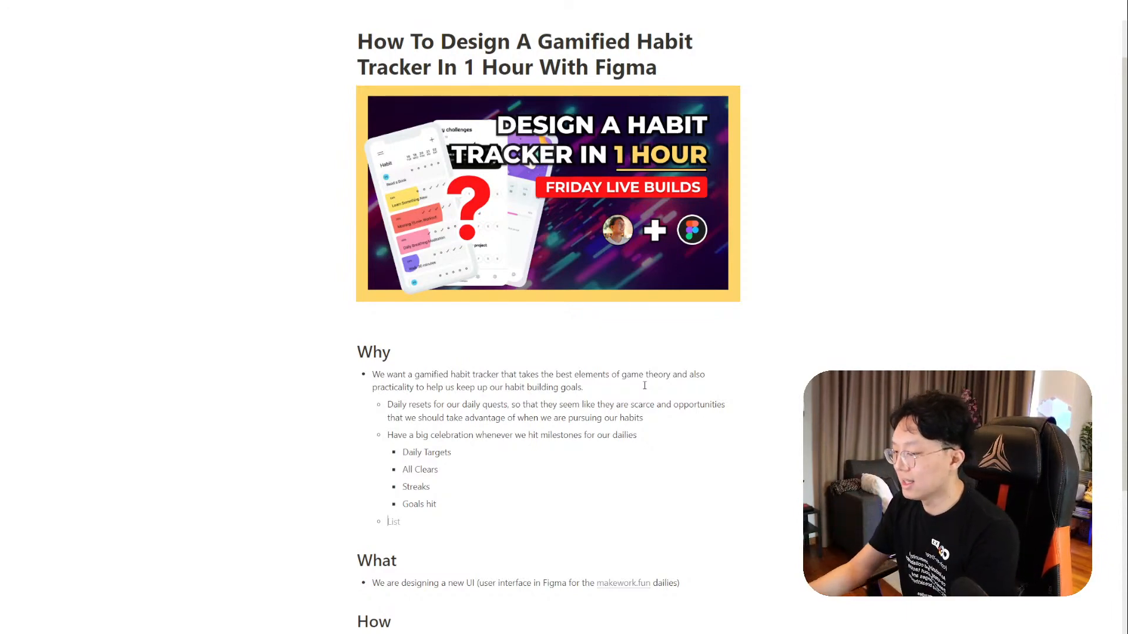
{"action": "type", "text": "Practical elements ?"}
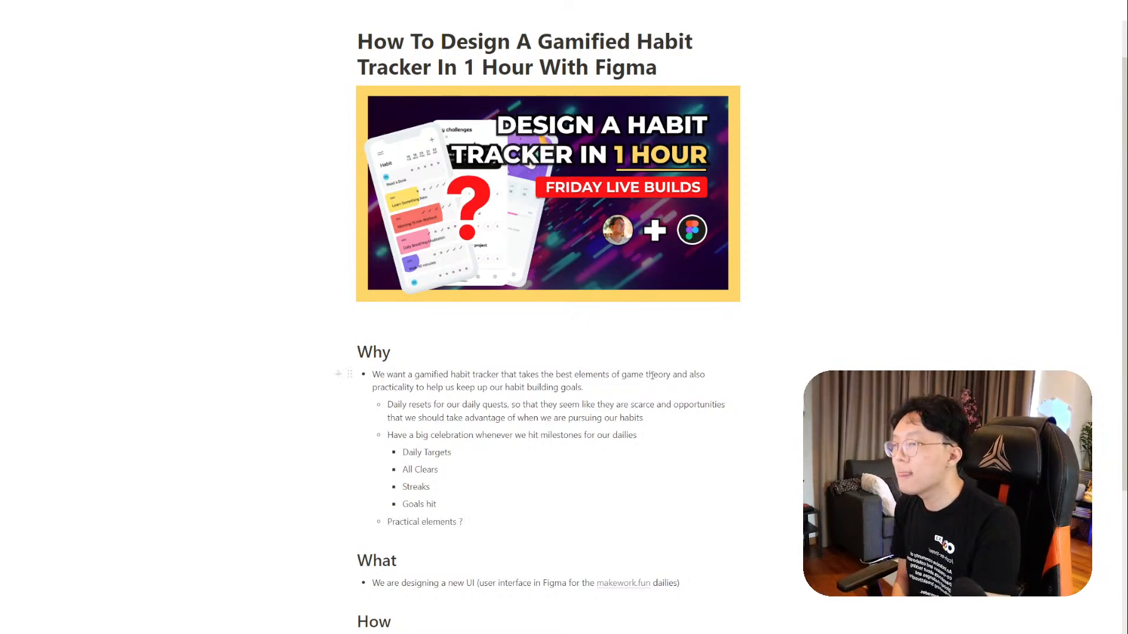
Review the existing Daily Quests page, examining its bonus reset header and the recurring, morning, mid-day and evening routine cards.
{"action": "scroll", "coordinate": [593, 461], "scroll_direction": "down", "scroll_amount": 3}
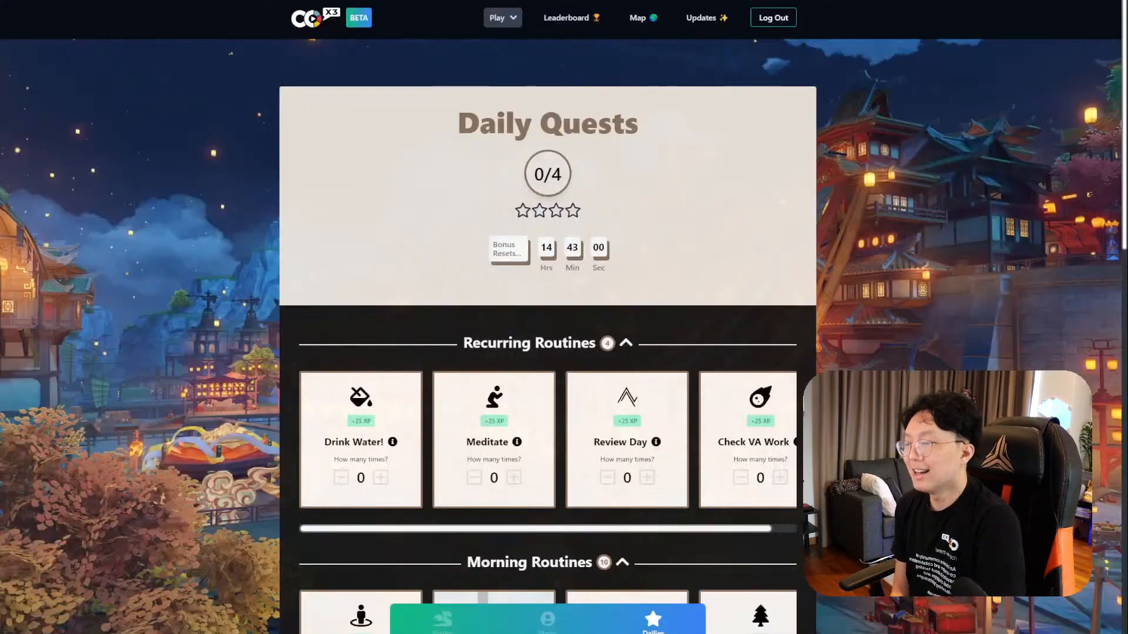
{"action": "scroll", "coordinate": [548, 353], "scroll_direction": "down", "scroll_amount": 1}
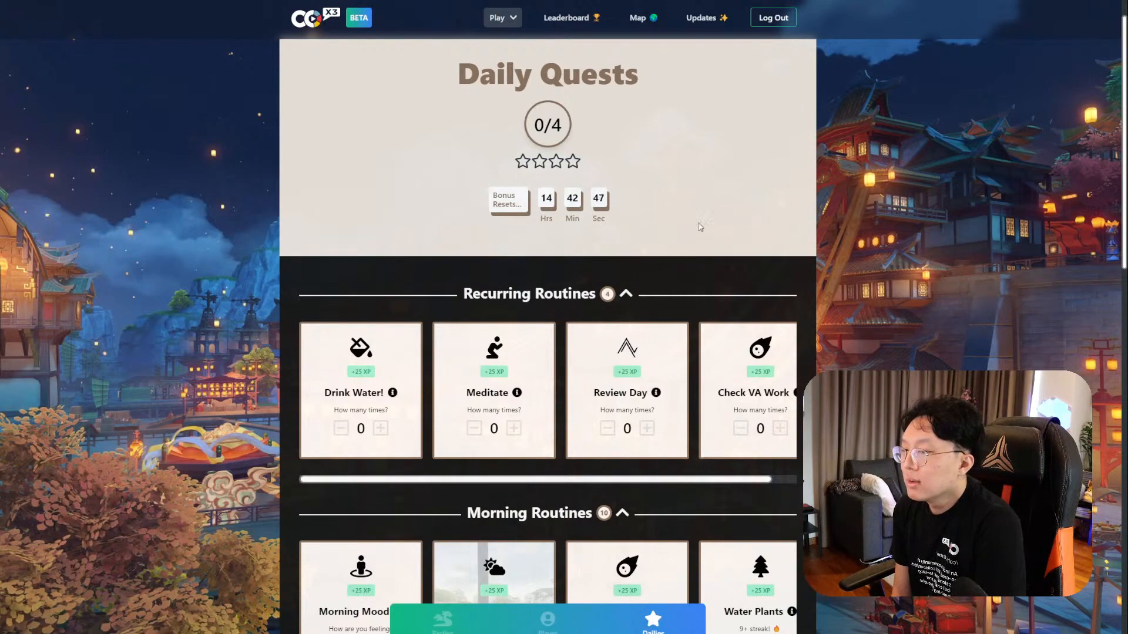
{"action": "scroll", "coordinate": [700, 227], "scroll_direction": "down", "scroll_amount": 3}
{"action": "scroll", "coordinate": [700, 227], "scroll_direction": "up", "scroll_amount": 4}
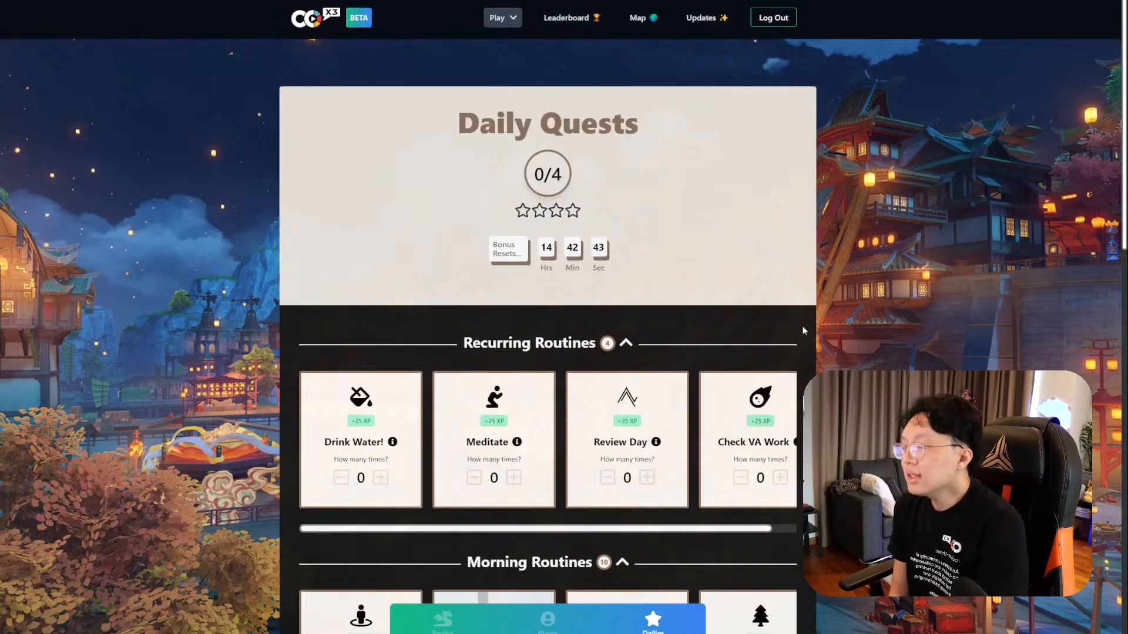
{"action": "scroll", "coordinate": [460, 399], "scroll_direction": "down", "scroll_amount": 2}
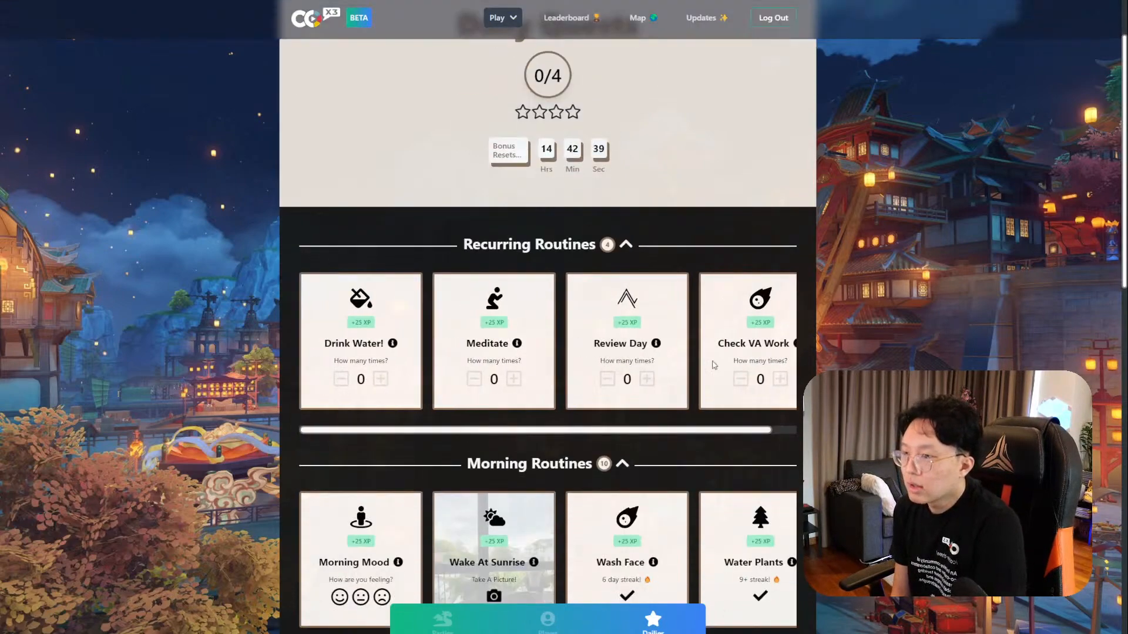
{"action": "scroll", "coordinate": [713, 365], "scroll_direction": "down", "scroll_amount": 3}
{"action": "scroll", "coordinate": [472, 452], "scroll_direction": "down", "scroll_amount": 1}
{"action": "mouse_move", "coordinate": [472, 452]}
{"action": "left_mouse_down"}
{"action": "mouse_move", "coordinate": [617, 458]}
{"action": "mouse_move", "coordinate": [488, 459]}
{"action": "mouse_move", "coordinate": [477, 448]}
{"action": "left_mouse_up"}
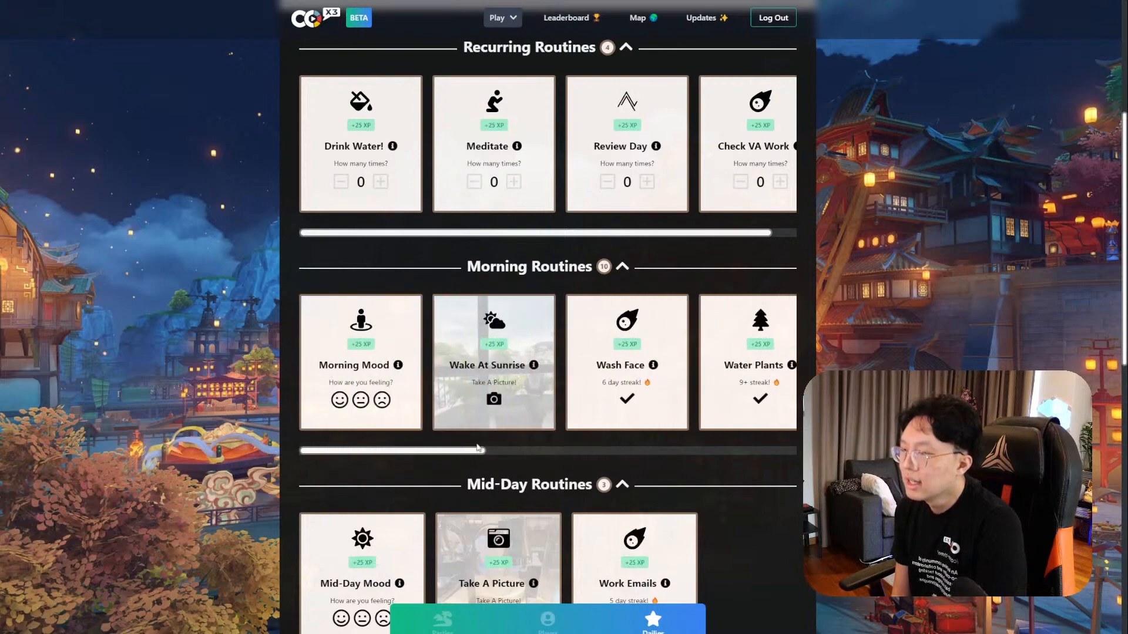
{"action": "scroll", "coordinate": [476, 448], "scroll_direction": "down", "scroll_amount": 3}
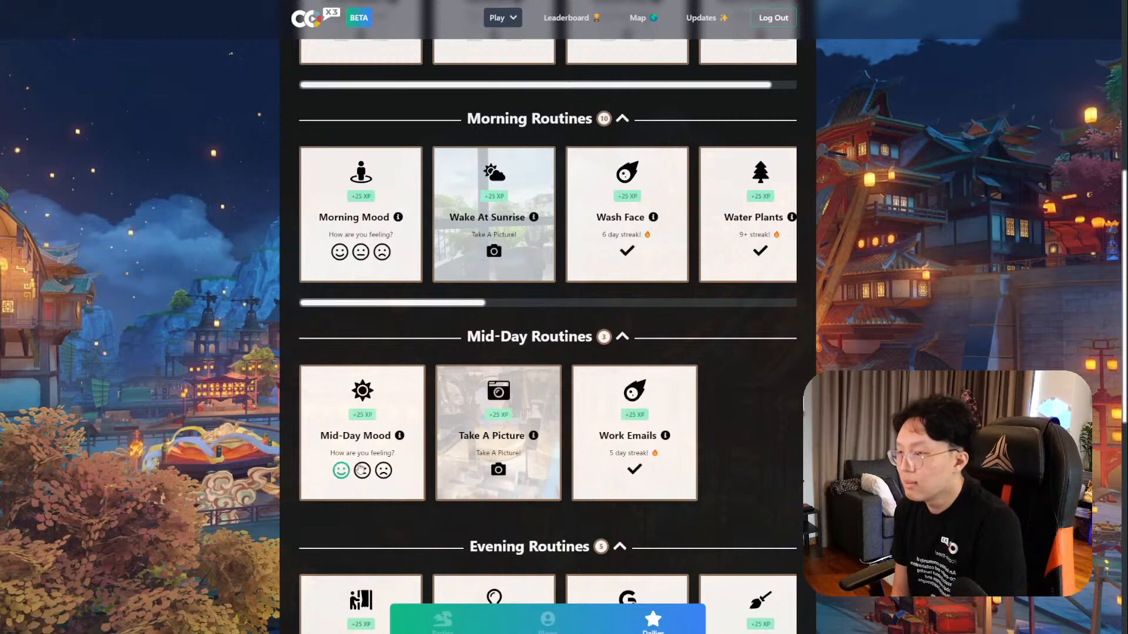
{"action": "scroll", "coordinate": [634, 411], "scroll_direction": "down", "scroll_amount": 2}
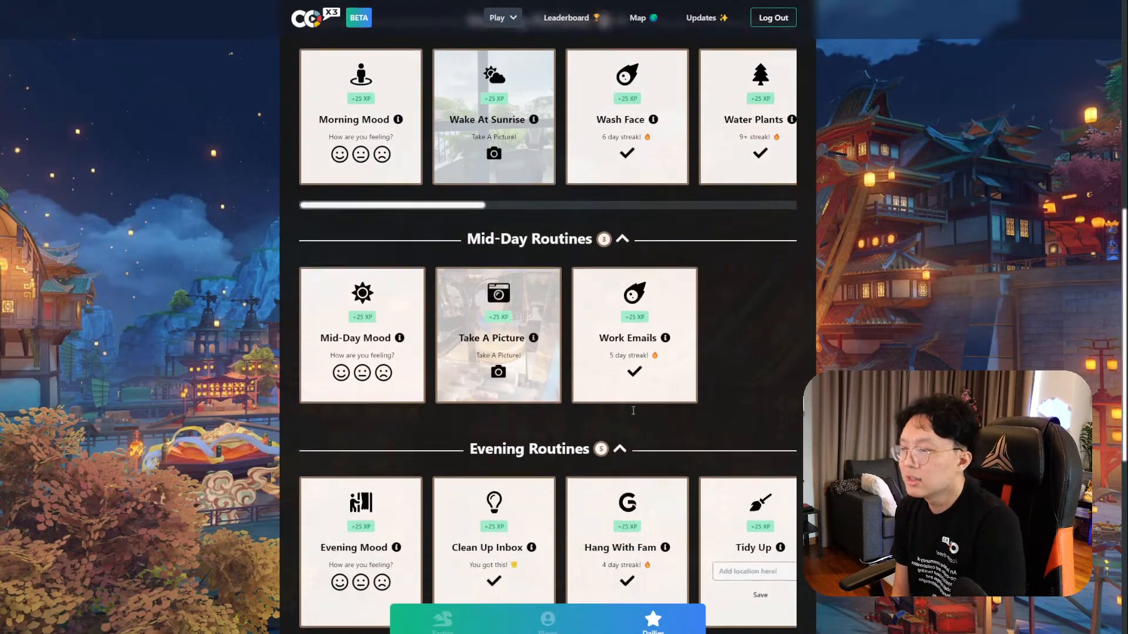
{"action": "scroll", "coordinate": [611, 402], "scroll_direction": "down", "scroll_amount": 1}
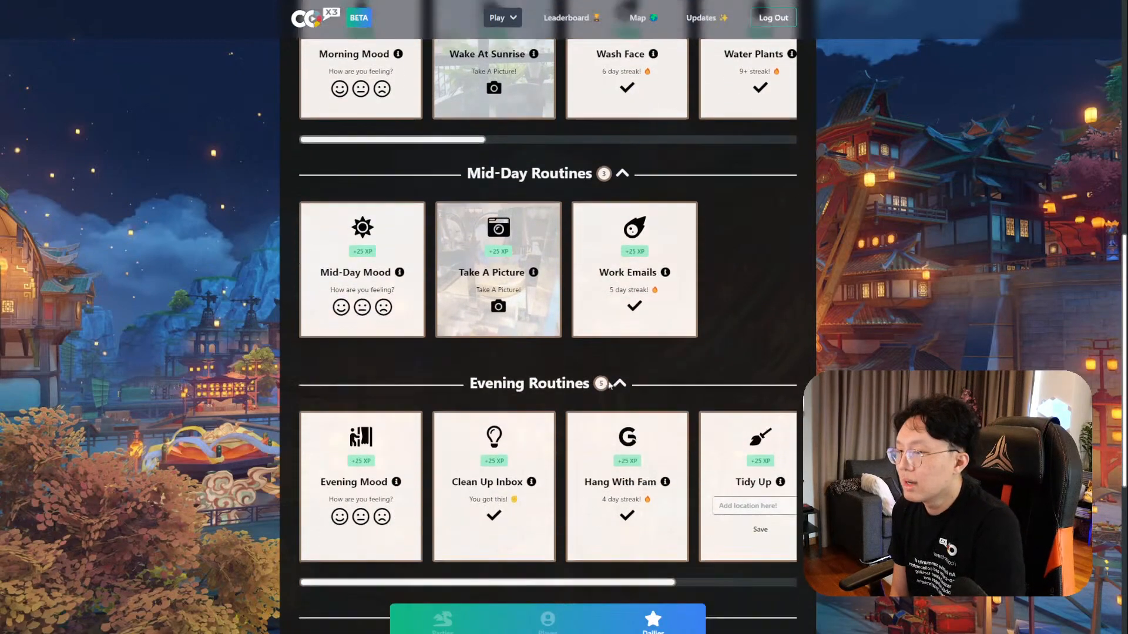
{"action": "scroll", "coordinate": [611, 384], "scroll_direction": "down", "scroll_amount": 1}
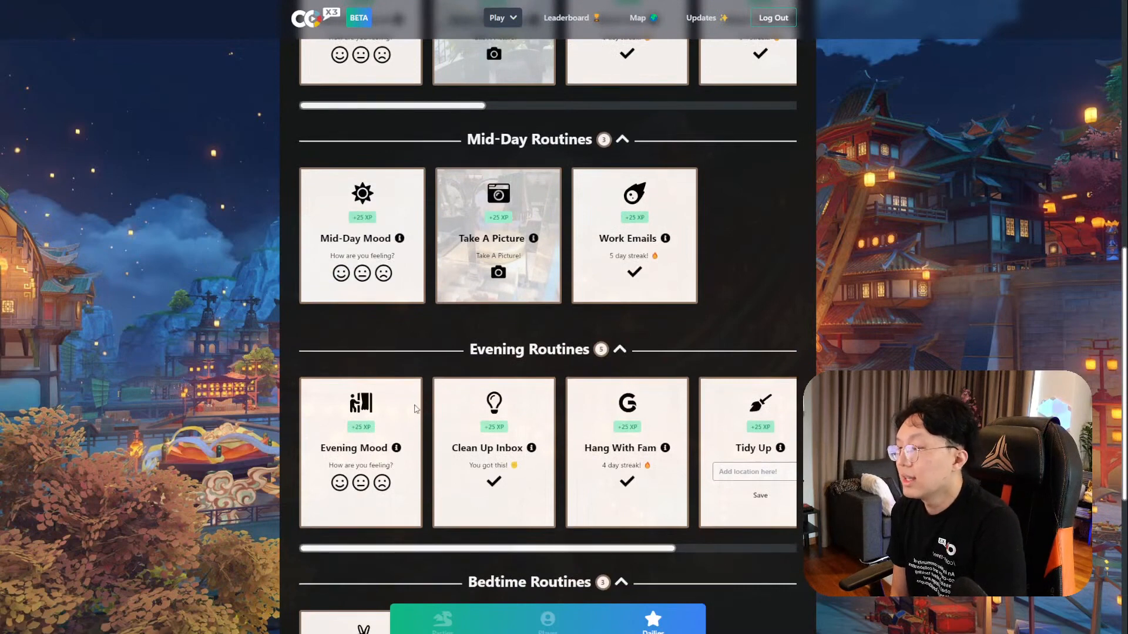
{"action": "left_click_drag", "start_coordinate": [568, 549], "coordinate": [523, 548]}
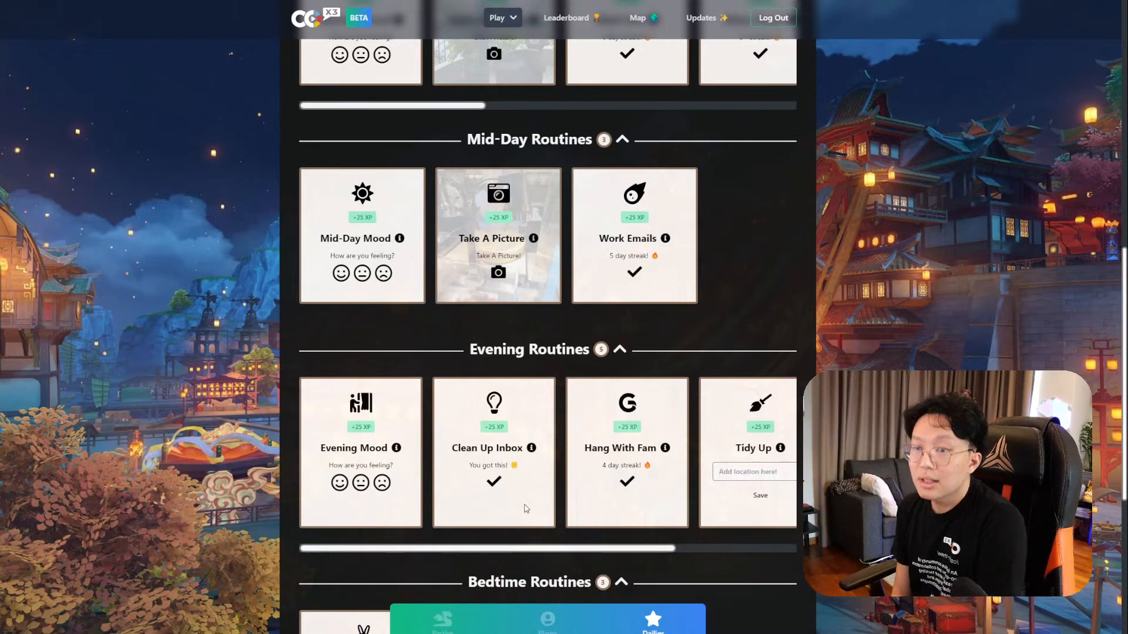
Examine the remaining evening and bedtime routine cards down to the end of the Daily Quests page.
{"action": "scroll", "coordinate": [534, 469], "scroll_direction": "down", "scroll_amount": 5}
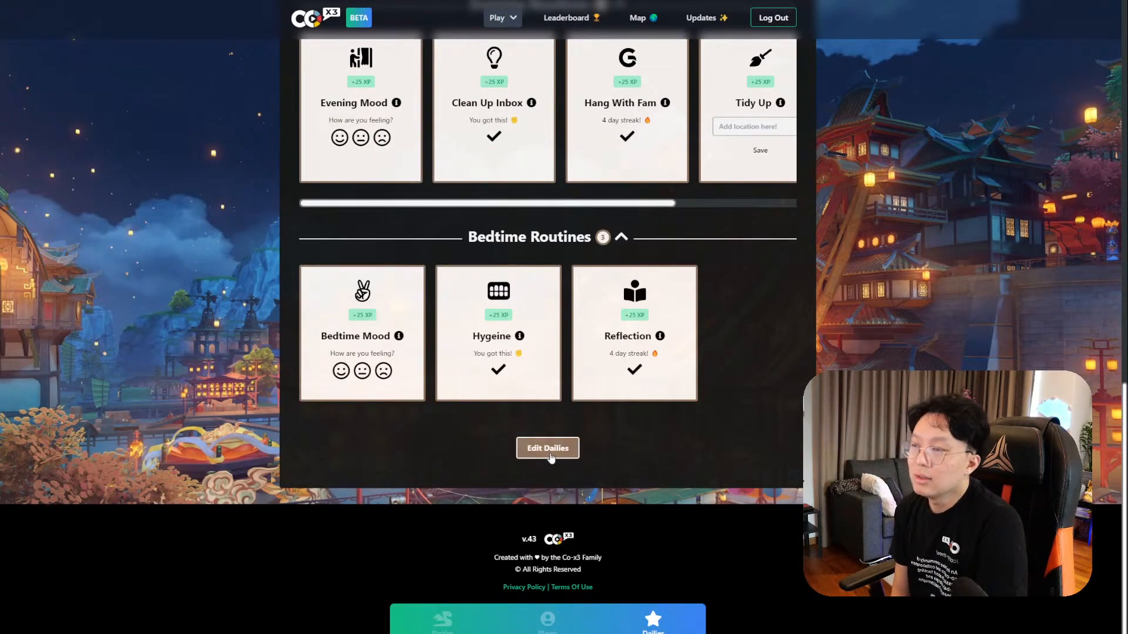
{"action": "scroll", "coordinate": [567, 451], "scroll_direction": "up", "scroll_amount": 11}
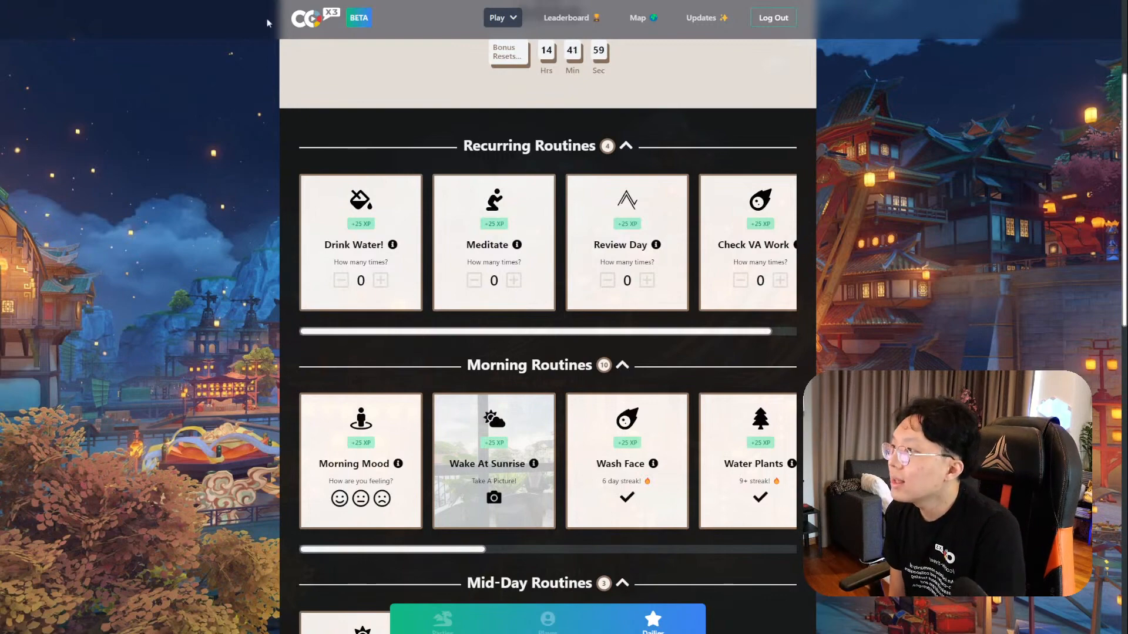
Switch to the planning notes and add the to-dos "Research" and "Scope out the requirements" under the How section's step-by-step bullet.
{"action": "left_click", "coordinate": [140, 1]}
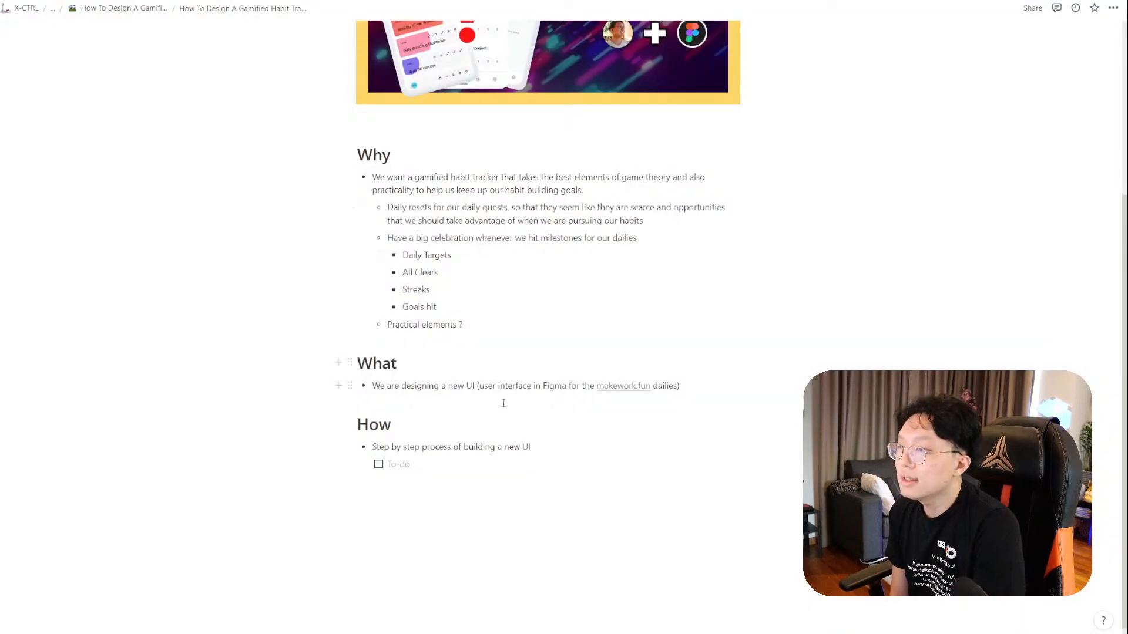
{"action": "left_click", "coordinate": [486, 463]}
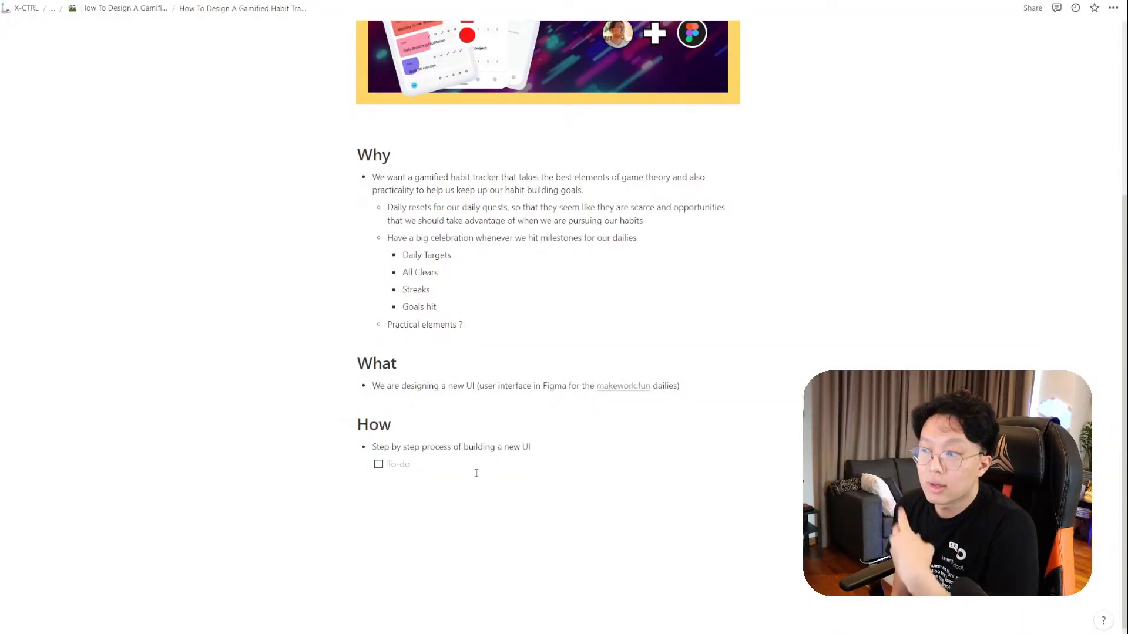
{"action": "type", "text": "Res"}
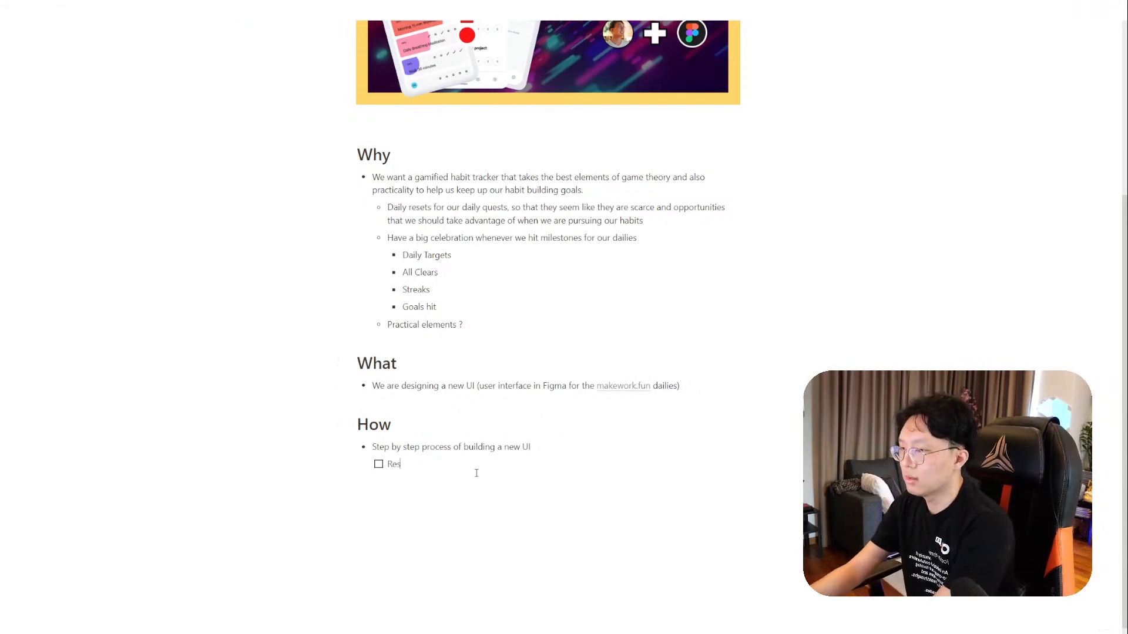
{"action": "type", "text": "earch"}
{"action": "key", "text": "Return"}
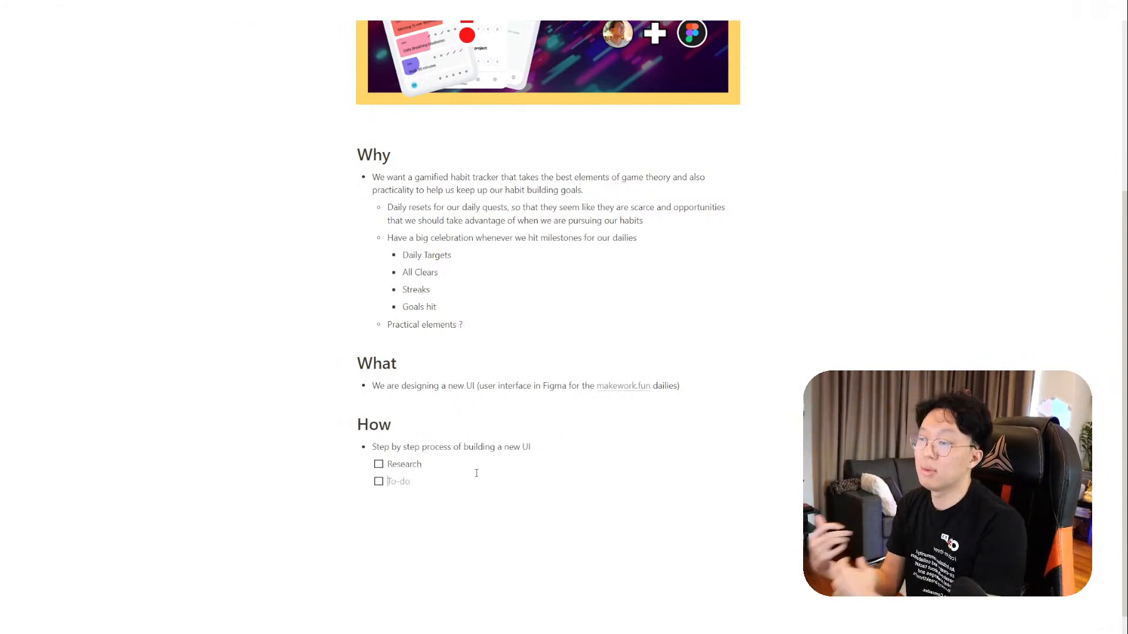
{"action": "type", "text": "Scope ou"}
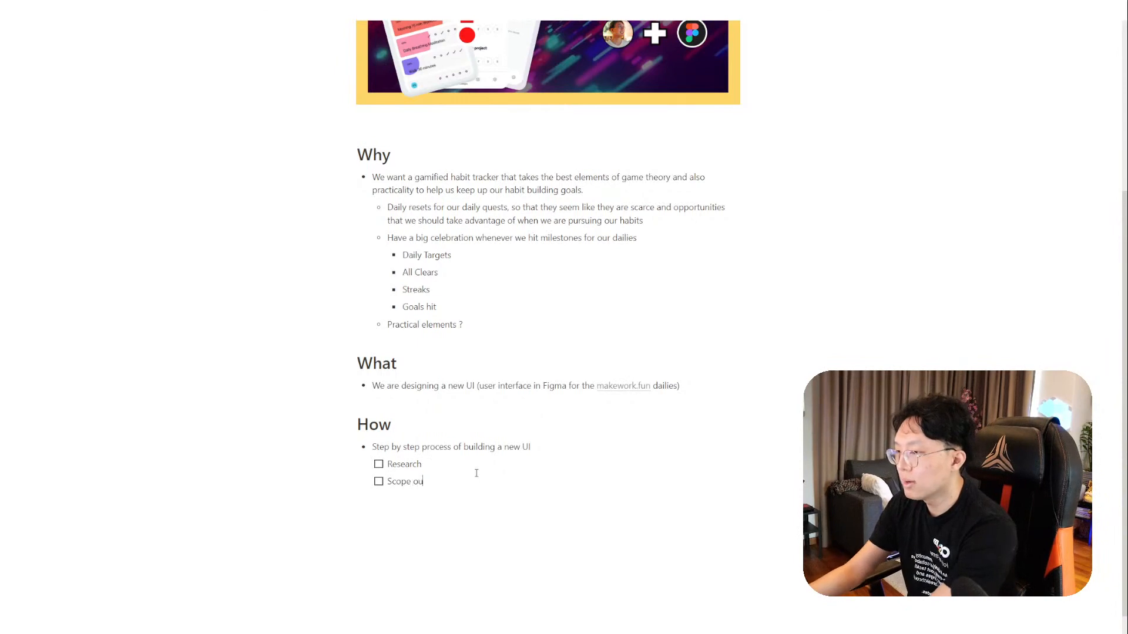
{"action": "type", "text": "t the "}
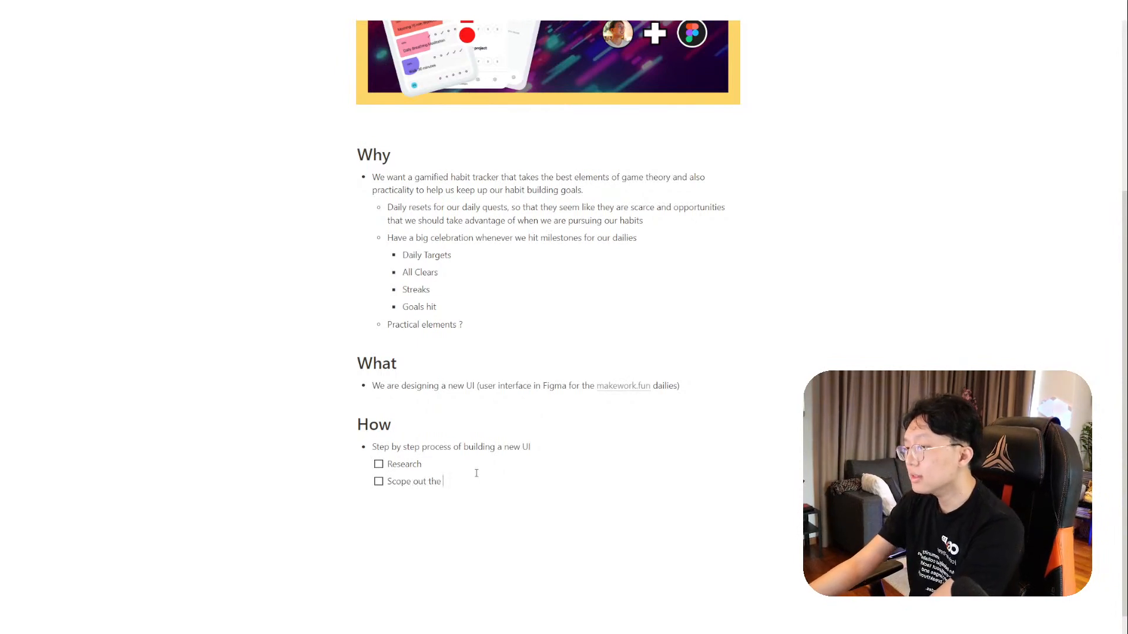
{"action": "type", "text": "requirements"}
{"action": "key", "text": "Return"}
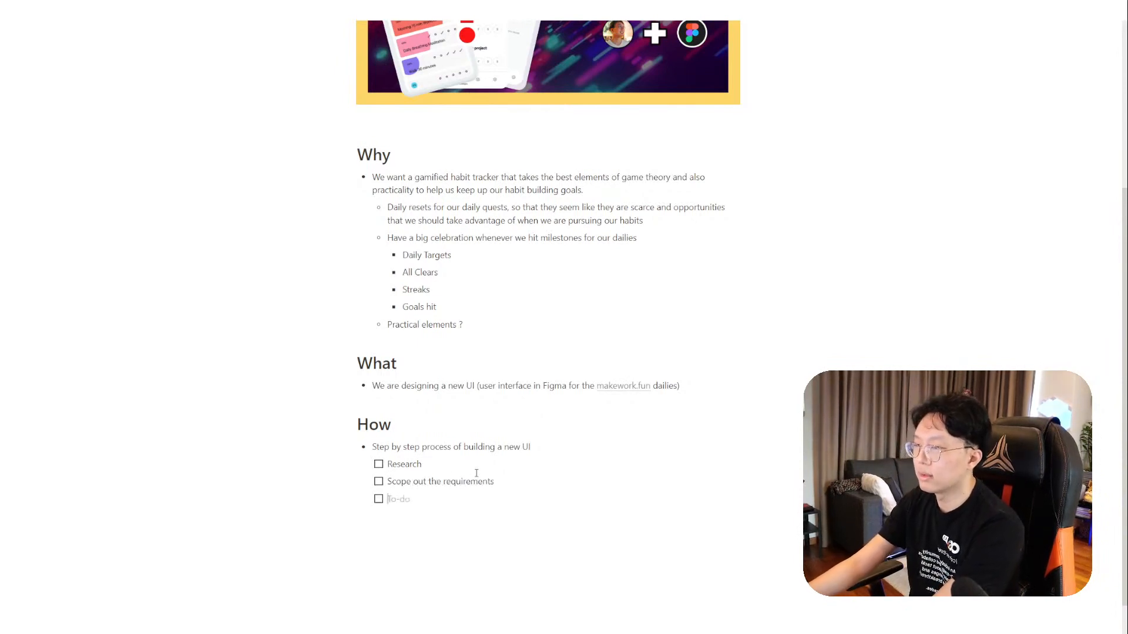
Nest three bullets under "Practical elements ?": "See historical data", "Progress bar to see completion" and "See the goals that we want to hit".
{"action": "left_click", "coordinate": [483, 321]}
{"action": "key", "text": "Return"}
{"action": "key", "text": "Tab"}
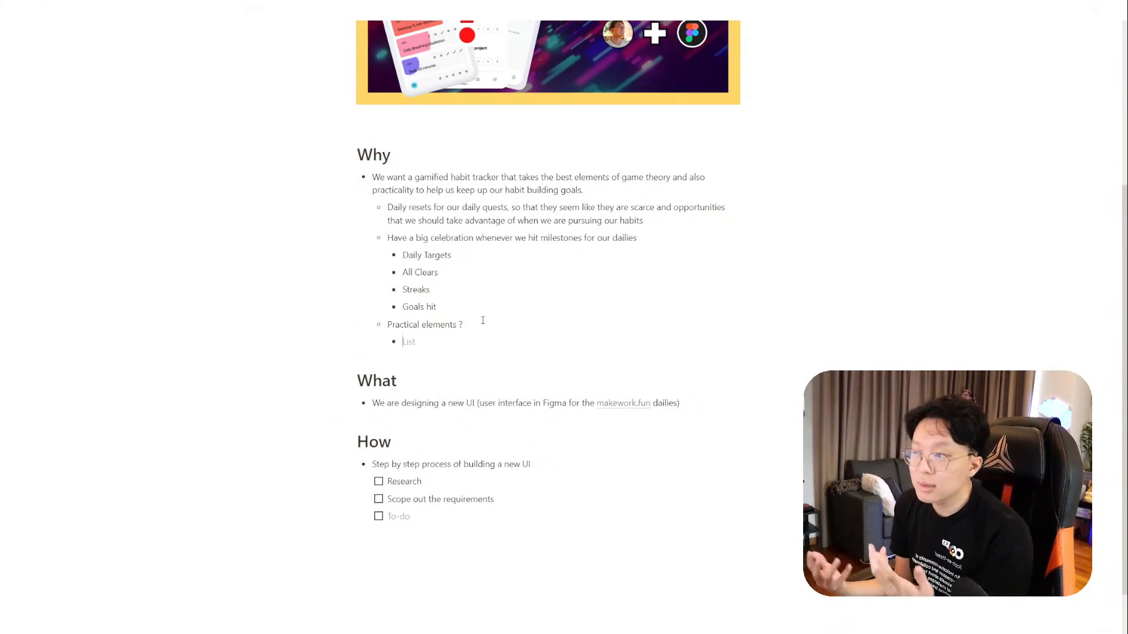
{"action": "type", "text": "S"}
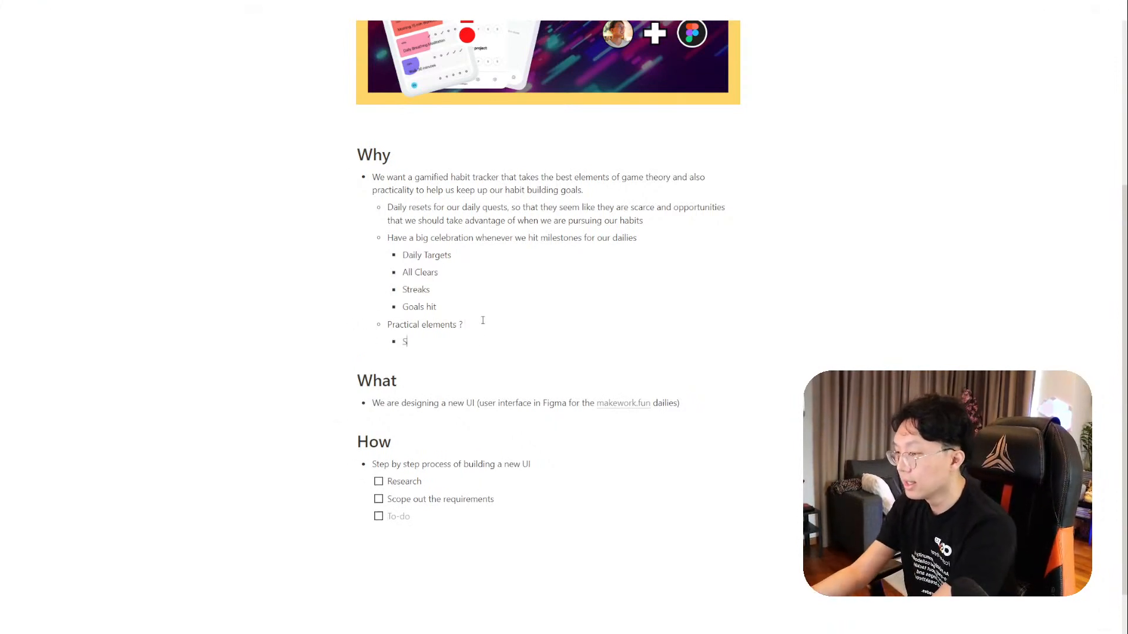
{"action": "type", "text": "ee historical data"}
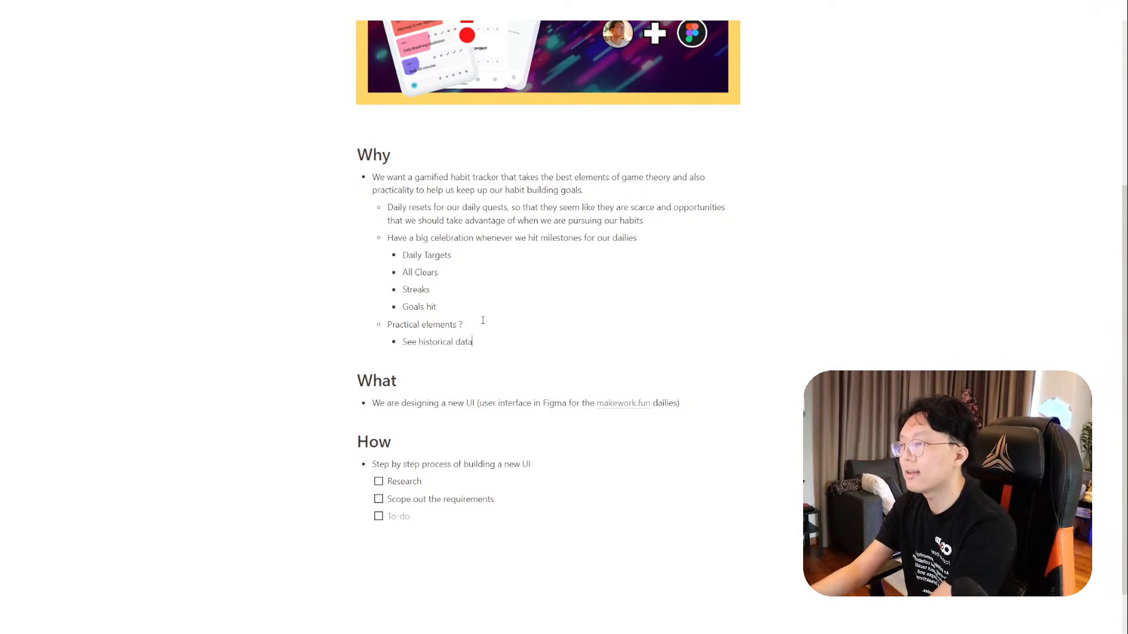
{"action": "key", "text": "Return"}
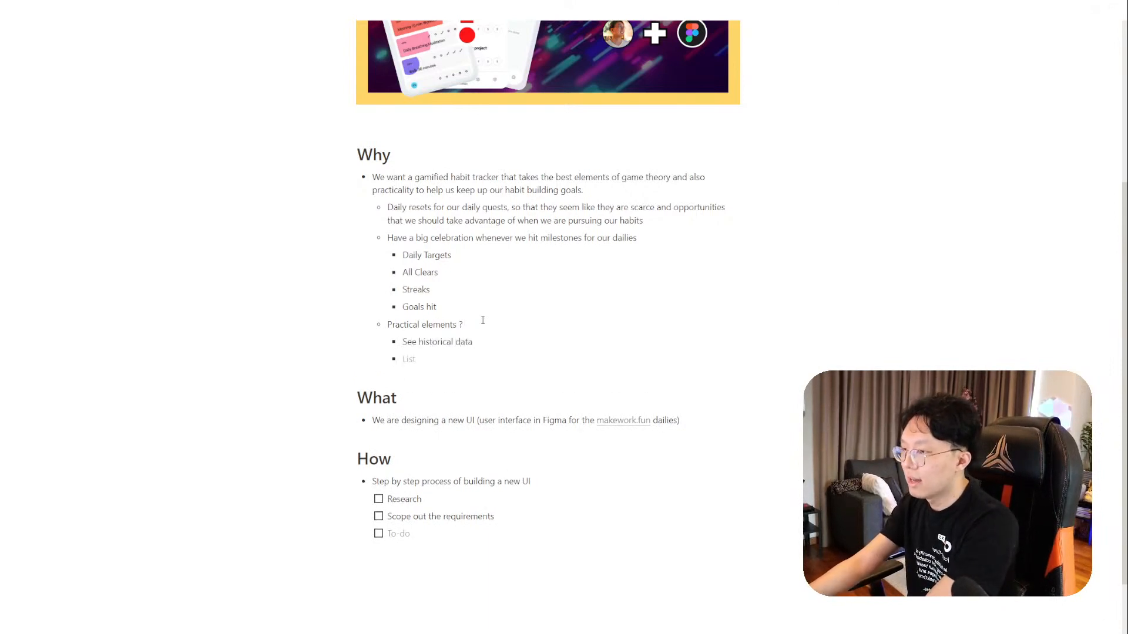
{"action": "type", "text": "Progress bar to see"}
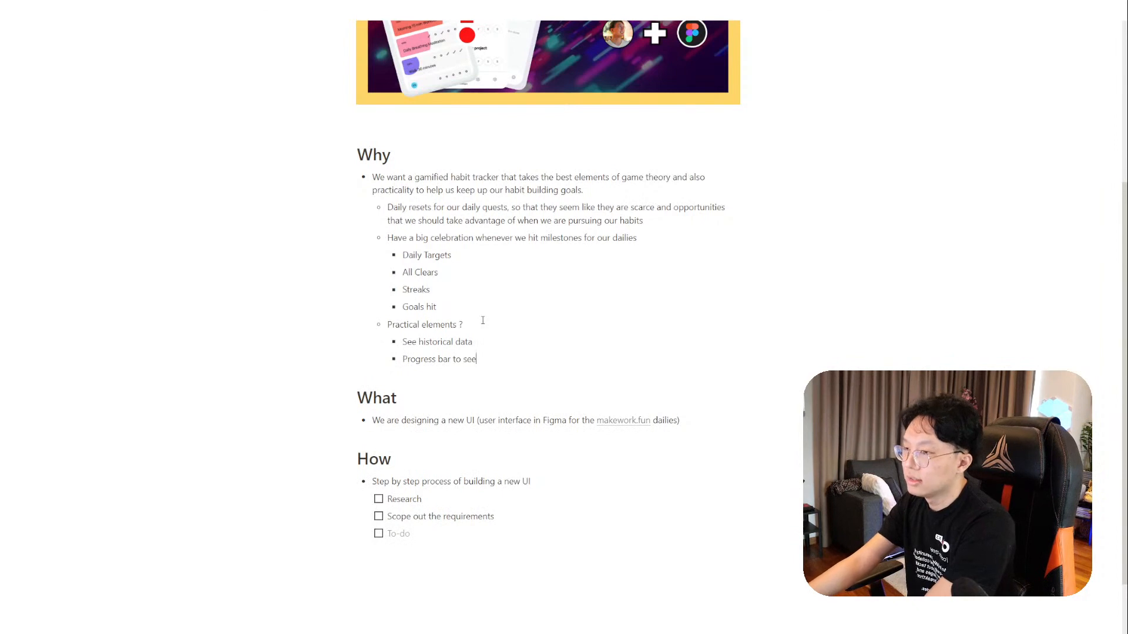
{"action": "type", "text": " completion"}
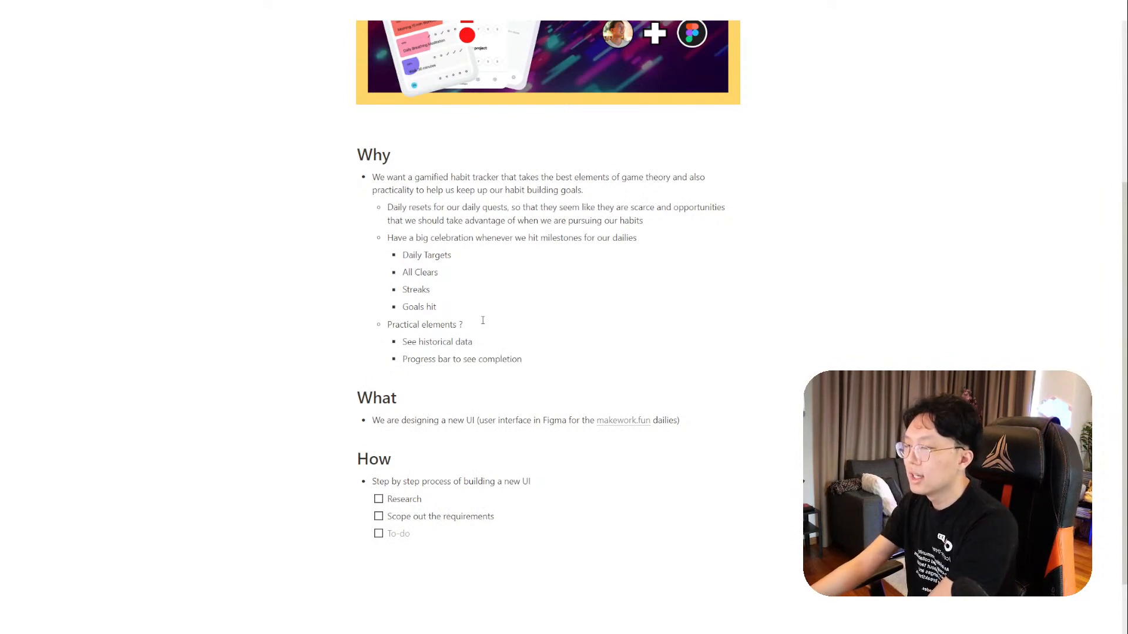
{"action": "key", "text": "Return"}
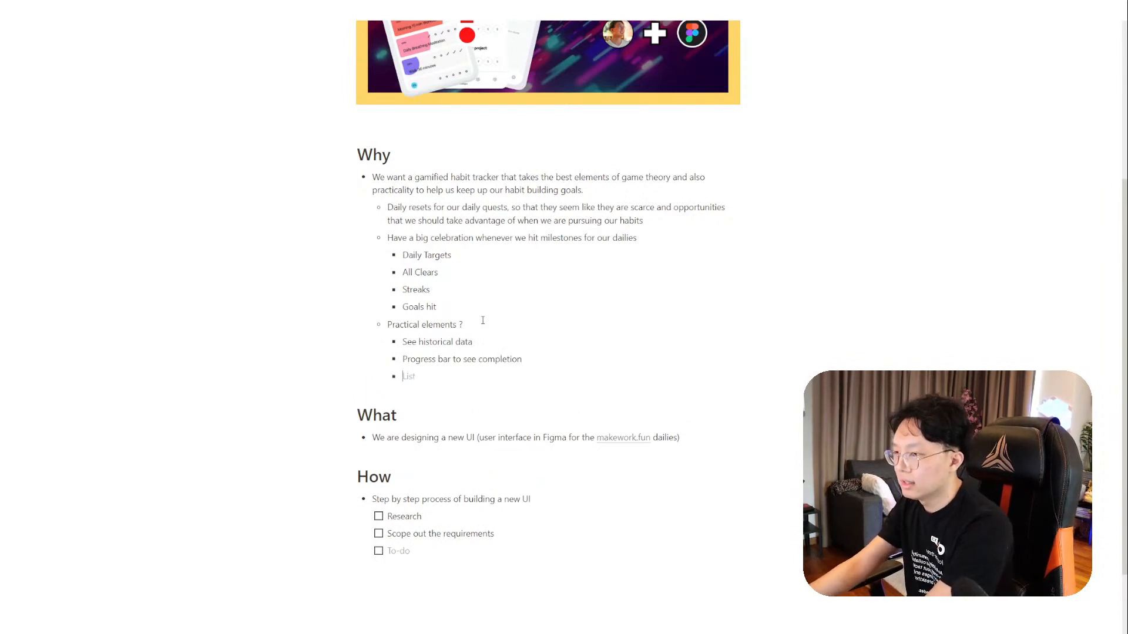
{"action": "type", "text": "See the goals that w"}
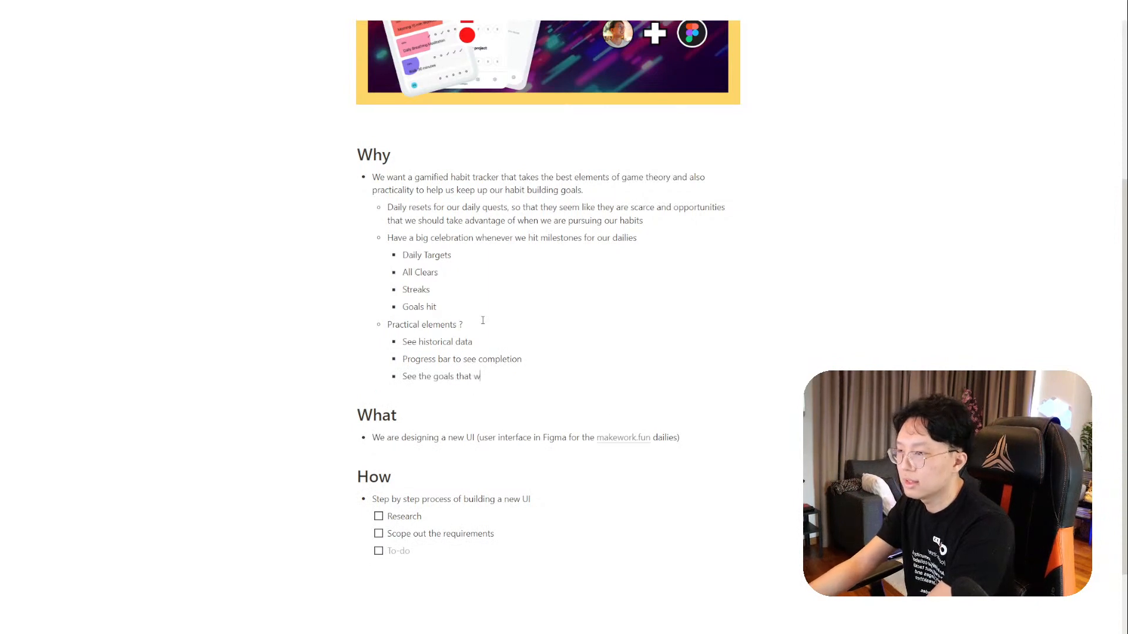
{"action": "type", "text": "e want to hit"}
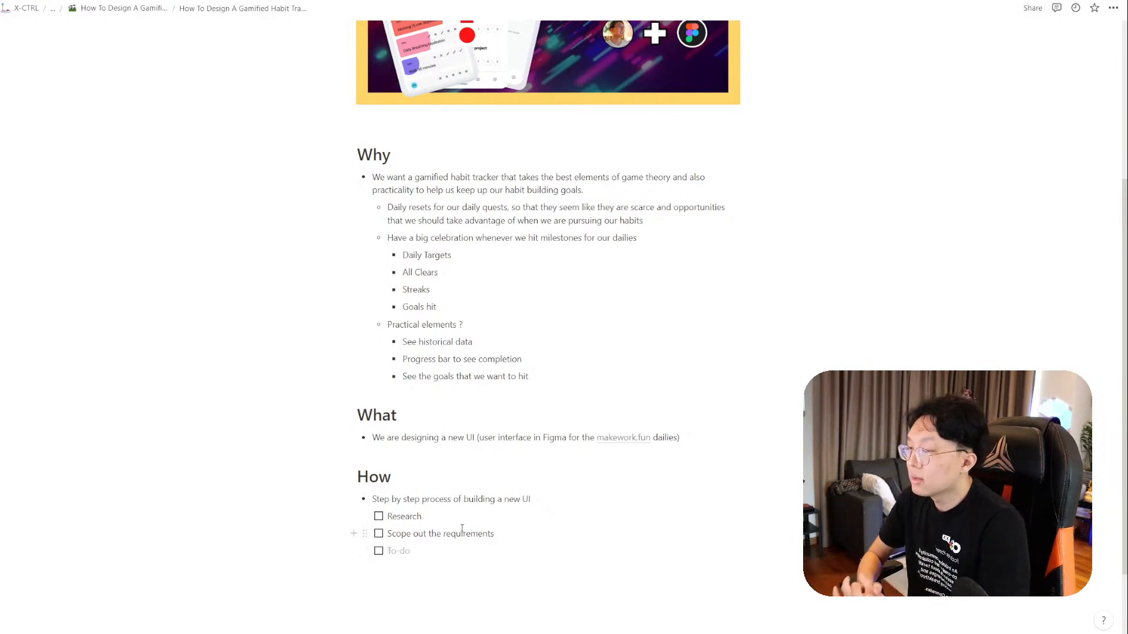
Add the to-dos "Wireframe" and "Mockup" after "Scope out the requirements" in the How checklist.
{"action": "type", "text": "Wireframe"}
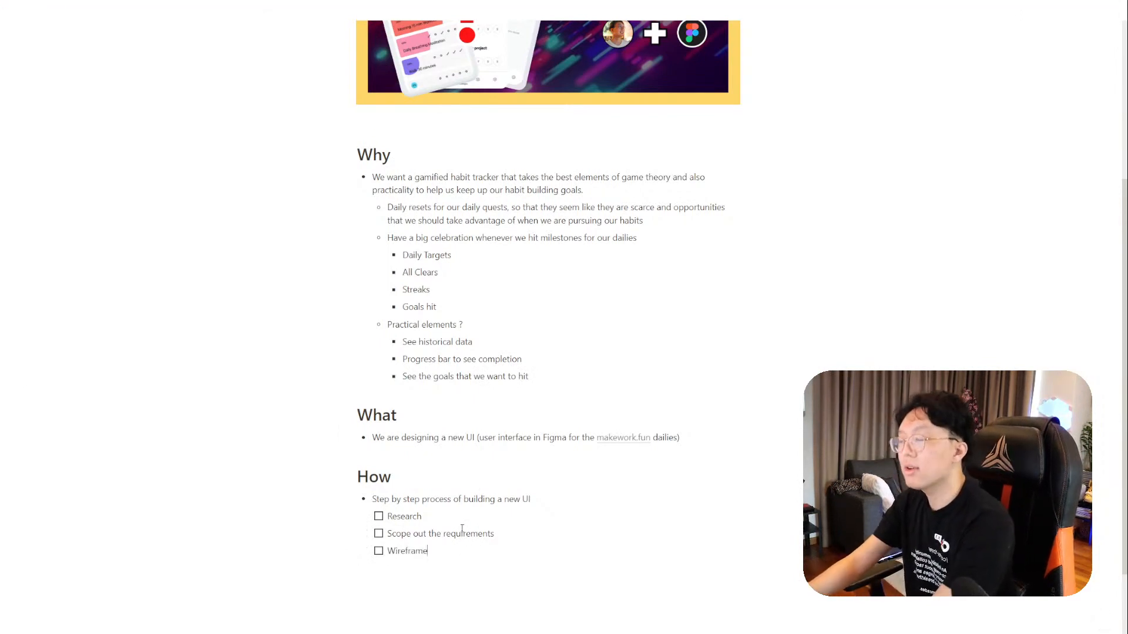
{"action": "key", "text": "Return"}
{"action": "type", "text": "Mockup"}
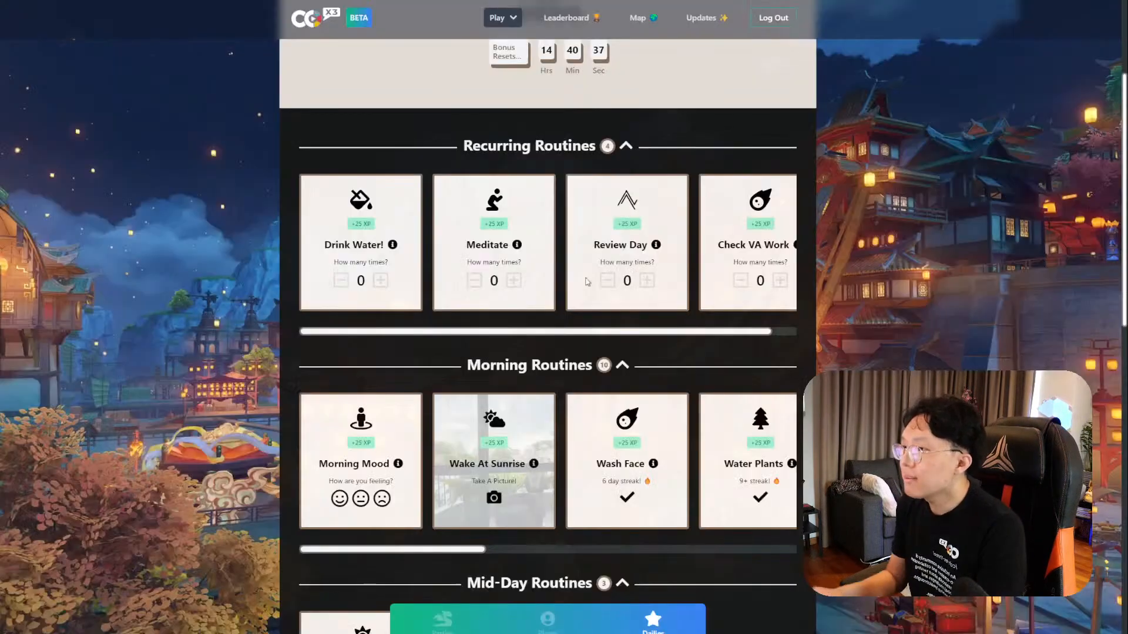
Paste a screenshot of the Daily Quests header and Recurring Routines into the Figma file "Wireframing For Our Projects".
{"action": "scroll", "coordinate": [784, 307], "scroll_direction": "down", "scroll_amount": 1}
{"action": "scroll", "coordinate": [847, 294], "scroll_direction": "up", "scroll_amount": 1}
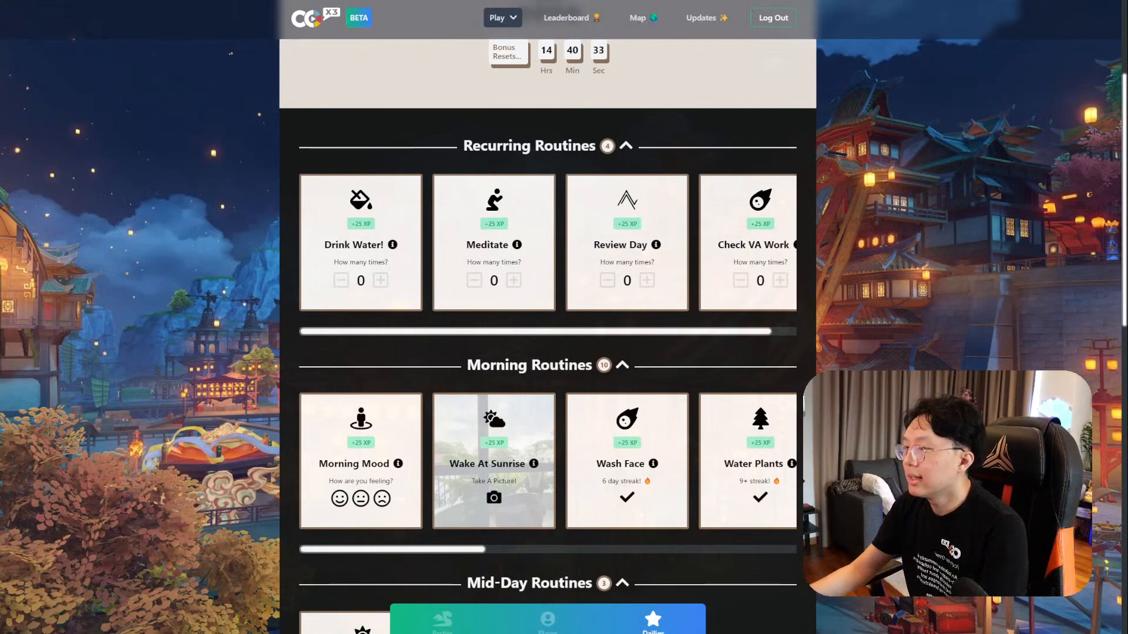
{"action": "scroll", "coordinate": [892, 195], "scroll_direction": "up", "scroll_amount": 3}
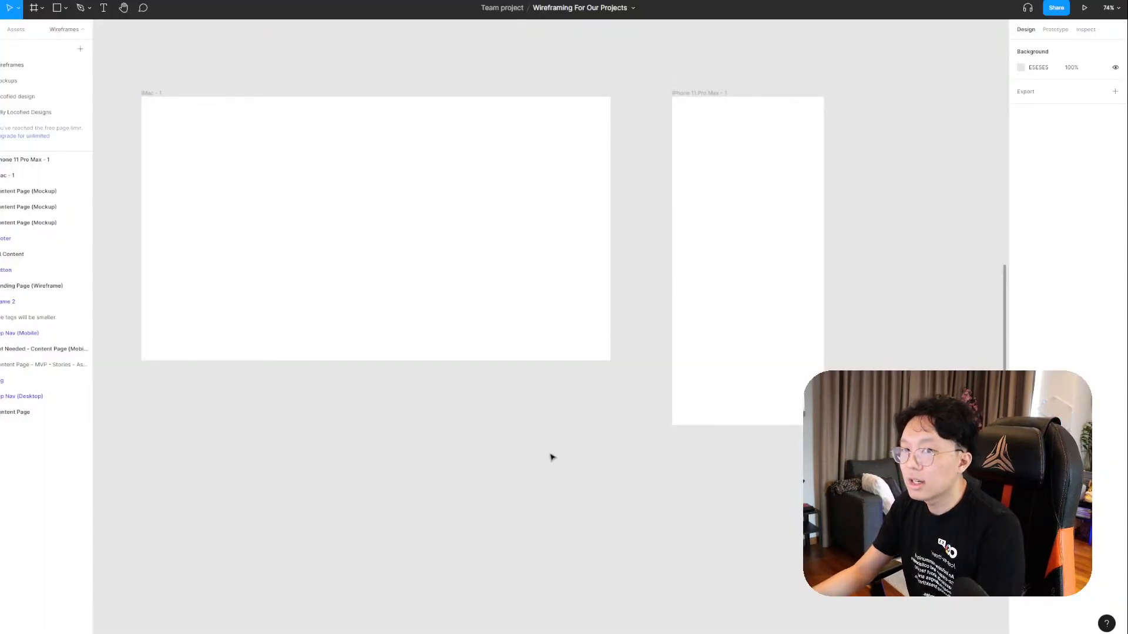
{"action": "key", "text": "ctrl+v"}
Position the pasted Daily Quests screenshot directly above the iMac - 1 frame, aligned with its starting edge.
{"action": "left_click_drag", "start_coordinate": [595, 319], "coordinate": [262, 322]}
{"action": "scroll", "coordinate": [595, 394], "scroll_direction": "down", "scroll_amount": 3}
{"action": "left_click_drag", "start_coordinate": [405, 416], "coordinate": [613, 440]}
{"action": "scroll", "coordinate": [619, 394], "scroll_direction": "up", "scroll_amount": 4}
{"action": "scroll", "coordinate": [619, 392], "scroll_direction": "down", "scroll_amount": 4}
{"action": "left_click_drag", "start_coordinate": [362, 365], "coordinate": [650, 167]}
{"action": "left_click", "coordinate": [731, 449]}
{"action": "left_click_drag", "start_coordinate": [741, 440], "coordinate": [676, 470]}
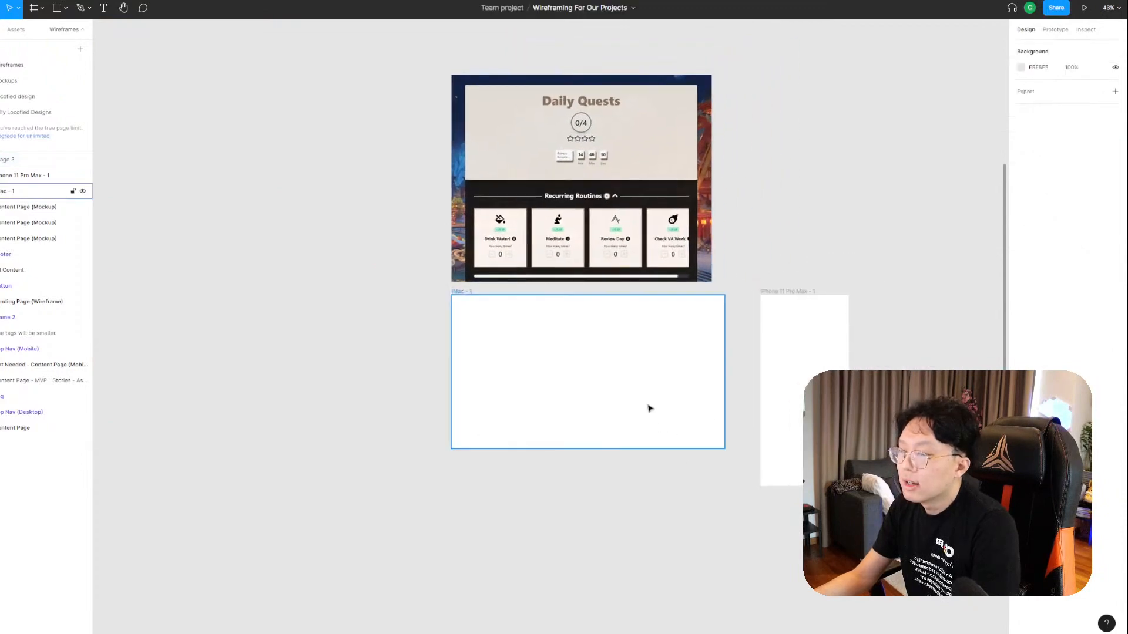
{"action": "scroll", "coordinate": [649, 408], "scroll_direction": "up", "scroll_amount": 3}
{"action": "left_click_drag", "start_coordinate": [690, 349], "coordinate": [679, 450]}
{"action": "scroll", "coordinate": [682, 451], "scroll_direction": "down", "scroll_amount": 3}
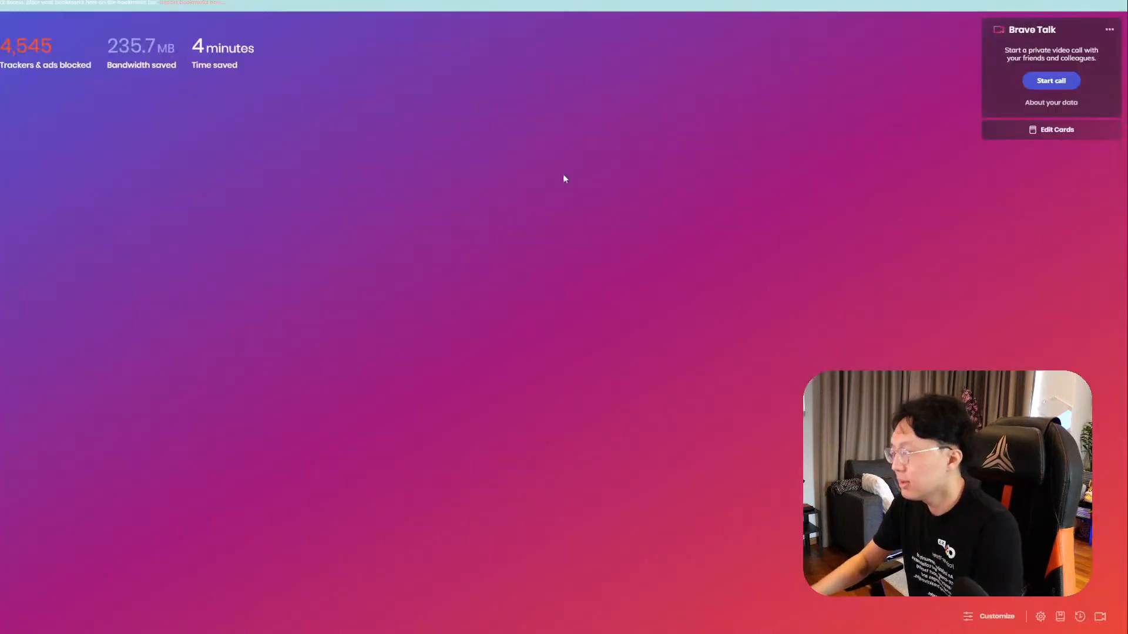
Open Dribbble in the browser and look through its popular design shots for inspiration.
{"action": "type", "text": "dribble"}
{"action": "key", "text": "Return"}
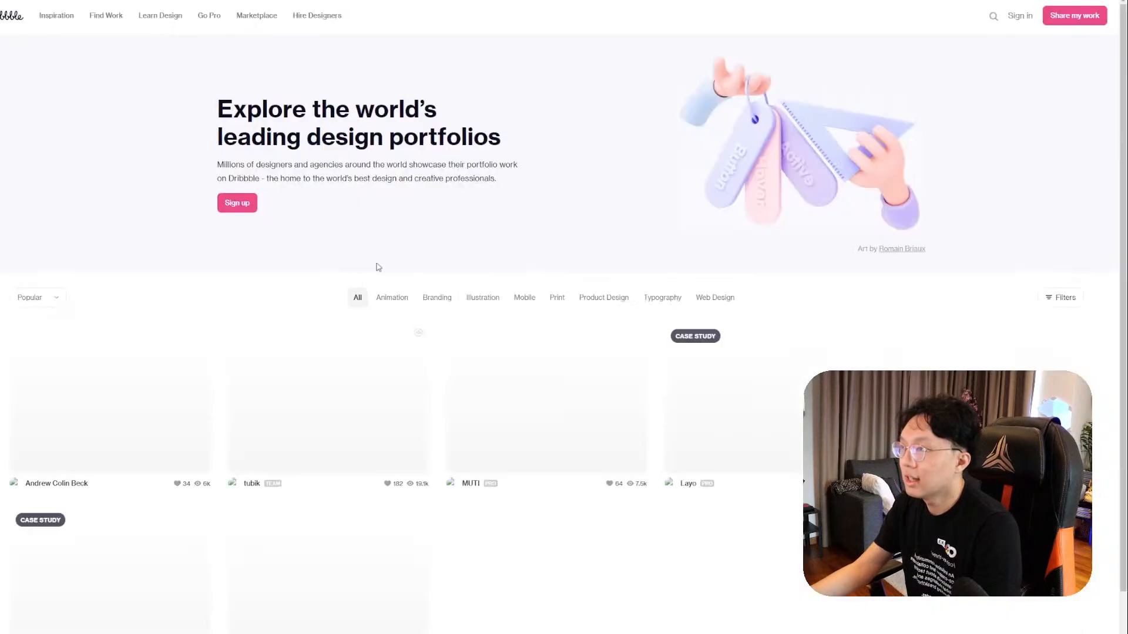
{"action": "scroll", "coordinate": [593, 354], "scroll_direction": "down", "scroll_amount": 4}
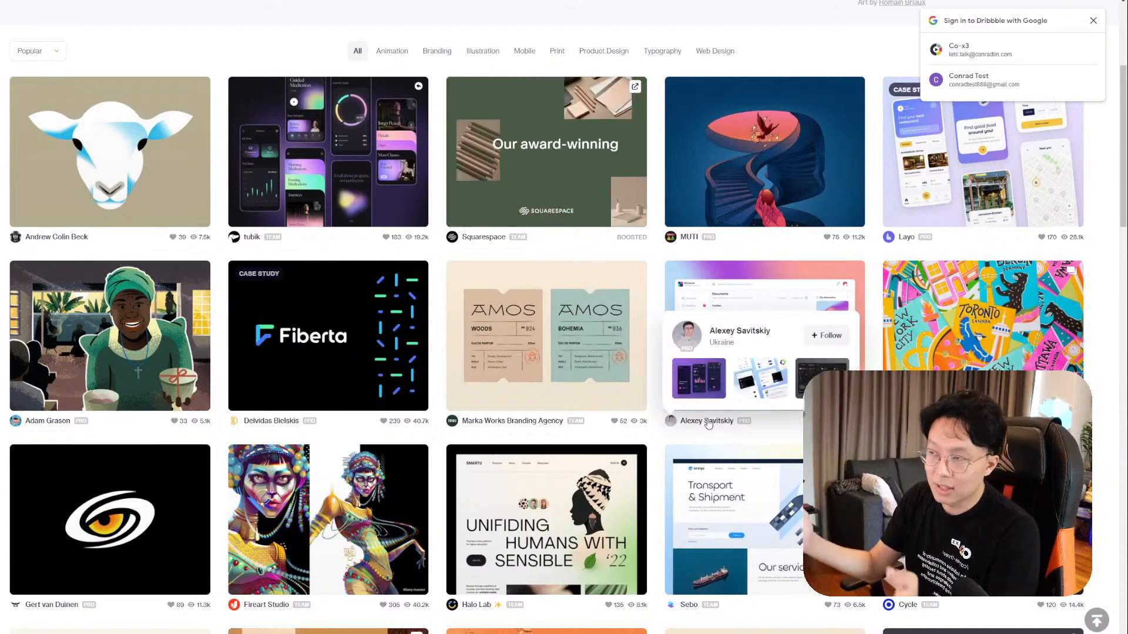
{"action": "scroll", "coordinate": [558, 293], "scroll_direction": "down", "scroll_amount": 5}
{"action": "scroll", "coordinate": [421, 262], "scroll_direction": "up", "scroll_amount": 10}
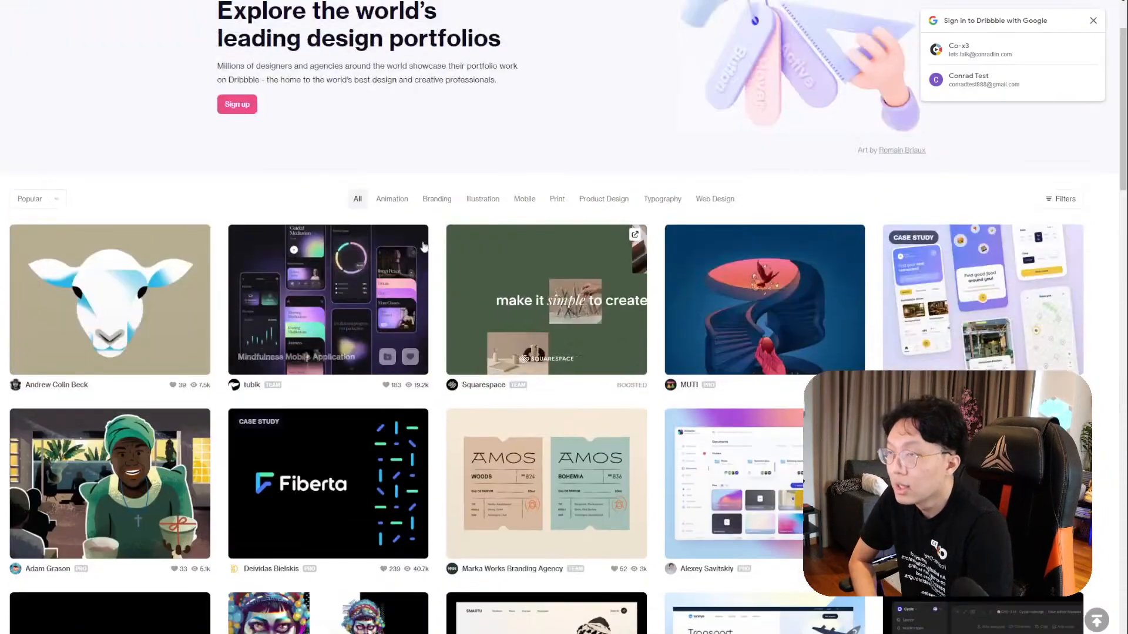
{"action": "scroll", "coordinate": [522, 111], "scroll_direction": "down", "scroll_amount": 10}
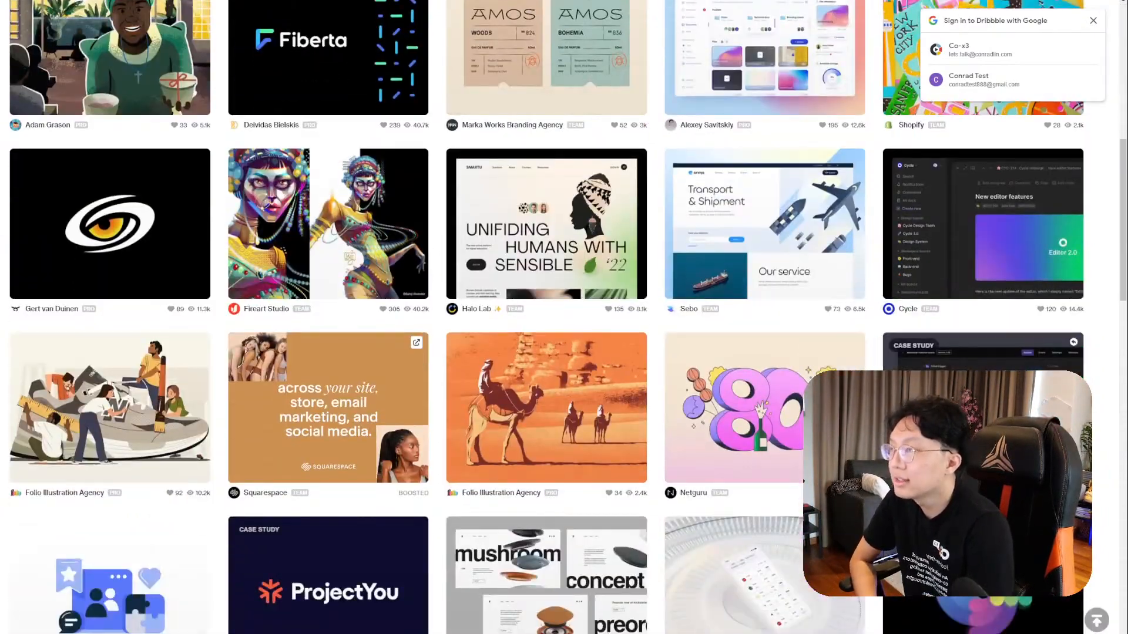
{"action": "scroll", "coordinate": [452, 309], "scroll_direction": "up", "scroll_amount": 10}
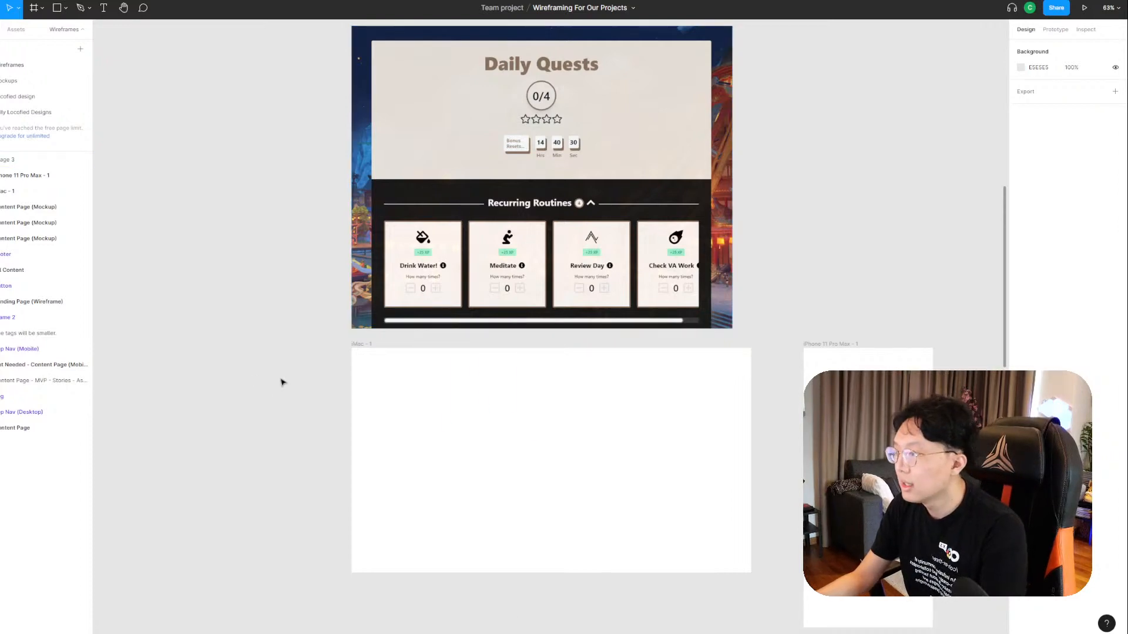
Paste the three habit-tracker phone screens into the Figma wireframe file beside the Daily Quests screenshot as references.
{"action": "key", "text": "ctrl+v"}
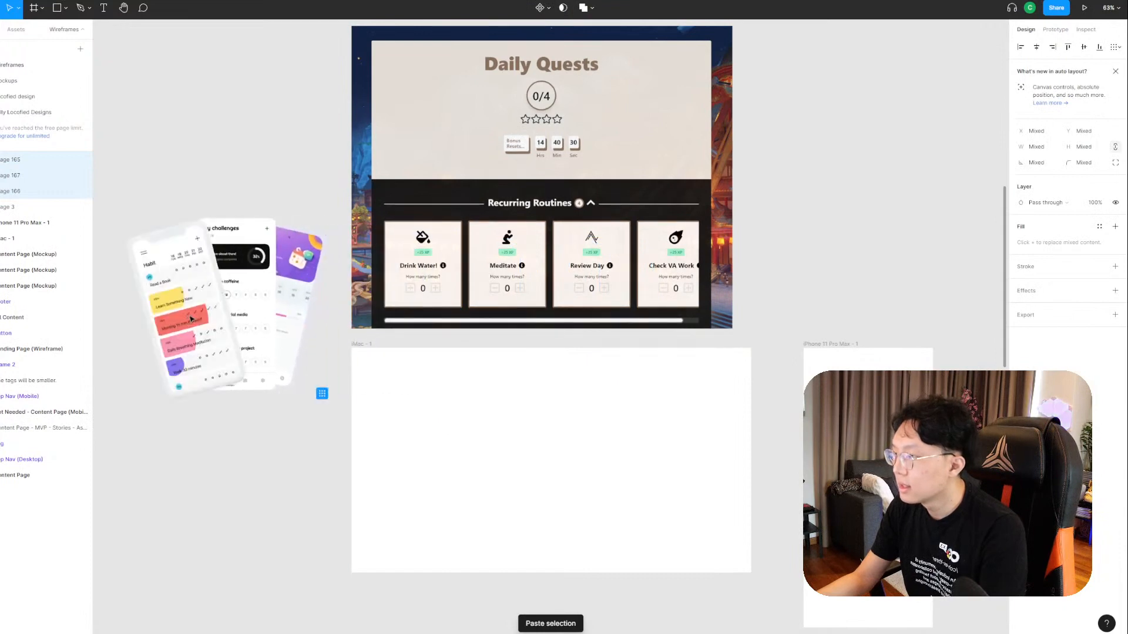
{"action": "scroll", "coordinate": [252, 443], "scroll_direction": "up", "scroll_amount": 3}
{"action": "left_click_drag", "start_coordinate": [267, 447], "coordinate": [391, 470]}
Spread the overlapping reference screens apart, placing "My challenges" below the Habit list and purple dashboard screens.
{"action": "left_click", "coordinate": [297, 352]}
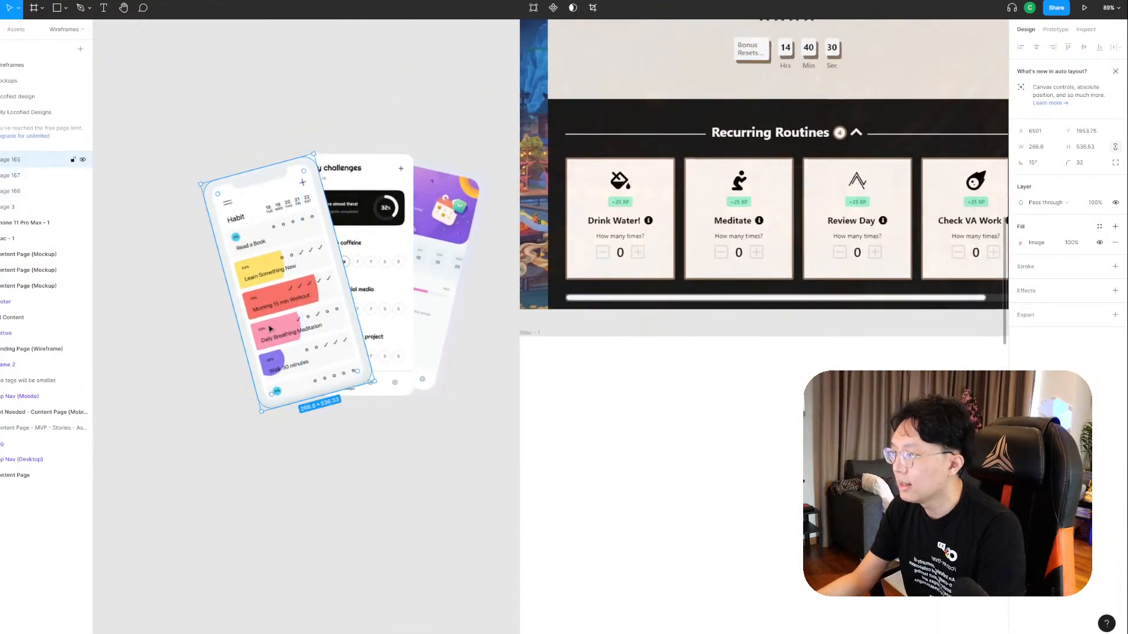
{"action": "left_click_drag", "start_coordinate": [265, 329], "coordinate": [176, 281]}
{"action": "left_click_drag", "start_coordinate": [350, 346], "coordinate": [346, 586]}
{"action": "left_click_drag", "start_coordinate": [415, 332], "coordinate": [415, 287]}
{"action": "left_click_drag", "start_coordinate": [238, 276], "coordinate": [272, 293]}
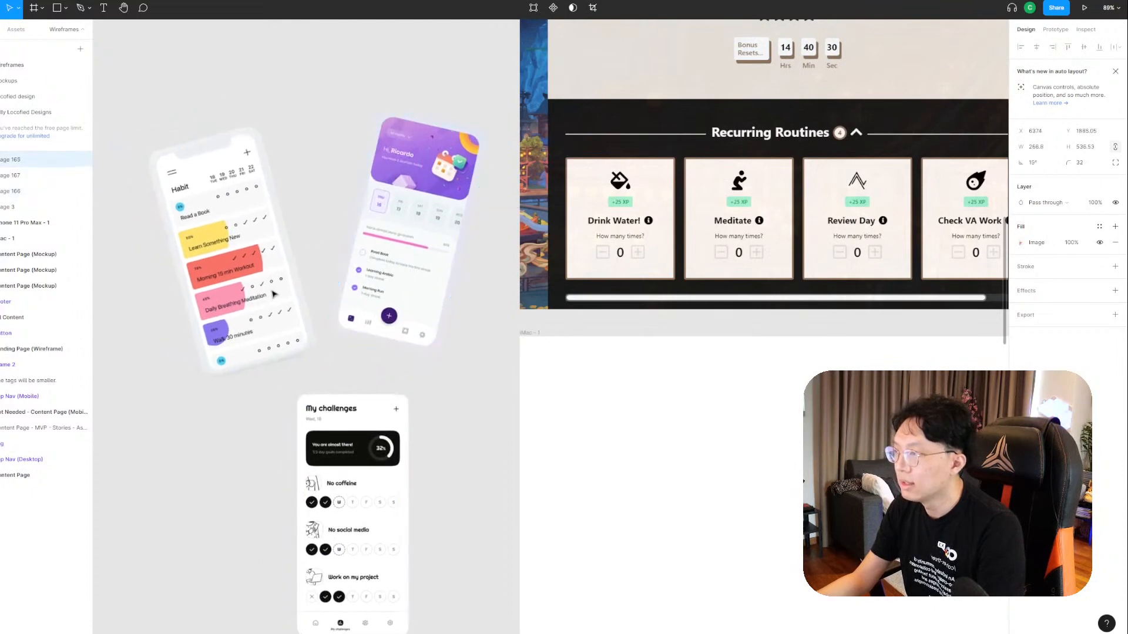
{"action": "left_click", "coordinate": [498, 483]}
{"action": "left_click_drag", "start_coordinate": [512, 476], "coordinate": [386, 418]}
{"action": "scroll", "coordinate": [391, 419], "scroll_direction": "down", "scroll_amount": 3}
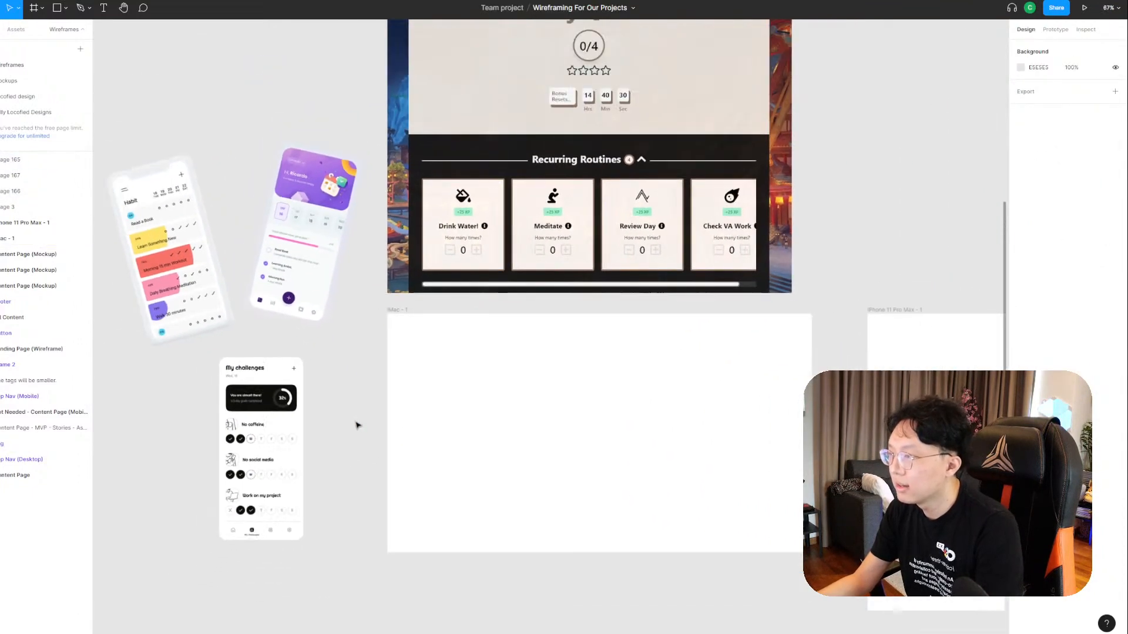
{"action": "scroll", "coordinate": [342, 411], "scroll_direction": "up", "scroll_amount": 1}
{"action": "scroll", "coordinate": [341, 395], "scroll_direction": "down", "scroll_amount": 1}
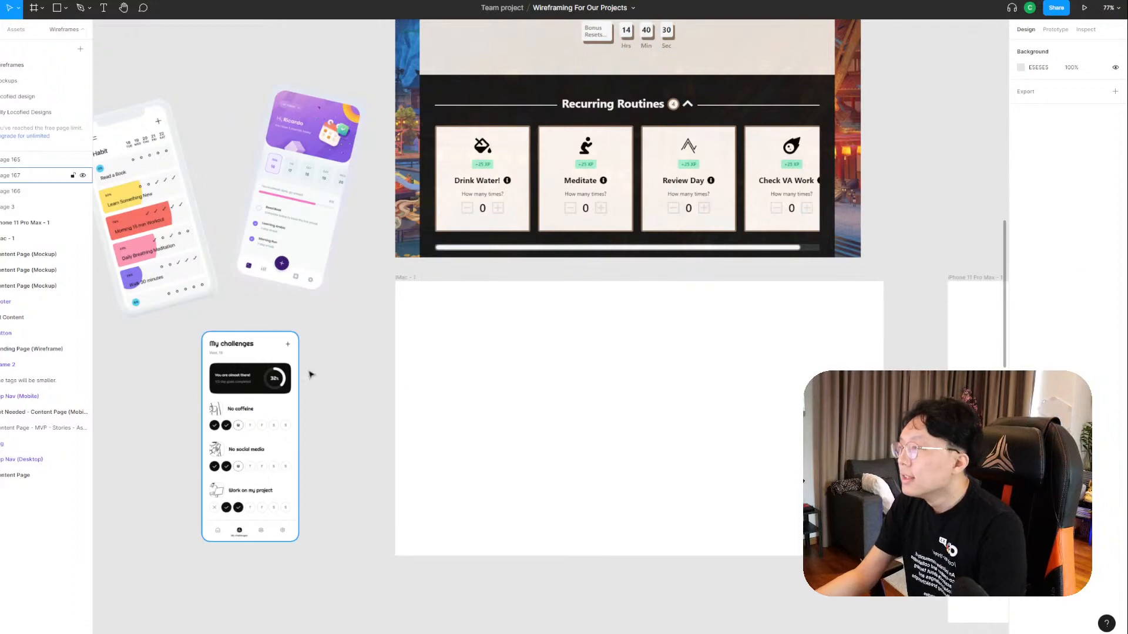
{"action": "left_click_drag", "start_coordinate": [370, 340], "coordinate": [388, 357]}
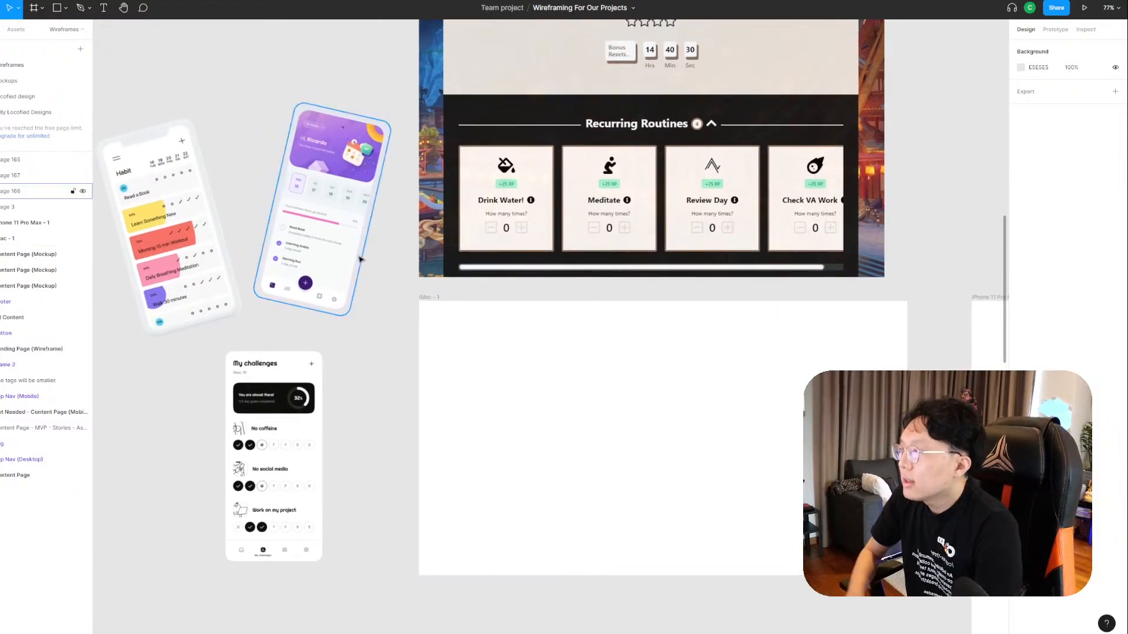
Move the tilted Habit list phone screen closer to the purple dashboard screen, up beside the Daily Quests screenshot.
{"action": "scroll", "coordinate": [460, 257], "scroll_direction": "up", "scroll_amount": 2}
{"action": "scroll", "coordinate": [460, 257], "scroll_direction": "up", "scroll_amount": 4}
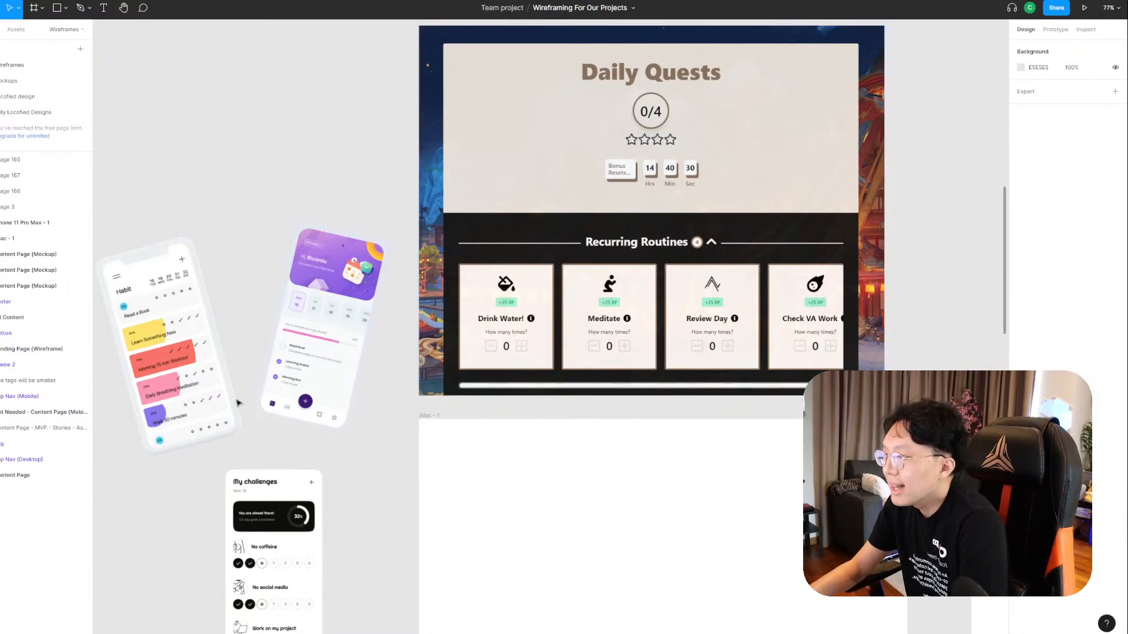
{"action": "left_click", "coordinate": [209, 398]}
{"action": "left_click_drag", "start_coordinate": [193, 371], "coordinate": [237, 314]}
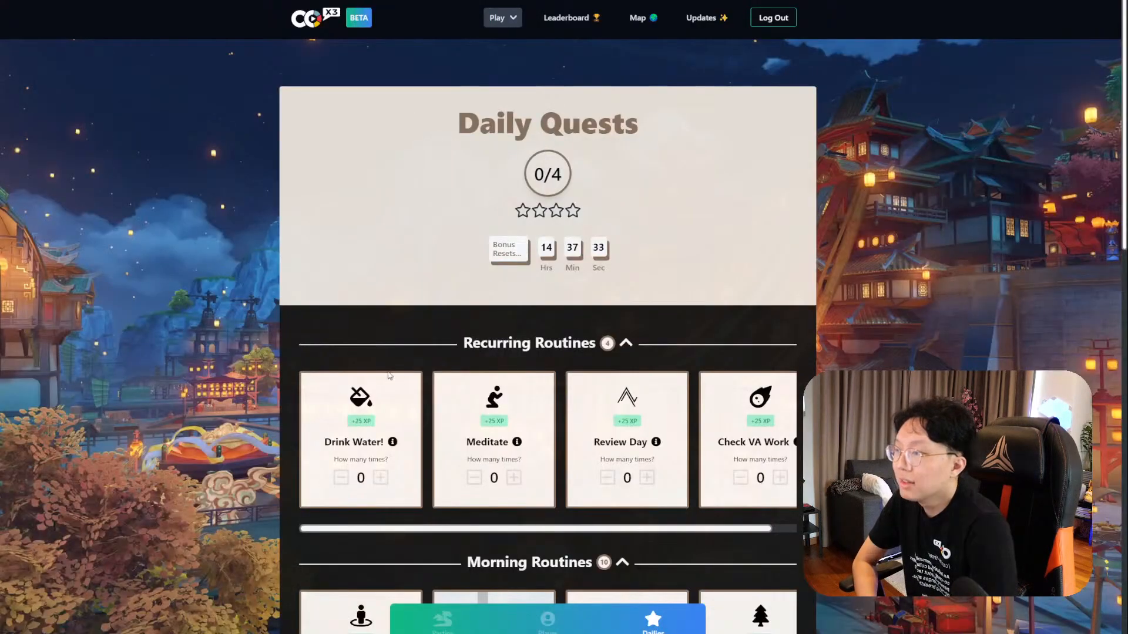
Review the live Daily Quests page in the browser, examining the recurring, morning, mid-day, evening and bedtime routine cards.
{"action": "scroll", "coordinate": [468, 365], "scroll_direction": "down", "scroll_amount": 4}
{"action": "scroll", "coordinate": [468, 365], "scroll_direction": "down", "scroll_amount": 1}
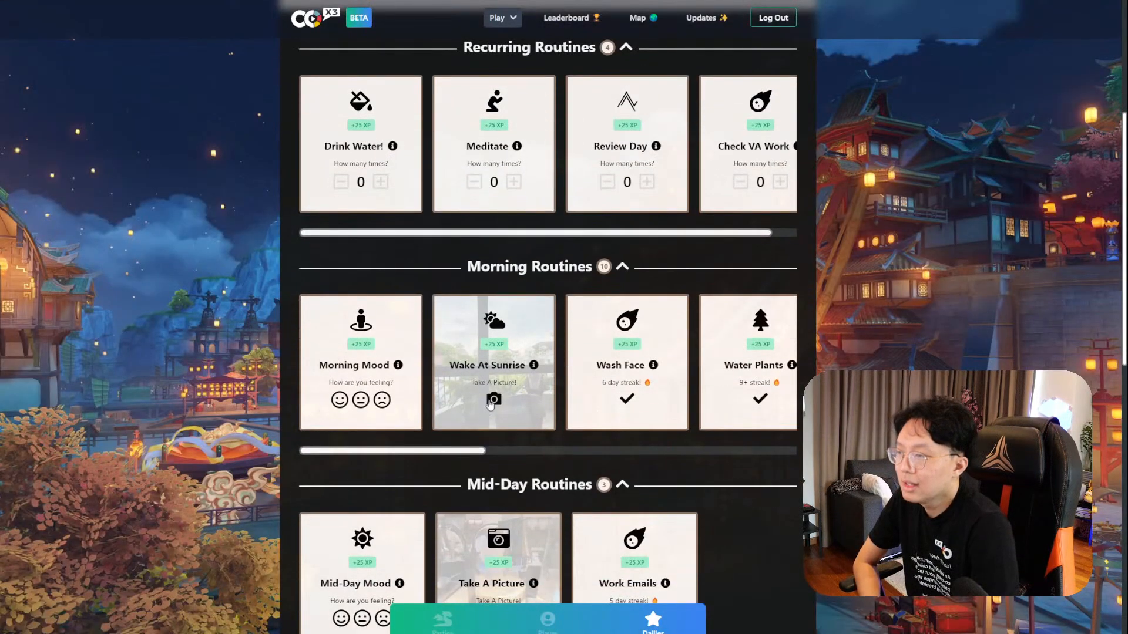
{"action": "scroll", "coordinate": [492, 405], "scroll_direction": "down", "scroll_amount": 2}
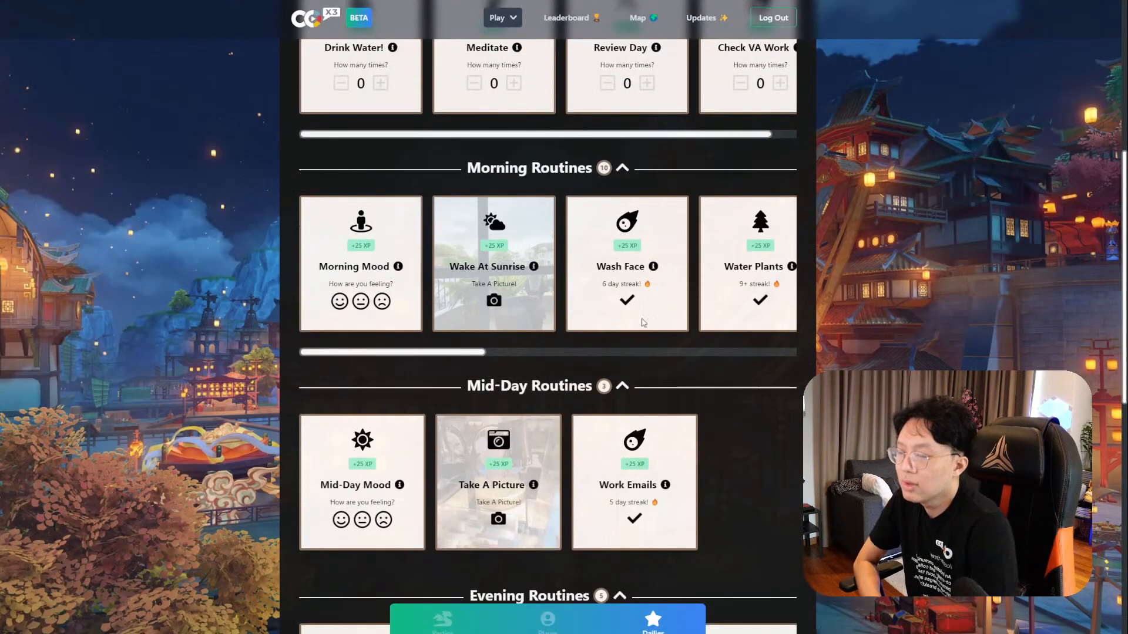
{"action": "left_click_drag", "start_coordinate": [429, 354], "coordinate": [390, 380]}
{"action": "scroll", "coordinate": [544, 369], "scroll_direction": "down", "scroll_amount": 4}
{"action": "scroll", "coordinate": [609, 388], "scroll_direction": "down", "scroll_amount": 3}
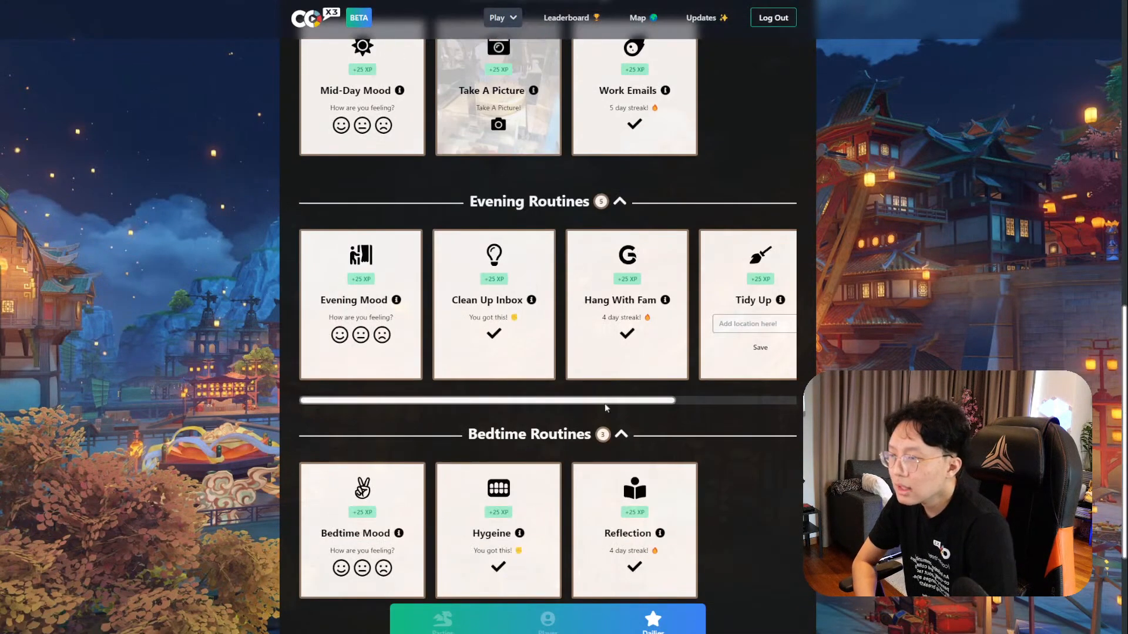
{"action": "left_click_drag", "start_coordinate": [607, 402], "coordinate": [445, 407]}
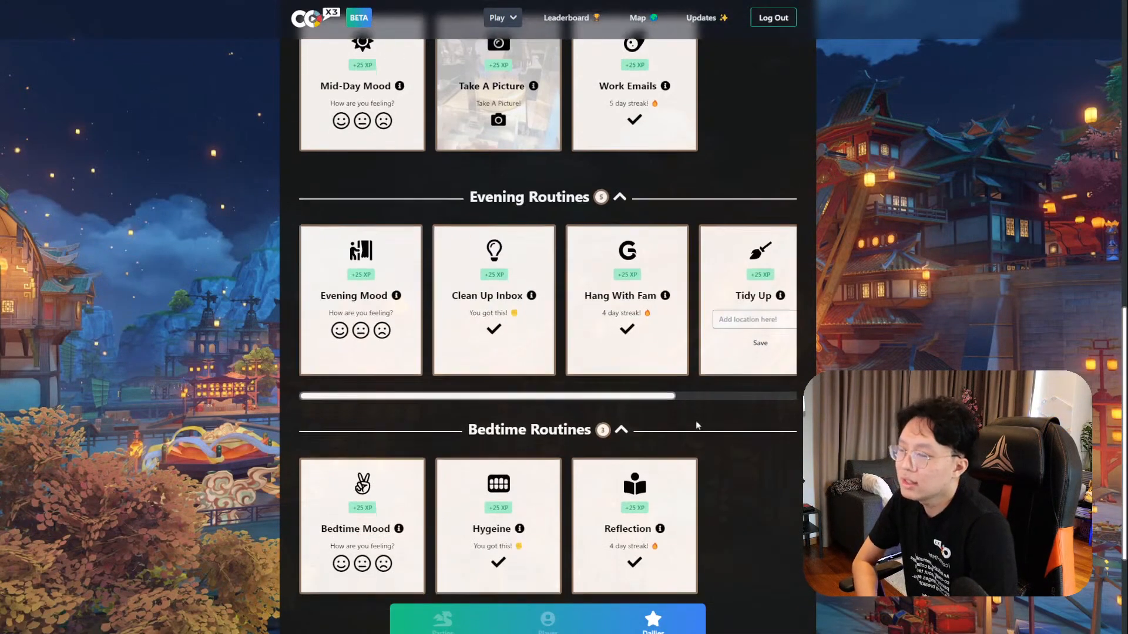
{"action": "scroll", "coordinate": [664, 438], "scroll_direction": "down", "scroll_amount": 3}
{"action": "scroll", "coordinate": [600, 442], "scroll_direction": "up", "scroll_amount": 9}
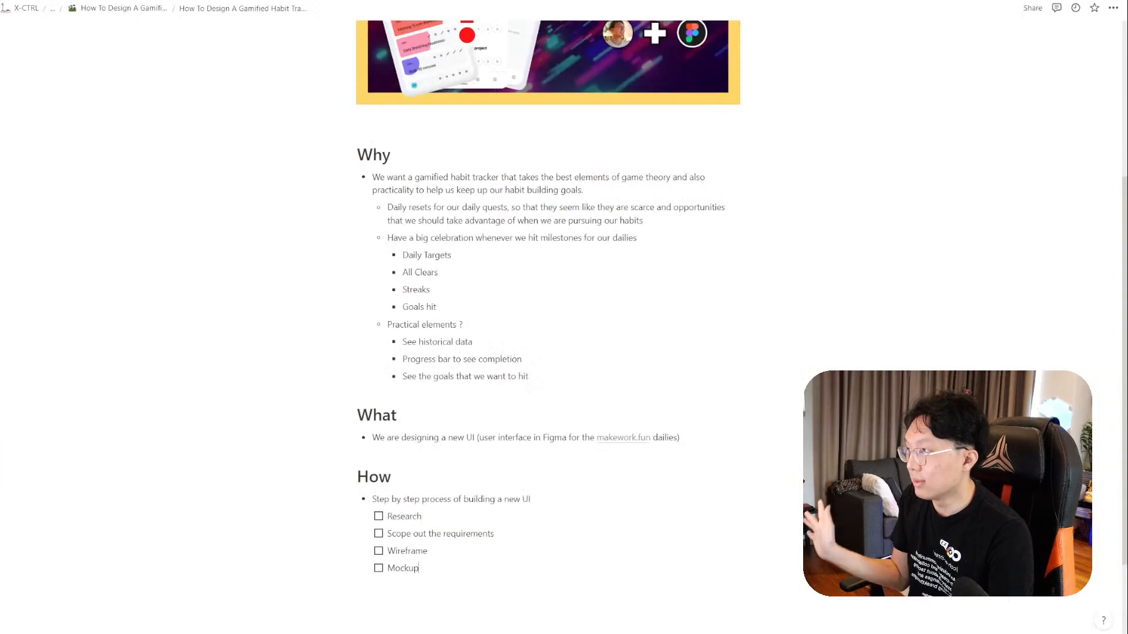
In the Notion notes, add a nested to-do "Streaks" under "Scope out the requirements".
{"action": "scroll", "coordinate": [481, 470], "scroll_direction": "down", "scroll_amount": 2}
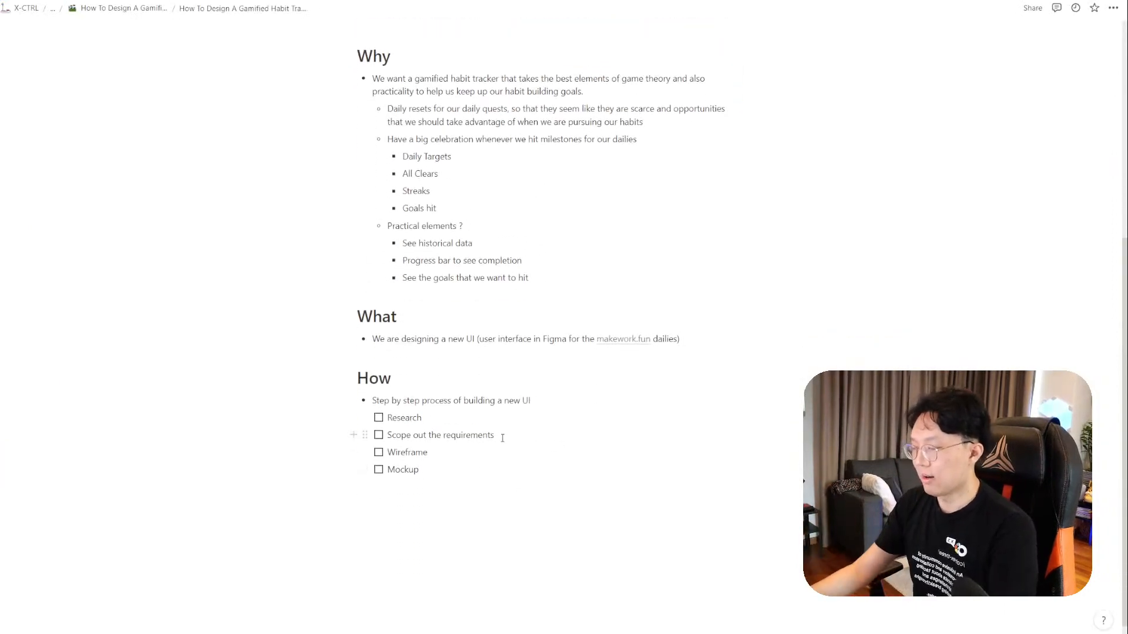
{"action": "key", "text": "Return"}
{"action": "key", "text": "Tab"}
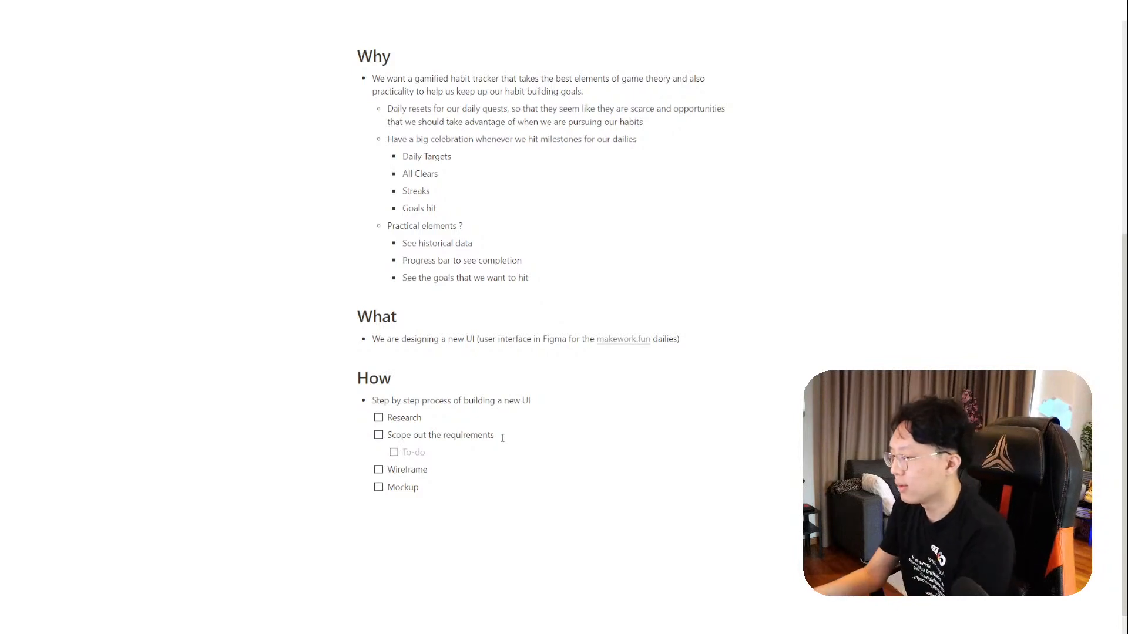
{"action": "type", "text": "Streaks"}
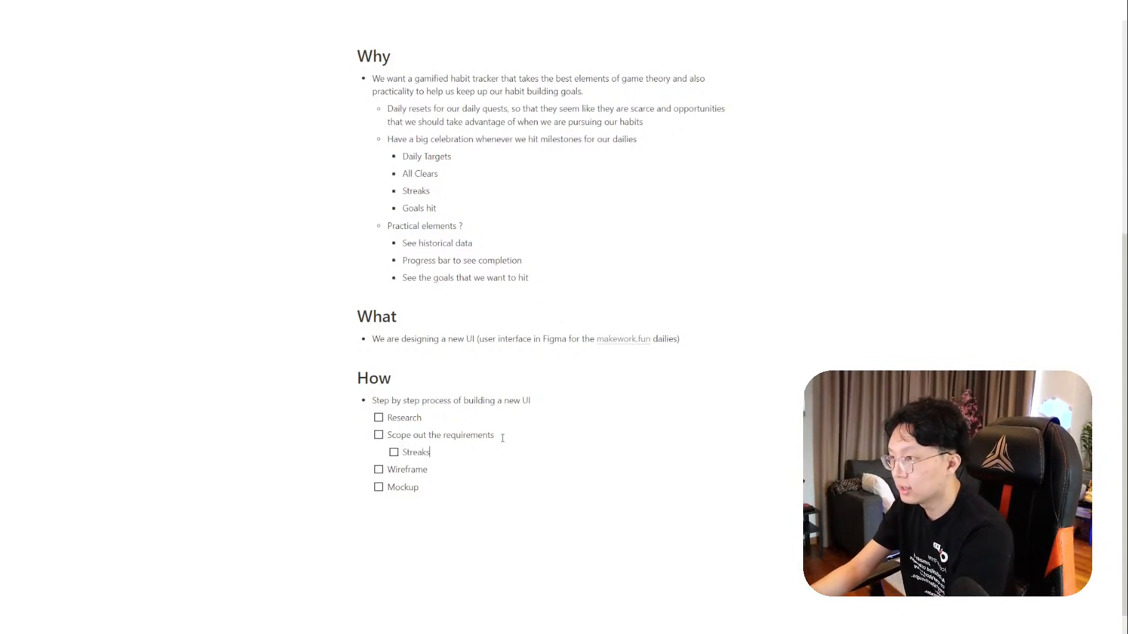
Add nested to-dos "Daily Targets" and "All Clear Notification" above Streaks under "Scope out the requirements".
{"action": "left_click", "coordinate": [502, 438]}
{"action": "key", "text": "Return"}
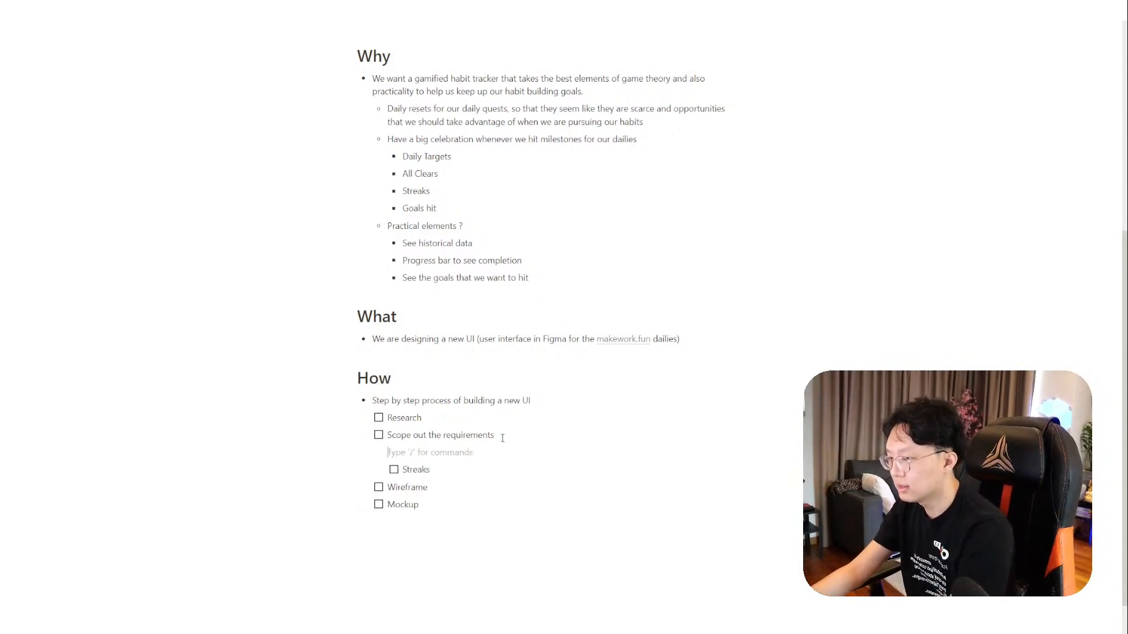
{"action": "type", "text": "[]"}
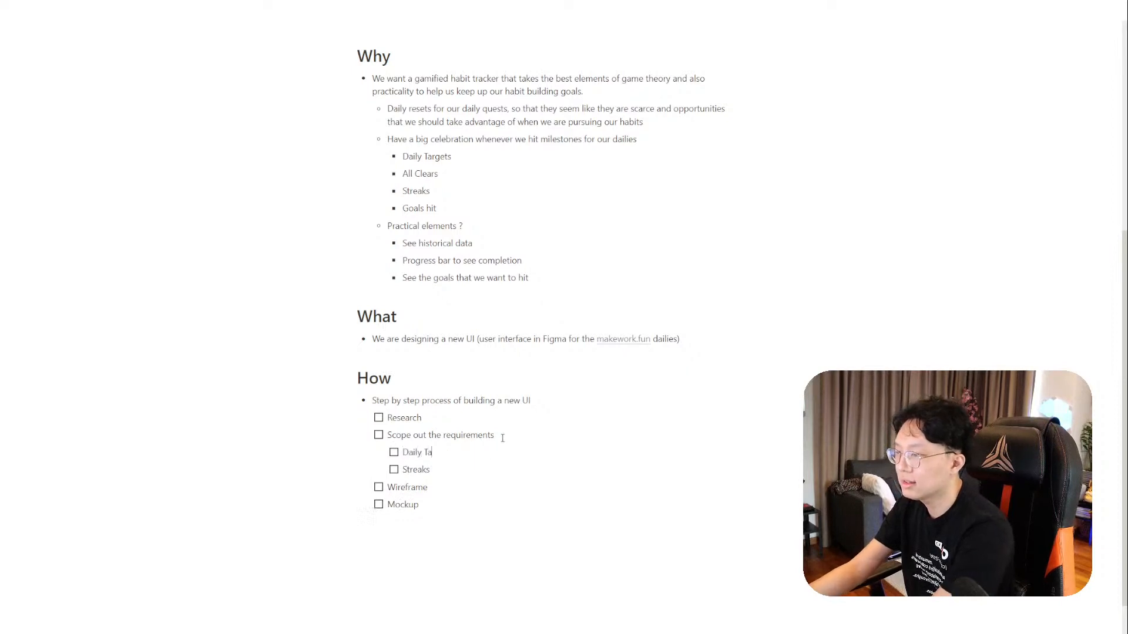
{"action": "type", "text": "Daily Targets"}
{"action": "key", "text": "Return"}
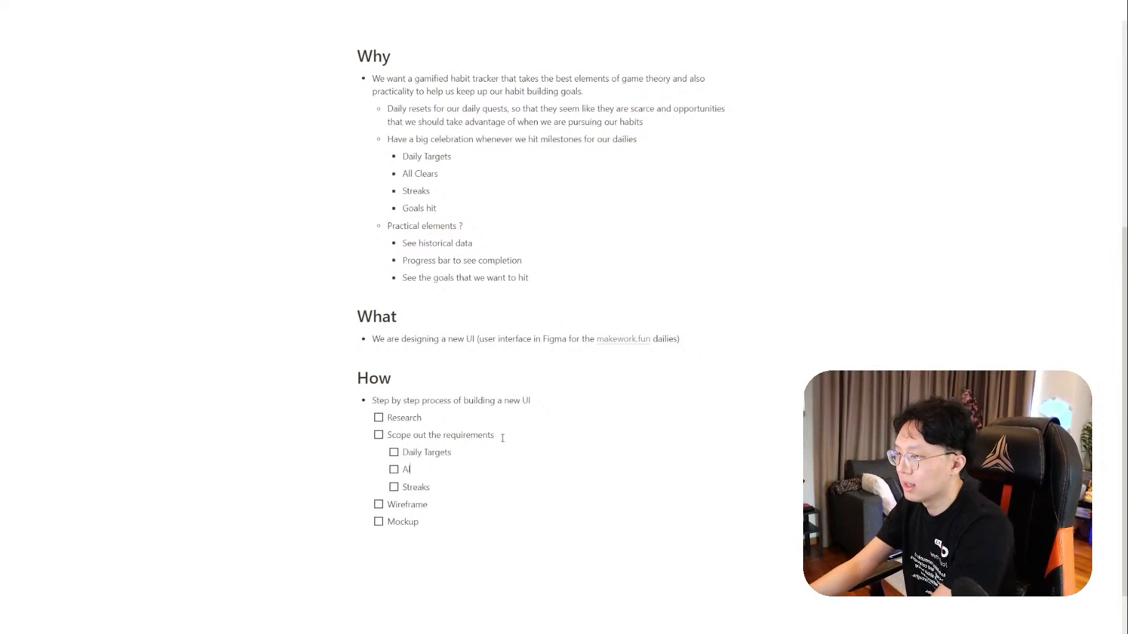
{"action": "type", "text": "All Clear "}
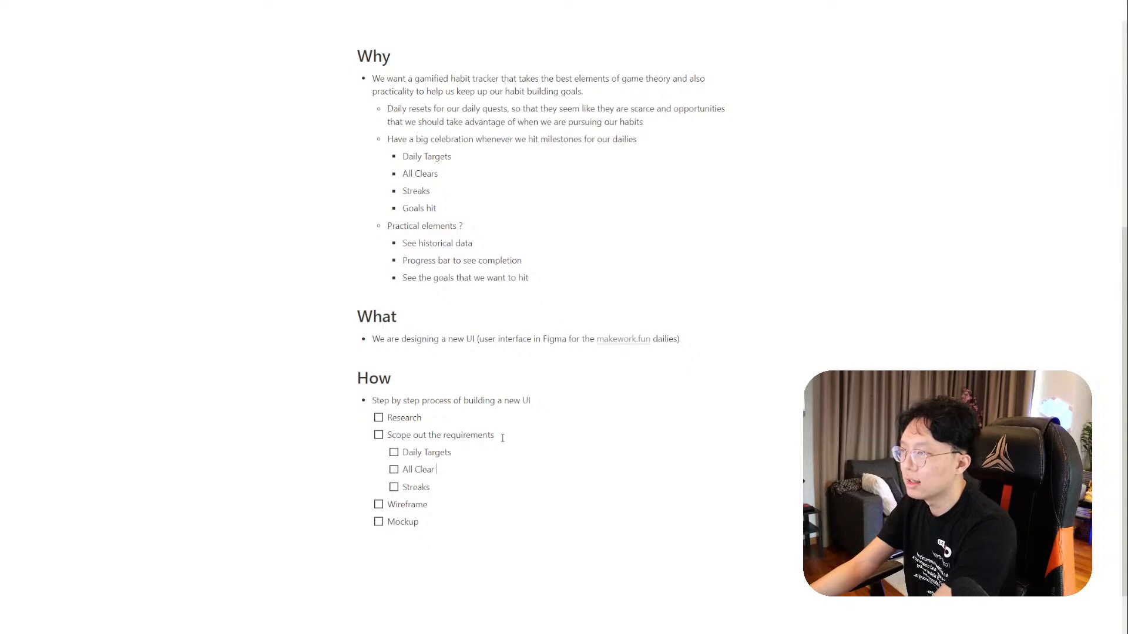
{"action": "type", "text": "Notifica"}
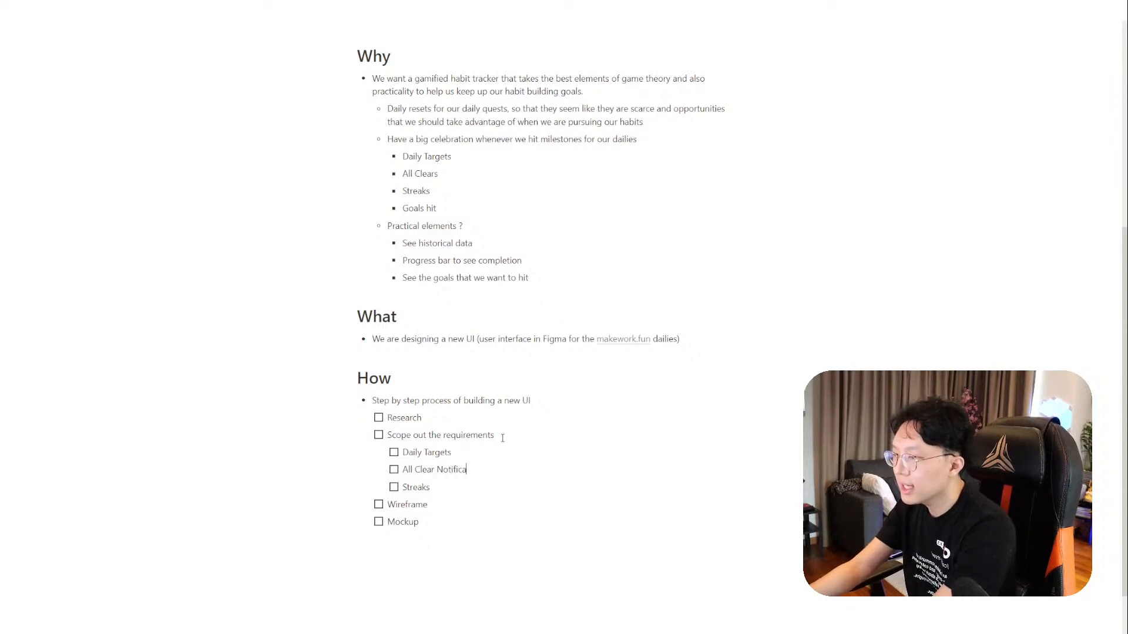
{"action": "type", "text": "tion"}
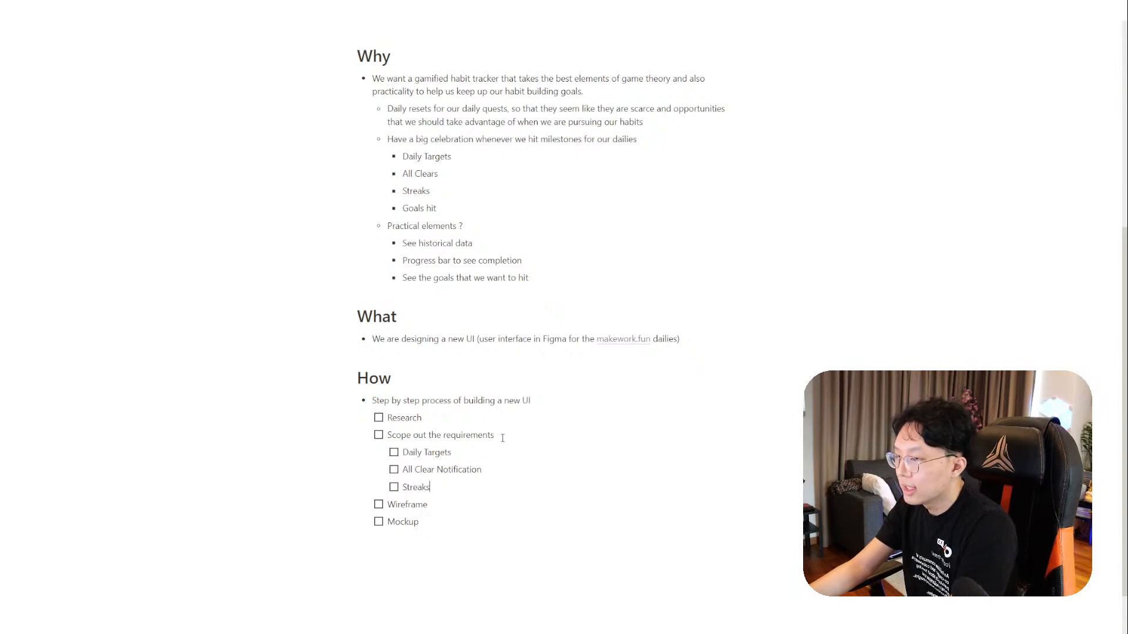
Insert a plain text line "General" above the Daily Targets to-do as a group label.
{"action": "key", "text": "Return"}
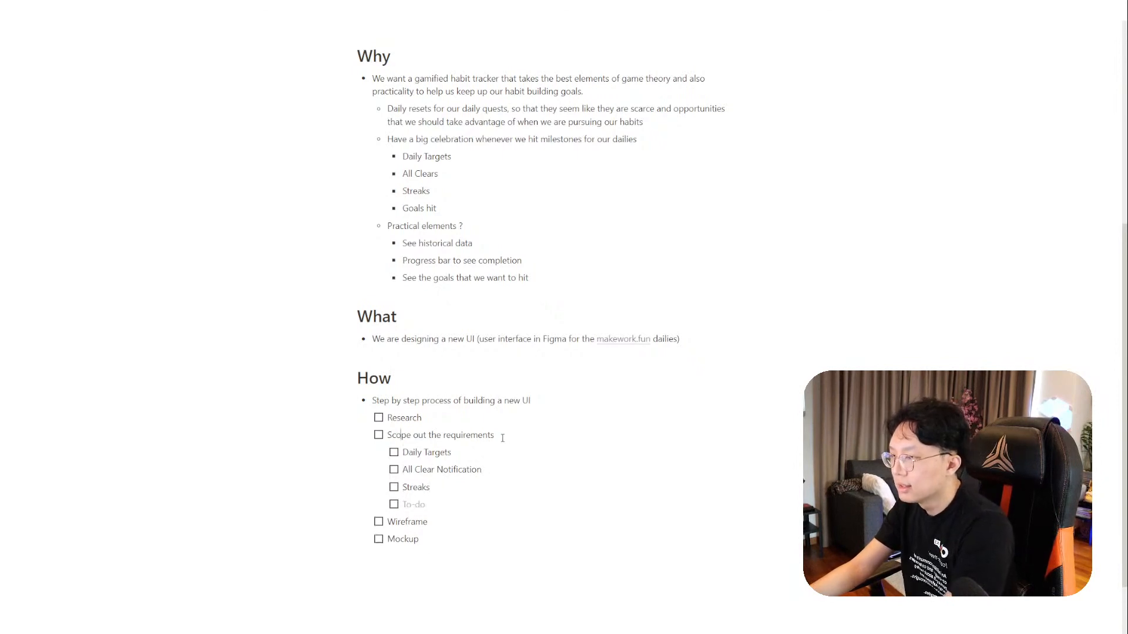
{"action": "left_click", "coordinate": [502, 437]}
{"action": "key", "text": "Return"}
{"action": "key", "text": "BackSpace"}
{"action": "type", "text": "General"}
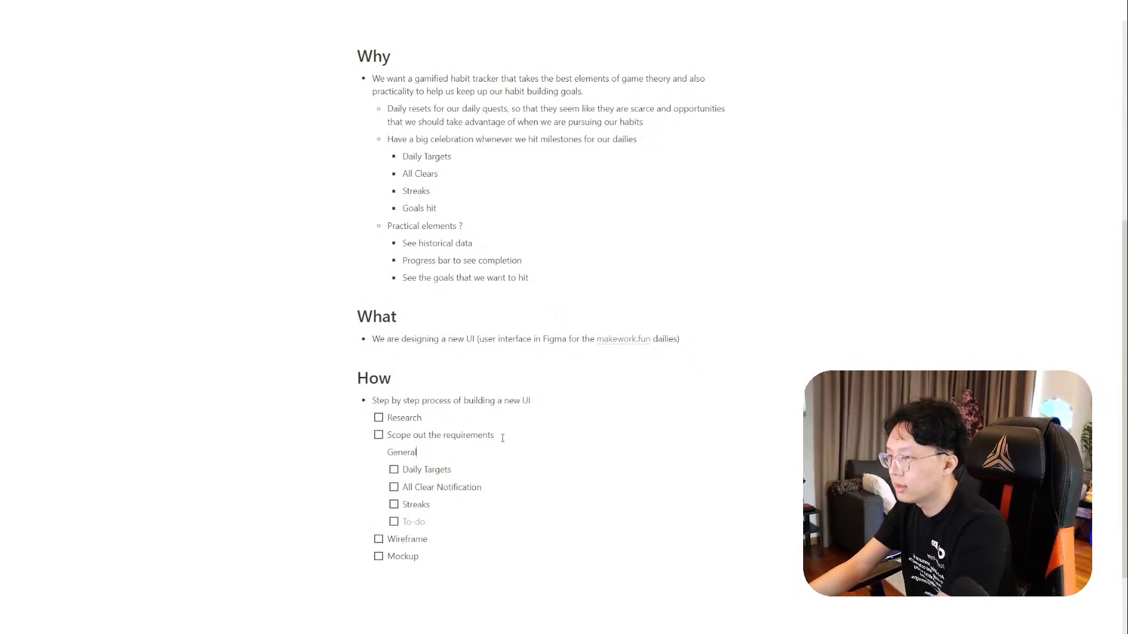
Turn the empty to-do below Streaks into a plain "Individual Card" label and start an empty to-do beneath it.
{"action": "key", "text": "Down"}
{"action": "key", "text": "Down"}
{"action": "key", "text": "Down"}
{"action": "key", "text": "Down"}
{"action": "key", "text": "BackSpace"}
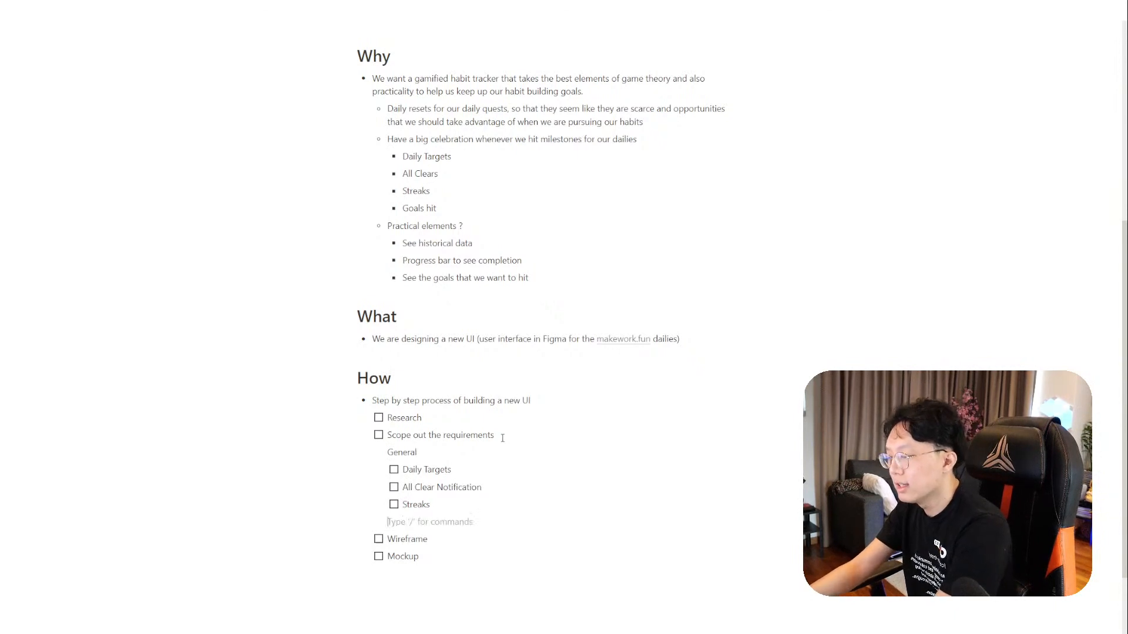
{"action": "type", "text": "Individual Card"}
{"action": "key", "text": "Return"}
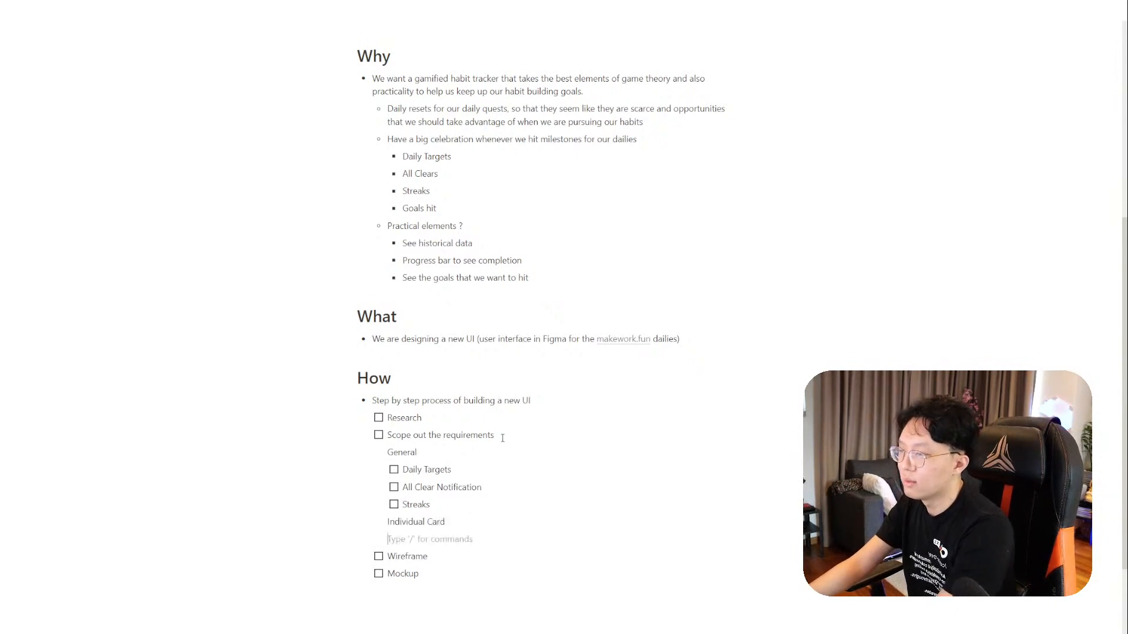
{"action": "type", "text": "[]"}
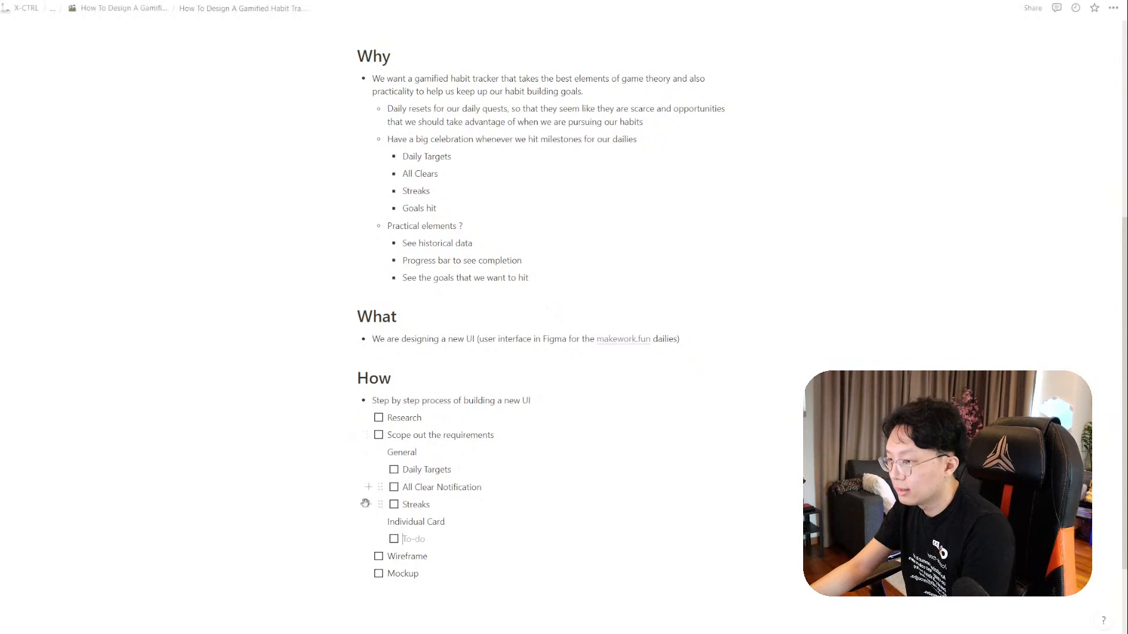
Move the Streaks to-do under Individual Card and add a "Progress bar" to-do below All Clear Notification.
{"action": "mouse_move", "coordinate": [380, 504]}
{"action": "left_mouse_down"}
{"action": "mouse_move", "coordinate": [389, 519]}
{"action": "mouse_move", "coordinate": [412, 509]}
{"action": "left_mouse_up"}
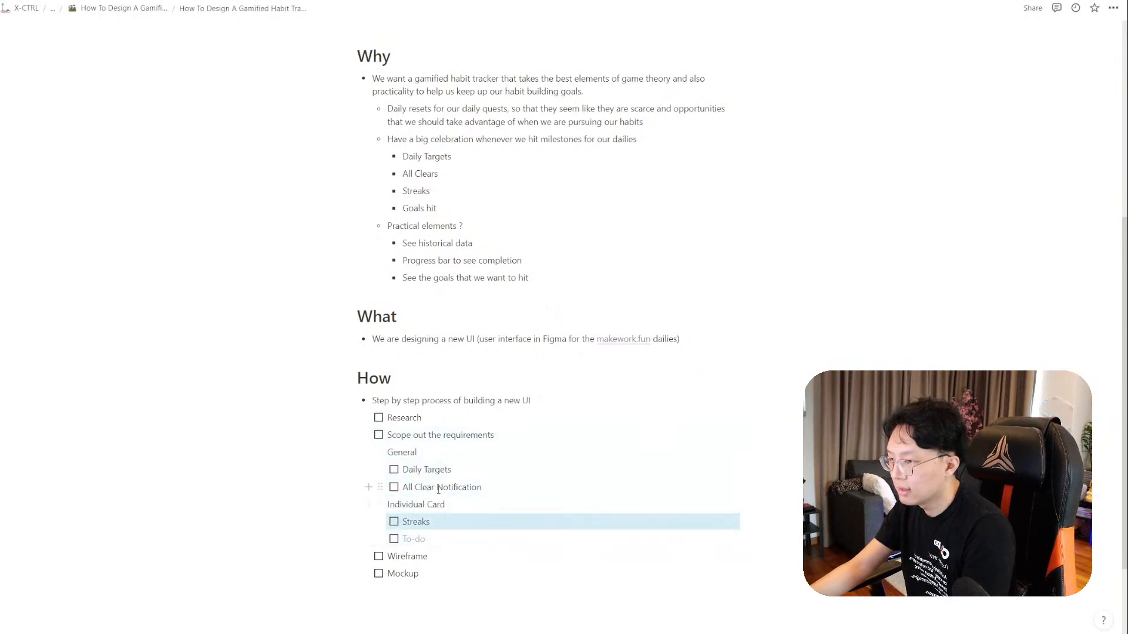
{"action": "left_click", "coordinate": [488, 487]}
{"action": "key", "text": "Return"}
{"action": "type", "text": "Progress bar"}
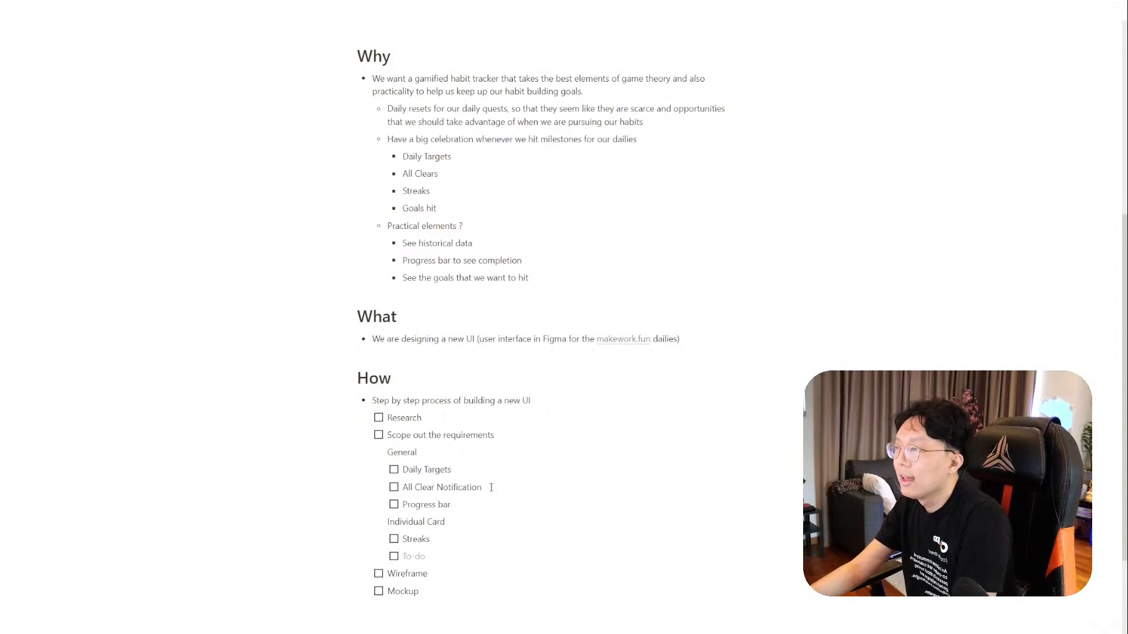
Add a "Historical data" to-do below Streaks, leaving a blank line before the Wireframe item.
{"action": "key", "text": "BackSpace"}
{"action": "key", "text": "Return"}
{"action": "key", "text": "Up"}
{"action": "type", "text": "[]"}
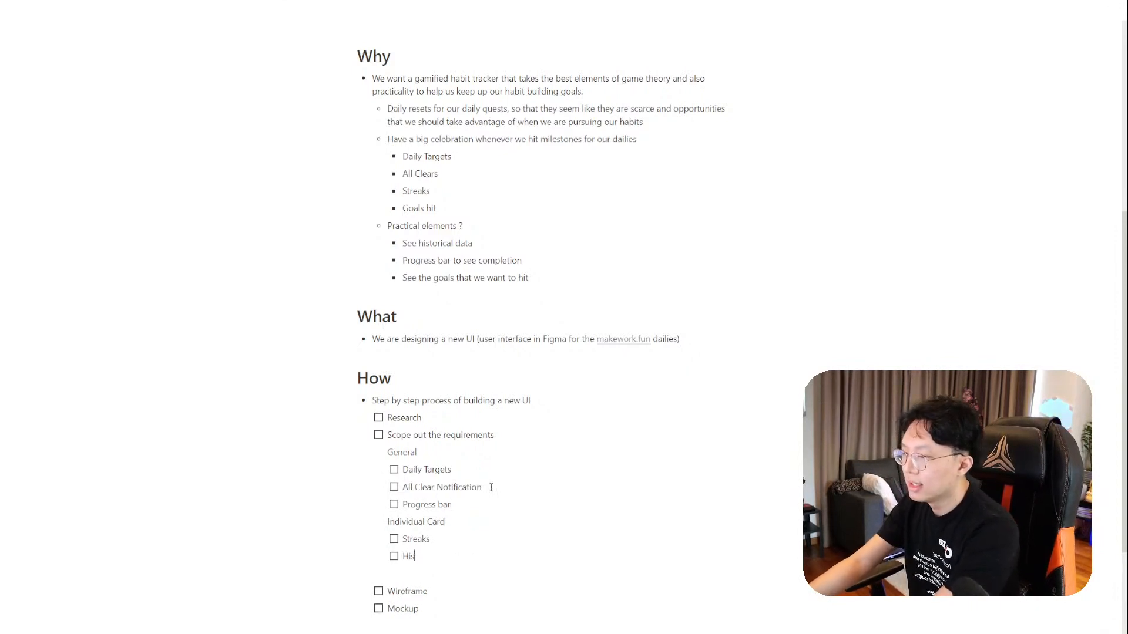
{"action": "type", "text": "Historical data"}
{"action": "key", "text": "Return"}
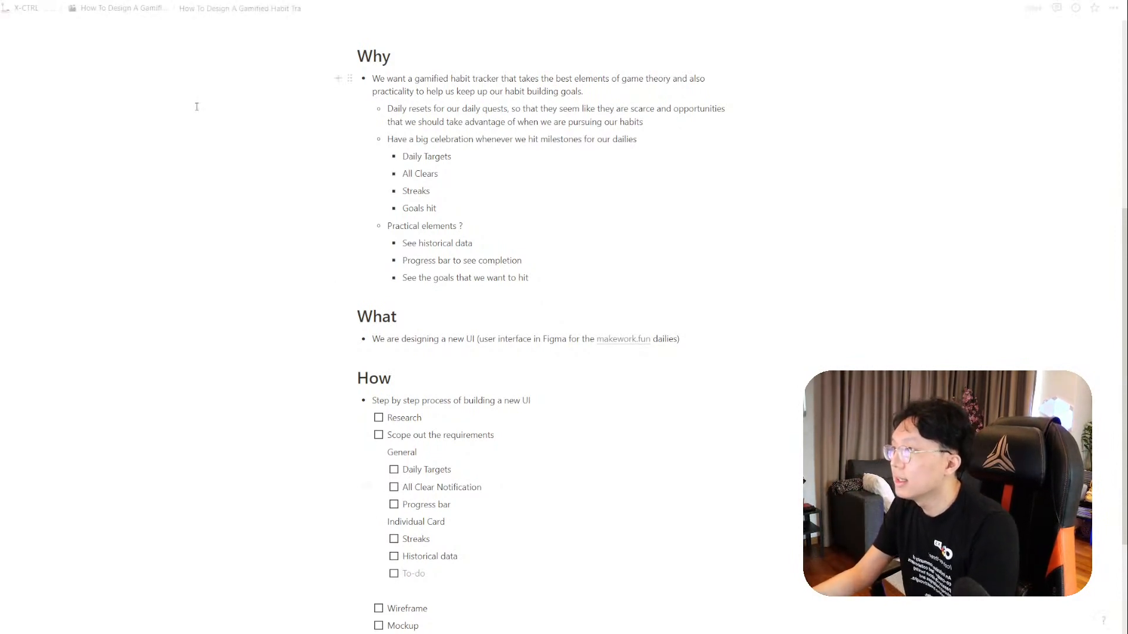
Check the reference screens in Figma and add a "Types of habits" to-do below Historical data in the Notion notes.
{"action": "left_click", "coordinate": [126, 1]}
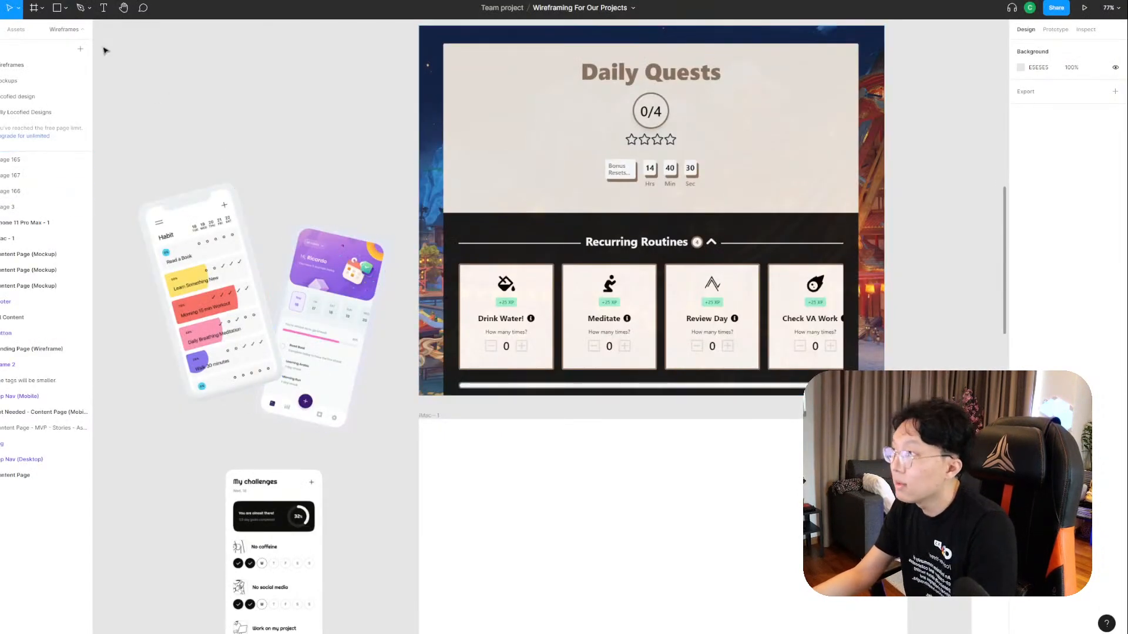
{"action": "left_click", "coordinate": [88, 1]}
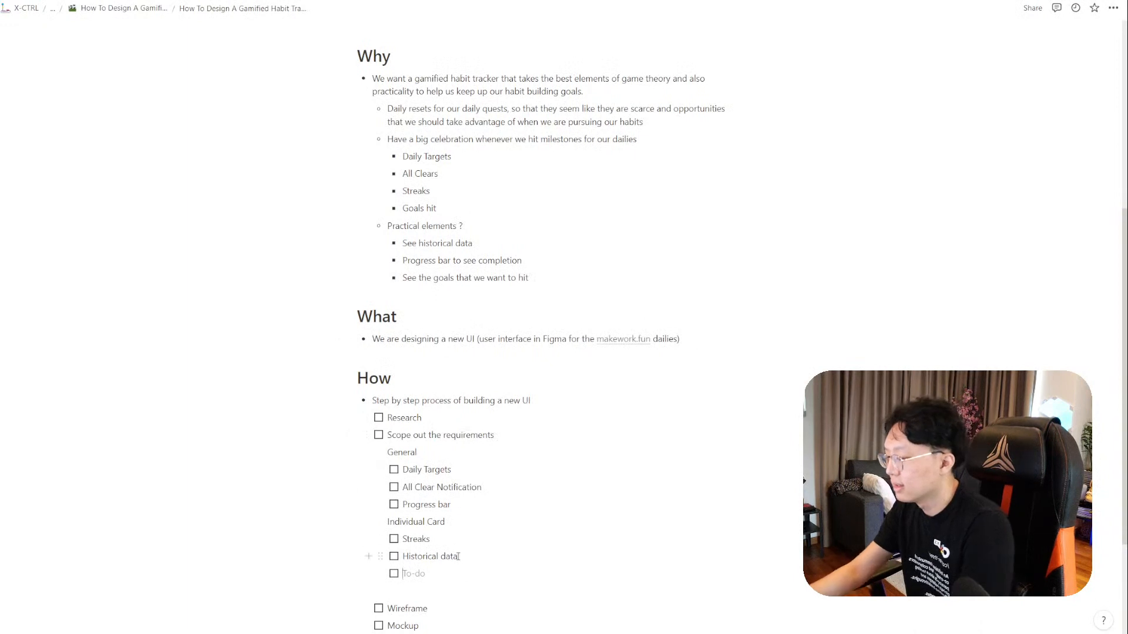
{"action": "type", "text": "Tuy"}
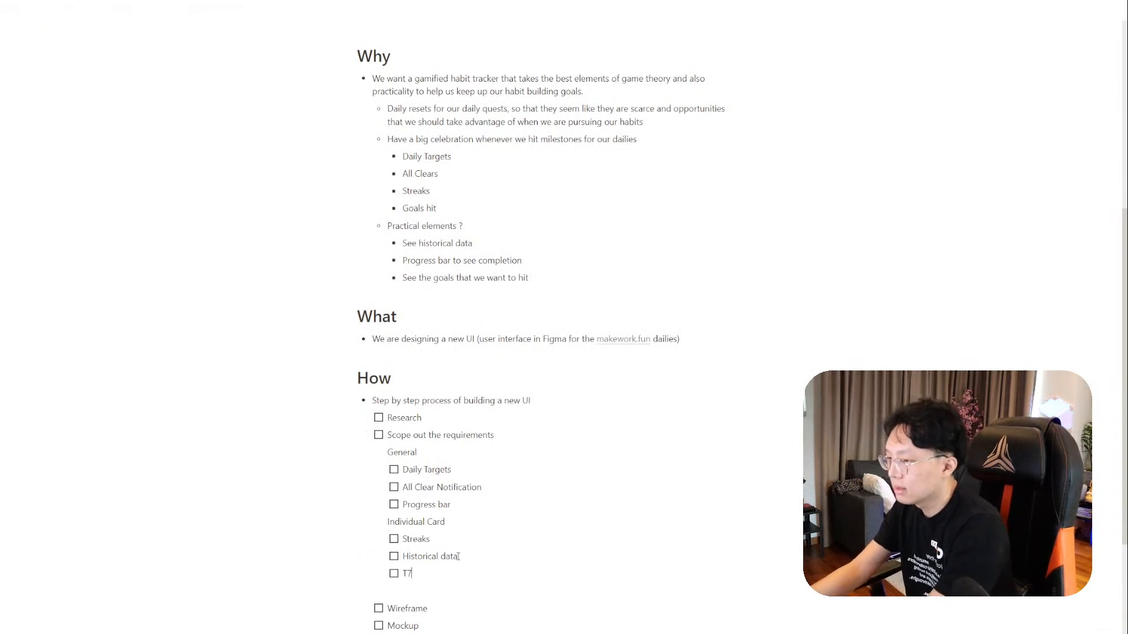
{"action": "type", "text": "es of habiuts"}
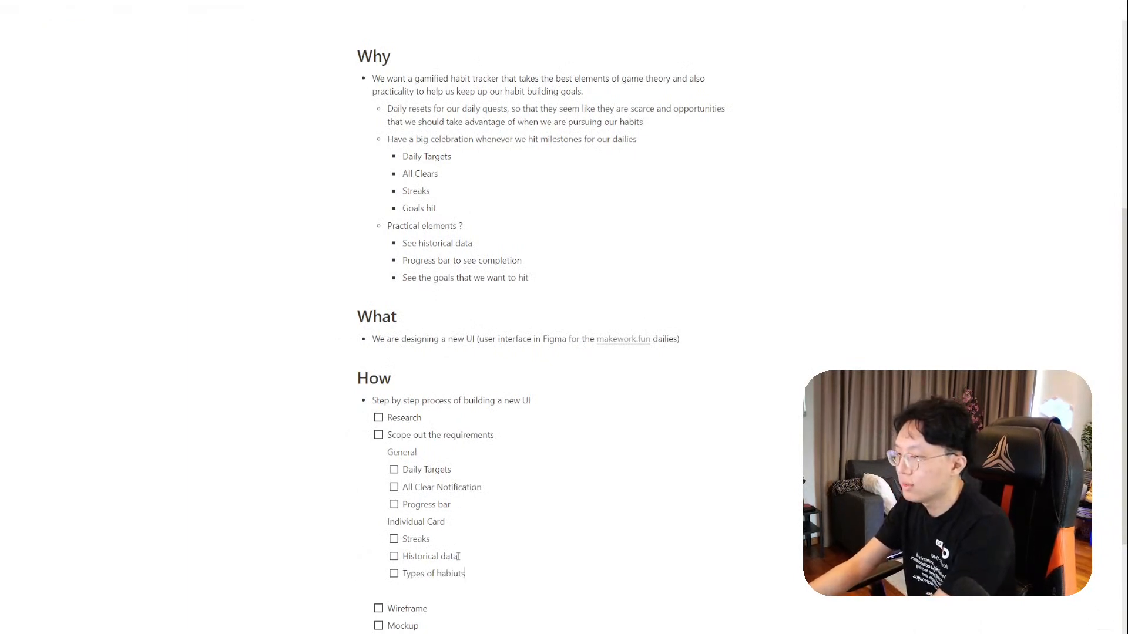
{"action": "key", "text": "BackSpace"}
{"action": "type", "text": "ts"}
{"action": "key", "text": "Return"}
Examine the "My challenges" and purple dashboard reference screens in Figma for further card requirements, and return to the notes.
{"action": "key", "text": "ctrl+Tab"}
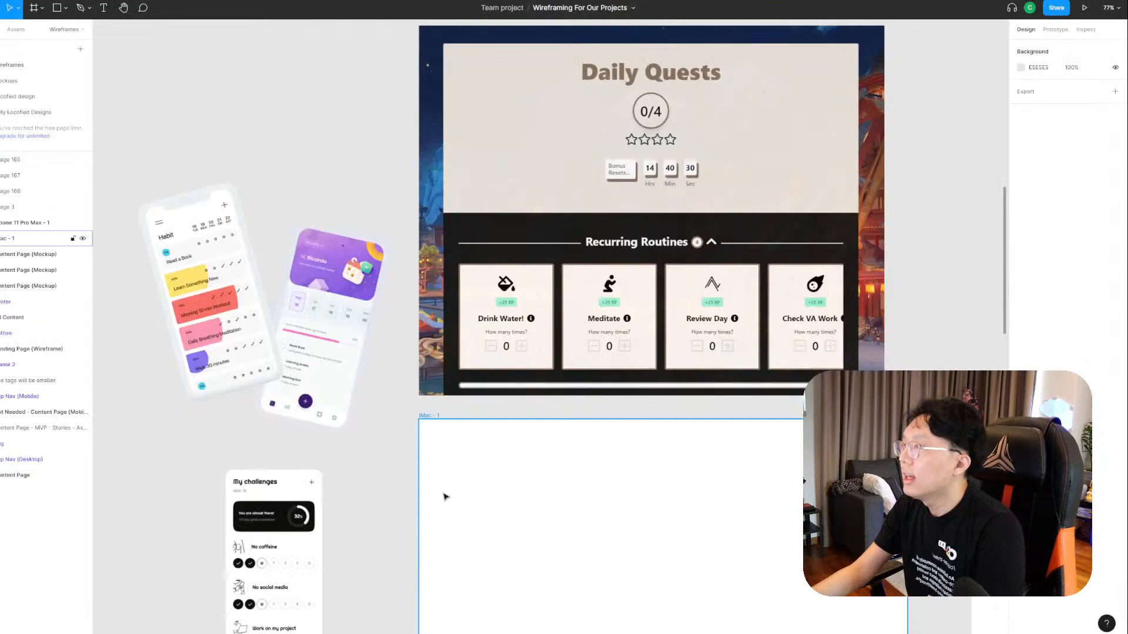
{"action": "scroll", "coordinate": [357, 451], "scroll_direction": "down", "scroll_amount": 5}
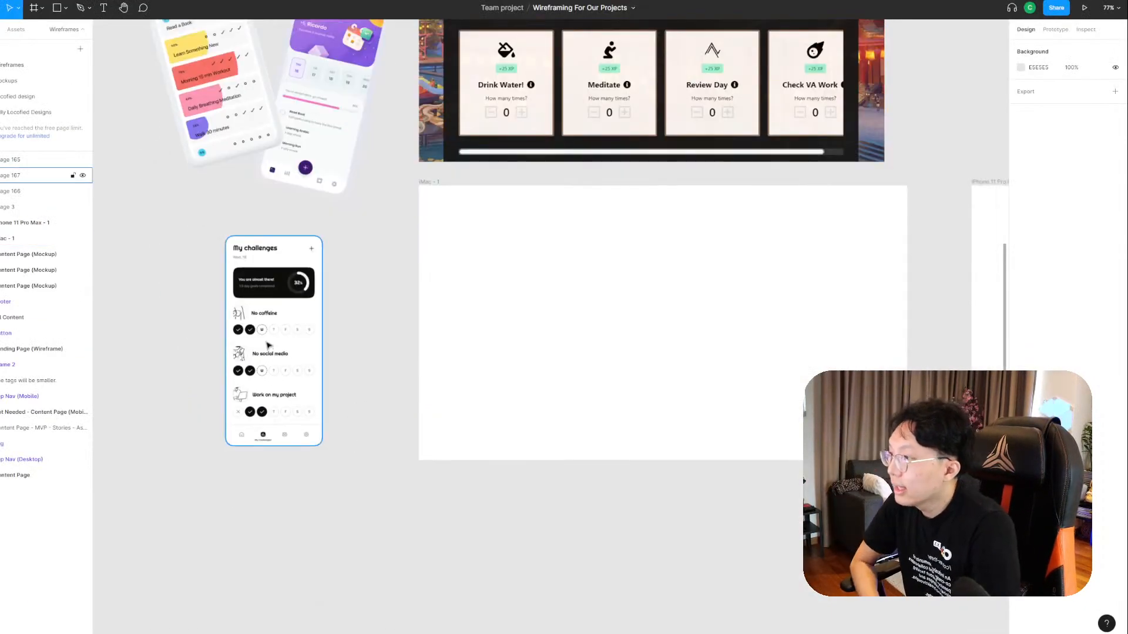
{"action": "scroll", "coordinate": [264, 344], "scroll_direction": "up", "scroll_amount": 1}
{"action": "scroll", "coordinate": [264, 344], "scroll_direction": "up", "scroll_amount": 2}
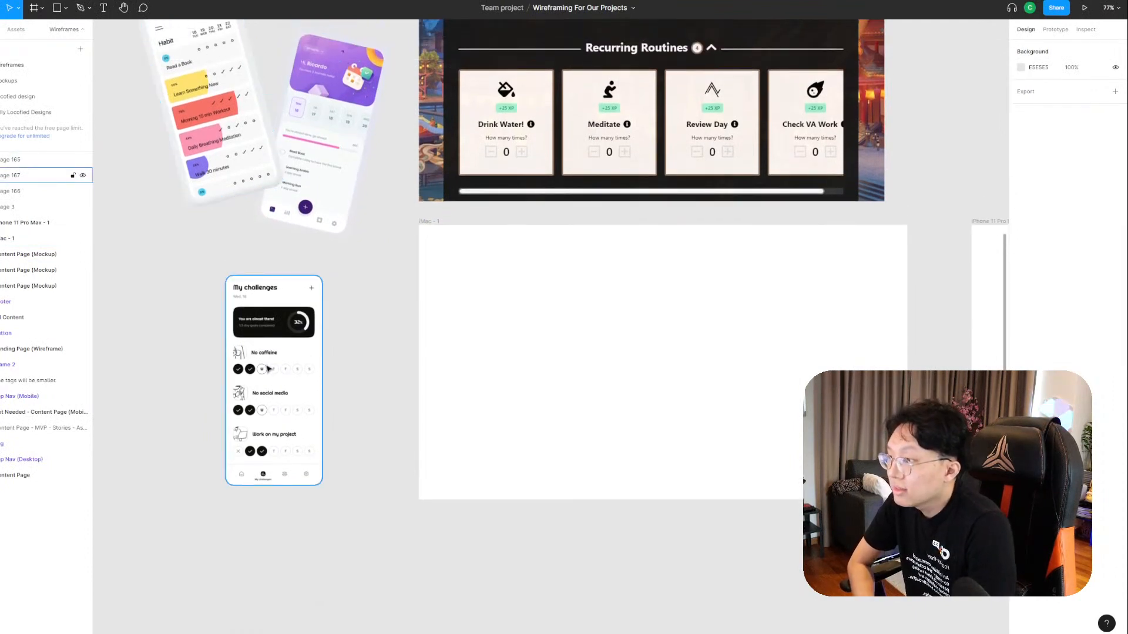
{"action": "scroll", "coordinate": [288, 394], "scroll_direction": "up", "scroll_amount": 1}
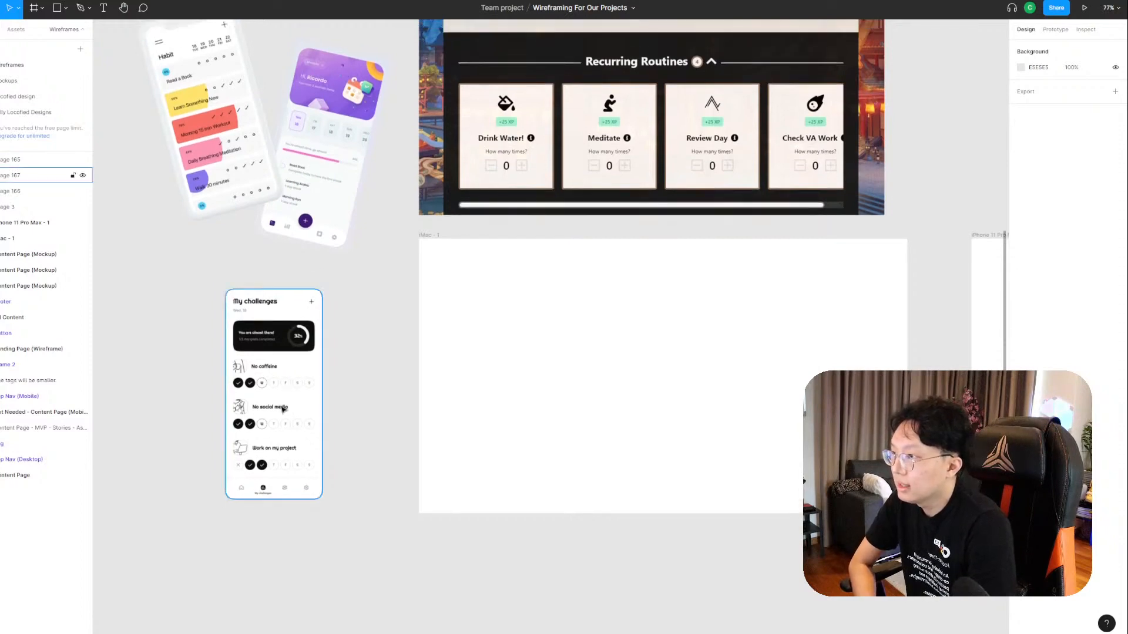
{"action": "scroll", "coordinate": [280, 404], "scroll_direction": "up", "scroll_amount": 1}
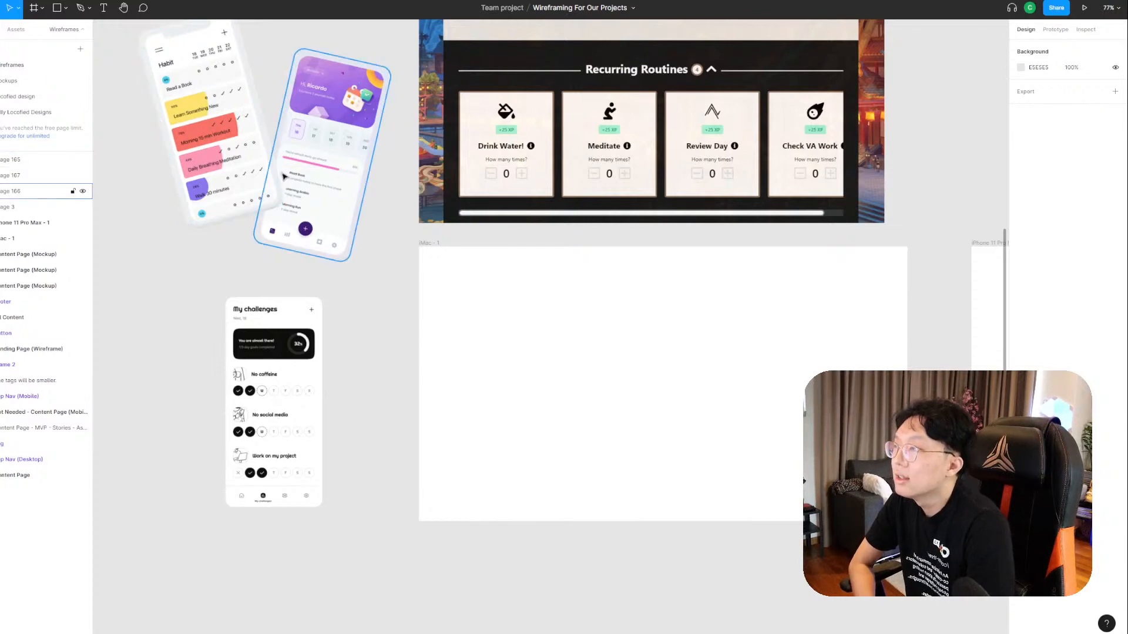
{"action": "key", "text": "alt+Tab"}
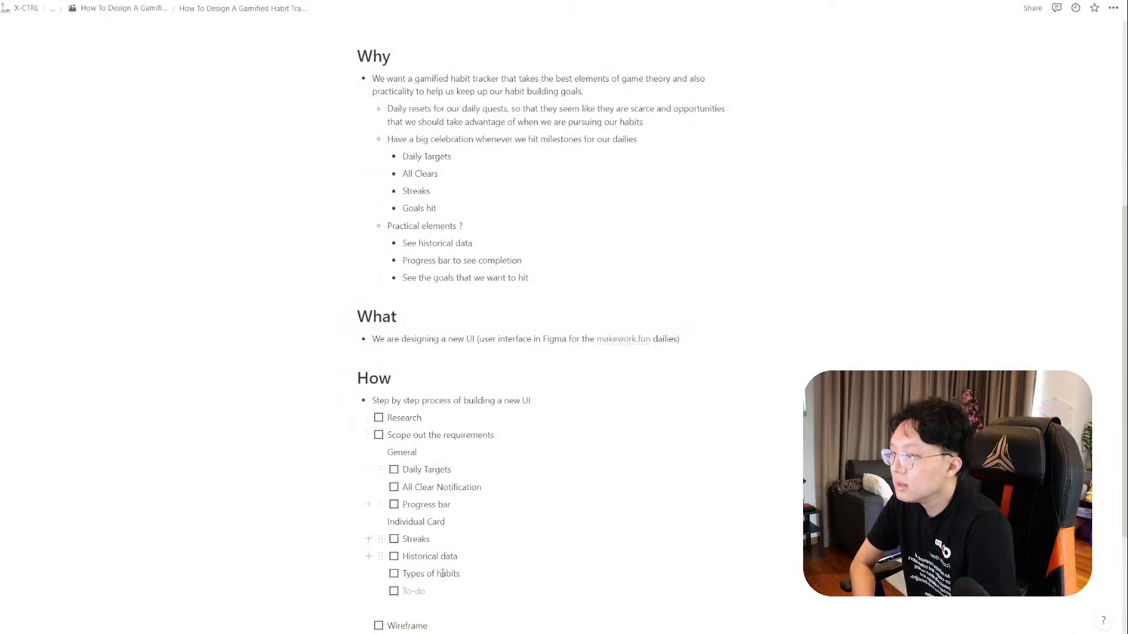
Add a "Completion progression (towards goals)" to-do below Types of habits in the Individual Card list.
{"action": "scroll", "coordinate": [468, 544], "scroll_direction": "down", "scroll_amount": 2}
{"action": "type", "text": "C"}
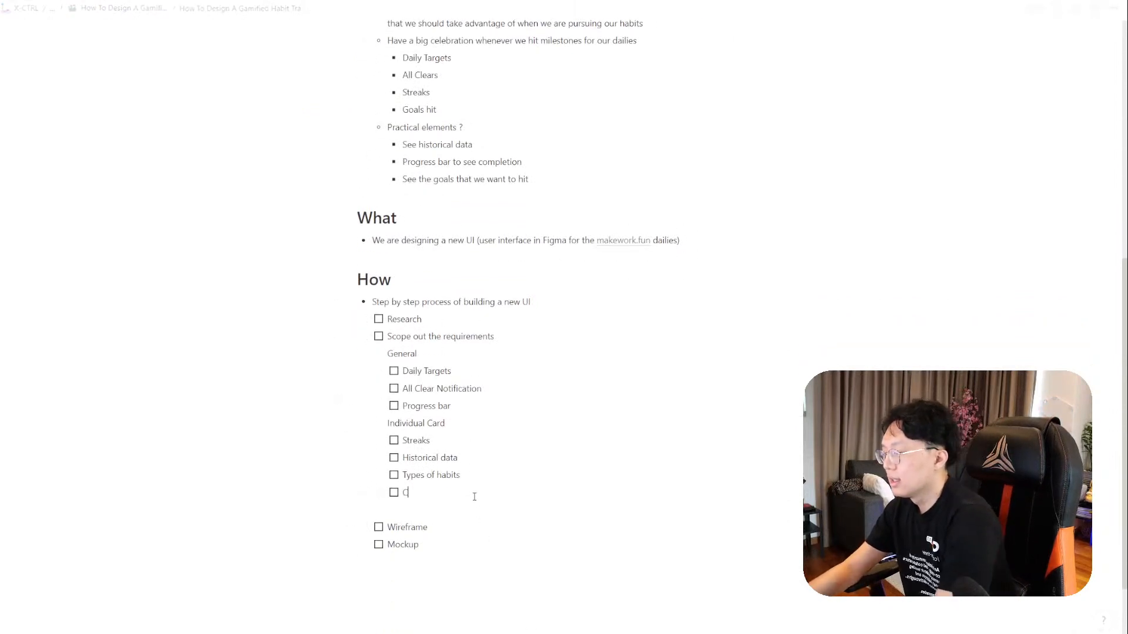
{"action": "type", "text": "ompletion p"}
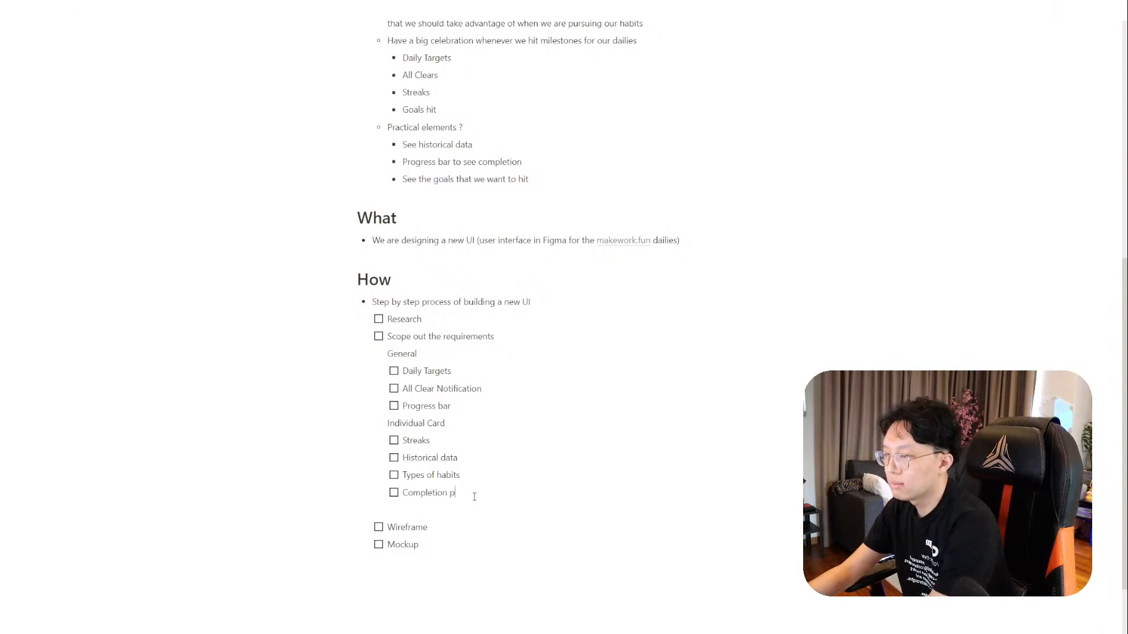
{"action": "type", "text": "rogression (towards)"}
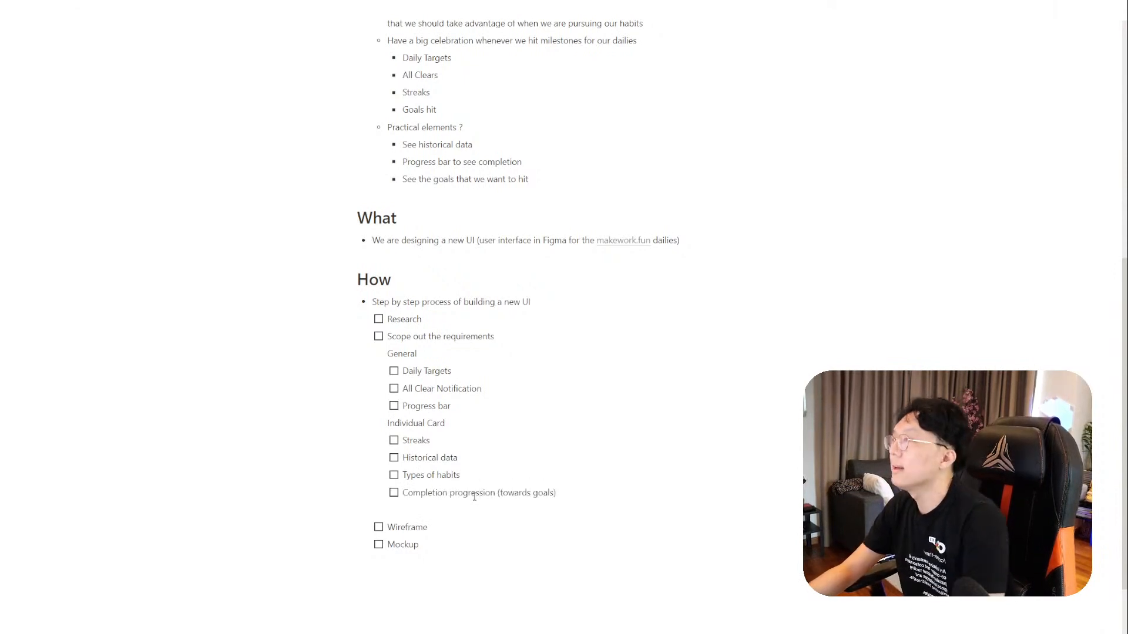
Switch to the Figma wireframing file and examine the Daily Quests page and mobile reference screens around the empty iMac - 1 frame.
{"action": "left_click", "coordinate": [411, 1]}
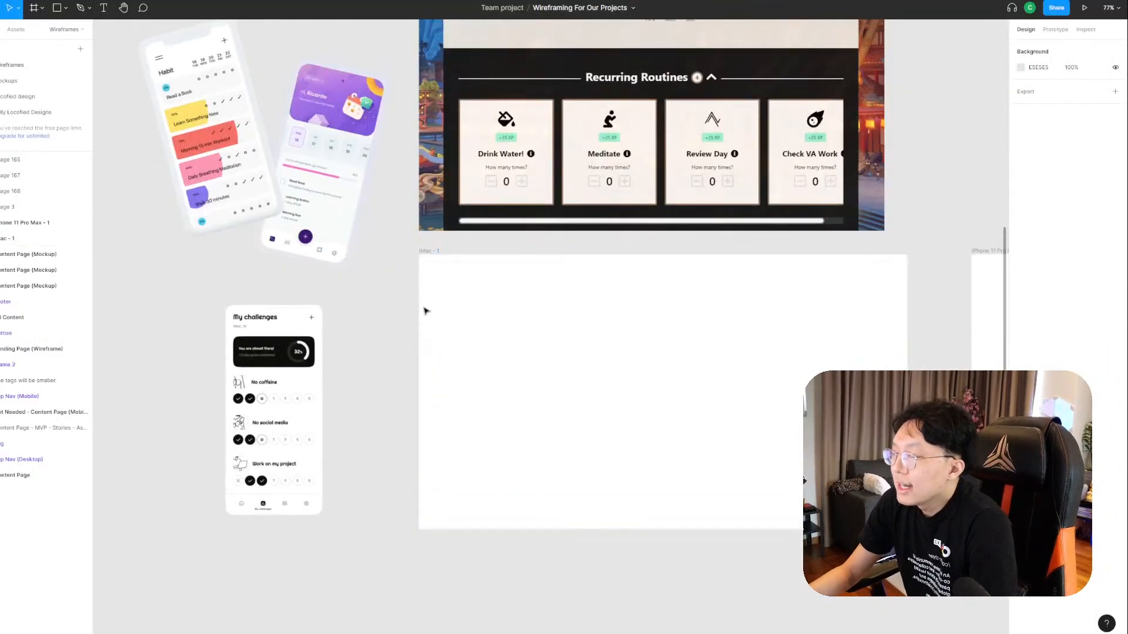
{"action": "scroll", "coordinate": [423, 307], "scroll_direction": "up", "scroll_amount": 2}
{"action": "scroll", "coordinate": [423, 300], "scroll_direction": "down", "scroll_amount": 5}
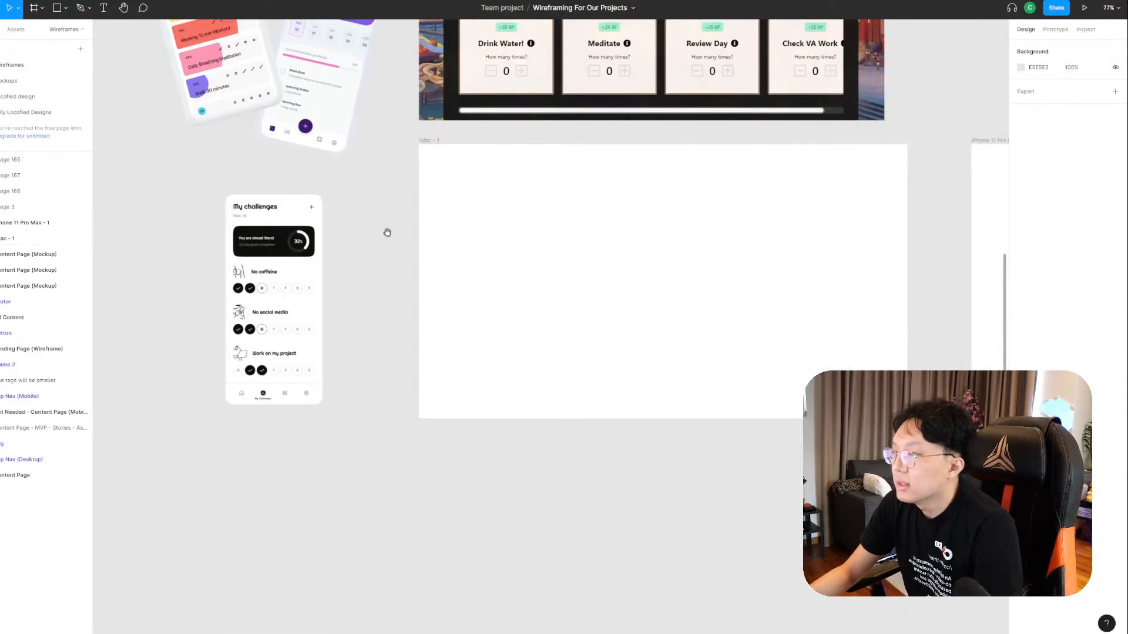
{"action": "scroll", "coordinate": [385, 231], "scroll_direction": "up", "scroll_amount": 3}
{"action": "scroll", "coordinate": [579, 139], "scroll_direction": "up", "scroll_amount": 2}
{"action": "scroll", "coordinate": [781, 106], "scroll_direction": "up", "scroll_amount": 2}
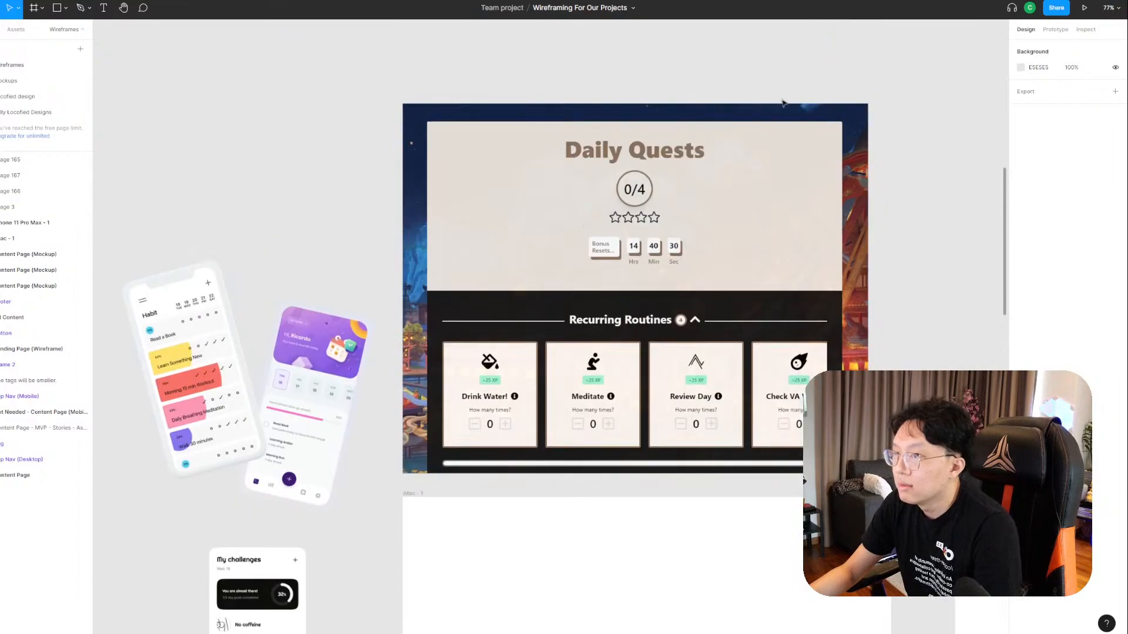
{"action": "scroll", "coordinate": [773, 111], "scroll_direction": "down", "scroll_amount": 4}
{"action": "scroll", "coordinate": [746, 186], "scroll_direction": "down", "scroll_amount": 2}
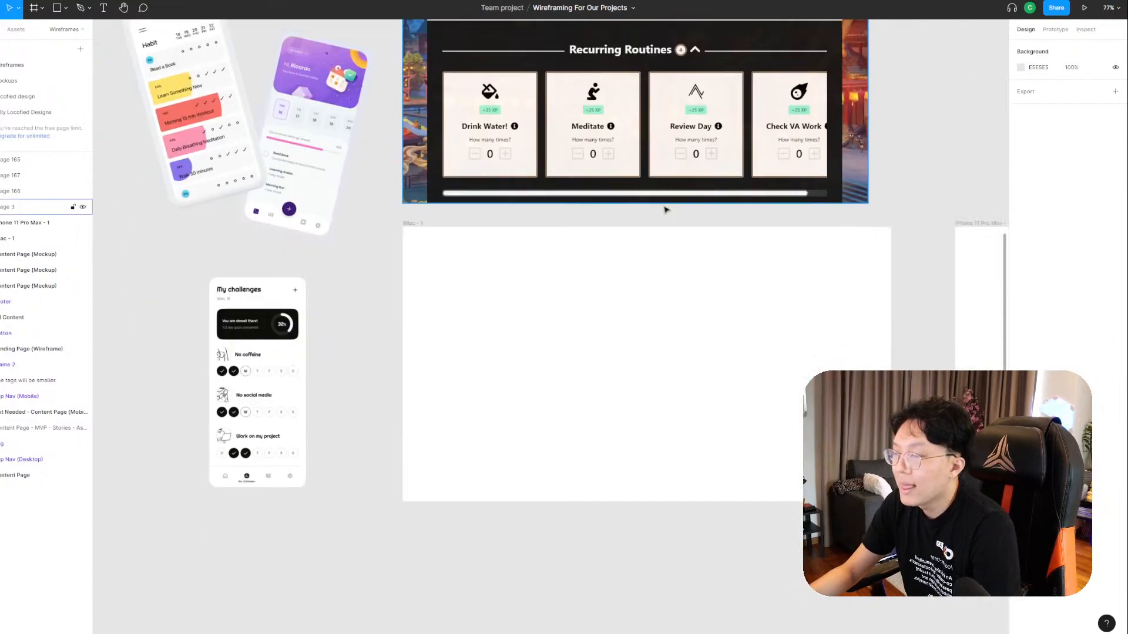
{"action": "scroll", "coordinate": [674, 300], "scroll_direction": "up", "scroll_amount": 5}
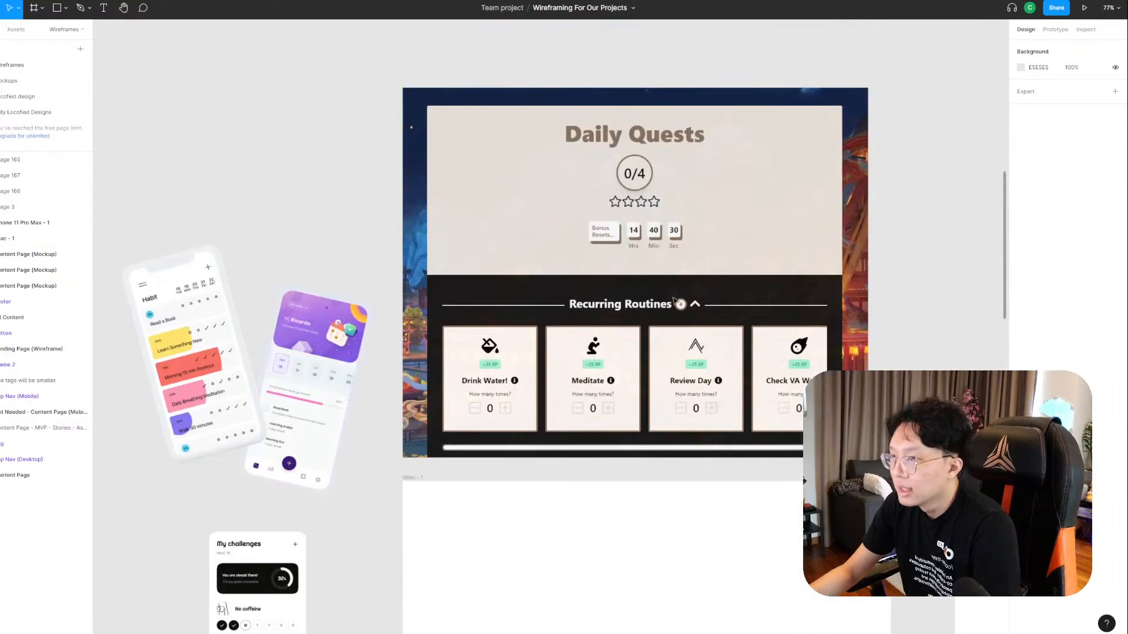
{"action": "scroll", "coordinate": [674, 300], "scroll_direction": "down", "scroll_amount": 6}
{"action": "left_click_drag", "start_coordinate": [380, 235], "coordinate": [333, 317]}
{"action": "scroll", "coordinate": [423, 350], "scroll_direction": "up", "scroll_amount": 2}
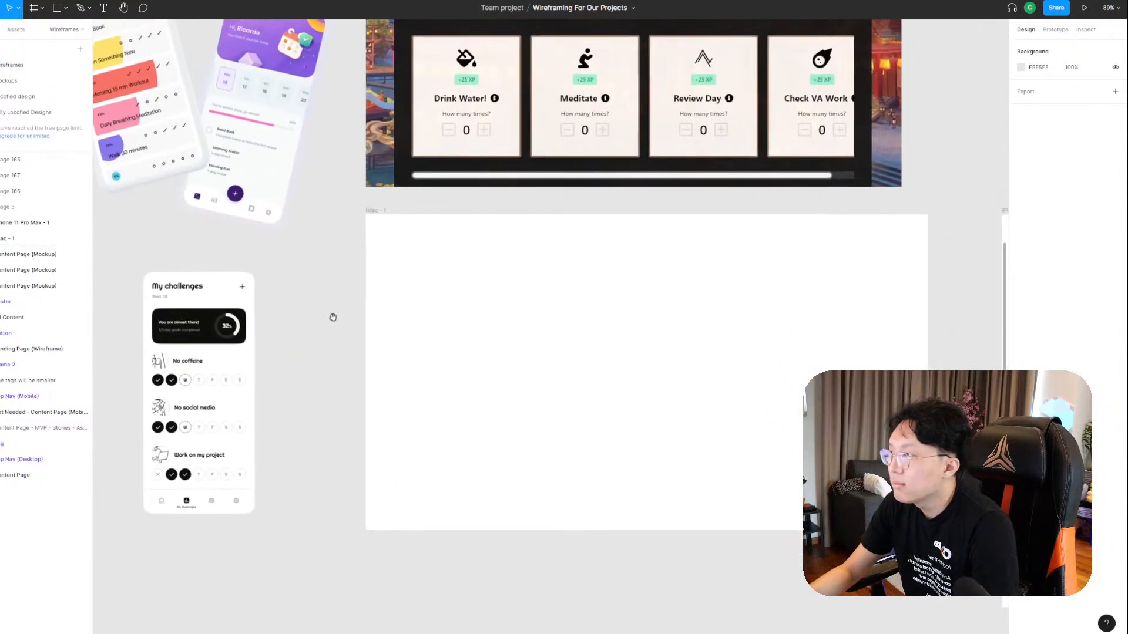
Draw a rectangle about 1228 × 660 inside the iMac - 1 frame, leaving a narrow margin on all sides.
{"action": "left_click", "coordinate": [65, 8]}
{"action": "left_click", "coordinate": [65, 32]}
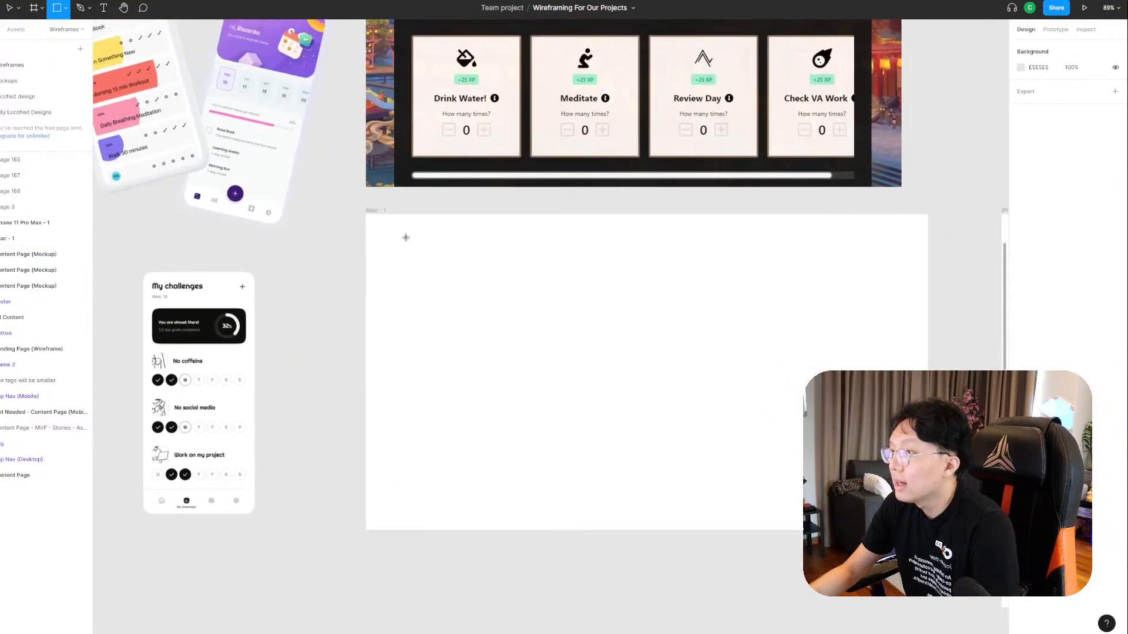
{"action": "left_click_drag", "start_coordinate": [379, 227], "coordinate": [918, 515]}
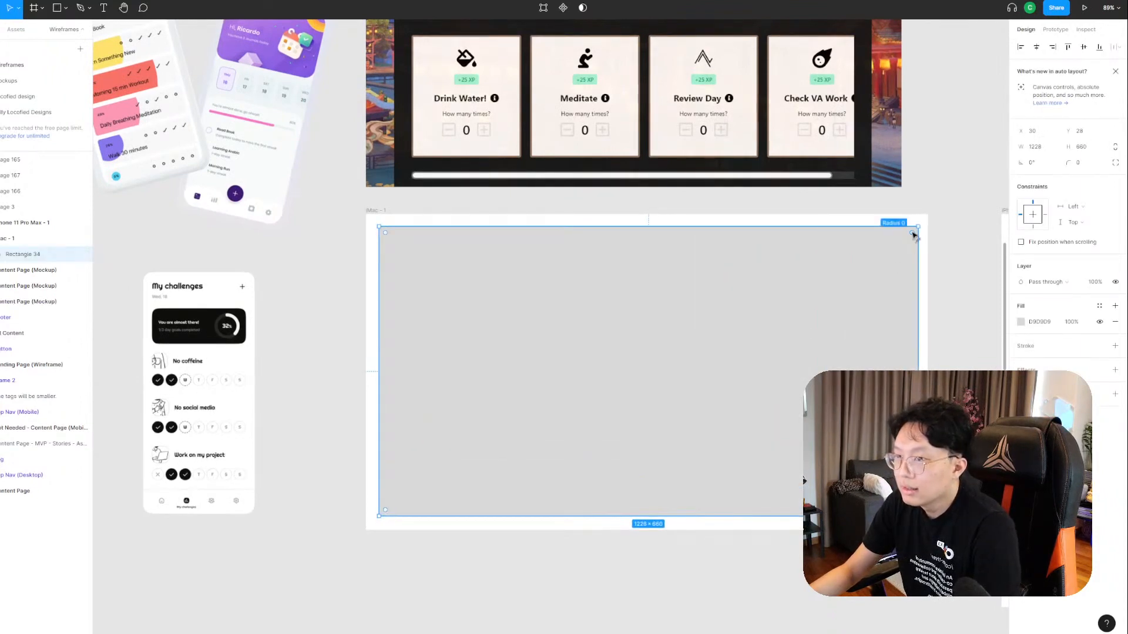
Round the rectangle's corners and set the corner radius to 8.
{"action": "left_click_drag", "start_coordinate": [912, 233], "coordinate": [912, 241]}
{"action": "scroll", "coordinate": [912, 246], "scroll_direction": "up", "scroll_amount": 6}
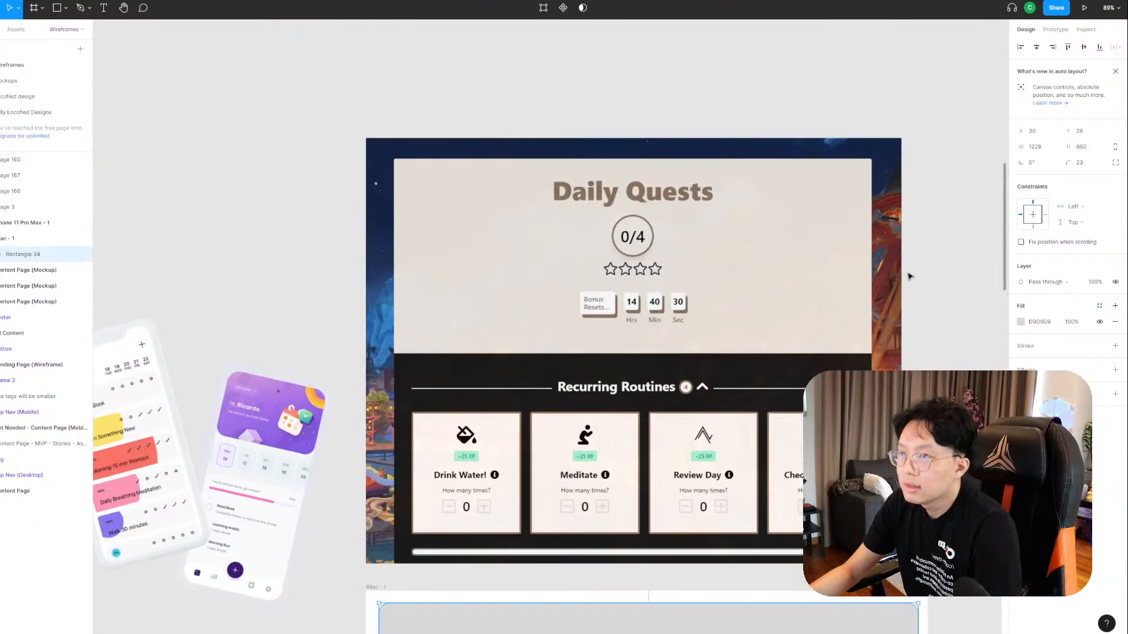
{"action": "scroll", "coordinate": [912, 249], "scroll_direction": "down", "scroll_amount": 5}
{"action": "left_click", "coordinate": [1077, 164]}
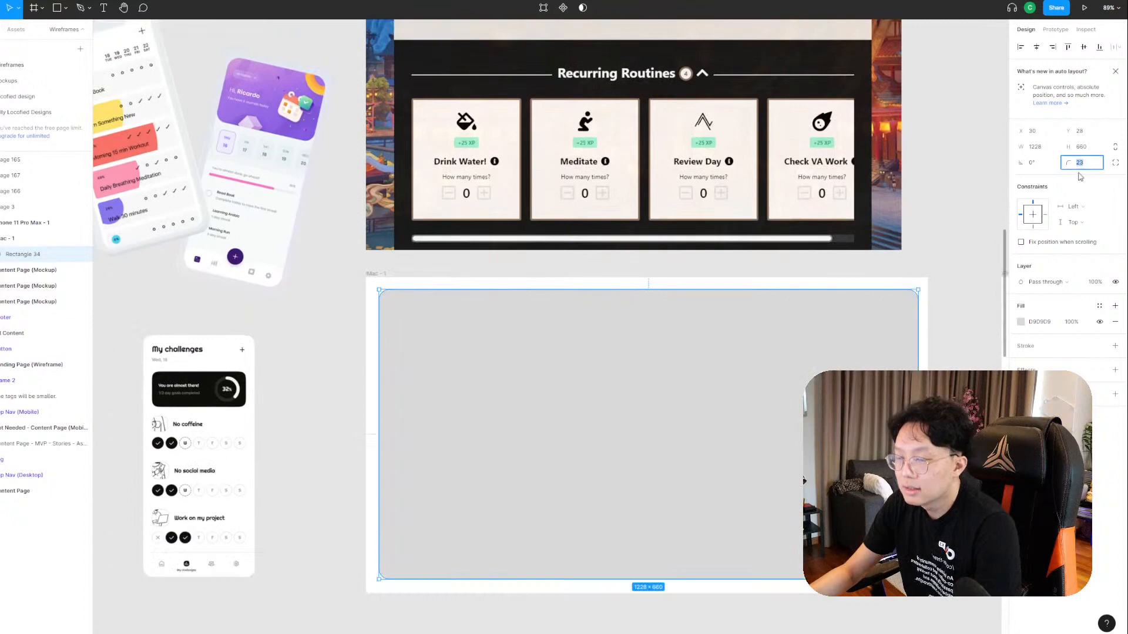
{"action": "type", "text": "8"}
{"action": "key", "text": "Return"}
Centre the rectangle horizontally and vertically within the iMac - 1 frame.
{"action": "scroll", "coordinate": [940, 329], "scroll_direction": "down", "scroll_amount": 1}
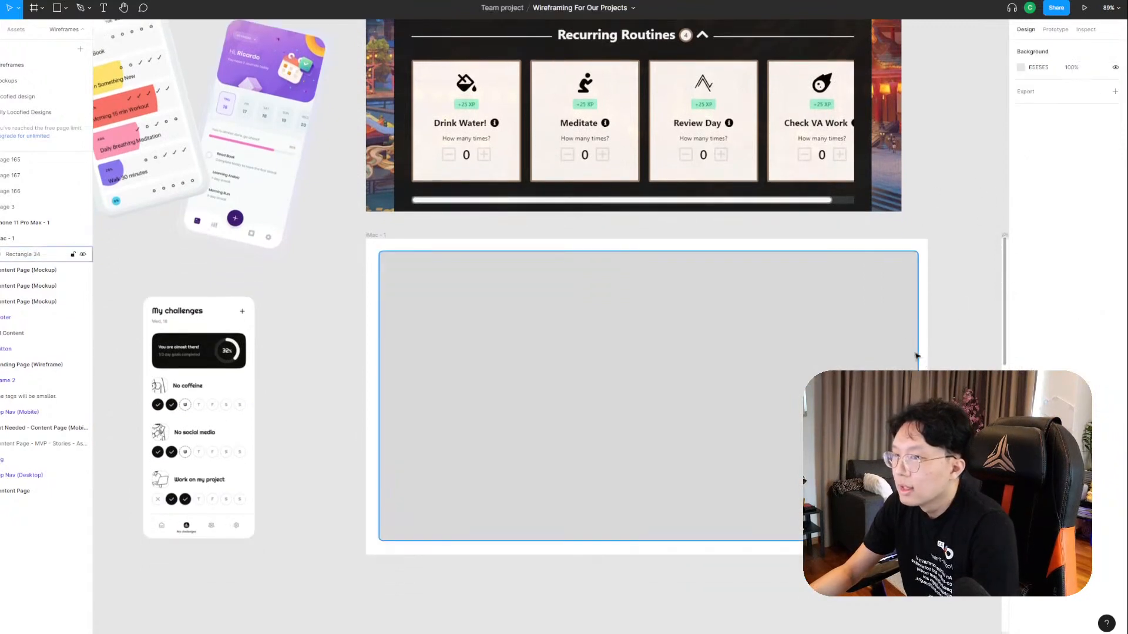
{"action": "left_click", "coordinate": [1036, 48]}
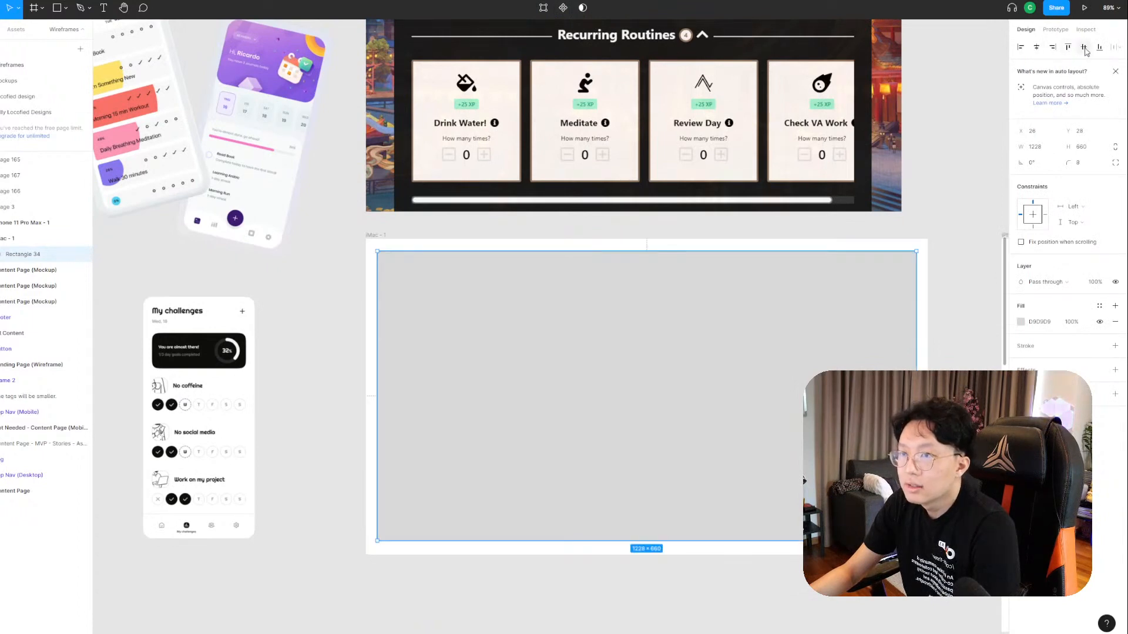
{"action": "left_click", "coordinate": [962, 316]}
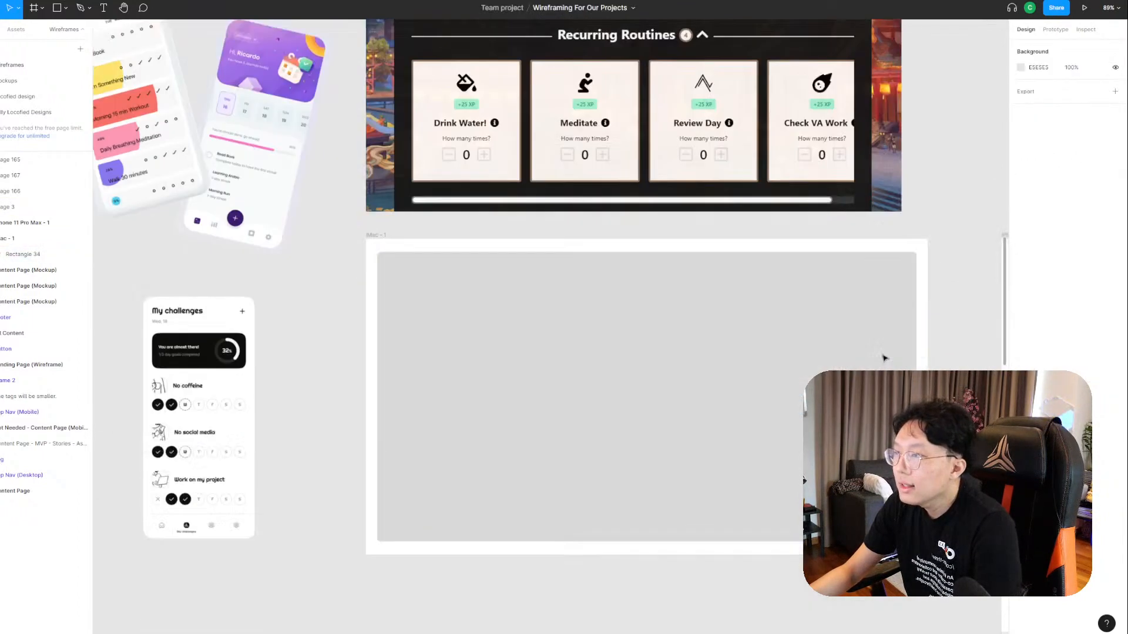
Narrow the rectangle from both sides and set its width to 1100.
{"action": "scroll", "coordinate": [857, 352], "scroll_direction": "down", "scroll_amount": 2}
{"action": "left_click", "coordinate": [852, 348]}
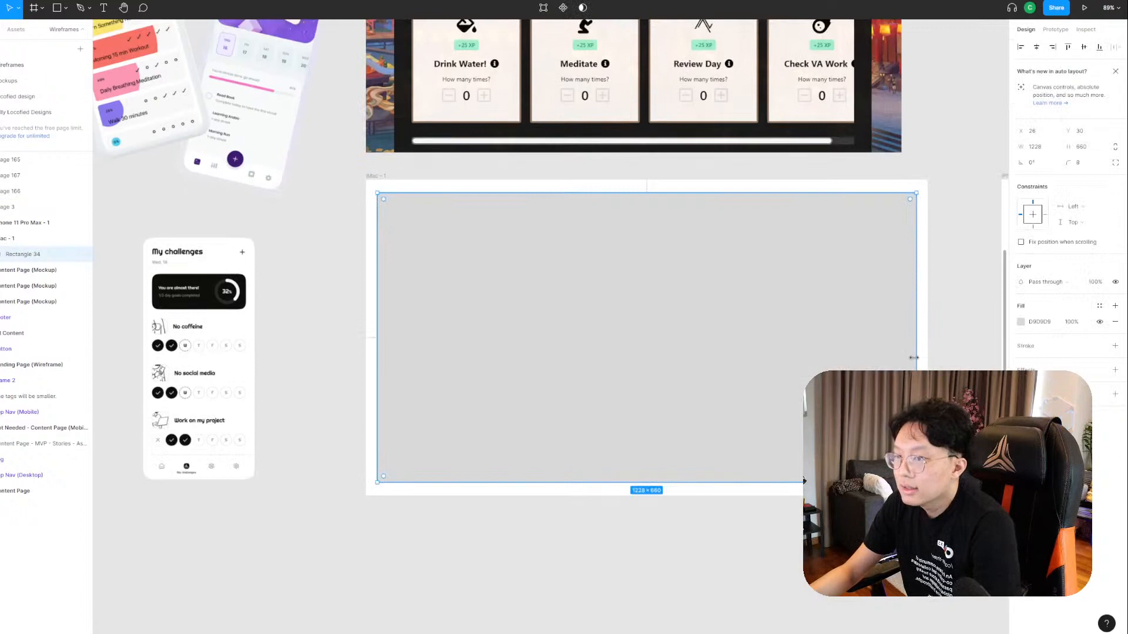
{"action": "left_click_drag", "start_coordinate": [913, 358], "coordinate": [892, 356]}
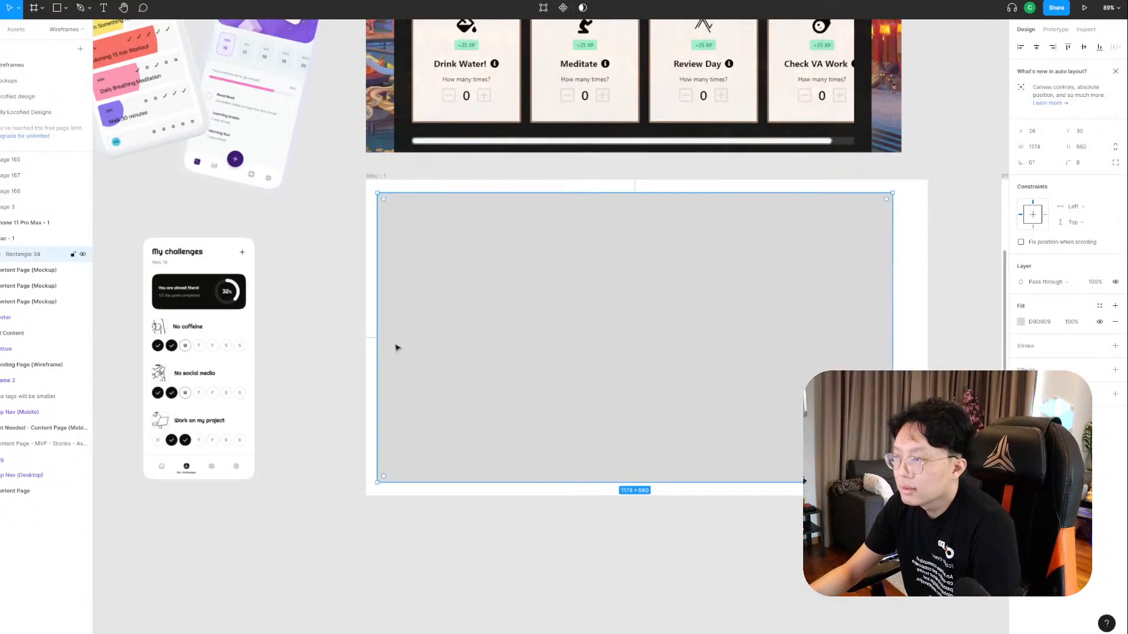
{"action": "left_click_drag", "start_coordinate": [380, 340], "coordinate": [410, 338]}
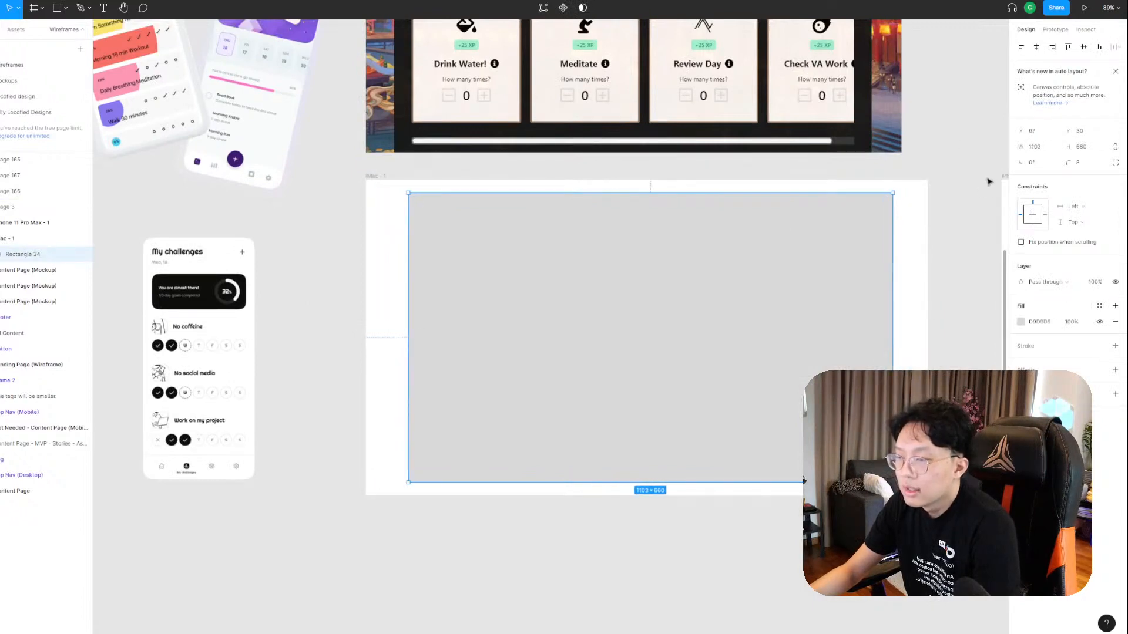
{"action": "left_click", "coordinate": [1039, 147]}
{"action": "type", "text": "110"}
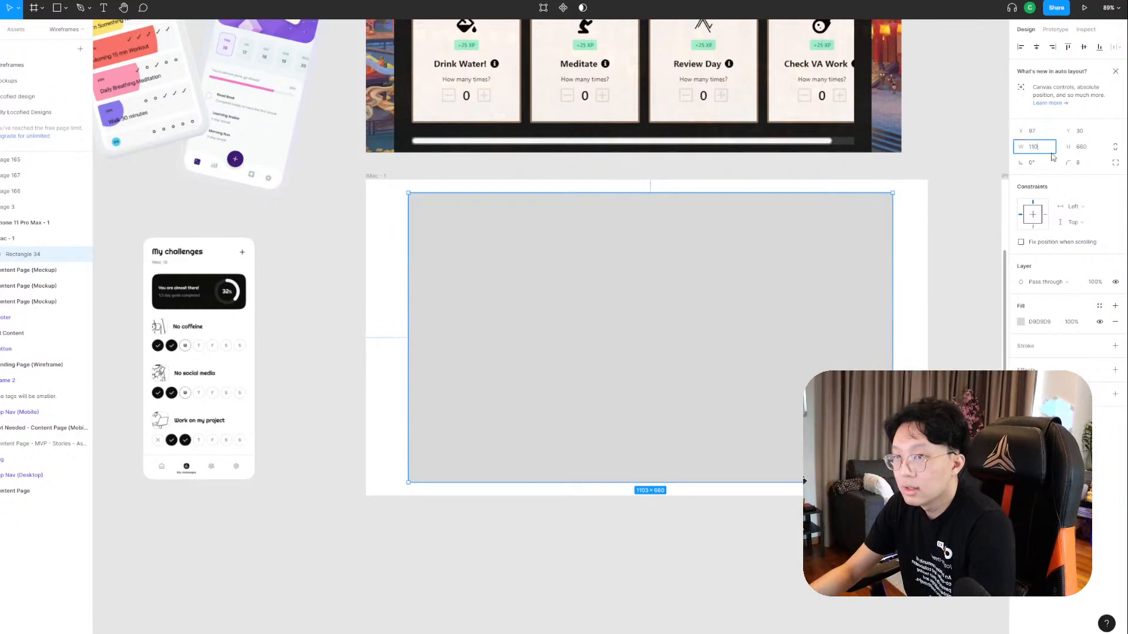
{"action": "key", "text": "Return"}
Centre the narrowed rectangle horizontally in the iMac - 1 frame and deselect it.
{"action": "left_click", "coordinate": [1038, 147]}
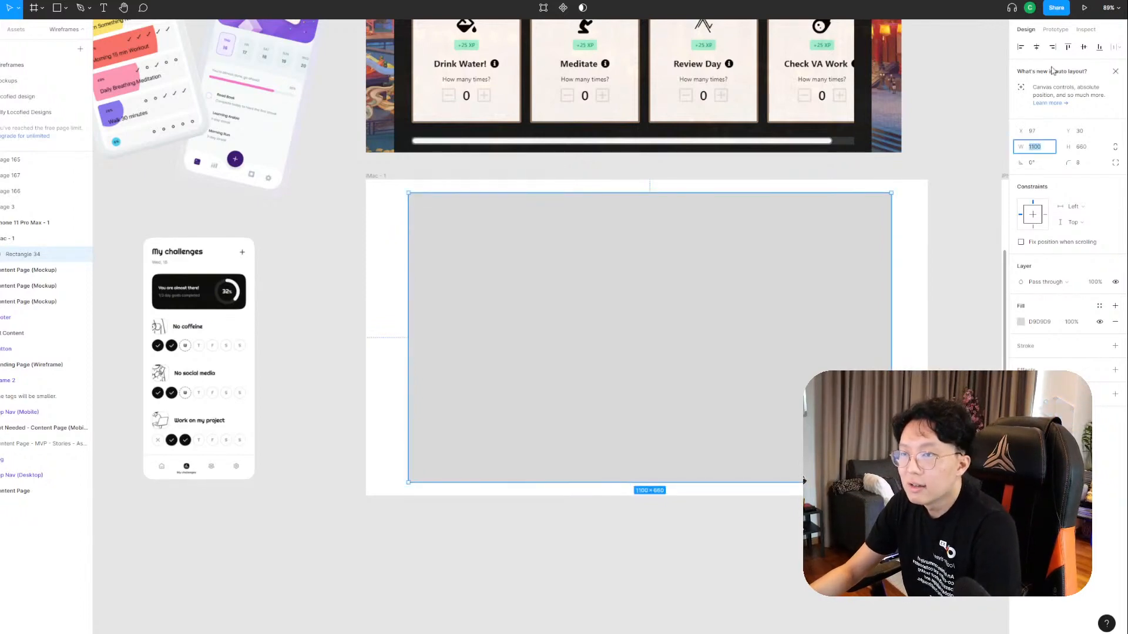
{"action": "left_click", "coordinate": [1036, 47]}
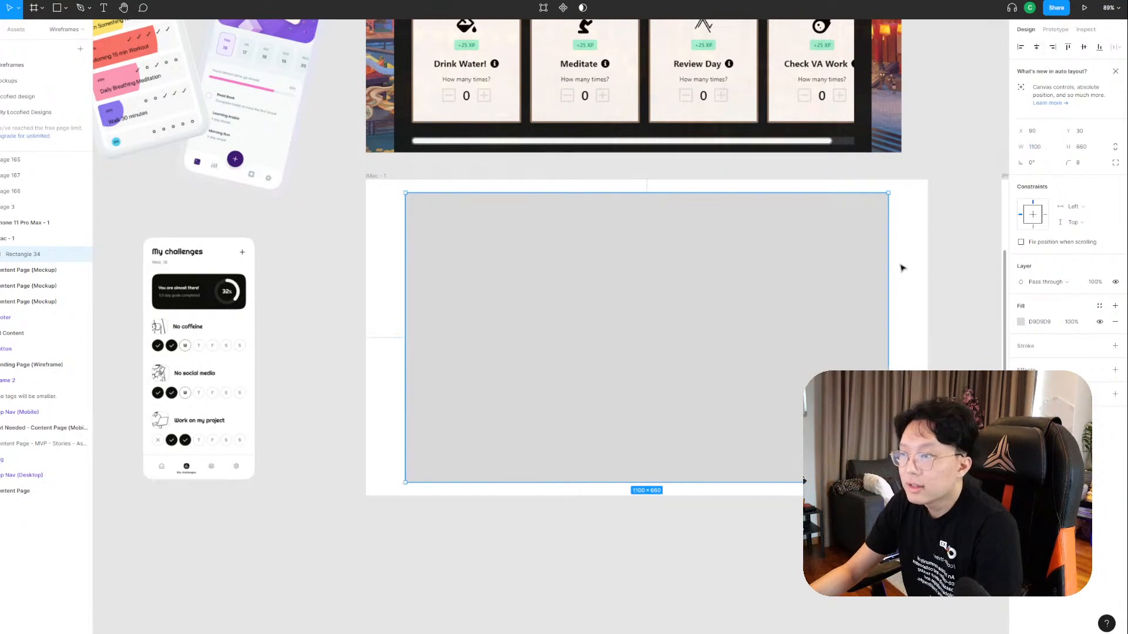
{"action": "key", "text": "Escape"}
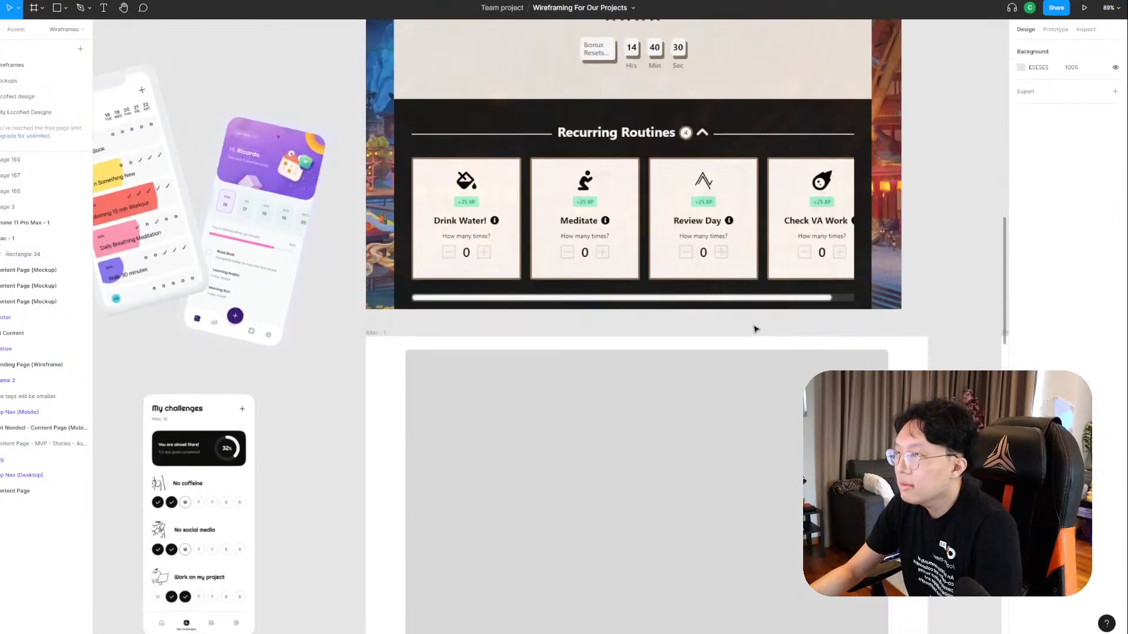
Examine the Daily Quests header, Recurring Routines cards and mobile reference screens for the layout of the new wireframe.
{"action": "scroll", "coordinate": [867, 322], "scroll_direction": "up", "scroll_amount": 3}
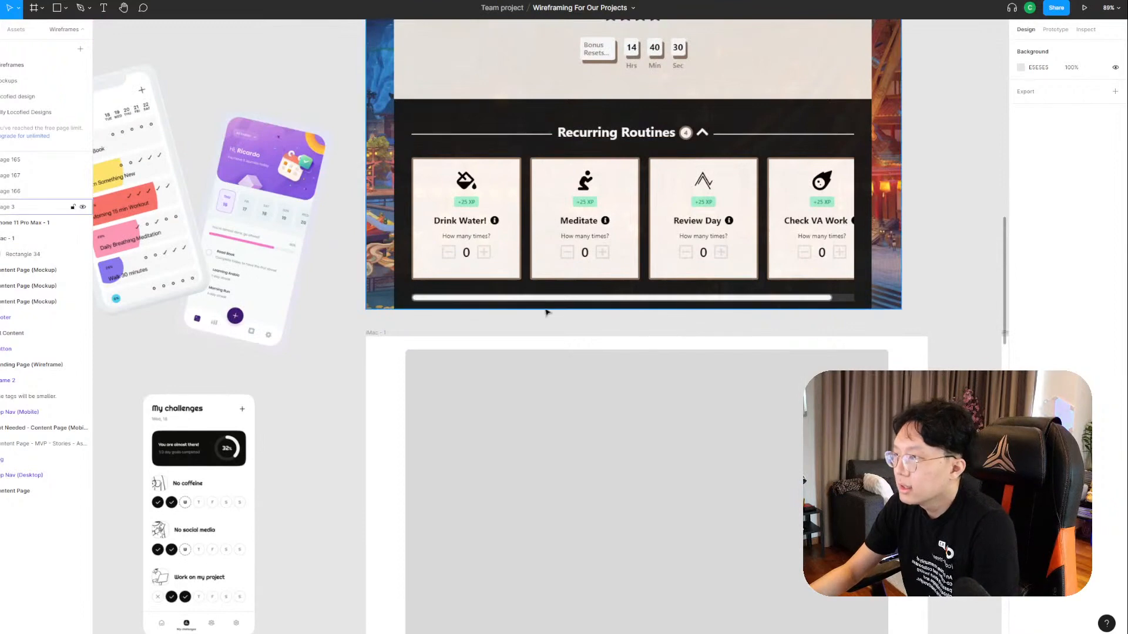
{"action": "scroll", "coordinate": [352, 314], "scroll_direction": "down", "scroll_amount": 1}
{"action": "left_click_drag", "start_coordinate": [325, 321], "coordinate": [404, 350]}
{"action": "left_click_drag", "start_coordinate": [486, 293], "coordinate": [388, 212]}
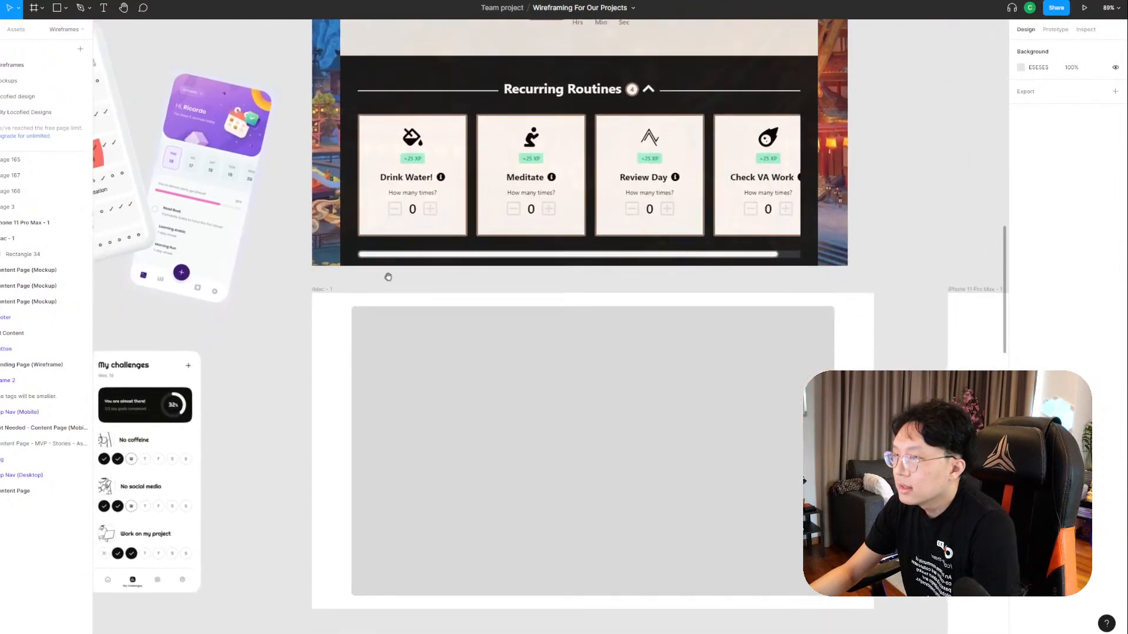
{"action": "left_click_drag", "start_coordinate": [390, 276], "coordinate": [423, 392]}
{"action": "left_click_drag", "start_coordinate": [538, 191], "coordinate": [523, 285]}
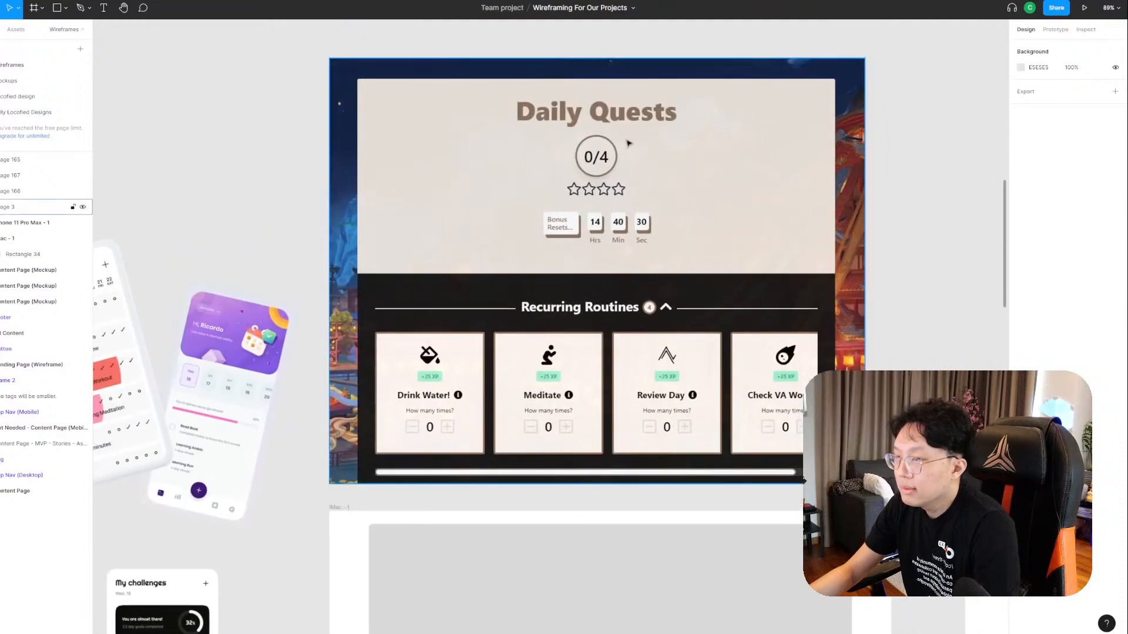
{"action": "scroll", "coordinate": [583, 253], "scroll_direction": "down", "scroll_amount": 4}
{"action": "scroll", "coordinate": [593, 176], "scroll_direction": "up", "scroll_amount": 3}
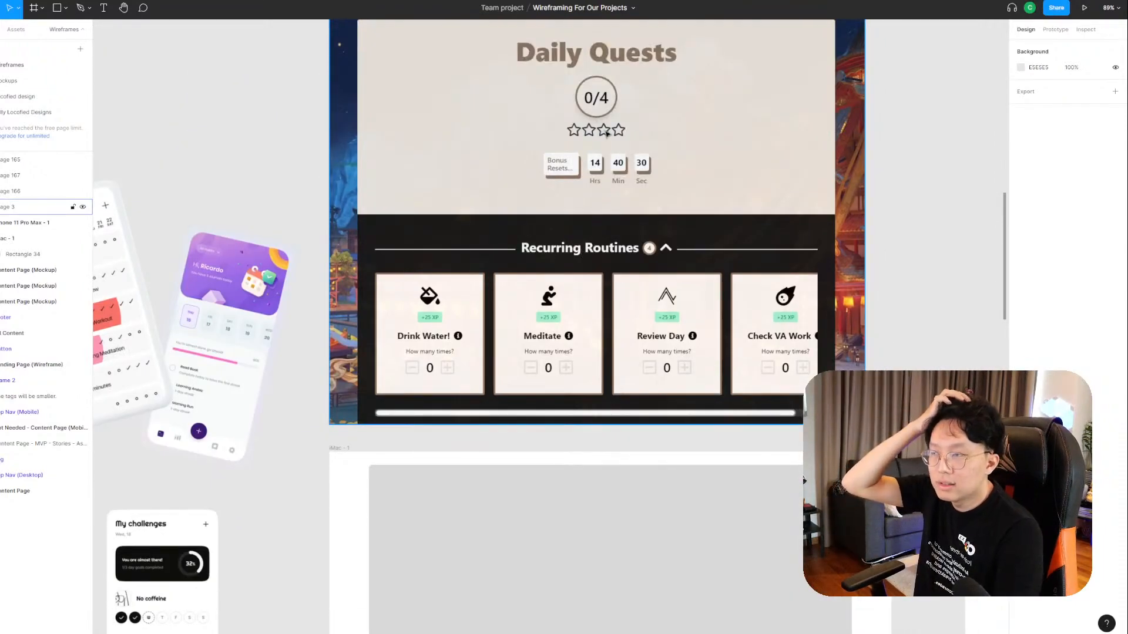
{"action": "scroll", "coordinate": [607, 136], "scroll_direction": "down", "scroll_amount": 2}
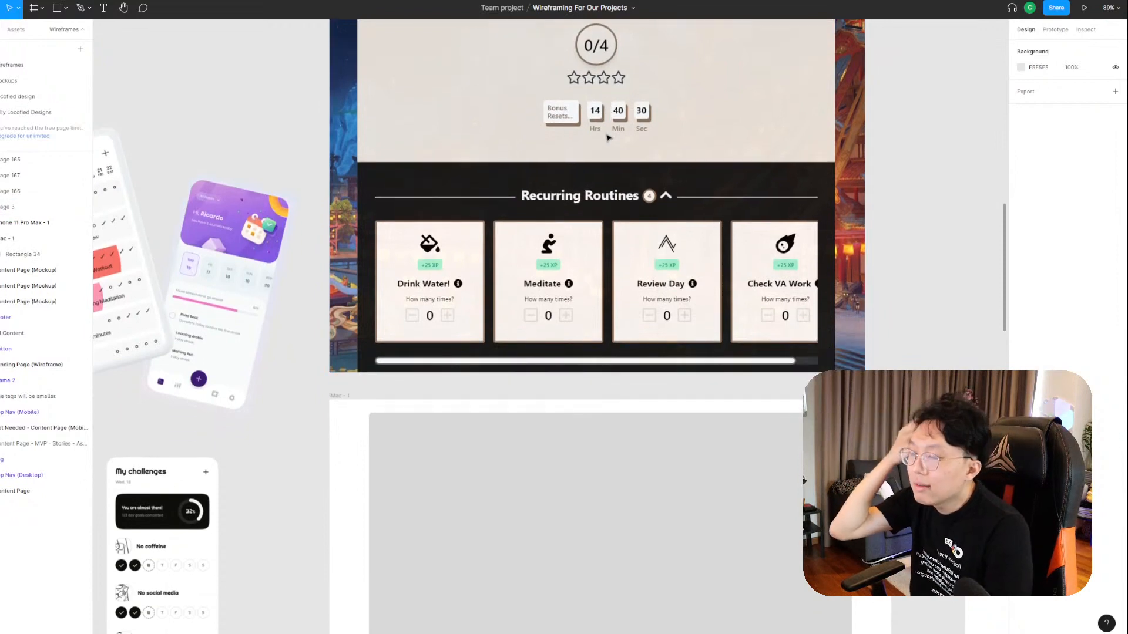
{"action": "scroll", "coordinate": [486, 161], "scroll_direction": "up", "scroll_amount": 1}
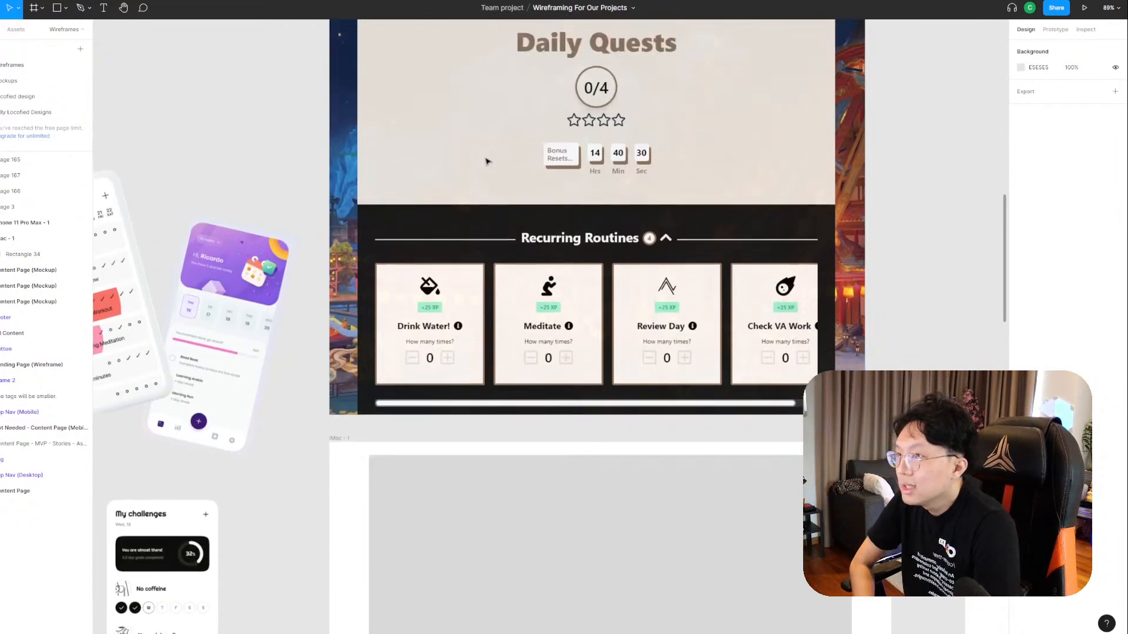
{"action": "scroll", "coordinate": [487, 161], "scroll_direction": "down", "scroll_amount": 5}
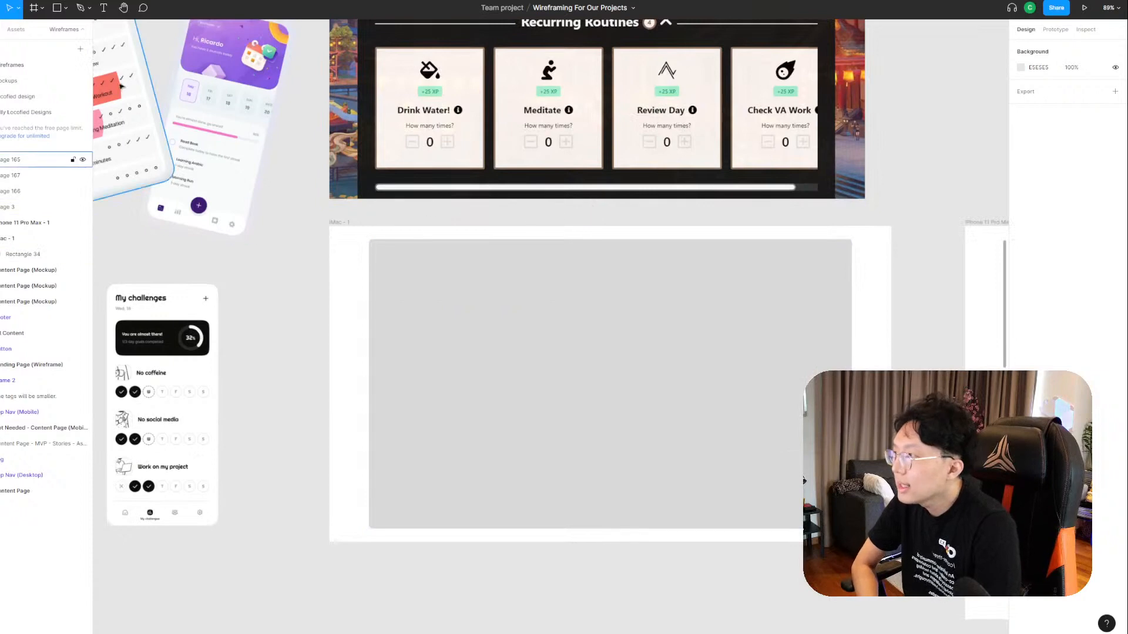
Change the rectangle's fill to black (000000) at about 83% opacity and deselect it.
{"action": "left_click", "coordinate": [491, 320]}
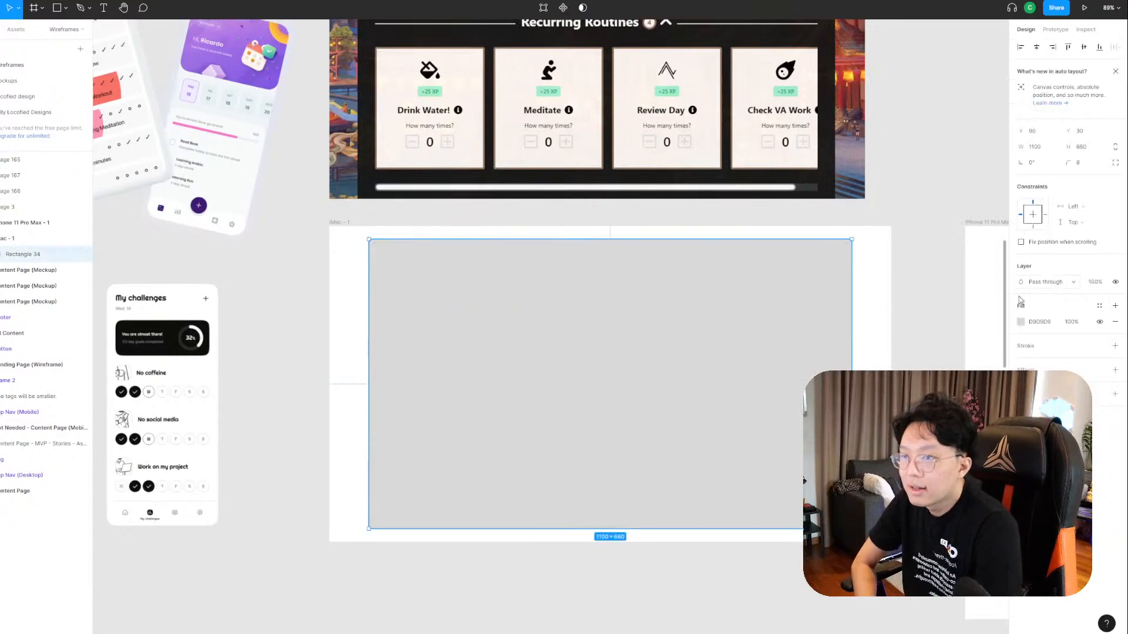
{"action": "left_click", "coordinate": [1021, 322]}
{"action": "mouse_move", "coordinate": [897, 439]}
{"action": "left_mouse_down"}
{"action": "mouse_move", "coordinate": [889, 452]}
{"action": "mouse_move", "coordinate": [889, 422]}
{"action": "mouse_move", "coordinate": [889, 455]}
{"action": "left_mouse_up"}
{"action": "left_click_drag", "start_coordinate": [960, 477], "coordinate": [983, 478]}
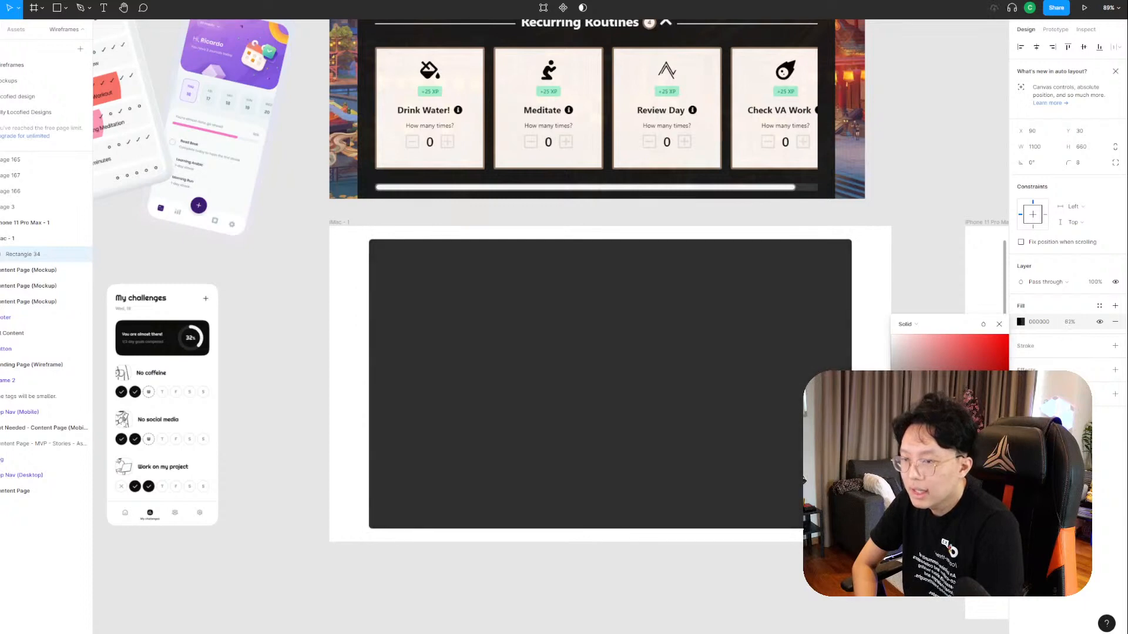
{"action": "left_click", "coordinate": [919, 227]}
Add the text "Daily Quests" to the dark rectangle in the iMac - 1 frame and place it centred near the rectangle's upper edge.
{"action": "scroll", "coordinate": [681, 264], "scroll_direction": "up", "scroll_amount": 4}
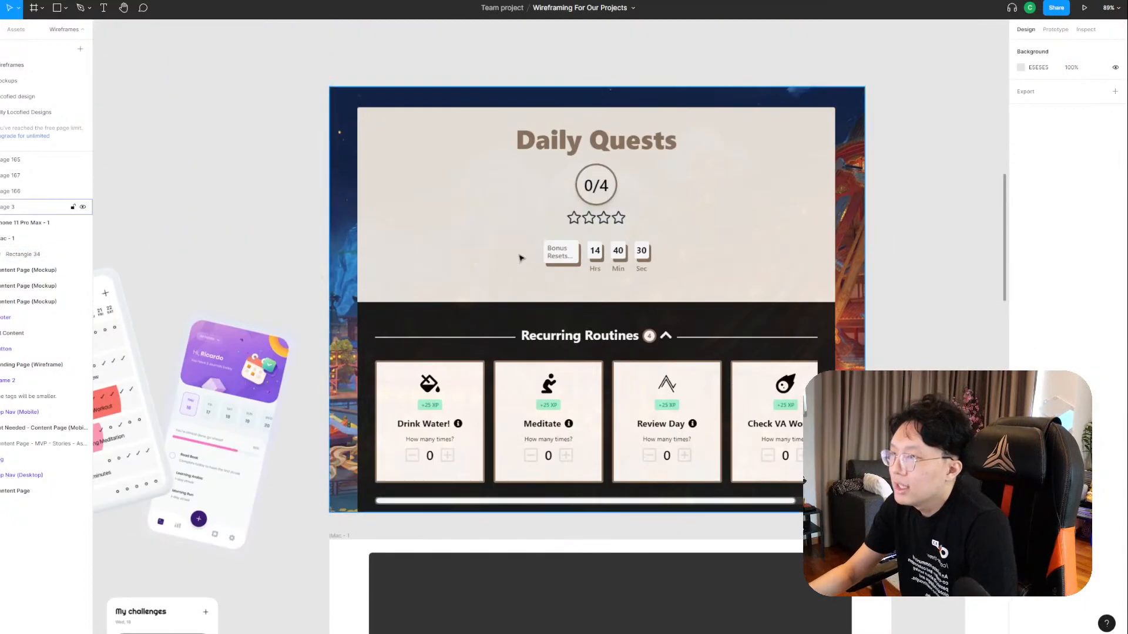
{"action": "scroll", "coordinate": [511, 259], "scroll_direction": "down", "scroll_amount": 3}
{"action": "scroll", "coordinate": [369, 212], "scroll_direction": "down", "scroll_amount": 3}
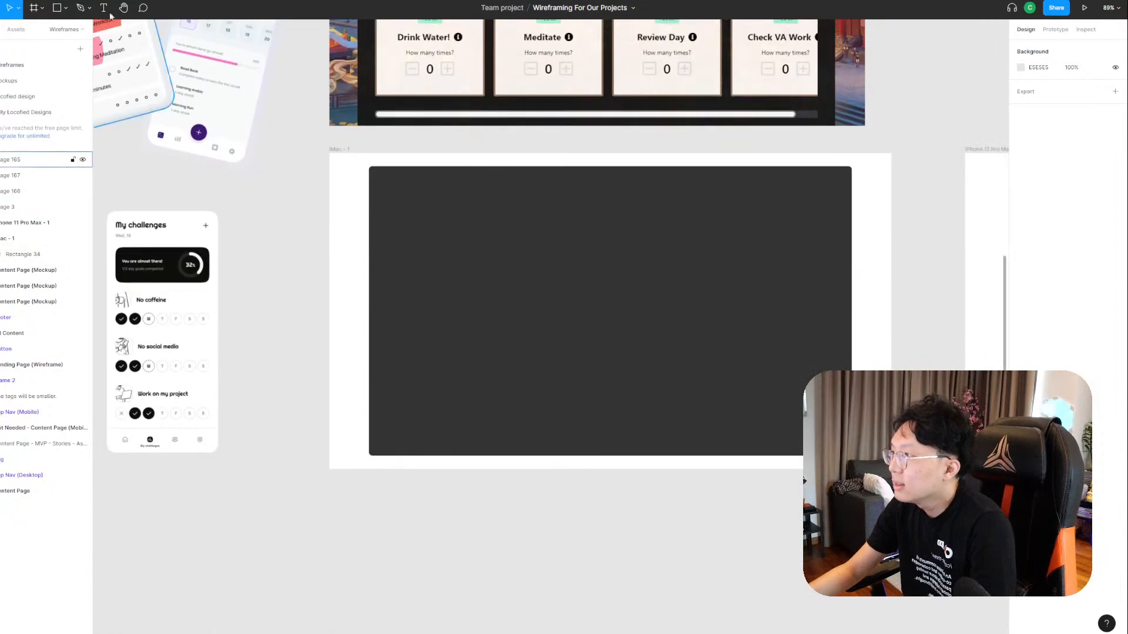
{"action": "left_click", "coordinate": [105, 8]}
{"action": "left_click", "coordinate": [510, 210]}
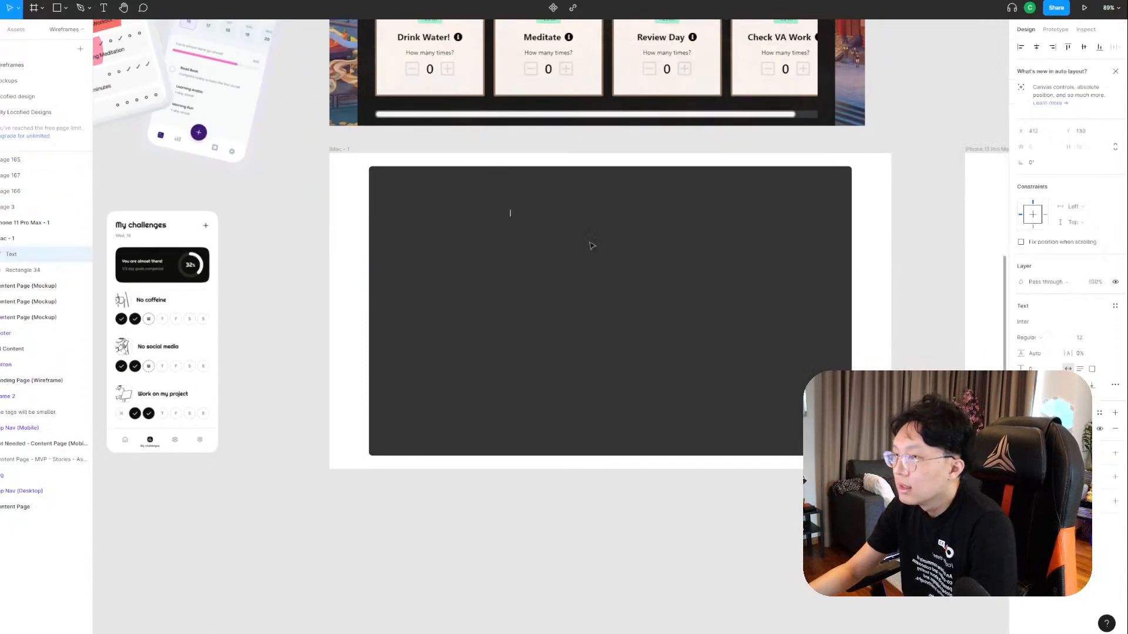
{"action": "type", "text": "Daily"}
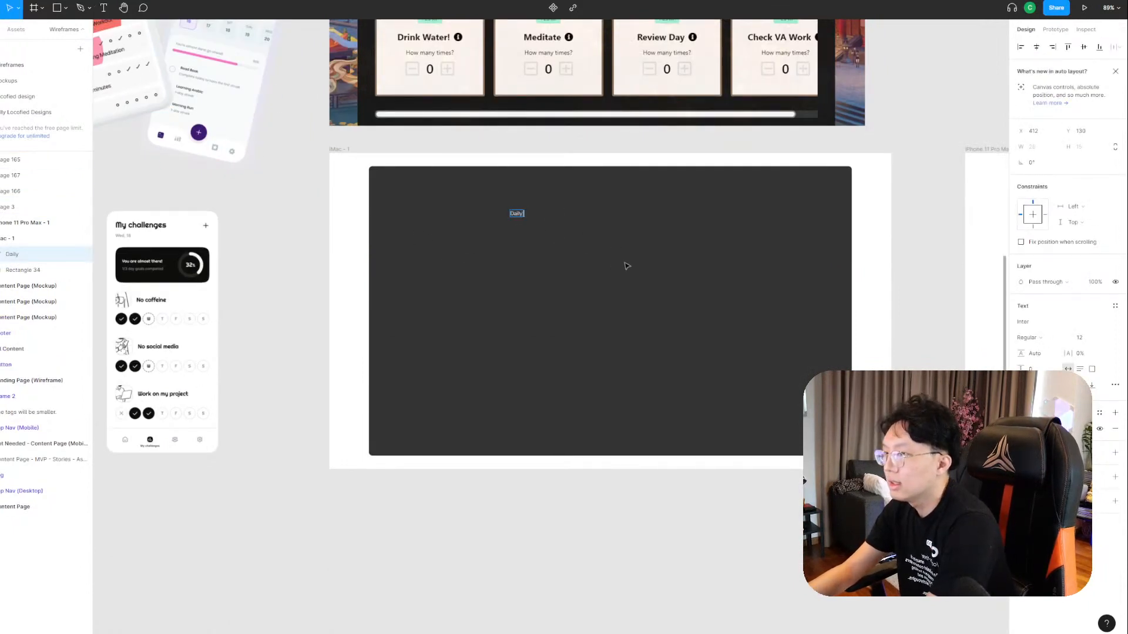
{"action": "type", "text": " Quests"}
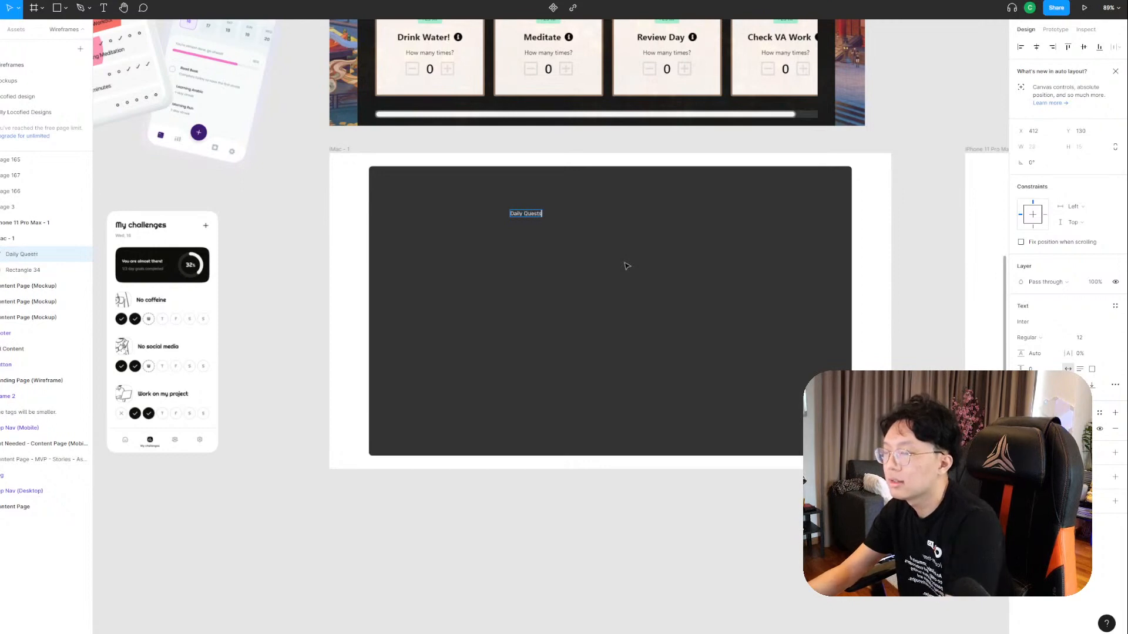
{"action": "key", "text": "Escape"}
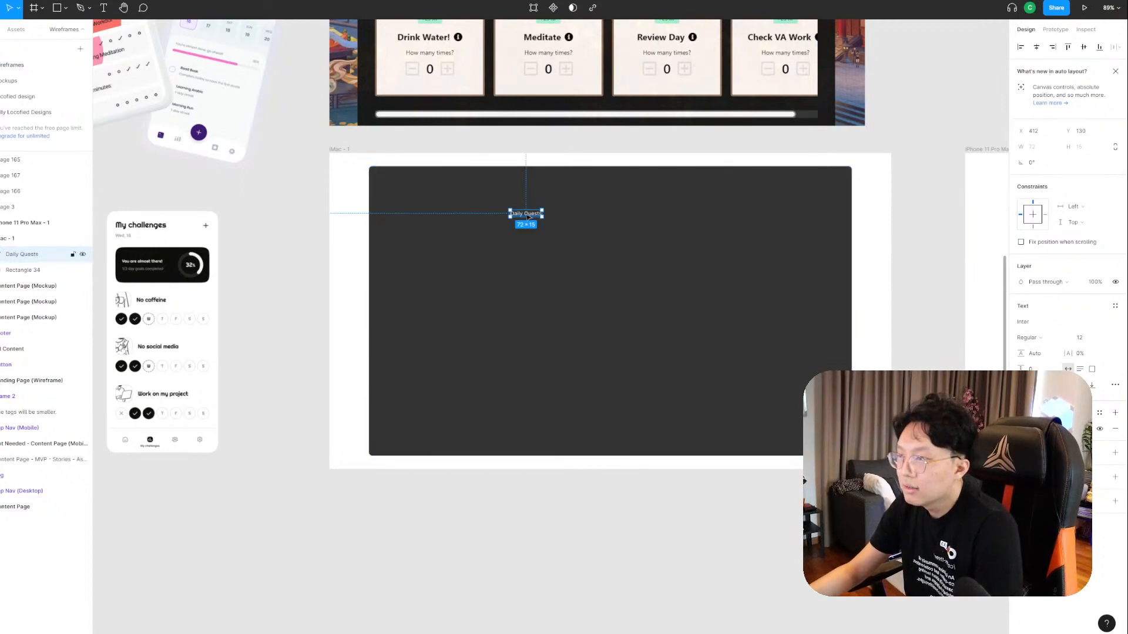
{"action": "left_click_drag", "start_coordinate": [526, 217], "coordinate": [611, 192]}
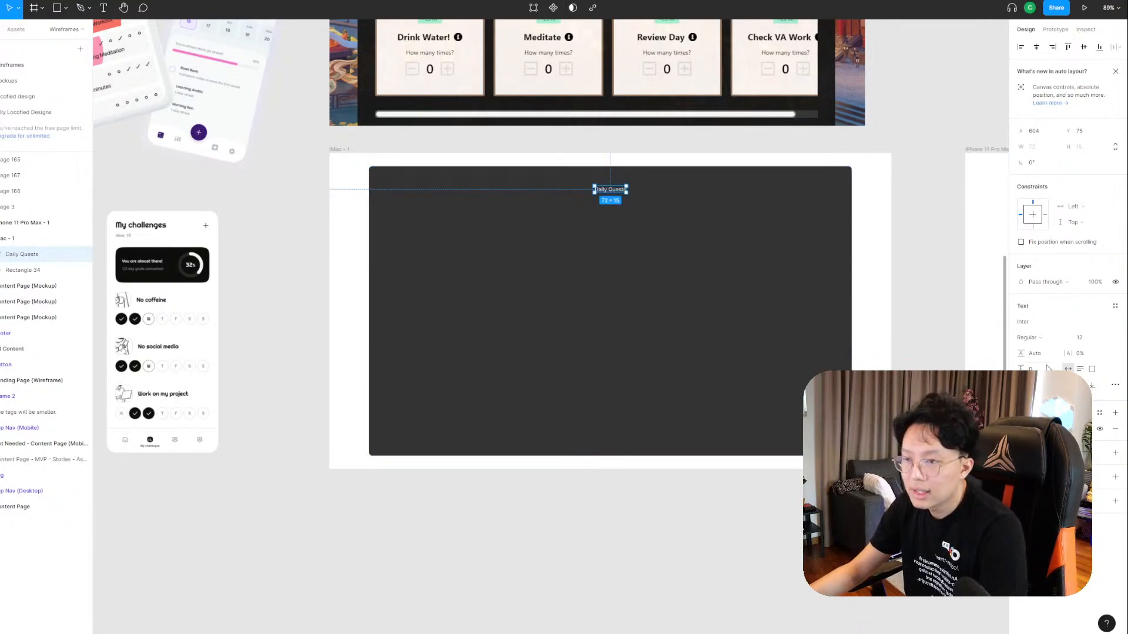
Make the Daily Quests text Bold and scale it to a font size of about 50, keeping it horizontally centred.
{"action": "left_click", "coordinate": [1052, 343]}
{"action": "left_click", "coordinate": [1036, 374]}
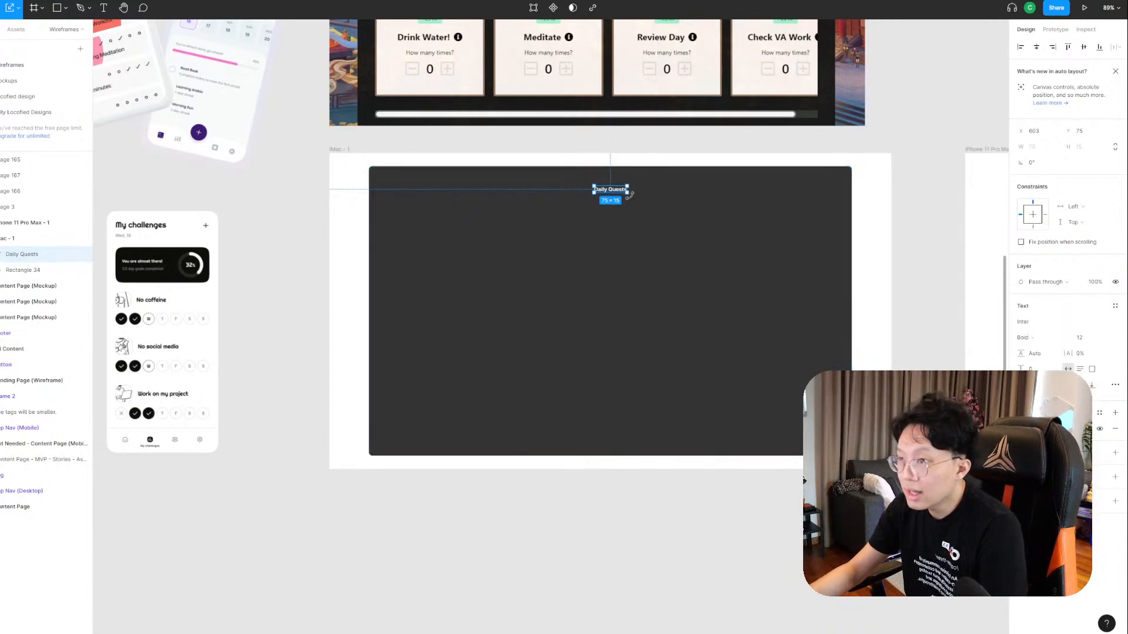
{"action": "left_click_drag", "start_coordinate": [632, 196], "coordinate": [750, 215]}
{"action": "left_click_drag", "start_coordinate": [675, 212], "coordinate": [615, 209]}
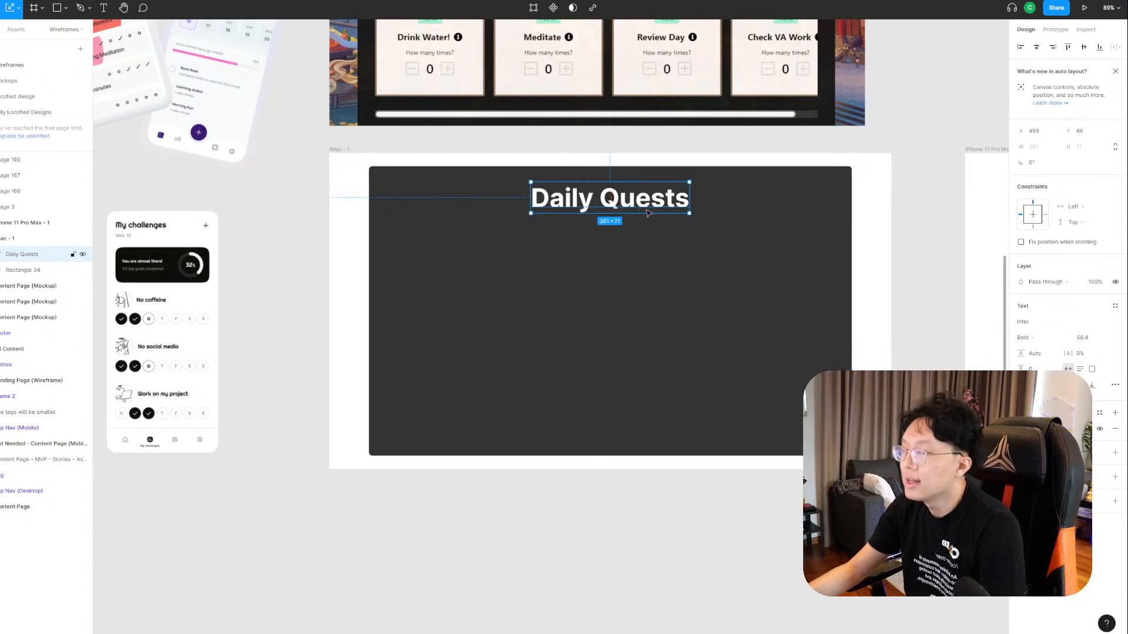
{"action": "left_click_drag", "start_coordinate": [689, 213], "coordinate": [674, 203]}
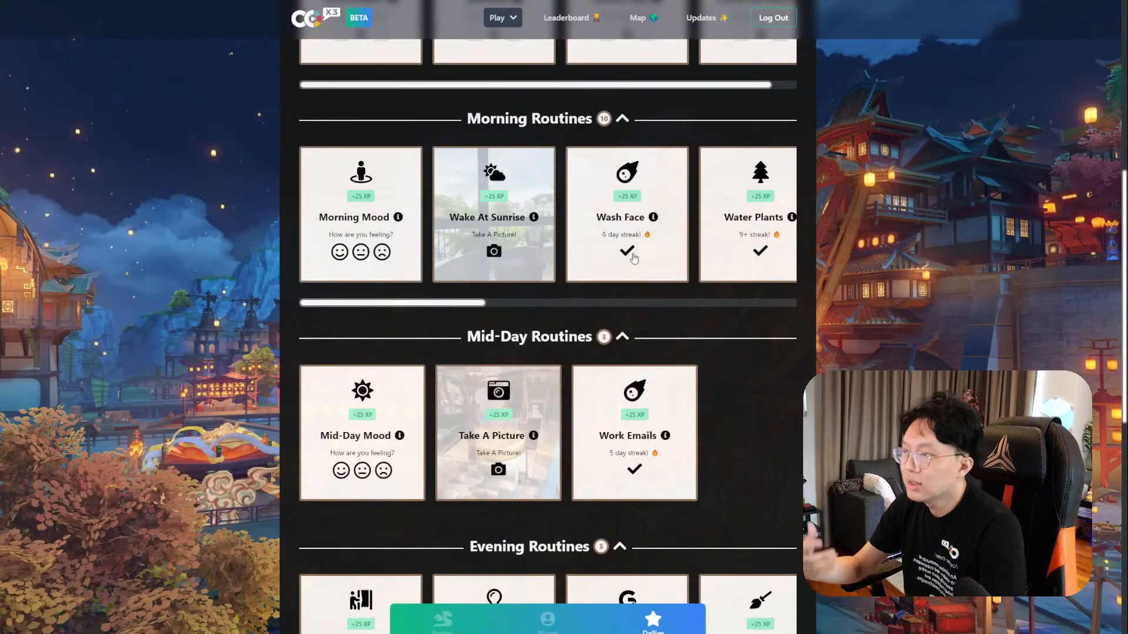
On the live Daily Quests page, open the Morning Mood card's info note and examine its customizable text.
{"action": "left_click", "coordinate": [397, 218]}
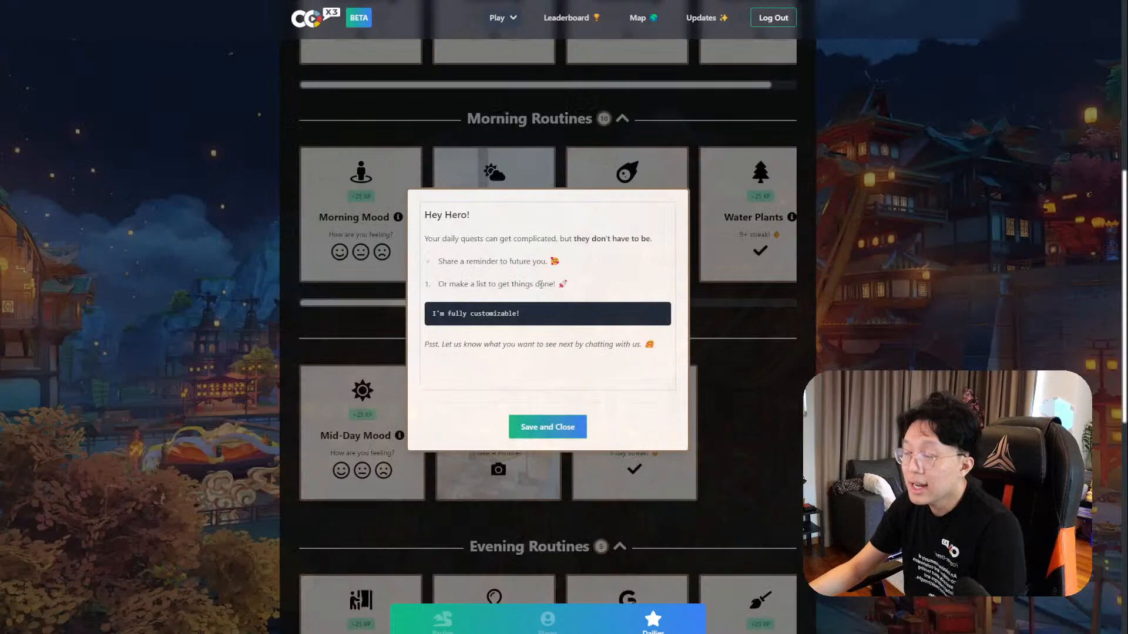
{"action": "left_click_drag", "start_coordinate": [480, 262], "coordinate": [471, 215]}
{"action": "left_click", "coordinate": [499, 261]}
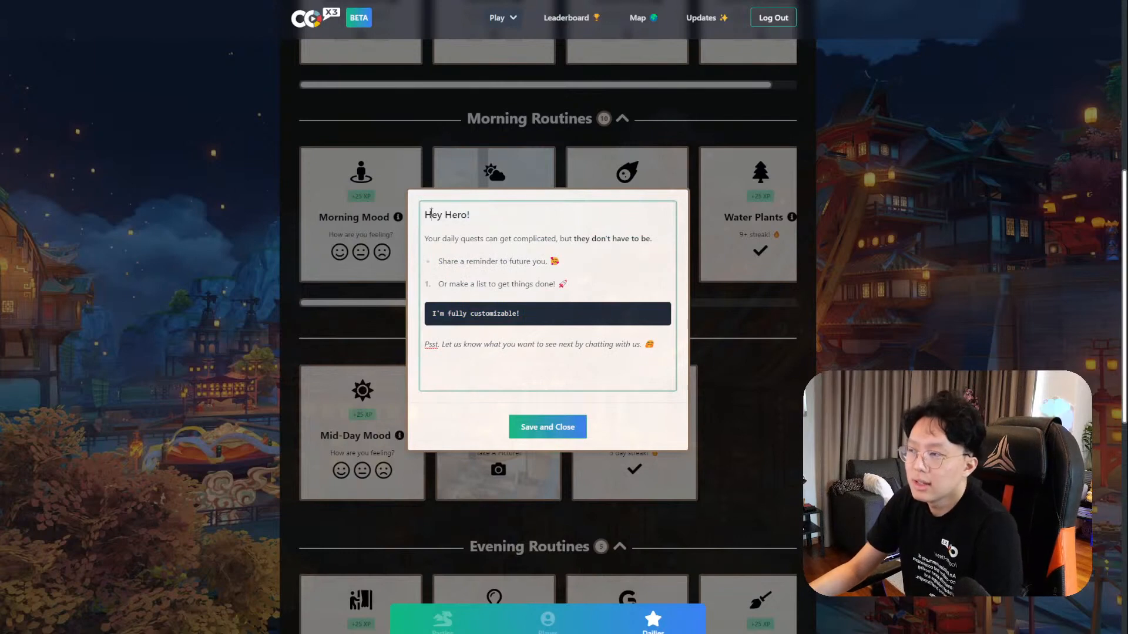
{"action": "left_click_drag", "start_coordinate": [431, 214], "coordinate": [662, 352]}
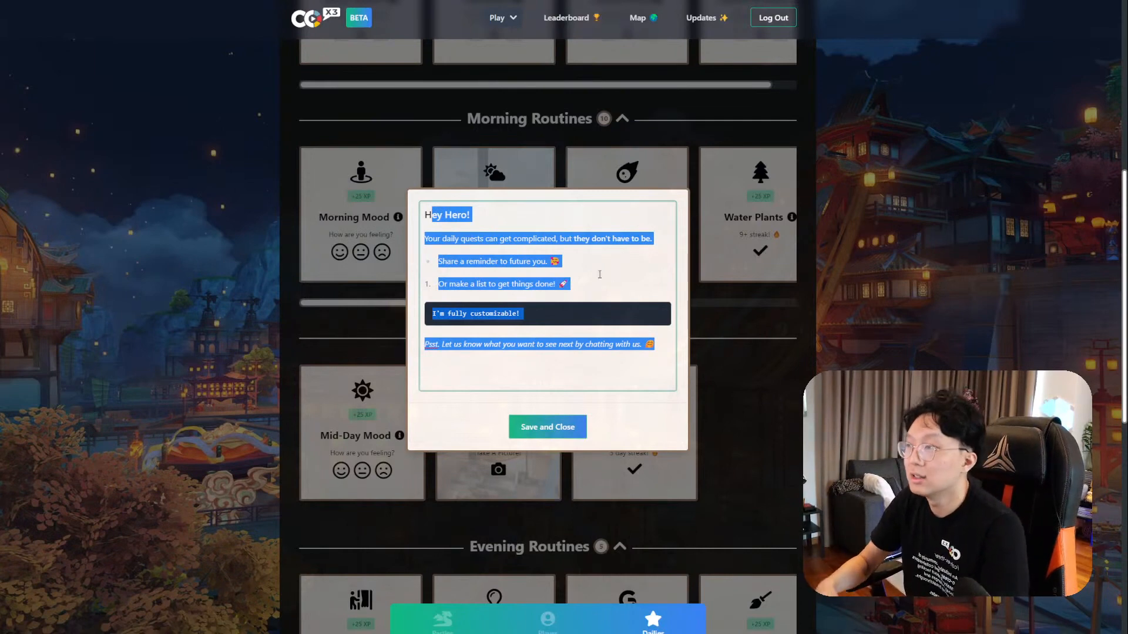
{"action": "left_click", "coordinate": [355, 218]}
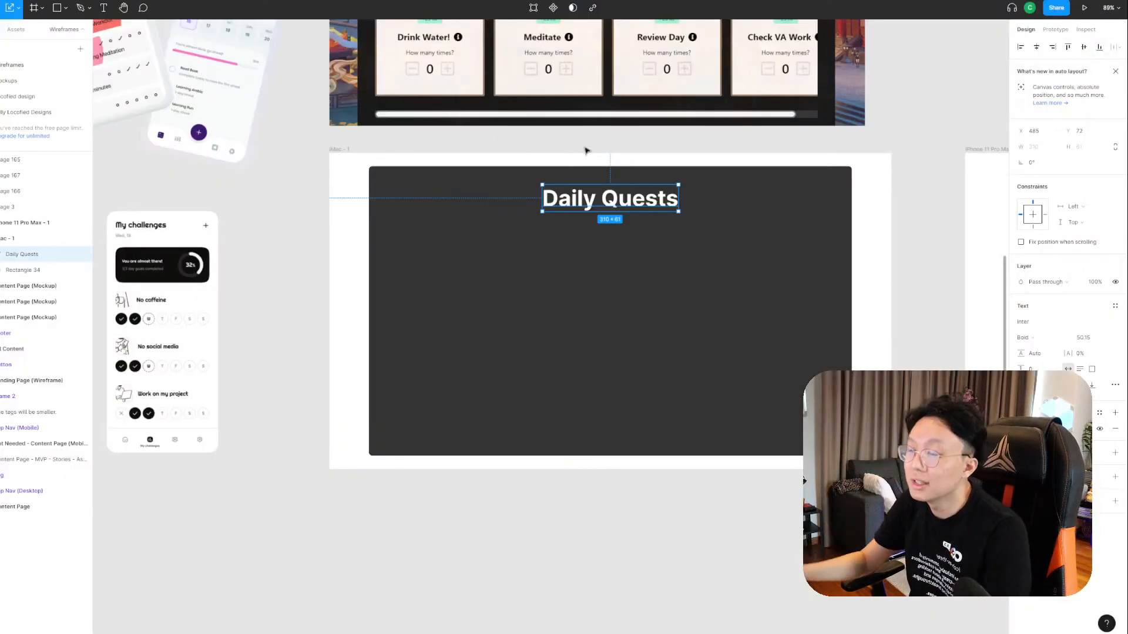
Back in Figma, nudge the Daily Quests heading up, scale it down to a font size of about 46 and deselect it.
{"action": "left_click_drag", "start_coordinate": [647, 205], "coordinate": [643, 204]}
{"action": "scroll", "coordinate": [650, 241], "scroll_direction": "up", "scroll_amount": 5}
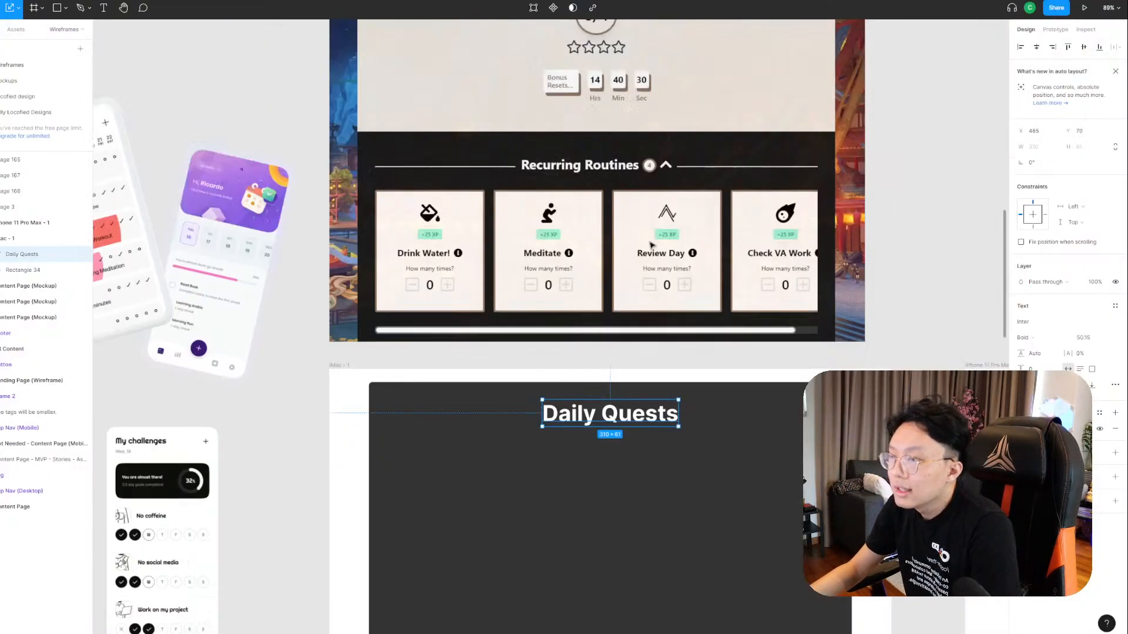
{"action": "scroll", "coordinate": [650, 247], "scroll_direction": "down", "scroll_amount": 3}
{"action": "scroll", "coordinate": [678, 351], "scroll_direction": "down", "scroll_amount": 1}
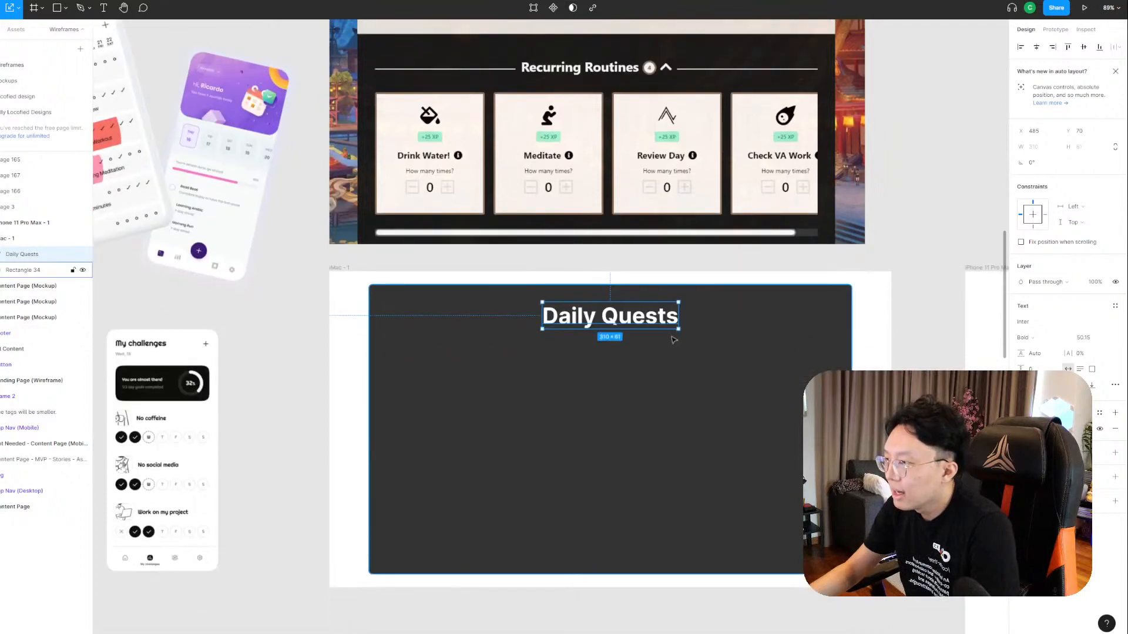
{"action": "left_click_drag", "start_coordinate": [678, 329], "coordinate": [644, 317]}
{"action": "scroll", "coordinate": [644, 318], "scroll_direction": "up", "scroll_amount": 4}
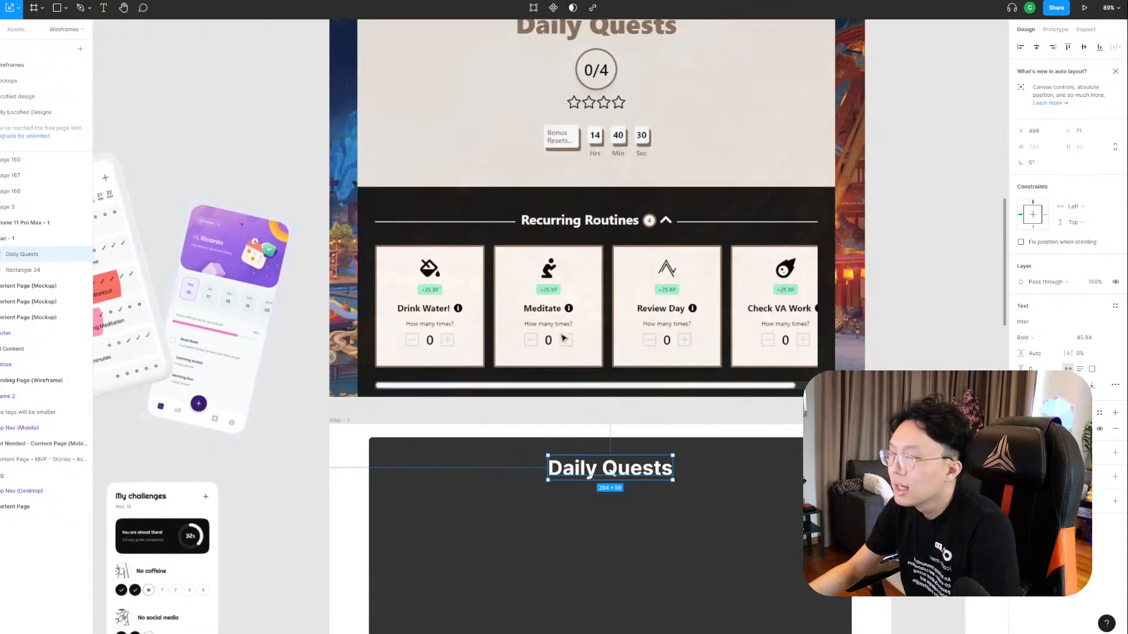
{"action": "scroll", "coordinate": [496, 332], "scroll_direction": "down", "scroll_amount": 2}
{"action": "left_click", "coordinate": [272, 354]}
Examine the live page's routine cards and the Edit Dailies habit table, and return to the Daily Quests page.
{"action": "left_click_drag", "start_coordinate": [270, 358], "coordinate": [413, 365]}
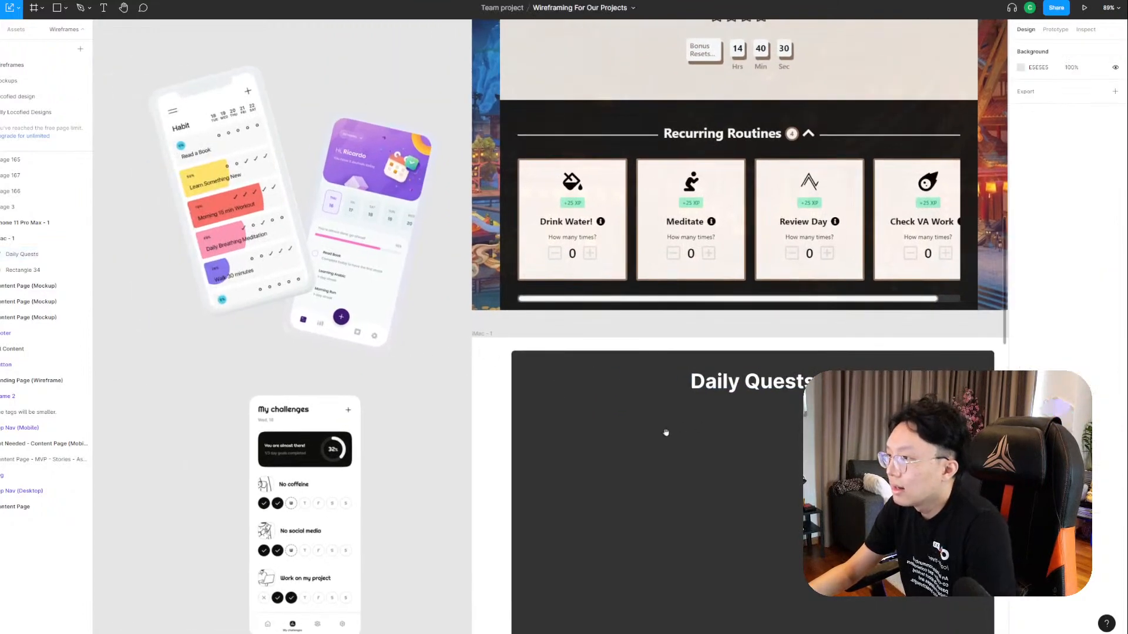
{"action": "left_click_drag", "start_coordinate": [663, 455], "coordinate": [622, 439]}
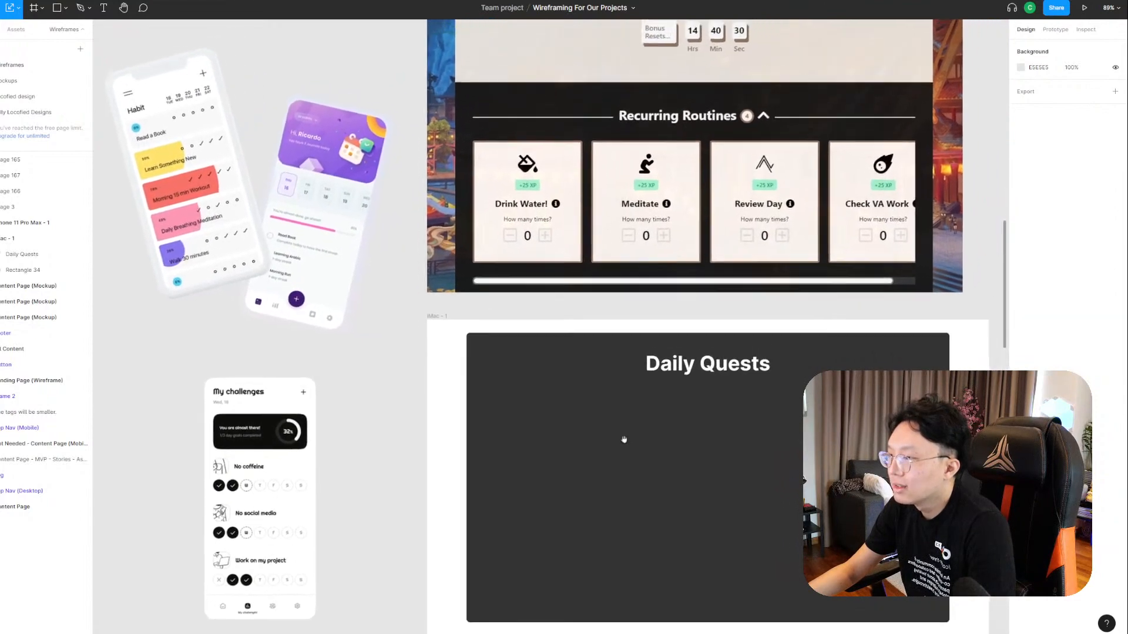
{"action": "left_click_drag", "start_coordinate": [693, 427], "coordinate": [589, 417]}
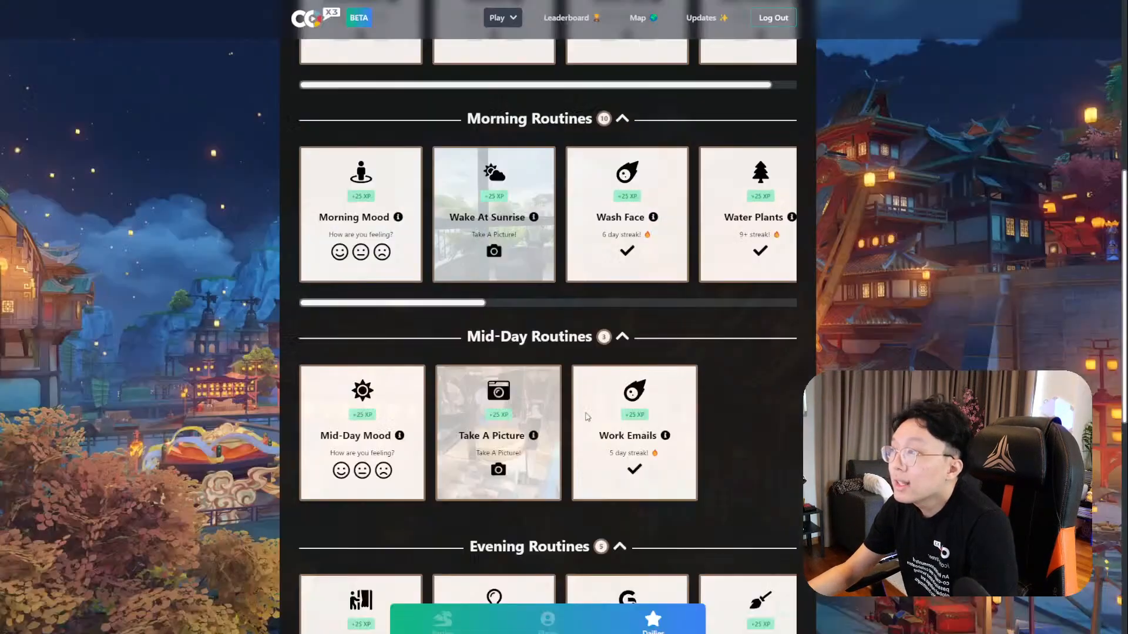
{"action": "scroll", "coordinate": [624, 305], "scroll_direction": "down", "scroll_amount": 10}
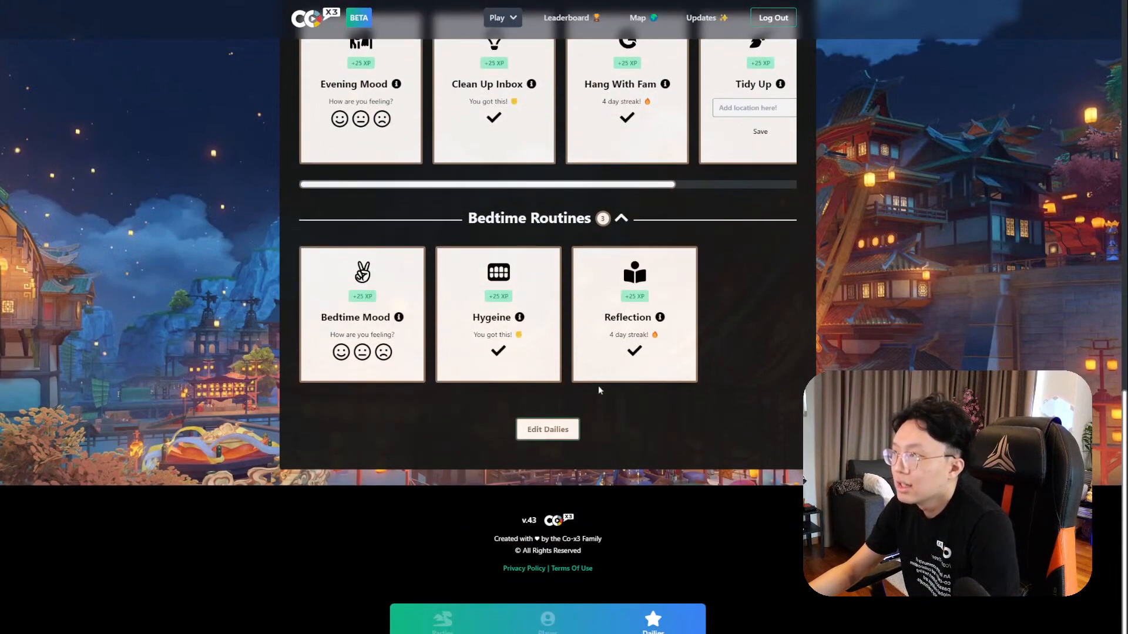
{"action": "left_click", "coordinate": [534, 437]}
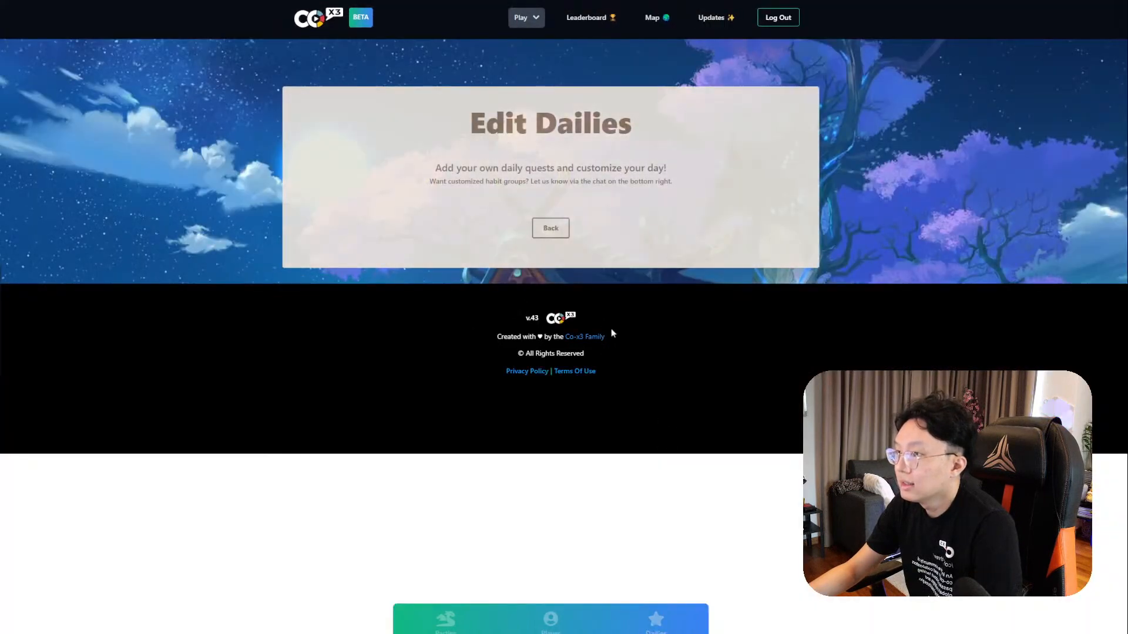
{"action": "scroll", "coordinate": [564, 346], "scroll_direction": "down", "scroll_amount": 1}
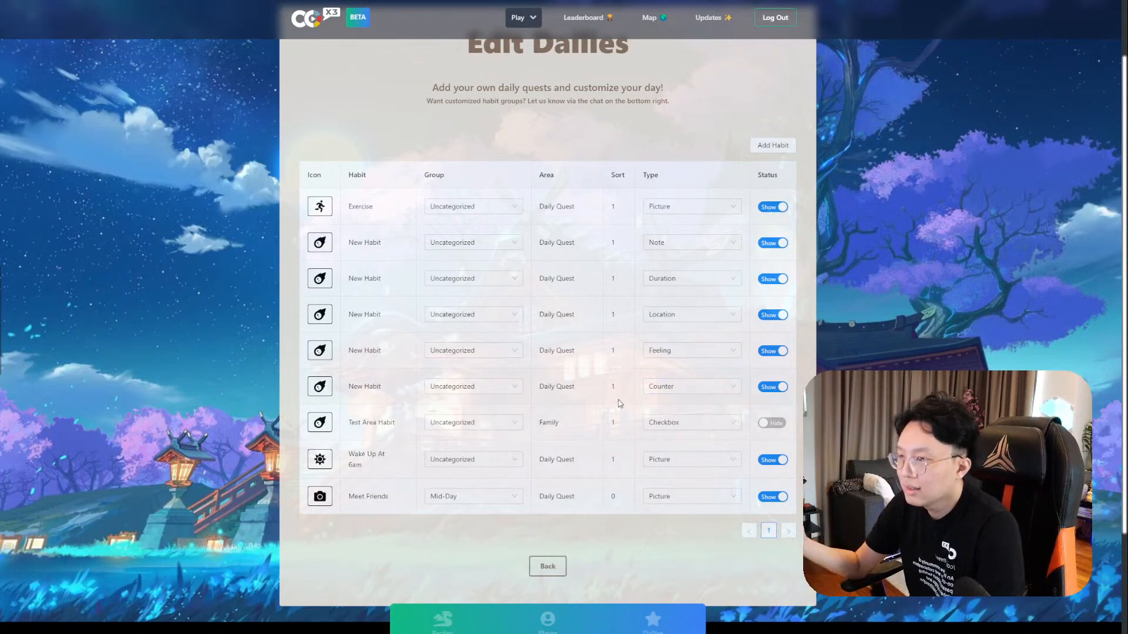
{"action": "scroll", "coordinate": [607, 402], "scroll_direction": "down", "scroll_amount": 2}
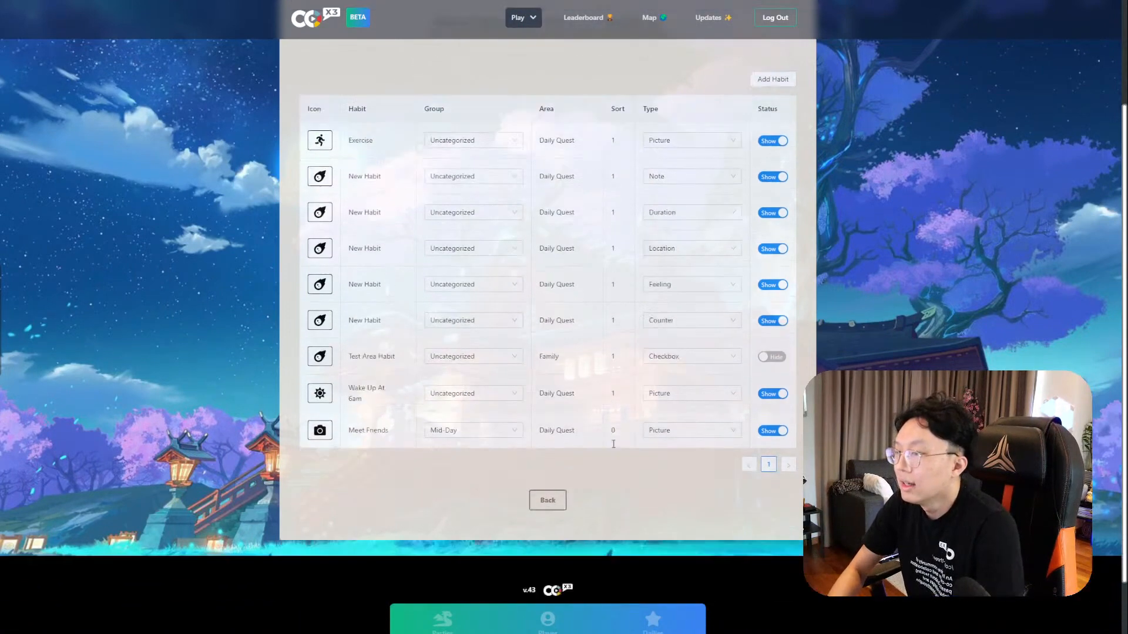
{"action": "left_click", "coordinate": [552, 474]}
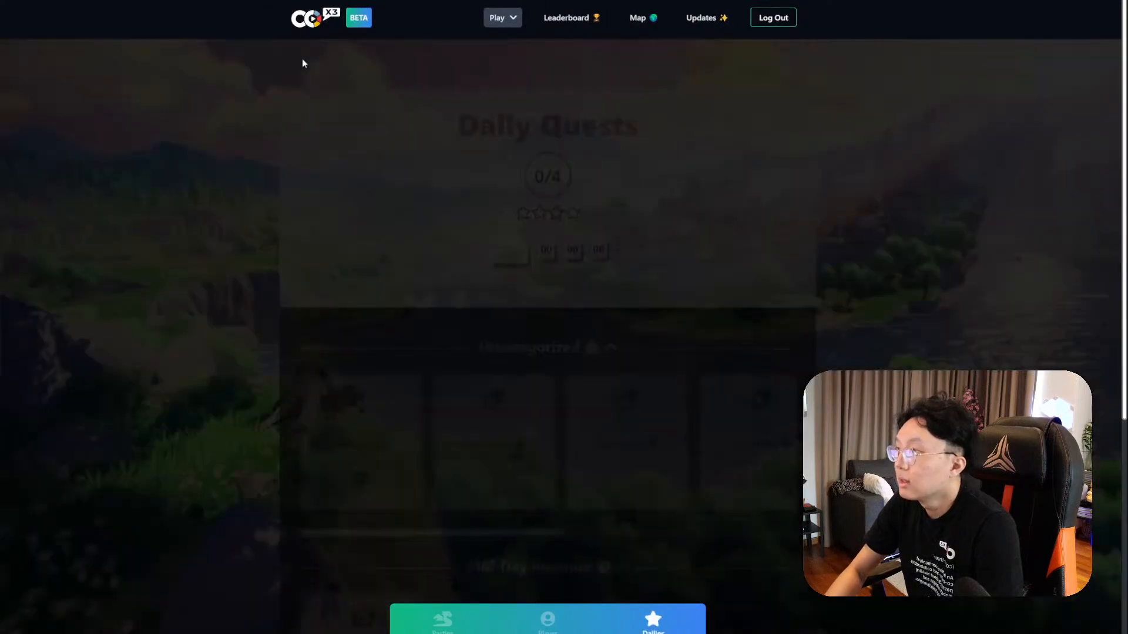
{"action": "scroll", "coordinate": [575, 185], "scroll_direction": "down", "scroll_amount": 3}
{"action": "scroll", "coordinate": [574, 185], "scroll_direction": "up", "scroll_amount": 3}
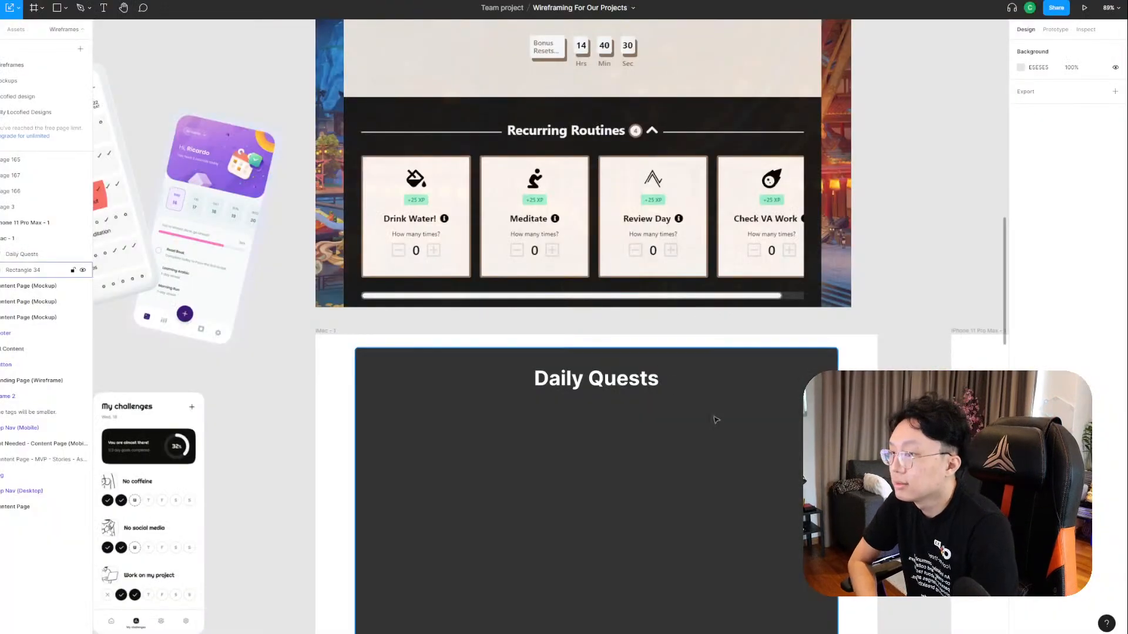
In Figma, compare the iMac - 1 wireframe with the Recurring Routines screenshot and the My challenges and Habit mobile references.
{"action": "scroll", "coordinate": [708, 412], "scroll_direction": "down", "scroll_amount": 3}
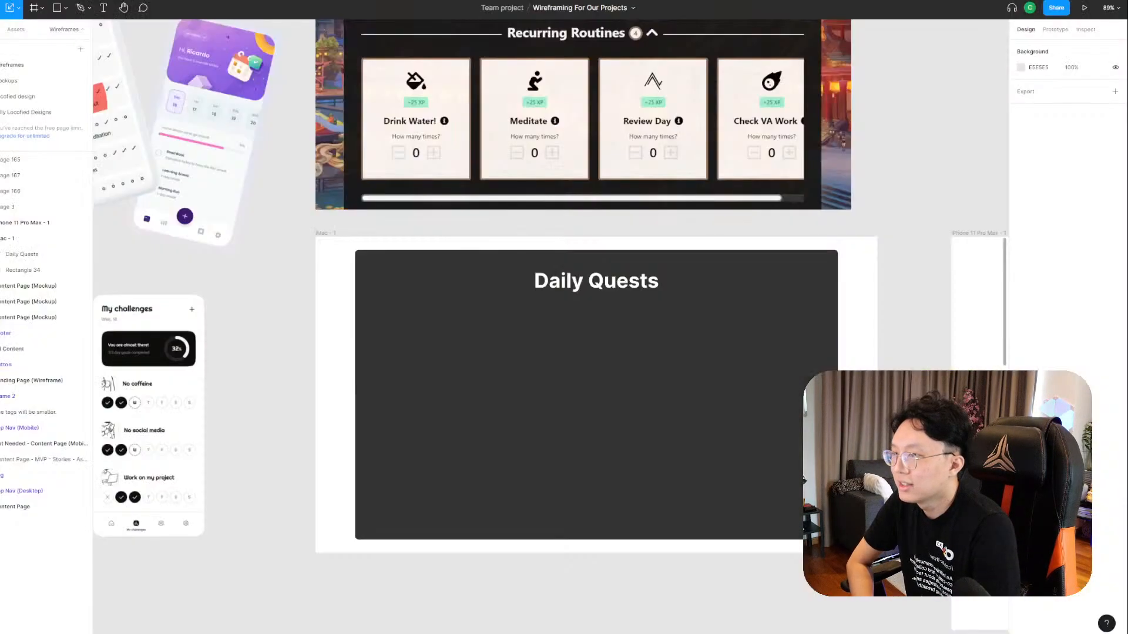
{"action": "scroll", "coordinate": [621, 309], "scroll_direction": "up", "scroll_amount": 5}
{"action": "scroll", "coordinate": [620, 310], "scroll_direction": "down", "scroll_amount": 5}
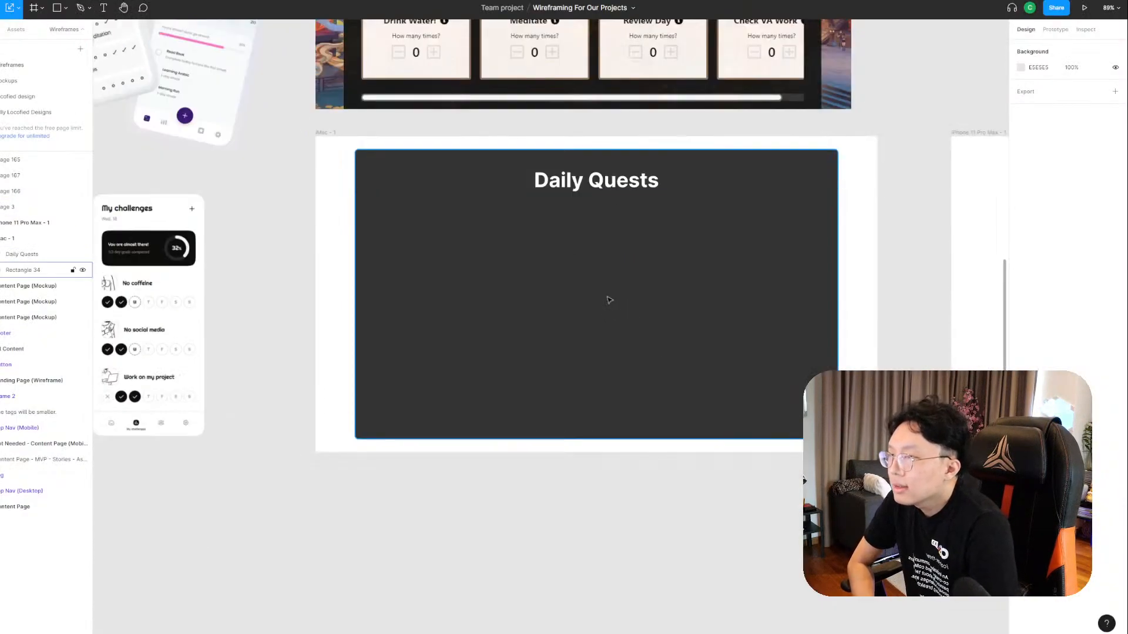
{"action": "left_click", "coordinate": [605, 182]}
{"action": "left_click", "coordinate": [300, 225]}
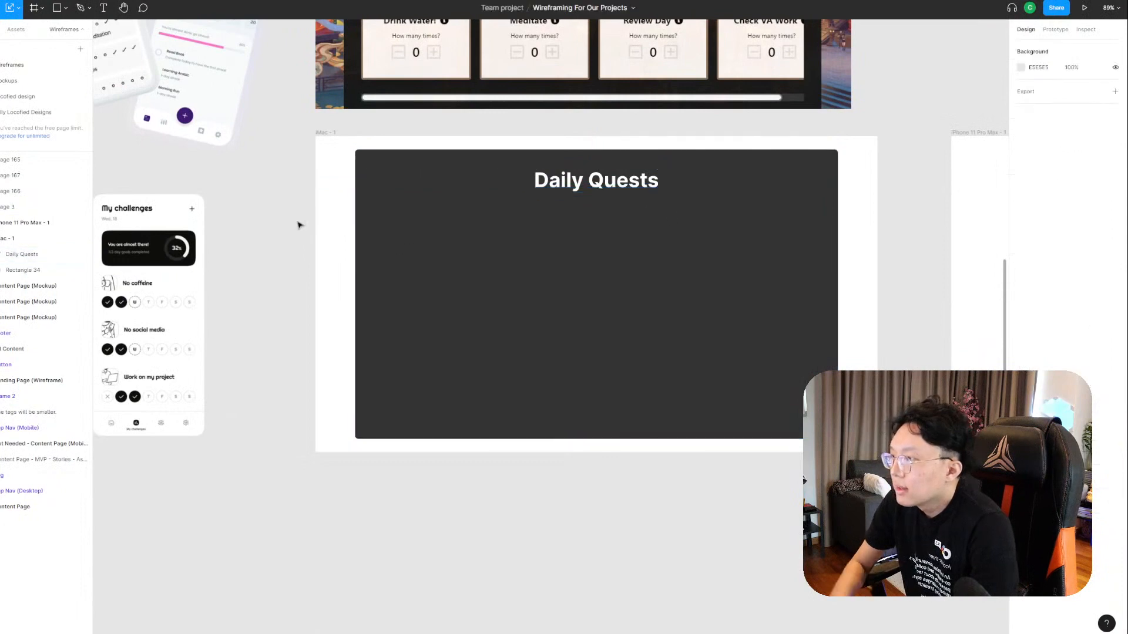
{"action": "scroll", "coordinate": [282, 223], "scroll_direction": "left", "scroll_amount": 3}
{"action": "scroll", "coordinate": [283, 223], "scroll_direction": "up", "scroll_amount": 2}
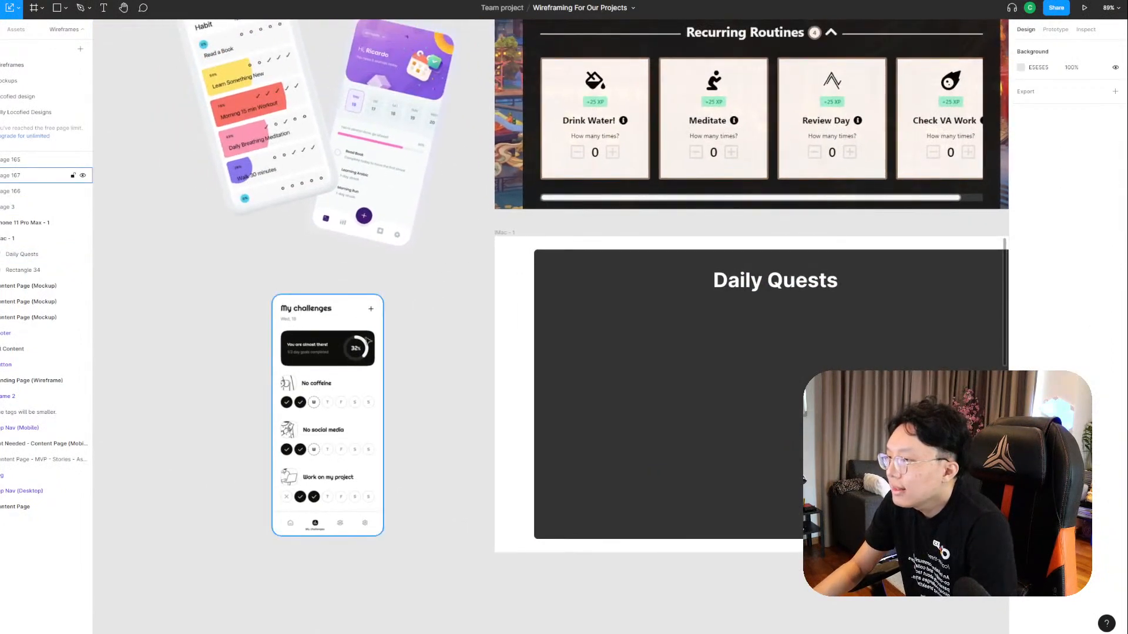
{"action": "scroll", "coordinate": [429, 337], "scroll_direction": "up", "scroll_amount": 2}
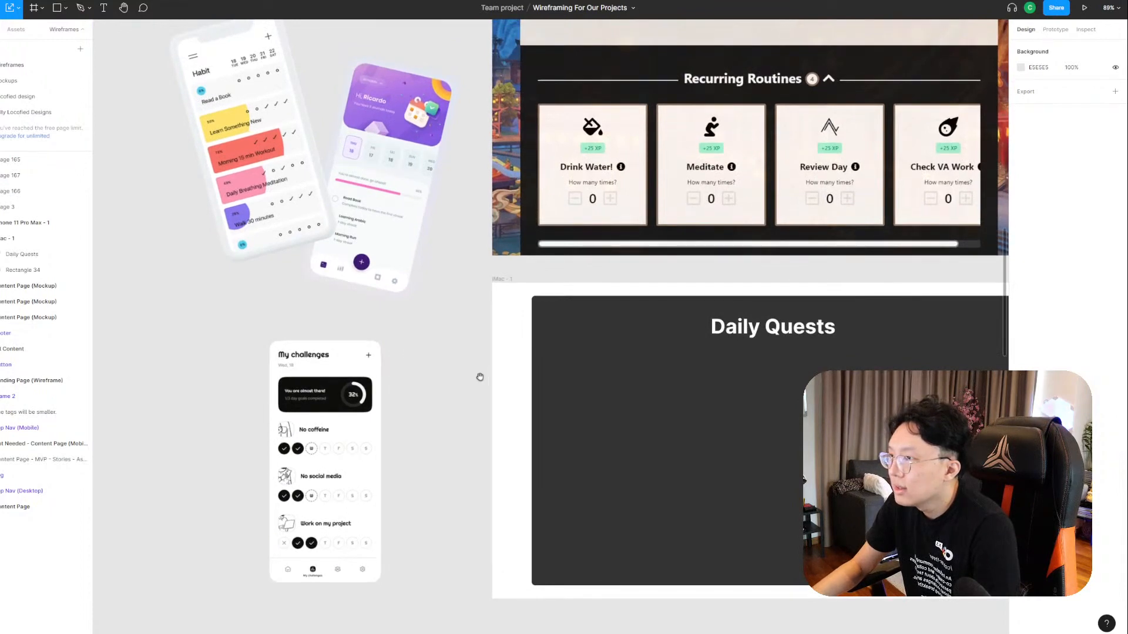
{"action": "left_click_drag", "start_coordinate": [477, 374], "coordinate": [305, 330]}
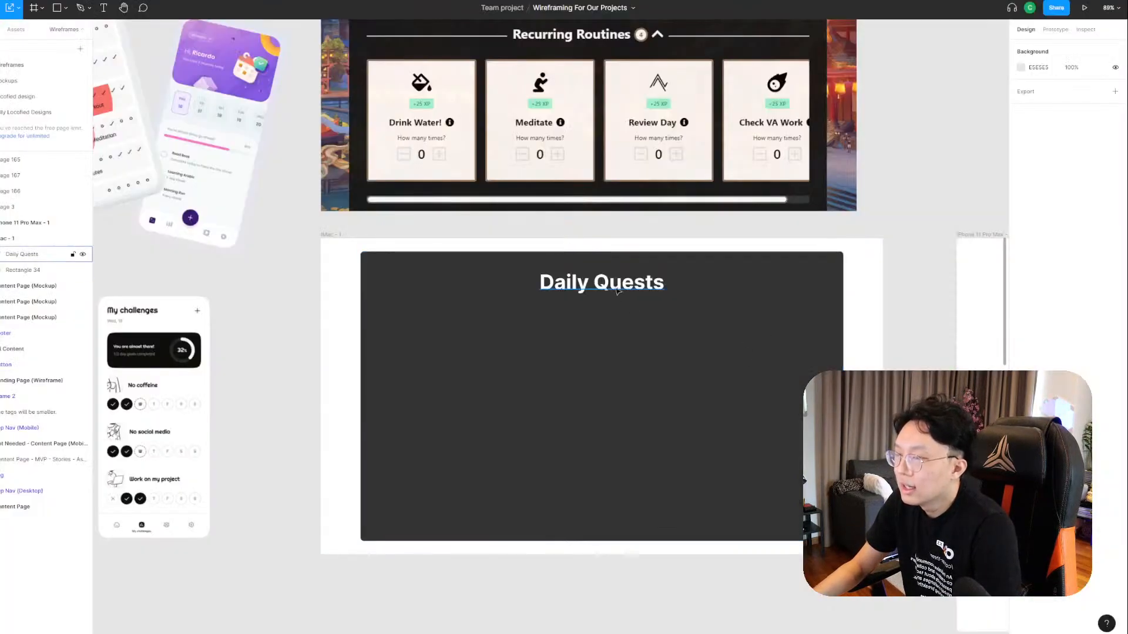
Scale the Daily Quests heading down to a font size of about 43, recentre it horizontally and select the dark rectangle.
{"action": "left_click", "coordinate": [617, 292]}
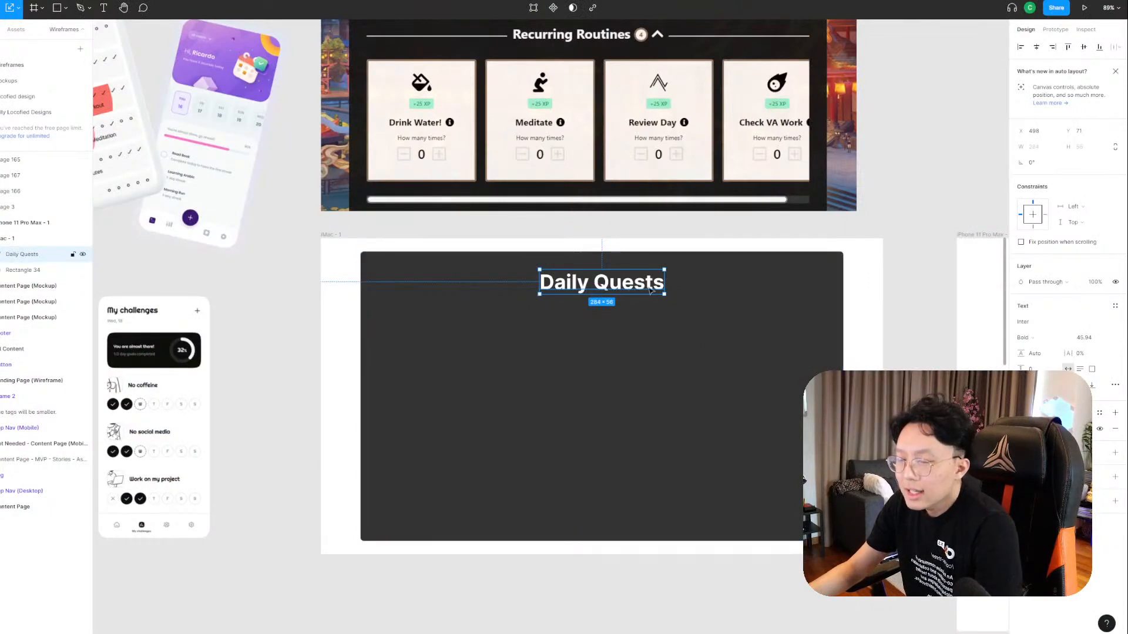
{"action": "left_click_drag", "start_coordinate": [663, 293], "coordinate": [645, 283]}
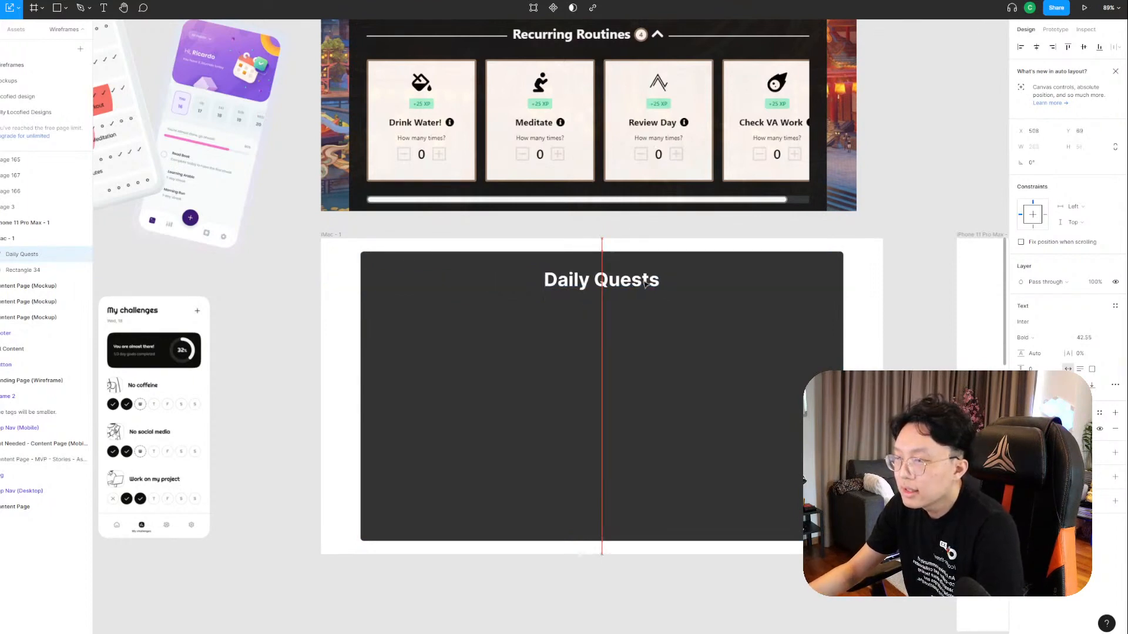
{"action": "left_click", "coordinate": [648, 317]}
{"action": "scroll", "coordinate": [646, 351], "scroll_direction": "up", "scroll_amount": 2}
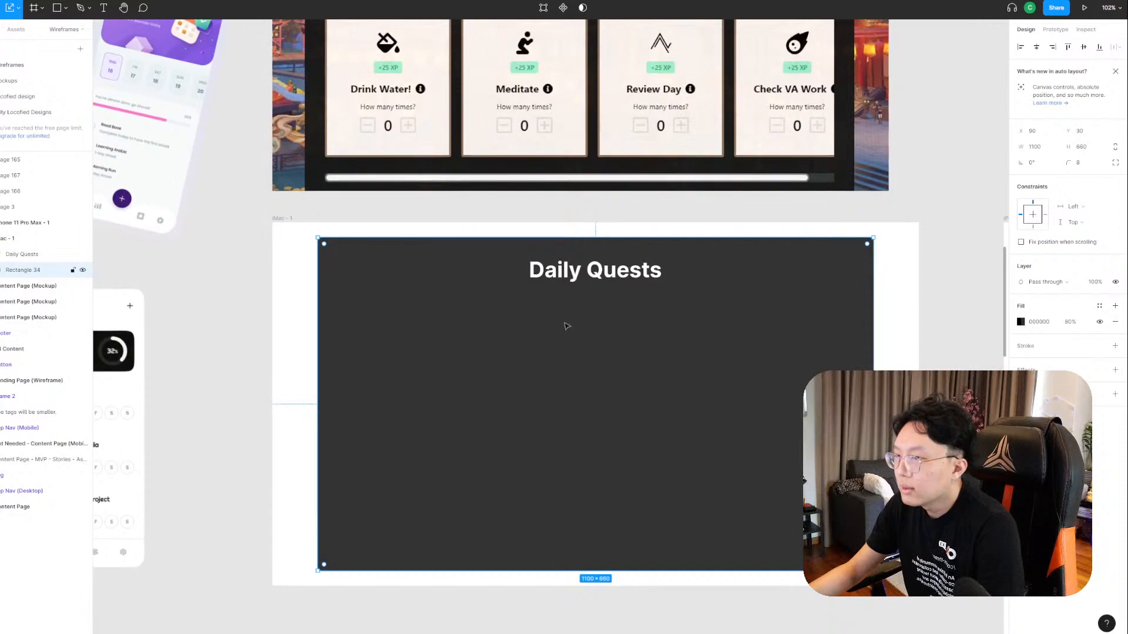
Draw a rectangle about 351 × 84 centred under the Daily Quests heading and fill it with grey 8A8A8A.
{"action": "scroll", "coordinate": [567, 328], "scroll_direction": "down", "scroll_amount": 1}
{"action": "left_click", "coordinate": [65, 7]}
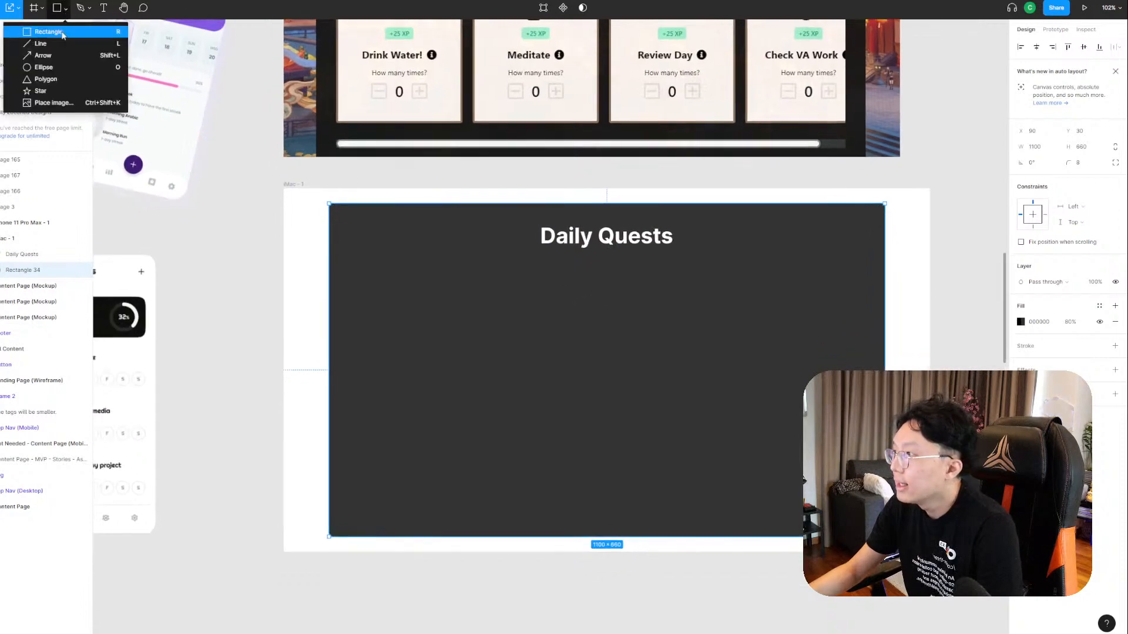
{"action": "left_click", "coordinate": [61, 32]}
{"action": "left_click_drag", "start_coordinate": [523, 255], "coordinate": [679, 283]}
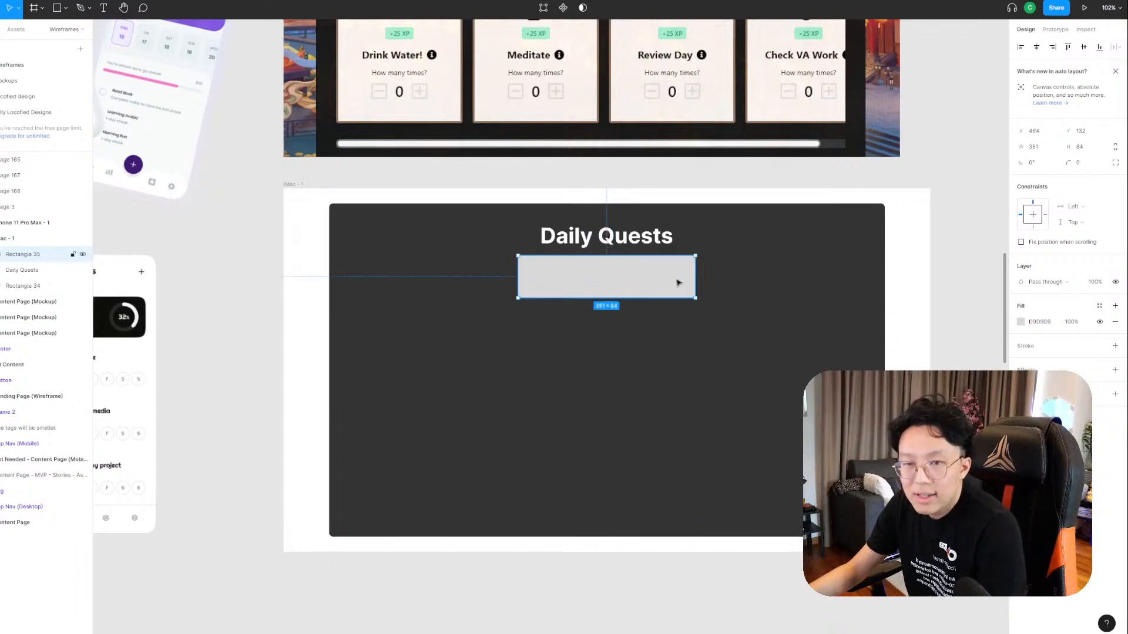
{"action": "scroll", "coordinate": [715, 276], "scroll_direction": "up", "scroll_amount": 3}
{"action": "scroll", "coordinate": [717, 277], "scroll_direction": "up", "scroll_amount": 2}
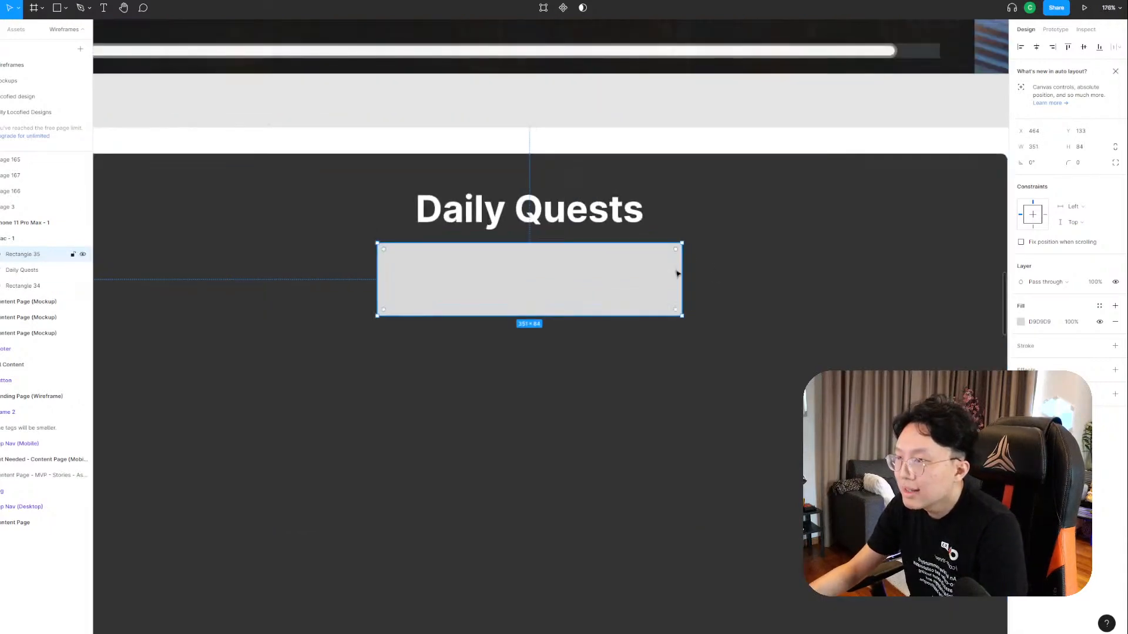
{"action": "scroll", "coordinate": [675, 258], "scroll_direction": "down", "scroll_amount": 2}
{"action": "scroll", "coordinate": [678, 259], "scroll_direction": "down", "scroll_amount": 1}
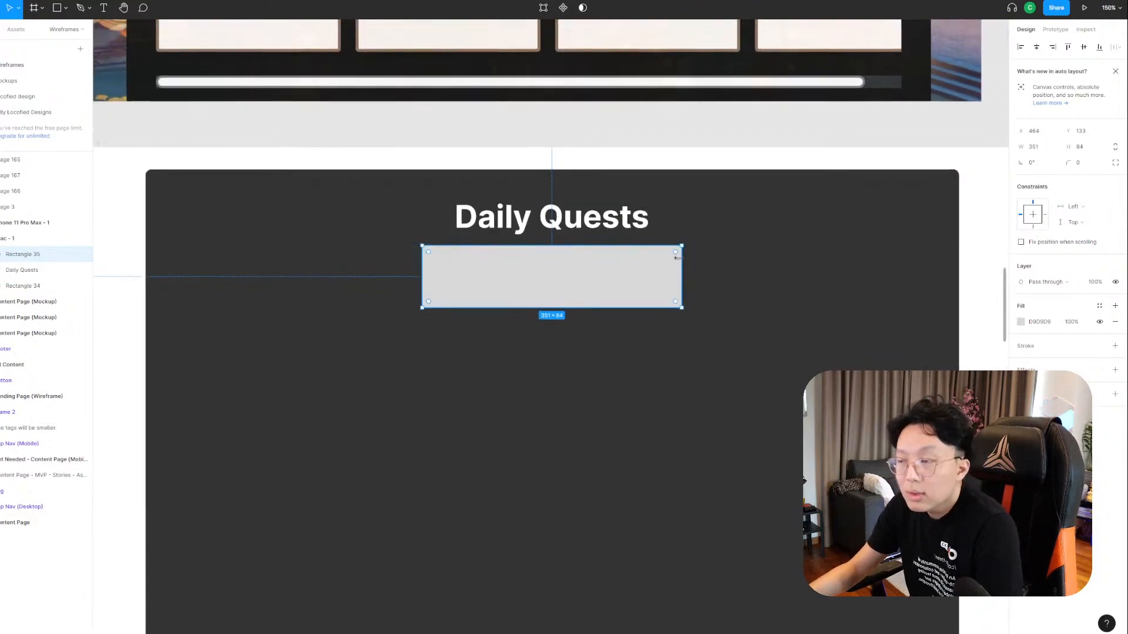
{"action": "left_click", "coordinate": [1020, 322]}
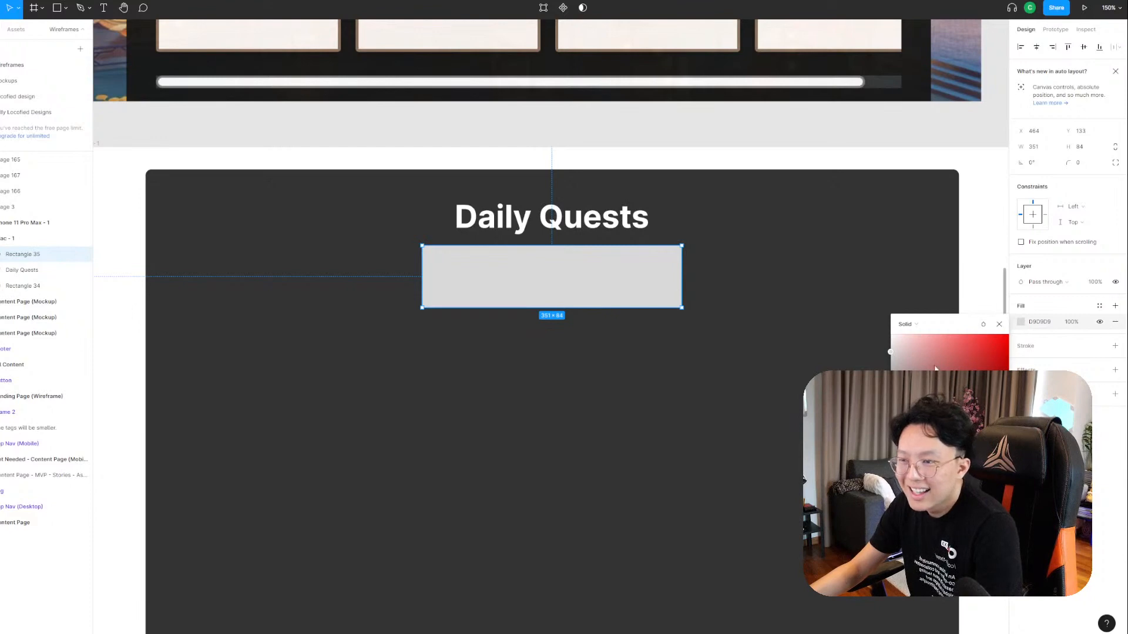
{"action": "left_click_drag", "start_coordinate": [909, 361], "coordinate": [883, 389]}
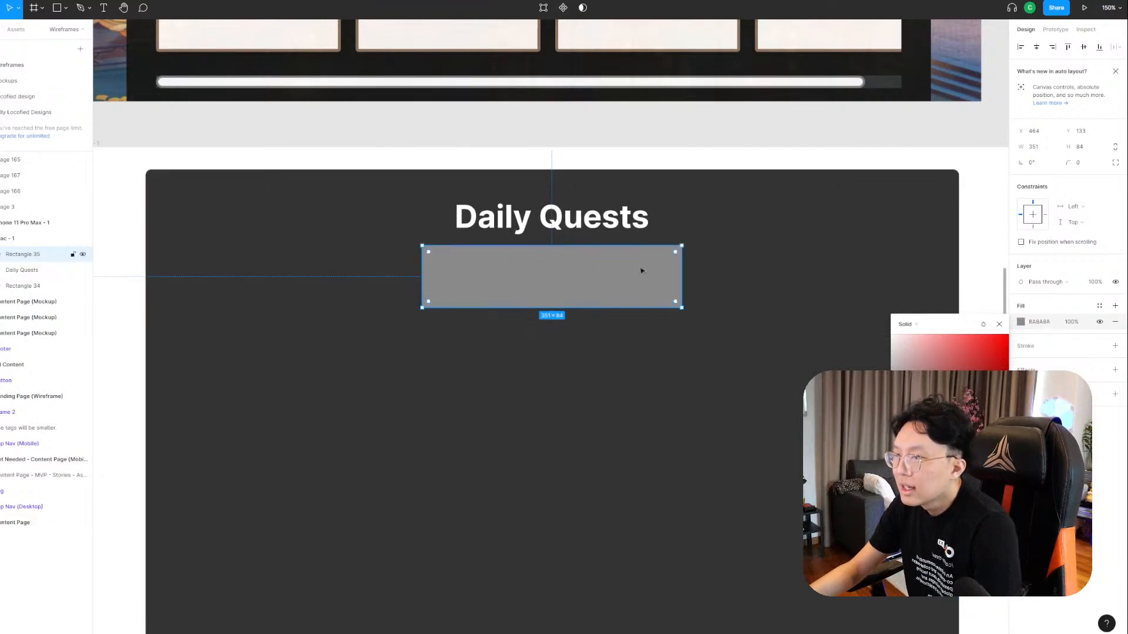
Round the grey rectangle's corners to a radius of 8, enlarge its height to about 116 and lower it slightly.
{"action": "mouse_move", "coordinate": [674, 252]}
{"action": "left_mouse_down"}
{"action": "mouse_move", "coordinate": [667, 262]}
{"action": "mouse_move", "coordinate": [678, 257]}
{"action": "left_mouse_up"}
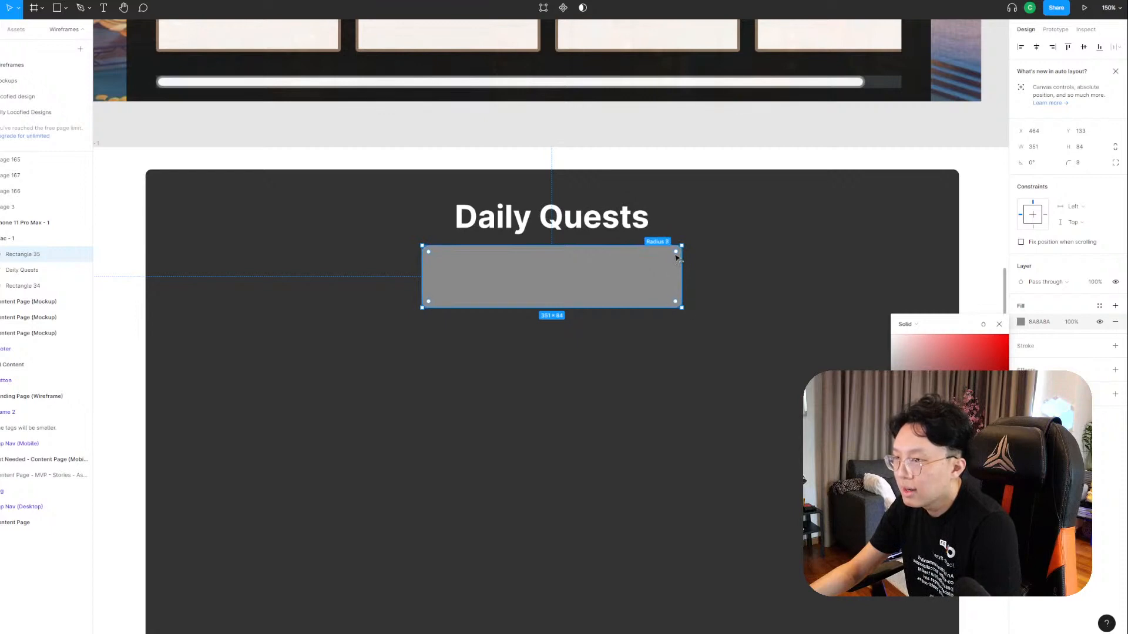
{"action": "left_click", "coordinate": [738, 282]}
{"action": "left_click", "coordinate": [653, 285]}
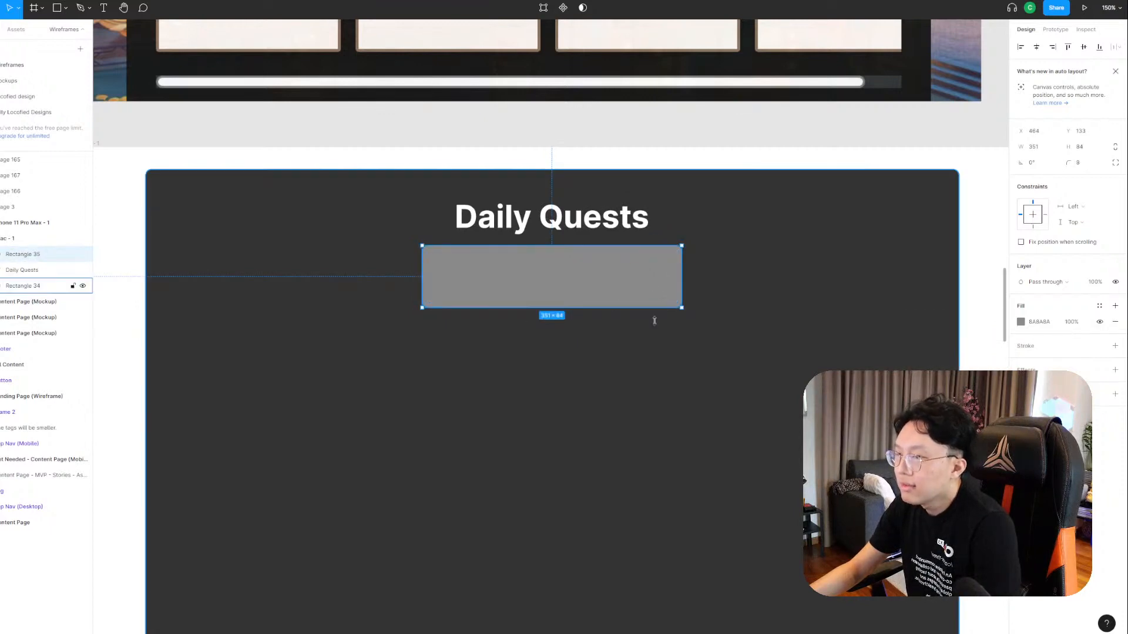
{"action": "left_click_drag", "start_coordinate": [652, 308], "coordinate": [628, 325]}
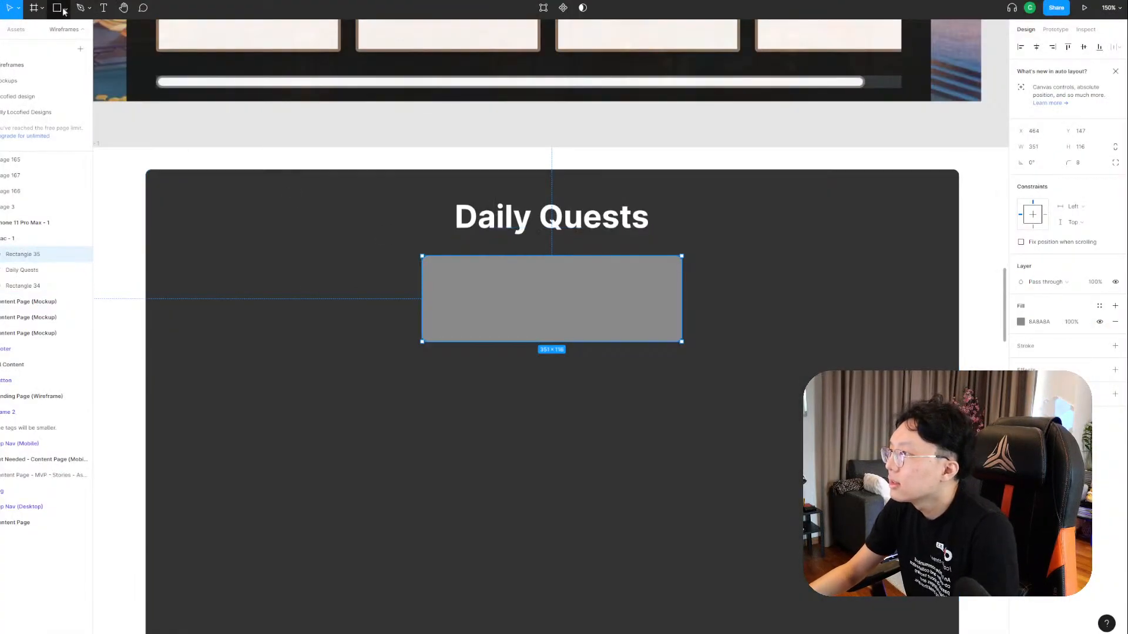
Draw a circle about 64 × 64 near the grey rectangle's right end, checking the live Daily Quests page for reference.
{"action": "left_click", "coordinate": [61, 10]}
{"action": "left_click", "coordinate": [64, 9]}
{"action": "left_click", "coordinate": [29, 67]}
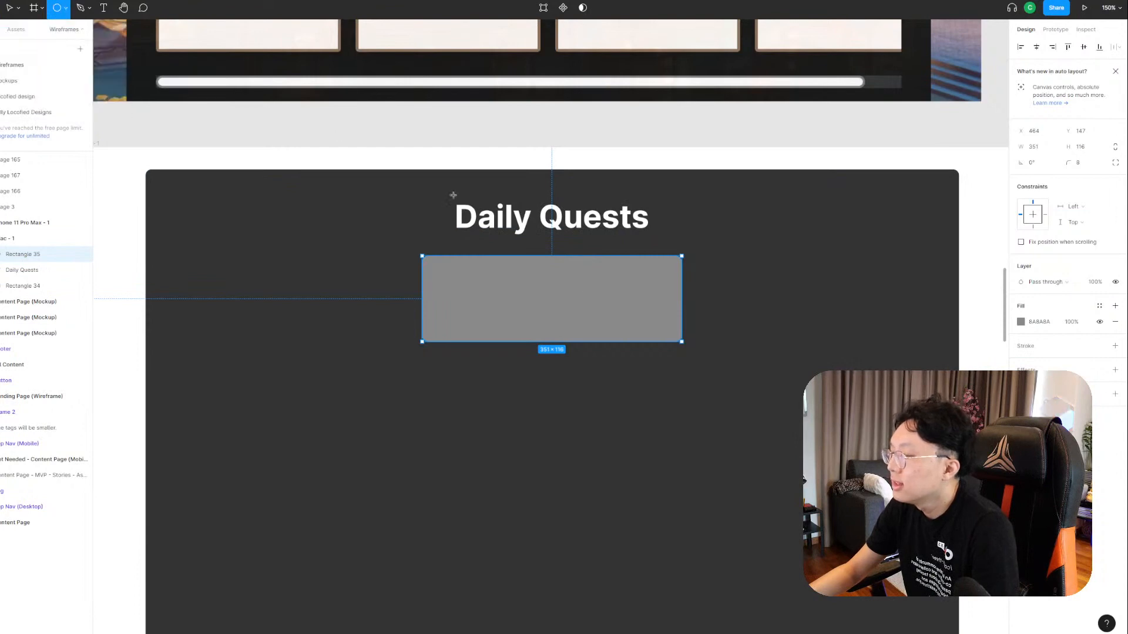
{"action": "mouse_move", "coordinate": [617, 283]}
{"action": "left_mouse_down"}
{"action": "mouse_move", "coordinate": [665, 330]}
{"action": "mouse_move", "coordinate": [655, 308]}
{"action": "left_mouse_up"}
{"action": "key", "text": "alt+Tab"}
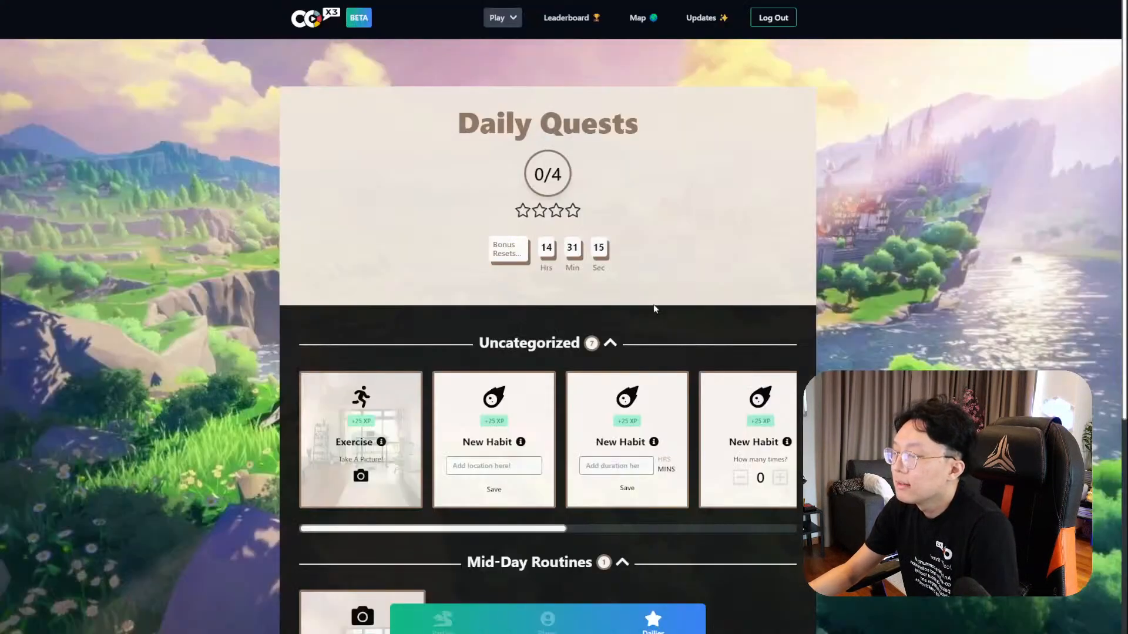
{"action": "key", "text": "alt+Tab"}
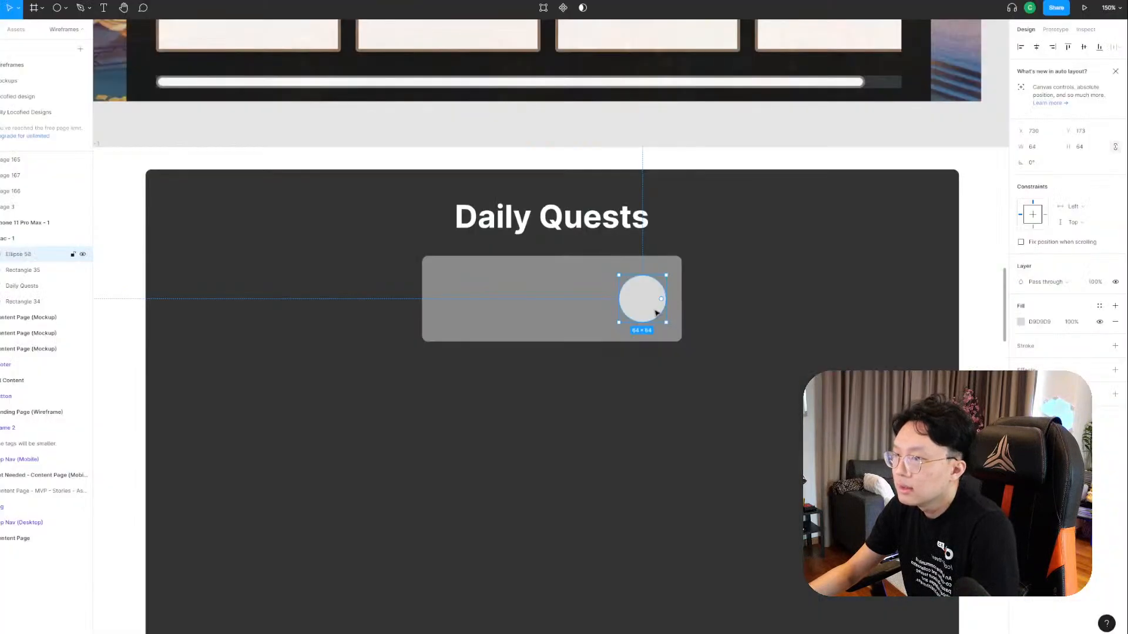
{"action": "left_click_drag", "start_coordinate": [652, 307], "coordinate": [652, 308]}
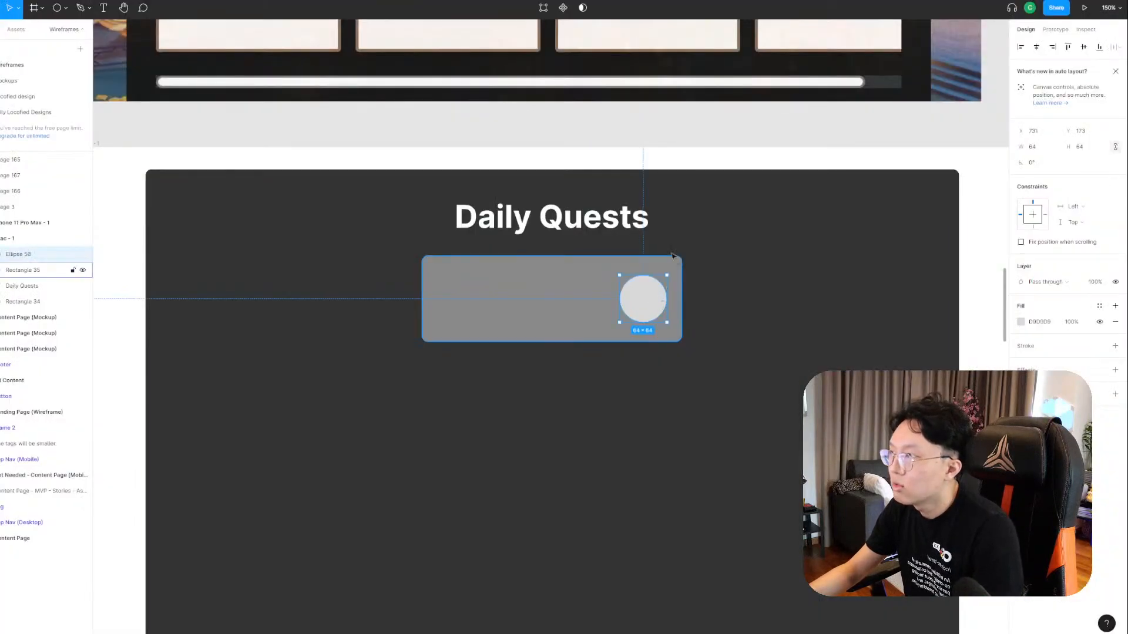
{"action": "left_click", "coordinate": [64, 8]}
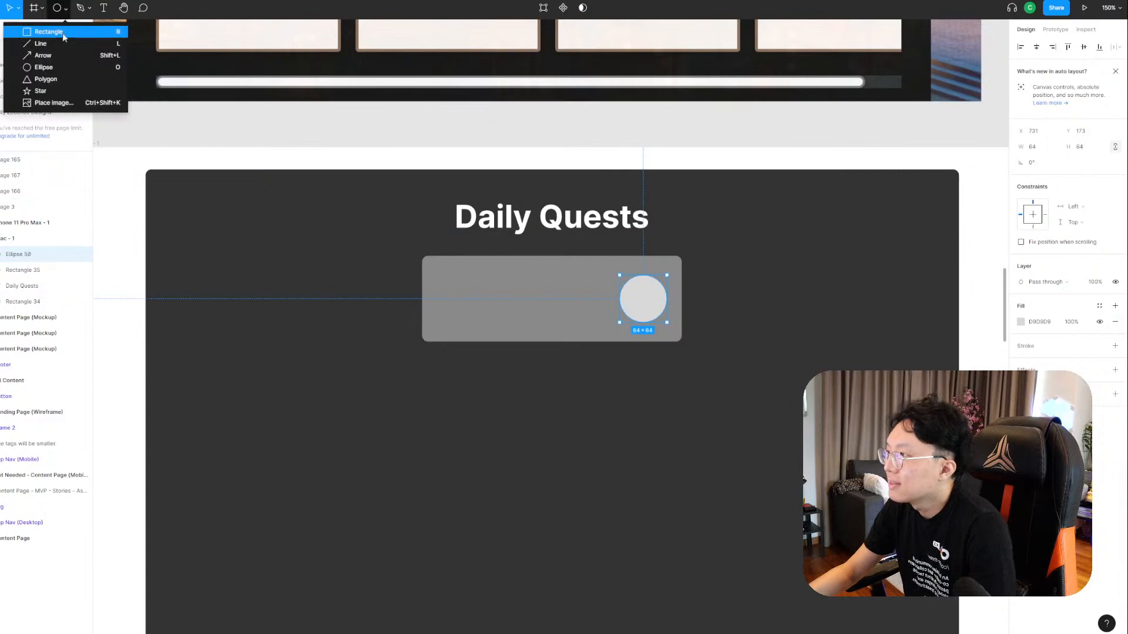
{"action": "left_click", "coordinate": [61, 68]}
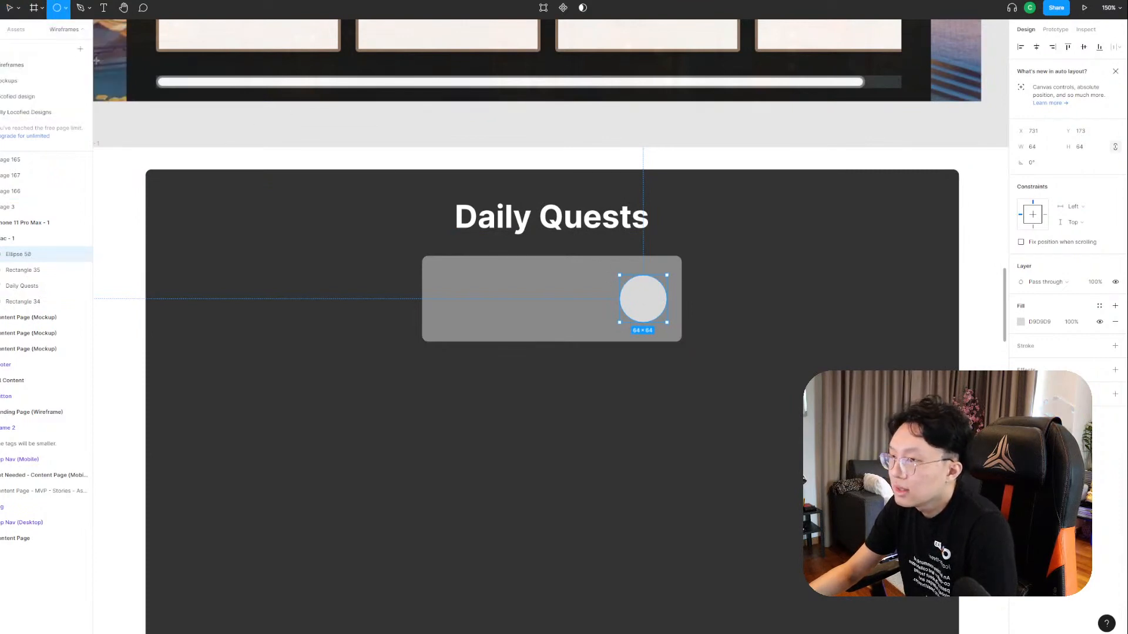
{"action": "left_click", "coordinate": [10, 8]}
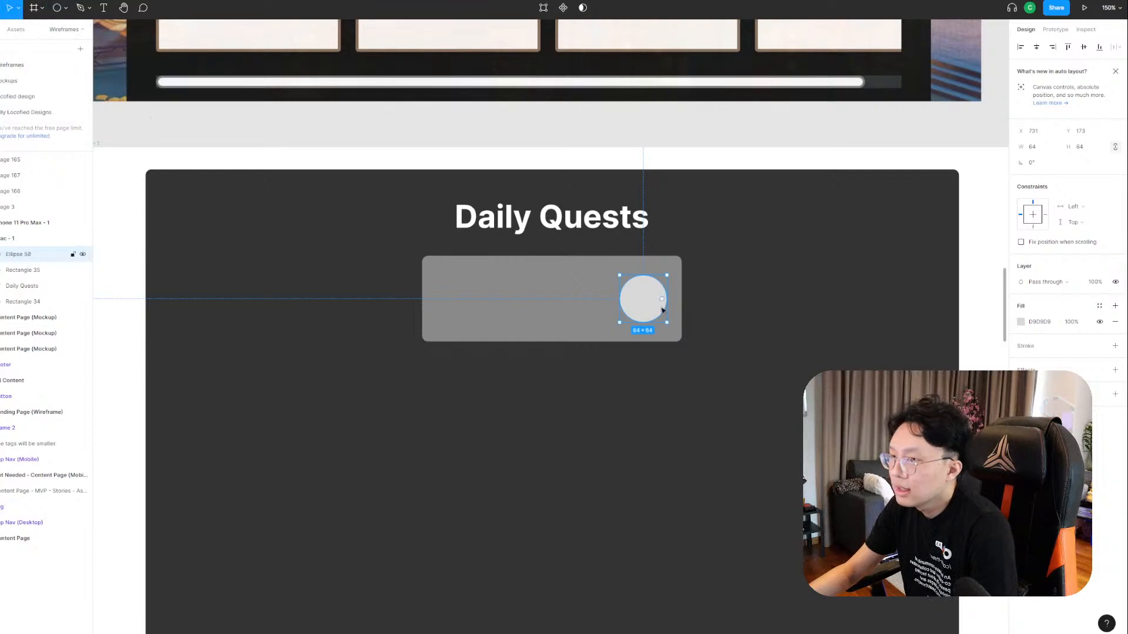
Add a black stroke to the circle and thicken it into a bold ring.
{"action": "left_click", "coordinate": [1114, 346]}
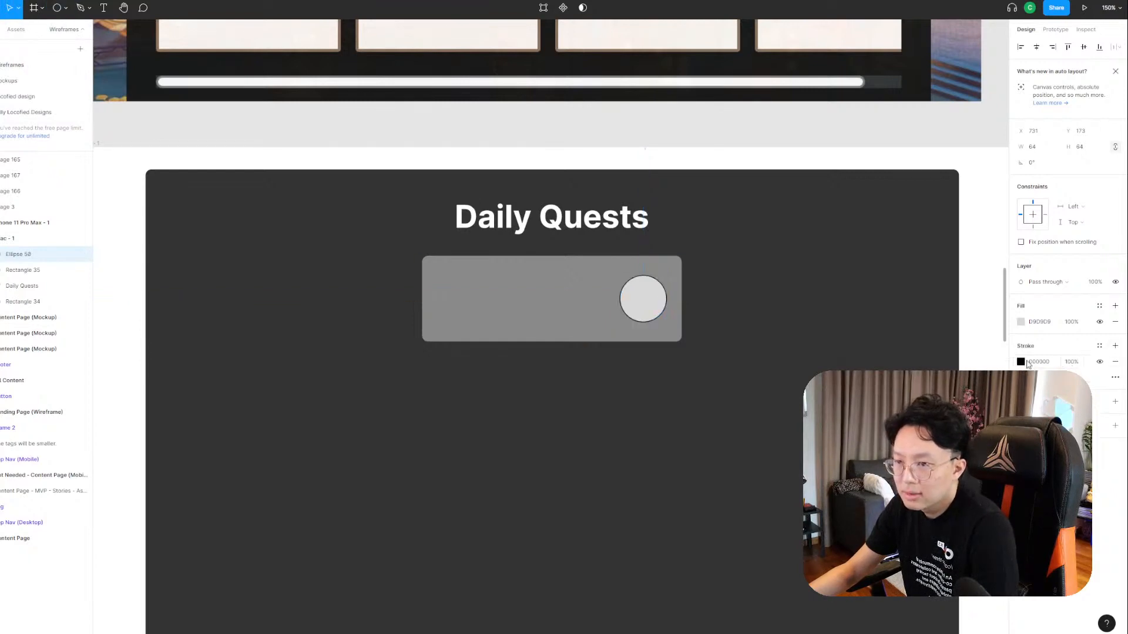
{"action": "left_click_drag", "start_coordinate": [1064, 377], "coordinate": [1077, 375]}
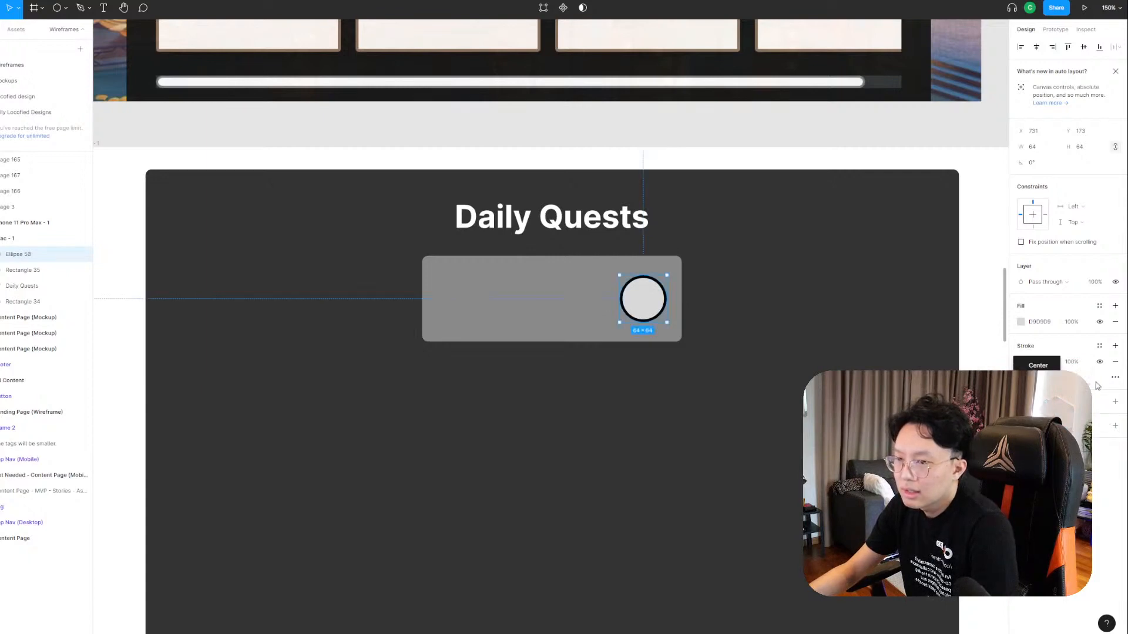
{"action": "left_click", "coordinate": [1114, 378]}
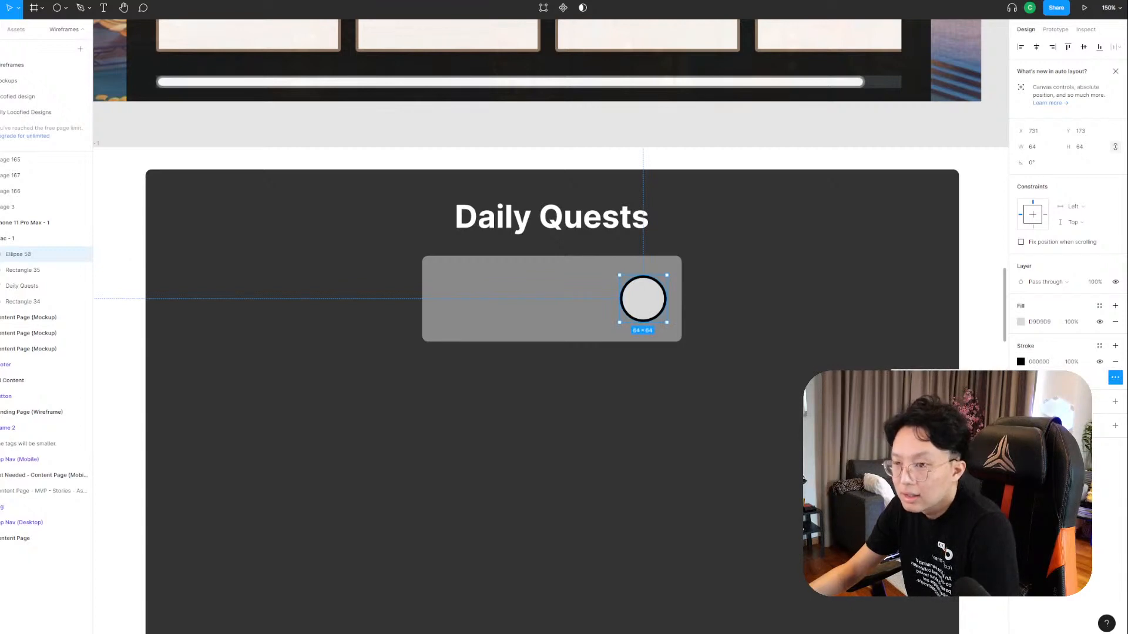
{"action": "left_click", "coordinate": [996, 380]}
{"action": "left_click_drag", "start_coordinate": [645, 298], "coordinate": [646, 299]}
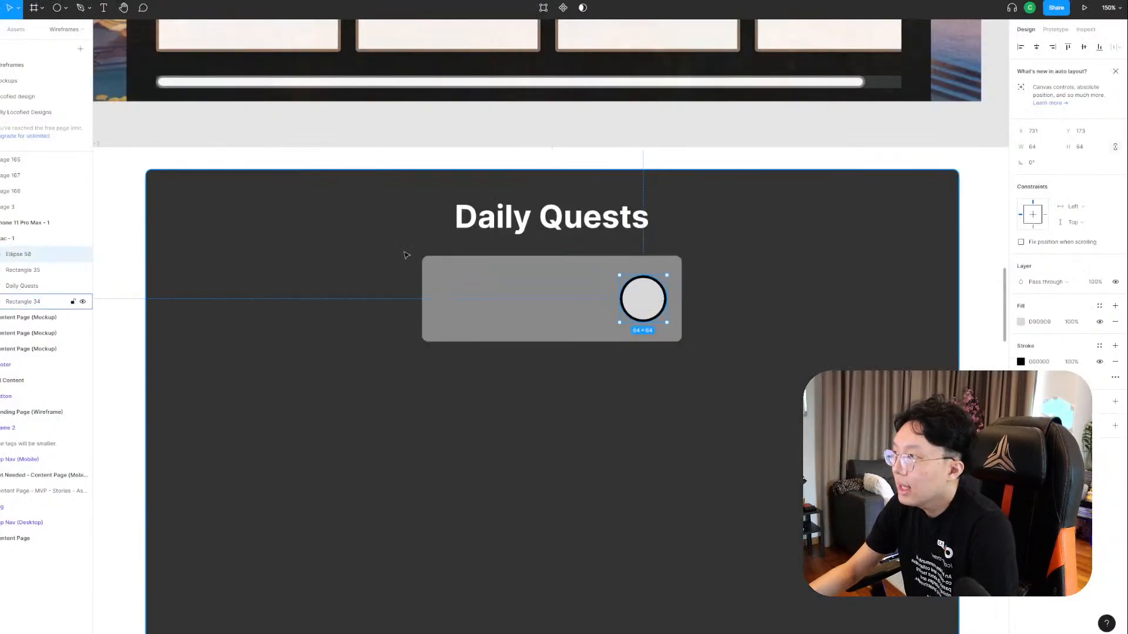
Add the bold text 2/4 and scale it to a font size of about 24, centred inside the circle.
{"action": "key", "text": "t"}
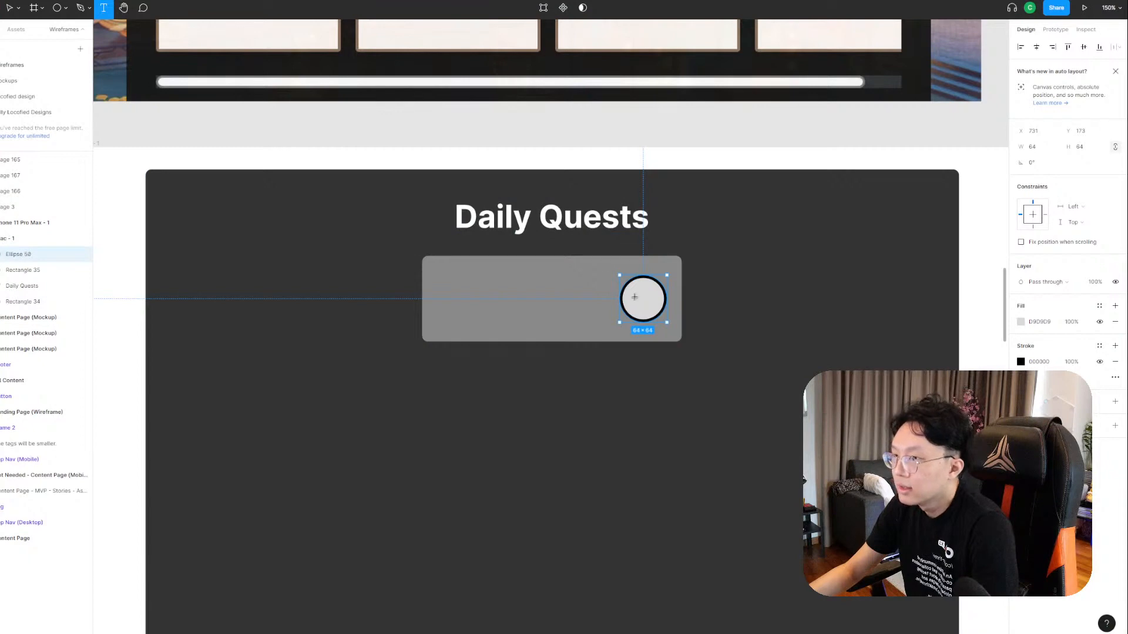
{"action": "left_click", "coordinate": [633, 298]}
{"action": "type", "text": "-"}
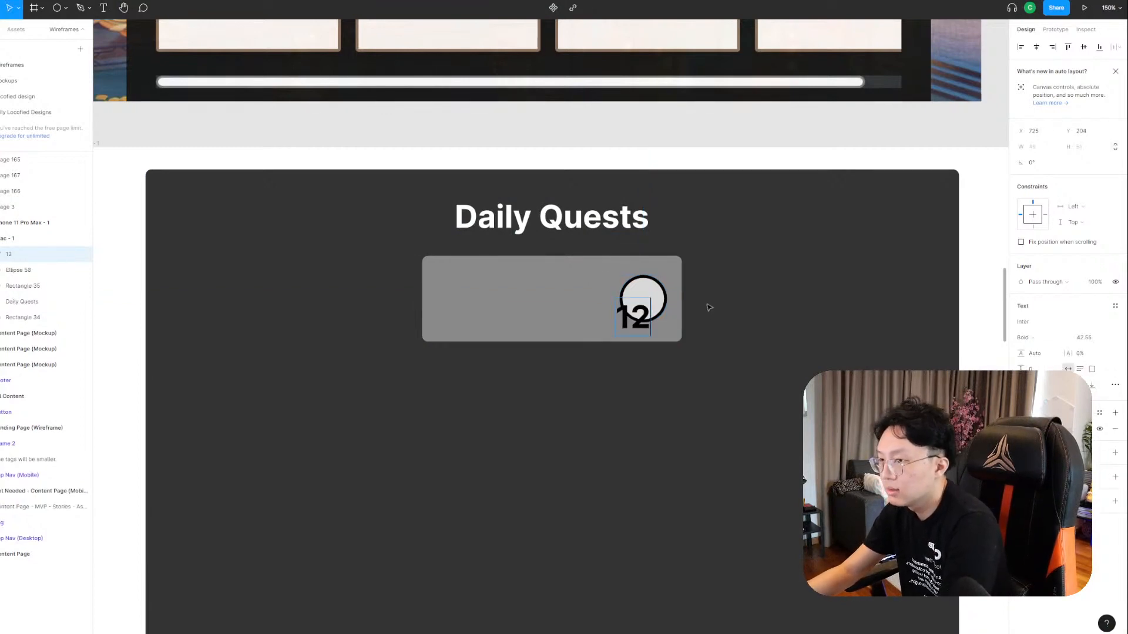
{"action": "type", "text": "4/"}
{"action": "key", "text": "BackSpace"}
{"action": "key", "text": "BackSpace"}
{"action": "type", "text": "2/4"}
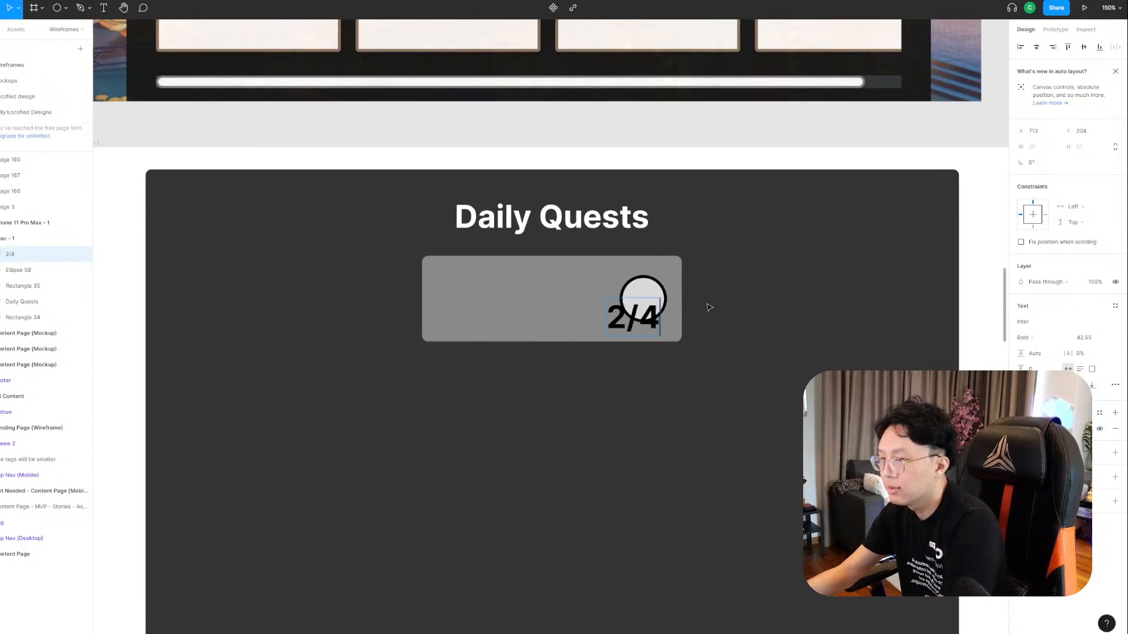
{"action": "key", "text": "Escape"}
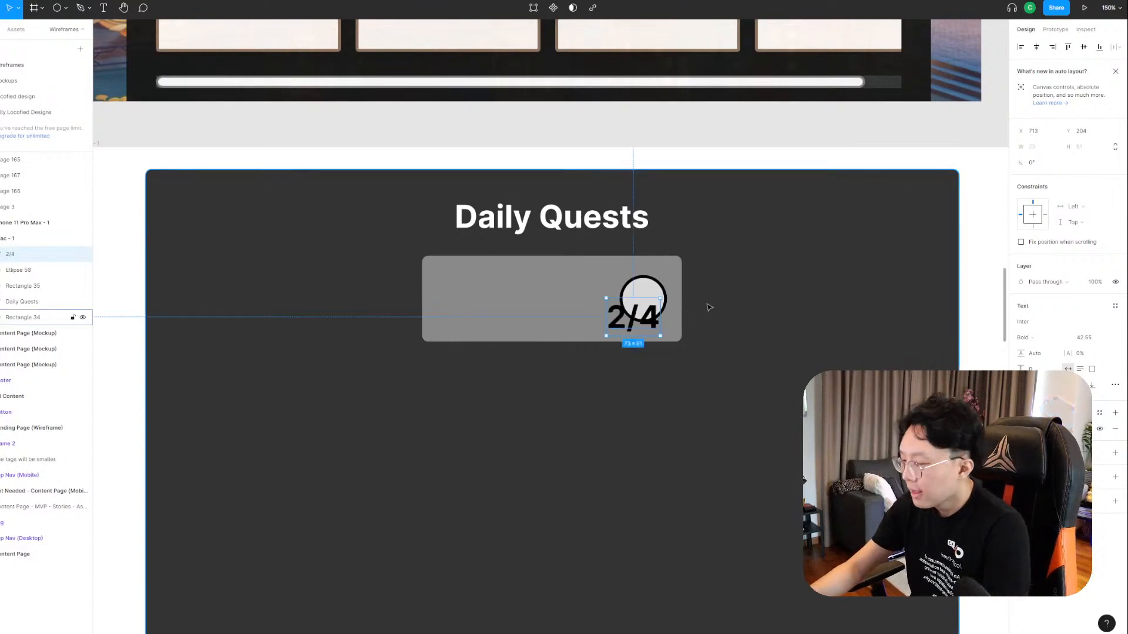
{"action": "key", "text": "k"}
{"action": "mouse_move", "coordinate": [659, 322]}
{"action": "left_mouse_down"}
{"action": "mouse_move", "coordinate": [642, 321]}
{"action": "mouse_move", "coordinate": [654, 304]}
{"action": "left_mouse_up"}
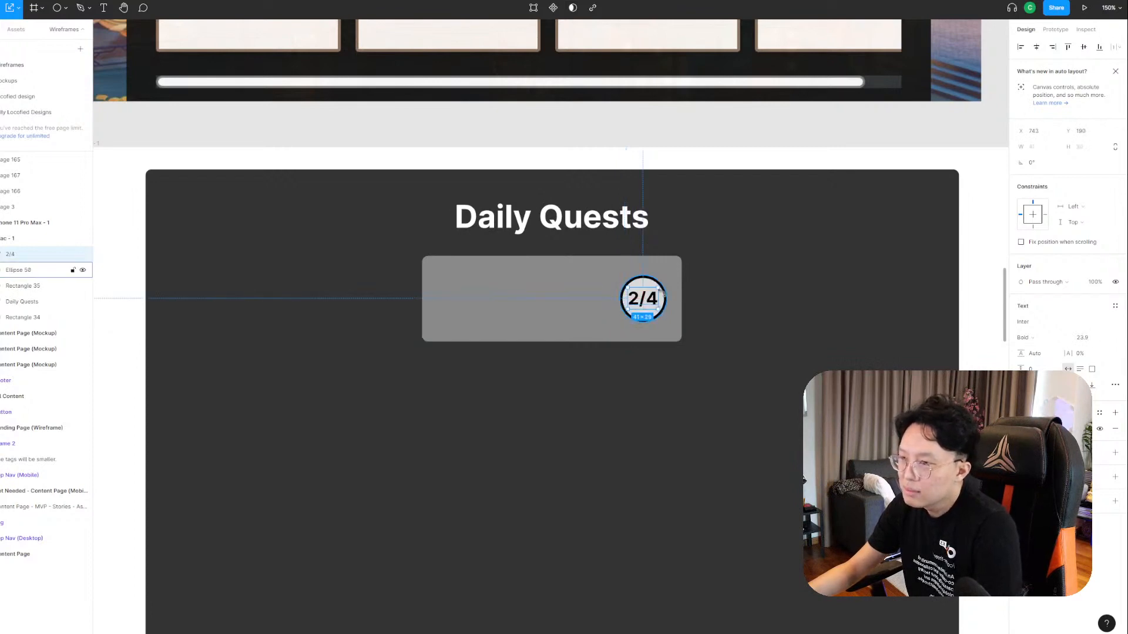
Compare the wireframe's progress card with the My challenges mobile reference.
{"action": "scroll", "coordinate": [658, 303], "scroll_direction": "down", "scroll_amount": 5}
{"action": "left_click", "coordinate": [294, 300]}
{"action": "left_click_drag", "start_coordinate": [306, 303], "coordinate": [444, 332]}
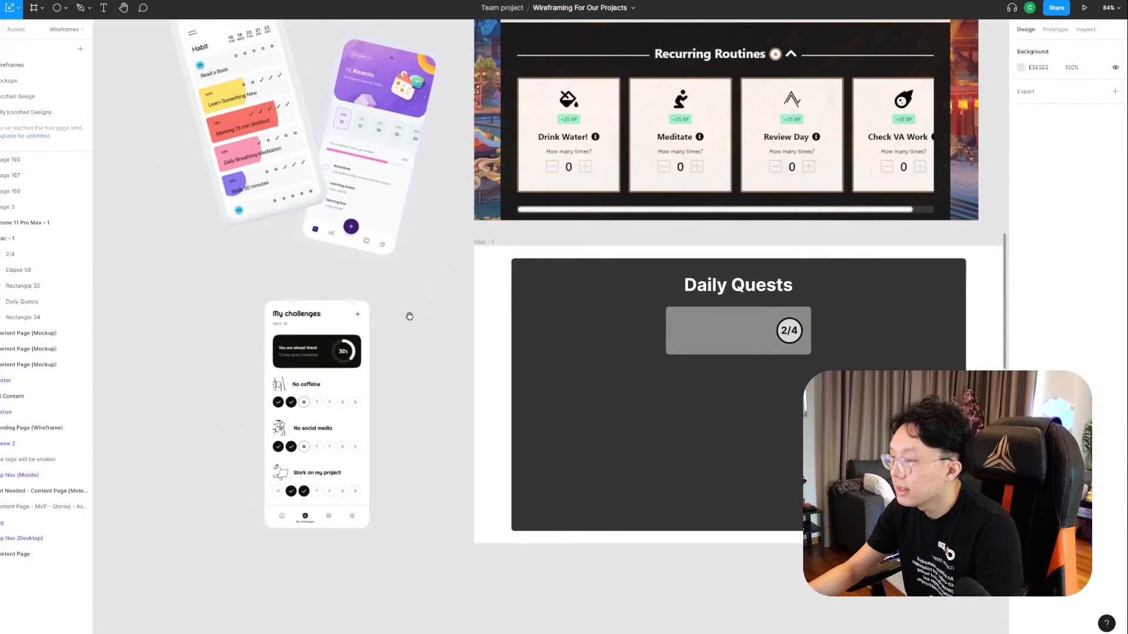
{"action": "left_click_drag", "start_coordinate": [417, 298], "coordinate": [431, 327]}
{"action": "left_click_drag", "start_coordinate": [737, 367], "coordinate": [605, 355]}
{"action": "scroll", "coordinate": [714, 360], "scroll_direction": "up", "scroll_amount": 5}
{"action": "scroll", "coordinate": [652, 363], "scroll_direction": "up", "scroll_amount": 1}
{"action": "left_click_drag", "start_coordinate": [536, 348], "coordinate": [554, 362]}
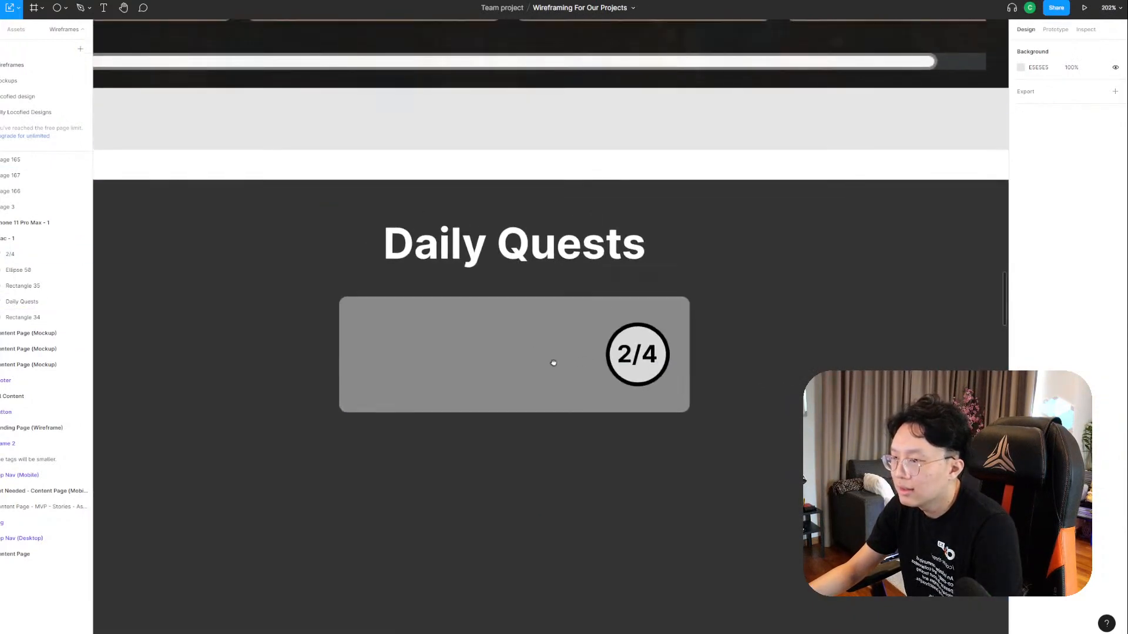
Move the circle and its 2/4 label together towards the grey rectangle's upper-right corner.
{"action": "left_click", "coordinate": [647, 362]}
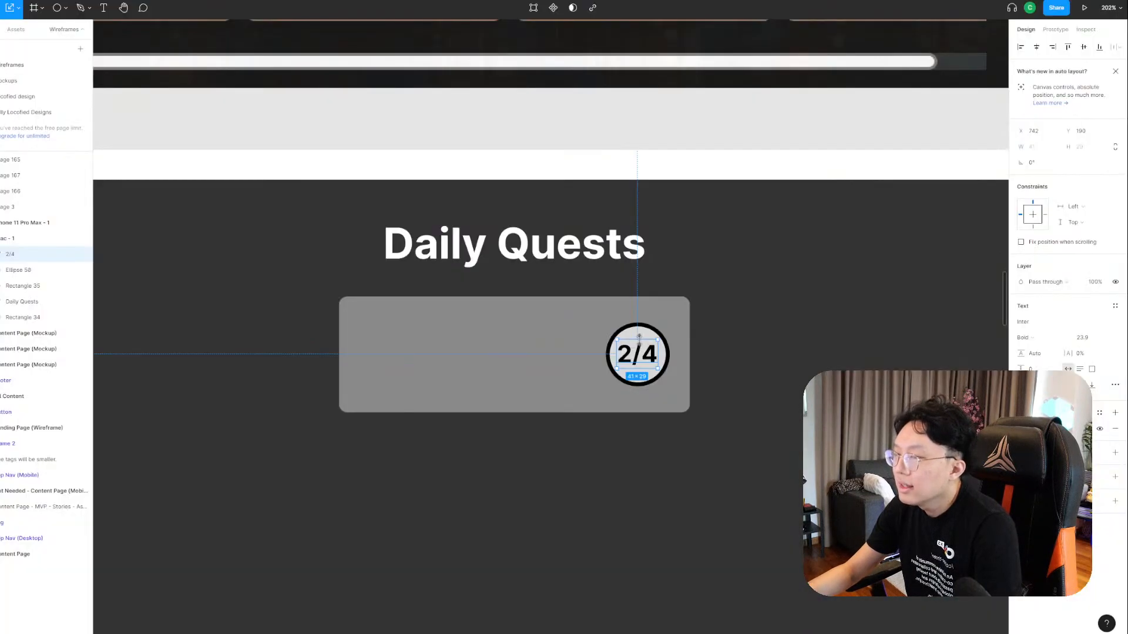
{"action": "left_click", "coordinate": [652, 375]}
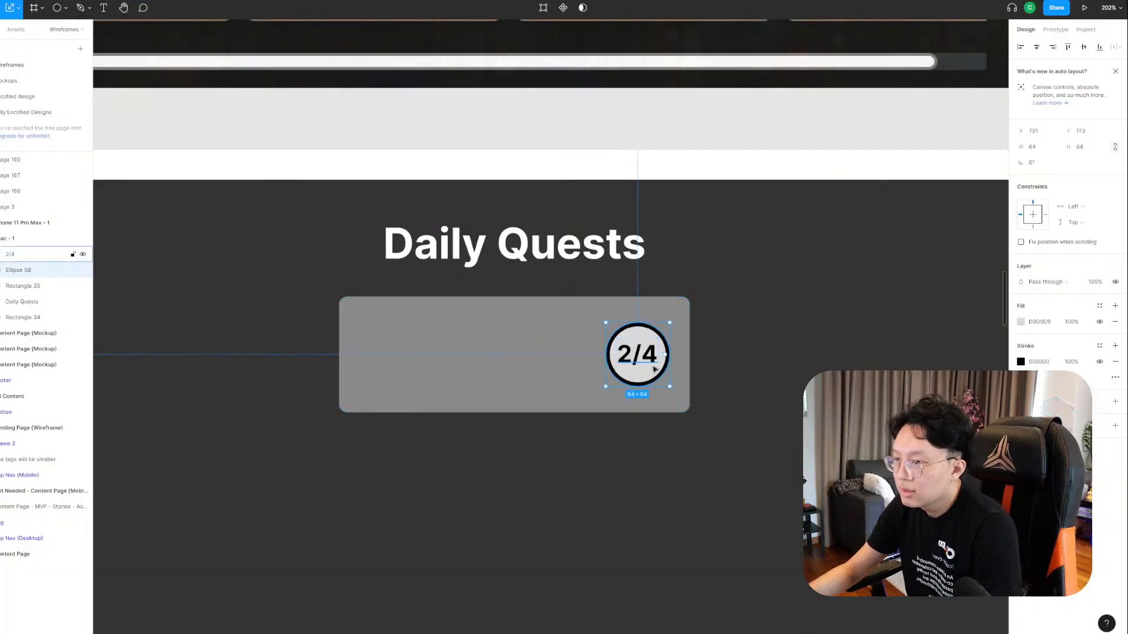
{"action": "left_click", "coordinate": [648, 365], "text": "shift"}
{"action": "mouse_move", "coordinate": [646, 353]}
{"action": "left_mouse_down"}
{"action": "mouse_move", "coordinate": [646, 333]}
{"action": "mouse_move", "coordinate": [651, 351]}
{"action": "left_mouse_up"}
{"action": "left_click", "coordinate": [682, 376]}
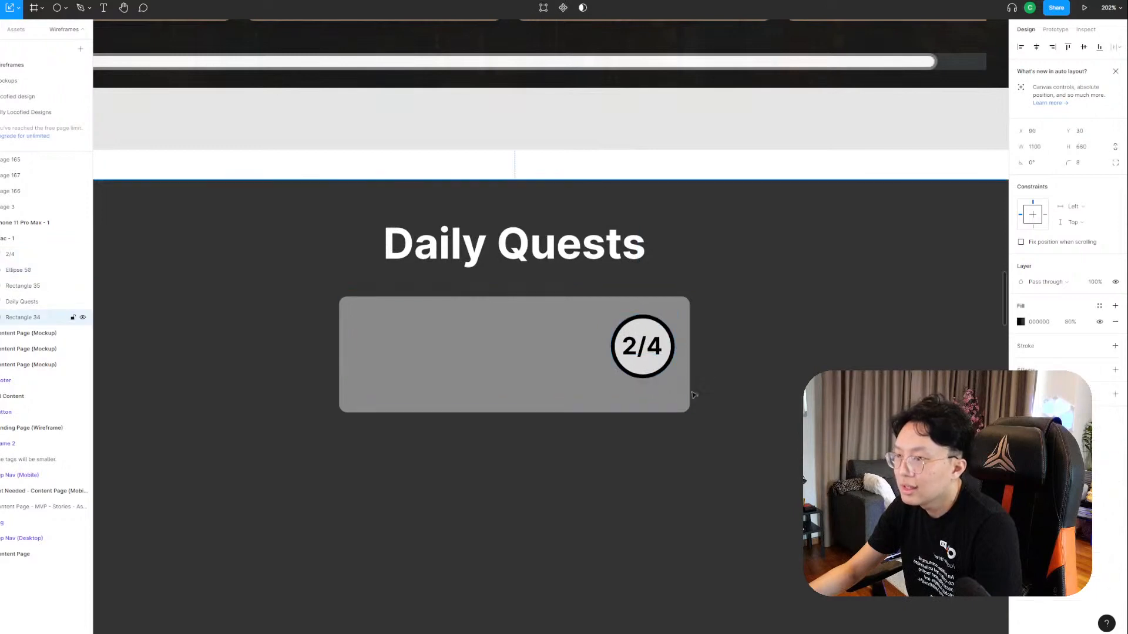
Change the circle's label to 50% and scale it to a font size of about 20, centred in the circle.
{"action": "left_click", "coordinate": [658, 360]}
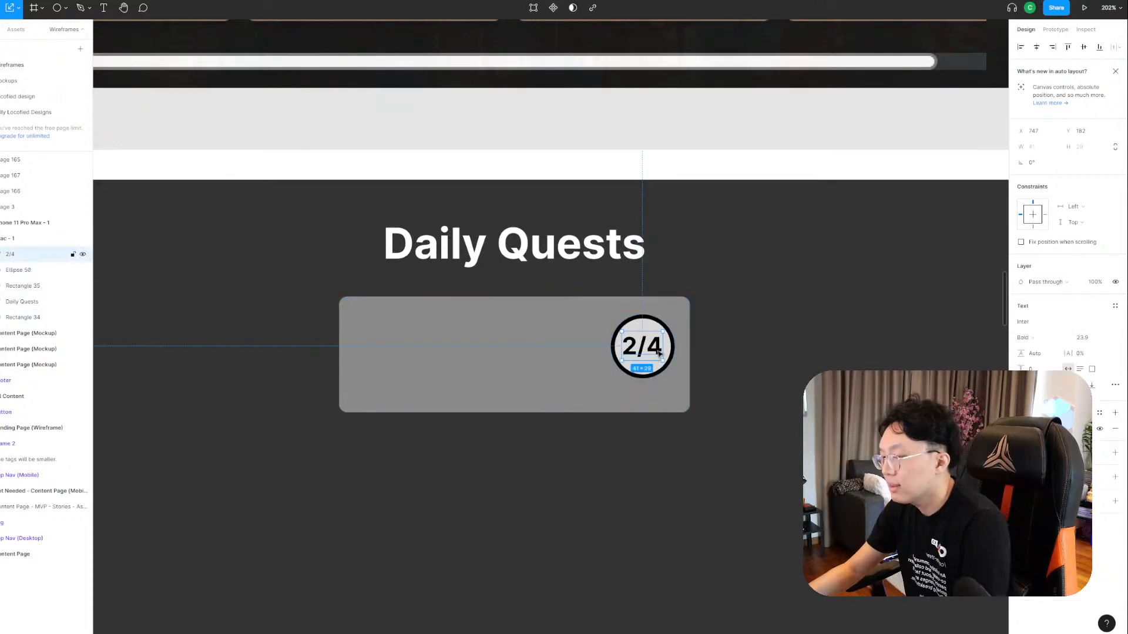
{"action": "double_click", "coordinate": [658, 351]}
{"action": "type", "text": "50%"}
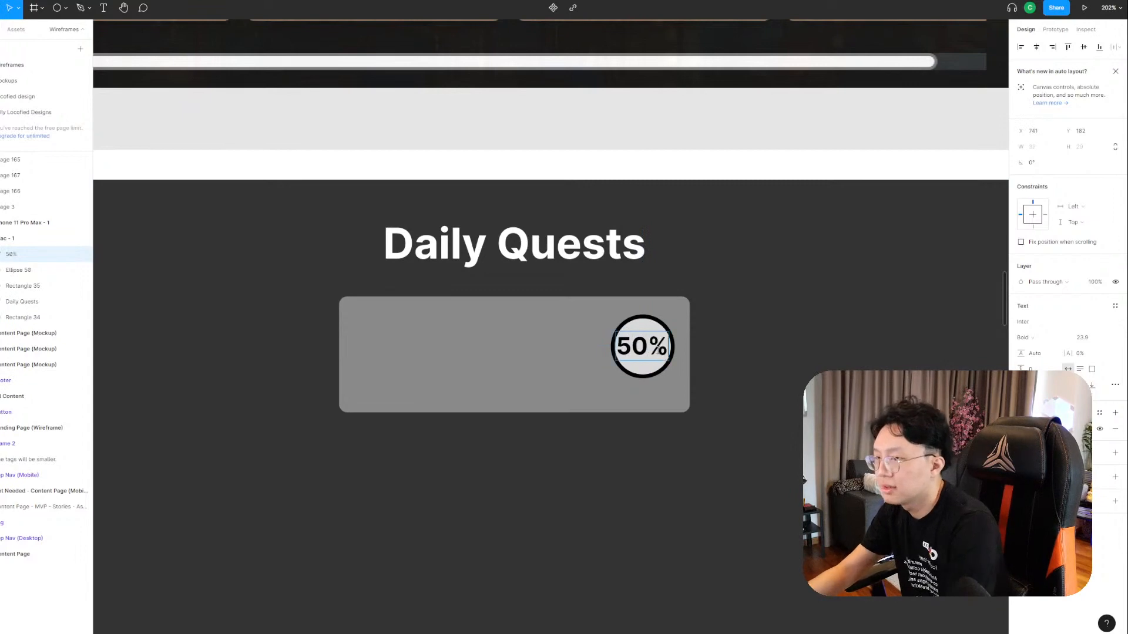
{"action": "key", "text": "Escape"}
{"action": "left_click_drag", "start_coordinate": [667, 351], "coordinate": [660, 353]}
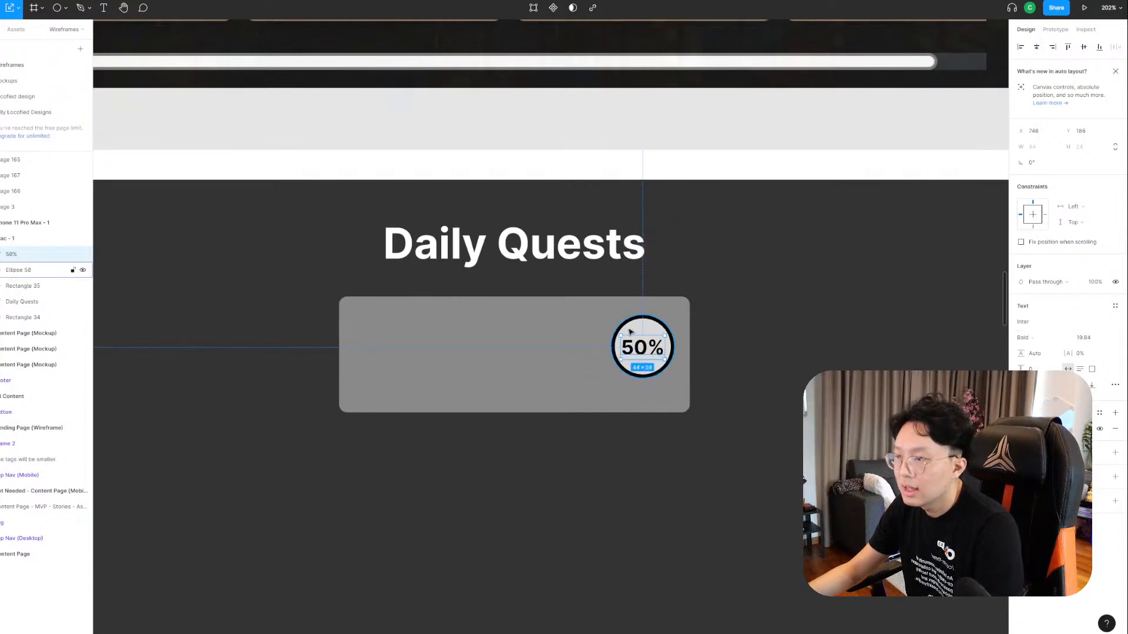
Group the 50% label with the circle and select the label inside the group.
{"action": "left_click", "coordinate": [669, 344], "text": "shift"}
{"action": "key", "text": "ctrl+g"}
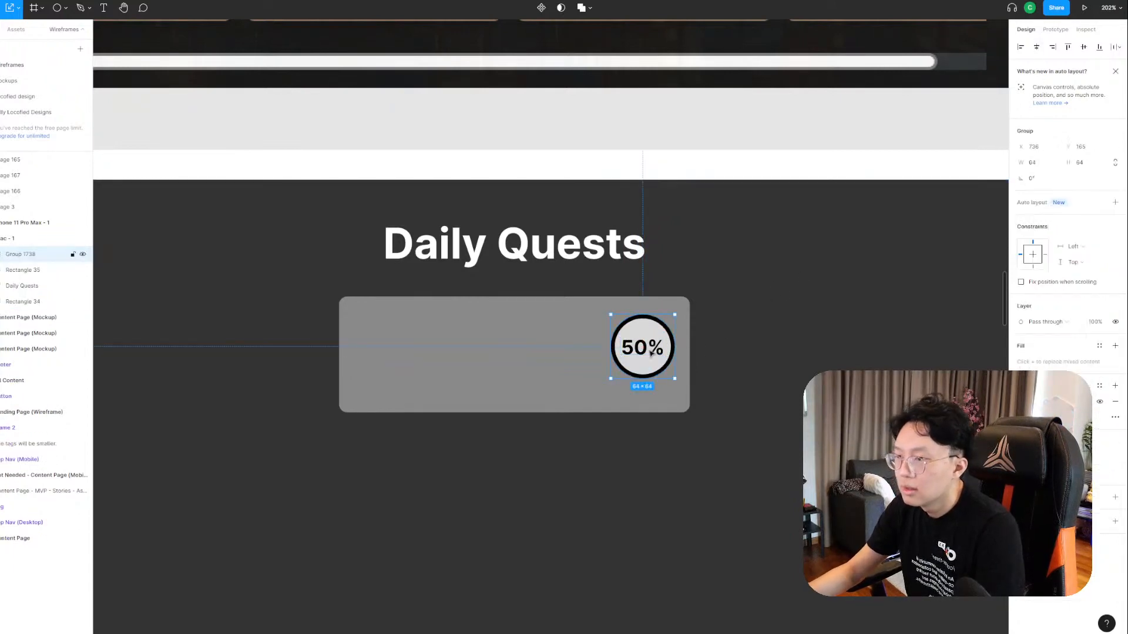
{"action": "double_click", "coordinate": [651, 350]}
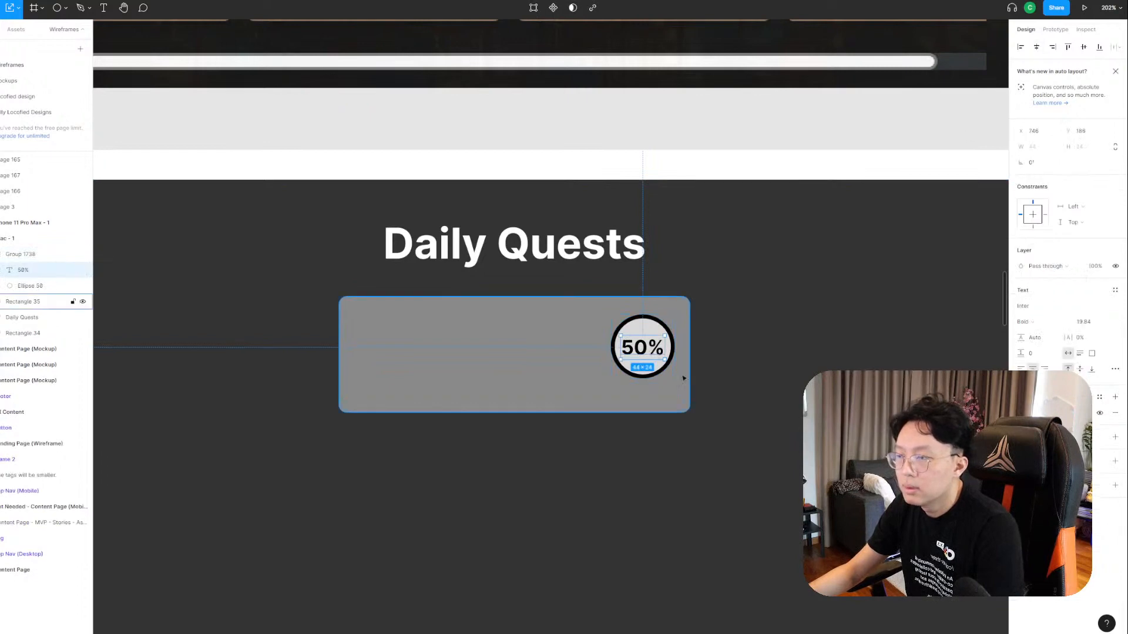
Nudge the 50% circle group slightly upward in the grey card and scale it down to about 59 × 59.
{"action": "left_click", "coordinate": [723, 343]}
{"action": "scroll", "coordinate": [654, 379], "scroll_direction": "up", "scroll_amount": 3}
{"action": "scroll", "coordinate": [653, 380], "scroll_direction": "up", "scroll_amount": 8}
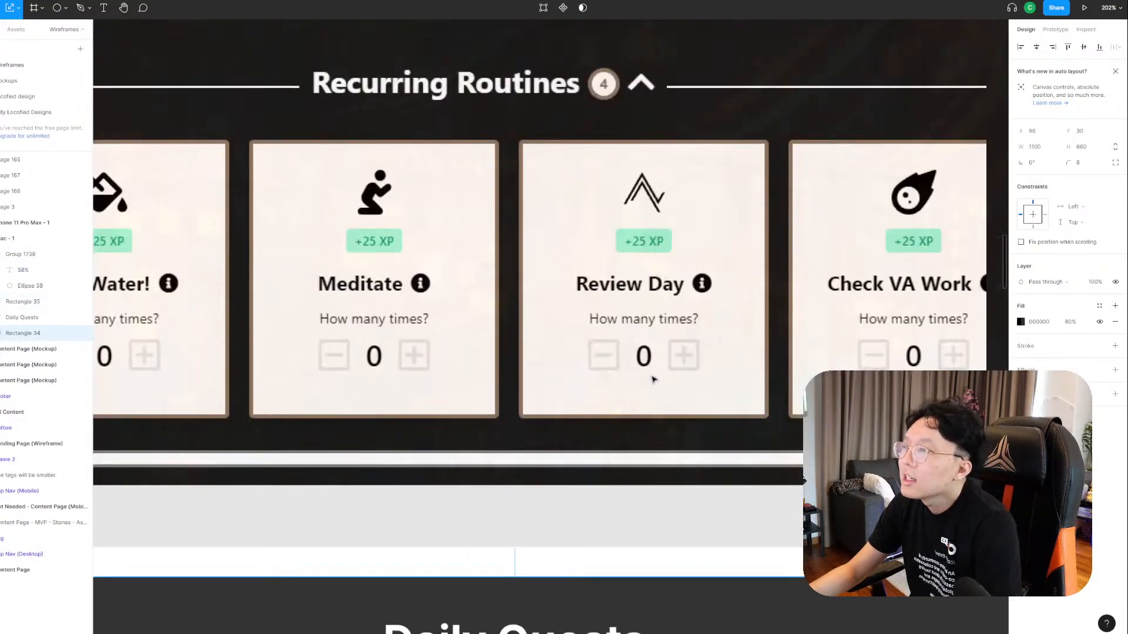
{"action": "scroll", "coordinate": [654, 381], "scroll_direction": "down", "scroll_amount": 10}
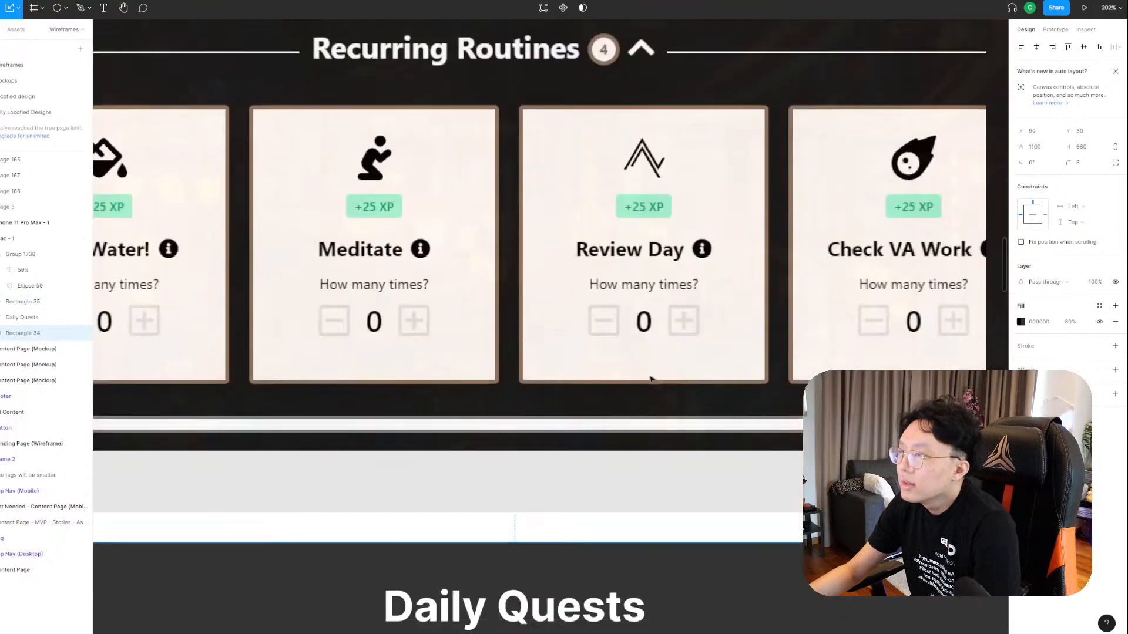
{"action": "left_click", "coordinate": [646, 409]}
{"action": "key", "text": "Up"}
{"action": "key", "text": "Up"}
{"action": "key", "text": "Up"}
{"action": "key", "text": "Up"}
{"action": "key", "text": "Up"}
{"action": "key", "text": "Up"}
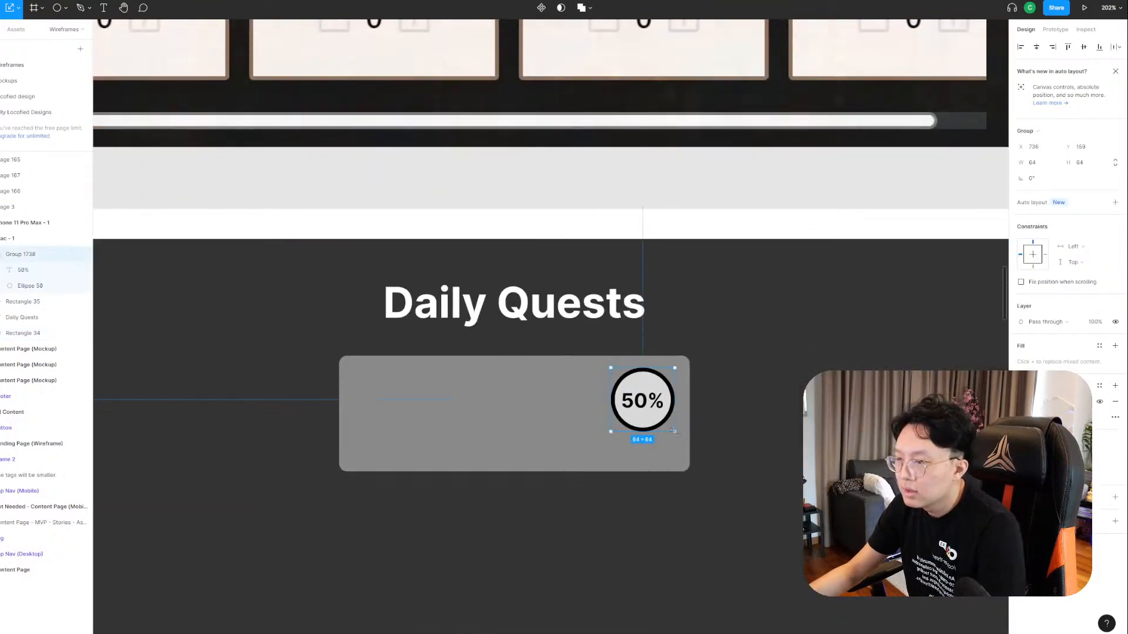
{"action": "left_click_drag", "start_coordinate": [675, 432], "coordinate": [665, 409]}
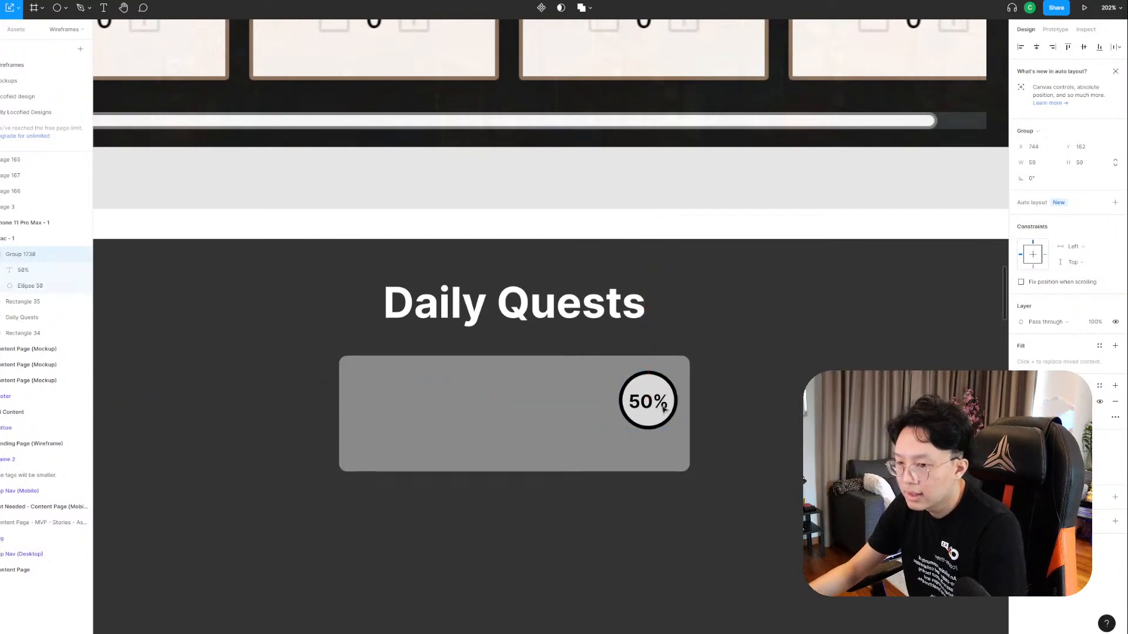
Add a text label reading "You've" to the grey card and place it near the card's upper-left corner.
{"action": "left_click", "coordinate": [705, 340]}
{"action": "scroll", "coordinate": [575, 390], "scroll_direction": "down", "scroll_amount": 3}
{"action": "scroll", "coordinate": [575, 390], "scroll_direction": "up", "scroll_amount": 3}
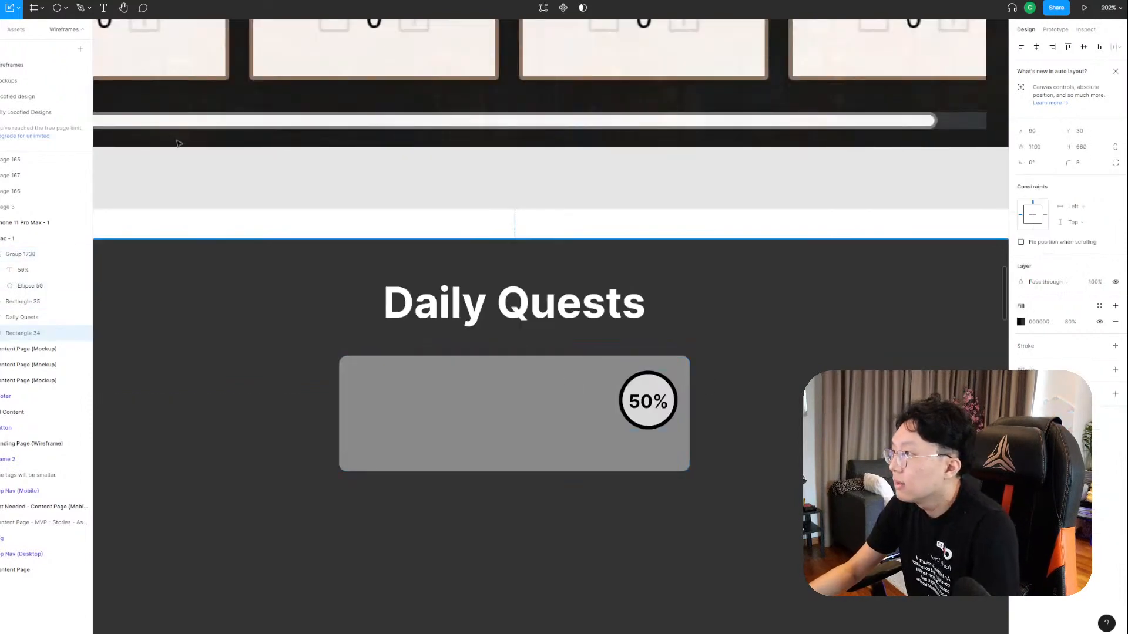
{"action": "key", "text": "t"}
{"action": "left_click", "coordinate": [366, 384]}
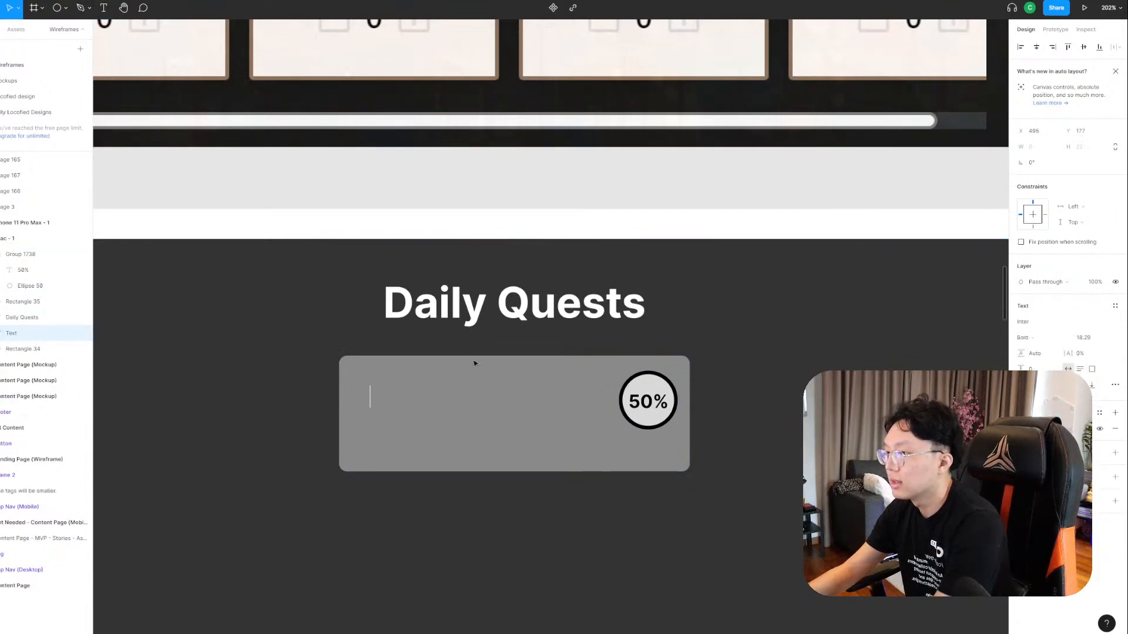
{"action": "type", "text": "Yo"}
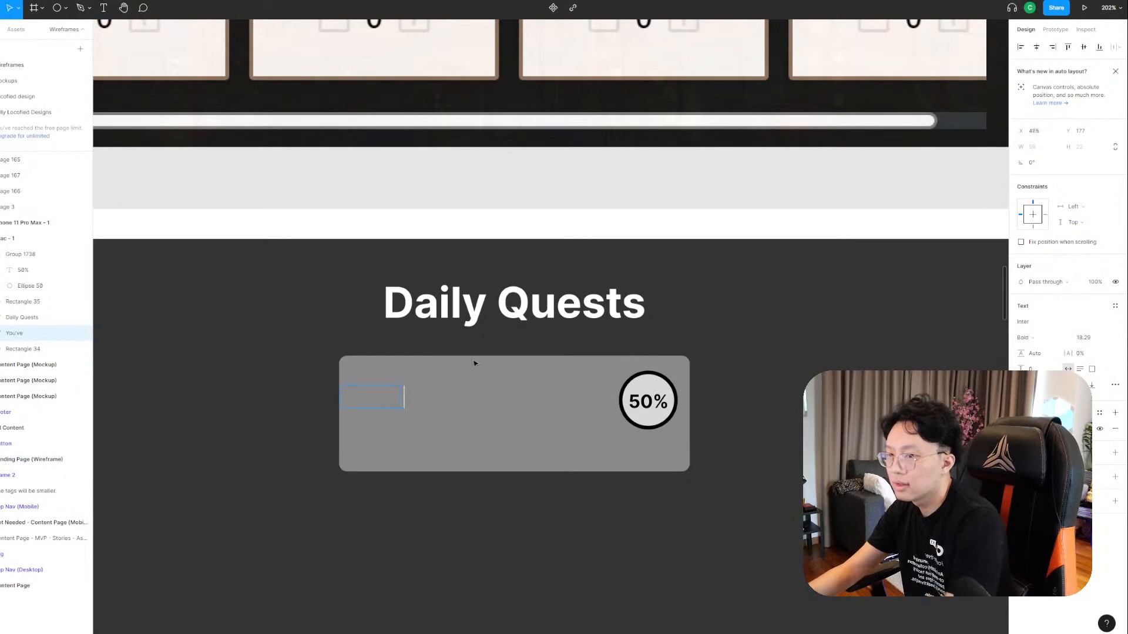
{"action": "type", "text": "u've"}
{"action": "key", "text": "ctrl+a"}
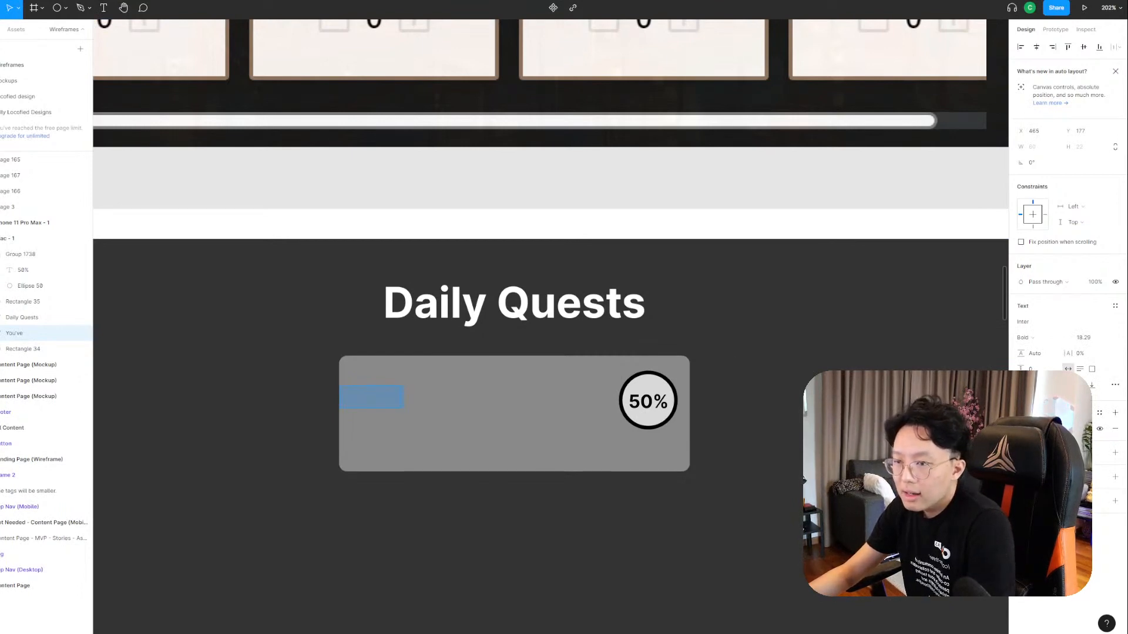
{"action": "key", "text": "Escape"}
{"action": "left_click_drag", "start_coordinate": [355, 400], "coordinate": [389, 390]}
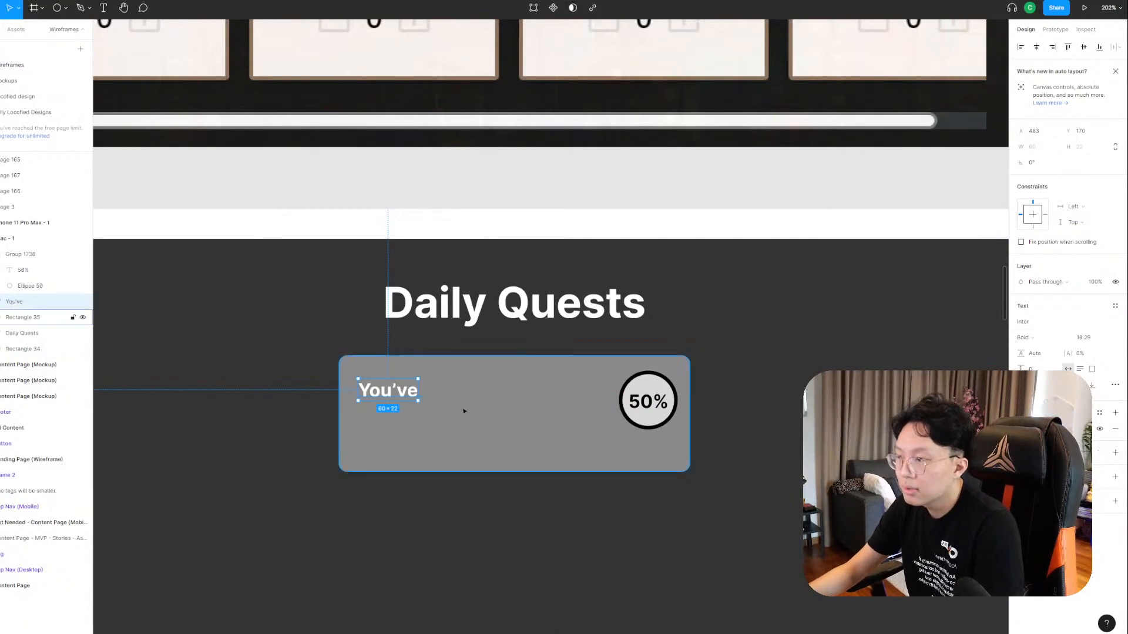
{"action": "left_click_drag", "start_coordinate": [396, 399], "coordinate": [397, 398]}
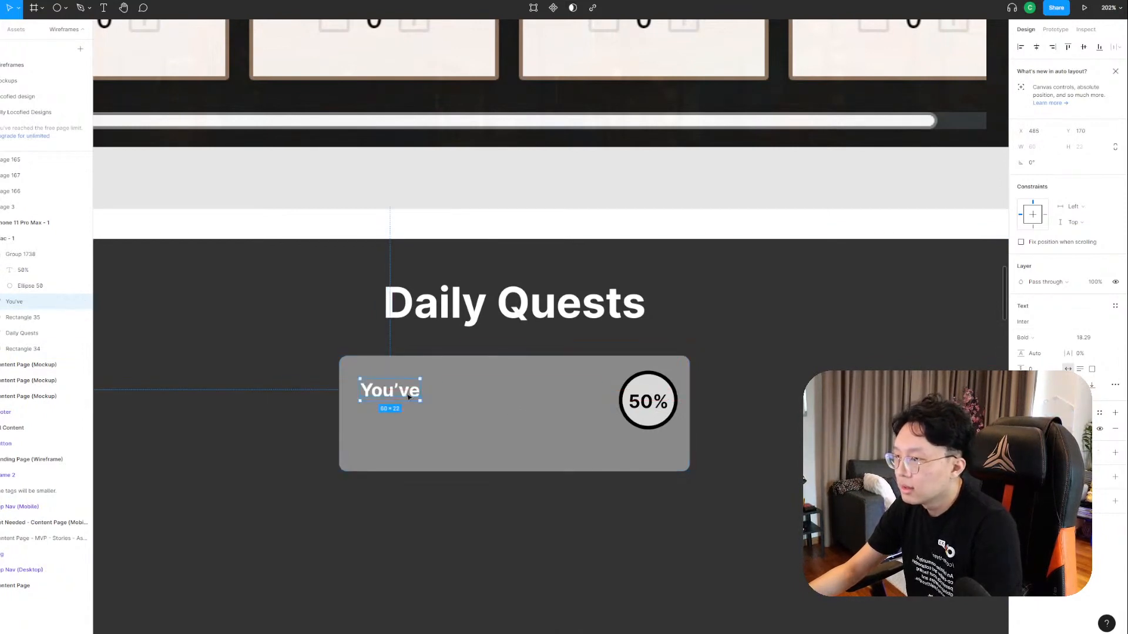
Reword the card's text label as "You're so close to finishing your target today!".
{"action": "double_click", "coordinate": [398, 394]}
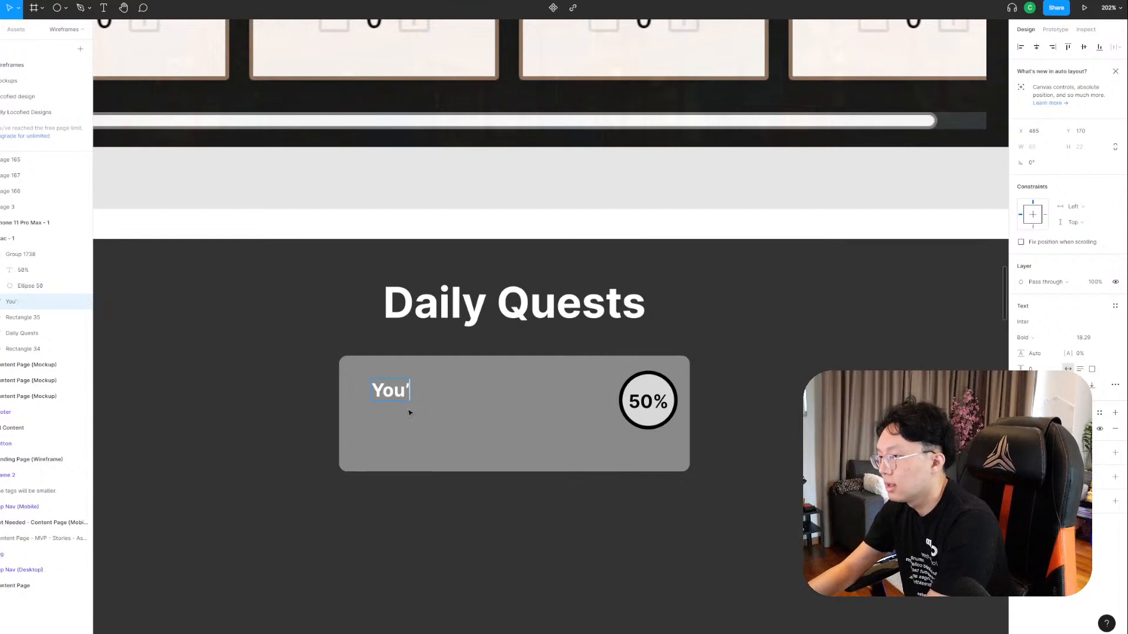
{"action": "type", "text": "re so g"}
{"action": "key", "text": "BackSpace"}
{"action": "type", "text": "c"}
{"action": "key", "text": "BackSpace"}
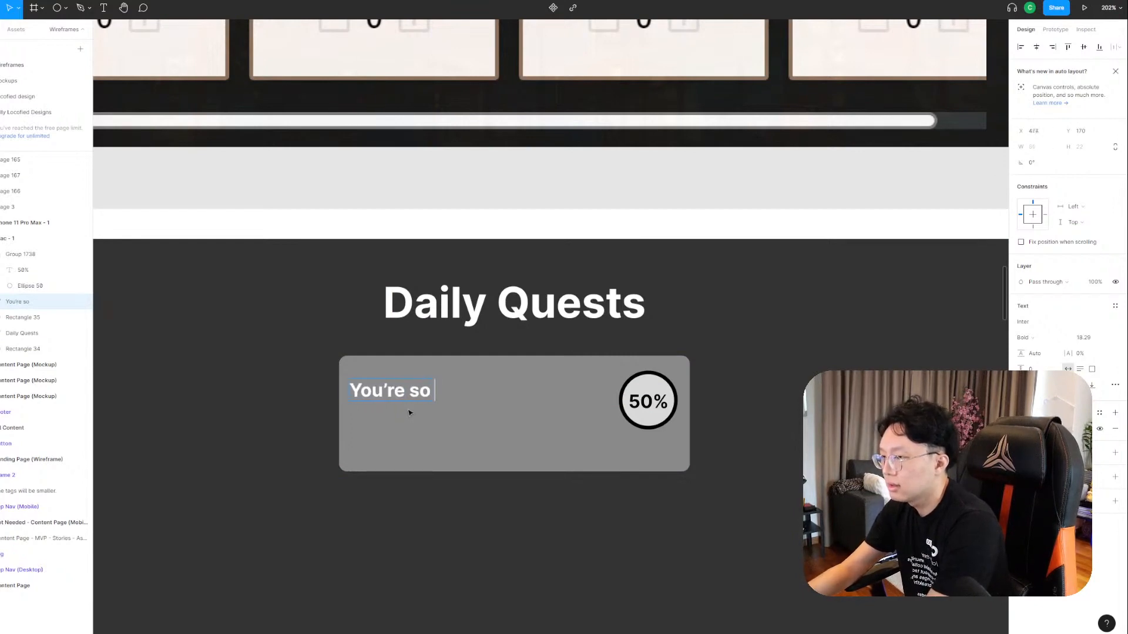
{"action": "type", "text": "close to finishing your "}
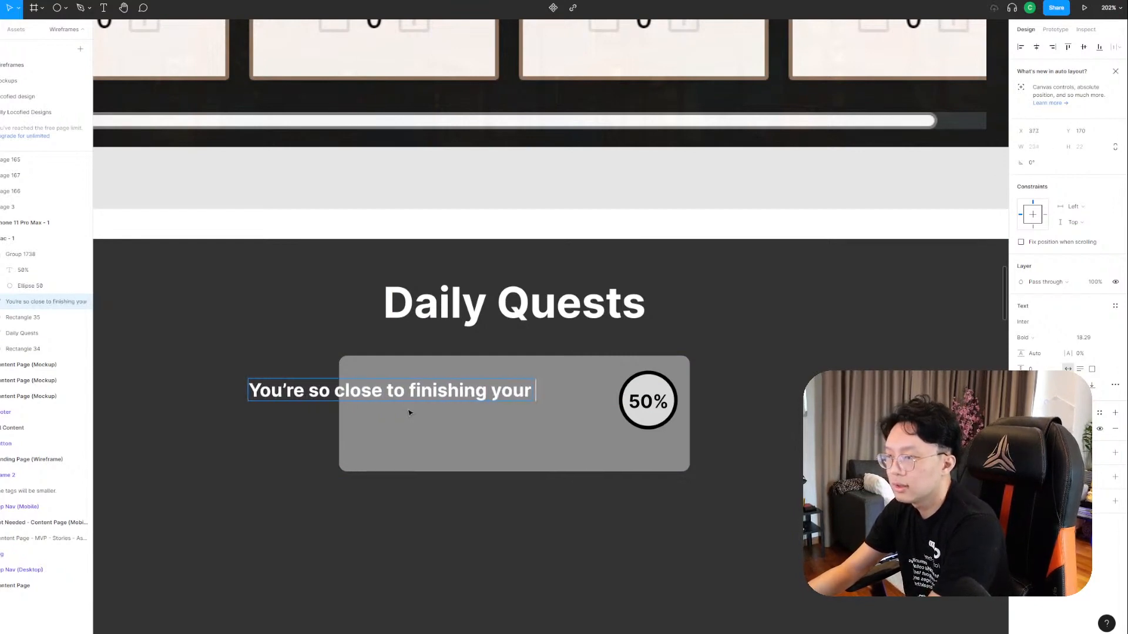
{"action": "type", "text": "goal"}
{"action": "key", "text": "BackSpace"}
{"action": "key", "text": "BackSpace"}
{"action": "key", "text": "BackSpace"}
{"action": "key", "text": "BackSpace"}
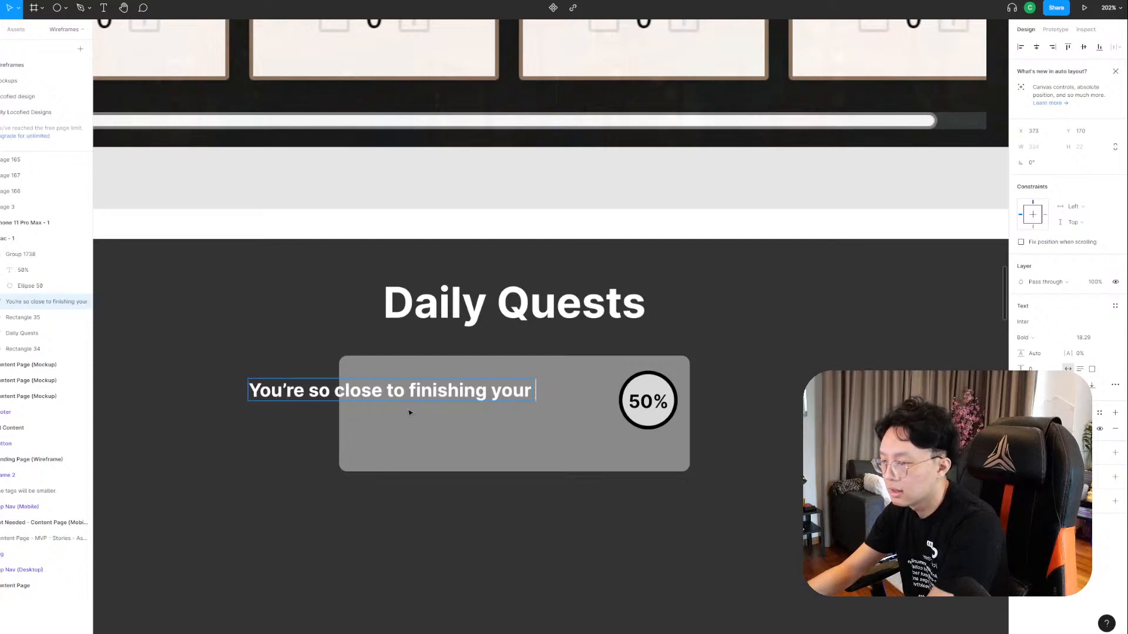
{"action": "type", "text": "target today!"}
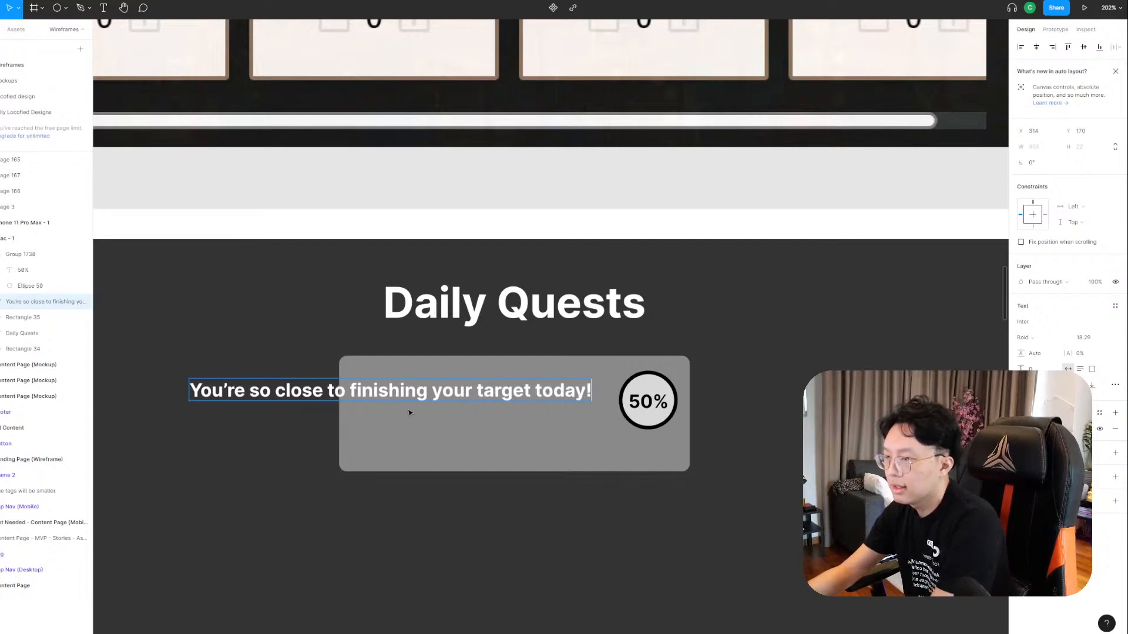
Left-align the message inside the card, narrow its text box to about 197 wide so it wraps, and shift the 50% circle slightly left.
{"action": "key", "text": "Return"}
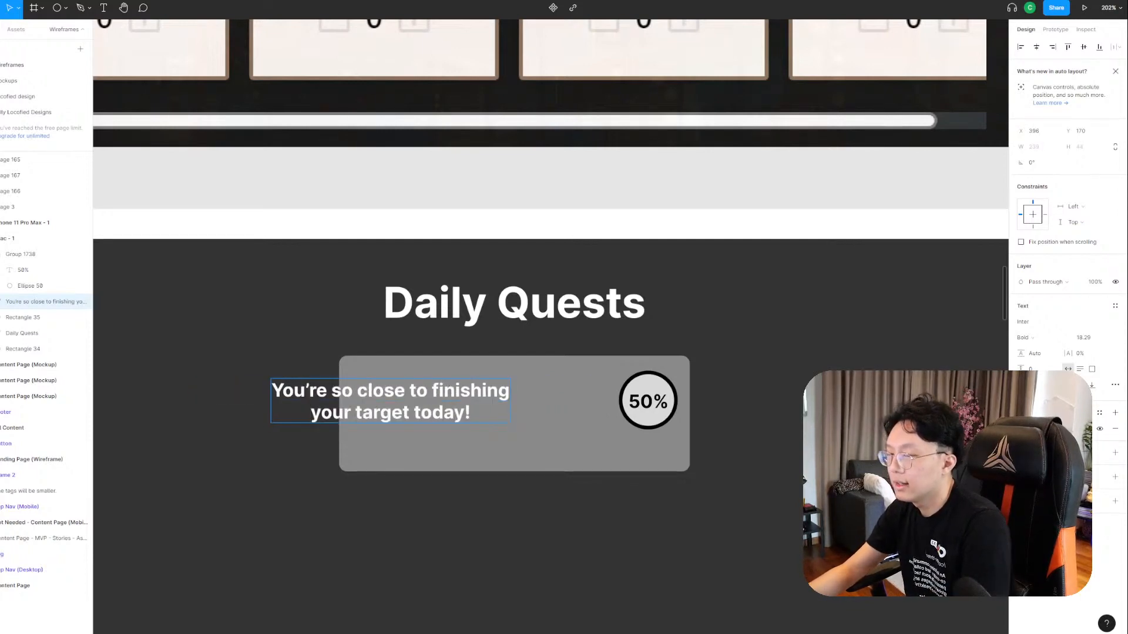
{"action": "left_click", "coordinate": [1021, 385]}
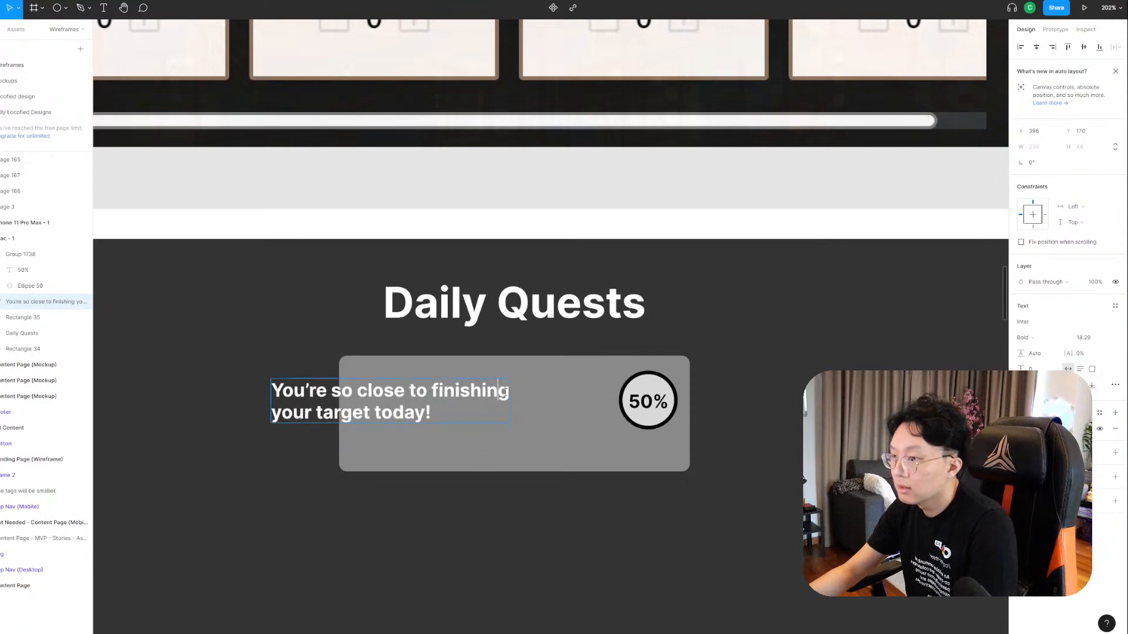
{"action": "key", "text": "Delete"}
{"action": "key", "text": "Escape"}
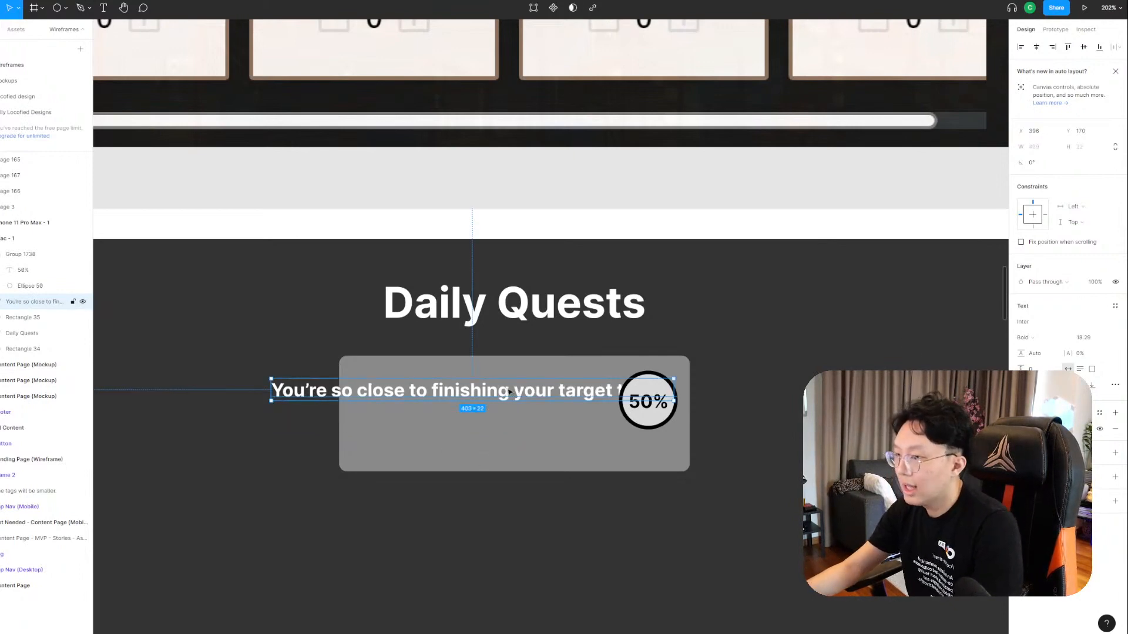
{"action": "left_click_drag", "start_coordinate": [512, 394], "coordinate": [592, 394]}
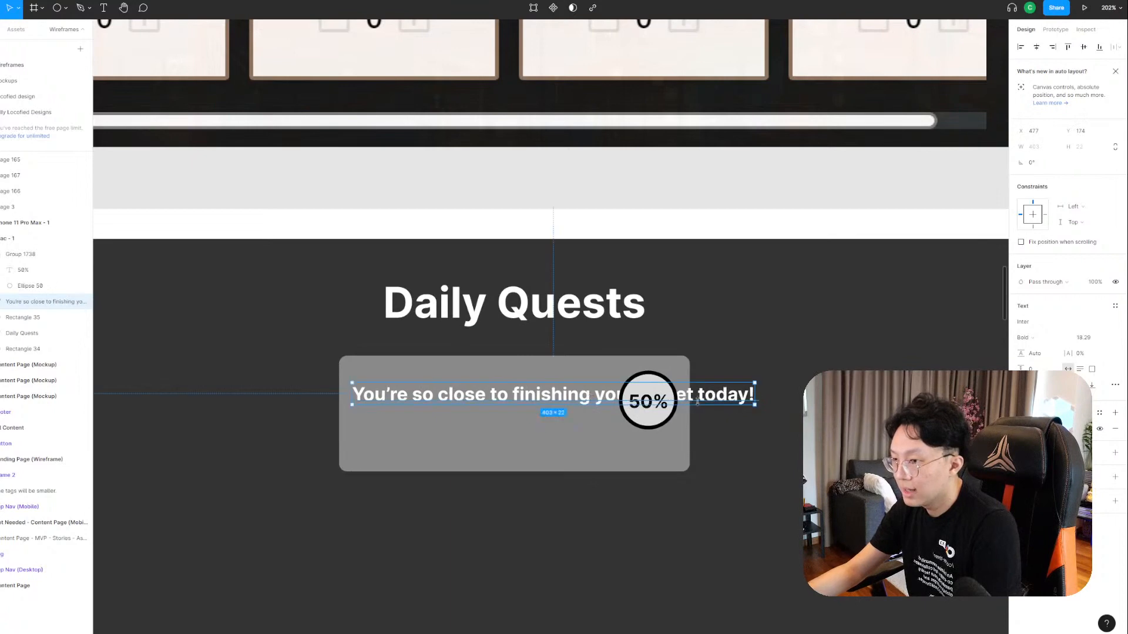
{"action": "left_click_drag", "start_coordinate": [758, 394], "coordinate": [504, 410]}
{"action": "left_click_drag", "start_coordinate": [640, 417], "coordinate": [637, 418]}
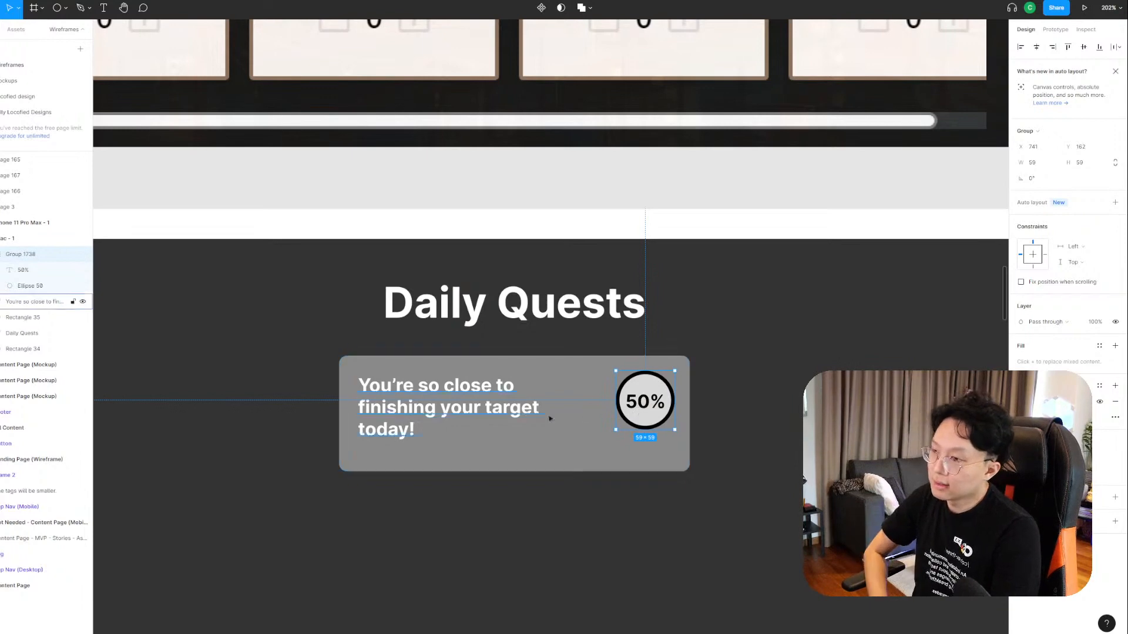
Change the card message's text colour from white to black.
{"action": "left_click", "coordinate": [511, 405]}
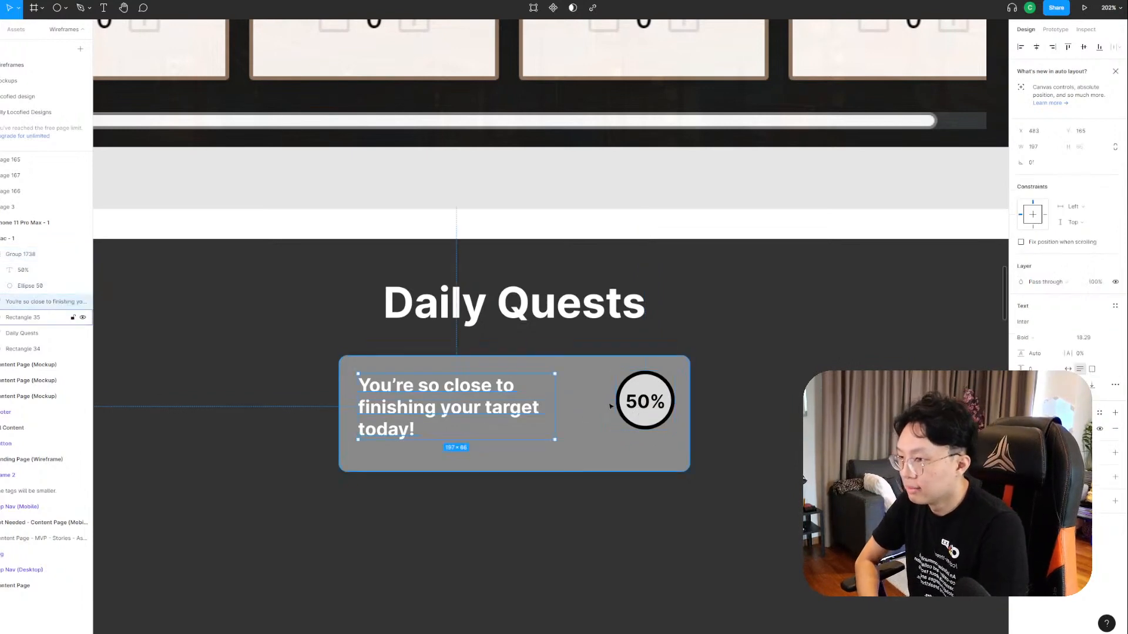
{"action": "left_click", "coordinate": [1022, 429]}
{"action": "left_click_drag", "start_coordinate": [934, 506], "coordinate": [894, 523]}
{"action": "left_click", "coordinate": [646, 405]}
{"action": "left_click", "coordinate": [682, 433]}
Scale the card message down so it fits on two lines and shorten the grey card to a height of 91.
{"action": "scroll", "coordinate": [693, 435], "scroll_direction": "up", "scroll_amount": 10}
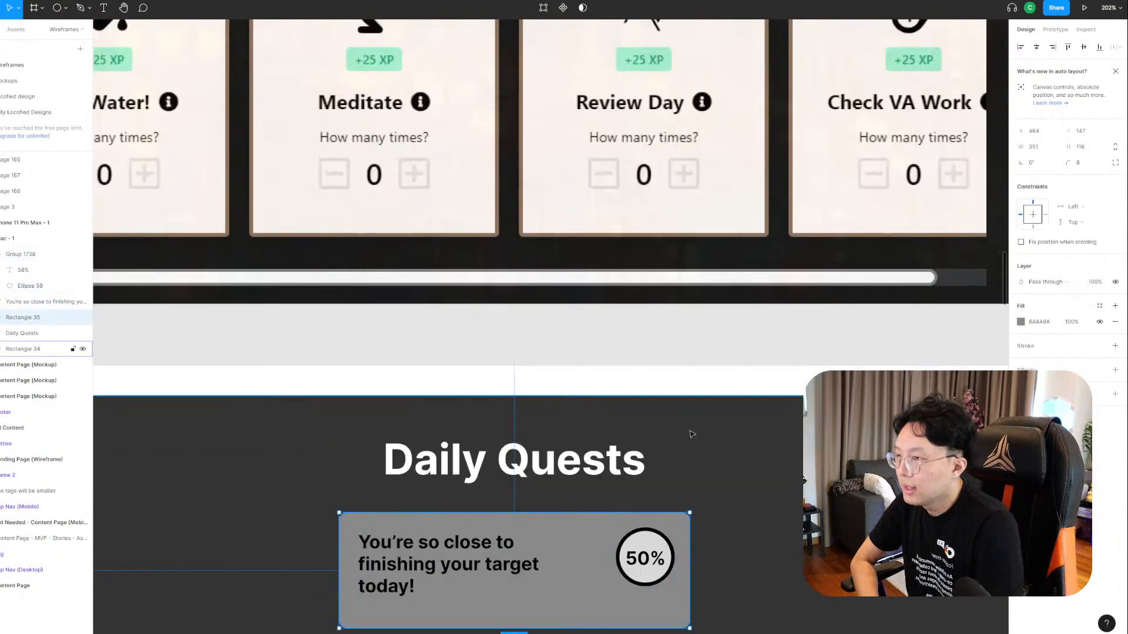
{"action": "scroll", "coordinate": [693, 434], "scroll_direction": "up", "scroll_amount": 3}
{"action": "scroll", "coordinate": [692, 433], "scroll_direction": "down", "scroll_amount": 15}
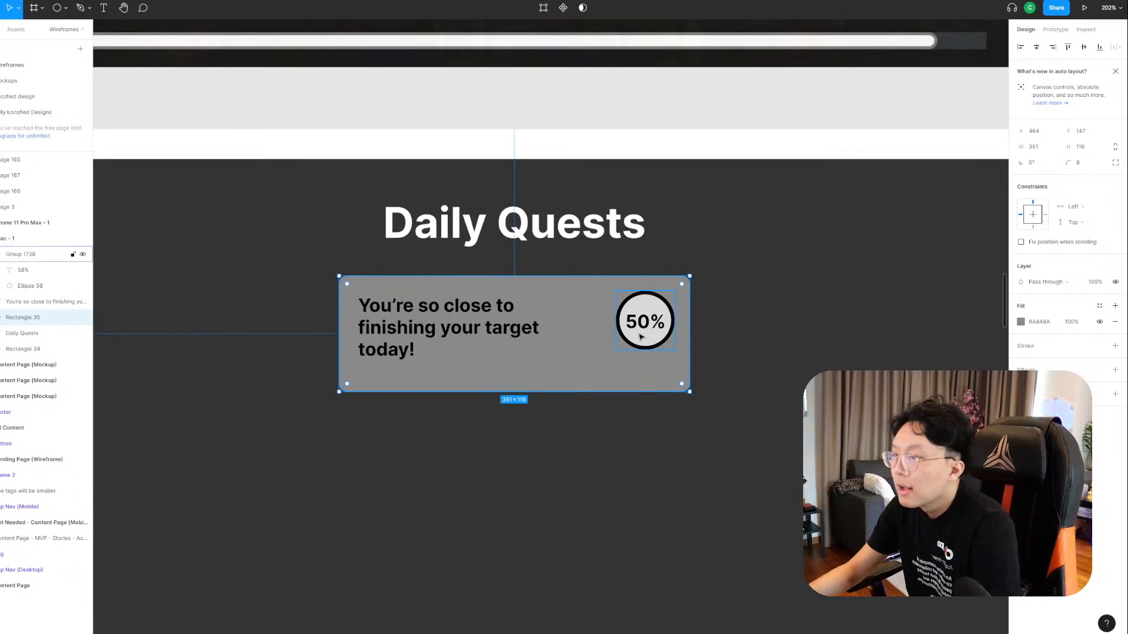
{"action": "scroll", "coordinate": [619, 335], "scroll_direction": "down", "scroll_amount": 5}
{"action": "scroll", "coordinate": [615, 331], "scroll_direction": "up", "scroll_amount": 5}
{"action": "scroll", "coordinate": [615, 331], "scroll_direction": "down", "scroll_amount": 4}
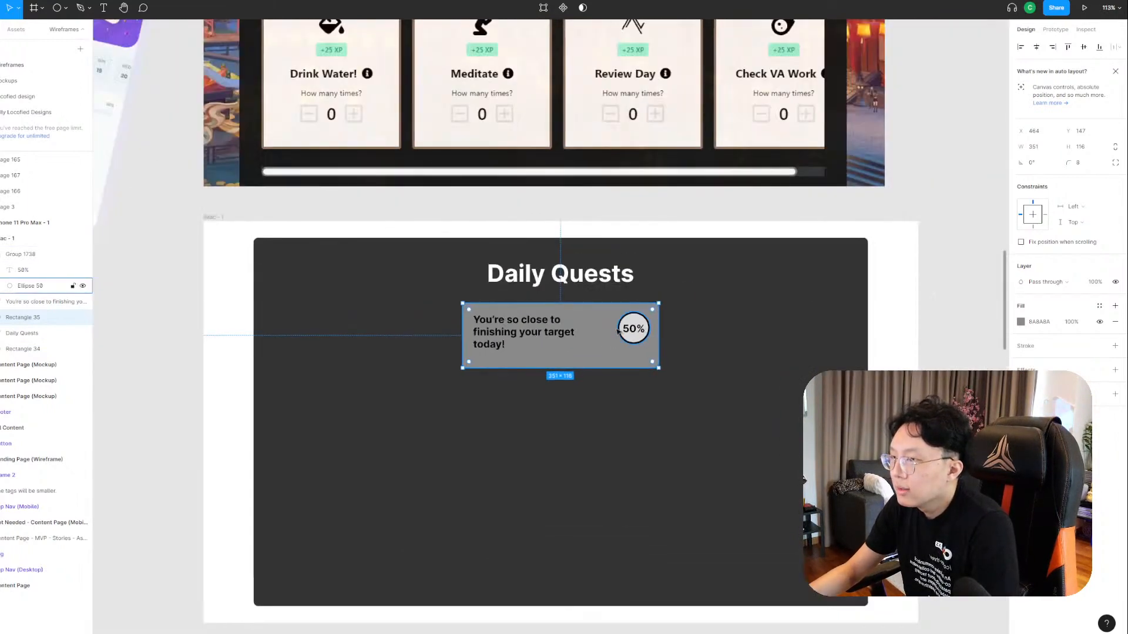
{"action": "left_click", "coordinate": [556, 337]}
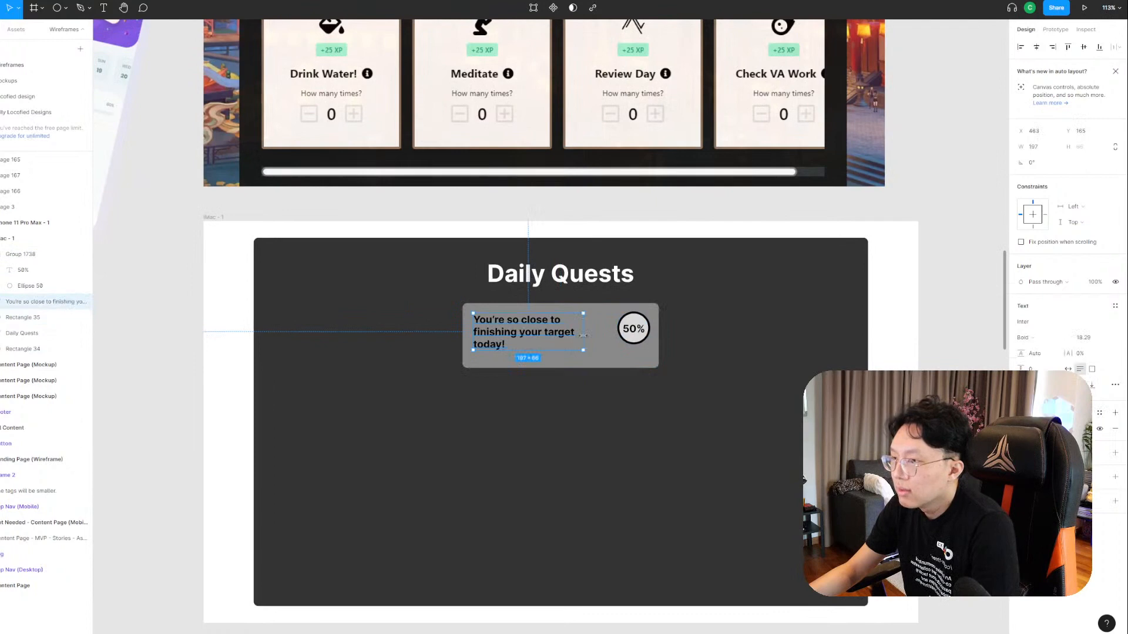
{"action": "left_click", "coordinate": [559, 276]}
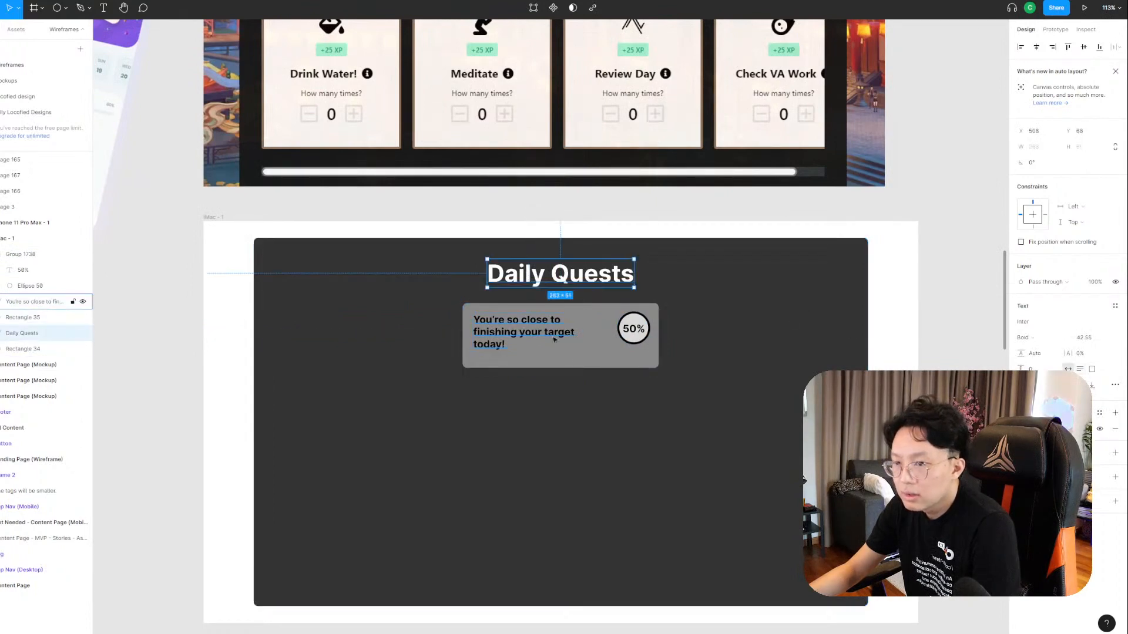
{"action": "left_click", "coordinate": [554, 337]}
{"action": "key", "text": "k"}
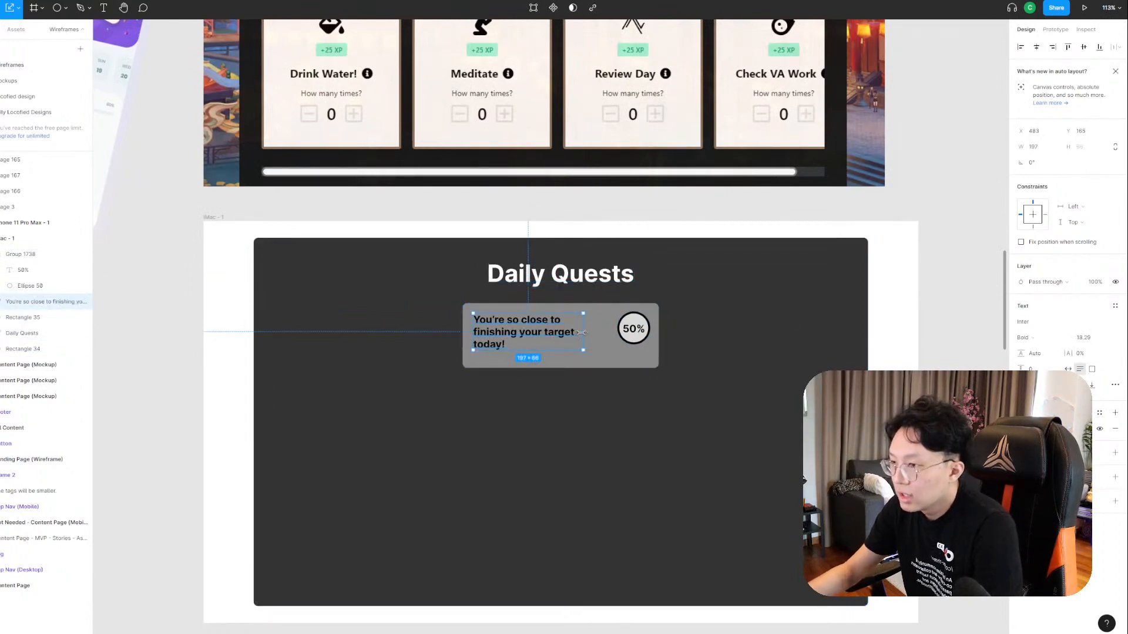
{"action": "mouse_move", "coordinate": [582, 333]}
{"action": "left_mouse_down"}
{"action": "mouse_move", "coordinate": [566, 332]}
{"action": "mouse_move", "coordinate": [588, 330]}
{"action": "mouse_move", "coordinate": [584, 354]}
{"action": "left_mouse_up"}
{"action": "left_click", "coordinate": [598, 356]}
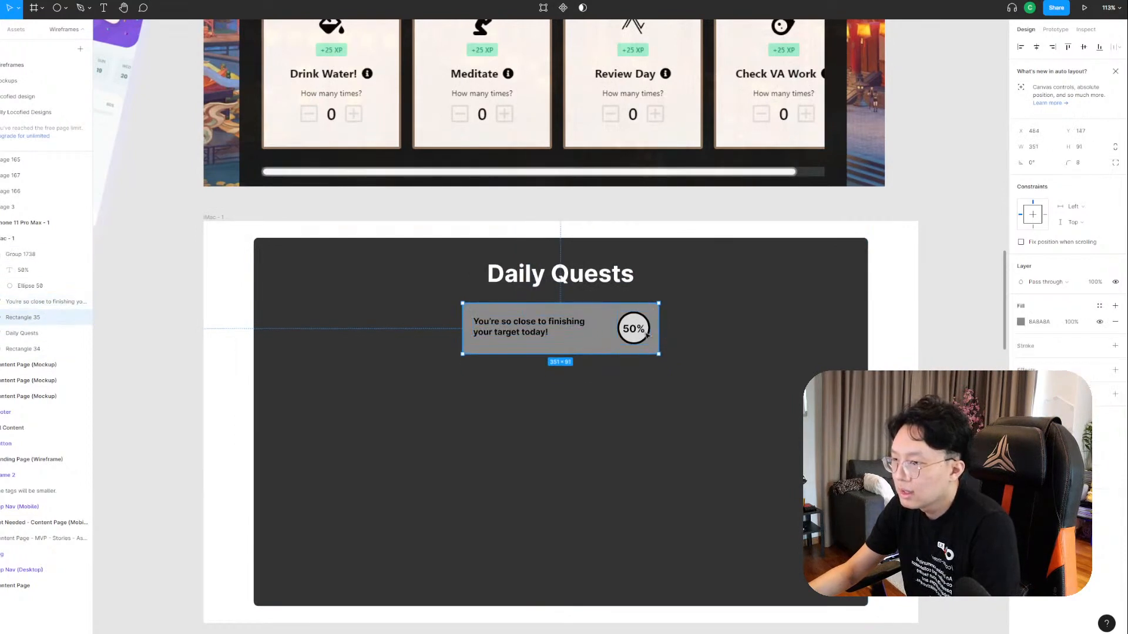
Scale the 50% circle group down to about 47 × 47 beside the two-line message.
{"action": "left_click", "coordinate": [647, 334]}
{"action": "left_click_drag", "start_coordinate": [650, 345], "coordinate": [646, 334]}
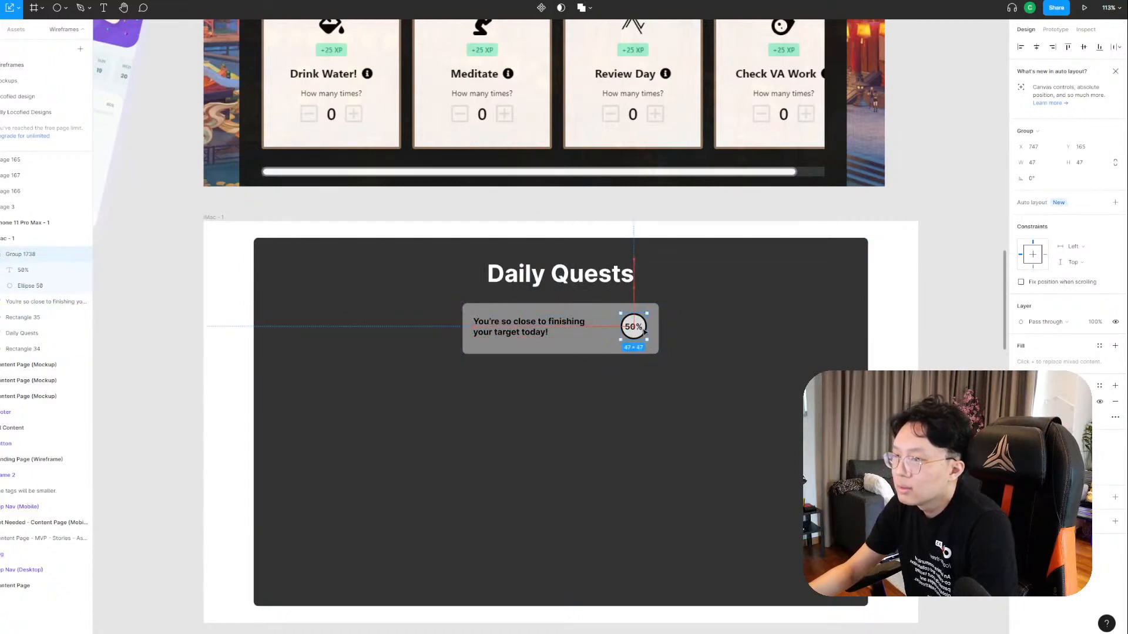
{"action": "left_click", "coordinate": [669, 349]}
Extend the grey card's lower edge to a height of about 107, keeping its width at 351.
{"action": "scroll", "coordinate": [730, 364], "scroll_direction": "up", "scroll_amount": 6}
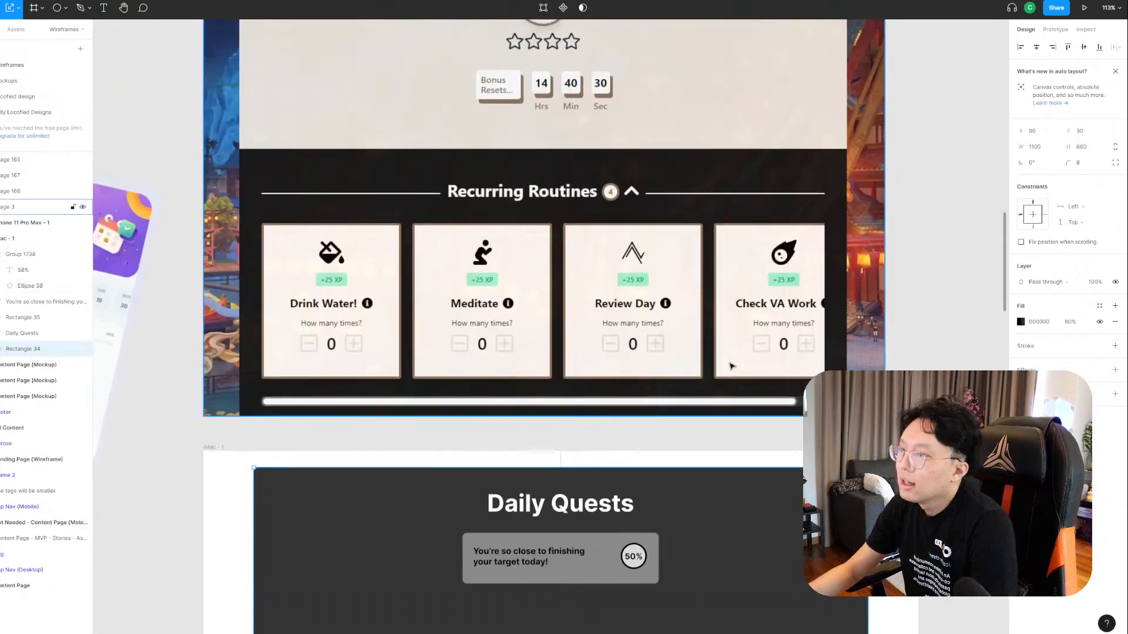
{"action": "scroll", "coordinate": [690, 239], "scroll_direction": "down", "scroll_amount": 6}
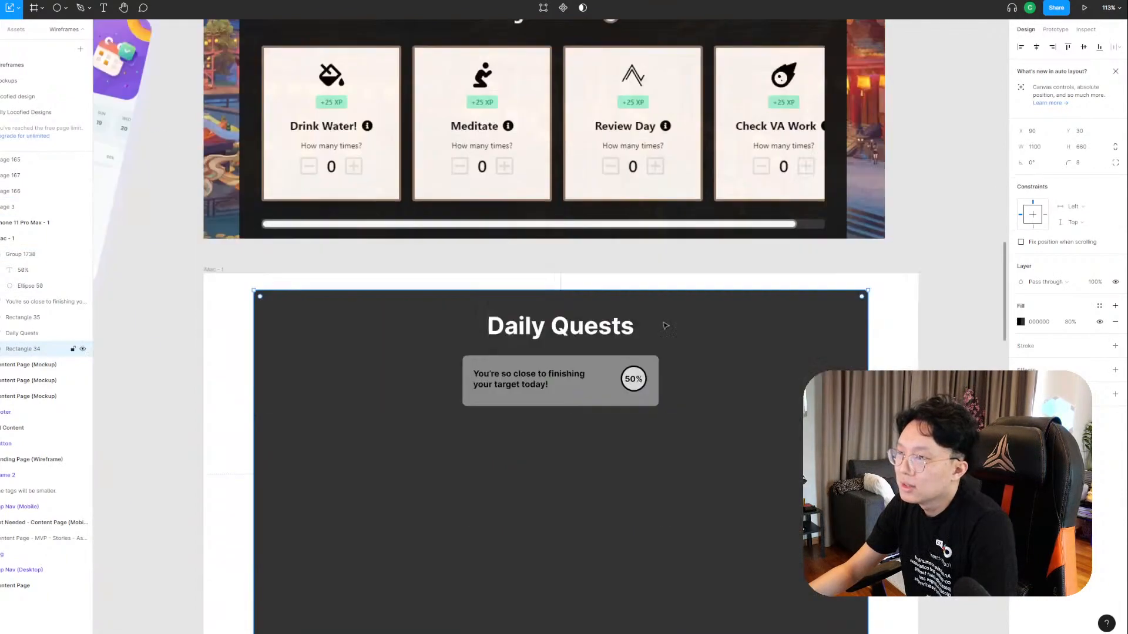
{"action": "scroll", "coordinate": [621, 336], "scroll_direction": "up", "scroll_amount": 6}
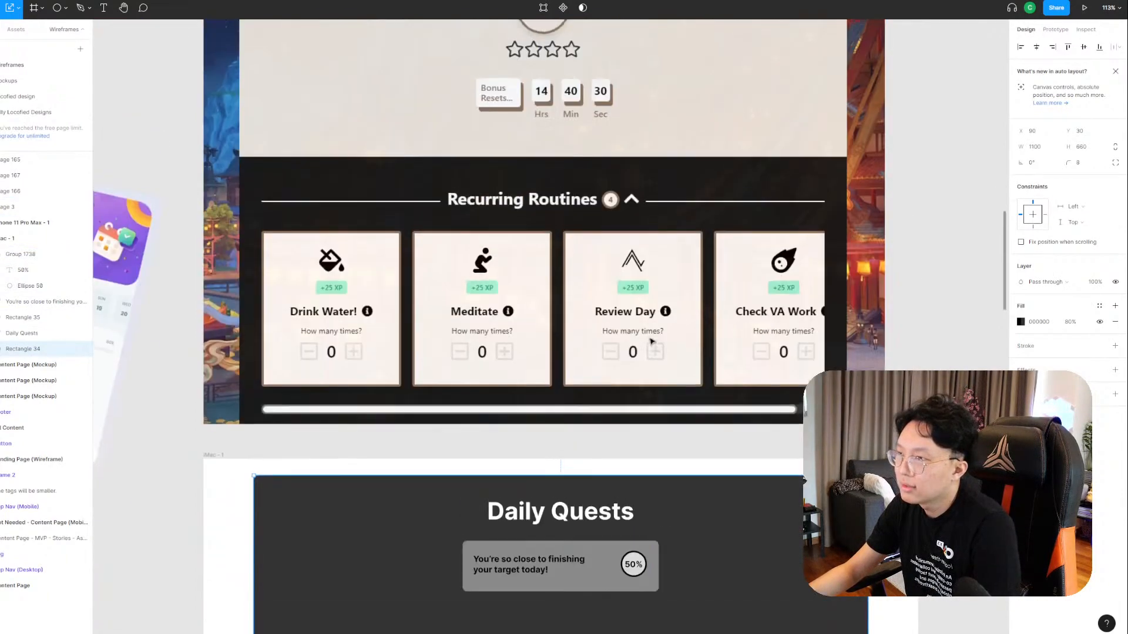
{"action": "scroll", "coordinate": [588, 265], "scroll_direction": "down", "scroll_amount": 5}
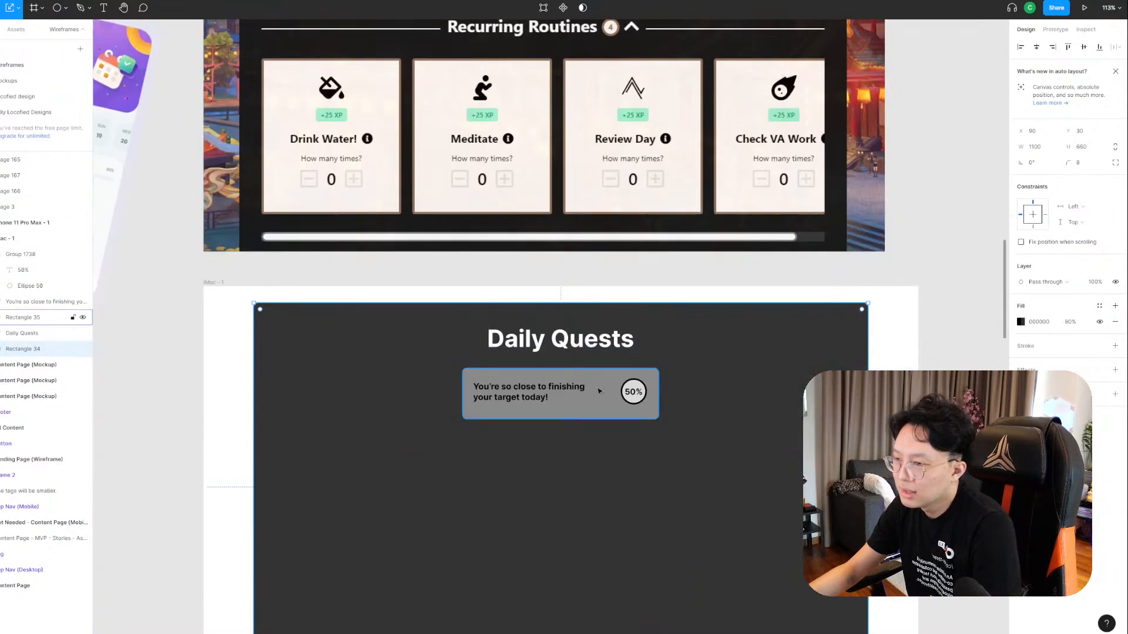
{"action": "left_click", "coordinate": [530, 418]}
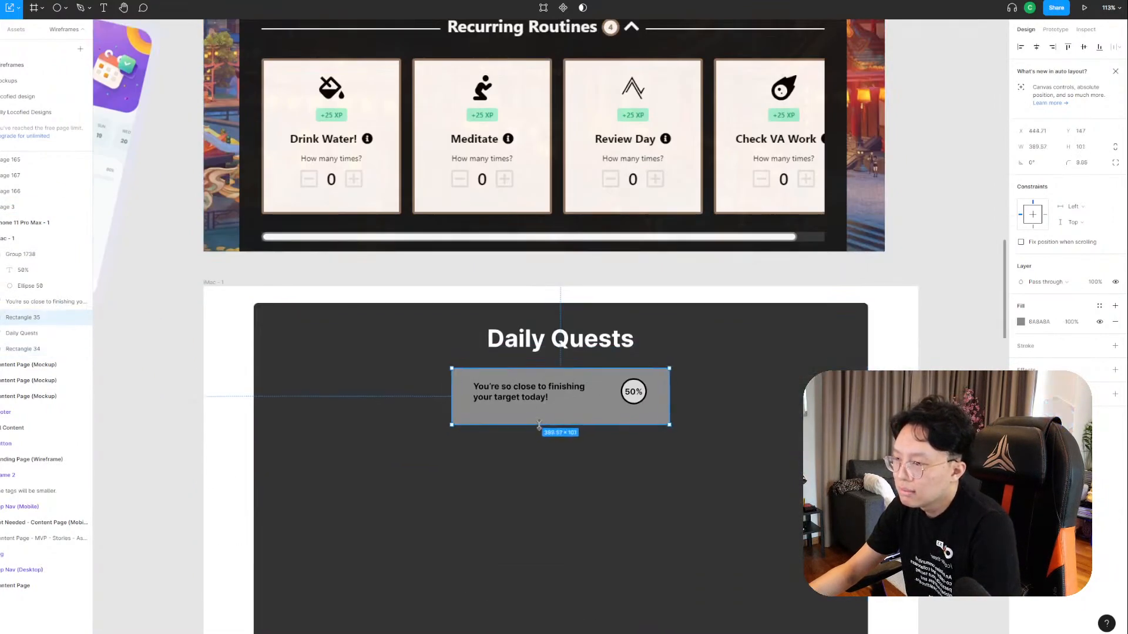
{"action": "left_click_drag", "start_coordinate": [558, 421], "coordinate": [560, 428]}
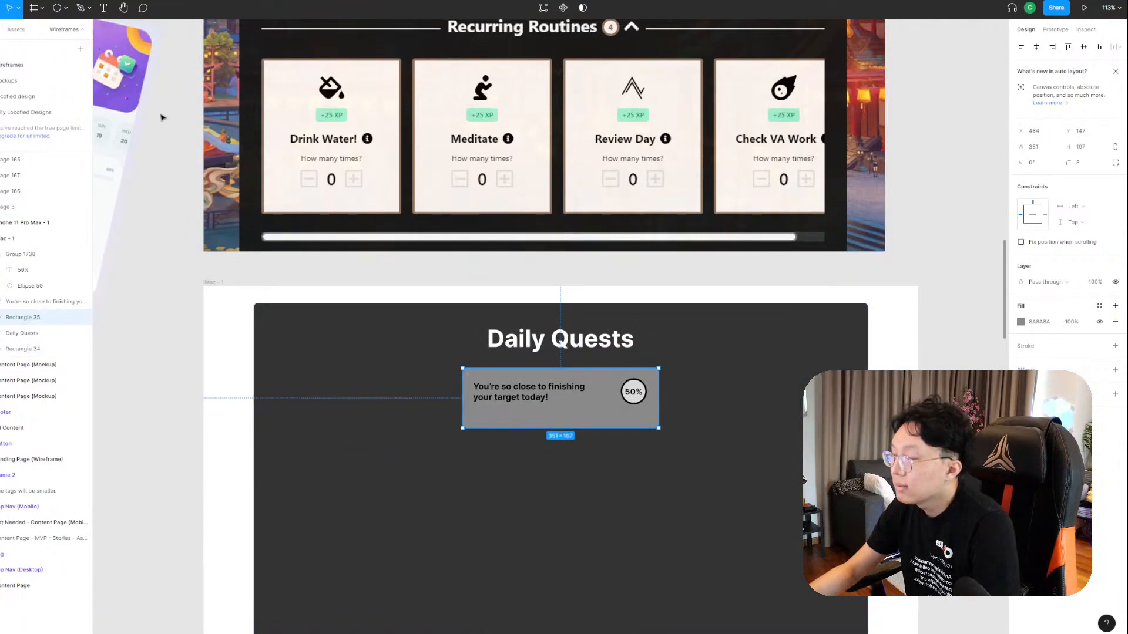
Draw a small star about 15 × 15 on the grey card below the 50% circle.
{"action": "left_click", "coordinate": [69, 11]}
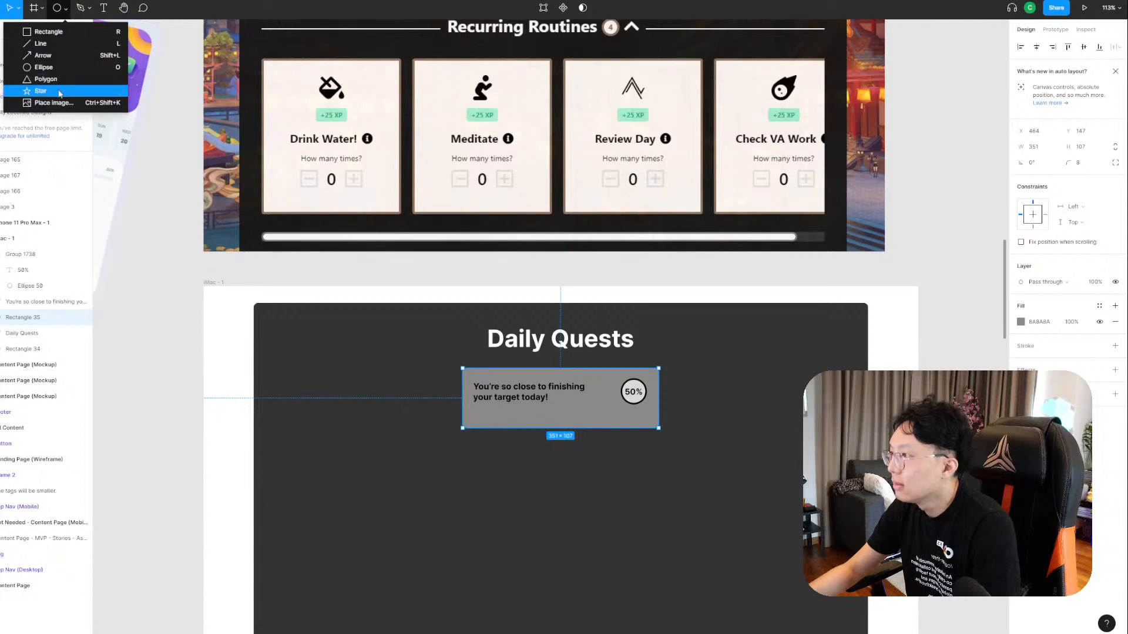
{"action": "left_click", "coordinate": [40, 90]}
{"action": "scroll", "coordinate": [625, 422], "scroll_direction": "up", "scroll_amount": 5}
{"action": "left_click_drag", "start_coordinate": [628, 415], "coordinate": [636, 419]}
{"action": "scroll", "coordinate": [636, 419], "scroll_direction": "up", "scroll_amount": 4}
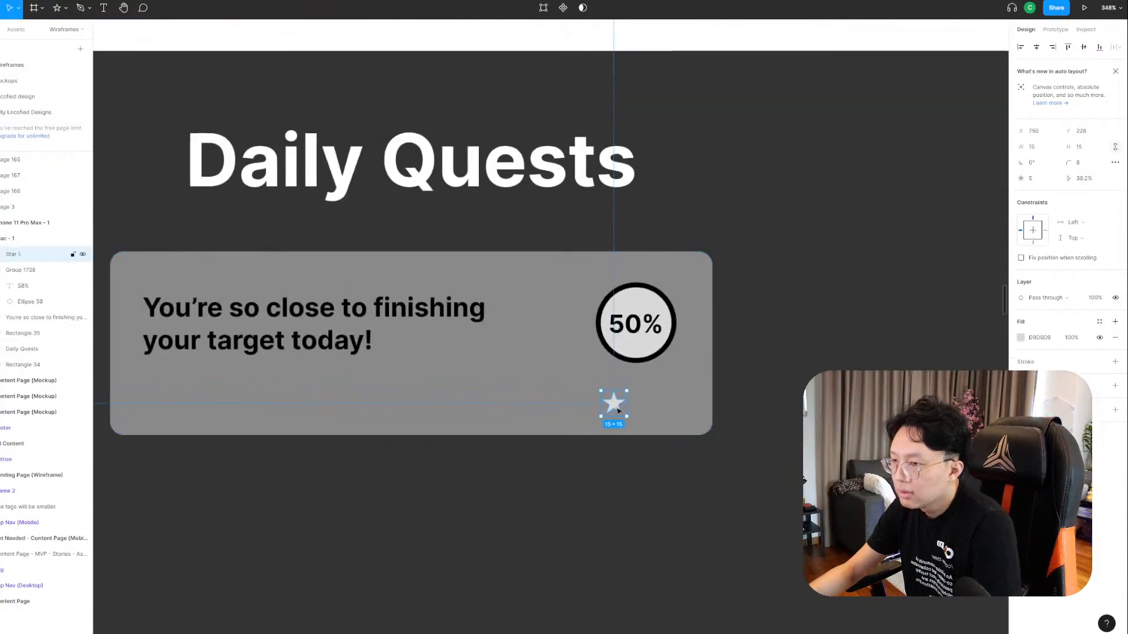
Change the star's fill colour to white, FFFFFF.
{"action": "left_click", "coordinate": [1021, 337]}
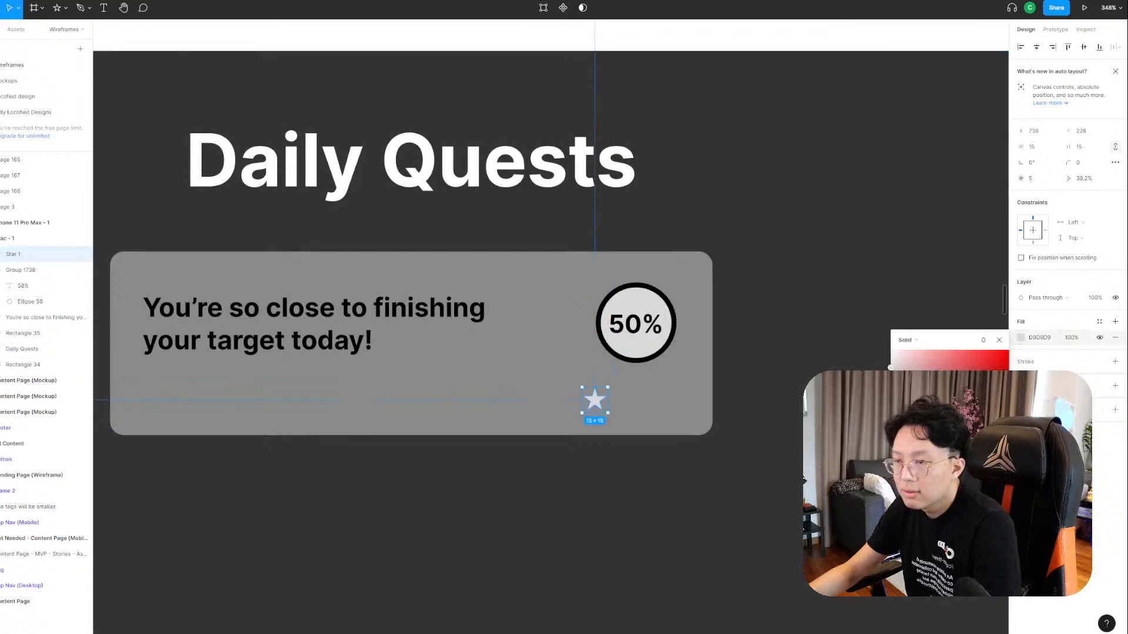
{"action": "left_click_drag", "start_coordinate": [909, 360], "coordinate": [857, 319]}
{"action": "left_click", "coordinate": [710, 392]}
Try duplicating the white star alongside the original and delete the copy.
{"action": "left_click_drag", "start_coordinate": [598, 399], "coordinate": [622, 402]}
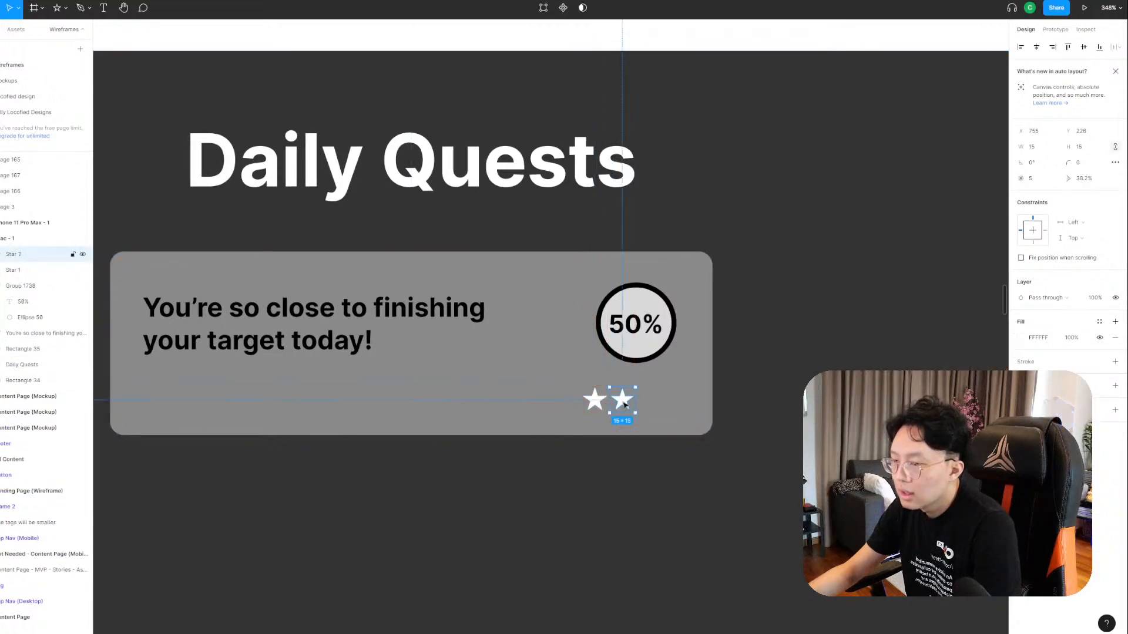
{"action": "left_click", "coordinate": [604, 402]}
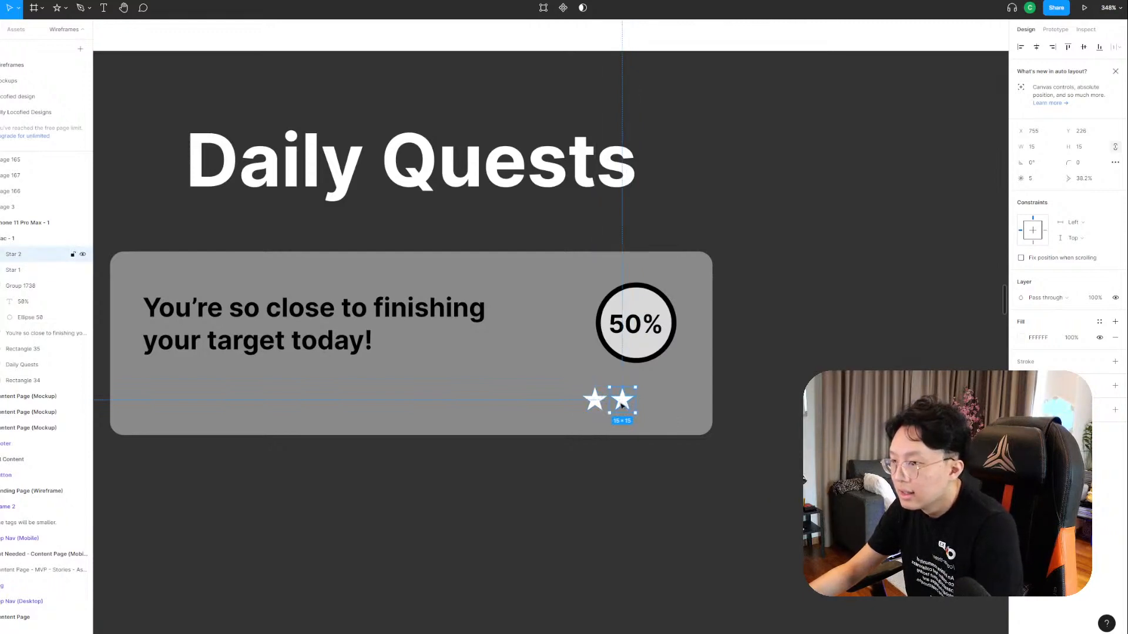
{"action": "right_click", "coordinate": [598, 406]}
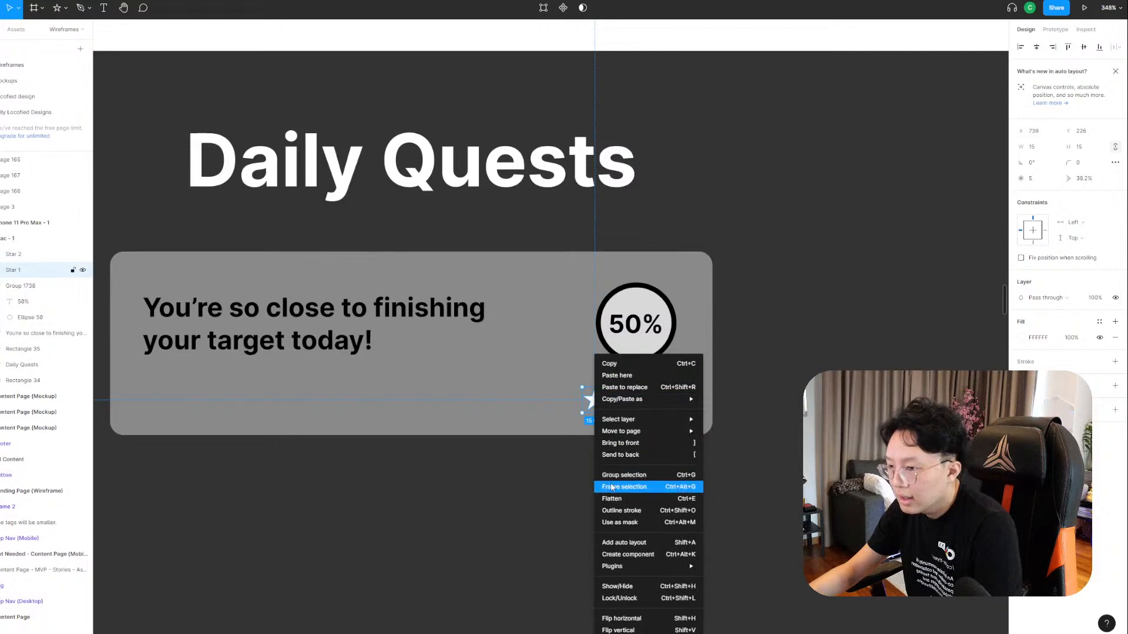
{"action": "key", "text": "Escape"}
{"action": "left_click", "coordinate": [628, 402], "text": "shift"}
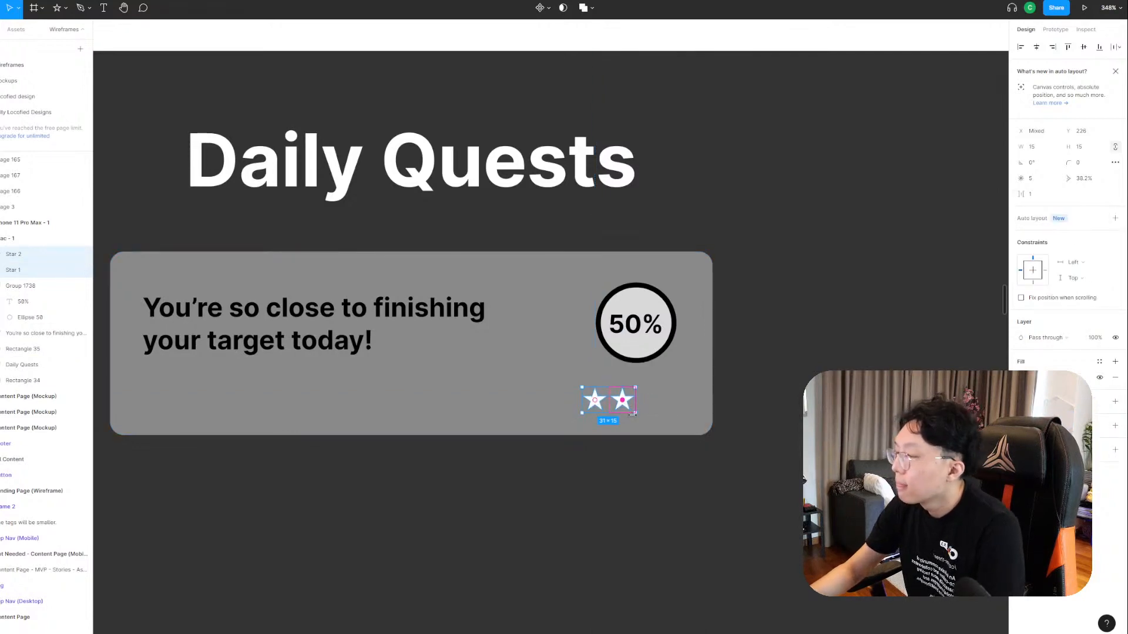
{"action": "left_click", "coordinate": [627, 405]}
{"action": "left_click", "coordinate": [627, 405]}
{"action": "key", "text": "Delete"}
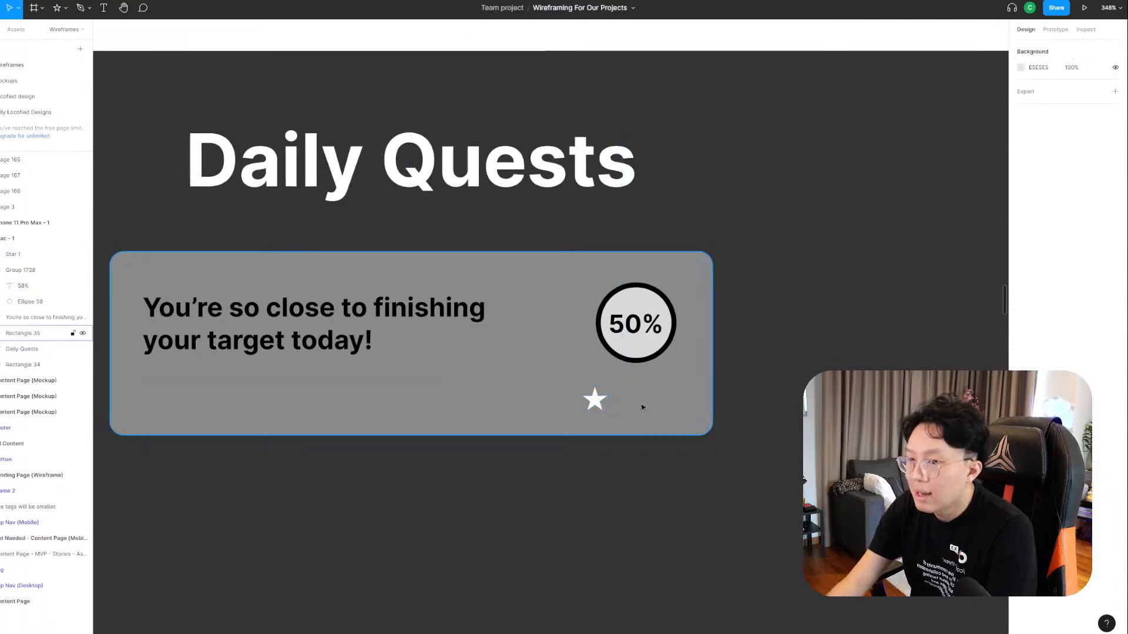
{"action": "left_click", "coordinate": [599, 400]}
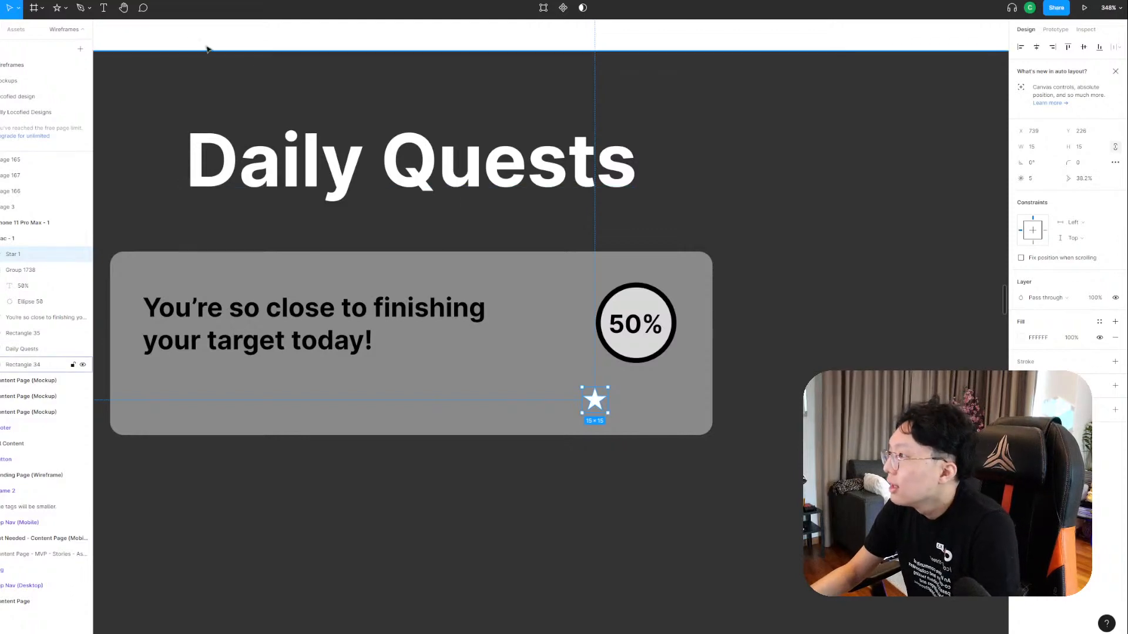
{"action": "left_click", "coordinate": [18, 8]}
{"action": "left_click", "coordinate": [18, 8]}
{"action": "left_click", "coordinate": [43, 8]}
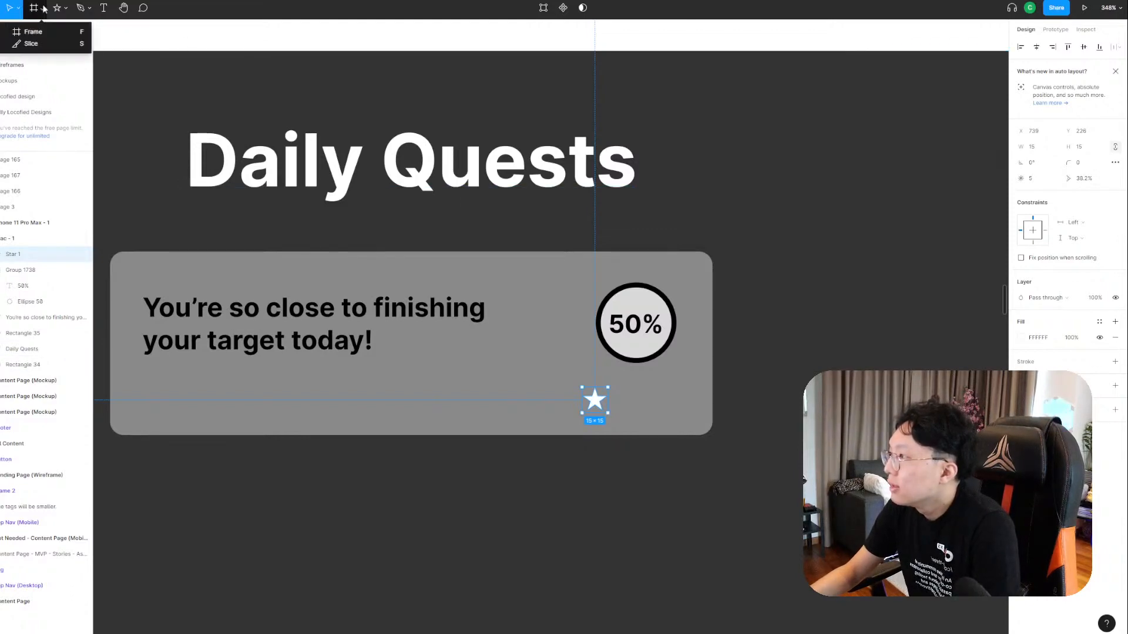
{"action": "left_click", "coordinate": [65, 8]}
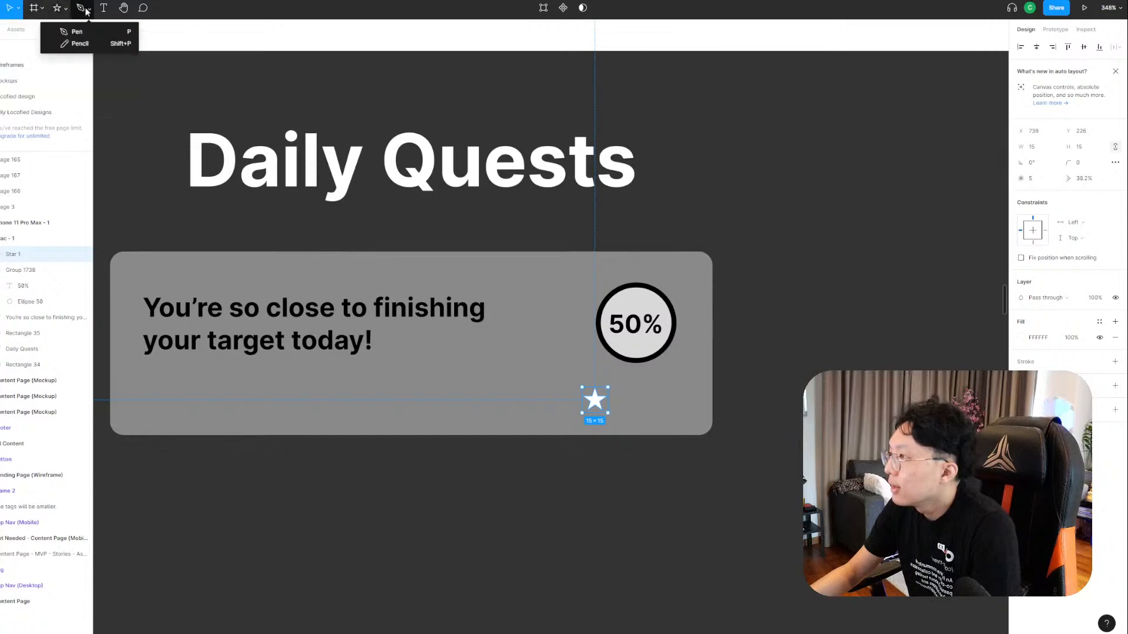
{"action": "left_click", "coordinate": [165, 12]}
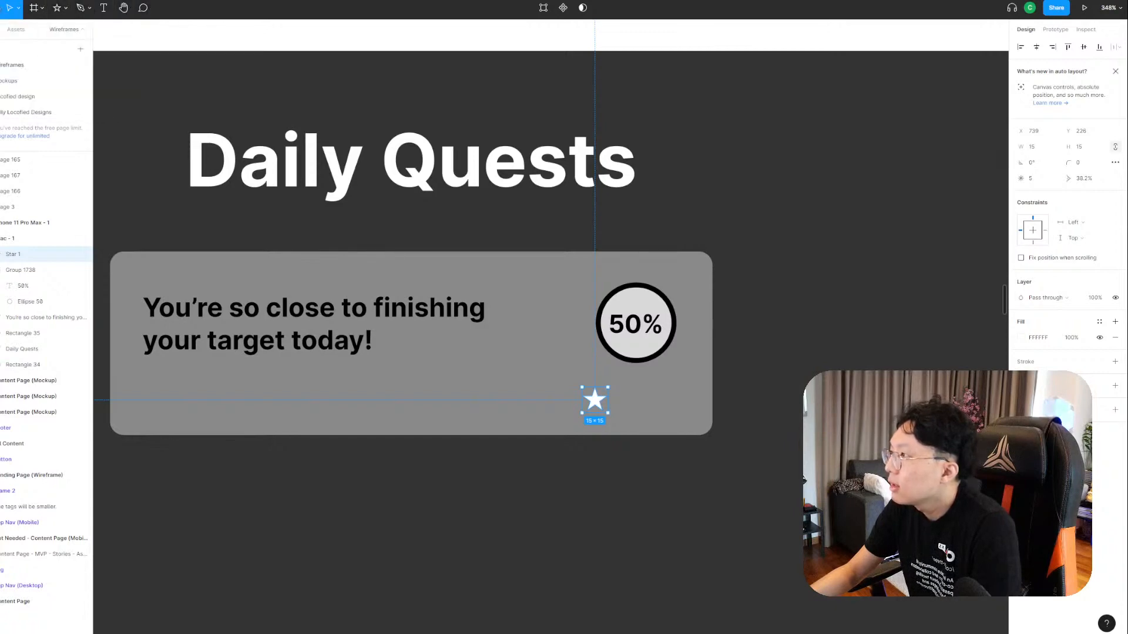
{"action": "left_click", "coordinate": [0, 8]}
{"action": "mouse_move", "coordinate": [24, 89]}
{"action": "mouse_move", "coordinate": [33, 110]}
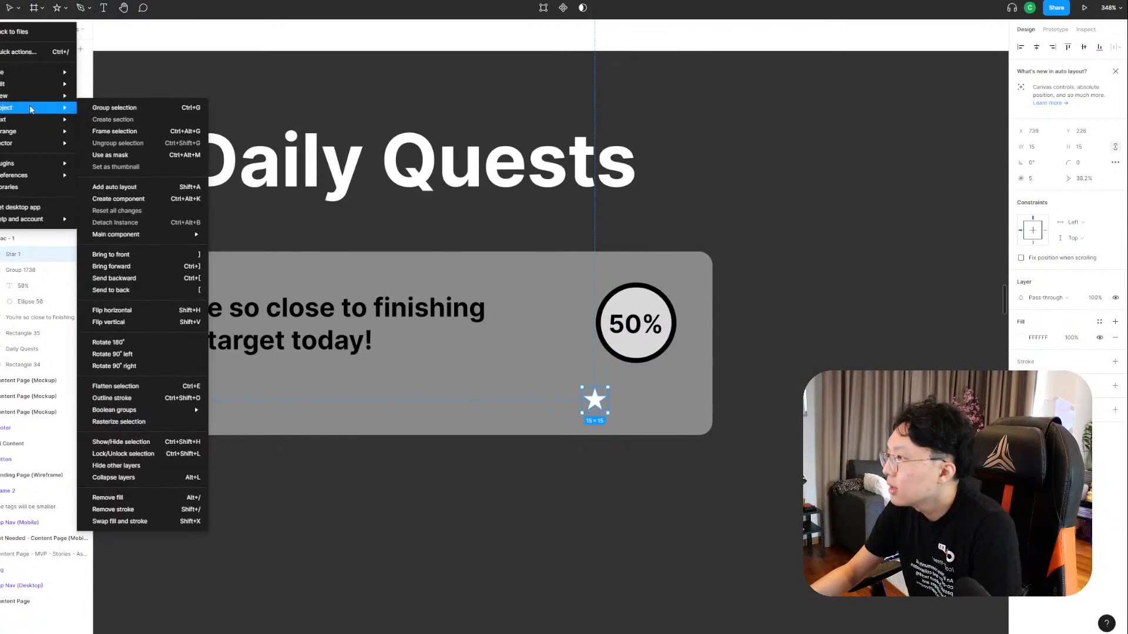
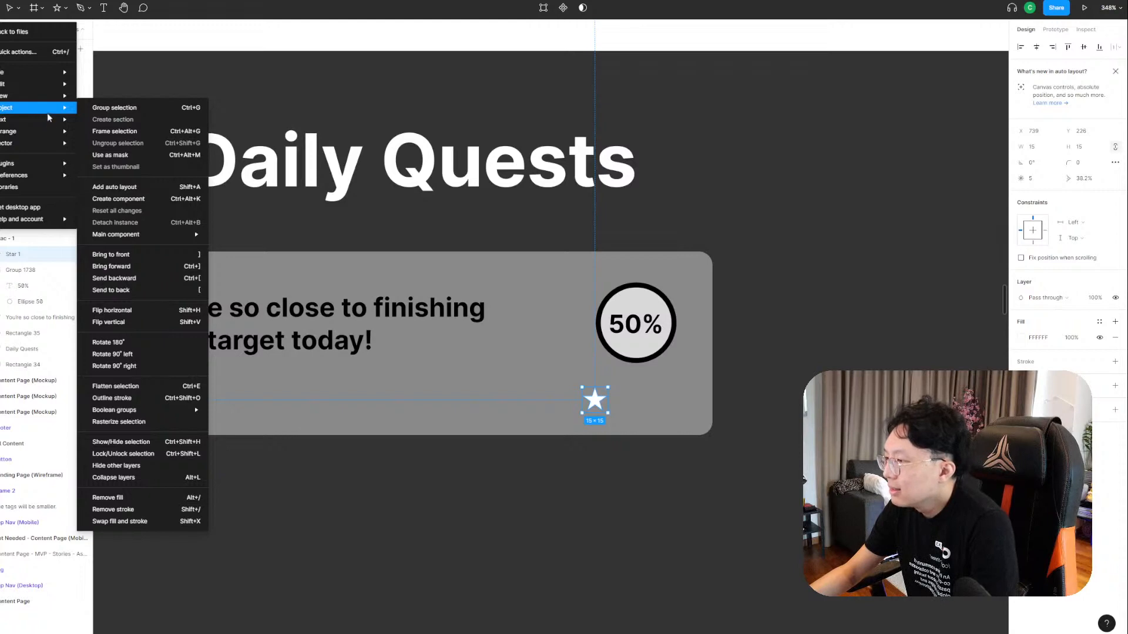
{"action": "mouse_move", "coordinate": [57, 130]}
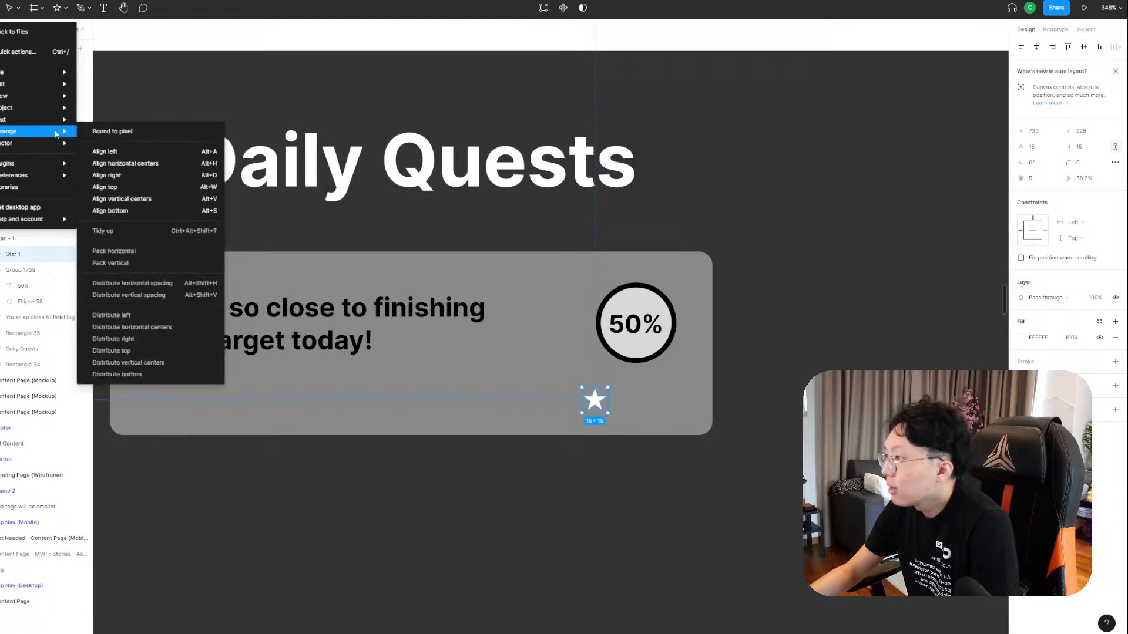
{"action": "mouse_move", "coordinate": [59, 151]}
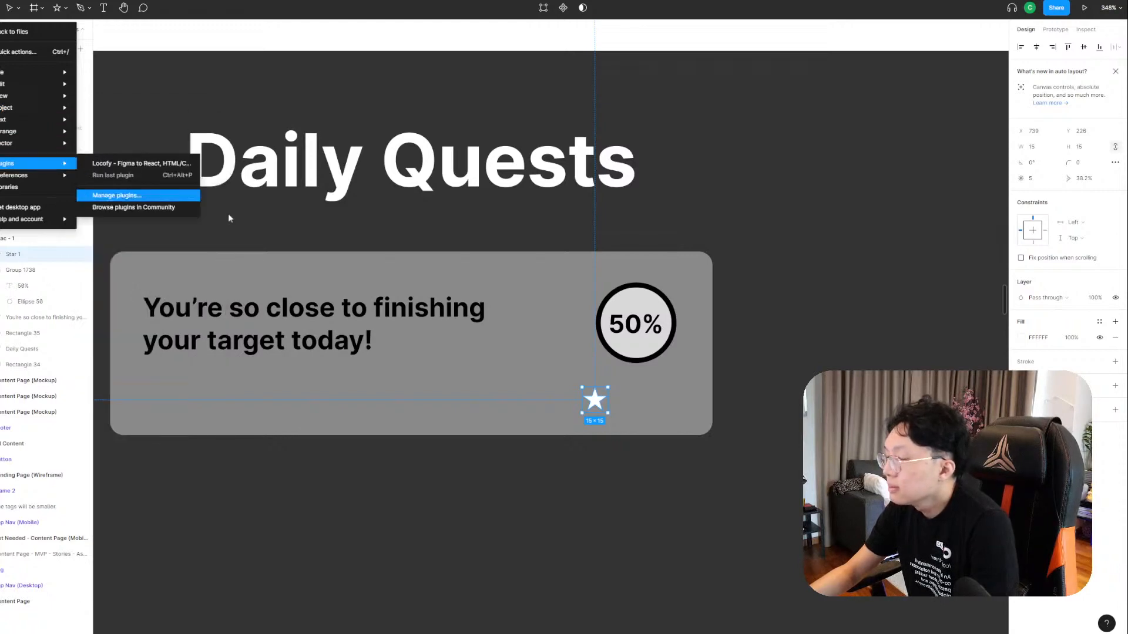
{"action": "left_click", "coordinate": [1107, 474]}
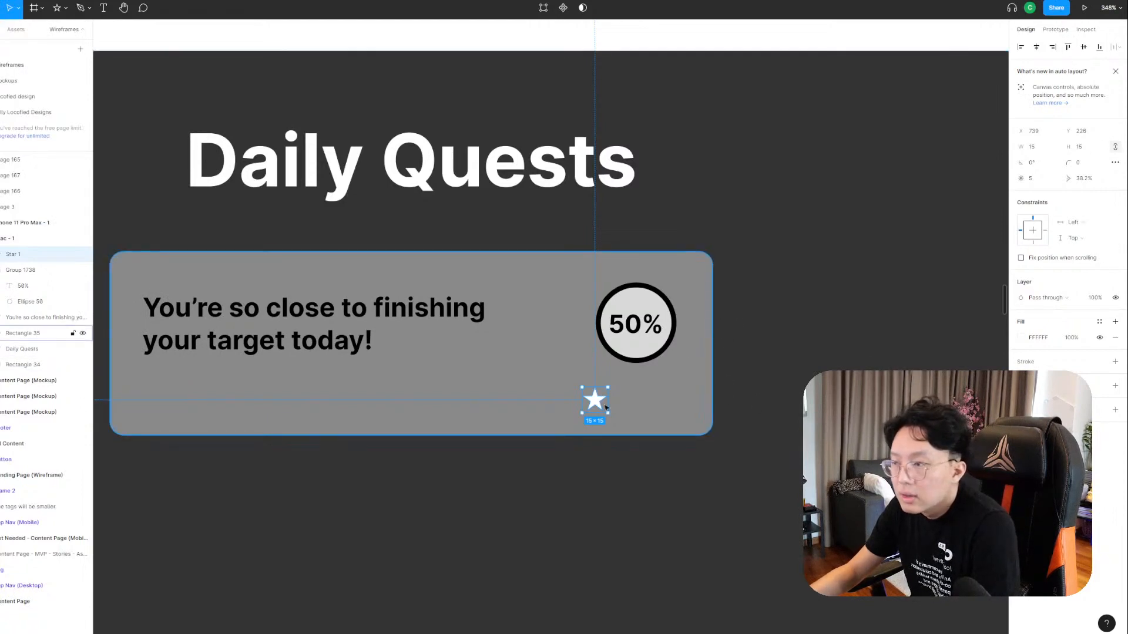
Duplicate the white star to its right with a gap of 1 between the two.
{"action": "left_click_drag", "start_coordinate": [599, 405], "coordinate": [624, 406]}
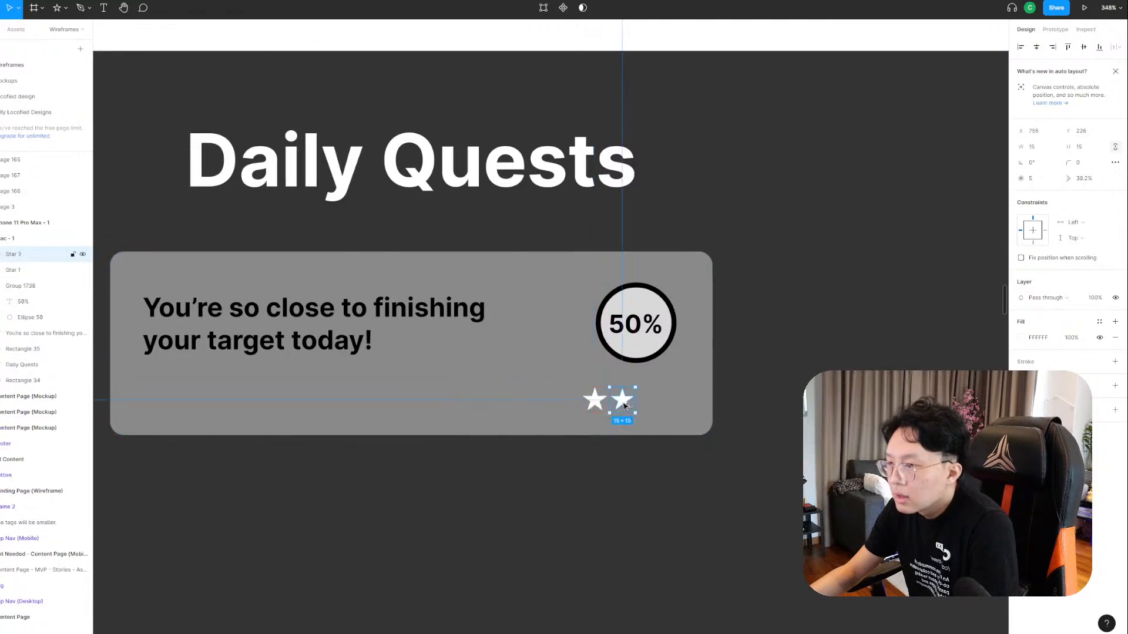
{"action": "left_click", "coordinate": [594, 402]}
{"action": "left_click", "coordinate": [621, 401], "text": "shift"}
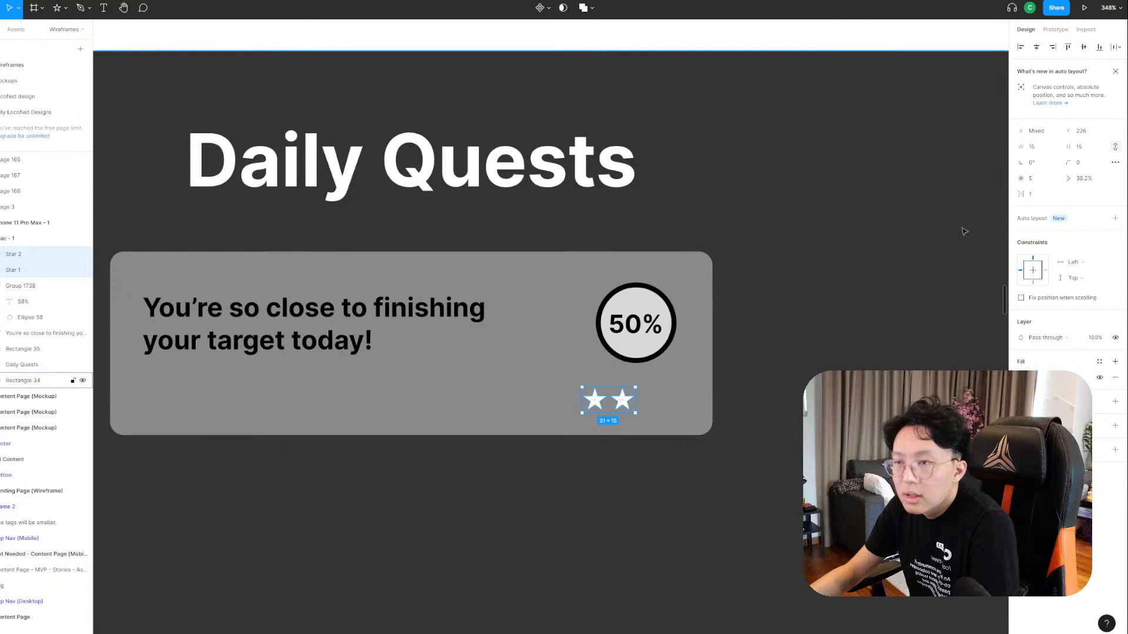
{"action": "mouse_move", "coordinate": [1025, 193]}
{"action": "left_mouse_down"}
{"action": "mouse_move", "coordinate": [1042, 194]}
{"action": "mouse_move", "coordinate": [1026, 197]}
{"action": "left_mouse_up"}
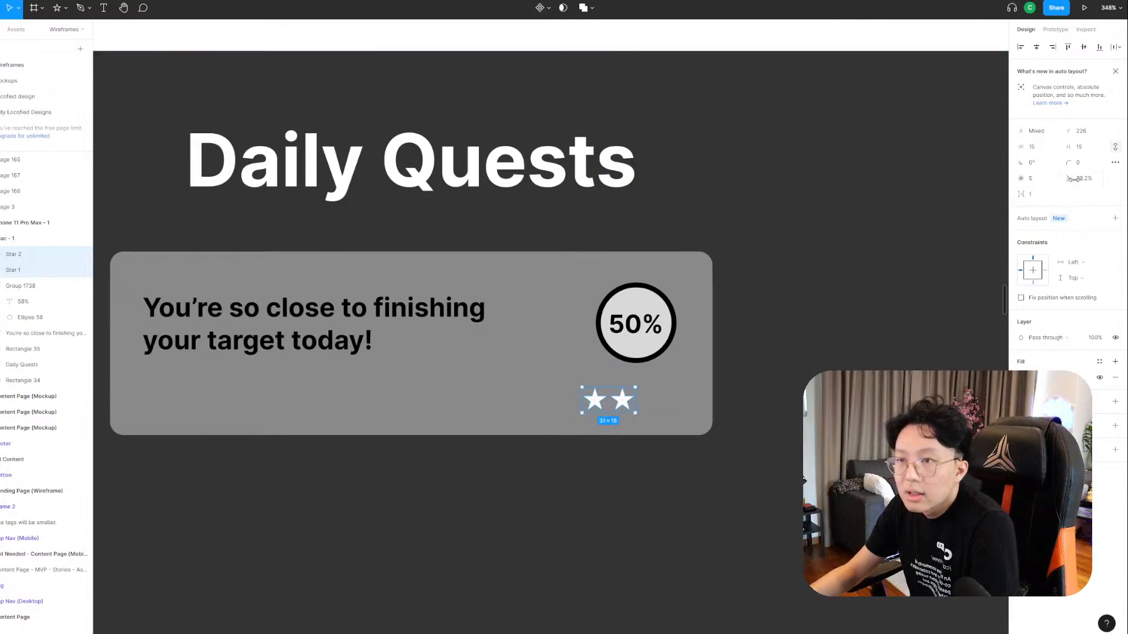
{"action": "left_click", "coordinate": [1115, 164]}
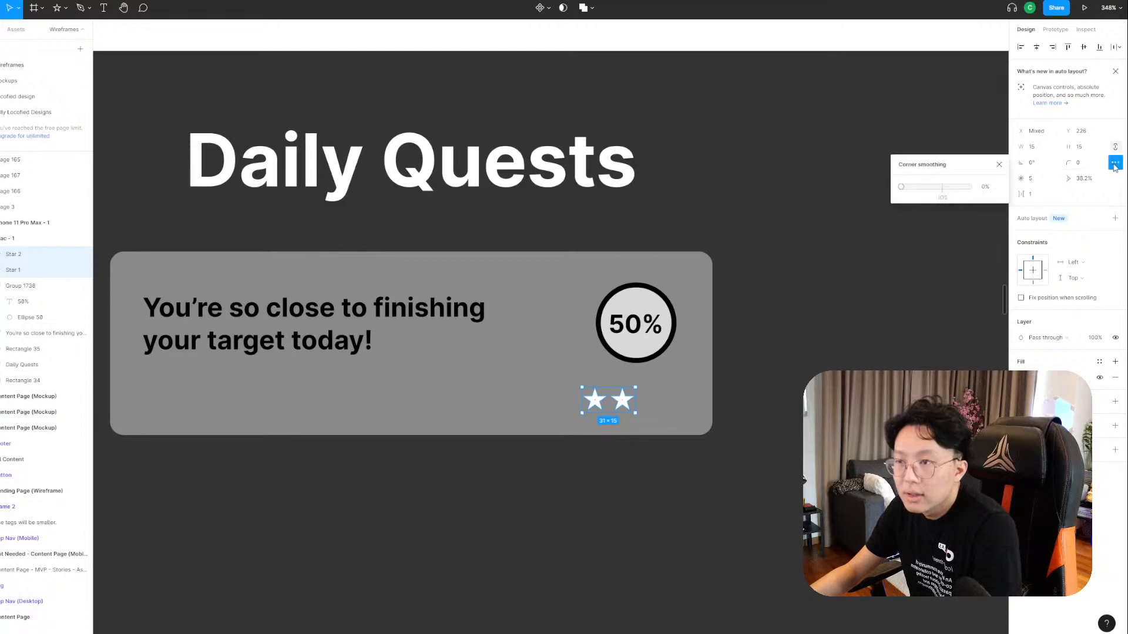
{"action": "left_click", "coordinate": [1115, 164]}
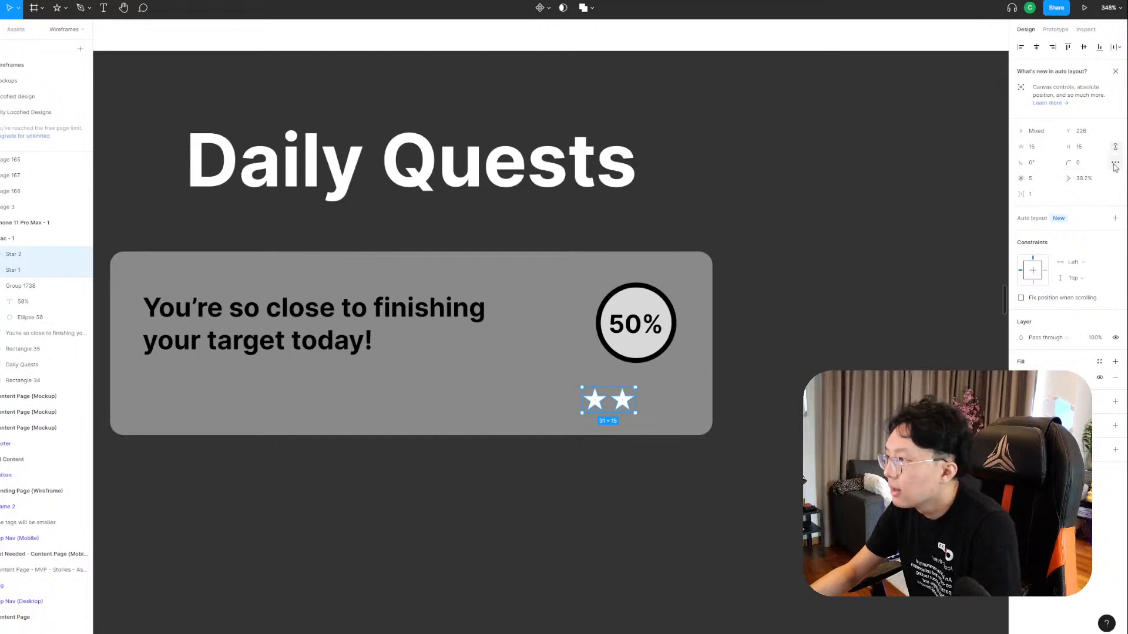
Duplicate the second star to its right, forming an evenly spaced row of three beneath the 50% circle.
{"action": "left_click_drag", "start_coordinate": [627, 402], "coordinate": [658, 410], "text": "alt"}
{"action": "key", "text": "ctrl+z"}
{"action": "left_click", "coordinate": [624, 410]}
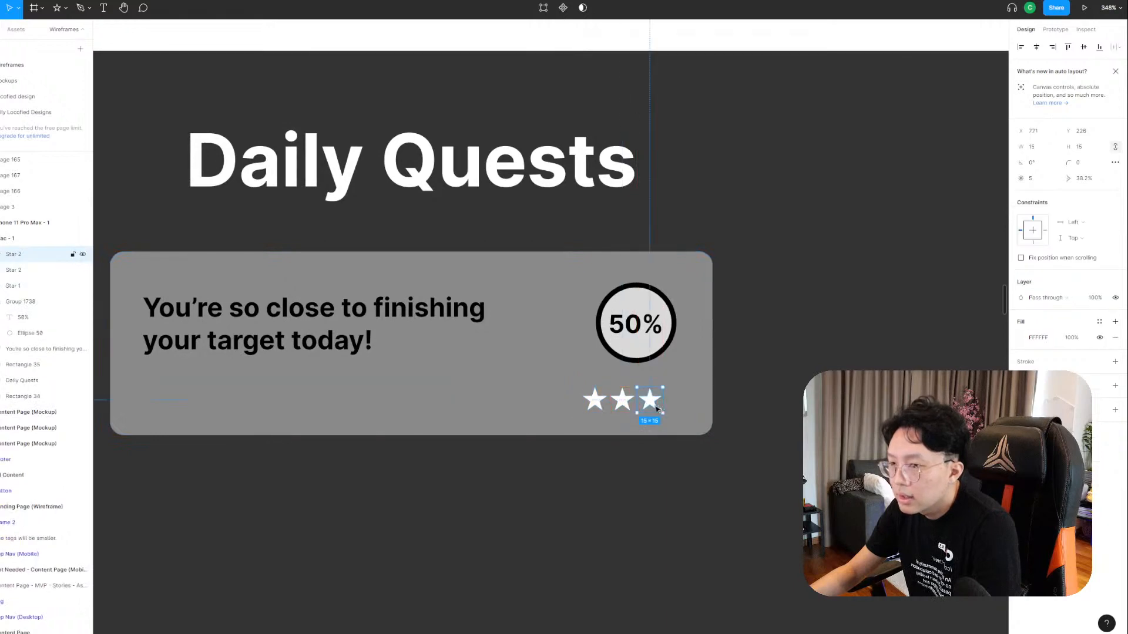
Wrap the first two stars in an auto layout frame and remove the auto layout from that frame.
{"action": "left_click", "coordinate": [624, 407]}
{"action": "left_click", "coordinate": [596, 405]}
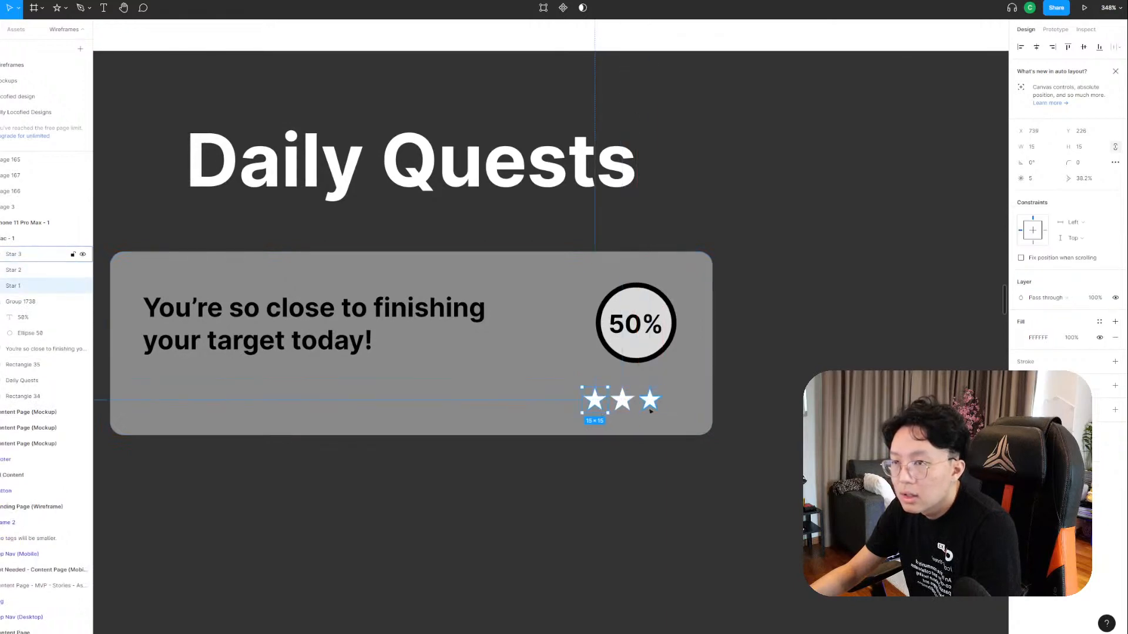
{"action": "left_click", "coordinate": [655, 409], "text": "shift"}
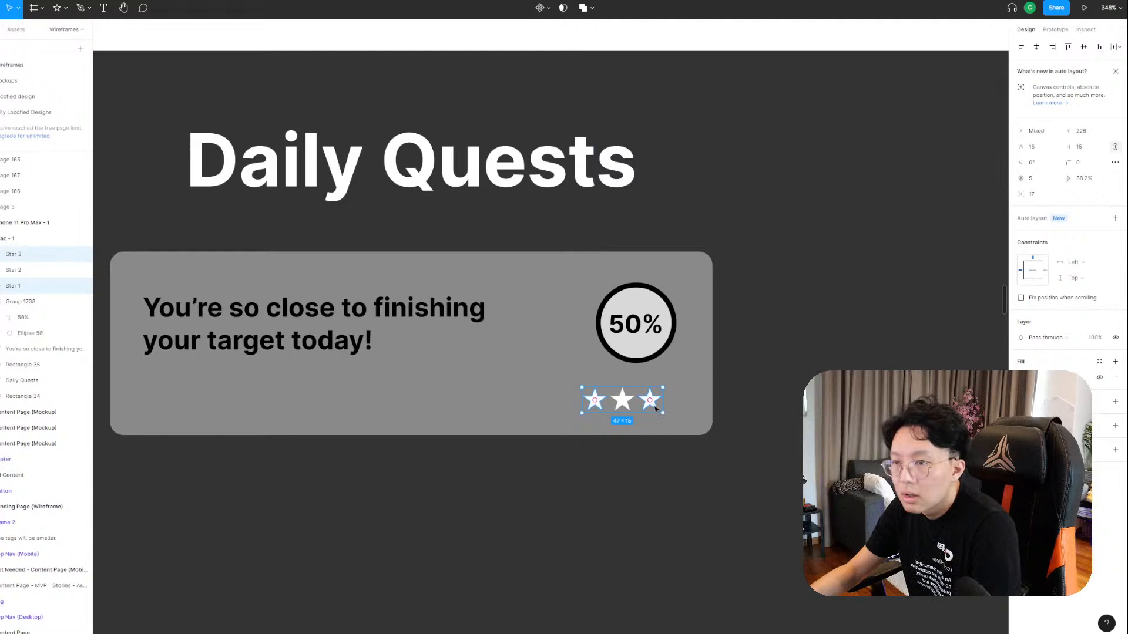
{"action": "left_click", "coordinate": [655, 409]}
{"action": "left_click", "coordinate": [596, 406]}
{"action": "left_click", "coordinate": [623, 406], "text": "shift"}
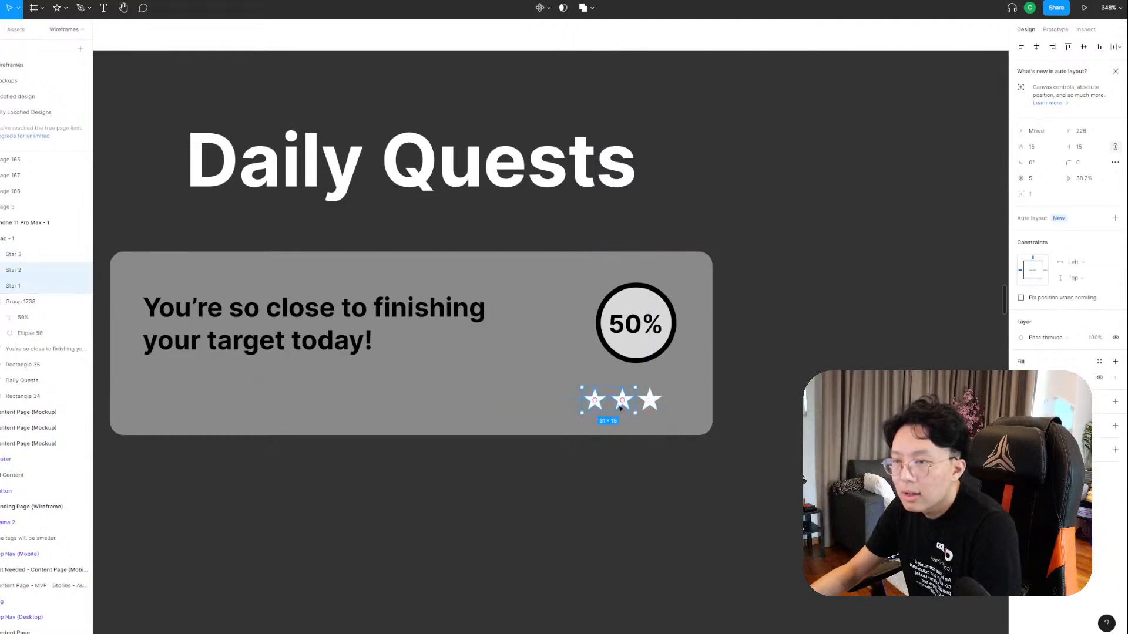
{"action": "left_click", "coordinate": [1114, 217]}
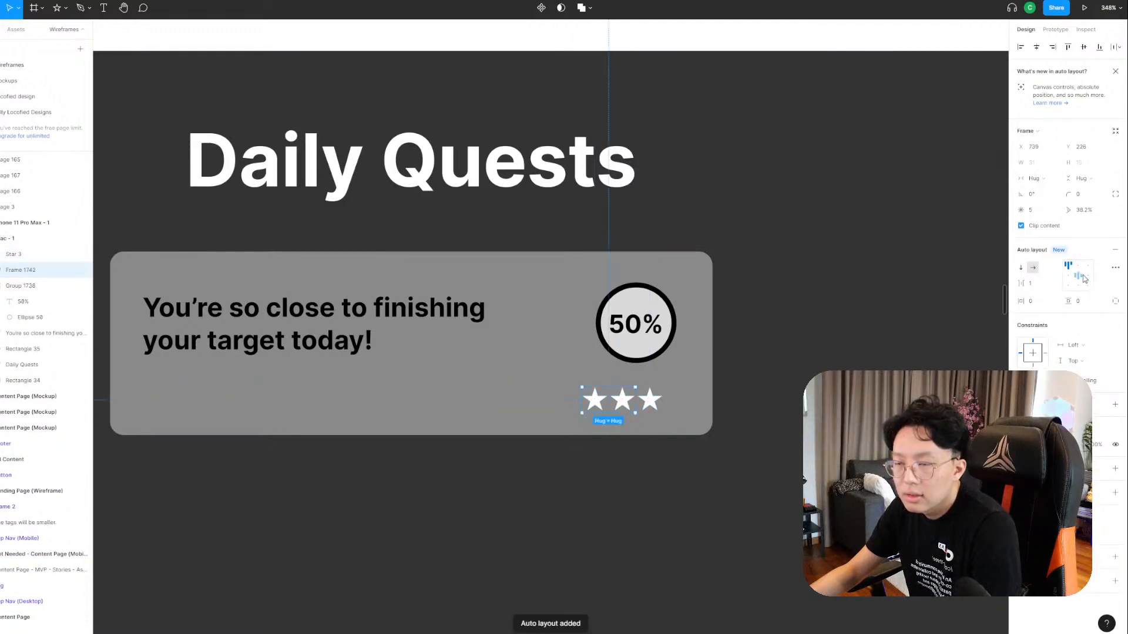
{"action": "left_click", "coordinate": [1114, 250]}
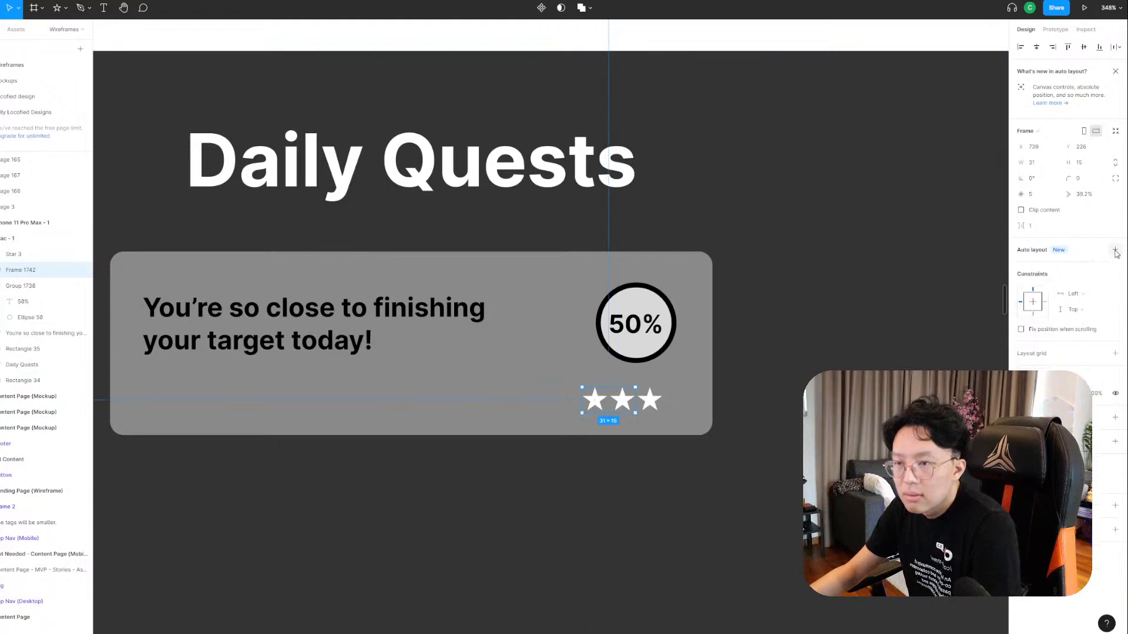
Try a 20 px layout grid plus a second grid on the frame holding the first two stars, and undo them.
{"action": "left_click", "coordinate": [1114, 353]}
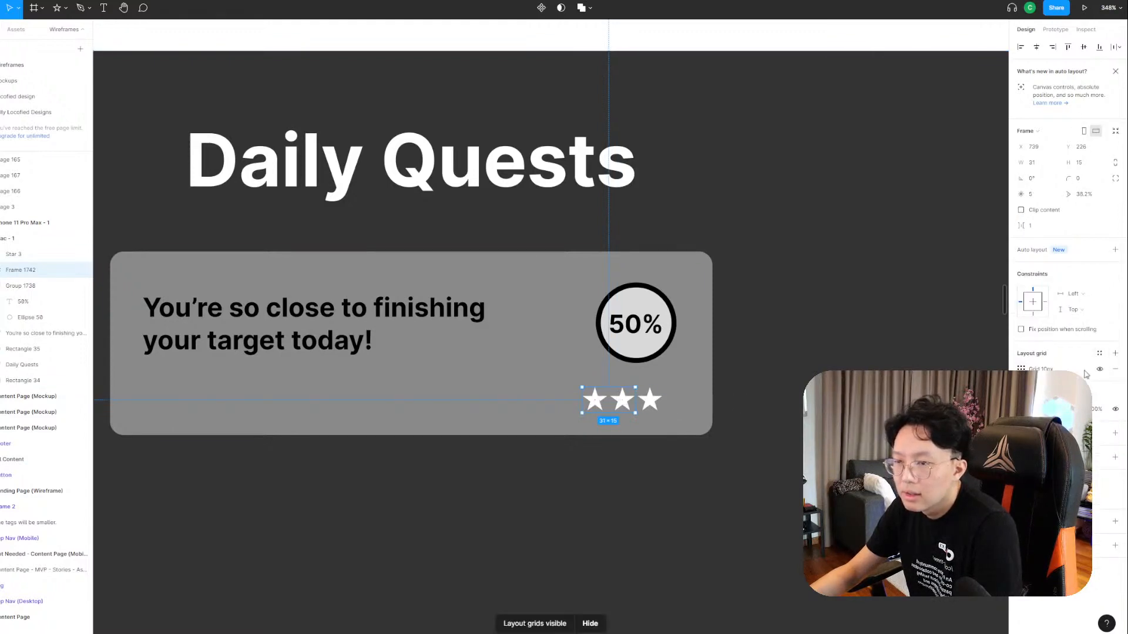
{"action": "left_click", "coordinate": [1021, 369]}
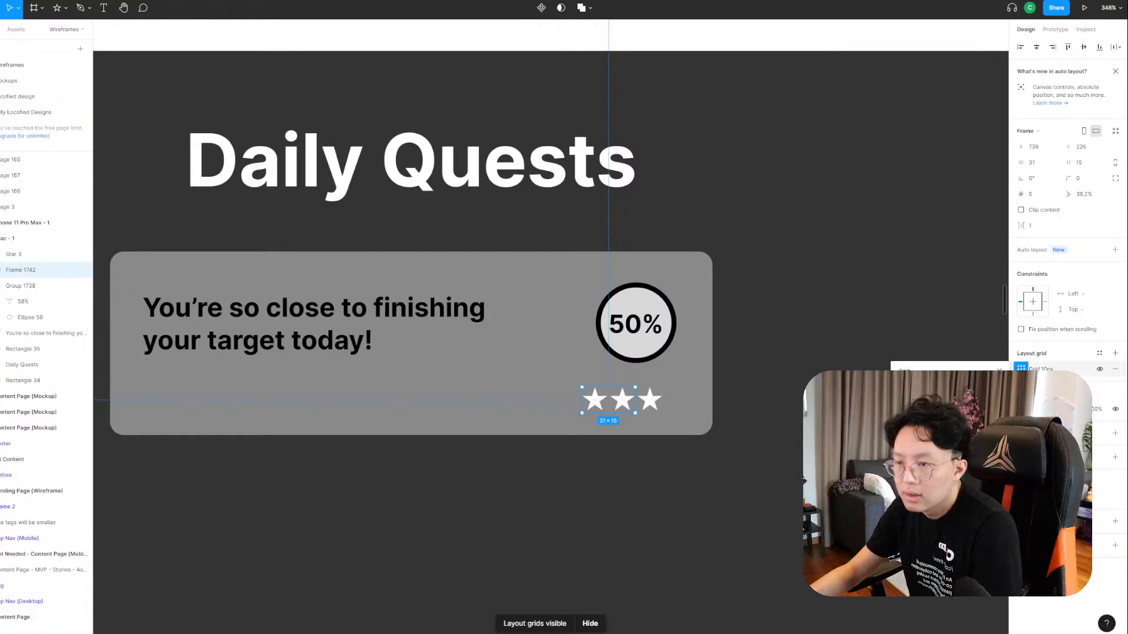
{"action": "left_click", "coordinate": [1084, 360]}
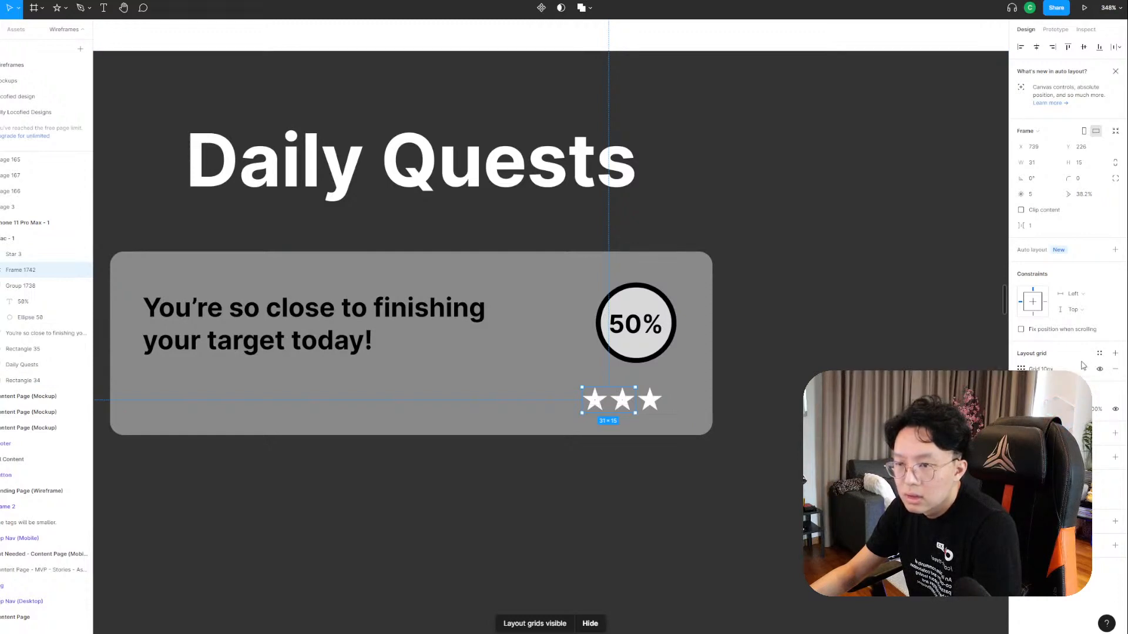
{"action": "left_click", "coordinate": [1021, 368]}
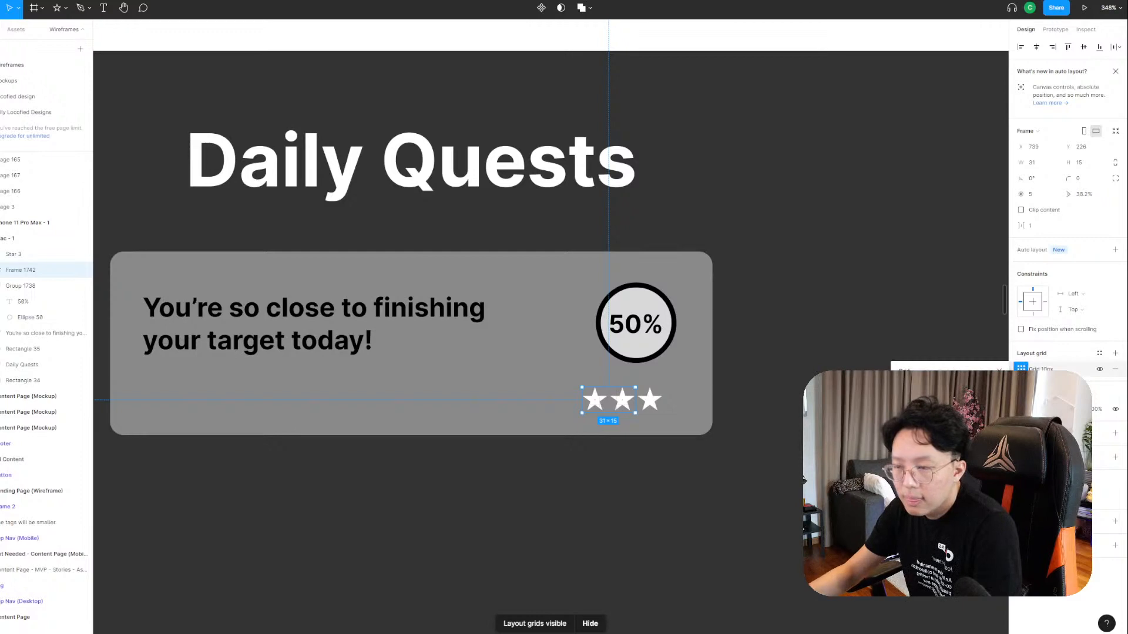
{"action": "type", "text": "20"}
{"action": "key", "text": "Return"}
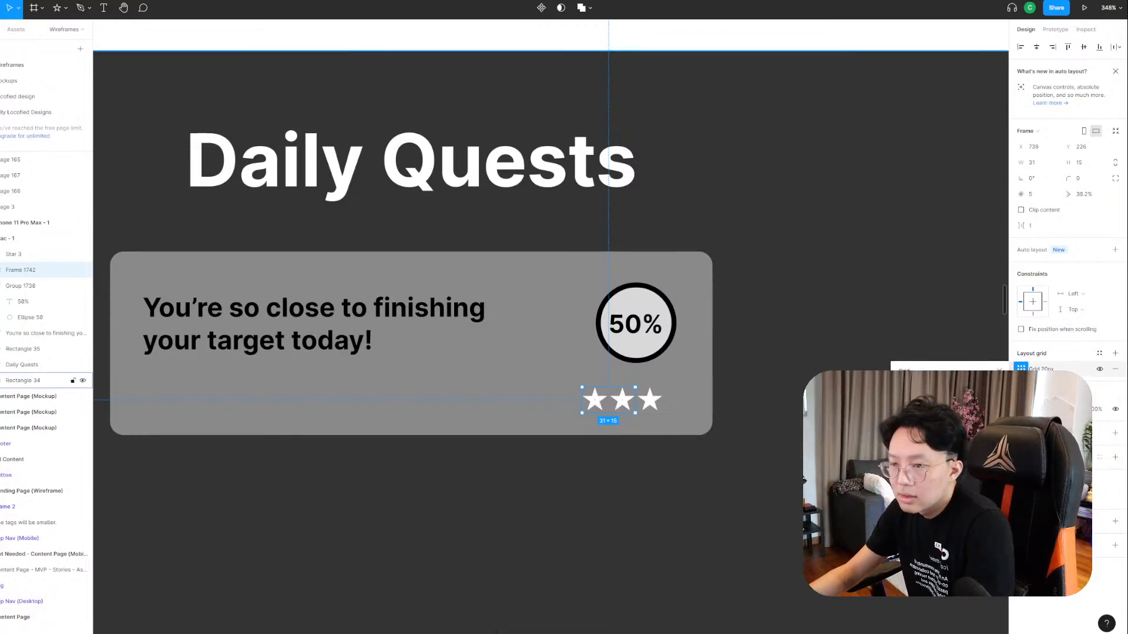
{"action": "key", "text": "Escape"}
{"action": "left_click", "coordinate": [1114, 353]}
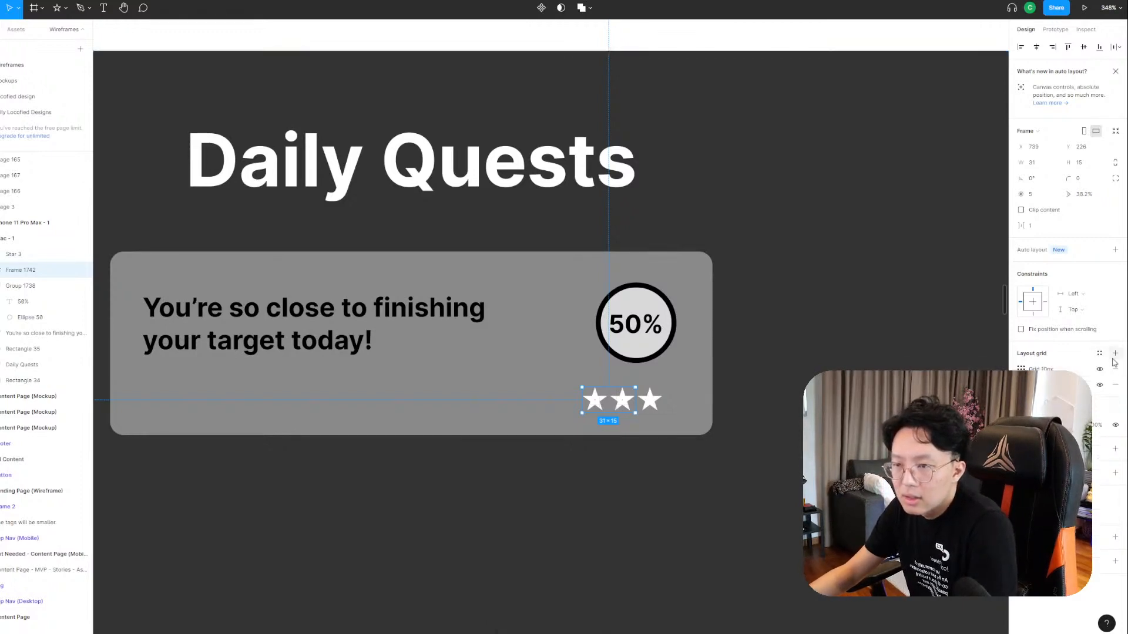
{"action": "key", "text": "ctrl+z"}
{"action": "key", "text": "ctrl+z"}
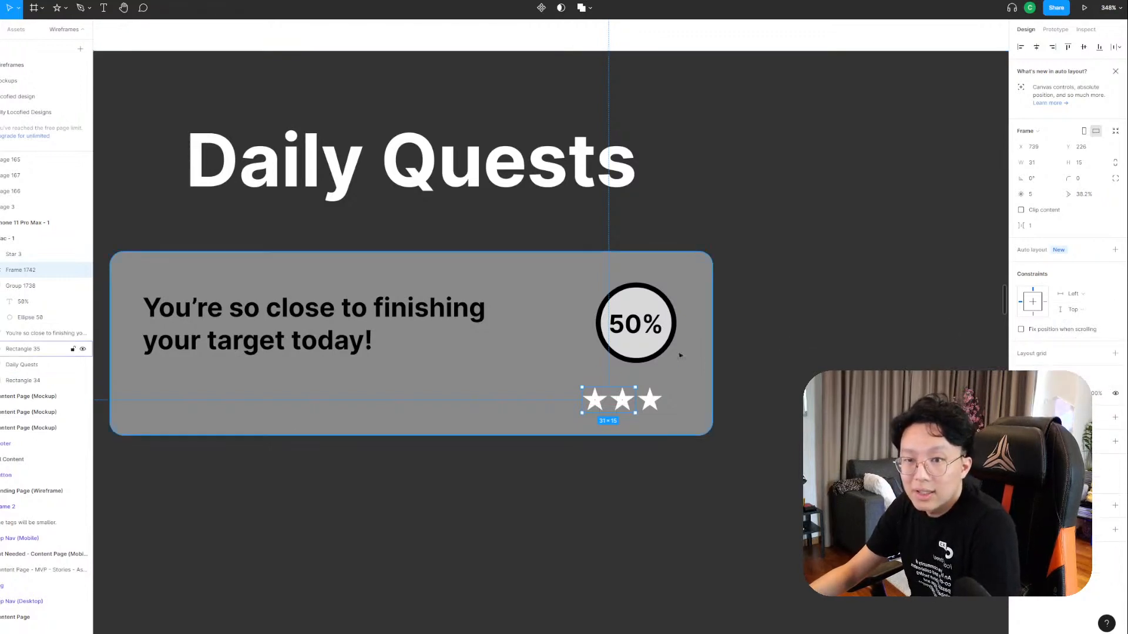
Duplicate the third star to its right and replace the framed first two stars with copies of it, forming a row of four.
{"action": "left_click_drag", "start_coordinate": [651, 403], "coordinate": [676, 403]}
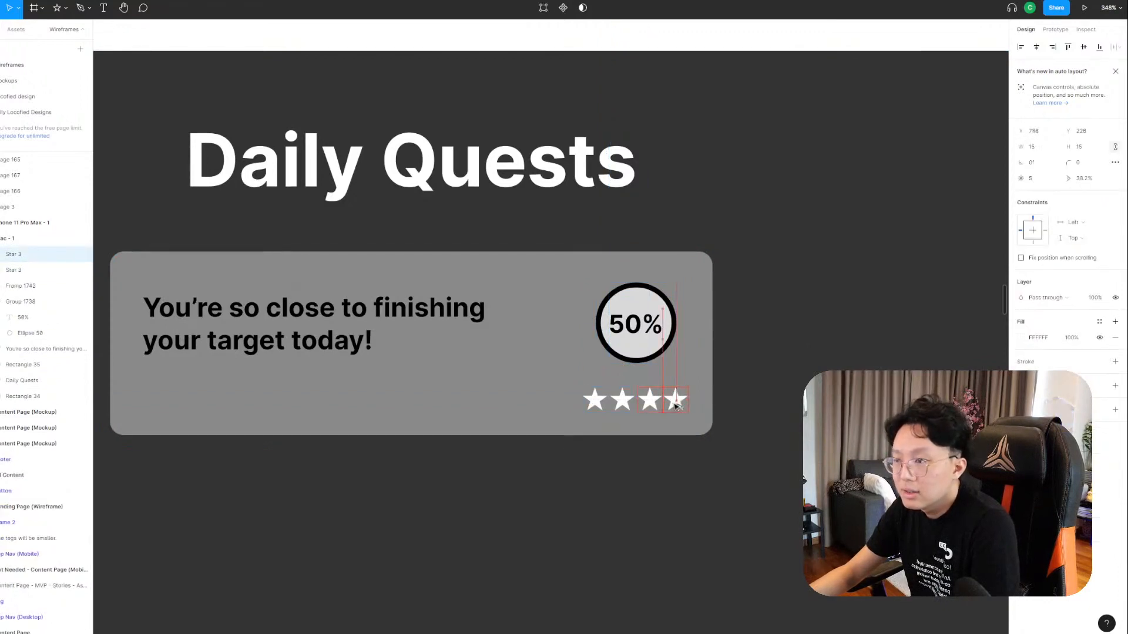
{"action": "key", "text": "Escape"}
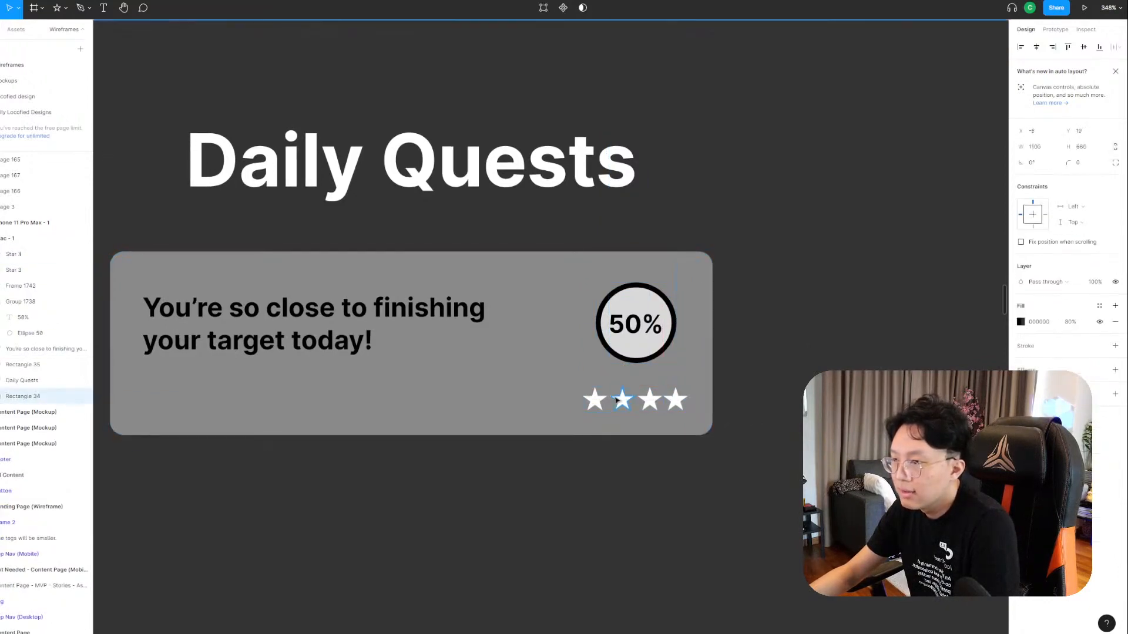
{"action": "left_click", "coordinate": [597, 401]}
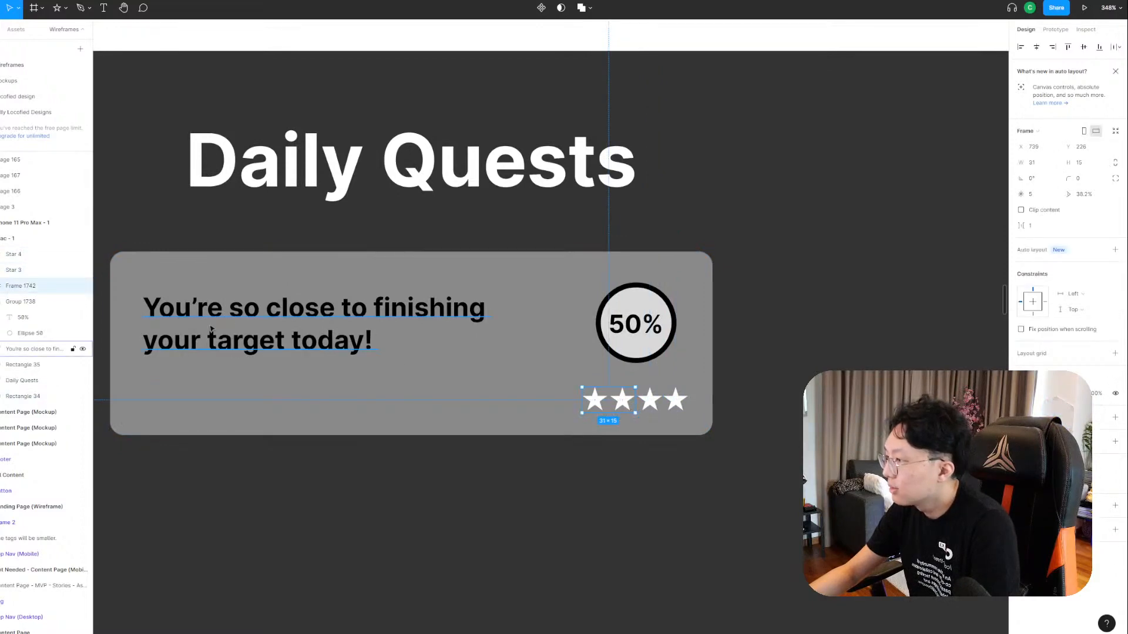
{"action": "key", "text": "Delete"}
{"action": "left_click", "coordinate": [650, 401]}
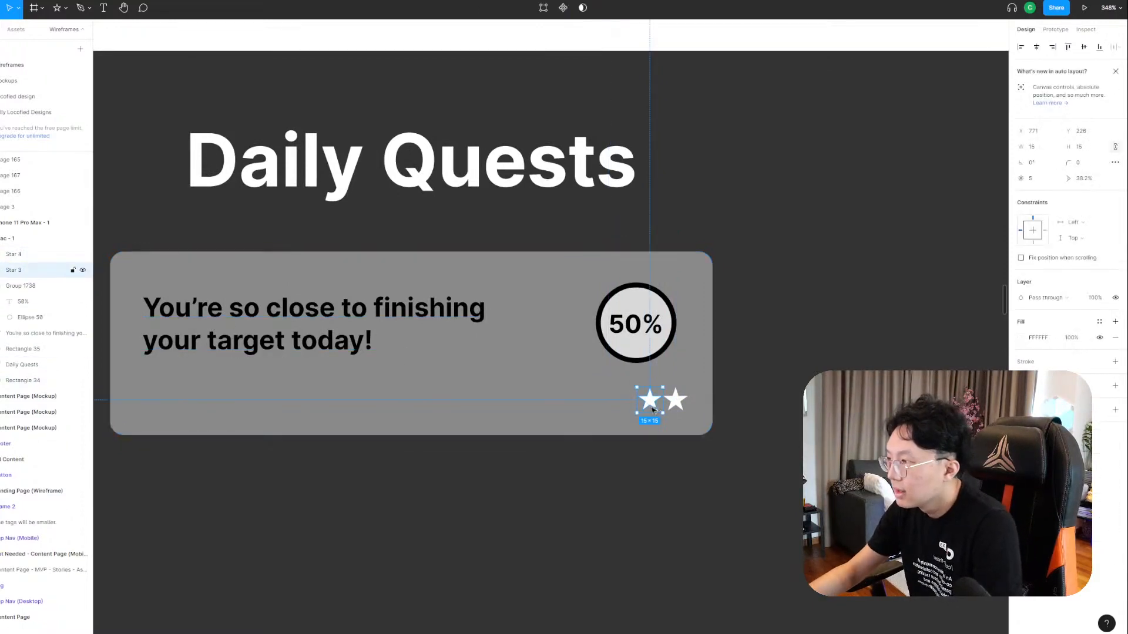
{"action": "left_click_drag", "start_coordinate": [652, 409], "coordinate": [600, 407]}
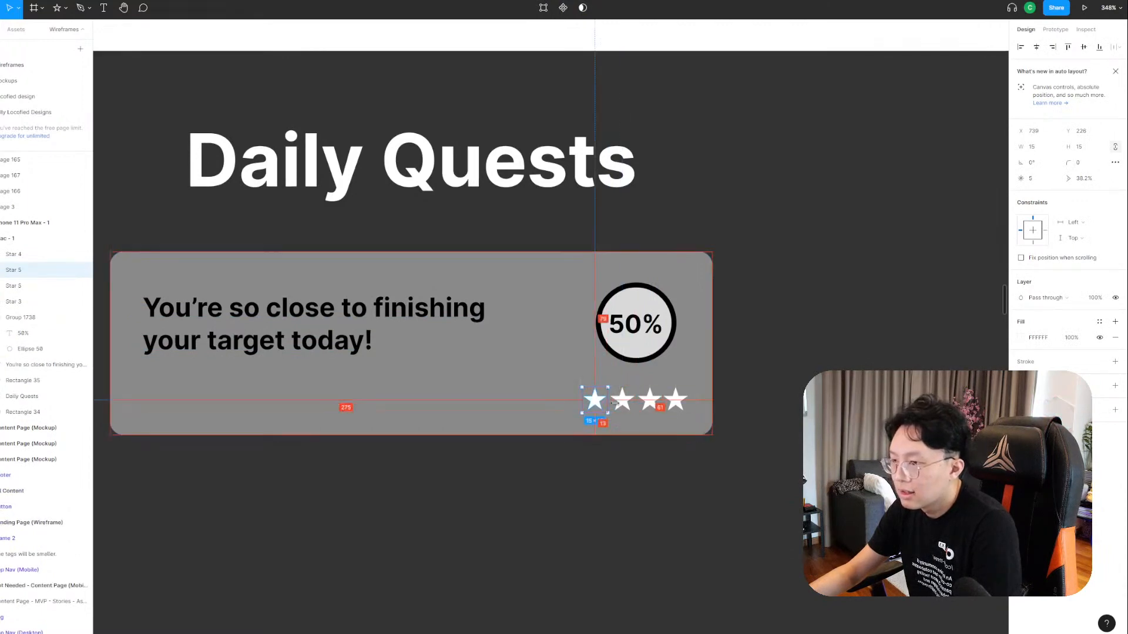
Move all four stars up together to Y 221 and group them.
{"action": "left_click", "coordinate": [622, 400], "text": "shift"}
{"action": "left_click", "coordinate": [650, 401], "text": "shift"}
{"action": "left_click", "coordinate": [675, 400], "text": "shift"}
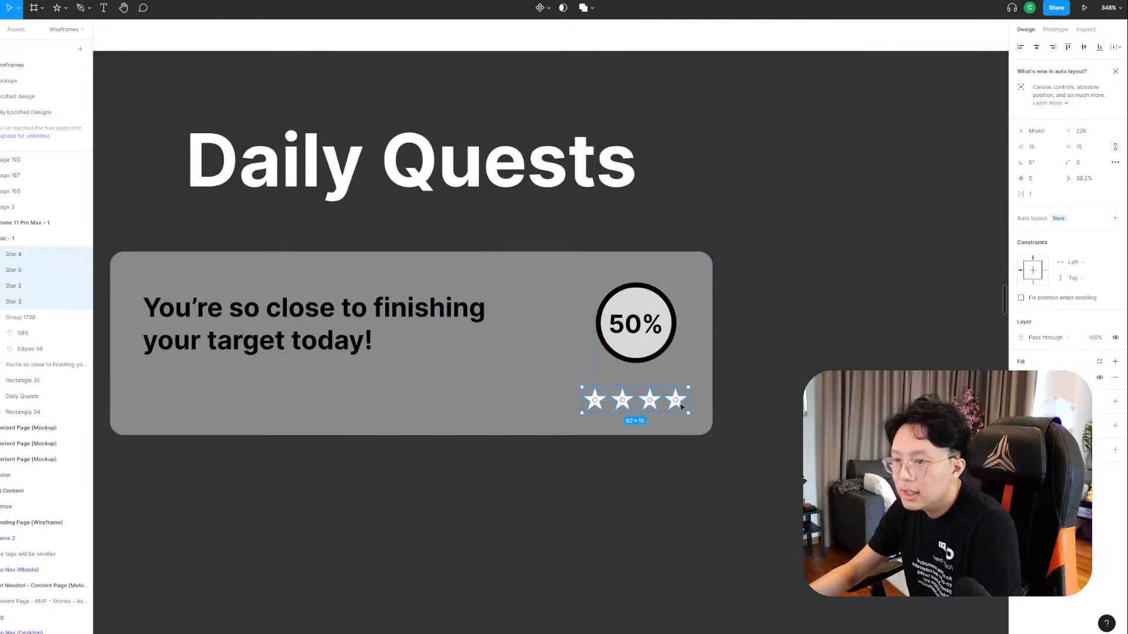
{"action": "left_click_drag", "start_coordinate": [681, 407], "coordinate": [681, 400]}
{"action": "key", "text": "ctrl+g"}
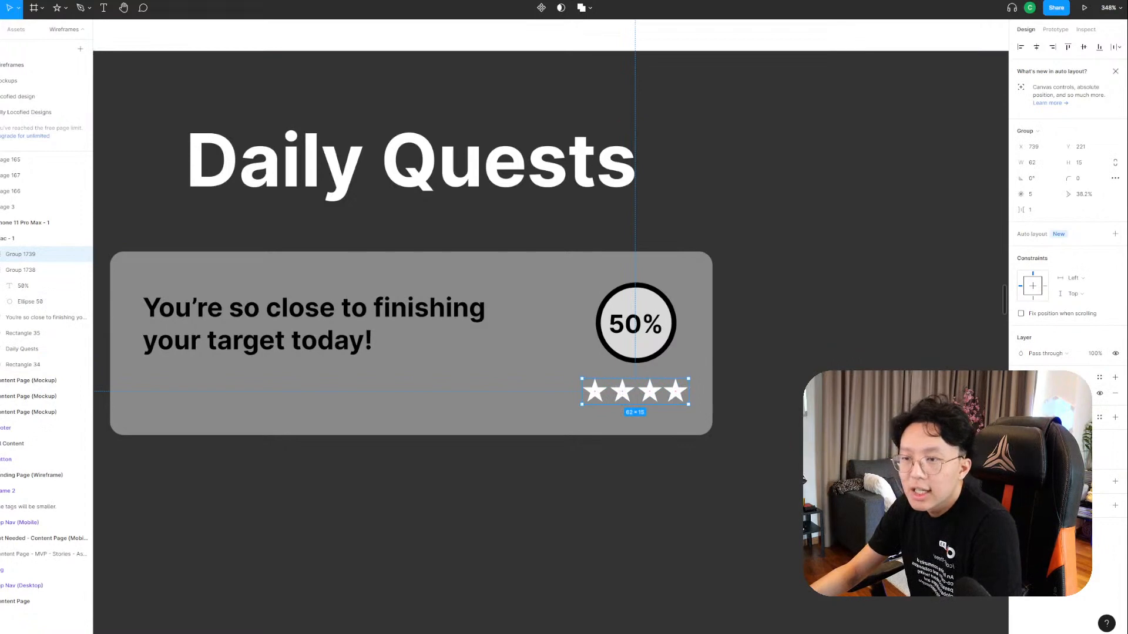
Add a black stroke to the star group and move it closer beneath the 50% circle.
{"action": "left_click", "coordinate": [1115, 417]}
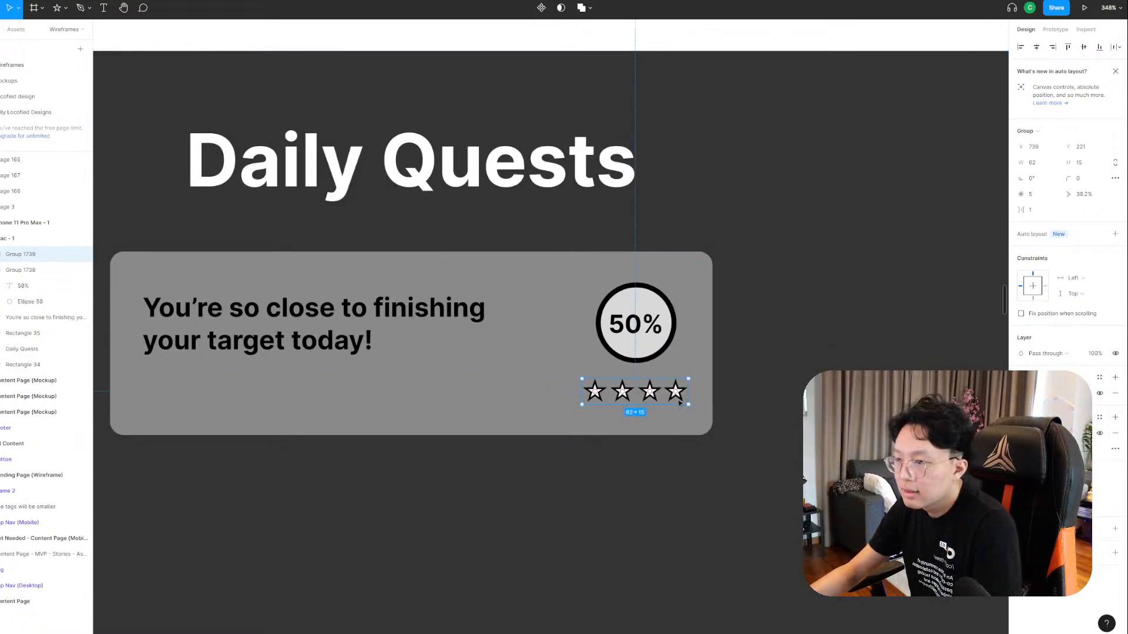
{"action": "left_click_drag", "start_coordinate": [678, 401], "coordinate": [682, 397]}
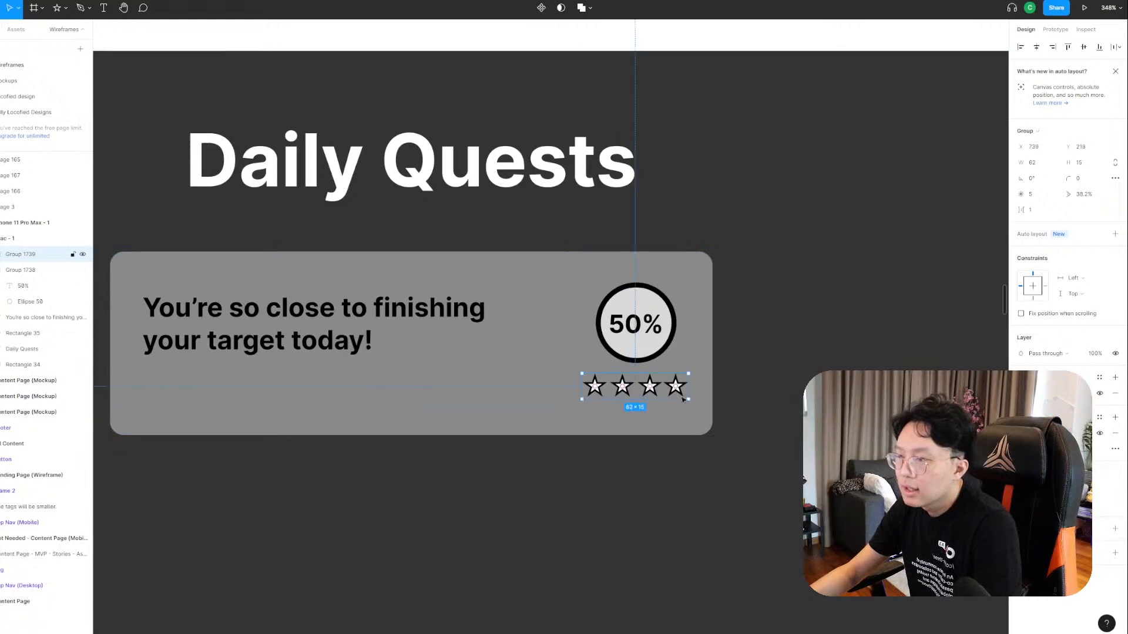
Move the 50% circle group and the star group slightly up together within the card.
{"action": "left_click", "coordinate": [664, 346]}
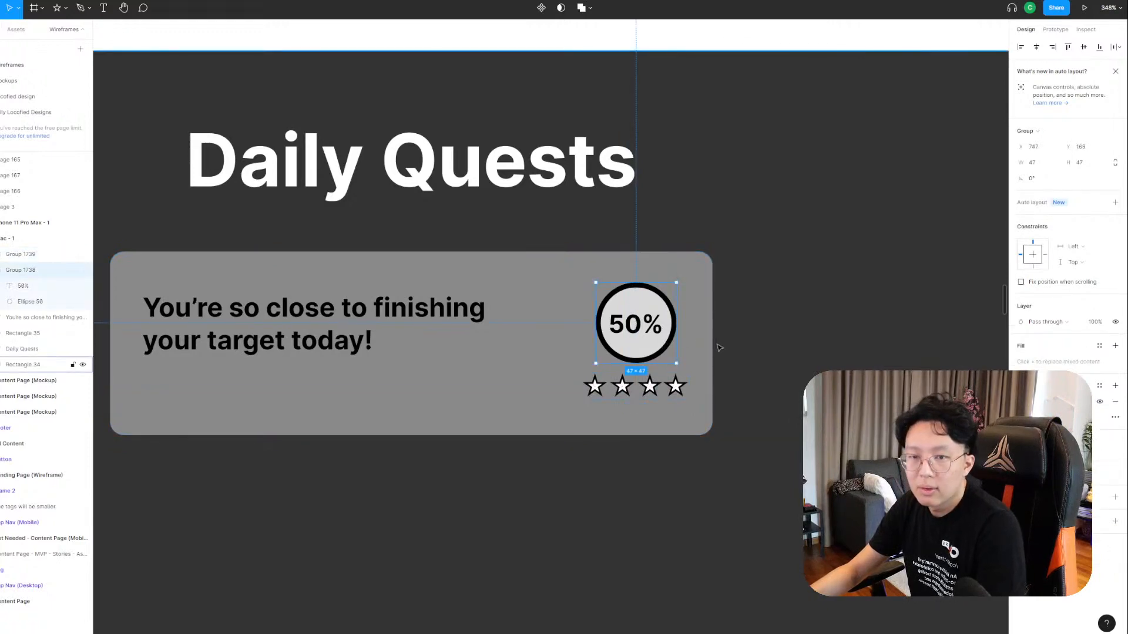
{"action": "scroll", "coordinate": [587, 324], "scroll_direction": "down", "scroll_amount": 5}
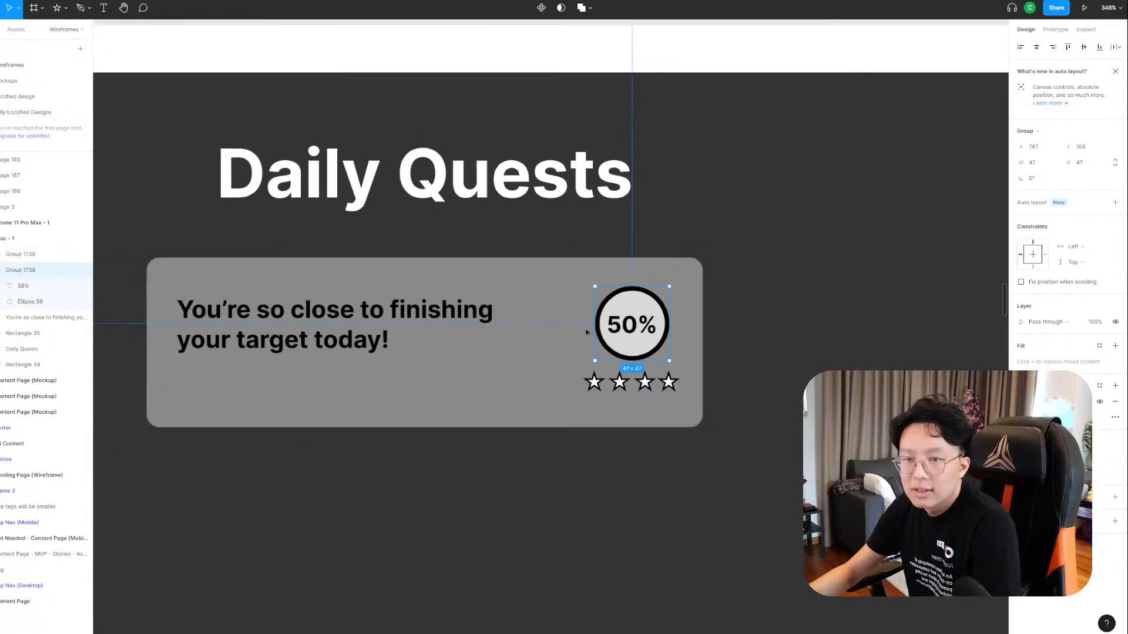
{"action": "left_click", "coordinate": [451, 377]}
{"action": "left_click", "coordinate": [618, 337]}
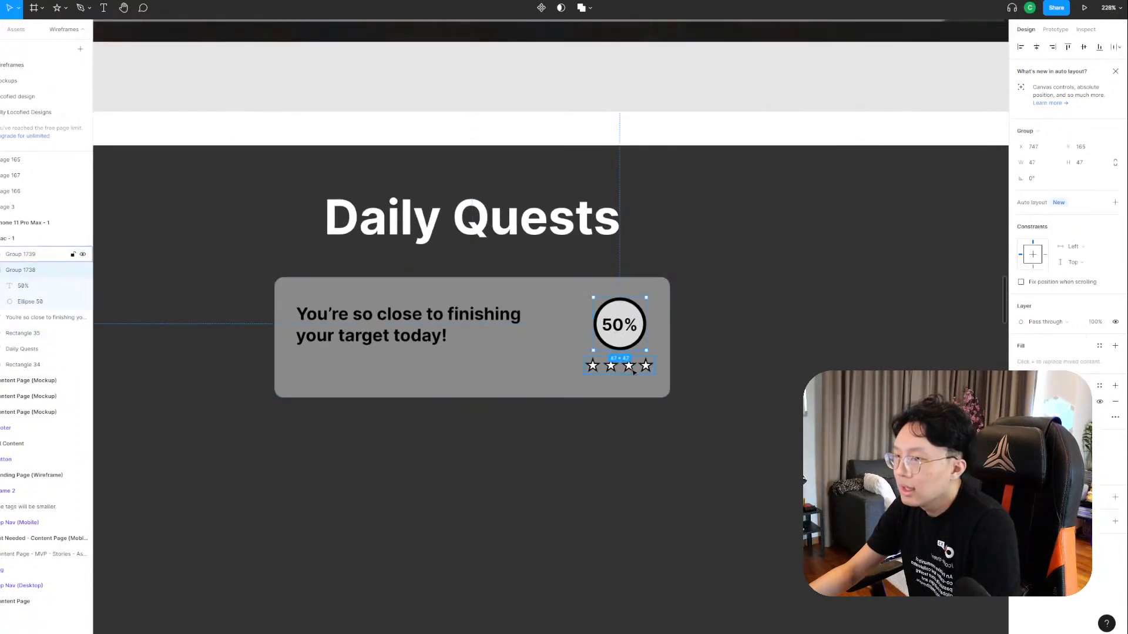
{"action": "left_click", "coordinate": [640, 370], "text": "shift"}
{"action": "left_click_drag", "start_coordinate": [619, 324], "coordinate": [620, 319]}
Reduce the grey progress card's height to 97 by raising its lower edge.
{"action": "left_click", "coordinate": [580, 383]}
{"action": "left_click_drag", "start_coordinate": [536, 398], "coordinate": [536, 385]}
{"action": "scroll", "coordinate": [577, 352], "scroll_direction": "down", "scroll_amount": 4}
{"action": "scroll", "coordinate": [577, 352], "scroll_direction": "down", "scroll_amount": 1}
{"action": "scroll", "coordinate": [562, 333], "scroll_direction": "up", "scroll_amount": 6}
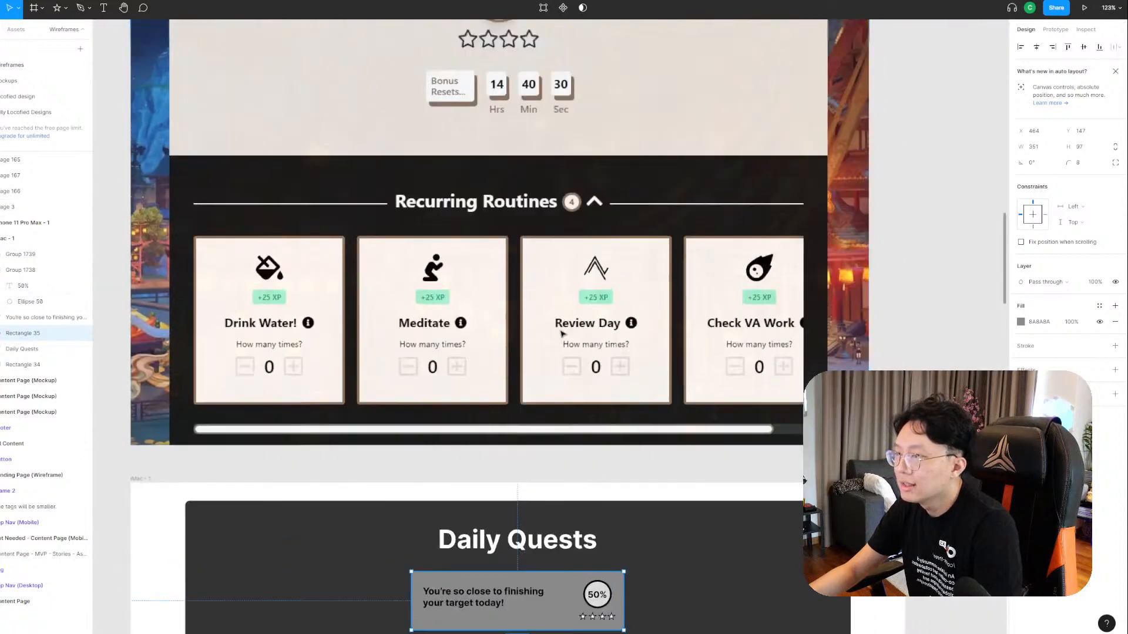
{"action": "scroll", "coordinate": [562, 333], "scroll_direction": "down", "scroll_amount": 6}
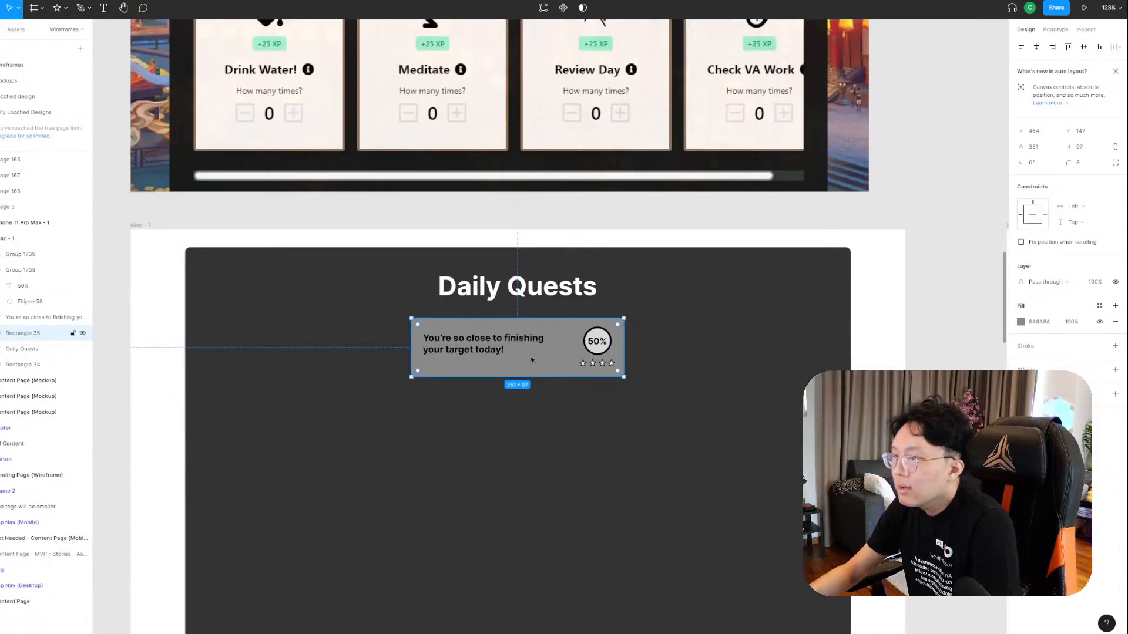
Reposition the progress message vertically in the card, ending at Y 162.
{"action": "left_click", "coordinate": [495, 347]}
{"action": "left_click_drag", "start_coordinate": [493, 346], "coordinate": [494, 352]}
{"action": "scroll", "coordinate": [493, 352], "scroll_direction": "up", "scroll_amount": 6}
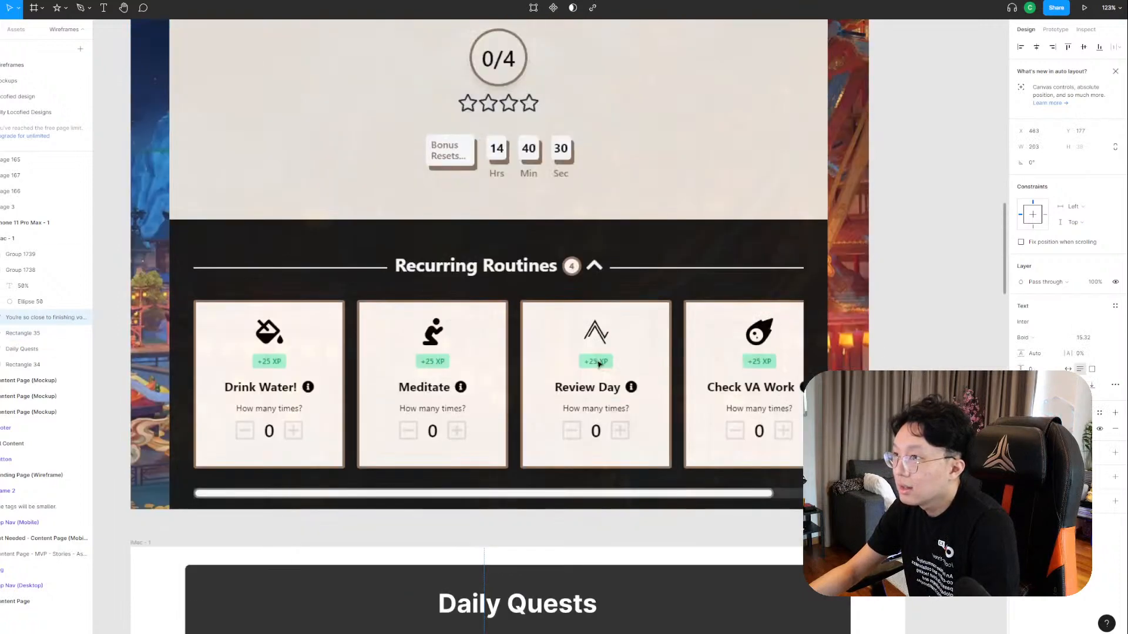
{"action": "scroll", "coordinate": [598, 360], "scroll_direction": "down", "scroll_amount": 5}
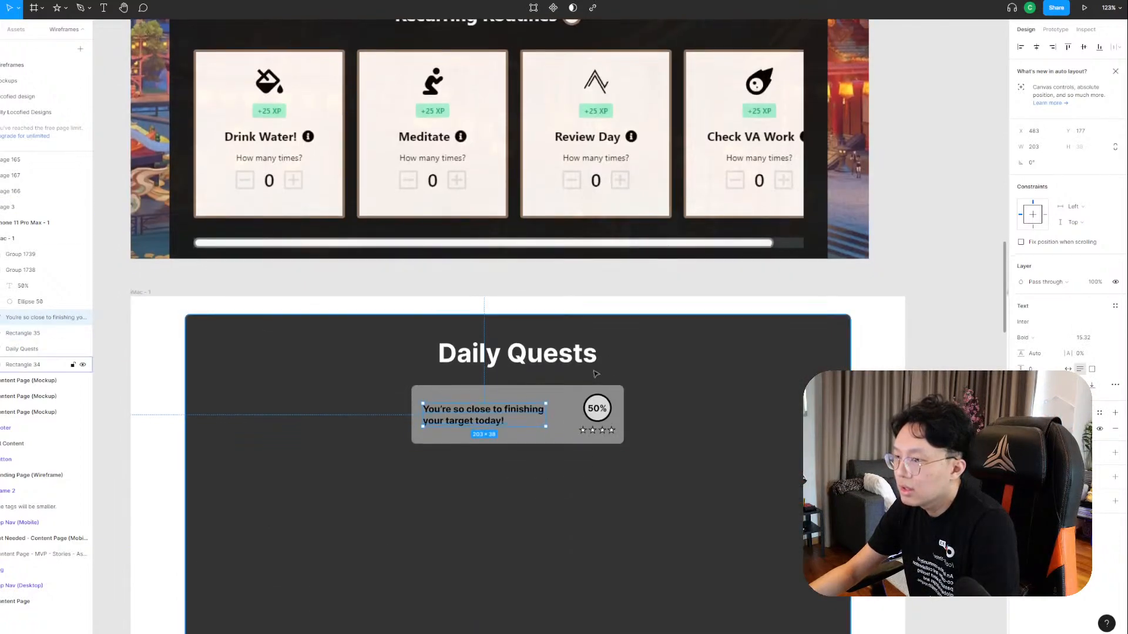
{"action": "left_click_drag", "start_coordinate": [504, 420], "coordinate": [504, 411]}
Paste a capture of the reference screenshot's Bonus Resets countdown over the progress card as a separate image.
{"action": "scroll", "coordinate": [494, 414], "scroll_direction": "up", "scroll_amount": 5}
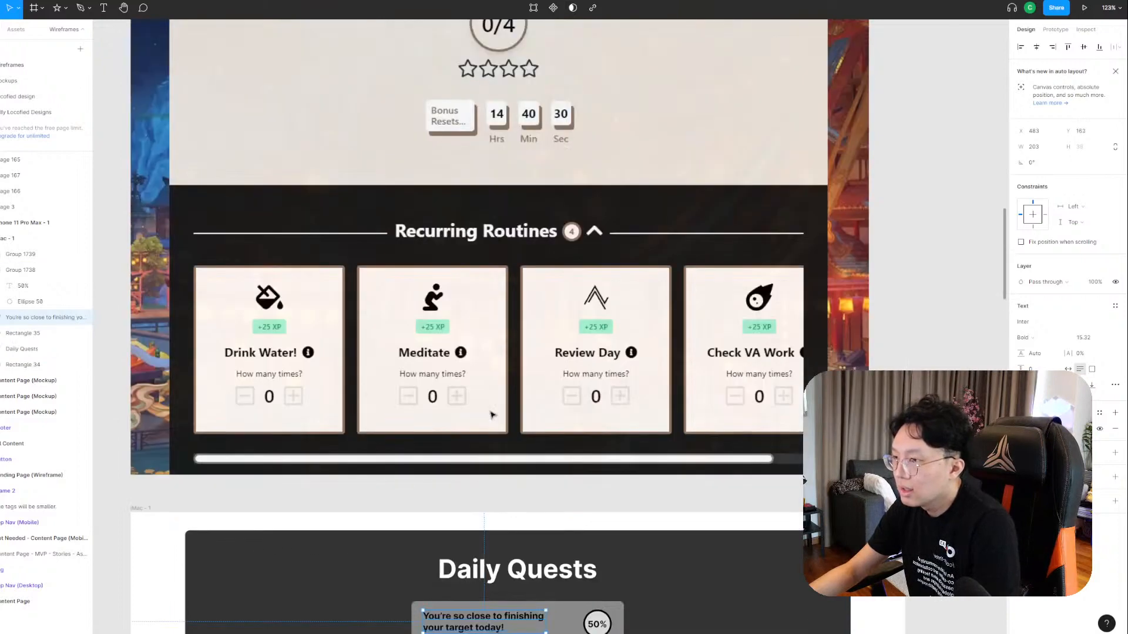
{"action": "scroll", "coordinate": [506, 369], "scroll_direction": "down", "scroll_amount": 5}
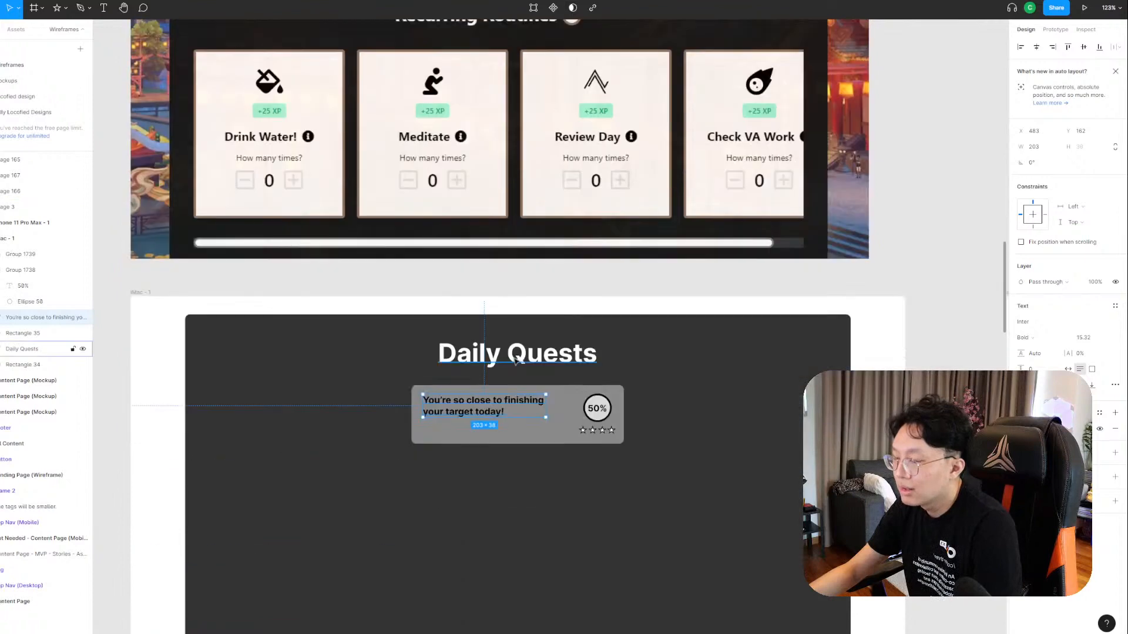
{"action": "scroll", "coordinate": [574, 343], "scroll_direction": "up", "scroll_amount": 4}
{"action": "scroll", "coordinate": [599, 212], "scroll_direction": "up", "scroll_amount": 1}
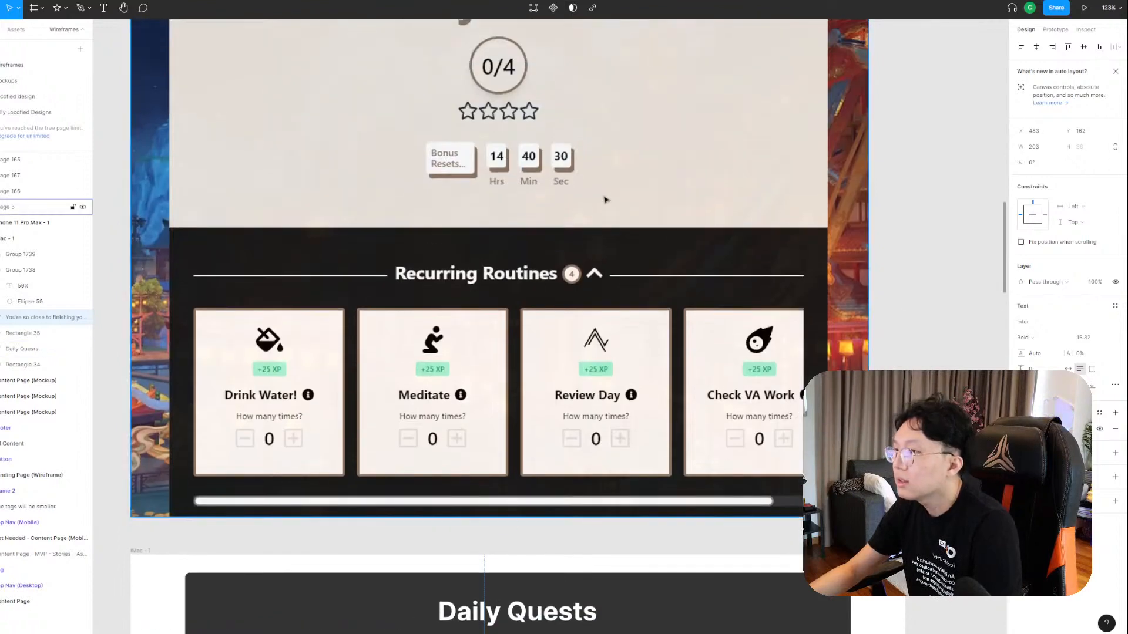
{"action": "left_click", "coordinate": [605, 198]}
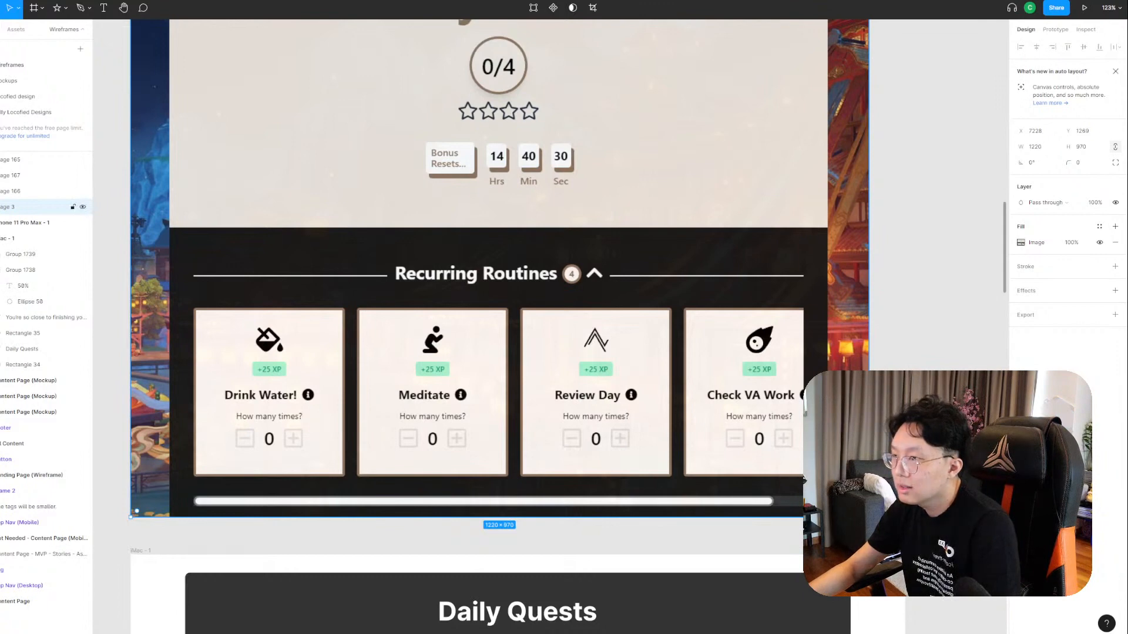
{"action": "scroll", "coordinate": [517, 335], "scroll_direction": "down", "scroll_amount": 6}
{"action": "left_click", "coordinate": [520, 335]}
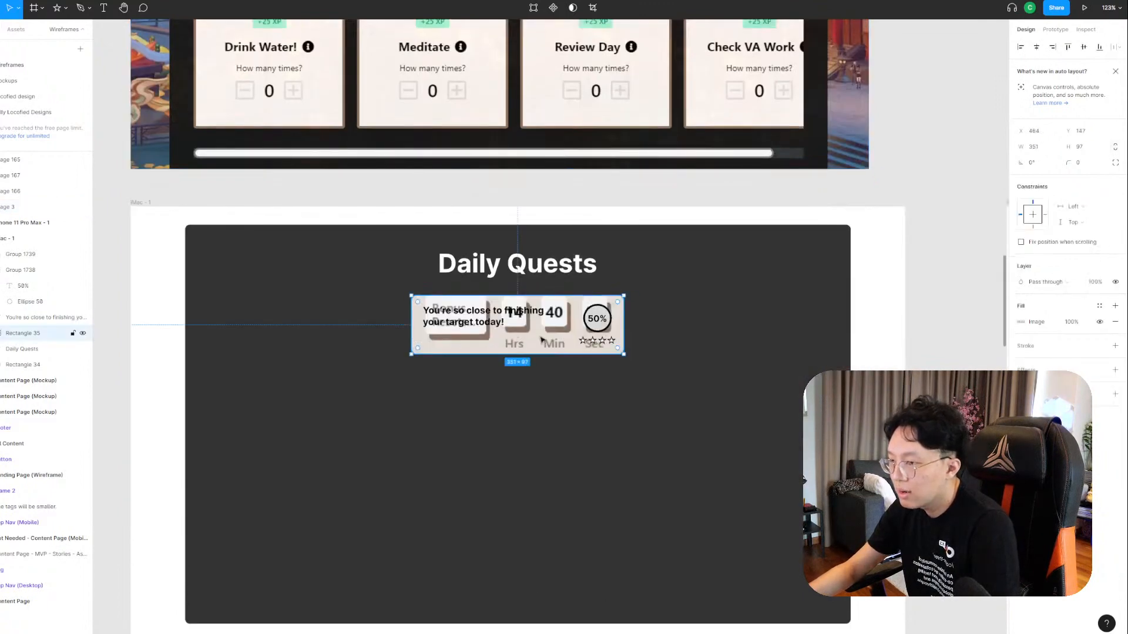
{"action": "key", "text": "ctrl+v"}
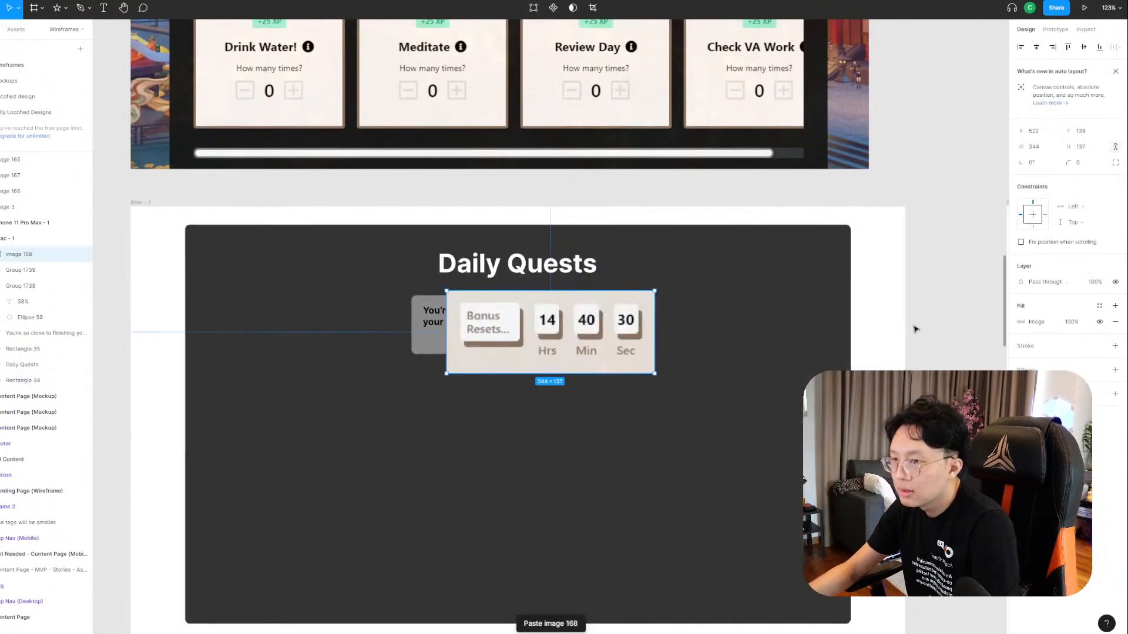
Scale down the countdown image and place it beneath the progress message, aligned with the text's left edge.
{"action": "left_click_drag", "start_coordinate": [654, 291], "coordinate": [558, 329]}
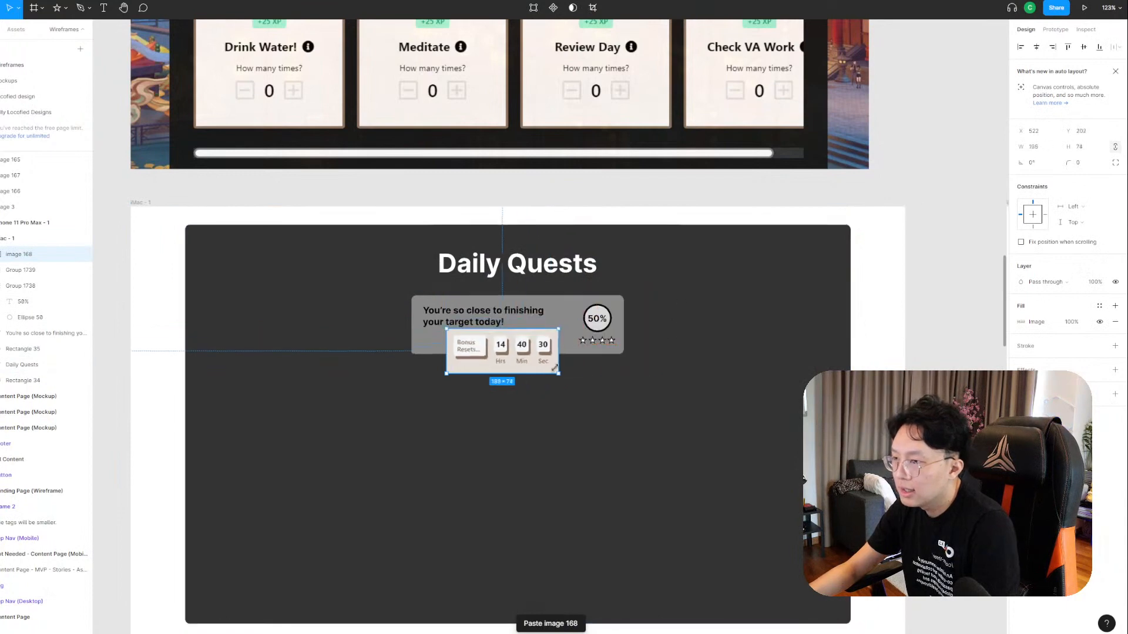
{"action": "left_click_drag", "start_coordinate": [555, 368], "coordinate": [525, 369]}
{"action": "left_click", "coordinate": [512, 350]}
{"action": "left_click", "coordinate": [473, 347]}
Extend the grey progress card's height to 122 so it encloses the countdown image.
{"action": "left_click", "coordinate": [522, 364]}
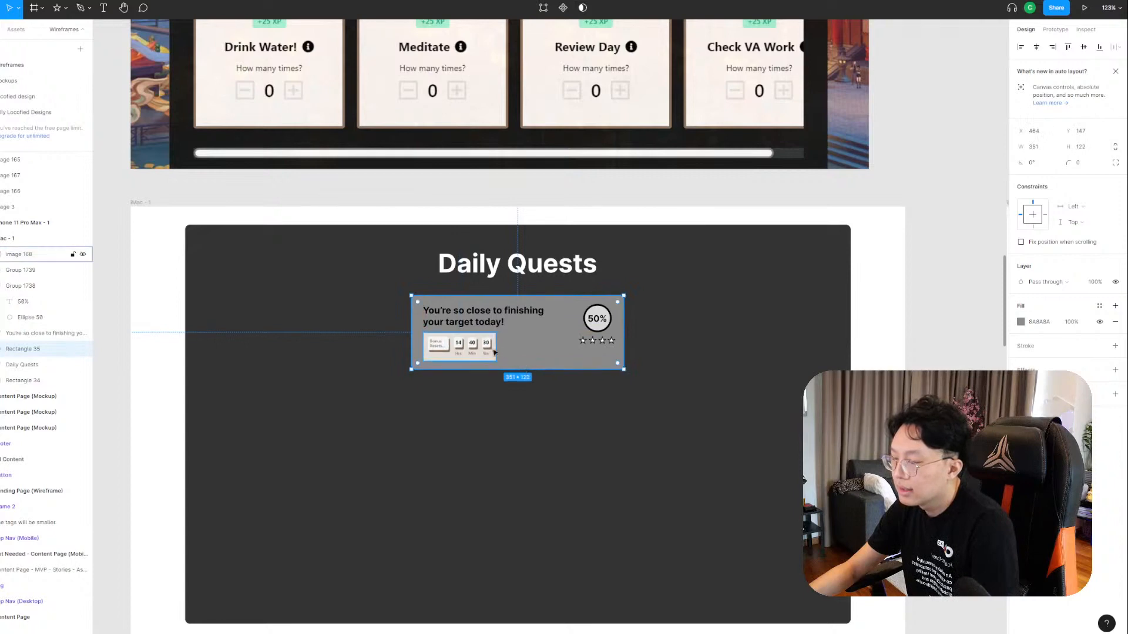
{"action": "left_click", "coordinate": [507, 324]}
{"action": "left_click", "coordinate": [508, 333]}
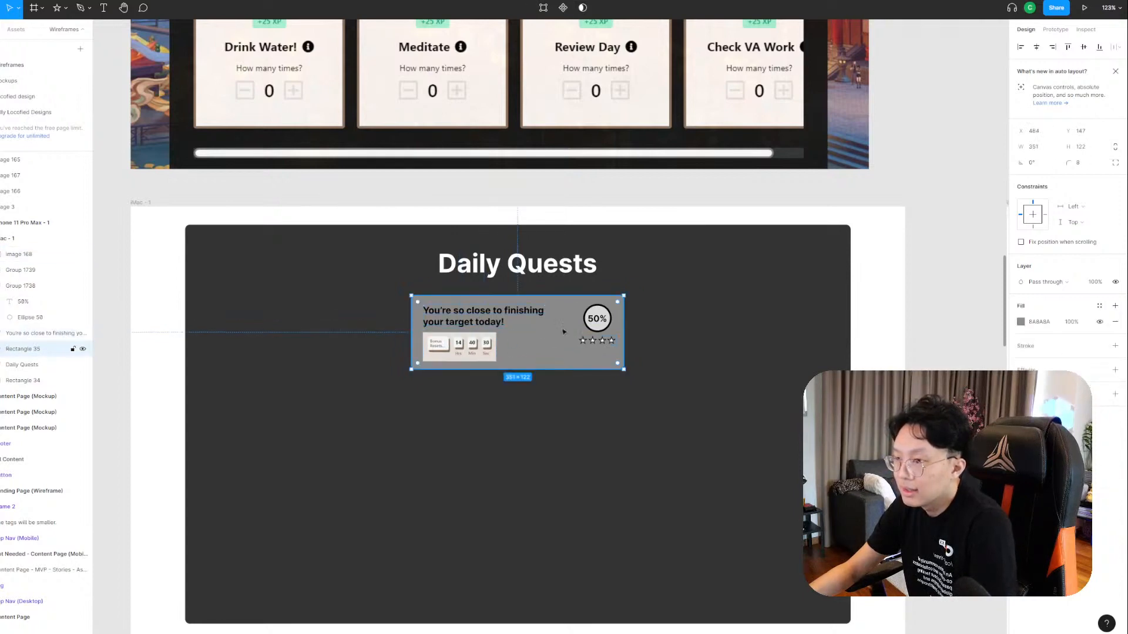
{"action": "left_click", "coordinate": [634, 341]}
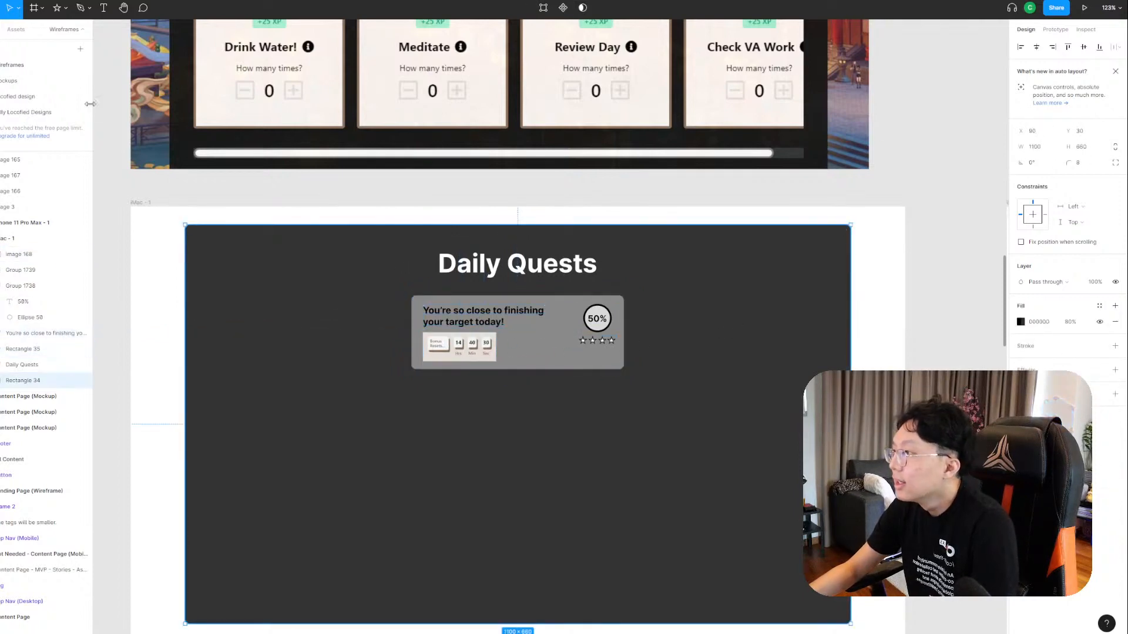
{"action": "left_click", "coordinate": [42, 7]}
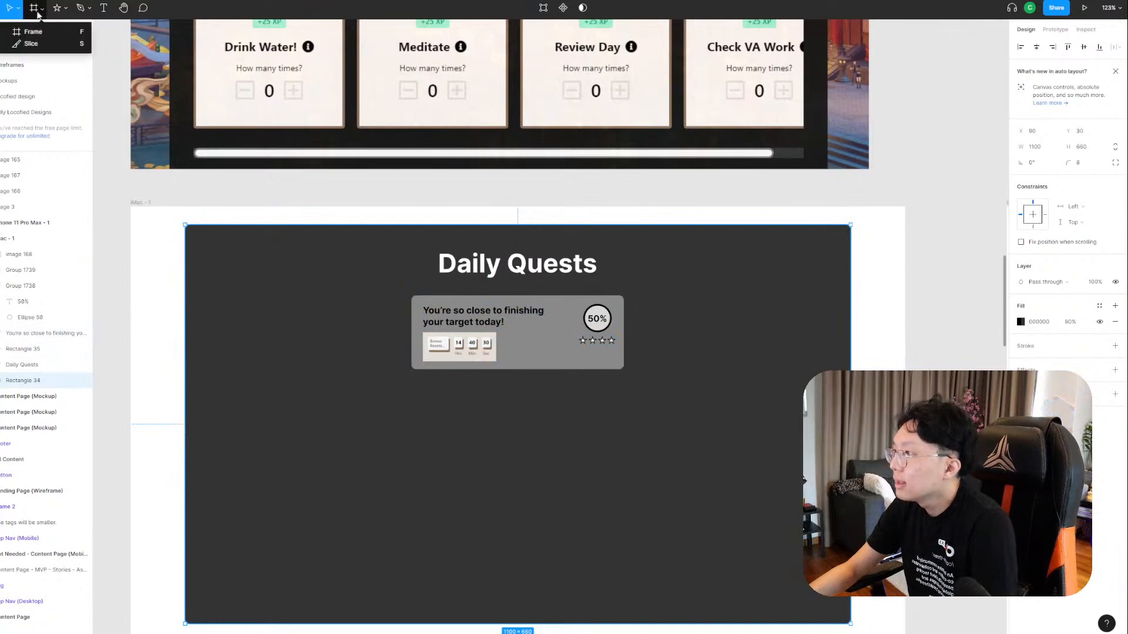
{"action": "left_click", "coordinate": [29, 26]}
{"action": "left_click", "coordinate": [42, 10]}
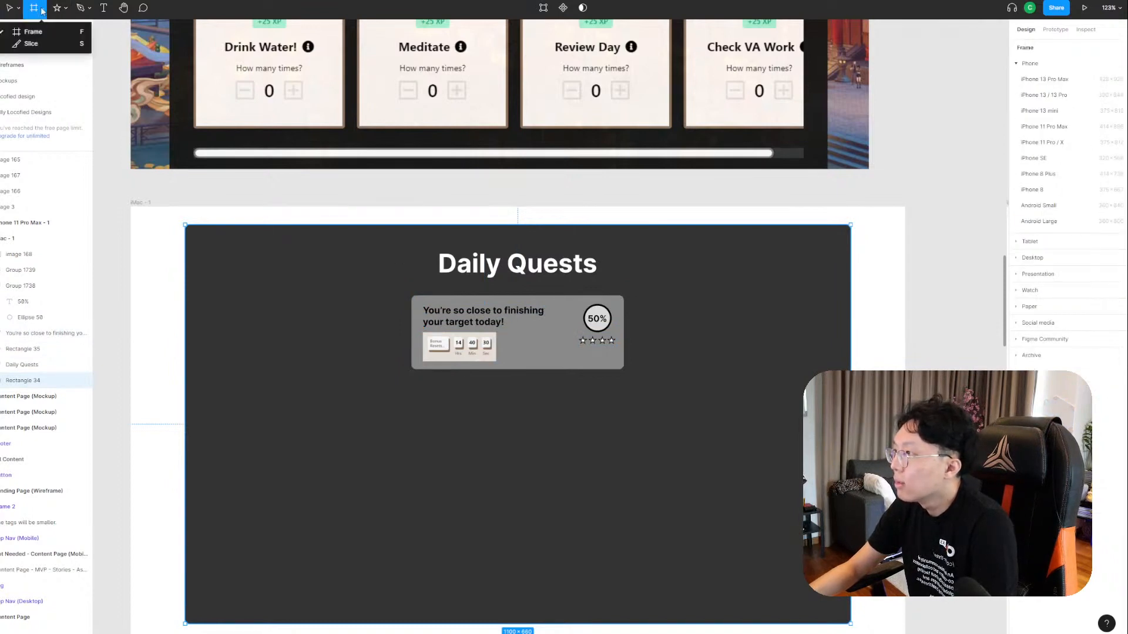
{"action": "left_click", "coordinate": [41, 10]}
{"action": "left_click", "coordinate": [11, 7]}
{"action": "left_click", "coordinate": [18, 9]}
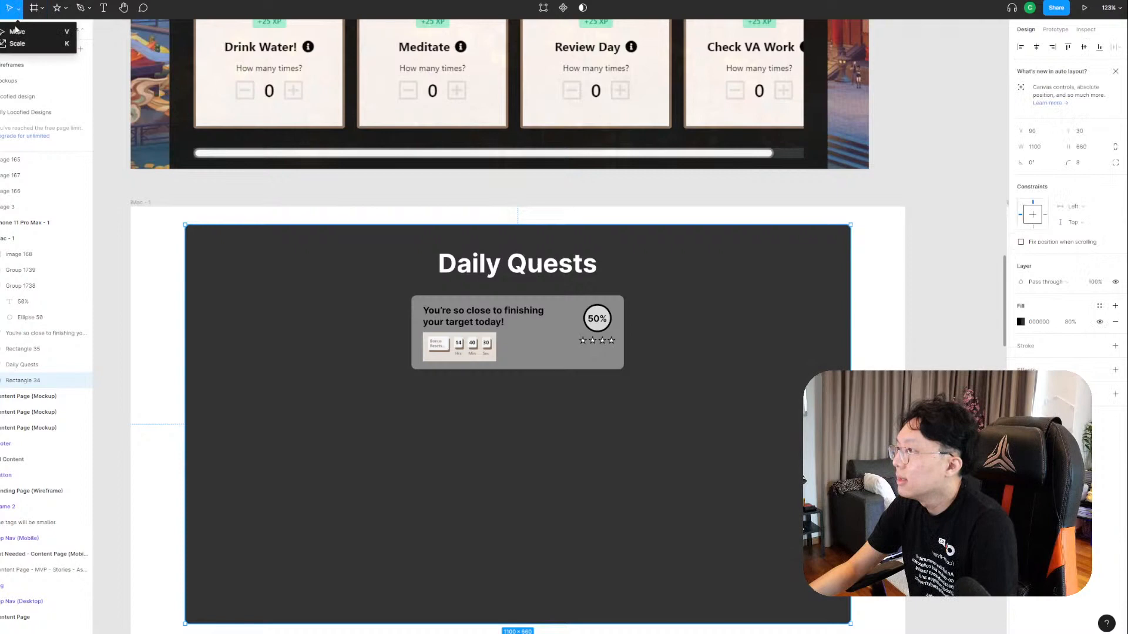
Draw a rectangle about 1103 × 281 across the dark panel's upper part and move its layer directly above that panel, behind the heading and card.
{"action": "left_click", "coordinate": [66, 9]}
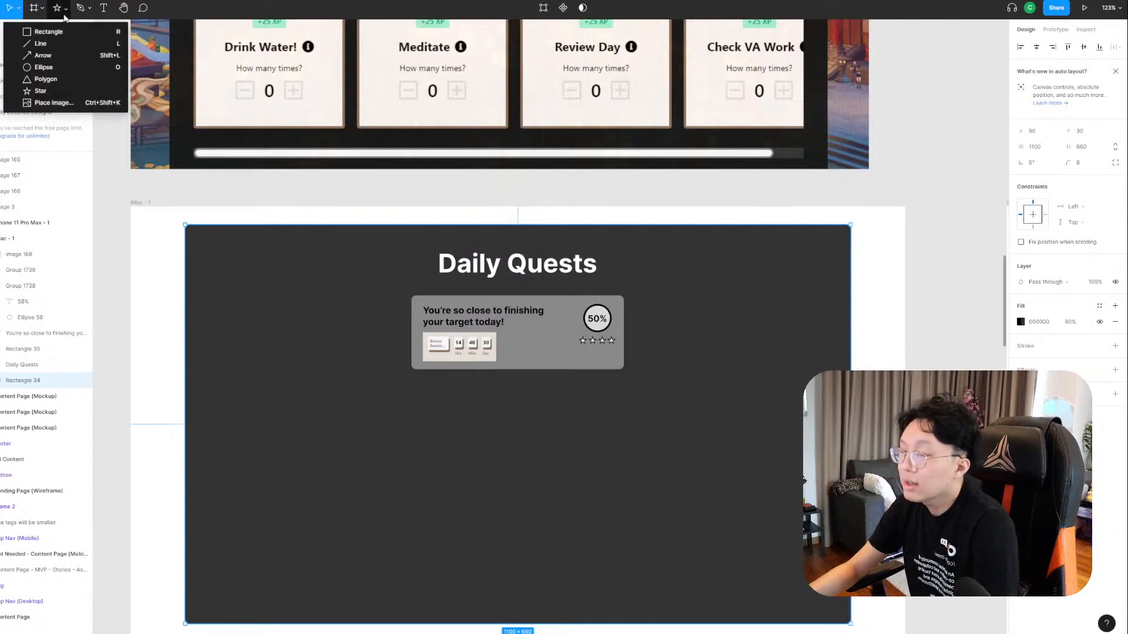
{"action": "left_click", "coordinate": [61, 33]}
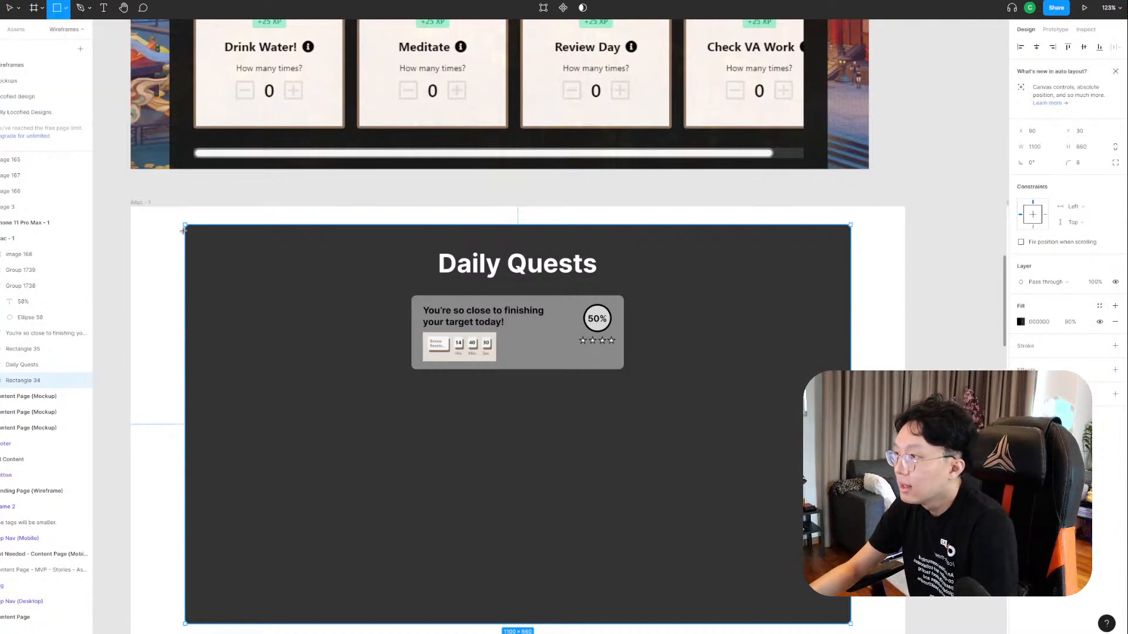
{"action": "left_click_drag", "start_coordinate": [184, 225], "coordinate": [850, 393]}
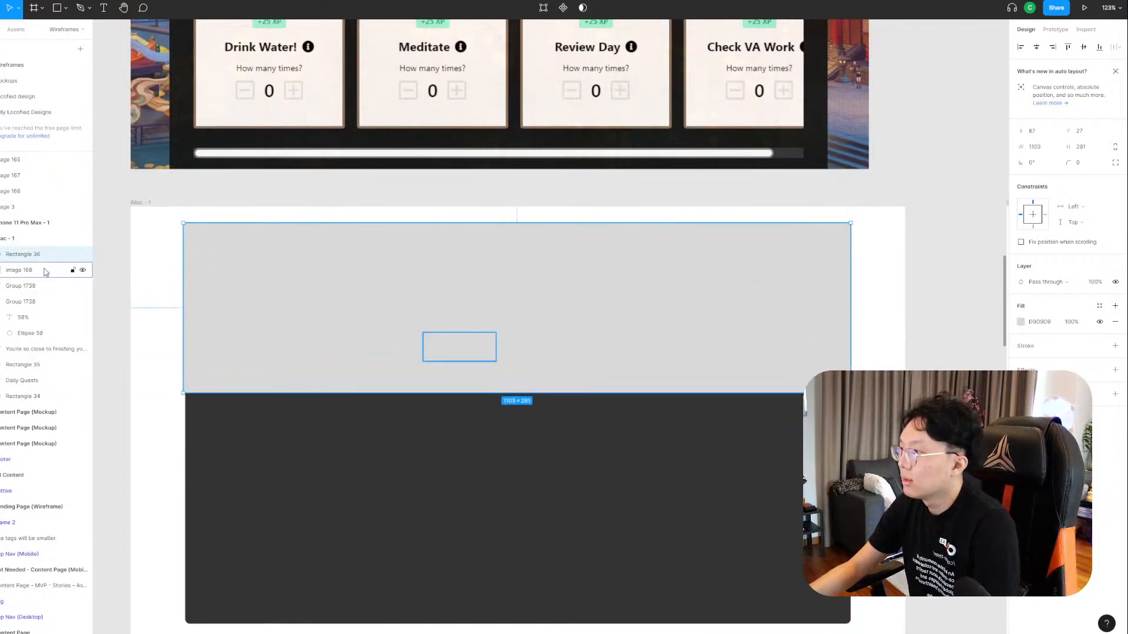
{"action": "left_click_drag", "start_coordinate": [27, 254], "coordinate": [50, 384]}
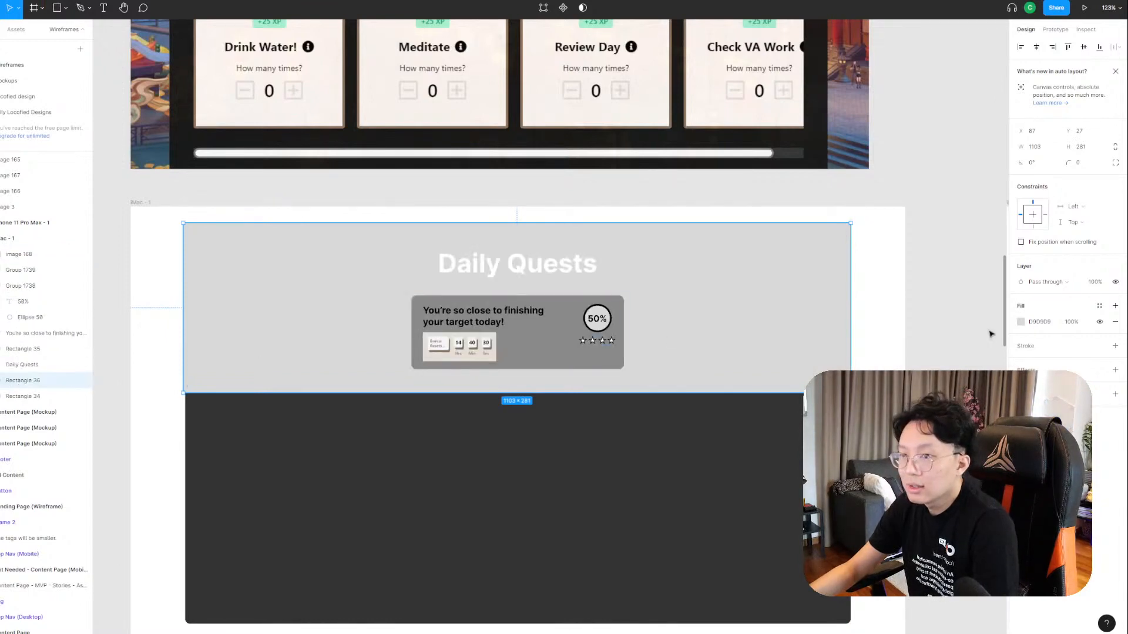
Fill the new rectangle behind the Daily Quests heading with the beige sampled from the reference screenshot's header panel.
{"action": "scroll", "coordinate": [991, 334], "scroll_direction": "up", "scroll_amount": 5}
{"action": "left_click", "coordinate": [1028, 324]}
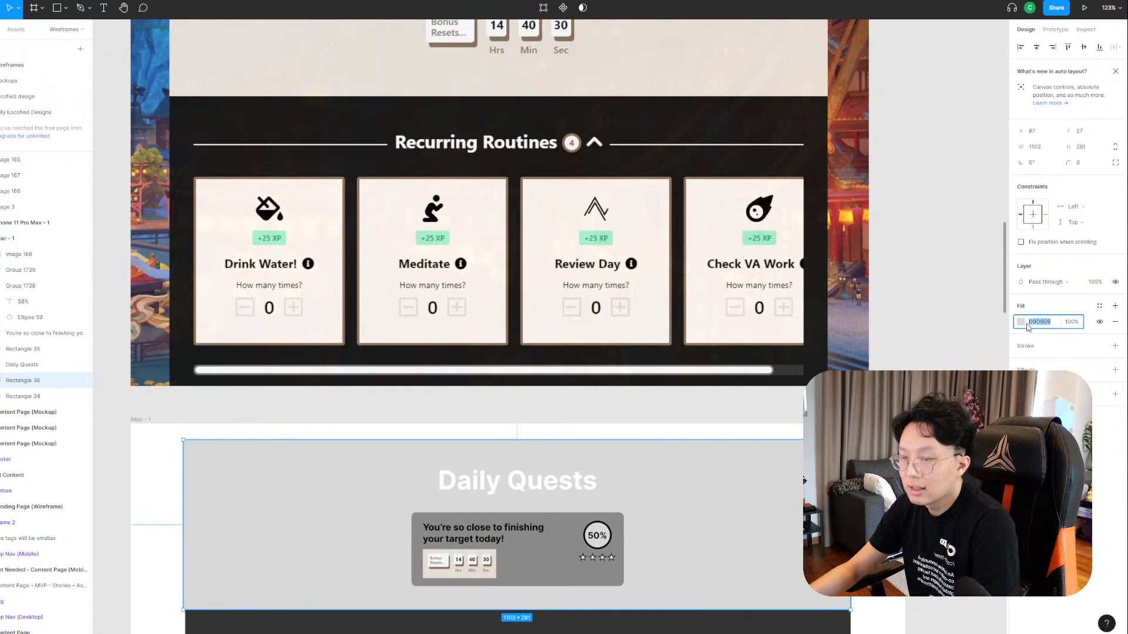
{"action": "left_click", "coordinate": [1021, 322]}
{"action": "left_click", "coordinate": [983, 324]}
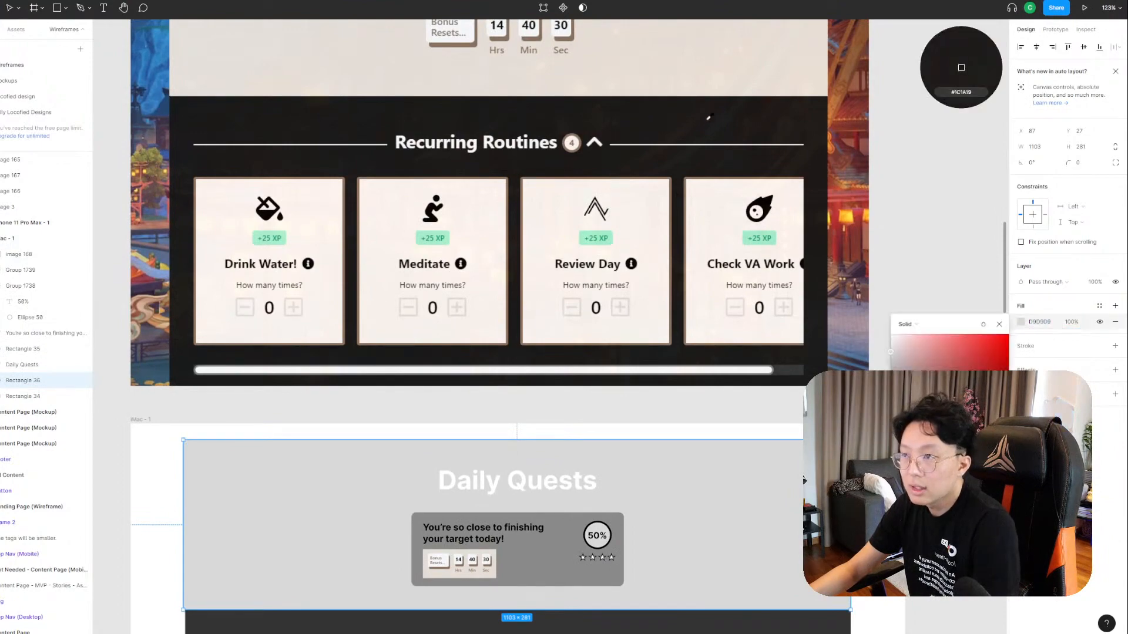
{"action": "left_click", "coordinate": [792, 336]}
{"action": "scroll", "coordinate": [787, 353], "scroll_direction": "down", "scroll_amount": 5}
Recolour the wireframe's Daily Quests heading with the brown sampled from the heading in the reference screenshot.
{"action": "left_click", "coordinate": [517, 201]}
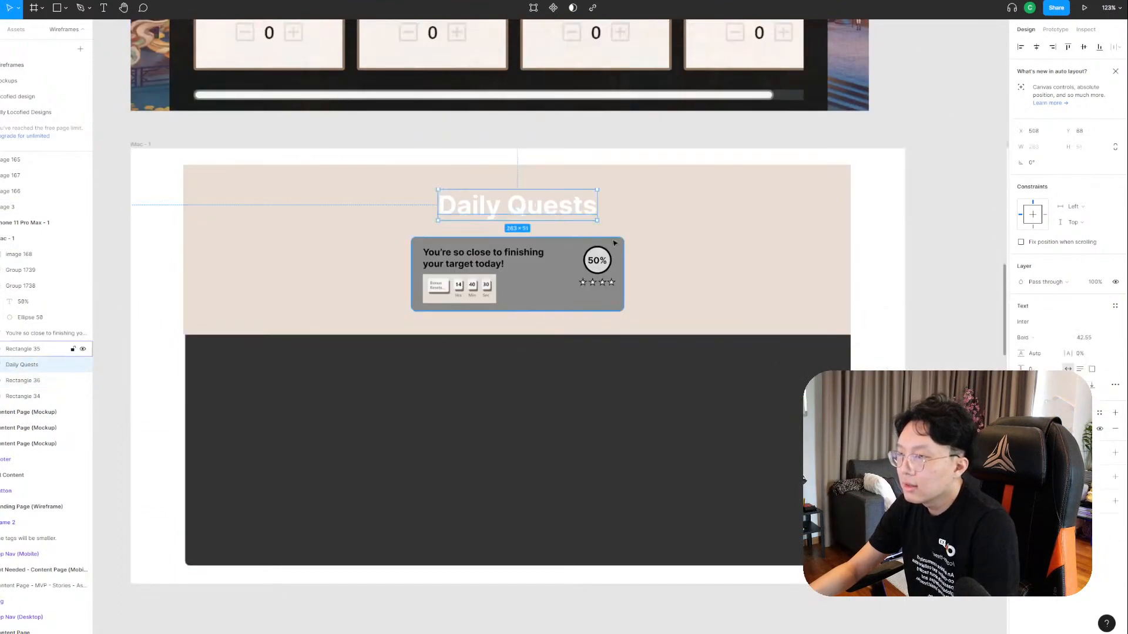
{"action": "scroll", "coordinate": [587, 247], "scroll_direction": "up", "scroll_amount": 8}
{"action": "scroll", "coordinate": [630, 266], "scroll_direction": "up", "scroll_amount": 3}
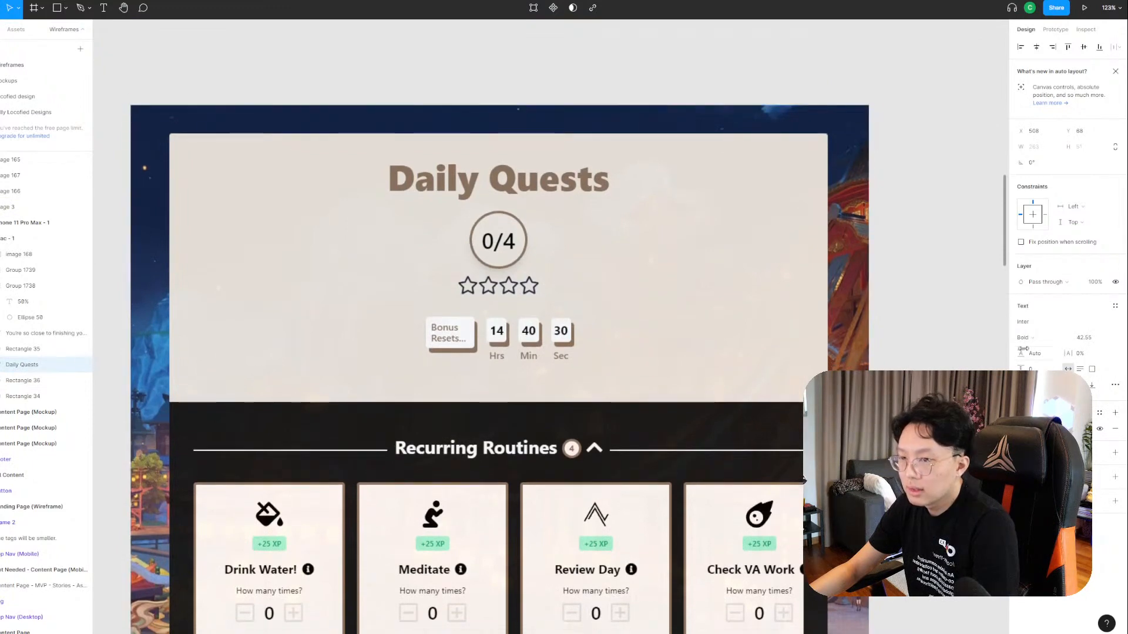
{"action": "left_click", "coordinate": [1021, 428]}
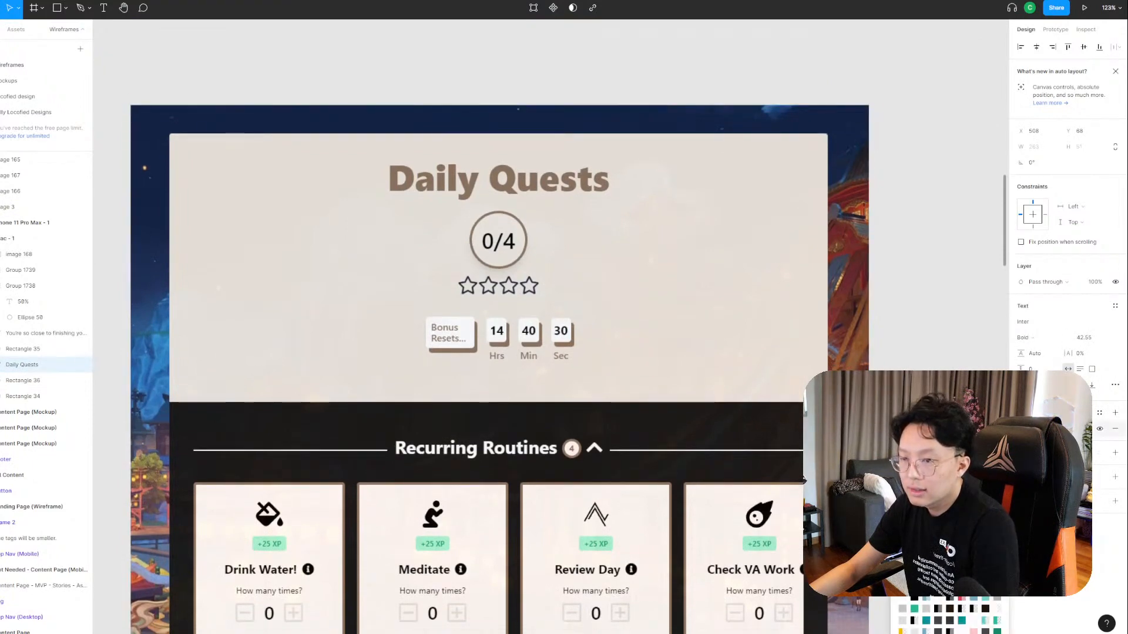
{"action": "left_click", "coordinate": [901, 539]}
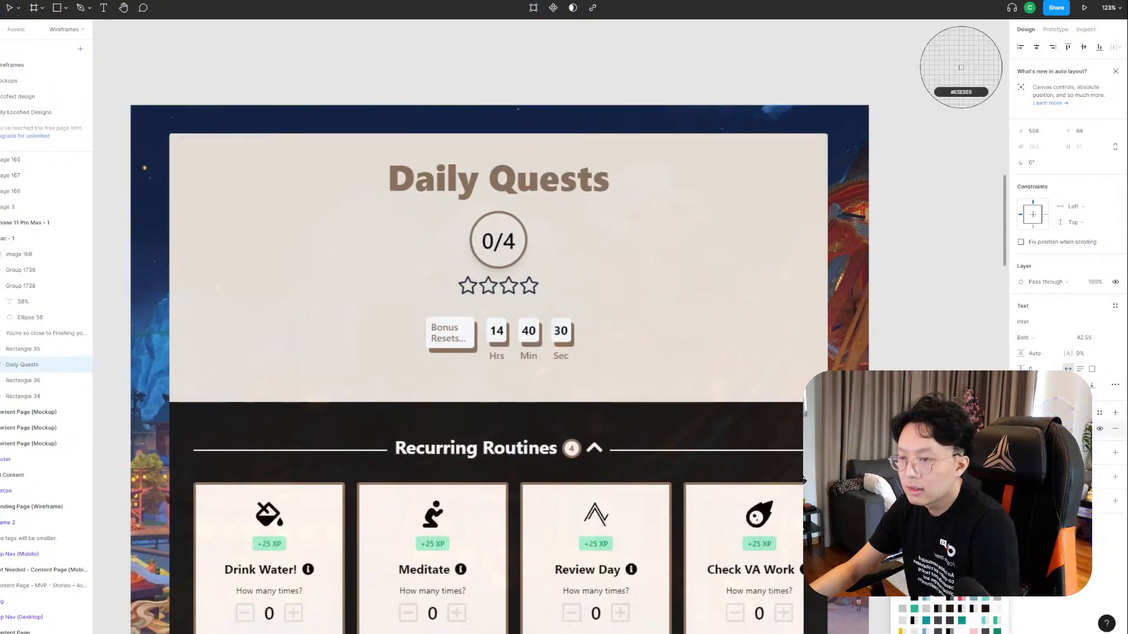
{"action": "left_click", "coordinate": [587, 190]}
{"action": "scroll", "coordinate": [581, 235], "scroll_direction": "down", "scroll_amount": 8}
{"action": "scroll", "coordinate": [535, 308], "scroll_direction": "up", "scroll_amount": 7}
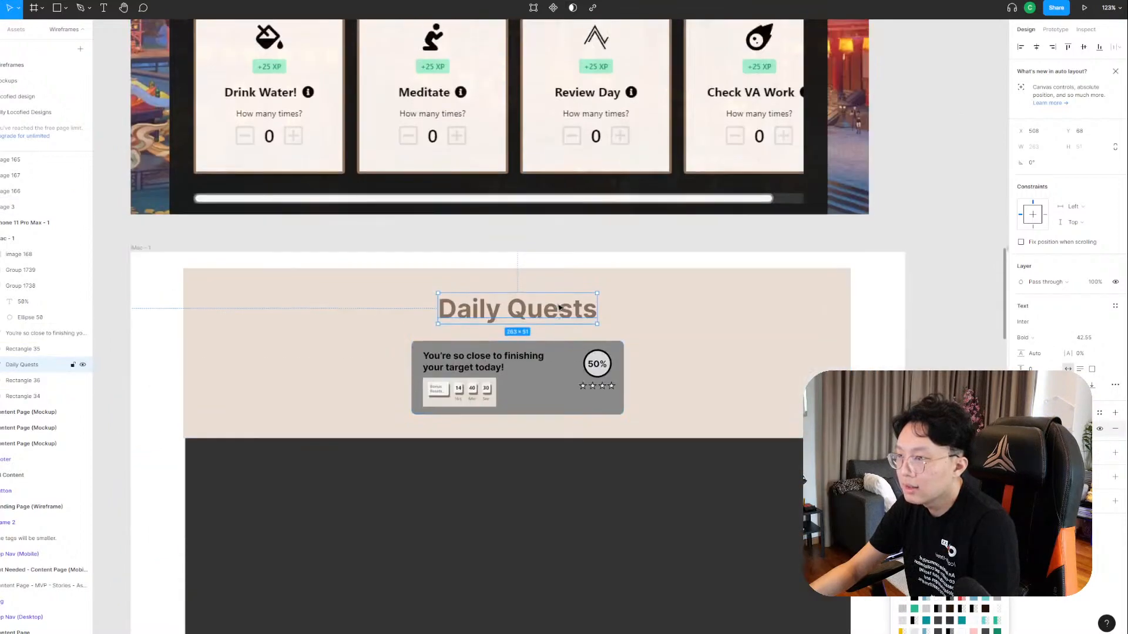
Try the Extra Bold weight on the Daily Quests heading, settle on Black, and compare it with the reference heading.
{"action": "scroll", "coordinate": [561, 307], "scroll_direction": "down", "scroll_amount": 7}
{"action": "left_click", "coordinate": [1025, 337]}
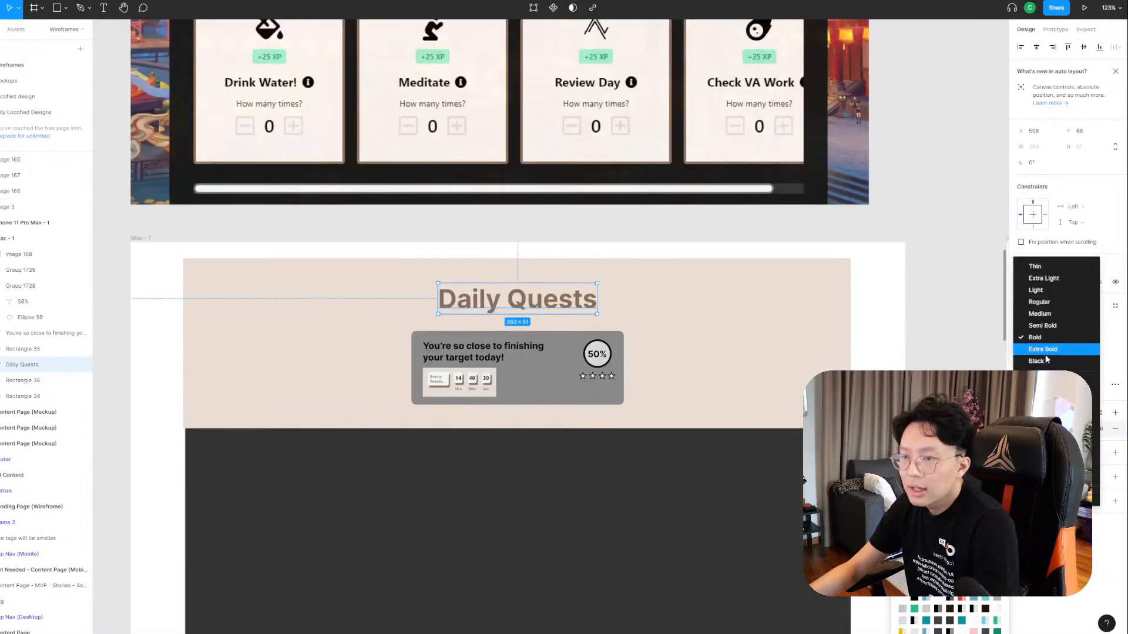
{"action": "left_click", "coordinate": [1053, 353]}
{"action": "left_click", "coordinate": [1032, 337]}
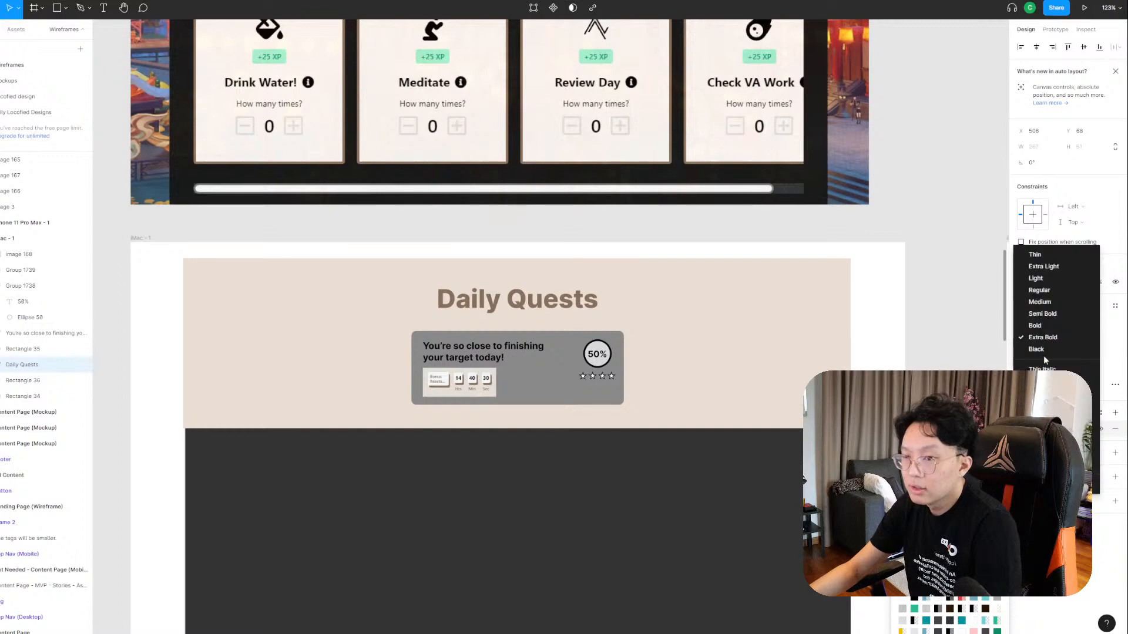
{"action": "left_click", "coordinate": [1043, 355]}
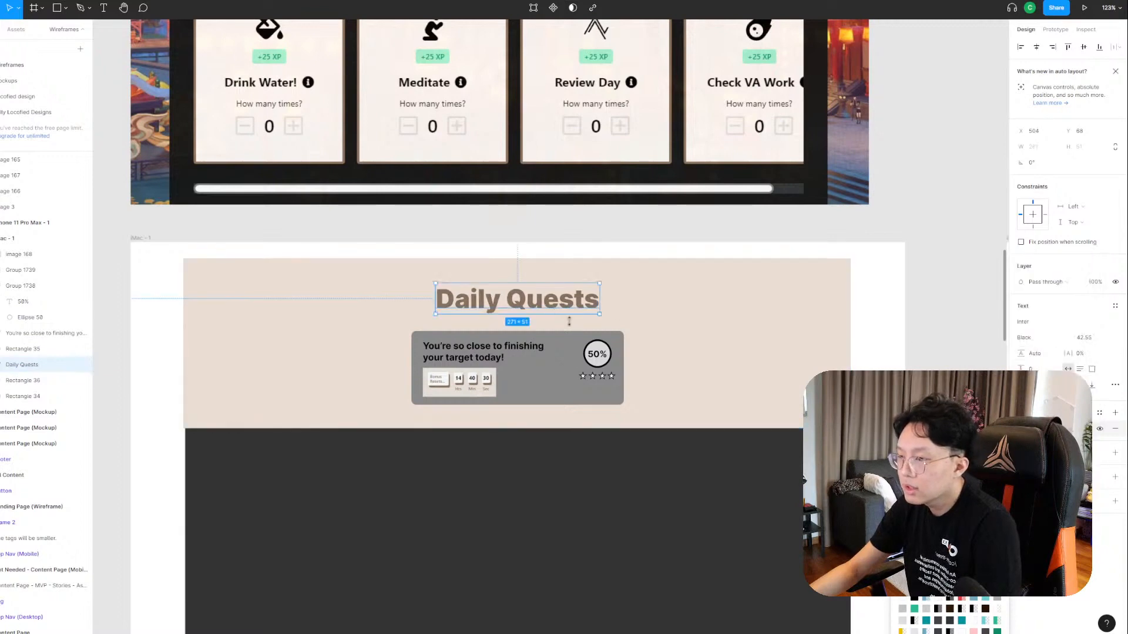
{"action": "scroll", "coordinate": [578, 311], "scroll_direction": "up", "scroll_amount": 8}
{"action": "scroll", "coordinate": [591, 329], "scroll_direction": "down", "scroll_amount": 6}
{"action": "scroll", "coordinate": [592, 333], "scroll_direction": "down", "scroll_amount": 5}
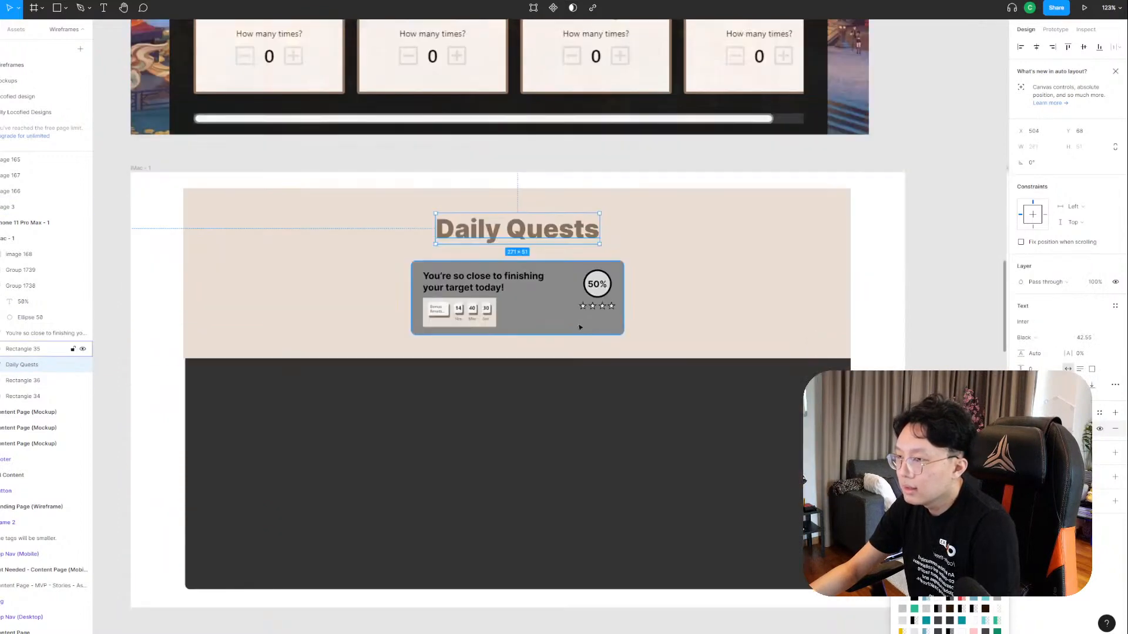
Examine the progress card up close and compare the wireframe's layout with the mobile habit app references beside it.
{"action": "left_click", "coordinate": [555, 321]}
{"action": "scroll", "coordinate": [500, 337], "scroll_direction": "up", "scroll_amount": 5}
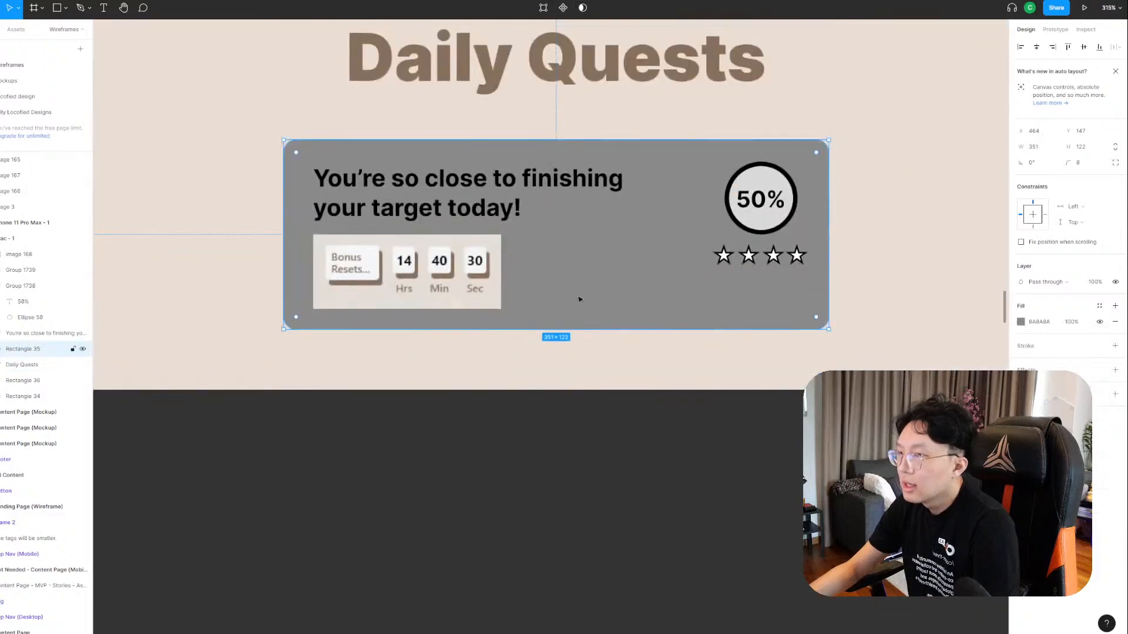
{"action": "scroll", "coordinate": [576, 298], "scroll_direction": "down", "scroll_amount": 2}
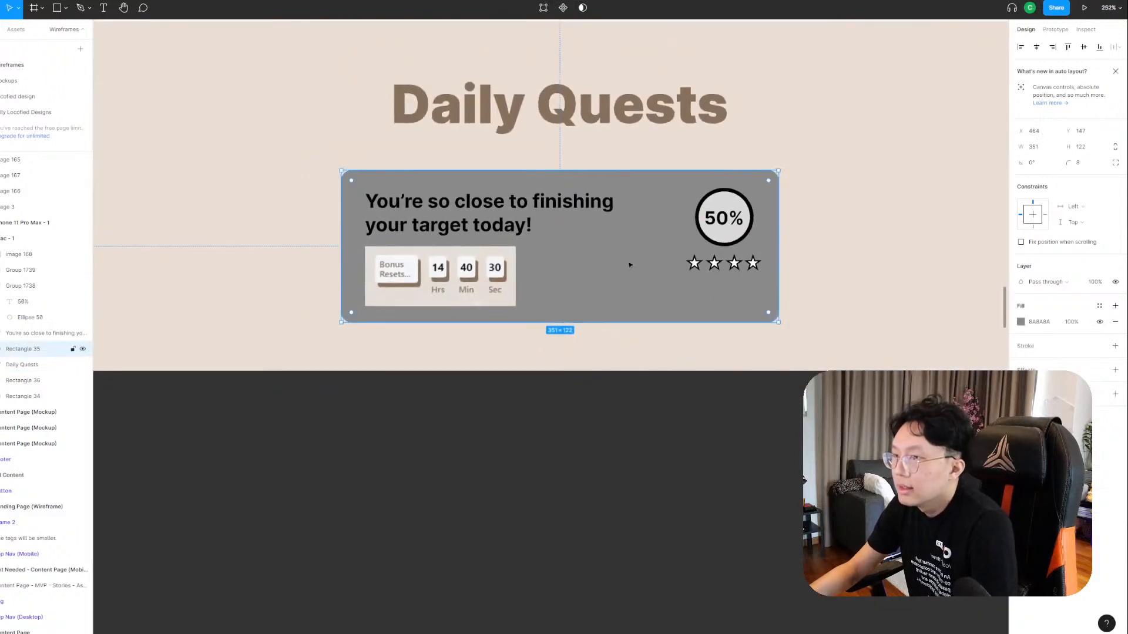
{"action": "scroll", "coordinate": [630, 265], "scroll_direction": "down", "scroll_amount": 5}
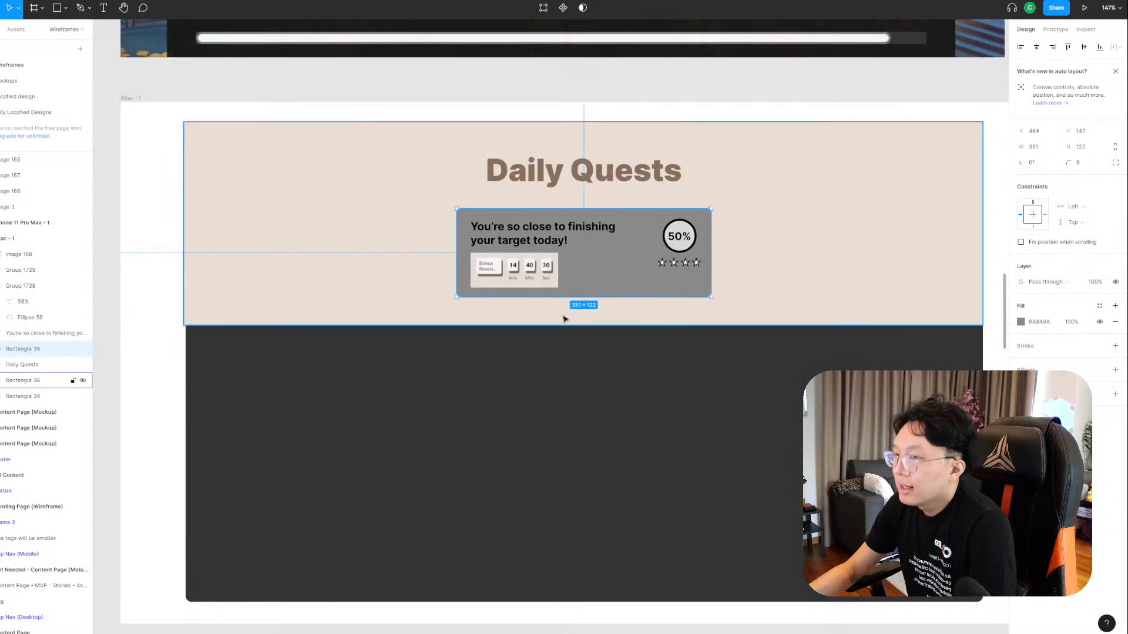
{"action": "scroll", "coordinate": [566, 317], "scroll_direction": "down", "scroll_amount": 1}
{"action": "scroll", "coordinate": [352, 235], "scroll_direction": "down", "scroll_amount": 5}
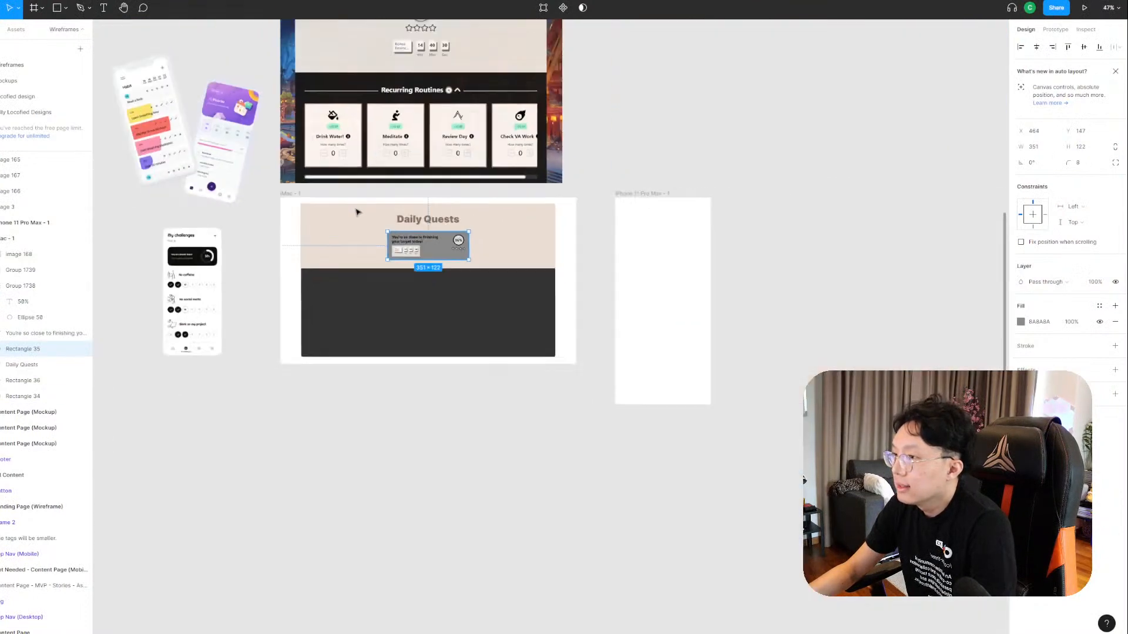
{"action": "left_click", "coordinate": [343, 382]}
{"action": "left_click_drag", "start_coordinate": [339, 367], "coordinate": [489, 386]}
{"action": "scroll", "coordinate": [341, 309], "scroll_direction": "up", "scroll_amount": 3}
{"action": "scroll", "coordinate": [192, 146], "scroll_direction": "up", "scroll_amount": 4}
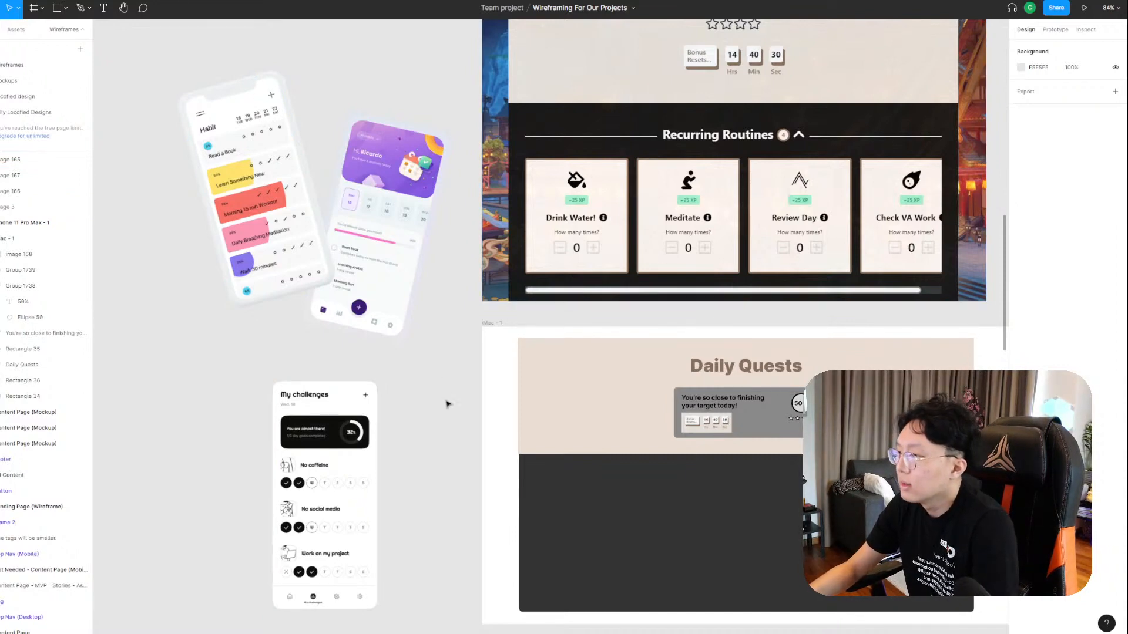
{"action": "left_click_drag", "start_coordinate": [447, 404], "coordinate": [333, 249]}
{"action": "scroll", "coordinate": [670, 347], "scroll_direction": "up", "scroll_amount": 2}
{"action": "scroll", "coordinate": [670, 347], "scroll_direction": "down", "scroll_amount": 3}
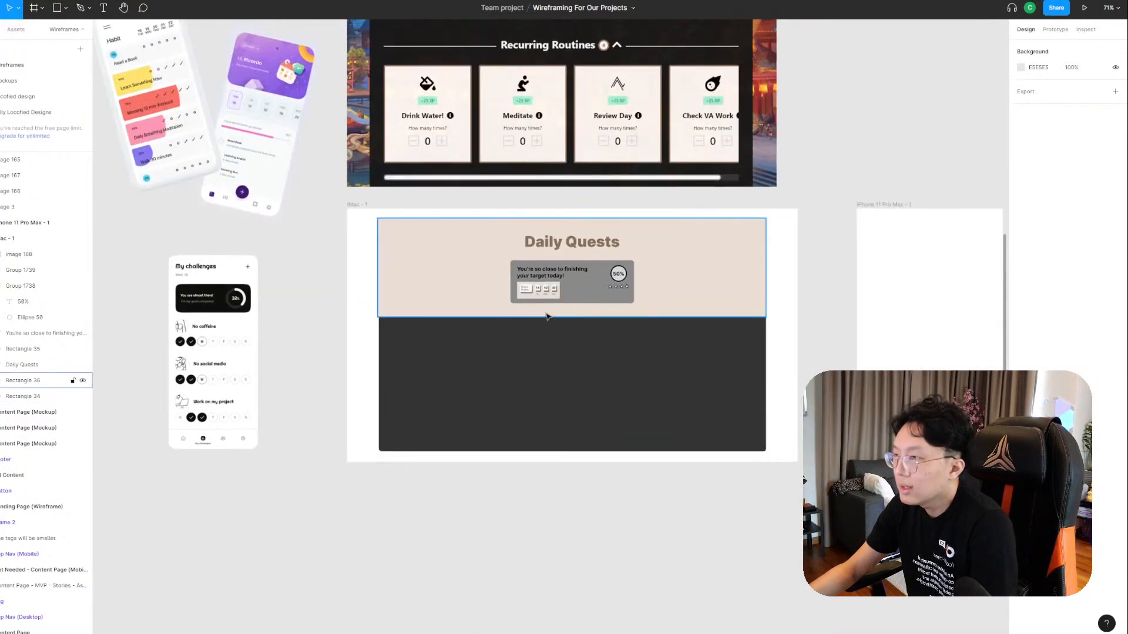
Compare the reference screenshot's Recurring Routines cards with the wireframe's empty dark panel.
{"action": "scroll", "coordinate": [552, 317], "scroll_direction": "up", "scroll_amount": 2}
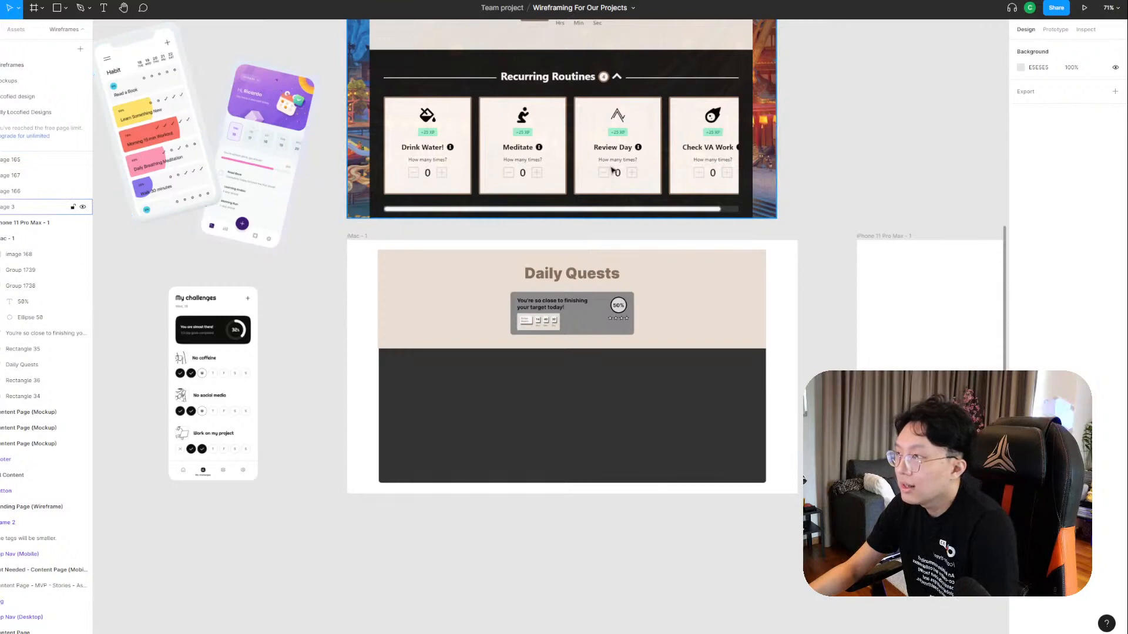
{"action": "scroll", "coordinate": [401, 155], "scroll_direction": "up", "scroll_amount": 1}
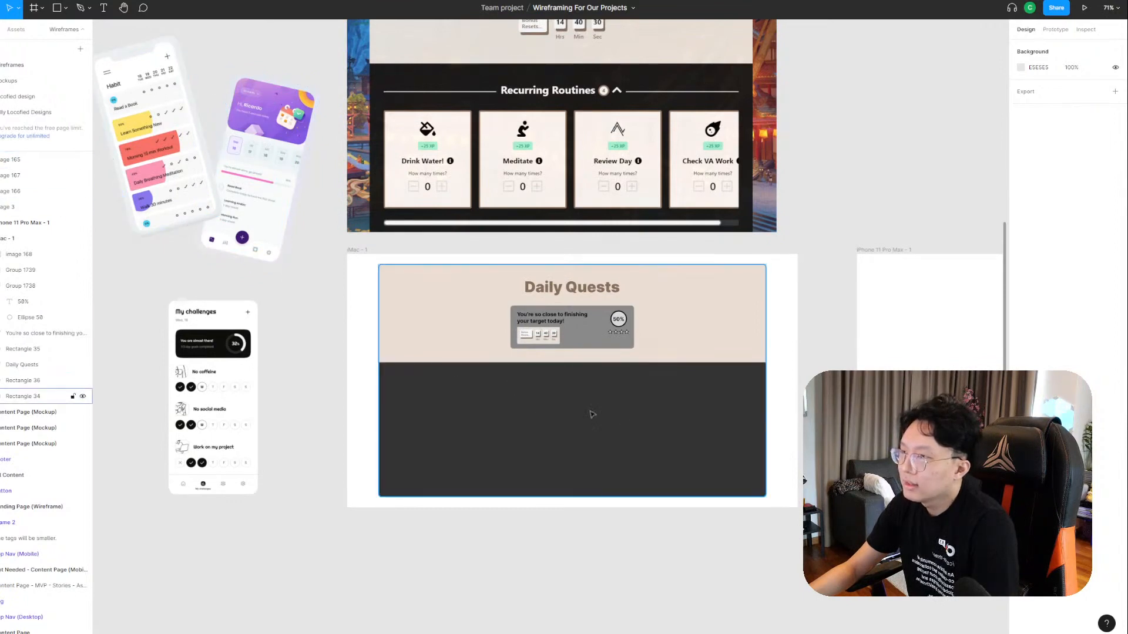
{"action": "scroll", "coordinate": [524, 367], "scroll_direction": "up", "scroll_amount": 5}
{"action": "scroll", "coordinate": [525, 376], "scroll_direction": "down", "scroll_amount": 9}
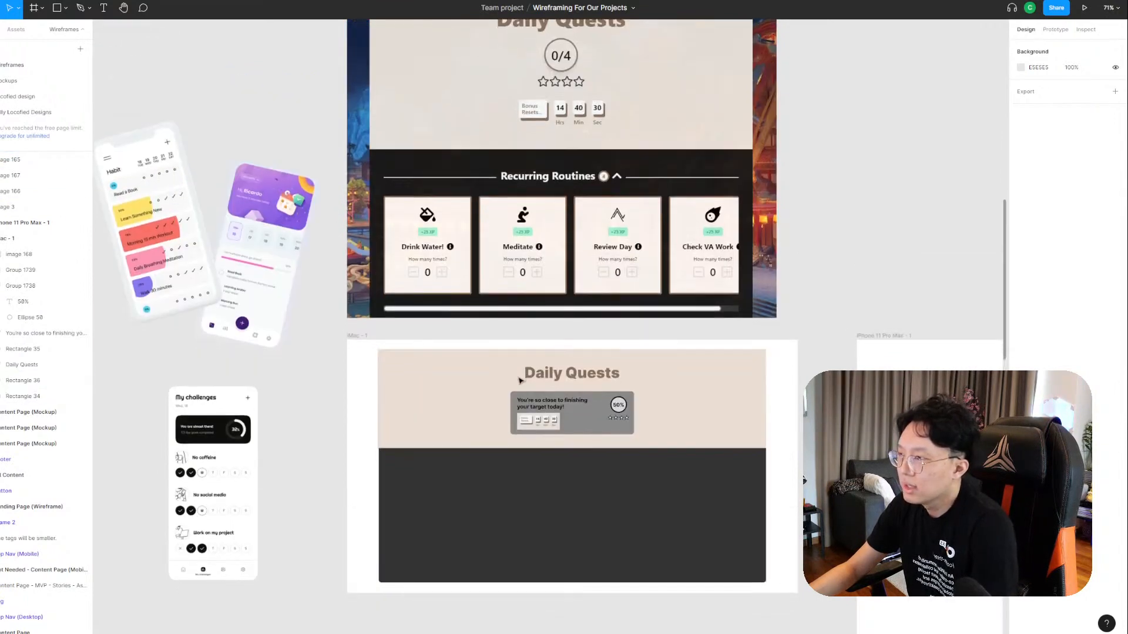
{"action": "scroll", "coordinate": [577, 372], "scroll_direction": "up", "scroll_amount": 10}
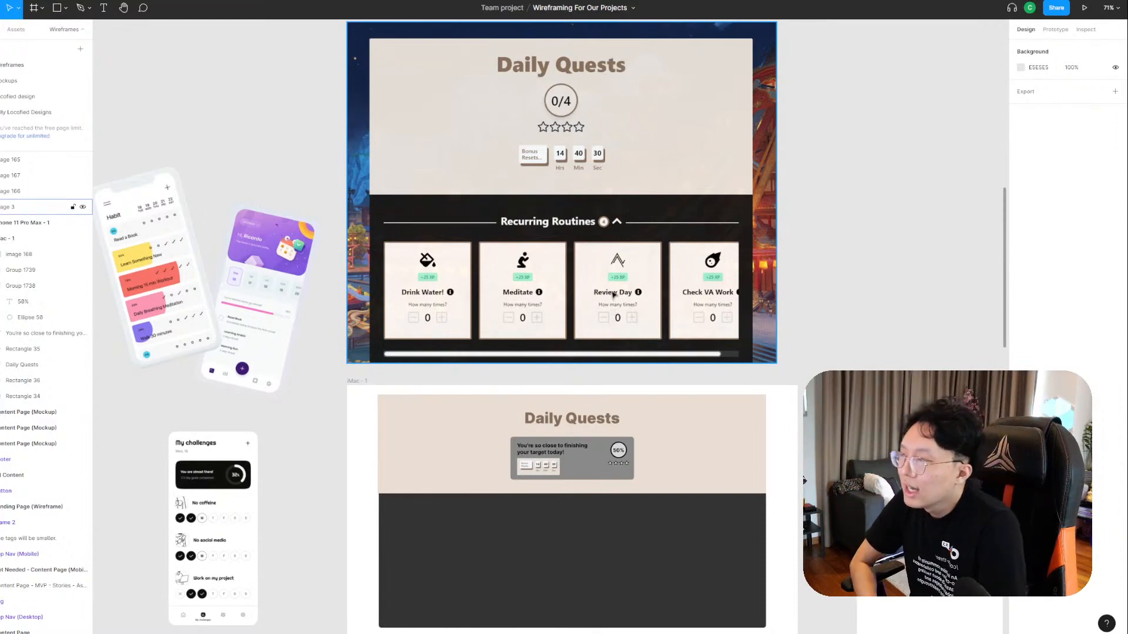
{"action": "scroll", "coordinate": [624, 304], "scroll_direction": "down", "scroll_amount": 4}
{"action": "left_click", "coordinate": [640, 308]}
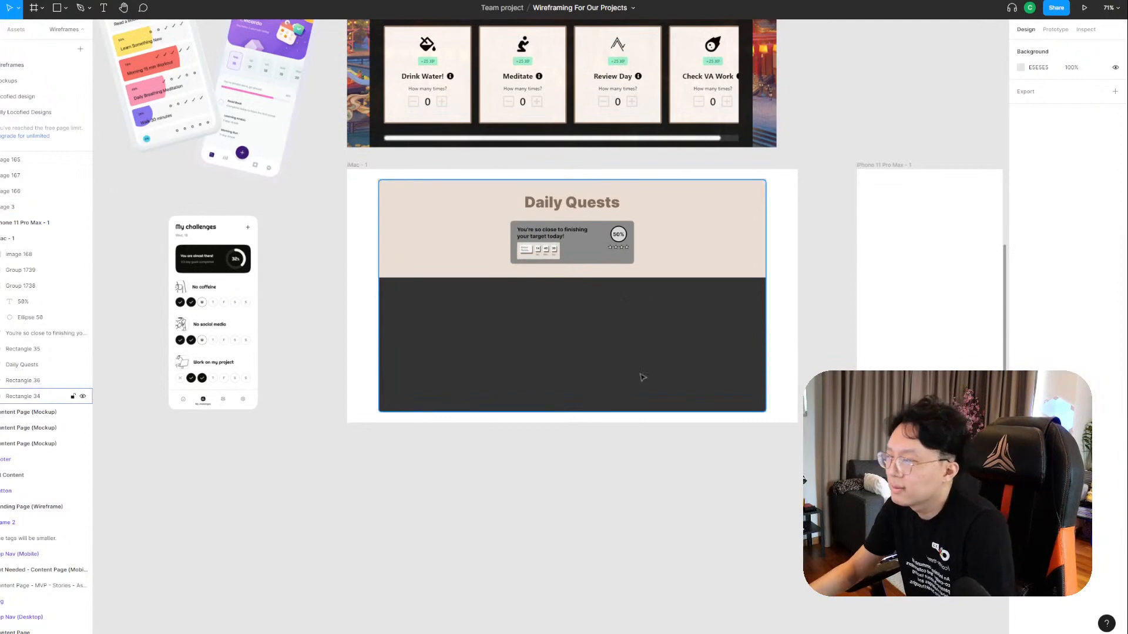
Draw a light grey rectangle about 404 × 114 in the dark panel beneath the Daily Quests section.
{"action": "scroll", "coordinate": [642, 377], "scroll_direction": "up", "scroll_amount": 5}
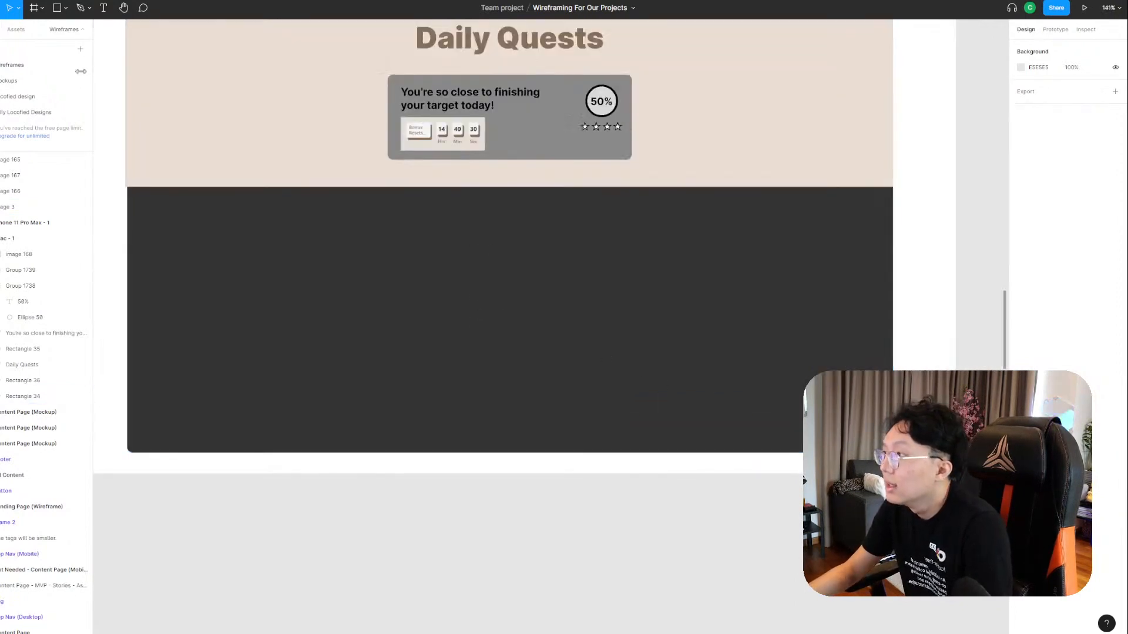
{"action": "left_click", "coordinate": [65, 7]}
{"action": "left_click", "coordinate": [29, 29]}
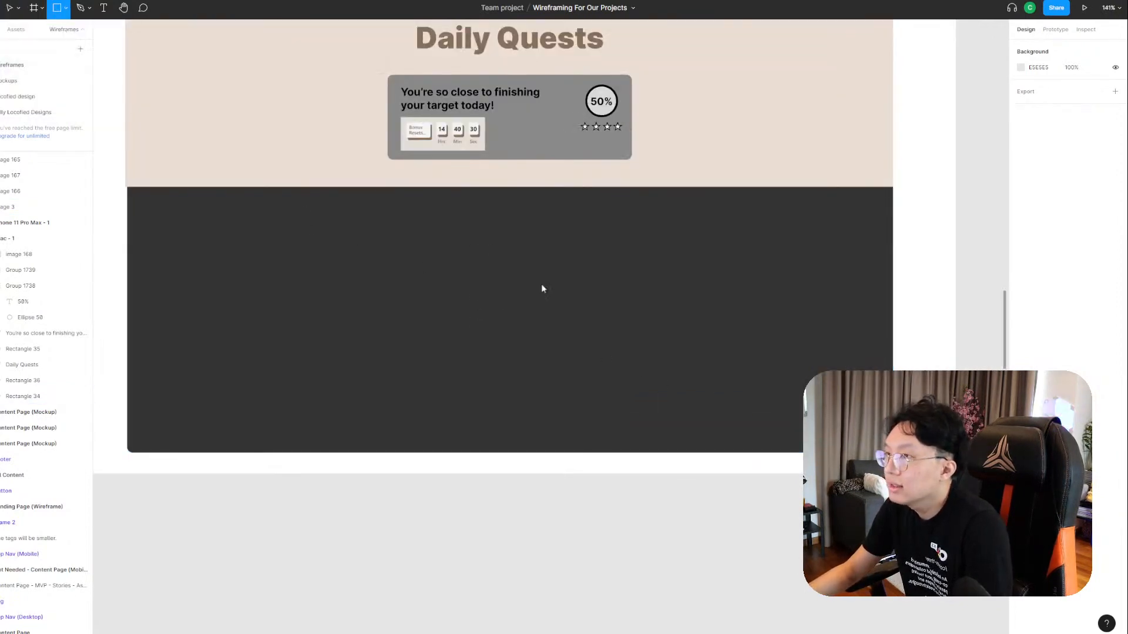
{"action": "left_click_drag", "start_coordinate": [354, 240], "coordinate": [637, 319]}
{"action": "mouse_move", "coordinate": [578, 295]}
{"action": "left_mouse_down"}
{"action": "mouse_move", "coordinate": [538, 270]}
{"action": "mouse_move", "coordinate": [538, 329]}
{"action": "left_mouse_up"}
{"action": "scroll", "coordinate": [531, 284], "scroll_direction": "down", "scroll_amount": 3}
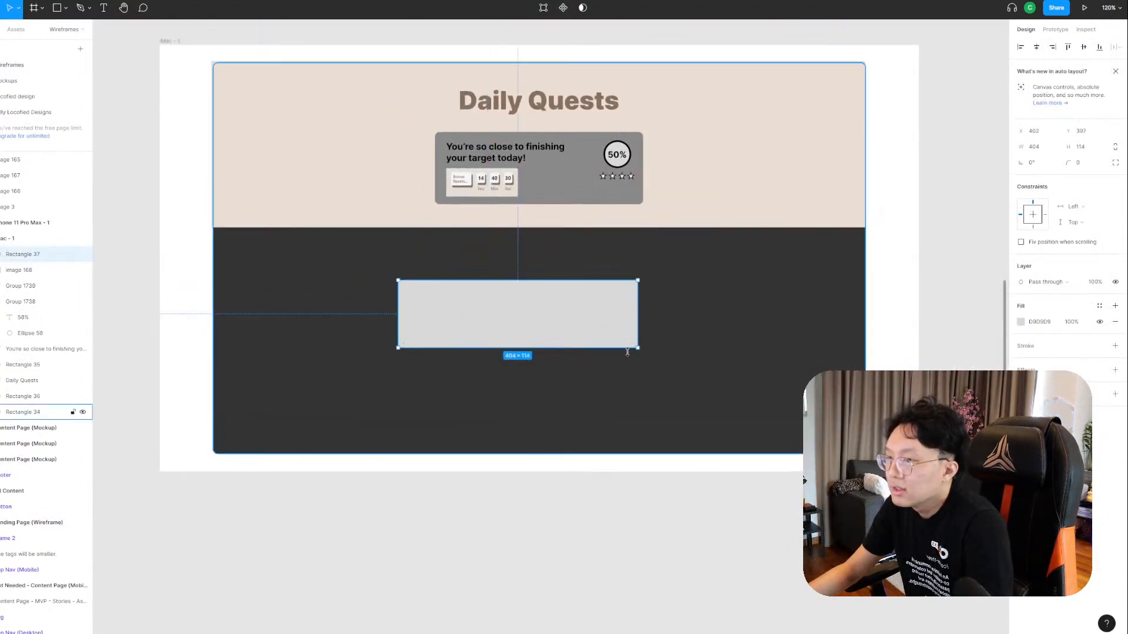
Turn the grey rectangle into two stacked bars, each 533 × 68 and 14 apart, centred beneath the progress card.
{"action": "mouse_move", "coordinate": [627, 352]}
{"action": "left_mouse_down"}
{"action": "mouse_move", "coordinate": [705, 327]}
{"action": "mouse_move", "coordinate": [629, 294]}
{"action": "mouse_move", "coordinate": [624, 344]}
{"action": "left_mouse_up"}
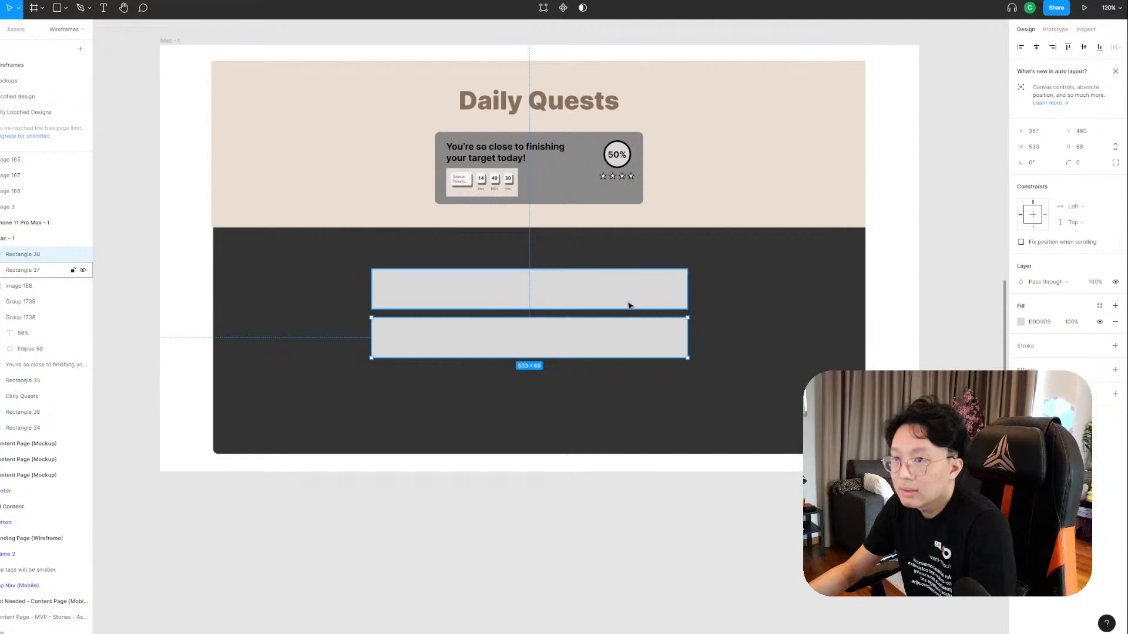
{"action": "left_click", "coordinate": [616, 288], "text": "shift"}
{"action": "mouse_move", "coordinate": [587, 287]}
{"action": "left_mouse_down"}
{"action": "mouse_move", "coordinate": [598, 275]}
{"action": "mouse_move", "coordinate": [581, 277]}
{"action": "left_mouse_up"}
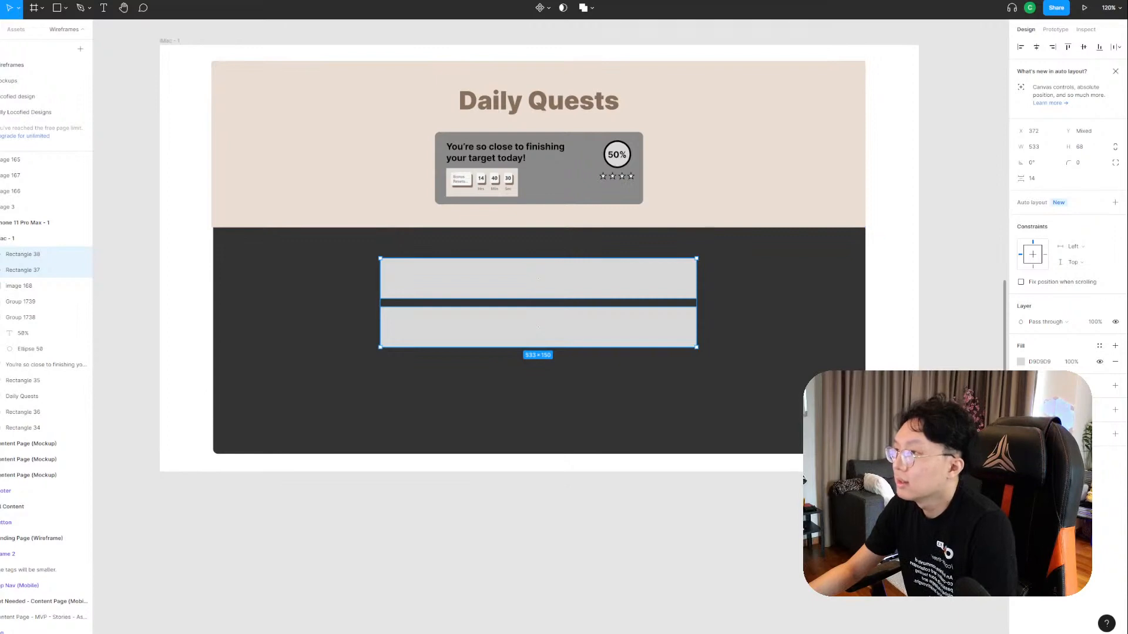
In a new browser tab, search Google for "figma automatically make duplicates of component in a row".
{"action": "key", "text": "ctrl+t"}
{"action": "type", "text": "figma"}
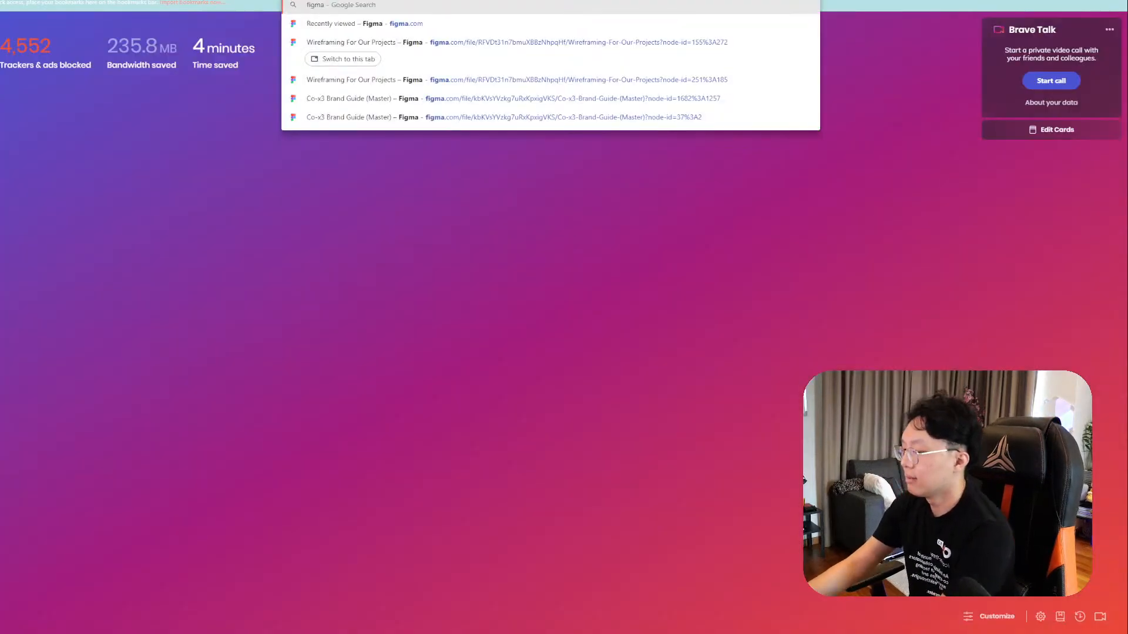
{"action": "type", "text": " automatically make"}
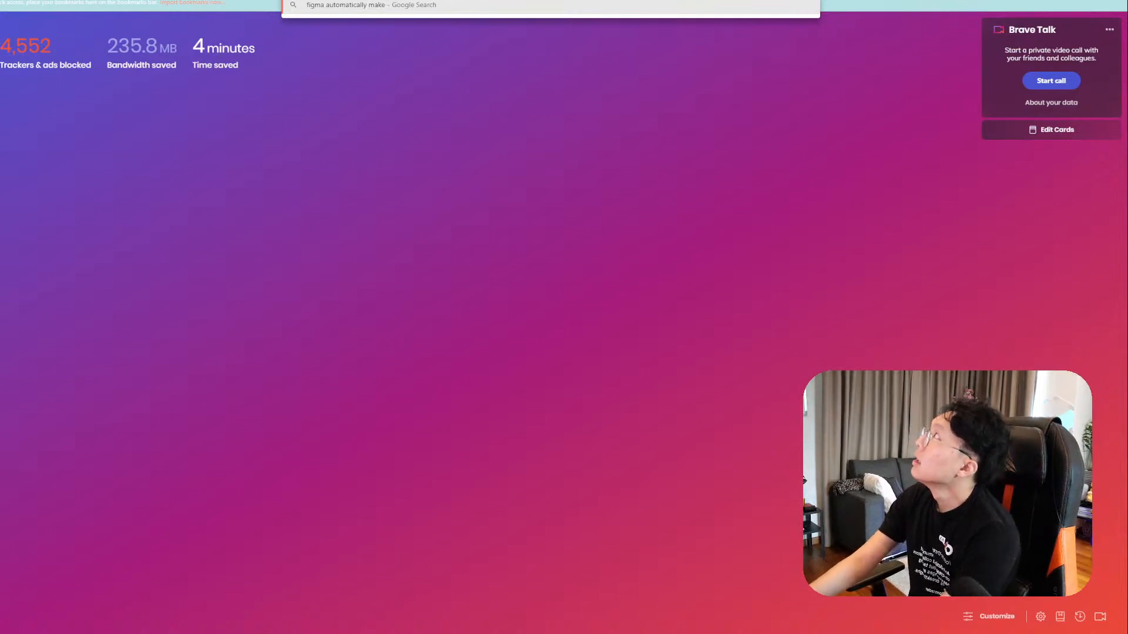
{"action": "type", "text": " duplicates of component in a"}
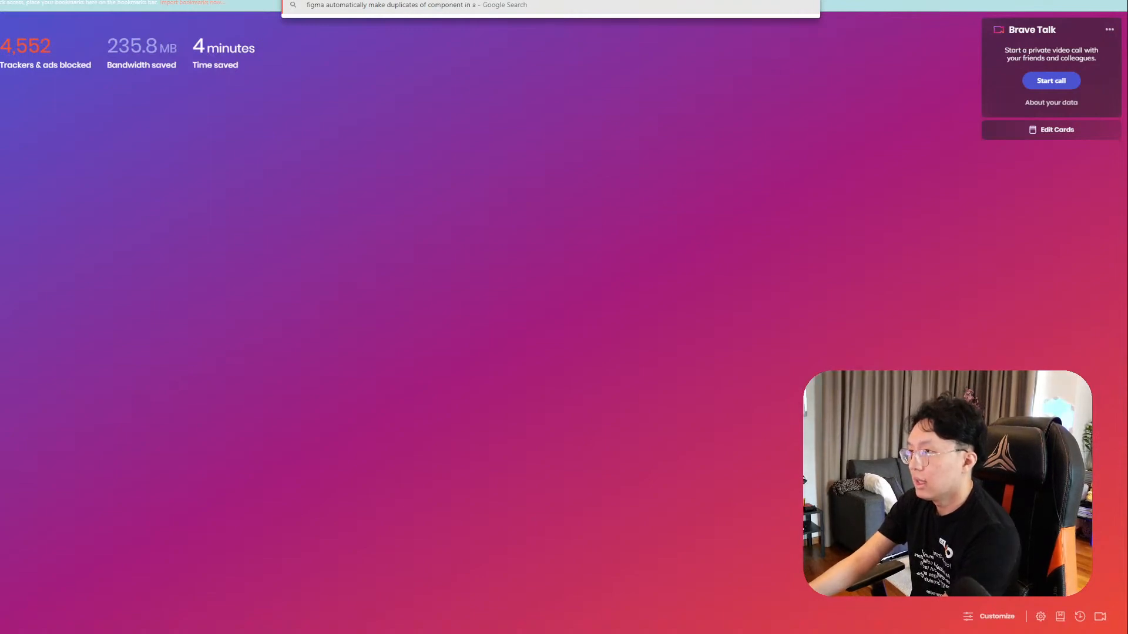
{"action": "key", "text": "Return"}
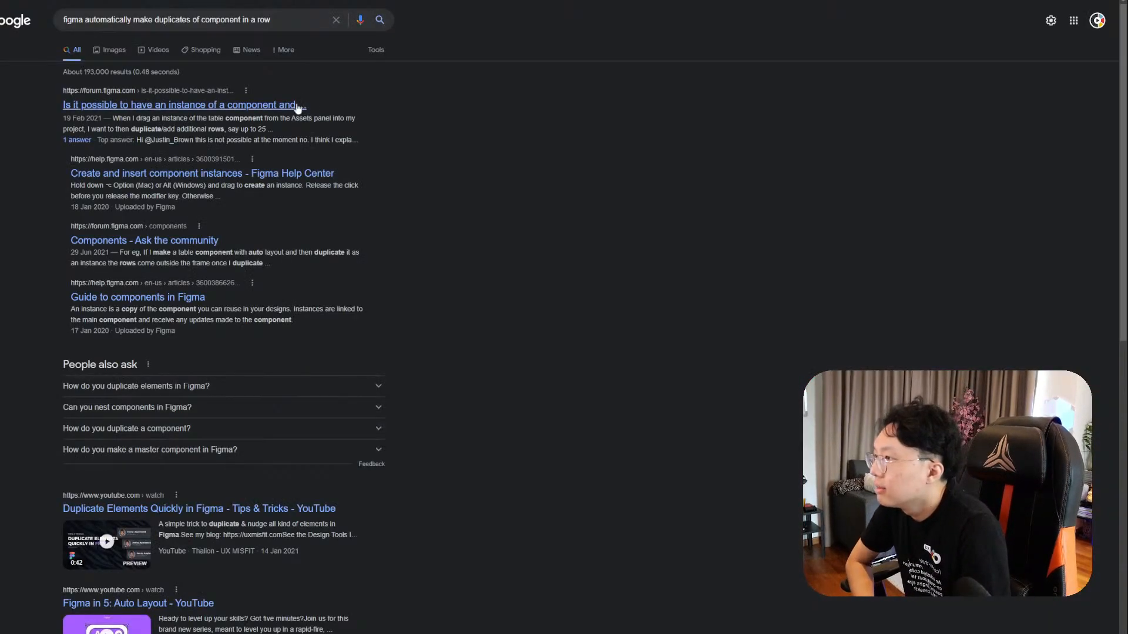
Look through the search results and open the "Tables on Figma" article about creating data grids.
{"action": "scroll", "coordinate": [272, 189], "scroll_direction": "down", "scroll_amount": 3}
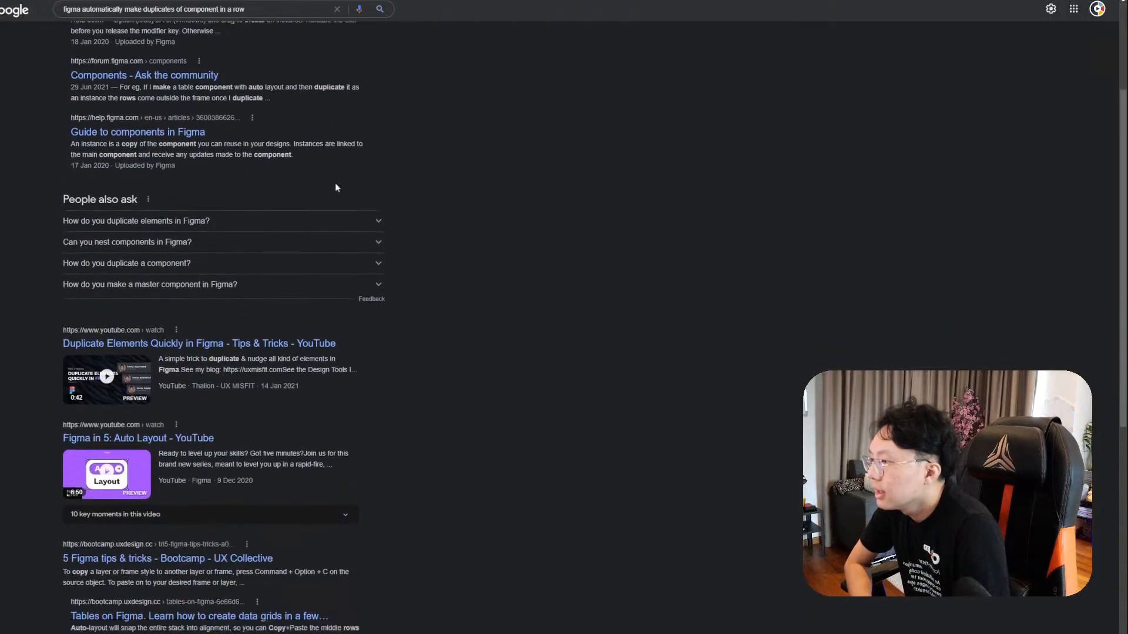
{"action": "scroll", "coordinate": [337, 187], "scroll_direction": "down", "scroll_amount": 4}
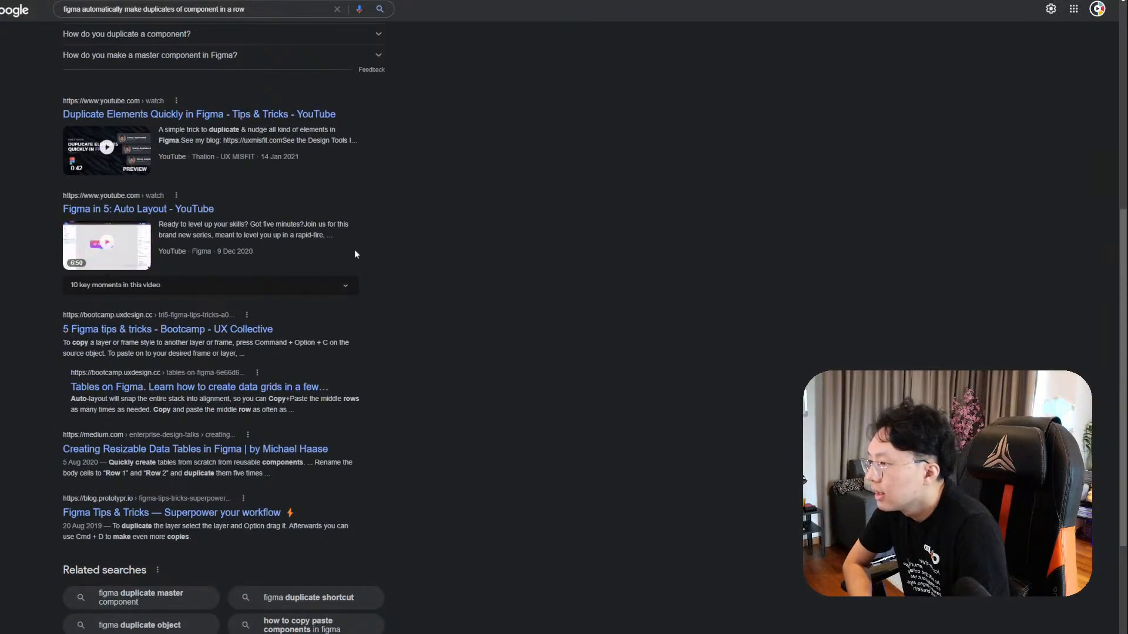
{"action": "scroll", "coordinate": [355, 249], "scroll_direction": "down", "scroll_amount": 1}
{"action": "scroll", "coordinate": [355, 256], "scroll_direction": "down", "scroll_amount": 1}
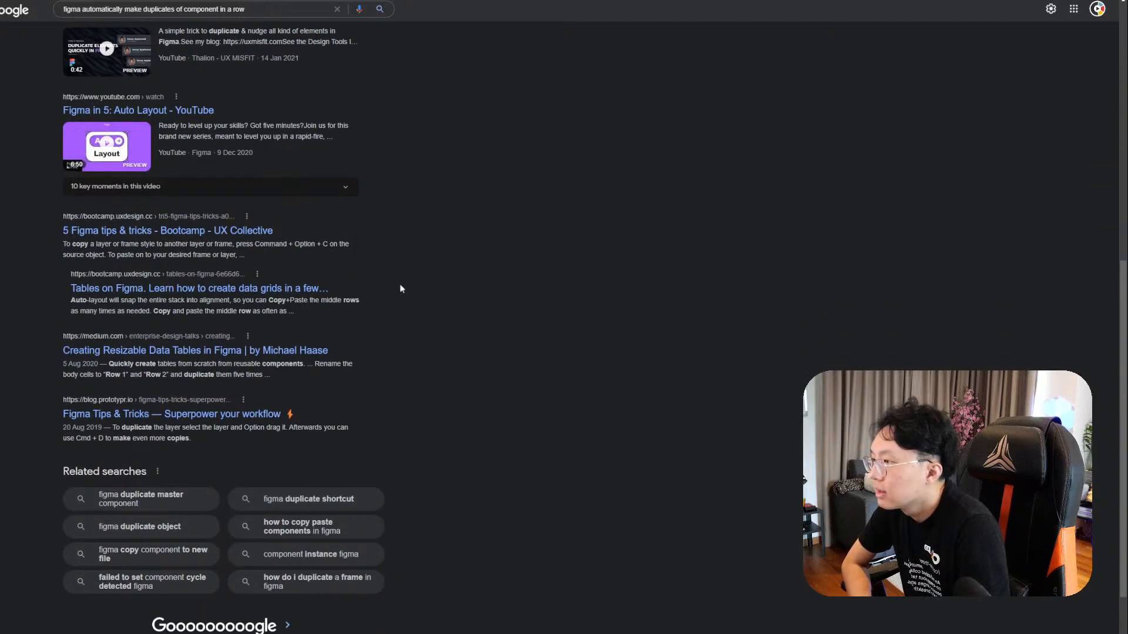
{"action": "scroll", "coordinate": [496, 247], "scroll_direction": "down", "scroll_amount": 2}
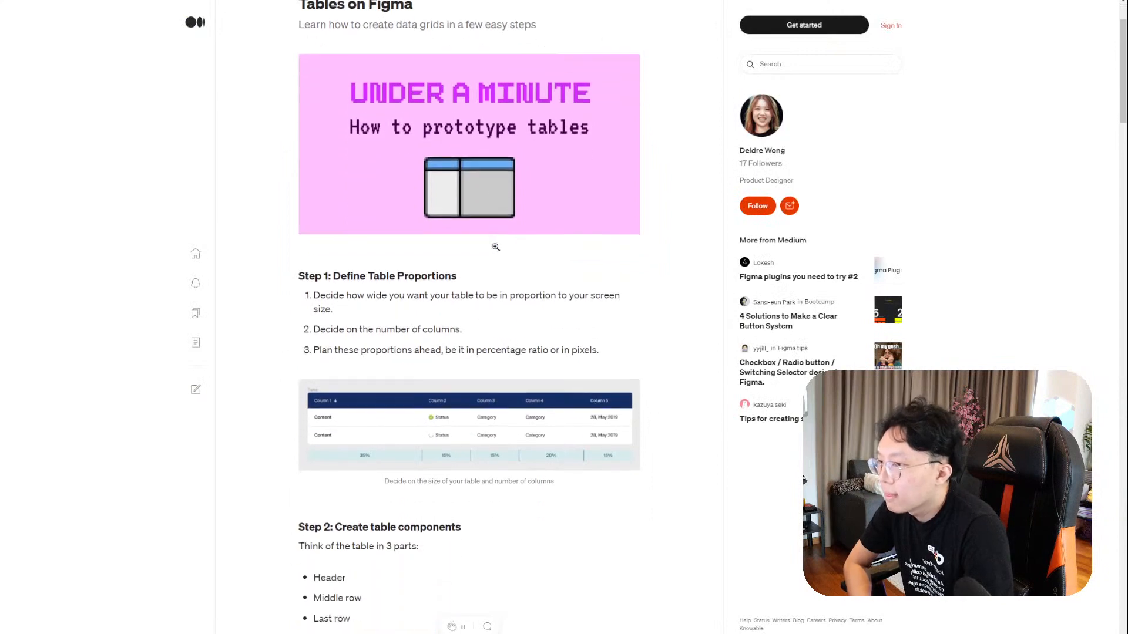
Read through the "Tables on Figma" article, covering table components, auto-layout rows, final styling and the recap.
{"action": "scroll", "coordinate": [496, 250], "scroll_direction": "down", "scroll_amount": 6}
{"action": "scroll", "coordinate": [500, 247], "scroll_direction": "down", "scroll_amount": 7}
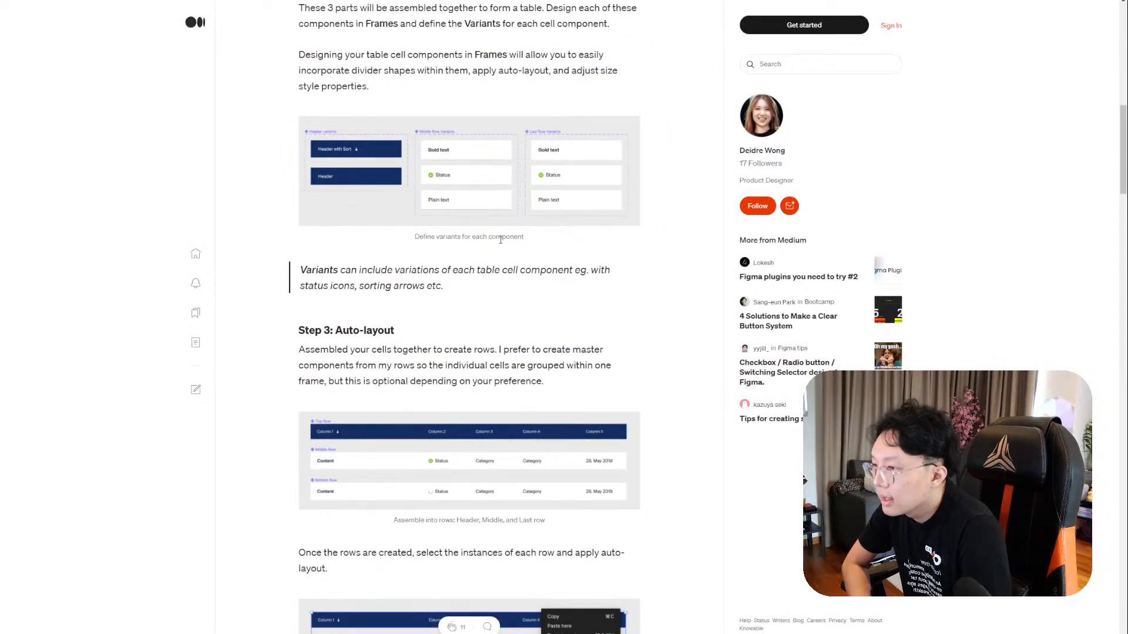
{"action": "scroll", "coordinate": [500, 240], "scroll_direction": "down", "scroll_amount": 5}
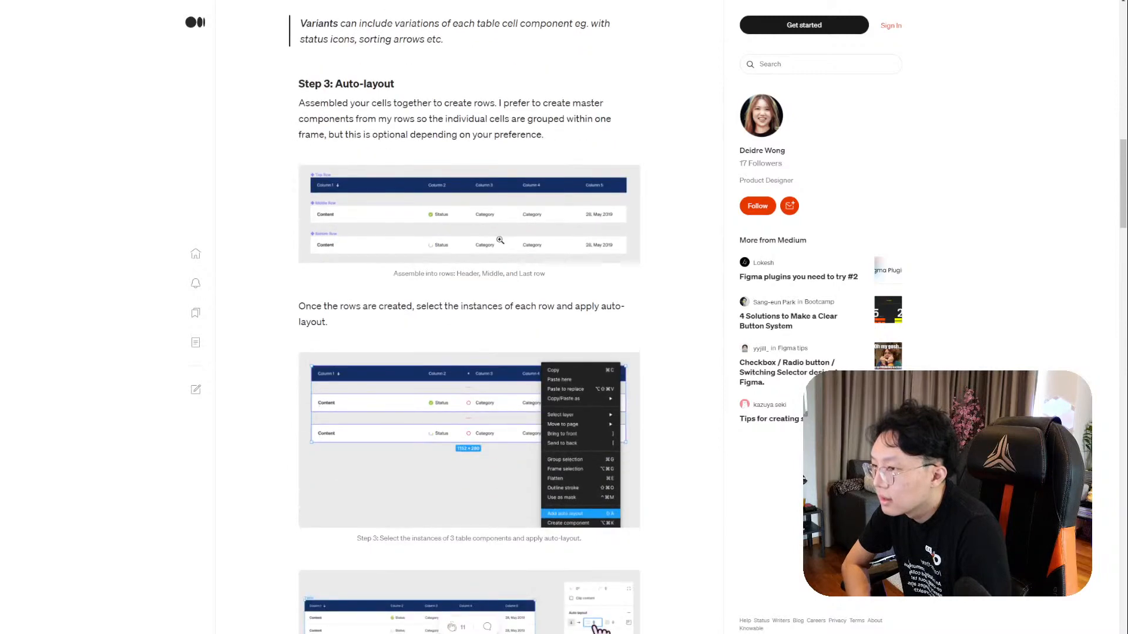
{"action": "scroll", "coordinate": [500, 240], "scroll_direction": "down", "scroll_amount": 6}
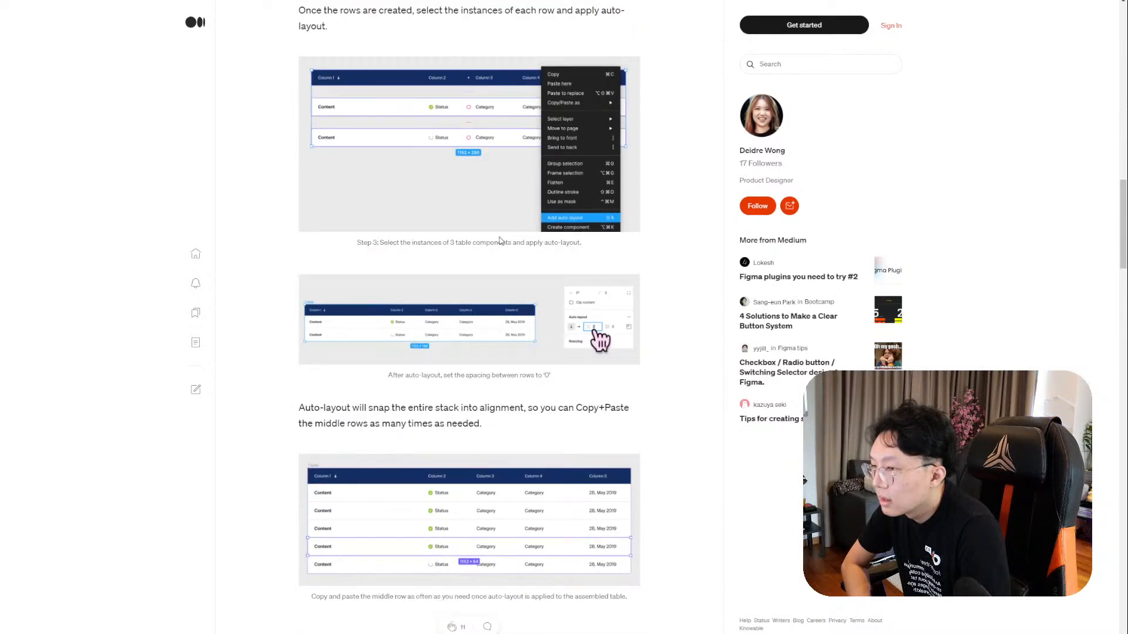
{"action": "scroll", "coordinate": [499, 240], "scroll_direction": "down", "scroll_amount": 4}
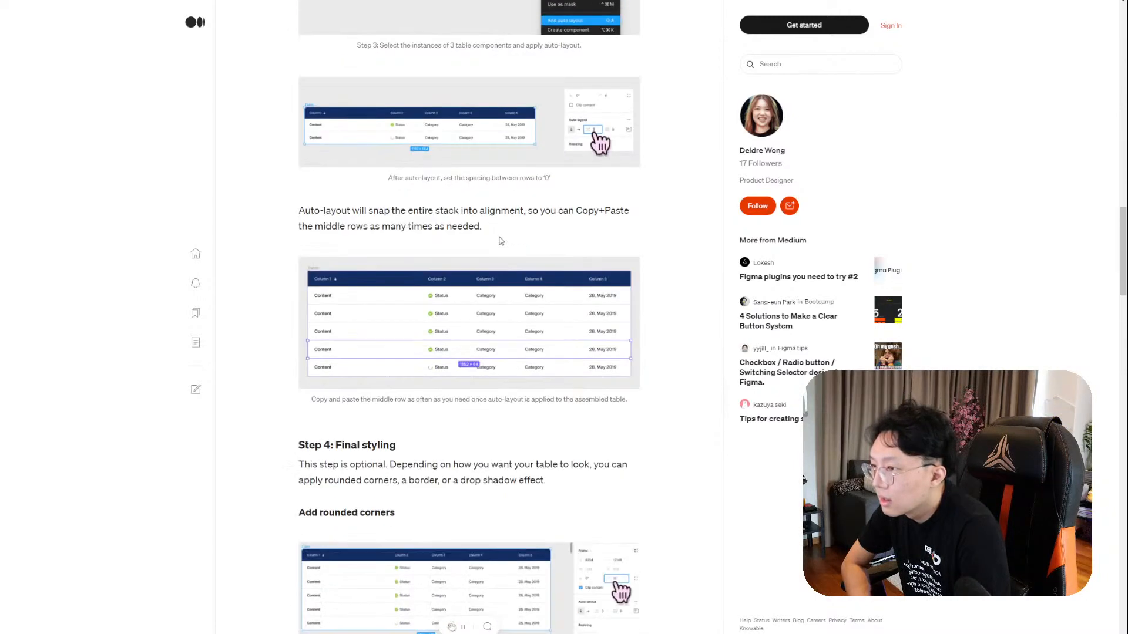
{"action": "scroll", "coordinate": [500, 239], "scroll_direction": "down", "scroll_amount": 2}
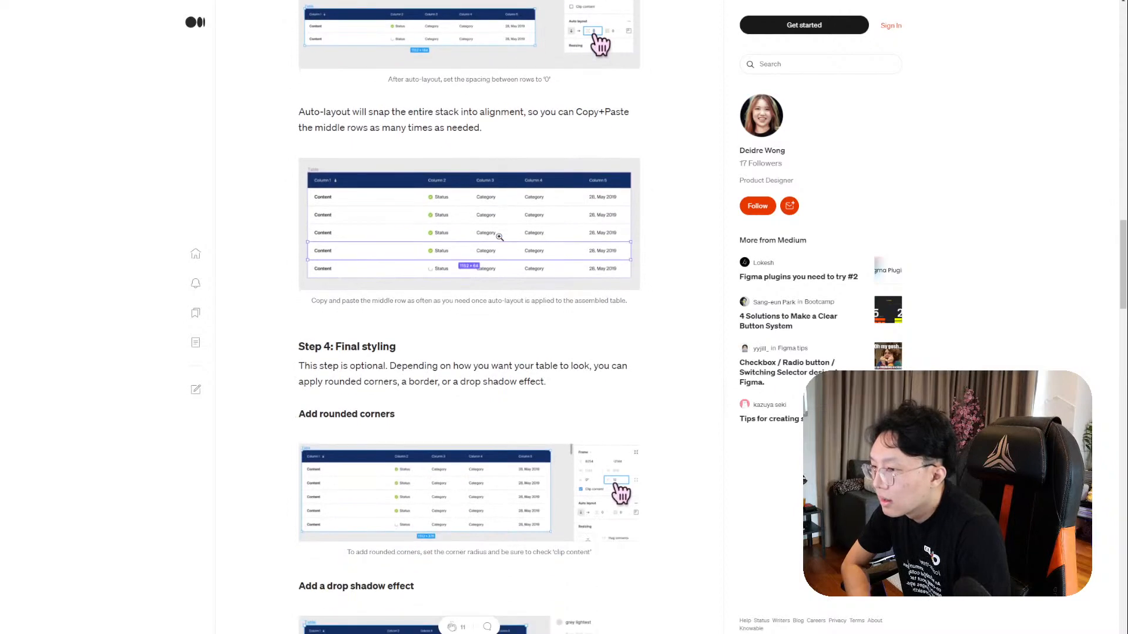
{"action": "scroll", "coordinate": [499, 239], "scroll_direction": "down", "scroll_amount": 9}
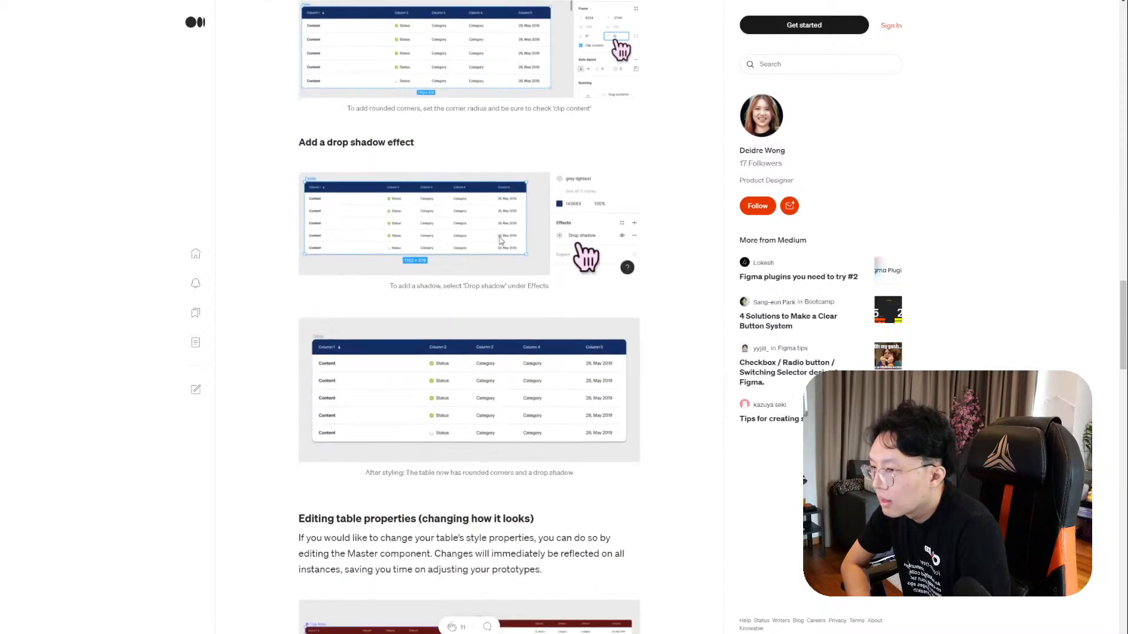
{"action": "scroll", "coordinate": [500, 236], "scroll_direction": "down", "scroll_amount": 6}
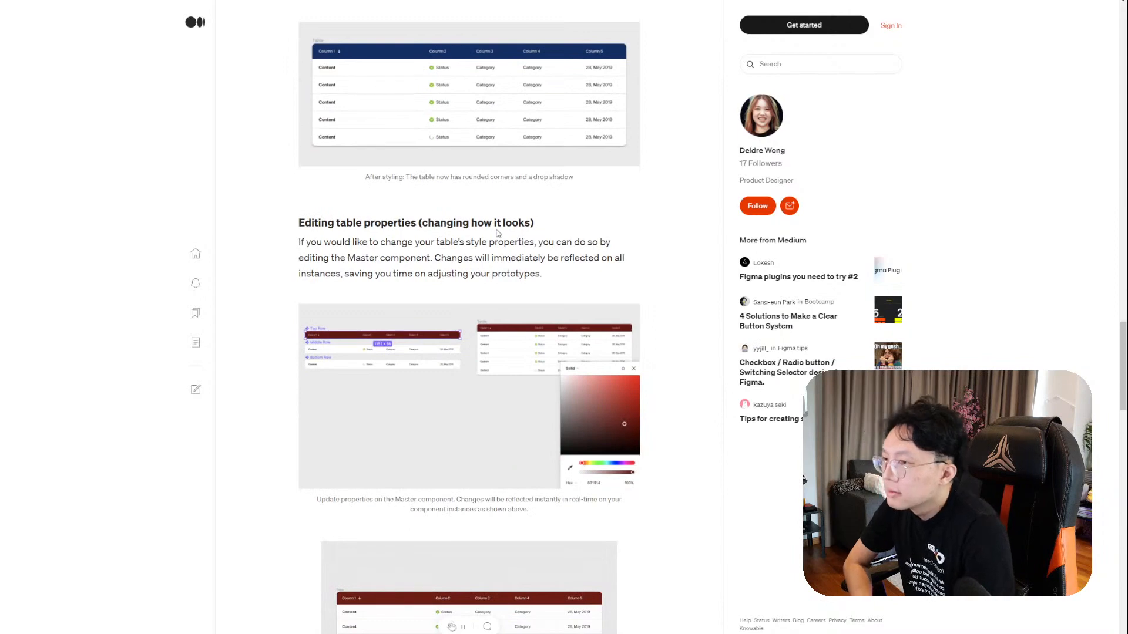
{"action": "scroll", "coordinate": [486, 229], "scroll_direction": "down", "scroll_amount": 12}
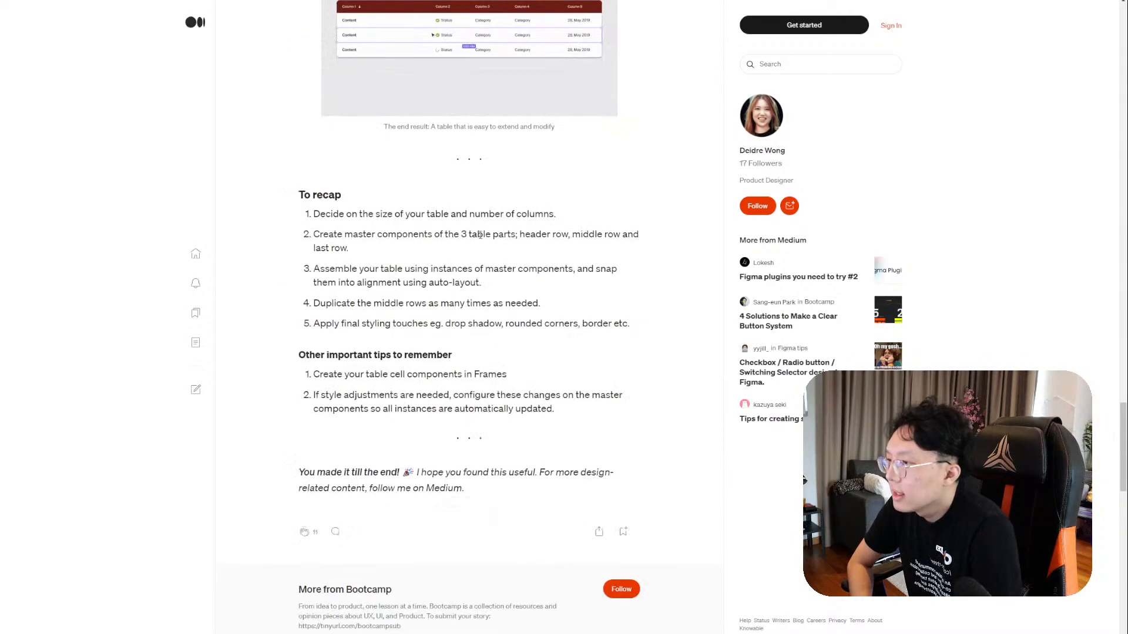
Return to the Google results, go to the second results page and open the "How to Work with Auto Layouts, Components, and Dynamic ..." tutorial.
{"action": "key", "text": "alt+Left"}
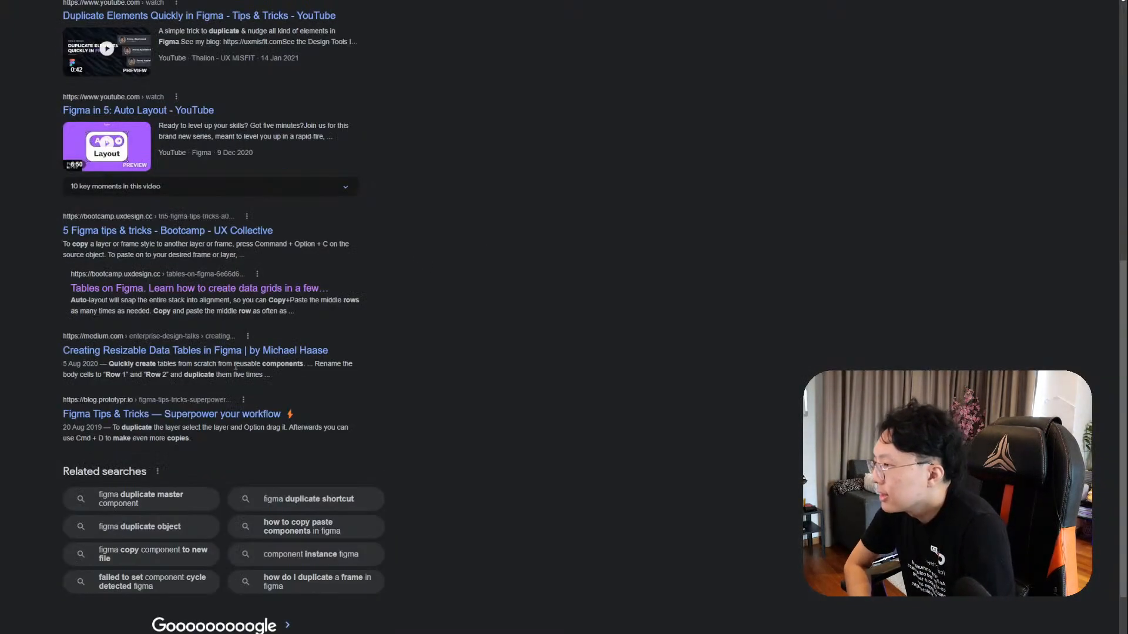
{"action": "scroll", "coordinate": [264, 353], "scroll_direction": "down", "scroll_amount": 2}
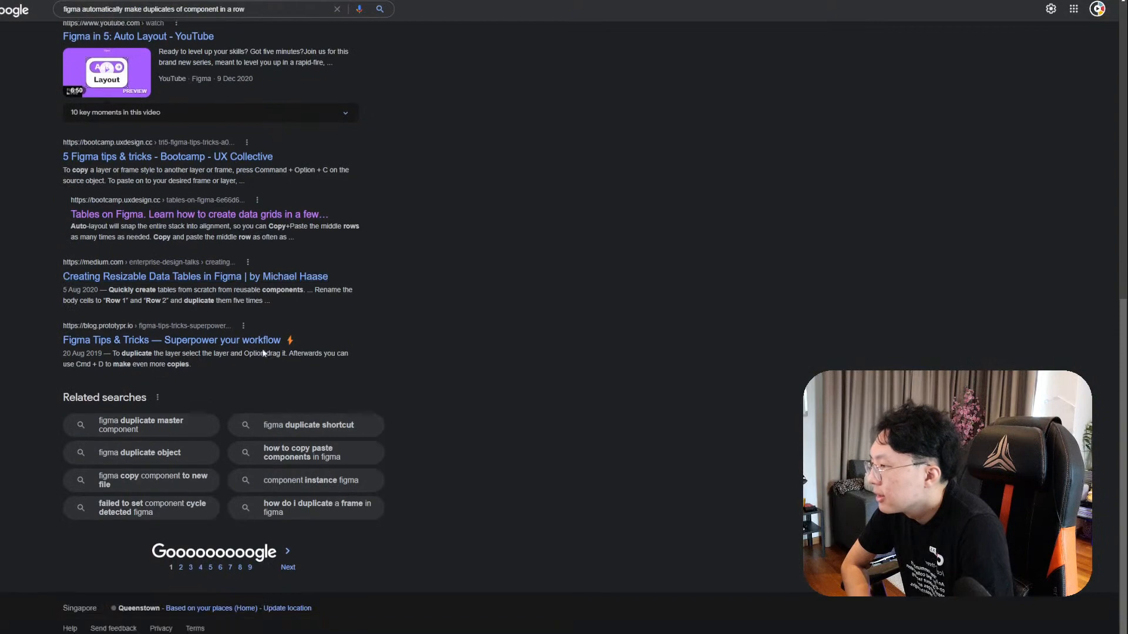
{"action": "left_click", "coordinate": [288, 568]}
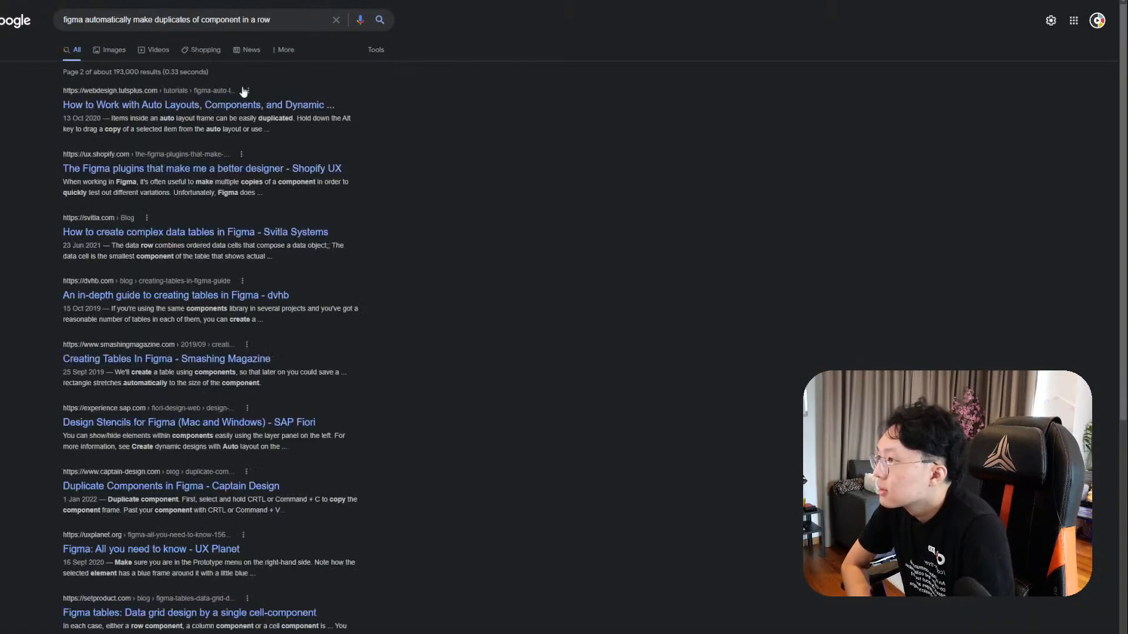
{"action": "left_click", "coordinate": [255, 104]}
Skim the tutorial's introductions to auto layouts and components and its button section, down to the section on creating dynamic lists.
{"action": "scroll", "coordinate": [405, 360], "scroll_direction": "down", "scroll_amount": 10}
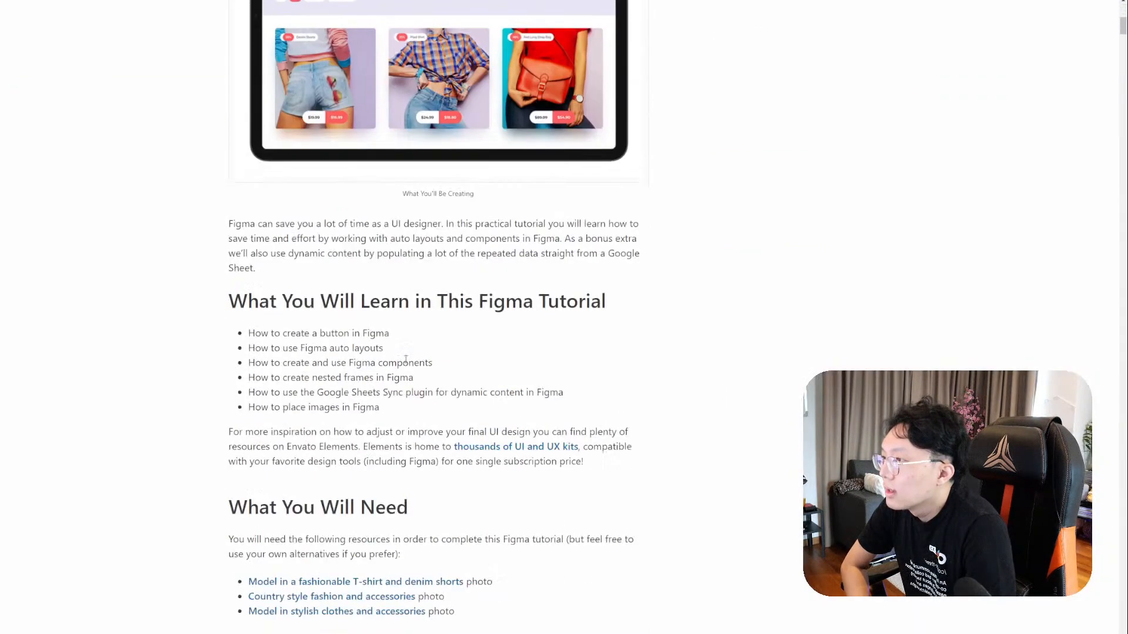
{"action": "scroll", "coordinate": [405, 359], "scroll_direction": "down", "scroll_amount": 12}
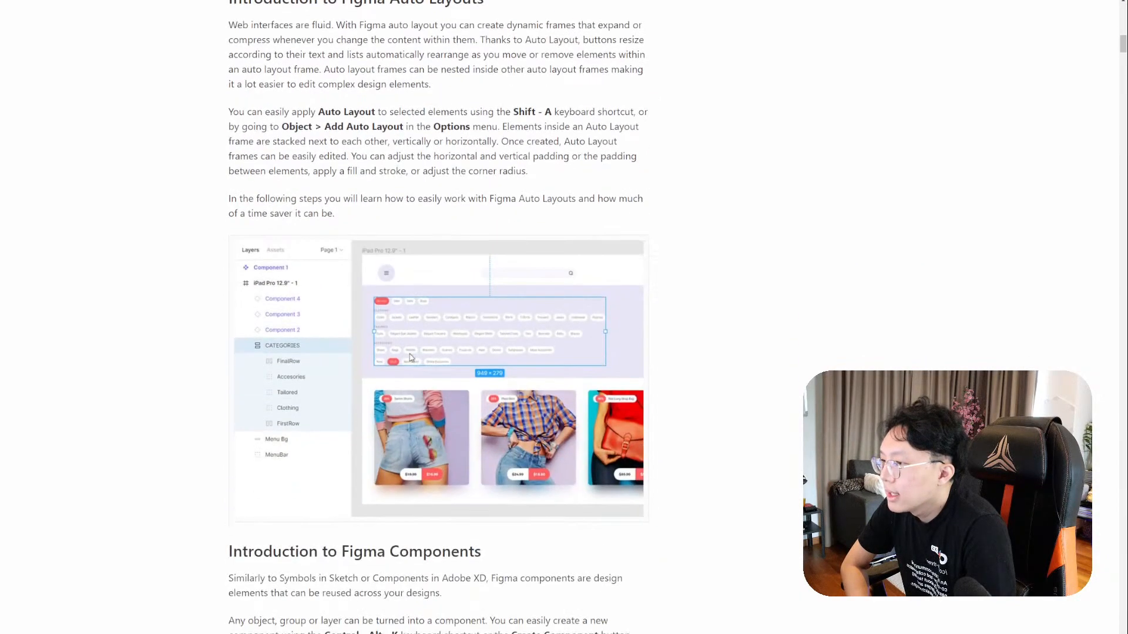
{"action": "scroll", "coordinate": [409, 356], "scroll_direction": "down", "scroll_amount": 3}
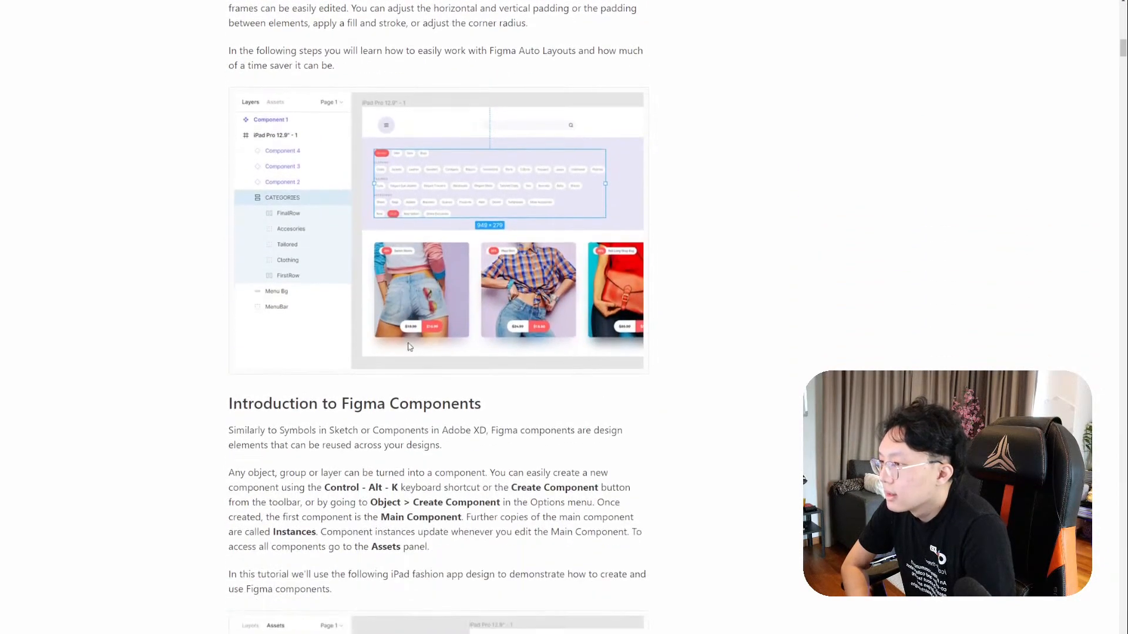
{"action": "scroll", "coordinate": [410, 347], "scroll_direction": "down", "scroll_amount": 6}
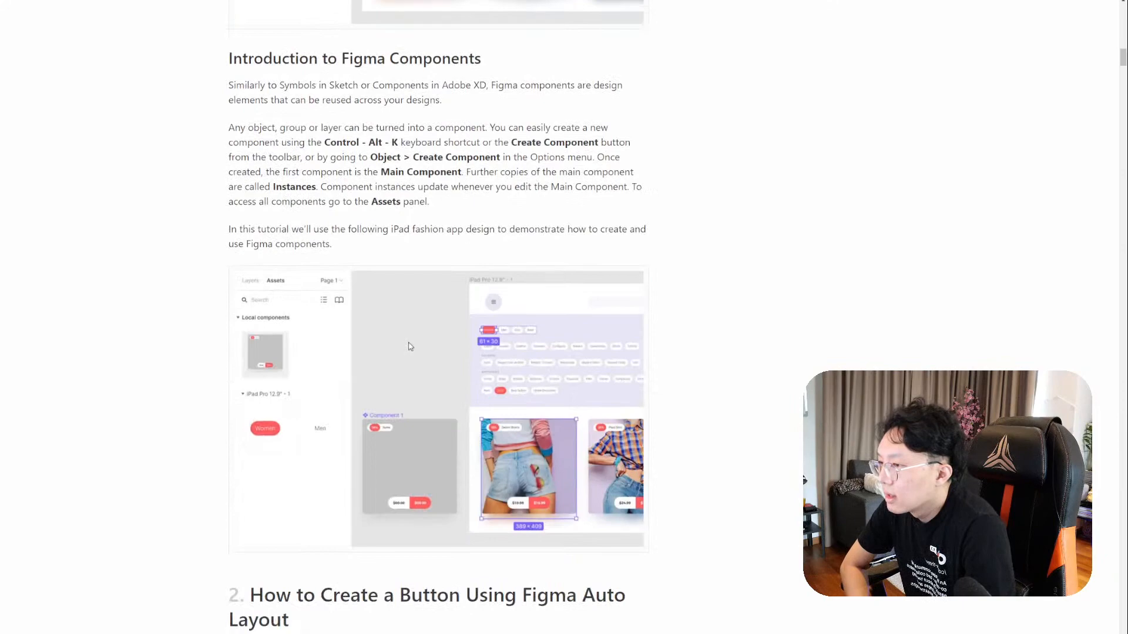
{"action": "scroll", "coordinate": [410, 344], "scroll_direction": "down", "scroll_amount": 14}
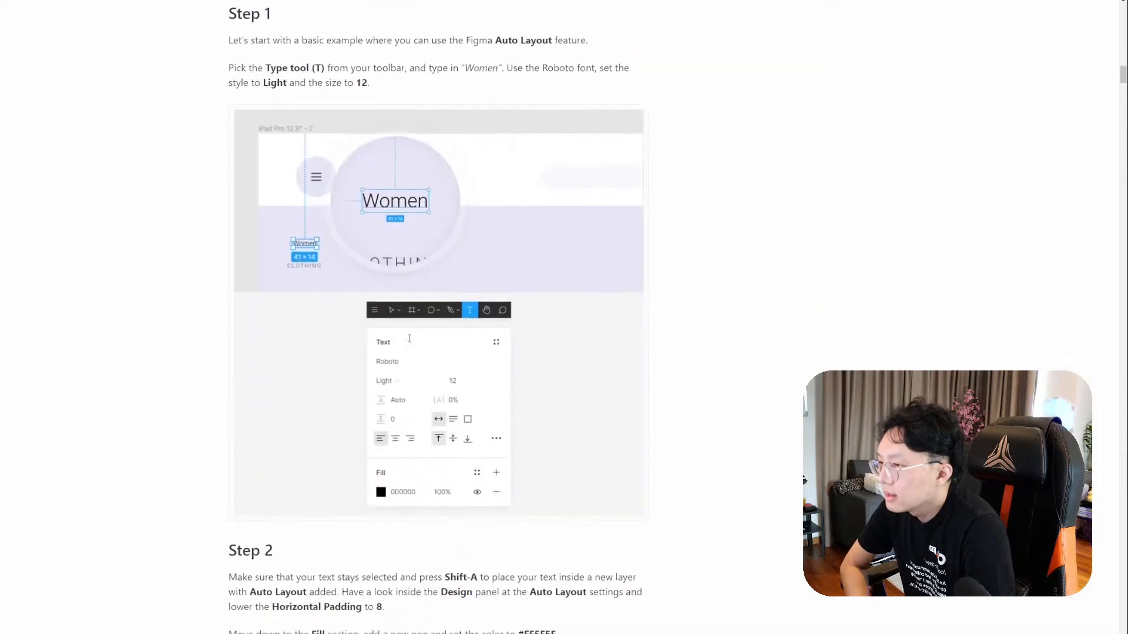
{"action": "scroll", "coordinate": [410, 343], "scroll_direction": "down", "scroll_amount": 8}
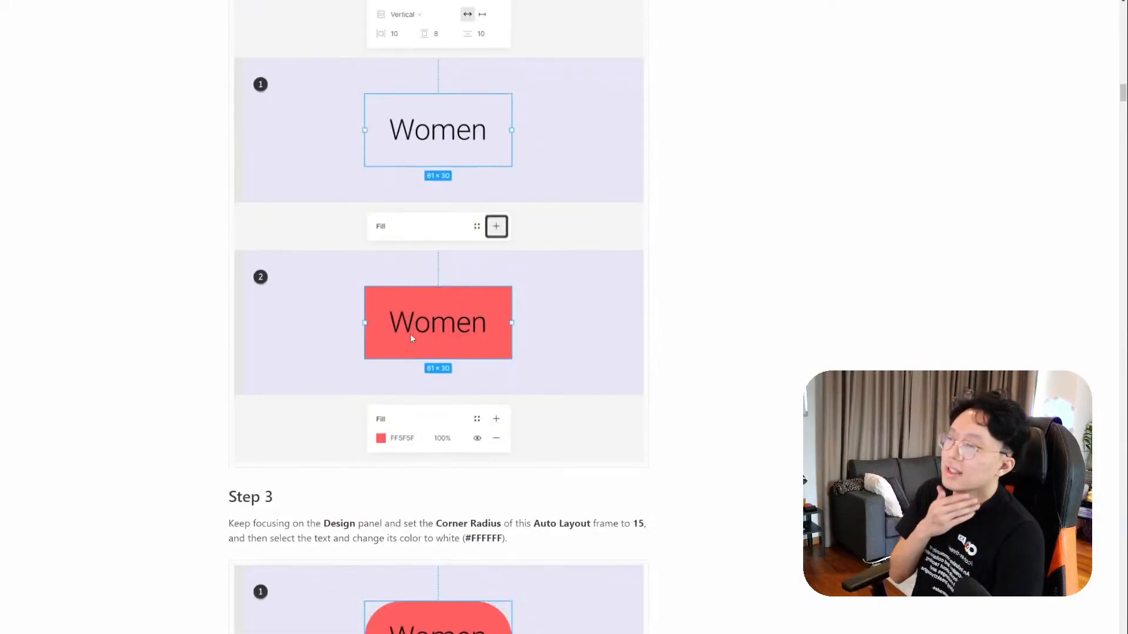
{"action": "scroll", "coordinate": [410, 335], "scroll_direction": "down", "scroll_amount": 7}
{"action": "scroll", "coordinate": [414, 339], "scroll_direction": "down", "scroll_amount": 20}
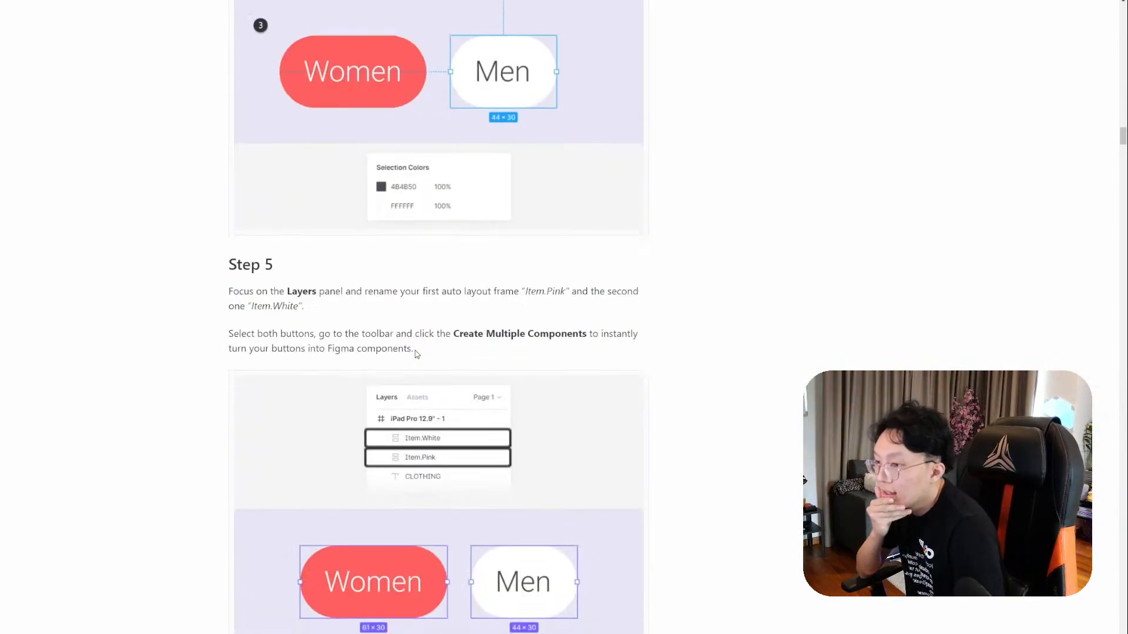
{"action": "scroll", "coordinate": [417, 354], "scroll_direction": "down", "scroll_amount": 7}
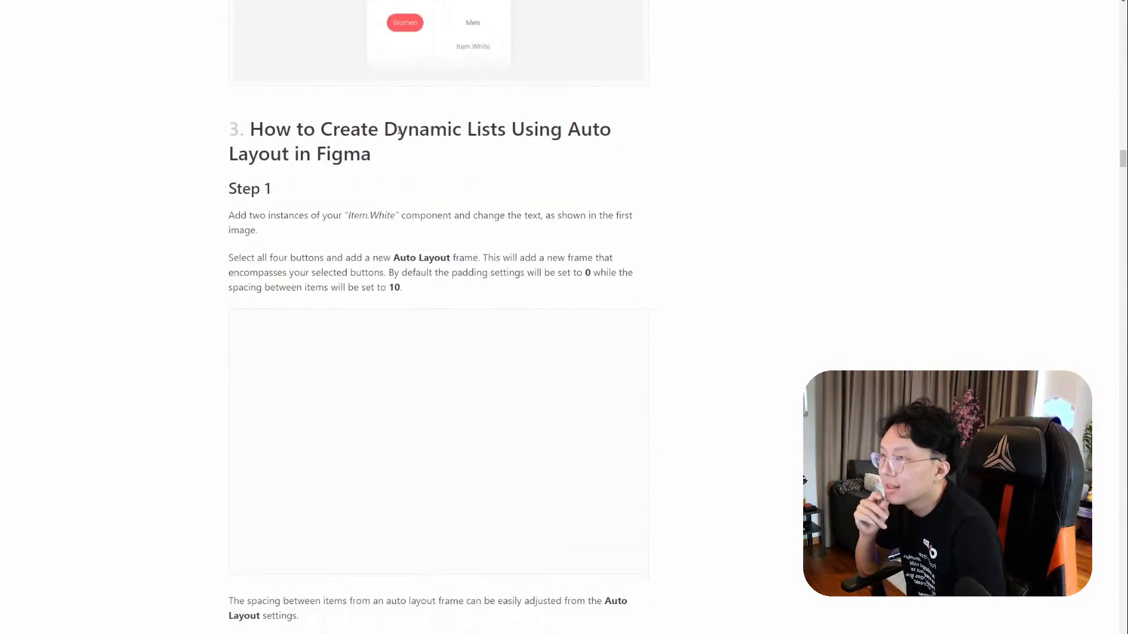
Highlight "Dynamic Lists" in the section heading and examine how auto layout items are spaced, duplicated and reordered.
{"action": "left_click_drag", "start_coordinate": [385, 130], "coordinate": [505, 135]}
{"action": "scroll", "coordinate": [515, 199], "scroll_direction": "down", "scroll_amount": 3}
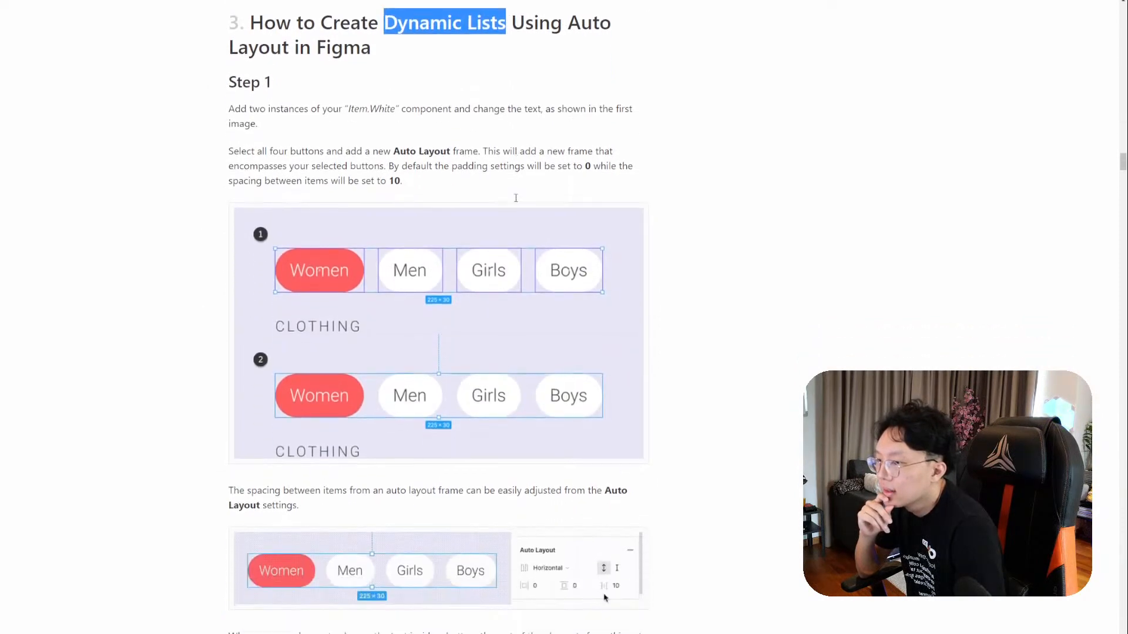
{"action": "scroll", "coordinate": [529, 209], "scroll_direction": "down", "scroll_amount": 2}
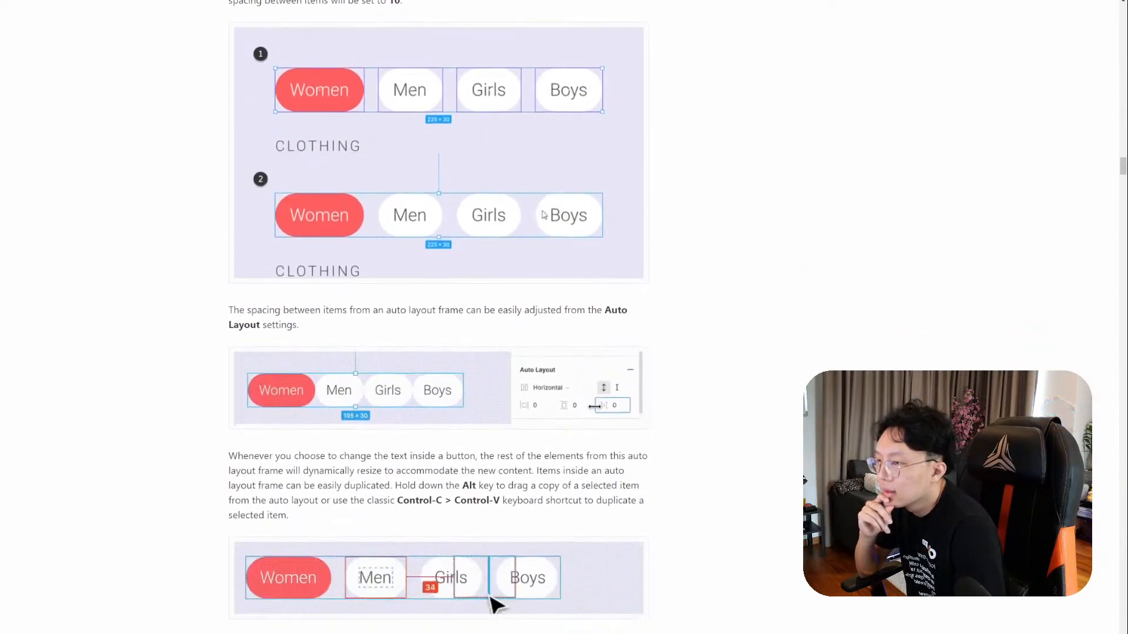
{"action": "scroll", "coordinate": [544, 215], "scroll_direction": "down", "scroll_amount": 1}
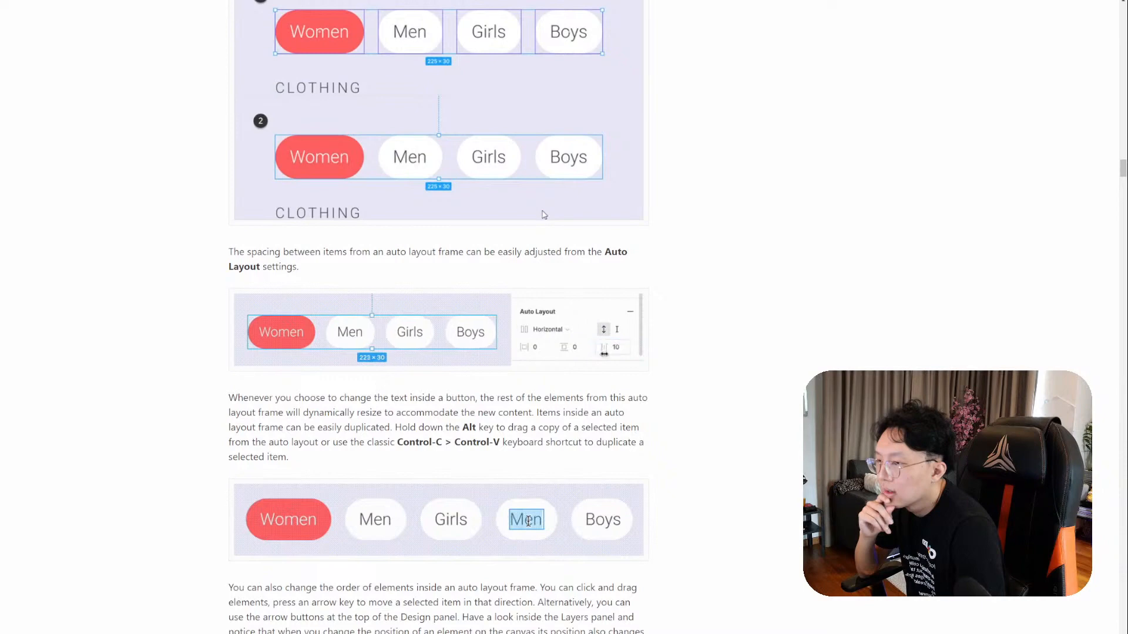
{"action": "scroll", "coordinate": [544, 215], "scroll_direction": "down", "scroll_amount": 1}
{"action": "scroll", "coordinate": [545, 215], "scroll_direction": "down", "scroll_amount": 3}
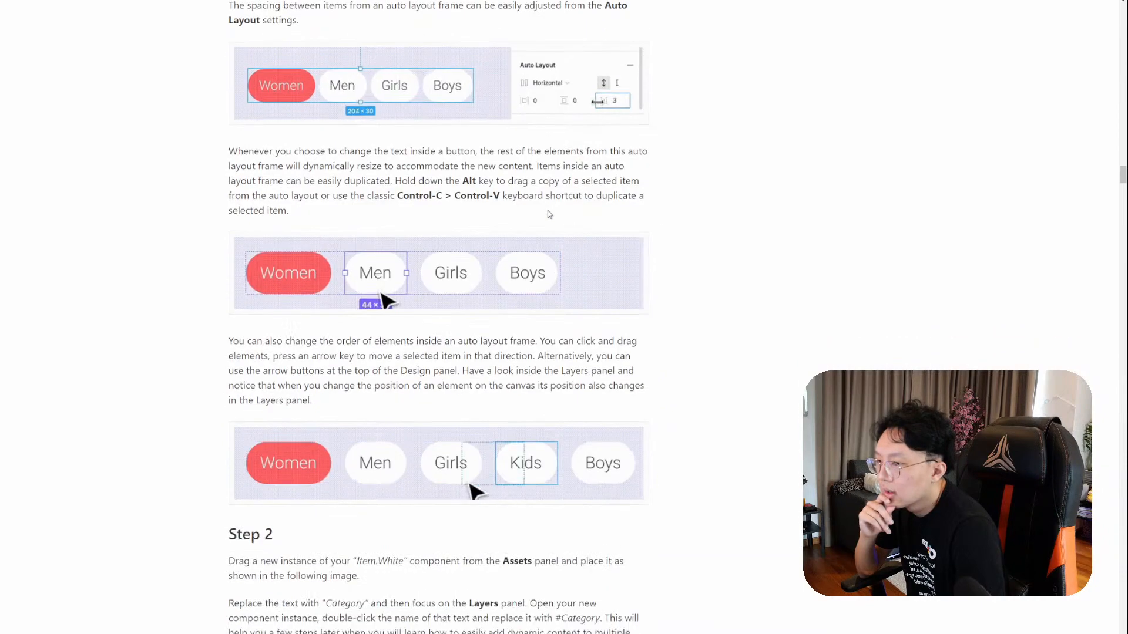
Go back to Step 1 of the dynamic lists section and reread the instruction on adding an Auto Layout frame, highlighting it.
{"action": "scroll", "coordinate": [555, 214], "scroll_direction": "up", "scroll_amount": 7}
{"action": "scroll", "coordinate": [557, 214], "scroll_direction": "up", "scroll_amount": 3}
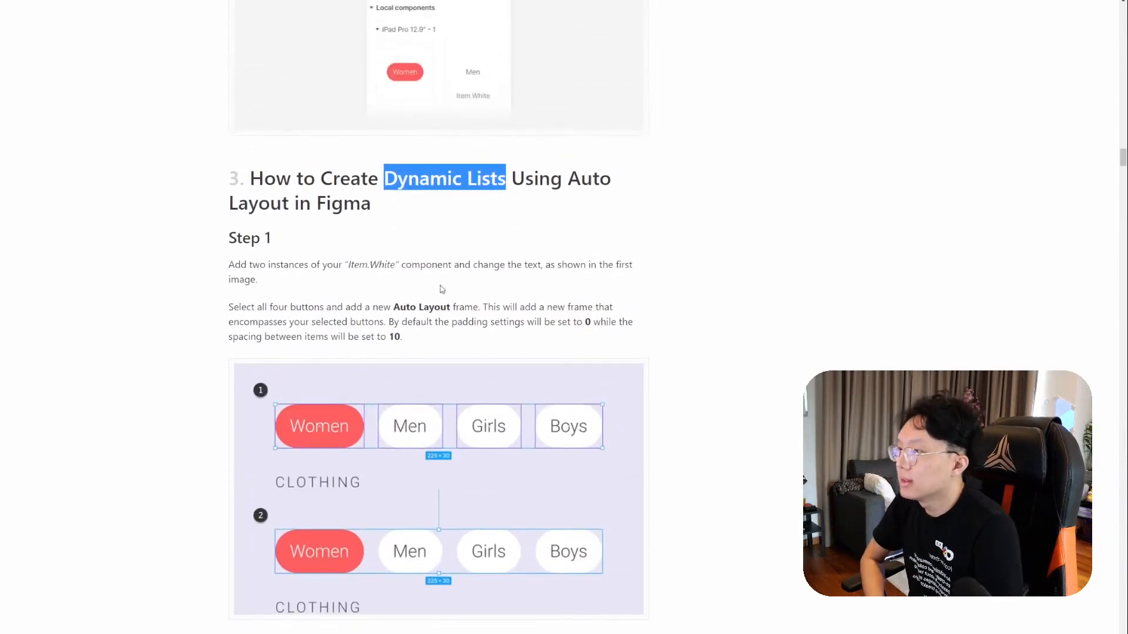
{"action": "left_click", "coordinate": [403, 318]}
{"action": "left_click_drag", "start_coordinate": [394, 307], "coordinate": [438, 322]}
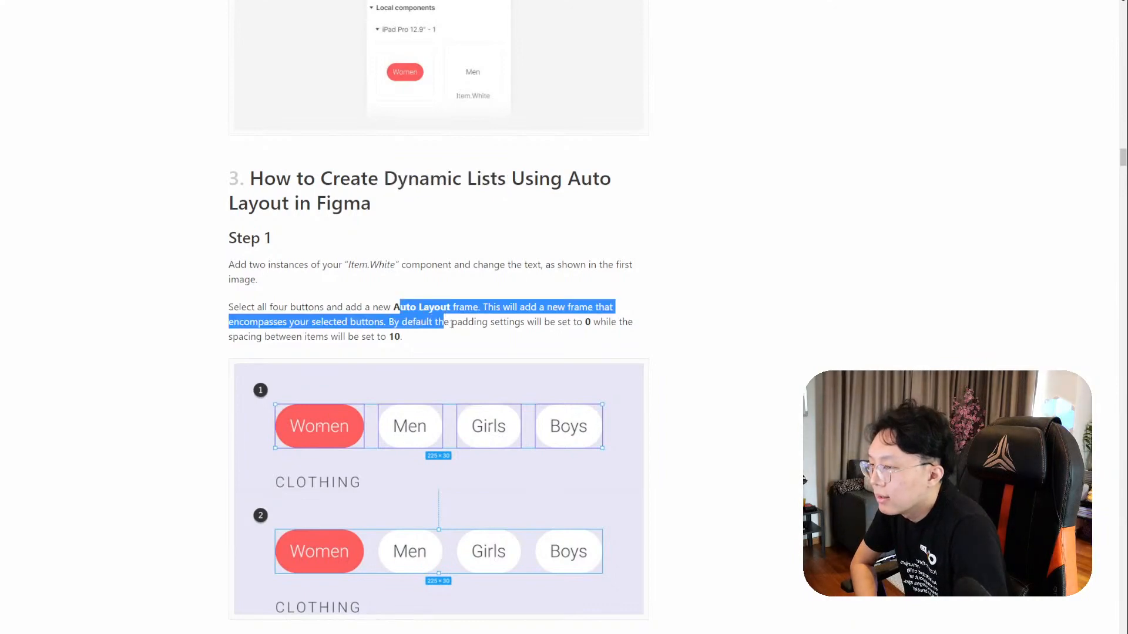
{"action": "left_click", "coordinate": [452, 327]}
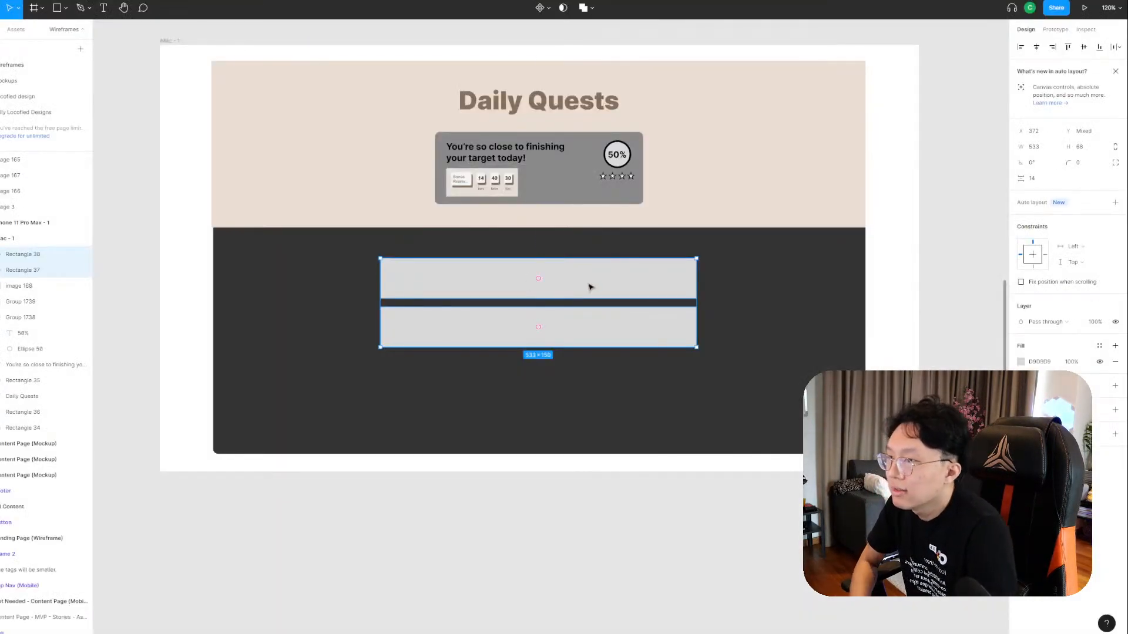
{"action": "left_click", "coordinate": [582, 289]}
{"action": "left_click", "coordinate": [587, 323], "text": "shift"}
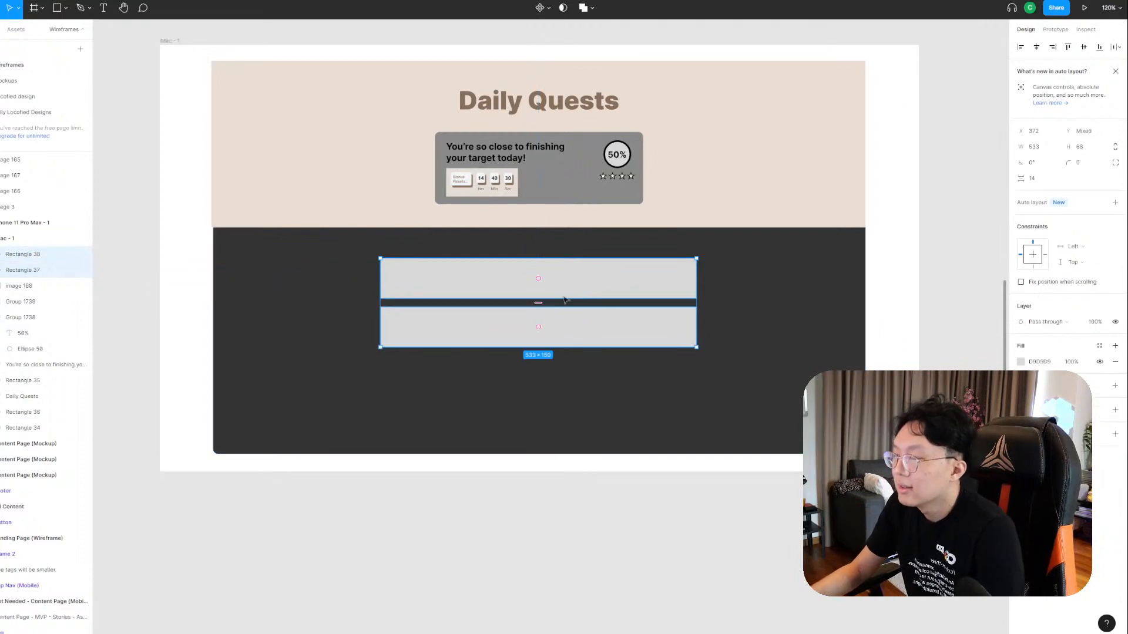
{"action": "scroll", "coordinate": [541, 267], "scroll_direction": "up", "scroll_amount": 5}
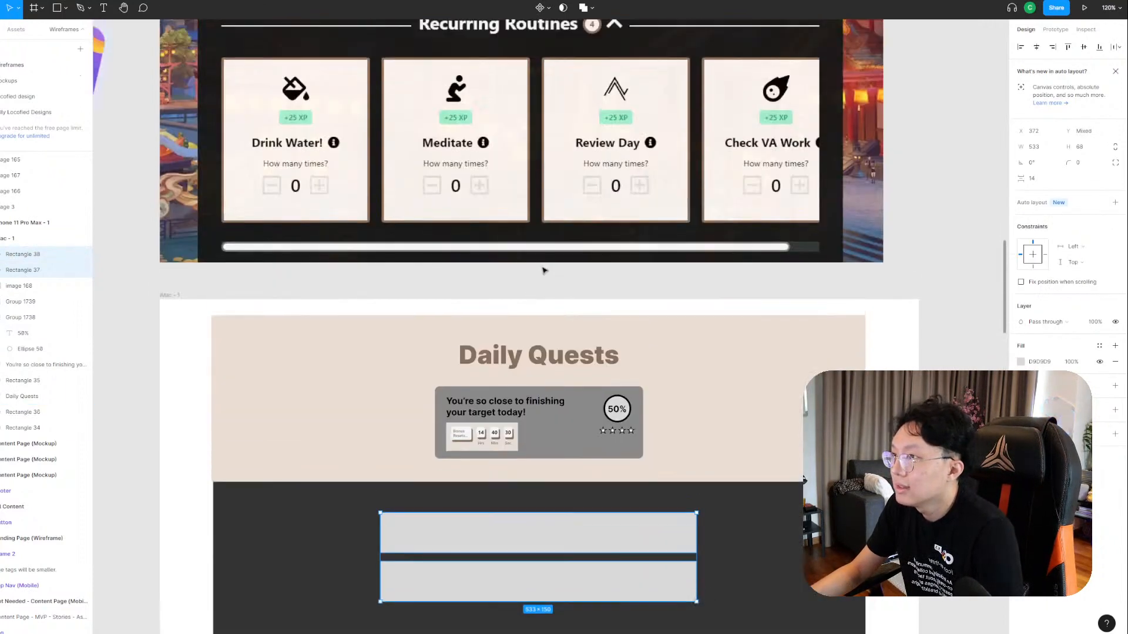
{"action": "scroll", "coordinate": [617, 410], "scroll_direction": "down", "scroll_amount": 3}
{"action": "left_click", "coordinate": [619, 414], "text": "shift"}
{"action": "left_click", "coordinate": [1020, 322]}
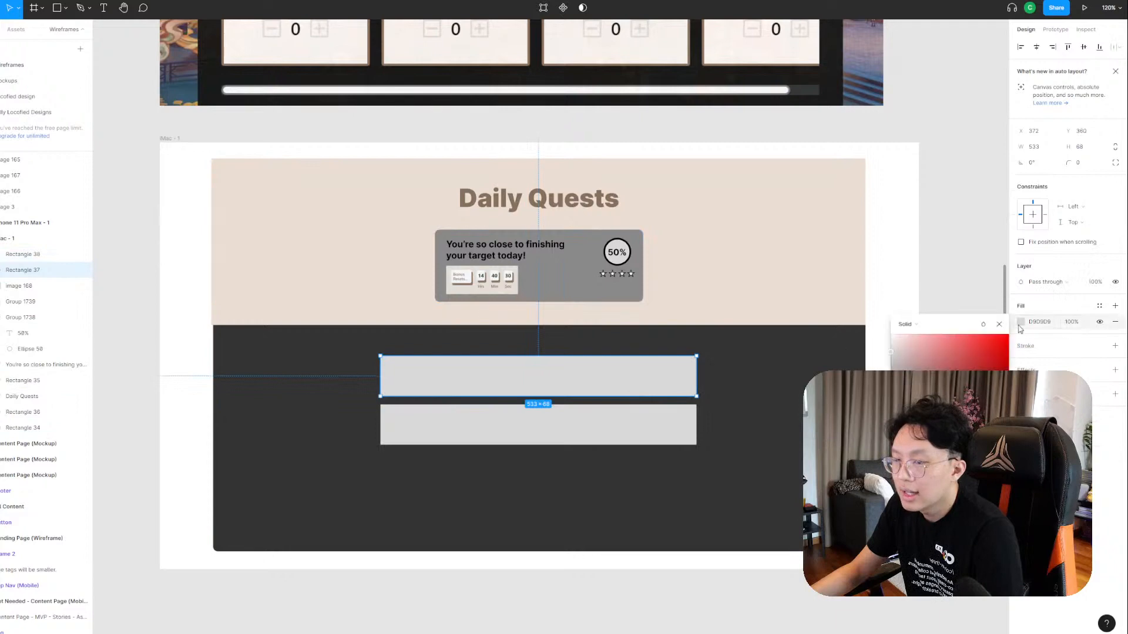
{"action": "key", "text": "i"}
{"action": "scroll", "coordinate": [799, 369], "scroll_direction": "up", "scroll_amount": 3}
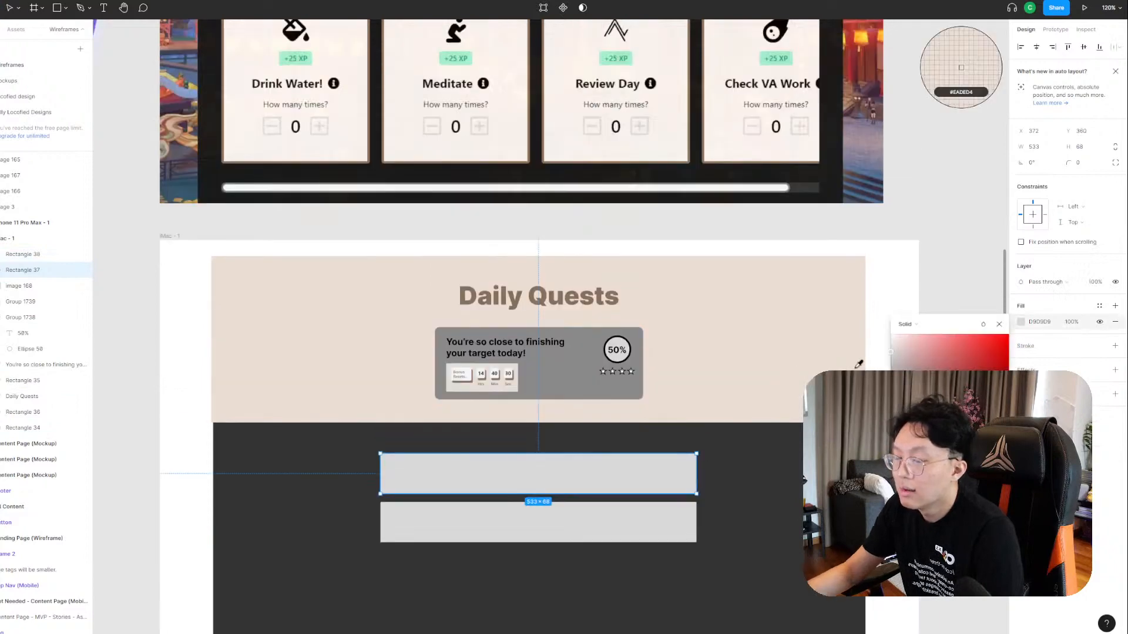
{"action": "key", "text": "Escape"}
{"action": "key", "text": "Escape"}
{"action": "scroll", "coordinate": [797, 417], "scroll_direction": "down", "scroll_amount": 3}
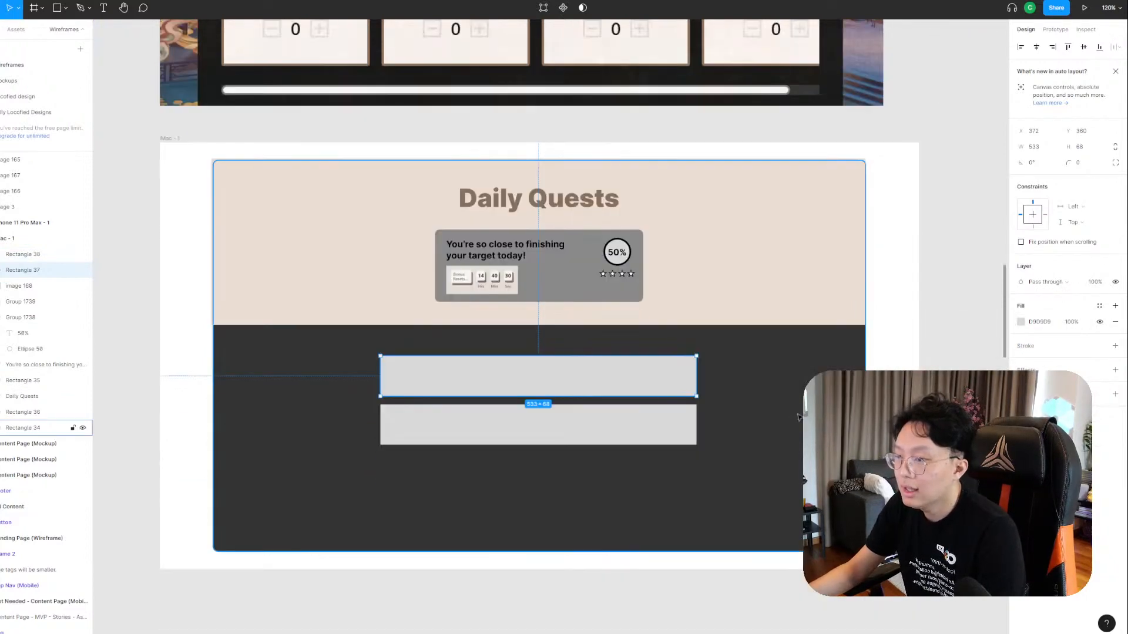
Move the upper grey rectangle onto the empty canvas below the My challenges mockup and resize it to 500 wide by 75 high.
{"action": "scroll", "coordinate": [644, 390], "scroll_direction": "down", "scroll_amount": 3}
{"action": "left_click_drag", "start_coordinate": [612, 383], "coordinate": [324, 511]}
{"action": "scroll", "coordinate": [335, 520], "scroll_direction": "up", "scroll_amount": 5}
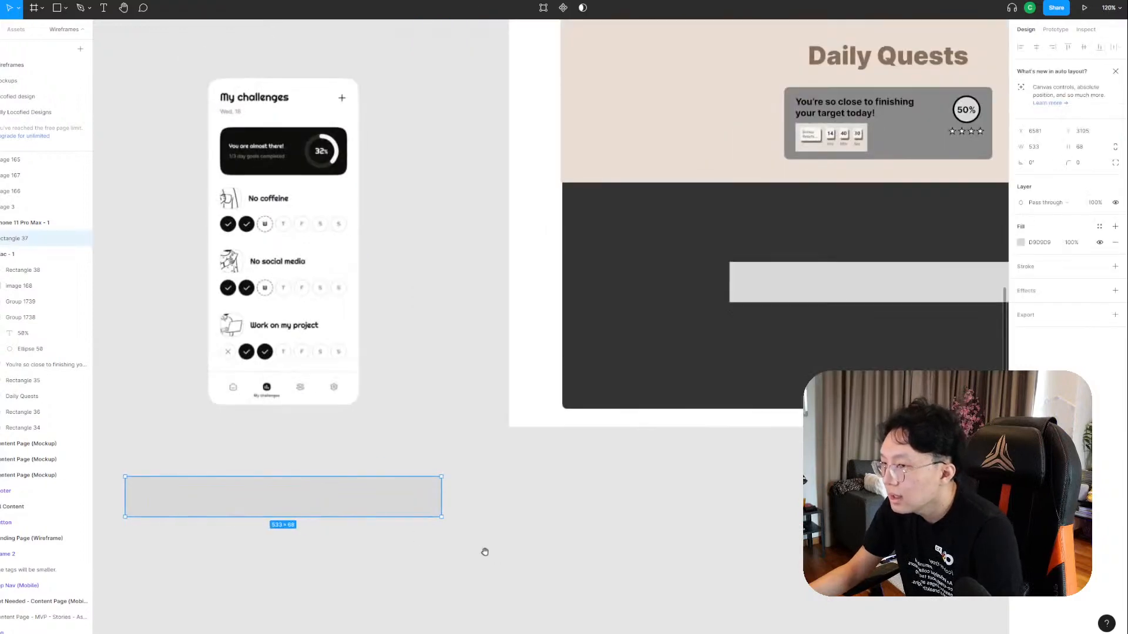
{"action": "left_click_drag", "start_coordinate": [484, 552], "coordinate": [558, 531]}
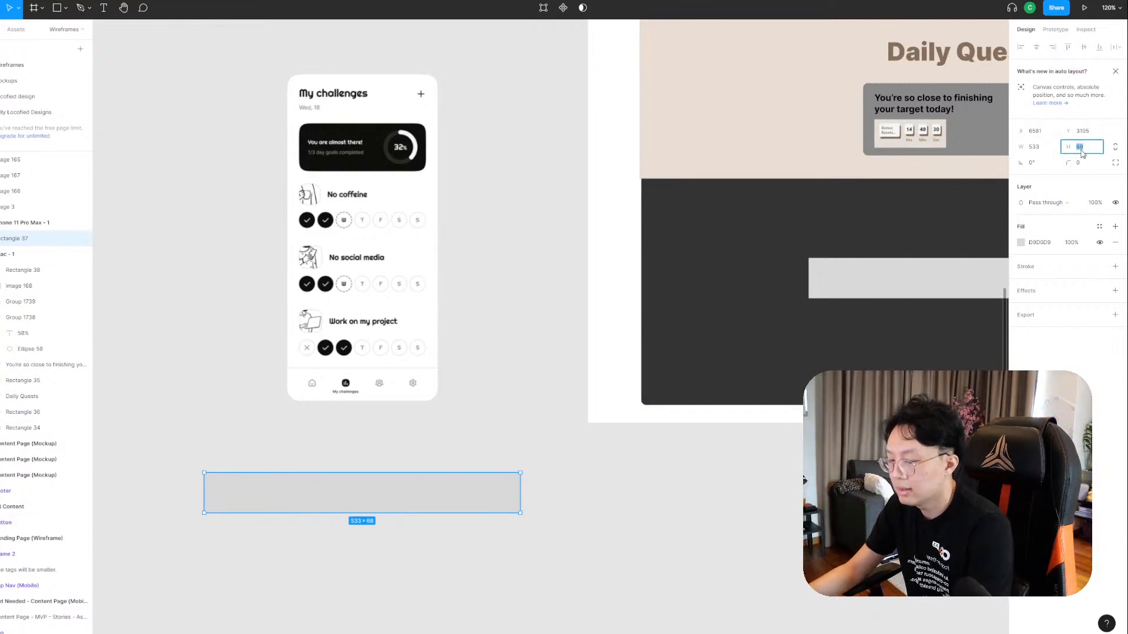
{"action": "key", "text": "Return"}
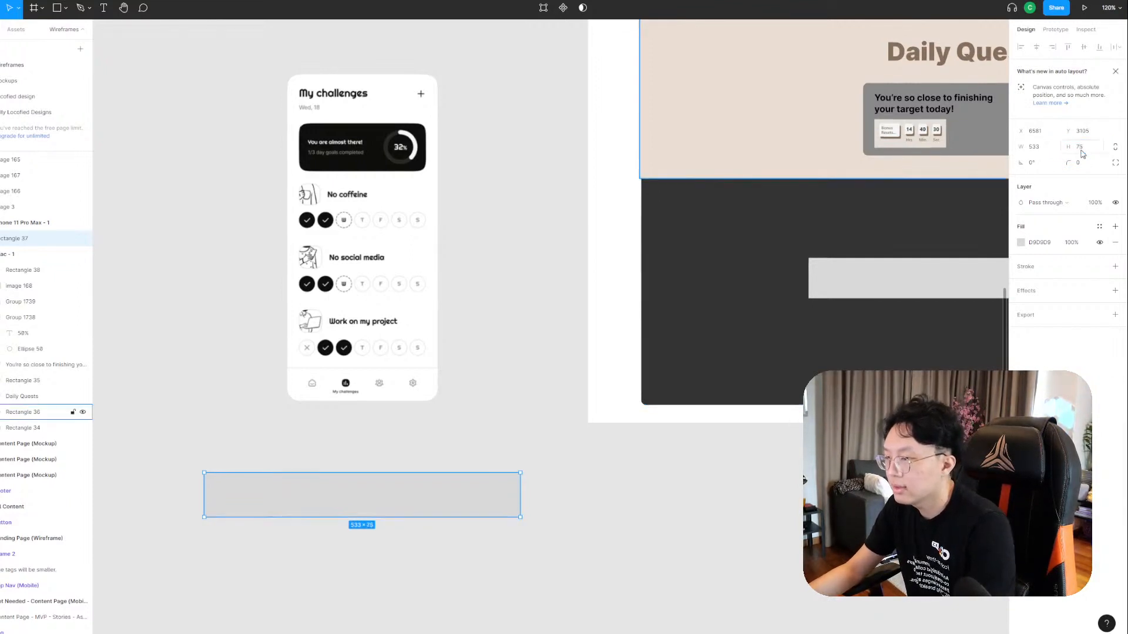
{"action": "left_click", "coordinate": [1038, 147]}
{"action": "type", "text": "500"}
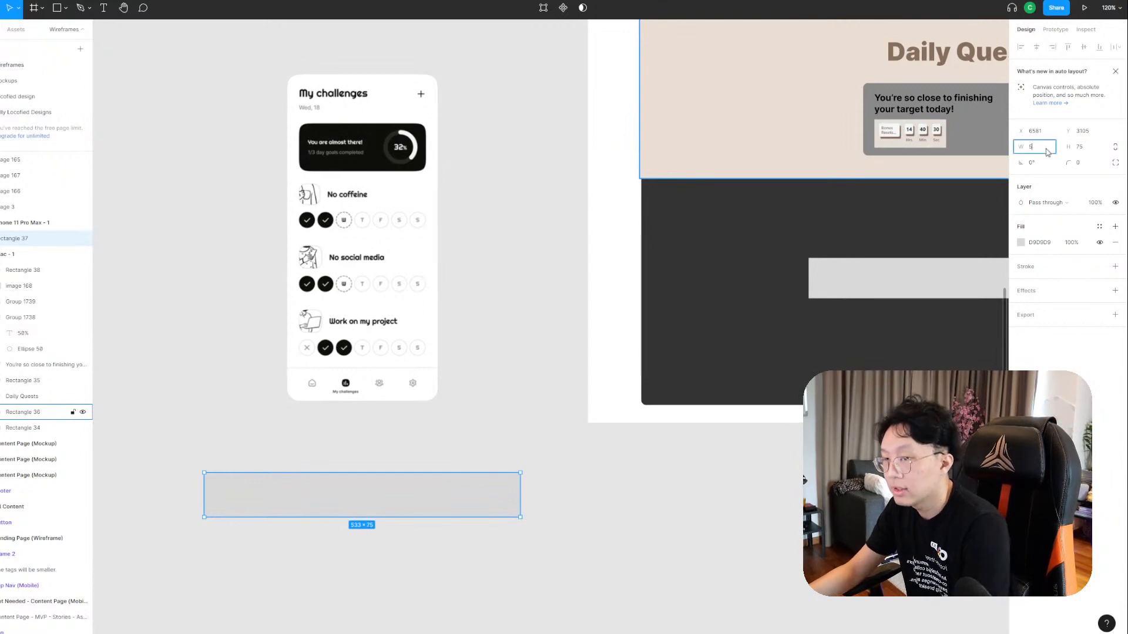
{"action": "key", "text": "Return"}
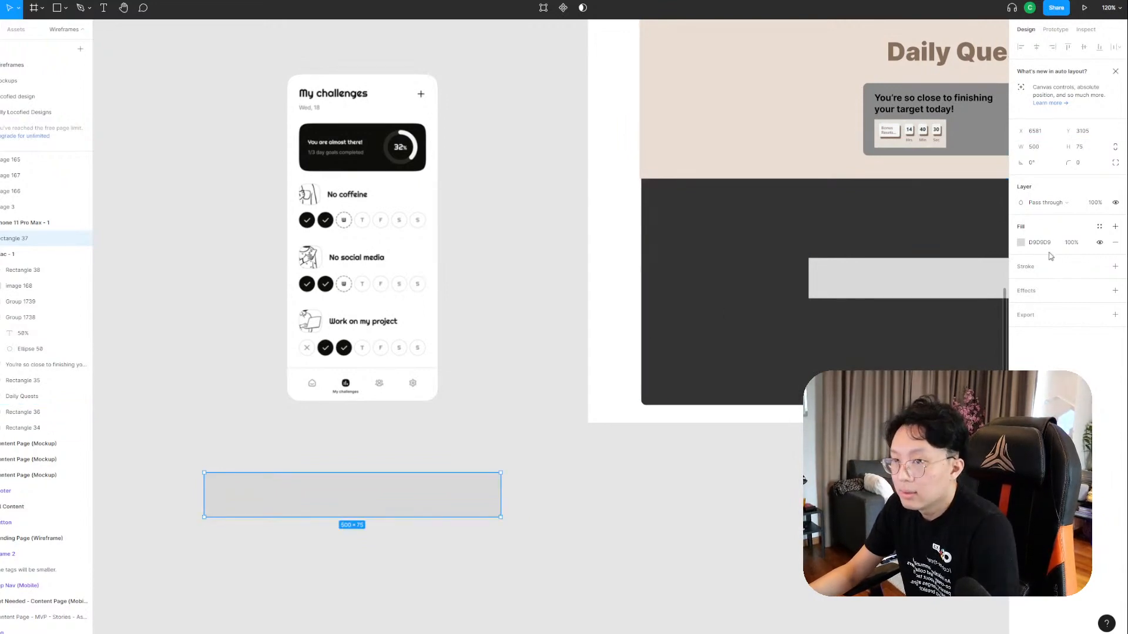
Add a stroke to the rectangle and sample its fill colour from the cream background of the Drink Water! card.
{"action": "scroll", "coordinate": [766, 322], "scroll_direction": "up", "scroll_amount": 6}
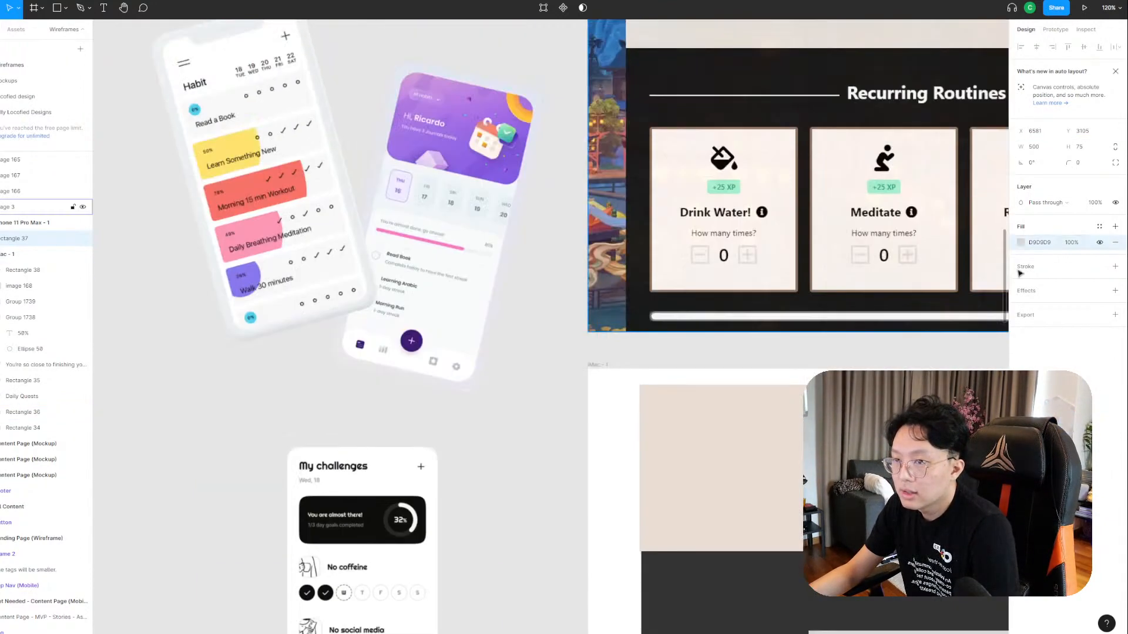
{"action": "left_click", "coordinate": [1115, 266]}
{"action": "left_click", "coordinate": [1021, 243]}
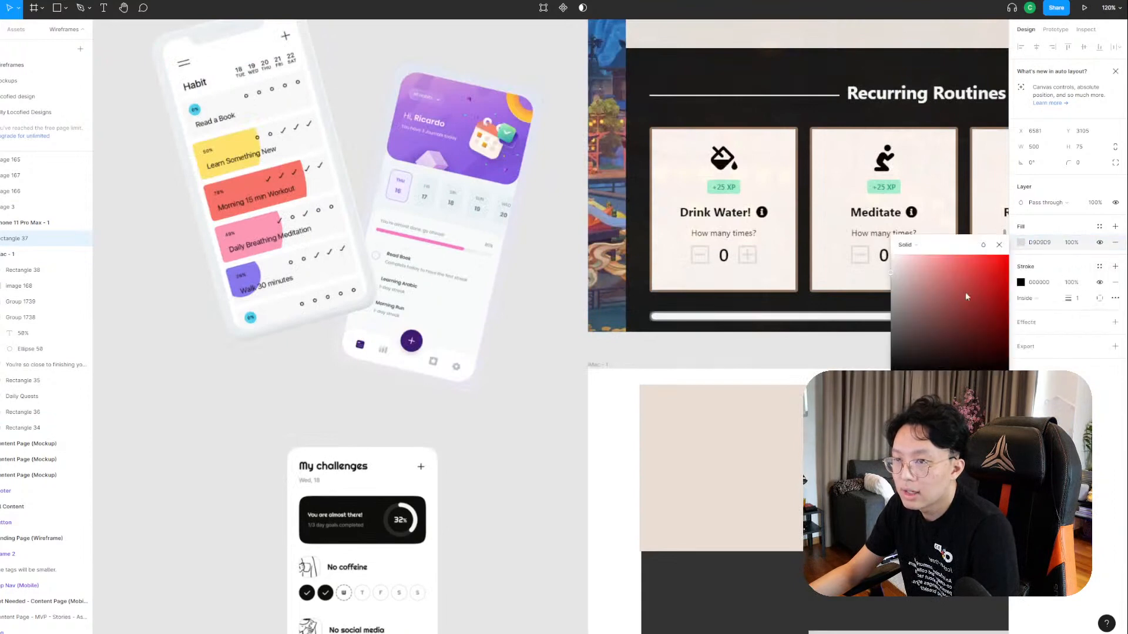
{"action": "left_click", "coordinate": [902, 388]}
{"action": "left_click", "coordinate": [787, 257]}
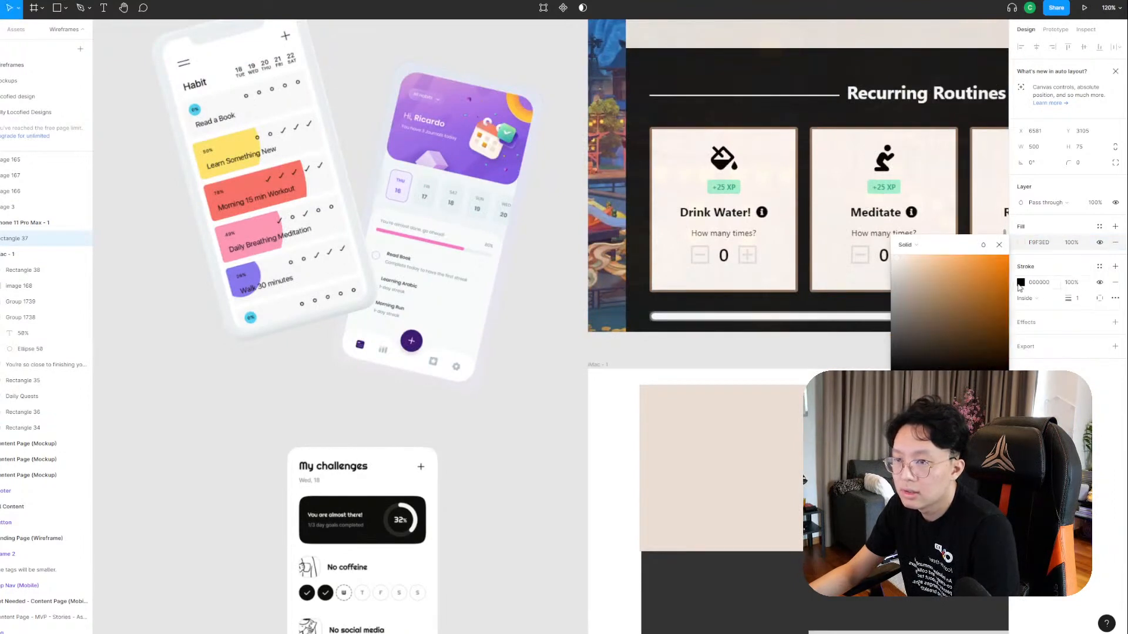
Sample the rectangle's stroke colour from the brown border of the Drink Water! card (8C715D).
{"action": "left_click", "coordinate": [1020, 283]}
{"action": "key", "text": "i"}
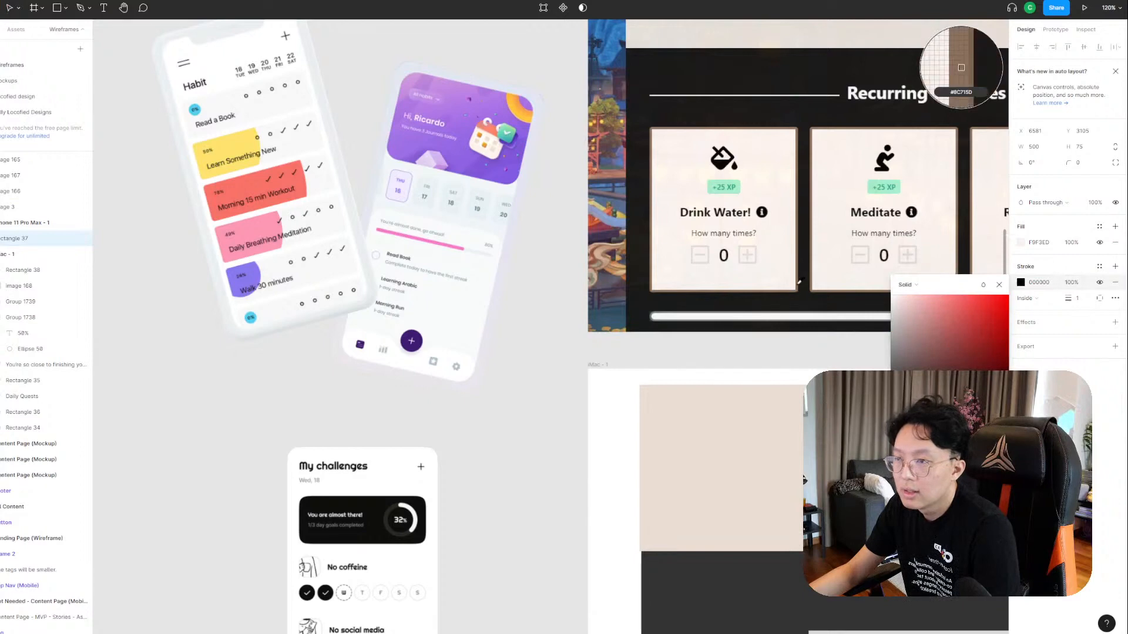
{"action": "left_click", "coordinate": [960, 69]}
{"action": "scroll", "coordinate": [611, 395], "scroll_direction": "down", "scroll_amount": 3}
{"action": "scroll", "coordinate": [611, 395], "scroll_direction": "down", "scroll_amount": 8}
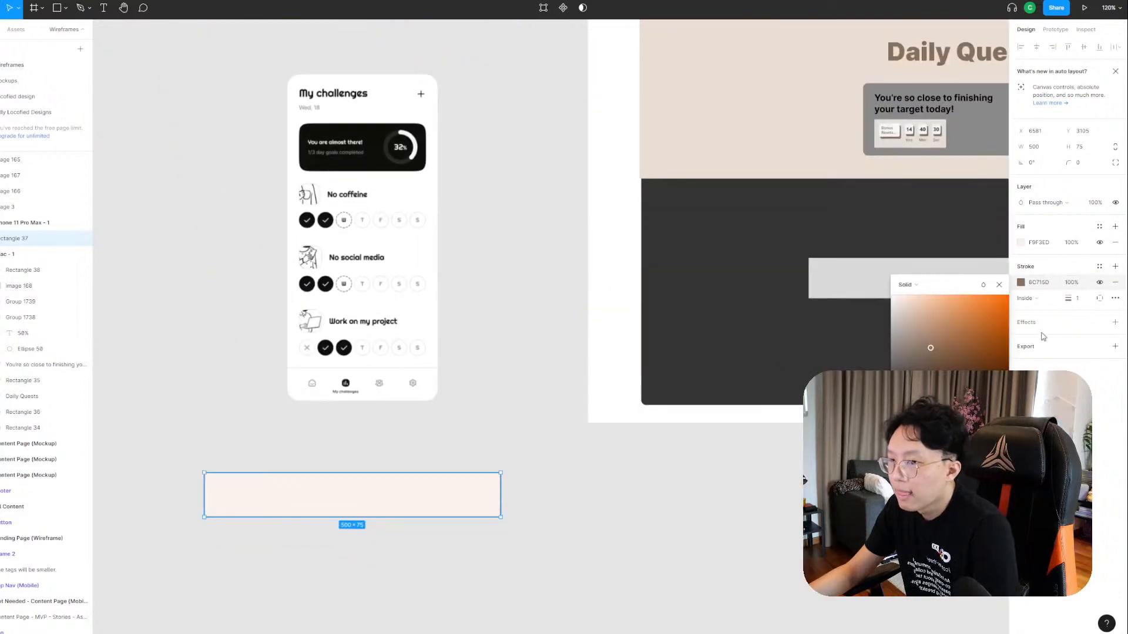
Set the rectangle's stroke weight to 4 and its corner radius to 8.
{"action": "left_click_drag", "start_coordinate": [1069, 297], "coordinate": [1072, 299]}
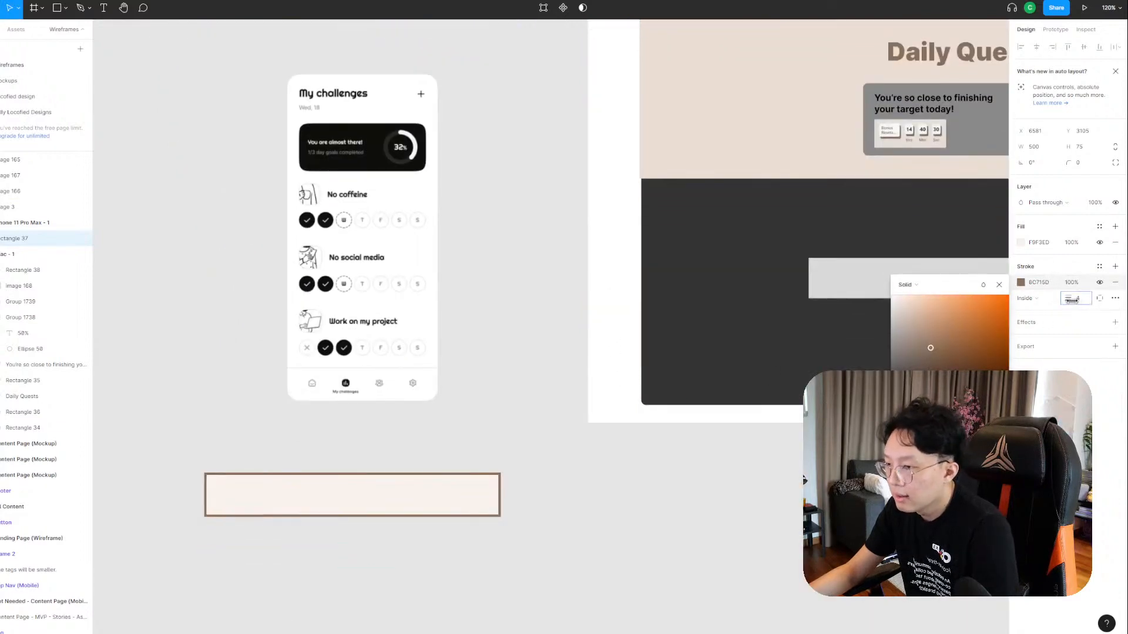
{"action": "left_click", "coordinate": [1084, 163]}
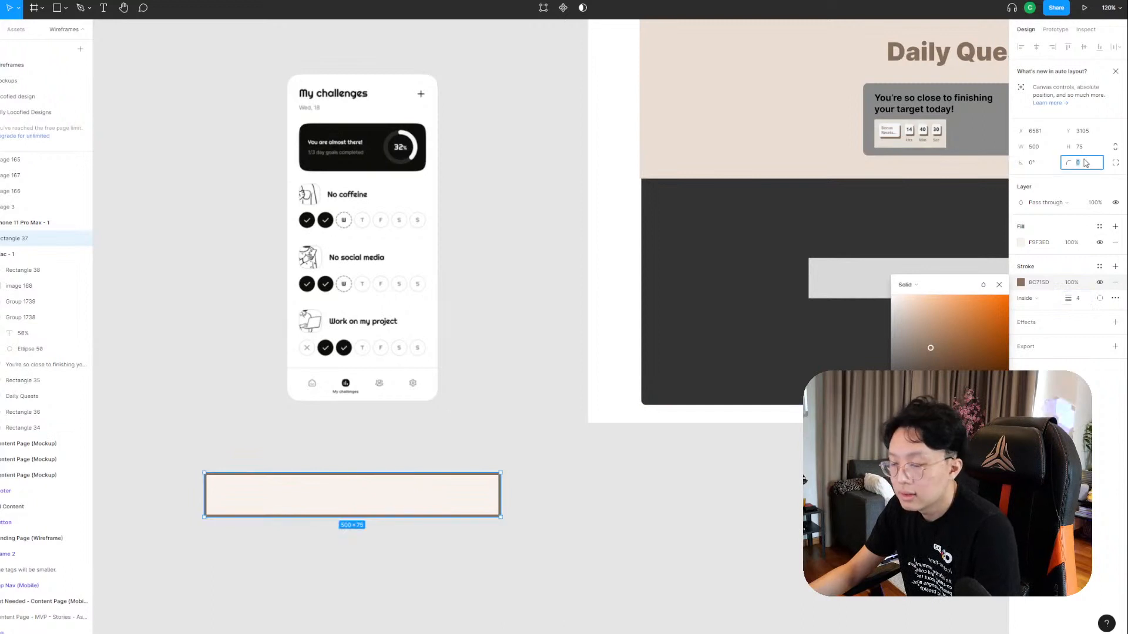
{"action": "type", "text": "8"}
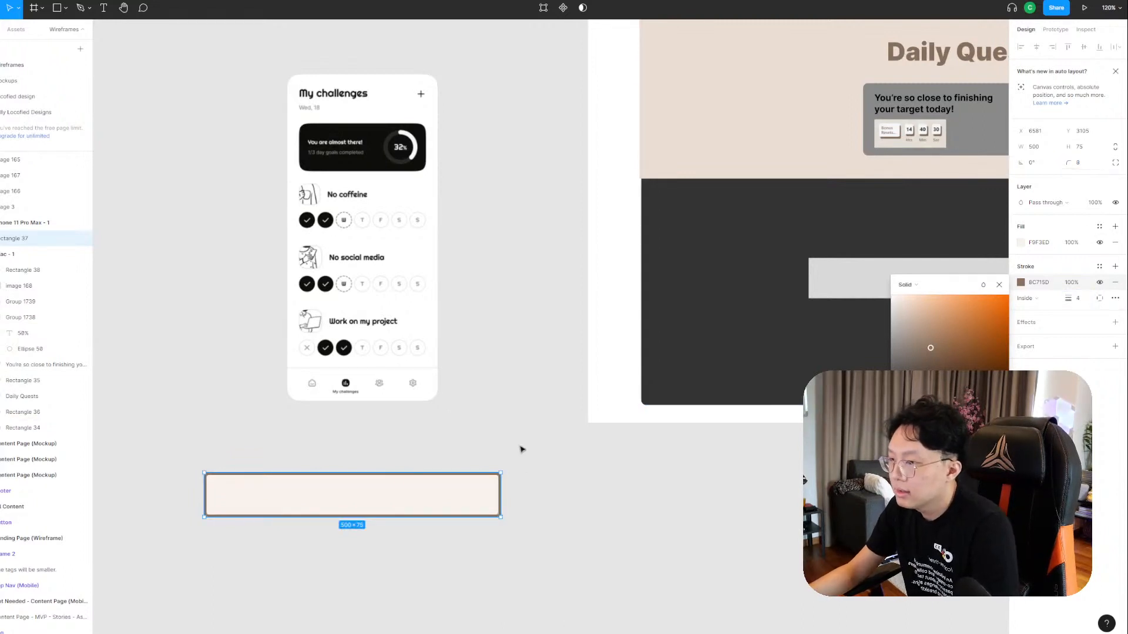
Move the cream rectangle slightly closer to the My challenges mockup and convert it into a component.
{"action": "left_click", "coordinate": [457, 509]}
{"action": "left_click_drag", "start_coordinate": [457, 509], "coordinate": [452, 485]}
{"action": "right_click", "coordinate": [450, 484]}
{"action": "left_click", "coordinate": [496, 554]}
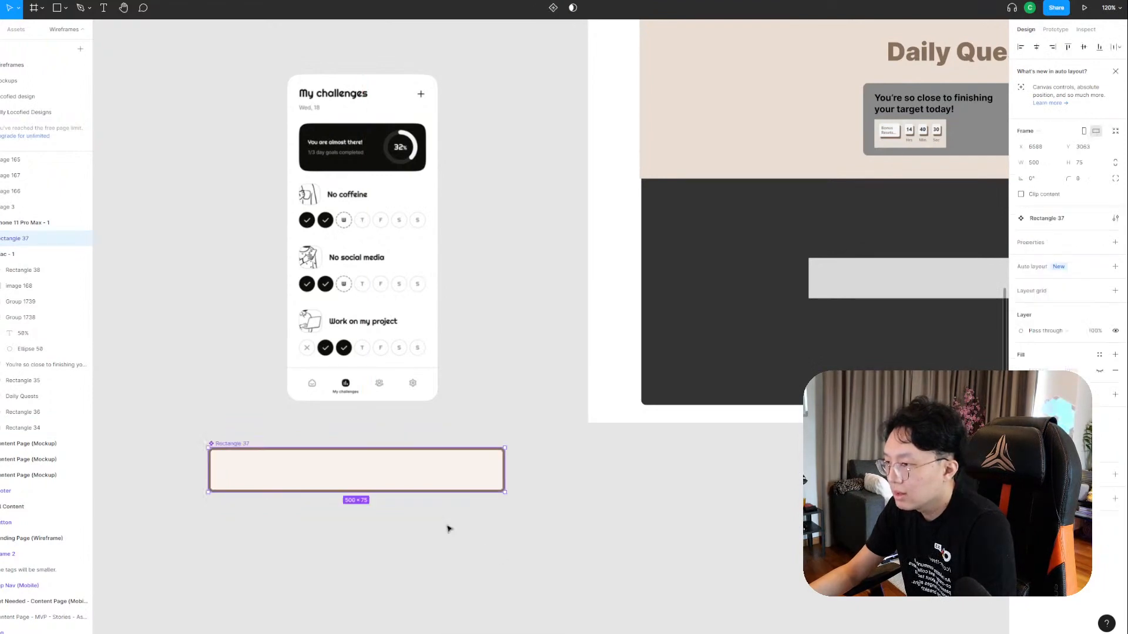
Rename the new component as Habit Row.
{"action": "double_click", "coordinate": [17, 238]}
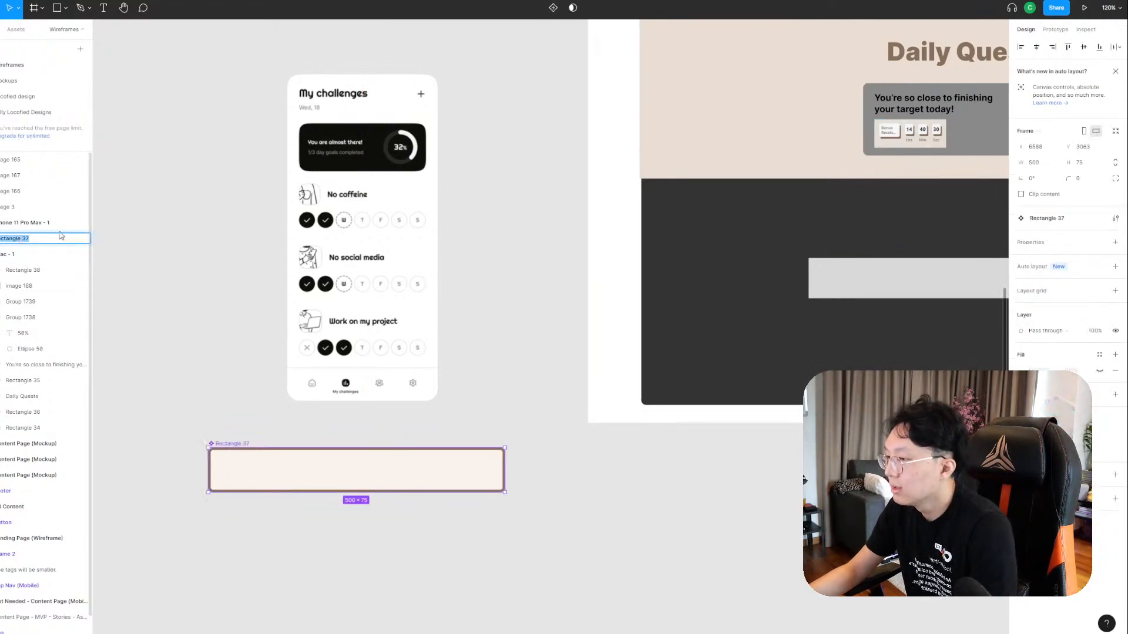
{"action": "key", "text": "BackSpace"}
{"action": "type", "text": "Habit"}
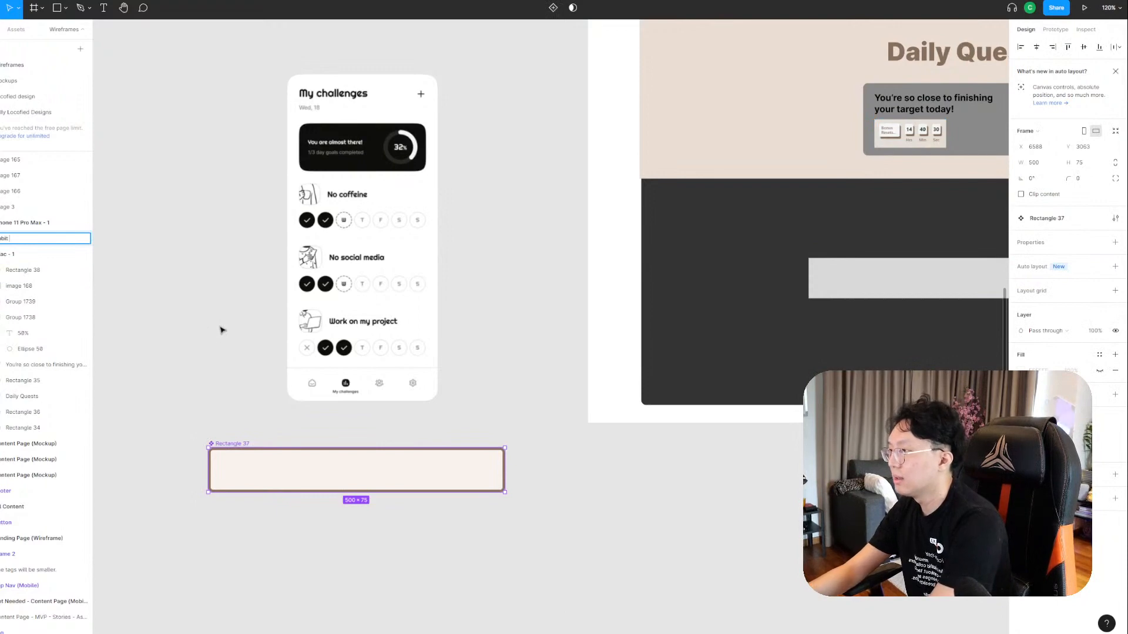
{"action": "type", "text": " Row"}
{"action": "key", "text": "Return"}
Place a Habit Row instance horizontally centred near the upper edge of the dark section in the Daily Quests frame.
{"action": "left_click_drag", "start_coordinate": [352, 456], "coordinate": [884, 231]}
{"action": "left_click_drag", "start_coordinate": [893, 320], "coordinate": [546, 443]}
{"action": "left_click_drag", "start_coordinate": [526, 342], "coordinate": [619, 337]}
Delete the remaining grey rectangle below the Habit Row instance and select the instance.
{"action": "left_click", "coordinate": [660, 382]}
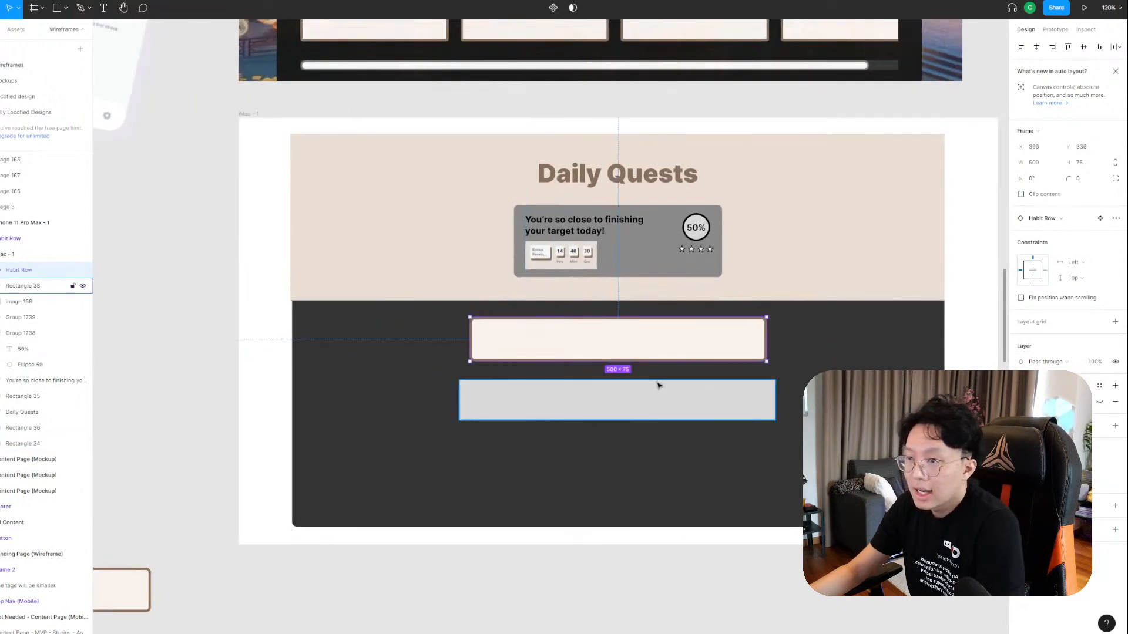
{"action": "key", "text": "Delete"}
{"action": "left_click", "coordinate": [636, 352]}
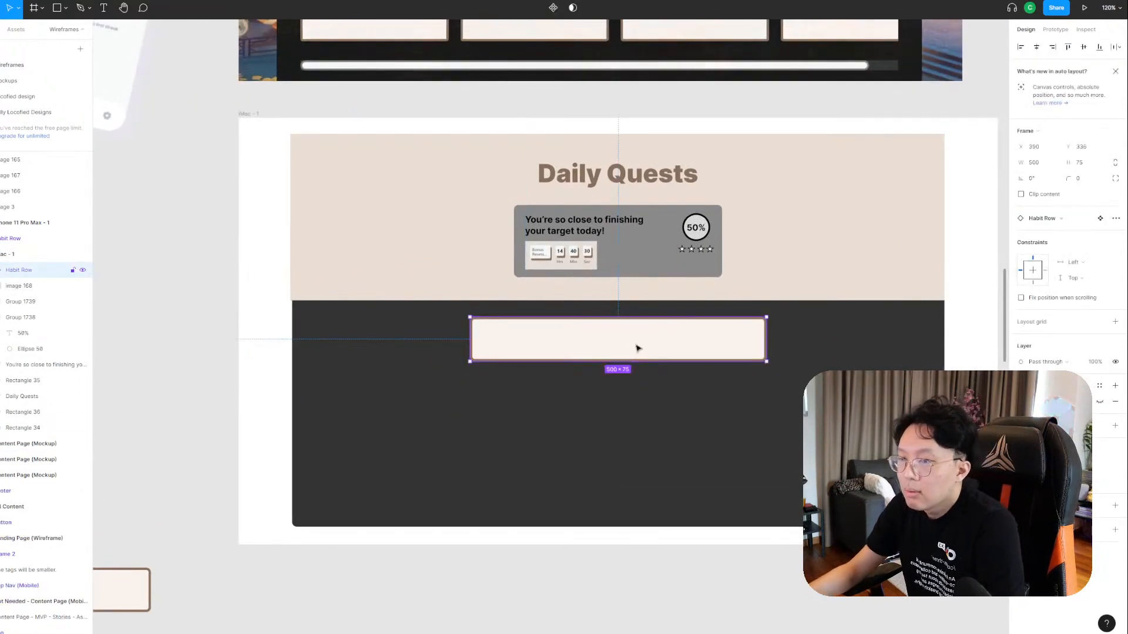
{"action": "left_click", "coordinate": [1115, 321]}
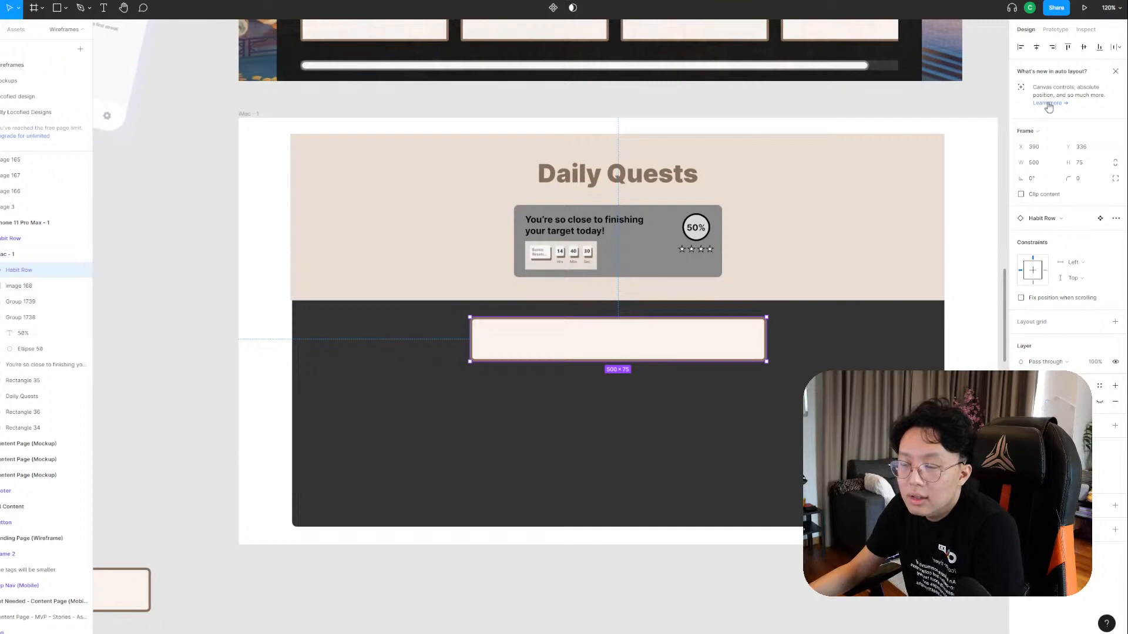
{"action": "left_click", "coordinate": [1085, 218]}
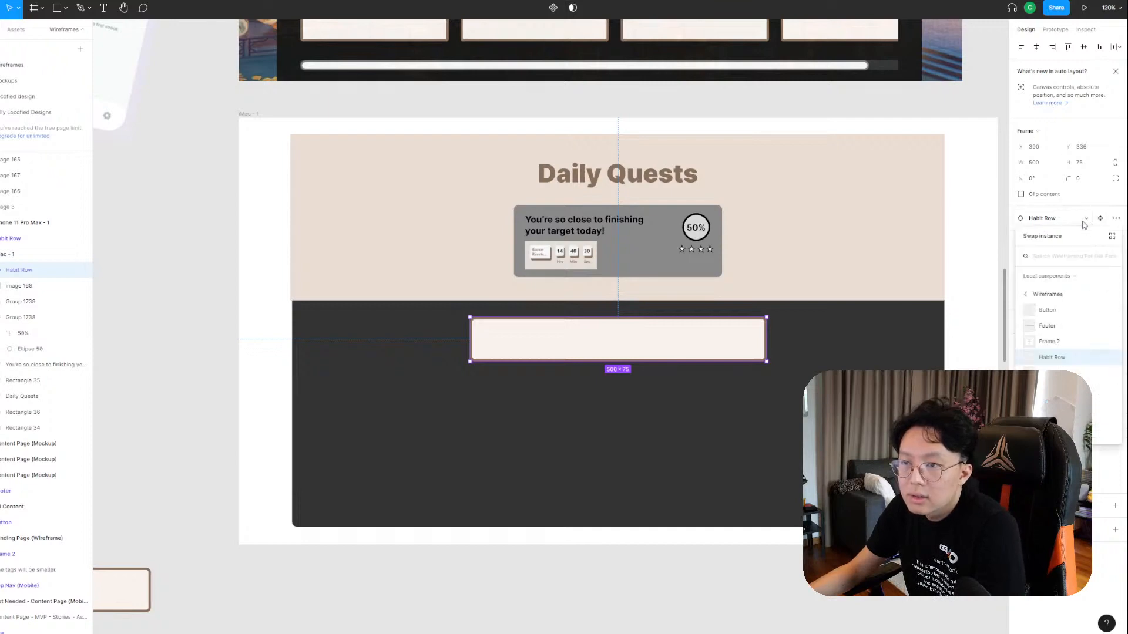
{"action": "left_click", "coordinate": [1116, 218]}
{"action": "left_click", "coordinate": [1115, 218]}
{"action": "left_click", "coordinate": [1120, 221]}
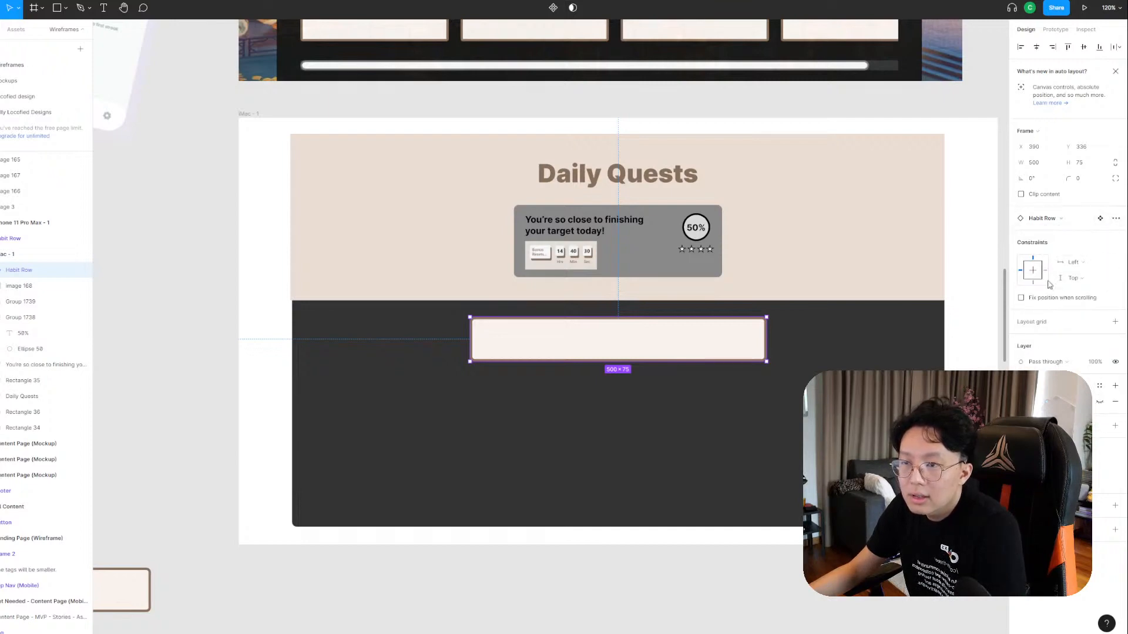
Duplicate the Habit Row instance directly below with a gap of 14 and combine both rows in a vertical auto layout.
{"action": "left_click_drag", "start_coordinate": [675, 350], "coordinate": [675, 405]}
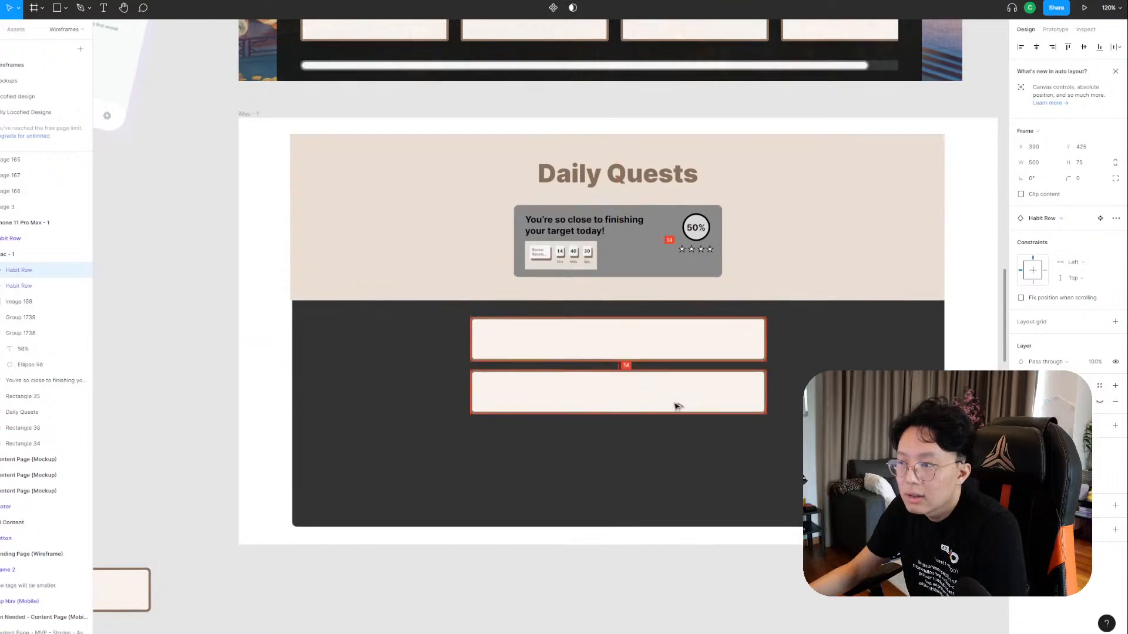
{"action": "left_click", "coordinate": [680, 350], "text": "shift"}
{"action": "left_click", "coordinate": [1116, 262]}
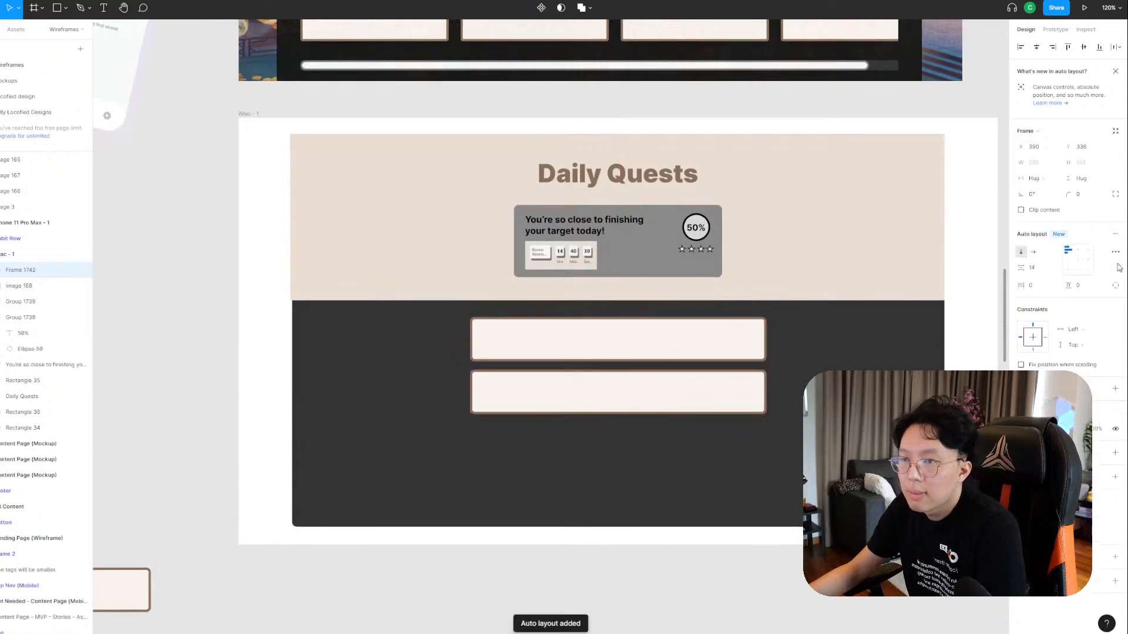
{"action": "mouse_move", "coordinate": [1023, 269]}
{"action": "left_mouse_down"}
{"action": "mouse_move", "coordinate": [1040, 272]}
{"action": "mouse_move", "coordinate": [1027, 271]}
{"action": "left_mouse_up"}
{"action": "left_click", "coordinate": [1115, 252]}
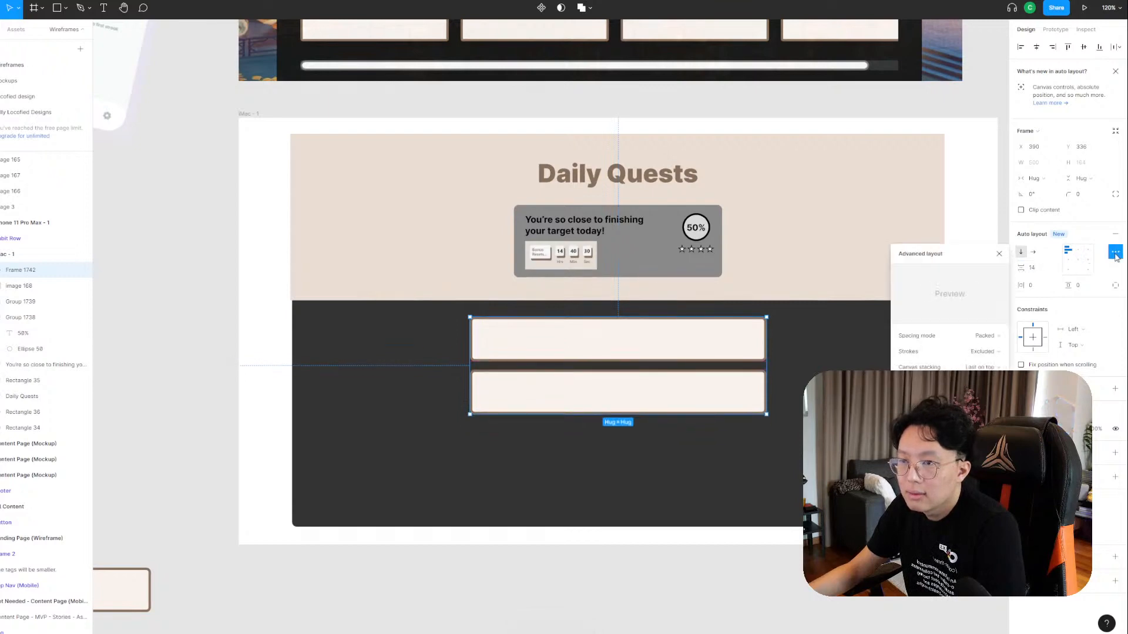
{"action": "left_click", "coordinate": [1115, 255]}
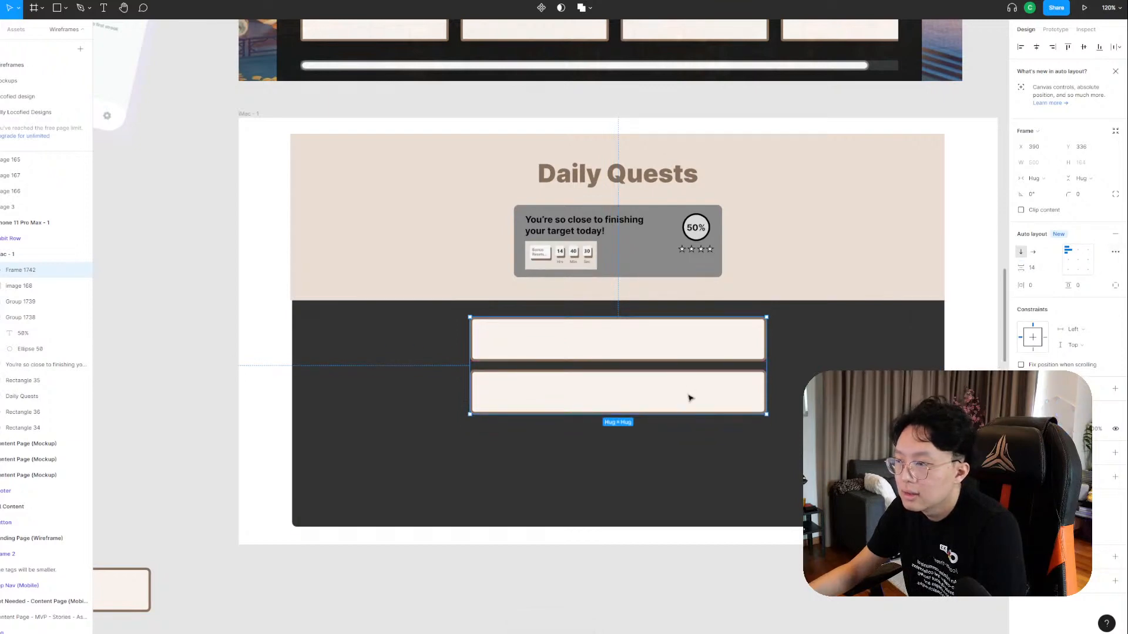
Duplicate the auto layout frame of habit rows and try placing the copy lower in the dark section.
{"action": "key", "text": "ctrl+v"}
{"action": "left_click_drag", "start_coordinate": [658, 403], "coordinate": [656, 510]}
{"action": "key", "text": "ctrl+z"}
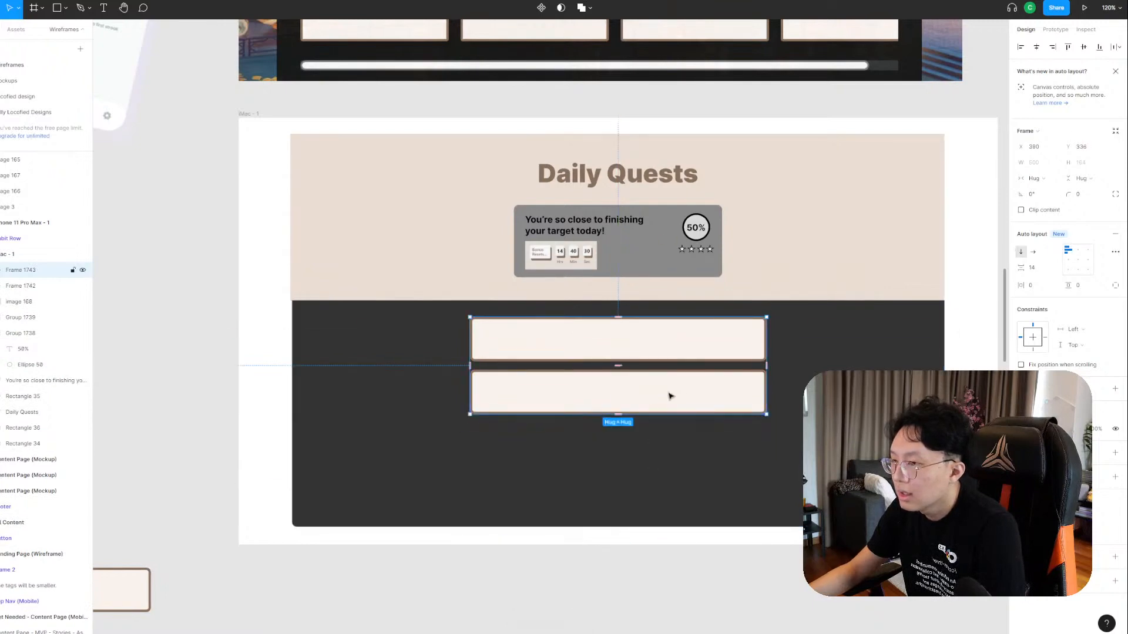
Try moving the duplicated frame and its lower habit row, undoing each move.
{"action": "left_click_drag", "start_coordinate": [670, 397], "coordinate": [783, 428]}
{"action": "key", "text": "ctrl+z"}
{"action": "key", "text": "ctrl+z"}
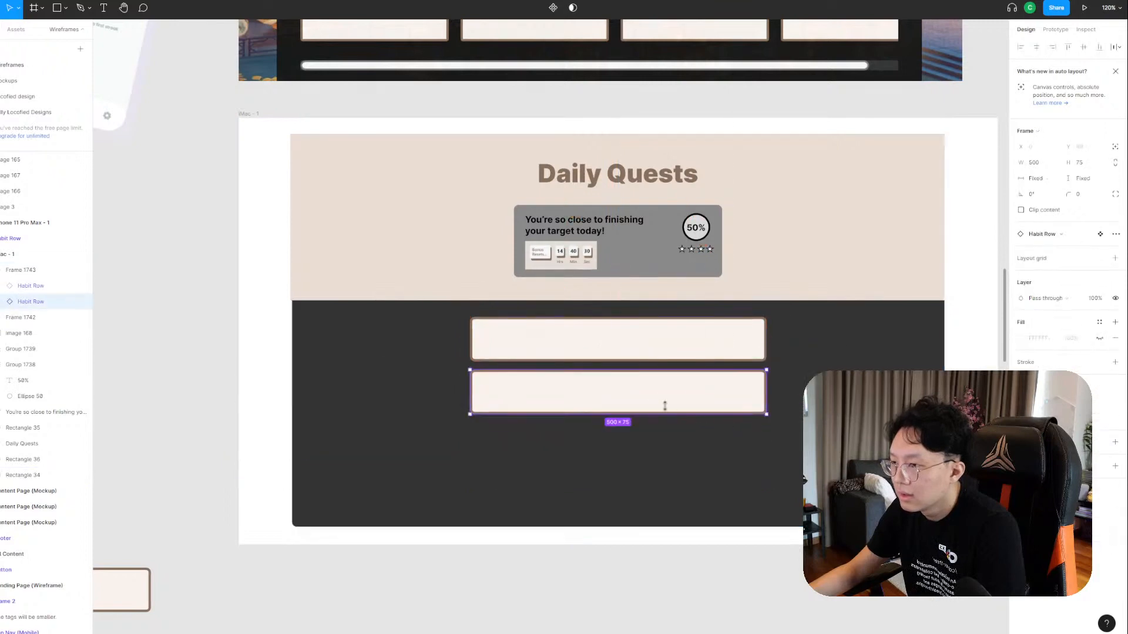
{"action": "left_click_drag", "start_coordinate": [641, 386], "coordinate": [650, 448]}
{"action": "key", "text": "ctrl+z"}
Apply auto layout to both habit rows in the duplicated frame and select the lower row.
{"action": "left_click", "coordinate": [637, 348]}
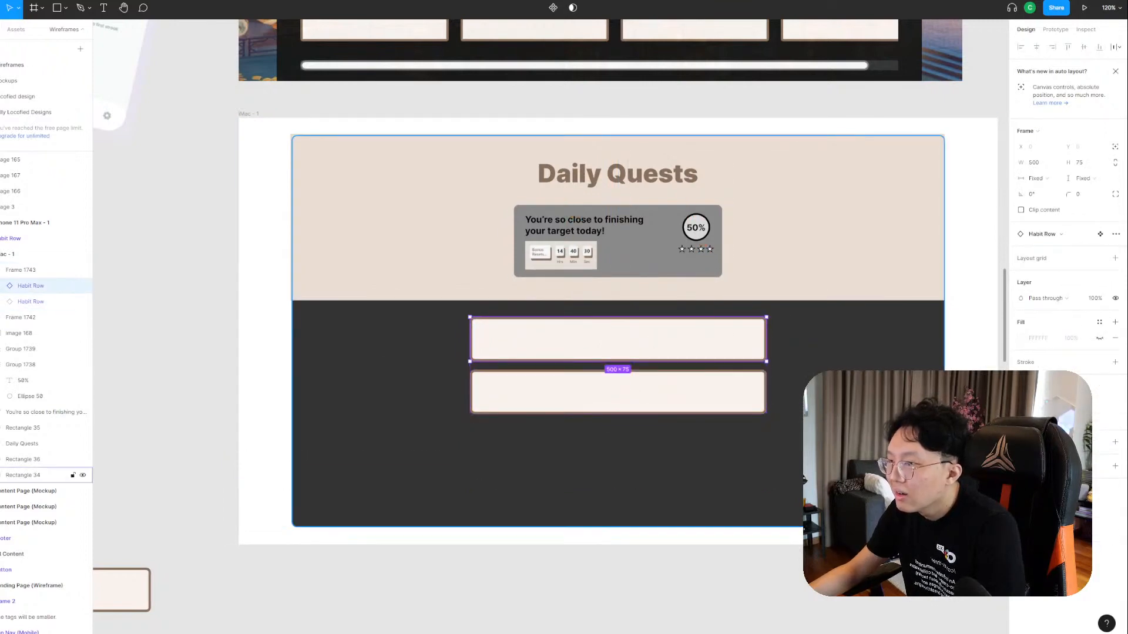
{"action": "left_click", "coordinate": [602, 410], "text": "shift"}
{"action": "key", "text": "shift+a"}
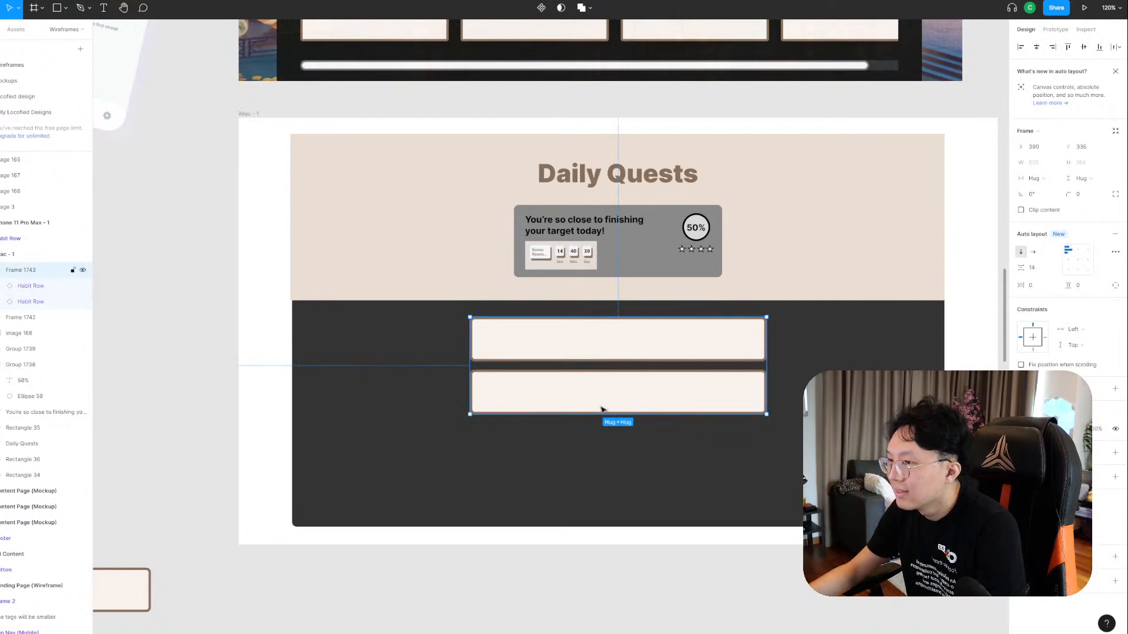
{"action": "double_click", "coordinate": [565, 408]}
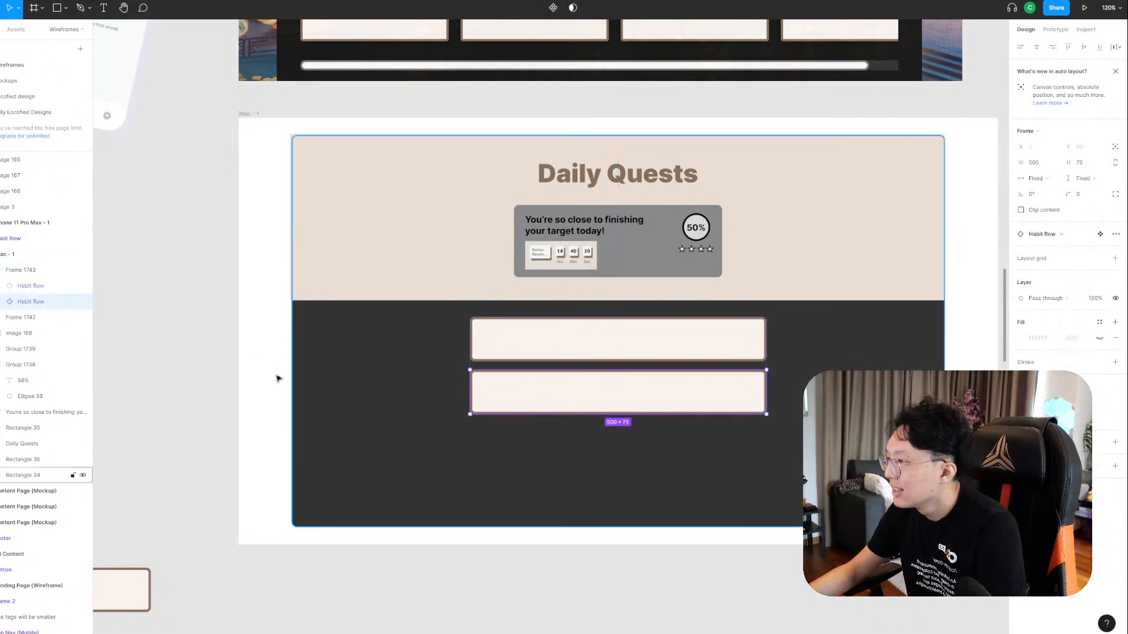
Delete the duplicated auto layout Frame 1743 and select the original frame with two habit rows.
{"action": "left_click", "coordinate": [15, 322]}
{"action": "left_click", "coordinate": [20, 302]}
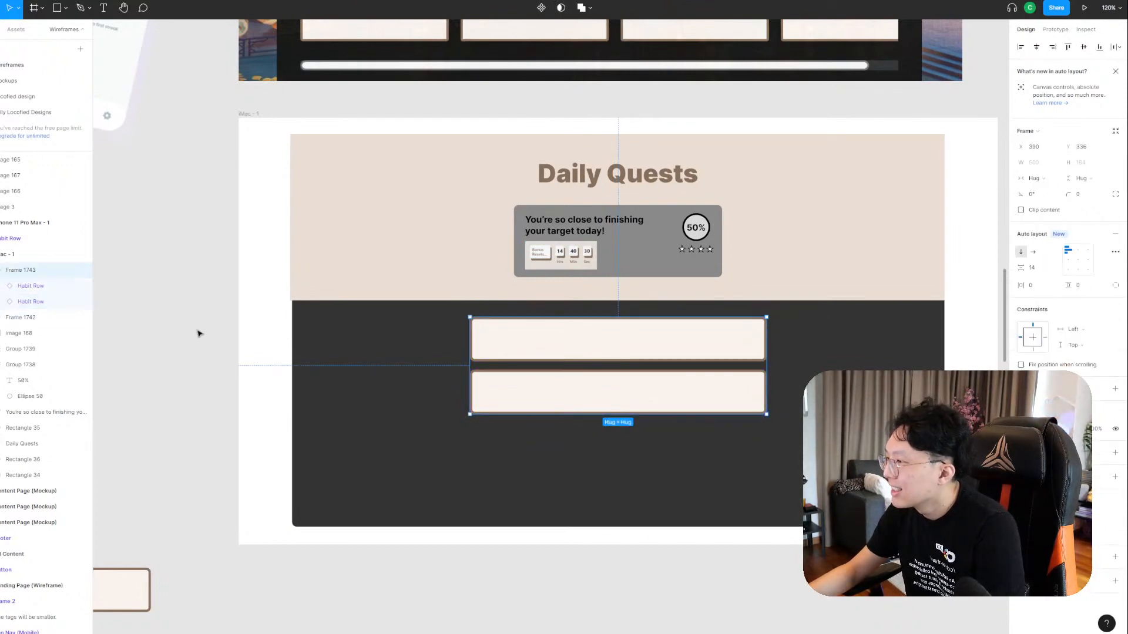
{"action": "left_click", "coordinate": [535, 398]}
{"action": "key", "text": "Delete"}
{"action": "left_click", "coordinate": [552, 402]}
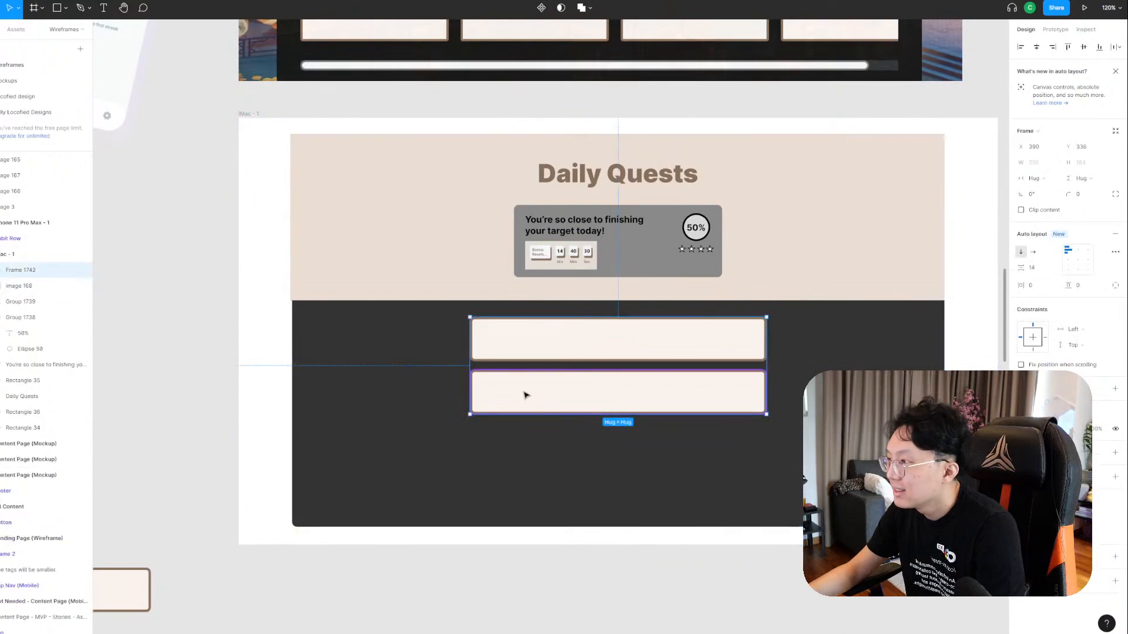
{"action": "mouse_move", "coordinate": [568, 404]}
{"action": "left_mouse_down"}
{"action": "mouse_move", "coordinate": [570, 444]}
{"action": "mouse_move", "coordinate": [580, 414]}
{"action": "left_mouse_up"}
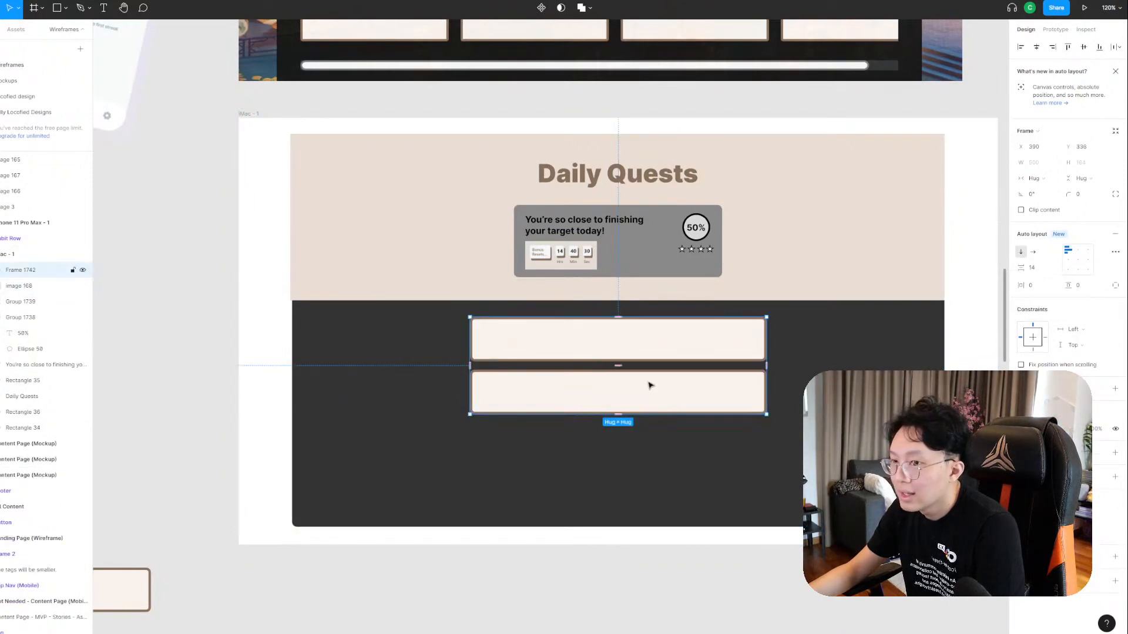
Paste two more Habit Row instances into the original auto layout frame to make a stack of four.
{"action": "double_click", "coordinate": [623, 401]}
{"action": "key", "text": "ctrl+v"}
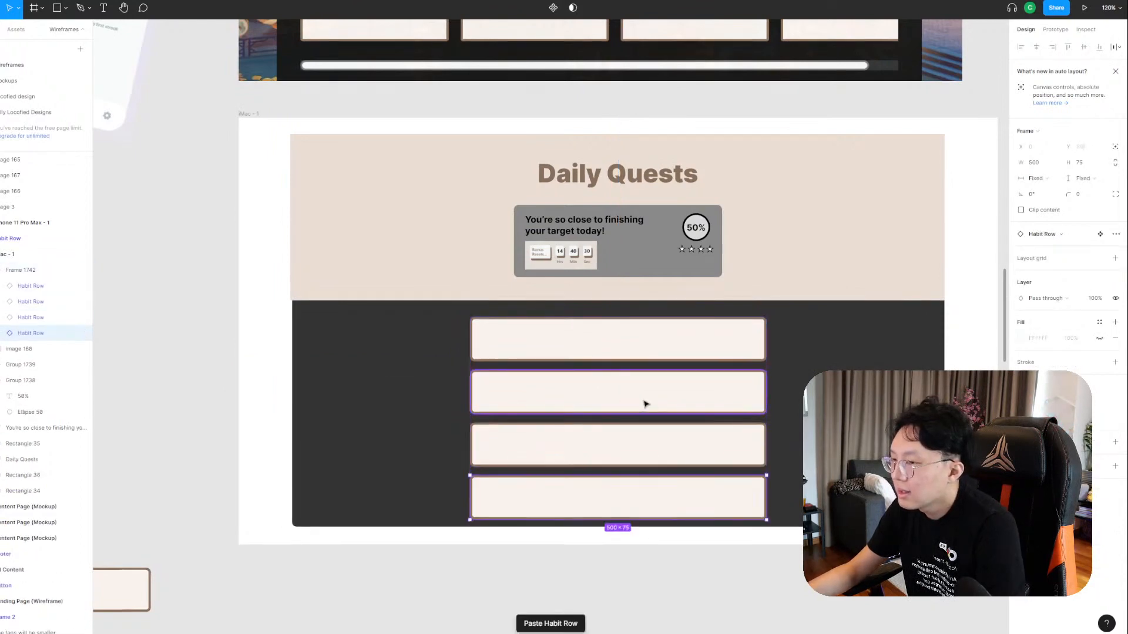
{"action": "key", "text": "ctrl+v"}
Move the four-row frame up to Y 331, centre it horizontally and set the spacing between its rows to 10.
{"action": "left_click", "coordinate": [660, 334]}
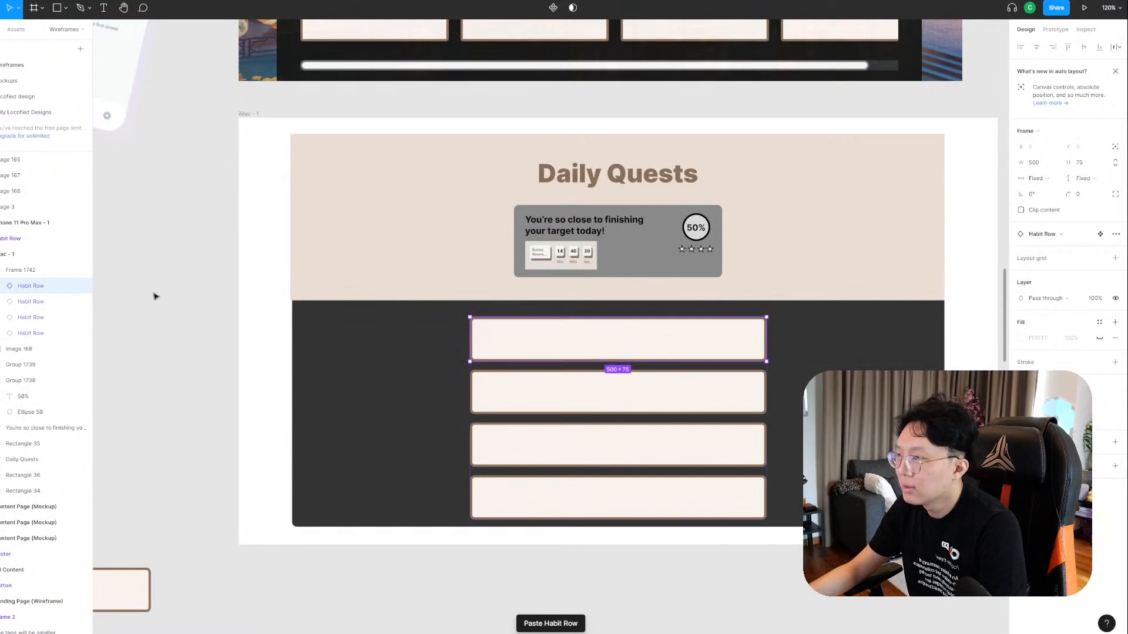
{"action": "left_click", "coordinate": [37, 272]}
{"action": "left_click_drag", "start_coordinate": [668, 332], "coordinate": [668, 332]}
{"action": "left_click", "coordinate": [1038, 48]}
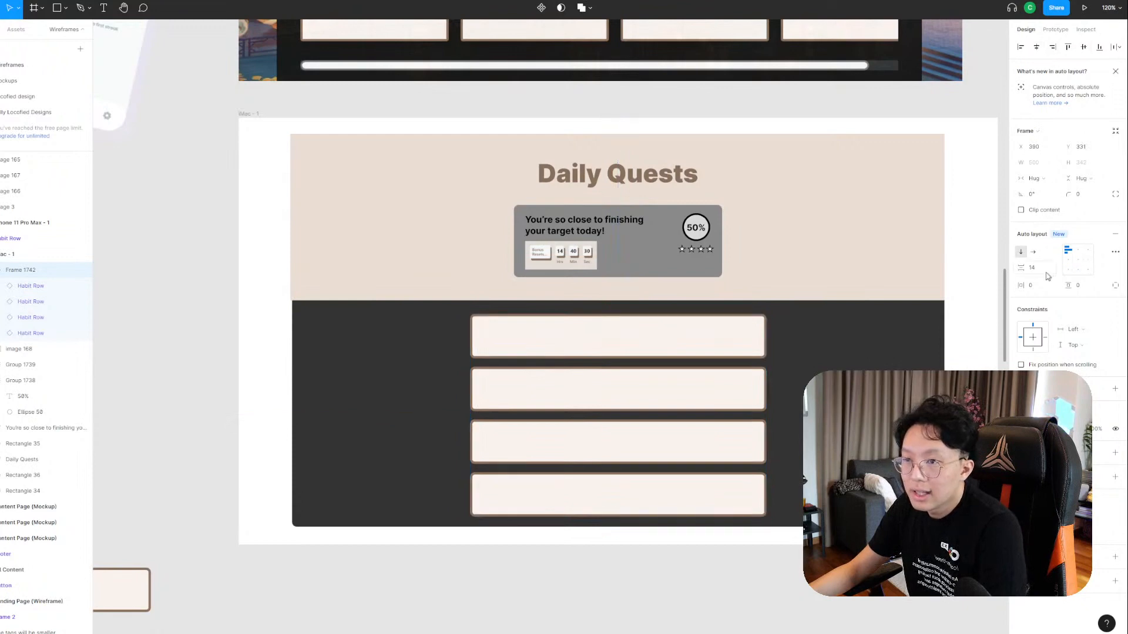
{"action": "left_click_drag", "start_coordinate": [1023, 269], "coordinate": [1019, 270]}
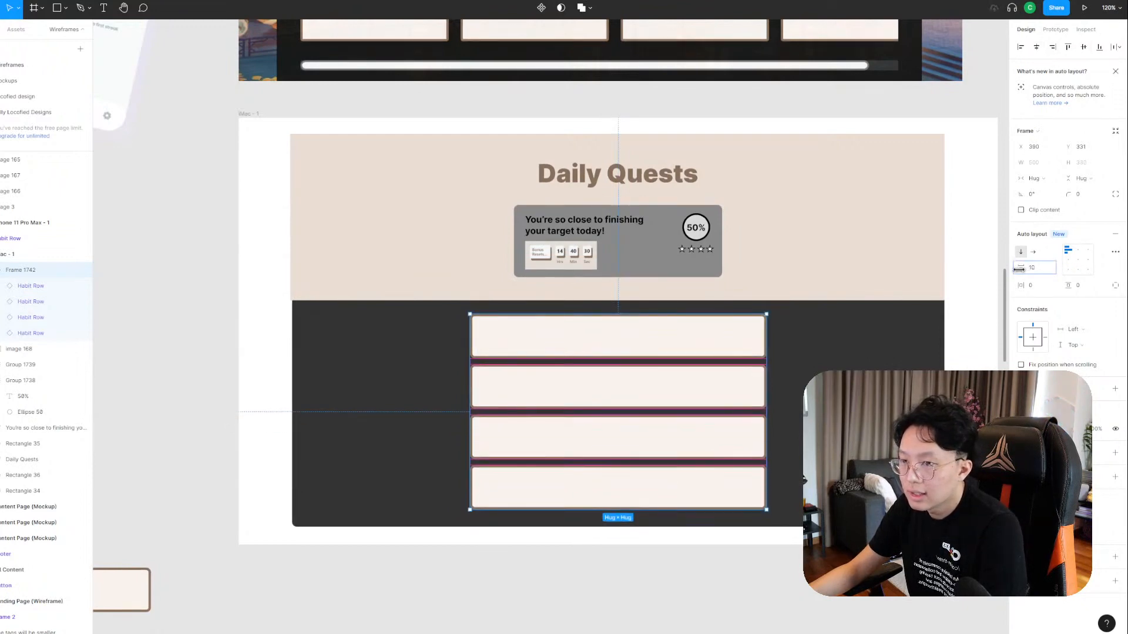
{"action": "left_click", "coordinate": [821, 262]}
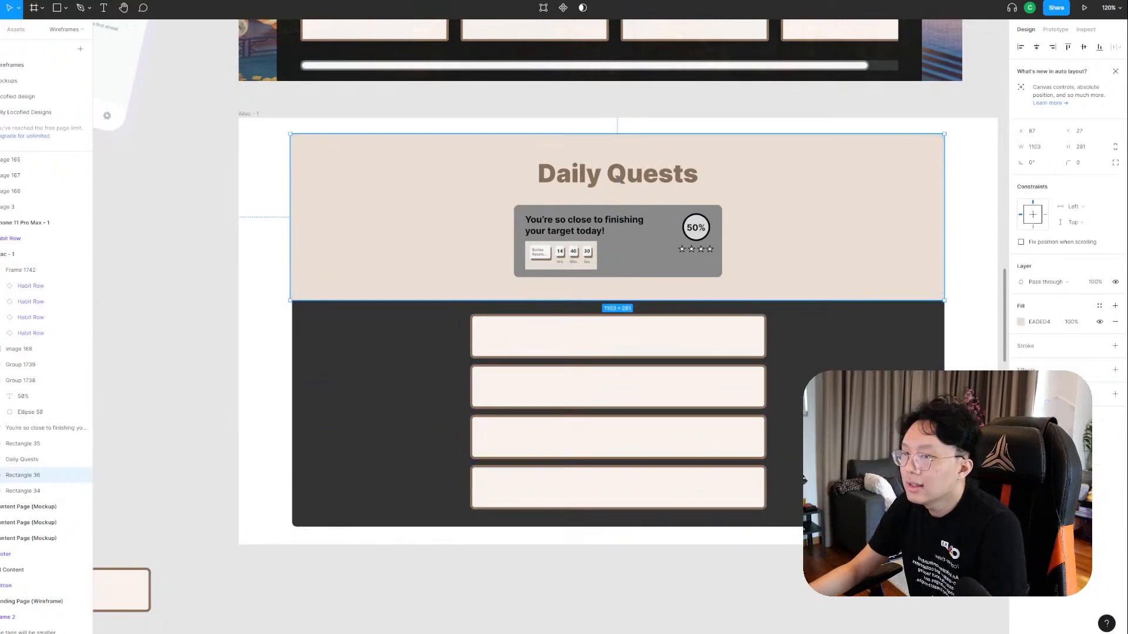
{"action": "left_click", "coordinate": [734, 569]}
Move the frame of four habit rows down to Y 341 within the dark section.
{"action": "scroll", "coordinate": [707, 375], "scroll_direction": "up", "scroll_amount": 2}
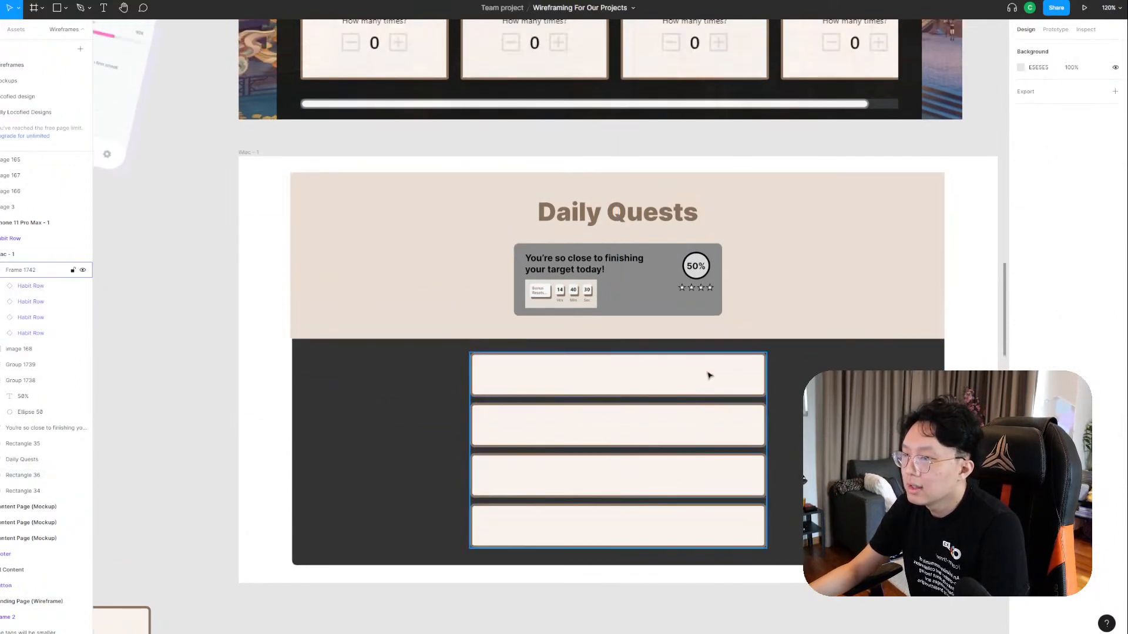
{"action": "scroll", "coordinate": [710, 370], "scroll_direction": "down", "scroll_amount": 1}
{"action": "scroll", "coordinate": [686, 365], "scroll_direction": "up", "scroll_amount": 10}
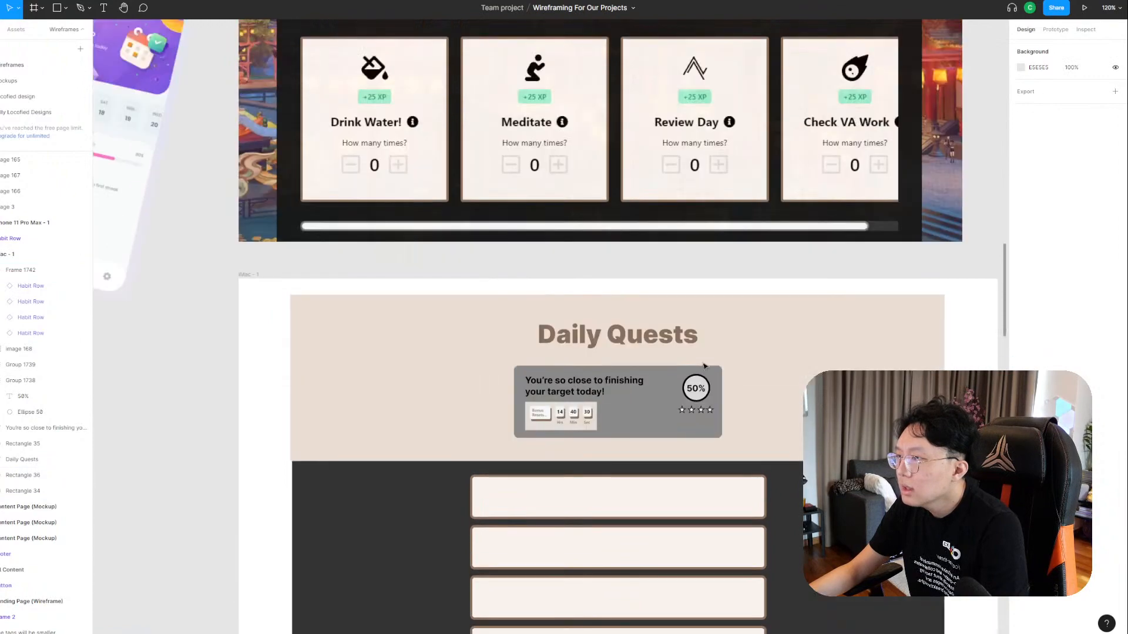
{"action": "scroll", "coordinate": [705, 366], "scroll_direction": "down", "scroll_amount": 14}
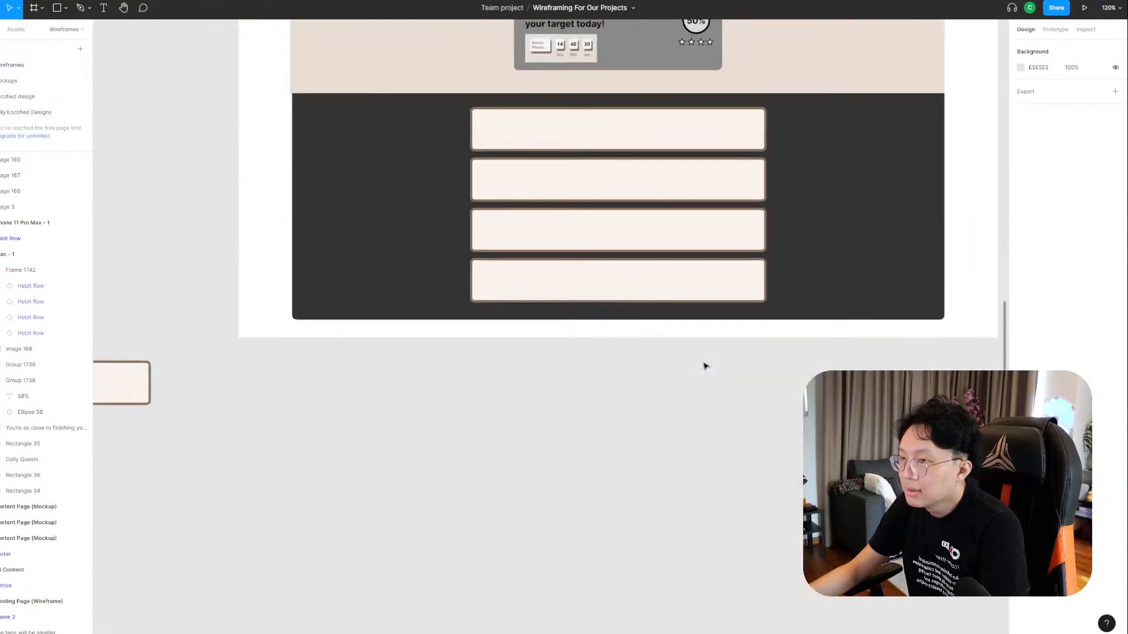
{"action": "scroll", "coordinate": [705, 364], "scroll_direction": "up", "scroll_amount": 4}
{"action": "left_click", "coordinate": [671, 294]}
{"action": "left_click_drag", "start_coordinate": [671, 294], "coordinate": [673, 297]}
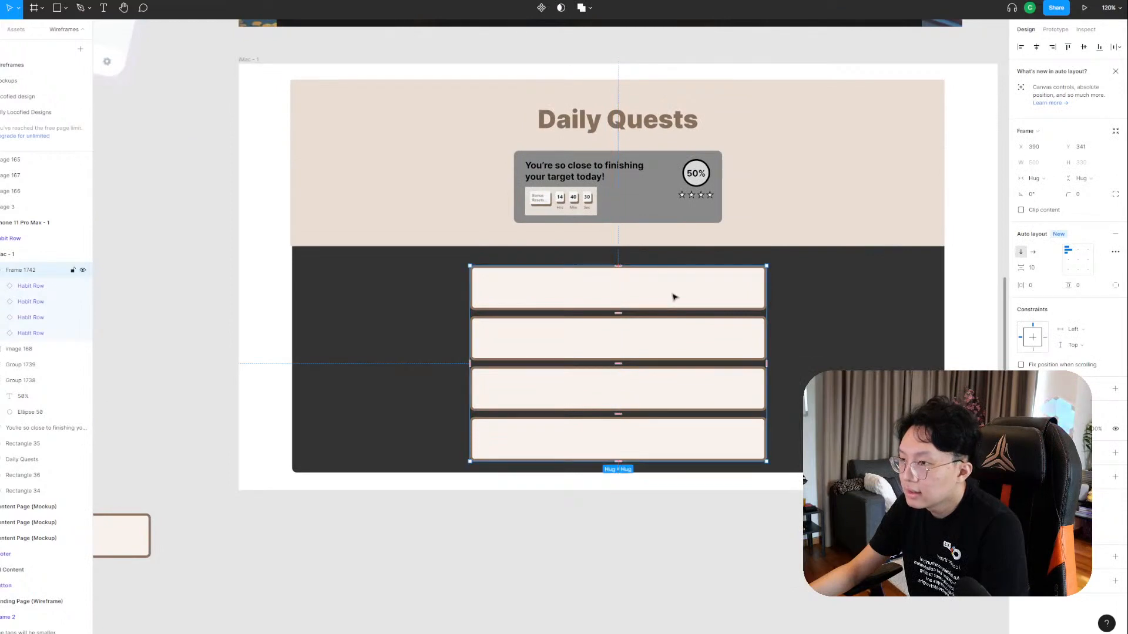
Reduce the height of the main Habit Row component outside the page to slightly more than 50, keeping its width at 500.
{"action": "scroll", "coordinate": [676, 300], "scroll_direction": "up", "scroll_amount": 2}
{"action": "scroll", "coordinate": [716, 320], "scroll_direction": "down", "scroll_amount": 1}
{"action": "scroll", "coordinate": [748, 322], "scroll_direction": "up", "scroll_amount": 1}
{"action": "scroll", "coordinate": [793, 331], "scroll_direction": "down", "scroll_amount": 1}
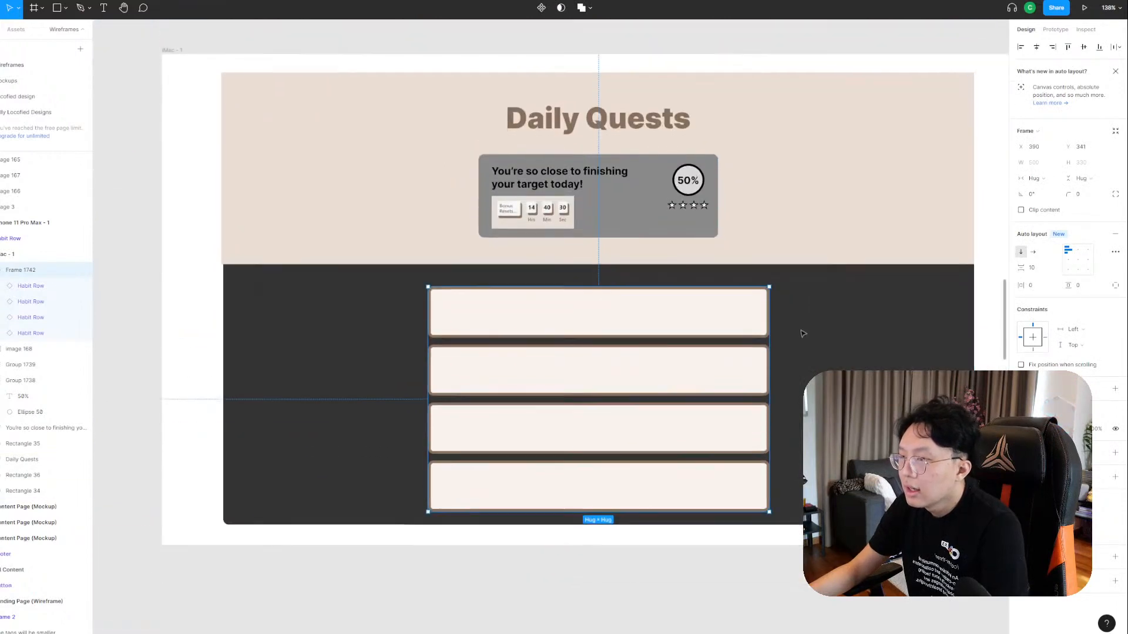
{"action": "left_click_drag", "start_coordinate": [783, 329], "coordinate": [767, 309]}
{"action": "left_click_drag", "start_coordinate": [311, 403], "coordinate": [629, 239]}
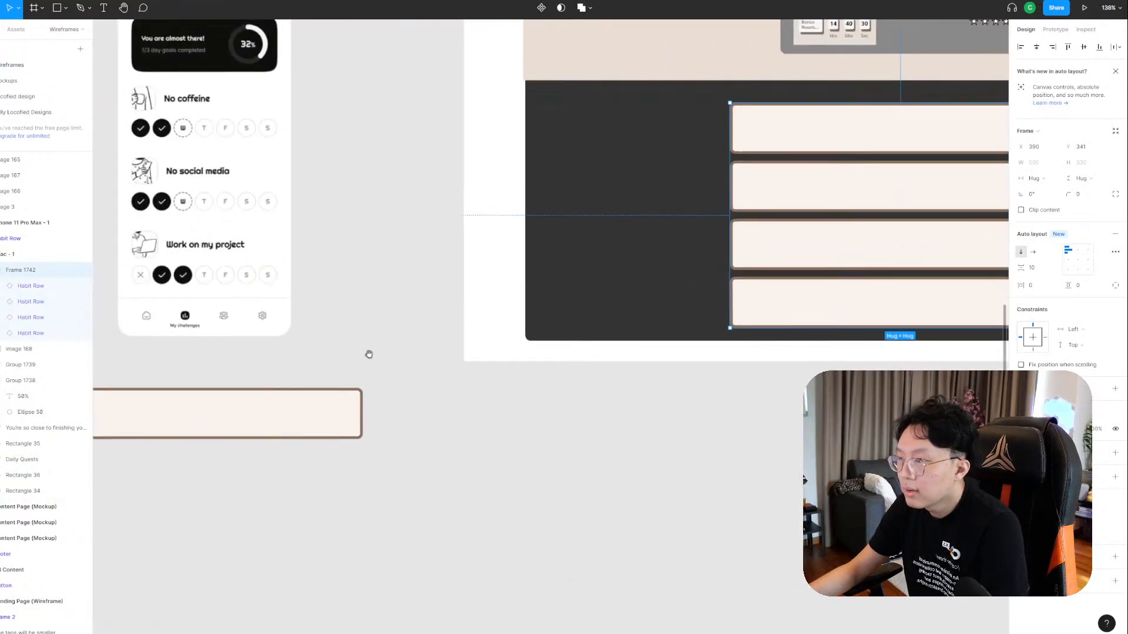
{"action": "left_click_drag", "start_coordinate": [368, 353], "coordinate": [563, 312]}
{"action": "left_click", "coordinate": [409, 390]}
{"action": "left_click_drag", "start_coordinate": [397, 399], "coordinate": [407, 382]}
{"action": "left_click_drag", "start_coordinate": [855, 314], "coordinate": [688, 371]}
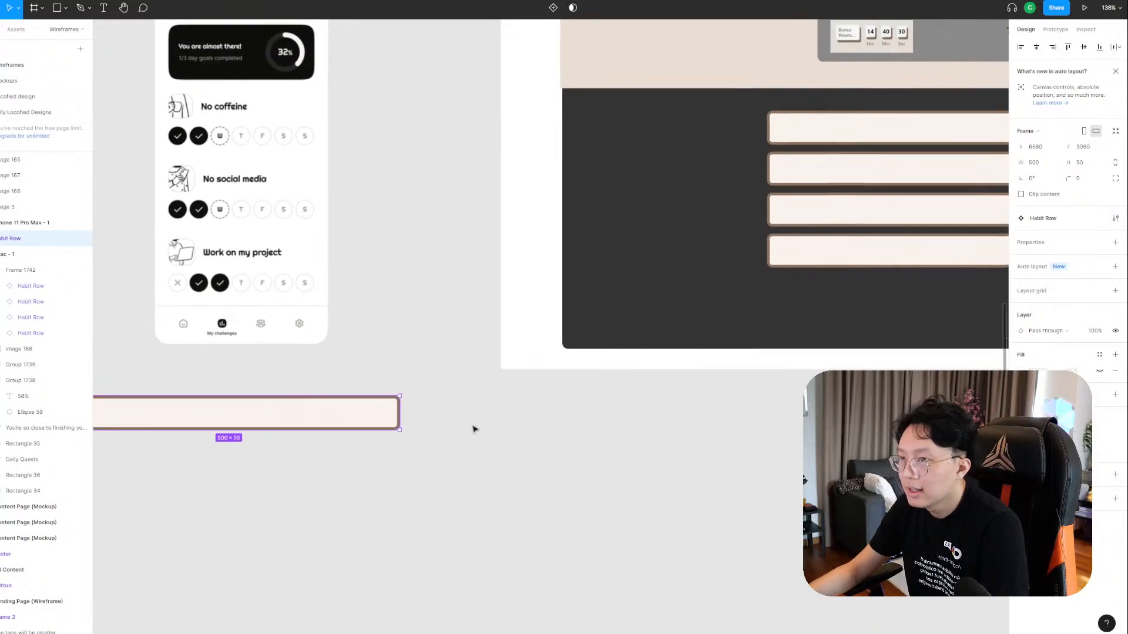
{"action": "left_click_drag", "start_coordinate": [312, 429], "coordinate": [312, 434]}
{"action": "left_click", "coordinate": [769, 407]}
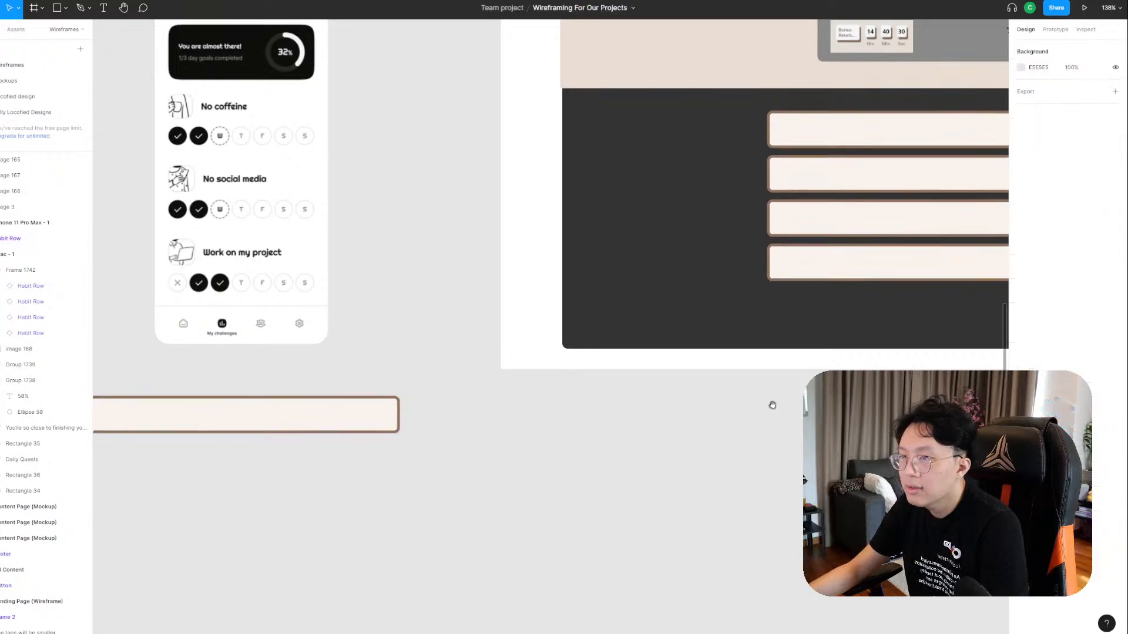
Move the frame of shortened habit rows down to about the vertical middle of the dark section.
{"action": "left_click_drag", "start_coordinate": [860, 385], "coordinate": [433, 492]}
{"action": "left_click", "coordinate": [584, 275]}
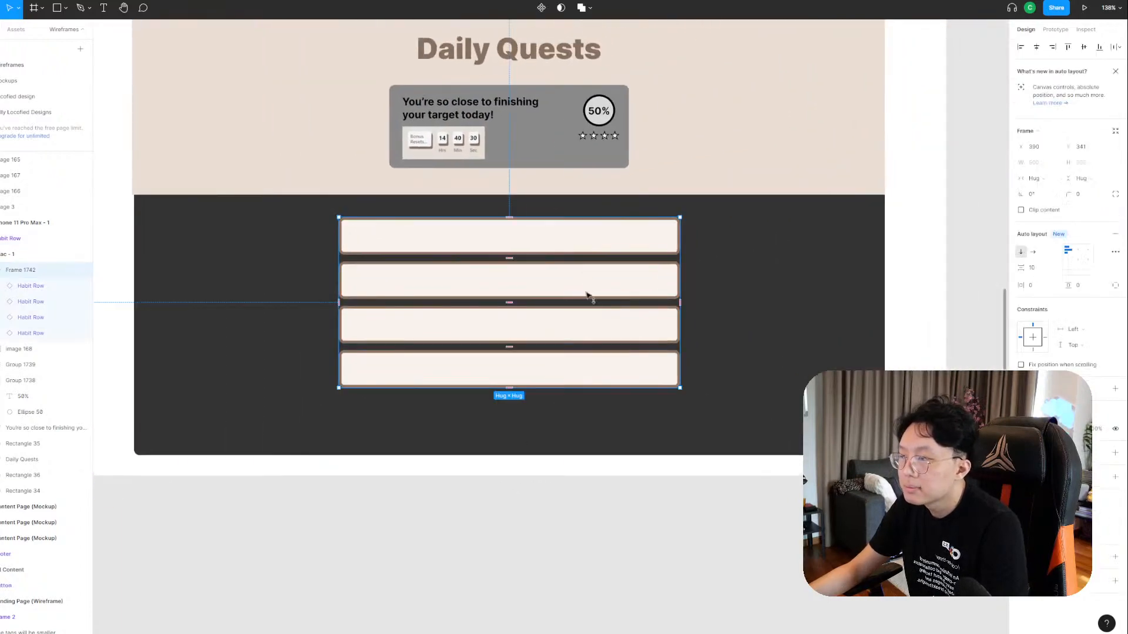
{"action": "left_click_drag", "start_coordinate": [587, 294], "coordinate": [589, 309]}
{"action": "left_click", "coordinate": [629, 485]}
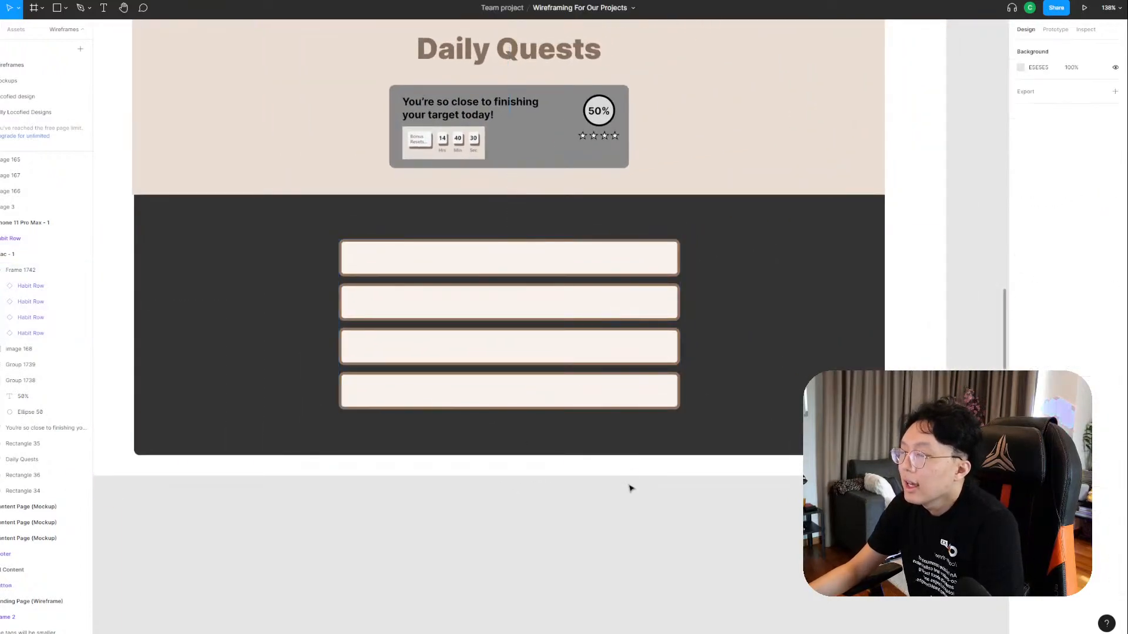
Examine the habit tracker mobile reference screens beside the page and compare them with the Daily Quests layout.
{"action": "scroll", "coordinate": [629, 486], "scroll_direction": "up", "scroll_amount": 3}
{"action": "scroll", "coordinate": [629, 486], "scroll_direction": "left", "scroll_amount": 2}
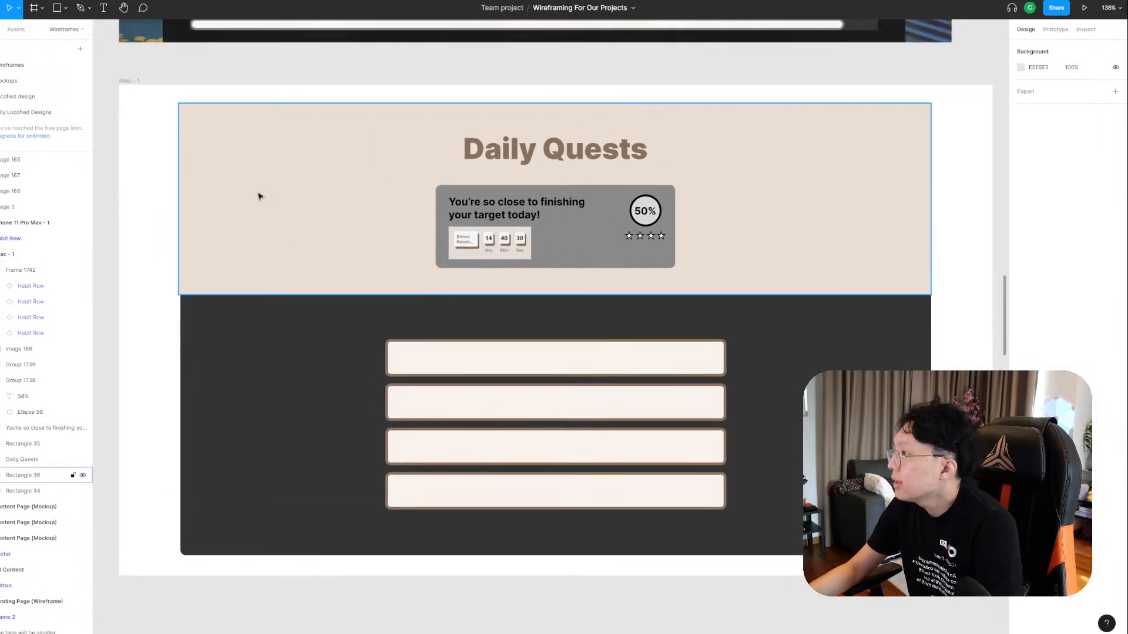
{"action": "scroll", "coordinate": [259, 194], "scroll_direction": "left", "scroll_amount": 8}
{"action": "scroll", "coordinate": [259, 194], "scroll_direction": "up", "scroll_amount": 1}
{"action": "scroll", "coordinate": [349, 291], "scroll_direction": "up", "scroll_amount": 5}
{"action": "scroll", "coordinate": [573, 433], "scroll_direction": "left", "scroll_amount": 3}
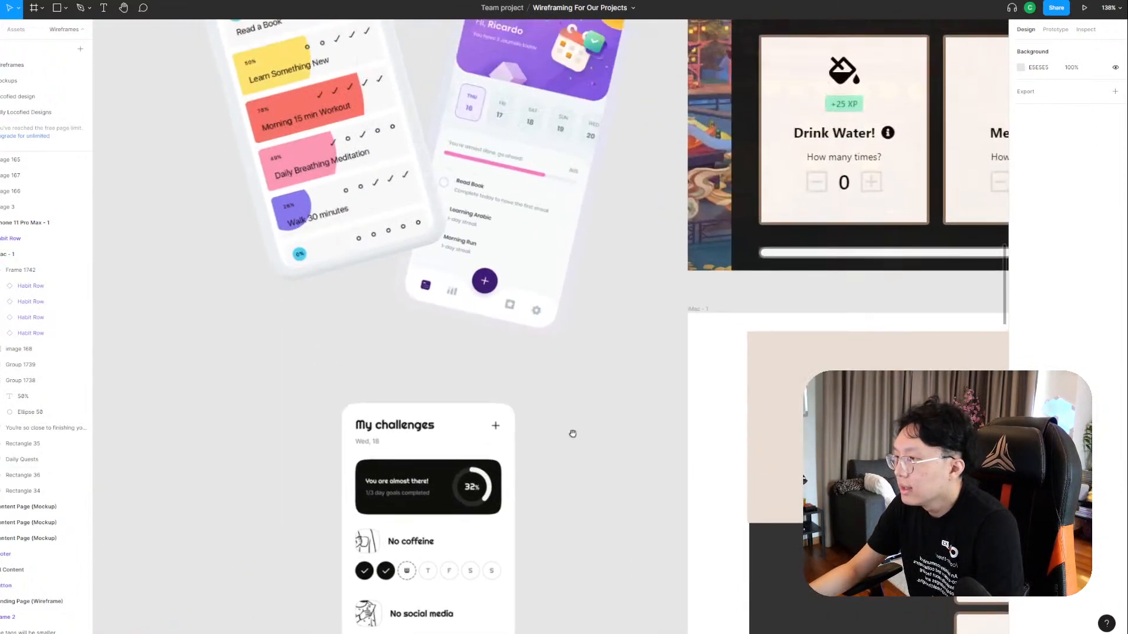
{"action": "scroll", "coordinate": [534, 329], "scroll_direction": "up", "scroll_amount": 3}
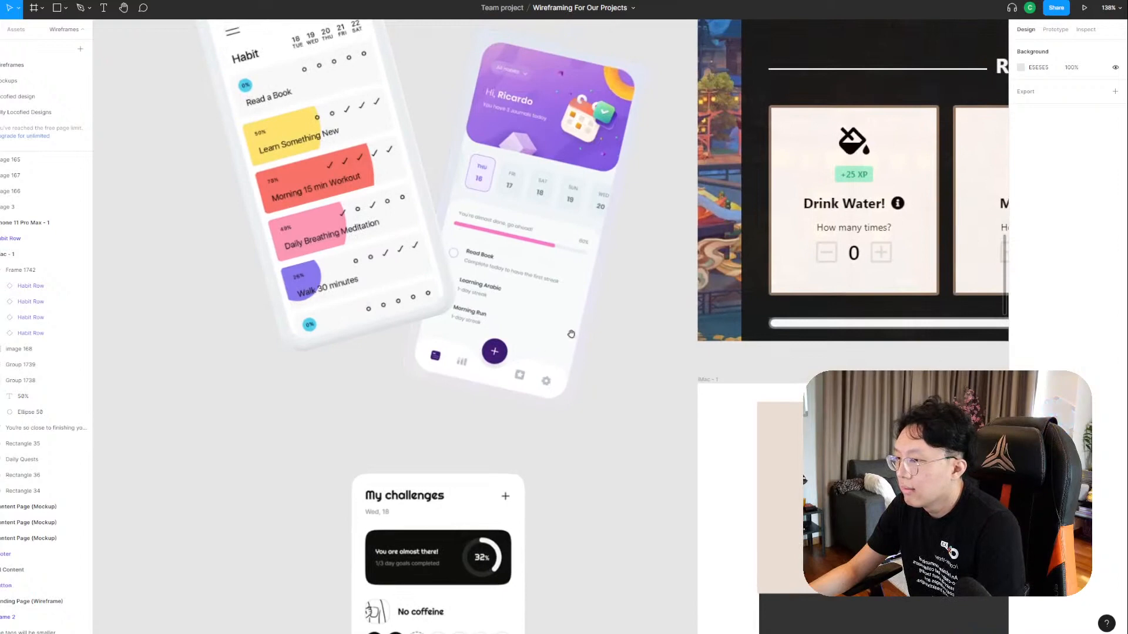
{"action": "scroll", "coordinate": [573, 334], "scroll_direction": "up", "scroll_amount": 3}
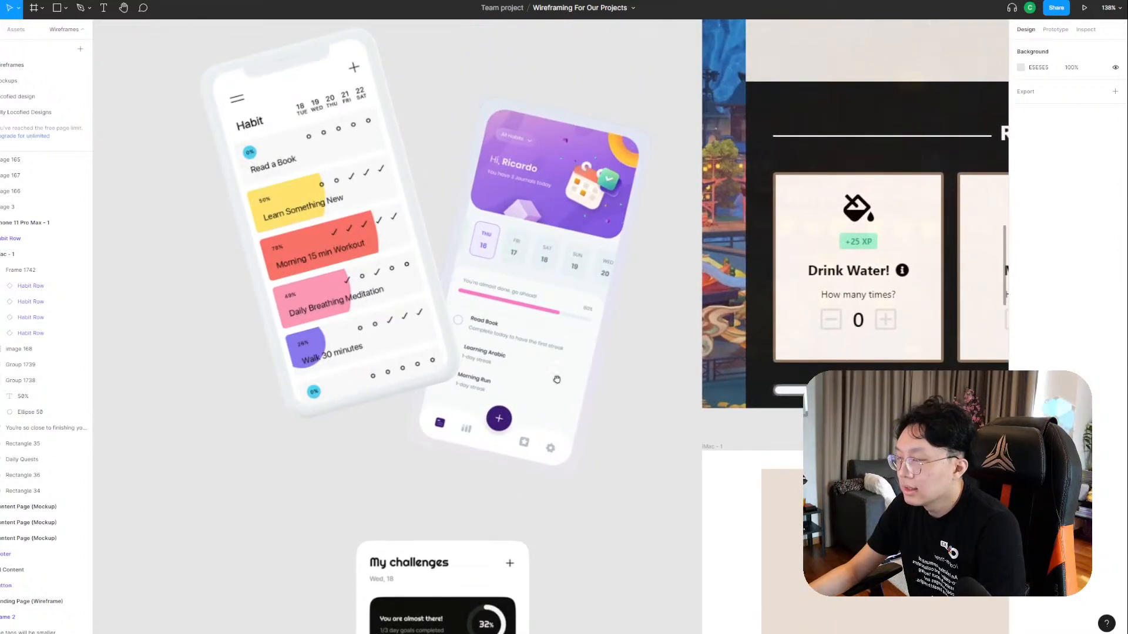
{"action": "scroll", "coordinate": [557, 379], "scroll_direction": "down", "scroll_amount": 7}
{"action": "scroll", "coordinate": [555, 329], "scroll_direction": "right", "scroll_amount": 6}
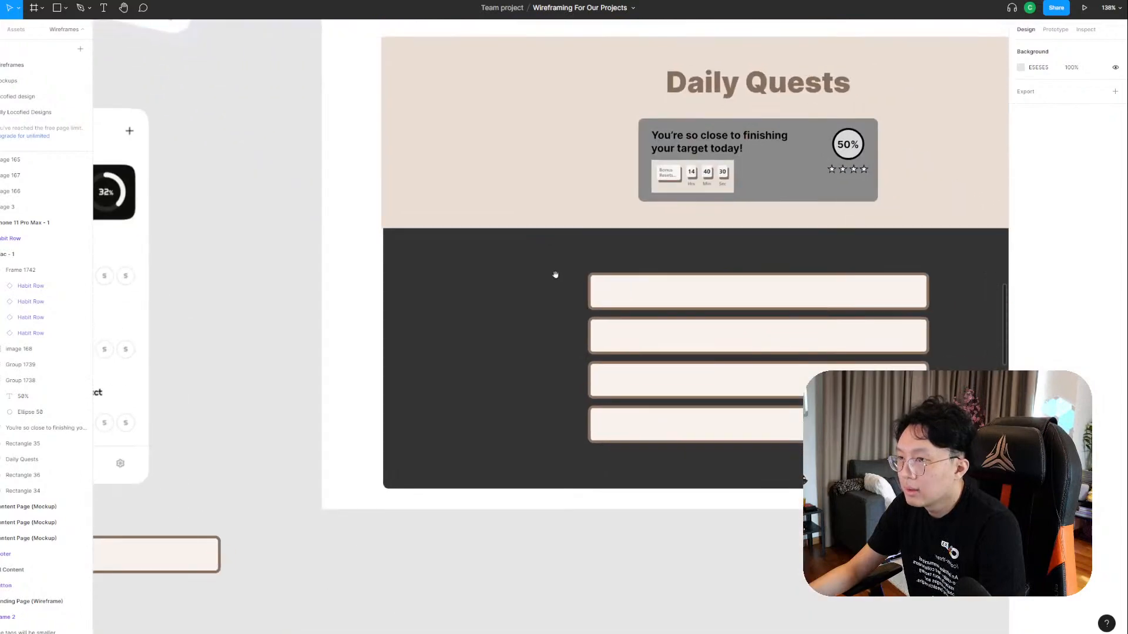
{"action": "left_click_drag", "start_coordinate": [588, 273], "coordinate": [508, 262]}
{"action": "left_click_drag", "start_coordinate": [235, 29], "coordinate": [700, 430]}
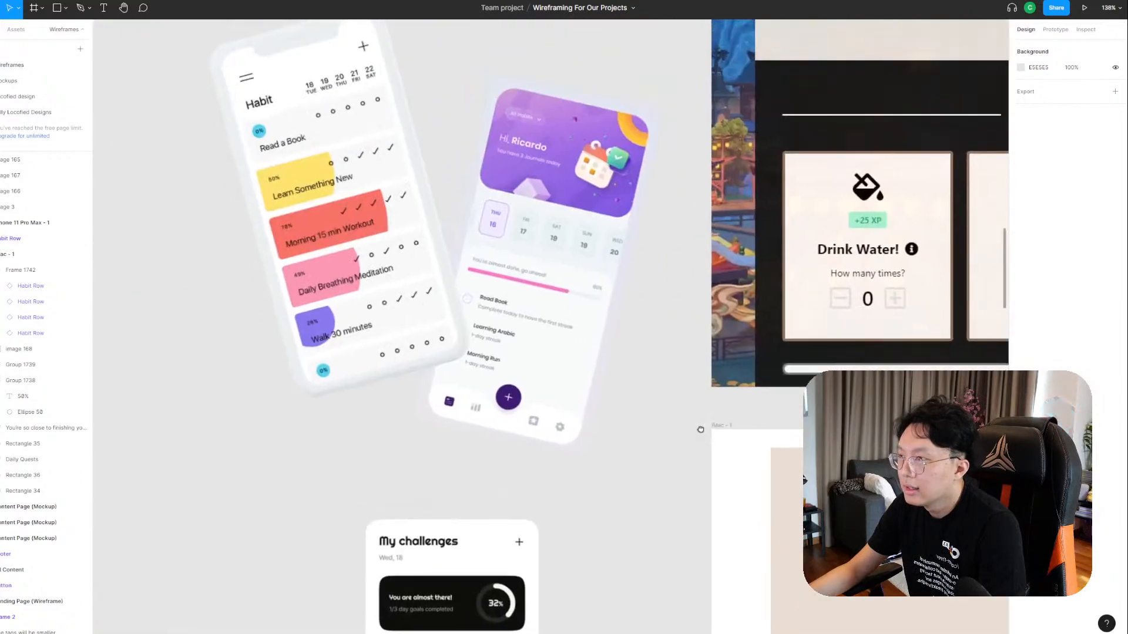
{"action": "left_click_drag", "start_coordinate": [796, 483], "coordinate": [494, 198]}
{"action": "left_click_drag", "start_coordinate": [756, 374], "coordinate": [564, 260]}
{"action": "left_click_drag", "start_coordinate": [687, 286], "coordinate": [600, 283]}
Add a text label reading "Jun 11" in the dark section, over the upper edge of the first habit row.
{"action": "scroll", "coordinate": [599, 283], "scroll_direction": "up", "scroll_amount": 5}
{"action": "left_click_drag", "start_coordinate": [680, 269], "coordinate": [554, 229]}
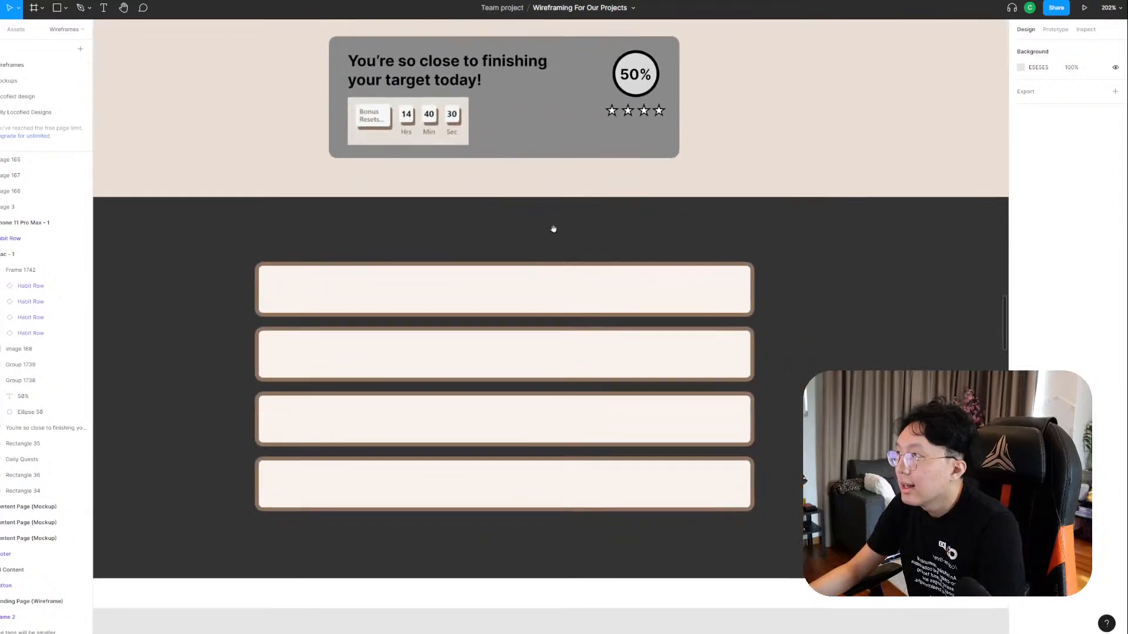
{"action": "left_click", "coordinate": [104, 8]}
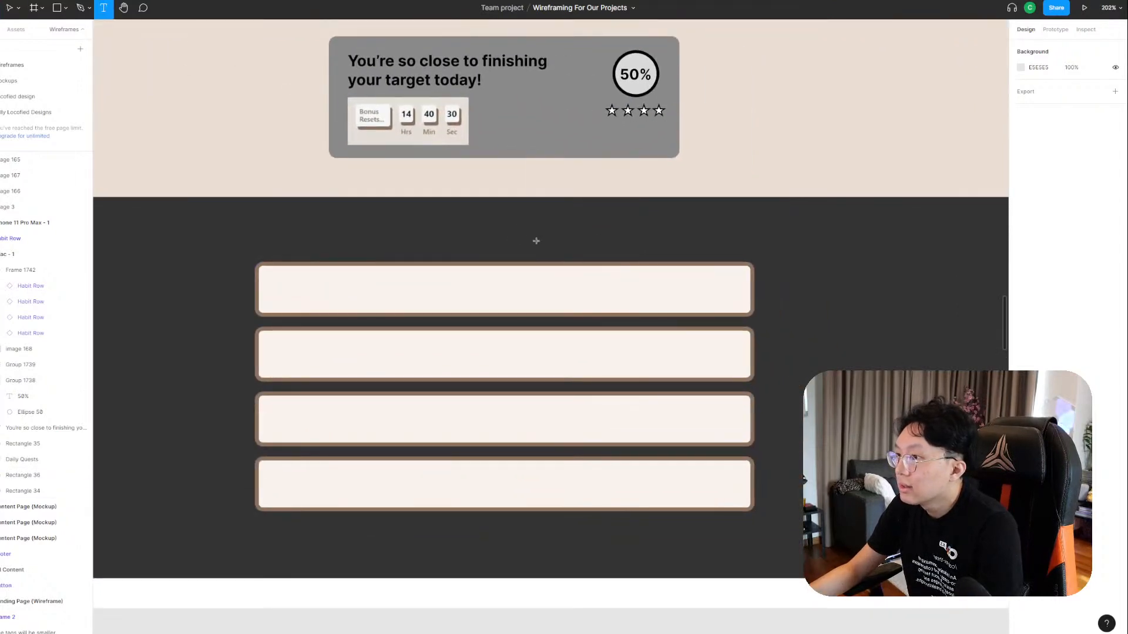
{"action": "left_click", "coordinate": [659, 257]}
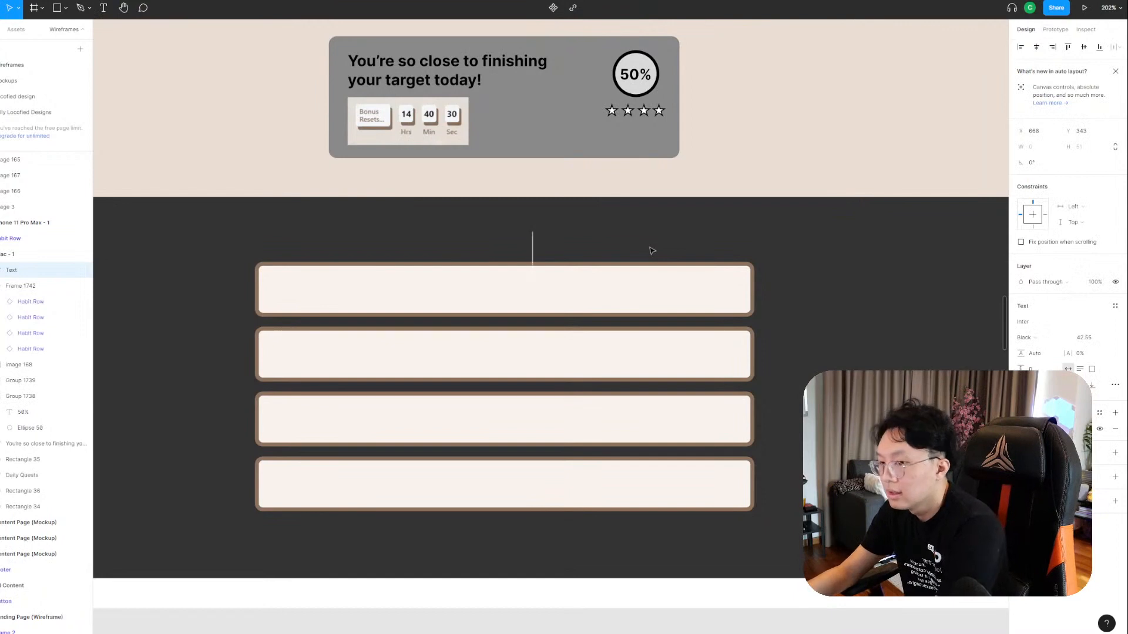
{"action": "type", "text": "11"}
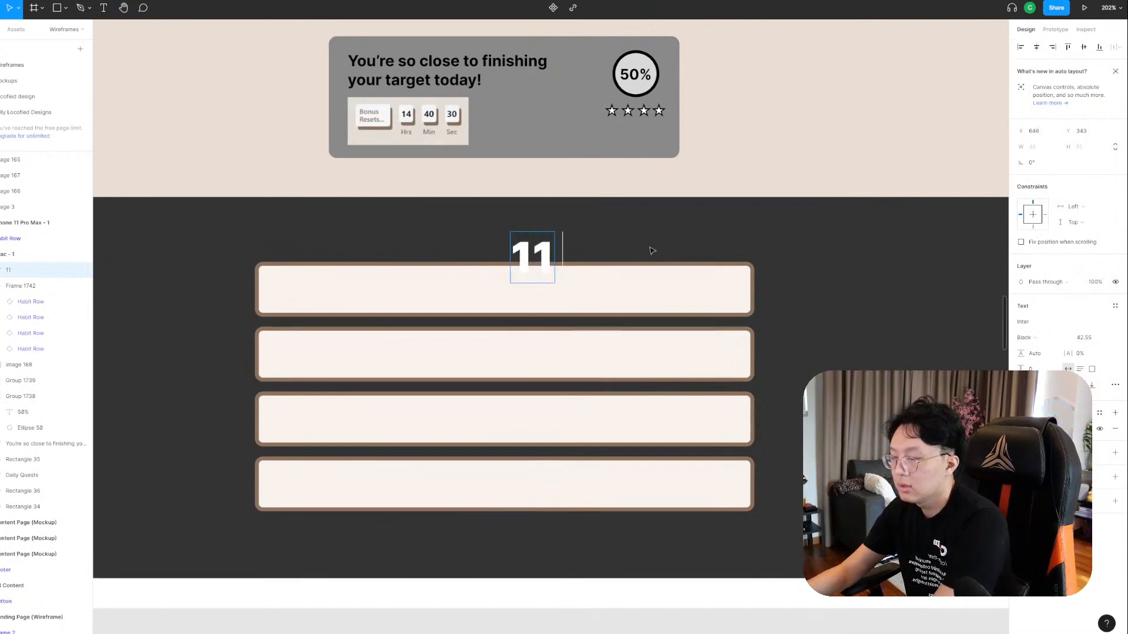
{"action": "type", "text": "/"}
{"action": "key", "text": "BackSpace"}
{"action": "key", "text": "BackSpace"}
{"action": "key", "text": "BackSpace"}
{"action": "type", "text": "6"}
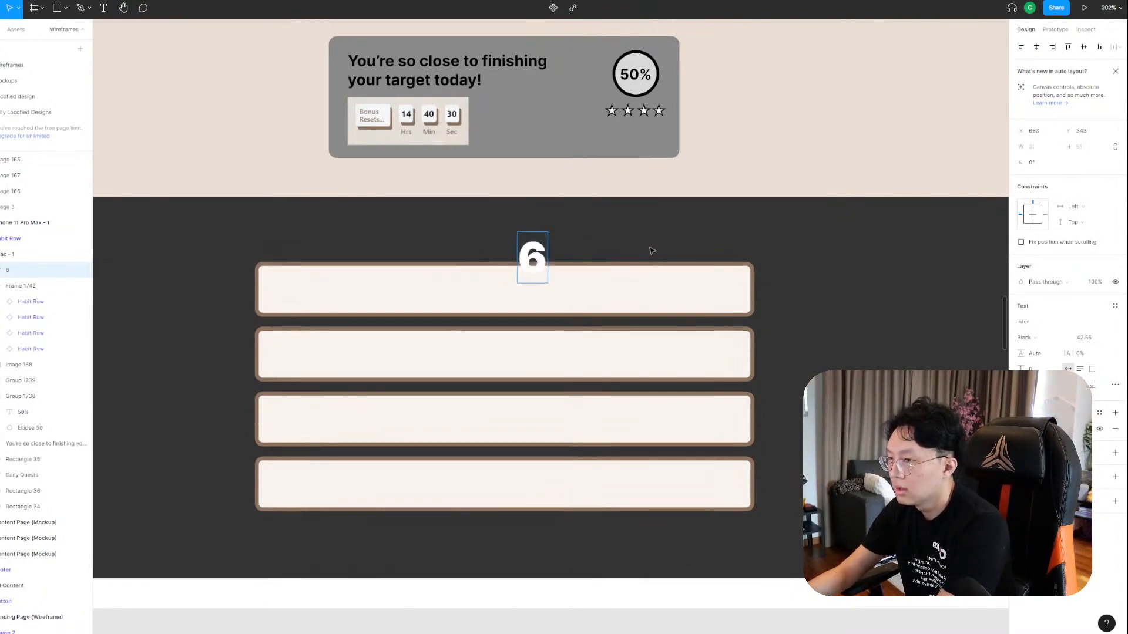
{"action": "key", "text": "BackSpace"}
{"action": "type", "text": "Jun 11"}
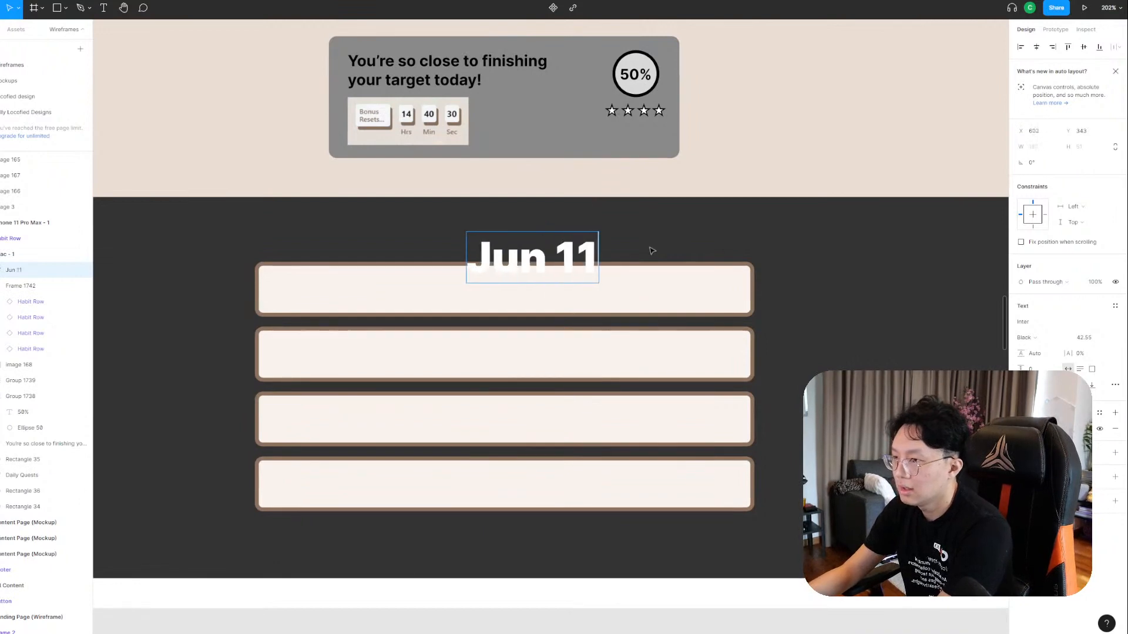
Scale the "Jun 11" label down to font size 12.25 and place it above the first habit row's right end.
{"action": "key", "text": "Escape"}
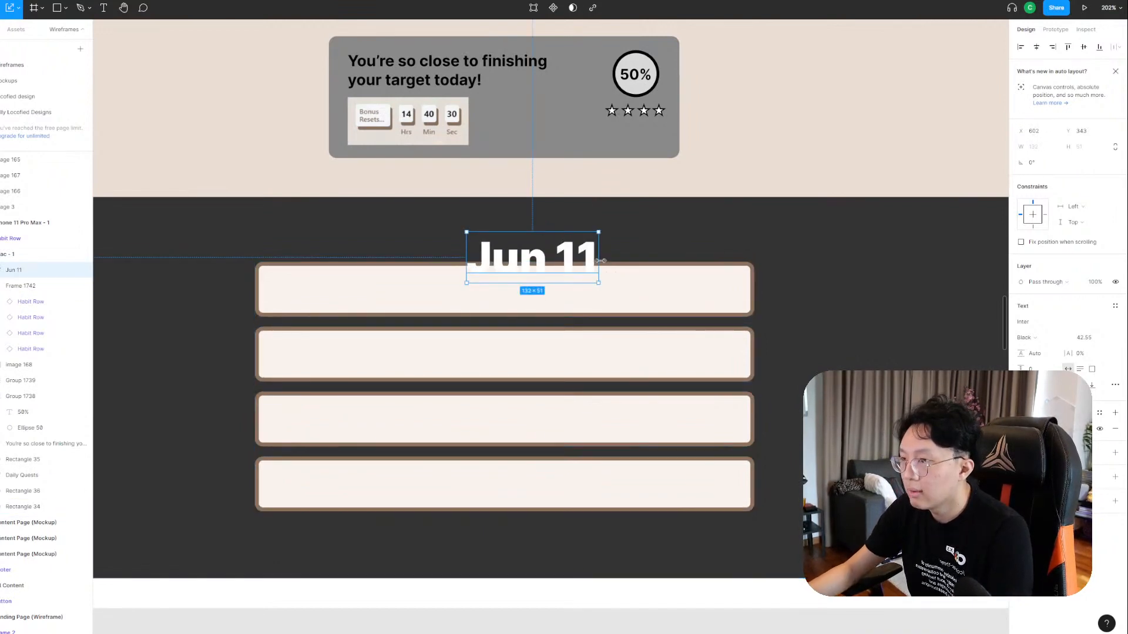
{"action": "left_click_drag", "start_coordinate": [598, 257], "coordinate": [731, 246]}
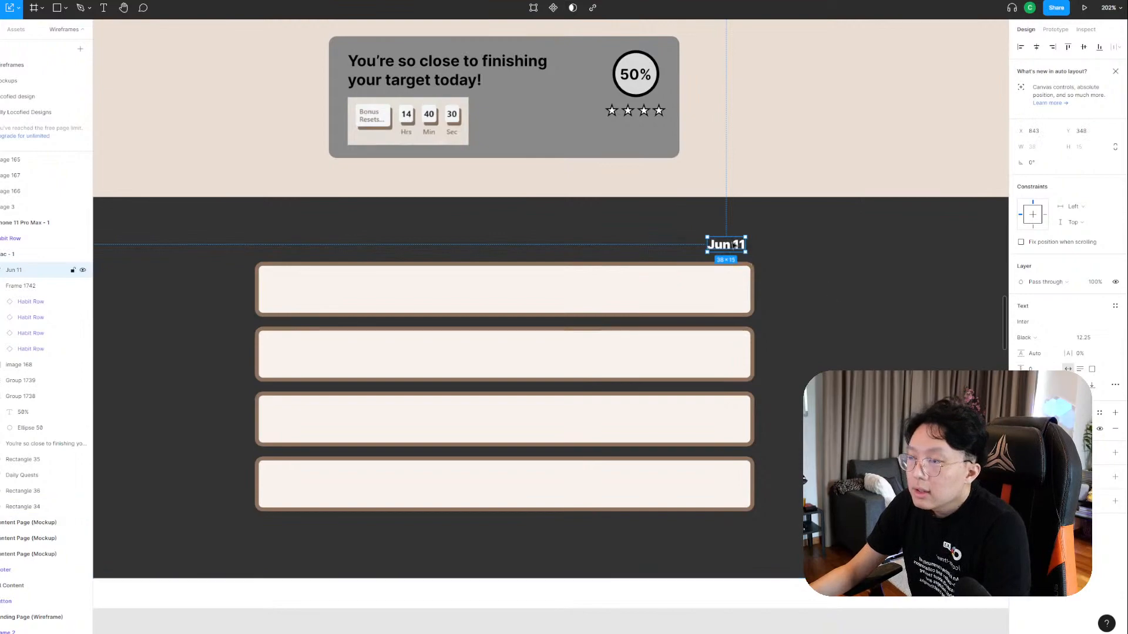
Duplicate the small "Jun 11" label and place the copy directly to its left above the first habit row.
{"action": "scroll", "coordinate": [846, 364], "scroll_direction": "up", "scroll_amount": 4}
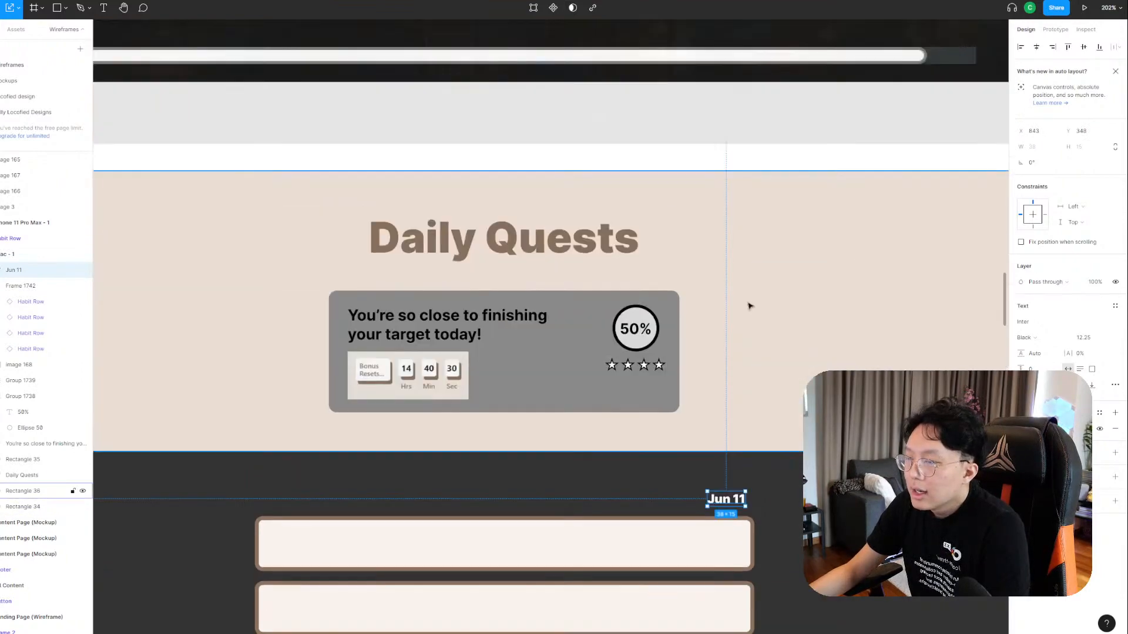
{"action": "scroll", "coordinate": [748, 302], "scroll_direction": "down", "scroll_amount": 1}
{"action": "scroll", "coordinate": [748, 298], "scroll_direction": "up", "scroll_amount": 6}
{"action": "scroll", "coordinate": [747, 298], "scroll_direction": "down", "scroll_amount": 5}
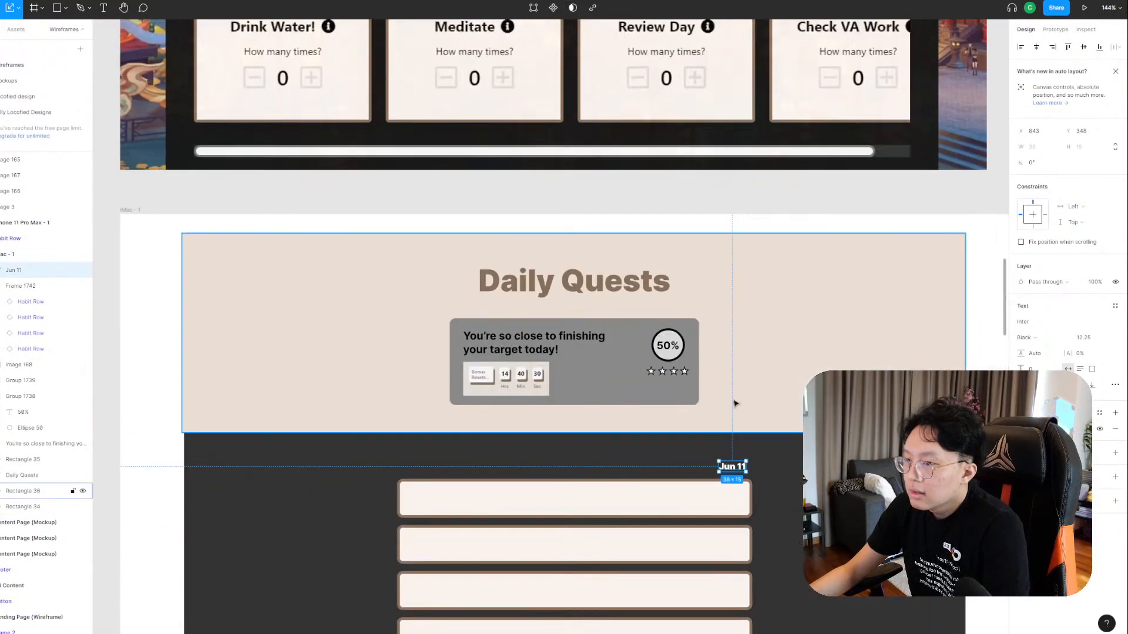
{"action": "scroll", "coordinate": [733, 403], "scroll_direction": "up", "scroll_amount": 3}
{"action": "left_click_drag", "start_coordinate": [733, 334], "coordinate": [709, 331]}
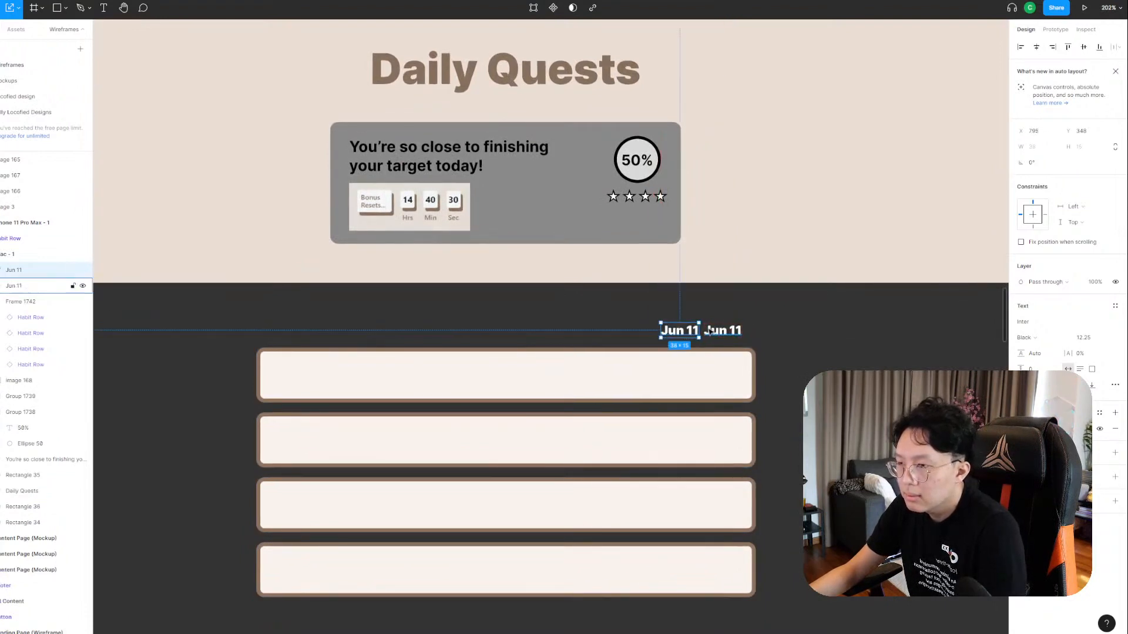
Combine the two "Jun 11" labels into a horizontal auto layout and add a third copy of the label to it.
{"action": "left_click", "coordinate": [718, 332], "text": "shift"}
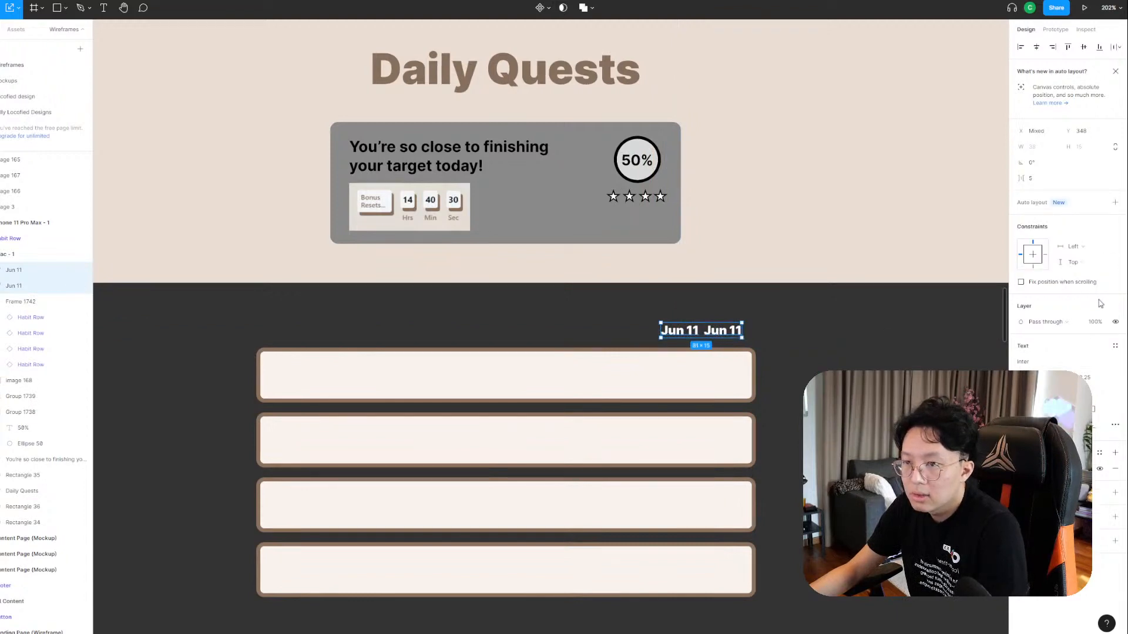
{"action": "left_click", "coordinate": [1108, 204]}
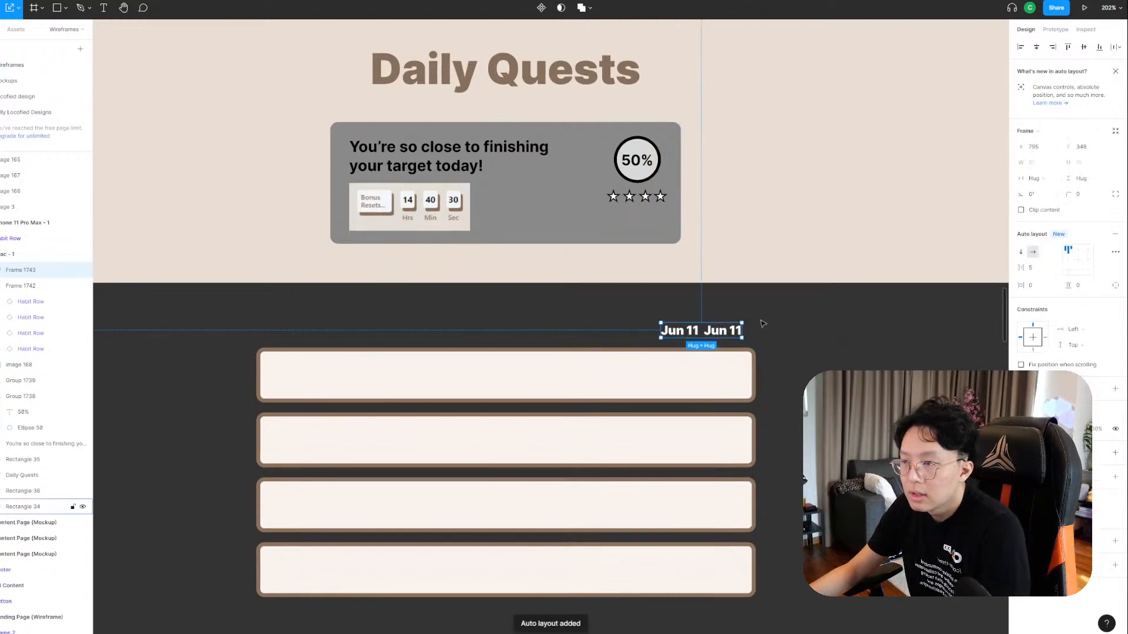
{"action": "left_click", "coordinate": [731, 334]}
{"action": "key", "text": "ctrl+v"}
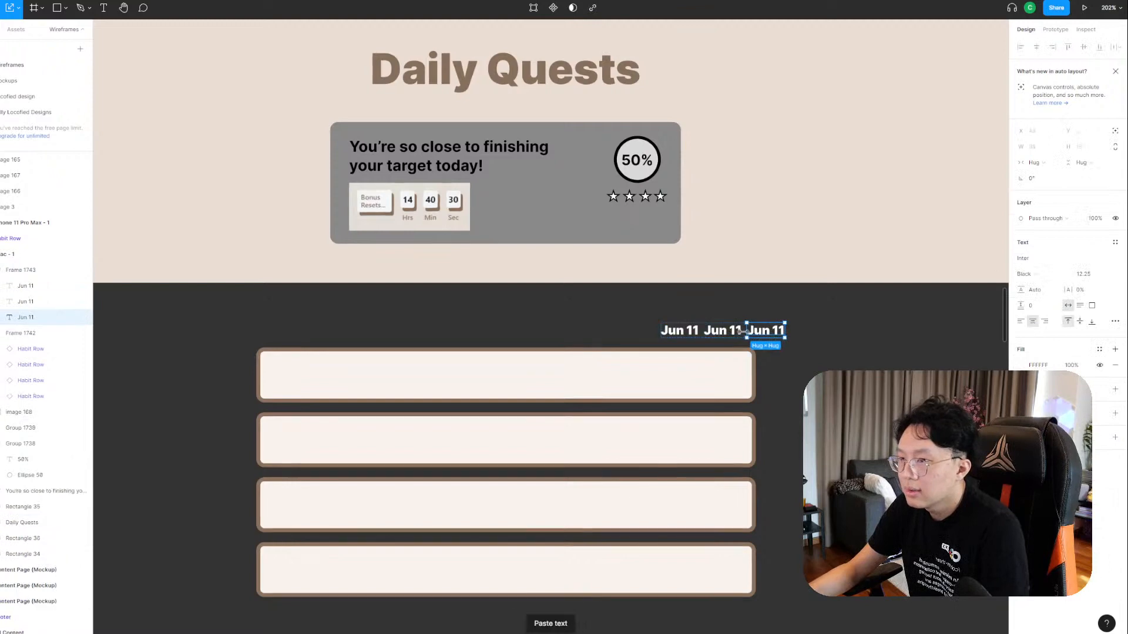
{"action": "key", "text": "Escape"}
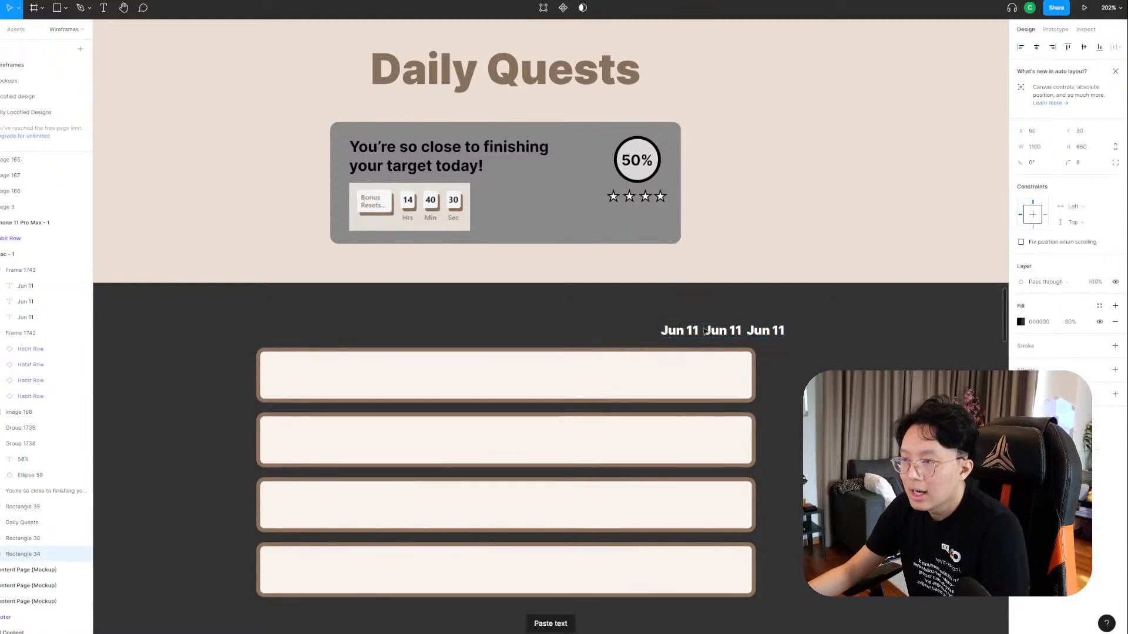
Add a fourth "Jun 11" copy to the auto-layout date row and align the row with the right end of the first habit row.
{"action": "left_click_drag", "start_coordinate": [759, 332], "coordinate": [730, 333]}
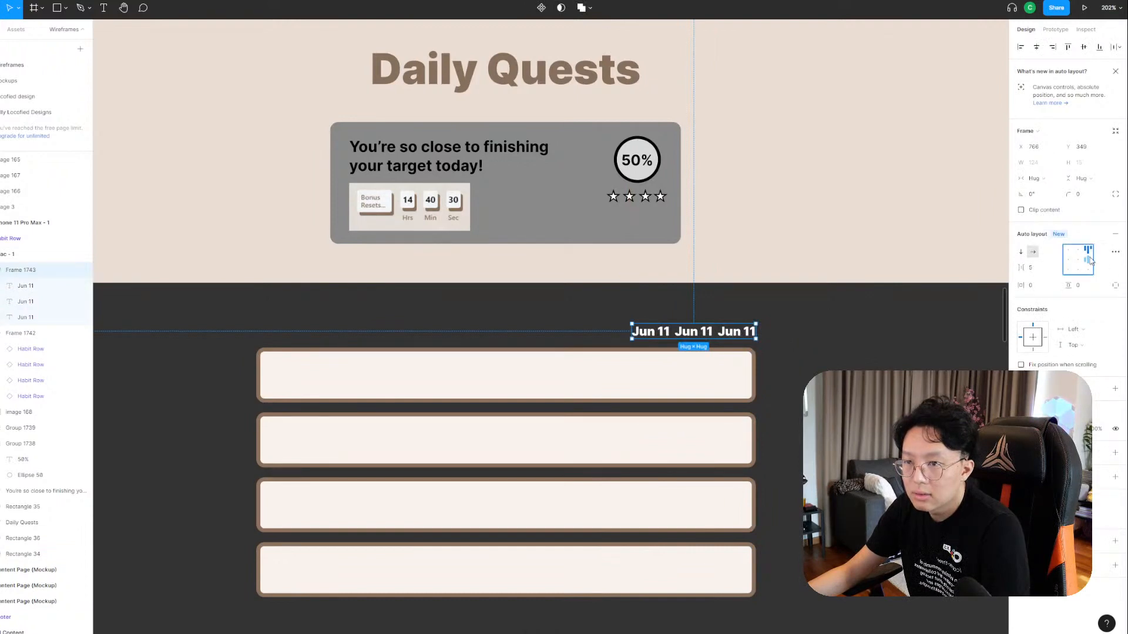
{"action": "left_click", "coordinate": [734, 333]}
{"action": "key", "text": "ctrl+c"}
{"action": "key", "text": "ctrl+v"}
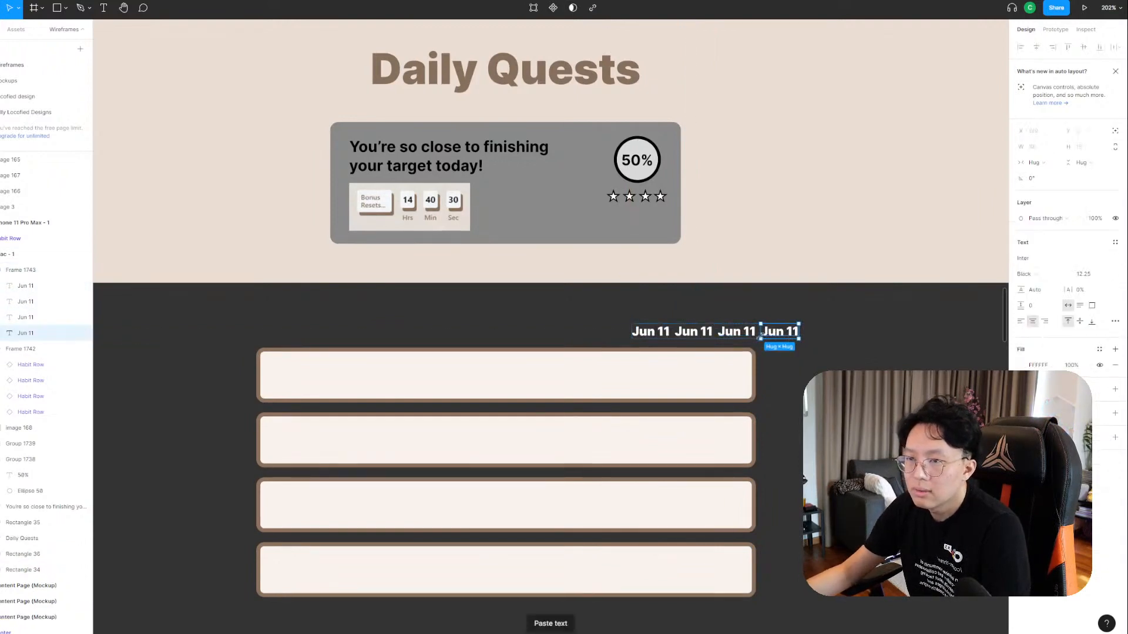
{"action": "left_click", "coordinate": [809, 334]}
{"action": "left_click", "coordinate": [782, 336]}
{"action": "left_click_drag", "start_coordinate": [782, 336], "coordinate": [736, 335]}
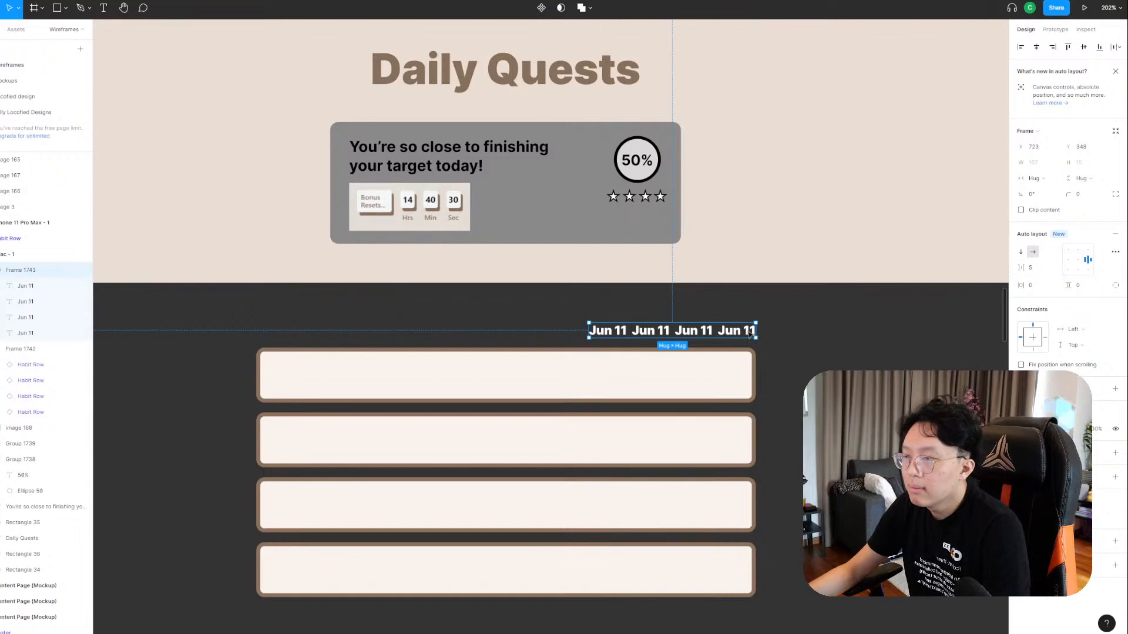
Add three more "Jun 11" copies for a seven-label date row and realign it with the first habit row's right end.
{"action": "double_click", "coordinate": [750, 332]}
{"action": "key", "text": "ctrl+v"}
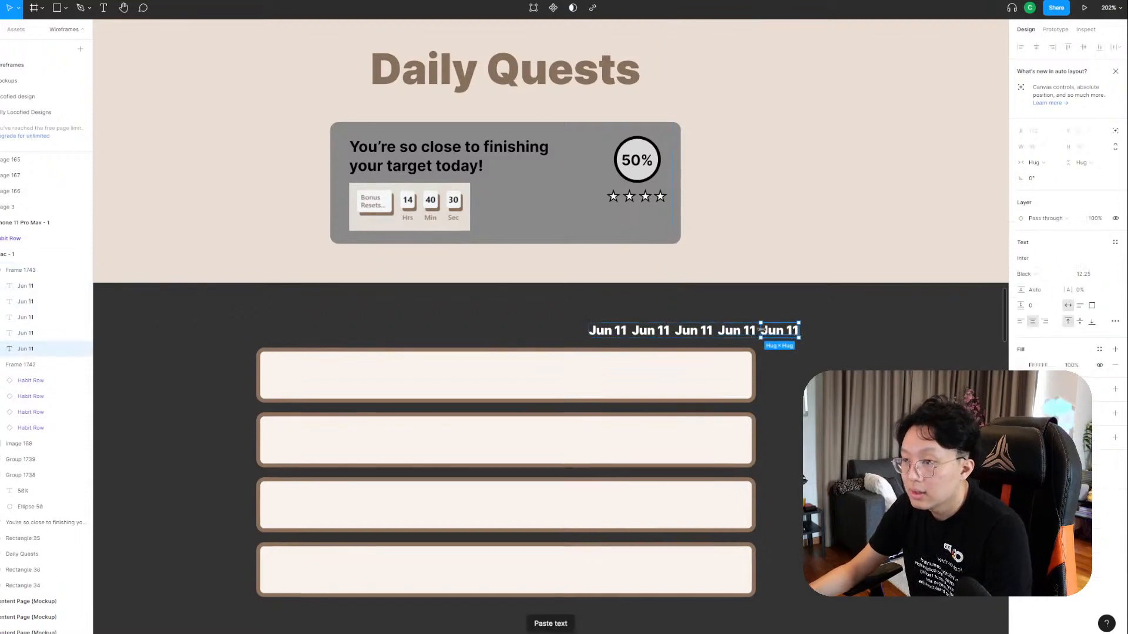
{"action": "key", "text": "ctrl+v"}
{"action": "key", "text": "ctrl+v"}
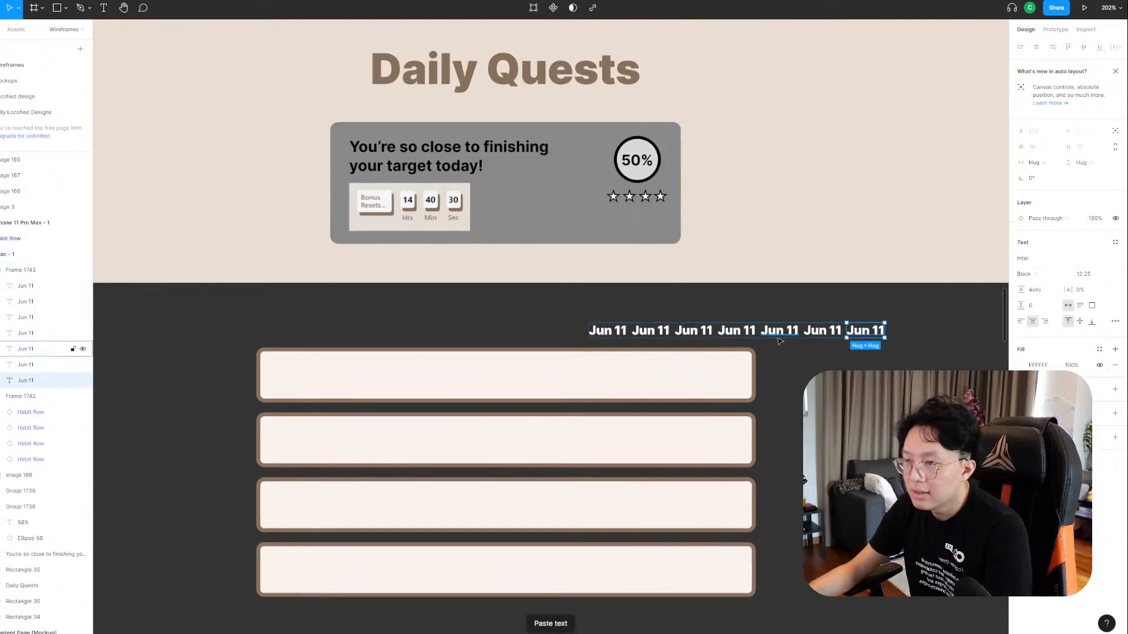
{"action": "key", "text": "Escape"}
{"action": "left_click_drag", "start_coordinate": [824, 334], "coordinate": [695, 335]}
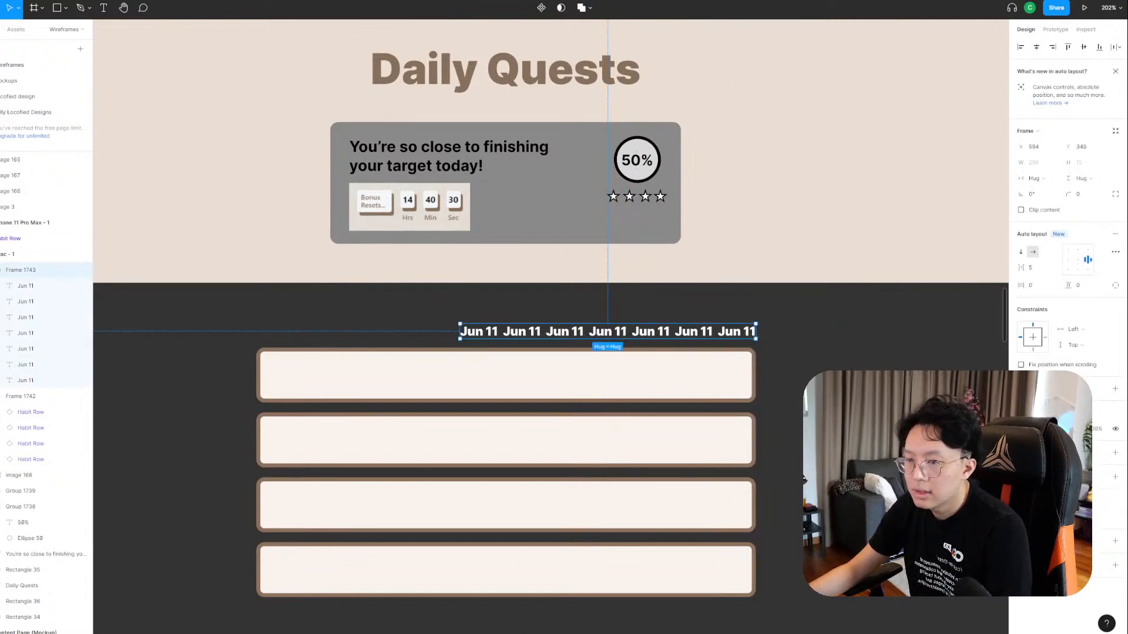
Set the font weight of all seven "Jun 11" labels to Medium.
{"action": "double_click", "coordinate": [737, 333]}
{"action": "left_click", "coordinate": [696, 332], "text": "shift"}
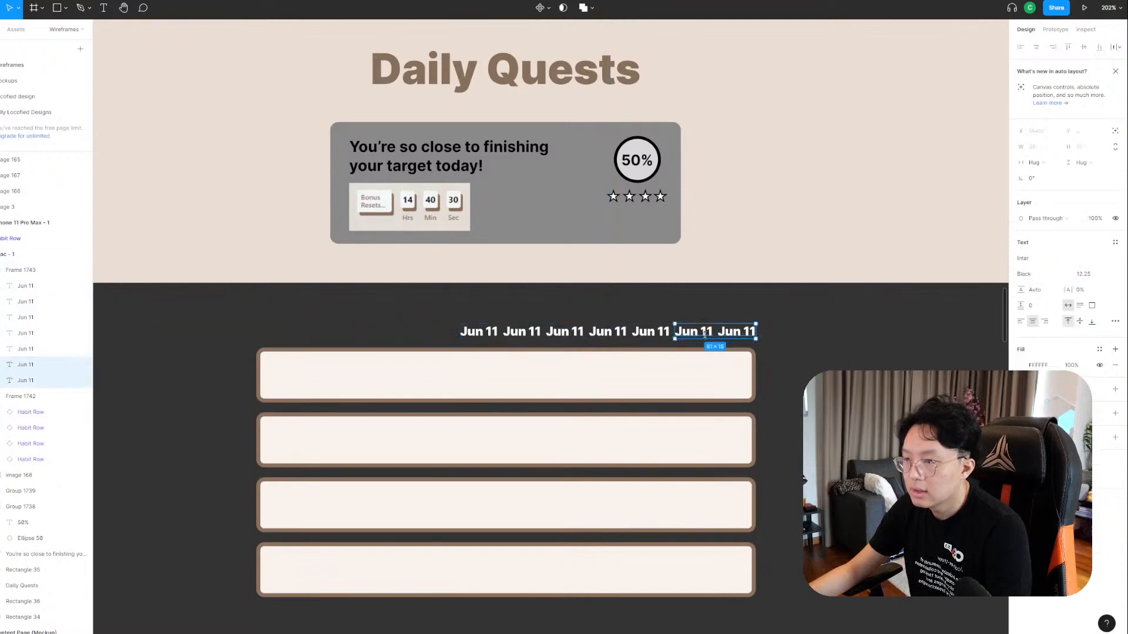
{"action": "left_click", "coordinate": [645, 335], "text": "shift"}
{"action": "left_click", "coordinate": [607, 333], "text": "shift"}
{"action": "left_click", "coordinate": [564, 333], "text": "shift"}
{"action": "left_click", "coordinate": [522, 332], "text": "shift"}
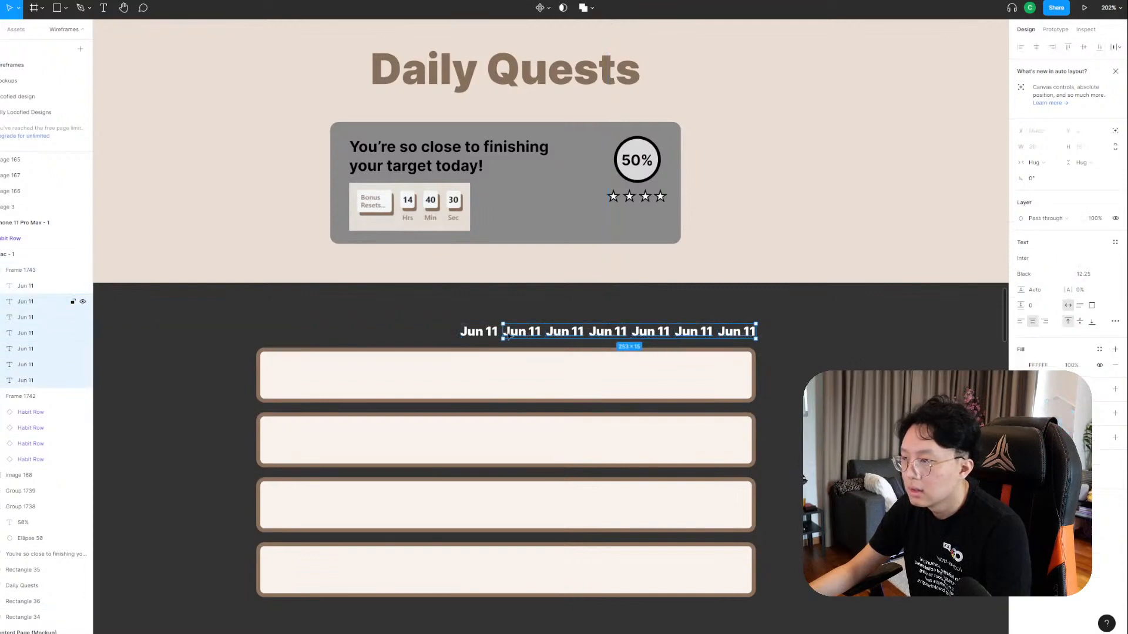
{"action": "left_click", "coordinate": [479, 333], "text": "shift"}
{"action": "left_click", "coordinate": [1036, 275]}
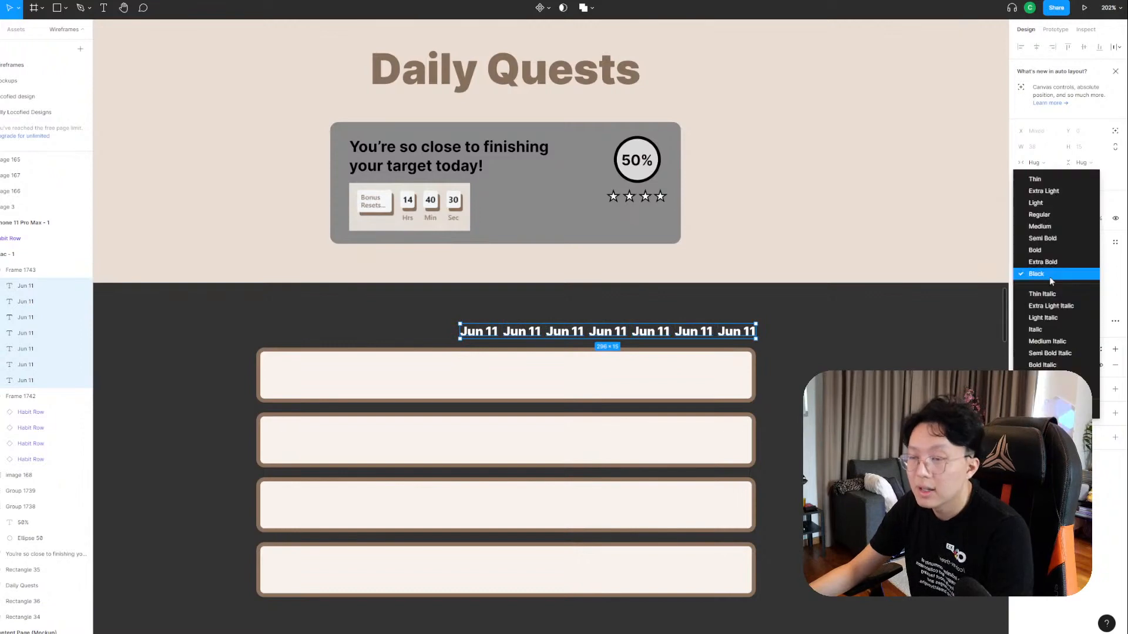
{"action": "left_click", "coordinate": [1048, 238]}
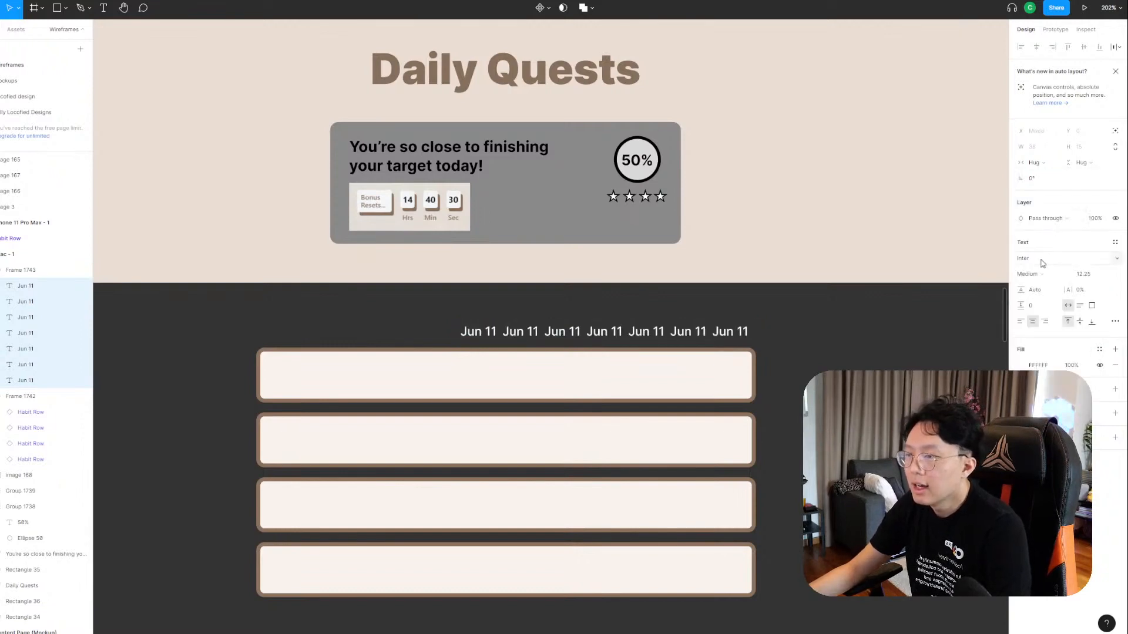
{"action": "left_click", "coordinate": [1055, 278]}
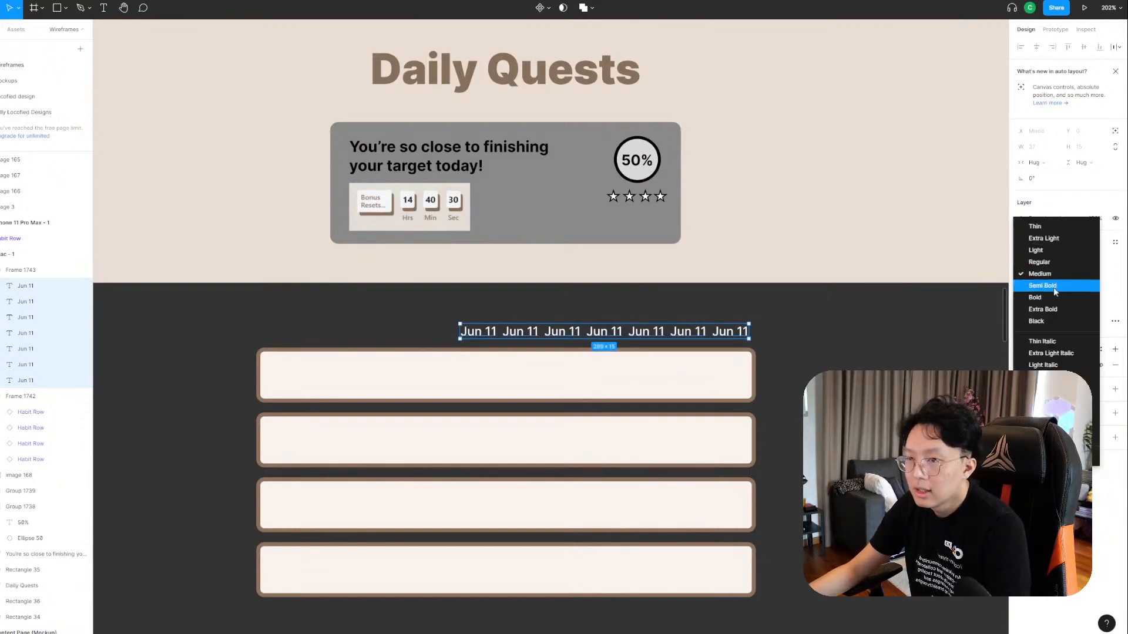
{"action": "left_click", "coordinate": [1037, 275]}
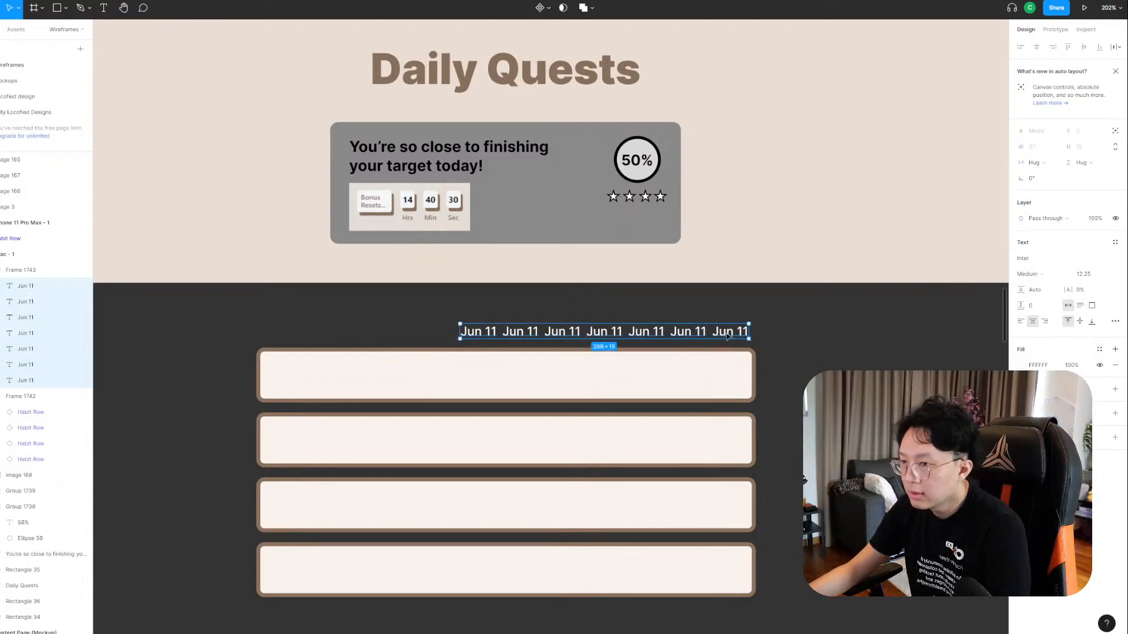
Working leftwards from the second-to-last date label, change three labels to "Jun 10", "Jun 09" and "Jun 08".
{"action": "left_click", "coordinate": [729, 333]}
{"action": "left_click", "coordinate": [697, 332]}
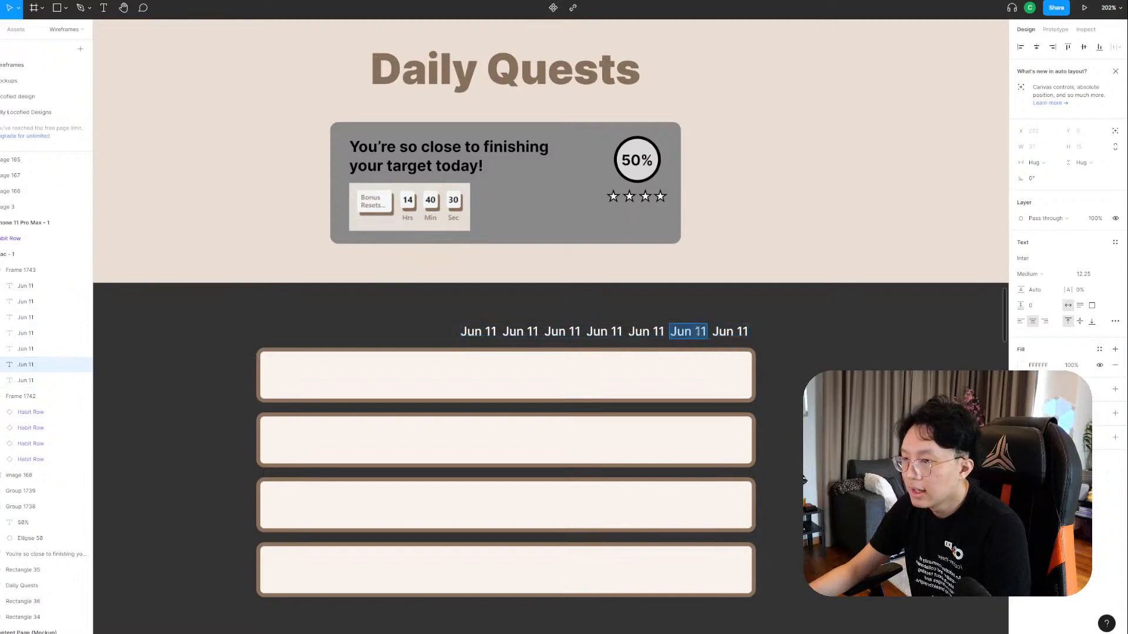
{"action": "key", "text": "BackSpace"}
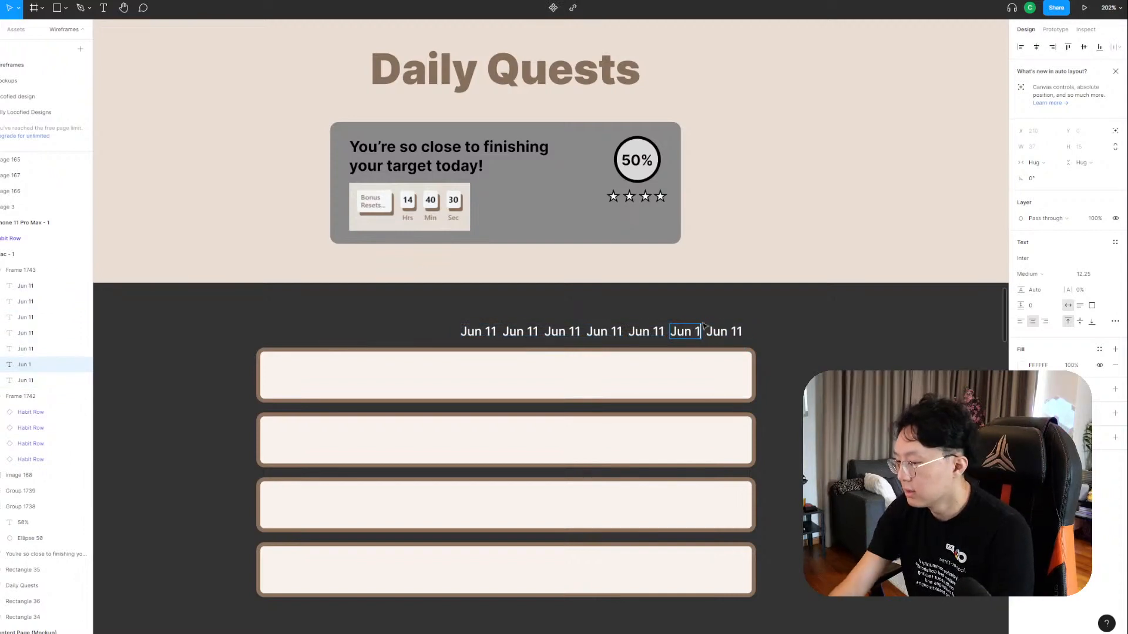
{"action": "type", "text": "0"}
{"action": "left_click", "coordinate": [655, 331]}
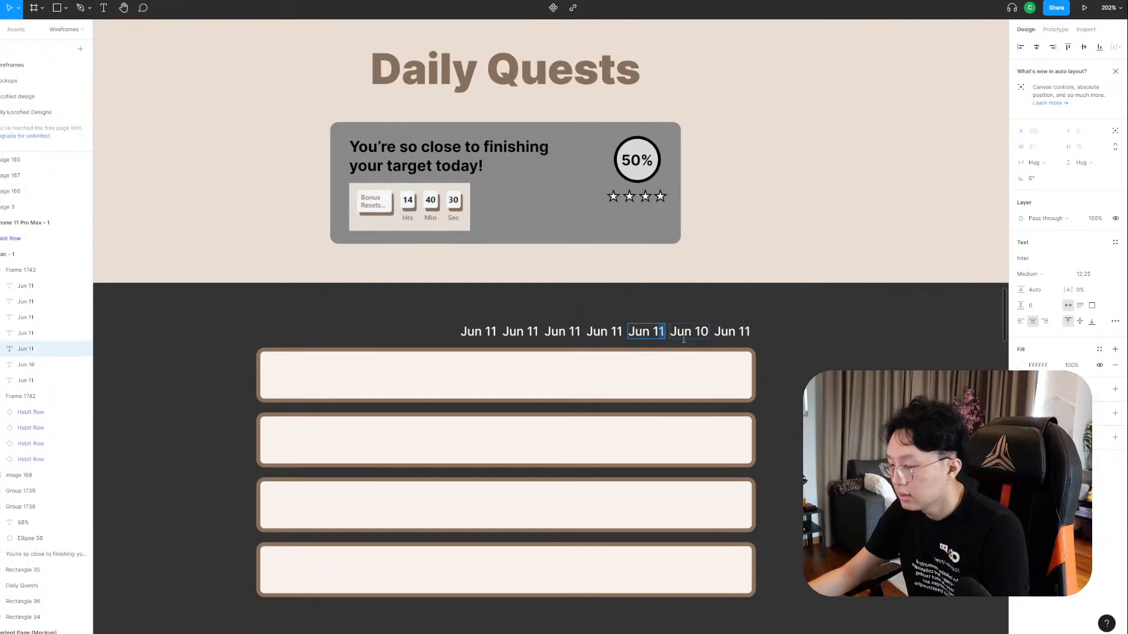
{"action": "double_click", "coordinate": [657, 332]}
{"action": "type", "text": "09"}
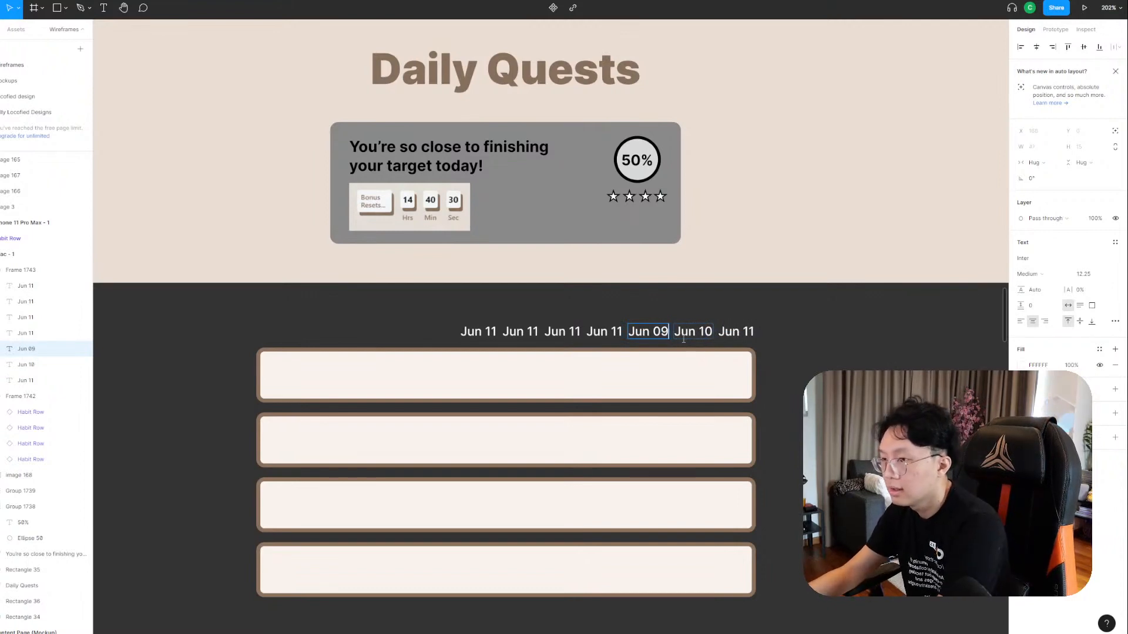
{"action": "left_click", "coordinate": [612, 336]}
{"action": "type", "text": "08"}
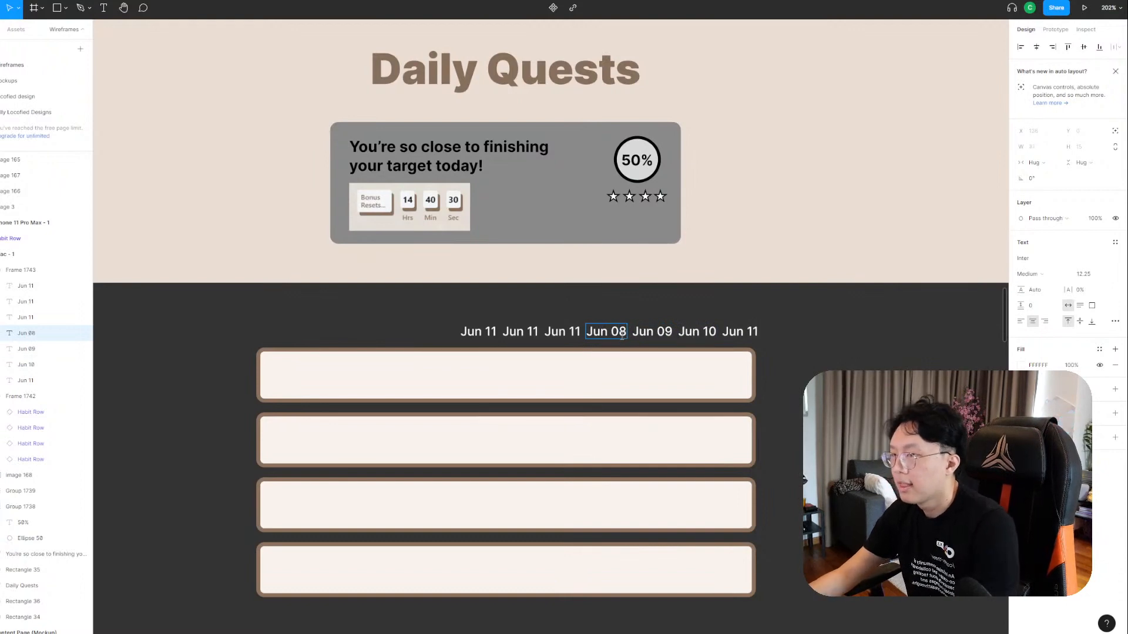
Change the three leftmost date labels to read "Jun 05", "Jun 06" and "Jun 07" in ascending order.
{"action": "double_click", "coordinate": [574, 330]}
{"action": "type", "text": "07"}
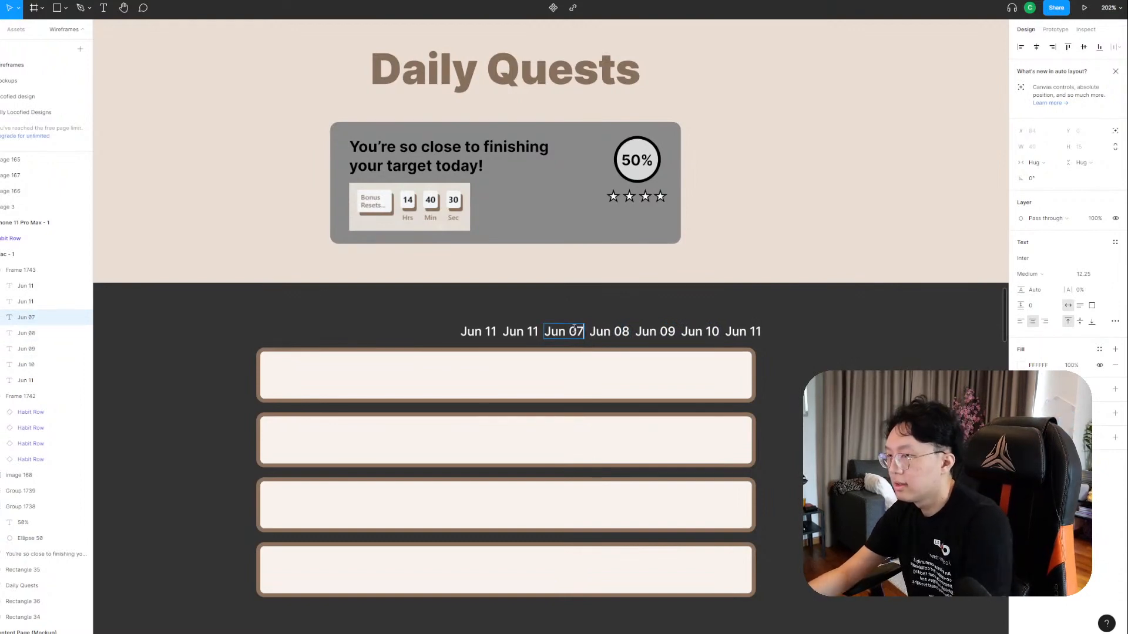
{"action": "double_click", "coordinate": [532, 331]}
{"action": "type", "text": "06"}
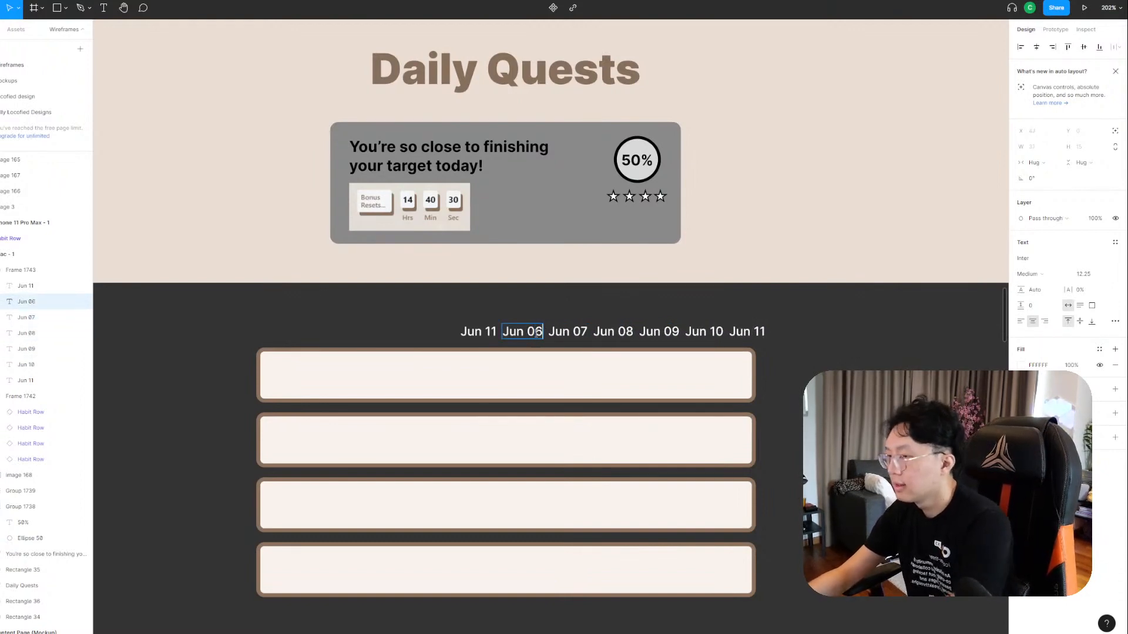
{"action": "left_click", "coordinate": [496, 331]}
{"action": "double_click", "coordinate": [495, 331]}
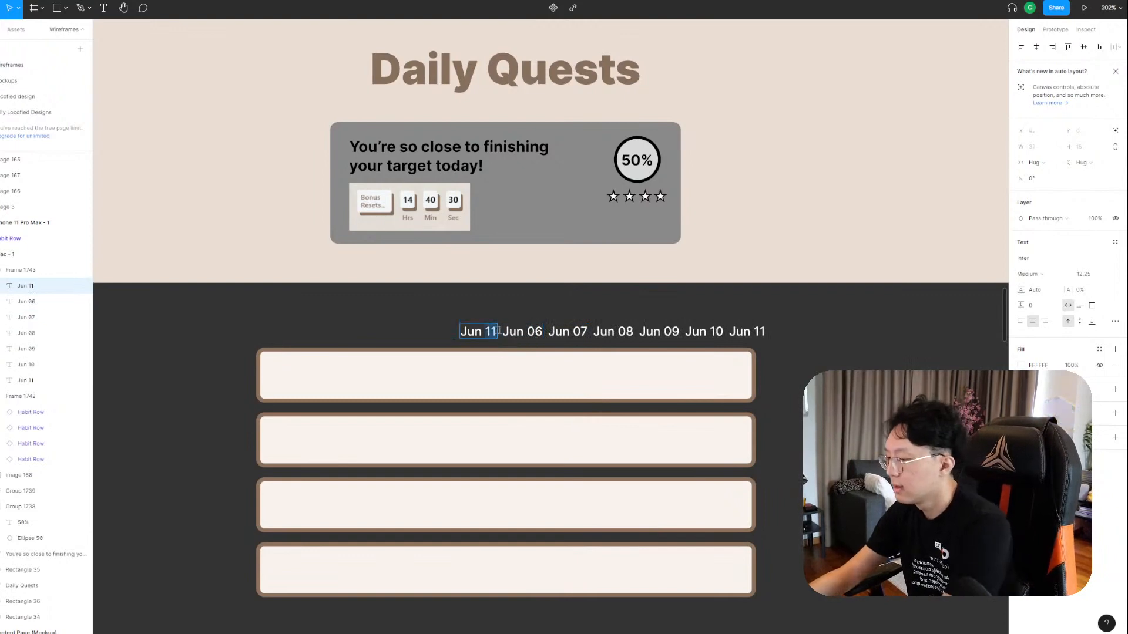
{"action": "type", "text": "05"}
Shift the whole date row left so that its last label lines up with the right end of the habit rows.
{"action": "left_click", "coordinate": [578, 336]}
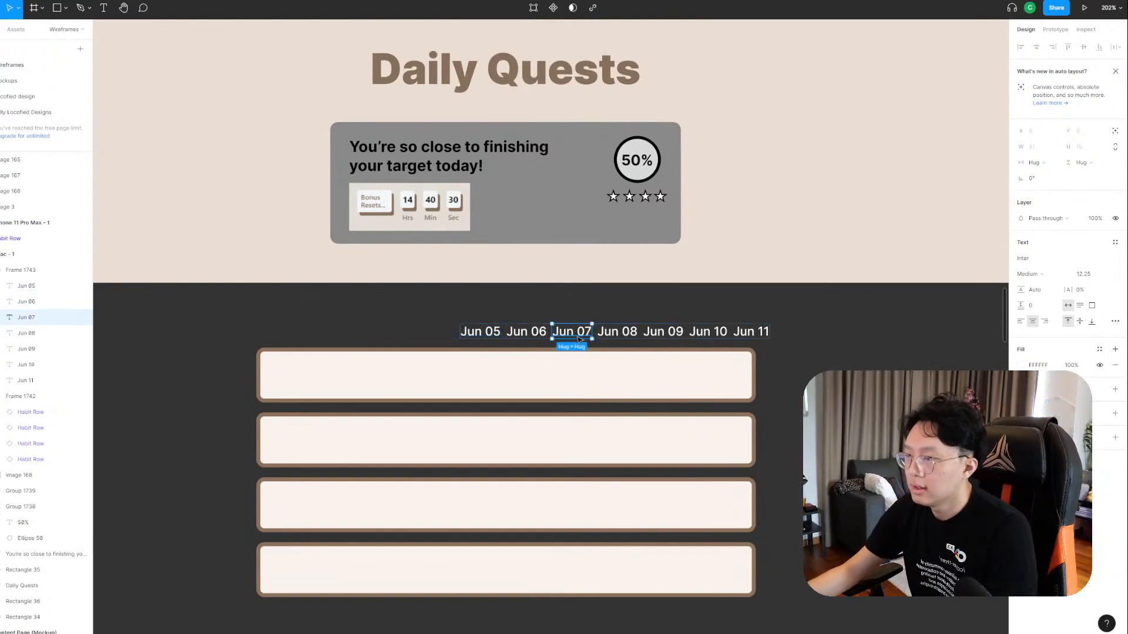
{"action": "left_click", "coordinate": [620, 312]}
{"action": "left_click", "coordinate": [662, 334]}
{"action": "left_click_drag", "start_coordinate": [663, 334], "coordinate": [640, 334]}
Examine the habit tracker mobile references and compare their day-by-day rows with the Daily Quests wireframe.
{"action": "scroll", "coordinate": [616, 302], "scroll_direction": "down", "scroll_amount": 3}
{"action": "left_click", "coordinate": [594, 283]}
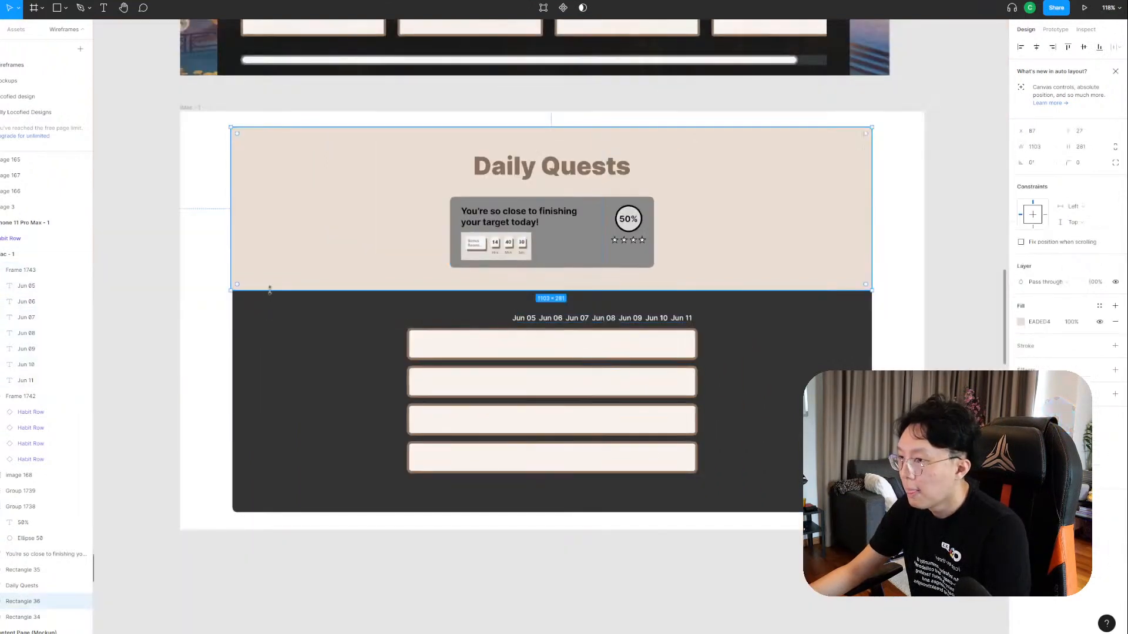
{"action": "left_click_drag", "start_coordinate": [205, 250], "coordinate": [672, 408]}
{"action": "left_click_drag", "start_coordinate": [603, 346], "coordinate": [633, 404]}
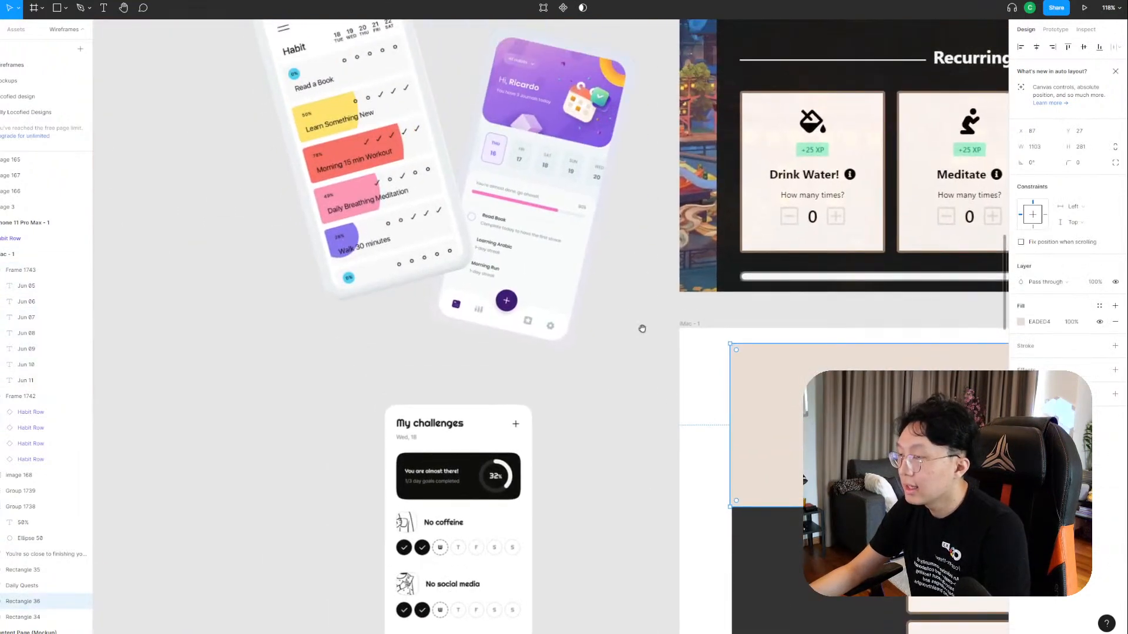
{"action": "left_click_drag", "start_coordinate": [642, 329], "coordinate": [655, 377]}
{"action": "left_click_drag", "start_coordinate": [621, 335], "coordinate": [623, 356]}
{"action": "left_click_drag", "start_coordinate": [698, 451], "coordinate": [512, 237]}
{"action": "left_click_drag", "start_coordinate": [726, 403], "coordinate": [592, 298]}
{"action": "scroll", "coordinate": [813, 332], "scroll_direction": "up", "scroll_amount": 3}
{"action": "scroll", "coordinate": [447, 335], "scroll_direction": "down", "scroll_amount": 3}
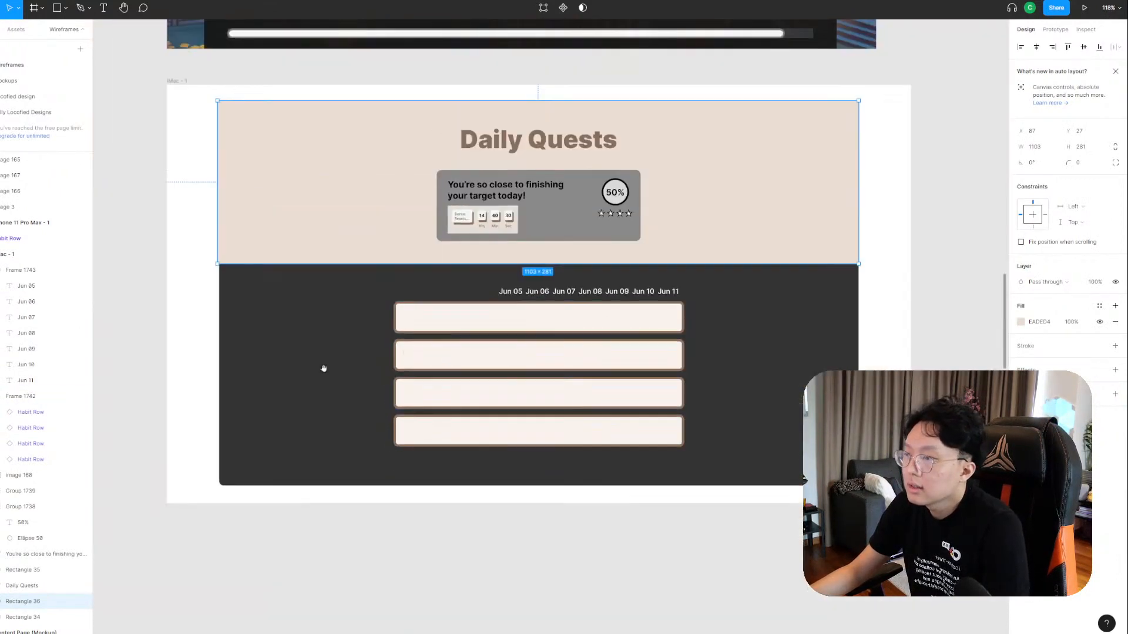
Add an "Example Habit" text label to the main Habit Row component and place it inside the row's left end.
{"action": "left_click_drag", "start_coordinate": [176, 413], "coordinate": [694, 224]}
{"action": "scroll", "coordinate": [360, 355], "scroll_direction": "up", "scroll_amount": 3}
{"action": "double_click", "coordinate": [328, 343]}
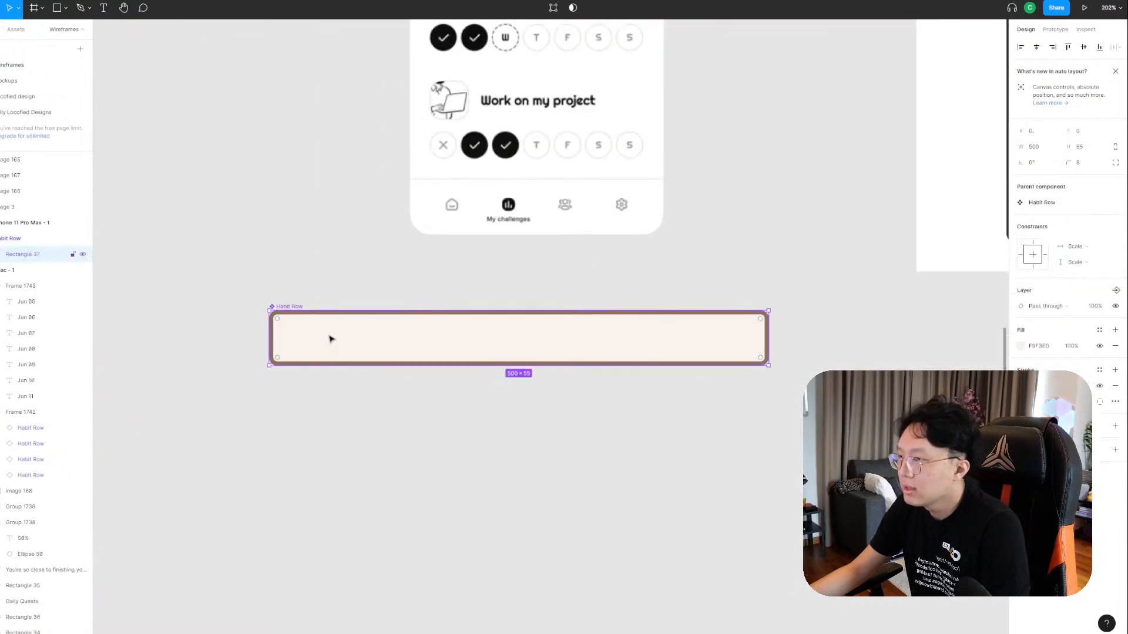
{"action": "left_click", "coordinate": [103, 8]}
{"action": "left_click", "coordinate": [289, 327]}
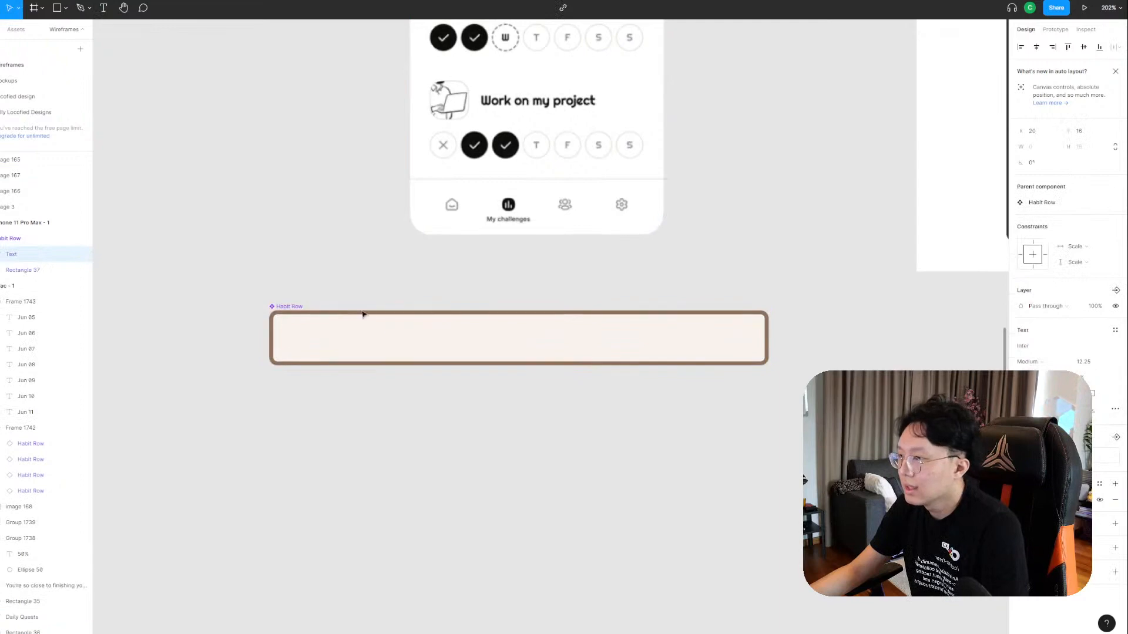
{"action": "type", "text": "Exampl"}
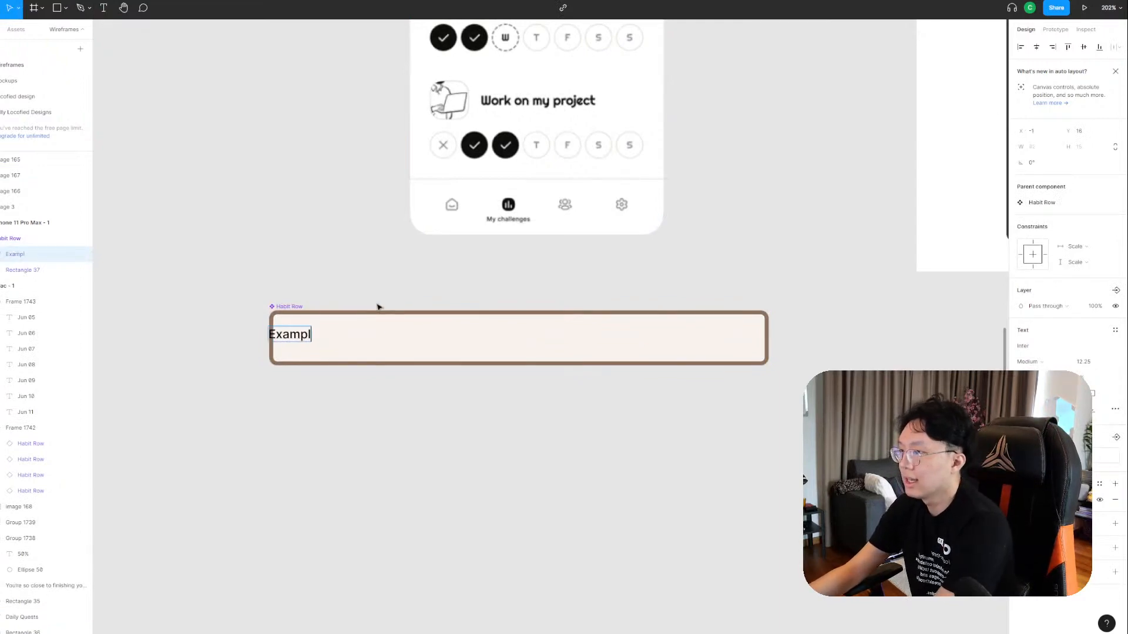
{"action": "type", "text": "e Habit"}
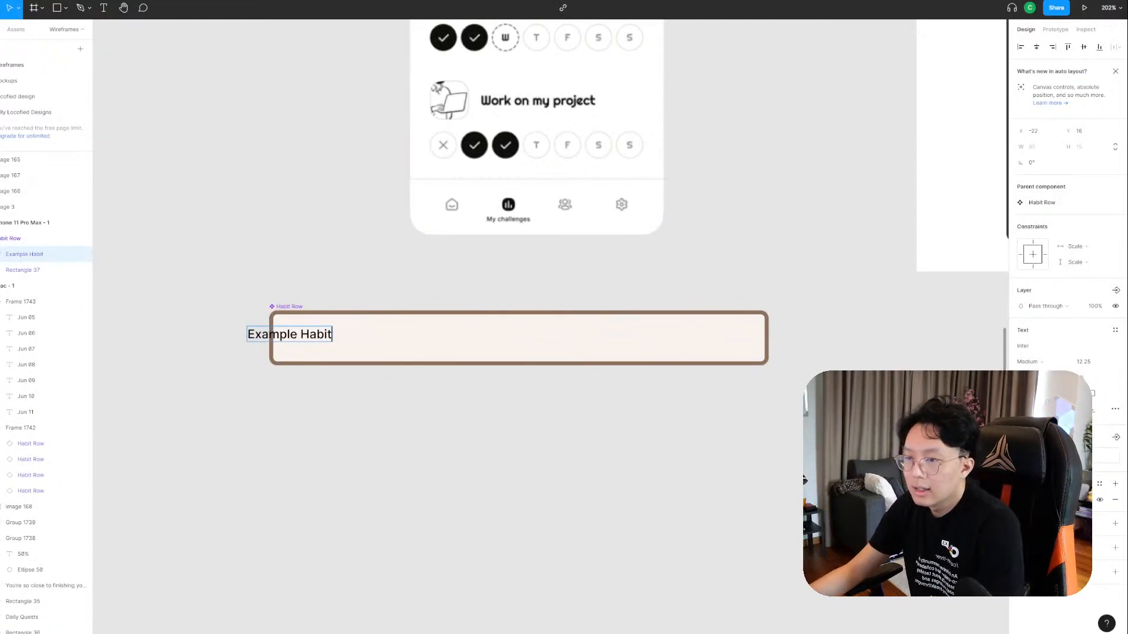
{"action": "key", "text": "Escape"}
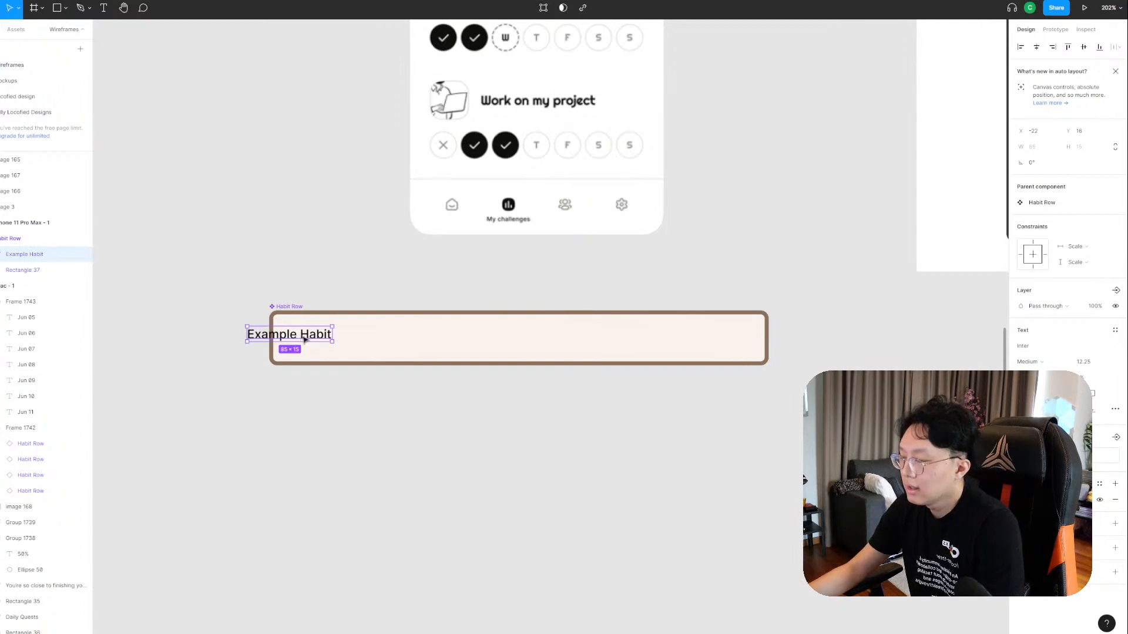
{"action": "left_click_drag", "start_coordinate": [305, 339], "coordinate": [336, 333]}
Examine how the habit tracker reference screens above the Habit Row component lay out habit names and daily marks.
{"action": "scroll", "coordinate": [512, 340], "scroll_direction": "up", "scroll_amount": 15}
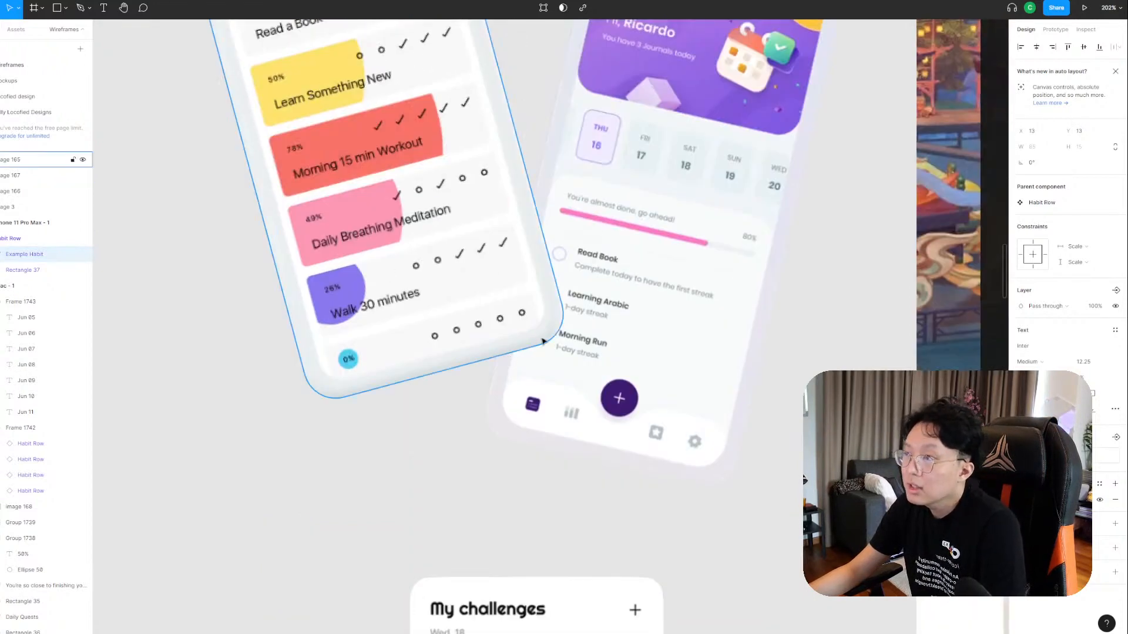
{"action": "scroll", "coordinate": [543, 340], "scroll_direction": "down", "scroll_amount": 15}
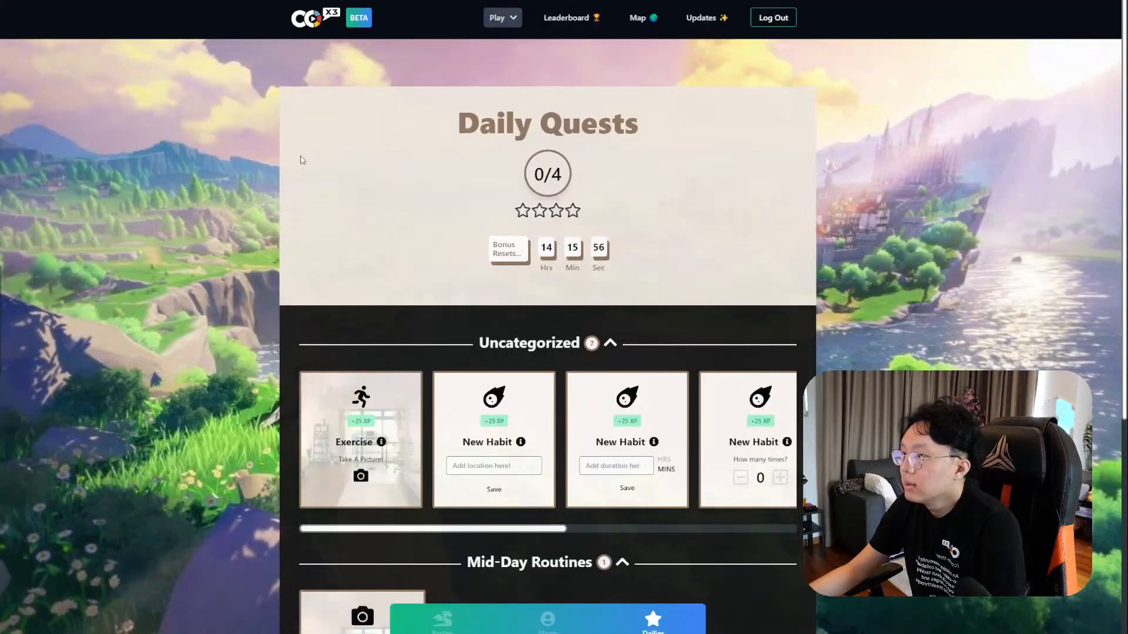
Duplicate the "Example Habit" label directly beneath itself in the main Habit Row component and change the copy's text to "Take A Picture!".
{"action": "scroll", "coordinate": [385, 245], "scroll_direction": "down", "scroll_amount": 3}
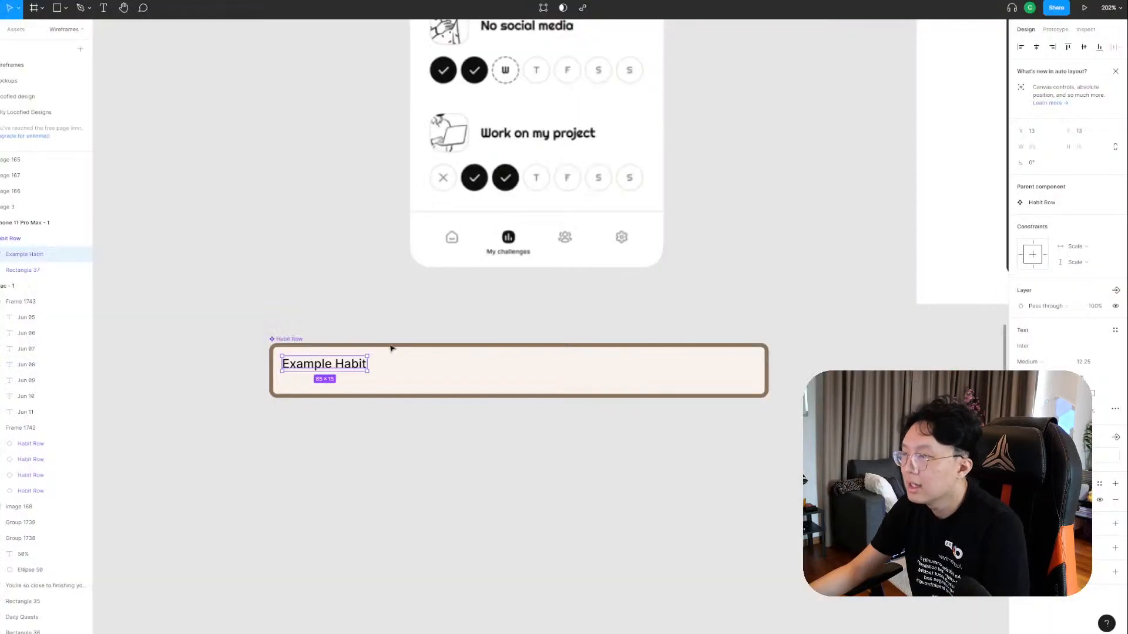
{"action": "left_click_drag", "start_coordinate": [350, 368], "coordinate": [351, 385]}
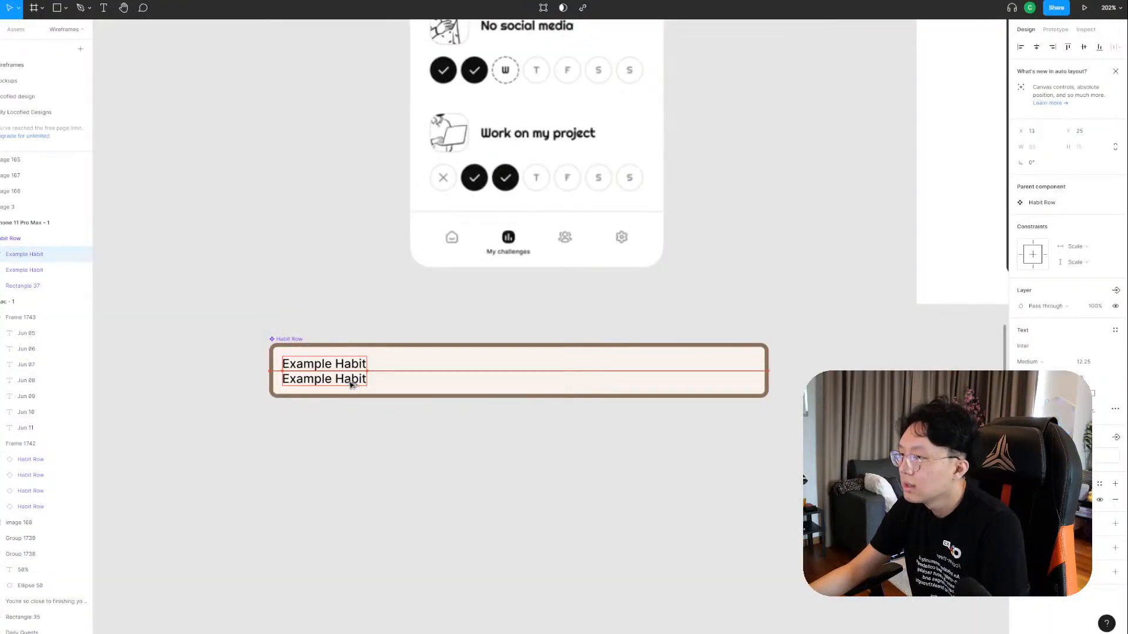
{"action": "double_click", "coordinate": [353, 380]}
{"action": "type", "text": "Take A"}
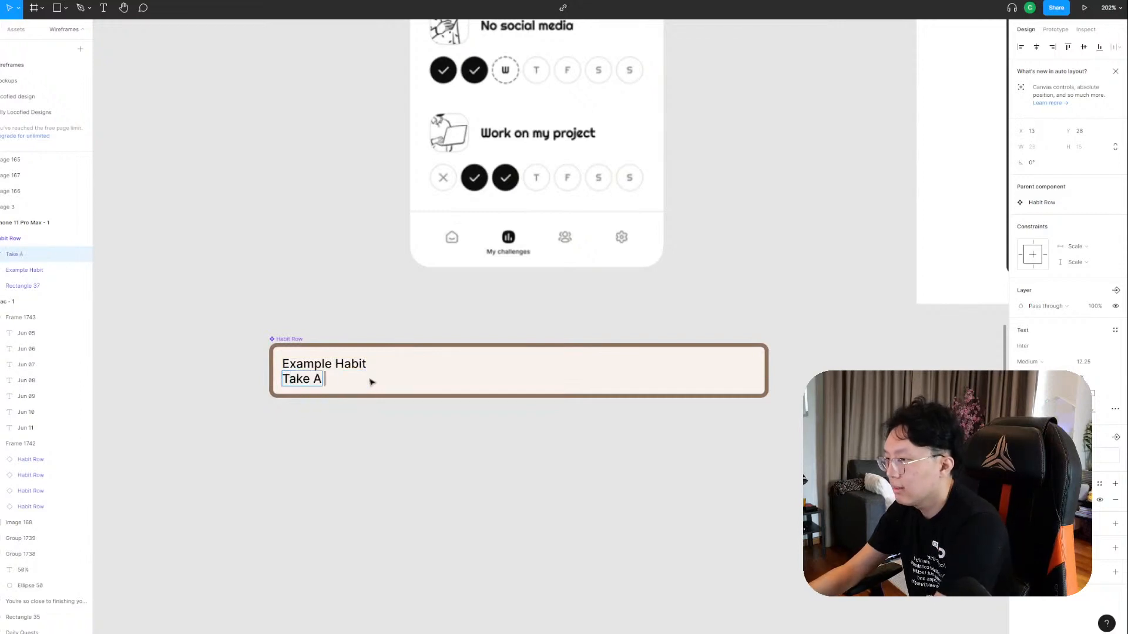
{"action": "type", "text": " Picture!"}
{"action": "key", "text": "Escape"}
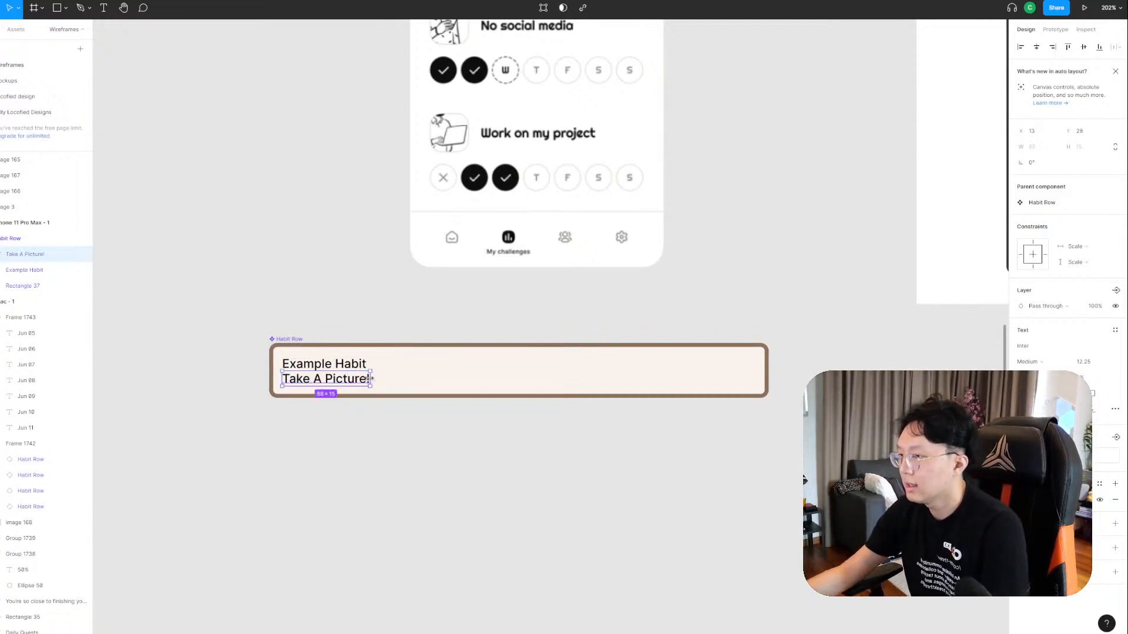
Scale the "Take A Picture!" text down to about 65 × 11, set its weight to Regular and adjust its position under the habit name.
{"action": "key", "text": "k"}
{"action": "left_click_drag", "start_coordinate": [366, 367], "coordinate": [335, 388]}
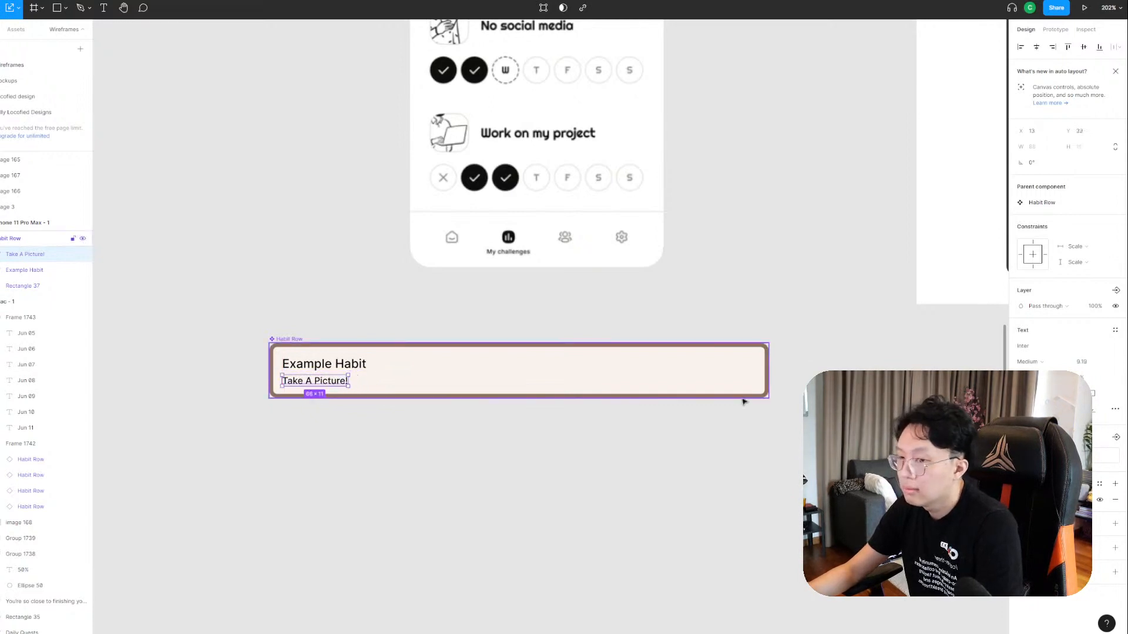
{"action": "left_click", "coordinate": [1028, 362]}
{"action": "left_click", "coordinate": [1034, 348]}
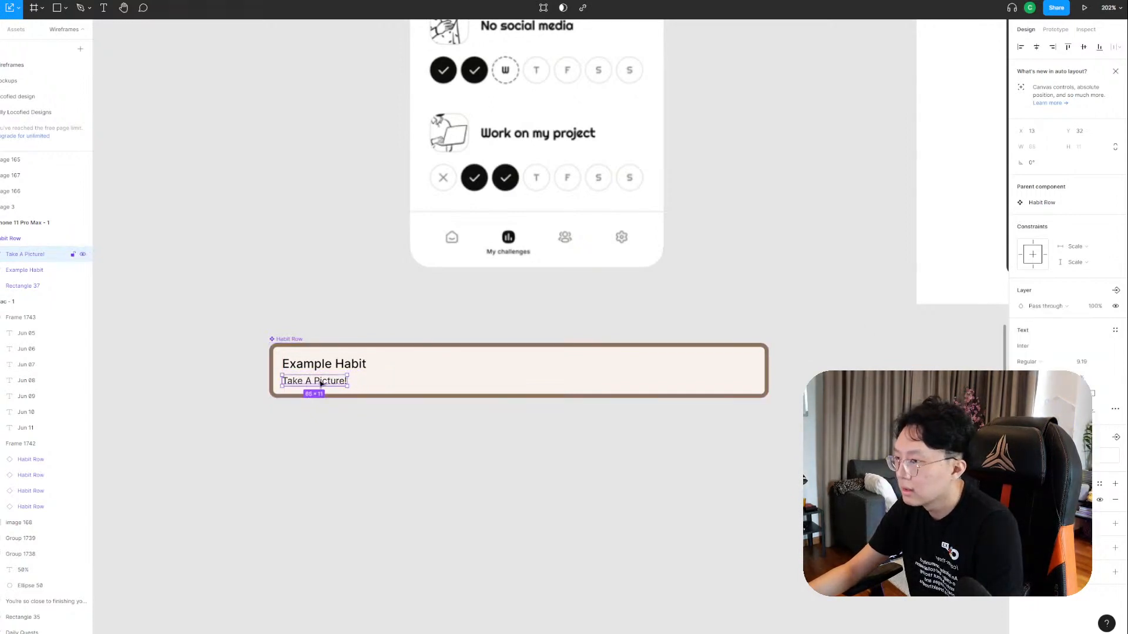
{"action": "left_click_drag", "start_coordinate": [321, 380], "coordinate": [323, 381]}
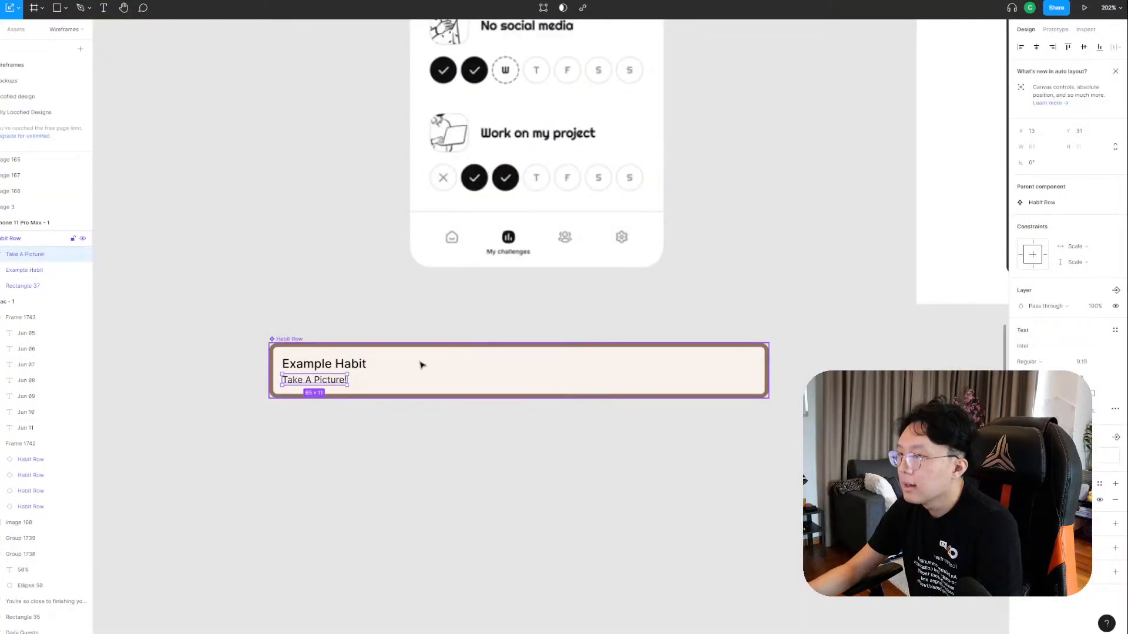
{"action": "left_click", "coordinate": [364, 364]}
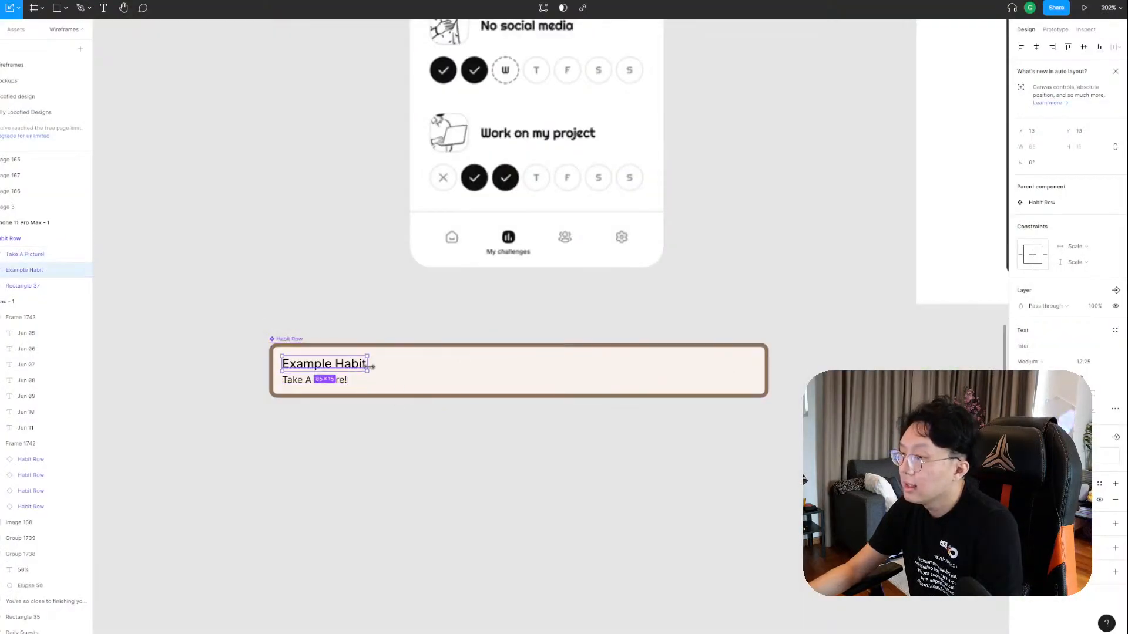
{"action": "left_click", "coordinate": [380, 368]}
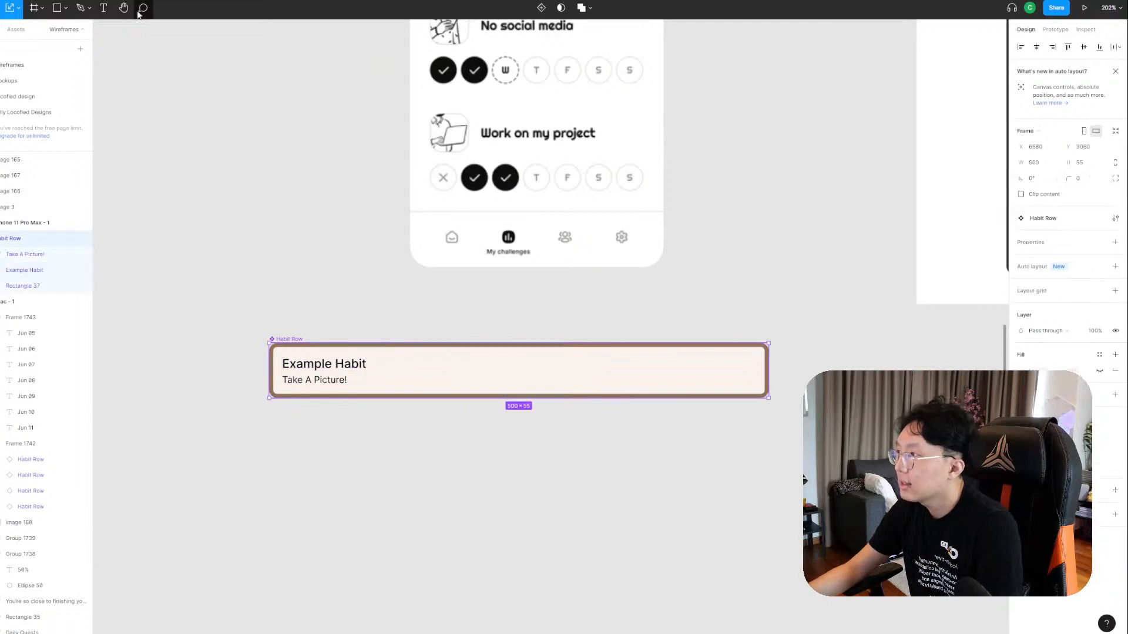
{"action": "left_click", "coordinate": [65, 8]}
{"action": "left_click", "coordinate": [48, 32]}
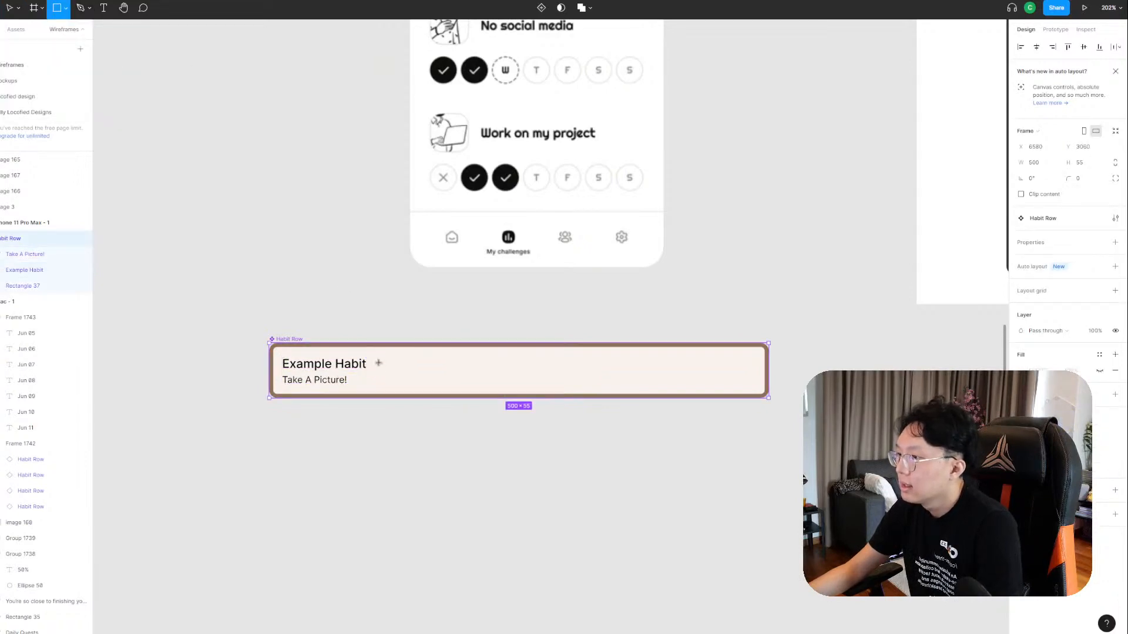
{"action": "mouse_move", "coordinate": [371, 358]}
{"action": "left_mouse_down"}
{"action": "mouse_move", "coordinate": [384, 370]}
{"action": "mouse_move", "coordinate": [395, 333]}
{"action": "left_mouse_up"}
{"action": "scroll", "coordinate": [376, 374], "scroll_direction": "up", "scroll_amount": 2}
{"action": "scroll", "coordinate": [383, 377], "scroll_direction": "up", "scroll_amount": 3}
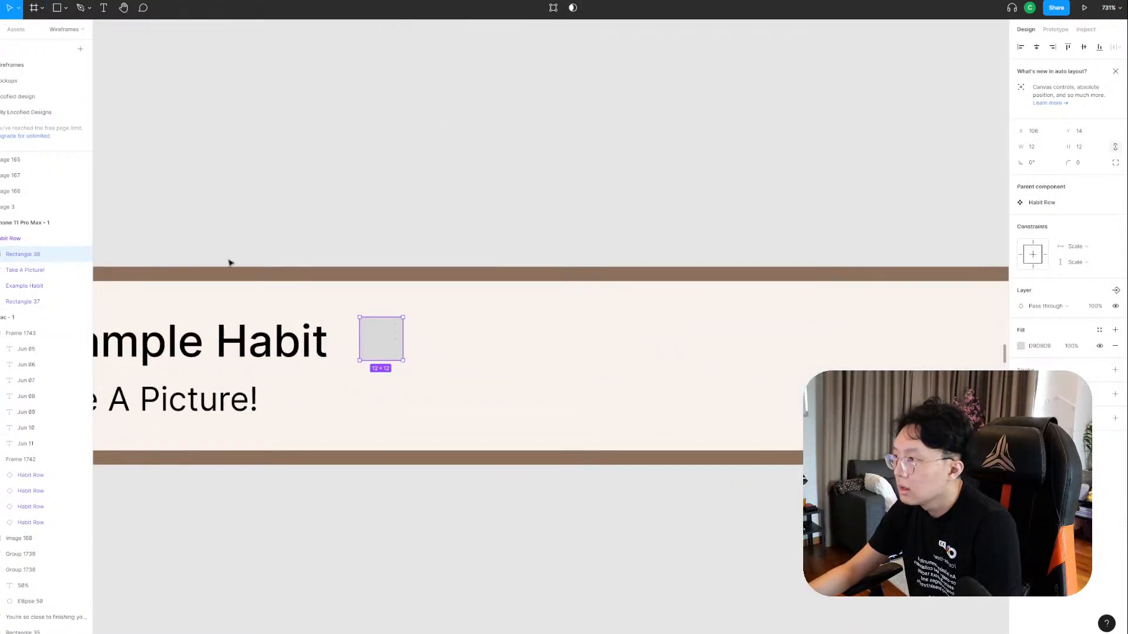
{"action": "key", "text": "Delete"}
Draw a 10 × 10 circle beside the "Example Habit" text in the Habit Row component and fill it with black (000000).
{"action": "left_click", "coordinate": [57, 8]}
{"action": "left_click", "coordinate": [66, 8]}
{"action": "left_click", "coordinate": [36, 65]}
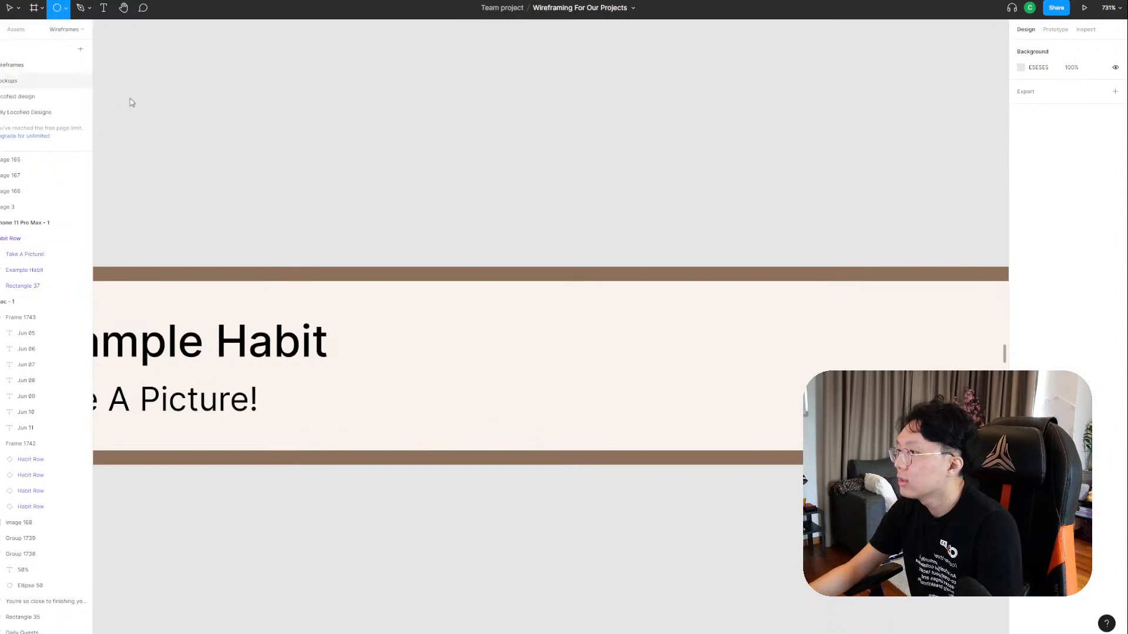
{"action": "left_click_drag", "start_coordinate": [368, 328], "coordinate": [403, 364]}
{"action": "left_click_drag", "start_coordinate": [394, 348], "coordinate": [395, 342]}
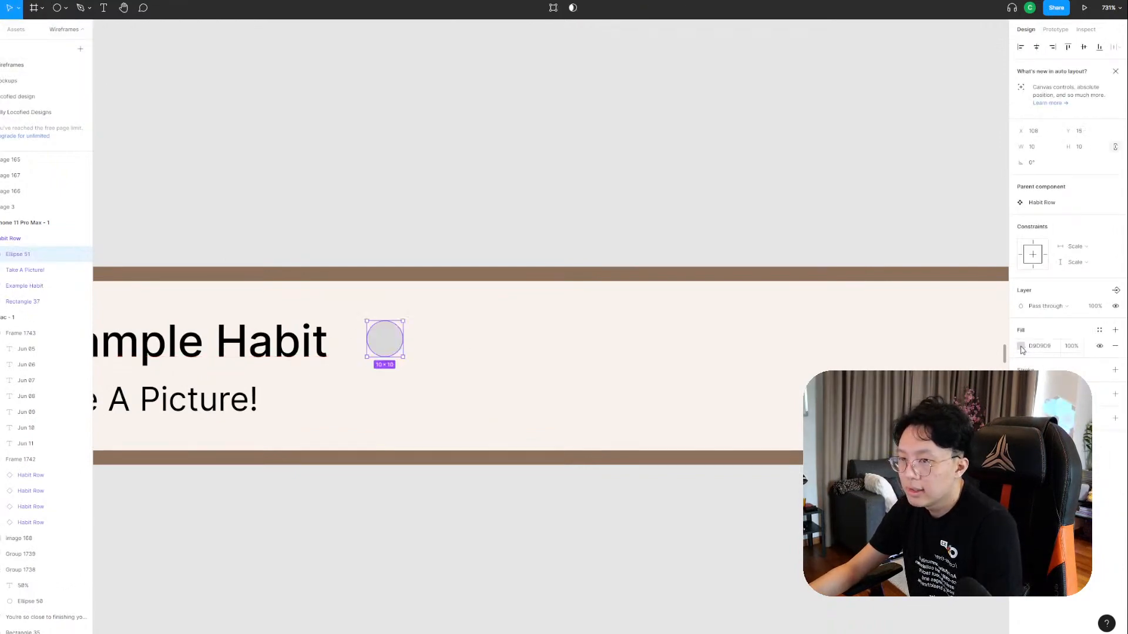
{"action": "left_click", "coordinate": [1021, 347]}
{"action": "left_click_drag", "start_coordinate": [963, 393], "coordinate": [946, 479]}
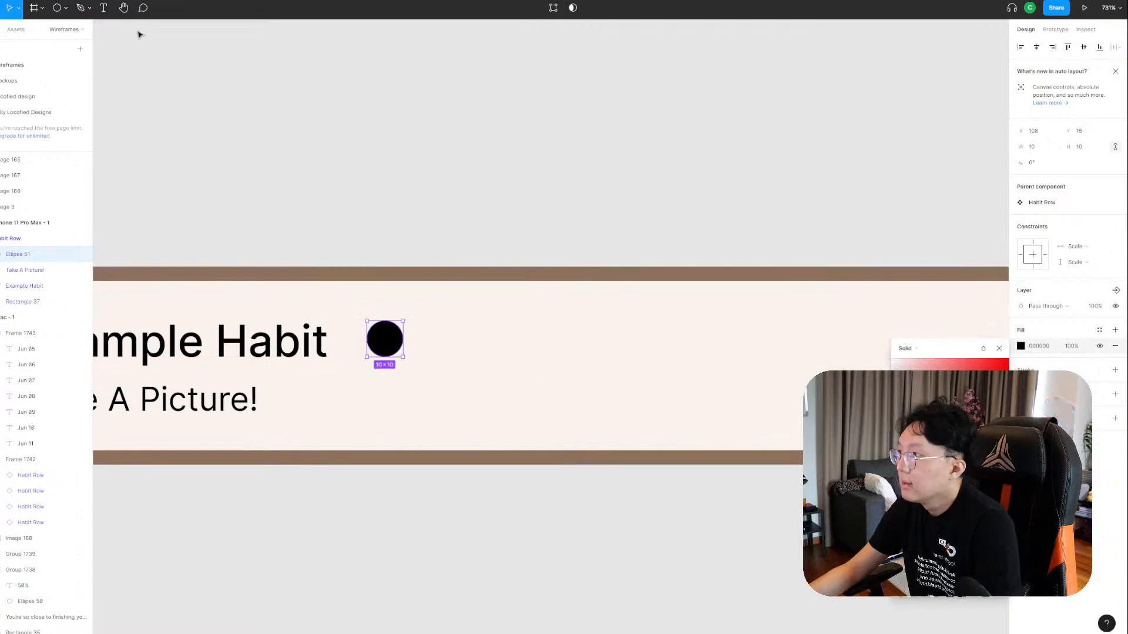
Add an "i" text on the black circle, scale it down to fit inside and set its weight to Bold.
{"action": "left_click", "coordinate": [105, 13]}
{"action": "left_click", "coordinate": [384, 339]}
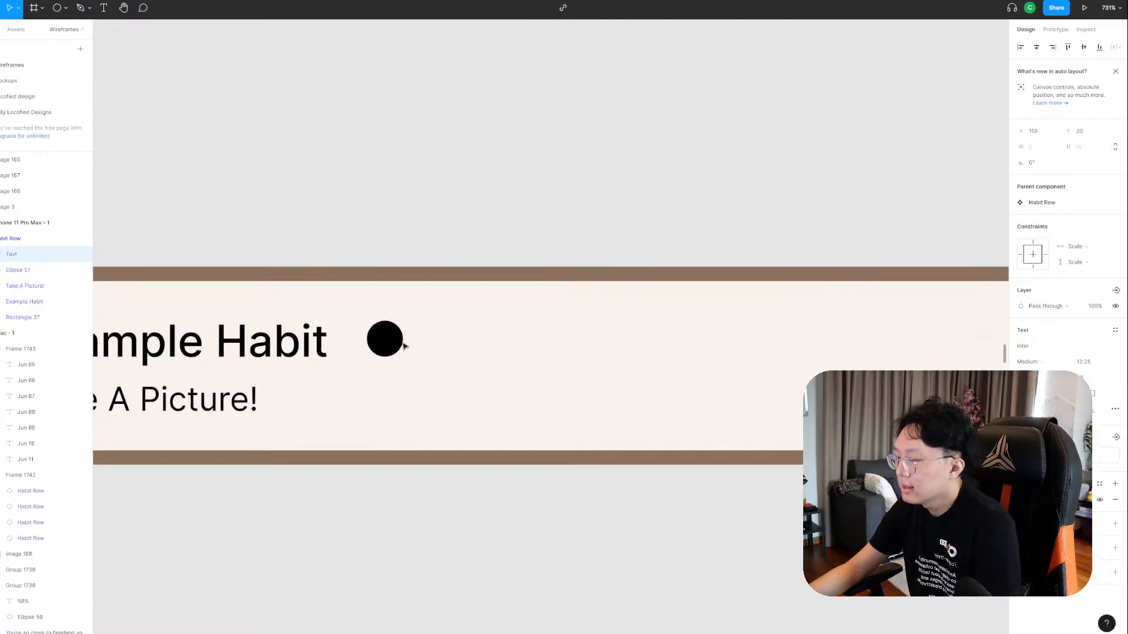
{"action": "type", "text": "i"}
{"action": "left_click", "coordinate": [419, 362]}
{"action": "key", "text": "k"}
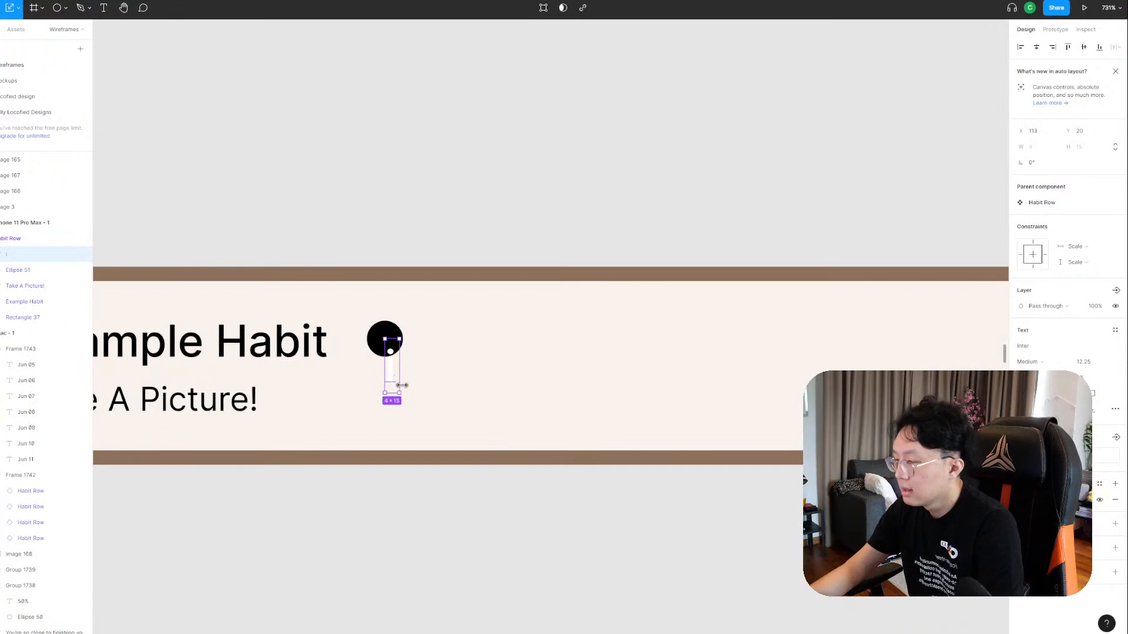
{"action": "left_click_drag", "start_coordinate": [402, 385], "coordinate": [388, 344]}
{"action": "left_click", "coordinate": [1028, 362]}
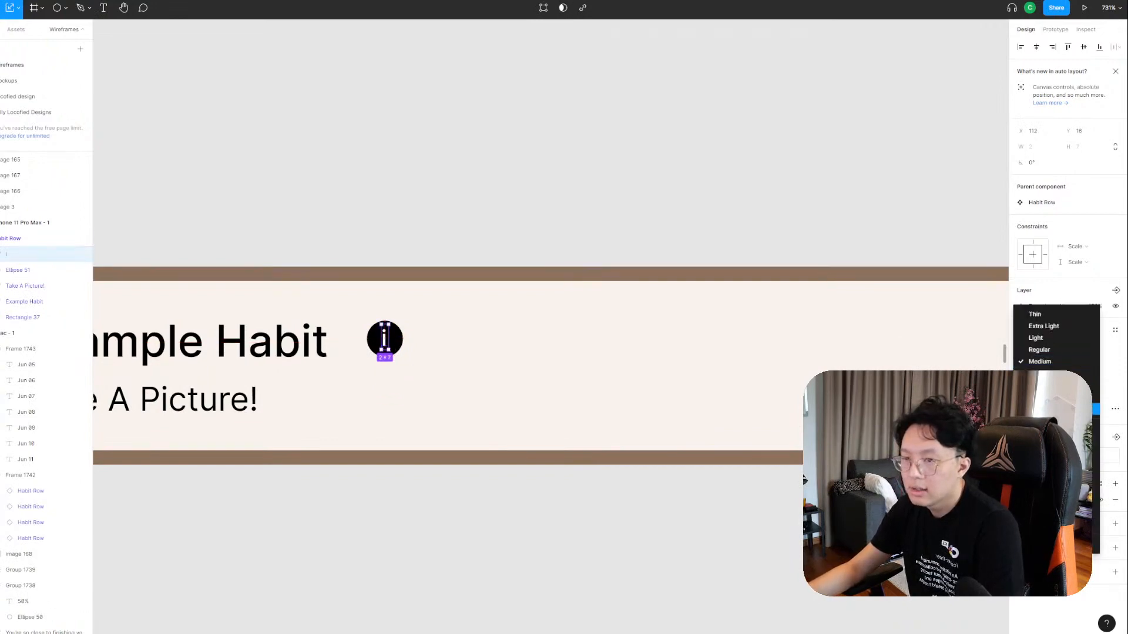
{"action": "left_click", "coordinate": [1039, 385]}
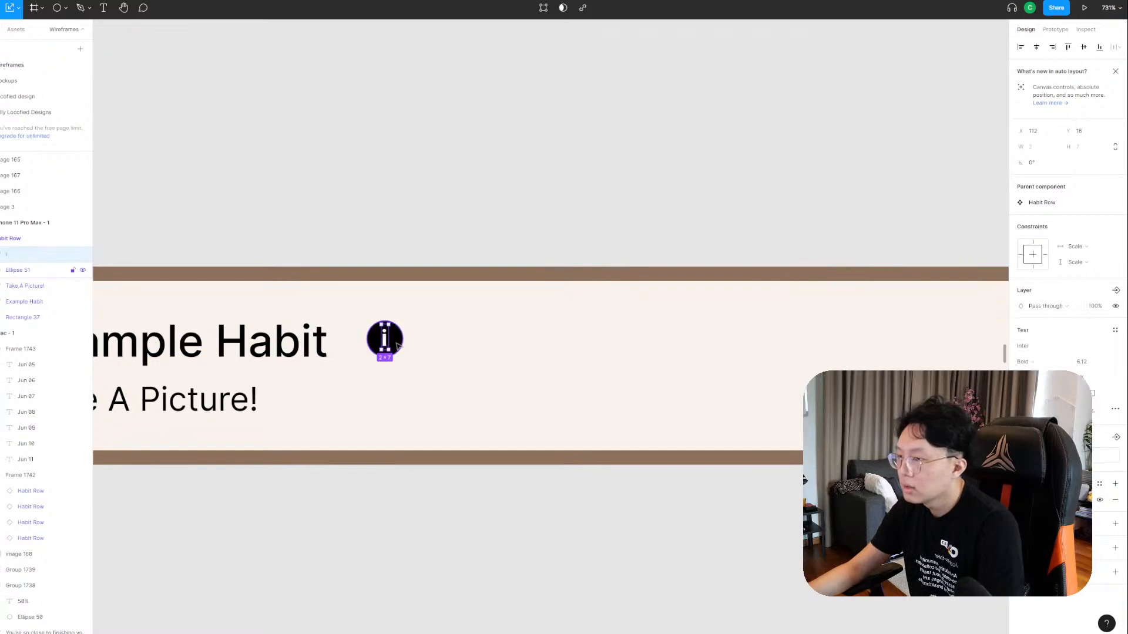
Group the "i" with its black circle and adjust the letter's position so that it sits centred in the circle.
{"action": "left_click", "coordinate": [398, 347], "text": "shift"}
{"action": "key", "text": "ctrl+g"}
{"action": "double_click", "coordinate": [388, 343]}
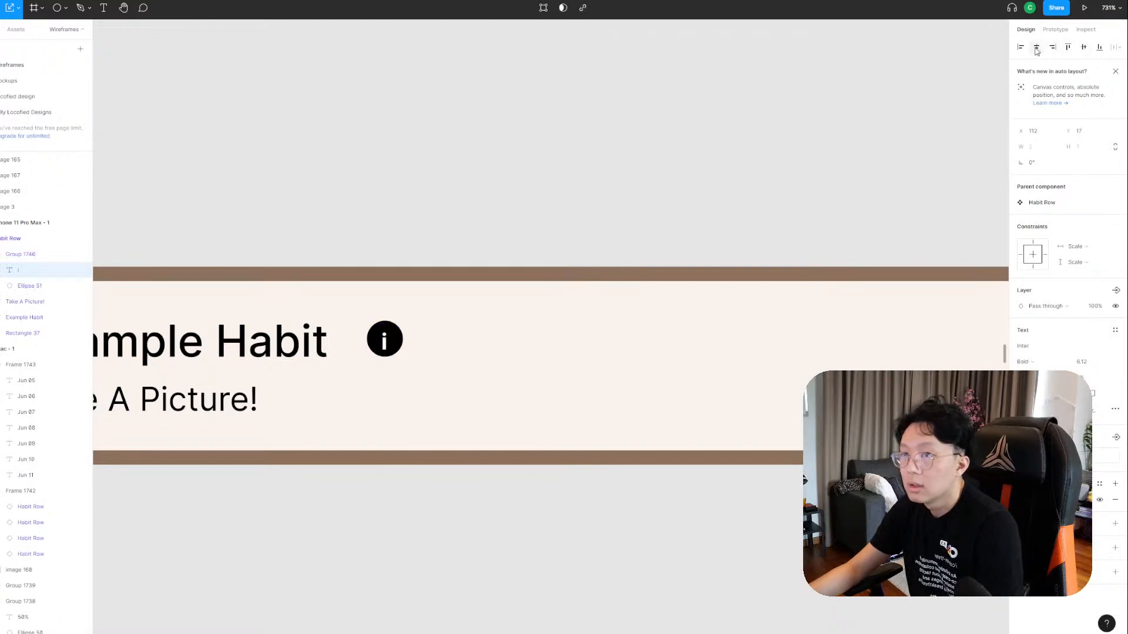
{"action": "key", "text": "Down"}
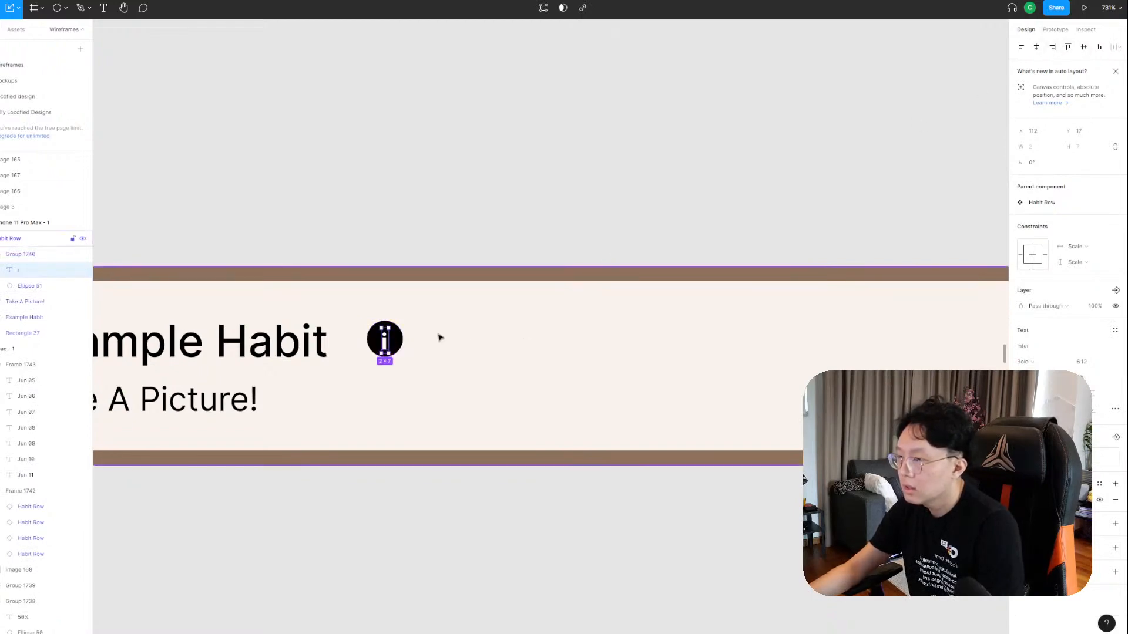
{"action": "key", "text": "Right"}
{"action": "key", "text": "Left"}
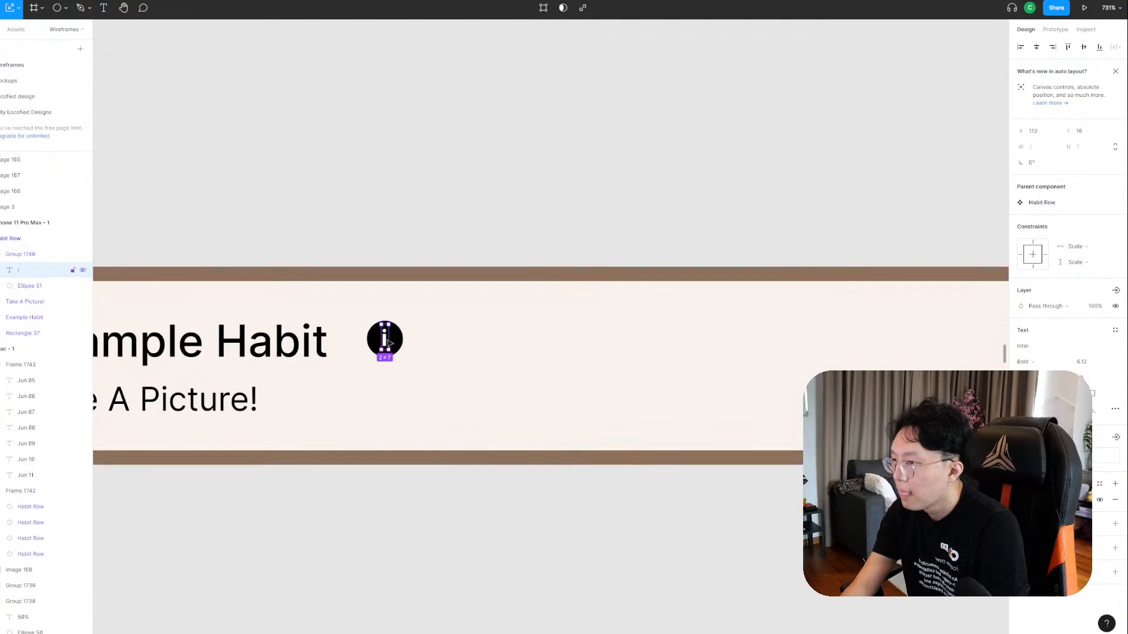
{"action": "left_click", "coordinate": [428, 349]}
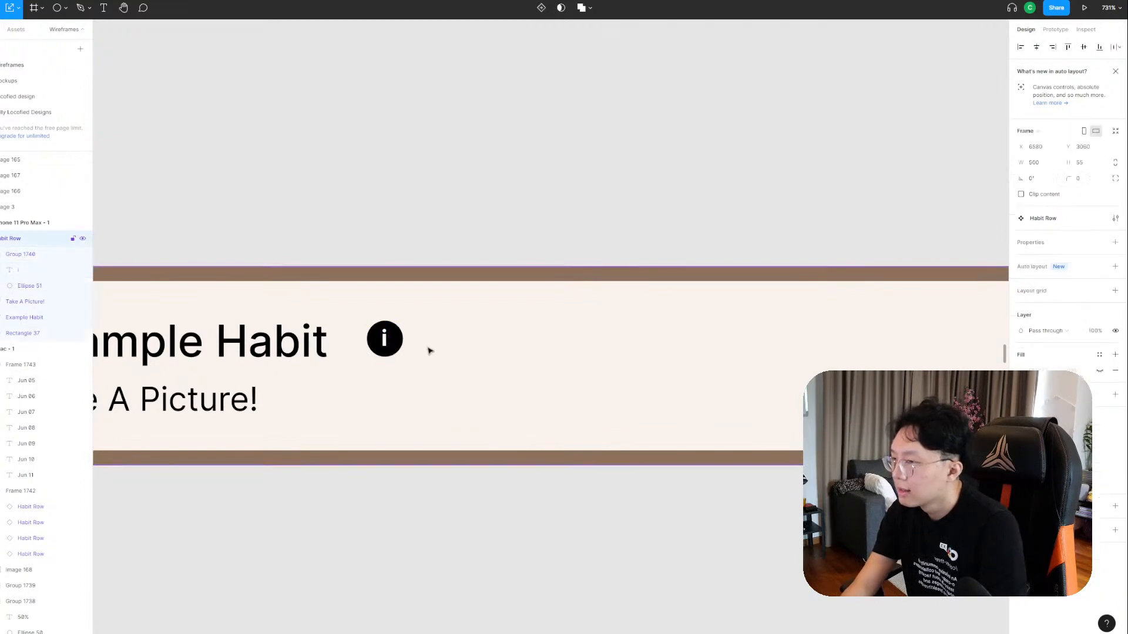
Move the info icon group 5 px left, closer to the "Example Habit" text.
{"action": "double_click", "coordinate": [397, 346]}
{"action": "key", "text": "Left"}
{"action": "key", "text": "Left"}
{"action": "key", "text": "Left"}
{"action": "key", "text": "Left"}
{"action": "key", "text": "Left"}
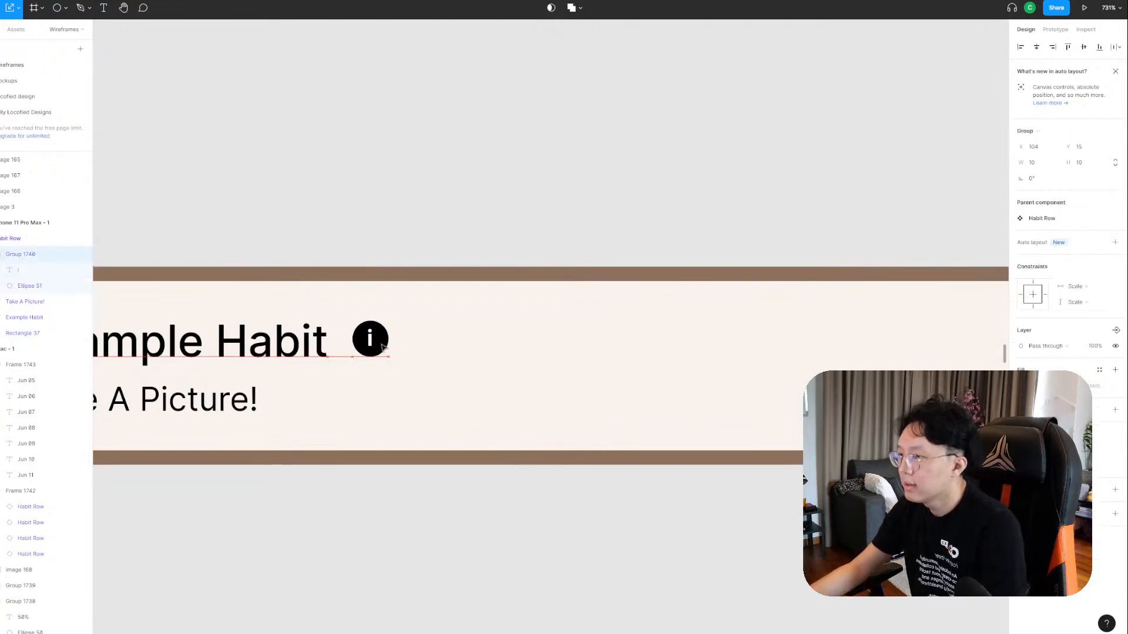
{"action": "scroll", "coordinate": [443, 333], "scroll_direction": "down", "scroll_amount": 5, "text": "ctrl"}
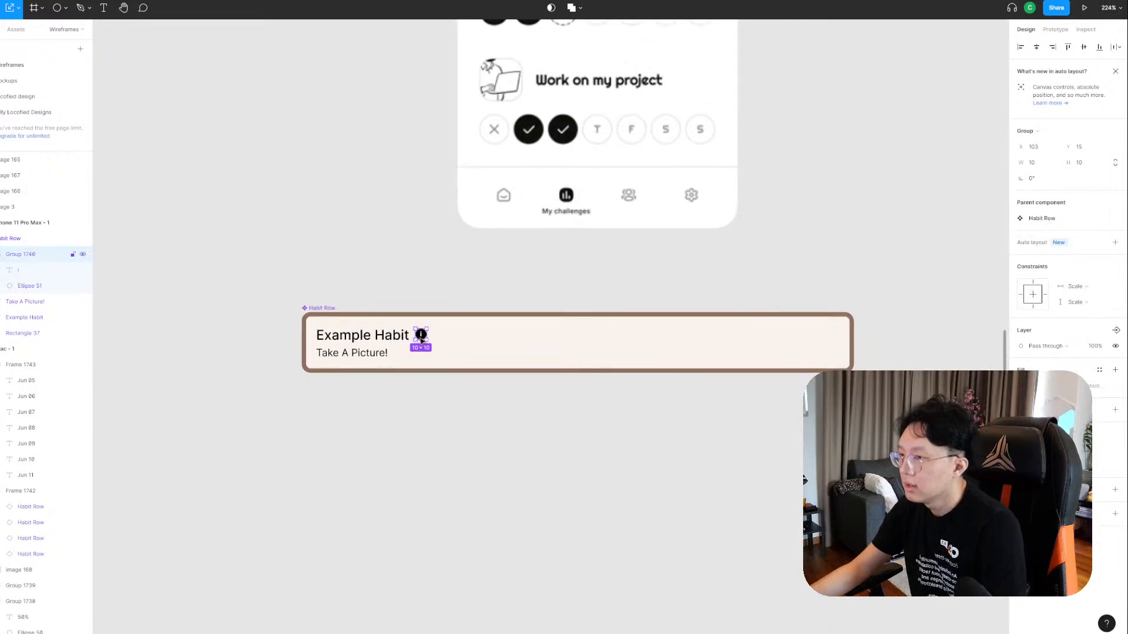
Examine the four habit rows on the Daily Quests page and compare them with the habit tracker references.
{"action": "left_click", "coordinate": [639, 384]}
{"action": "left_click_drag", "start_coordinate": [885, 268], "coordinate": [476, 350]}
{"action": "scroll", "coordinate": [606, 332], "scroll_direction": "down", "scroll_amount": 3, "text": "ctrl"}
{"action": "left_click_drag", "start_coordinate": [842, 278], "coordinate": [506, 371]}
{"action": "left_click", "coordinate": [612, 229]}
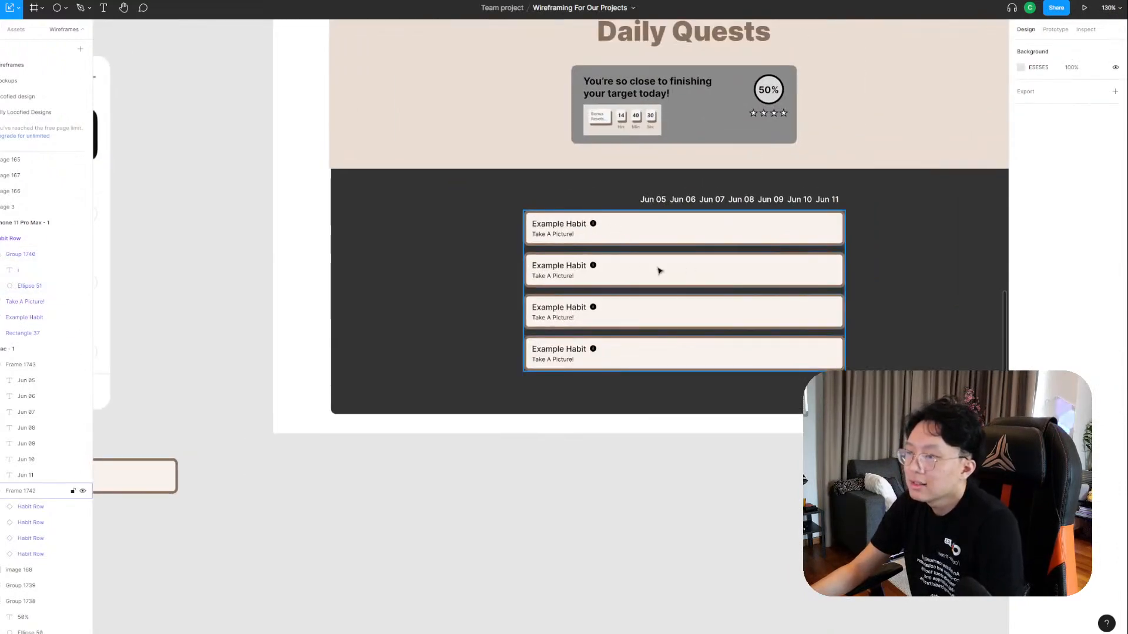
{"action": "scroll", "coordinate": [703, 273], "scroll_direction": "up", "scroll_amount": 5, "text": "ctrl"}
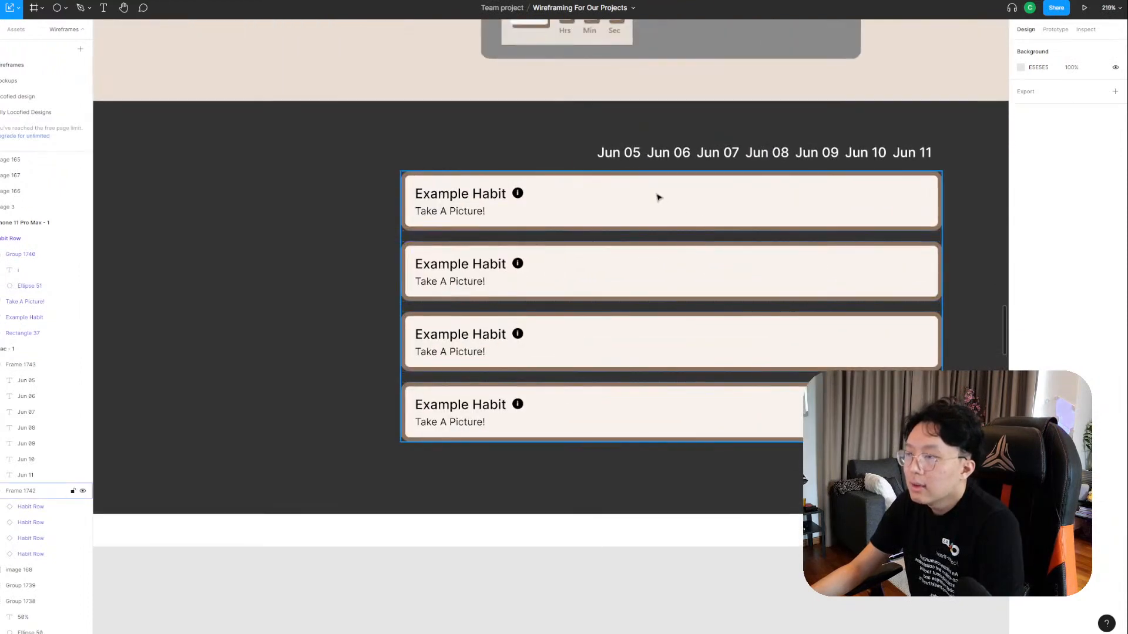
{"action": "scroll", "coordinate": [657, 198], "scroll_direction": "down", "scroll_amount": 5, "text": "ctrl"}
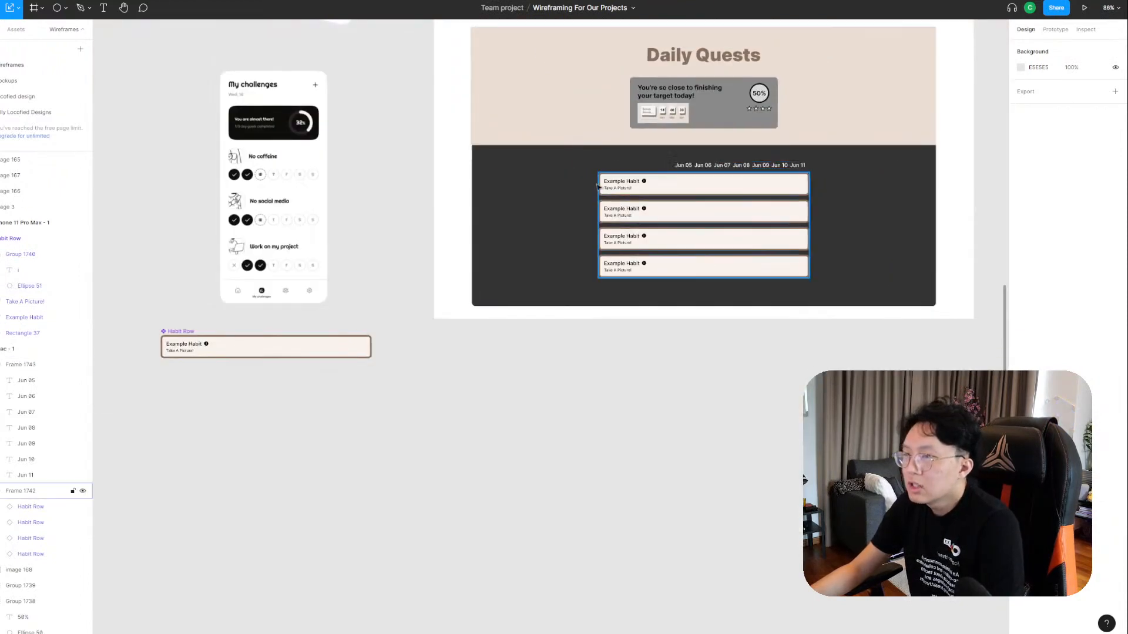
{"action": "key", "text": "Escape"}
{"action": "left_click_drag", "start_coordinate": [392, 181], "coordinate": [562, 406]}
{"action": "left_click_drag", "start_coordinate": [688, 439], "coordinate": [627, 406]}
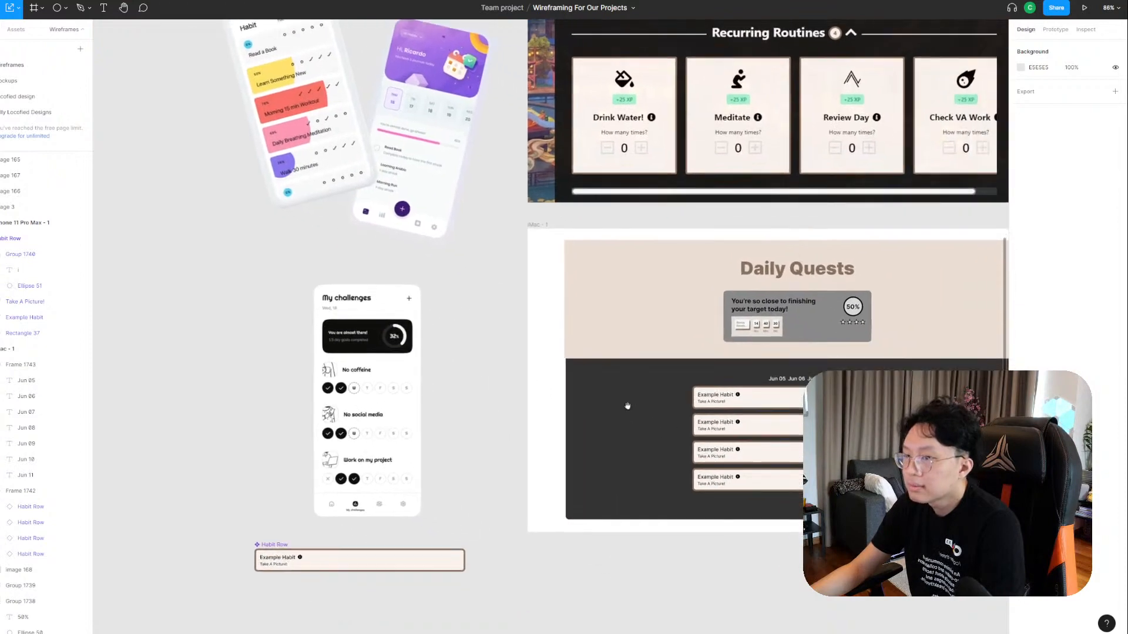
{"action": "left_click_drag", "start_coordinate": [573, 371], "coordinate": [660, 443]}
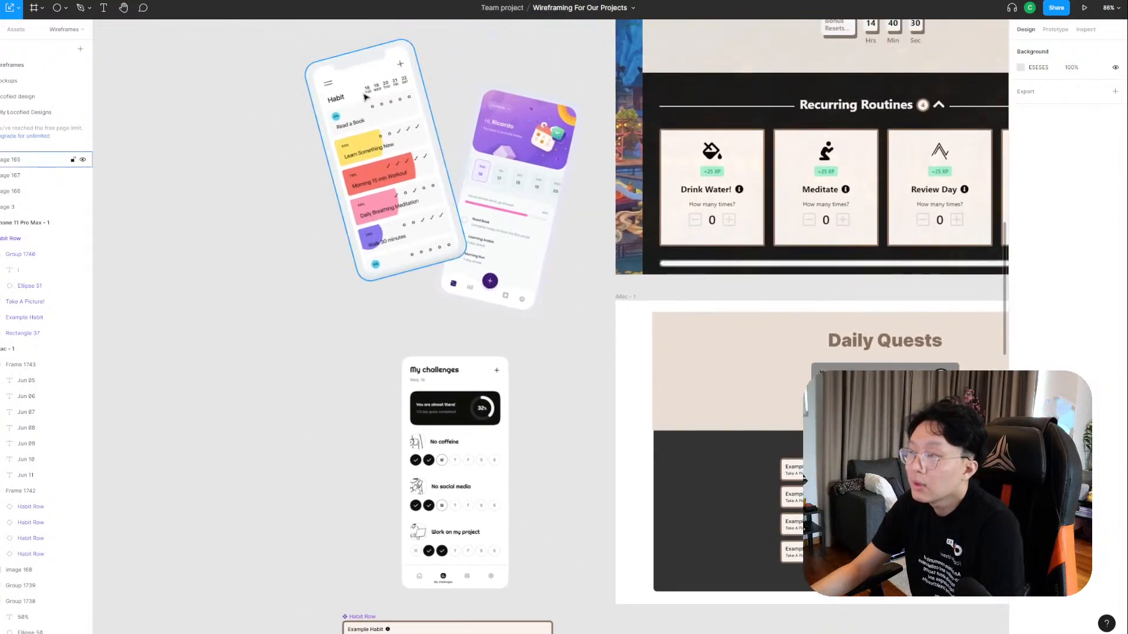
{"action": "scroll", "coordinate": [621, 386], "scroll_direction": "up", "scroll_amount": 3}
{"action": "scroll", "coordinate": [669, 387], "scroll_direction": "up", "scroll_amount": 10}
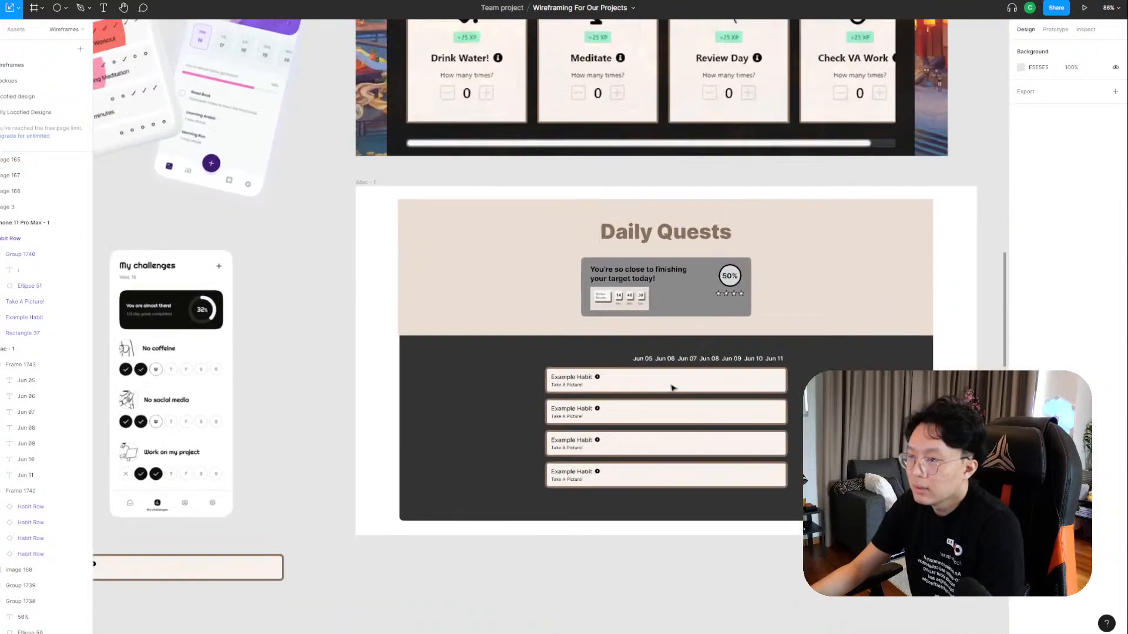
Copy the "Jun 11" date label onto the canvas and place it below the left end of the main Habit Row component.
{"action": "scroll", "coordinate": [676, 364], "scroll_direction": "right", "scroll_amount": 5}
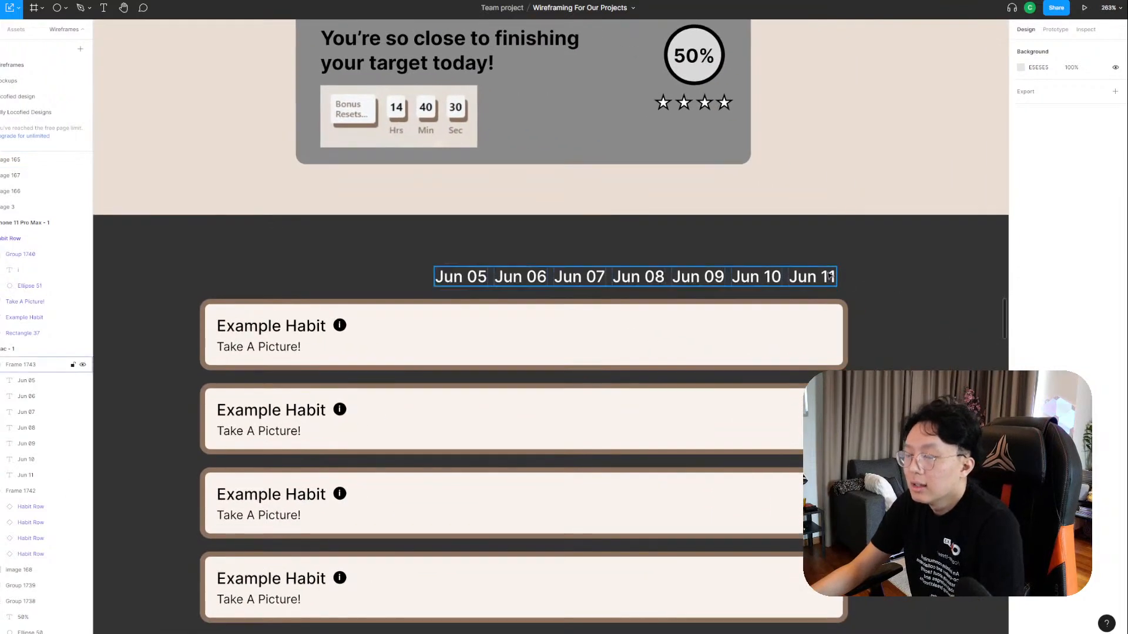
{"action": "double_click", "coordinate": [830, 276]}
{"action": "scroll", "coordinate": [695, 342], "scroll_direction": "down", "scroll_amount": 5}
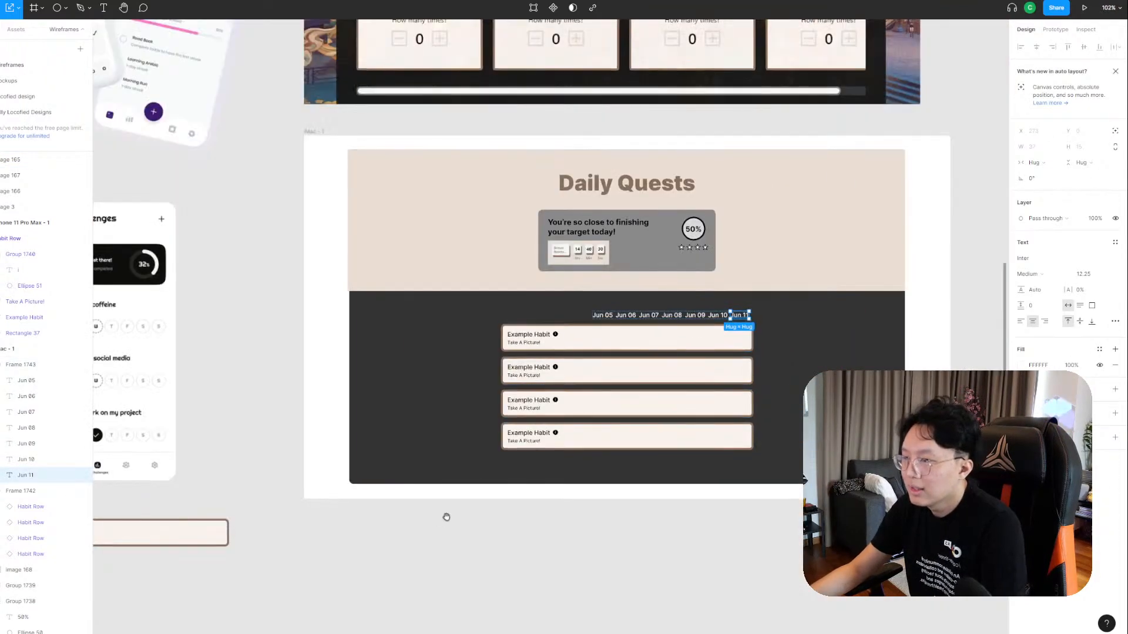
{"action": "left_click_drag", "start_coordinate": [343, 556], "coordinate": [629, 465]}
{"action": "left_click", "coordinate": [629, 464]}
{"action": "key", "text": "ctrl+v"}
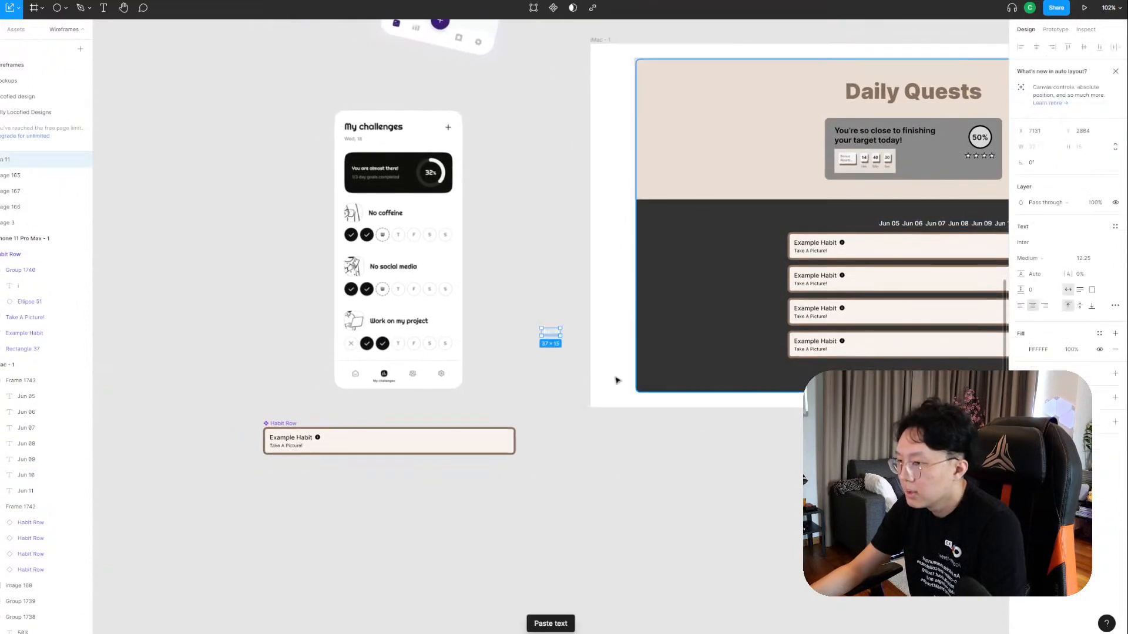
{"action": "left_click_drag", "start_coordinate": [550, 340], "coordinate": [282, 471]}
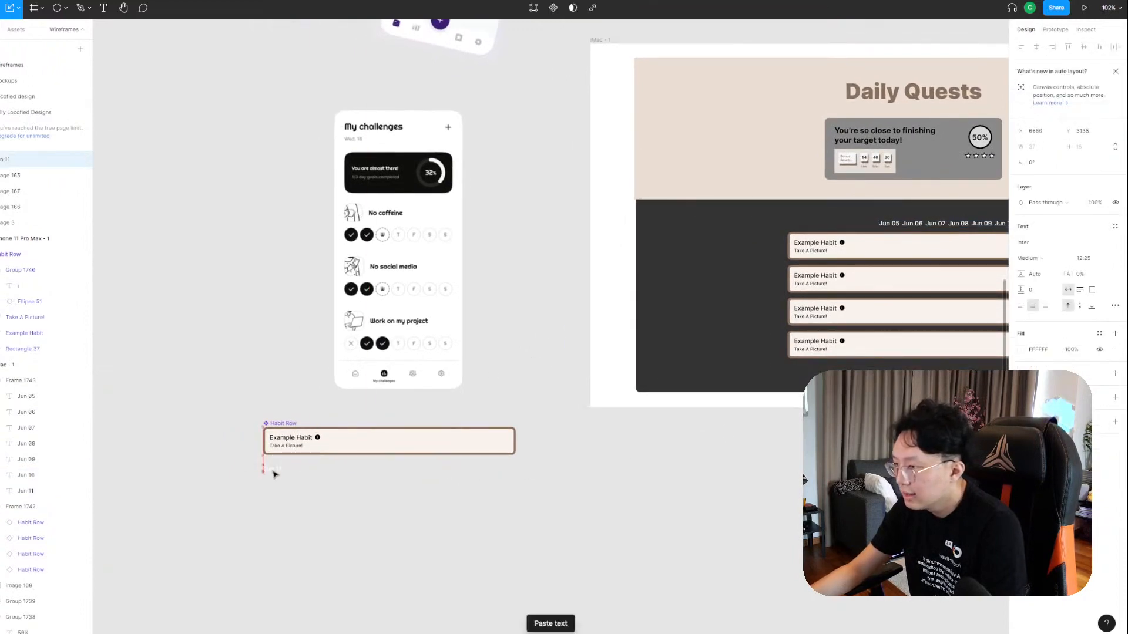
{"action": "scroll", "coordinate": [287, 495], "scroll_direction": "up", "scroll_amount": 5}
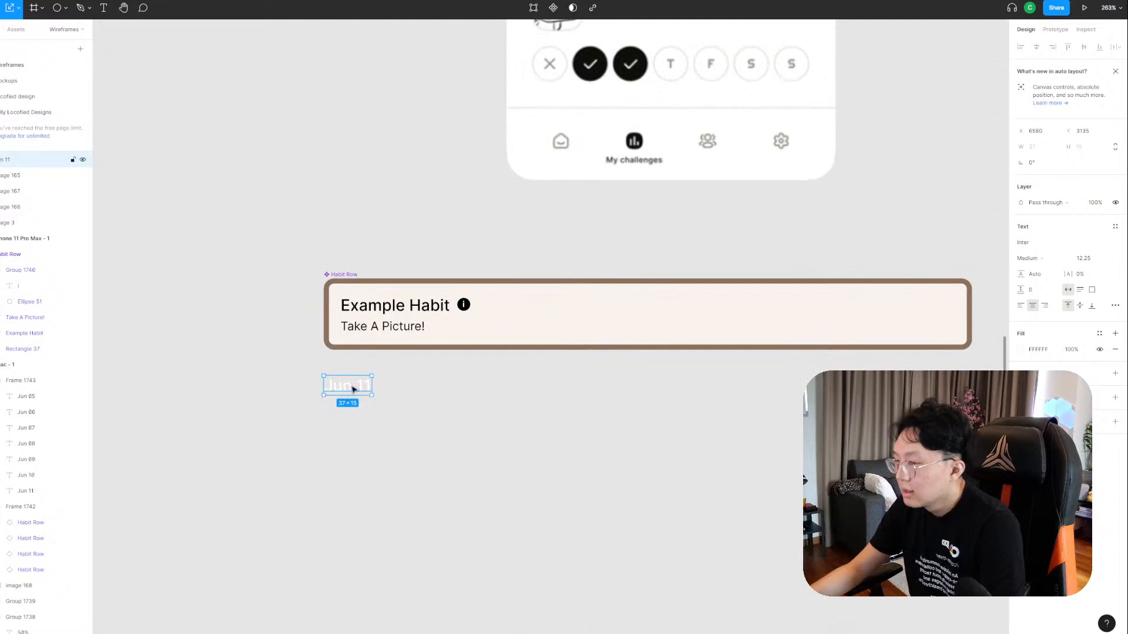
Duplicate the "Jun 11" label below itself, change the copy's text to "Wed" and move it close beneath the date.
{"action": "left_click_drag", "start_coordinate": [352, 389], "coordinate": [358, 411]}
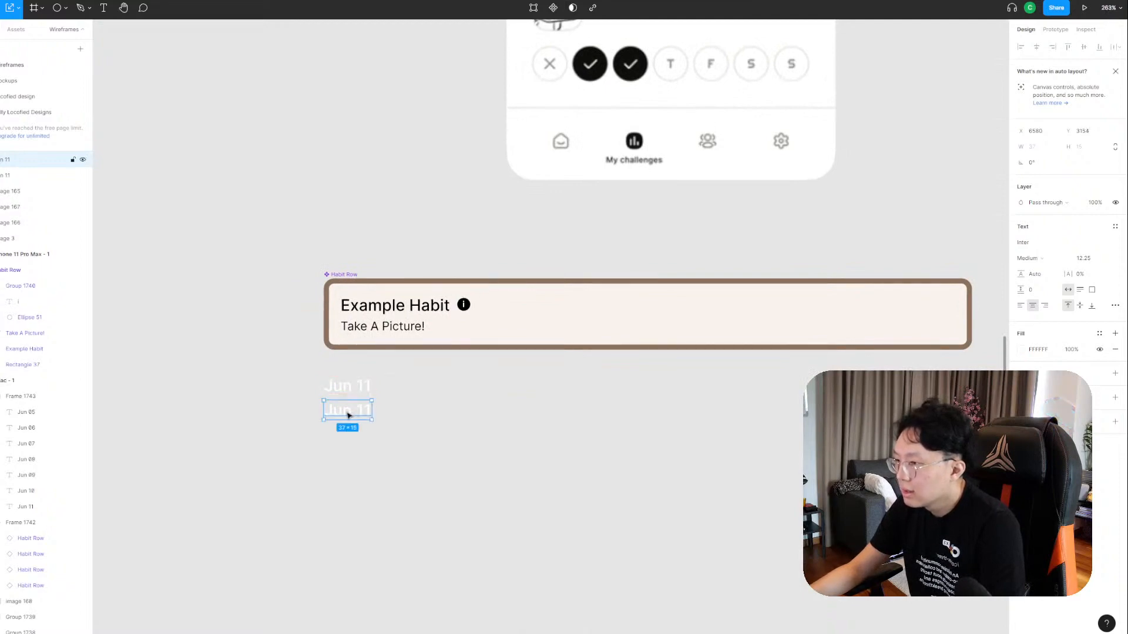
{"action": "type", "text": "Wed"}
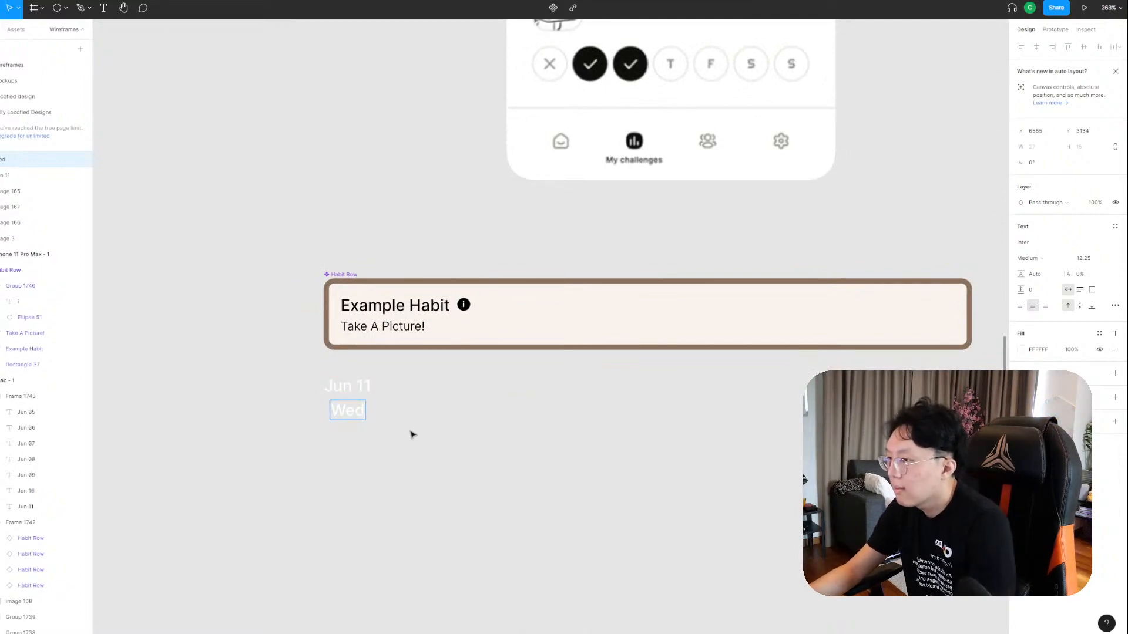
{"action": "key", "text": "Escape"}
{"action": "left_click_drag", "start_coordinate": [352, 415], "coordinate": [352, 410]}
{"action": "left_click", "coordinate": [397, 434]}
Set the "Wed" label's font weight to Semi Bold.
{"action": "left_click", "coordinate": [339, 405]}
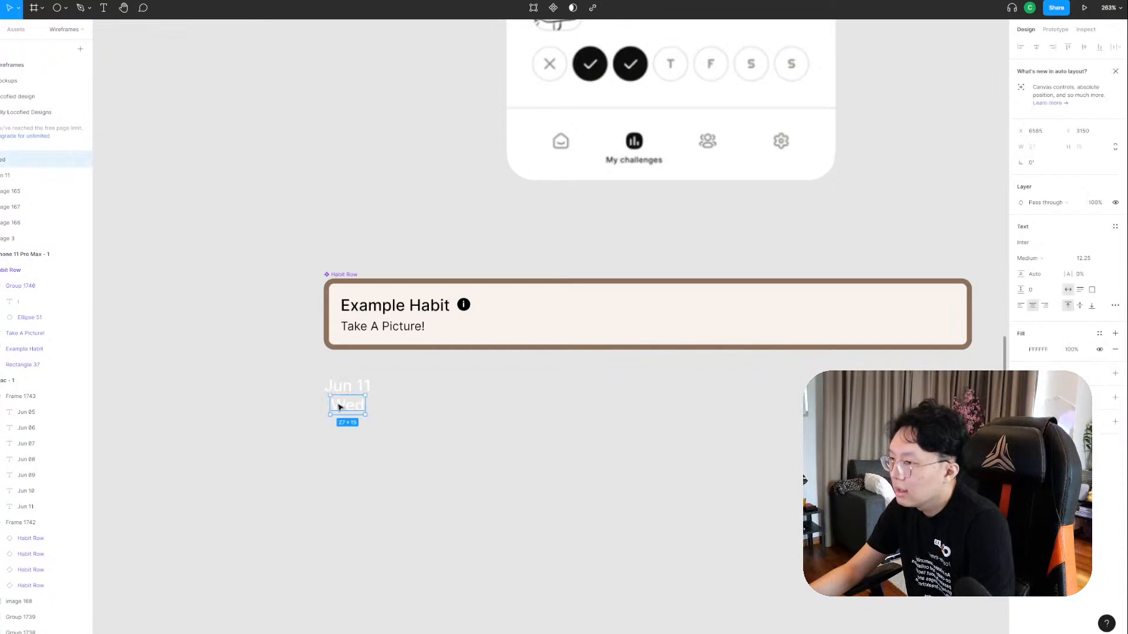
{"action": "left_click", "coordinate": [1043, 261]}
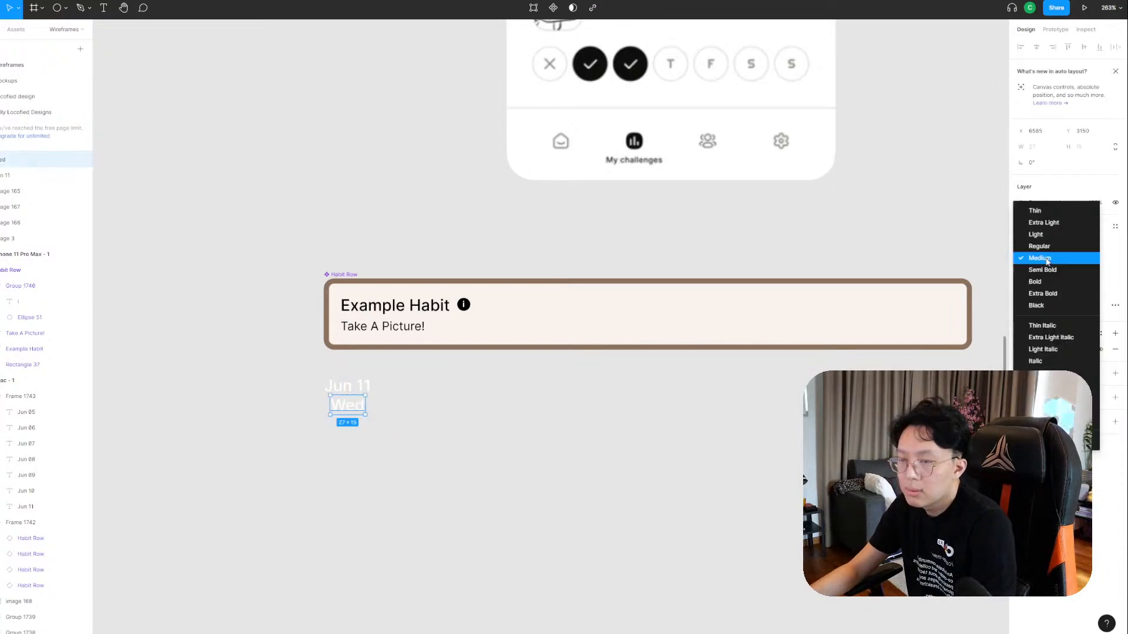
{"action": "left_click", "coordinate": [1047, 269]}
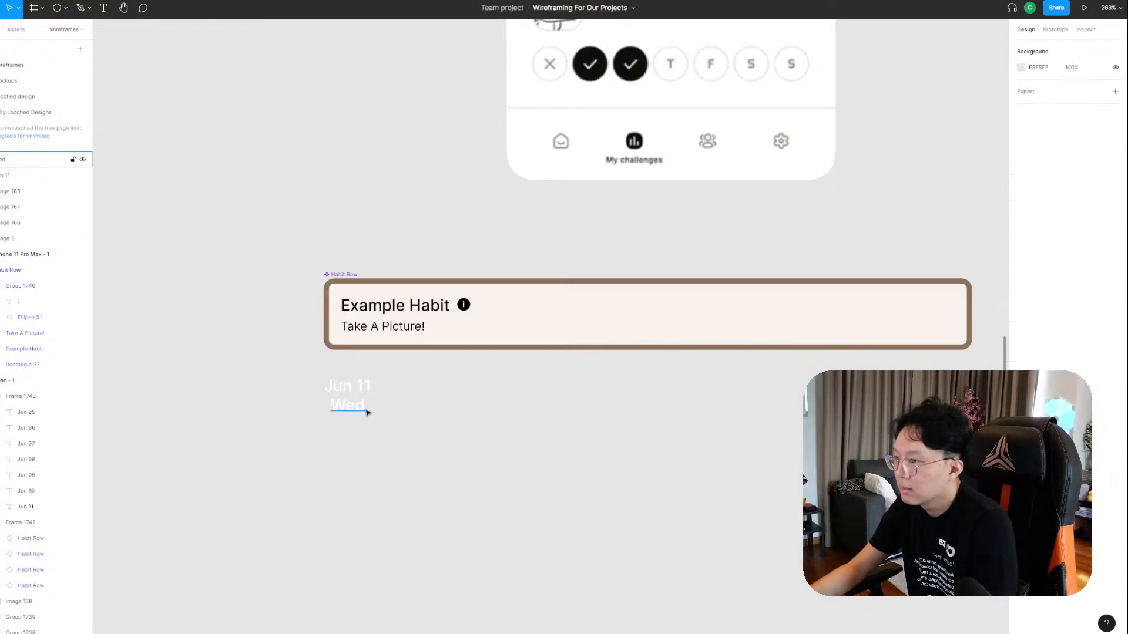
Turn the "Jun 11" and "Wed" labels into one component and name it "Date".
{"action": "left_click_drag", "start_coordinate": [389, 426], "coordinate": [300, 363]}
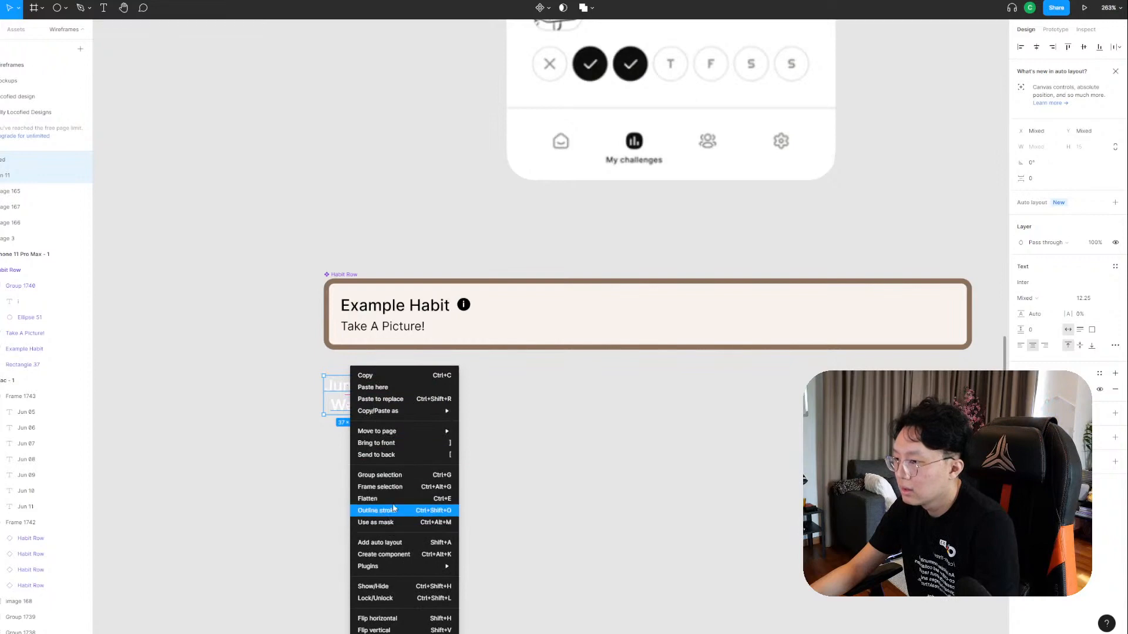
{"action": "left_click", "coordinate": [393, 553]}
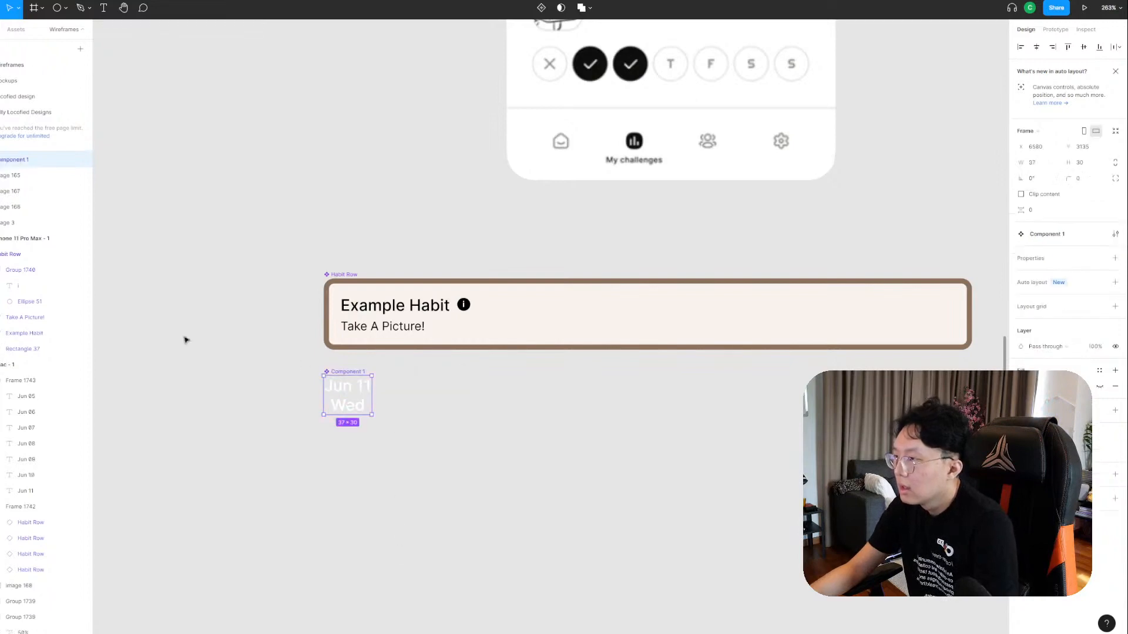
{"action": "key", "text": "ctrl+r"}
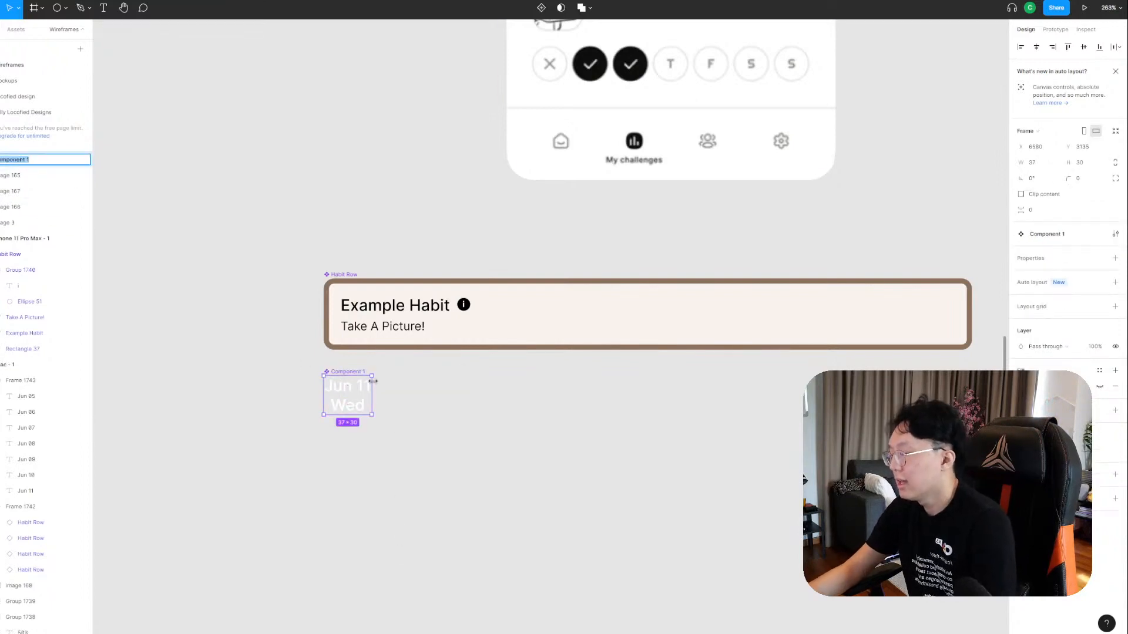
{"action": "type", "text": "Da"}
{"action": "key", "text": "Return"}
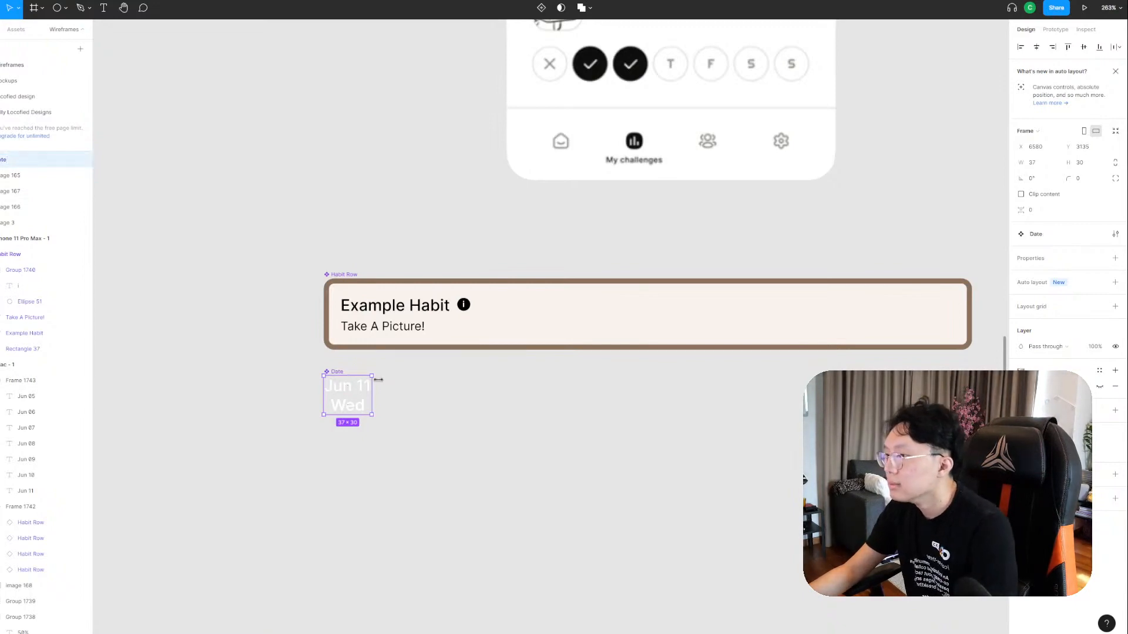
Paste an instance of the Date component into the date row above the habit rows, after the "Jun 11" label.
{"action": "scroll", "coordinate": [461, 385], "scroll_direction": "down", "scroll_amount": 5}
{"action": "left_click", "coordinate": [599, 403]}
{"action": "left_click", "coordinate": [420, 392]}
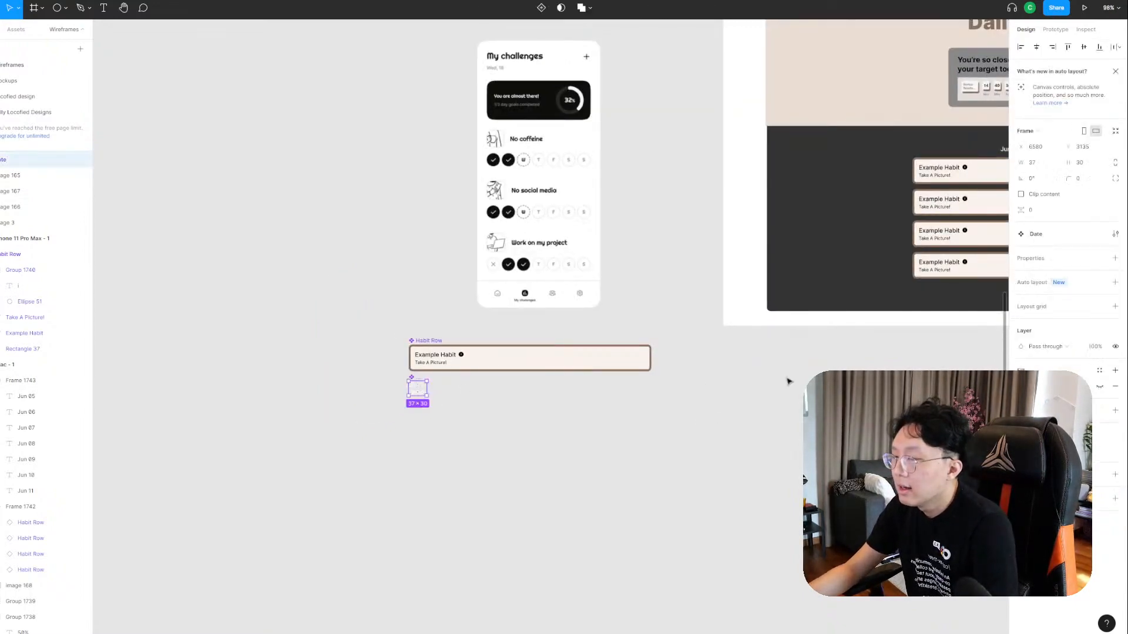
{"action": "left_click_drag", "start_coordinate": [859, 359], "coordinate": [322, 474]}
{"action": "scroll", "coordinate": [543, 349], "scroll_direction": "up", "scroll_amount": 4}
{"action": "left_click", "coordinate": [652, 177]}
{"action": "left_click", "coordinate": [669, 176]}
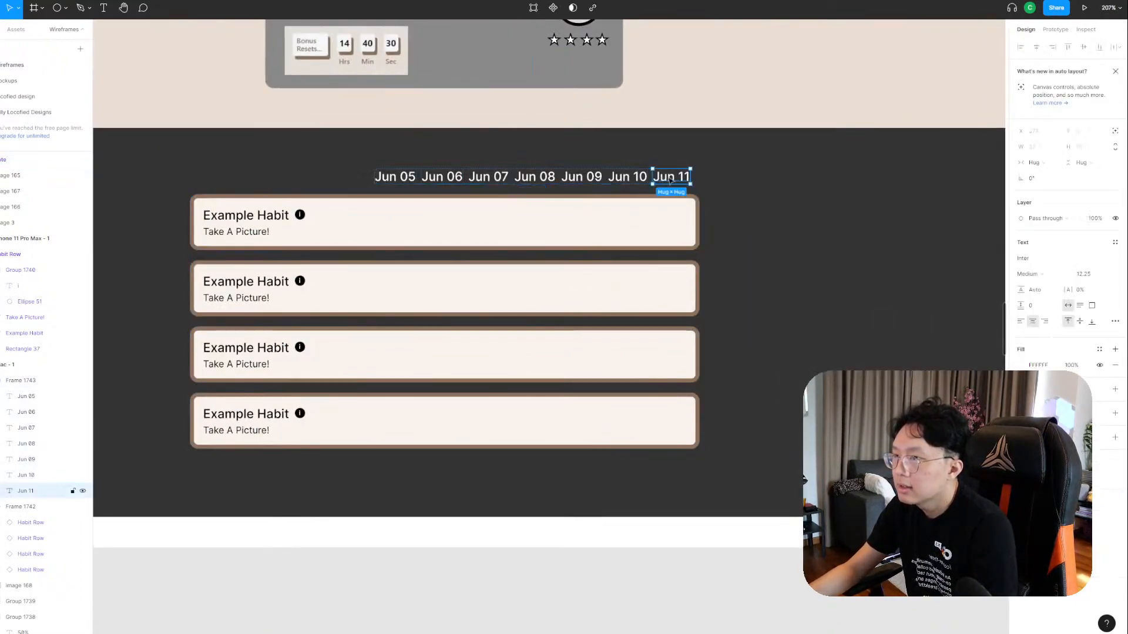
{"action": "key", "text": "ctrl+v"}
Delete the seven plain date labels from "Jun 05" to "Jun 11", keeping only the Date instance in the row.
{"action": "left_click", "coordinate": [681, 185]}
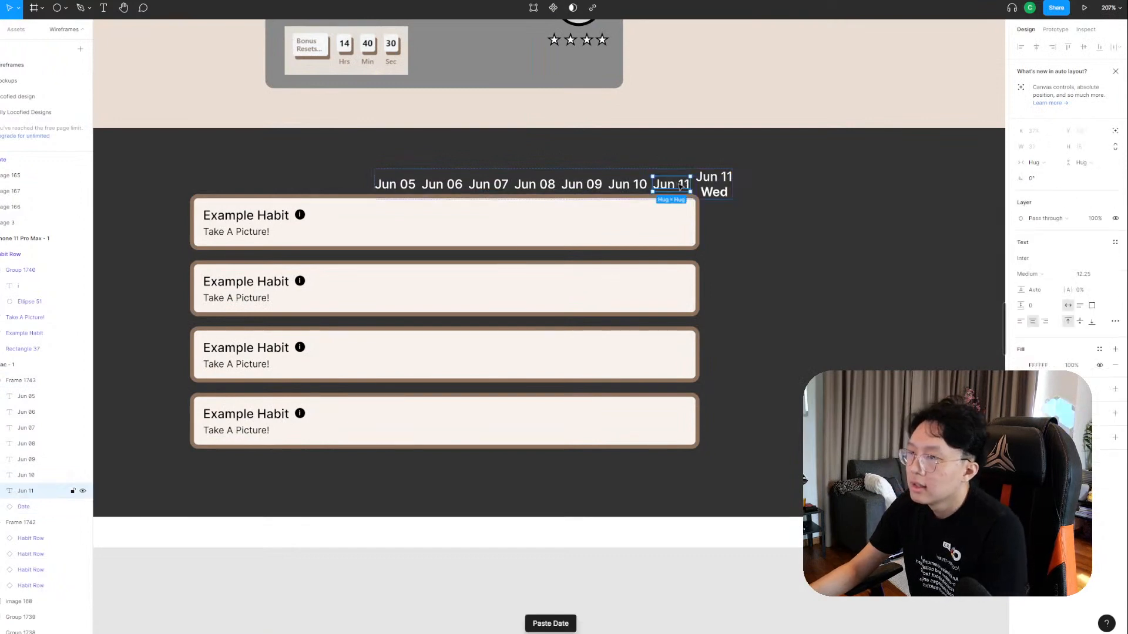
{"action": "left_click", "coordinate": [26, 396]}
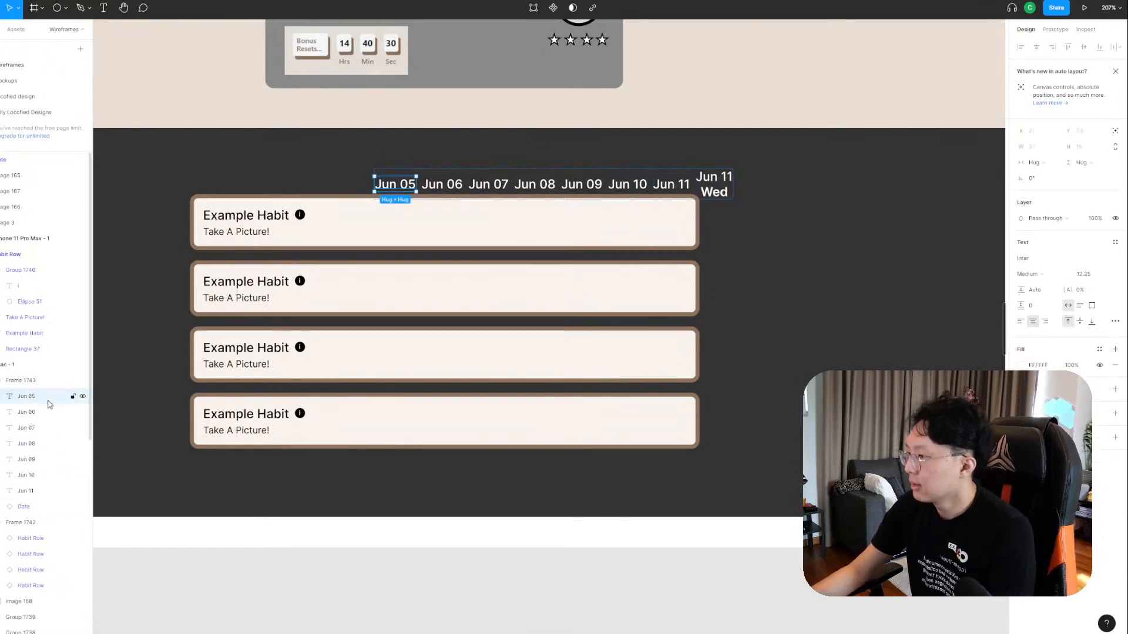
{"action": "left_click", "coordinate": [33, 490], "text": "shift"}
{"action": "key", "text": "Delete"}
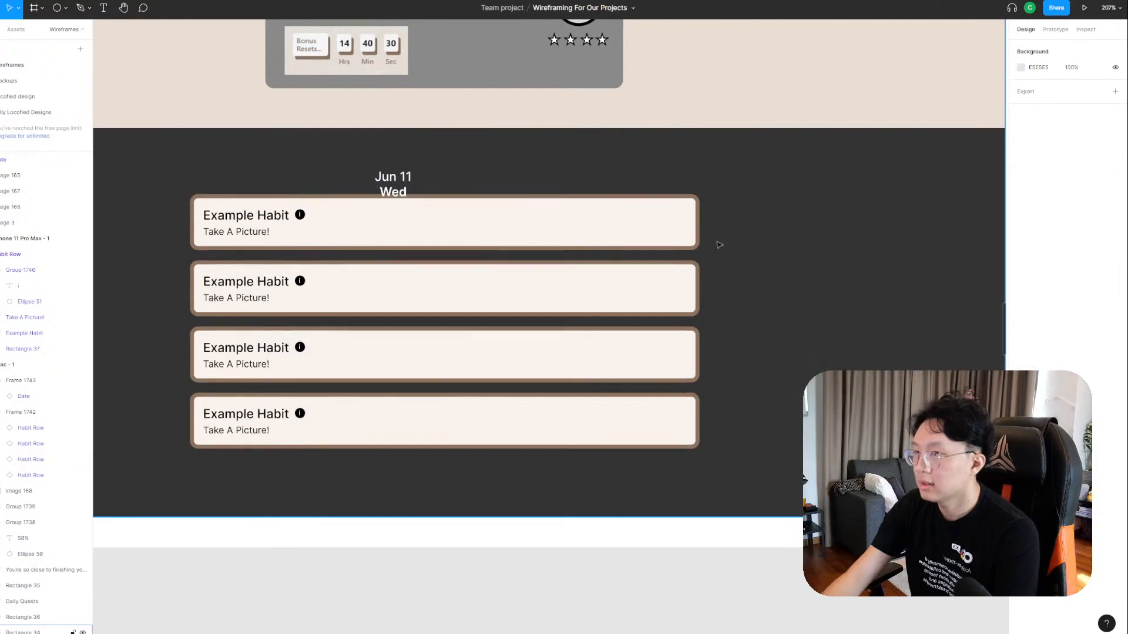
Add six more Date instances to the row so that it holds one for each of seven days.
{"action": "left_click", "coordinate": [386, 172]}
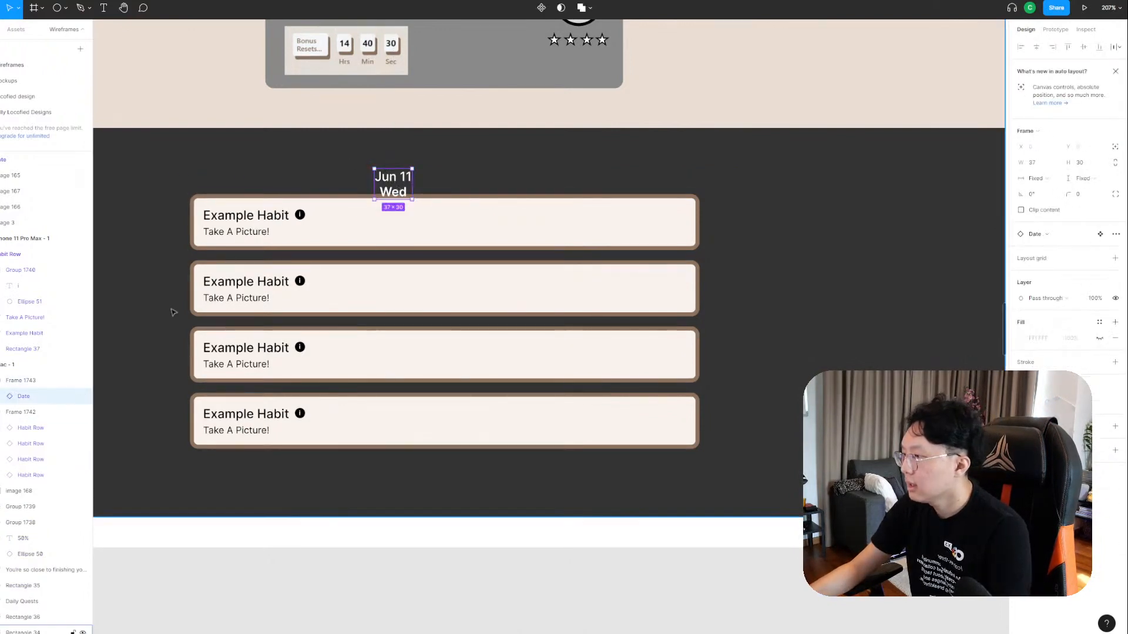
{"action": "key", "text": "ctrl+v"}
{"action": "key", "text": "ctrl+v"}
{"action": "key", "text": "ctrl+v"}
{"action": "key", "text": "ctrl+v"}
{"action": "key", "text": "ctrl+v"}
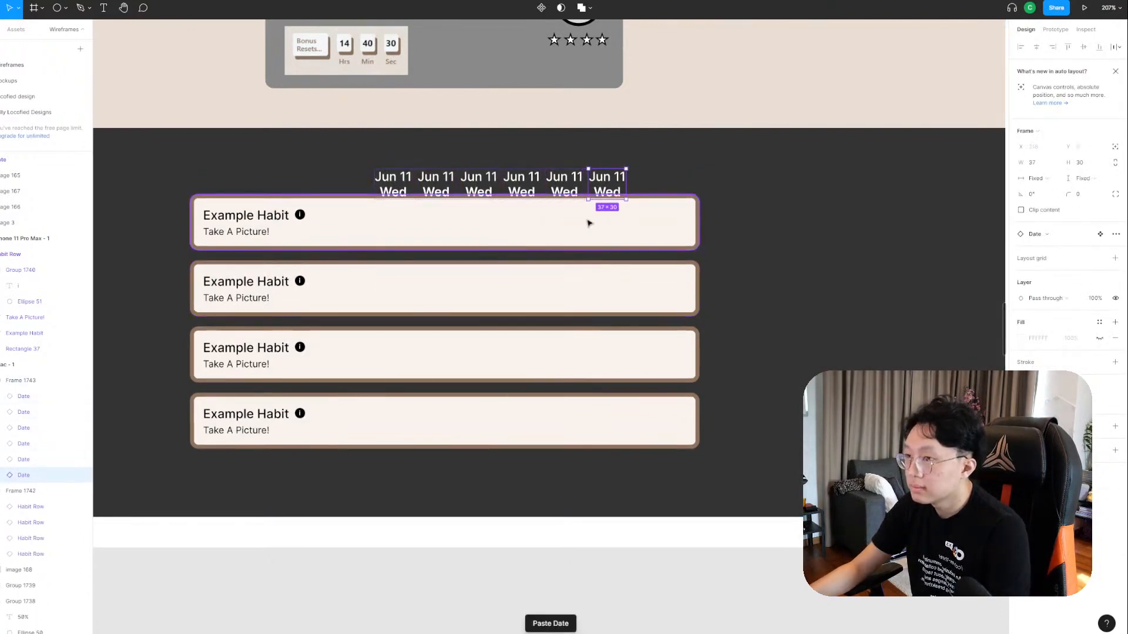
{"action": "key", "text": "ctrl+v"}
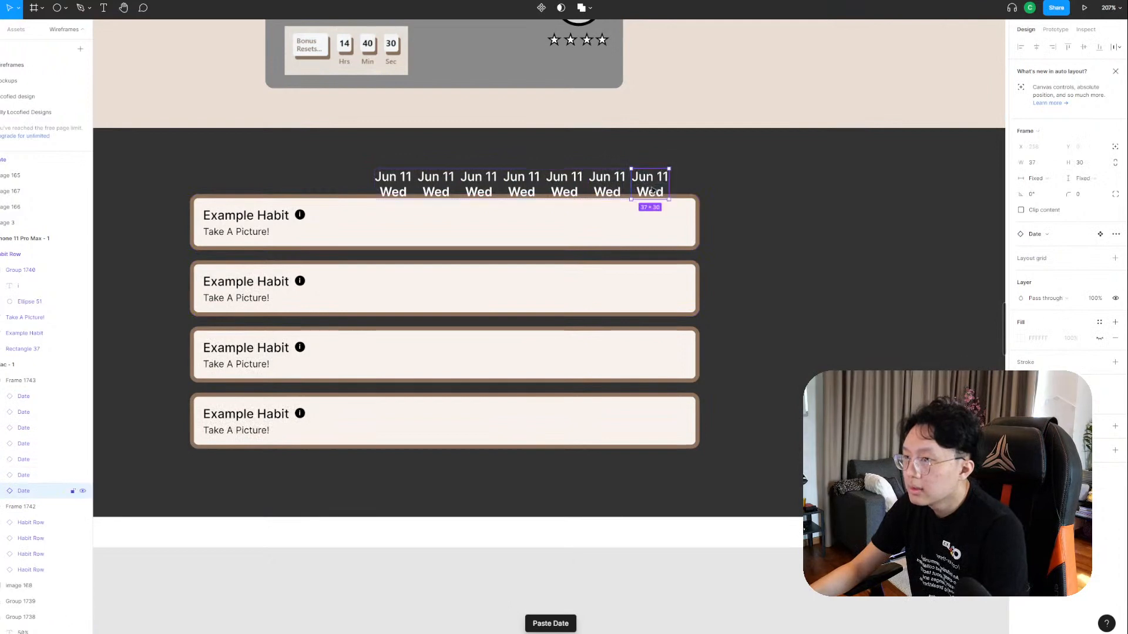
Move the date row up and to the right so that it sits clear above the first habit row.
{"action": "left_click", "coordinate": [476, 191]}
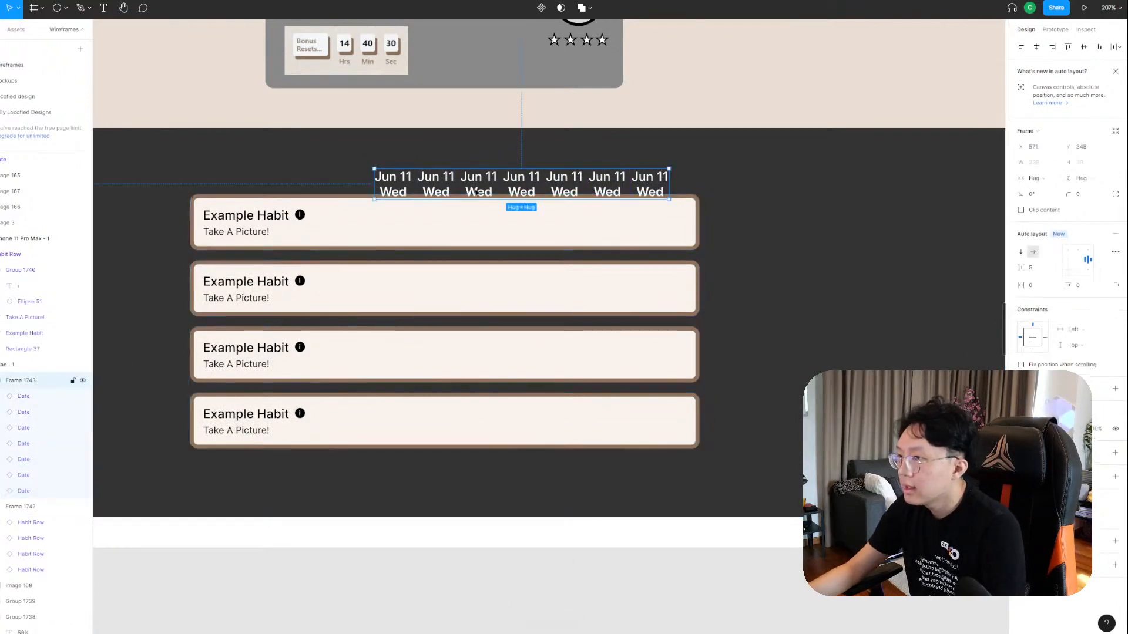
{"action": "left_click_drag", "start_coordinate": [482, 187], "coordinate": [537, 177]}
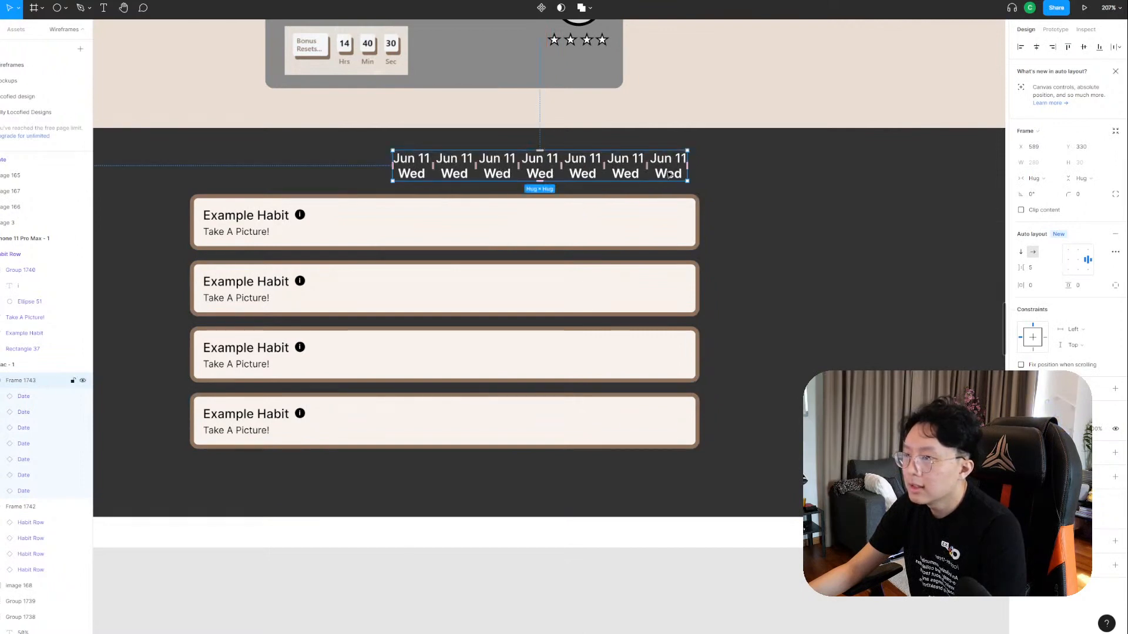
{"action": "left_click", "coordinate": [675, 162]}
{"action": "left_click", "coordinate": [684, 164]}
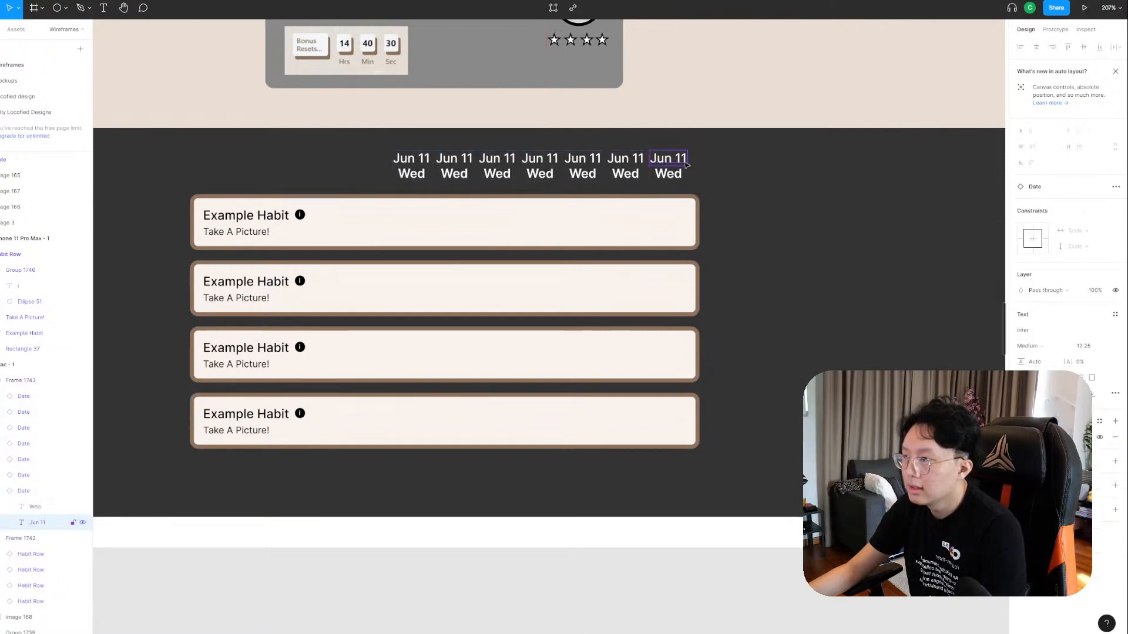
Set the date row's auto layout item spacing to 10 and shift the row left, near the habit rows' right edge.
{"action": "scroll", "coordinate": [734, 194], "scroll_direction": "up", "scroll_amount": 3}
{"action": "left_click", "coordinate": [623, 164]}
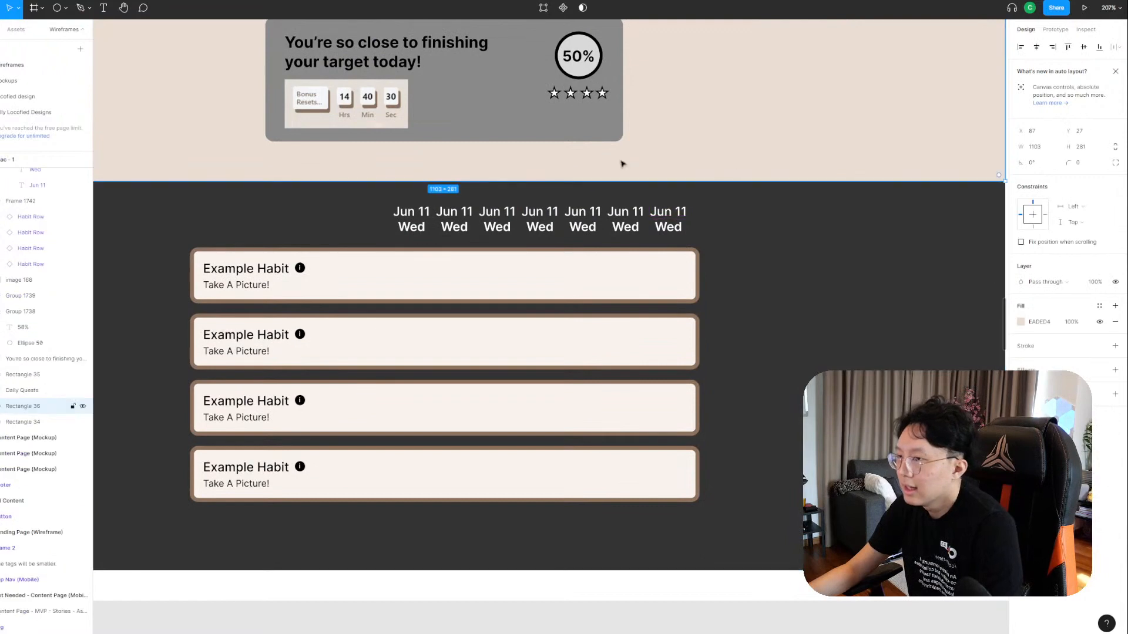
{"action": "left_click_drag", "start_coordinate": [623, 164], "coordinate": [683, 201]}
{"action": "scroll", "coordinate": [699, 227], "scroll_direction": "up", "scroll_amount": 1}
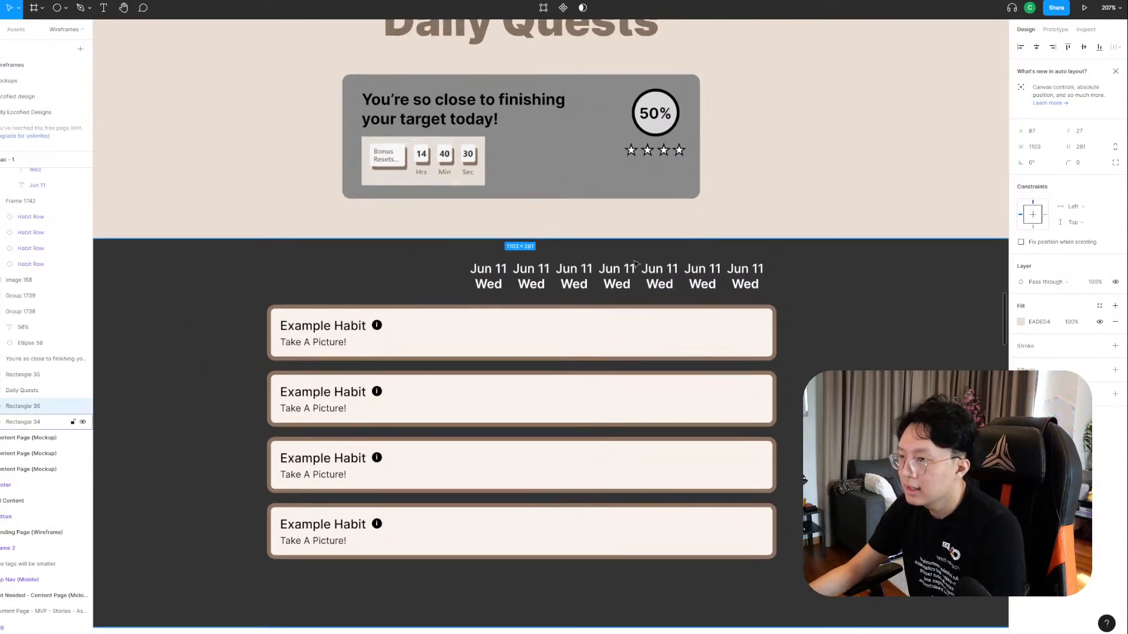
{"action": "left_click", "coordinate": [616, 276]}
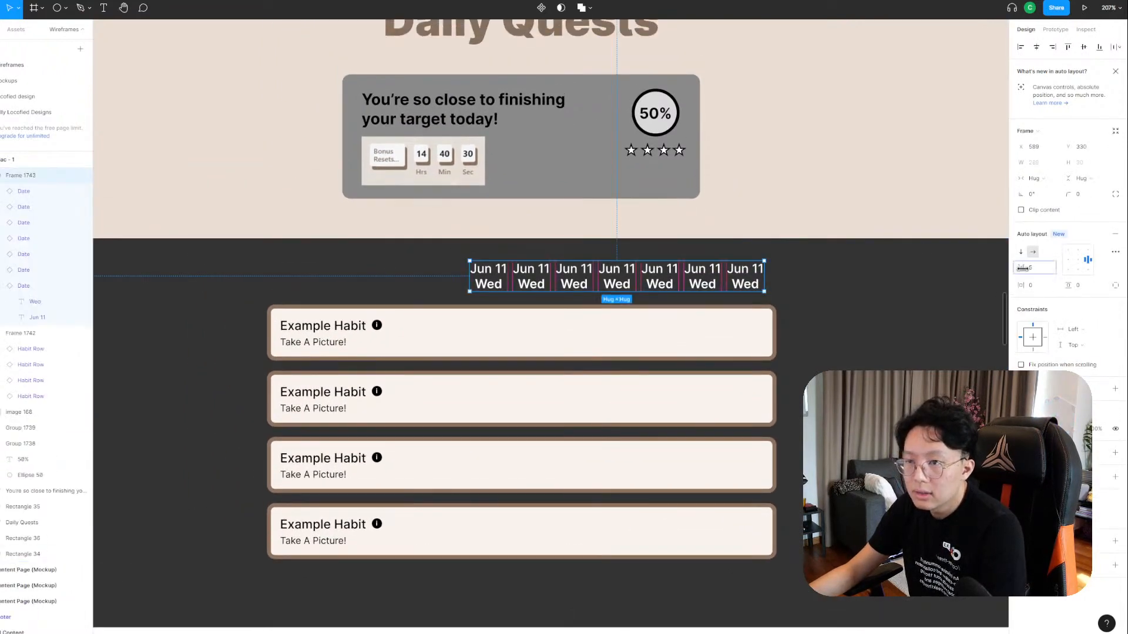
{"action": "left_click_drag", "start_coordinate": [1021, 268], "coordinate": [1026, 269]}
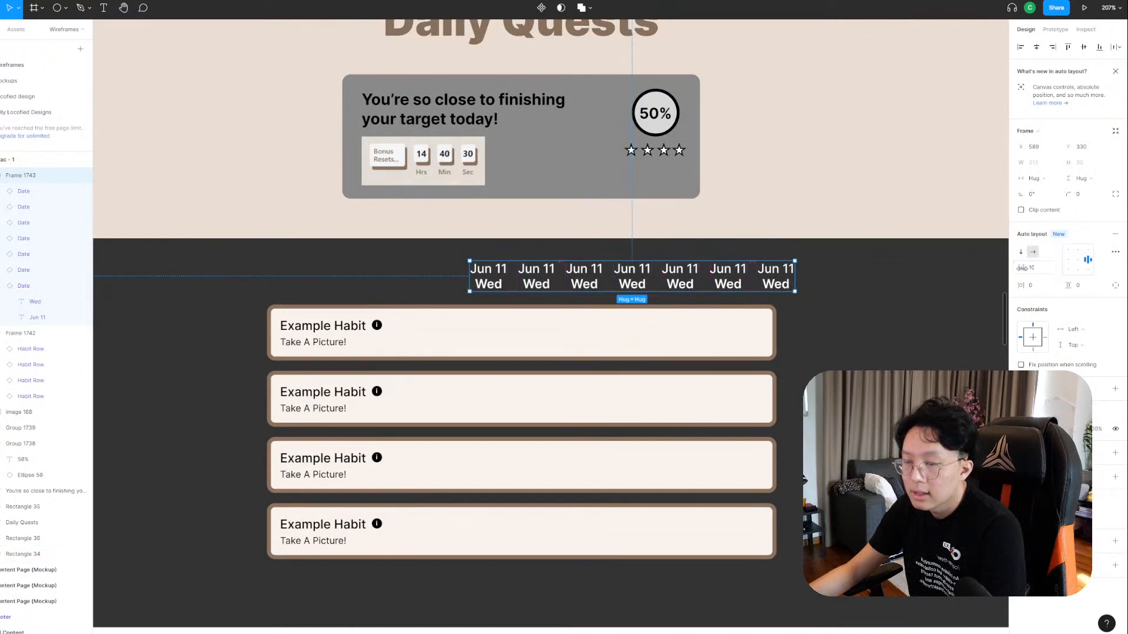
{"action": "left_click_drag", "start_coordinate": [734, 286], "coordinate": [716, 284]}
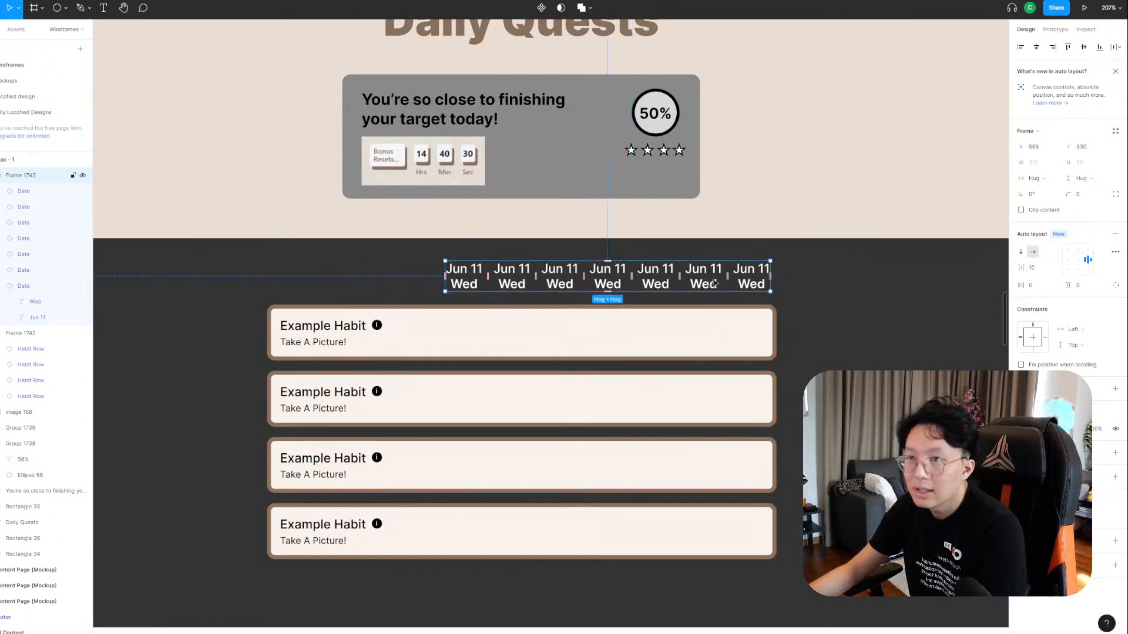
Try to right-justify the date row with its alignment, layout direction and advanced auto layout options.
{"action": "left_click", "coordinate": [1052, 48]}
{"action": "key", "text": "alt+h"}
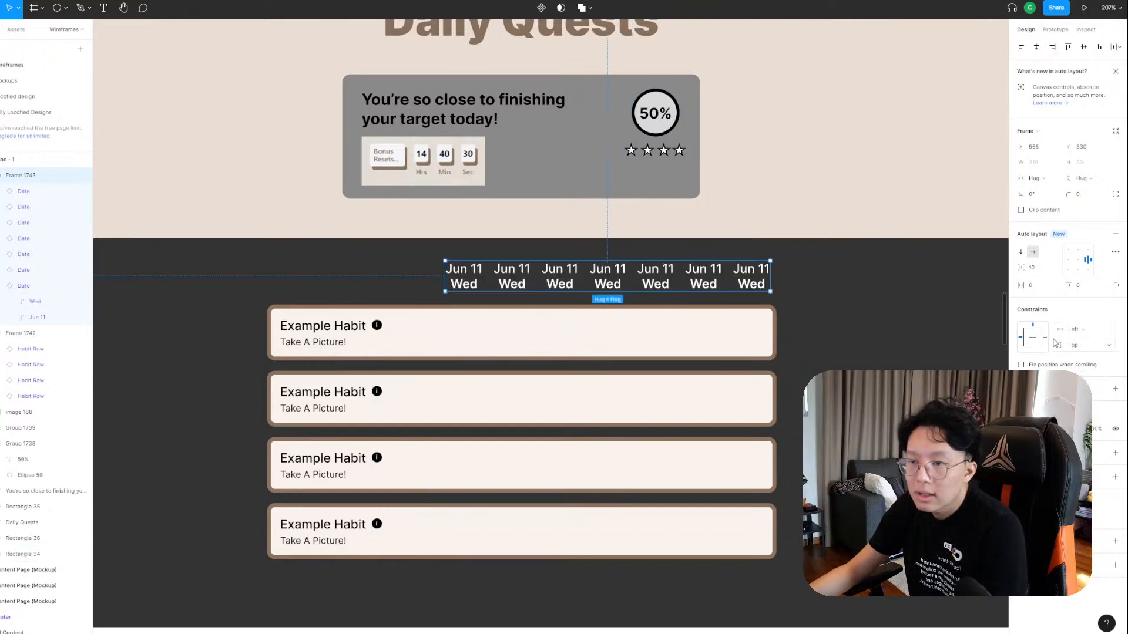
{"action": "left_click", "coordinate": [1114, 253]}
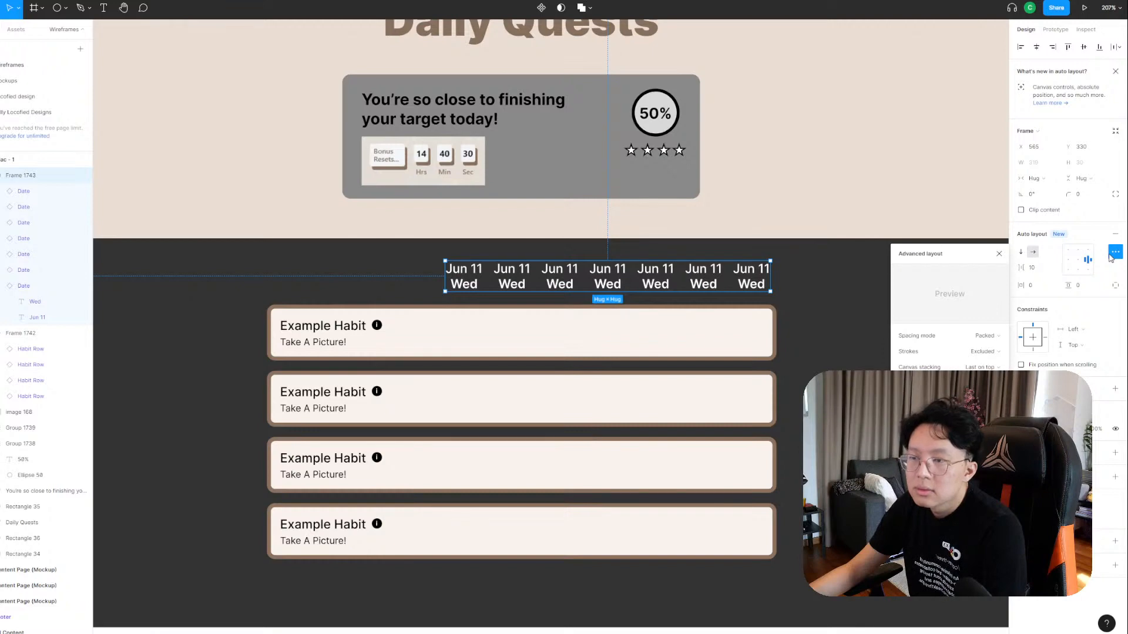
{"action": "left_click", "coordinate": [1112, 254]}
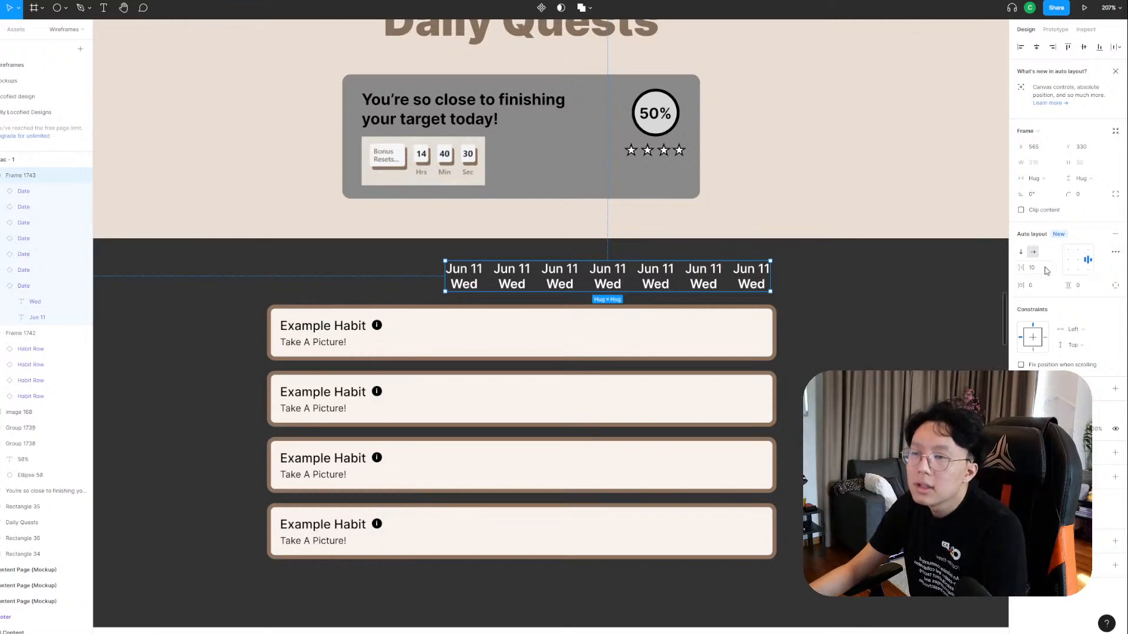
{"action": "left_click", "coordinate": [1021, 252]}
{"action": "left_click", "coordinate": [1034, 252]}
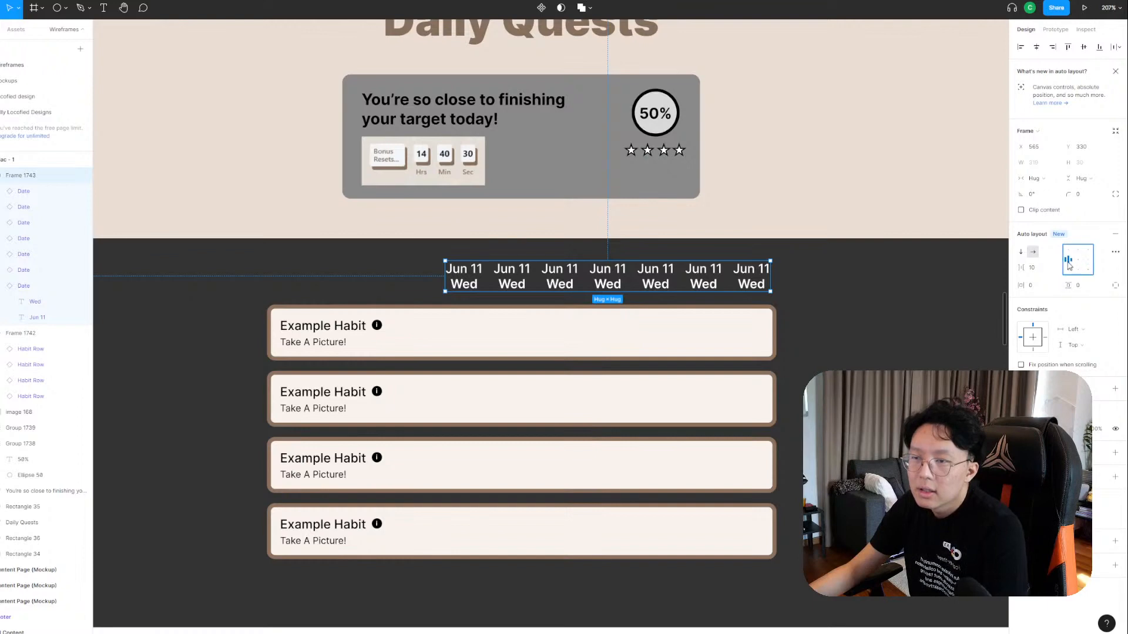
Search the web in a new browser tab for "auto layout right justified".
{"action": "key", "text": "ctrl+t"}
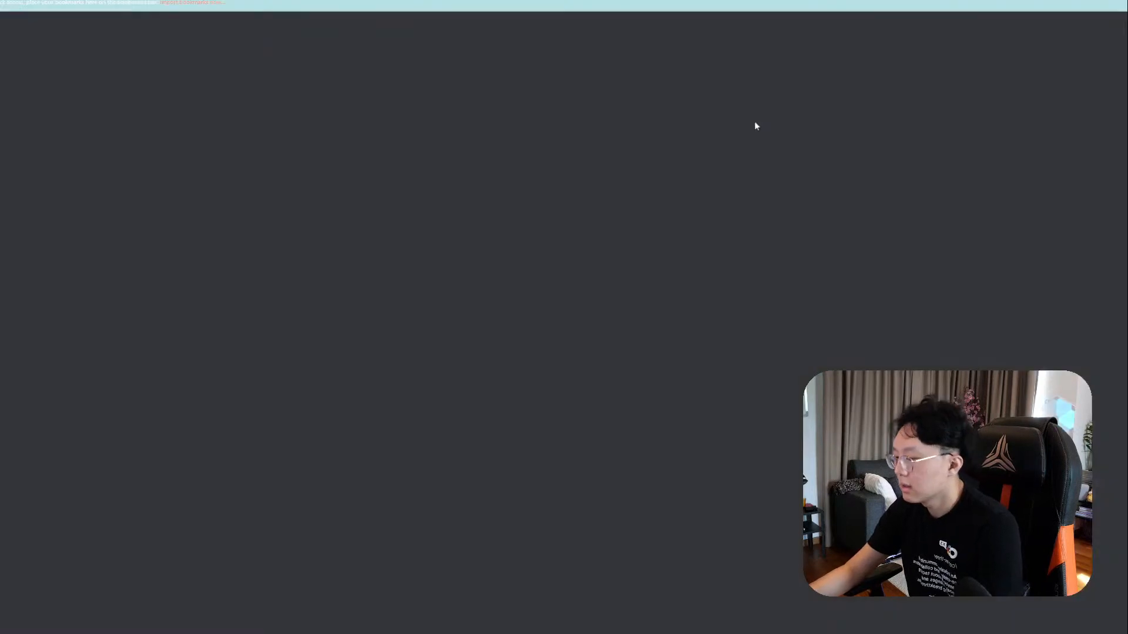
{"action": "type", "text": "auto layout right justified"}
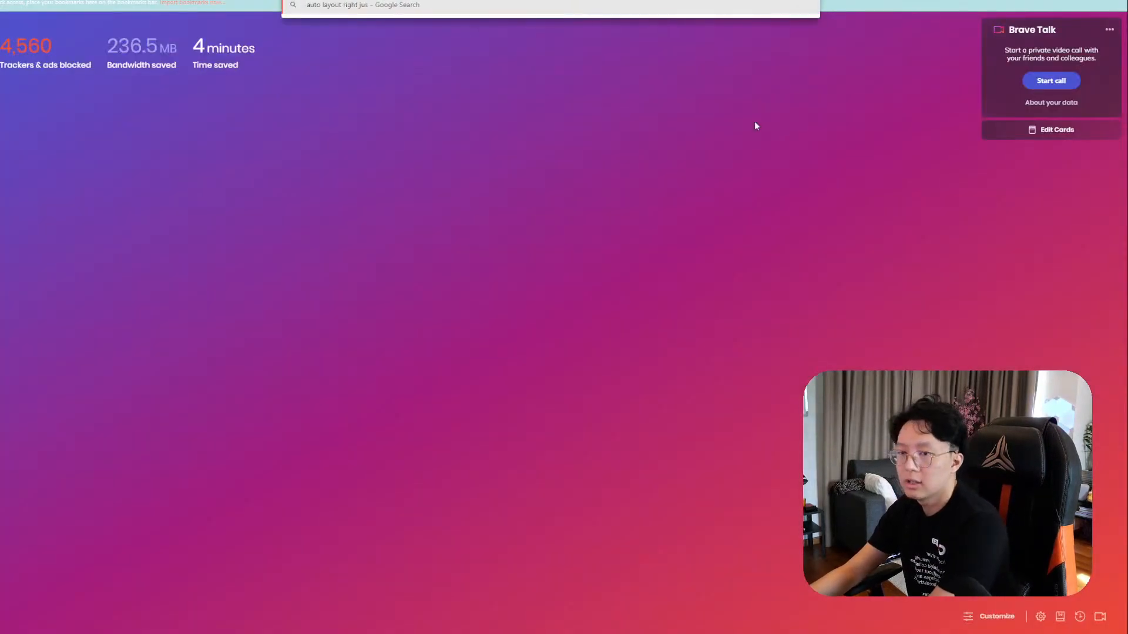
{"action": "key", "text": "Return"}
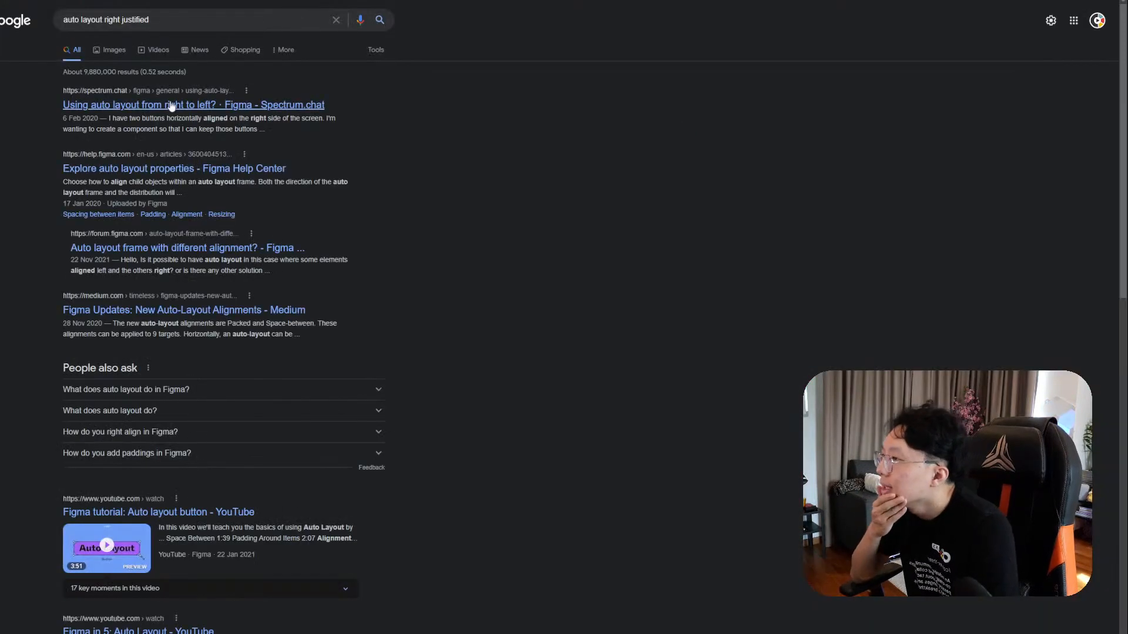
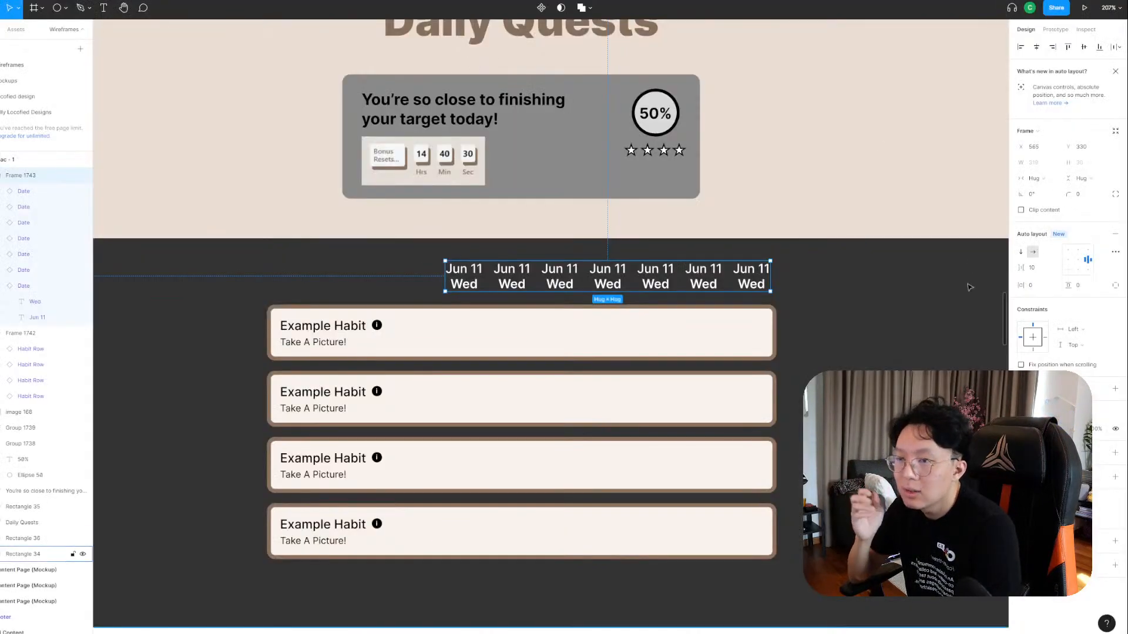
Set the date row's horizontal constraint to Right and nudge the row 2 px left.
{"action": "left_click", "coordinate": [1089, 335]}
{"action": "left_click", "coordinate": [1082, 346]}
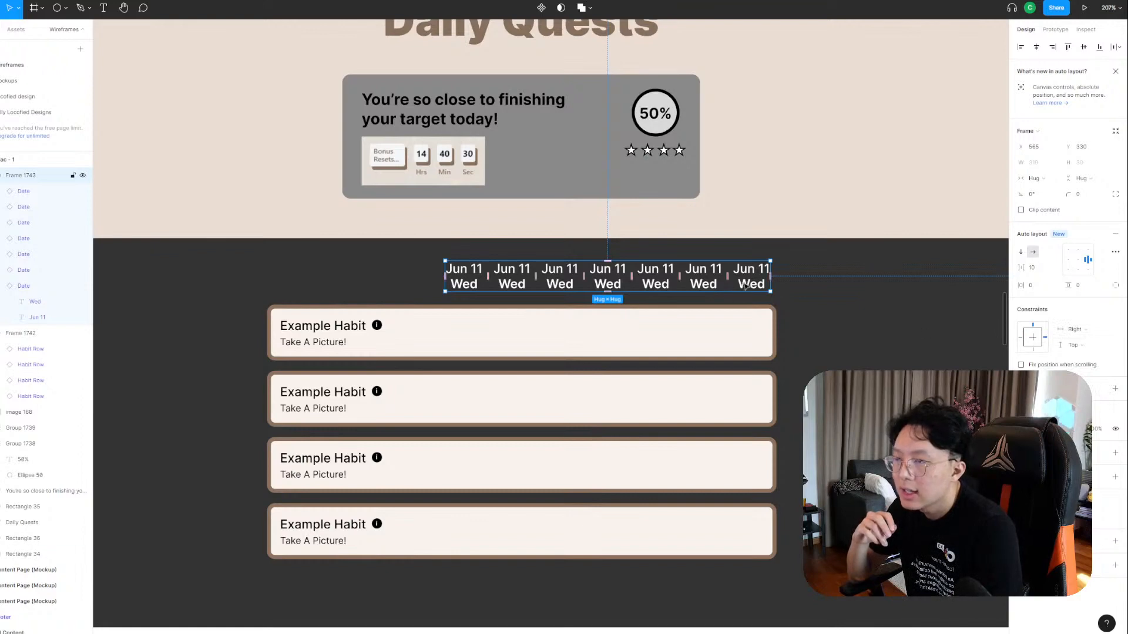
{"action": "left_click_drag", "start_coordinate": [747, 286], "coordinate": [746, 284]}
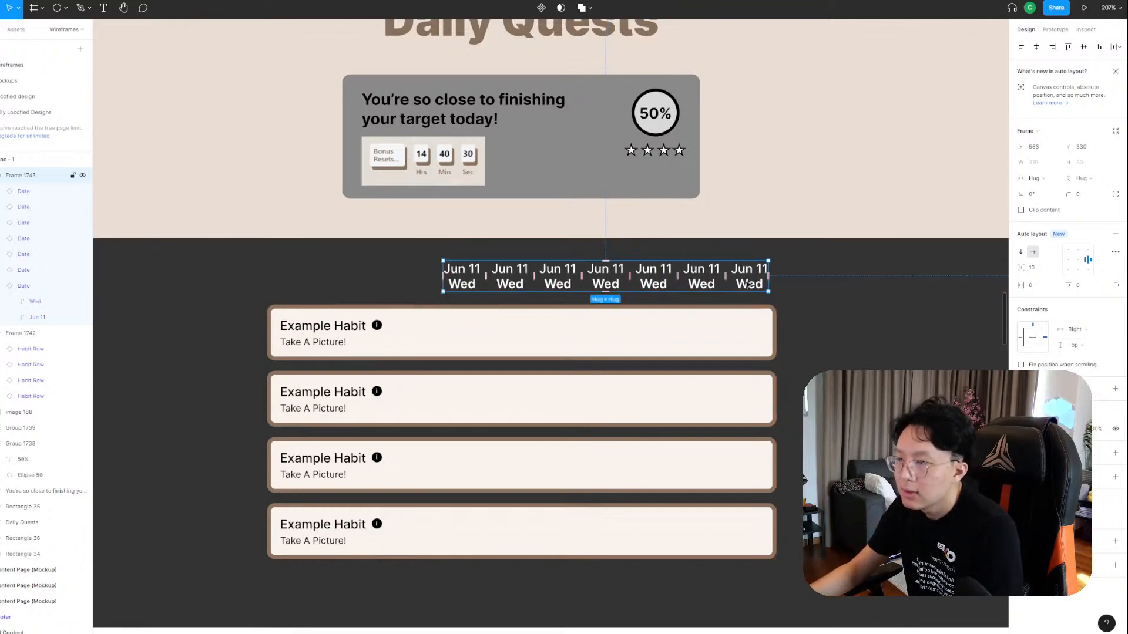
{"action": "double_click", "coordinate": [747, 284]}
{"action": "key", "text": "ctrl+v"}
{"action": "key", "text": "ctrl+z"}
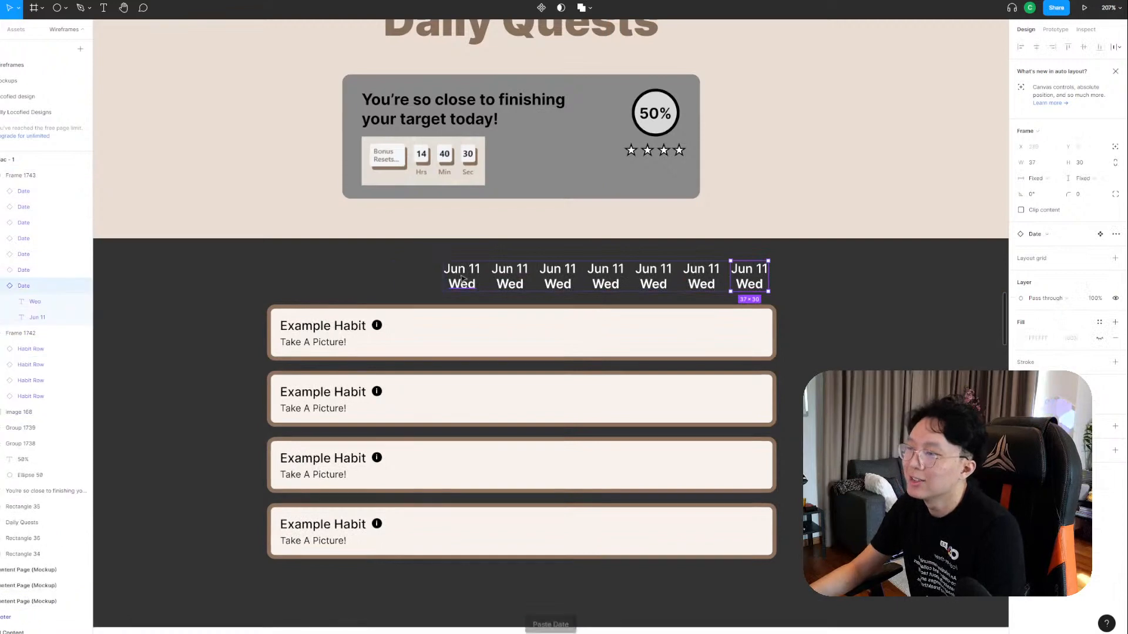
Nudge the date row about 1 px right, near the right edge of the habit rows.
{"action": "left_click", "coordinate": [791, 268]}
{"action": "left_click_drag", "start_coordinate": [749, 285], "coordinate": [751, 285]}
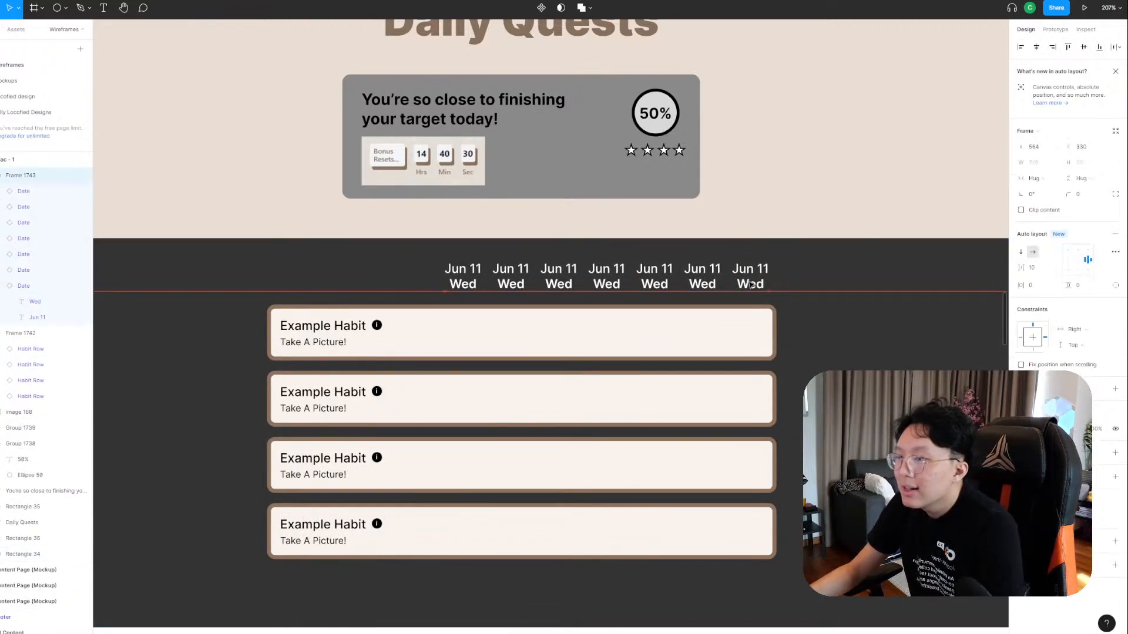
{"action": "scroll", "coordinate": [432, 327], "scroll_direction": "down", "scroll_amount": 5}
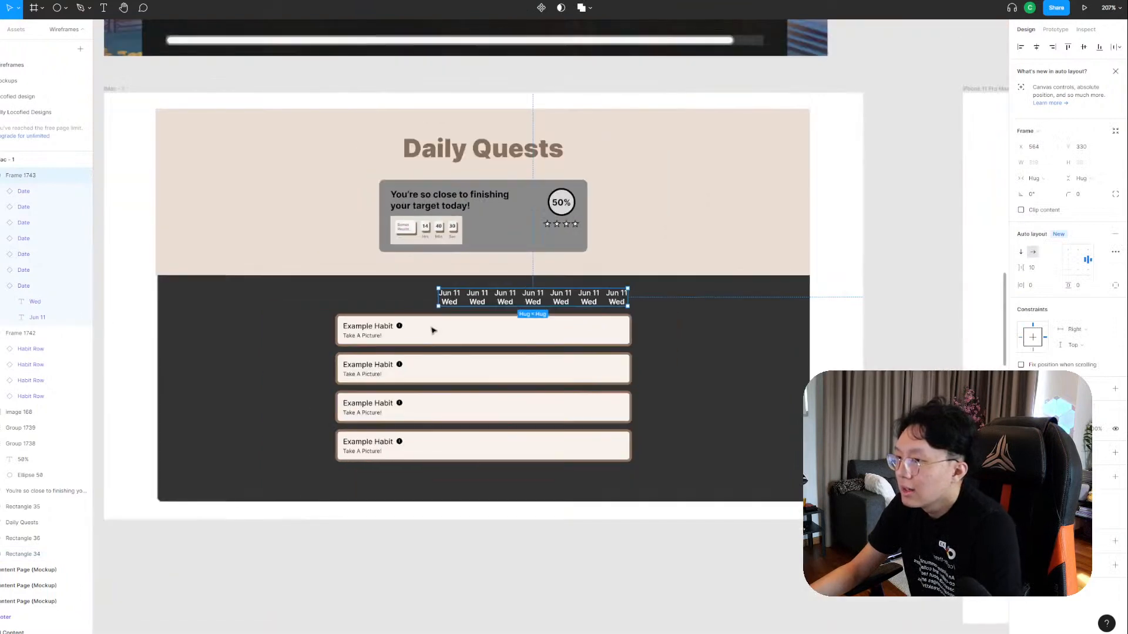
{"action": "scroll", "coordinate": [464, 332], "scroll_direction": "up", "scroll_amount": 1}
{"action": "left_click", "coordinate": [744, 385]}
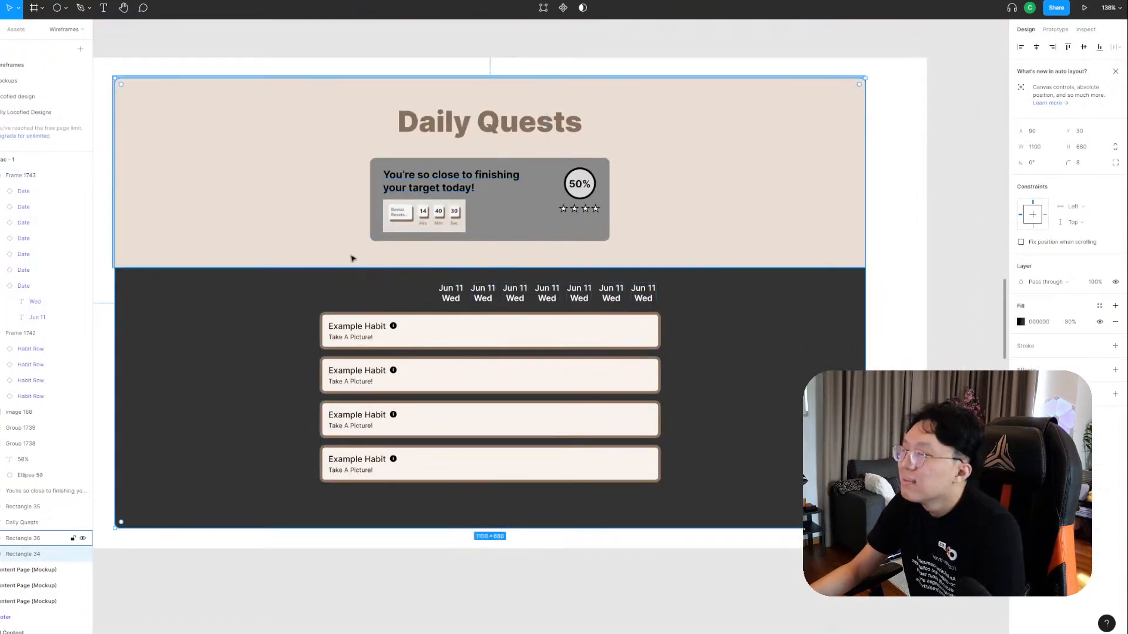
Examine the reference habit tracker screens for how daily completion marks are laid out beside each habit, along with the Habit Row component.
{"action": "left_click_drag", "start_coordinate": [221, 221], "coordinate": [635, 357]}
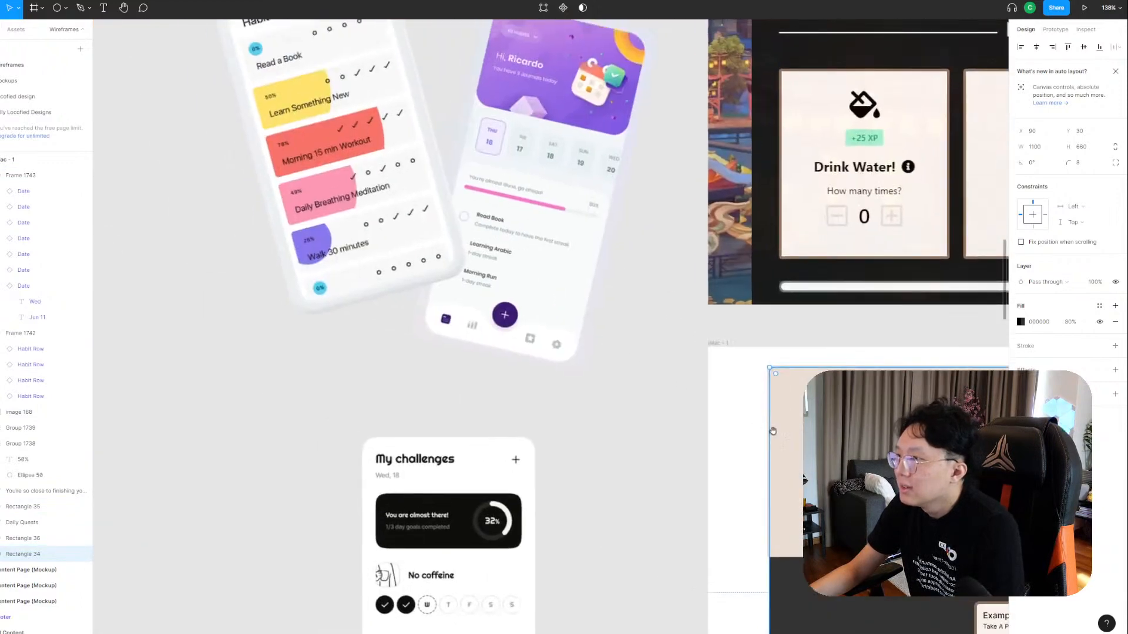
{"action": "left_click_drag", "start_coordinate": [778, 421], "coordinate": [765, 340]}
{"action": "left_click_drag", "start_coordinate": [631, 384], "coordinate": [652, 495]}
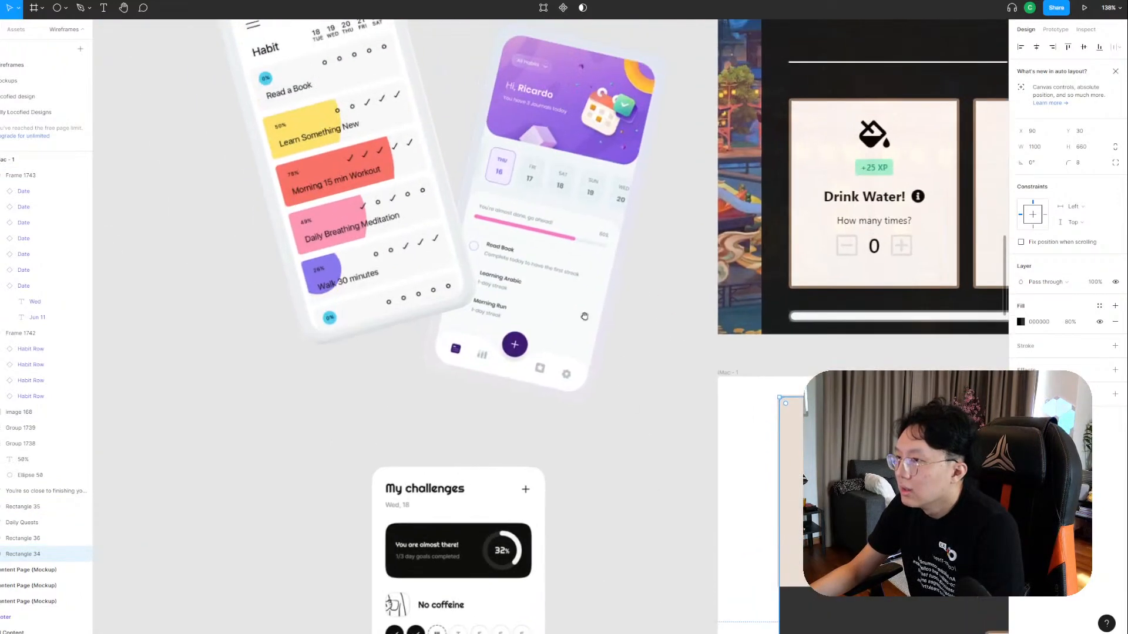
{"action": "left_click_drag", "start_coordinate": [618, 417], "coordinate": [675, 505]}
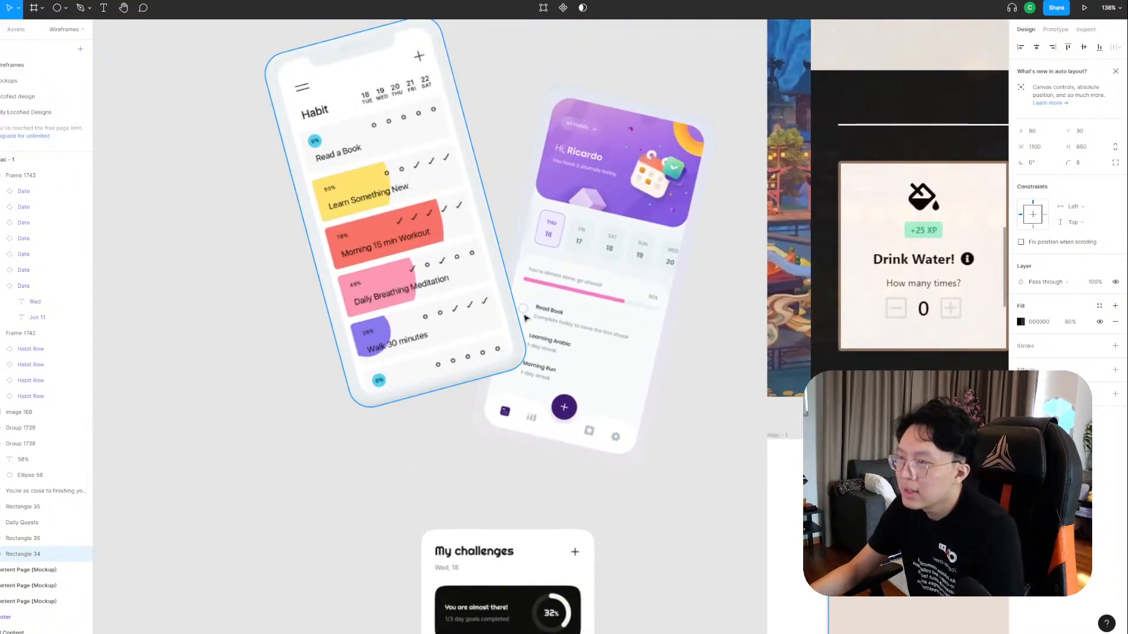
{"action": "scroll", "coordinate": [621, 329], "scroll_direction": "down", "scroll_amount": 3}
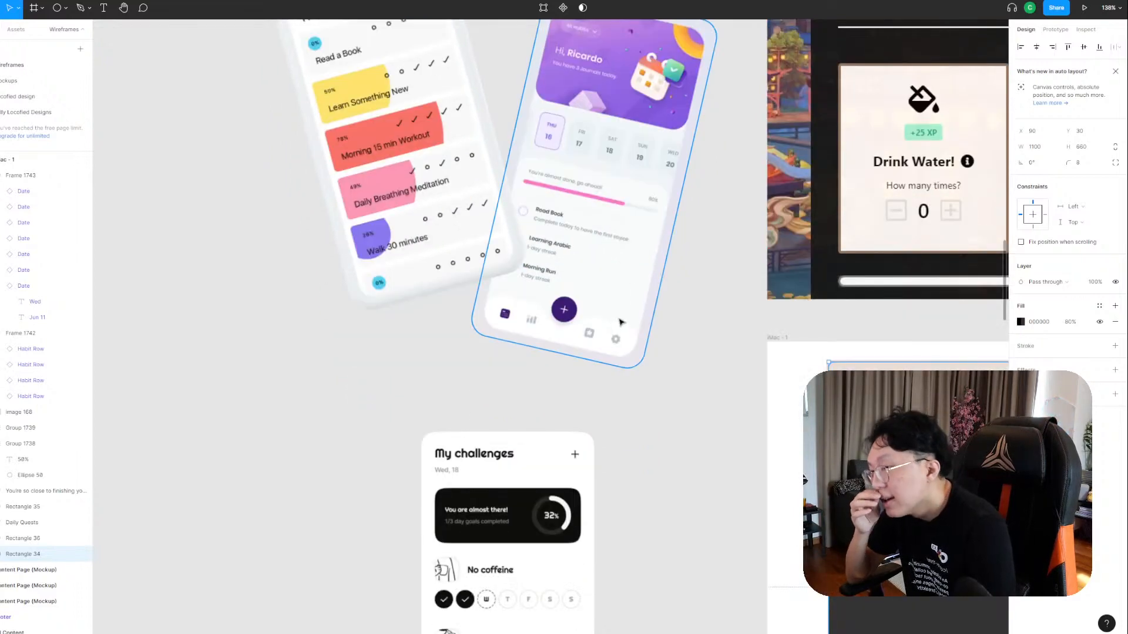
{"action": "scroll", "coordinate": [620, 321], "scroll_direction": "down", "scroll_amount": 15}
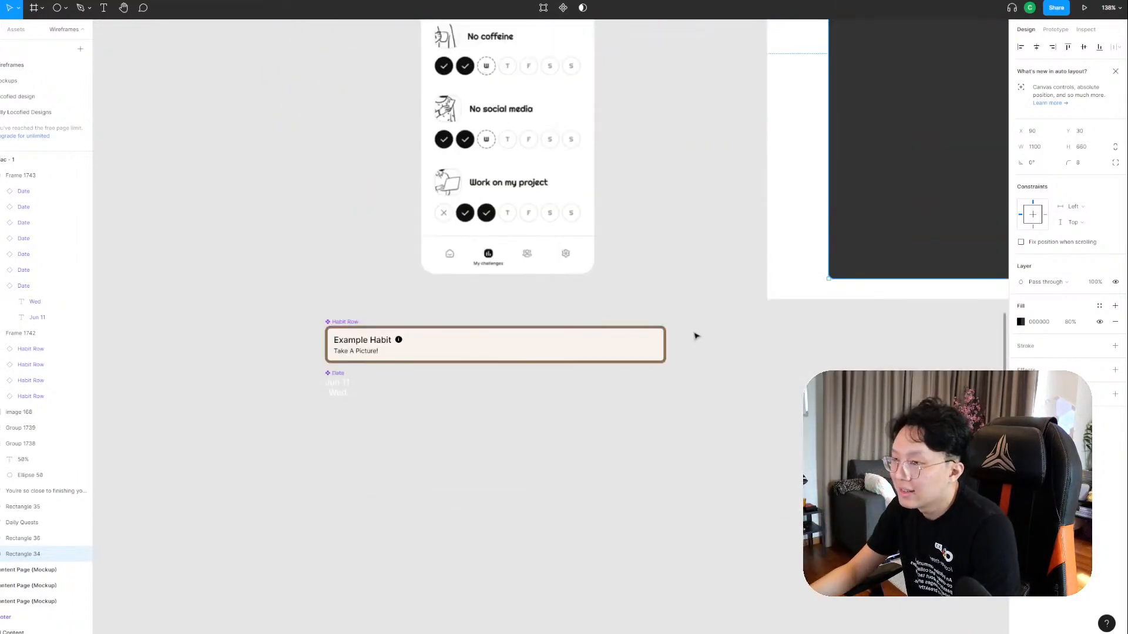
{"action": "left_click_drag", "start_coordinate": [689, 285], "coordinate": [438, 436]}
{"action": "left_click_drag", "start_coordinate": [590, 304], "coordinate": [392, 308]}
{"action": "scroll", "coordinate": [393, 308], "scroll_direction": "left", "scroll_amount": 5}
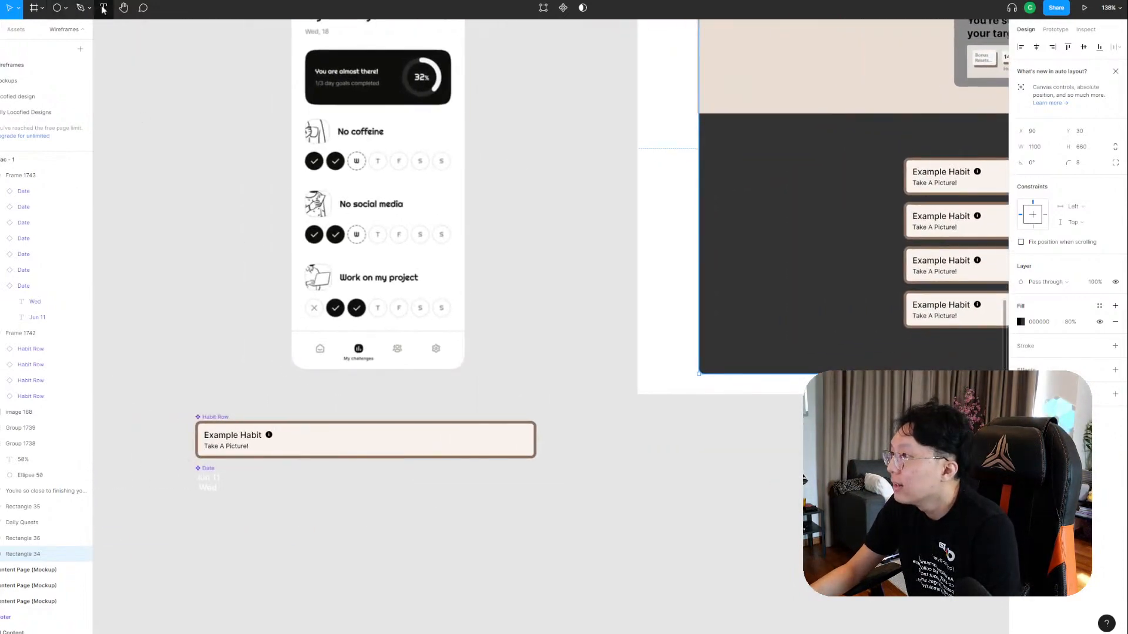
{"action": "left_click", "coordinate": [67, 11]}
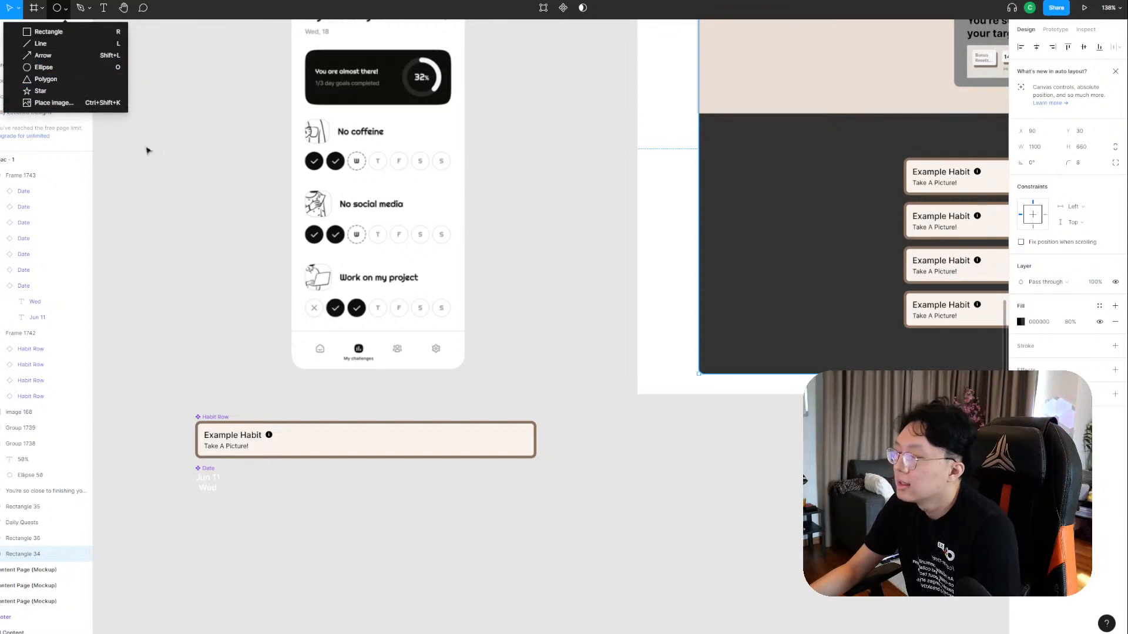
{"action": "left_click", "coordinate": [246, 350]}
{"action": "scroll", "coordinate": [293, 304], "scroll_direction": "down", "scroll_amount": 3}
{"action": "scroll", "coordinate": [294, 304], "scroll_direction": "up", "scroll_amount": 2}
{"action": "scroll", "coordinate": [294, 303], "scroll_direction": "up", "scroll_amount": 3}
{"action": "left_click_drag", "start_coordinate": [345, 259], "coordinate": [391, 276]}
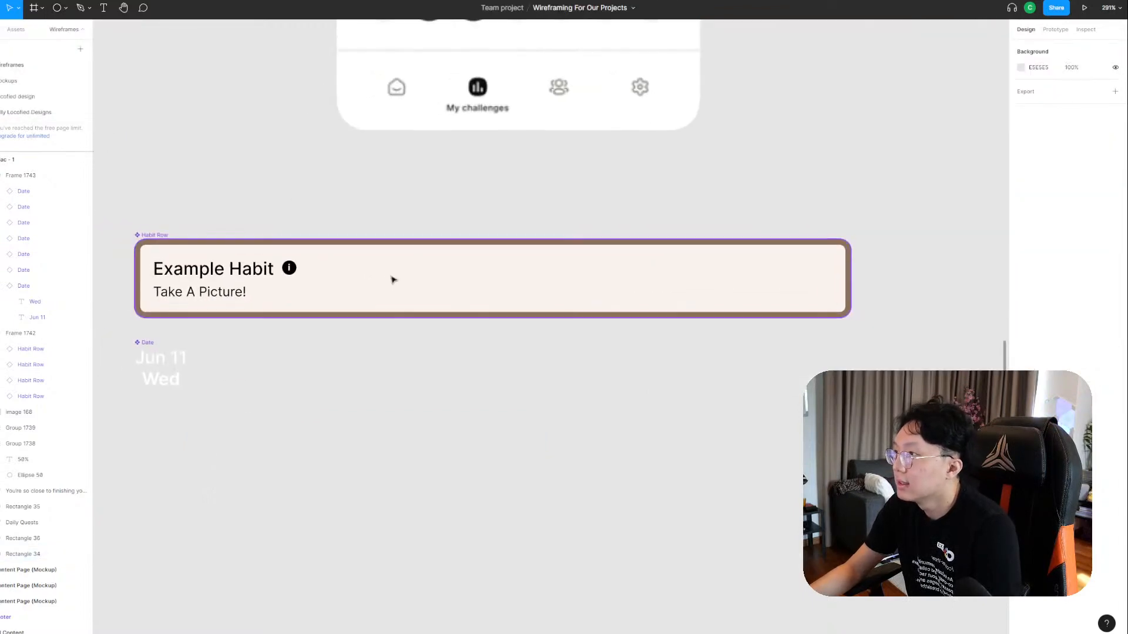
Open the Icons8 website in a new browser tab and search its icons for "x icon".
{"action": "key", "text": "ctrl+t"}
{"action": "type", "text": "icons8"}
{"action": "key", "text": "Return"}
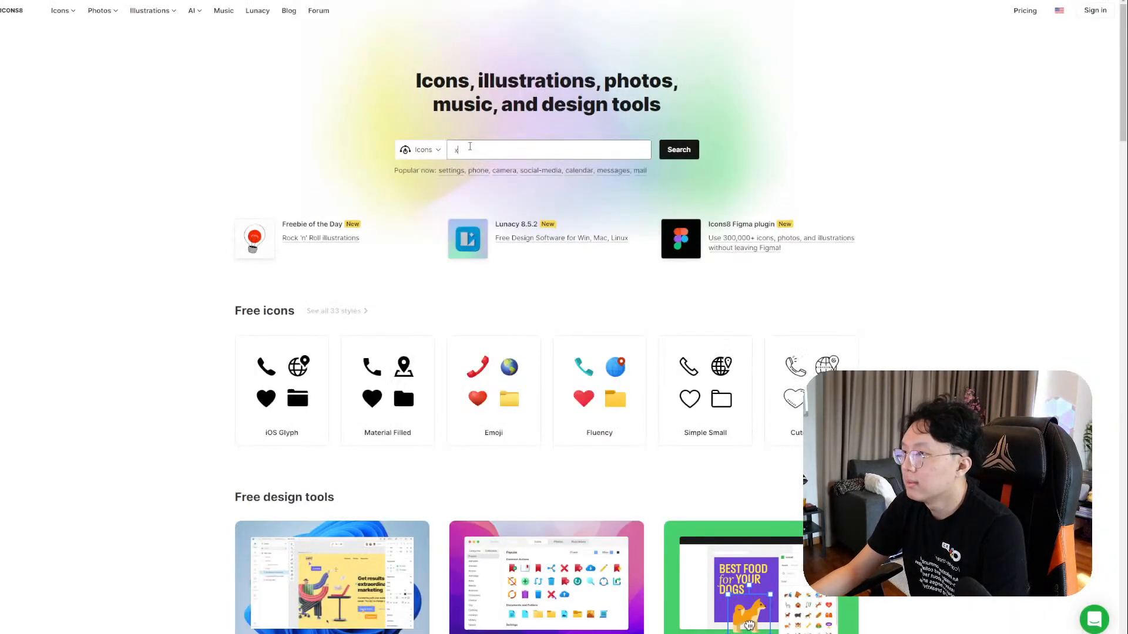
{"action": "left_click", "coordinate": [470, 146]}
{"action": "type", "text": "x"}
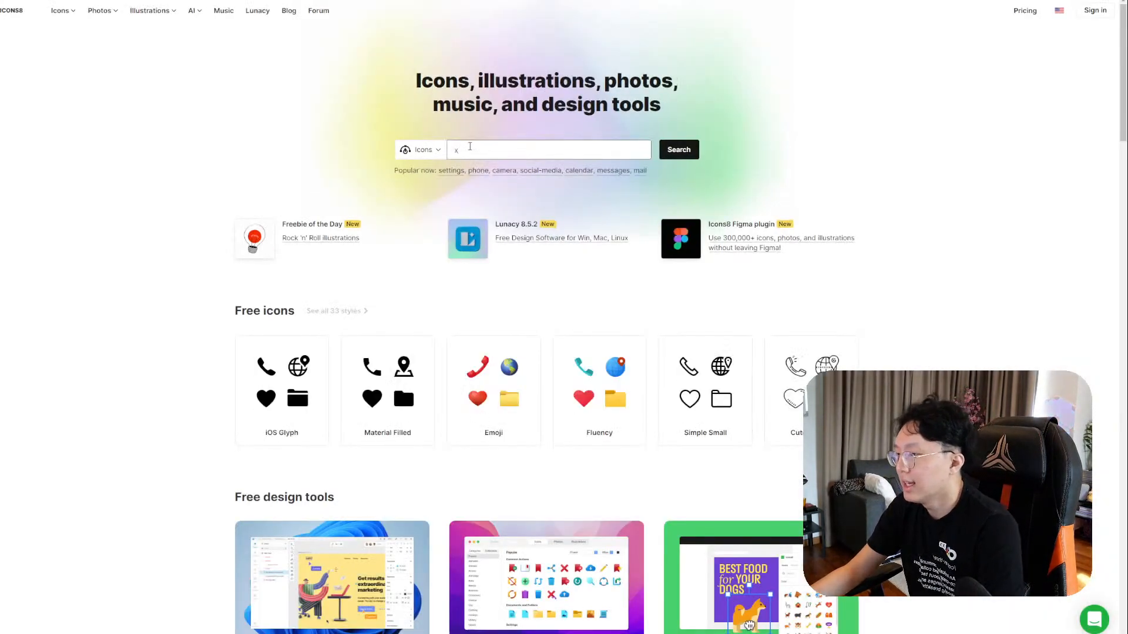
{"action": "type", "text": " icon"}
{"action": "key", "text": "Return"}
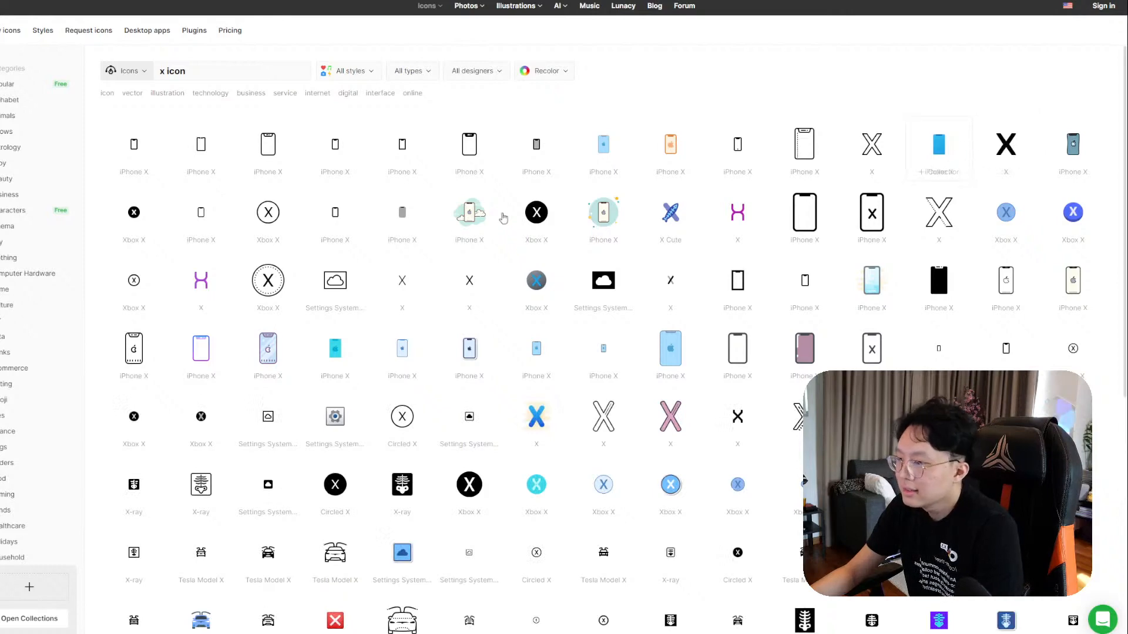
{"action": "scroll", "coordinate": [482, 226], "scroll_direction": "down", "scroll_amount": 5}
{"action": "scroll", "coordinate": [411, 205], "scroll_direction": "up", "scroll_amount": 5}
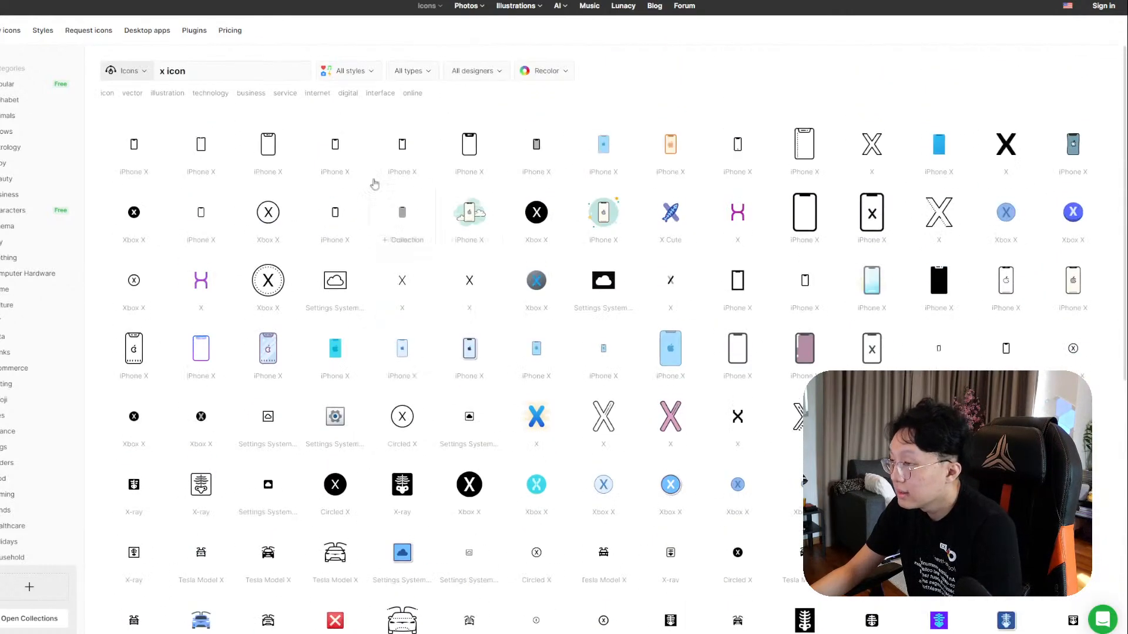
Search Icons8 for "close" and download the red Color-style Close icon as a 48x48 PNG.
{"action": "left_click", "coordinate": [250, 69]}
{"action": "type", "text": "c"}
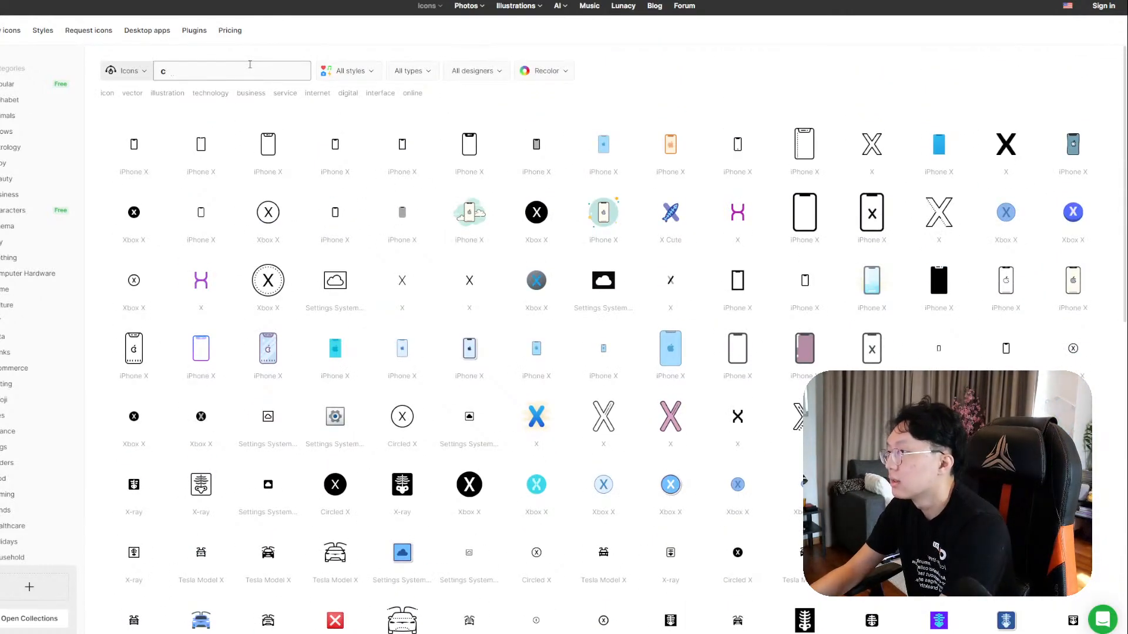
{"action": "type", "text": "ollose"}
{"action": "key", "text": "Return"}
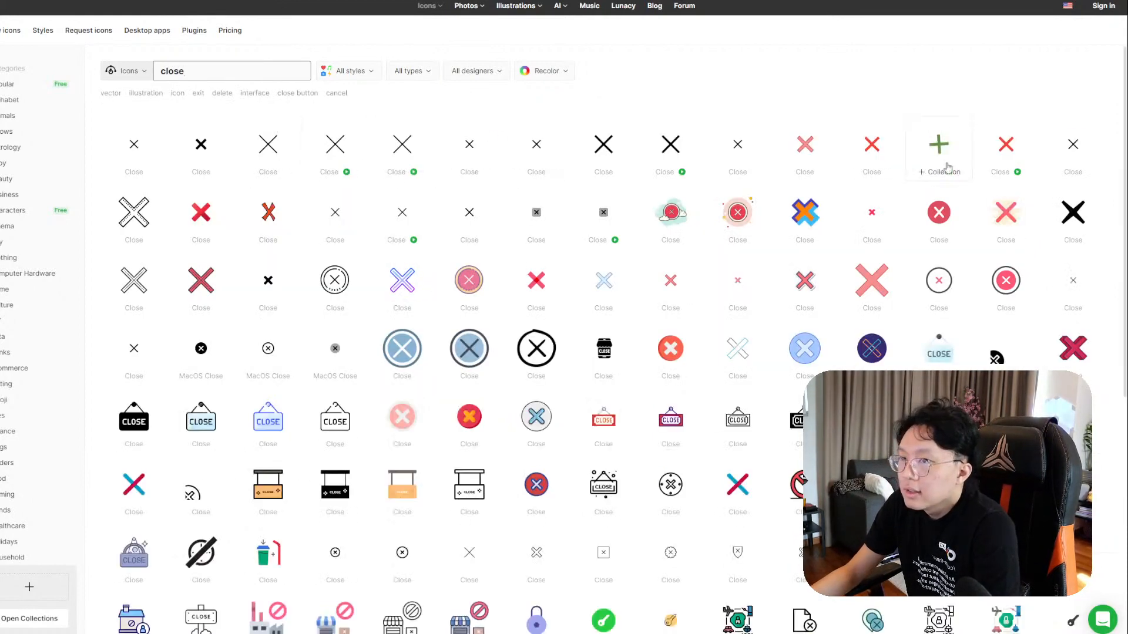
{"action": "left_click", "coordinate": [876, 148]}
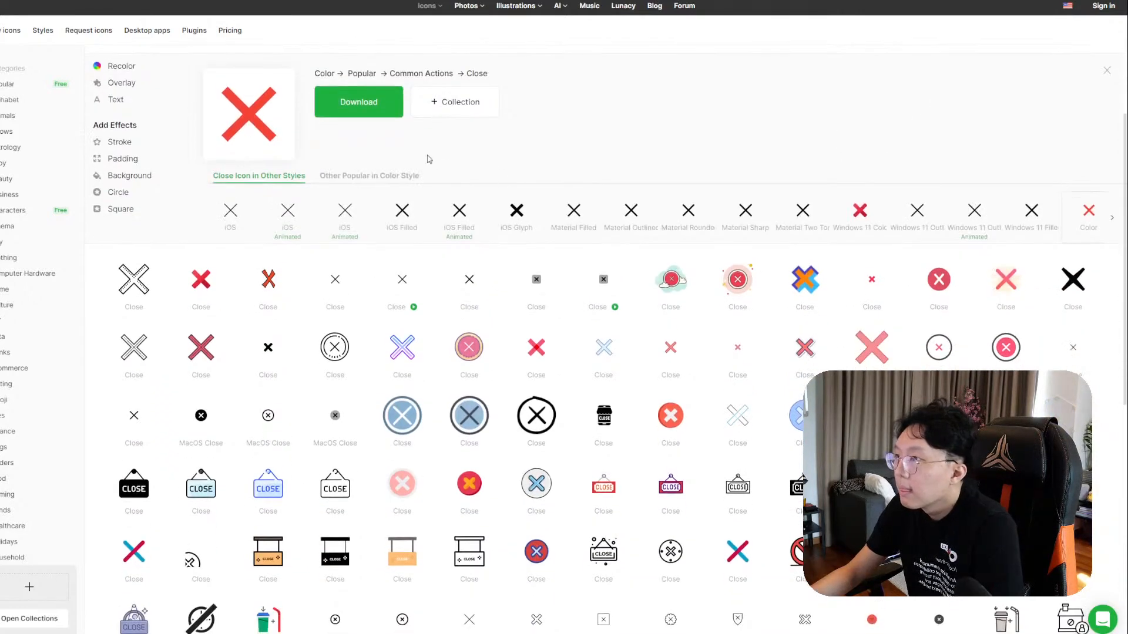
{"action": "left_click", "coordinate": [374, 112]}
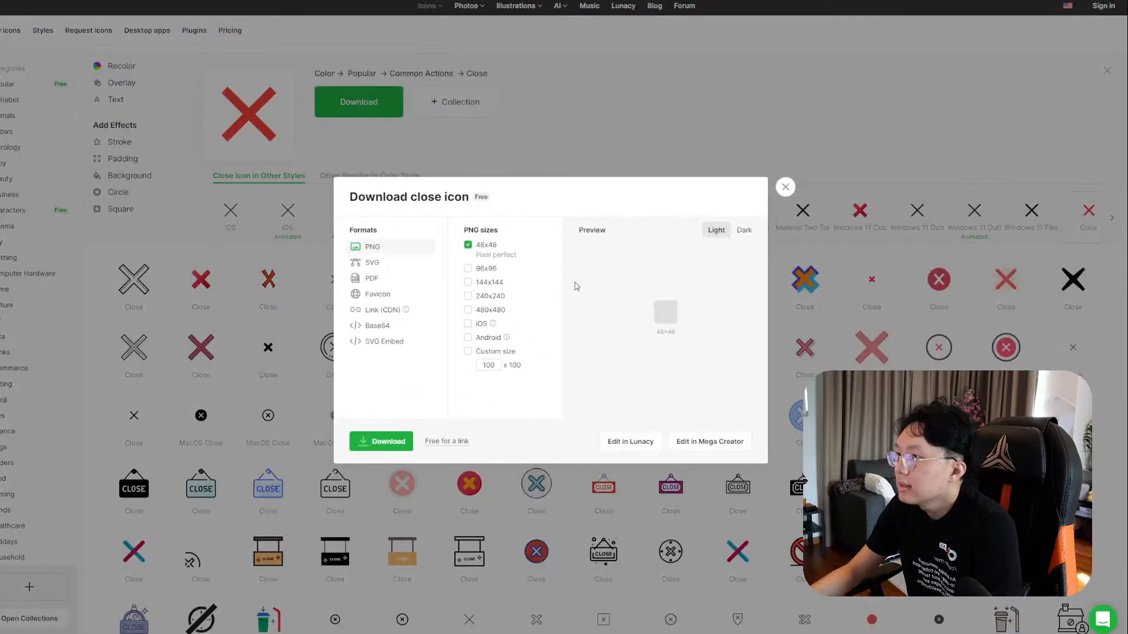
{"action": "left_click", "coordinate": [405, 445]}
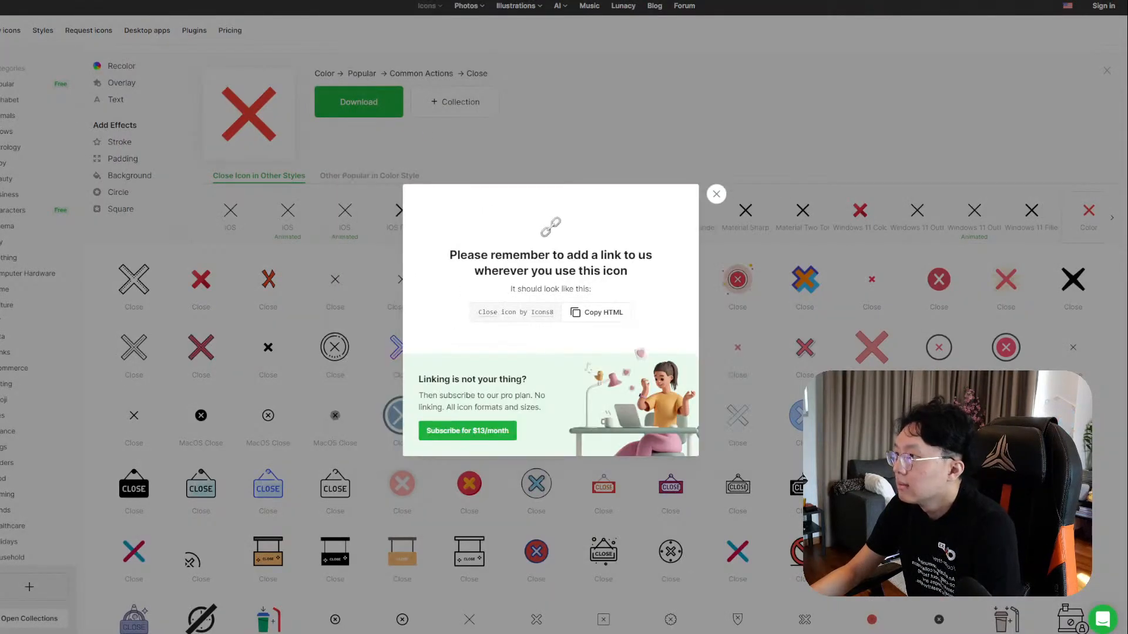
{"action": "left_click", "coordinate": [490, 77]}
{"action": "scroll", "coordinate": [179, 102], "scroll_direction": "up", "scroll_amount": 3}
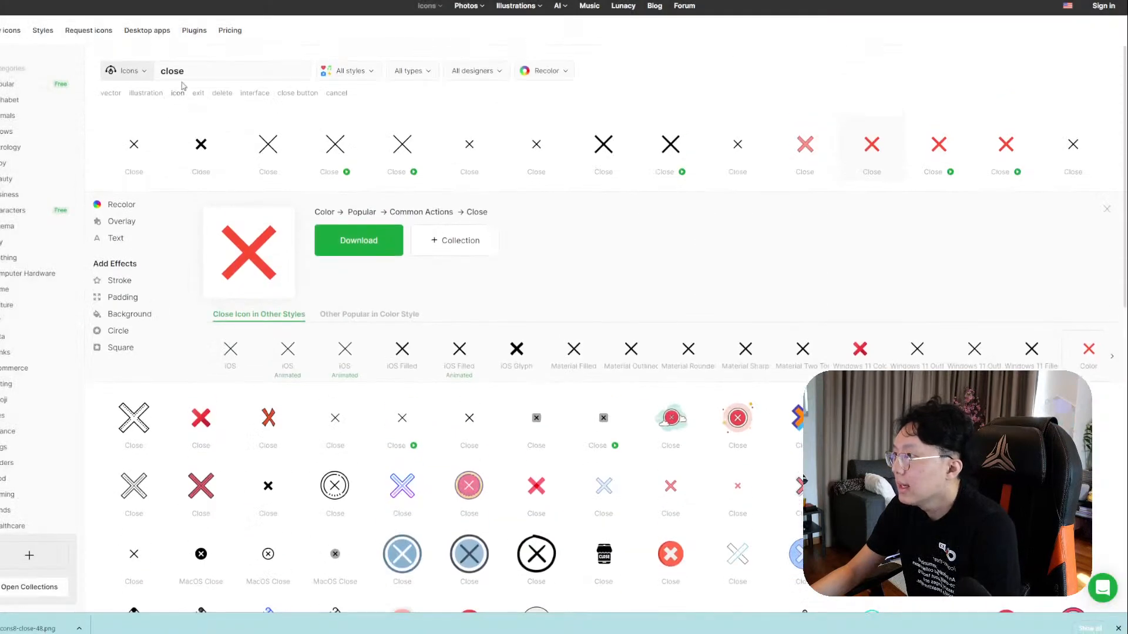
Search Icons8 for "check" and download the green Emoji-style Check Mark icon as a 48x48 PNG.
{"action": "left_click", "coordinate": [195, 72]}
{"action": "key", "text": "ctrl+a"}
{"action": "type", "text": "check"}
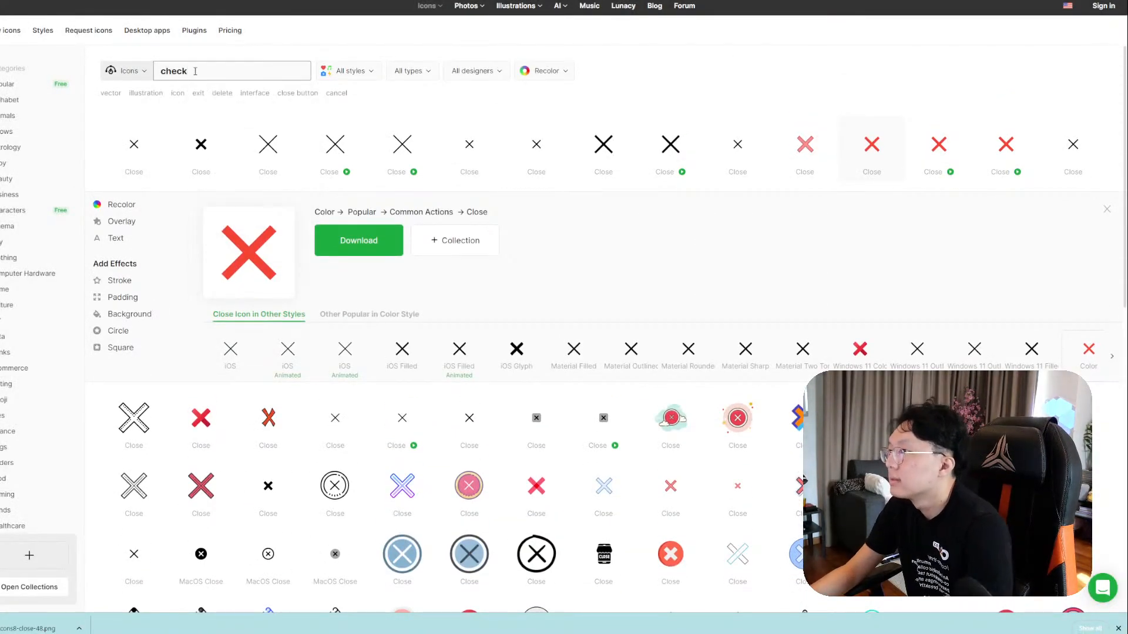
{"action": "key", "text": "Return"}
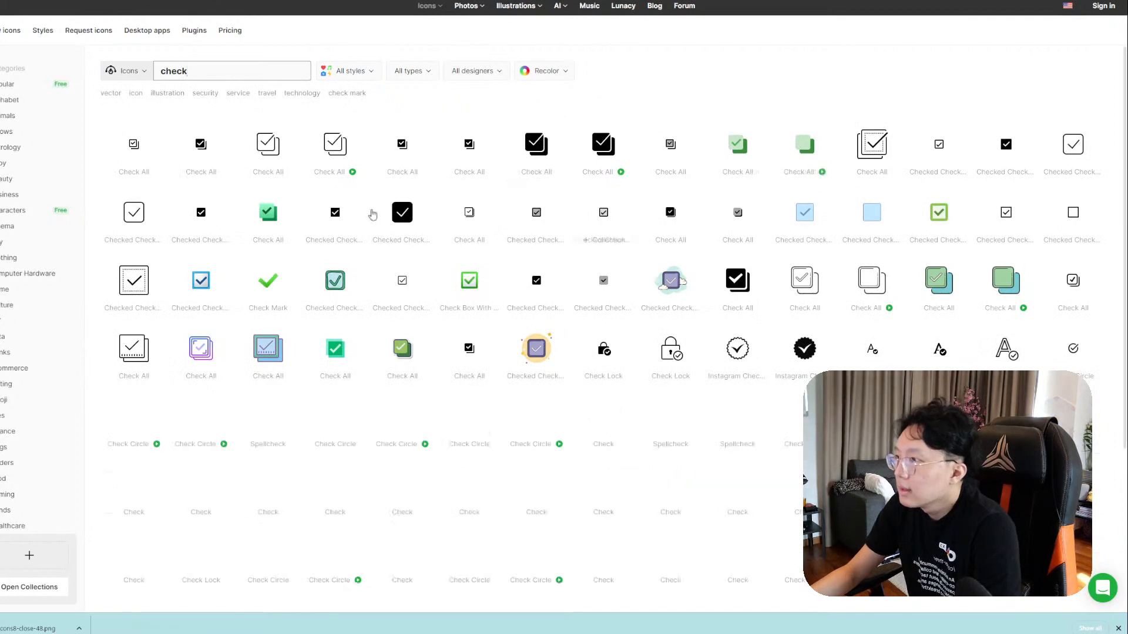
{"action": "left_click", "coordinate": [269, 283]}
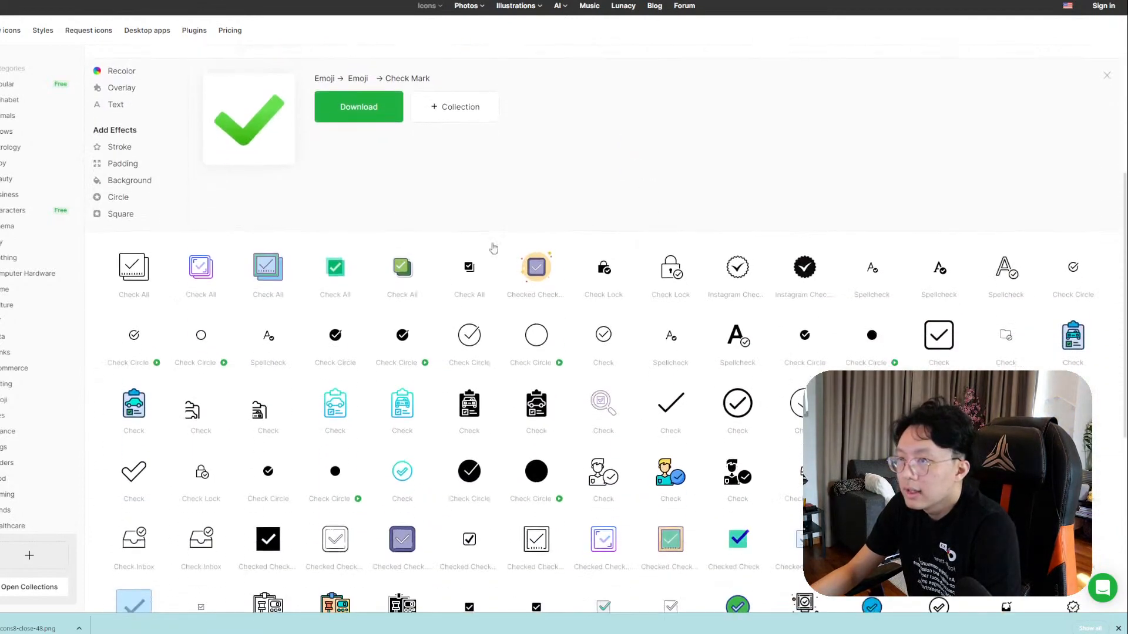
{"action": "left_click", "coordinate": [358, 114]}
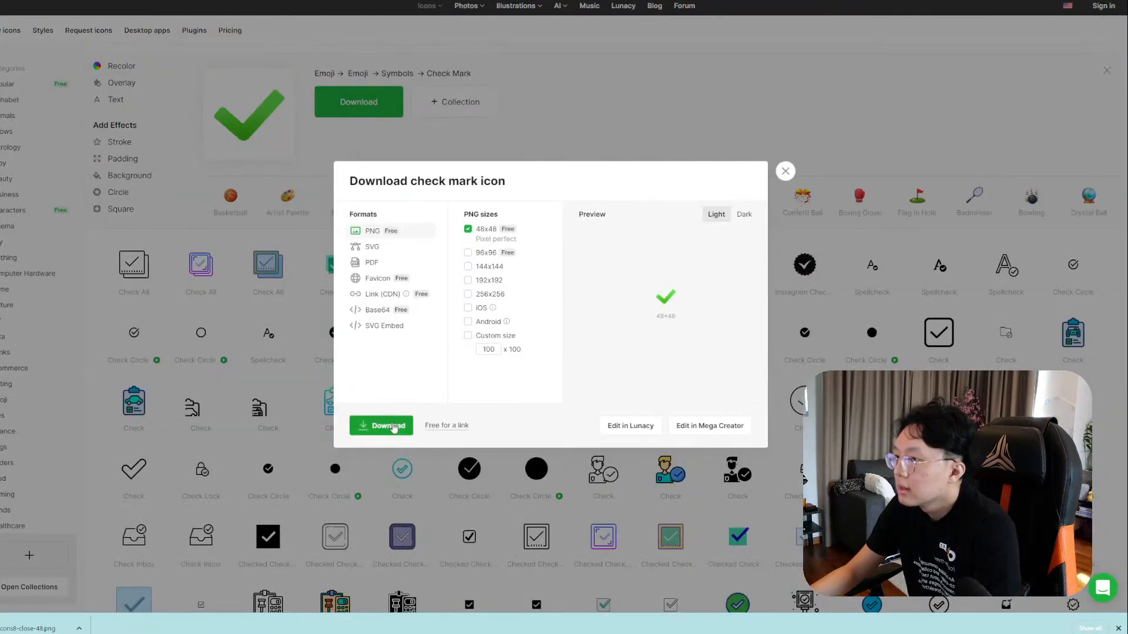
{"action": "left_click", "coordinate": [394, 426]}
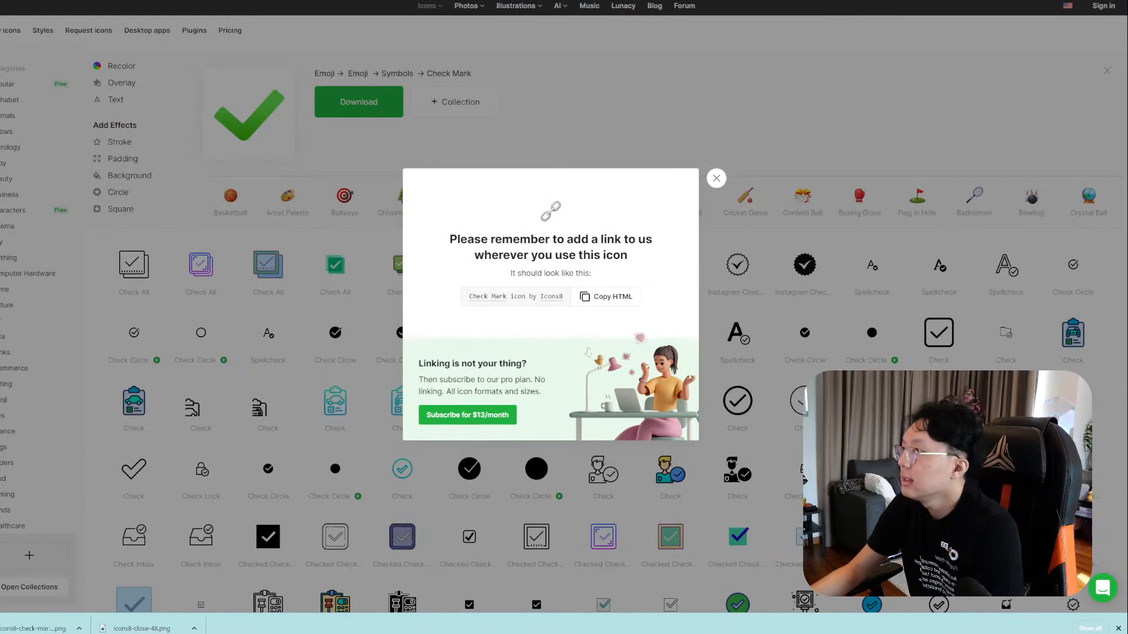
Switch back to Figma, place the downloaded check mark and close icons inside the Habit Row component, and shrink the close icon to 18 × 18.
{"action": "left_click", "coordinate": [305, 1]}
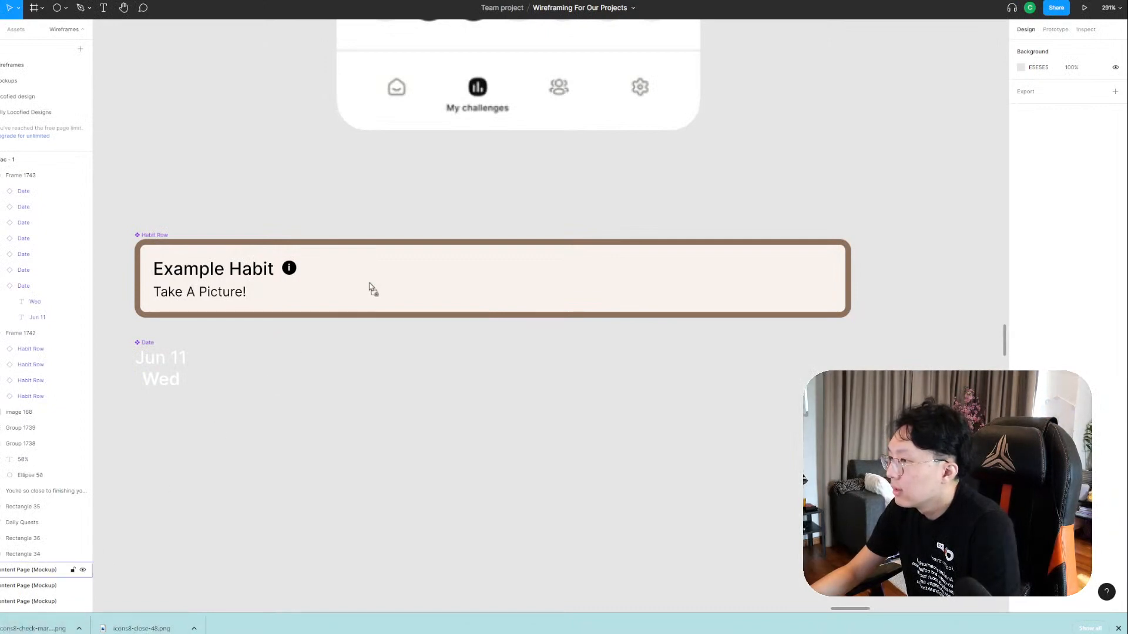
{"action": "left_click_drag", "start_coordinate": [368, 320], "coordinate": [444, 295]}
{"action": "left_click_drag", "start_coordinate": [470, 236], "coordinate": [536, 286]}
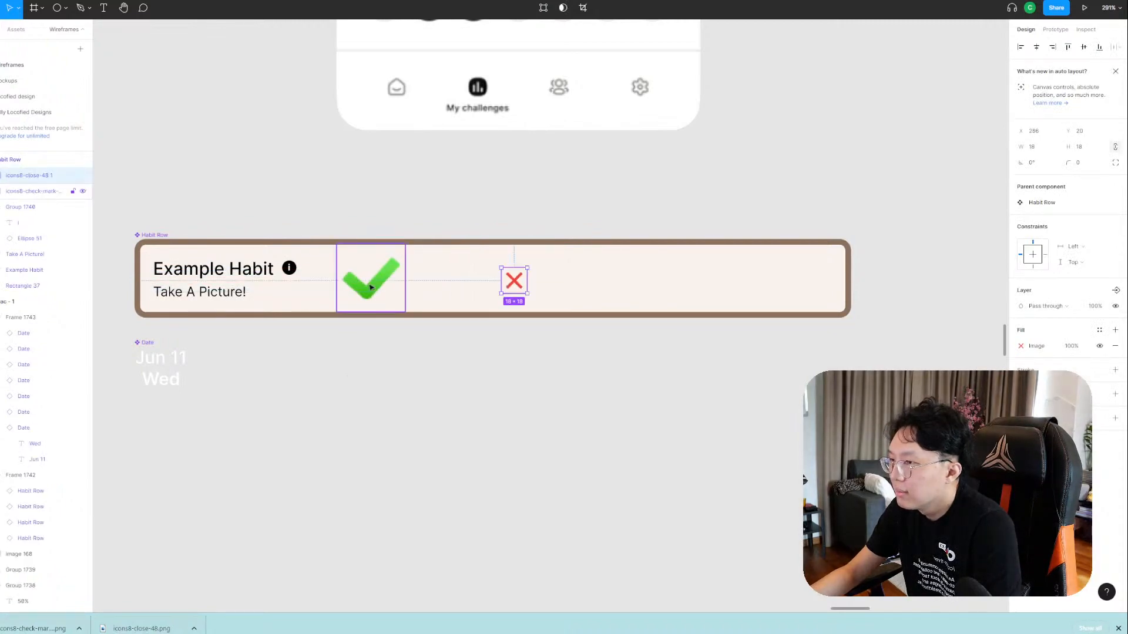
Resize the check mark and close icons in the Habit Row component to 15 × 15 each.
{"action": "left_click", "coordinate": [370, 279]}
{"action": "left_click_drag", "start_coordinate": [405, 247], "coordinate": [411, 287]}
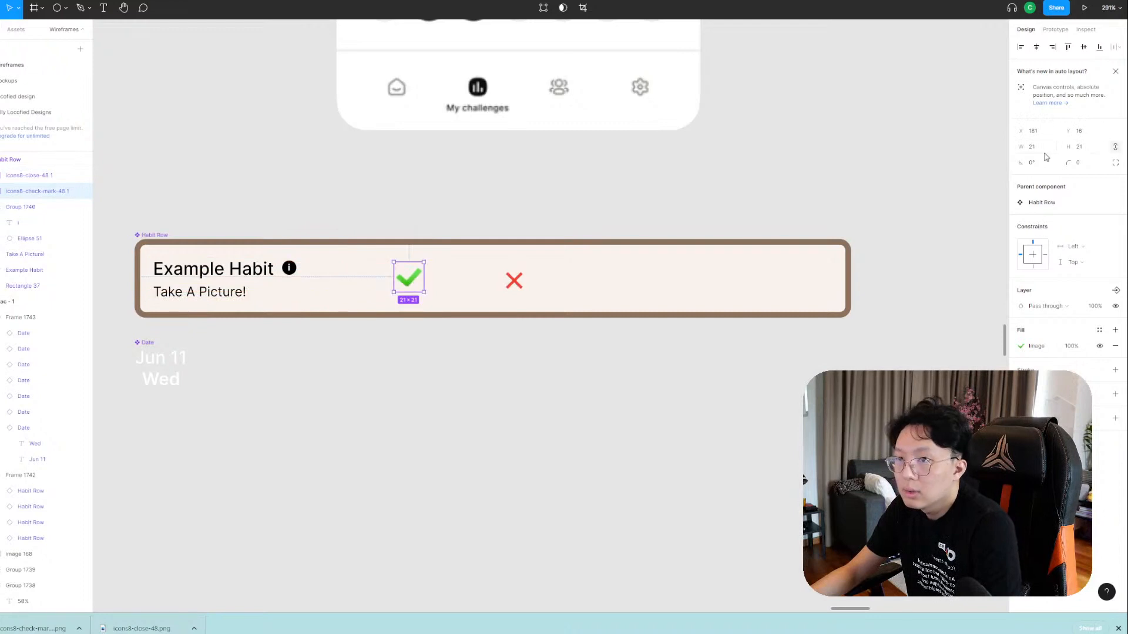
{"action": "type", "text": "18"}
{"action": "key", "text": "Return"}
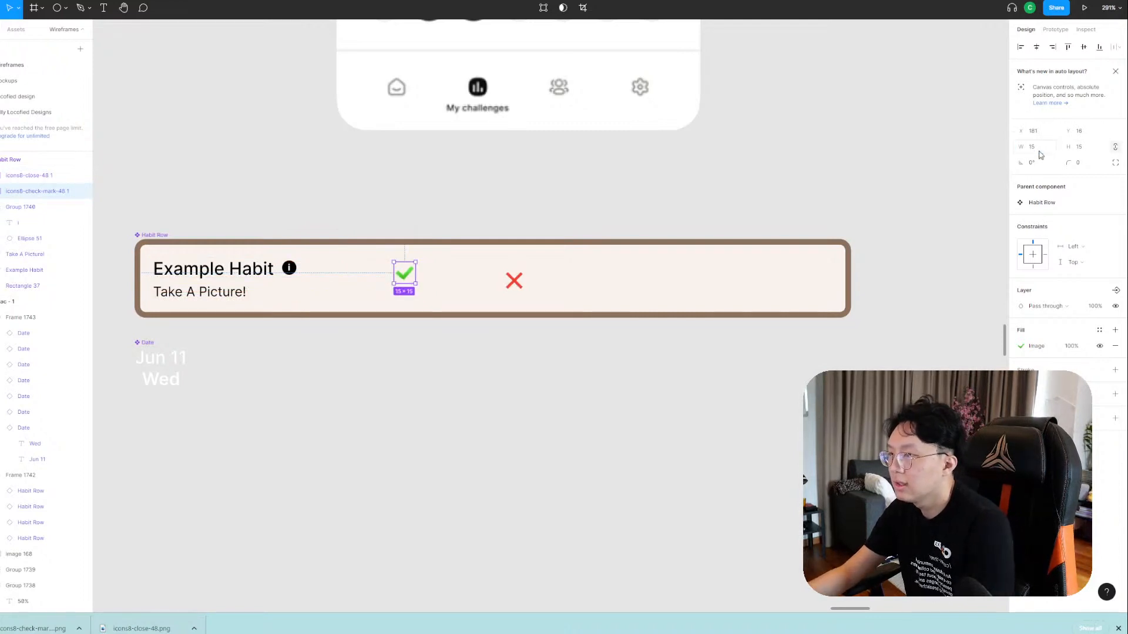
{"action": "left_click", "coordinate": [508, 285]}
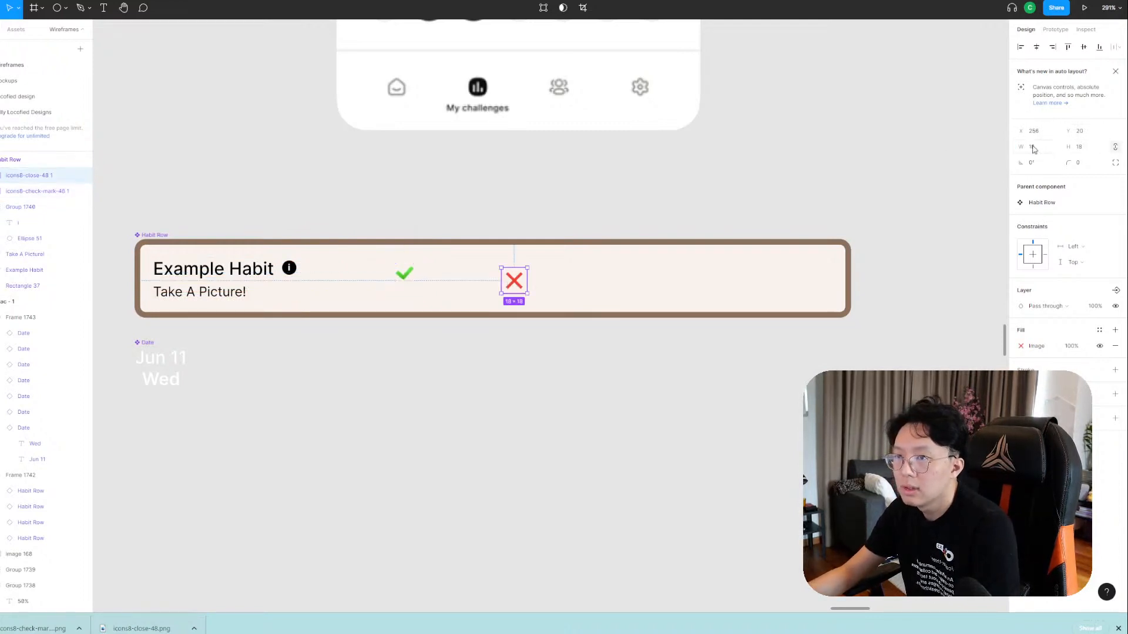
{"action": "key", "text": "Return"}
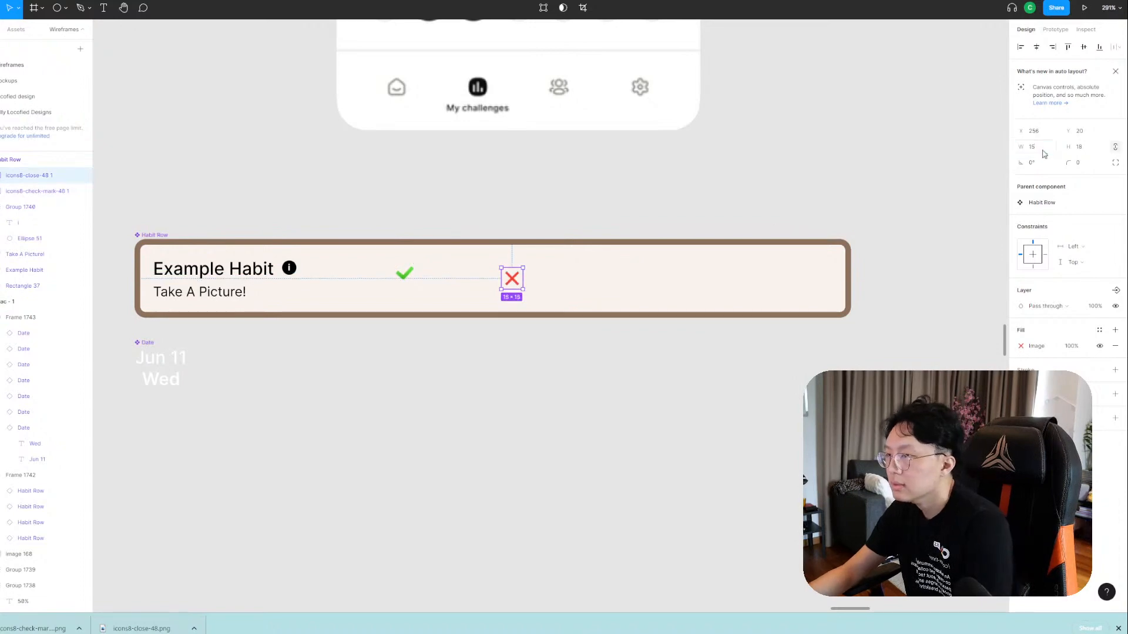
Move the red close icon left so it sits beside the green check mark in the Habit Row component.
{"action": "scroll", "coordinate": [806, 229], "scroll_direction": "down", "scroll_amount": 3}
{"action": "left_click_drag", "start_coordinate": [887, 194], "coordinate": [543, 307]}
{"action": "left_click_drag", "start_coordinate": [620, 284], "coordinate": [716, 324]}
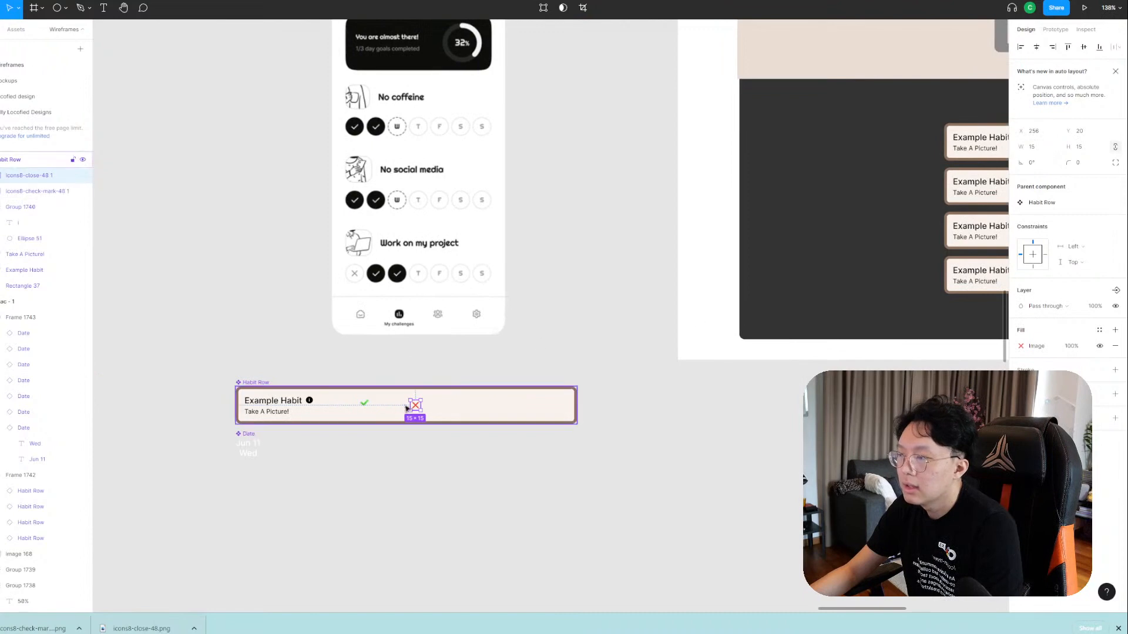
{"action": "left_click_drag", "start_coordinate": [415, 407], "coordinate": [388, 408]}
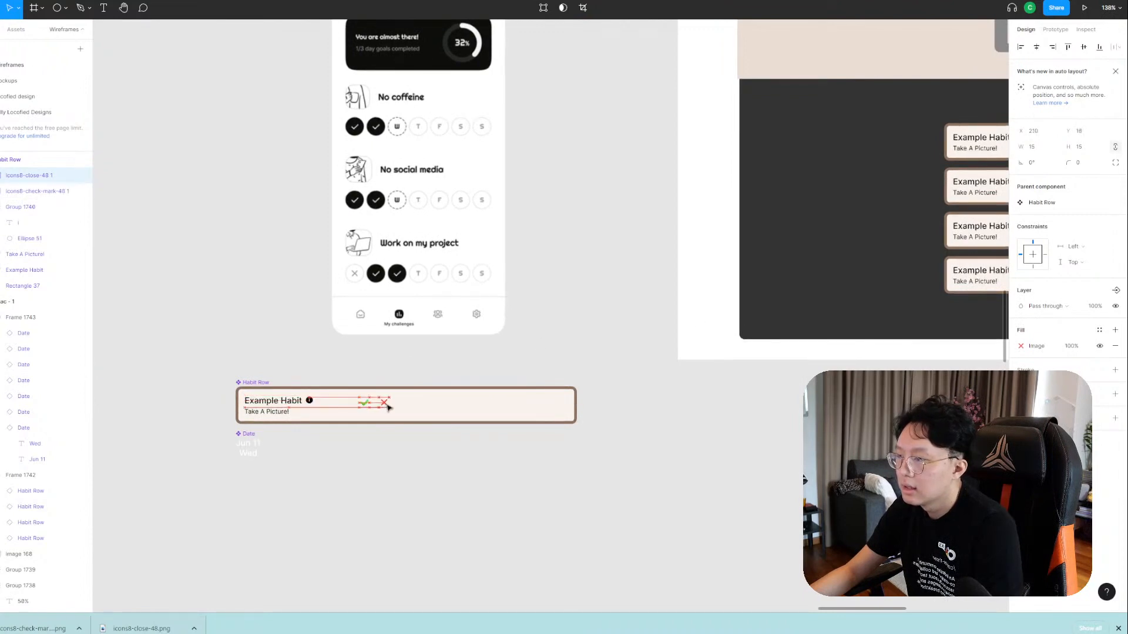
Move the red close icon right to X 235 in the Habit Row component, toward the second date column.
{"action": "left_click_drag", "start_coordinate": [578, 380], "coordinate": [525, 389]}
{"action": "left_click_drag", "start_coordinate": [345, 411], "coordinate": [355, 411]}
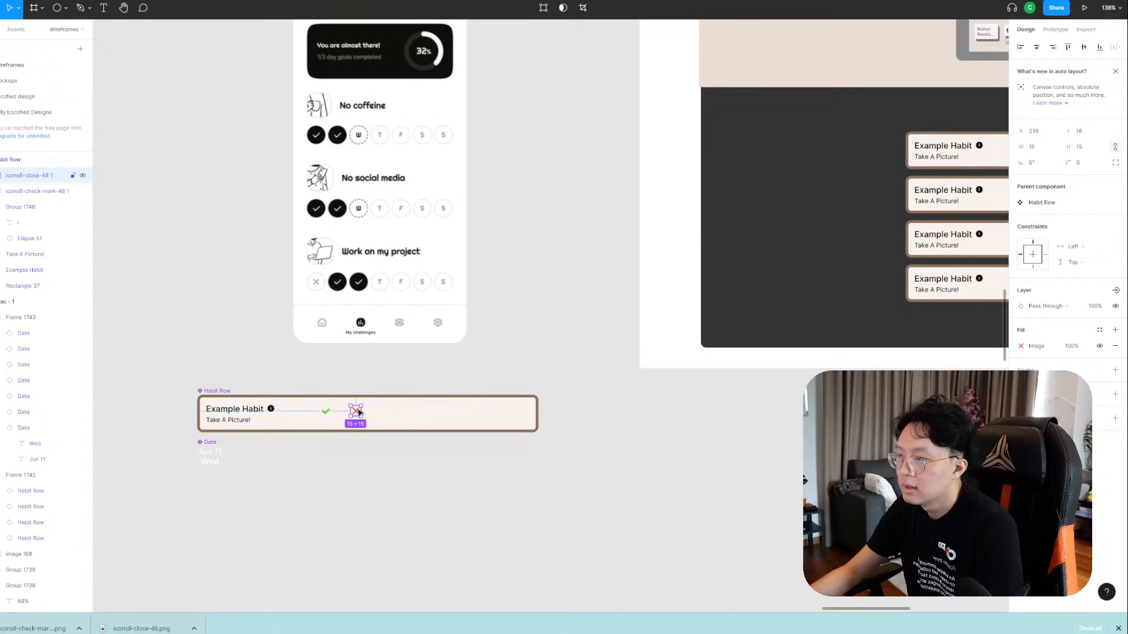
{"action": "left_click_drag", "start_coordinate": [552, 379], "coordinate": [400, 387]}
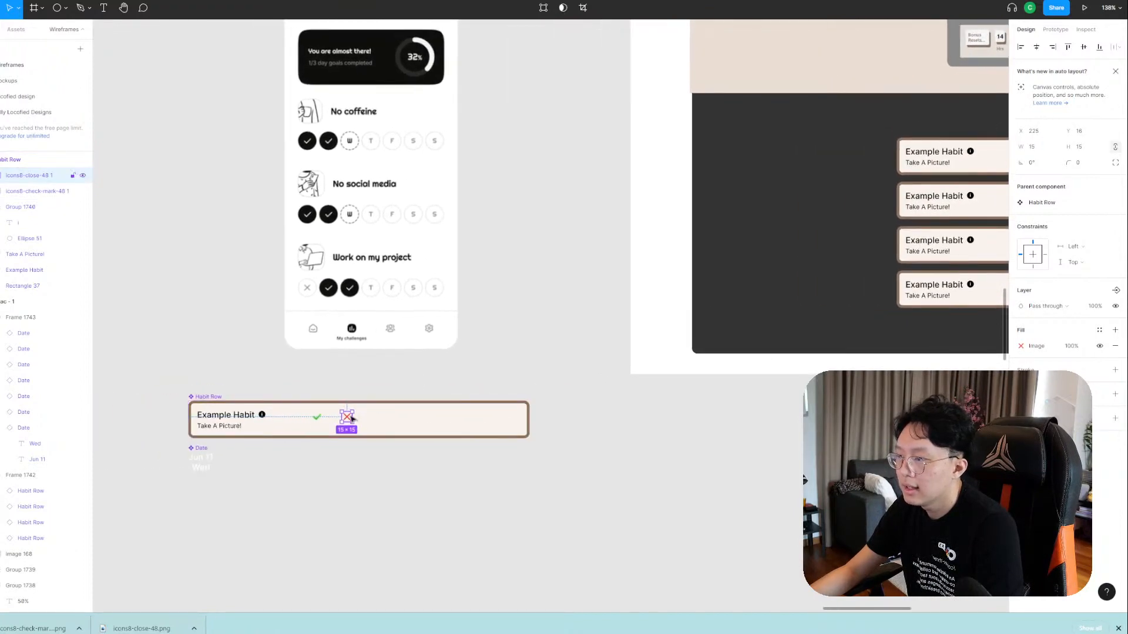
{"action": "left_click_drag", "start_coordinate": [347, 416], "coordinate": [357, 418]}
{"action": "left_click_drag", "start_coordinate": [544, 382], "coordinate": [346, 384]}
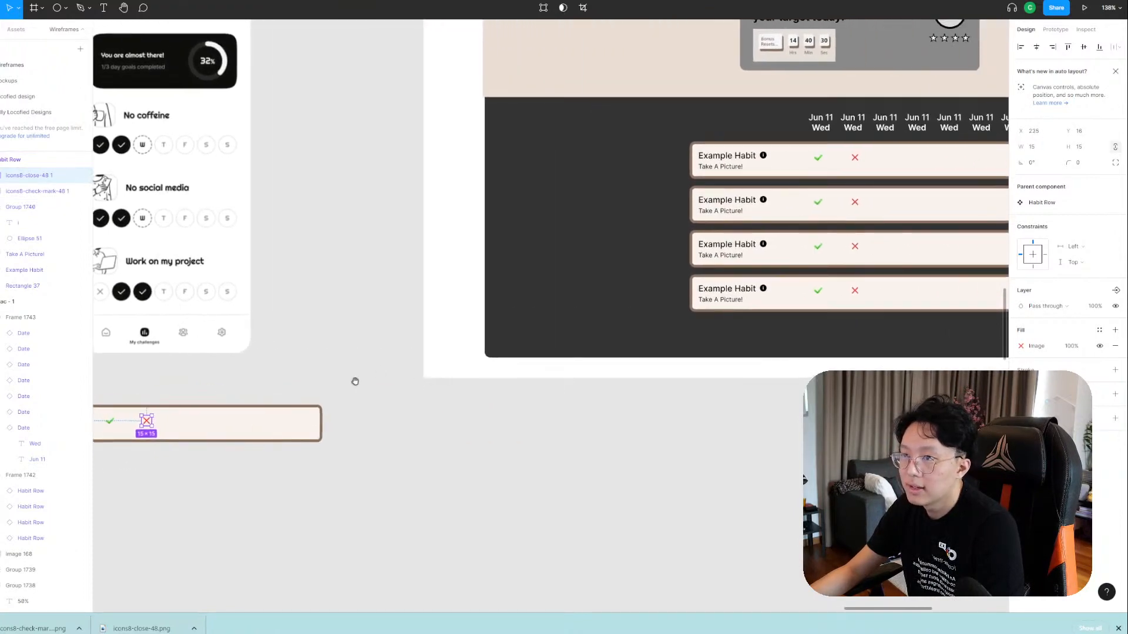
{"action": "left_click_drag", "start_coordinate": [537, 363], "coordinate": [267, 409]}
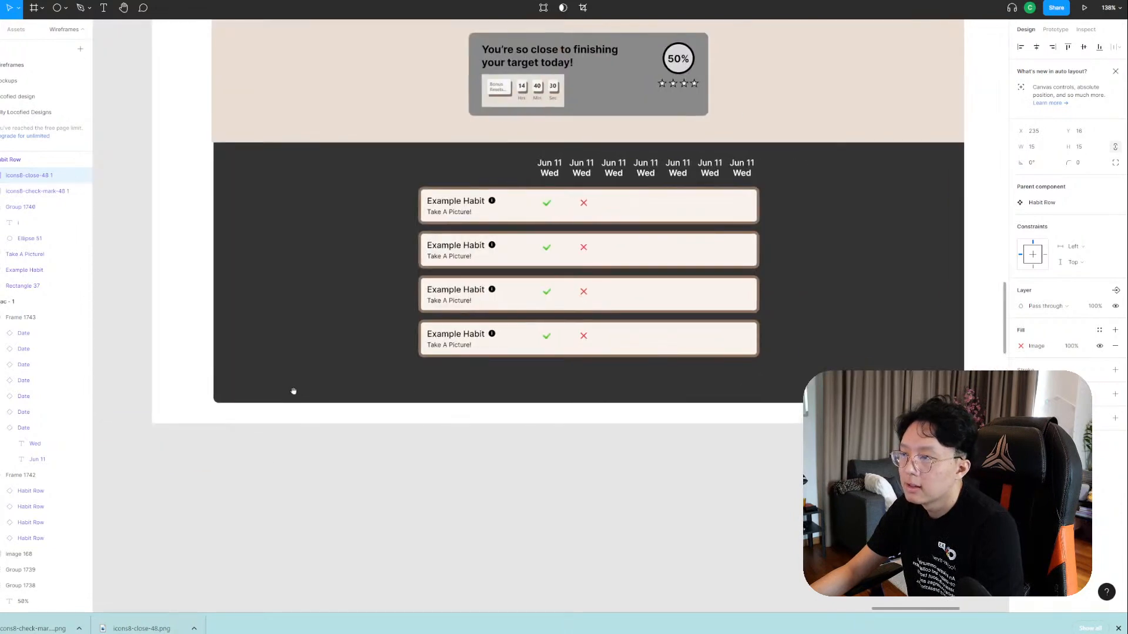
Wrap the check mark and close icons of the Habit Row component in a horizontal auto layout with 40 spacing.
{"action": "left_click_drag", "start_coordinate": [293, 365], "coordinate": [335, 458]}
{"action": "left_click_drag", "start_coordinate": [222, 300], "coordinate": [393, 368]}
{"action": "left_click_drag", "start_coordinate": [354, 446], "coordinate": [505, 376]}
{"action": "left_click_drag", "start_coordinate": [564, 414], "coordinate": [503, 376]}
{"action": "left_click_drag", "start_coordinate": [403, 422], "coordinate": [542, 292]}
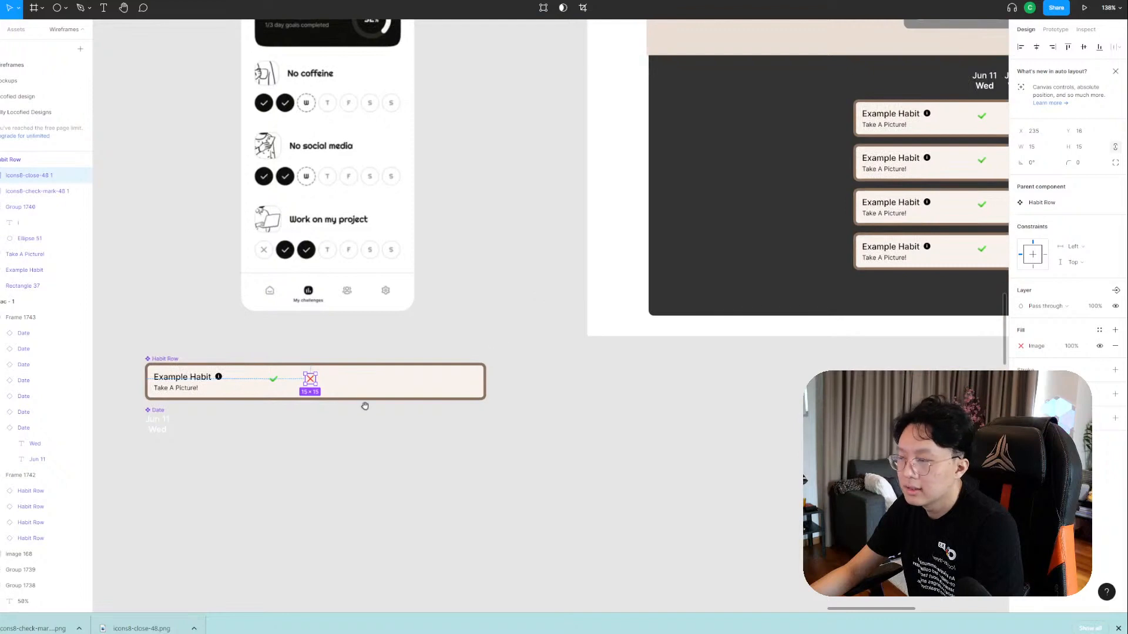
{"action": "left_click", "coordinate": [274, 379], "text": "shift"}
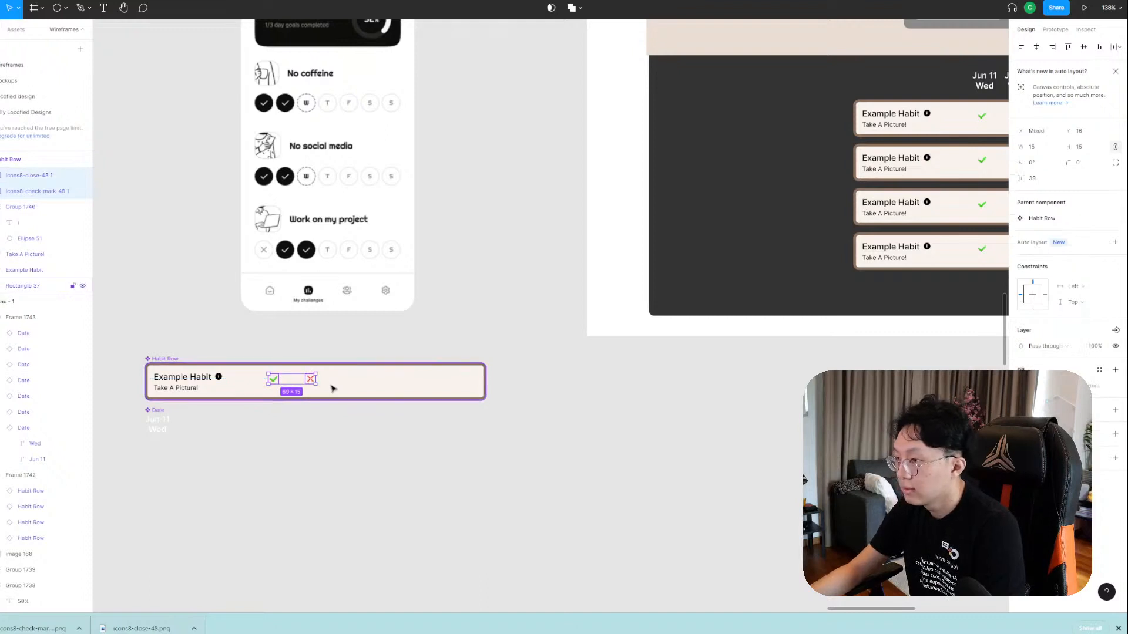
{"action": "left_click", "coordinate": [1114, 243]}
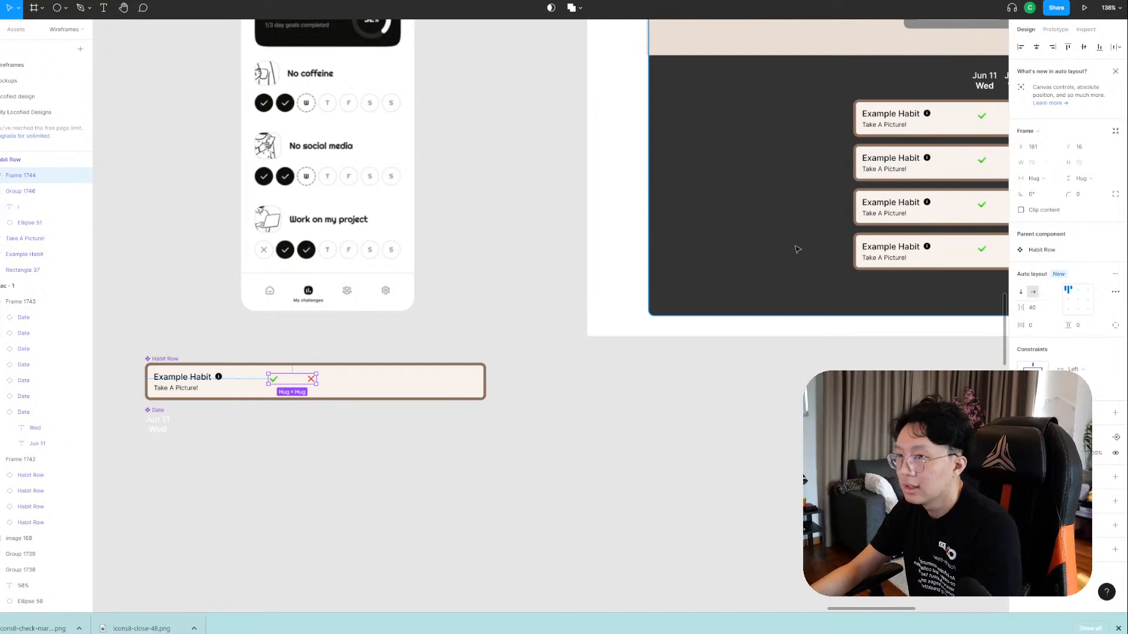
{"action": "left_click", "coordinate": [991, 78]}
{"action": "left_click_drag", "start_coordinate": [940, 116], "coordinate": [1010, 113]}
Duplicate the green check mark inside the auto layout row until five check marks precede the close icon.
{"action": "double_click", "coordinate": [347, 383]}
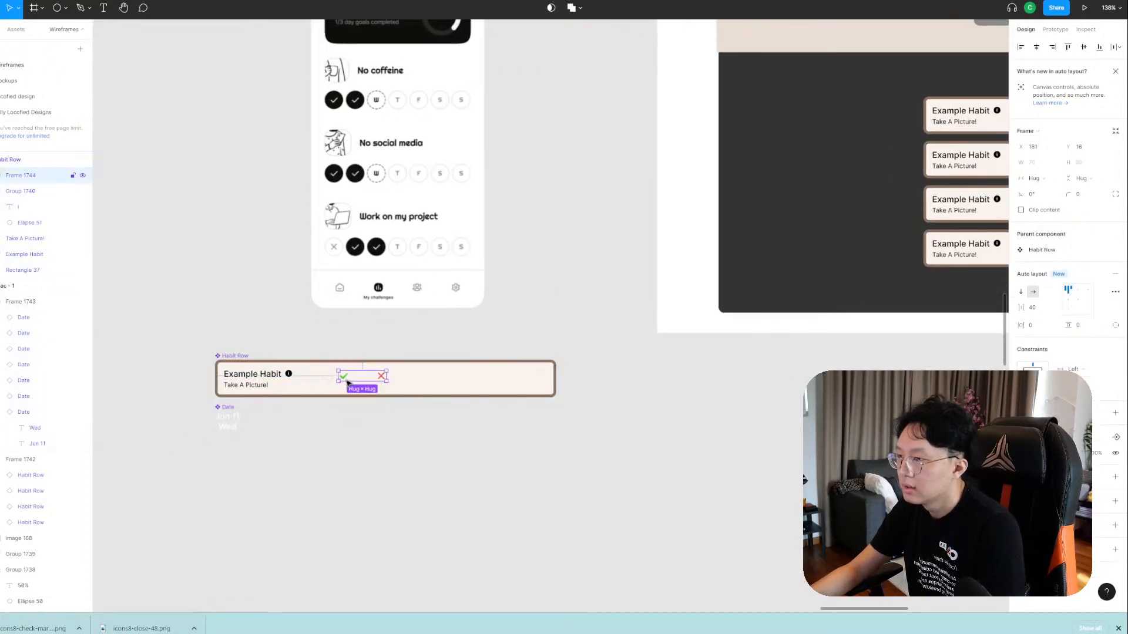
{"action": "double_click", "coordinate": [381, 381]}
{"action": "left_click", "coordinate": [346, 379]}
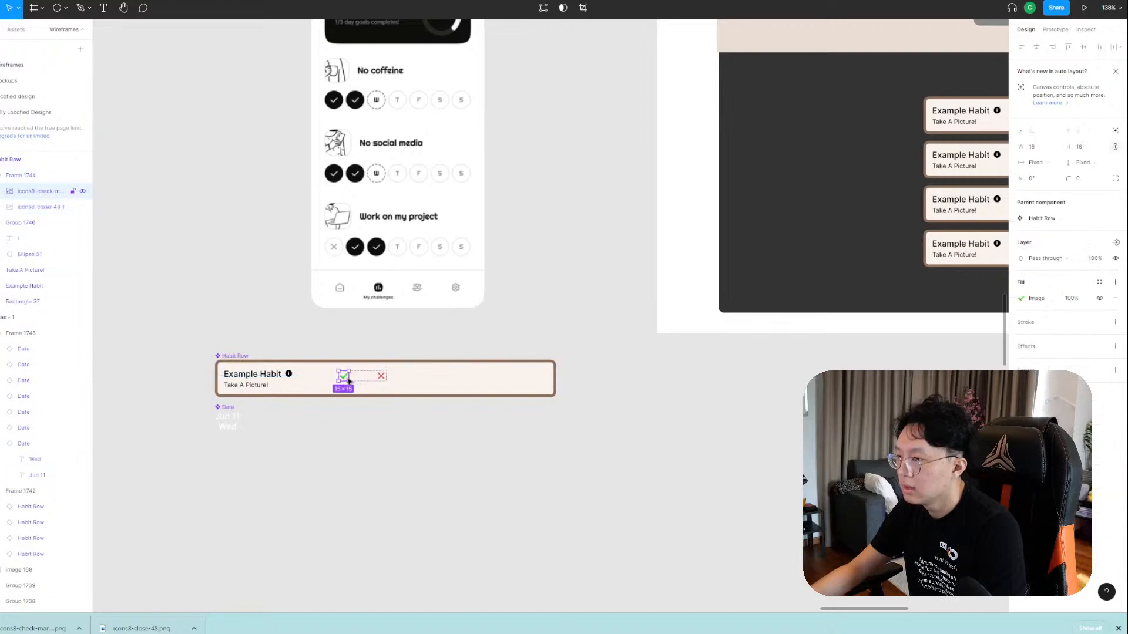
{"action": "key", "text": "ctrl+c"}
{"action": "key", "text": "ctrl+v"}
{"action": "key", "text": "ctrl+v"}
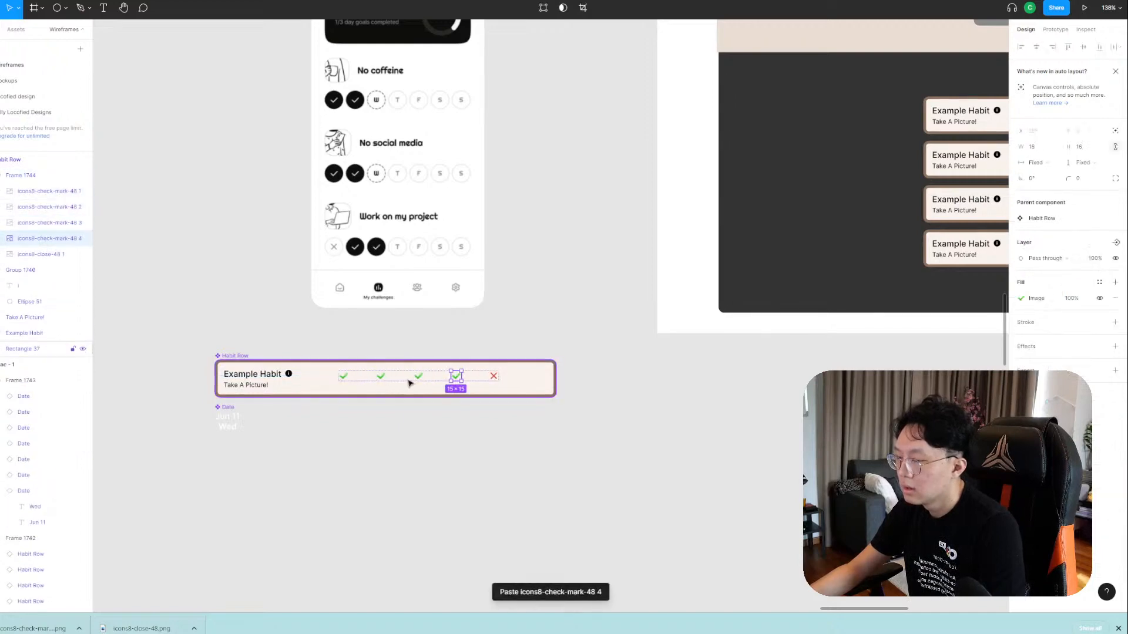
{"action": "key", "text": "ctrl+v"}
{"action": "key", "text": "ctrl+v"}
Lower the whole icon row to Y 20 in the Habit Row component and review the instances on the Daily Quests page.
{"action": "left_click", "coordinate": [418, 388]}
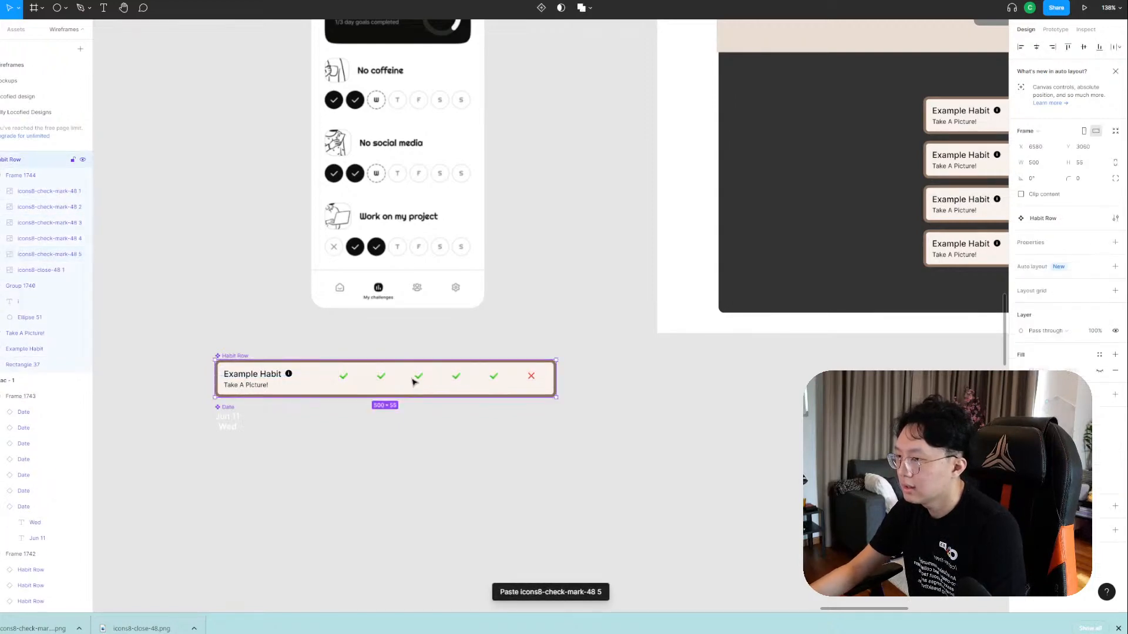
{"action": "double_click", "coordinate": [417, 381]}
{"action": "left_click_drag", "start_coordinate": [418, 381], "coordinate": [418, 380]}
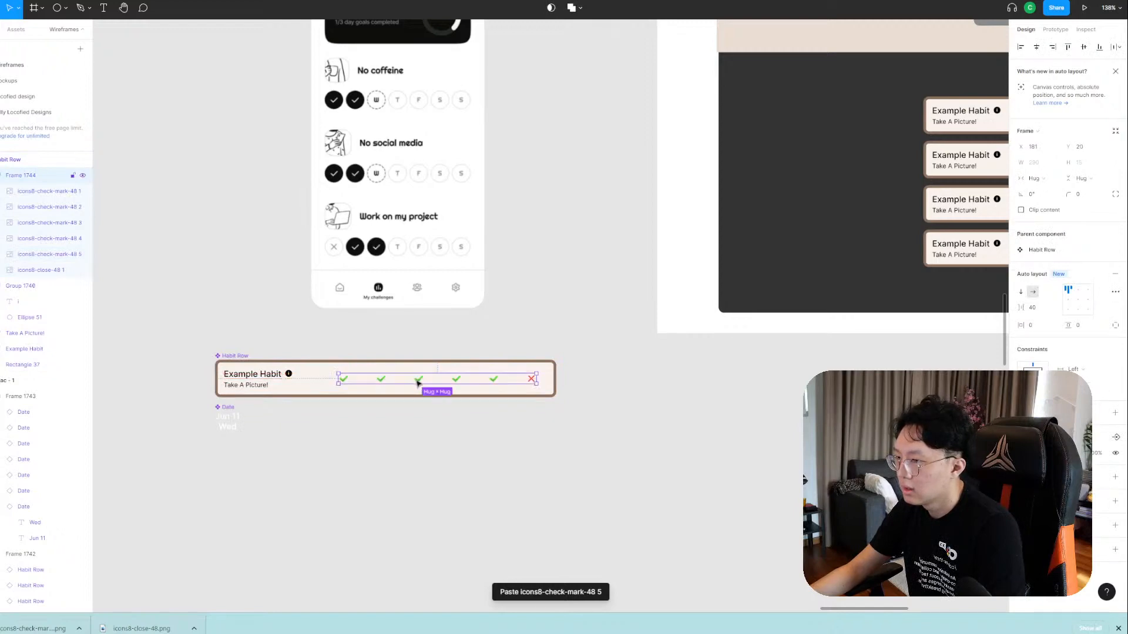
{"action": "left_click", "coordinate": [603, 406]}
{"action": "left_click_drag", "start_coordinate": [953, 353], "coordinate": [471, 403]}
{"action": "scroll", "coordinate": [471, 403], "scroll_direction": "up", "scroll_amount": 4}
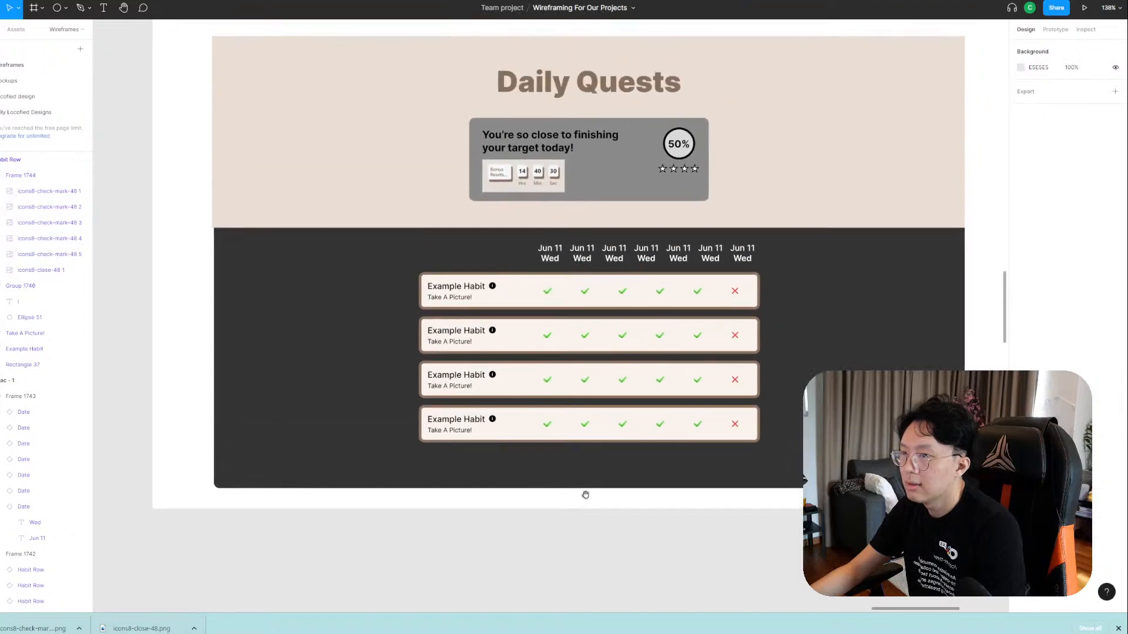
Try shifting the date row slightly left over the habit icons, and undo the move.
{"action": "left_click", "coordinate": [749, 258]}
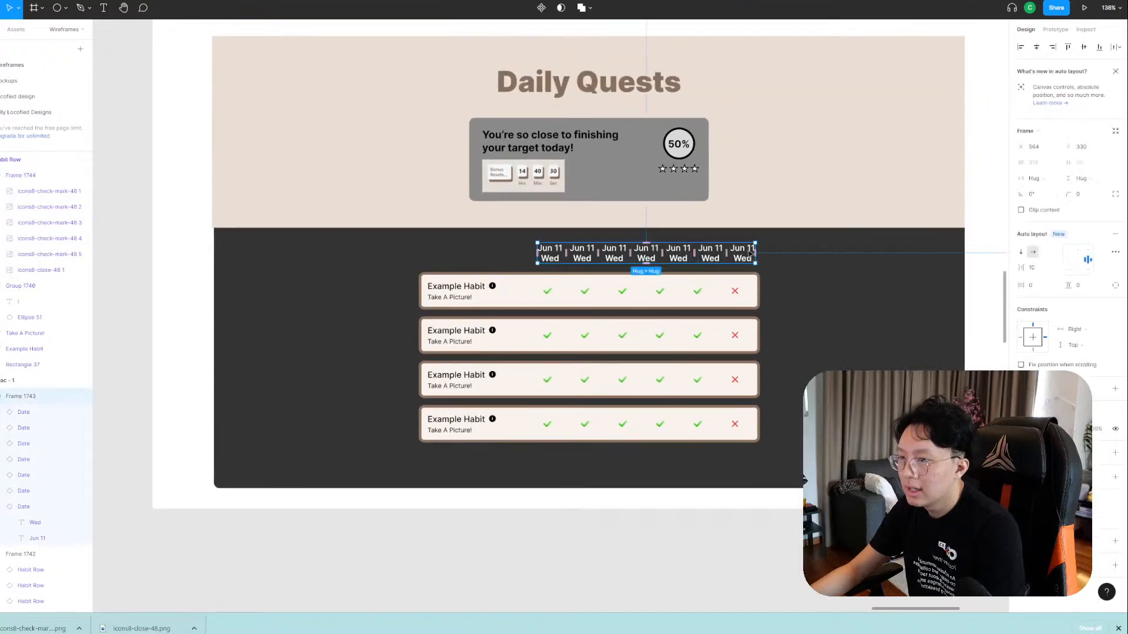
{"action": "left_click_drag", "start_coordinate": [750, 254], "coordinate": [742, 255]}
{"action": "left_click", "coordinate": [733, 518]}
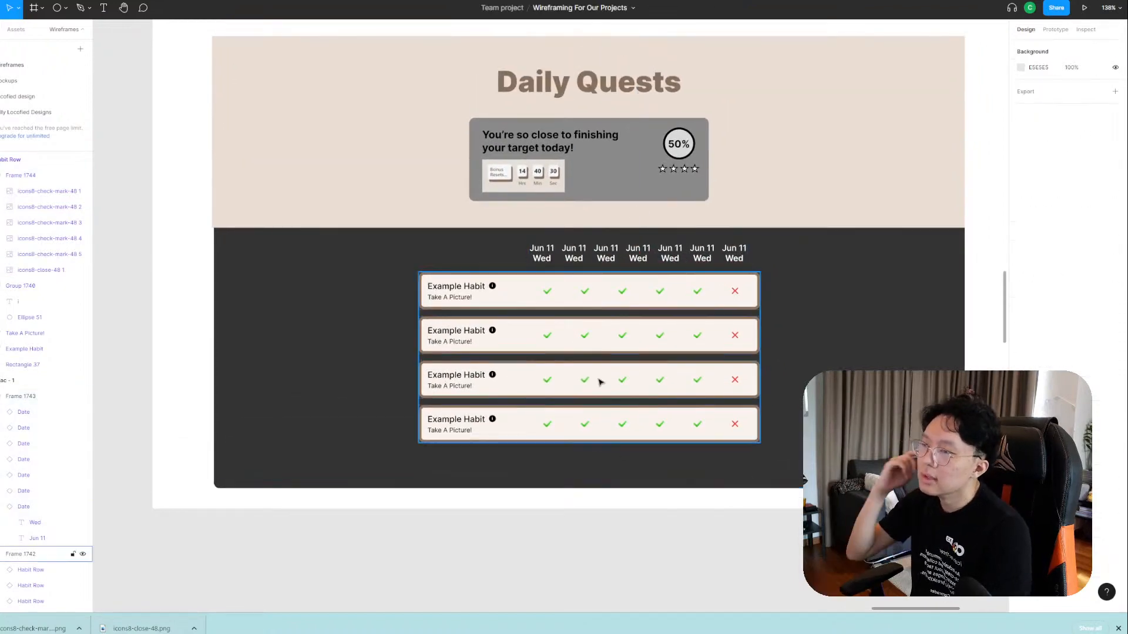
{"action": "key", "text": "ctrl+z"}
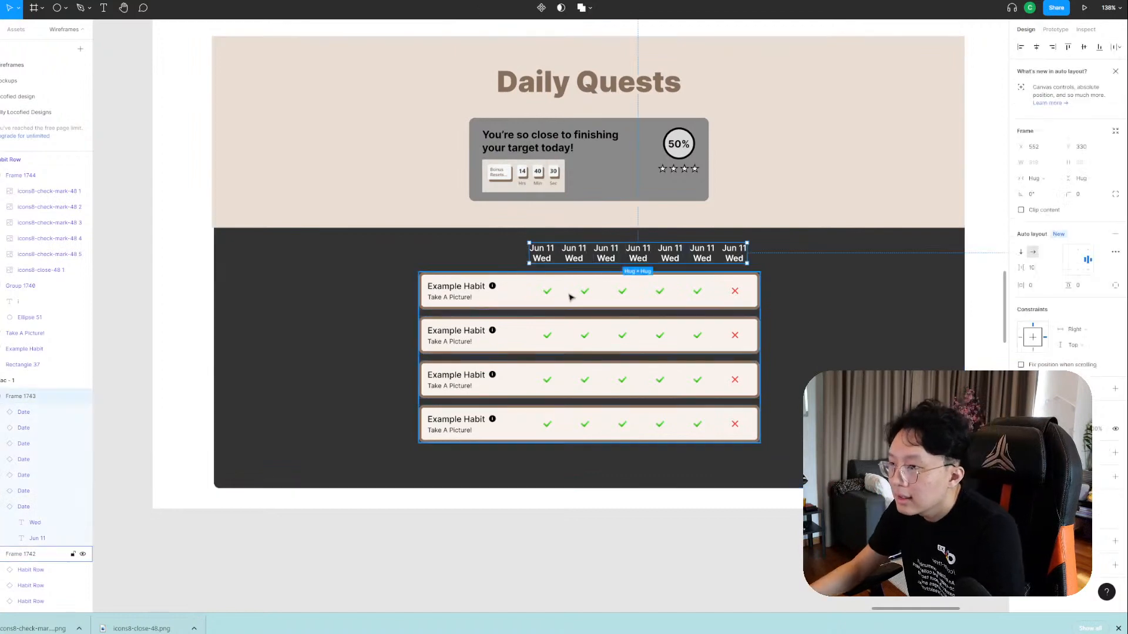
{"action": "key", "text": "ctrl+z"}
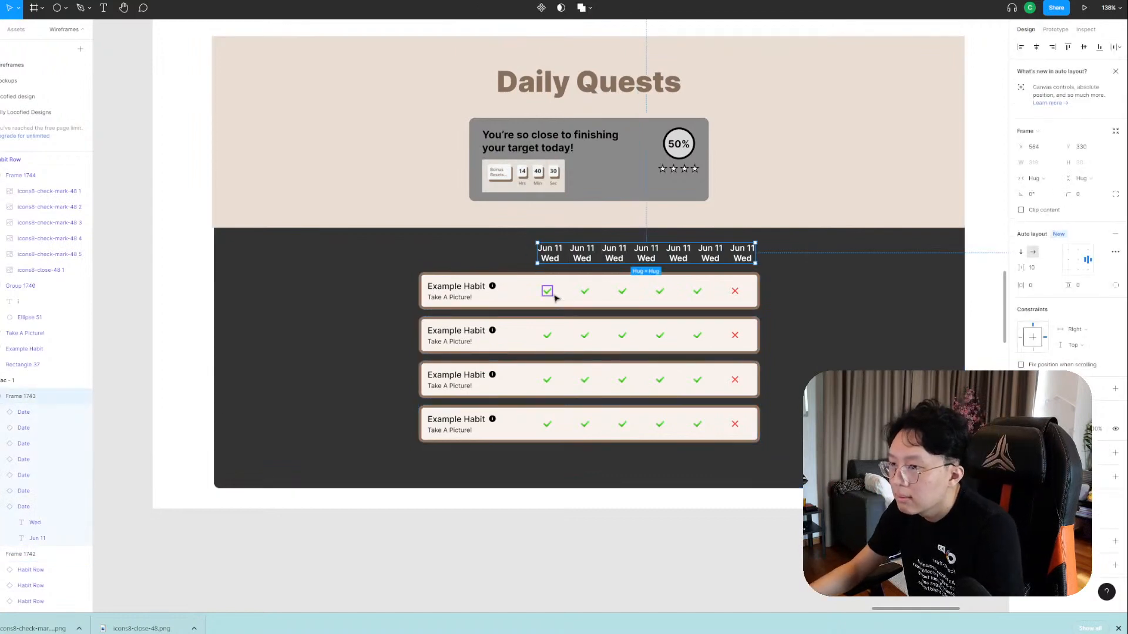
Widen the icon row's spacing to 43 in the Habit Row component and shift the row to X 163.
{"action": "left_click", "coordinate": [568, 513]}
{"action": "left_click_drag", "start_coordinate": [483, 534], "coordinate": [899, 400]}
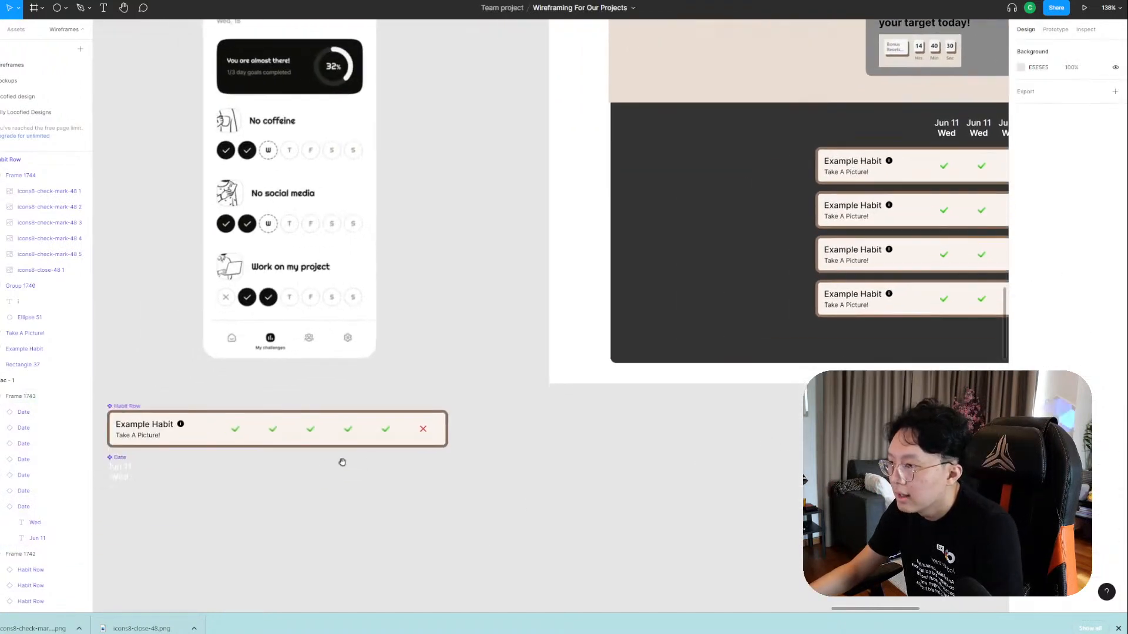
{"action": "double_click", "coordinate": [233, 434]}
{"action": "left_click_drag", "start_coordinate": [234, 433], "coordinate": [239, 433]}
{"action": "left_click_drag", "start_coordinate": [1021, 307], "coordinate": [1025, 307]}
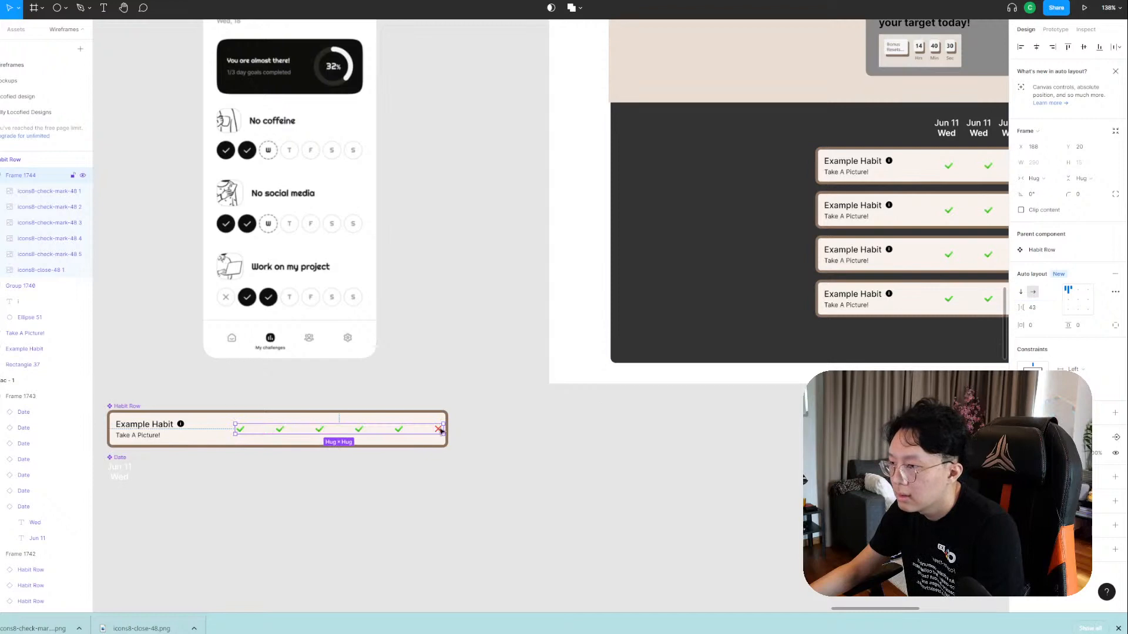
{"action": "left_click_drag", "start_coordinate": [441, 431], "coordinate": [437, 431]}
Set the auto layout spacing between the icons in the Habit Row component to 42.
{"action": "left_click_drag", "start_coordinate": [790, 401], "coordinate": [830, 357]}
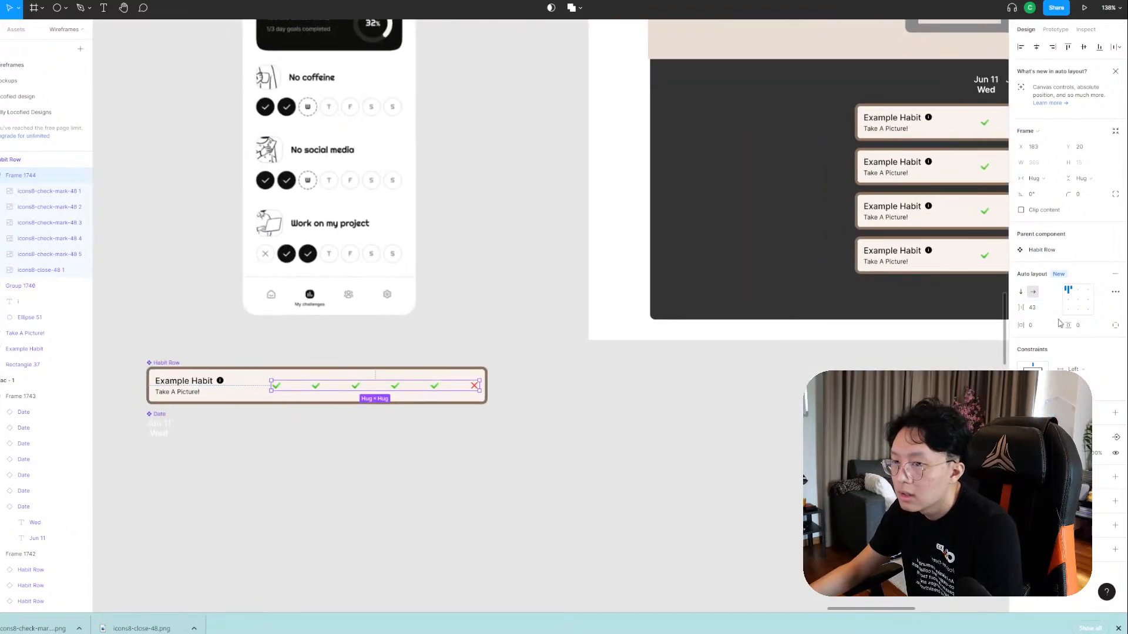
{"action": "left_click", "coordinate": [1040, 312]}
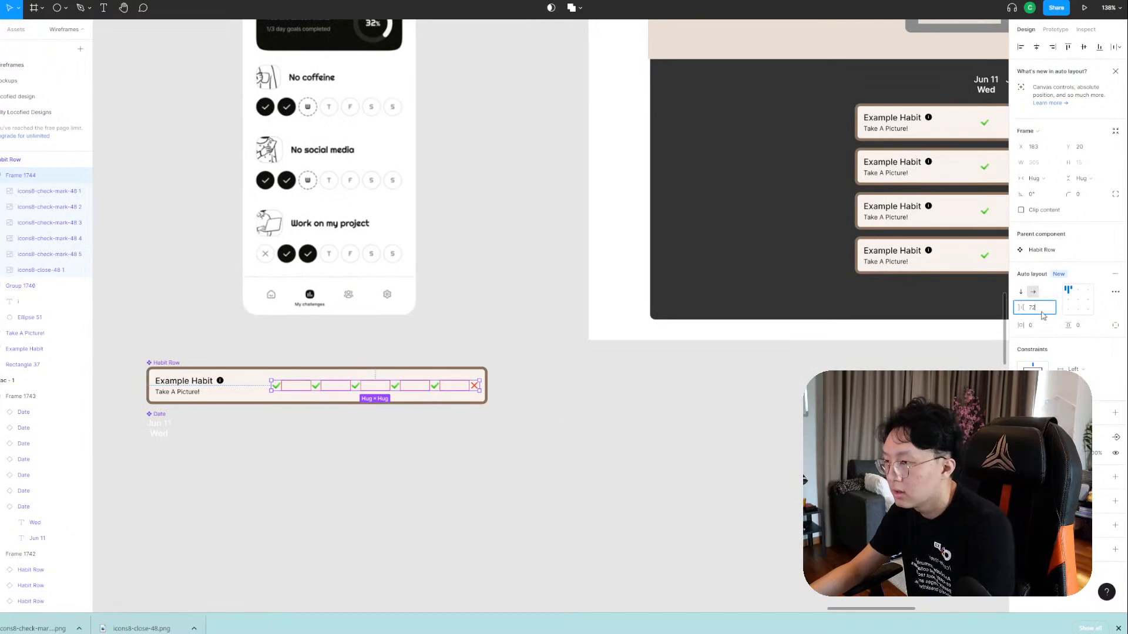
{"action": "type", "text": "72"}
{"action": "key", "text": "BackSpace"}
{"action": "type", "text": "42"}
{"action": "key", "text": "Return"}
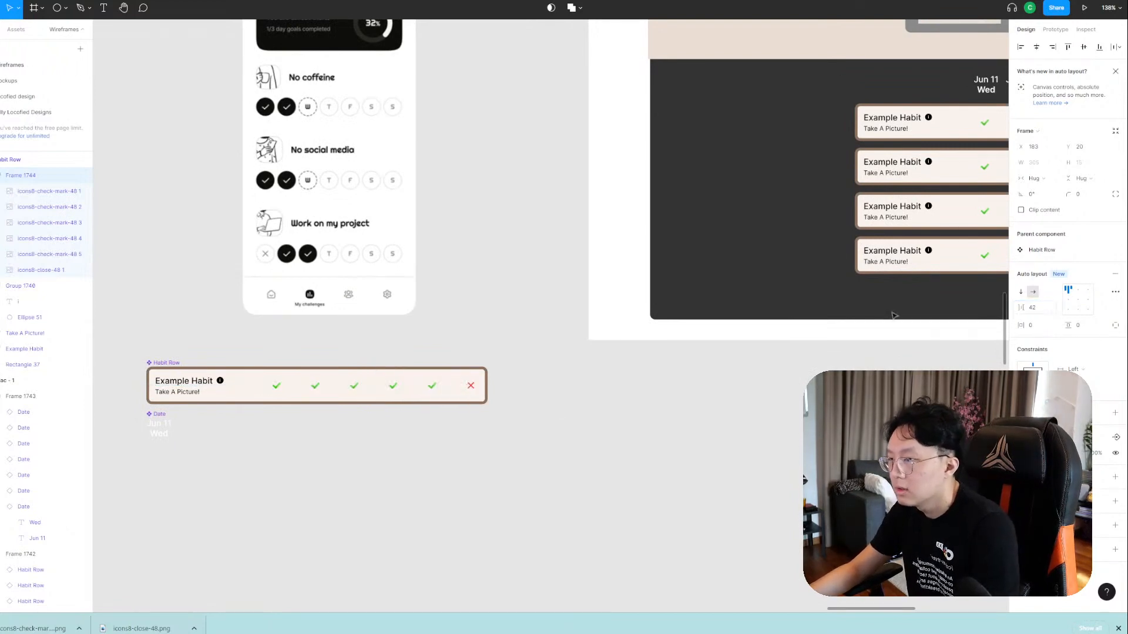
Try nudging the icon row a few pixels left in the Habit Row component, and nudge it back.
{"action": "key", "text": "Left"}
{"action": "key", "text": "Left"}
{"action": "key", "text": "Left"}
{"action": "key", "text": "Left"}
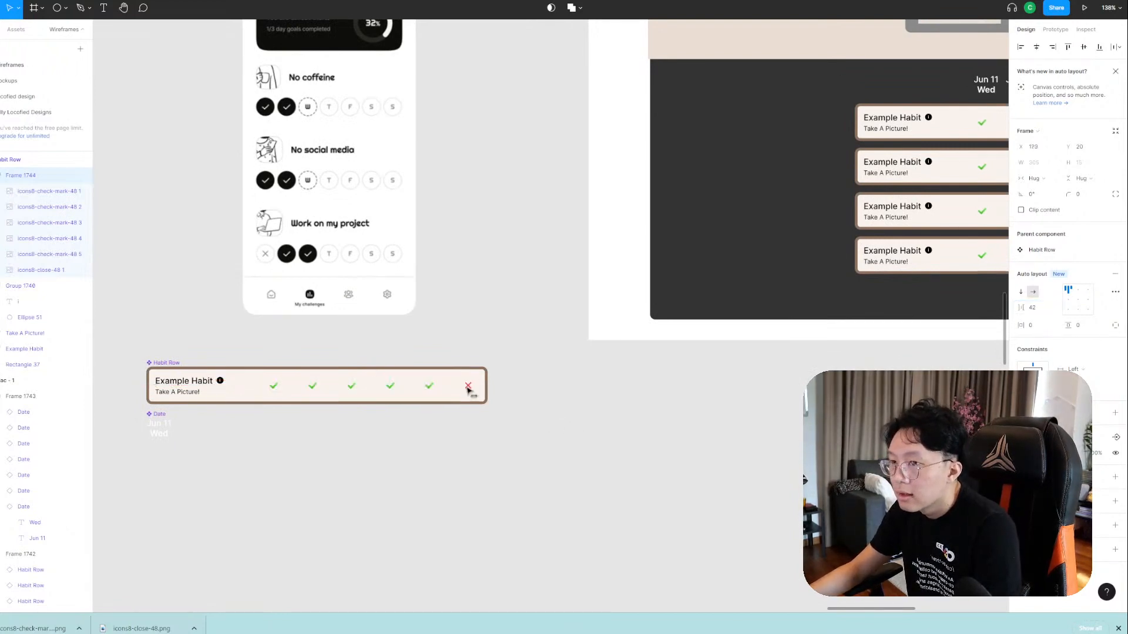
{"action": "key", "text": "Right"}
{"action": "key", "text": "Right"}
{"action": "key", "text": "Right"}
{"action": "key", "text": "Right"}
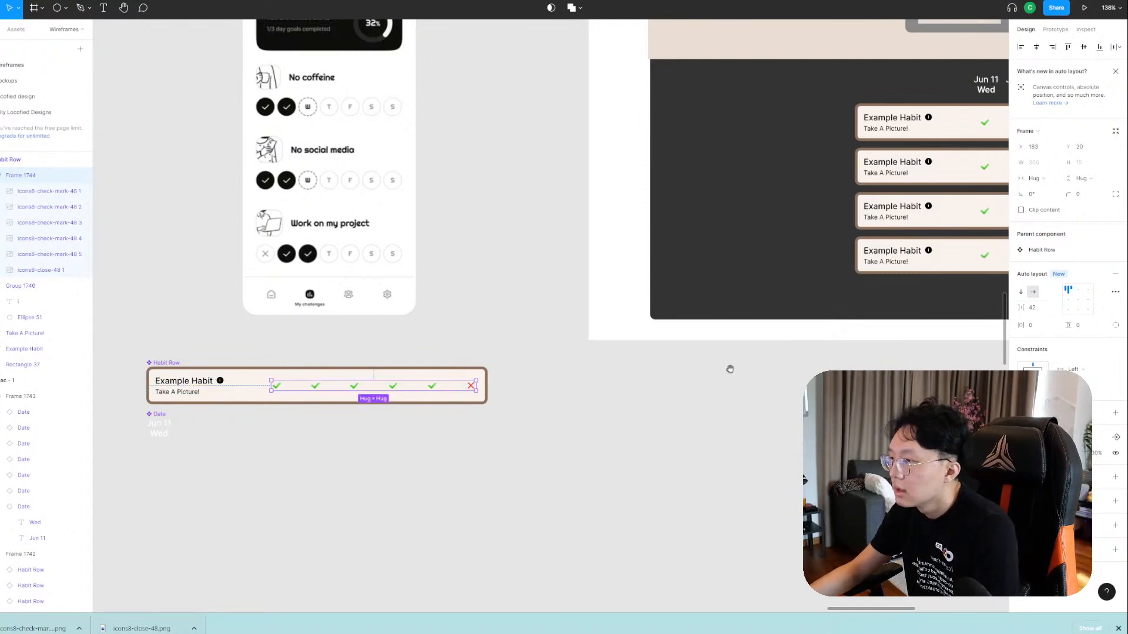
Move the stack of Habit Rows on the Daily Quests page down to Y 402, leaving a gap below the dates.
{"action": "left_click_drag", "start_coordinate": [825, 349], "coordinate": [483, 489]}
{"action": "scroll", "coordinate": [864, 316], "scroll_direction": "up", "scroll_amount": 1}
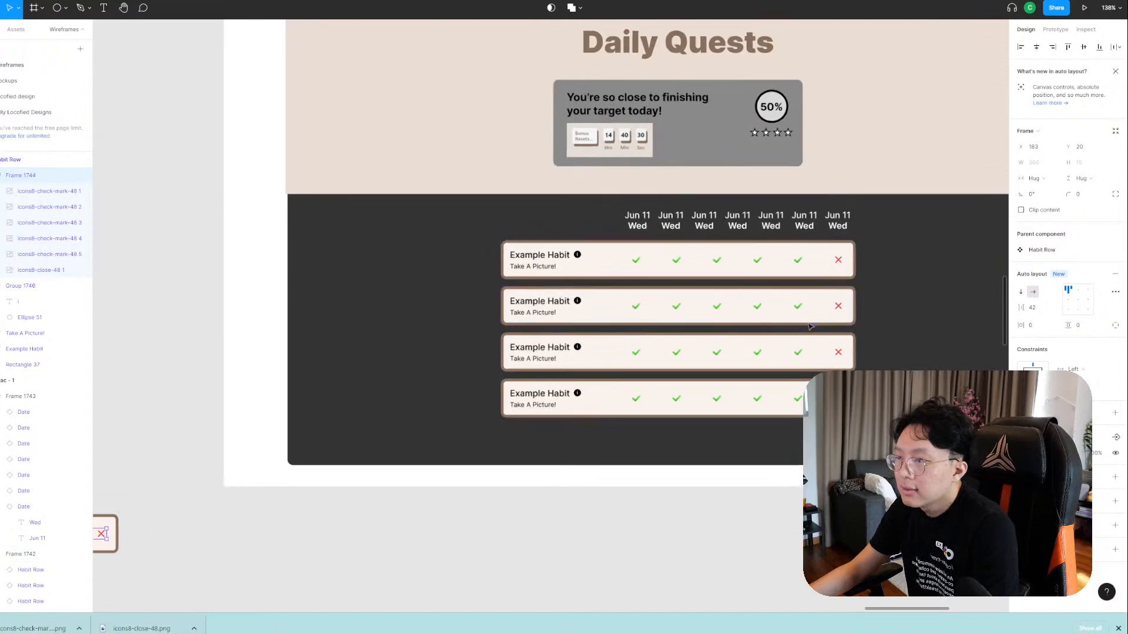
{"action": "left_click_drag", "start_coordinate": [866, 317], "coordinate": [772, 382]}
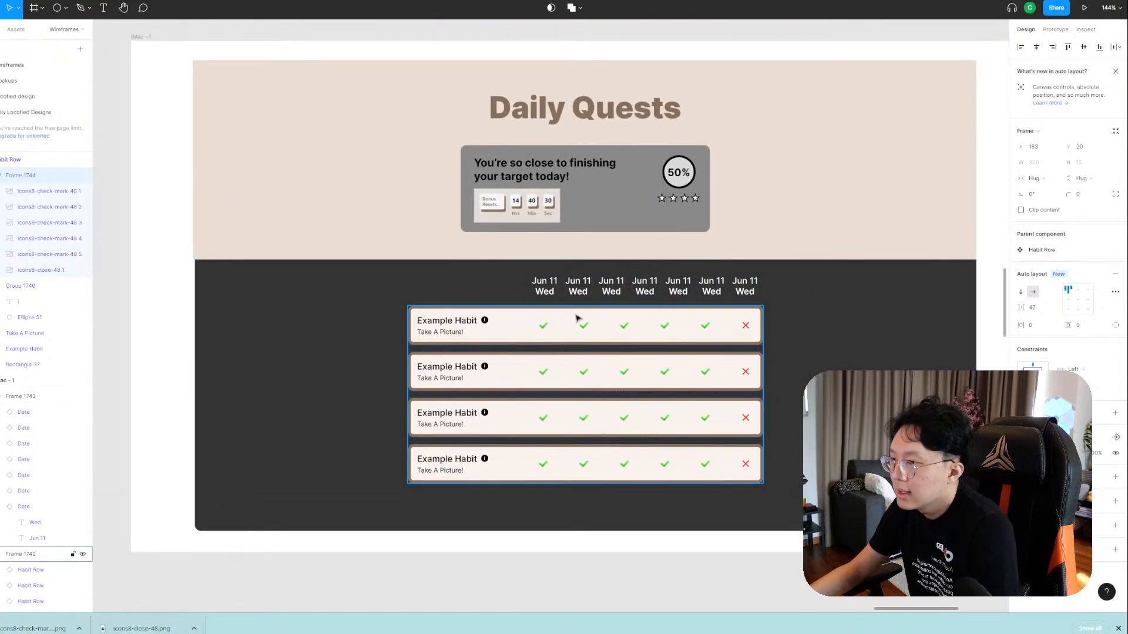
{"action": "scroll", "coordinate": [604, 326], "scroll_direction": "up", "scroll_amount": 1}
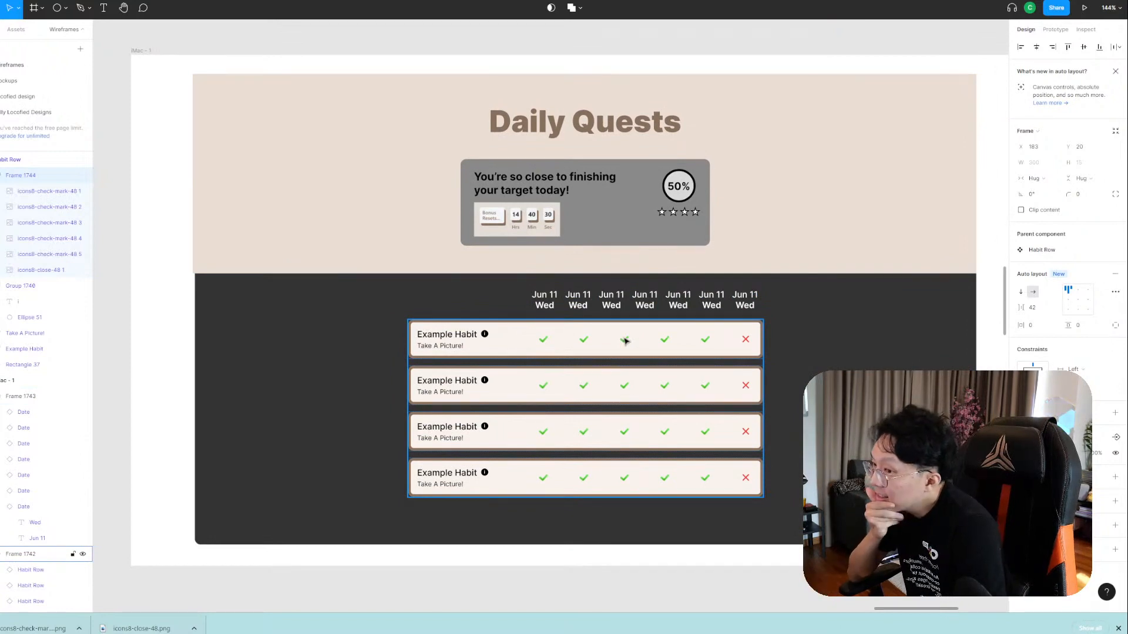
{"action": "left_click", "coordinate": [606, 349]}
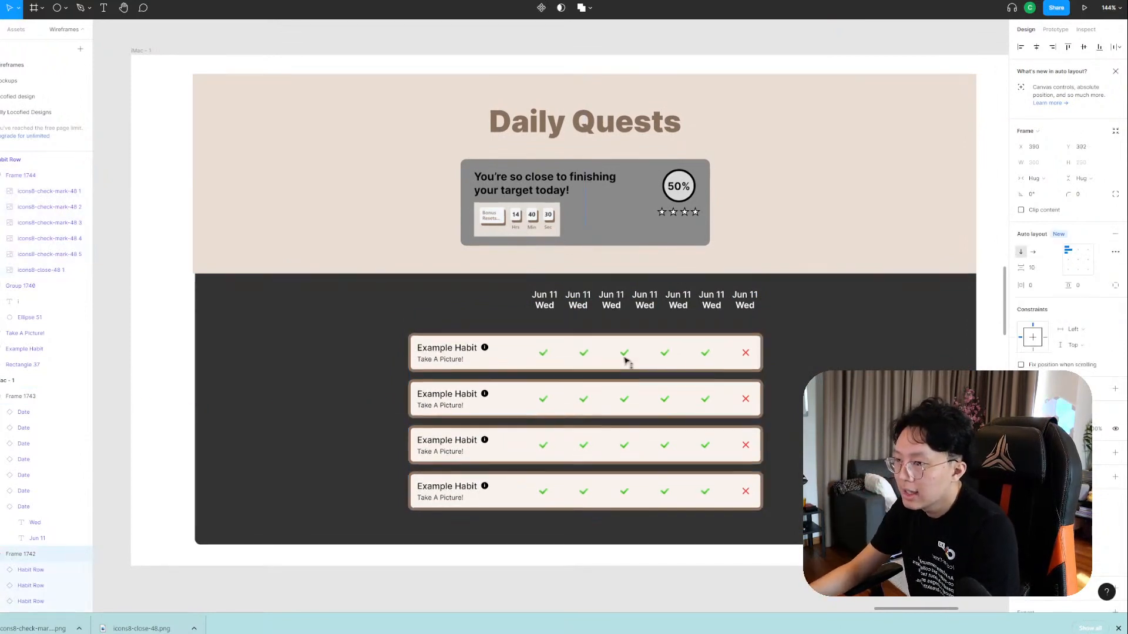
{"action": "left_click_drag", "start_coordinate": [626, 362], "coordinate": [625, 364]}
Add the text "Morning Routines" in the gap above the first Habit Row, near its left edge.
{"action": "key", "text": "t"}
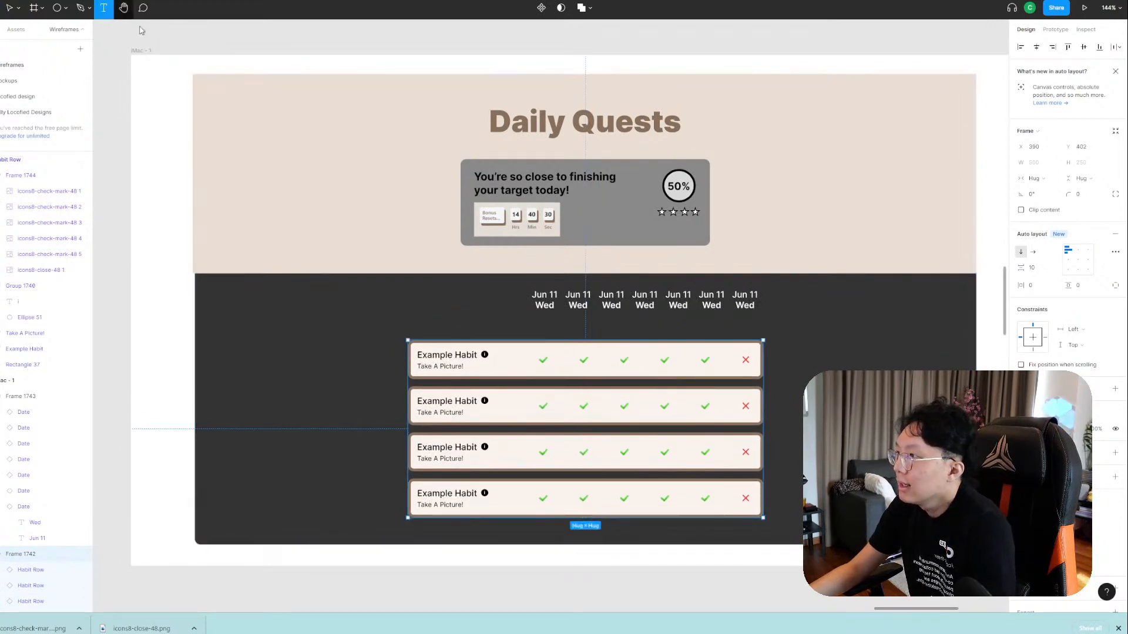
{"action": "left_click", "coordinate": [412, 322]}
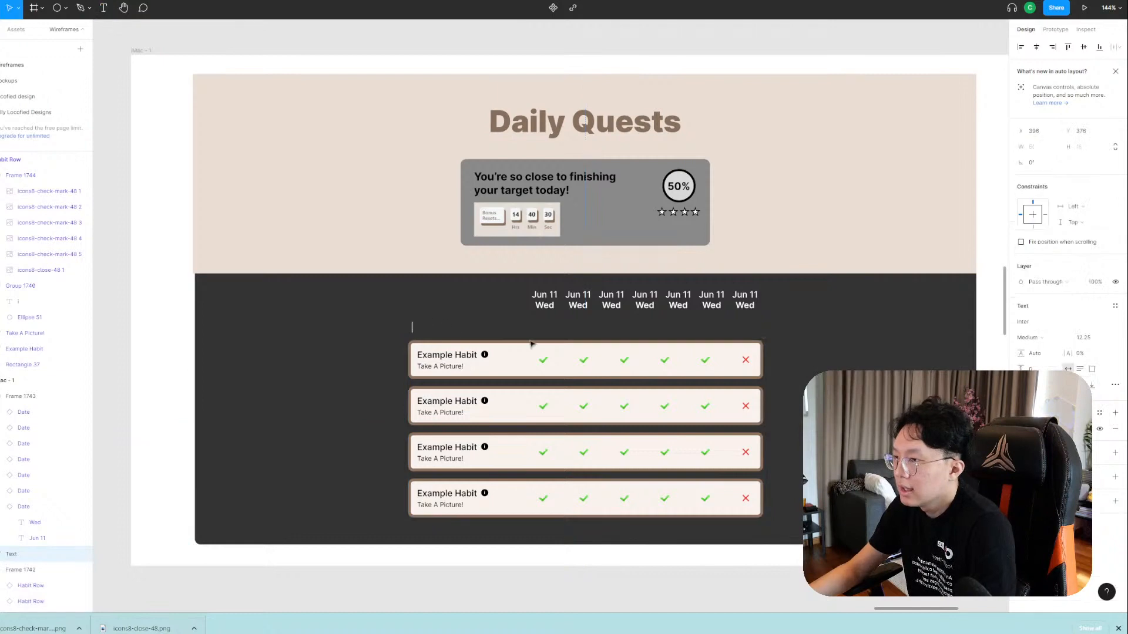
{"action": "type", "text": "Morning Routin"}
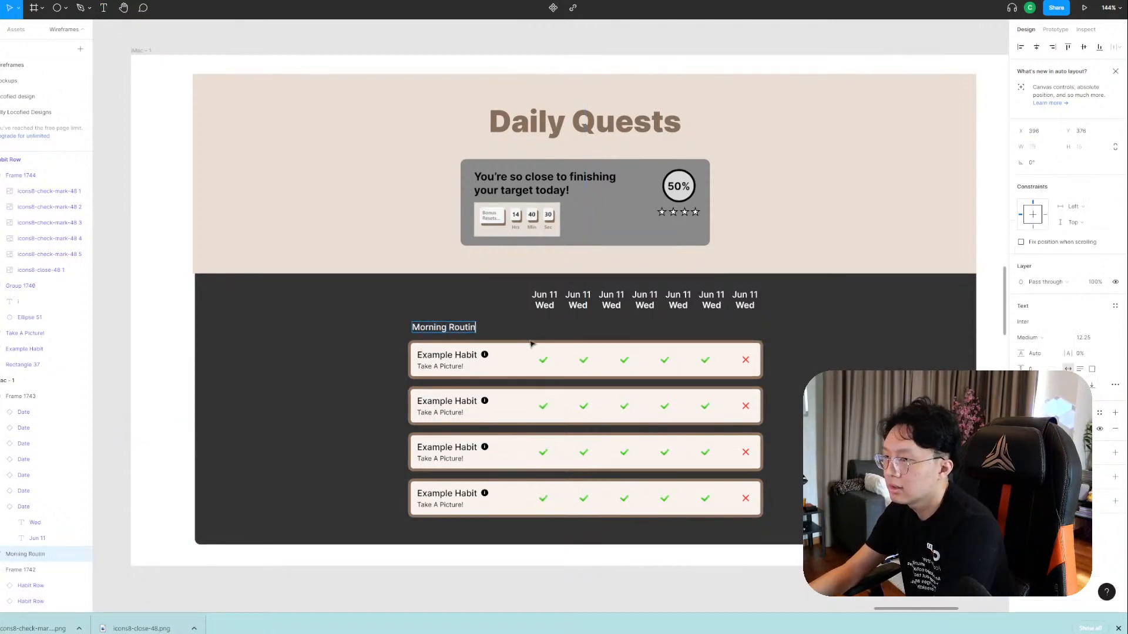
{"action": "type", "text": "es"}
{"action": "key", "text": "Escape"}
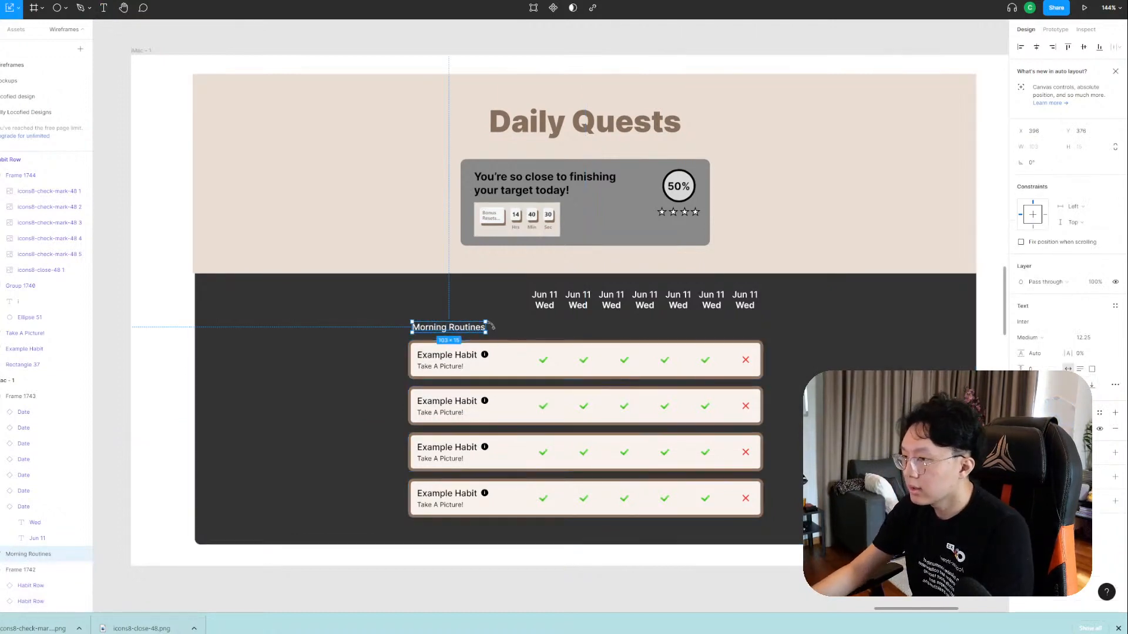
Enlarge the Morning Routines heading to font size 13.91 in Semi Bold and align it with the Habit Rows' left edge at Y 372.
{"action": "left_click_drag", "start_coordinate": [490, 323], "coordinate": [495, 324]}
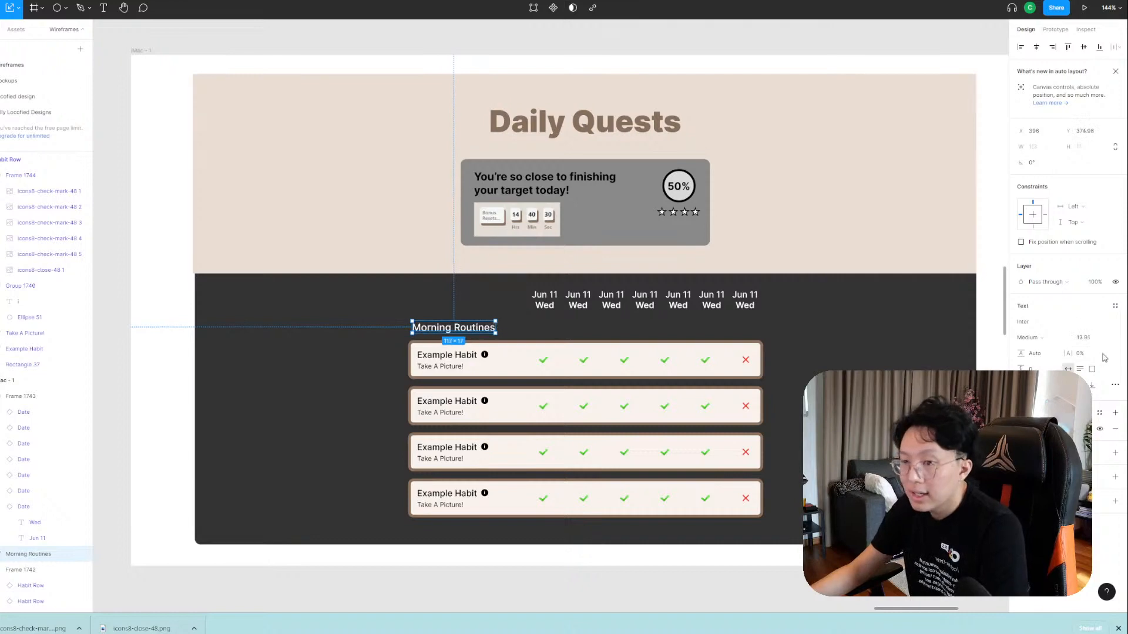
{"action": "left_click", "coordinate": [1061, 339]}
{"action": "left_click", "coordinate": [1062, 350]}
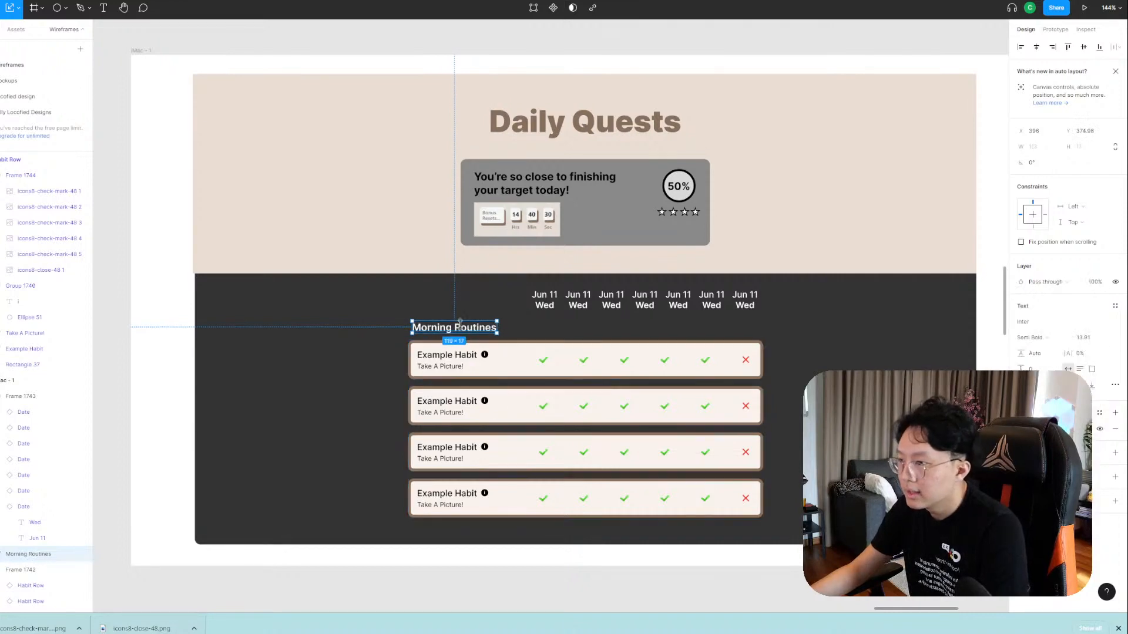
{"action": "left_click_drag", "start_coordinate": [460, 322], "coordinate": [456, 321]}
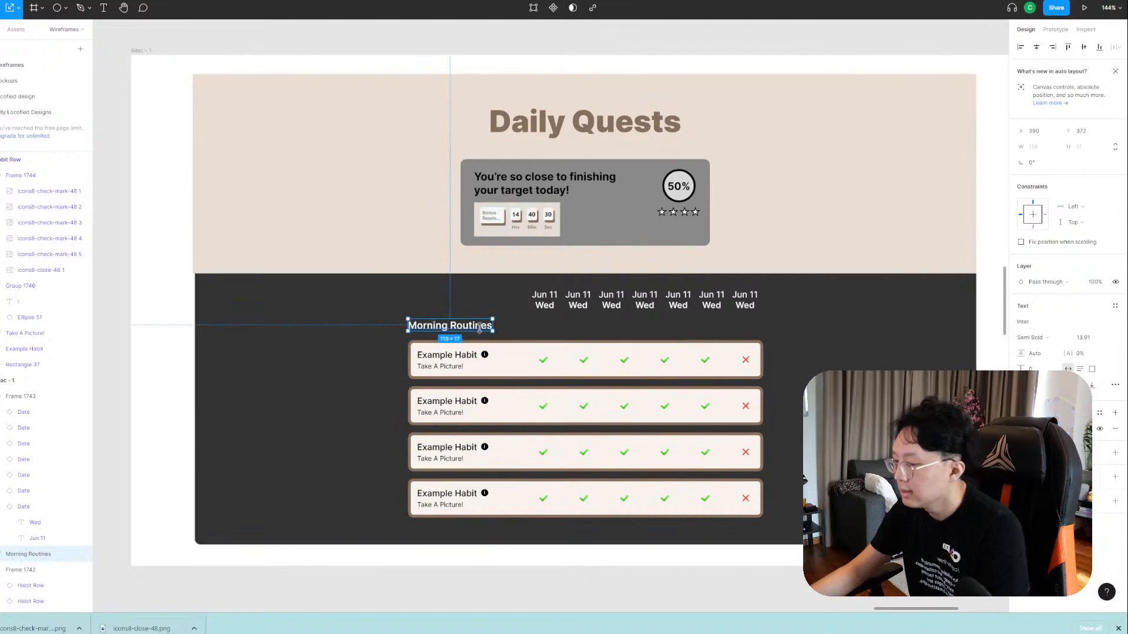
Scale the Morning Routines heading up to font size 14.97.
{"action": "left_click_drag", "start_coordinate": [492, 324], "coordinate": [500, 323]}
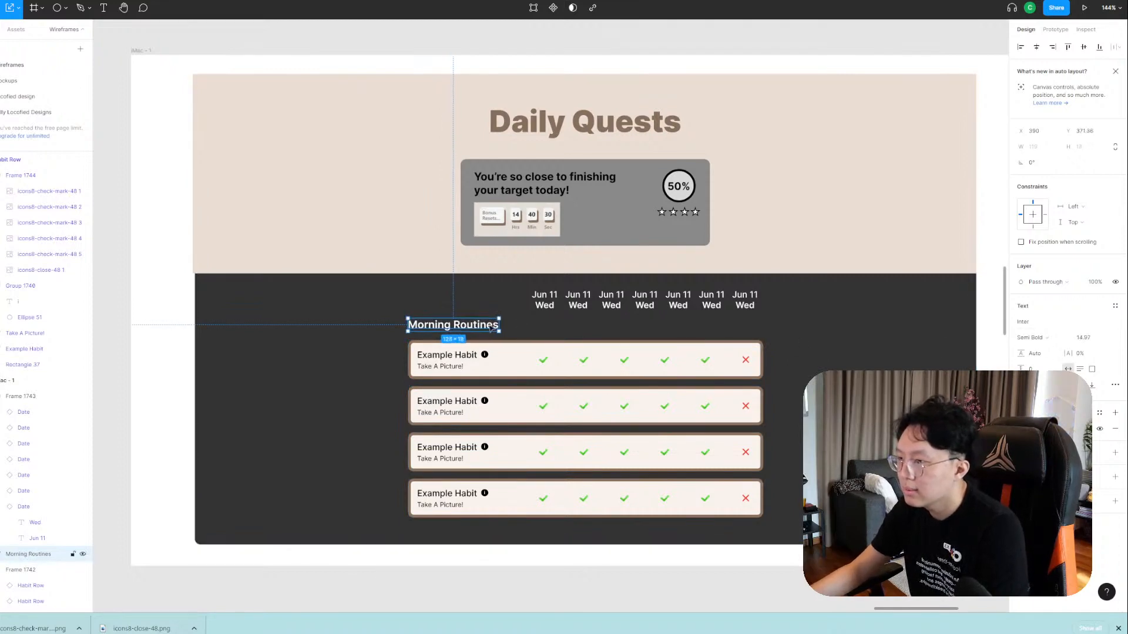
{"action": "left_click", "coordinate": [724, 561]}
Review the reference's Recurring Routines header, switch to the icon website and search its icons for "chevron down".
{"action": "scroll", "coordinate": [662, 471], "scroll_direction": "down", "scroll_amount": 2}
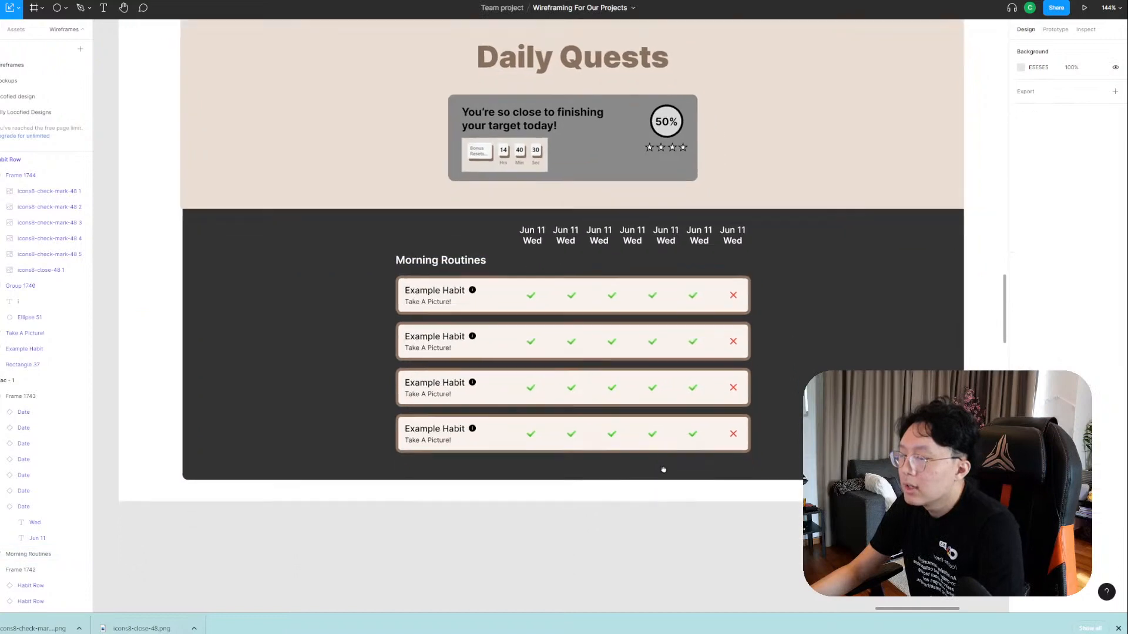
{"action": "left_click_drag", "start_coordinate": [442, 317], "coordinate": [804, 372]}
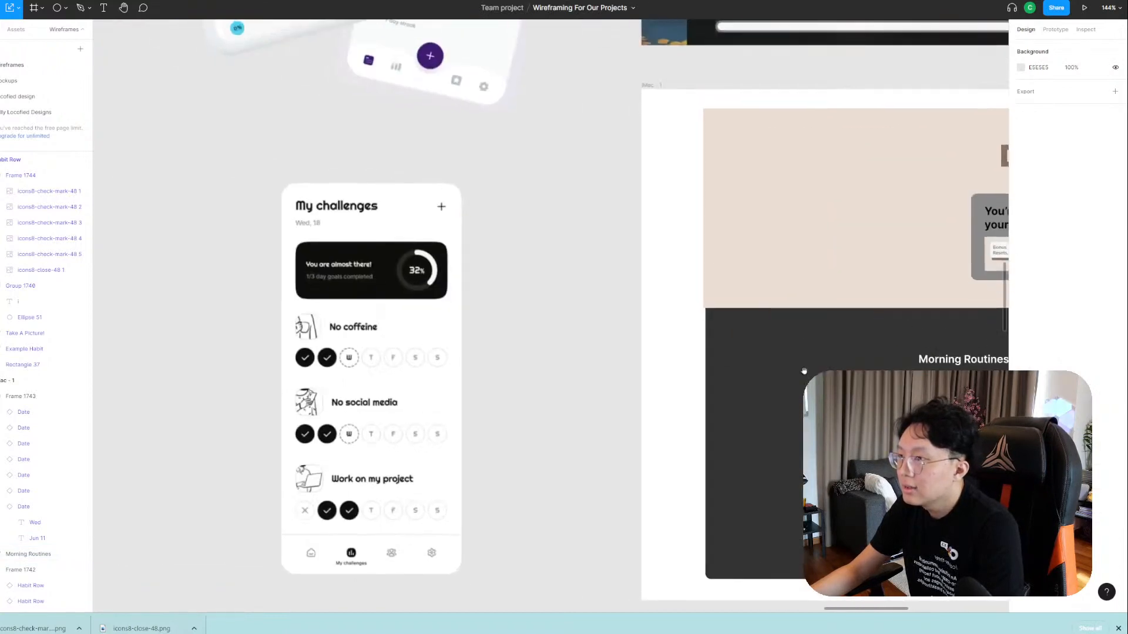
{"action": "left_click_drag", "start_coordinate": [468, 353], "coordinate": [529, 517]}
{"action": "left_click_drag", "start_coordinate": [810, 232], "coordinate": [289, 520]}
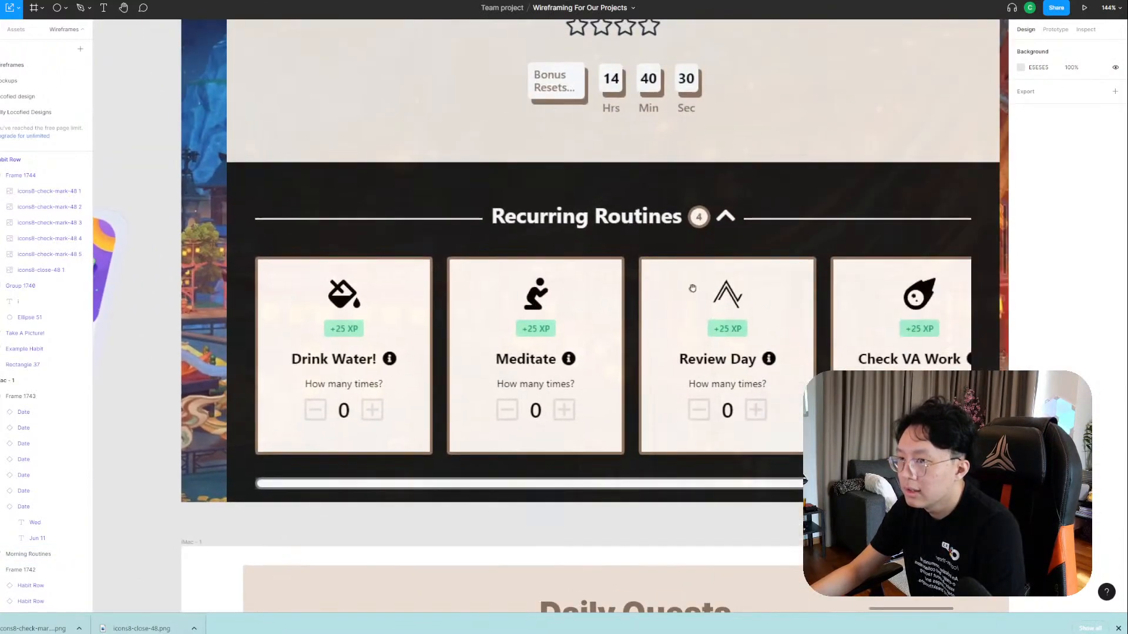
{"action": "scroll", "coordinate": [727, 251], "scroll_direction": "down", "scroll_amount": 8}
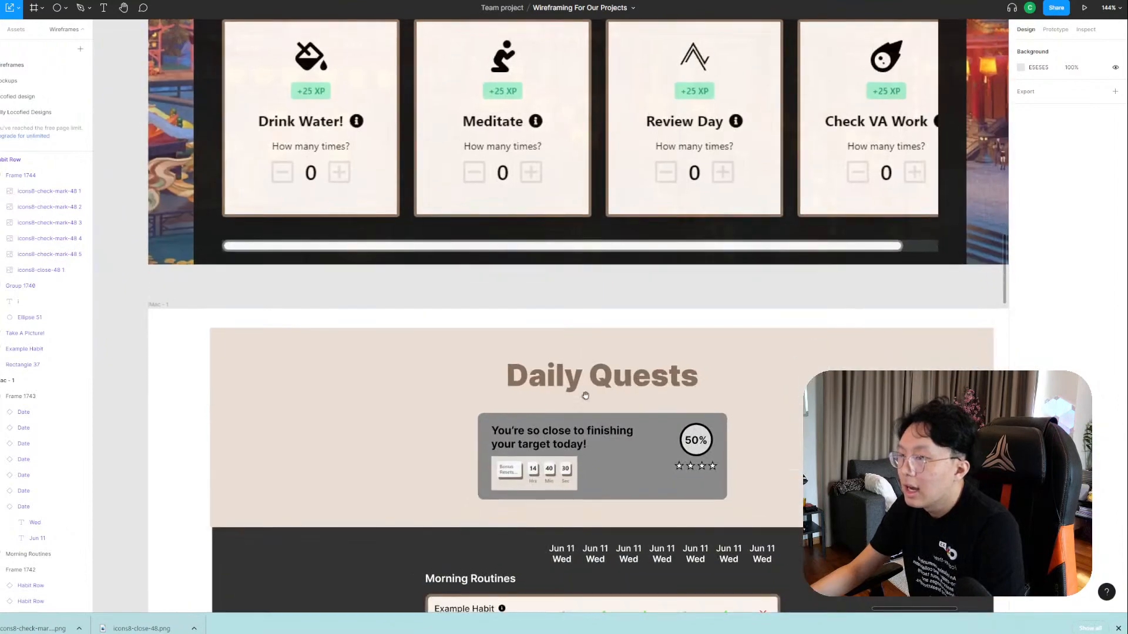
{"action": "scroll", "coordinate": [476, 340], "scroll_direction": "up", "scroll_amount": 5}
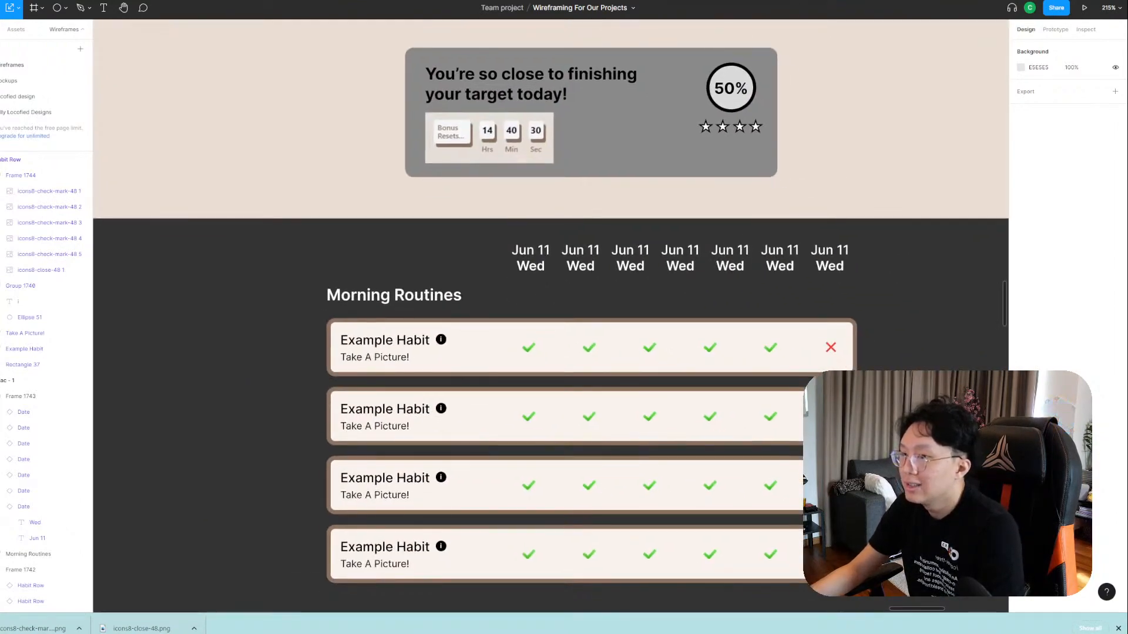
{"action": "left_click", "coordinate": [667, 1]}
{"action": "left_click", "coordinate": [717, 179]}
{"action": "scroll", "coordinate": [270, 129], "scroll_direction": "up", "scroll_amount": 4}
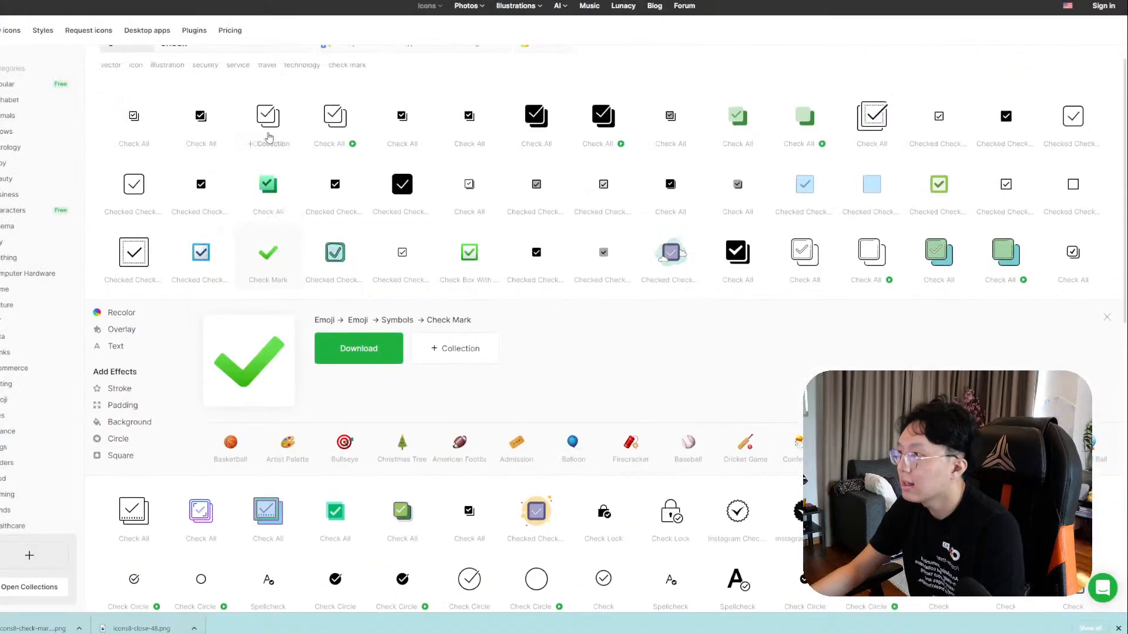
{"action": "type", "text": "chevro"}
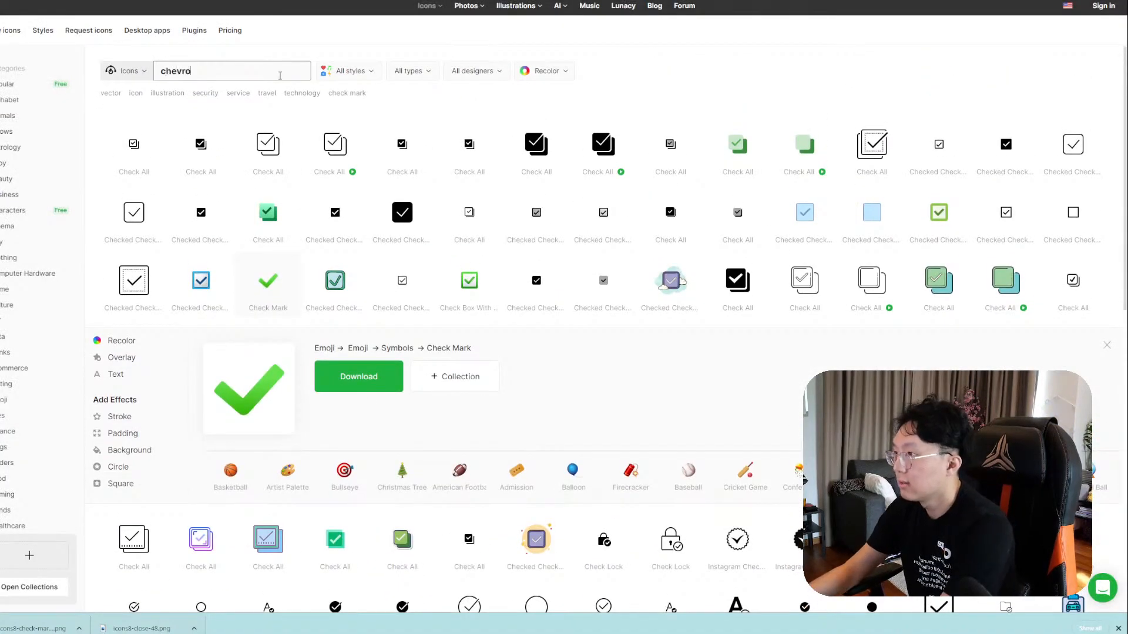
{"action": "type", "text": "n down"}
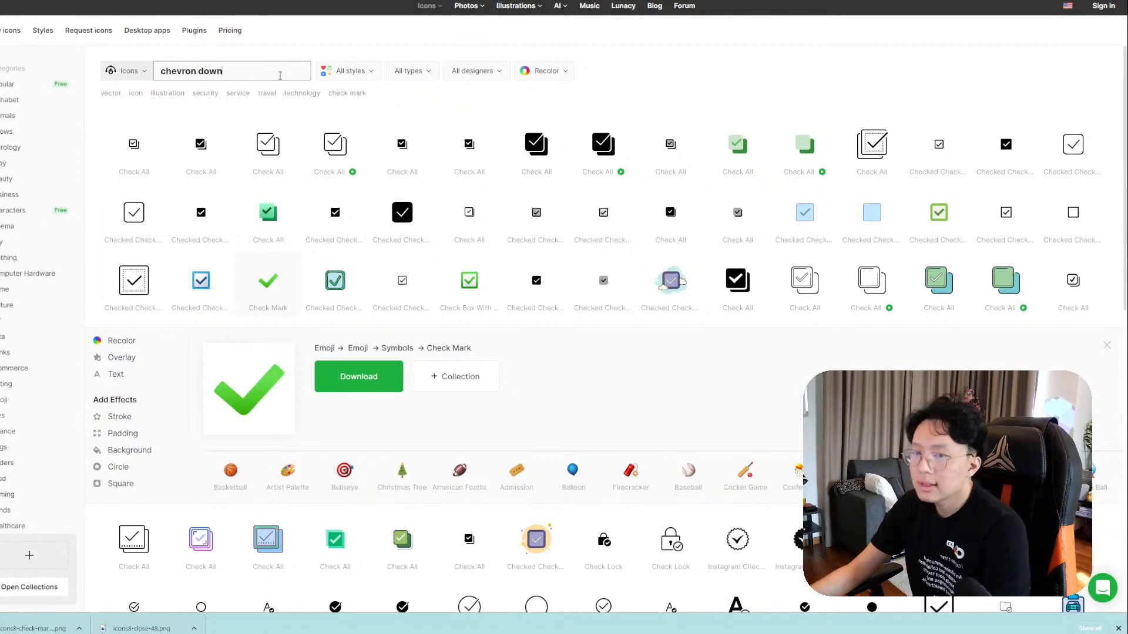
{"action": "key", "text": "Return"}
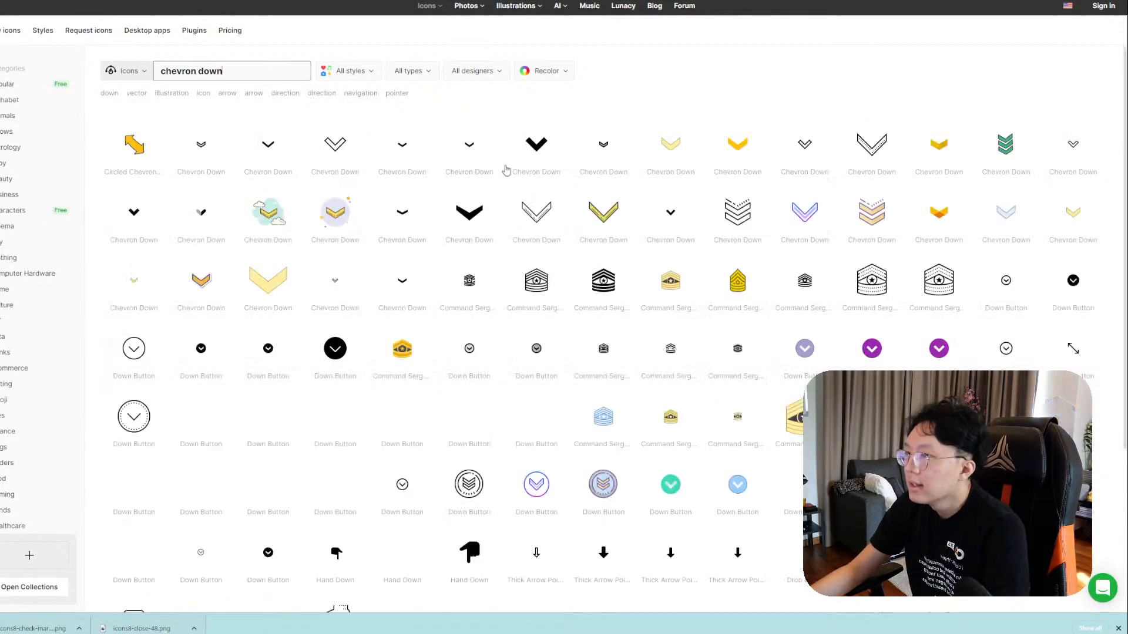
Download the black iOS Filled Chevron Down icon as a 50x50 PNG.
{"action": "left_click", "coordinate": [520, 143]}
{"action": "left_click", "coordinate": [358, 102]}
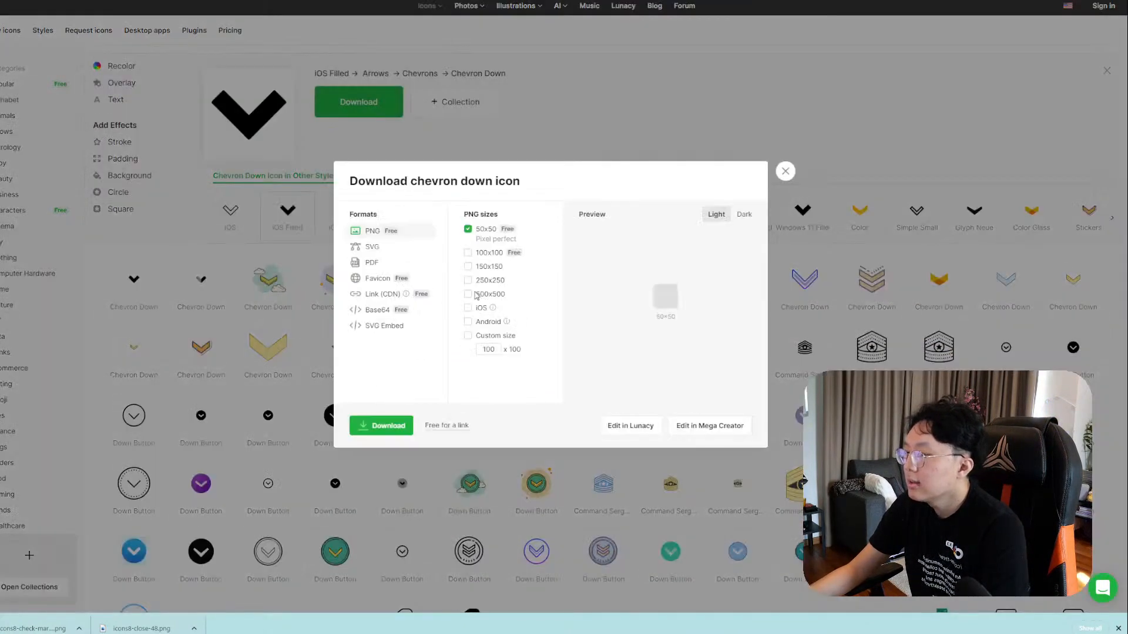
{"action": "left_click", "coordinate": [410, 421]}
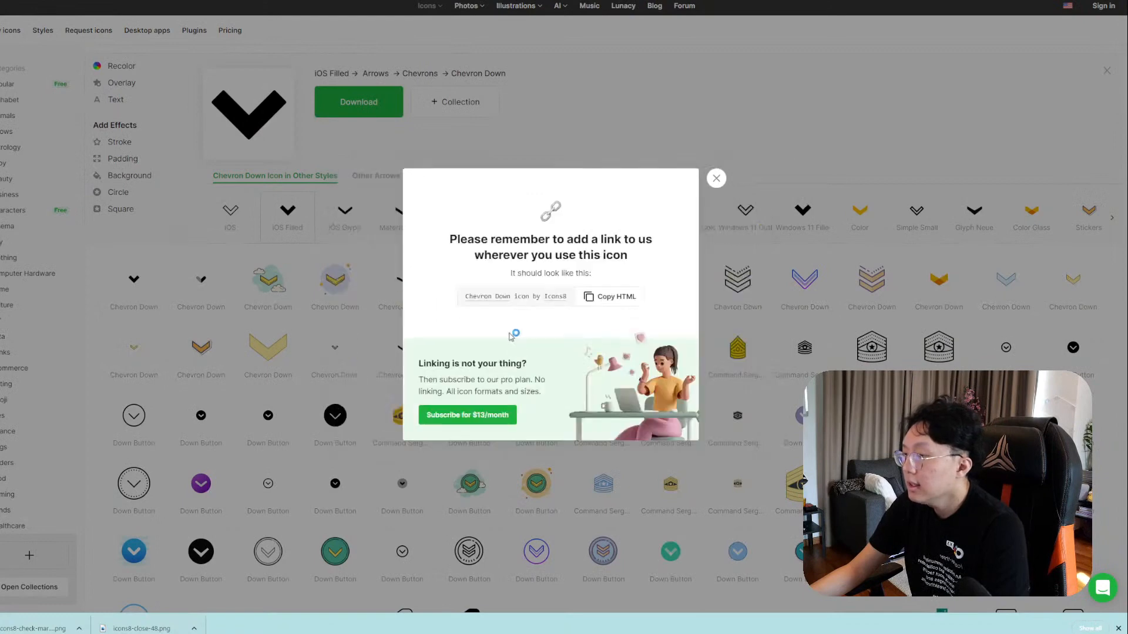
Recolor the iOS Filled Chevron Down icon to white (#FFFFFF) and download it as a 50x50 PNG.
{"action": "key", "text": "ctrl+w"}
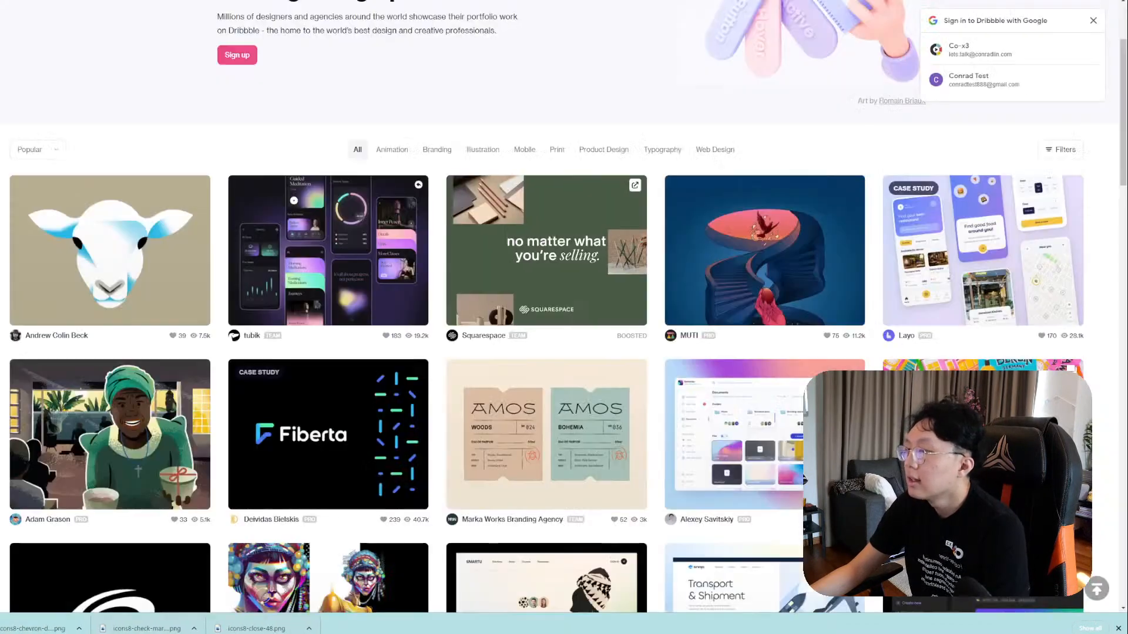
{"action": "key", "text": "ctrl+w"}
{"action": "key", "text": "ctrl+Tab"}
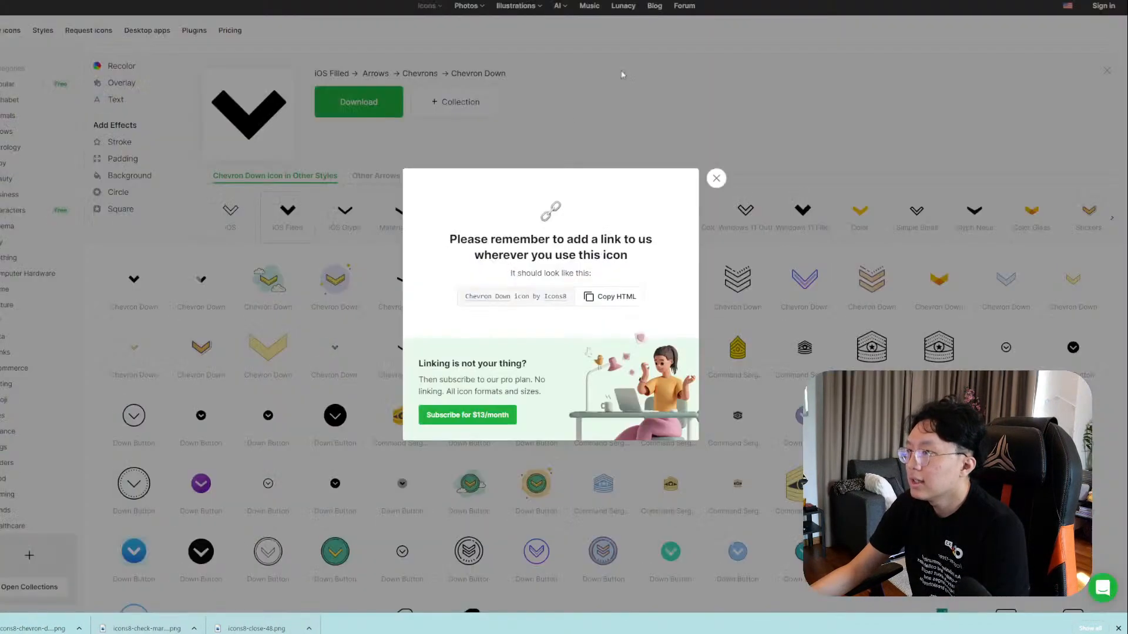
{"action": "left_click", "coordinate": [363, 201]}
{"action": "left_click", "coordinate": [346, 108]}
{"action": "left_click", "coordinate": [312, 135]}
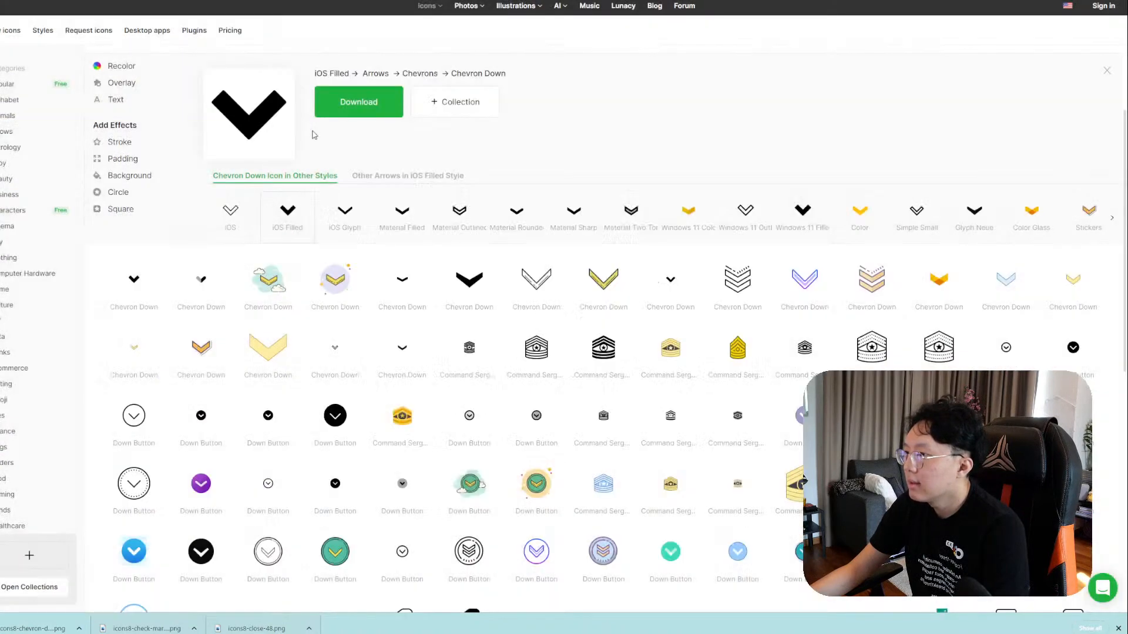
{"action": "left_click", "coordinate": [122, 69]}
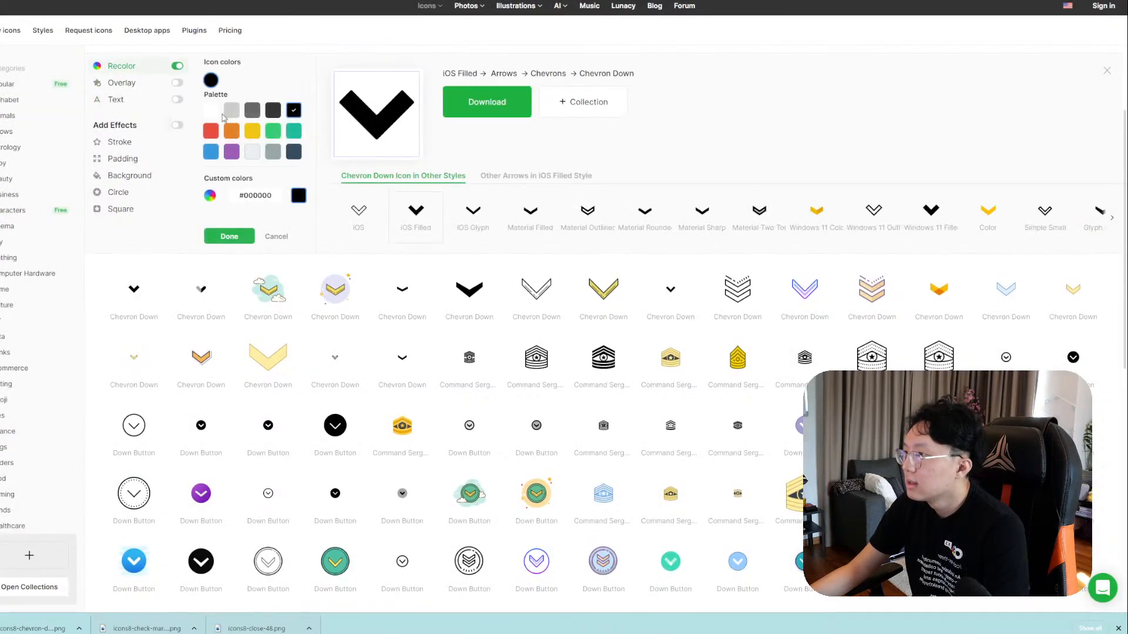
{"action": "left_click", "coordinate": [211, 110]}
{"action": "left_click", "coordinate": [470, 101]}
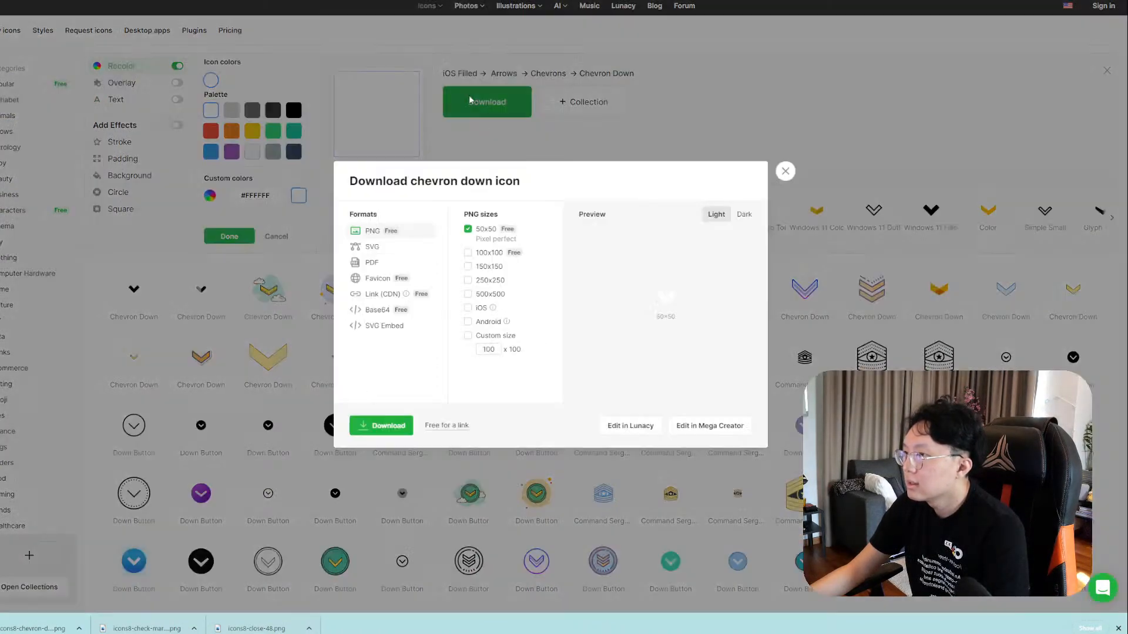
{"action": "left_click", "coordinate": [381, 425]}
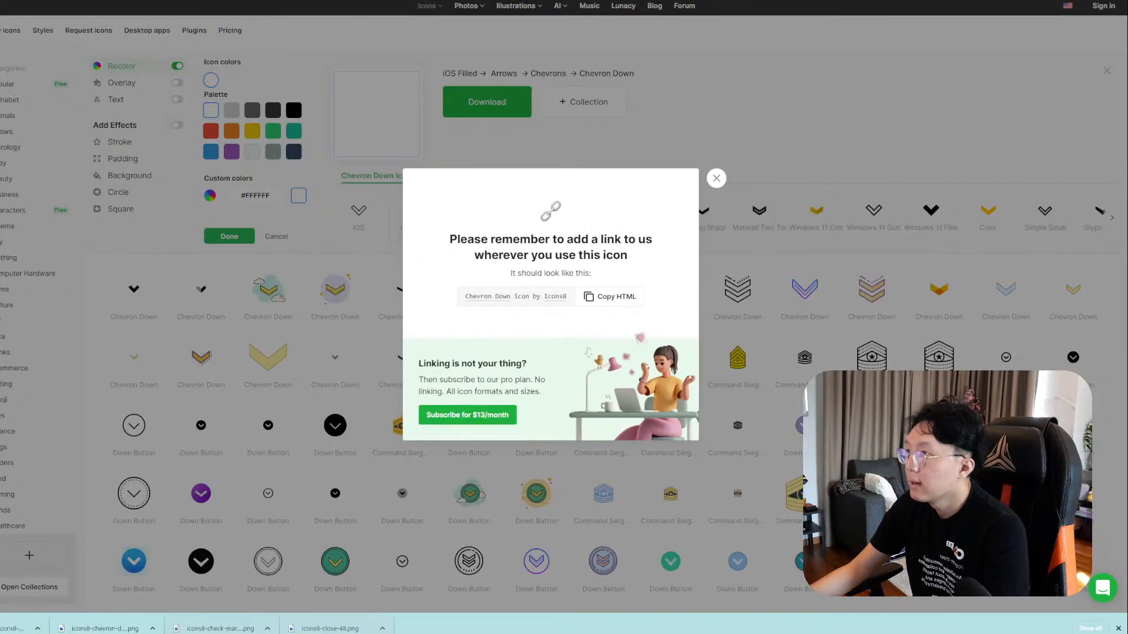
Switch back to Figma and place the white chevron beside the Morning Routines heading, scaled to 16 × 16 at X 522, Y 371.
{"action": "left_click", "coordinate": [241, 0]}
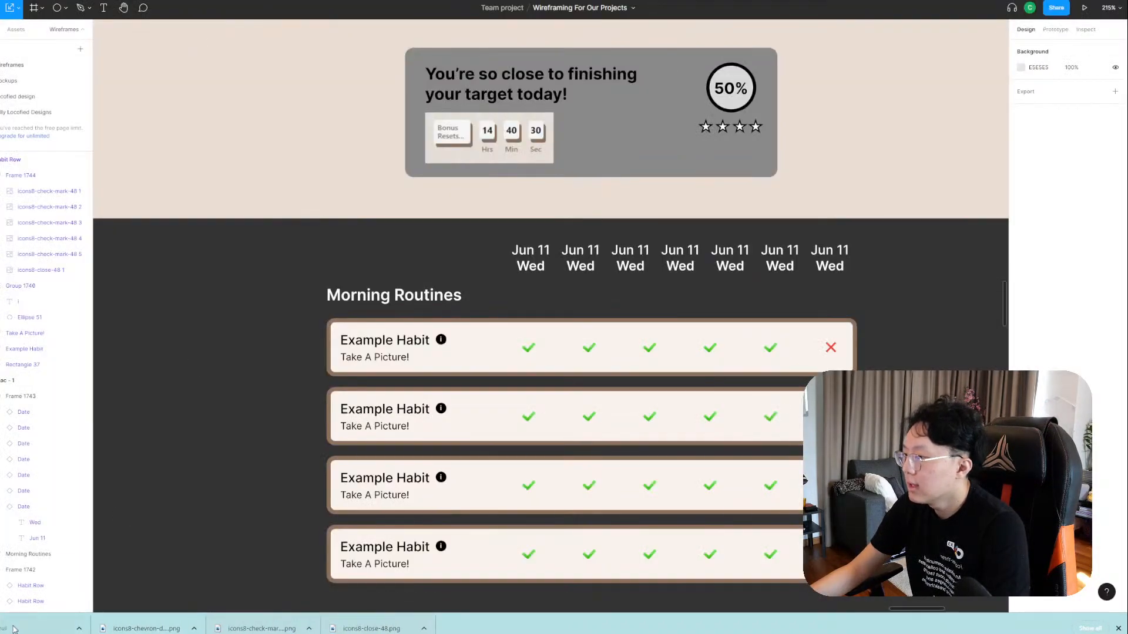
{"action": "left_click_drag", "start_coordinate": [23, 628], "coordinate": [488, 319]}
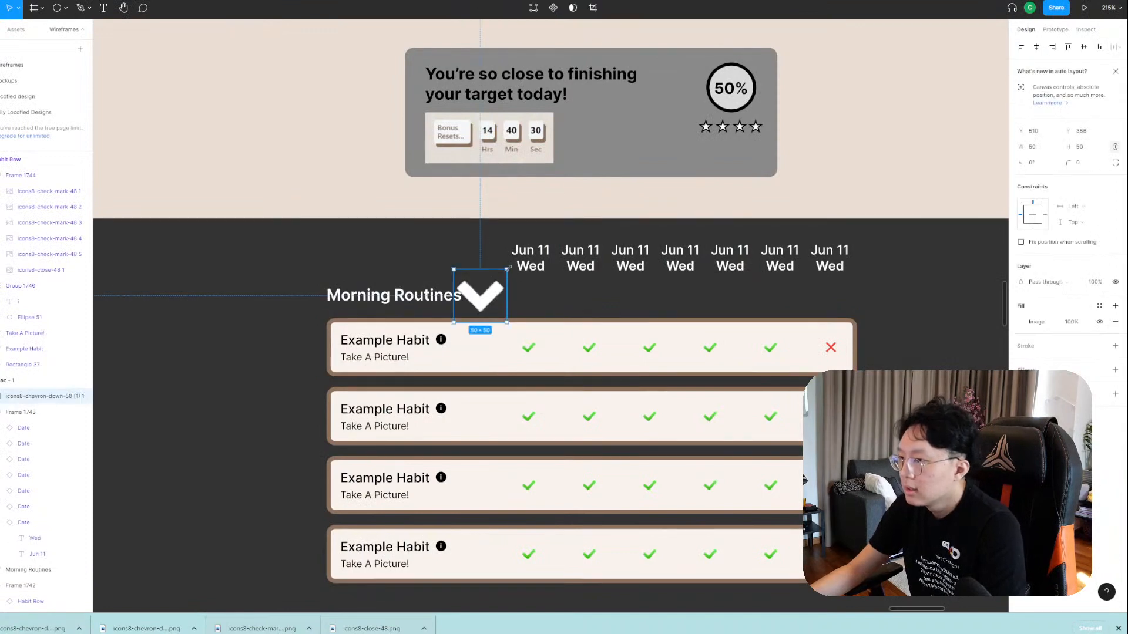
{"action": "left_click_drag", "start_coordinate": [508, 268], "coordinate": [480, 299]}
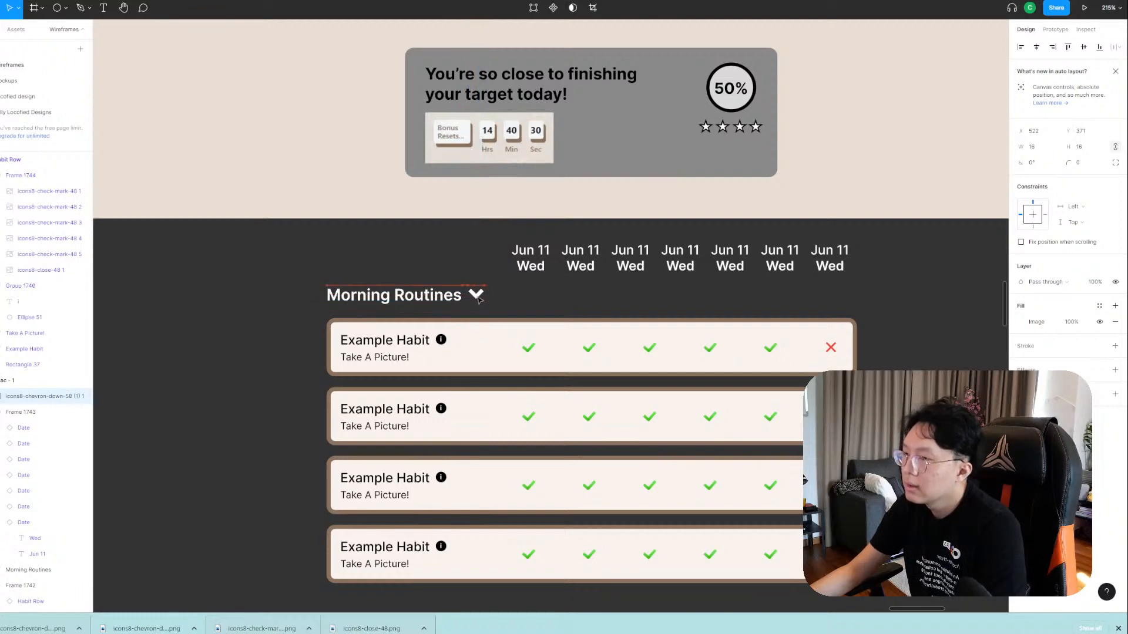
{"action": "left_click", "coordinate": [435, 196]}
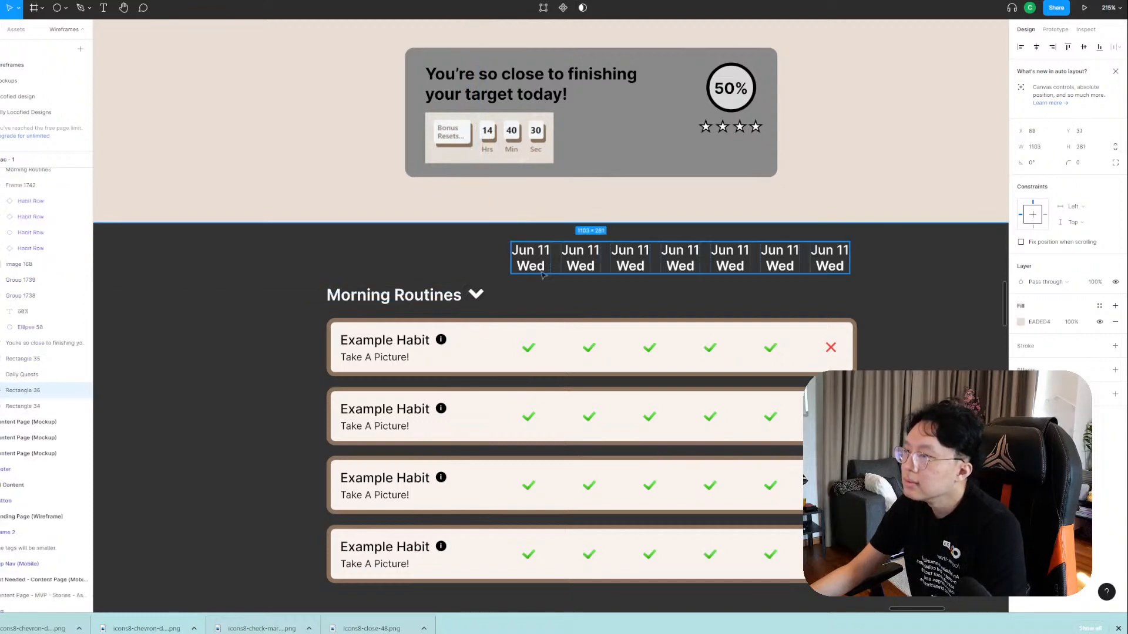
Examine the Morning Routines heading with its chevron and compare it with the Recurring Routines header in the reference mockup.
{"action": "left_click", "coordinate": [480, 299]}
{"action": "scroll", "coordinate": [506, 314], "scroll_direction": "down", "scroll_amount": 2}
{"action": "left_click", "coordinate": [262, 360]}
{"action": "scroll", "coordinate": [368, 252], "scroll_direction": "down", "scroll_amount": 4}
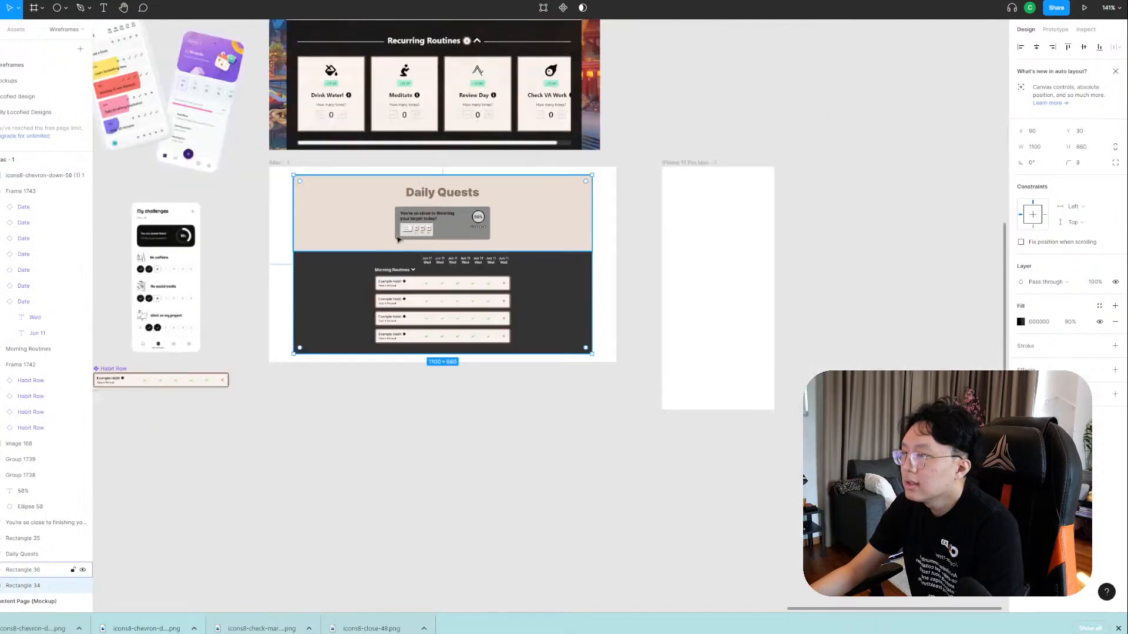
{"action": "scroll", "coordinate": [398, 240], "scroll_direction": "up", "scroll_amount": 3}
{"action": "scroll", "coordinate": [376, 435], "scroll_direction": "up", "scroll_amount": 5}
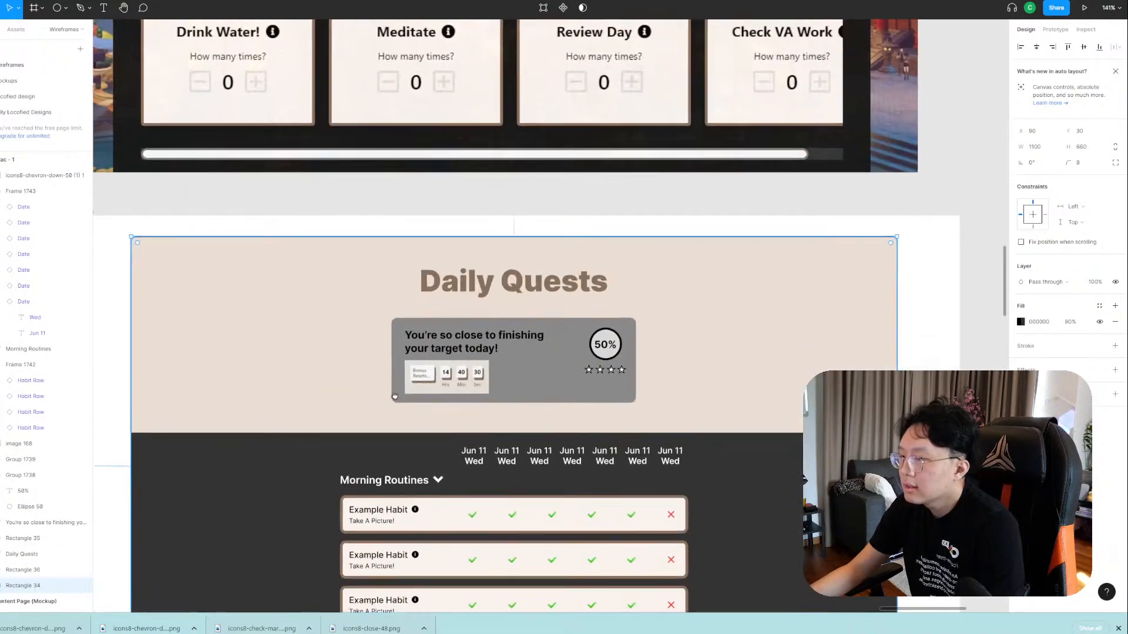
{"action": "scroll", "coordinate": [394, 396], "scroll_direction": "down", "scroll_amount": 2}
{"action": "scroll", "coordinate": [423, 372], "scroll_direction": "up", "scroll_amount": 6}
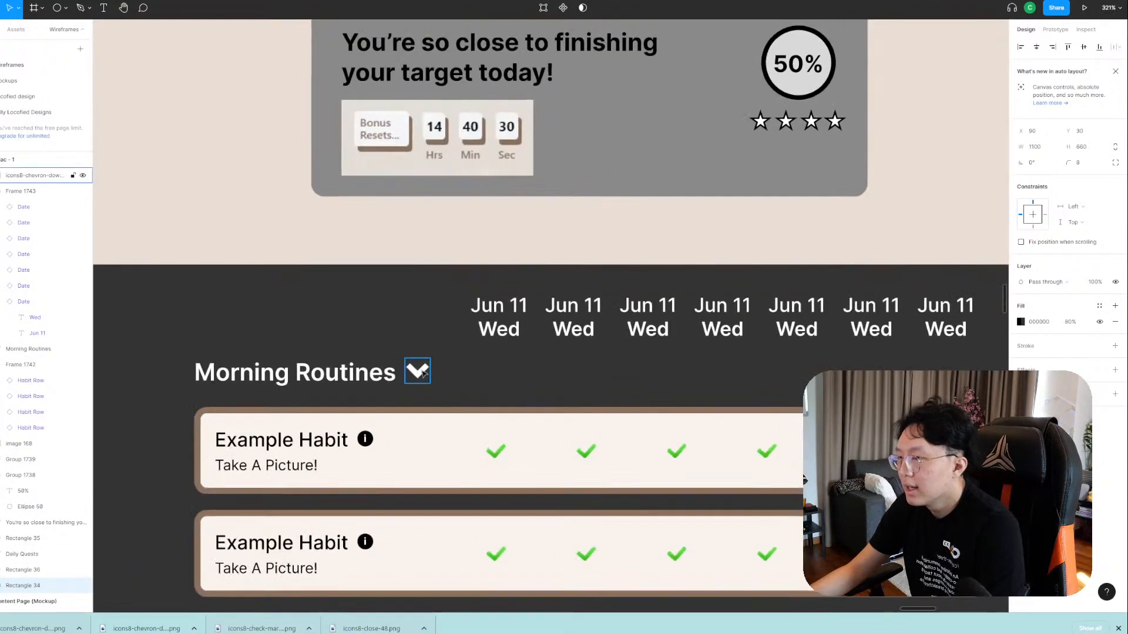
{"action": "scroll", "coordinate": [422, 373], "scroll_direction": "down", "scroll_amount": 4}
{"action": "scroll", "coordinate": [450, 356], "scroll_direction": "down", "scroll_amount": 2}
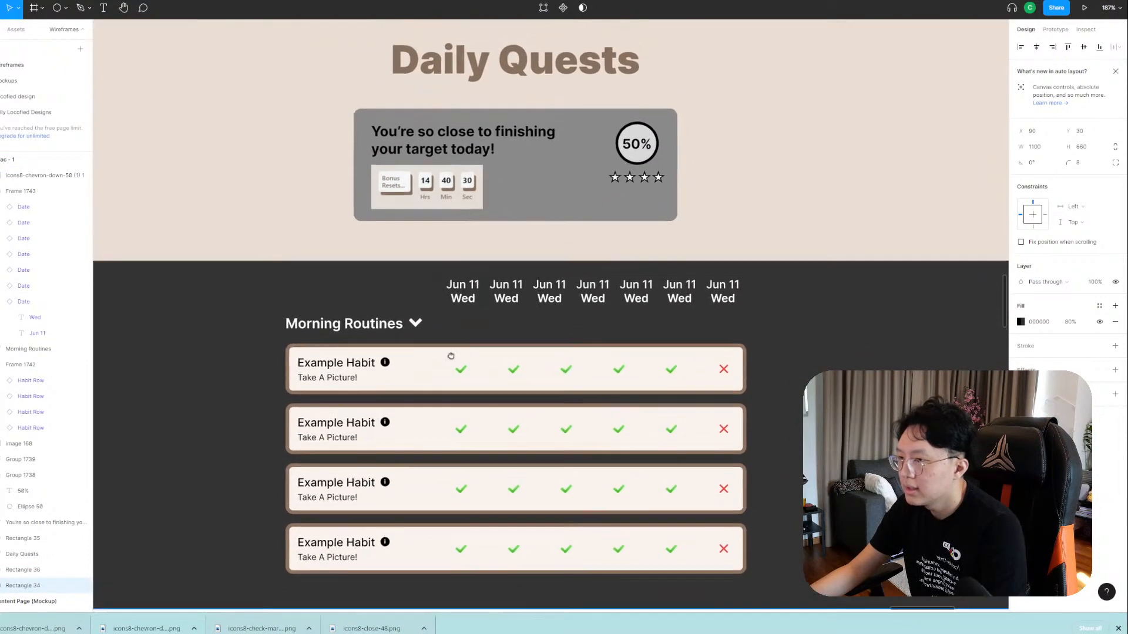
{"action": "scroll", "coordinate": [446, 351], "scroll_direction": "up", "scroll_amount": 1}
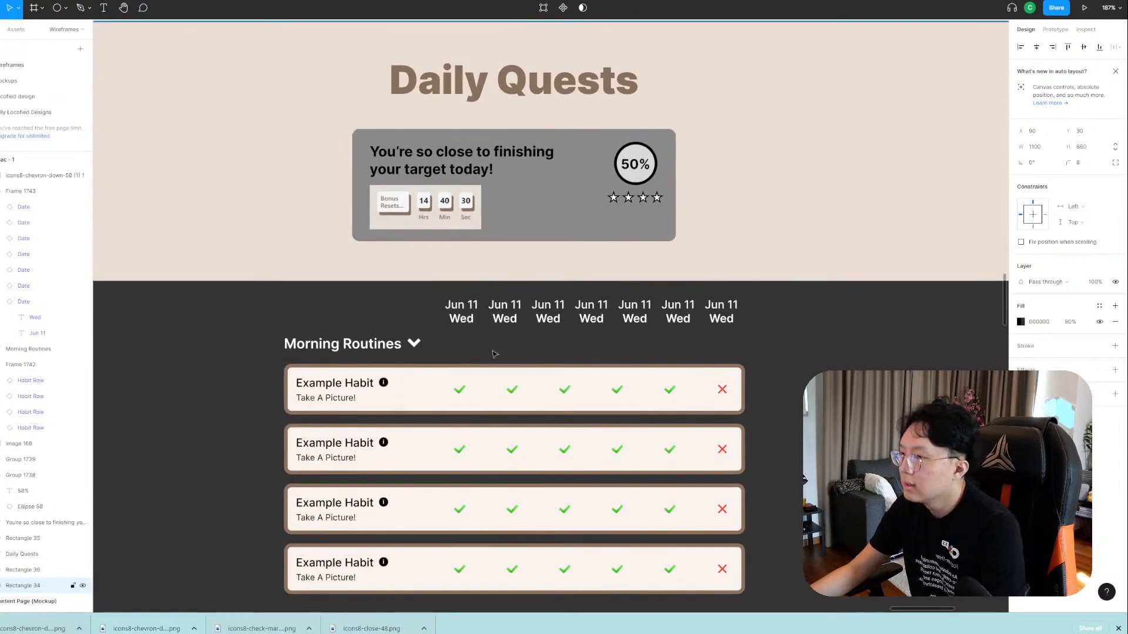
{"action": "scroll", "coordinate": [502, 352], "scroll_direction": "up", "scroll_amount": 12}
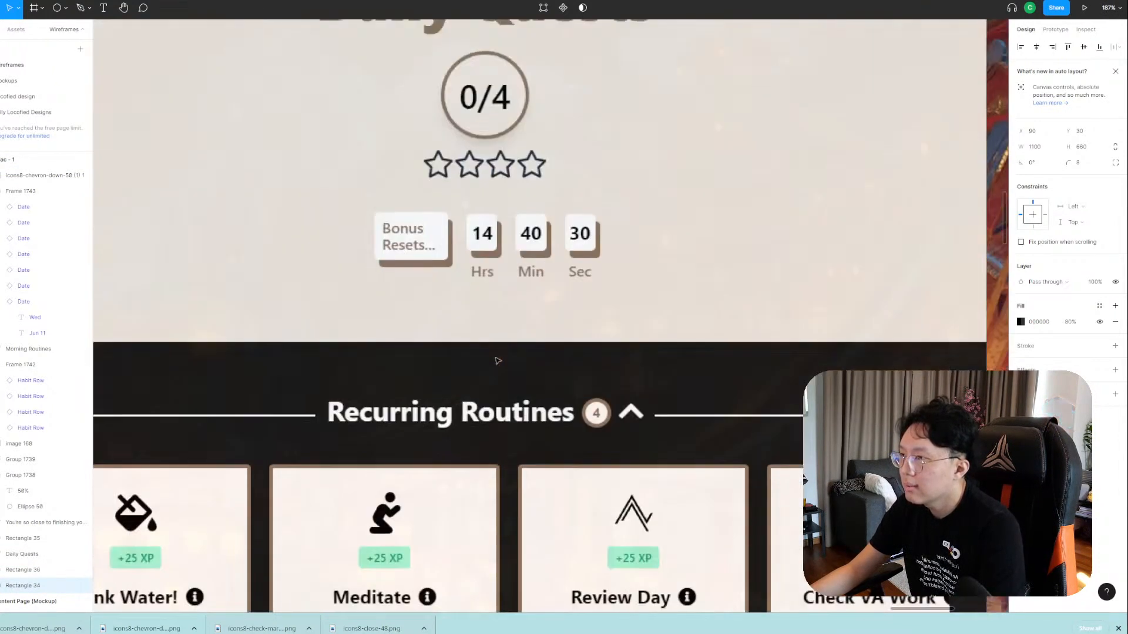
Move the chevron away from the Morning Routines heading to X 541, Y 371, leaving a gap between them.
{"action": "scroll", "coordinate": [496, 360], "scroll_direction": "down", "scroll_amount": 4}
{"action": "scroll", "coordinate": [496, 360], "scroll_direction": "down", "scroll_amount": 8}
{"action": "left_click", "coordinate": [414, 328]}
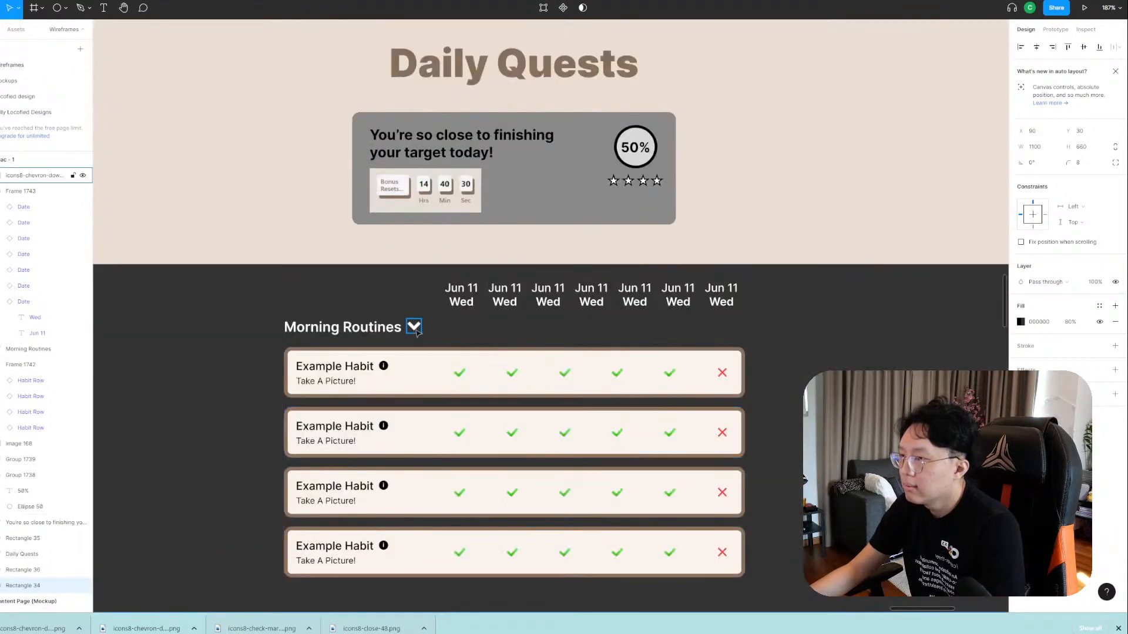
{"action": "left_click_drag", "start_coordinate": [419, 329], "coordinate": [435, 331]}
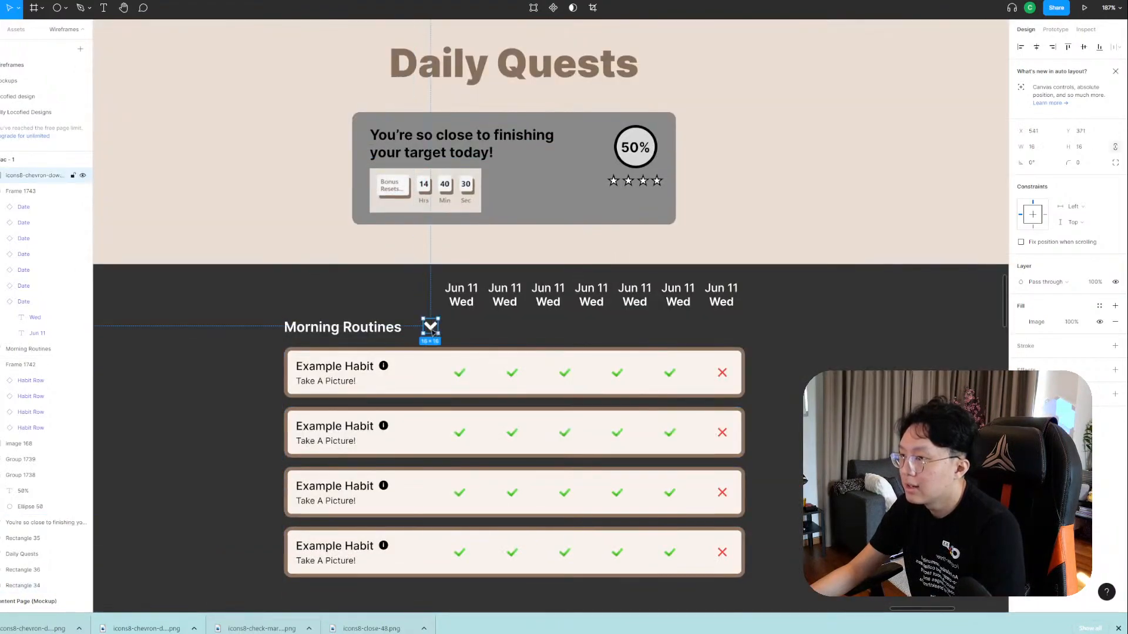
{"action": "scroll", "coordinate": [429, 340], "scroll_direction": "up", "scroll_amount": 12}
{"action": "scroll", "coordinate": [435, 343], "scroll_direction": "down", "scroll_amount": 5}
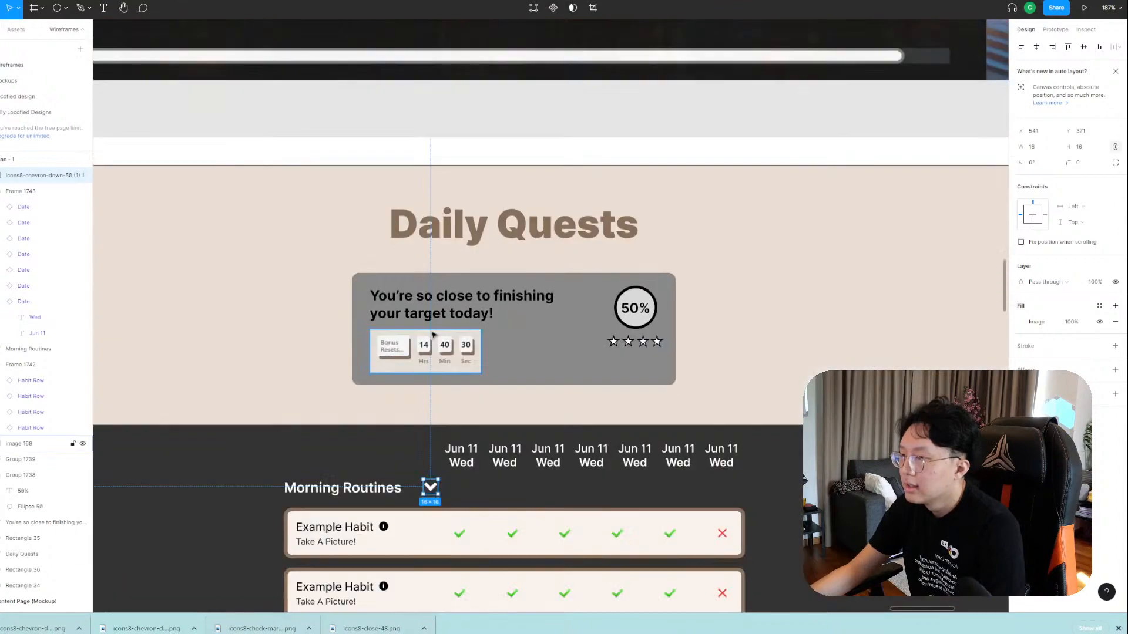
{"action": "scroll", "coordinate": [430, 329], "scroll_direction": "down", "scroll_amount": 4}
{"action": "scroll", "coordinate": [431, 272], "scroll_direction": "up", "scroll_amount": 5}
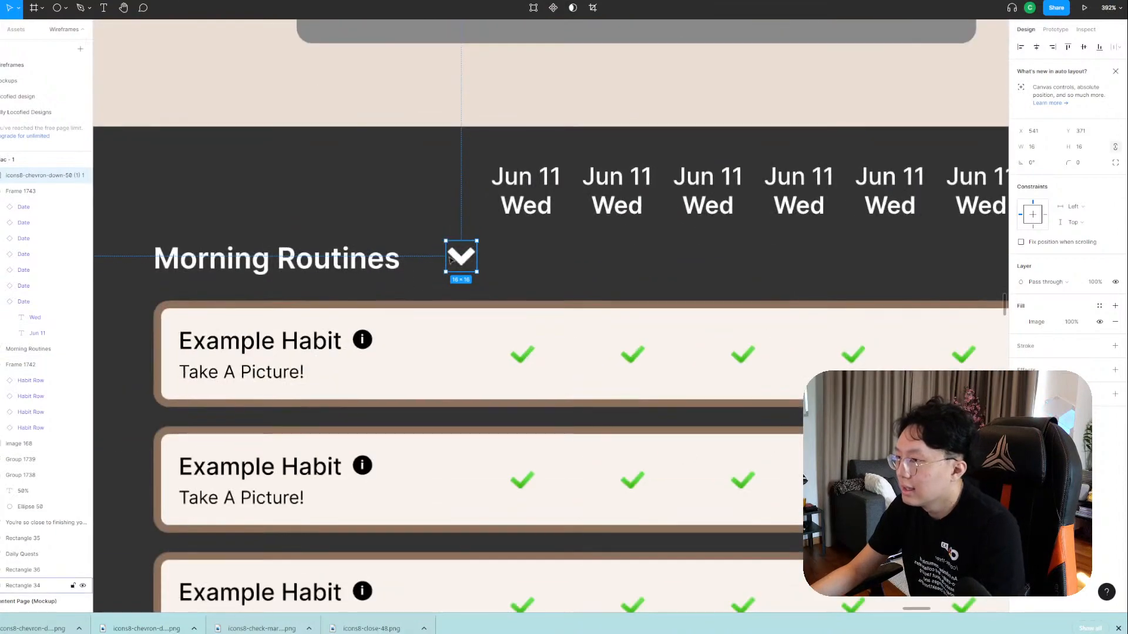
{"action": "left_click_drag", "start_coordinate": [537, 246], "coordinate": [562, 264]}
{"action": "left_click", "coordinate": [66, 15]}
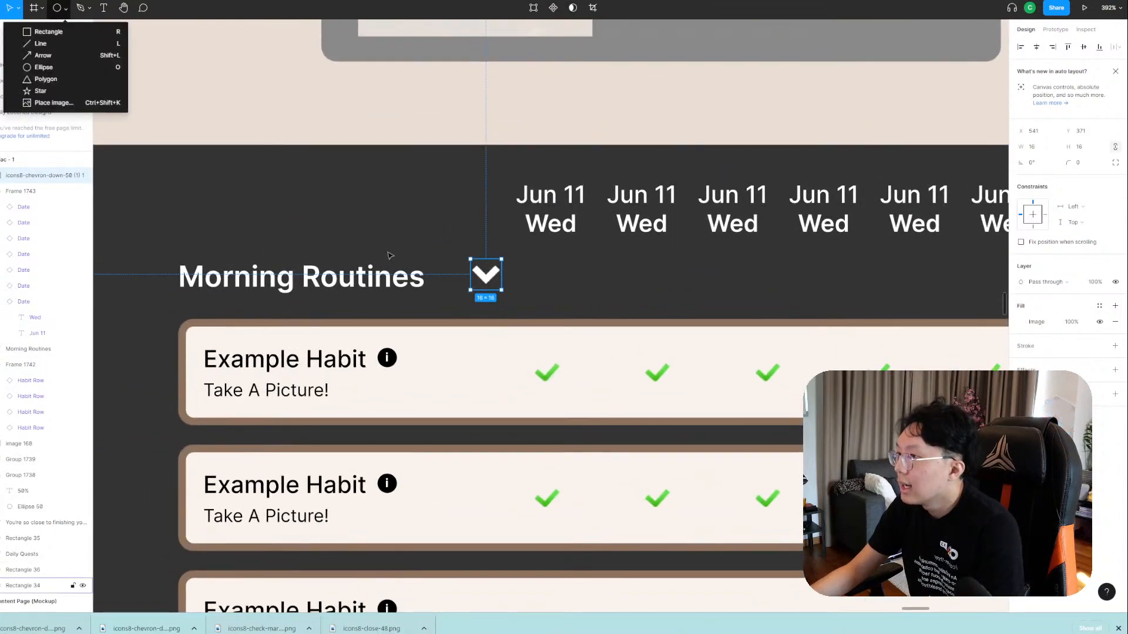
{"action": "left_click", "coordinate": [59, 31]}
{"action": "left_click_drag", "start_coordinate": [433, 259], "coordinate": [466, 290]}
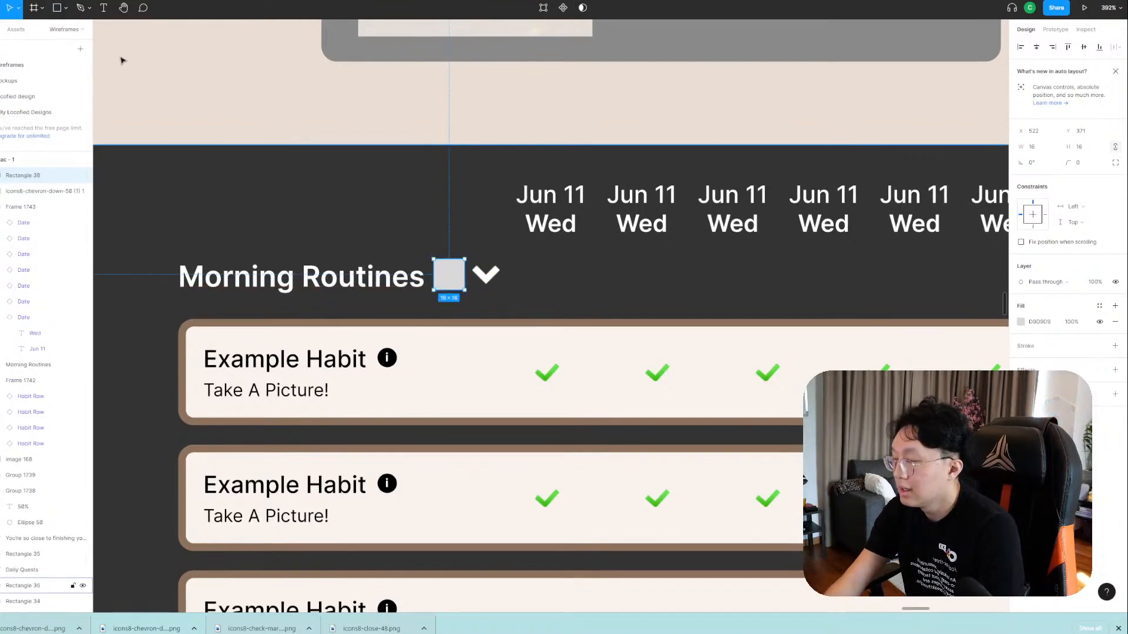
{"action": "key", "text": "Delete"}
Replace the grey rectangle between the Morning Routines heading and its chevron with a 15 × 15 circle.
{"action": "left_click", "coordinate": [66, 8]}
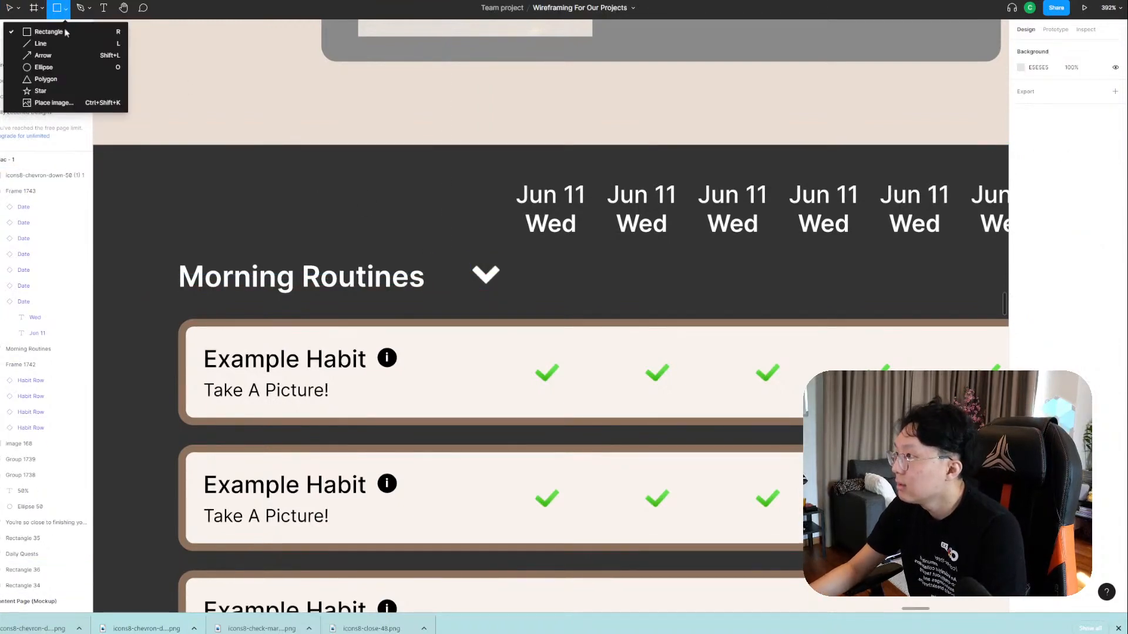
{"action": "left_click", "coordinate": [44, 67]}
{"action": "left_click_drag", "start_coordinate": [433, 265], "coordinate": [455, 288]}
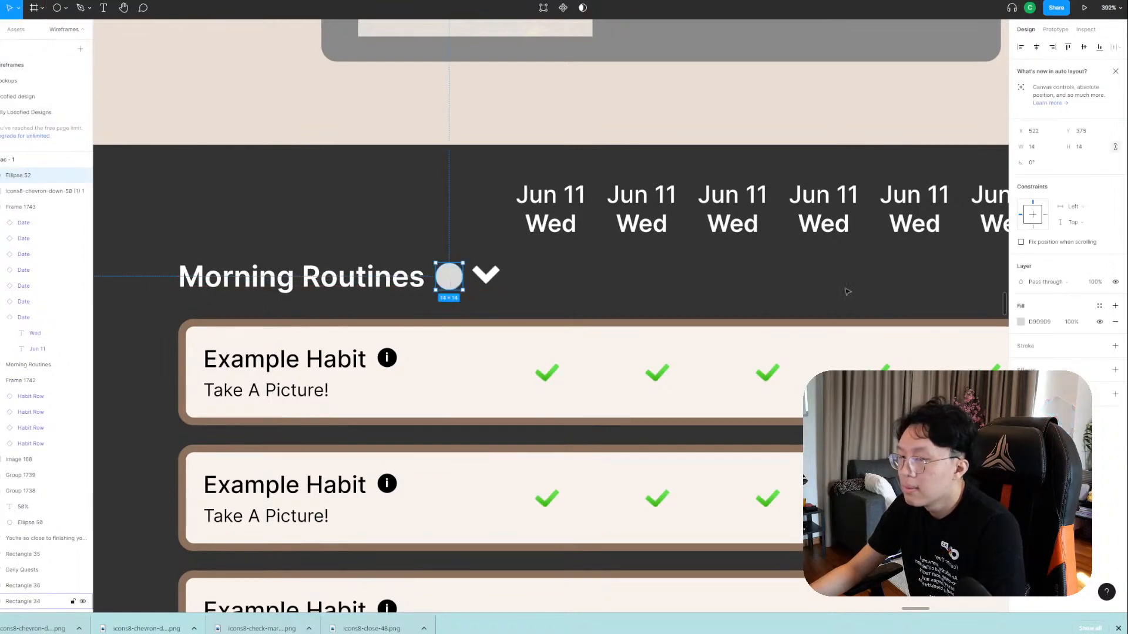
{"action": "type", "text": "15"}
{"action": "key", "text": "Return"}
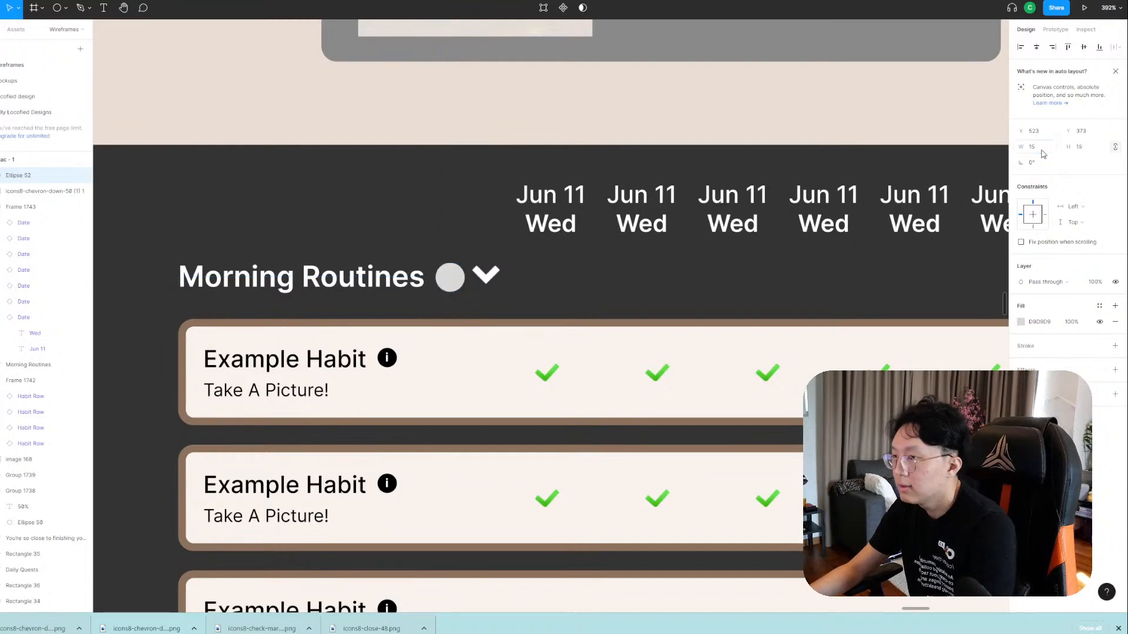
Fill the circle beside Morning Routines with the cream colour sampled from a Habit Row's background.
{"action": "left_click", "coordinate": [1021, 322]}
{"action": "left_click", "coordinate": [902, 466]}
{"action": "left_click", "coordinate": [731, 361]}
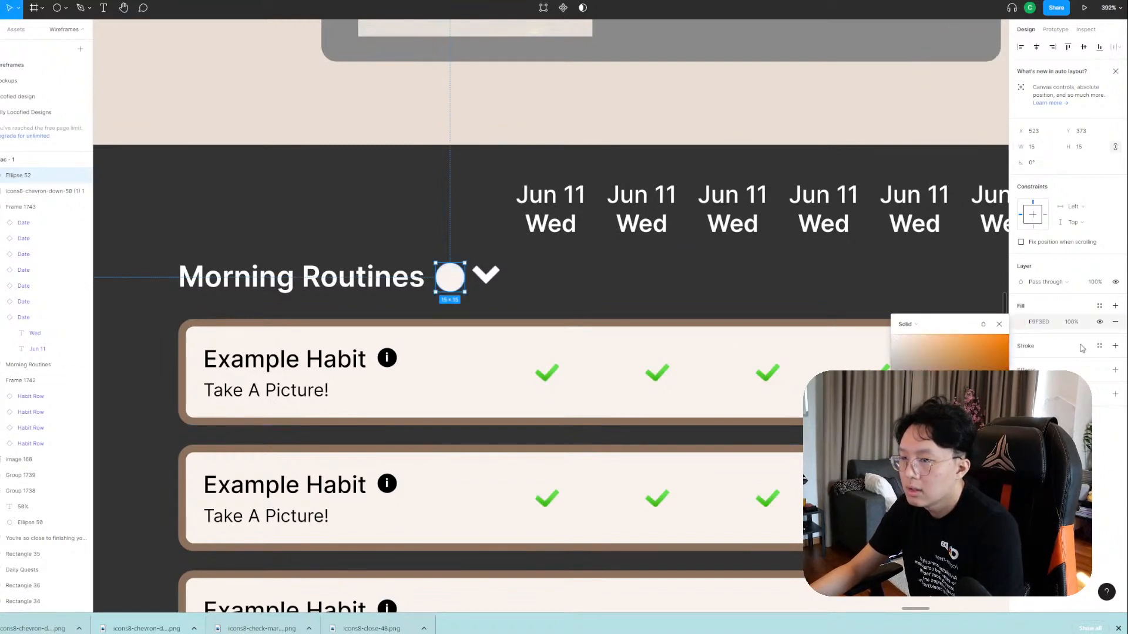
Give the circle a solid stroke in the Habit Row border's brown, #8C715D, sampled from the canvas.
{"action": "left_click", "coordinate": [1114, 346]}
{"action": "left_click", "coordinate": [1020, 362]}
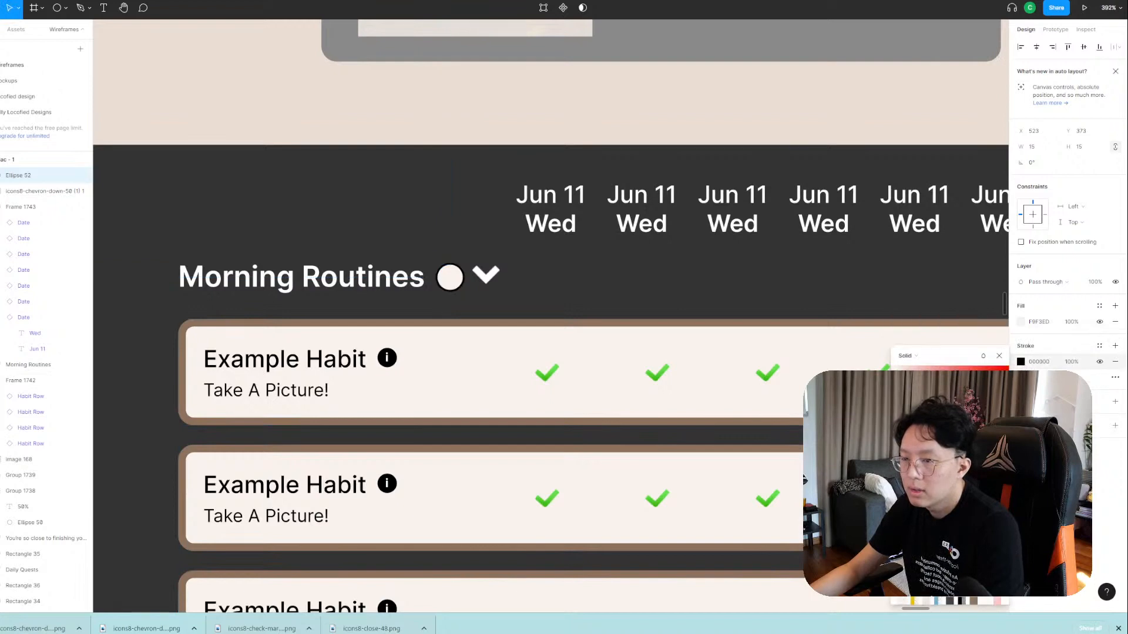
{"action": "left_click", "coordinate": [902, 466]}
{"action": "scroll", "coordinate": [746, 274], "scroll_direction": "up", "scroll_amount": 10}
{"action": "scroll", "coordinate": [863, 235], "scroll_direction": "down", "scroll_amount": 1}
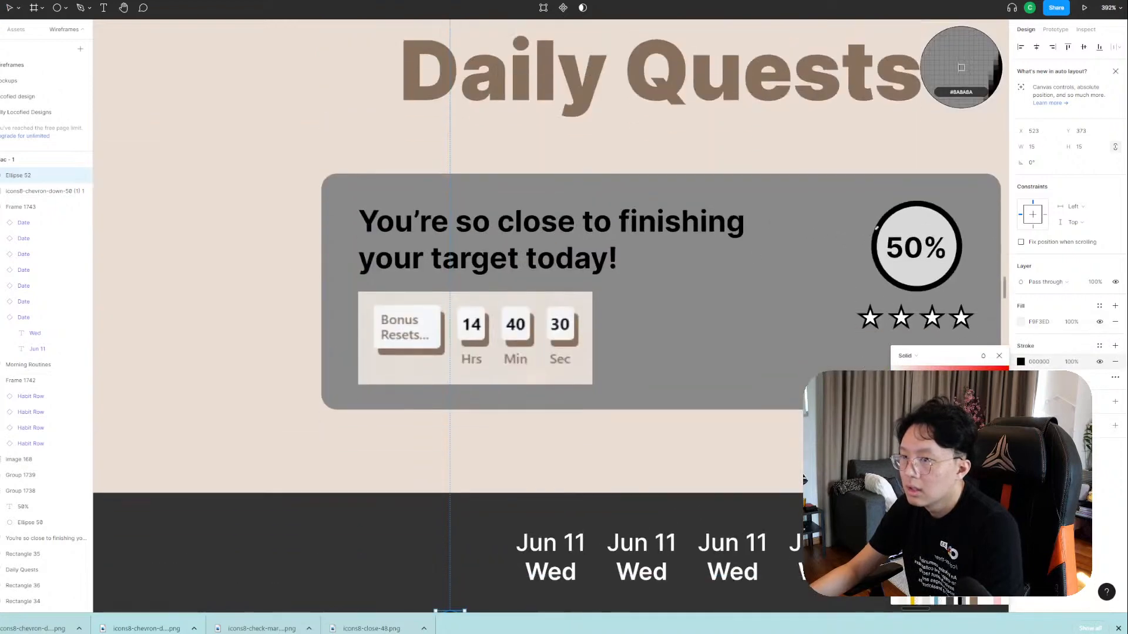
{"action": "key", "text": "Escape"}
{"action": "scroll", "coordinate": [704, 317], "scroll_direction": "down", "scroll_amount": 5}
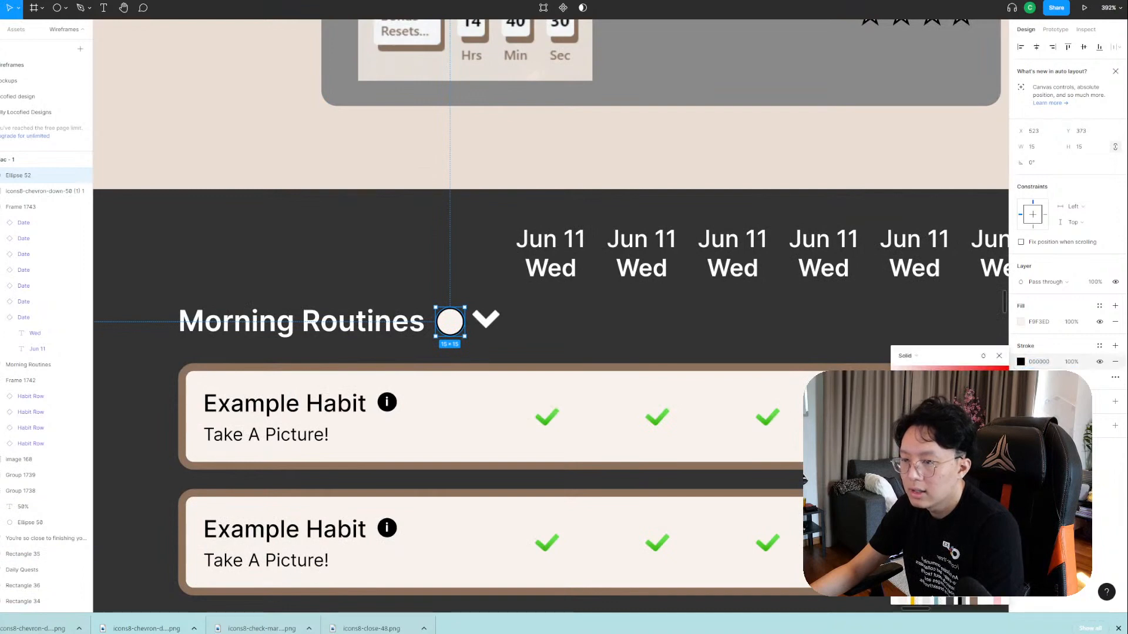
{"action": "left_click", "coordinate": [903, 497]}
{"action": "left_click", "coordinate": [875, 493]}
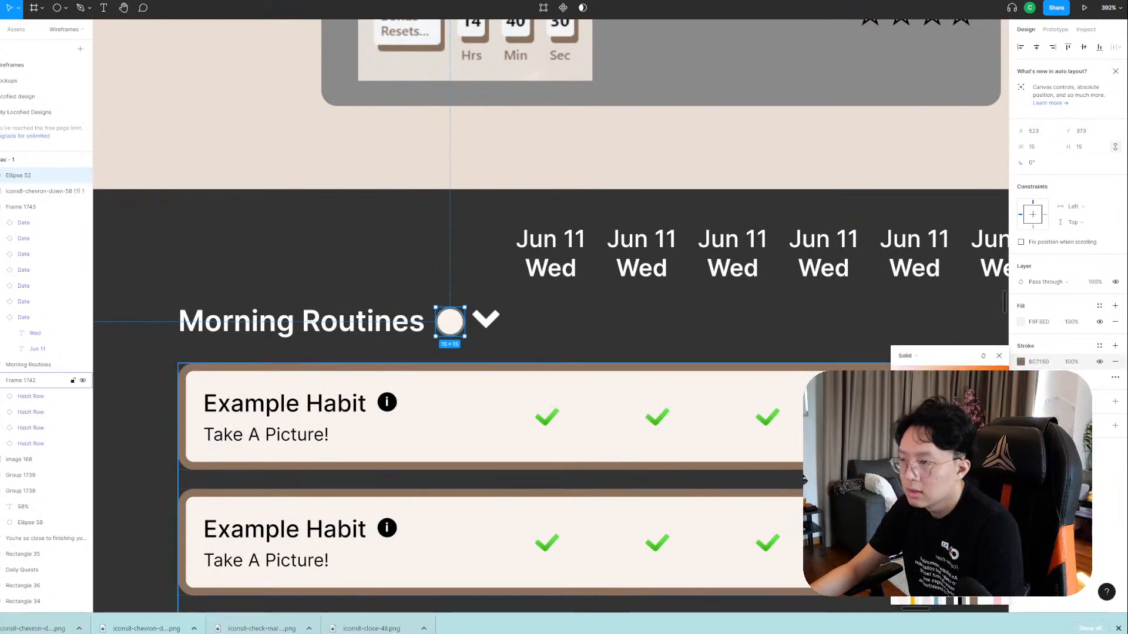
{"action": "left_click", "coordinate": [520, 339]}
{"action": "left_click", "coordinate": [456, 331]}
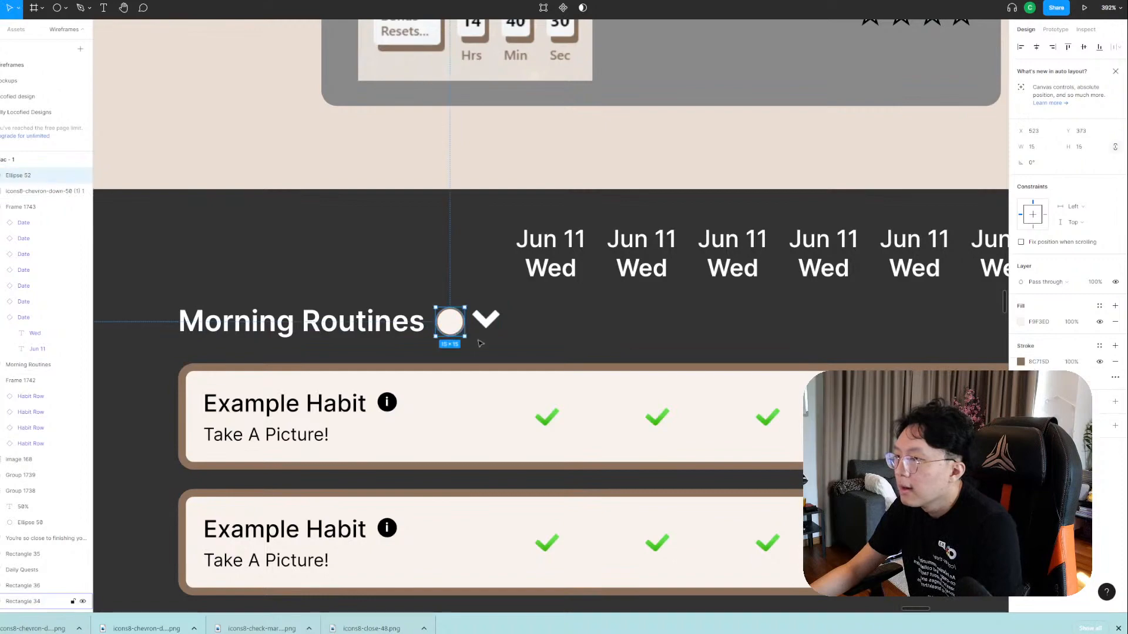
Add the text 4 inside the circle, scaled to about font size 7.46 and centred.
{"action": "scroll", "coordinate": [509, 357], "scroll_direction": "up", "scroll_amount": 5}
{"action": "scroll", "coordinate": [512, 356], "scroll_direction": "down", "scroll_amount": 2}
{"action": "scroll", "coordinate": [513, 355], "scroll_direction": "down", "scroll_amount": 3}
{"action": "scroll", "coordinate": [526, 328], "scroll_direction": "up", "scroll_amount": 5}
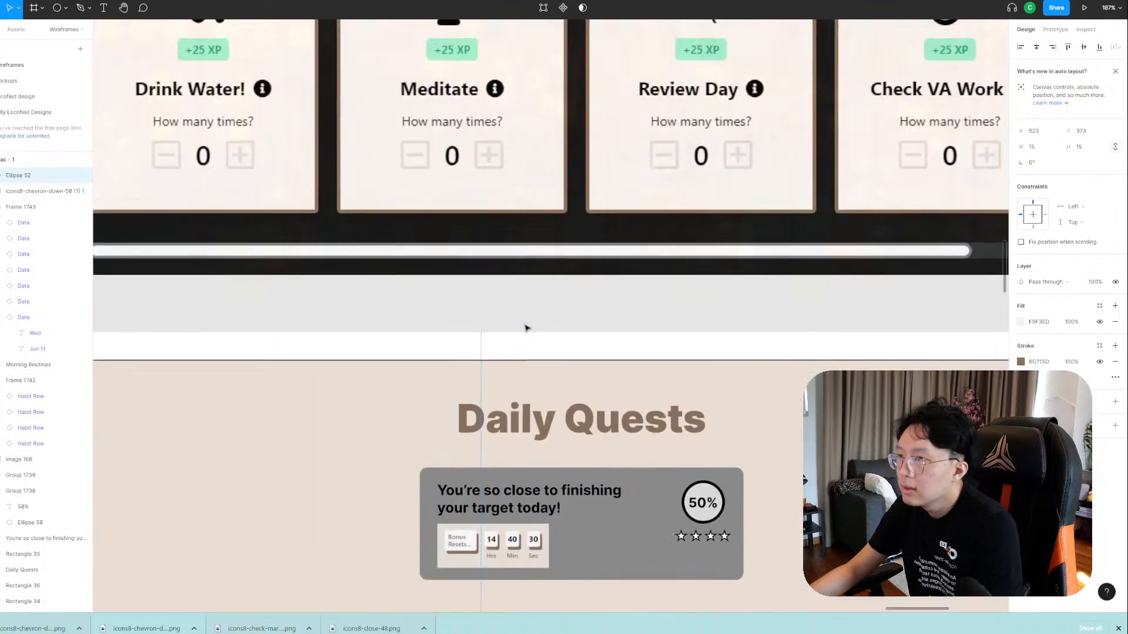
{"action": "scroll", "coordinate": [525, 329], "scroll_direction": "down", "scroll_amount": 5}
{"action": "scroll", "coordinate": [494, 329], "scroll_direction": "up", "scroll_amount": 10}
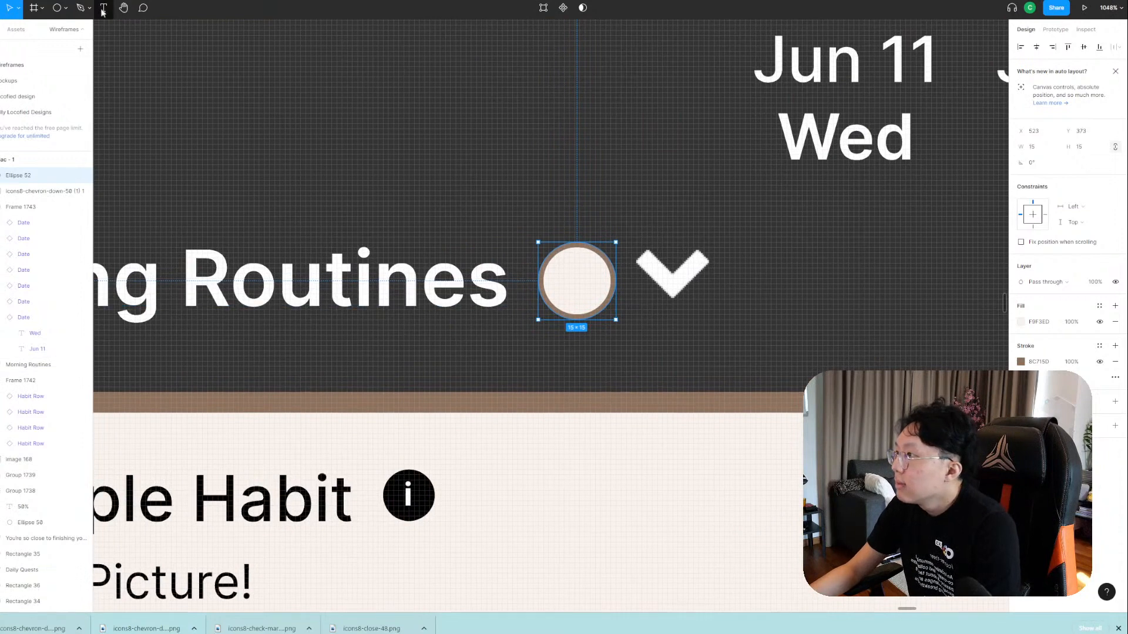
{"action": "left_click", "coordinate": [567, 278]}
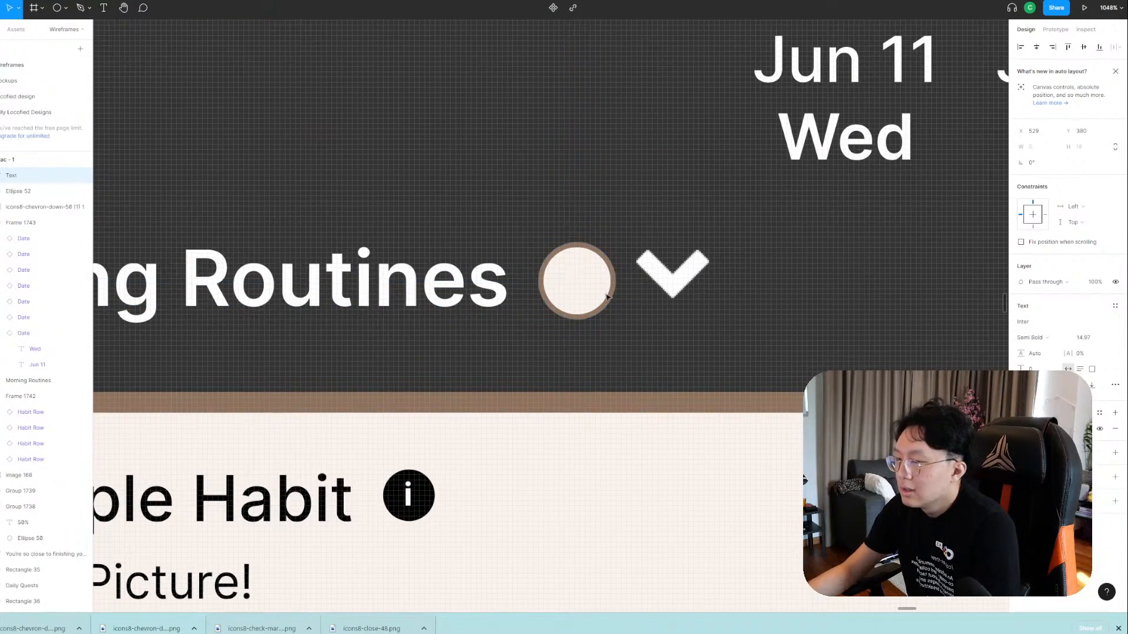
{"action": "type", "text": "4"}
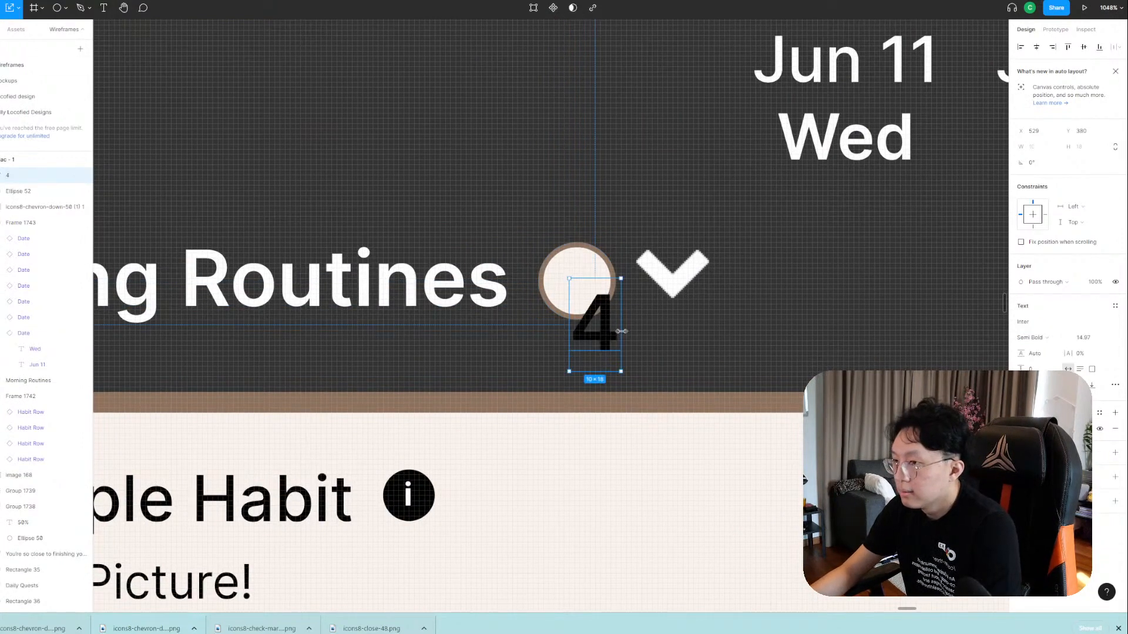
{"action": "left_click_drag", "start_coordinate": [621, 331], "coordinate": [587, 332]}
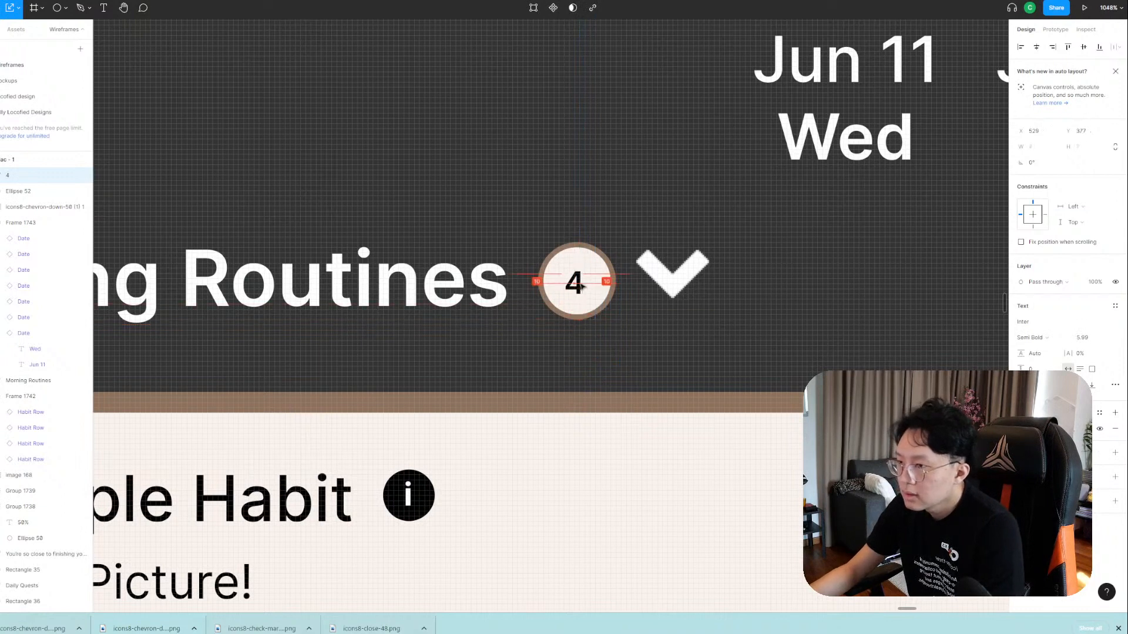
{"action": "left_click_drag", "start_coordinate": [582, 286], "coordinate": [591, 293]}
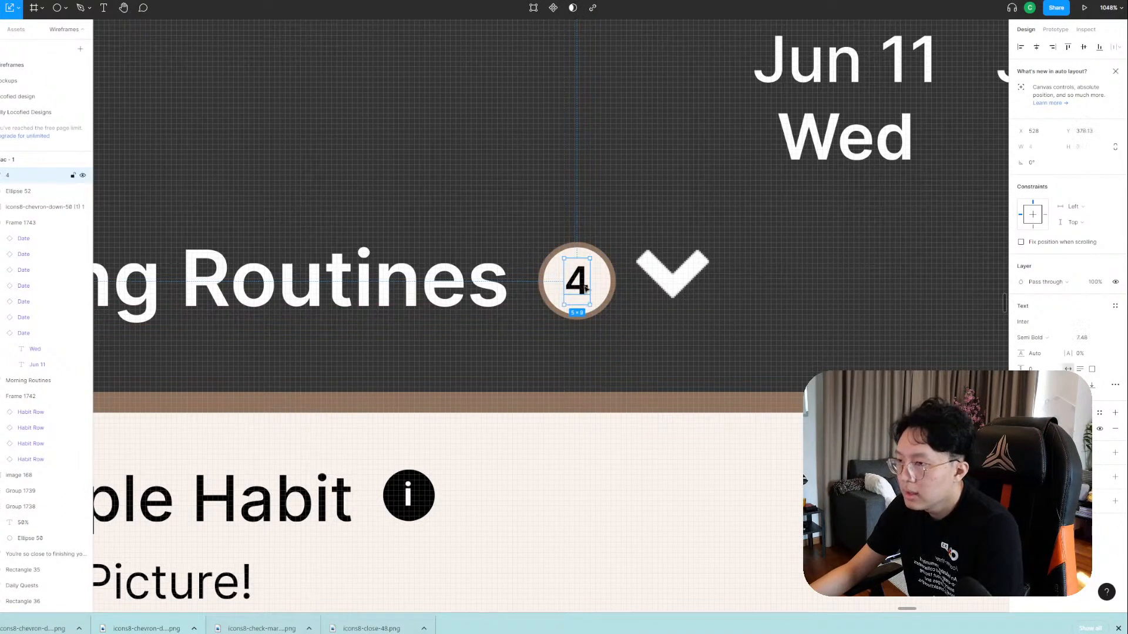
Recolor the 4 in the circle with the brown sampled from the circle's stroke.
{"action": "left_click", "coordinate": [1021, 429]}
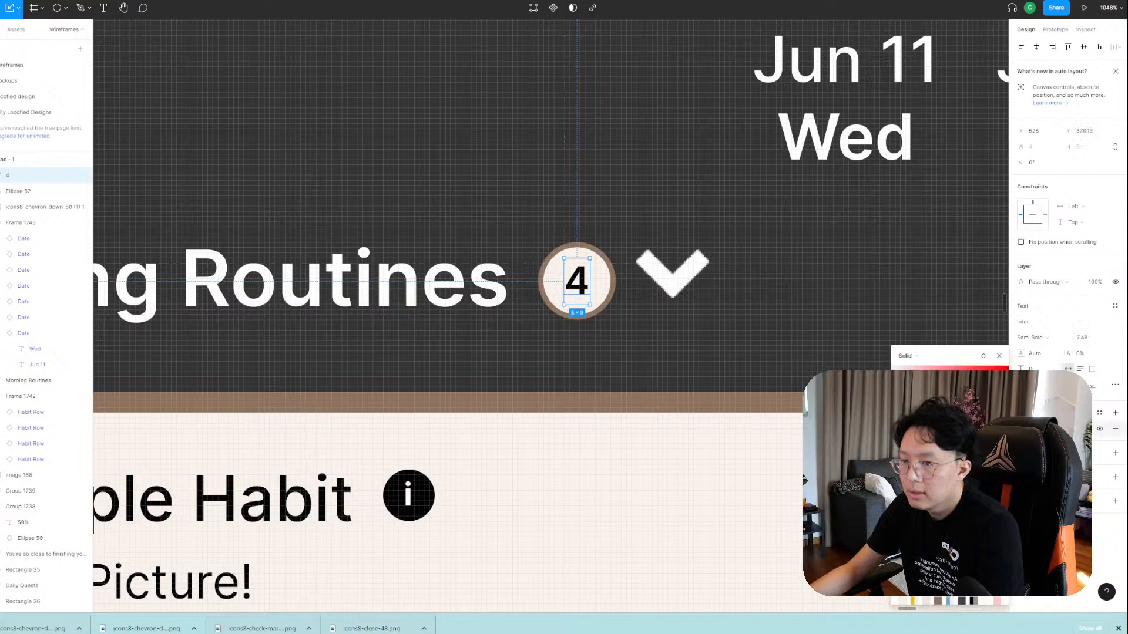
{"action": "left_click", "coordinate": [611, 301]}
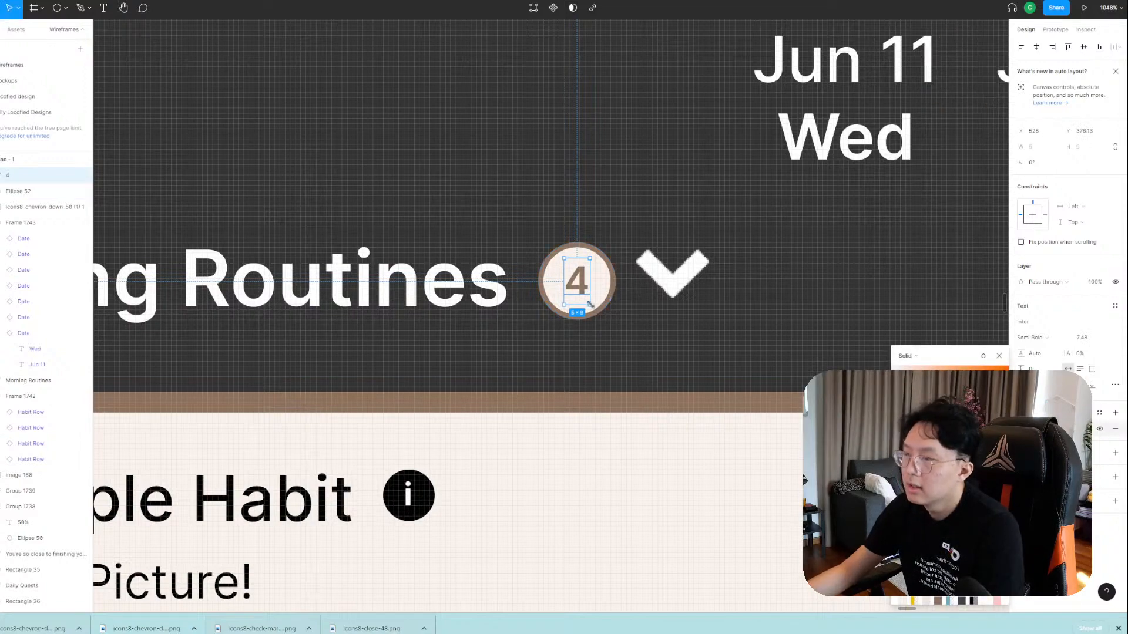
{"action": "left_click", "coordinate": [606, 232]}
Move the white chevron slightly away from the circled 4 and align it vertically with the heading.
{"action": "scroll", "coordinate": [625, 271], "scroll_direction": "down", "scroll_amount": 5}
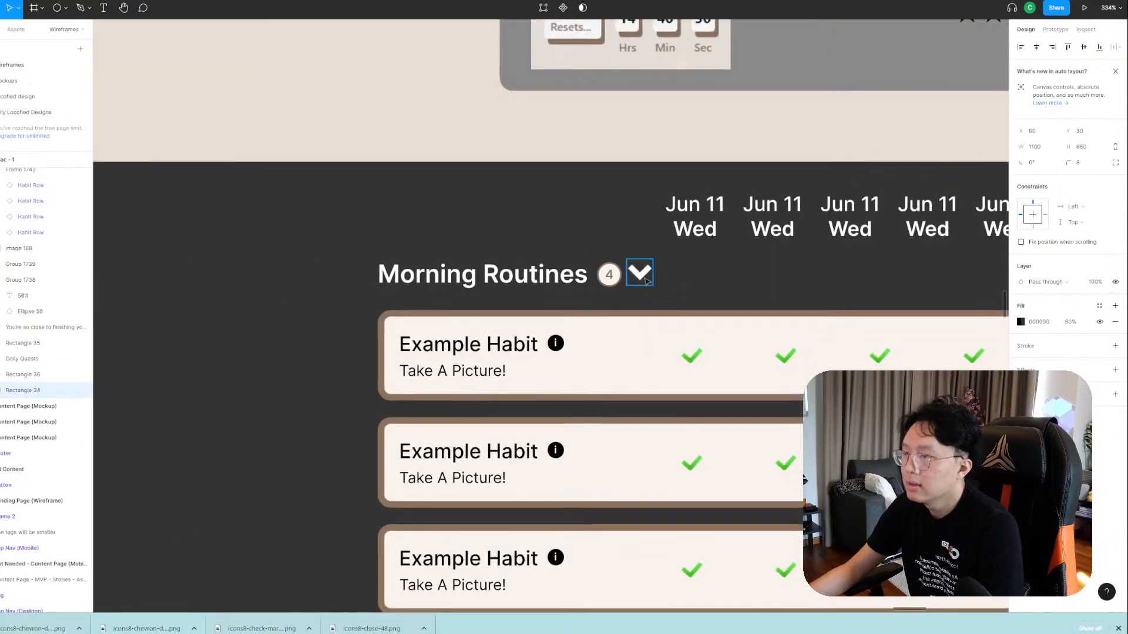
{"action": "left_click", "coordinate": [646, 281]}
{"action": "left_click_drag", "start_coordinate": [649, 278], "coordinate": [654, 280]}
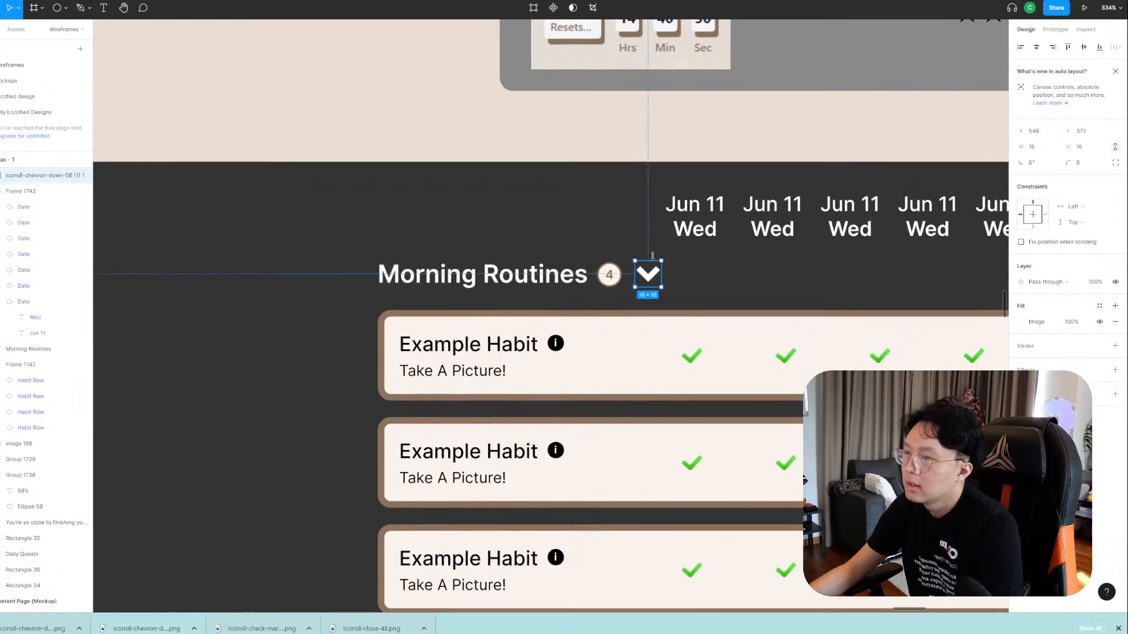
{"action": "left_click", "coordinate": [813, 297]}
Examine the Daily Quests wireframe and compare it with the Recurring Routines mockup and the habit-app reference screens.
{"action": "scroll", "coordinate": [811, 298], "scroll_direction": "up", "scroll_amount": 6}
{"action": "scroll", "coordinate": [805, 300], "scroll_direction": "down", "scroll_amount": 3}
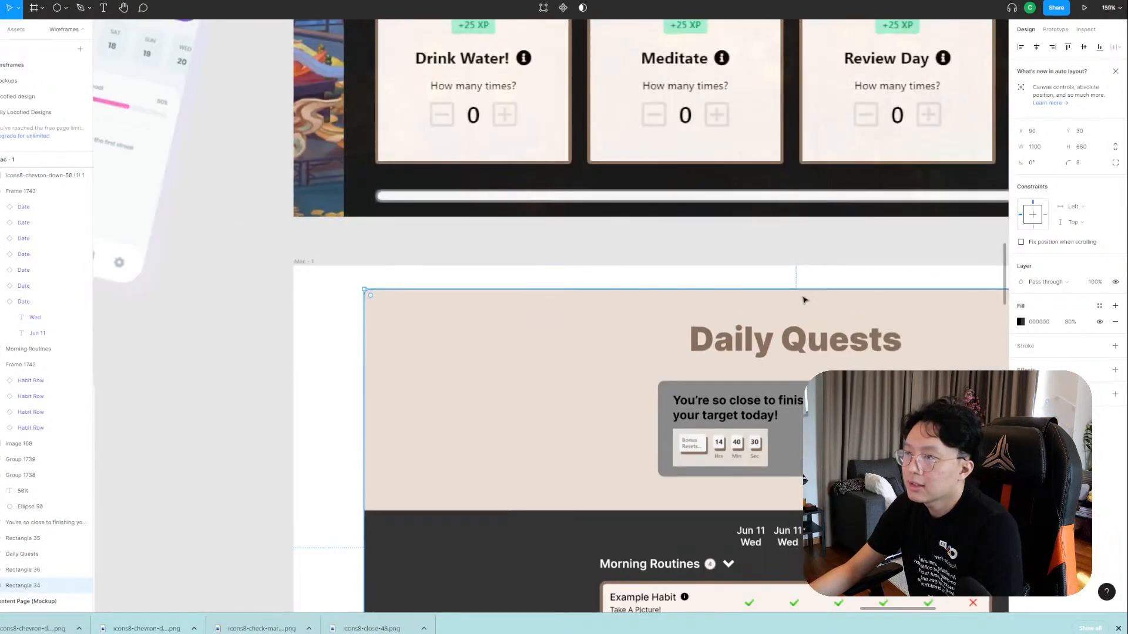
{"action": "scroll", "coordinate": [804, 300], "scroll_direction": "down", "scroll_amount": 5}
{"action": "scroll", "coordinate": [764, 329], "scroll_direction": "right", "scroll_amount": 3}
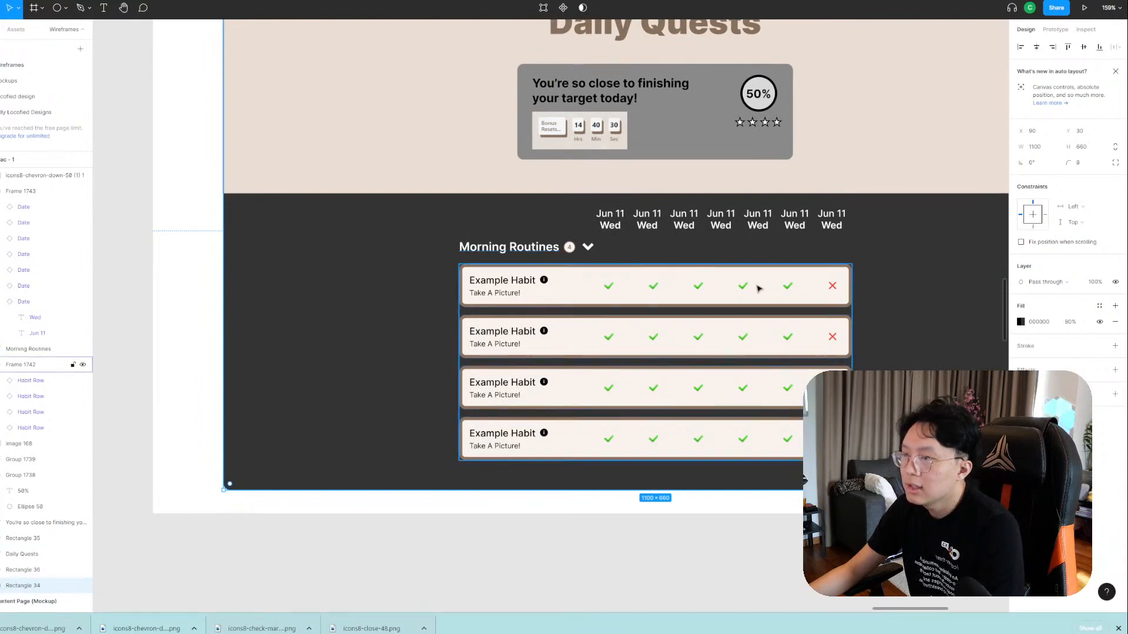
{"action": "scroll", "coordinate": [678, 264], "scroll_direction": "up", "scroll_amount": 2}
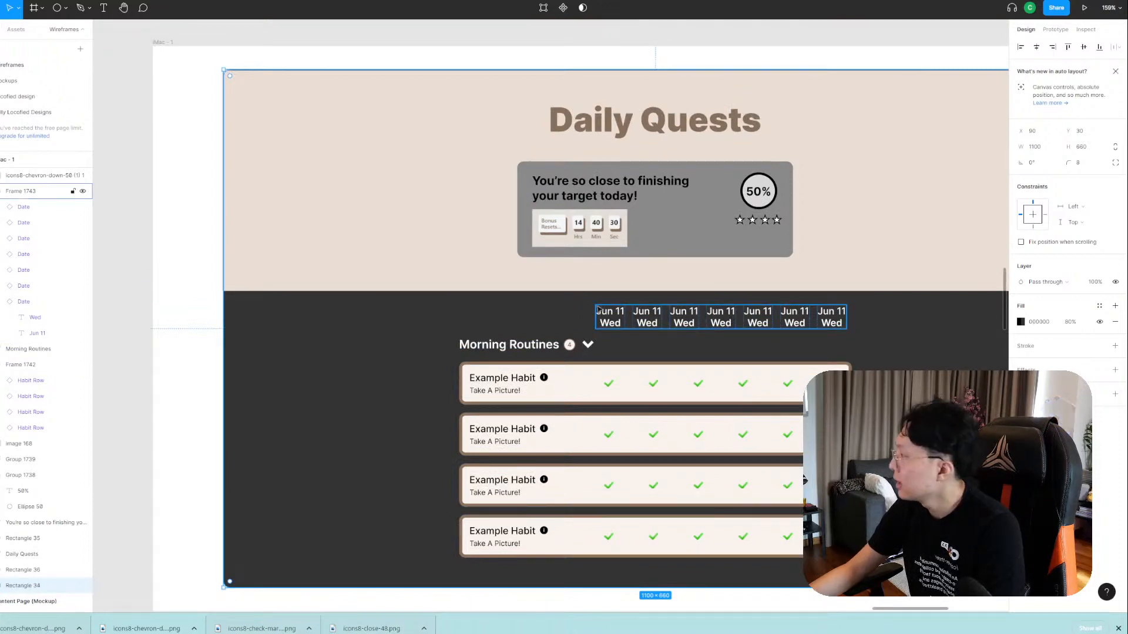
{"action": "scroll", "coordinate": [274, 233], "scroll_direction": "down", "scroll_amount": 2}
{"action": "left_click_drag", "start_coordinate": [182, 209], "coordinate": [374, 325]}
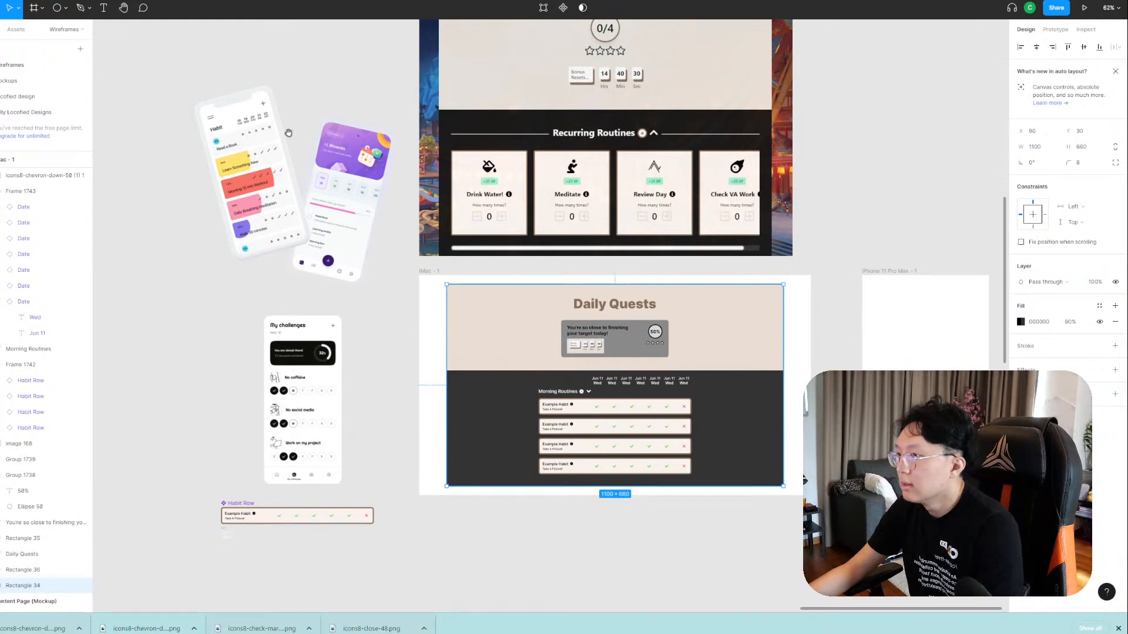
{"action": "scroll", "coordinate": [335, 190], "scroll_direction": "up", "scroll_amount": 3}
{"action": "scroll", "coordinate": [349, 302], "scroll_direction": "down", "scroll_amount": 2}
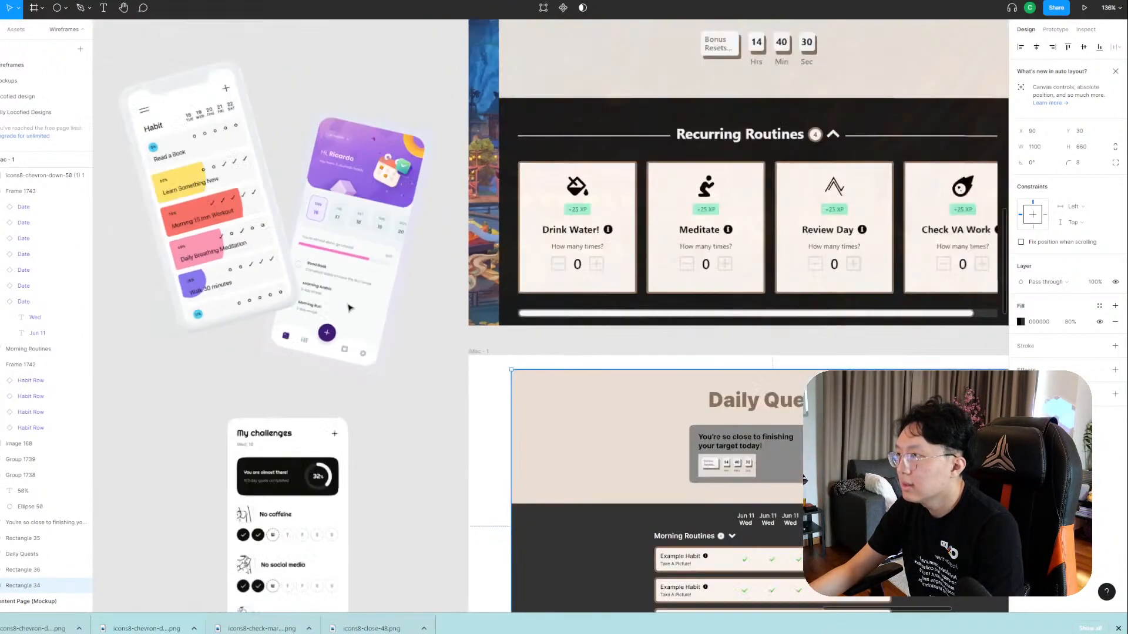
{"action": "scroll", "coordinate": [440, 466], "scroll_direction": "down", "scroll_amount": 5}
{"action": "scroll", "coordinate": [439, 466], "scroll_direction": "right", "scroll_amount": 3}
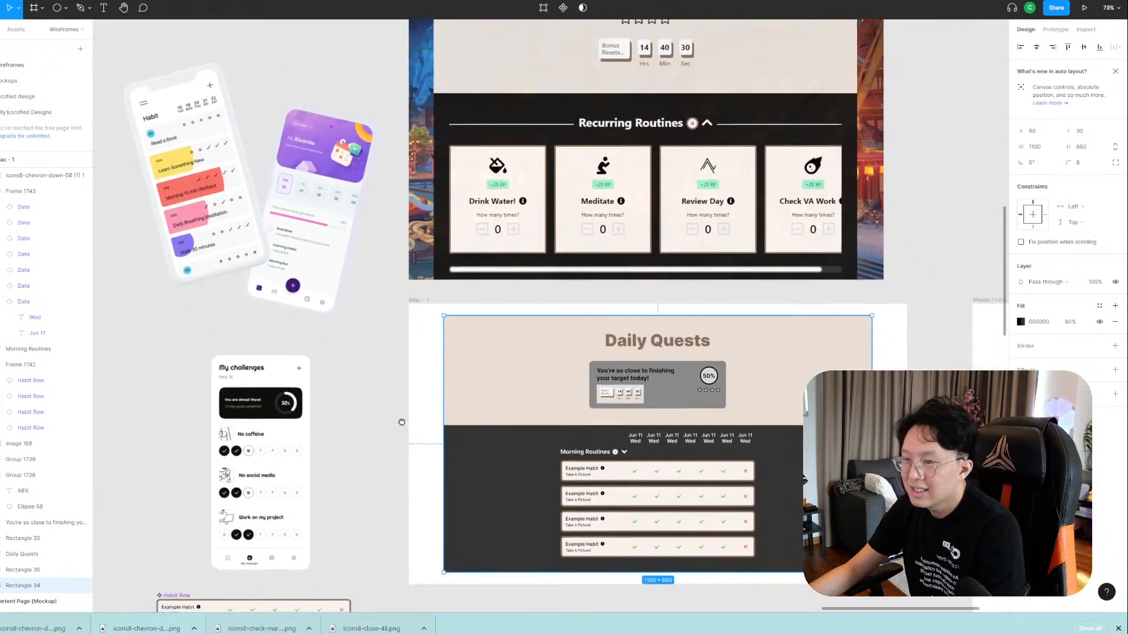
{"action": "scroll", "coordinate": [352, 411], "scroll_direction": "down", "scroll_amount": 3}
{"action": "scroll", "coordinate": [352, 411], "scroll_direction": "left", "scroll_amount": 3}
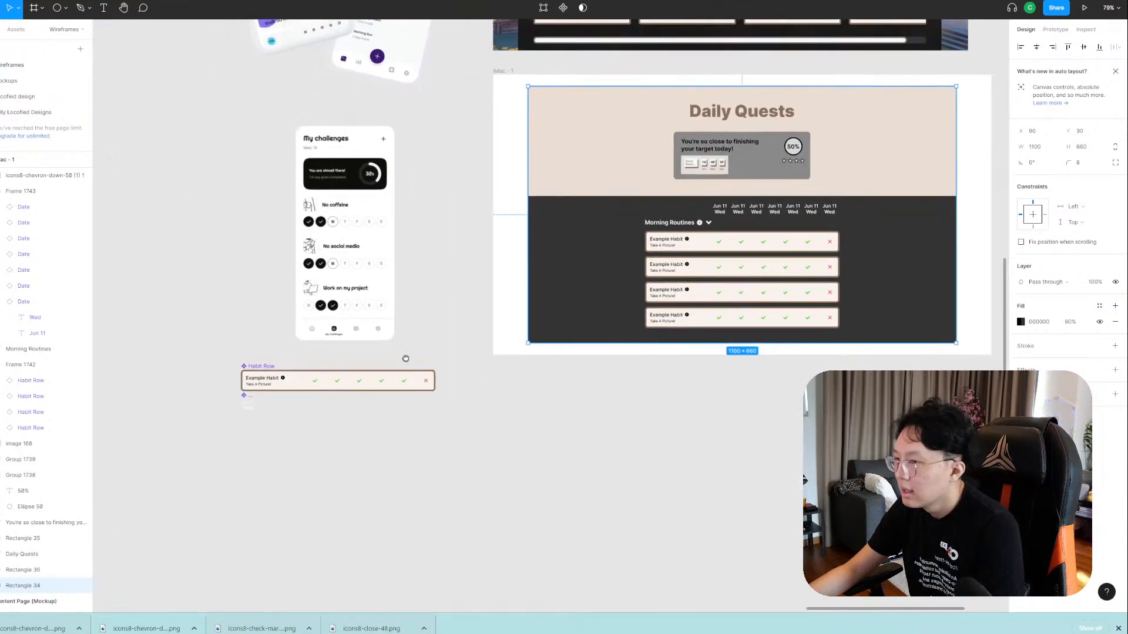
Try scaling the Jun 11 and Wed texts in the main Date component down to about 30 × 24.18.
{"action": "scroll", "coordinate": [268, 428], "scroll_direction": "up", "scroll_amount": 6}
{"action": "left_click", "coordinate": [209, 334]}
{"action": "double_click", "coordinate": [208, 334]}
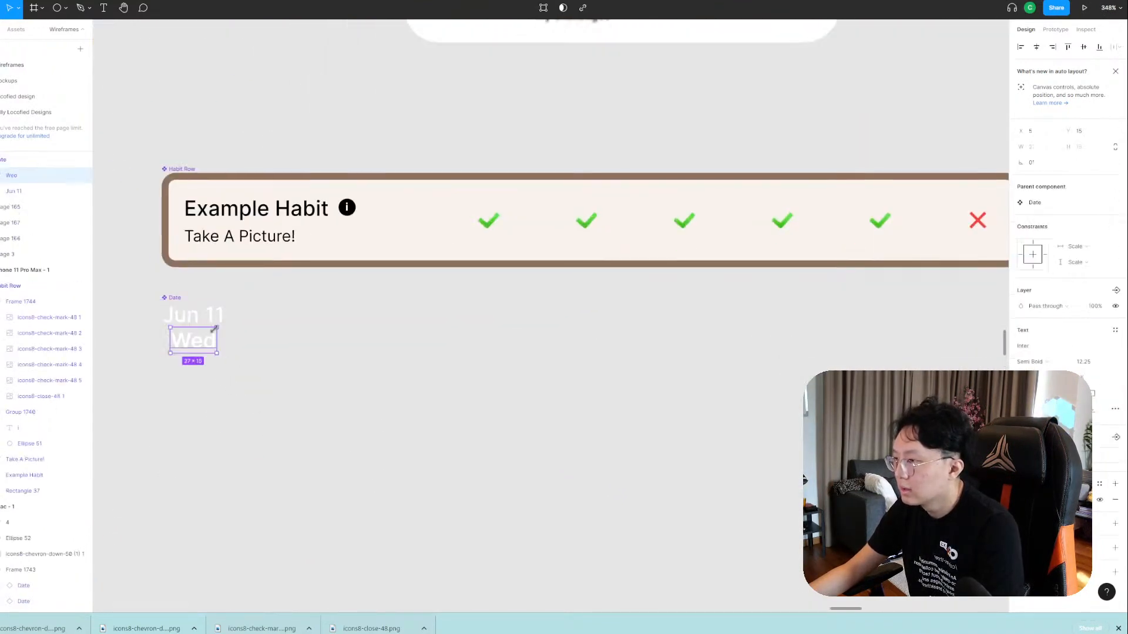
{"action": "left_click", "coordinate": [217, 317], "text": "shift"}
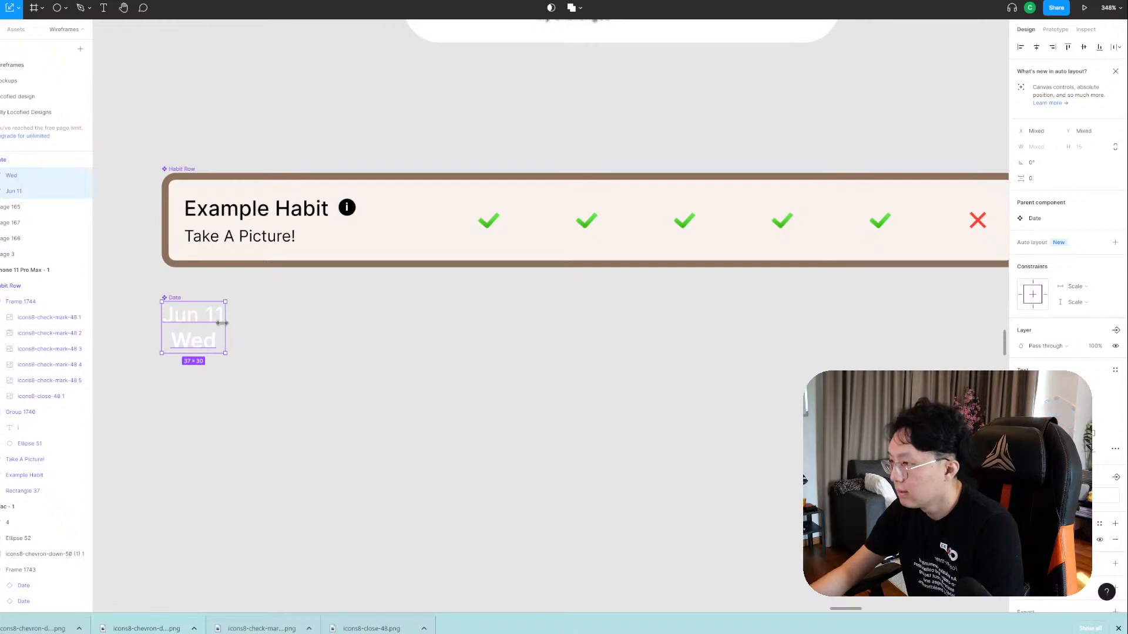
{"action": "left_click_drag", "start_coordinate": [217, 324], "coordinate": [213, 324]}
Try moving the row of dates above the Habit Rows right, towards the rows' right edge.
{"action": "left_click", "coordinate": [395, 340]}
{"action": "left_click_drag", "start_coordinate": [647, 298], "coordinate": [140, 505]}
{"action": "left_click_drag", "start_coordinate": [664, 267], "coordinate": [117, 452]}
{"action": "left_click_drag", "start_coordinate": [704, 352], "coordinate": [104, 509]}
{"action": "left_click_drag", "start_coordinate": [615, 312], "coordinate": [446, 351]}
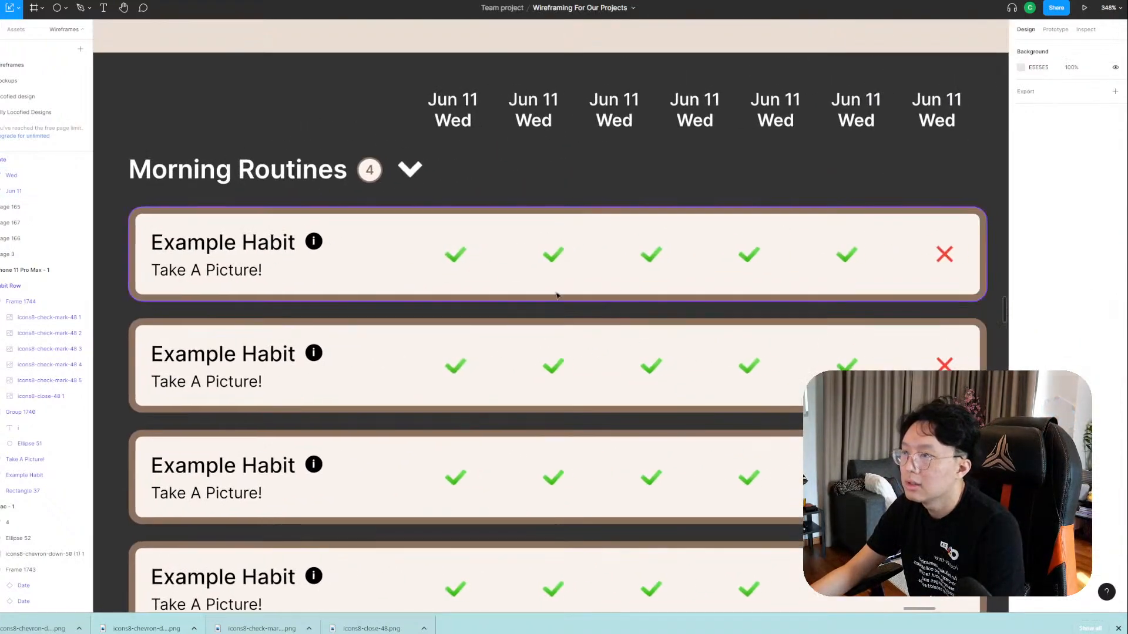
{"action": "scroll", "coordinate": [556, 293], "scroll_direction": "down", "scroll_amount": 2}
{"action": "left_click", "coordinate": [762, 174]}
{"action": "left_click_drag", "start_coordinate": [755, 183], "coordinate": [756, 186]}
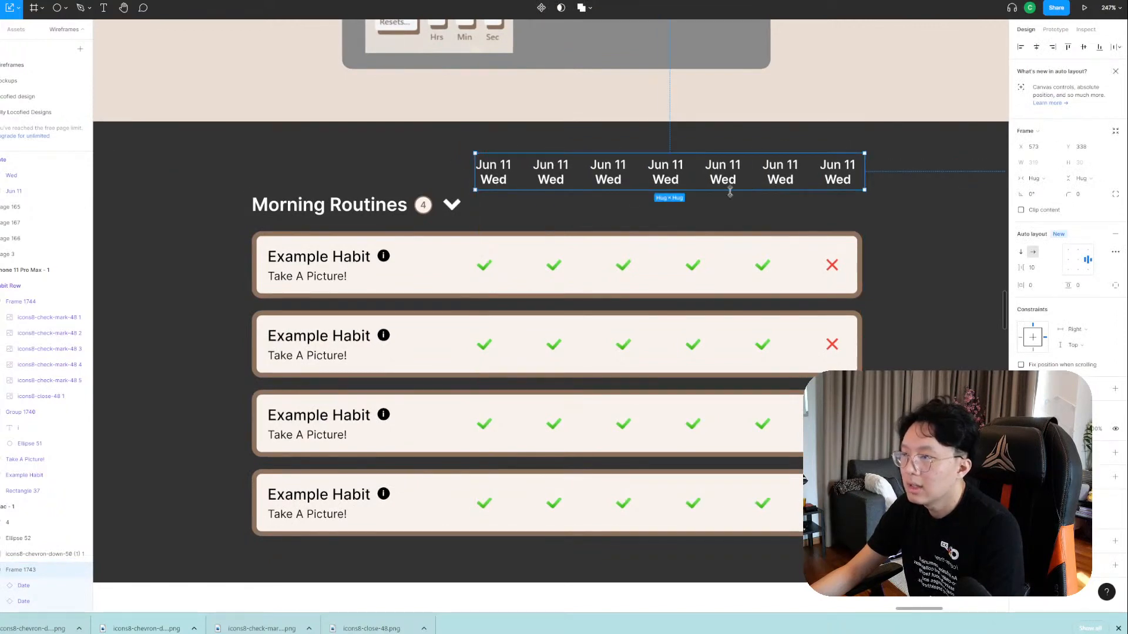
Undo the date row move and the date text scaling, and scale the Date component's two texts to about 28 × 22.38.
{"action": "scroll", "coordinate": [384, 331], "scroll_direction": "down", "scroll_amount": 4}
{"action": "left_click_drag", "start_coordinate": [370, 409], "coordinate": [889, 168]}
{"action": "scroll", "coordinate": [300, 303], "scroll_direction": "up", "scroll_amount": 5}
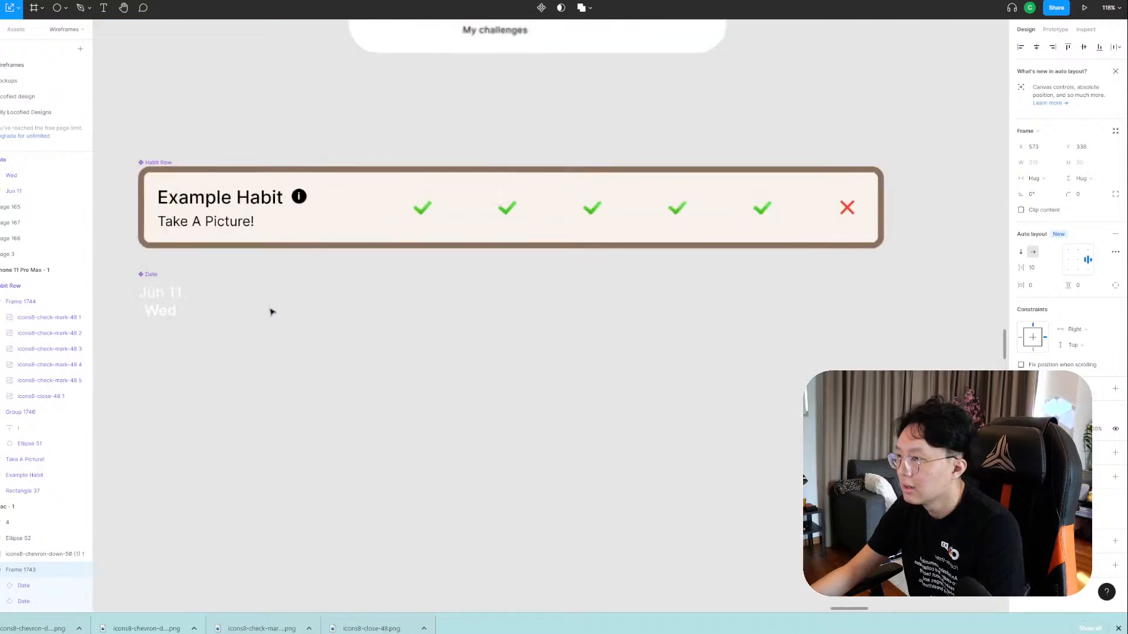
{"action": "double_click", "coordinate": [170, 292]}
{"action": "left_click", "coordinate": [173, 312], "text": "shift"}
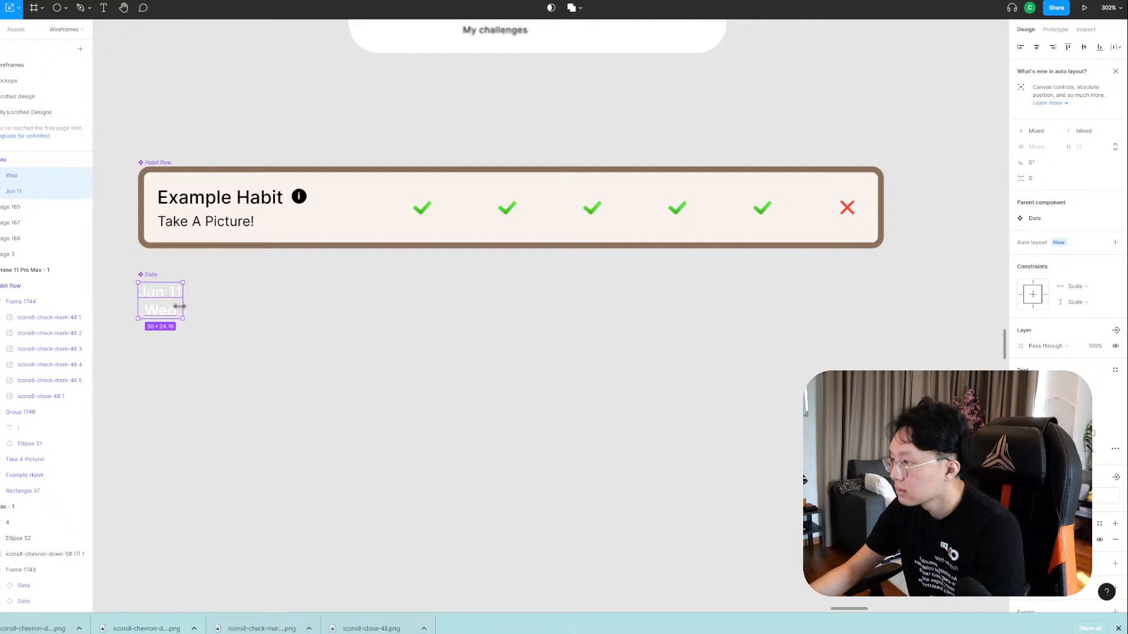
{"action": "key", "text": "ctrl+z"}
{"action": "key", "text": "ctrl+z"}
{"action": "key", "text": "ctrl+z"}
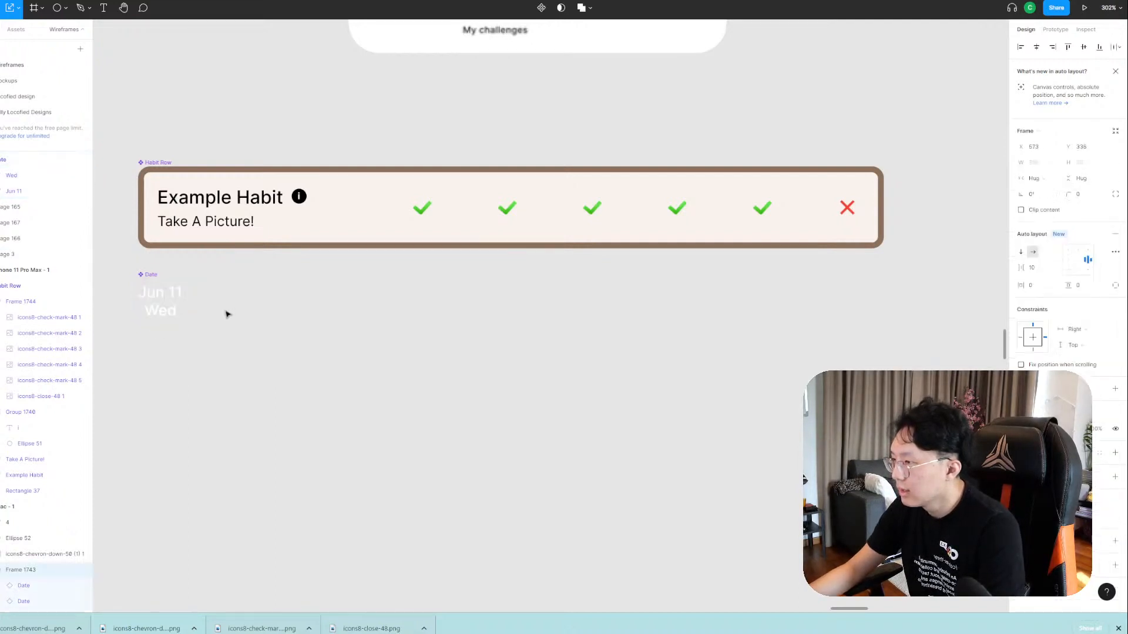
{"action": "key", "text": "ctrl+z"}
{"action": "key", "text": "ctrl+z"}
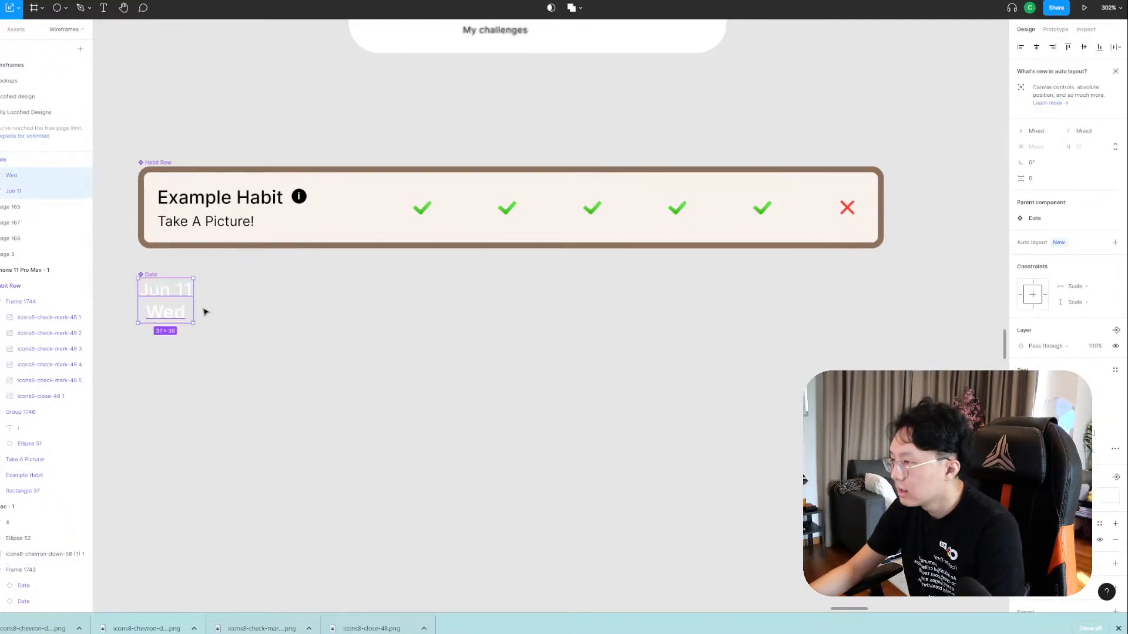
{"action": "left_click_drag", "start_coordinate": [195, 304], "coordinate": [182, 303]}
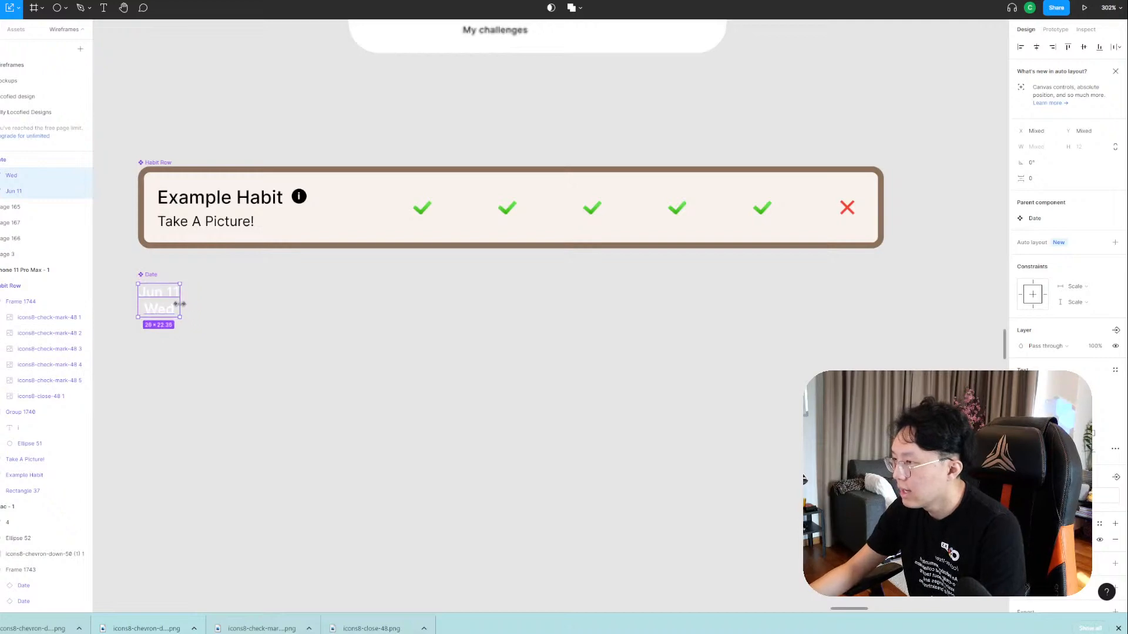
Move the row of dates so its right edge lines up with the Habit Rows' right edge, just above the Morning Routines heading.
{"action": "scroll", "coordinate": [564, 302], "scroll_direction": "down", "scroll_amount": 5}
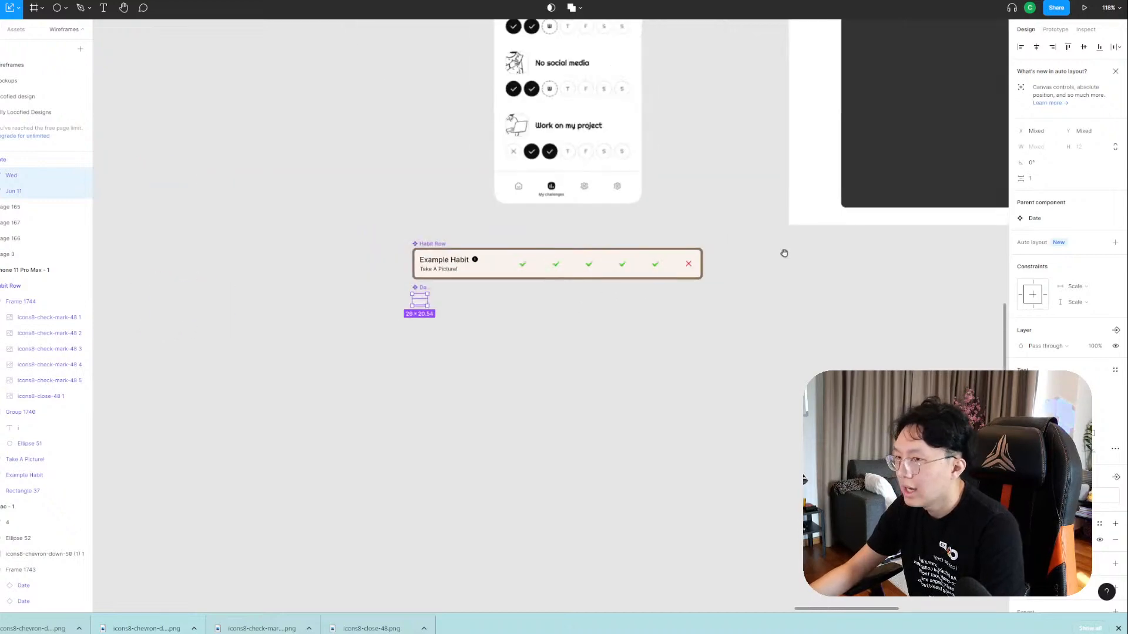
{"action": "left_click_drag", "start_coordinate": [916, 211], "coordinate": [302, 435]}
{"action": "scroll", "coordinate": [629, 267], "scroll_direction": "up", "scroll_amount": 4}
{"action": "left_click", "coordinate": [401, 204]}
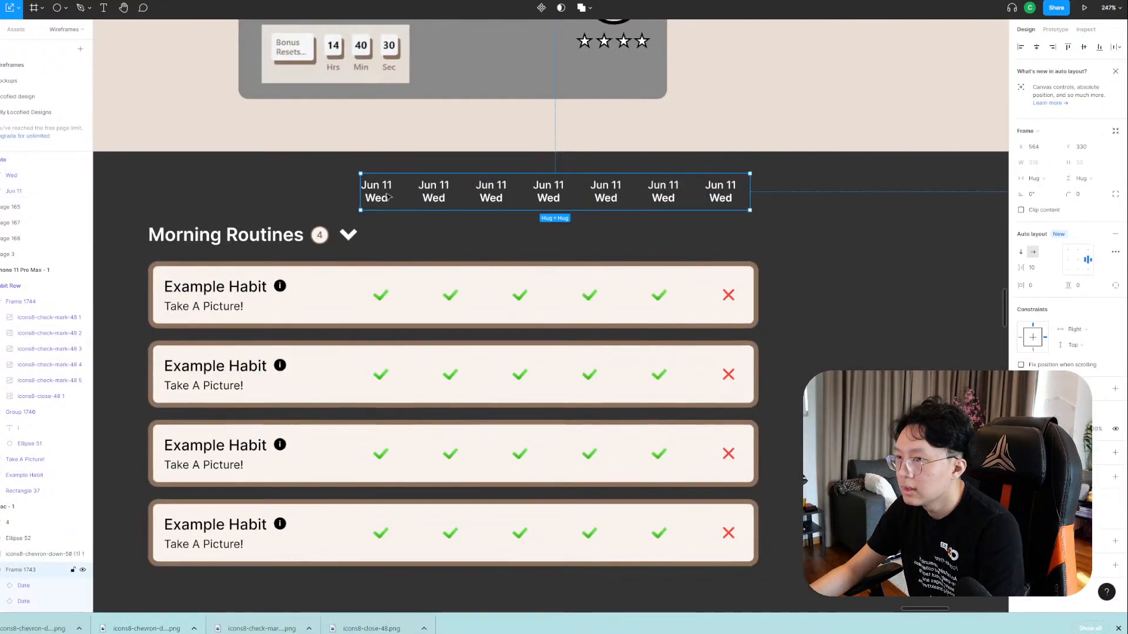
{"action": "left_click_drag", "start_coordinate": [401, 204], "coordinate": [407, 235]}
{"action": "left_click_drag", "start_coordinate": [735, 238], "coordinate": [730, 209]}
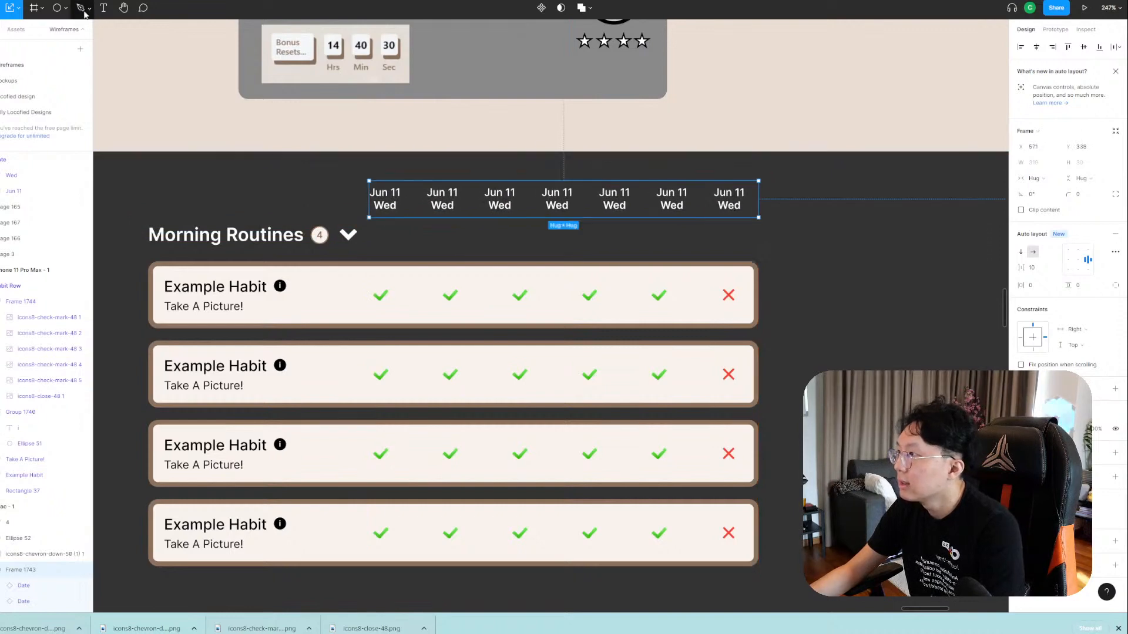
Draw a horizontal line about 303 long beside the Morning Routines chevron, beneath the dates, and set its stroke to white FFFFFF.
{"action": "left_click", "coordinate": [65, 7]}
{"action": "left_click", "coordinate": [69, 43]}
{"action": "left_click_drag", "start_coordinate": [374, 234], "coordinate": [746, 236]}
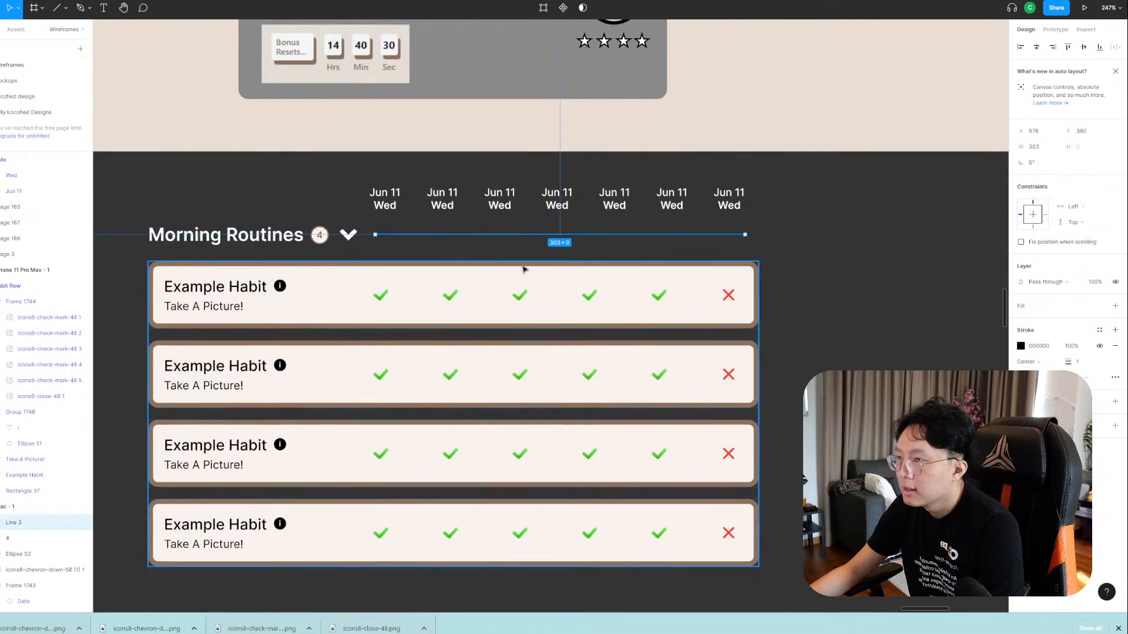
{"action": "left_click", "coordinate": [1022, 347]}
{"action": "left_click_drag", "start_coordinate": [934, 373], "coordinate": [861, 352]}
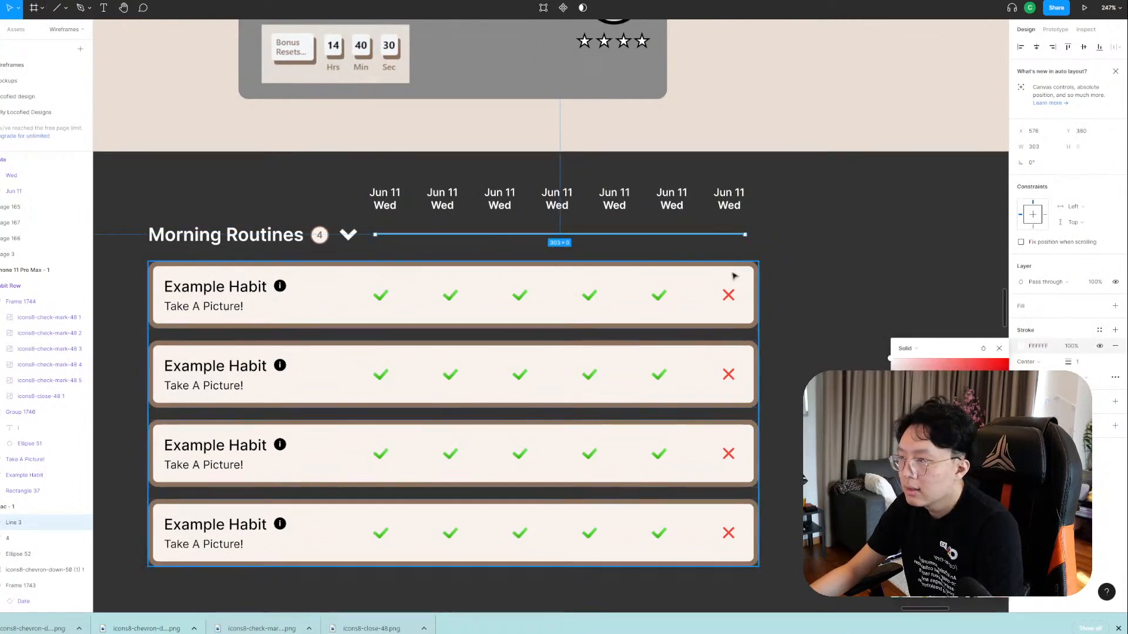
{"action": "left_click", "coordinate": [845, 322]}
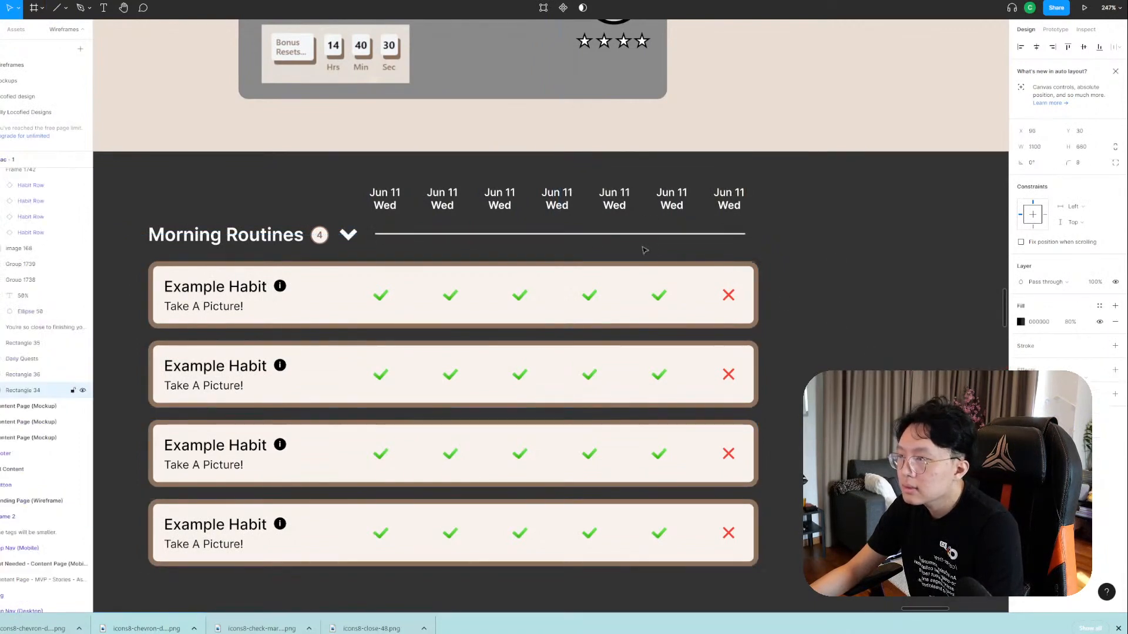
{"action": "left_click", "coordinate": [513, 236]}
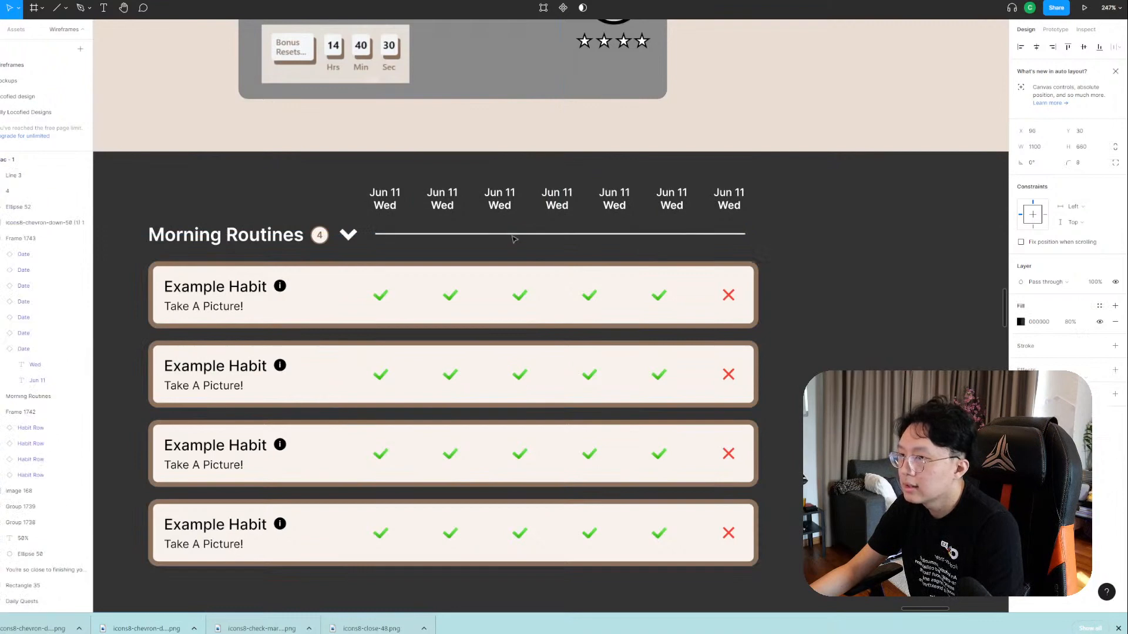
{"action": "left_click", "coordinate": [558, 203]}
{"action": "left_click", "coordinate": [844, 262]}
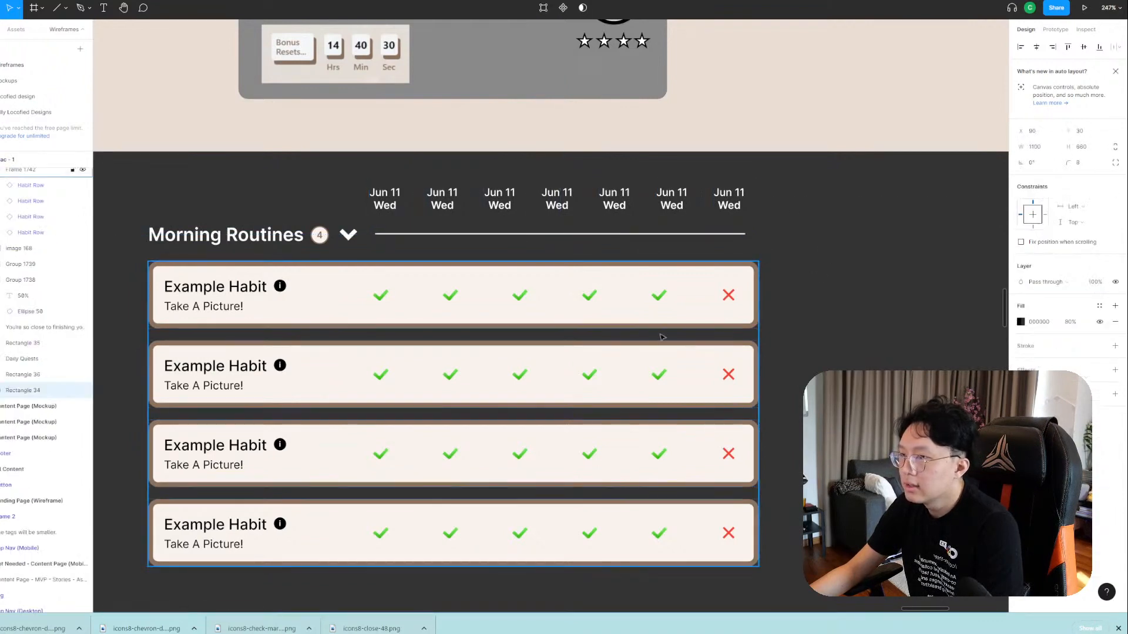
Set the spacing between the check and cross icons in the main Habit Row component to 40.
{"action": "left_click", "coordinate": [726, 298]}
{"action": "scroll", "coordinate": [491, 347], "scroll_direction": "down", "scroll_amount": 5}
{"action": "left_click_drag", "start_coordinate": [305, 444], "coordinate": [737, 176]}
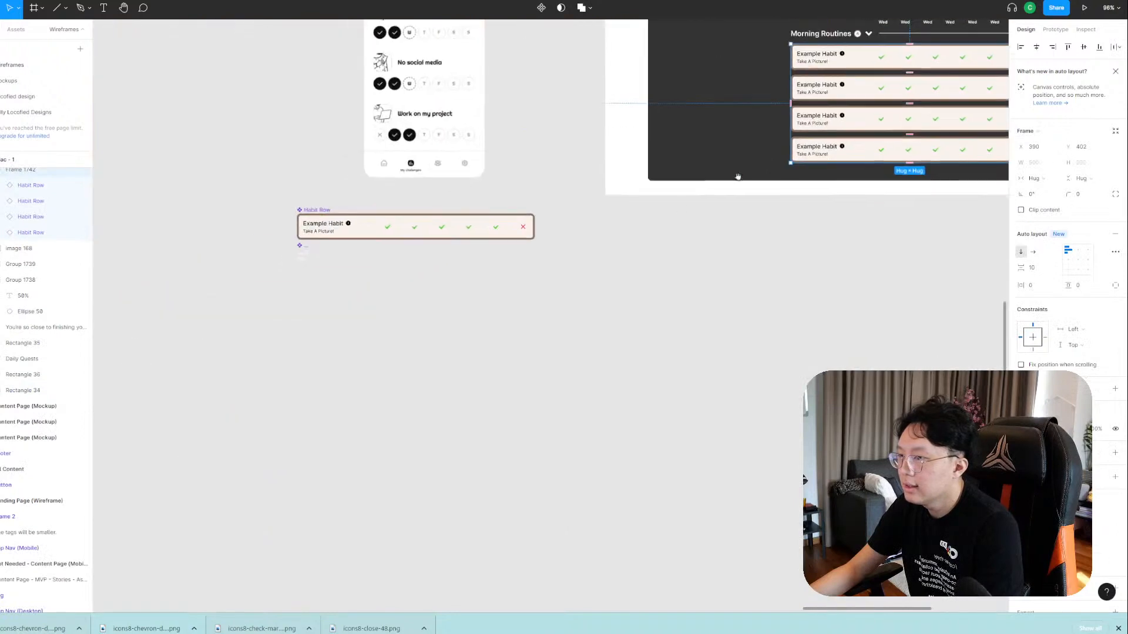
{"action": "scroll", "coordinate": [390, 248], "scroll_direction": "up", "scroll_amount": 5}
{"action": "double_click", "coordinate": [392, 218]}
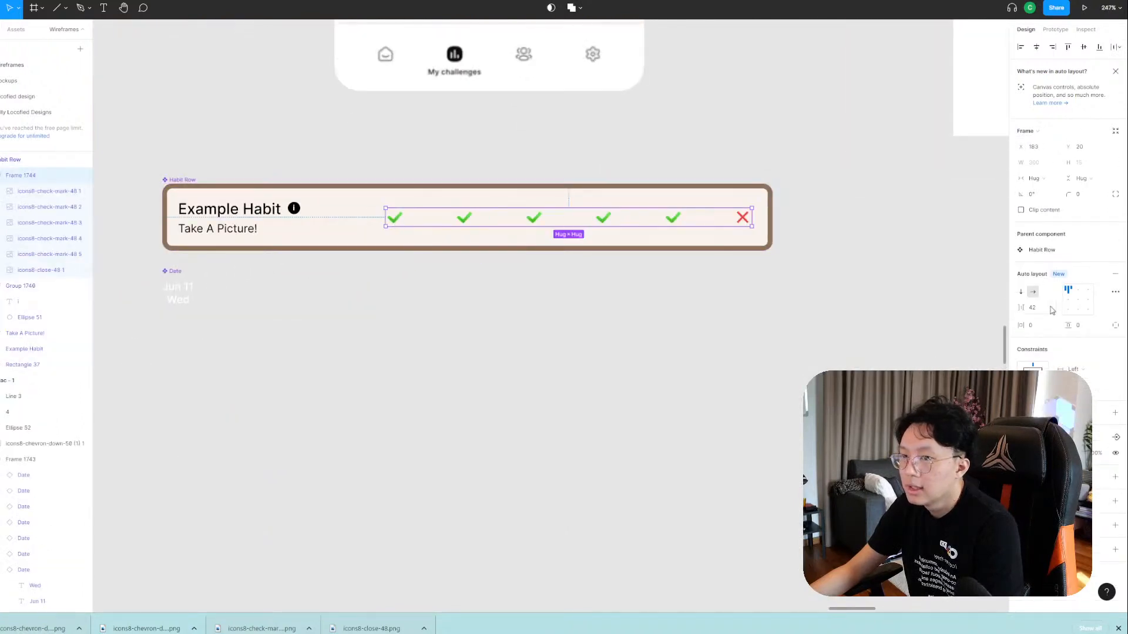
{"action": "type", "text": "40"}
{"action": "key", "text": "Return"}
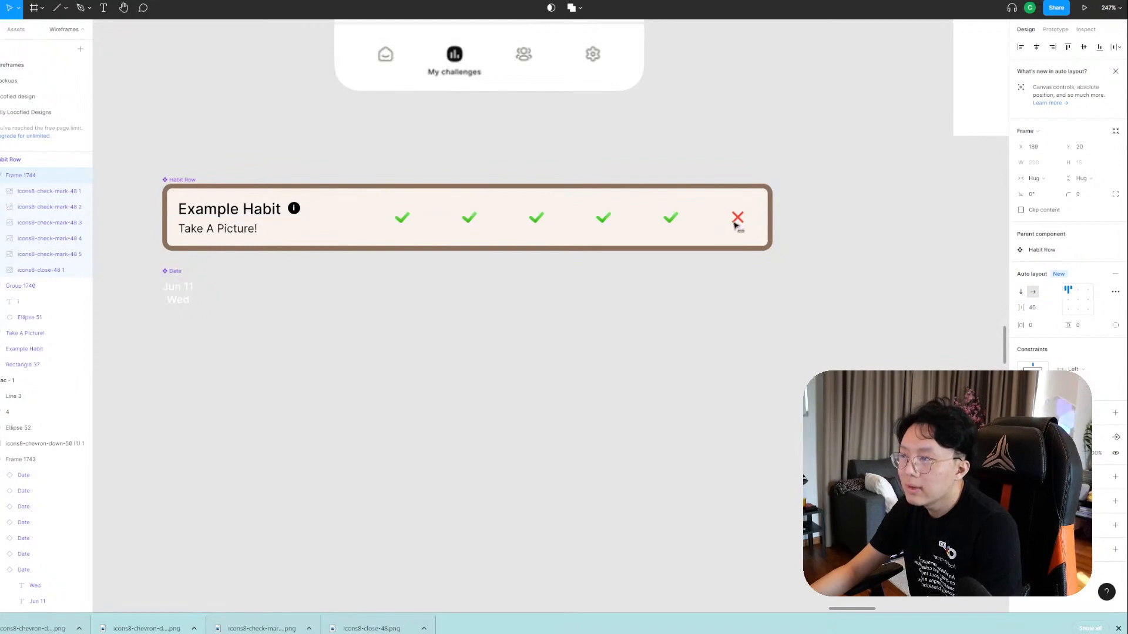
{"action": "left_click", "coordinate": [916, 252]}
Round the corners of the beige header rectangle behind the Daily Quests title to a radius of about 9.
{"action": "scroll", "coordinate": [923, 247], "scroll_direction": "down", "scroll_amount": 3}
{"action": "left_click_drag", "start_coordinate": [951, 193], "coordinate": [377, 374]}
{"action": "left_click_drag", "start_coordinate": [813, 321], "coordinate": [619, 418]}
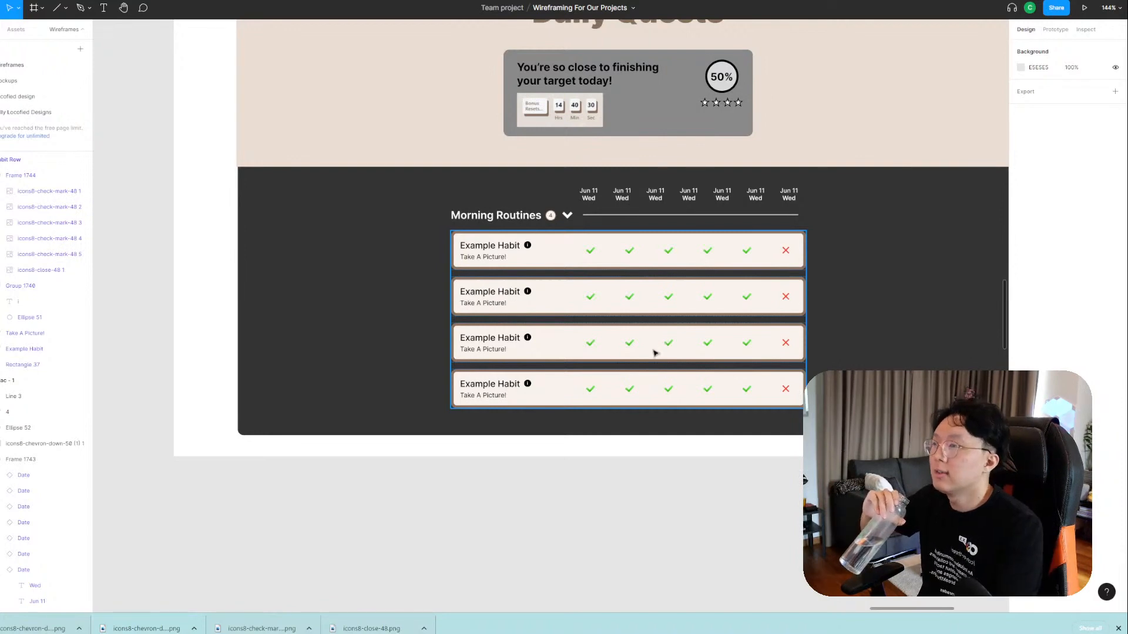
{"action": "scroll", "coordinate": [652, 350], "scroll_direction": "up", "scroll_amount": 3}
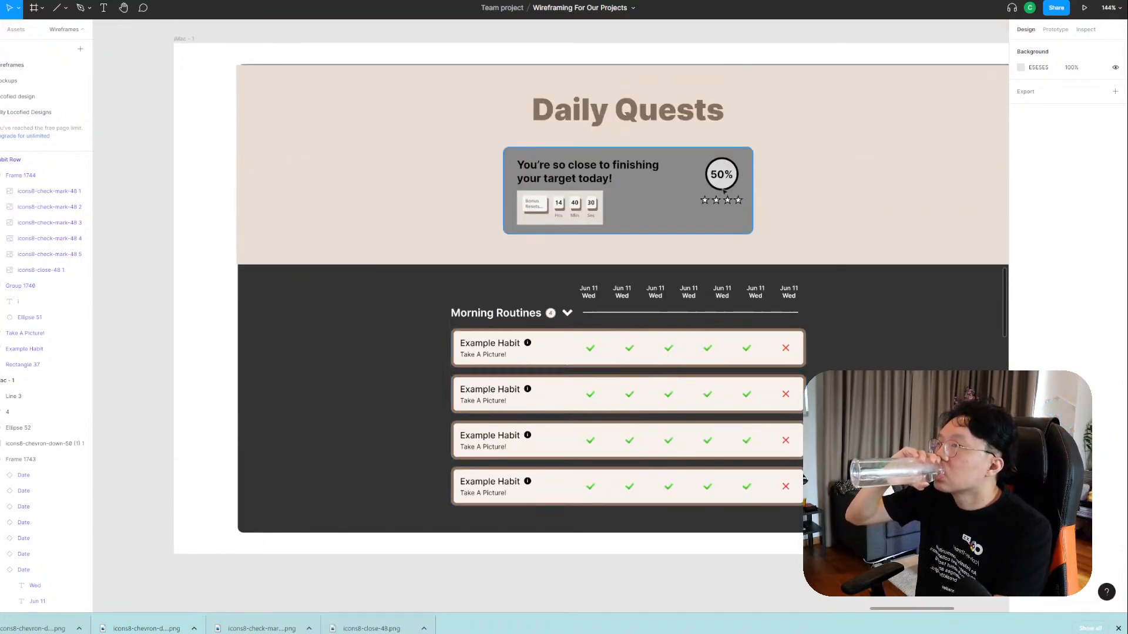
{"action": "scroll", "coordinate": [410, 88], "scroll_direction": "up", "scroll_amount": 1}
{"action": "left_click", "coordinate": [355, 90]}
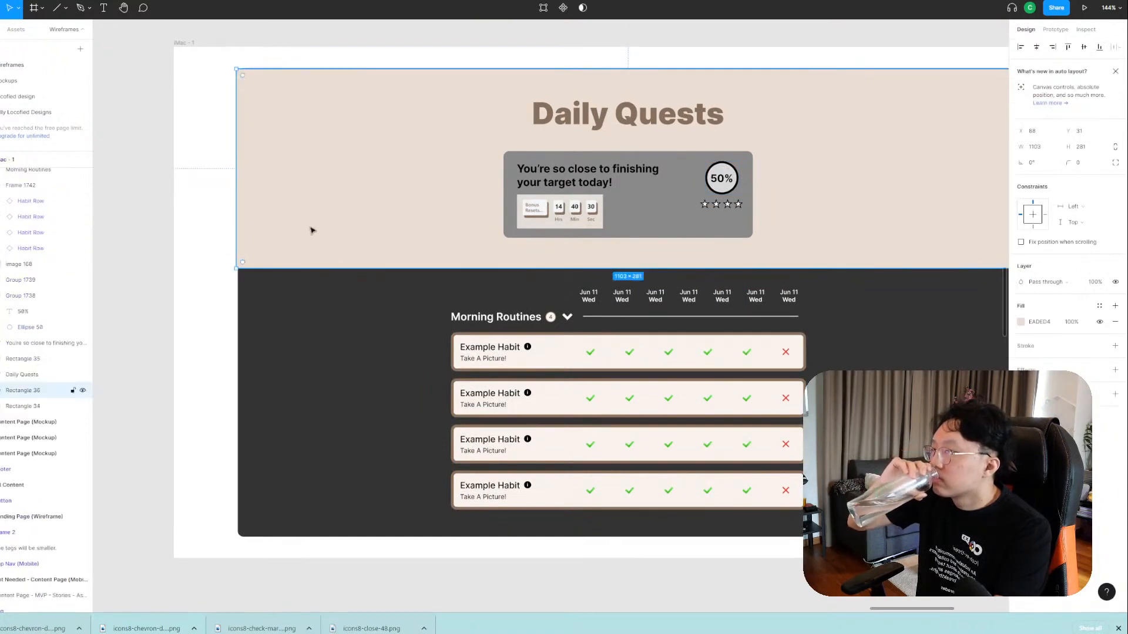
{"action": "left_click", "coordinate": [212, 185]}
{"action": "left_click", "coordinate": [260, 153]}
{"action": "mouse_move", "coordinate": [242, 78]}
{"action": "left_mouse_down"}
{"action": "mouse_move", "coordinate": [272, 105]}
{"action": "mouse_move", "coordinate": [243, 74]}
{"action": "left_mouse_up"}
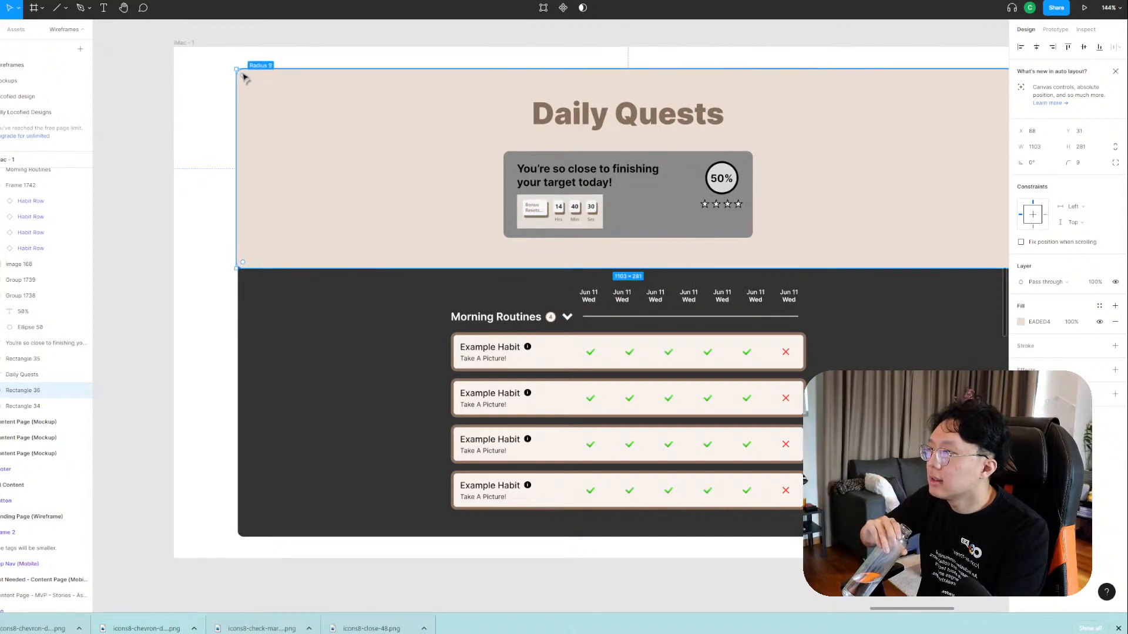
{"action": "left_click", "coordinate": [142, 143]}
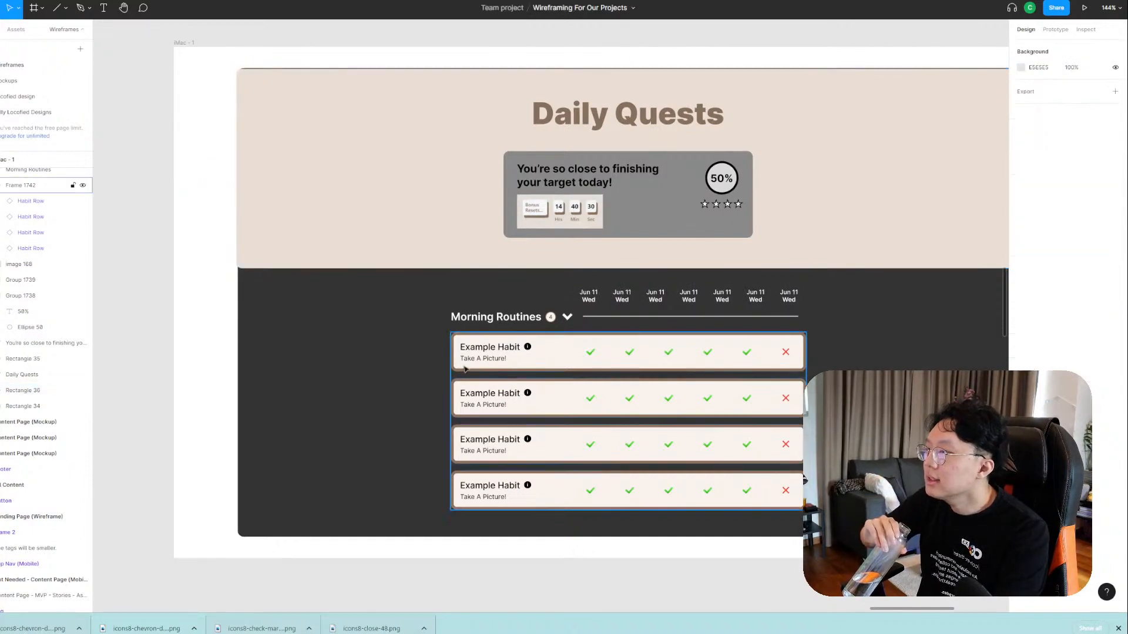
Adjust the beige header rectangle's left and top edges to match the dark panel behind it, about 1101 × 282.
{"action": "left_click", "coordinate": [323, 174]}
{"action": "left_click_drag", "start_coordinate": [238, 141], "coordinate": [238, 141]}
{"action": "left_click_drag", "start_coordinate": [344, 67], "coordinate": [345, 70]}
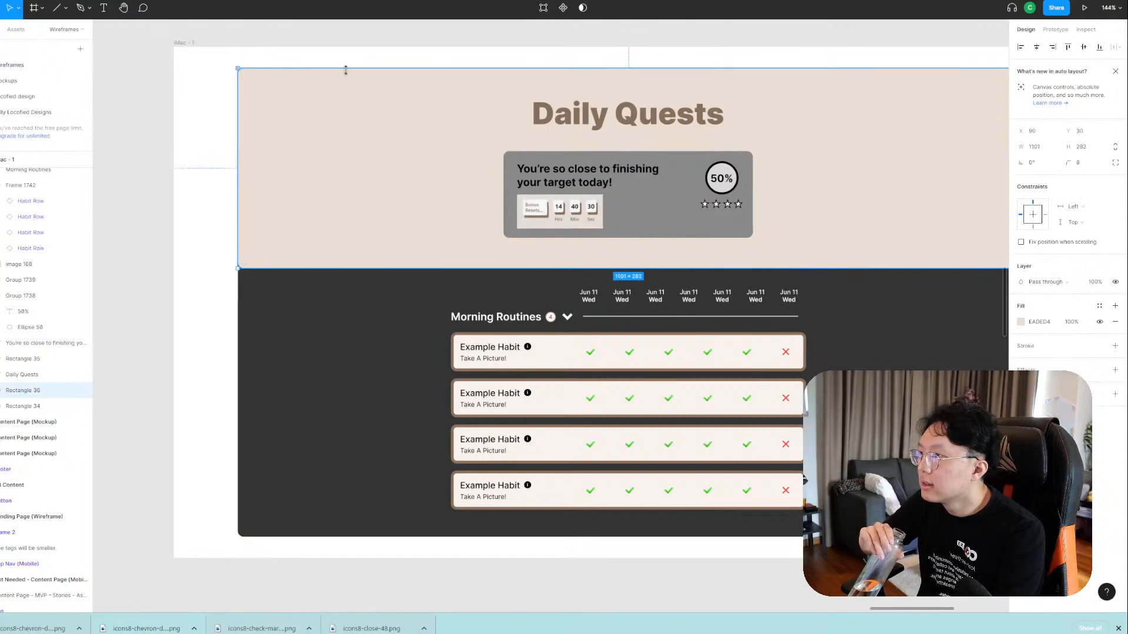
{"action": "left_click", "coordinate": [206, 165]}
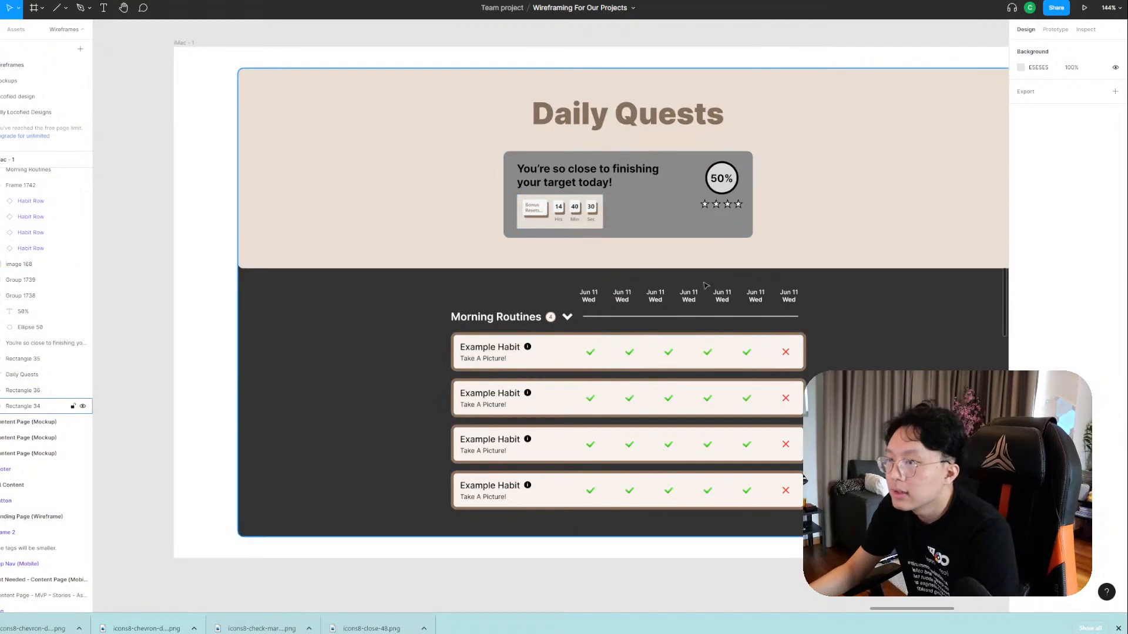
Extend the Daily Quests page frame downwards and stretch the dark panel inside it to about 1100 × 846.
{"action": "left_click_drag", "start_coordinate": [805, 254], "coordinate": [707, 229]}
{"action": "left_click", "coordinate": [563, 274]}
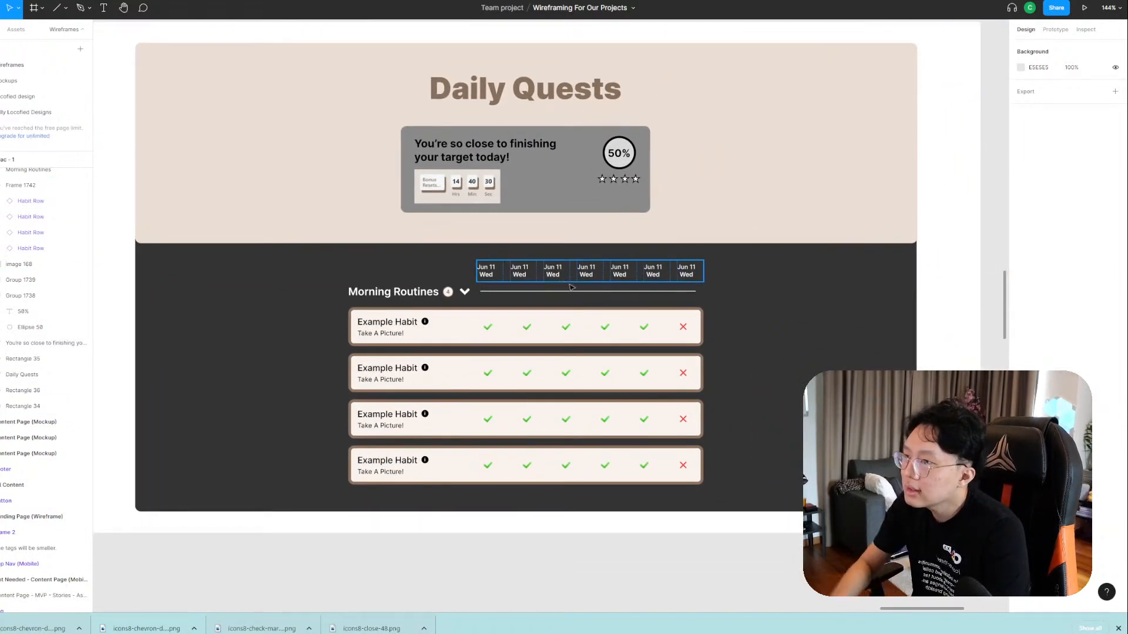
{"action": "scroll", "coordinate": [605, 270], "scroll_direction": "up", "scroll_amount": 2}
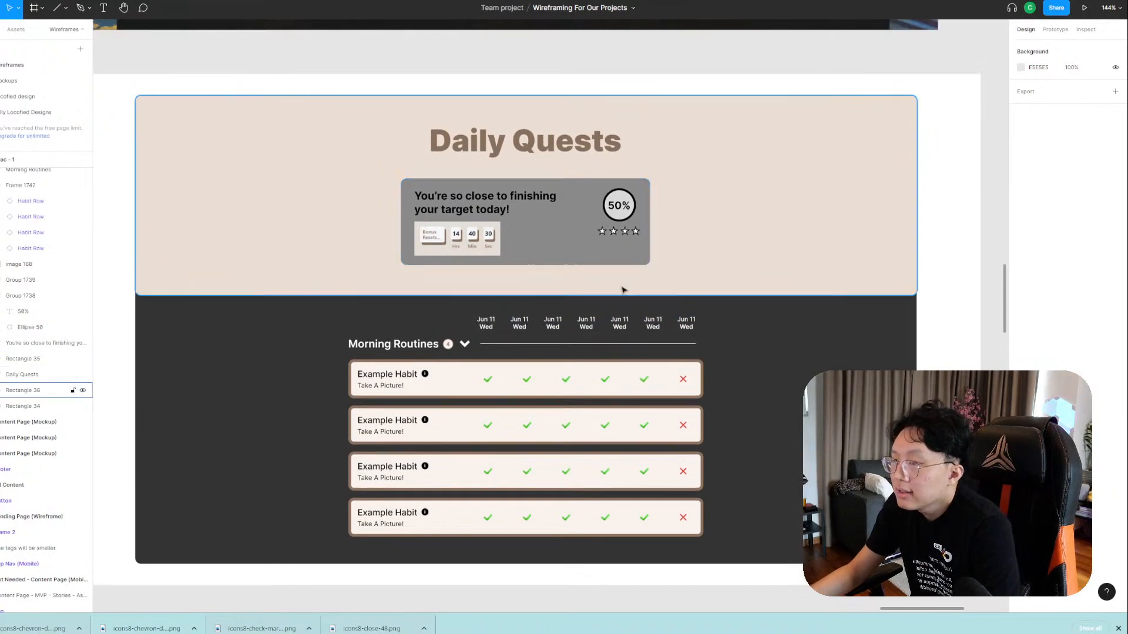
{"action": "scroll", "coordinate": [625, 290], "scroll_direction": "down", "scroll_amount": 5}
{"action": "scroll", "coordinate": [581, 333], "scroll_direction": "up", "scroll_amount": 1}
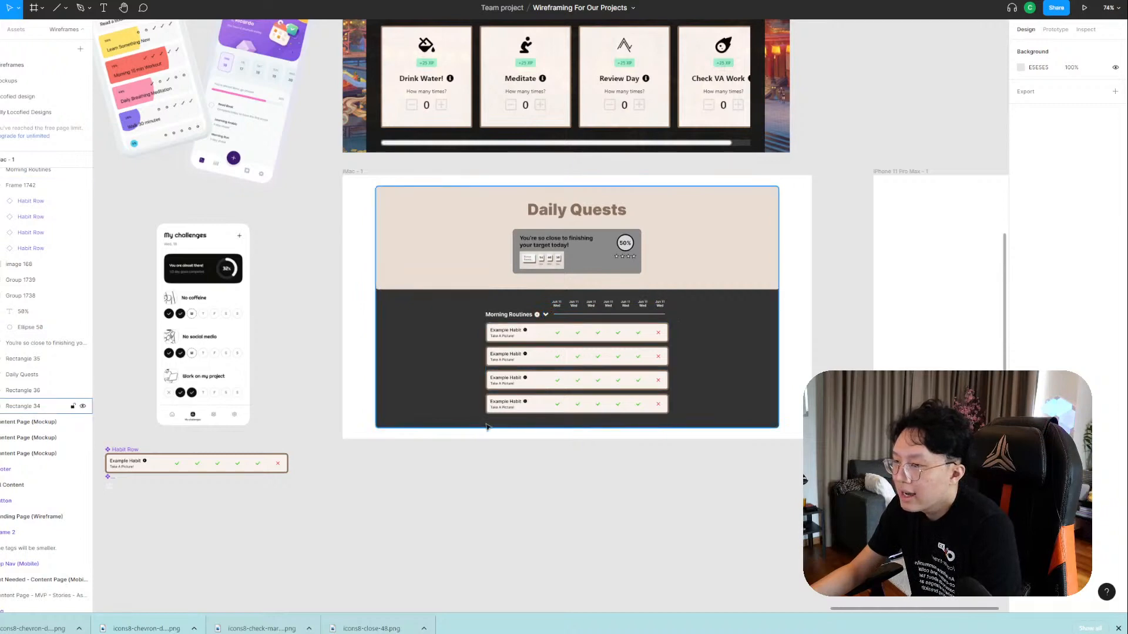
{"action": "left_click", "coordinate": [658, 421]}
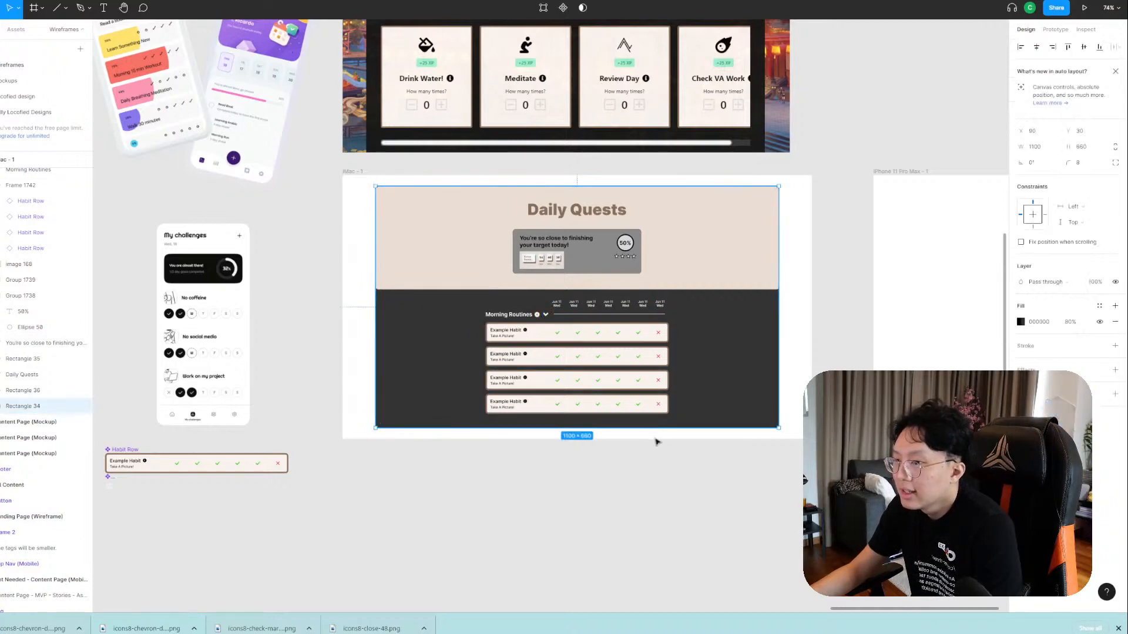
{"action": "left_click", "coordinate": [657, 442]}
{"action": "left_click", "coordinate": [364, 184]}
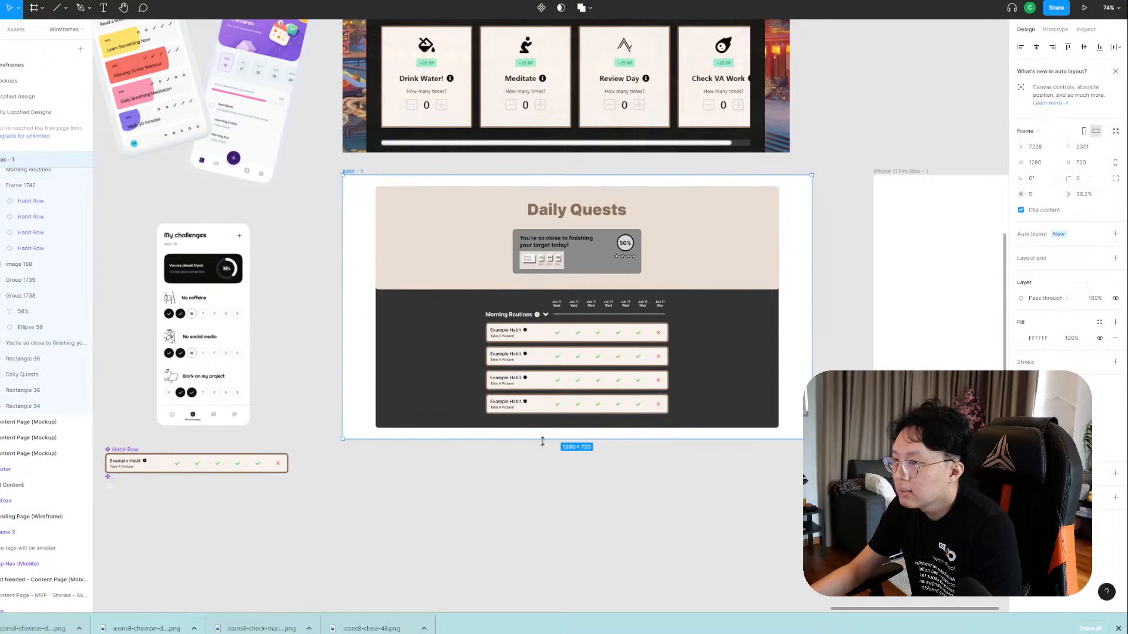
{"action": "left_click_drag", "start_coordinate": [545, 498], "coordinate": [544, 503]}
{"action": "left_click", "coordinate": [465, 426]}
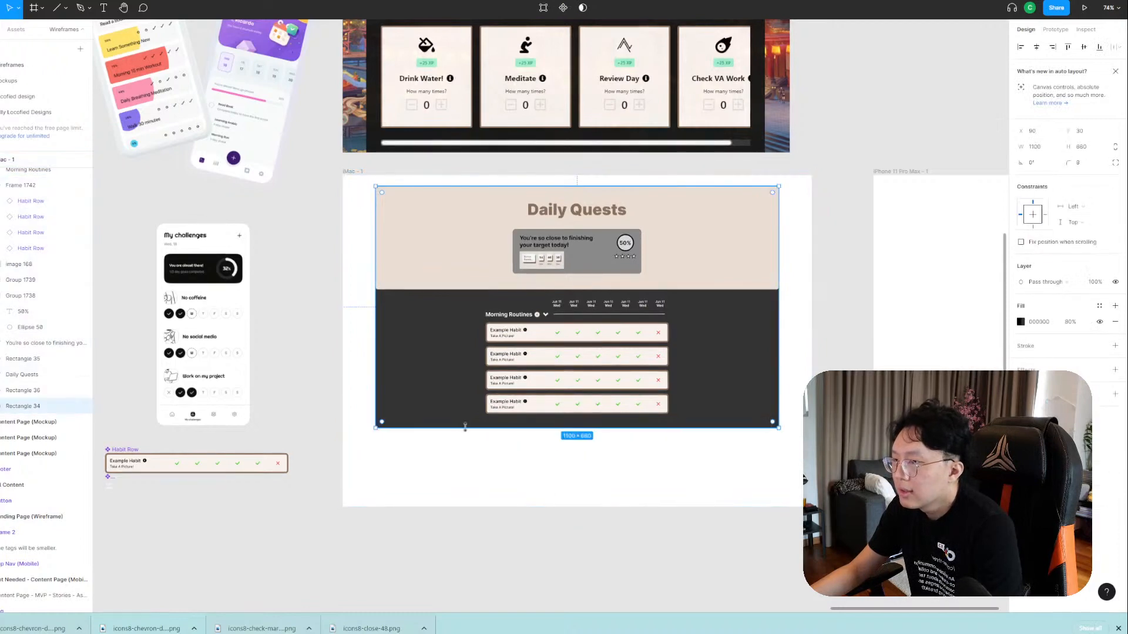
{"action": "left_click_drag", "start_coordinate": [451, 432], "coordinate": [451, 497]}
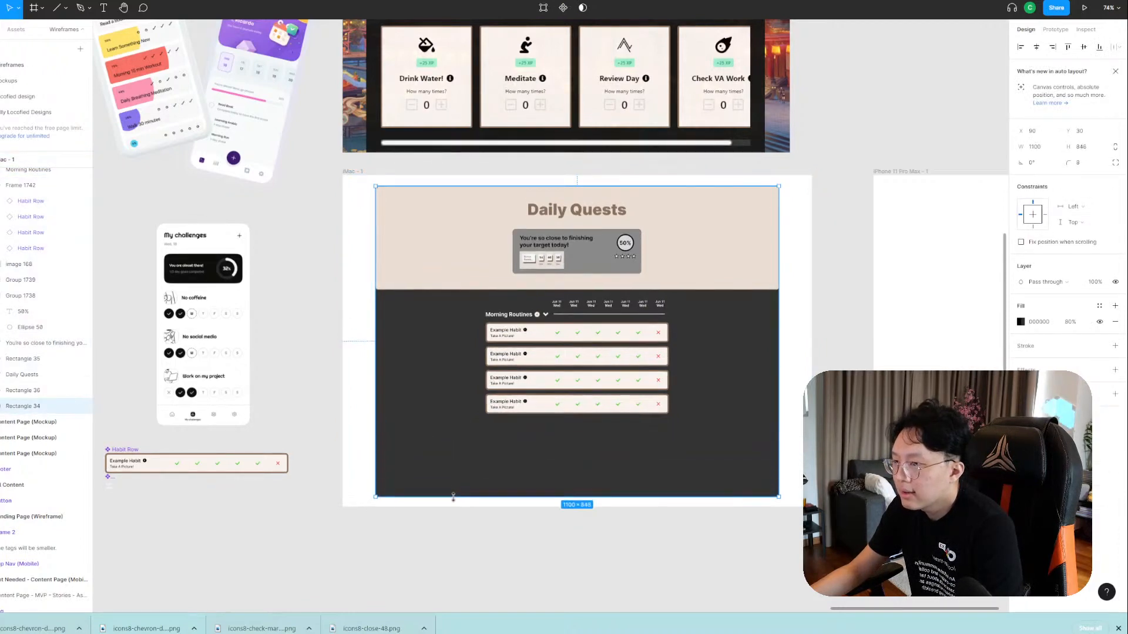
{"action": "left_click", "coordinate": [612, 553]}
Examine the layout of the Daily Quests header, the progress card and the Morning Routines section.
{"action": "scroll", "coordinate": [622, 381], "scroll_direction": "up", "scroll_amount": 5}
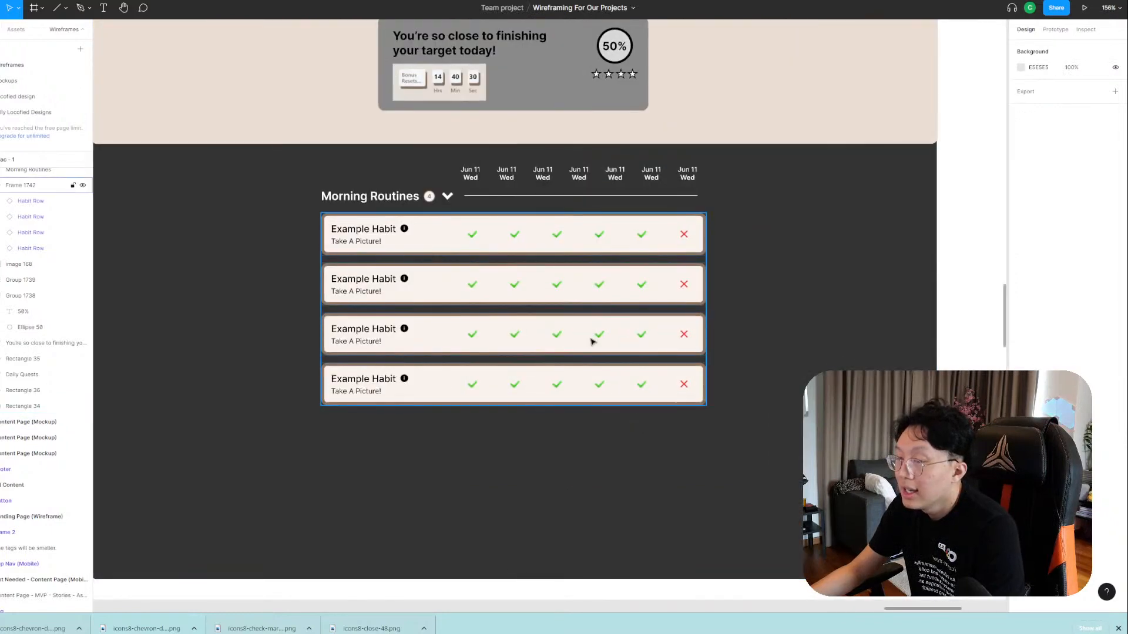
{"action": "scroll", "coordinate": [552, 280], "scroll_direction": "up", "scroll_amount": 2}
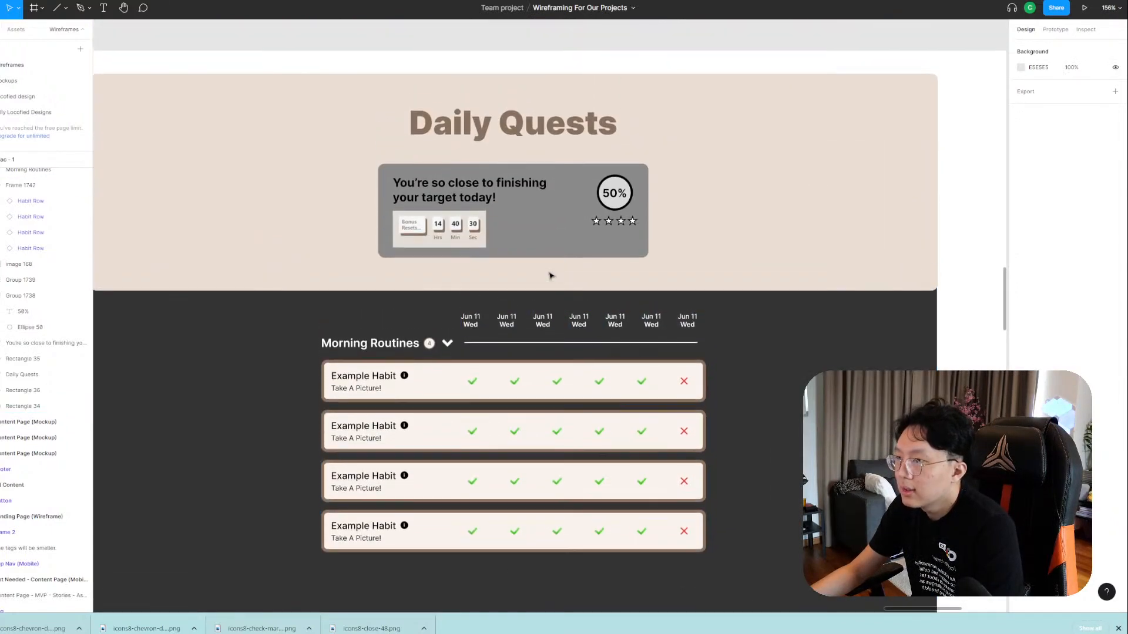
{"action": "scroll", "coordinate": [553, 276], "scroll_direction": "down", "scroll_amount": 4}
{"action": "scroll", "coordinate": [554, 276], "scroll_direction": "up", "scroll_amount": 4}
{"action": "left_click_drag", "start_coordinate": [283, 278], "coordinate": [662, 333]}
{"action": "left_click_drag", "start_coordinate": [145, 192], "coordinate": [537, 315]}
{"action": "scroll", "coordinate": [532, 428], "scroll_direction": "right", "scroll_amount": 8}
{"action": "scroll", "coordinate": [532, 429], "scroll_direction": "down", "scroll_amount": 3}
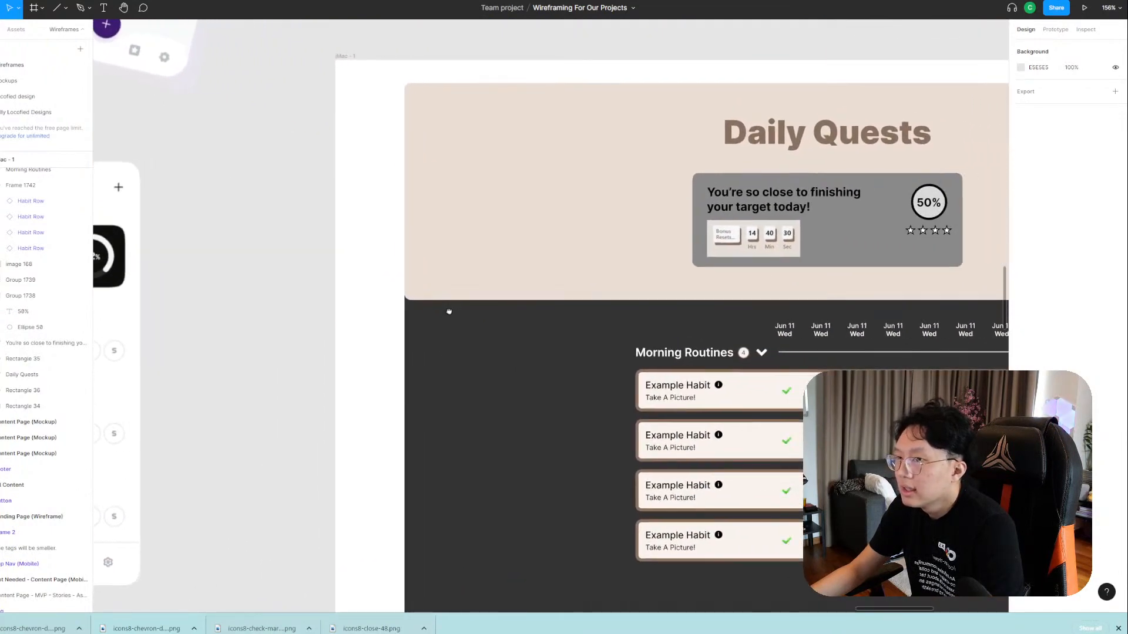
{"action": "scroll", "coordinate": [449, 312], "scroll_direction": "left", "scroll_amount": 5}
{"action": "scroll", "coordinate": [584, 327], "scroll_direction": "right", "scroll_amount": 6}
Move the Bonus Resets timer image below the grey progress card and shorten the card to about 351 × 93.
{"action": "left_click", "coordinate": [743, 257]}
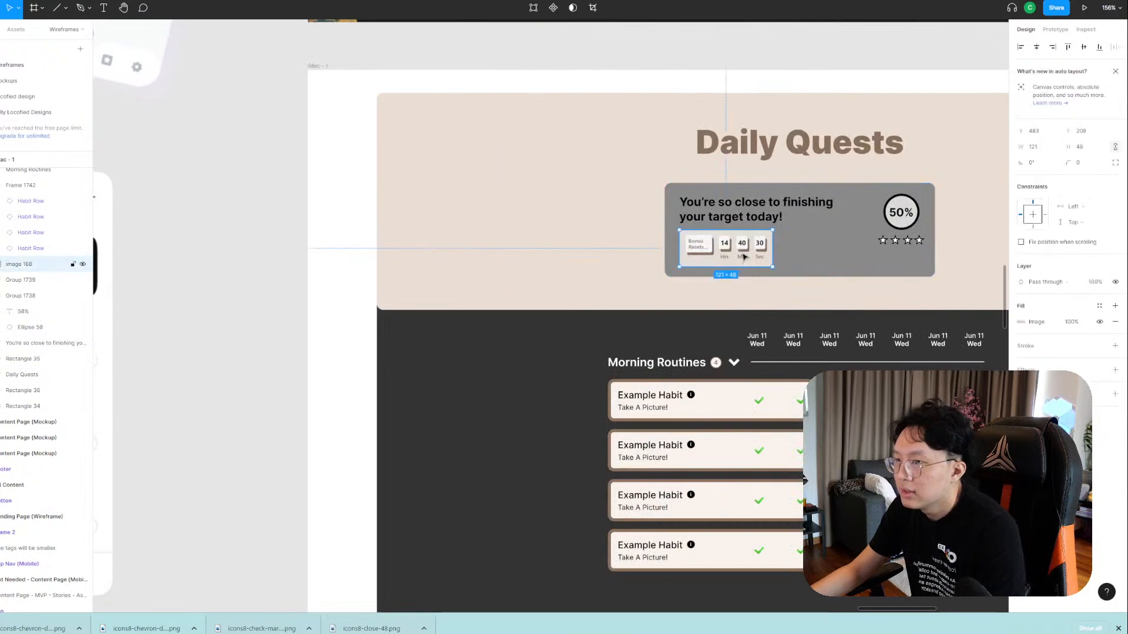
{"action": "left_click_drag", "start_coordinate": [734, 250], "coordinate": [786, 255]}
{"action": "left_click", "coordinate": [814, 251]}
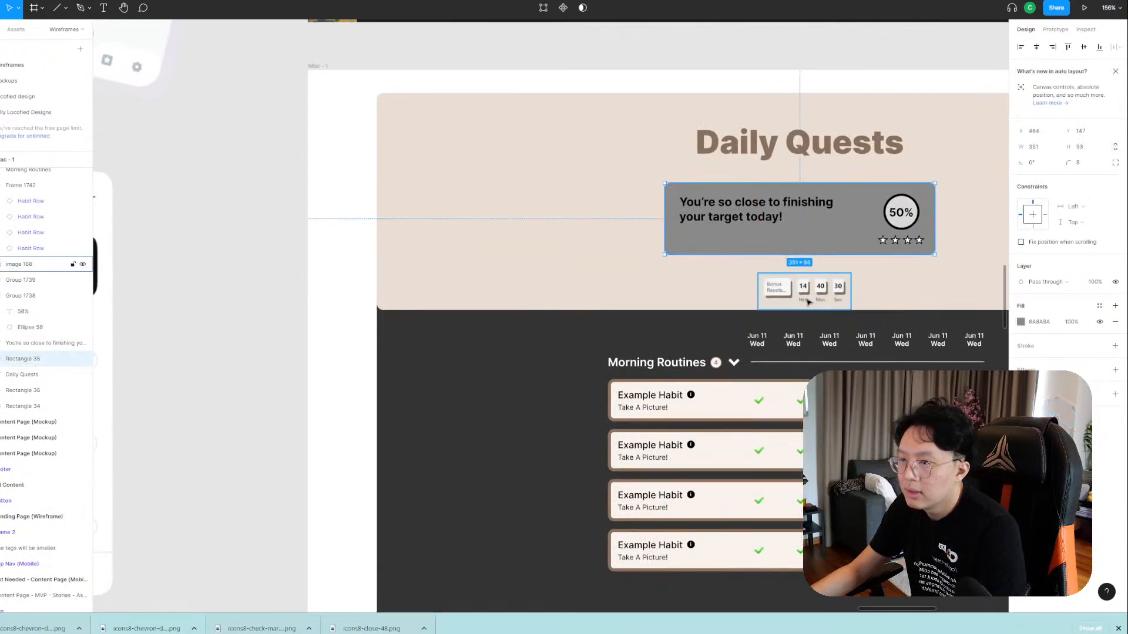
Enlarge the Bonus Resets timer image to about 161 × 64 and place it directly beneath the grey progress card.
{"action": "mouse_move", "coordinate": [808, 302]}
{"action": "left_mouse_down"}
{"action": "mouse_move", "coordinate": [789, 282]}
{"action": "mouse_move", "coordinate": [807, 290]}
{"action": "left_mouse_up"}
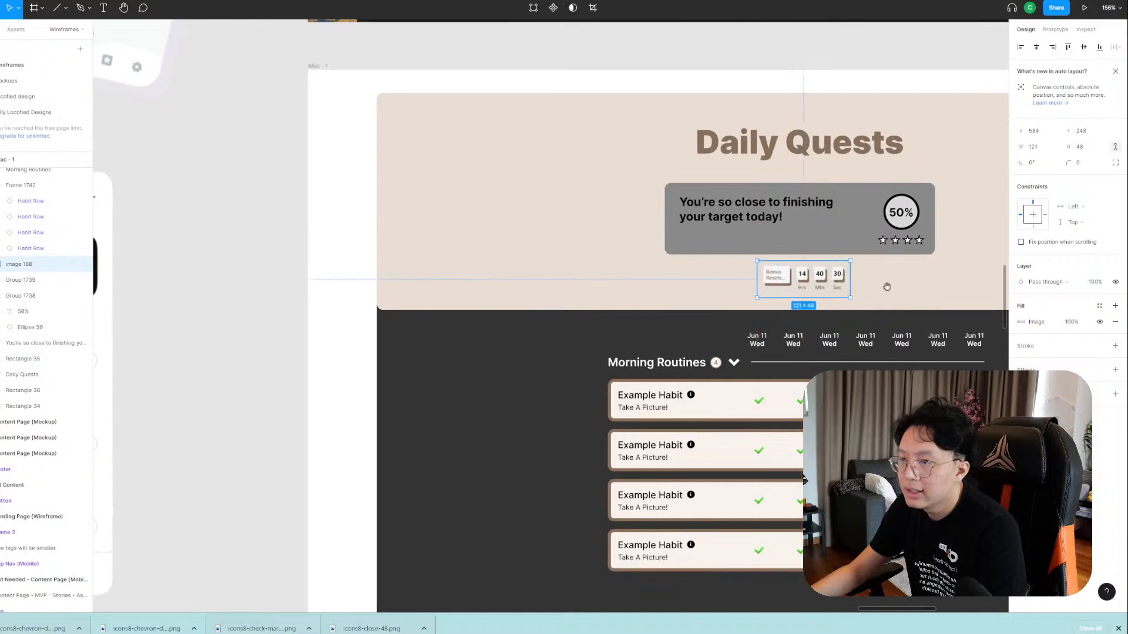
{"action": "left_click_drag", "start_coordinate": [887, 287], "coordinate": [747, 290]}
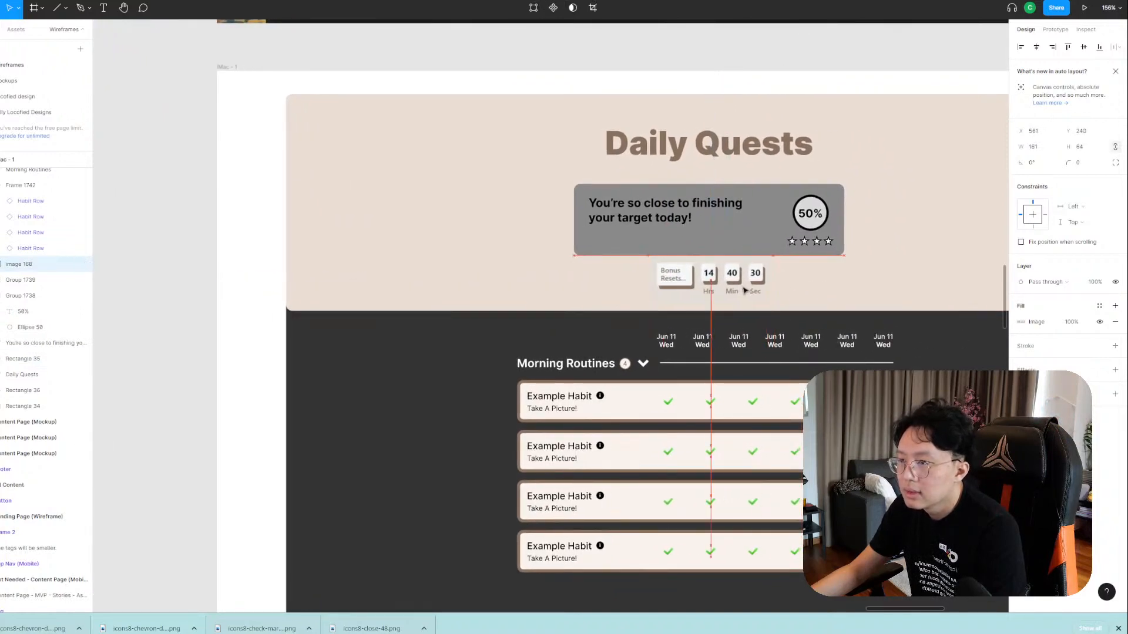
{"action": "scroll", "coordinate": [799, 284], "scroll_direction": "up", "scroll_amount": 5}
Try moving the grey progress card's background up by about 10, away from the Bonus Resets timer.
{"action": "left_click", "coordinate": [699, 203]}
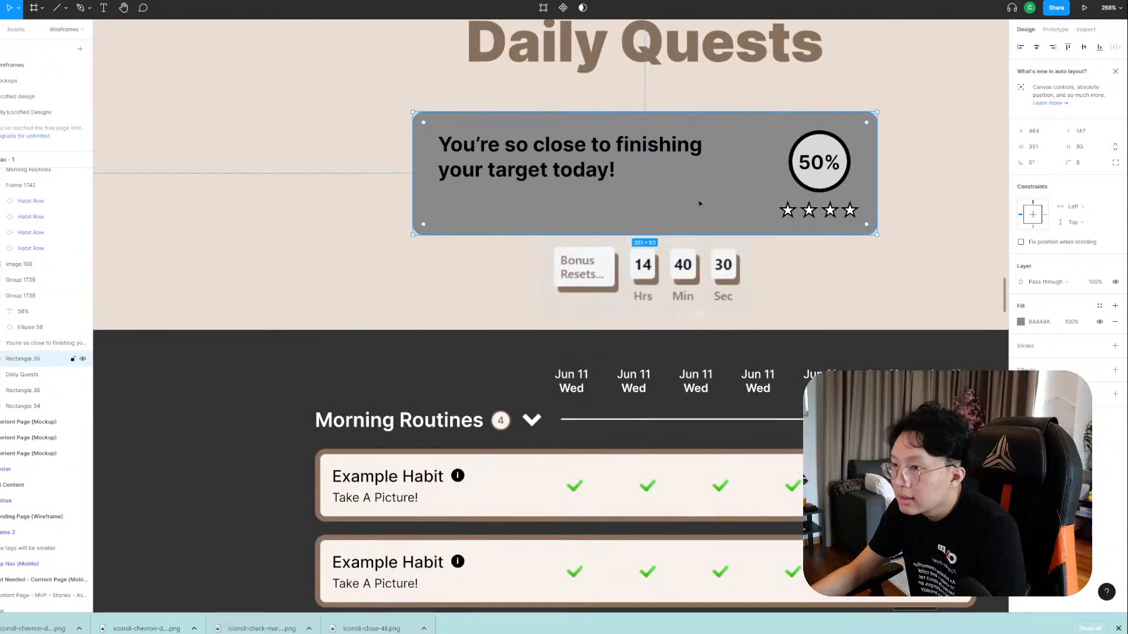
{"action": "left_click_drag", "start_coordinate": [699, 193], "coordinate": [699, 189]}
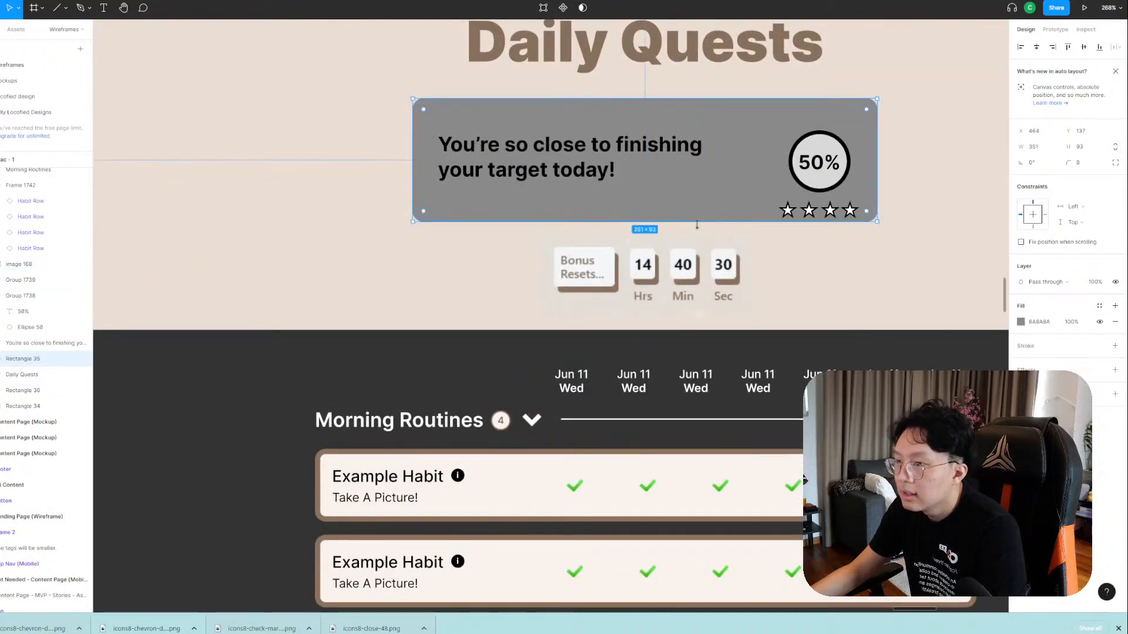
{"action": "left_click", "coordinate": [691, 275]}
{"action": "left_click", "coordinate": [723, 204]}
{"action": "left_click_drag", "start_coordinate": [722, 202], "coordinate": [723, 214]}
{"action": "left_click", "coordinate": [700, 284]}
{"action": "scroll", "coordinate": [703, 281], "scroll_direction": "down", "scroll_amount": 10}
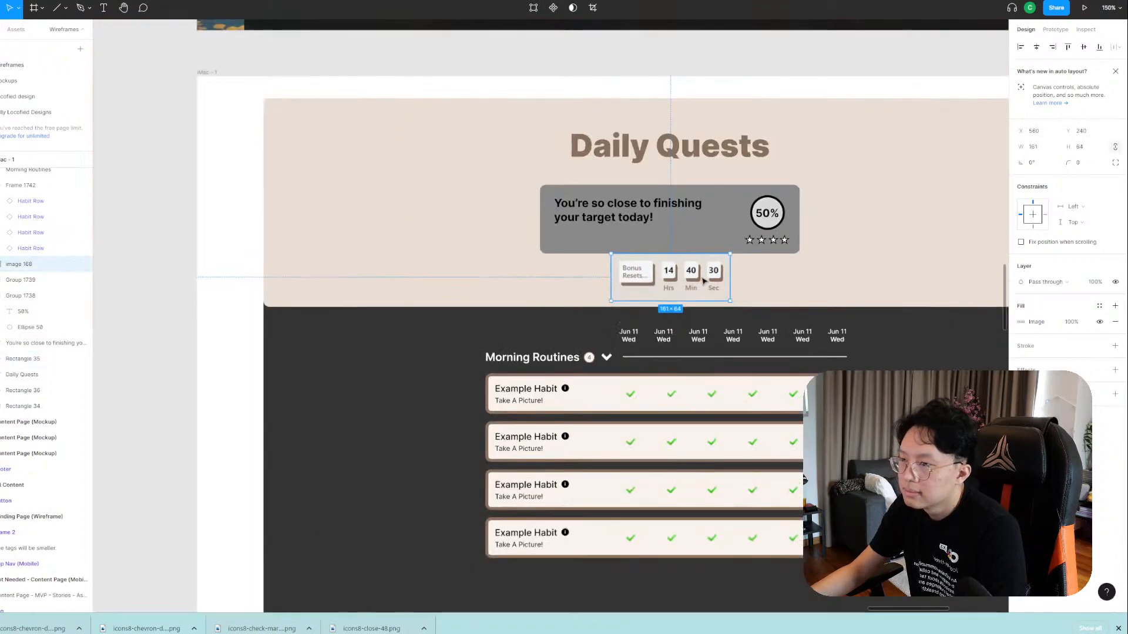
Change the fill of the grey progress card beneath the Daily Quests title to solid white (FFFFFF).
{"action": "scroll", "coordinate": [705, 287], "scroll_direction": "up", "scroll_amount": 3}
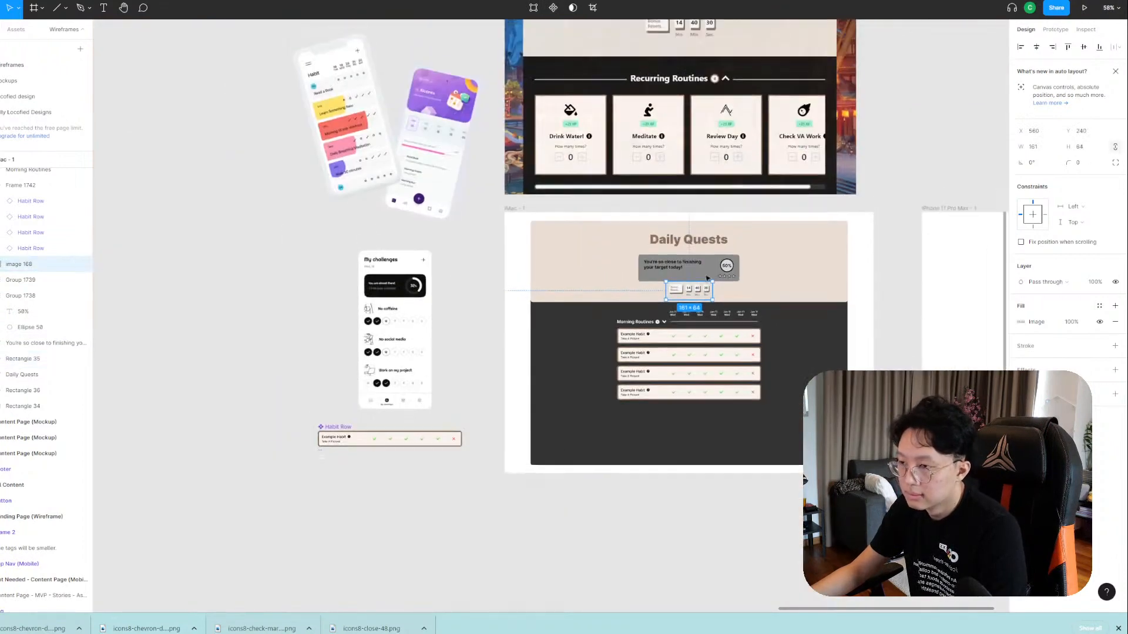
{"action": "scroll", "coordinate": [717, 311], "scroll_direction": "down", "scroll_amount": 4}
{"action": "scroll", "coordinate": [728, 339], "scroll_direction": "up", "scroll_amount": 4}
{"action": "scroll", "coordinate": [732, 402], "scroll_direction": "up", "scroll_amount": 5}
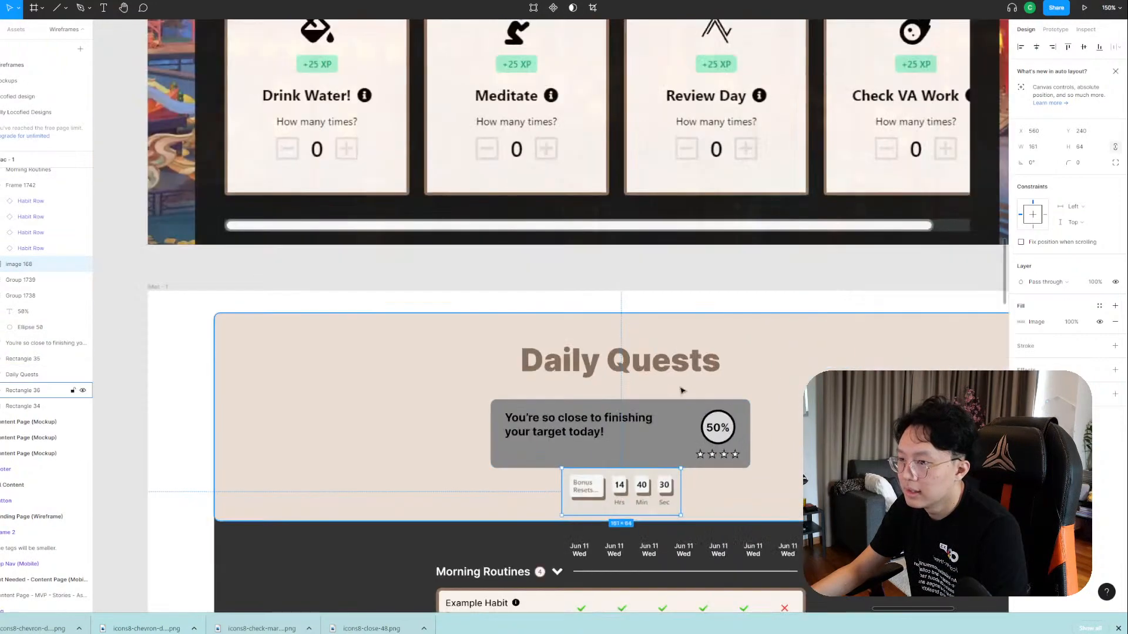
{"action": "left_click", "coordinate": [681, 421]}
{"action": "left_click_drag", "start_coordinate": [892, 389], "coordinate": [850, 300]}
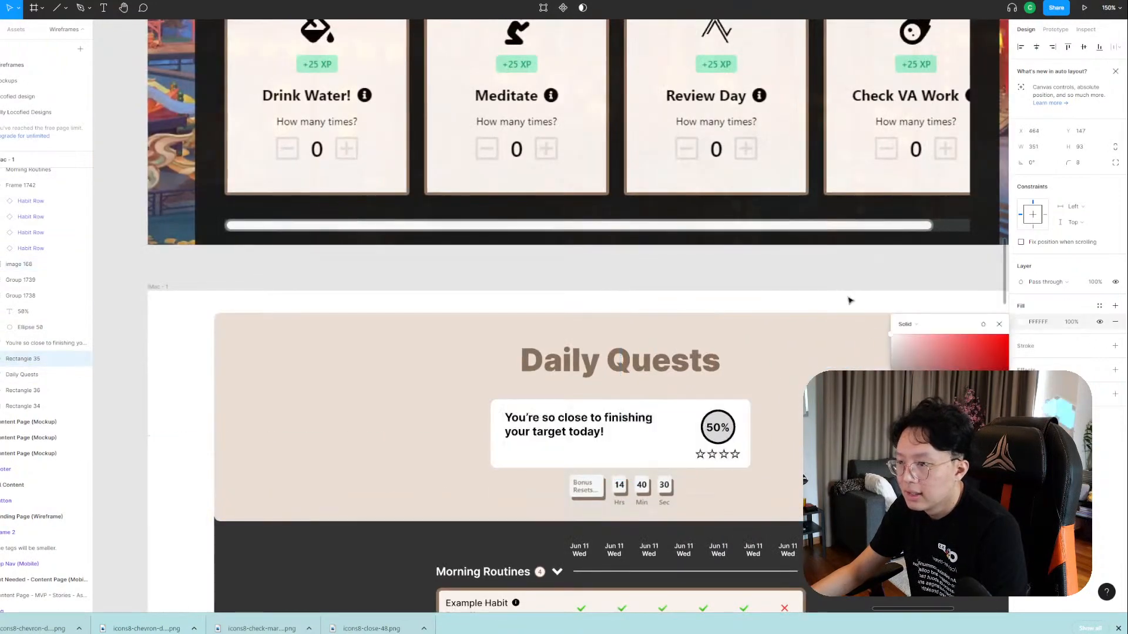
{"action": "left_click", "coordinate": [852, 302]}
Reduce the white progress card's fill opacity to 47% so it blends with the beige header.
{"action": "scroll", "coordinate": [765, 351], "scroll_direction": "up", "scroll_amount": 6}
{"action": "scroll", "coordinate": [765, 339], "scroll_direction": "up", "scroll_amount": 3}
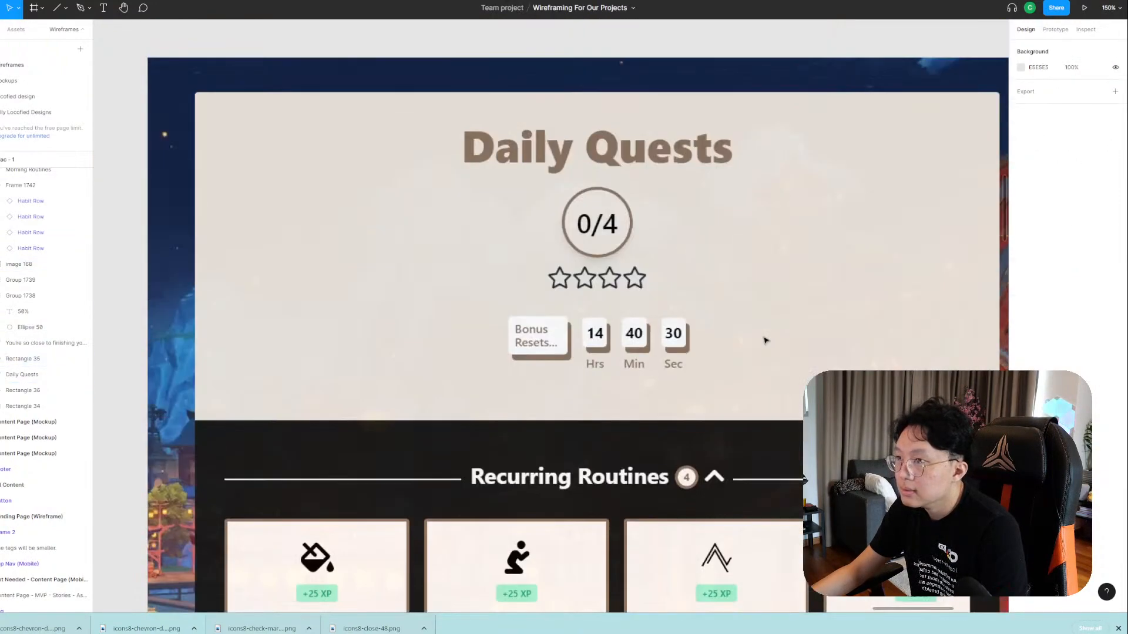
{"action": "scroll", "coordinate": [764, 343], "scroll_direction": "down", "scroll_amount": 10}
{"action": "left_click", "coordinate": [685, 347]}
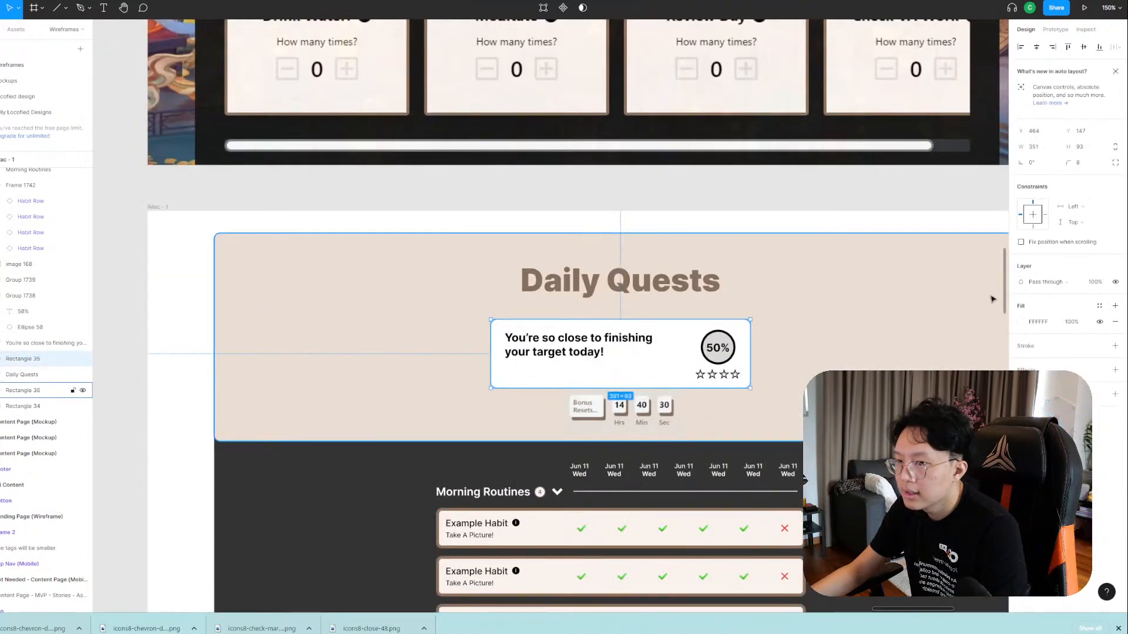
{"action": "scroll", "coordinate": [665, 368], "scroll_direction": "down", "scroll_amount": 1}
{"action": "double_click", "coordinate": [637, 363]}
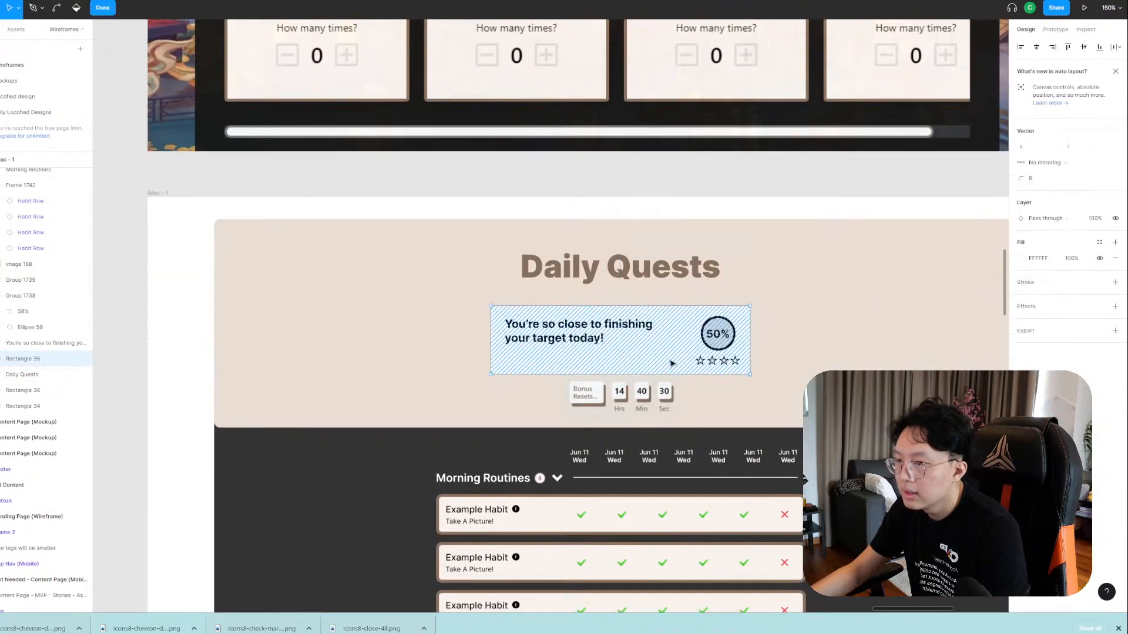
{"action": "double_click", "coordinate": [784, 369]}
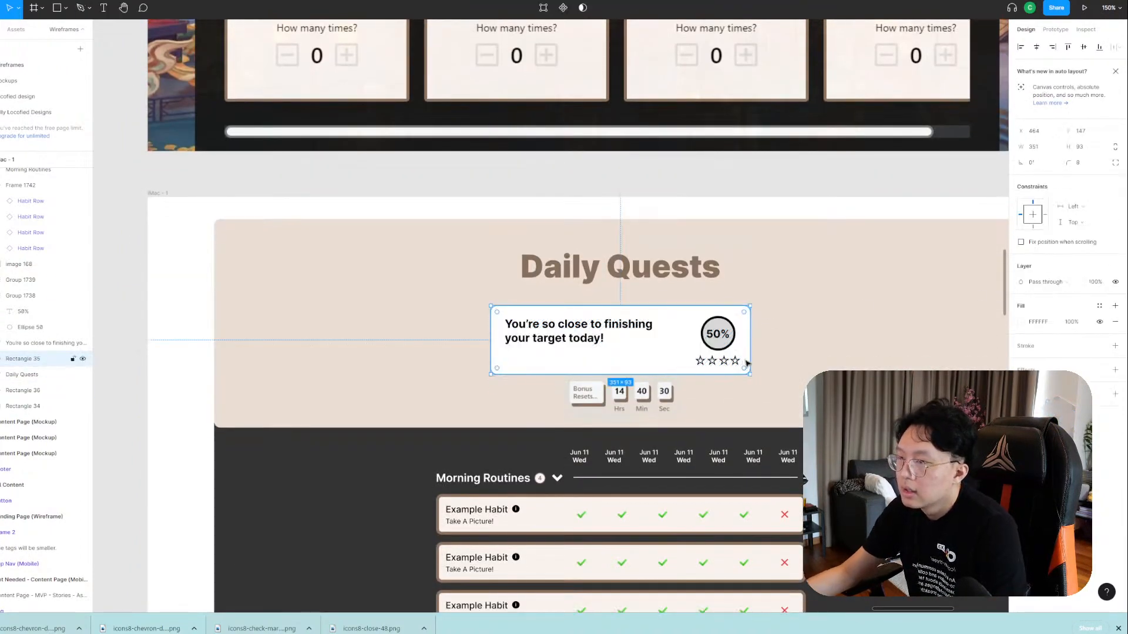
{"action": "left_click", "coordinate": [1022, 322]}
{"action": "left_click_drag", "start_coordinate": [979, 362], "coordinate": [855, 343]}
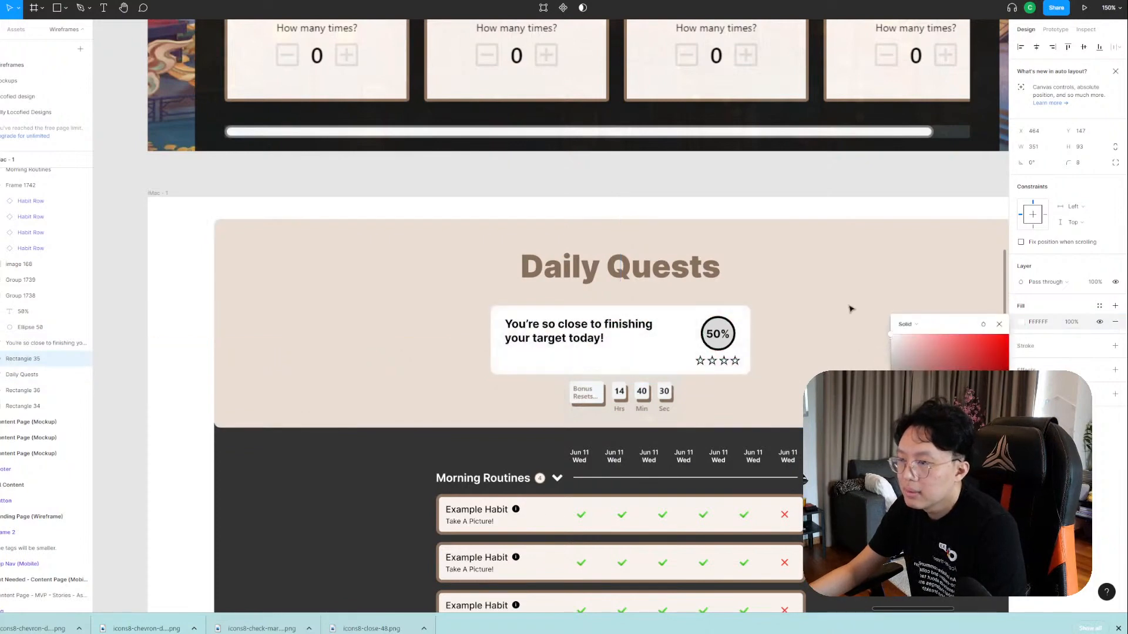
{"action": "left_click_drag", "start_coordinate": [994, 473], "coordinate": [962, 473]}
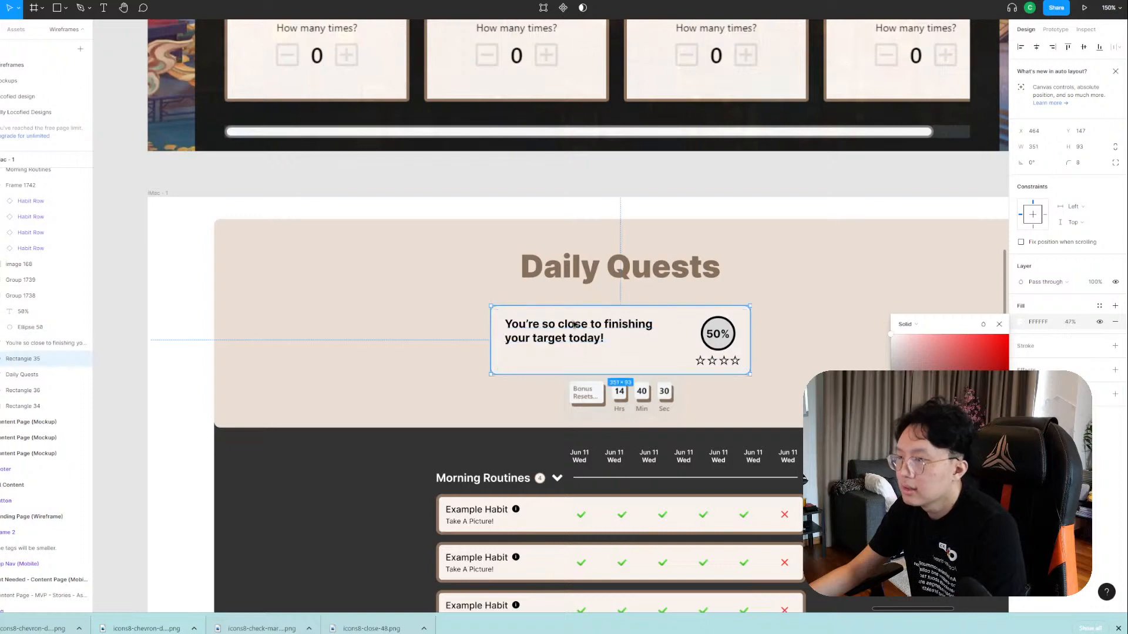
Set the "You're so close to finishing your target today!" message to Semi Bold and nudge it slightly down.
{"action": "left_click", "coordinate": [41, 343]}
{"action": "left_click", "coordinate": [1042, 340]}
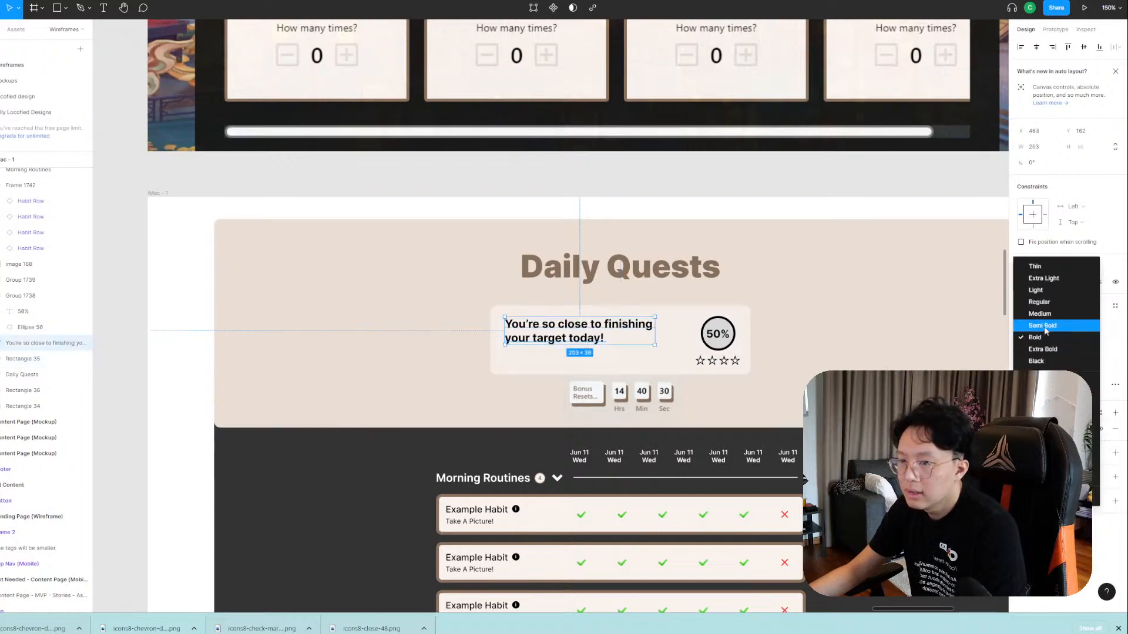
{"action": "left_click", "coordinate": [1041, 325]}
{"action": "left_click_drag", "start_coordinate": [597, 334], "coordinate": [596, 332]}
Move the four-star group directly beneath the message, aligned with its left edge, and nudge both slightly up.
{"action": "left_click", "coordinate": [720, 366]}
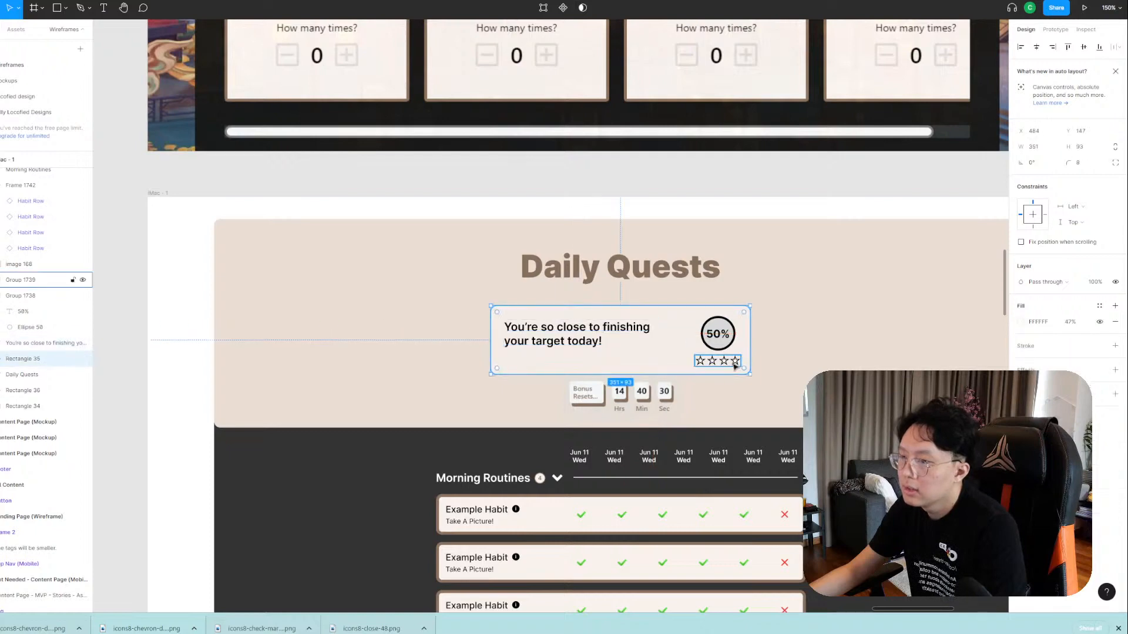
{"action": "double_click", "coordinate": [735, 363]}
{"action": "key", "text": "Escape"}
{"action": "left_click_drag", "start_coordinate": [736, 364], "coordinate": [583, 359]}
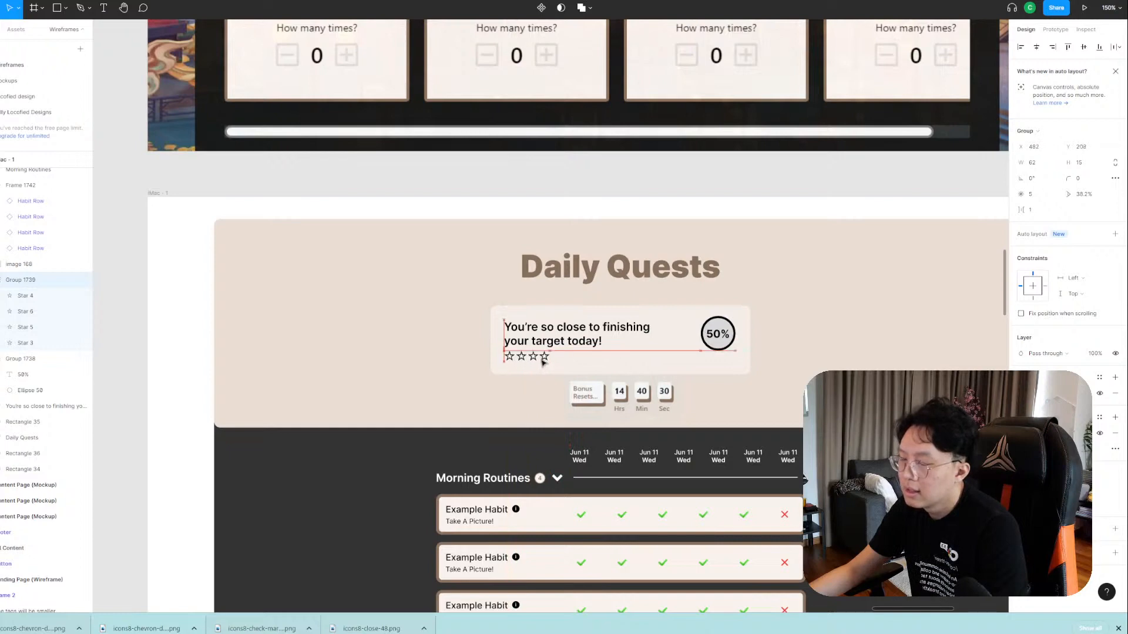
{"action": "left_click", "coordinate": [575, 347], "text": "shift"}
{"action": "left_click_drag", "start_coordinate": [575, 346], "coordinate": [575, 344]}
Recolour the stroke of the circle around 50% with the brown sampled from the Daily Quests title.
{"action": "left_click", "coordinate": [718, 346]}
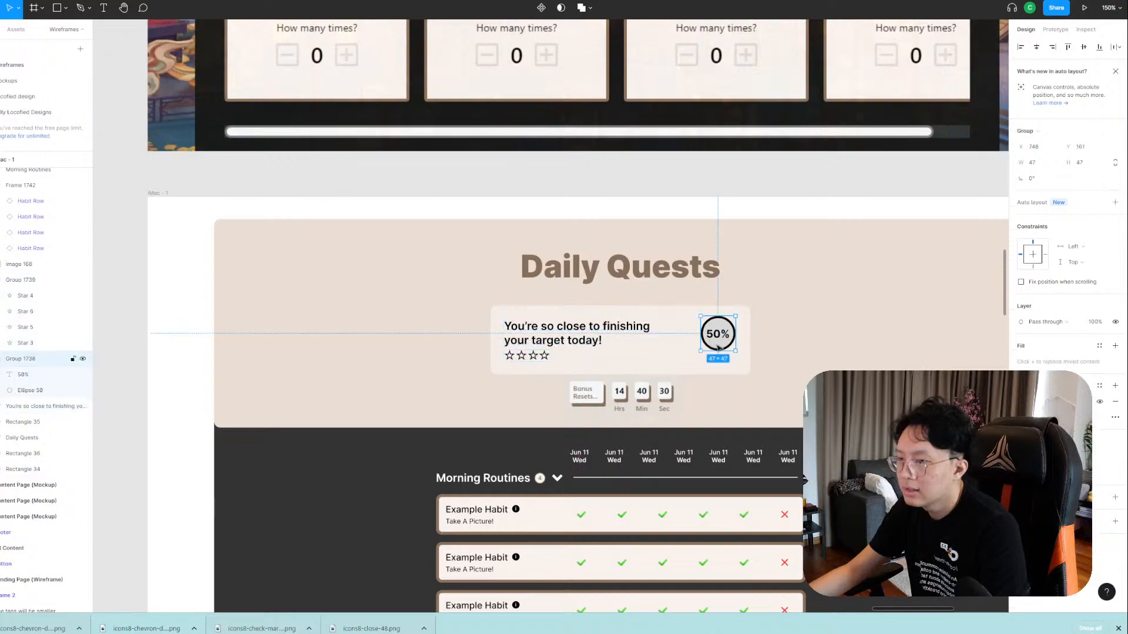
{"action": "scroll", "coordinate": [717, 346], "scroll_direction": "up", "scroll_amount": 10}
{"action": "scroll", "coordinate": [720, 353], "scroll_direction": "down", "scroll_amount": 7}
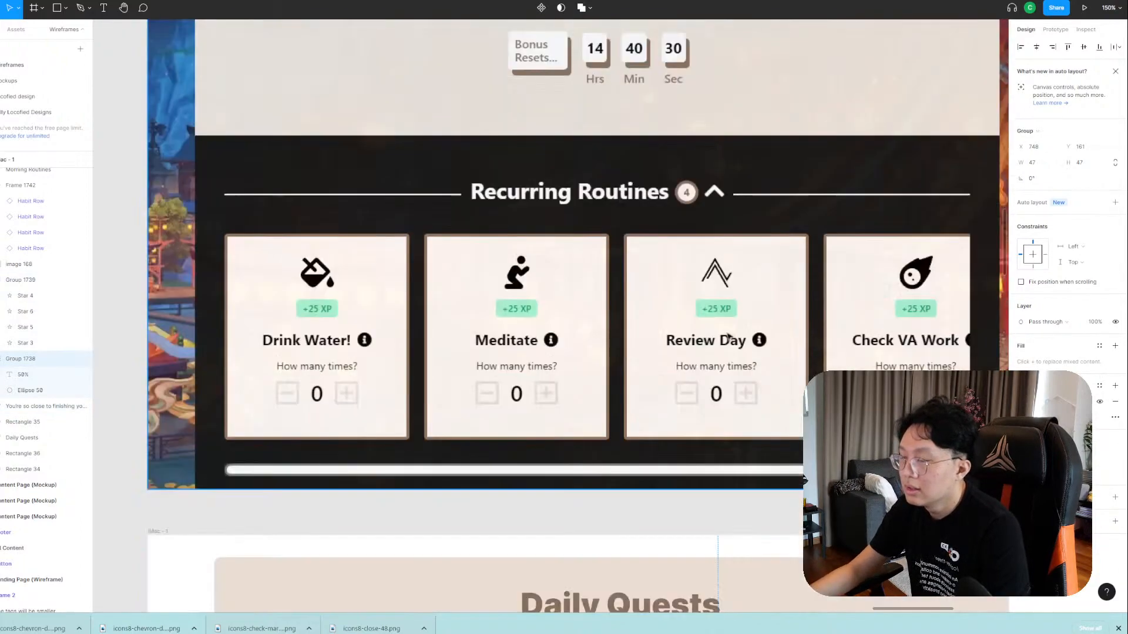
{"action": "scroll", "coordinate": [722, 360], "scroll_direction": "down", "scroll_amount": 5}
{"action": "scroll", "coordinate": [728, 317], "scroll_direction": "up", "scroll_amount": 5}
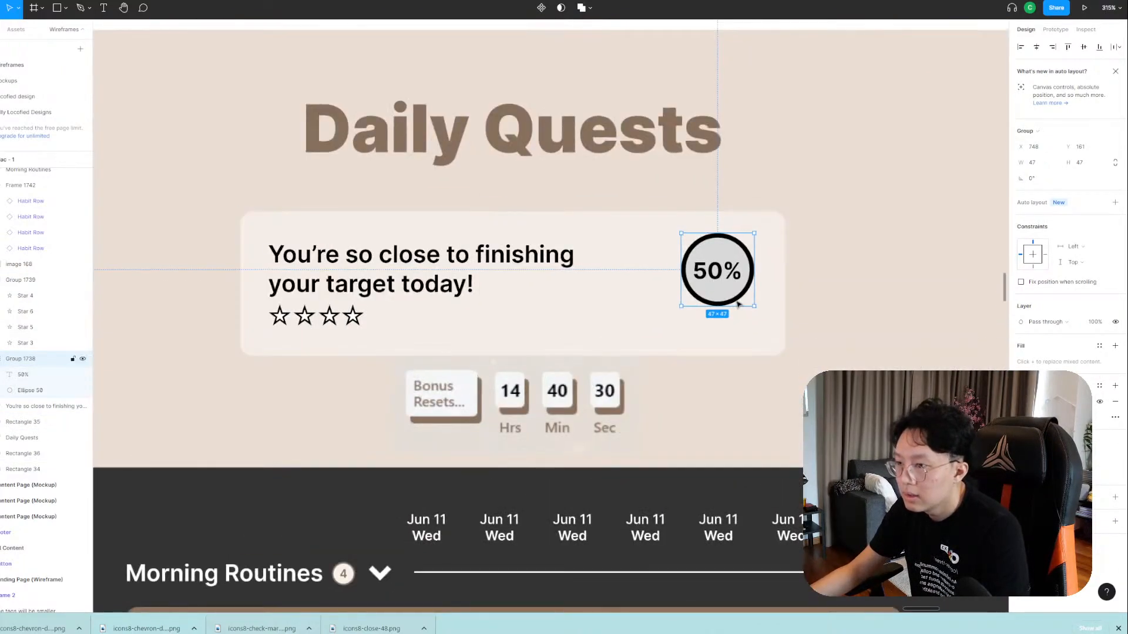
{"action": "double_click", "coordinate": [738, 304]}
{"action": "double_click", "coordinate": [738, 304]}
{"action": "left_click", "coordinate": [1020, 299]}
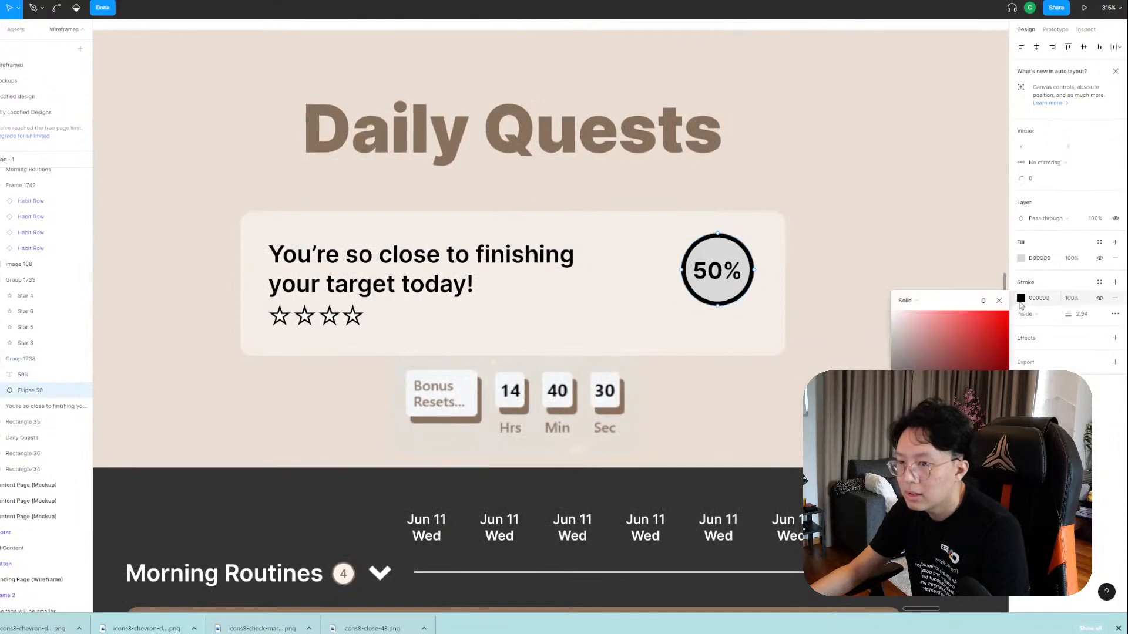
{"action": "key", "text": "i"}
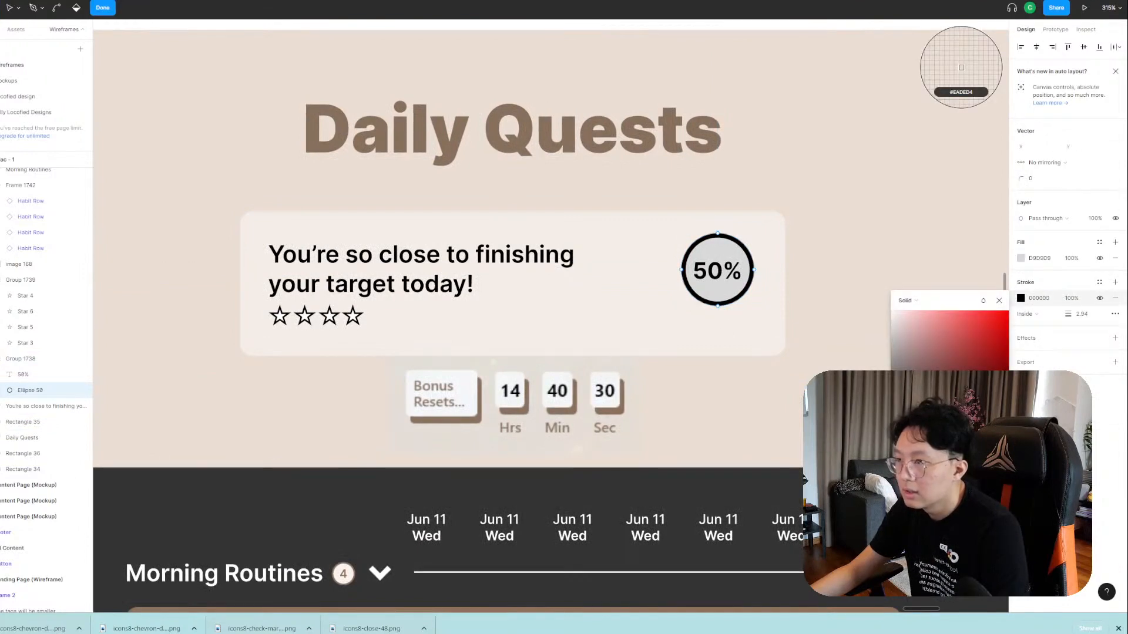
{"action": "left_click", "coordinate": [569, 151]}
{"action": "key", "text": "Escape"}
{"action": "key", "text": "Escape"}
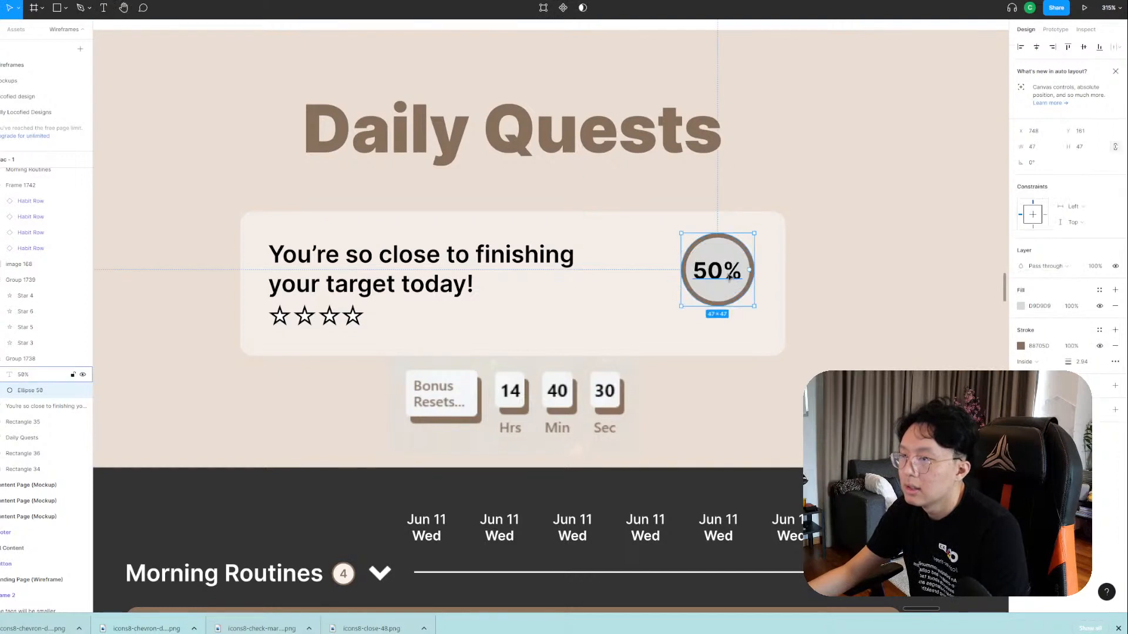
Recolour the 50% text inside the circle with the brown sampled from the Daily Quests title.
{"action": "left_click", "coordinate": [728, 277]}
{"action": "left_click", "coordinate": [1021, 413]}
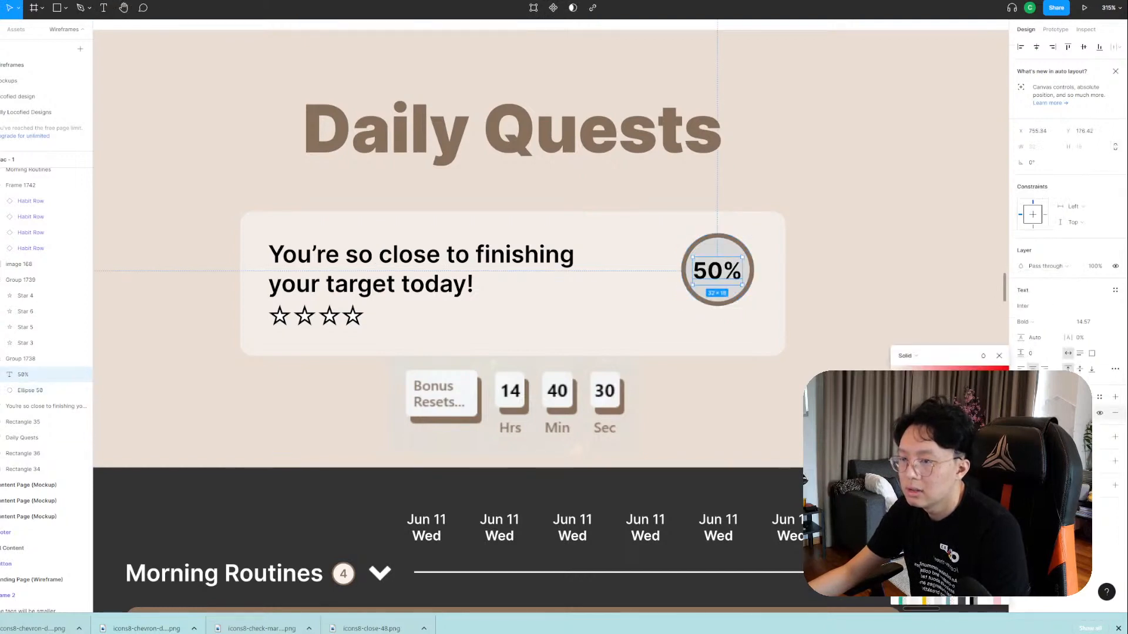
{"action": "key", "text": "i"}
{"action": "left_click", "coordinate": [594, 151]}
{"action": "left_click", "coordinate": [539, 282]}
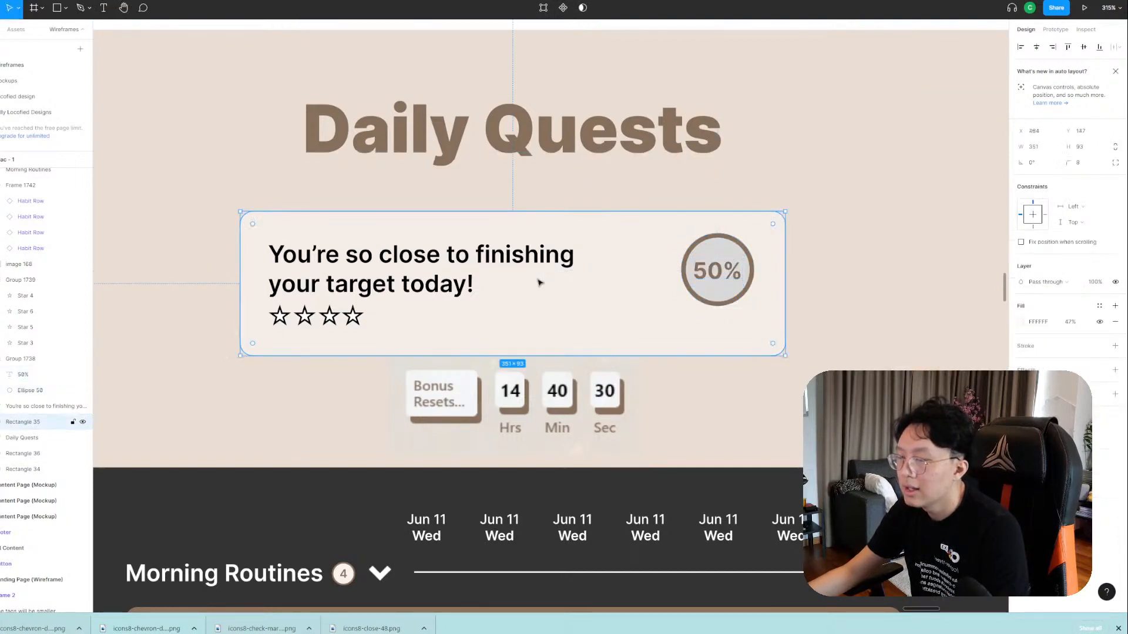
Open the progress message's text colour for editing and check the colours in the original Daily Quests mockup.
{"action": "left_click", "coordinate": [480, 266]}
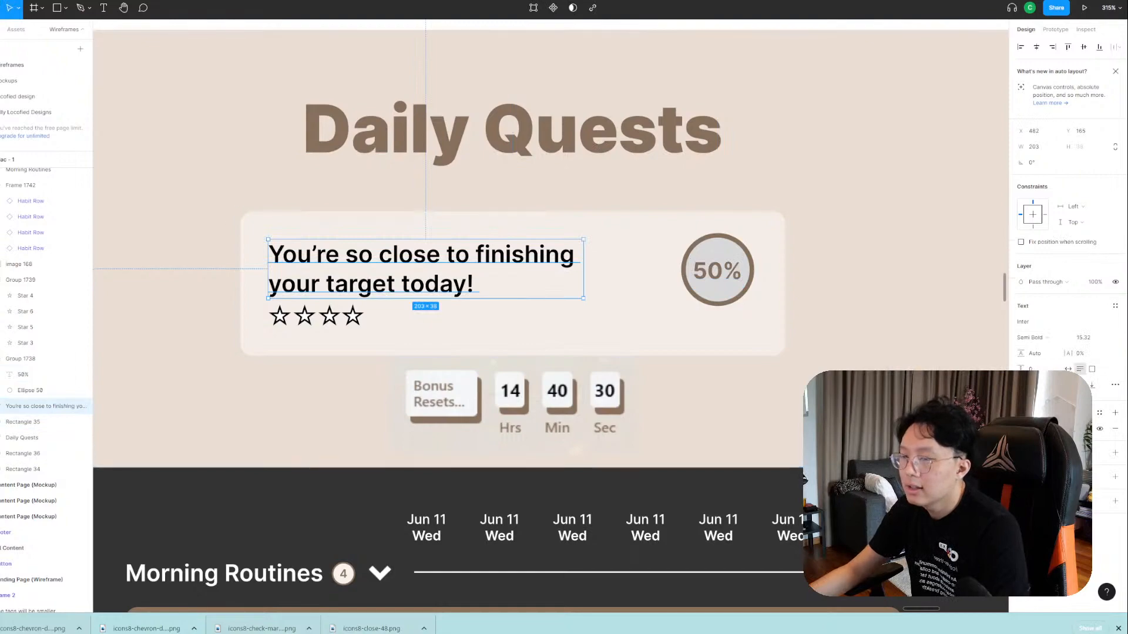
{"action": "left_click", "coordinate": [1022, 429]}
{"action": "scroll", "coordinate": [682, 340], "scroll_direction": "up", "scroll_amount": 6}
{"action": "scroll", "coordinate": [682, 339], "scroll_direction": "down", "scroll_amount": 5}
{"action": "scroll", "coordinate": [682, 340], "scroll_direction": "up", "scroll_amount": 5}
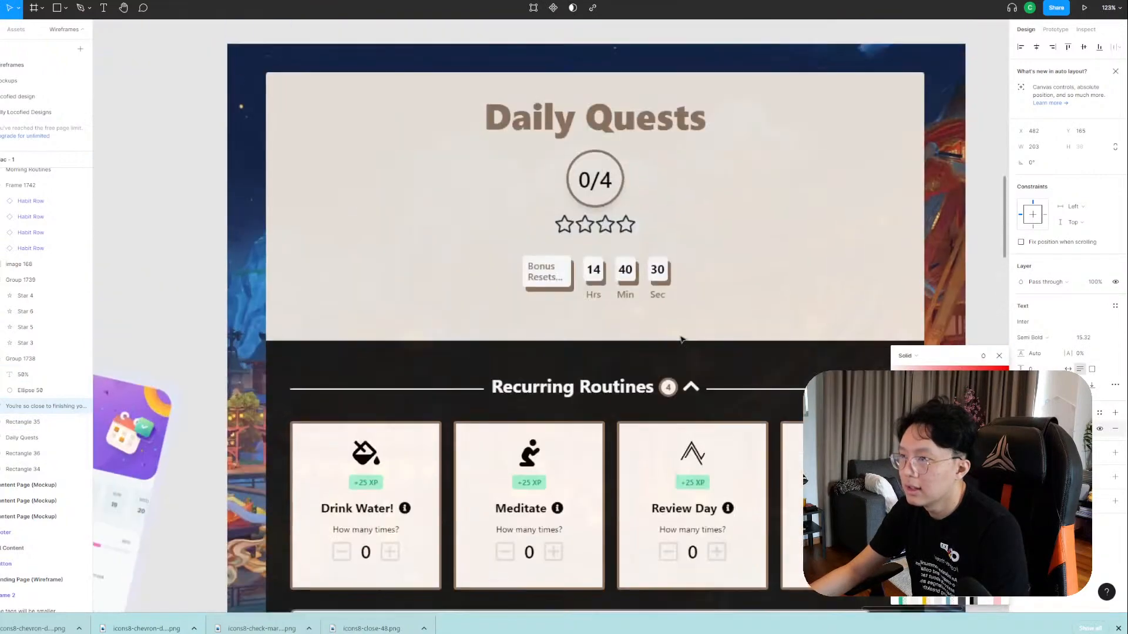
Undo the last two edits made to the progress card under the Daily Quests title.
{"action": "scroll", "coordinate": [681, 340], "scroll_direction": "down", "scroll_amount": 5}
{"action": "scroll", "coordinate": [762, 284], "scroll_direction": "up", "scroll_amount": 5}
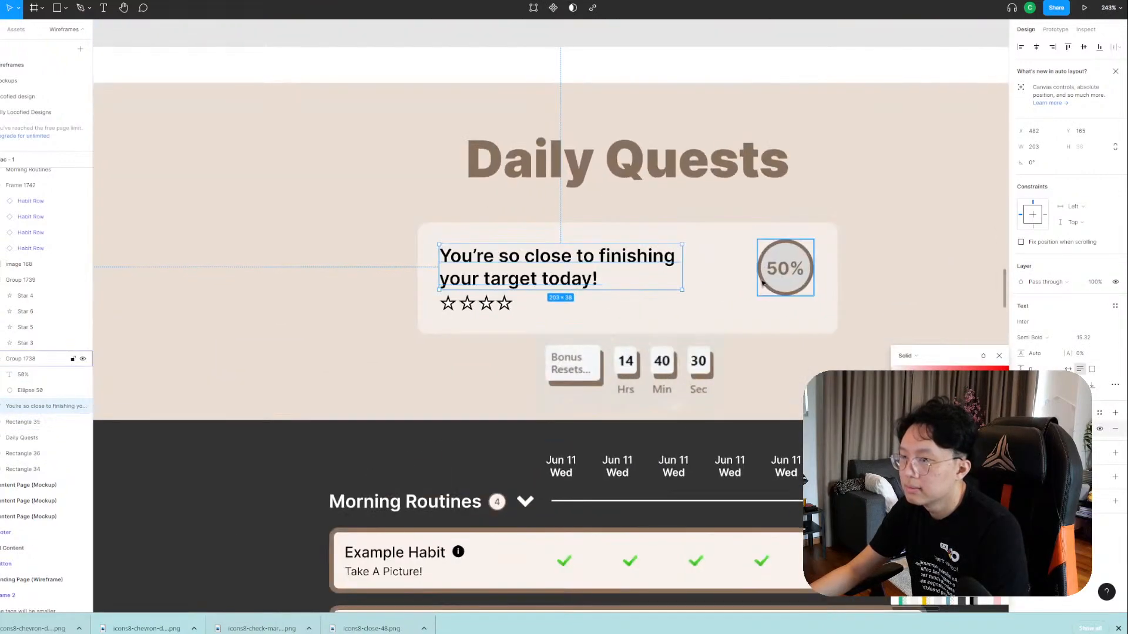
{"action": "scroll", "coordinate": [780, 277], "scroll_direction": "up", "scroll_amount": 6}
{"action": "scroll", "coordinate": [778, 302], "scroll_direction": "down", "scroll_amount": 3}
{"action": "key", "text": "ctrl+z"}
{"action": "key", "text": "ctrl+z"}
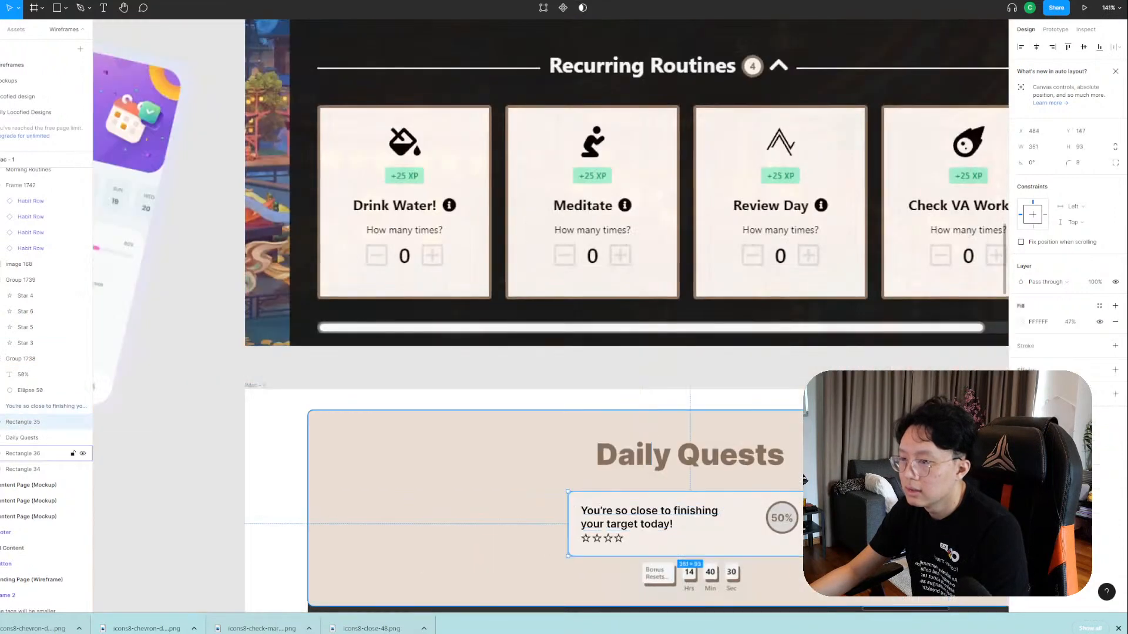
Scale down the "You're so close to finishing your target today!" text slightly within the progress card.
{"action": "scroll", "coordinate": [772, 459], "scroll_direction": "down", "scroll_amount": 3}
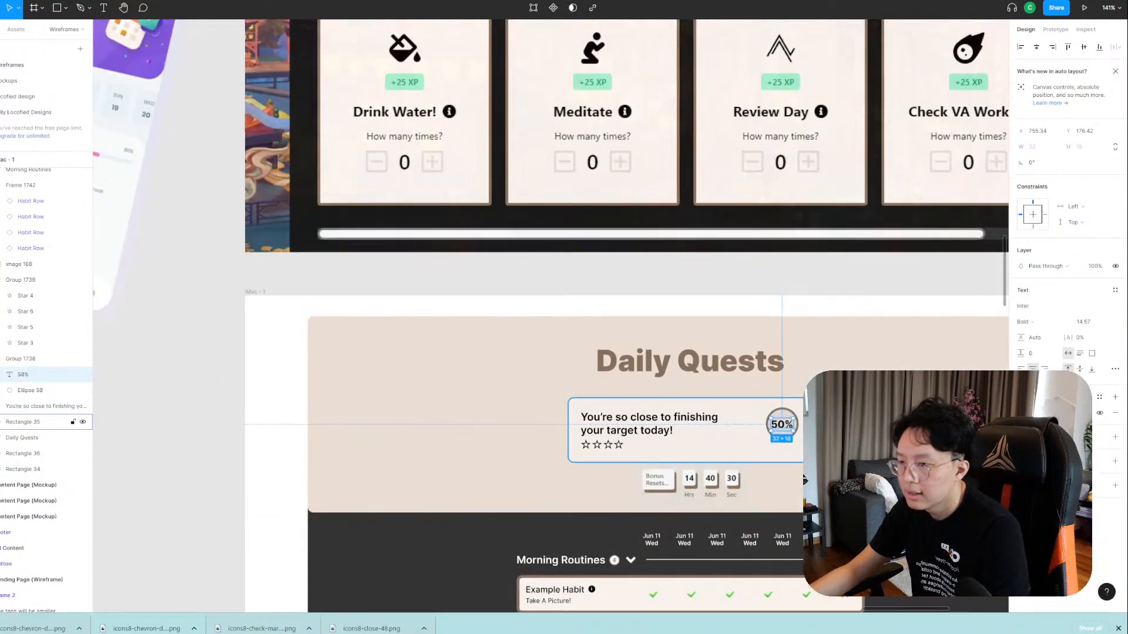
{"action": "scroll", "coordinate": [772, 459], "scroll_direction": "up", "scroll_amount": 2}
{"action": "left_click", "coordinate": [642, 420]}
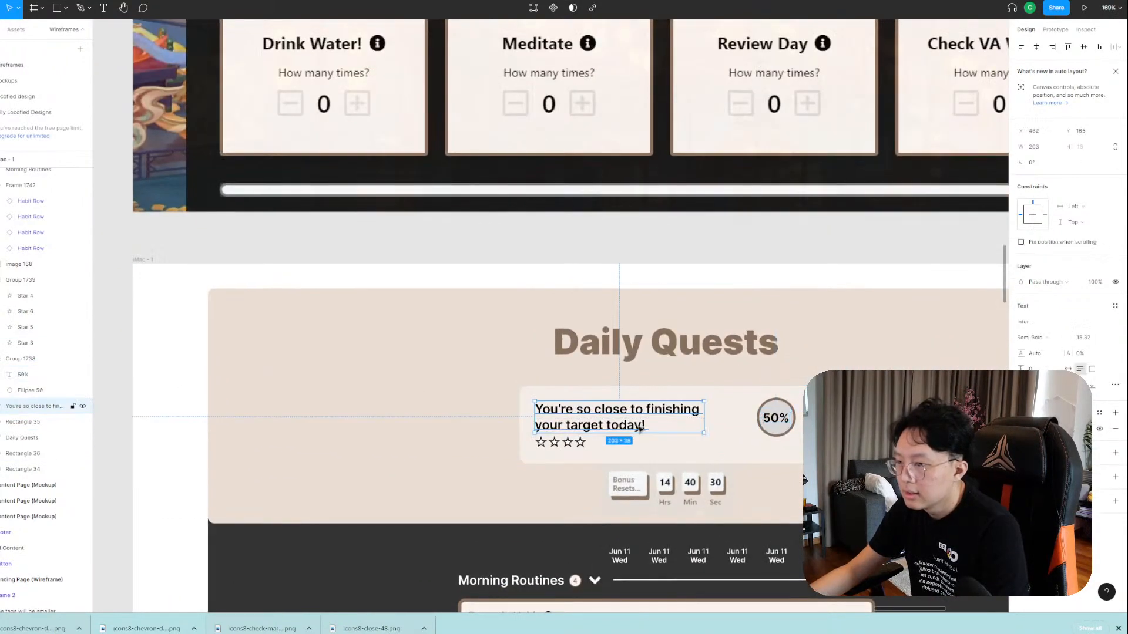
{"action": "left_click", "coordinate": [692, 453]}
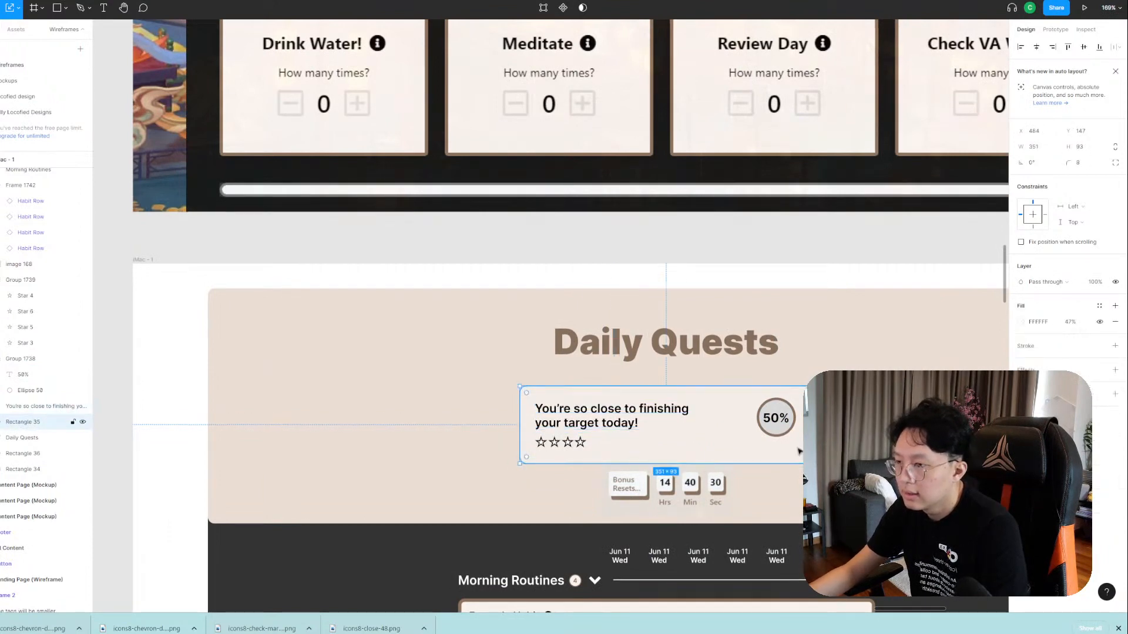
Scale up the 50% progress circle with its label in the progress card.
{"action": "left_click", "coordinate": [779, 433]}
{"action": "mouse_move", "coordinate": [786, 436]}
{"action": "left_mouse_down"}
{"action": "mouse_move", "coordinate": [799, 448]}
{"action": "mouse_move", "coordinate": [789, 444]}
{"action": "left_mouse_up"}
{"action": "left_click", "coordinate": [831, 472]}
{"action": "scroll", "coordinate": [804, 481], "scroll_direction": "up", "scroll_amount": 1}
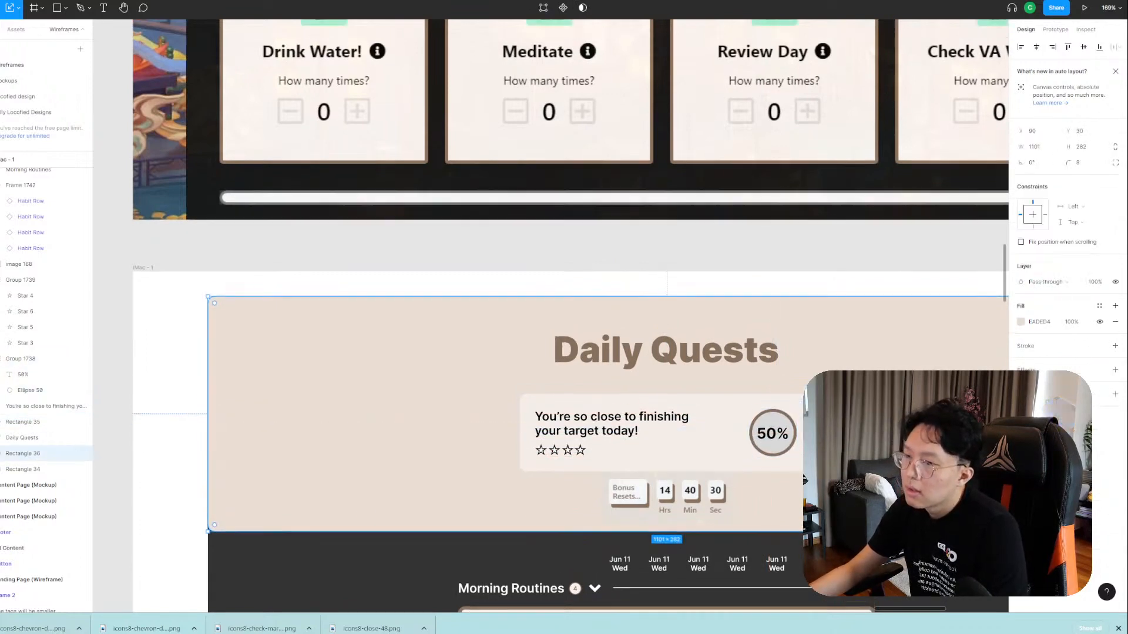
Move the Bonus Resets countdown image out of the Daily Quests header onto the empty canvas outside the frame.
{"action": "scroll", "coordinate": [805, 481], "scroll_direction": "down", "scroll_amount": 10}
{"action": "scroll", "coordinate": [698, 276], "scroll_direction": "up", "scroll_amount": 2}
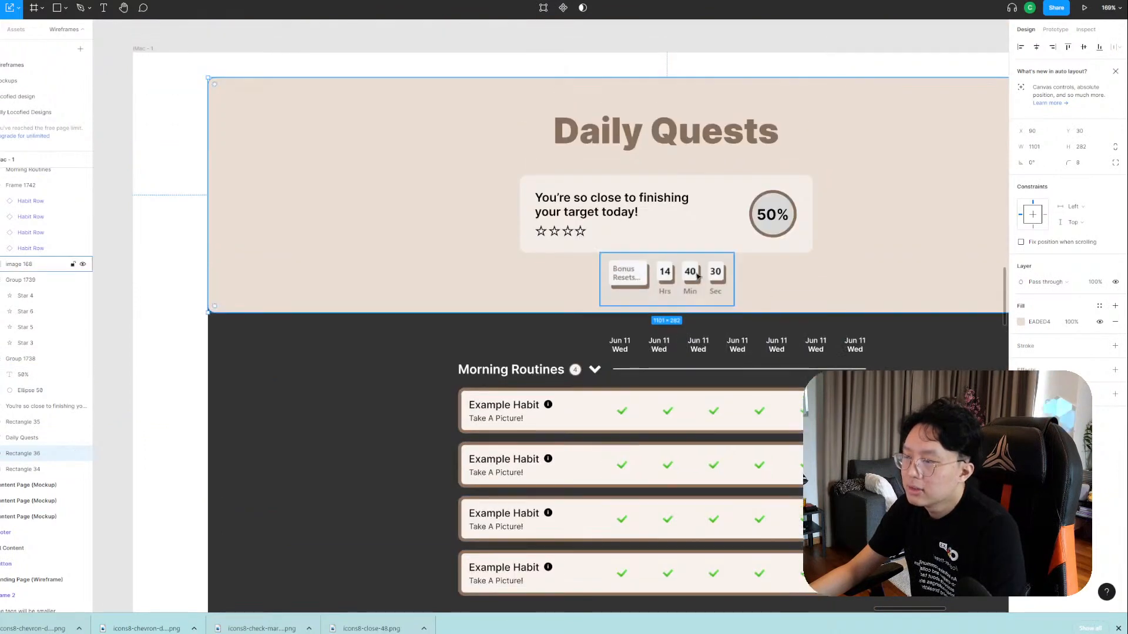
{"action": "left_click_drag", "start_coordinate": [696, 276], "coordinate": [874, 295]}
{"action": "scroll", "coordinate": [874, 295], "scroll_direction": "down", "scroll_amount": 5}
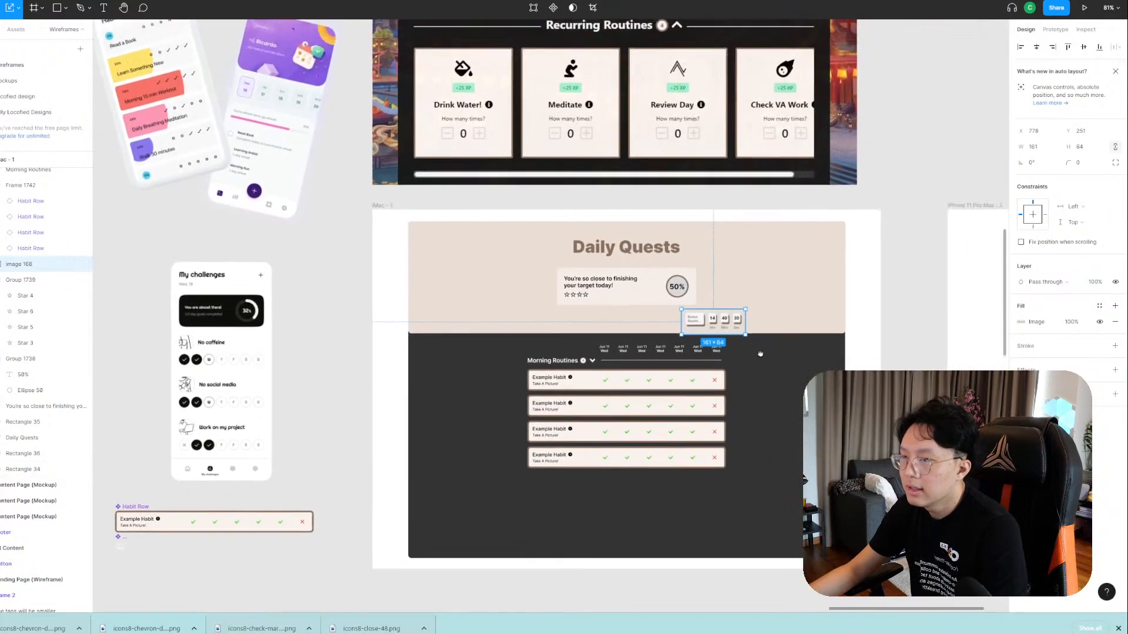
{"action": "left_click_drag", "start_coordinate": [712, 321], "coordinate": [924, 173]}
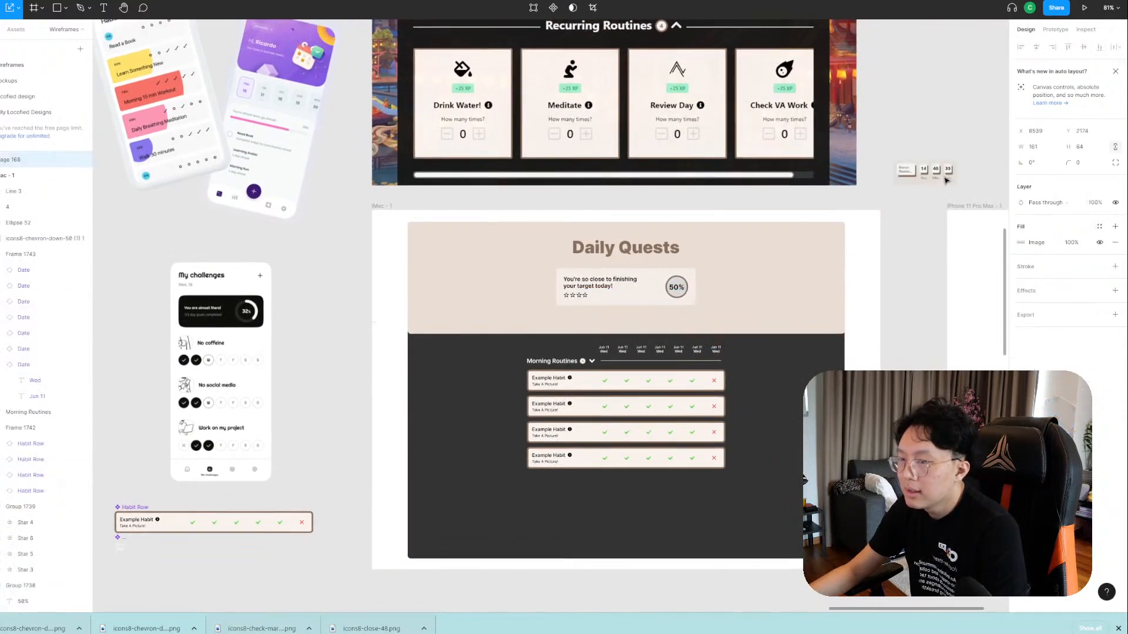
Set the font weight of the 50% label in the progress circle to Medium.
{"action": "scroll", "coordinate": [681, 299], "scroll_direction": "up", "scroll_amount": 5}
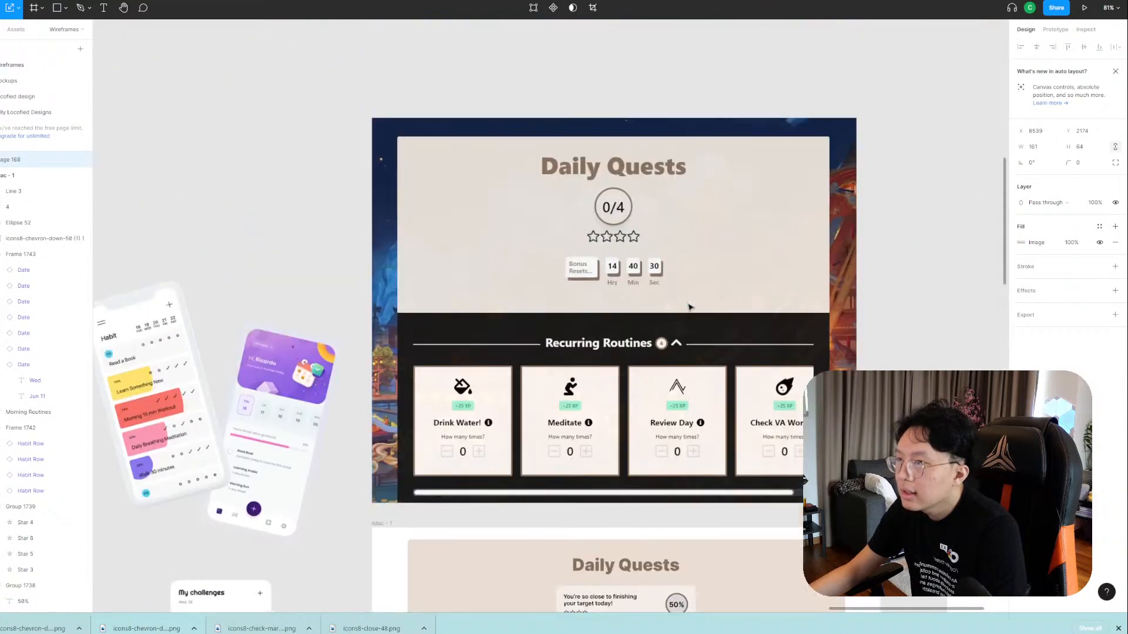
{"action": "scroll", "coordinate": [684, 302], "scroll_direction": "down", "scroll_amount": 8}
{"action": "scroll", "coordinate": [687, 294], "scroll_direction": "up", "scroll_amount": 4}
{"action": "scroll", "coordinate": [689, 286], "scroll_direction": "down", "scroll_amount": 8}
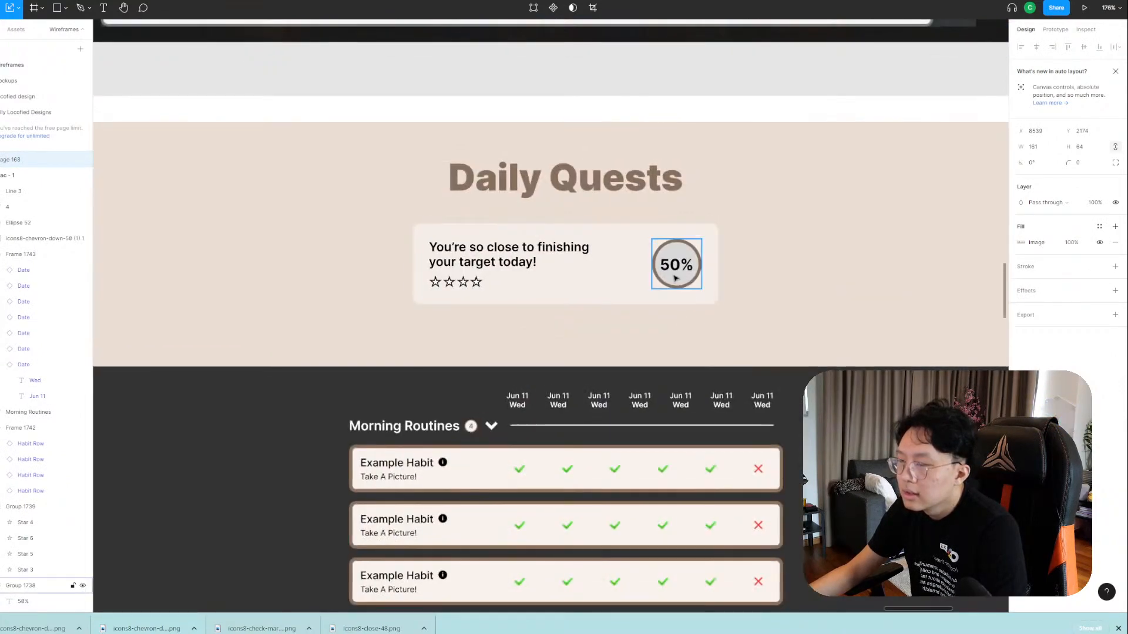
{"action": "scroll", "coordinate": [305, 323], "scroll_direction": "up", "scroll_amount": 5}
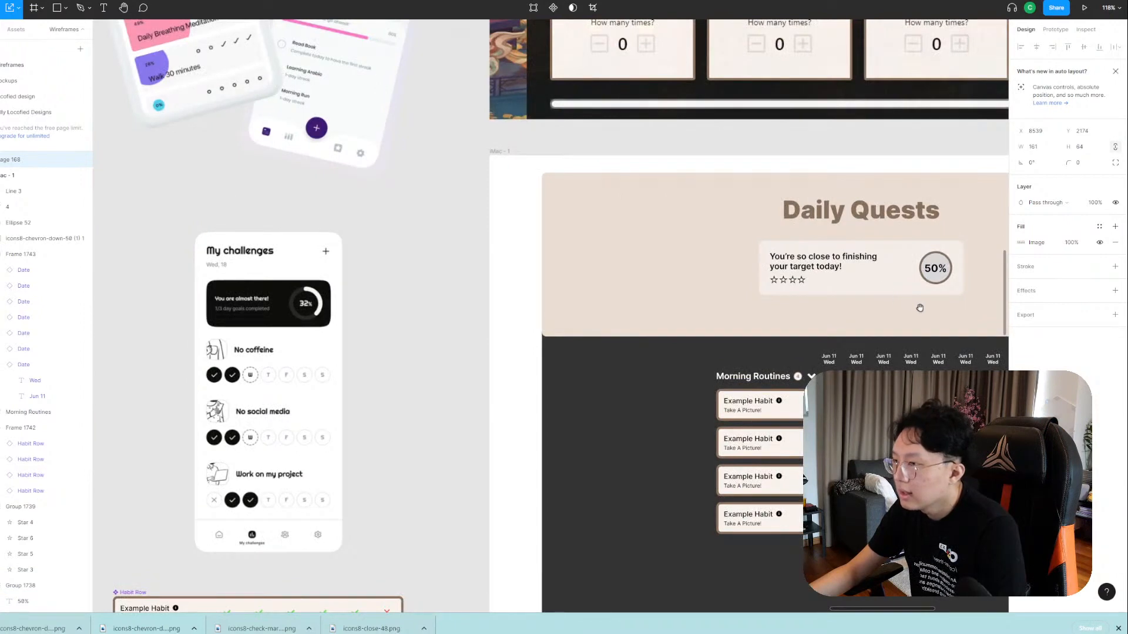
{"action": "left_click_drag", "start_coordinate": [924, 309], "coordinate": [778, 315]}
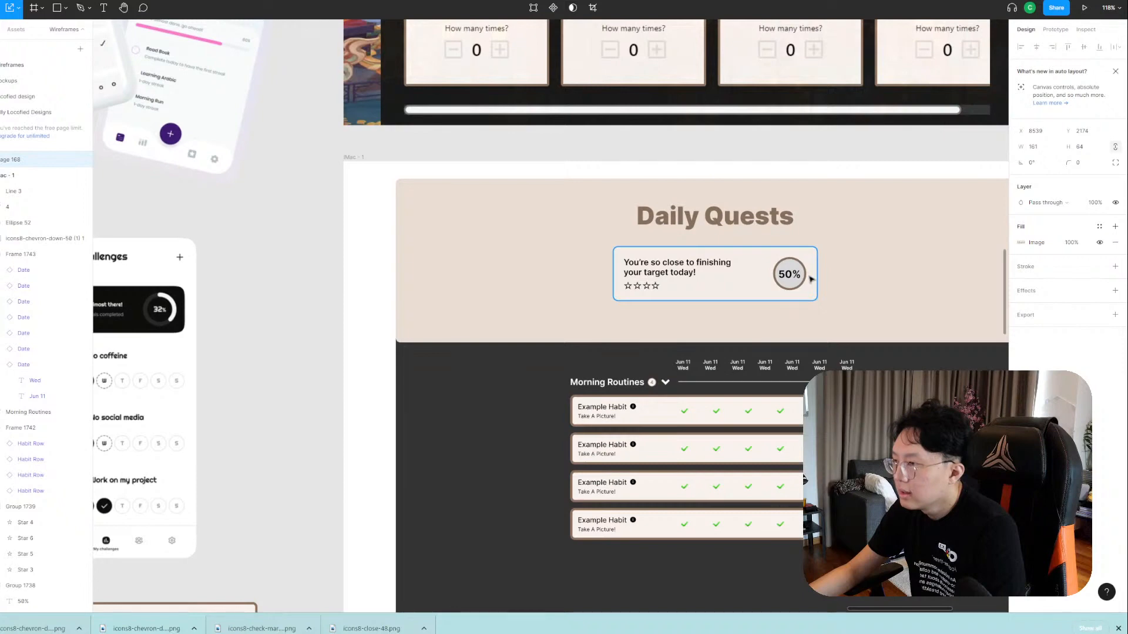
{"action": "scroll", "coordinate": [811, 279], "scroll_direction": "up", "scroll_amount": 6}
{"action": "double_click", "coordinate": [713, 272]}
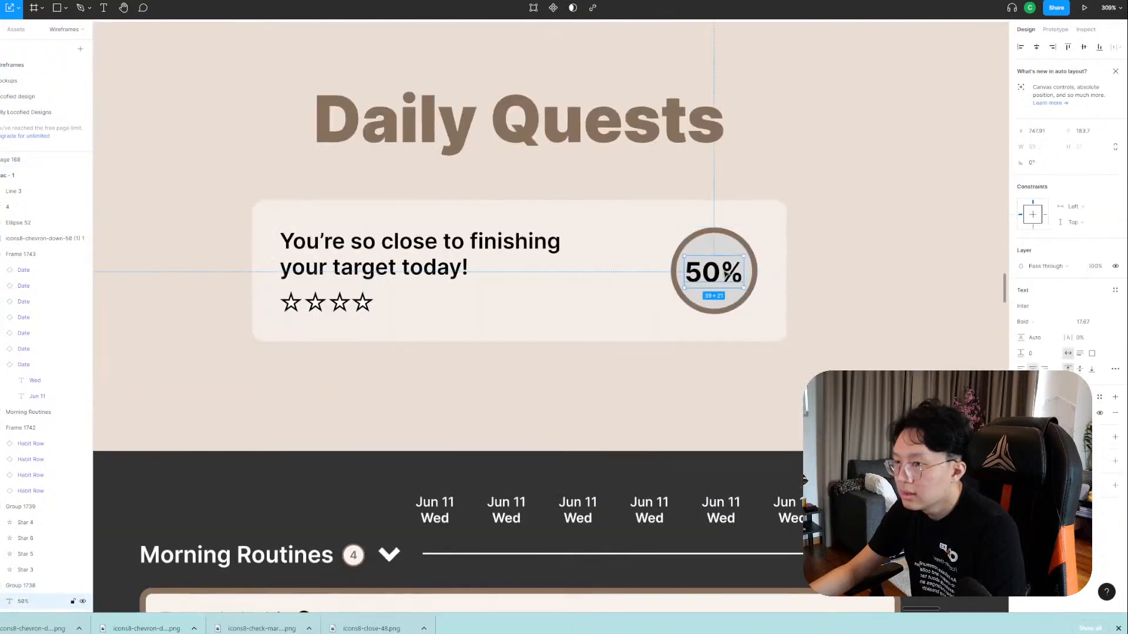
{"action": "left_click", "coordinate": [1026, 322]}
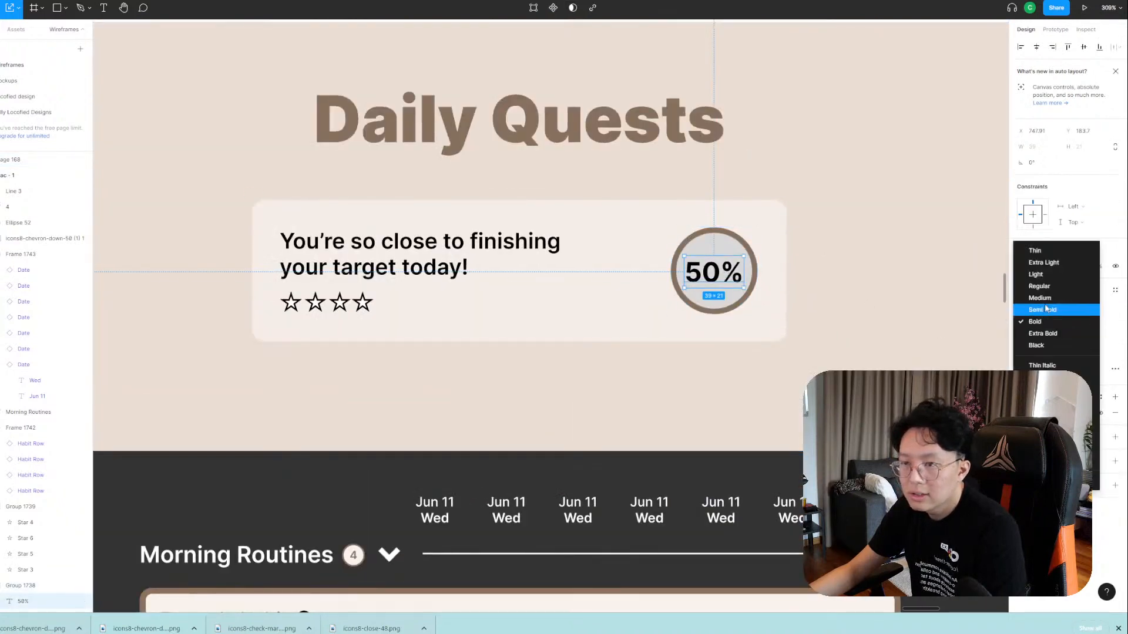
{"action": "left_click", "coordinate": [1046, 299]}
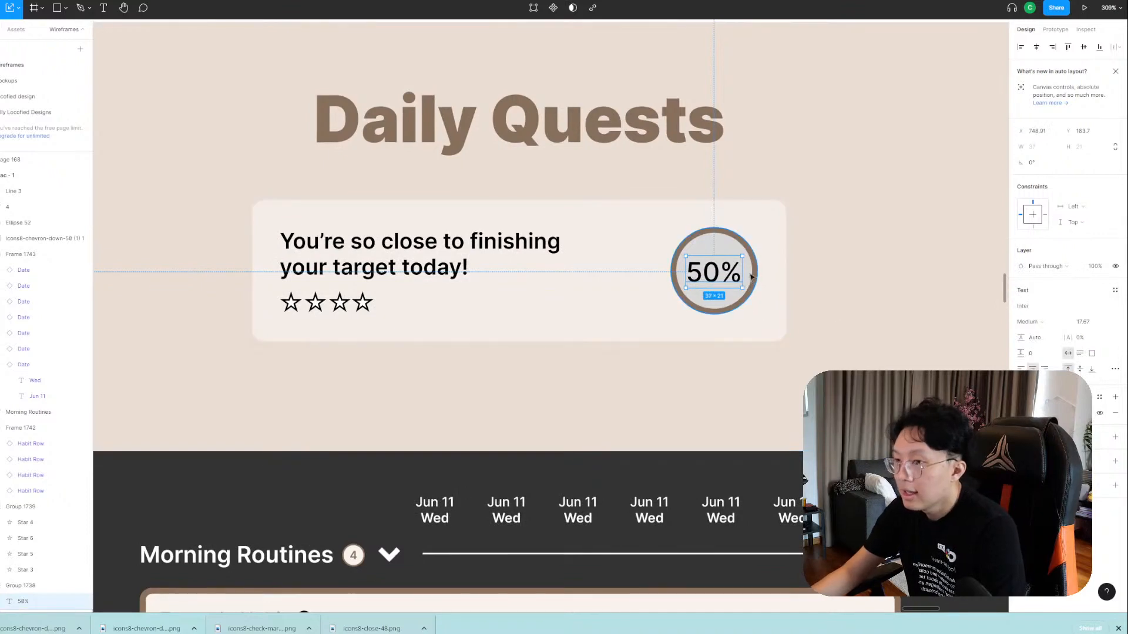
Scale the 50% label down to a font size of about 14 and set its weight to Bold.
{"action": "left_click_drag", "start_coordinate": [751, 276], "coordinate": [736, 278]}
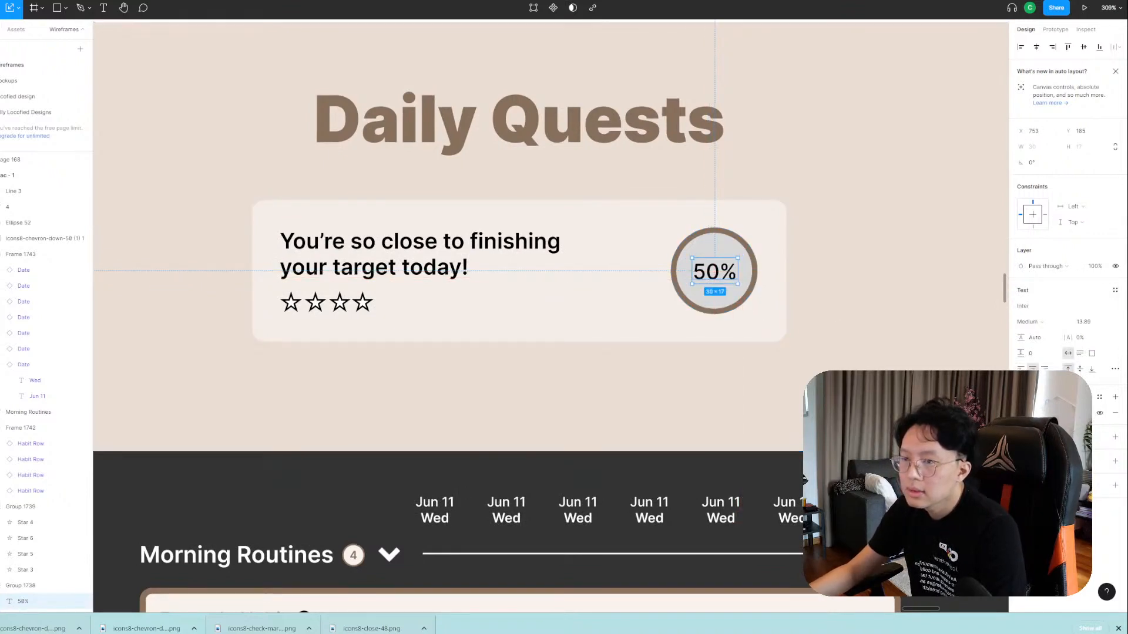
{"action": "left_click", "coordinate": [1028, 322]}
{"action": "left_click", "coordinate": [1035, 347]}
{"action": "left_click", "coordinate": [738, 323]}
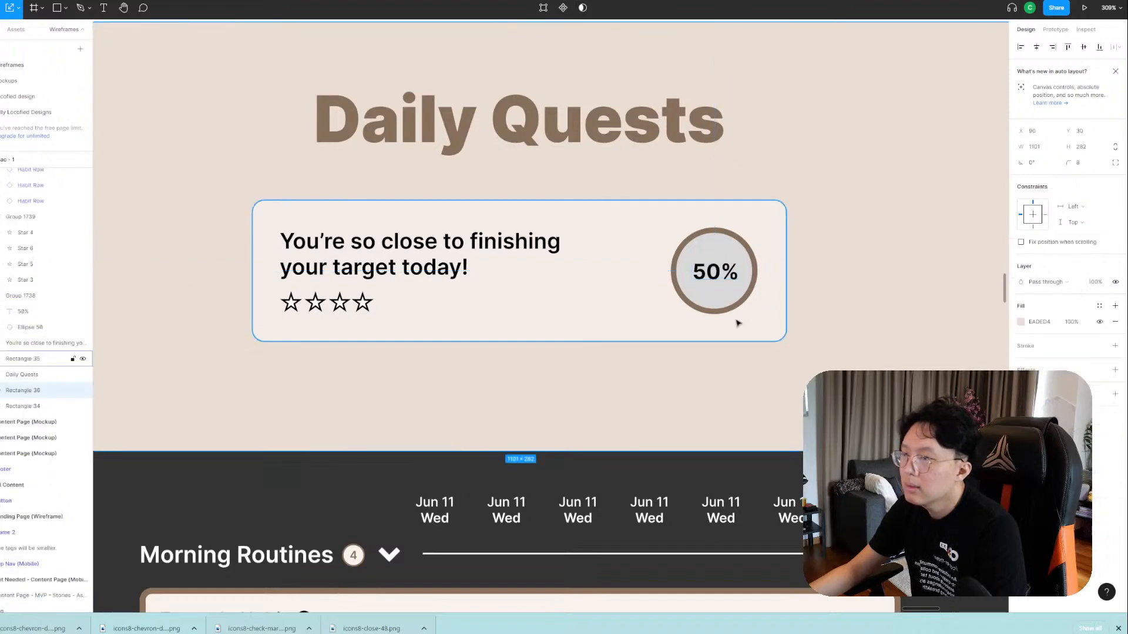
Paste a copy of the last star in the progress card and place it at the end of the row.
{"action": "scroll", "coordinate": [617, 321], "scroll_direction": "down", "scroll_amount": 2}
{"action": "double_click", "coordinate": [401, 312]}
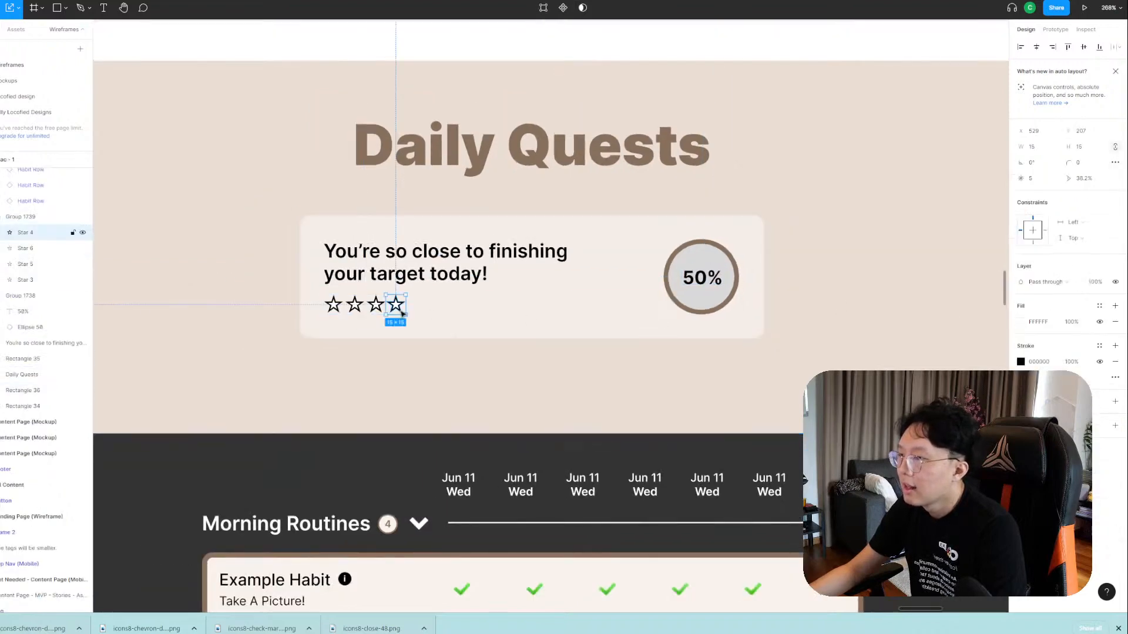
{"action": "key", "text": "ctrl+v"}
{"action": "left_click_drag", "start_coordinate": [408, 315], "coordinate": [421, 316]}
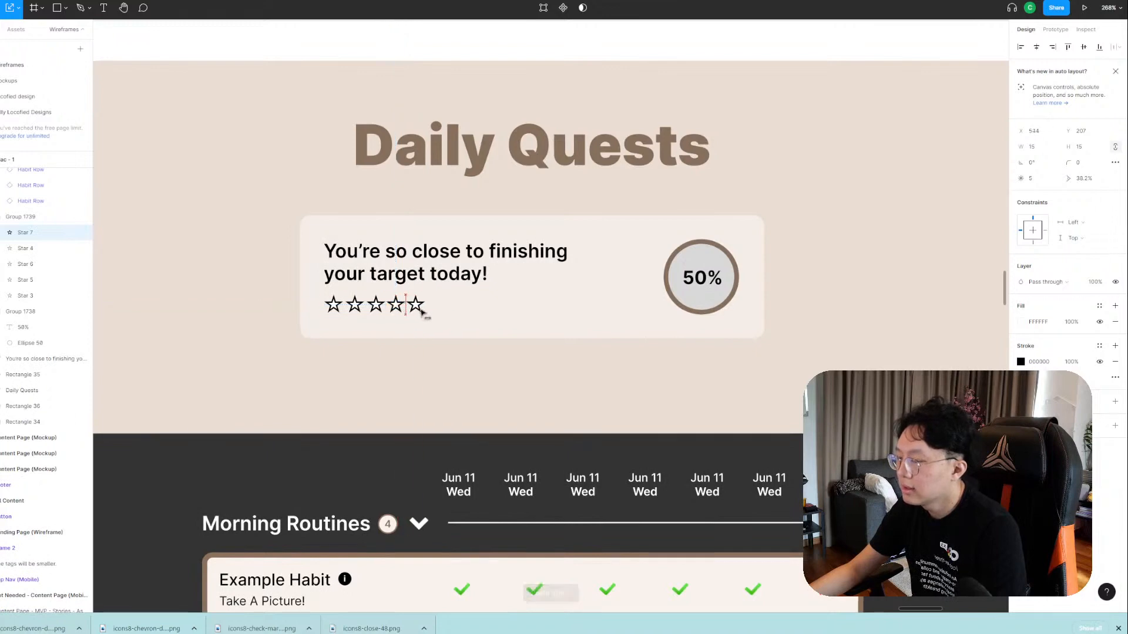
Reduce the star row to two stars by deleting the others and moving one next to the first star.
{"action": "left_click", "coordinate": [356, 308]}
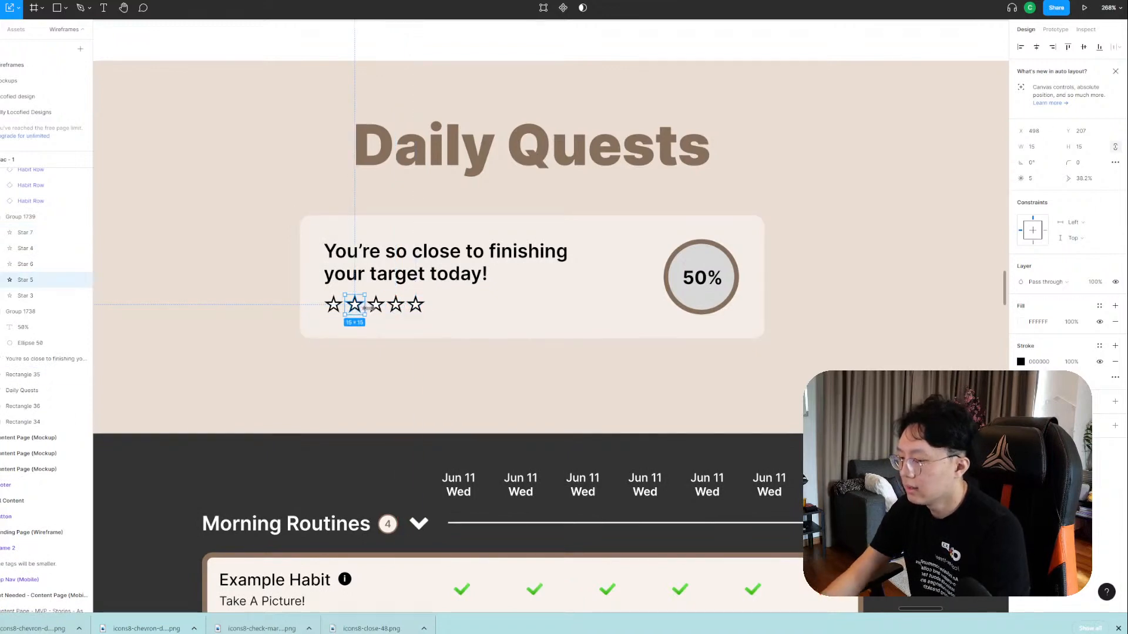
{"action": "key", "text": "Delete"}
{"action": "left_click", "coordinate": [379, 310]}
{"action": "left_click_drag", "start_coordinate": [378, 310], "coordinate": [362, 313]}
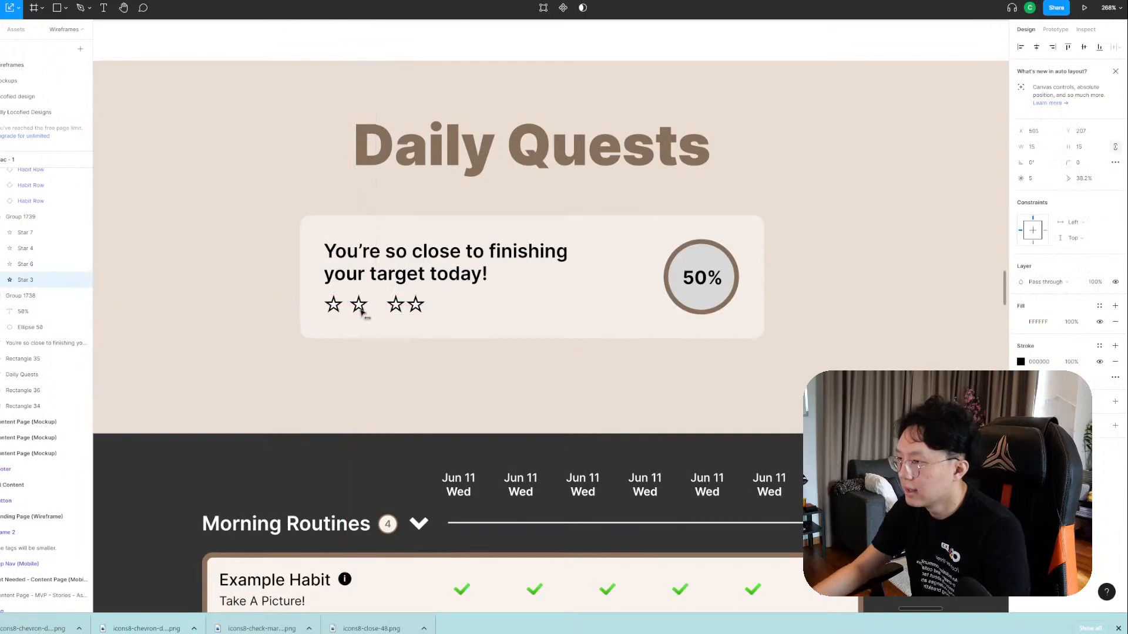
{"action": "left_click", "coordinate": [394, 305]}
{"action": "key", "text": "Delete"}
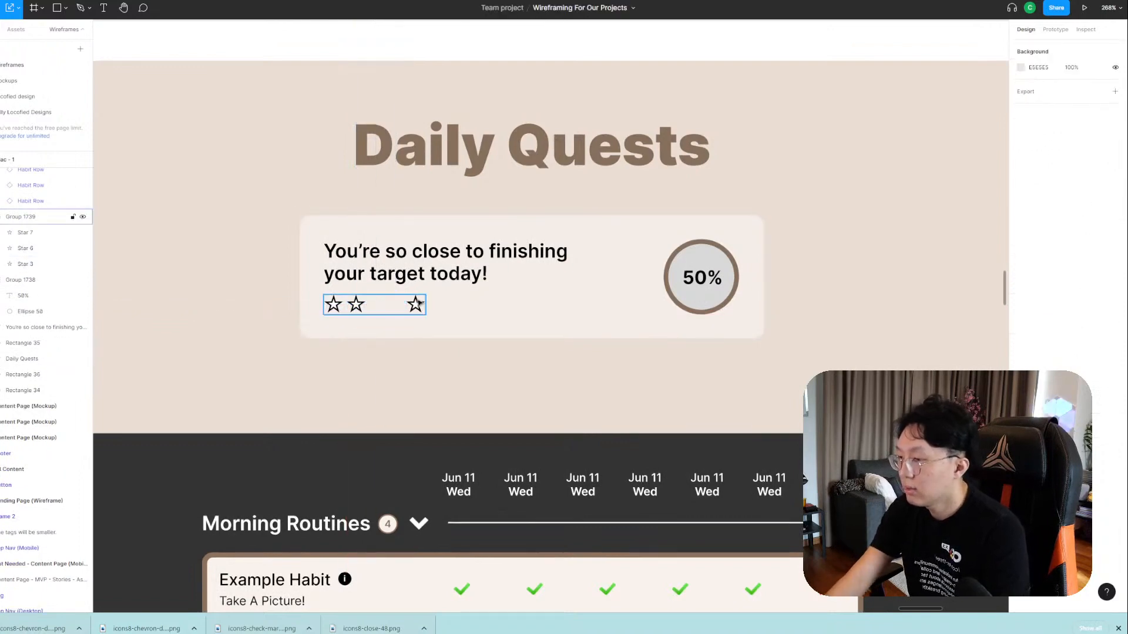
{"action": "left_click", "coordinate": [417, 304]}
{"action": "key", "text": "Delete"}
Apply auto layout to the two stars and paste three more to make an evenly spaced row of five.
{"action": "left_click", "coordinate": [355, 306]}
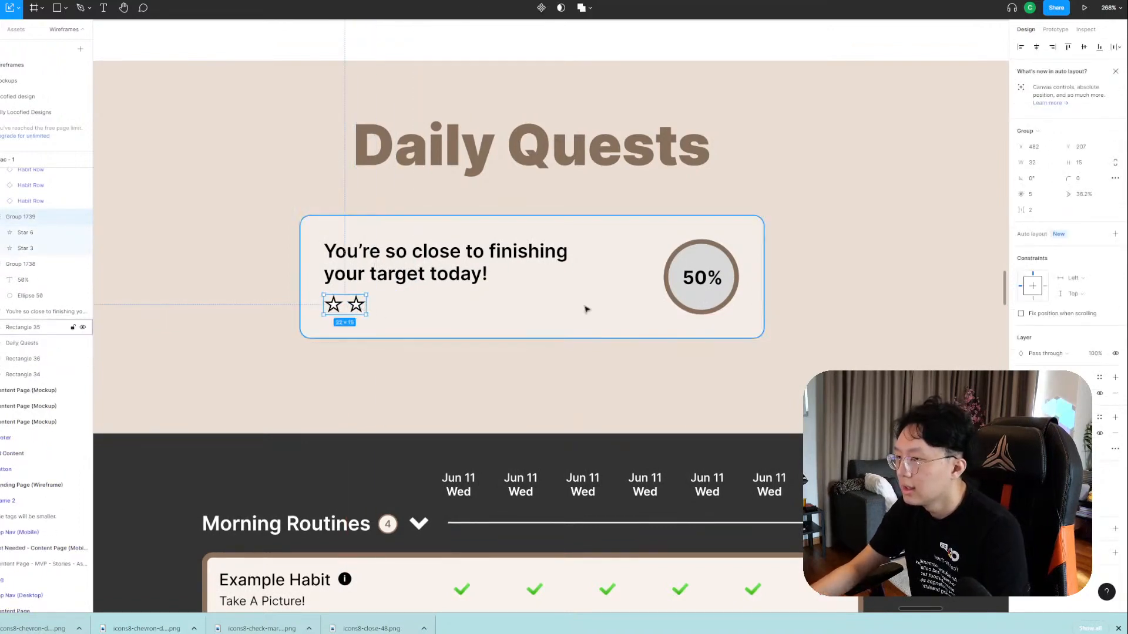
{"action": "left_click", "coordinate": [1115, 234]}
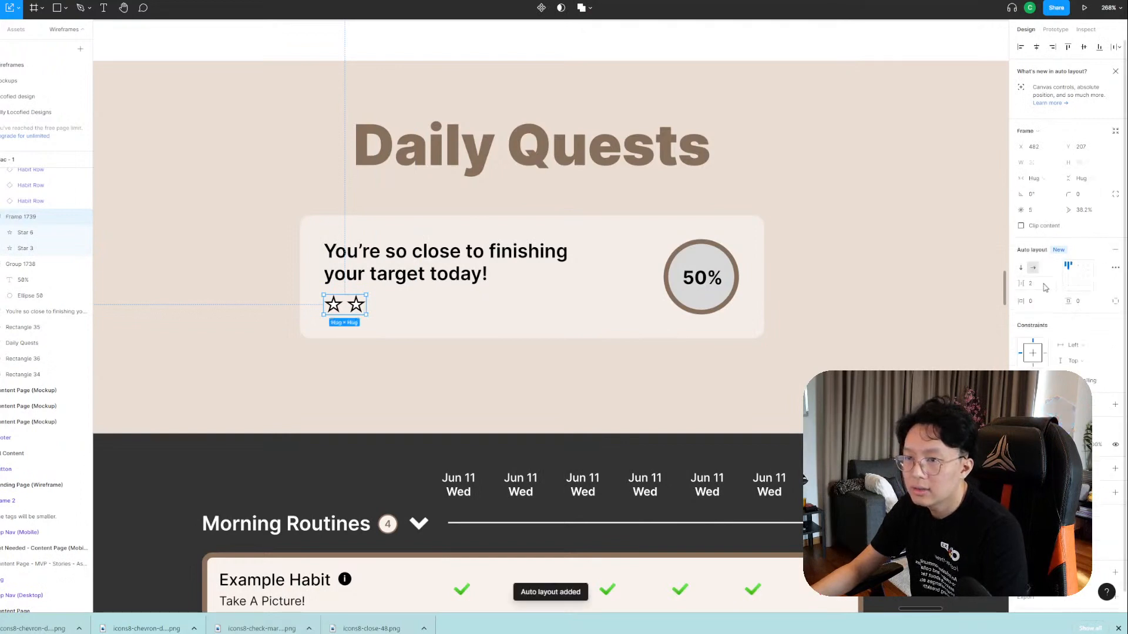
{"action": "left_click", "coordinate": [357, 305]}
{"action": "key", "text": "ctrl+v"}
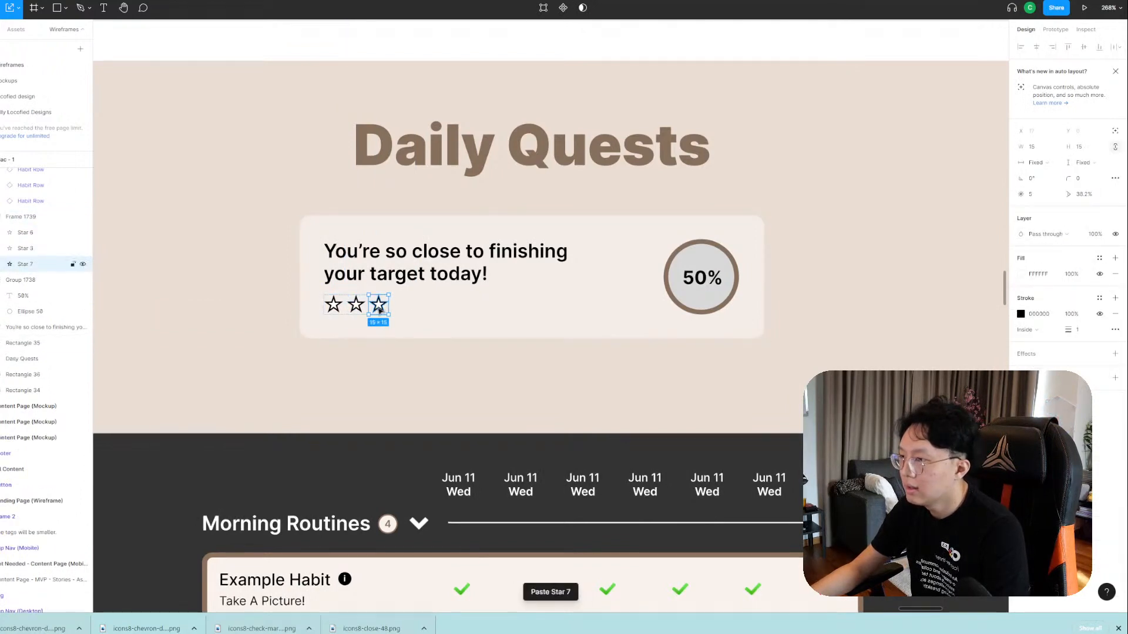
{"action": "key", "text": "ctrl+v"}
{"action": "key", "text": "ctrl+v"}
{"action": "left_click", "coordinate": [525, 295]}
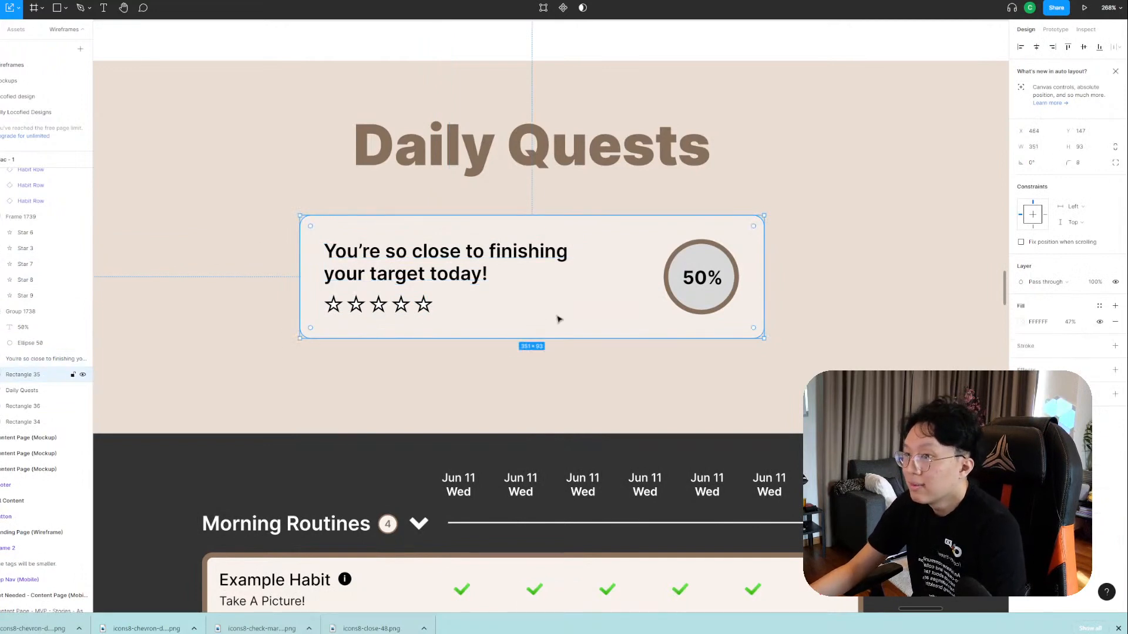
Set the font weight of the 50% label in the progress circle to Semi Bold.
{"action": "scroll", "coordinate": [558, 319], "scroll_direction": "down", "scroll_amount": 3}
{"action": "scroll", "coordinate": [750, 315], "scroll_direction": "up", "scroll_amount": 2}
{"action": "left_click", "coordinate": [765, 263]}
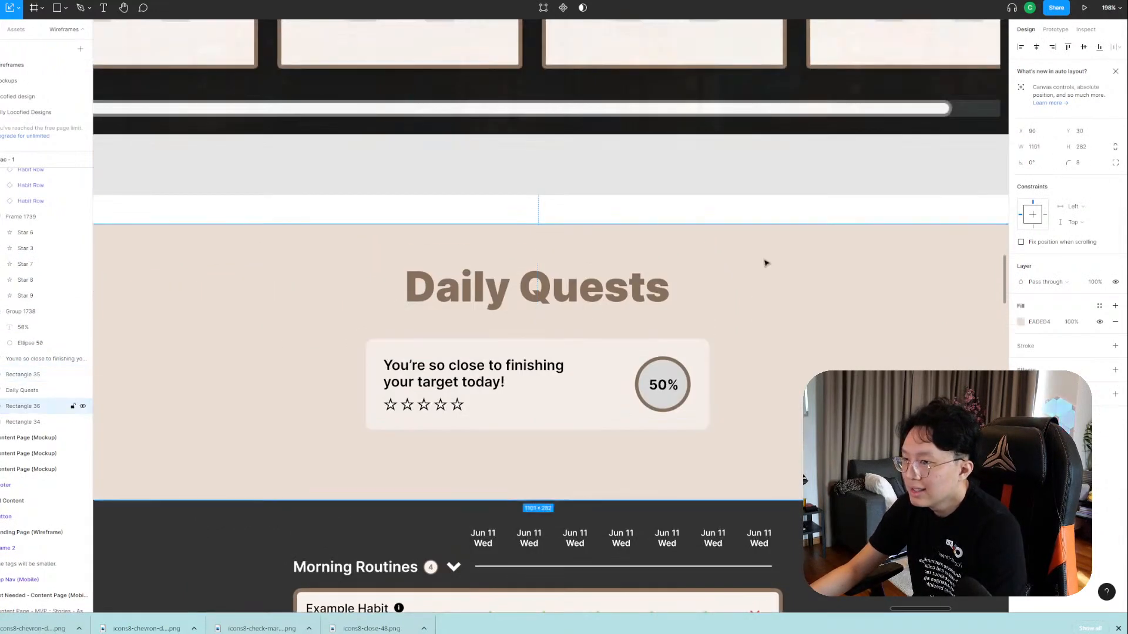
{"action": "scroll", "coordinate": [758, 269], "scroll_direction": "up", "scroll_amount": 1}
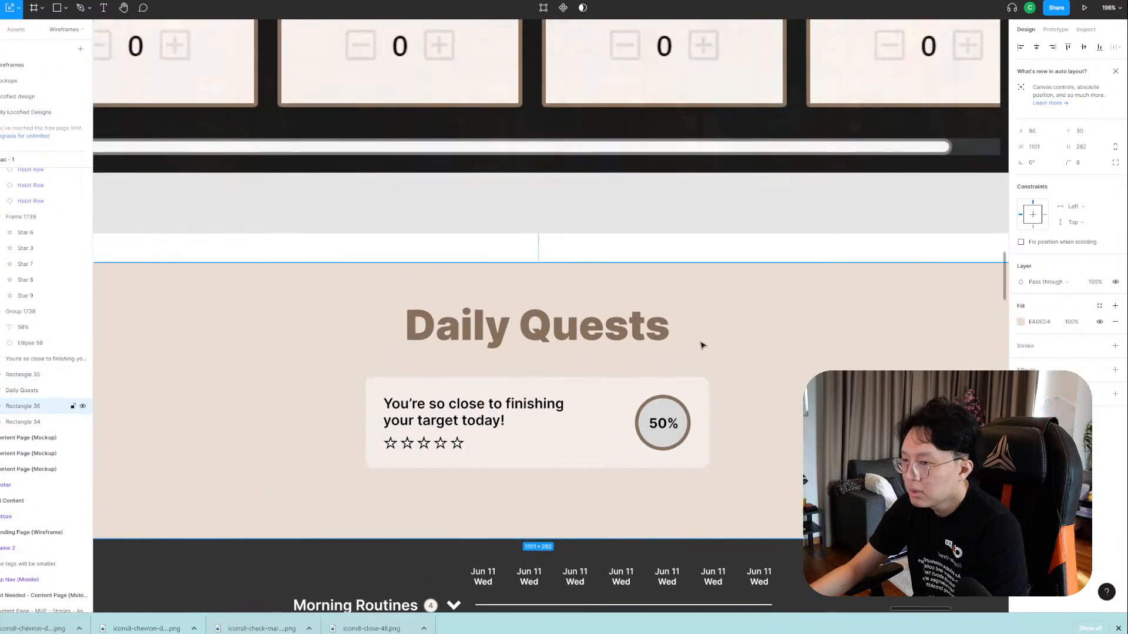
{"action": "double_click", "coordinate": [668, 427]}
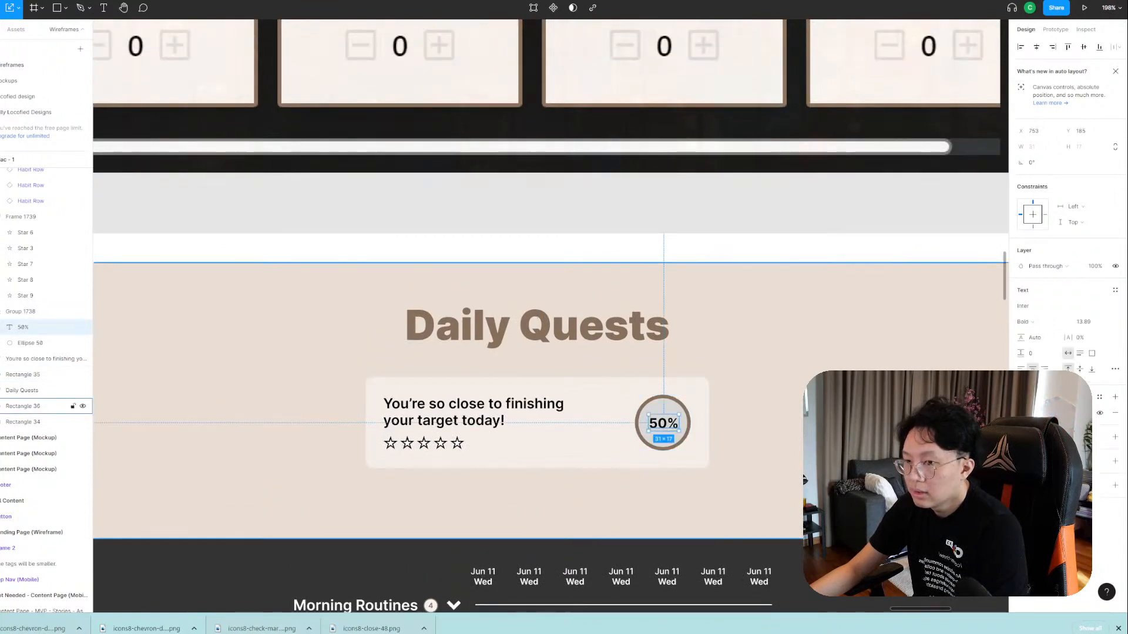
{"action": "left_click", "coordinate": [1027, 326]}
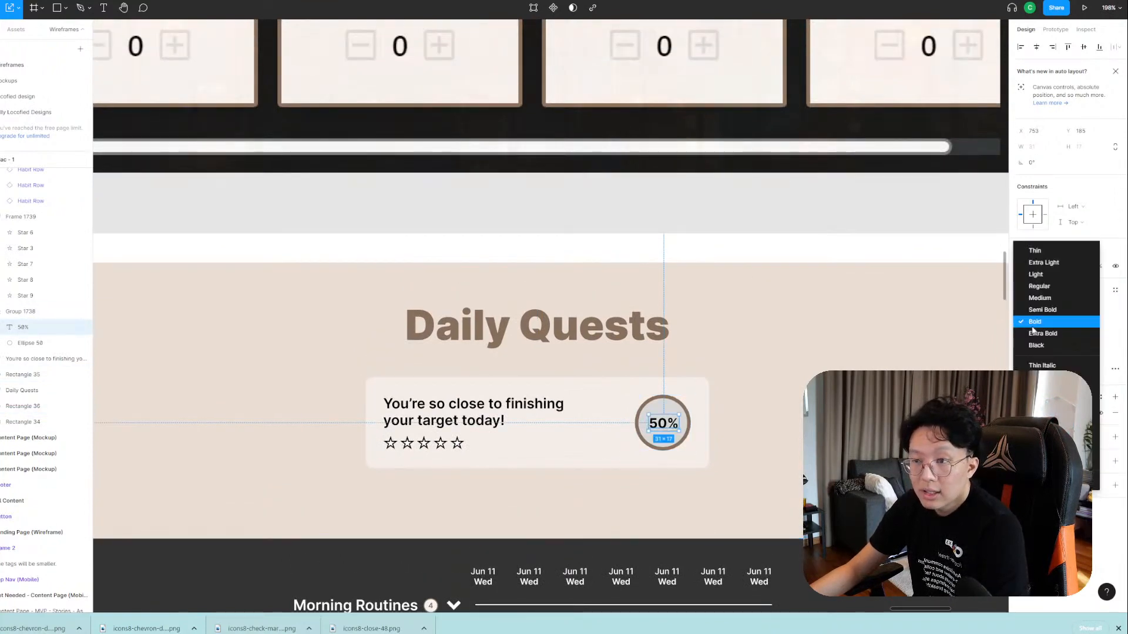
{"action": "left_click", "coordinate": [1035, 311]}
{"action": "left_click", "coordinate": [741, 385]}
{"action": "scroll", "coordinate": [740, 385], "scroll_direction": "up", "scroll_amount": 2}
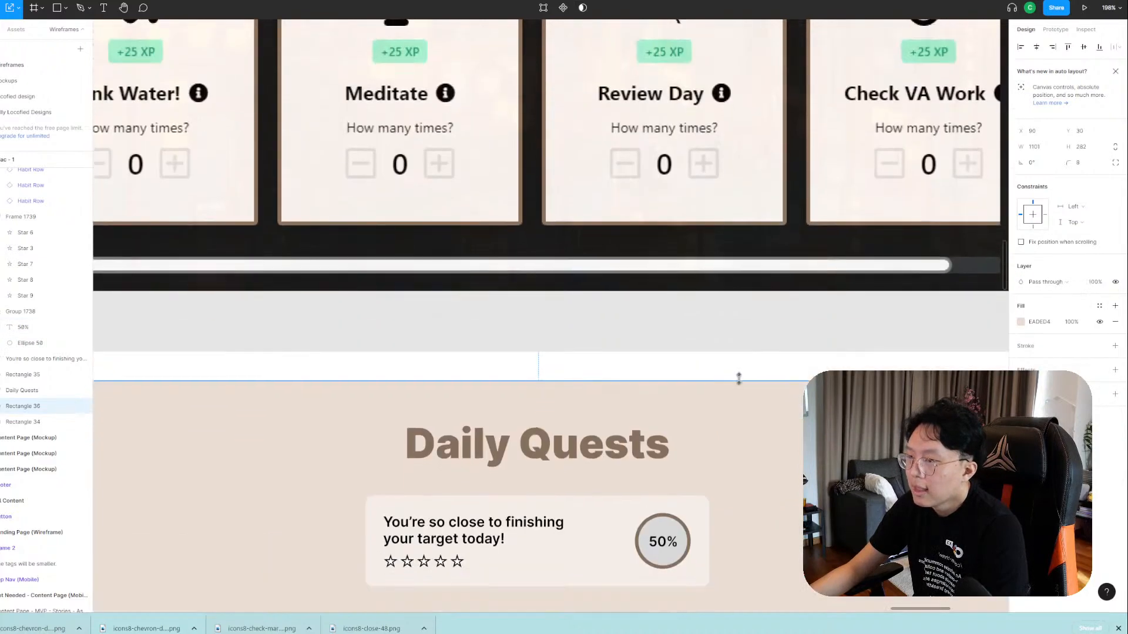
{"action": "scroll", "coordinate": [741, 385], "scroll_direction": "down", "scroll_amount": 3}
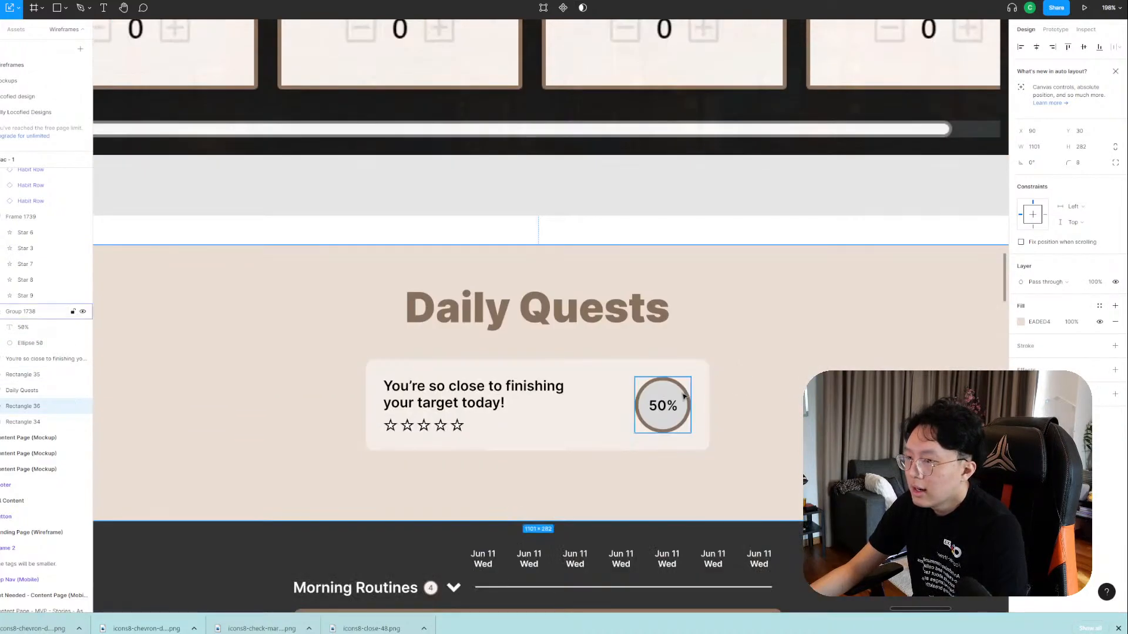
{"action": "scroll", "coordinate": [684, 399], "scroll_direction": "up", "scroll_amount": 10}
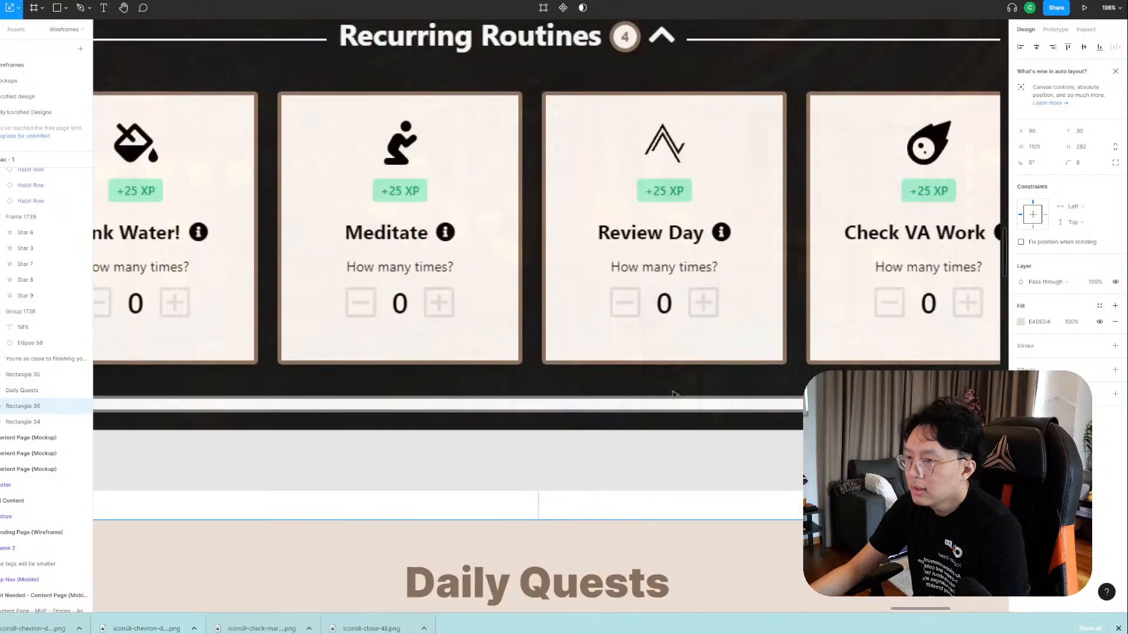
{"action": "scroll", "coordinate": [676, 395], "scroll_direction": "up", "scroll_amount": 3}
{"action": "scroll", "coordinate": [674, 395], "scroll_direction": "down", "scroll_amount": 9}
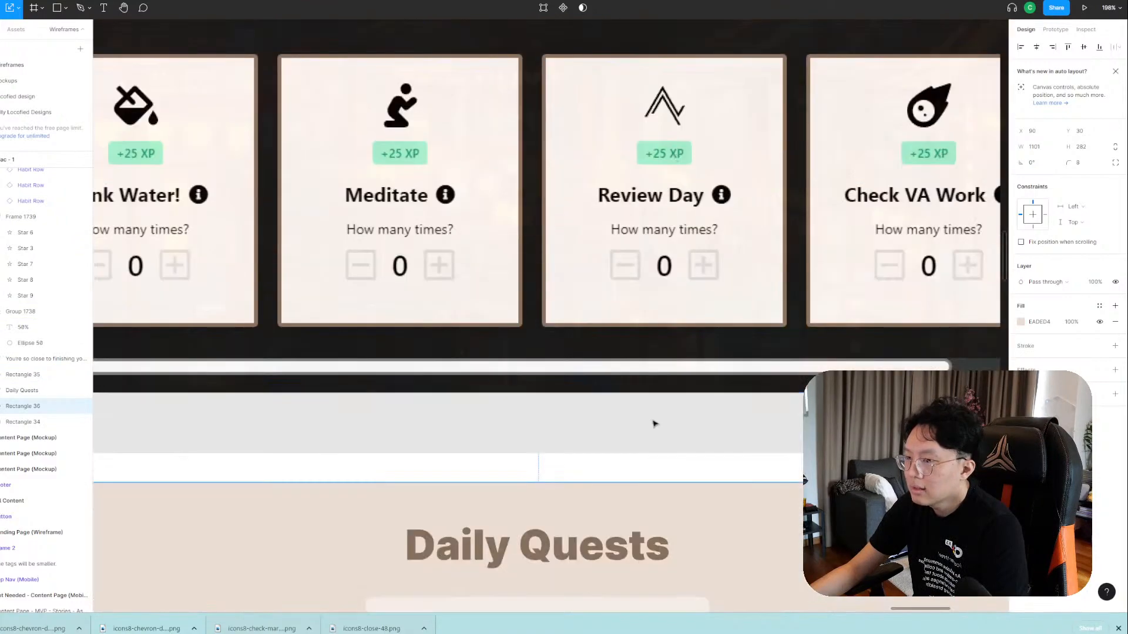
Remove the grey fill from the 50% progress circle in the header card, keeping its brown outline.
{"action": "scroll", "coordinate": [658, 411], "scroll_direction": "up", "scroll_amount": 3}
{"action": "scroll", "coordinate": [662, 400], "scroll_direction": "down", "scroll_amount": 1}
{"action": "left_click", "coordinate": [680, 335]}
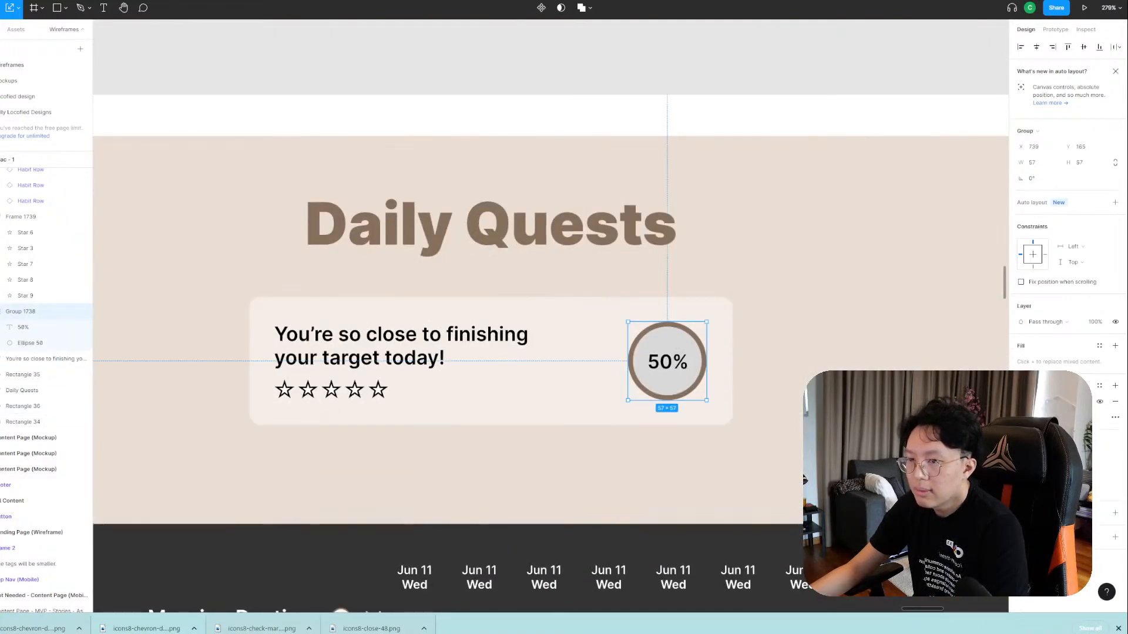
{"action": "left_click", "coordinate": [1020, 489]}
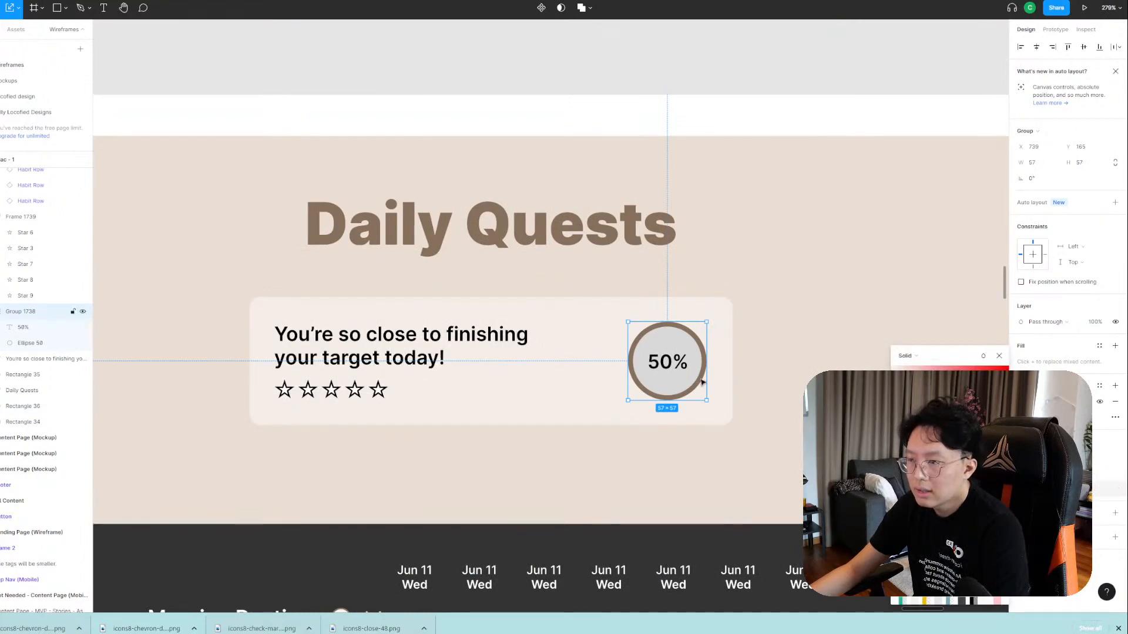
{"action": "double_click", "coordinate": [701, 377]}
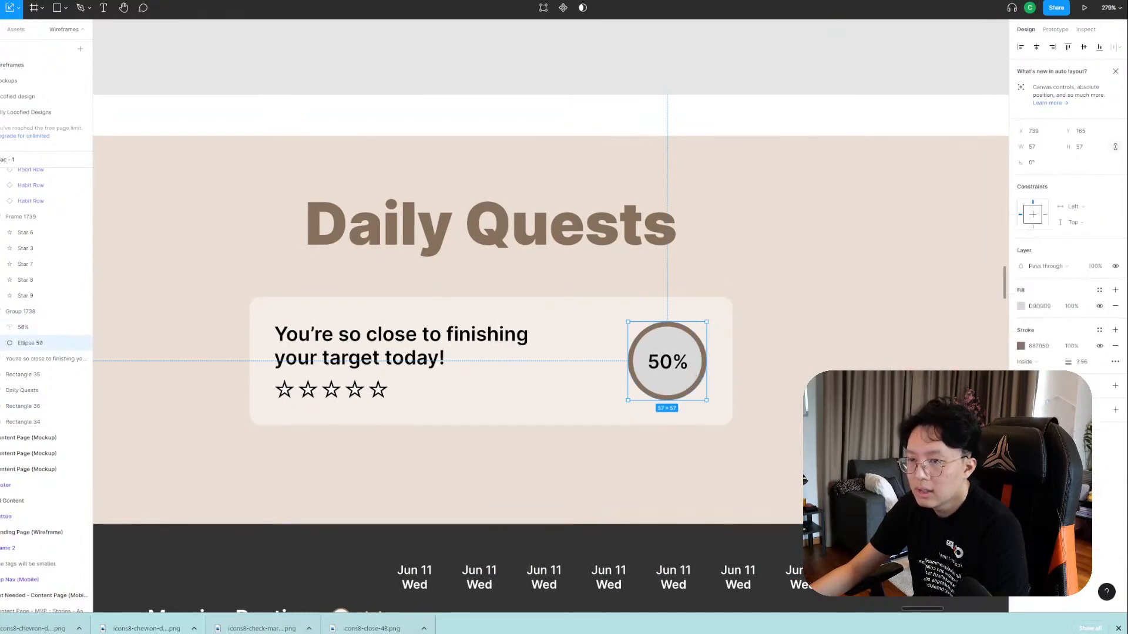
{"action": "left_click", "coordinate": [1114, 306]}
{"action": "left_click", "coordinate": [763, 370]}
Examine how the header's progress card sits against the title and the habit rows below it.
{"action": "scroll", "coordinate": [735, 353], "scroll_direction": "down", "scroll_amount": 3}
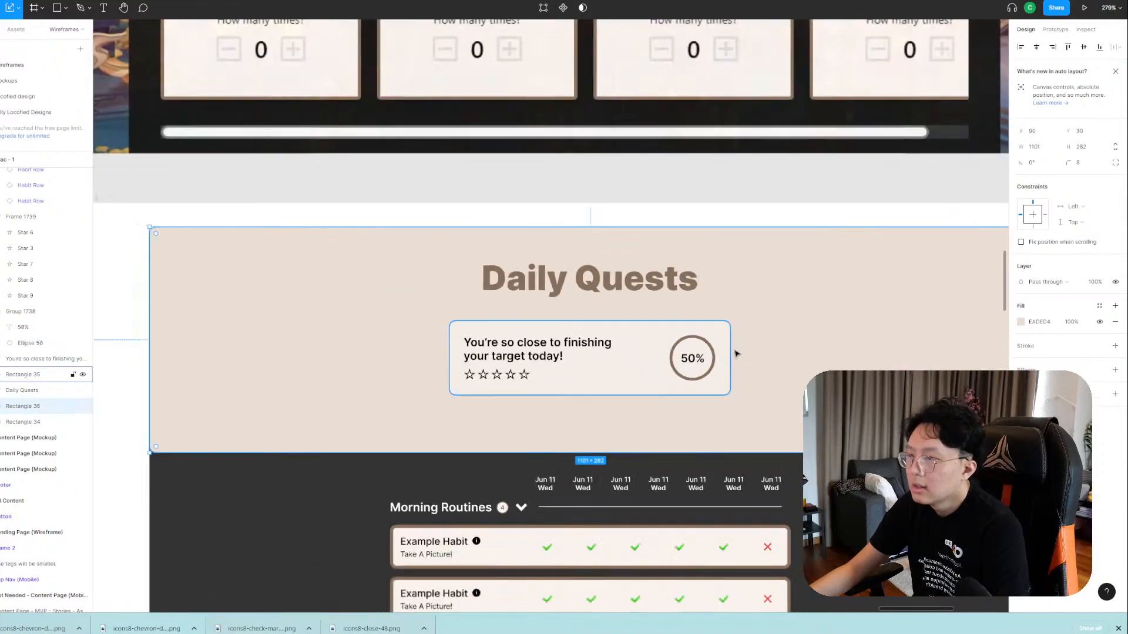
{"action": "scroll", "coordinate": [789, 387], "scroll_direction": "down", "scroll_amount": 3}
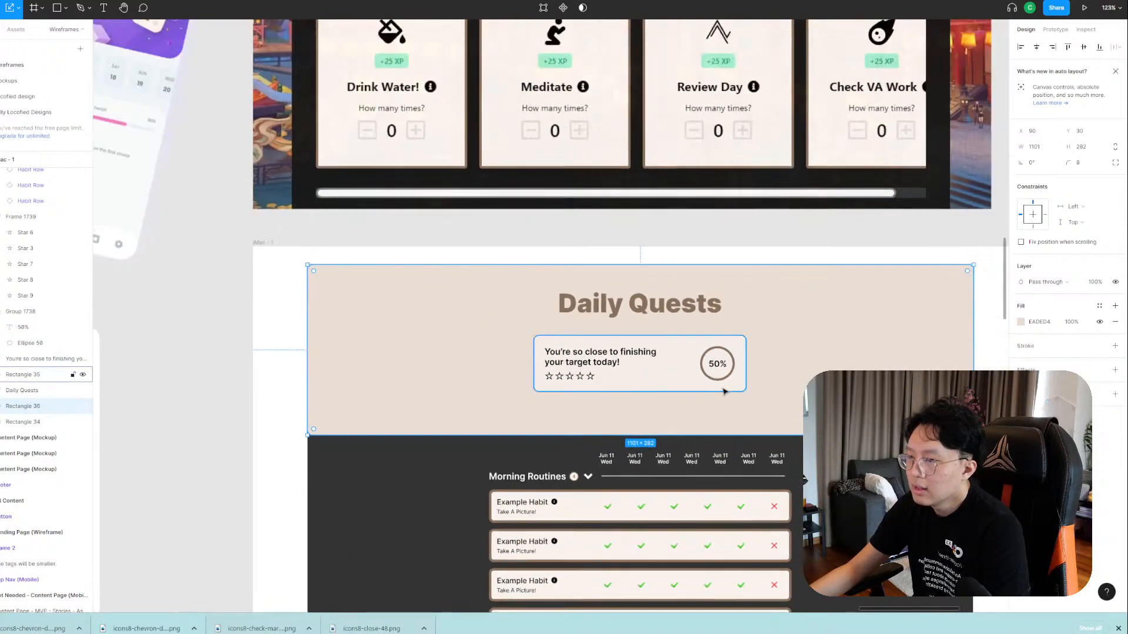
{"action": "scroll", "coordinate": [724, 391], "scroll_direction": "down", "scroll_amount": 3}
{"action": "scroll", "coordinate": [727, 392], "scroll_direction": "up", "scroll_amount": 5}
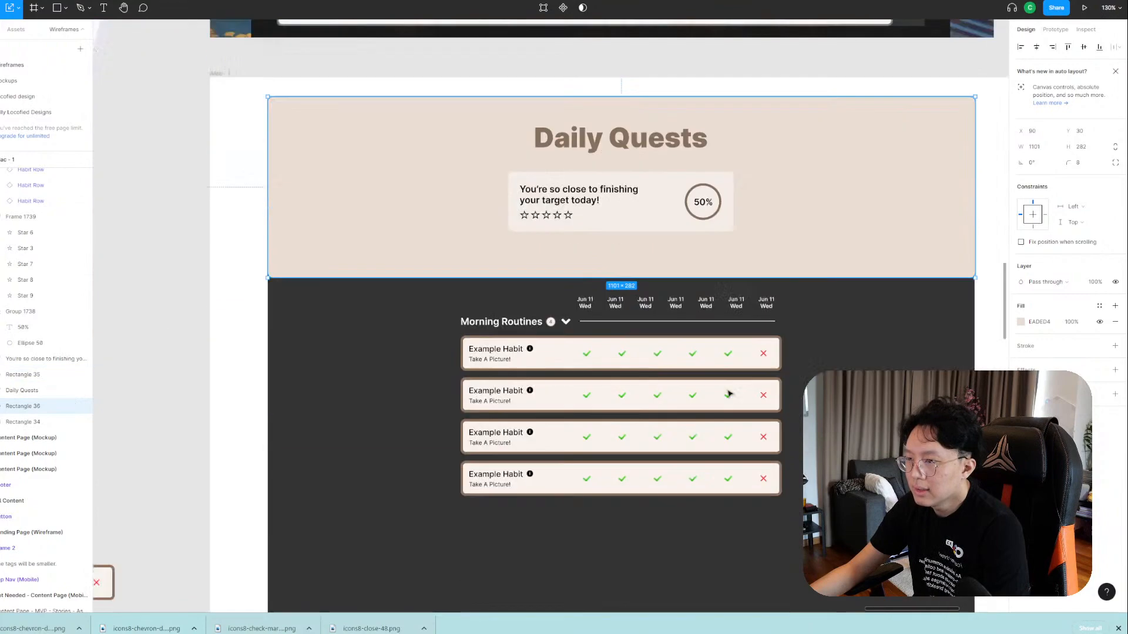
{"action": "scroll", "coordinate": [728, 393], "scroll_direction": "down", "scroll_amount": 2}
{"action": "scroll", "coordinate": [690, 226], "scroll_direction": "up", "scroll_amount": 1}
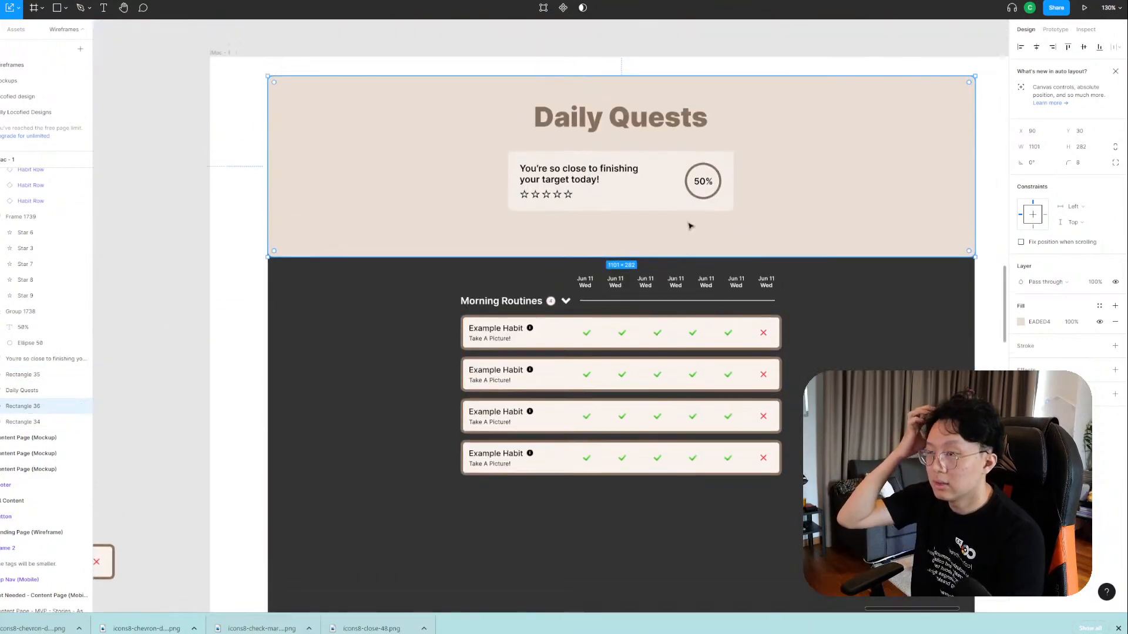
{"action": "left_click", "coordinate": [653, 194]}
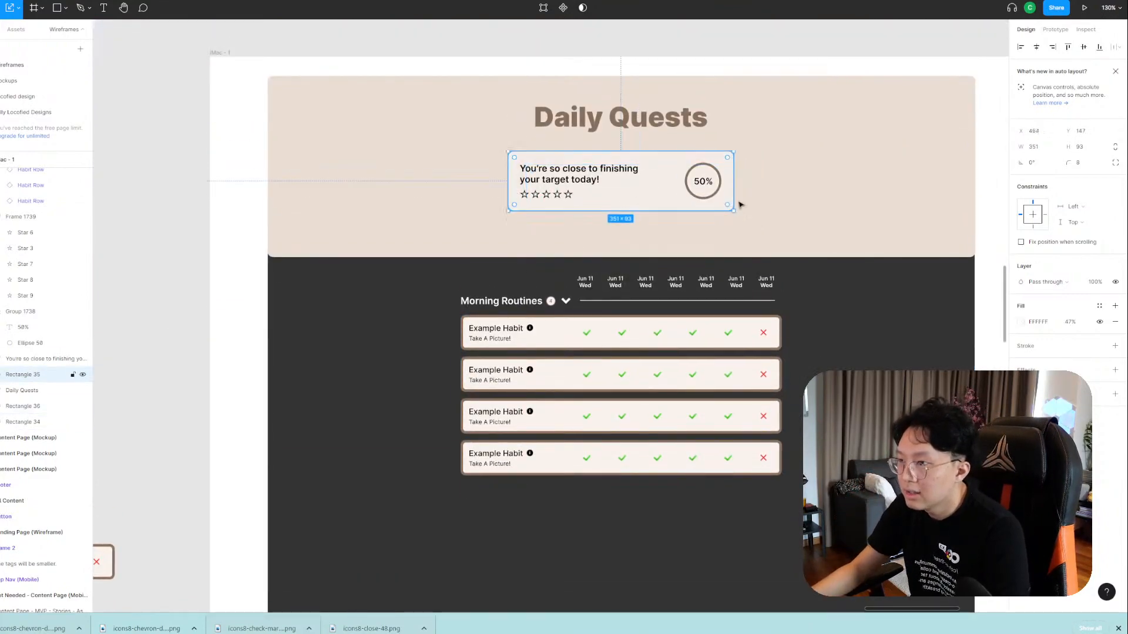
{"action": "scroll", "coordinate": [808, 209], "scroll_direction": "down", "scroll_amount": 2}
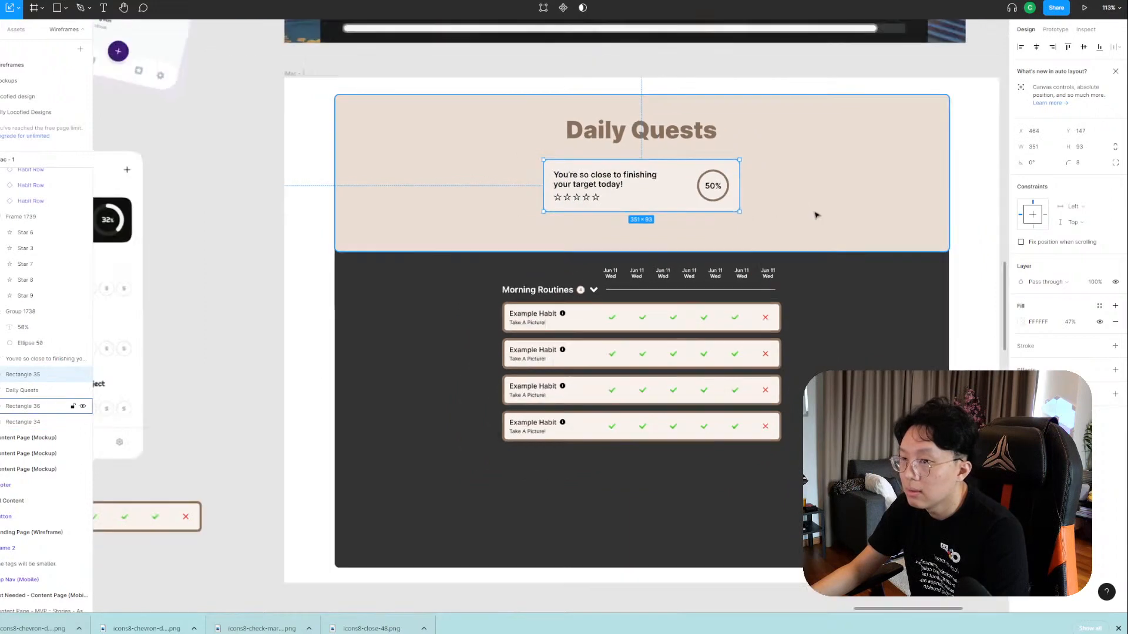
Group the progress card's background, message, star row and 50% circle into one object.
{"action": "left_click", "coordinate": [718, 188]}
{"action": "scroll", "coordinate": [718, 188], "scroll_direction": "up", "scroll_amount": 4}
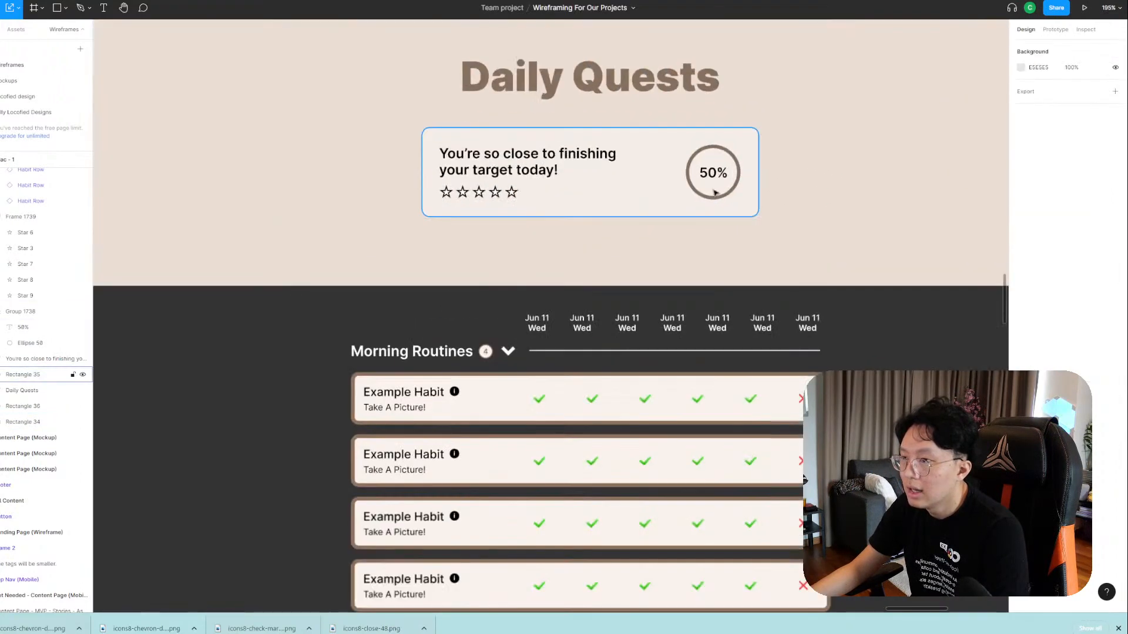
{"action": "left_click", "coordinate": [604, 187], "text": "shift"}
{"action": "left_click", "coordinate": [532, 172], "text": "shift"}
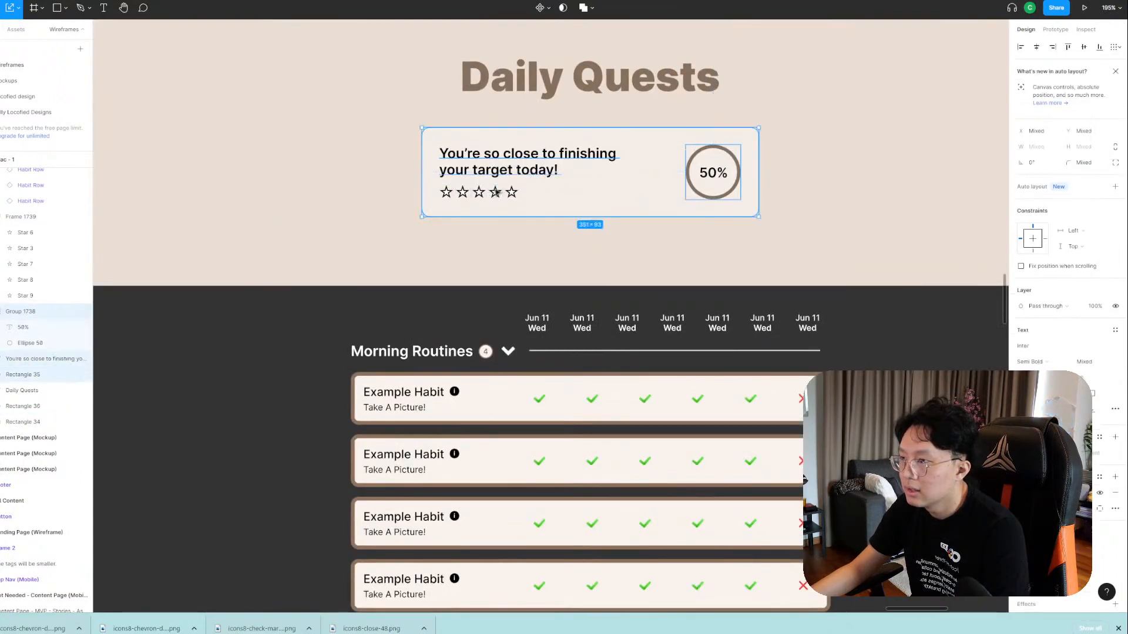
{"action": "left_click", "coordinate": [496, 192], "text": "shift"}
{"action": "key", "text": "ctrl+g"}
{"action": "left_click_drag", "start_coordinate": [572, 191], "coordinate": [636, 185]}
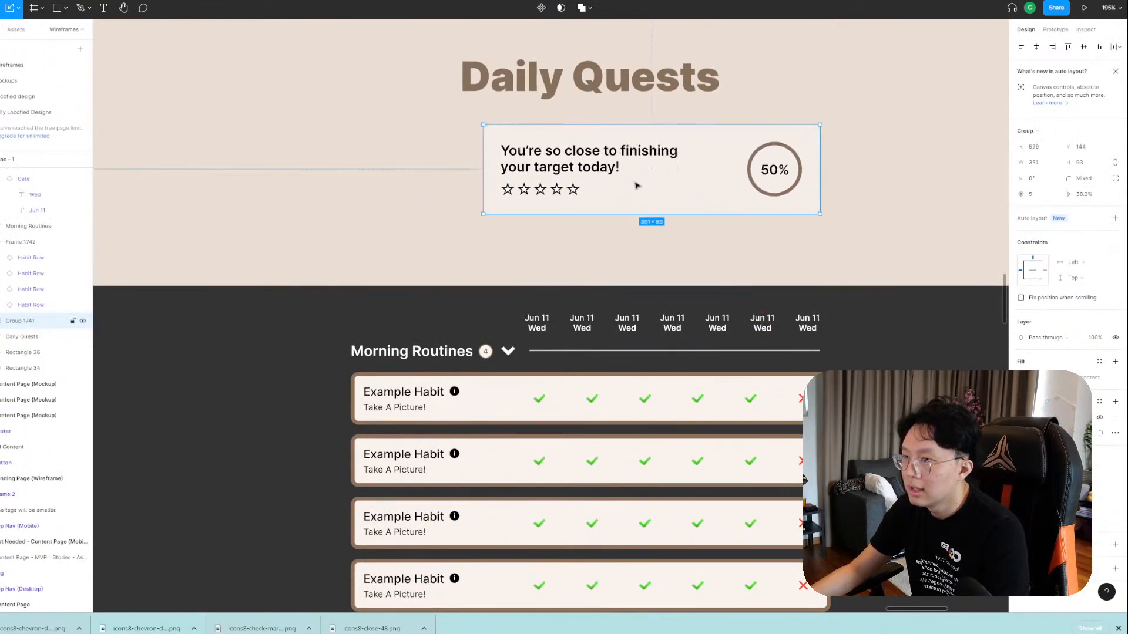
{"action": "key", "text": "ctrl+z"}
Place the bonus reset timer image in the upper-right corner of the header and enlarge it to about 191 px wide.
{"action": "scroll", "coordinate": [690, 198], "scroll_direction": "up", "scroll_amount": 3}
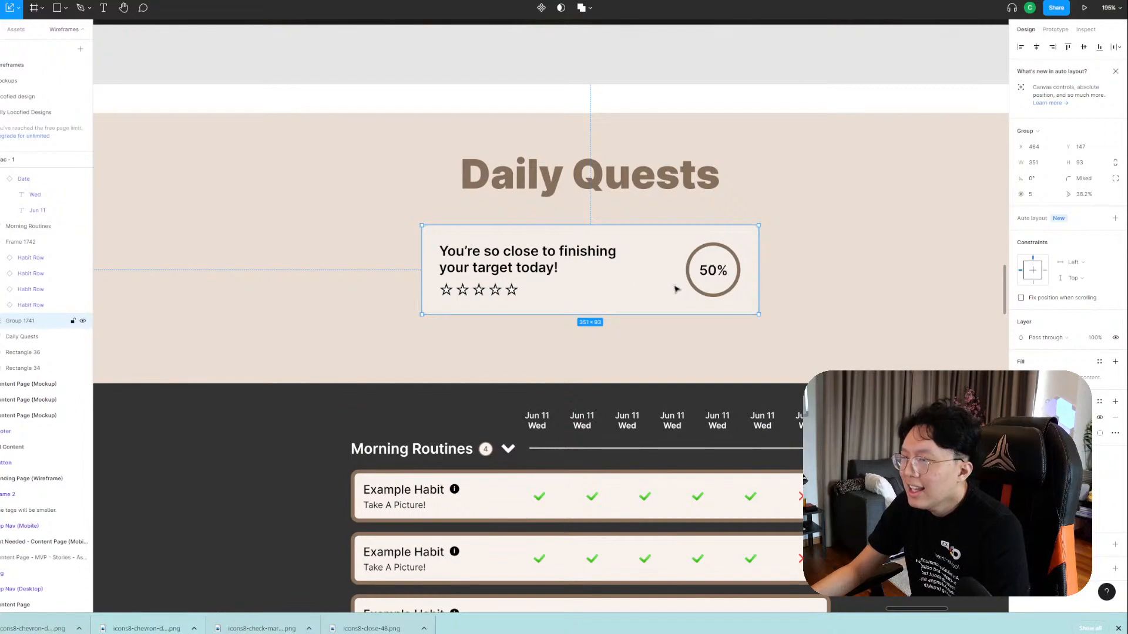
{"action": "scroll", "coordinate": [673, 290], "scroll_direction": "up", "scroll_amount": 20}
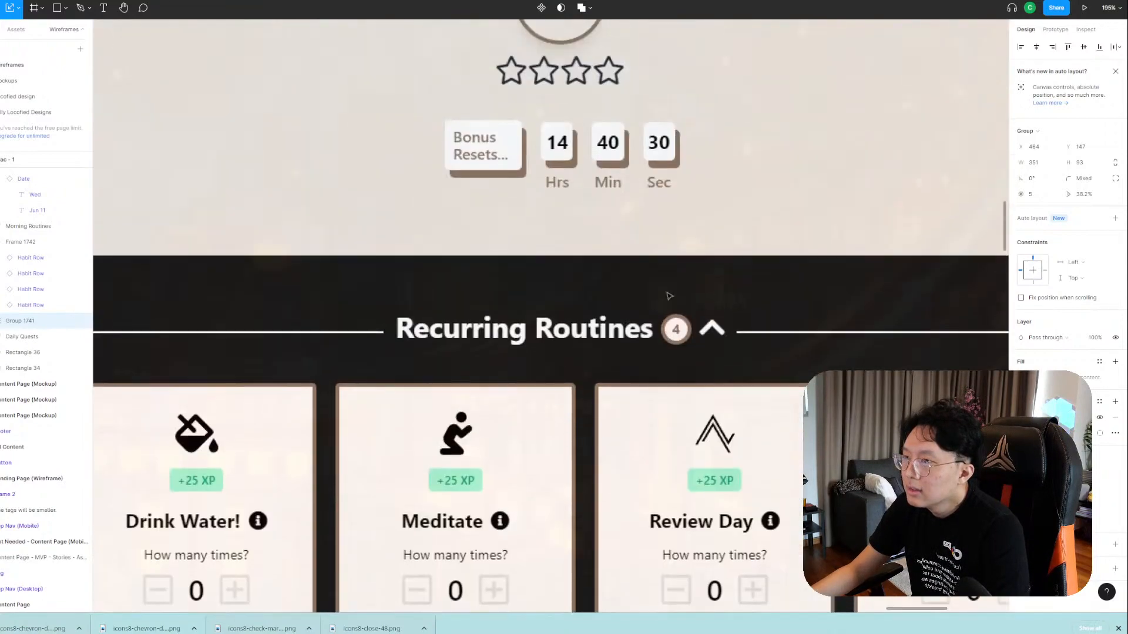
{"action": "scroll", "coordinate": [667, 295], "scroll_direction": "down", "scroll_amount": 8}
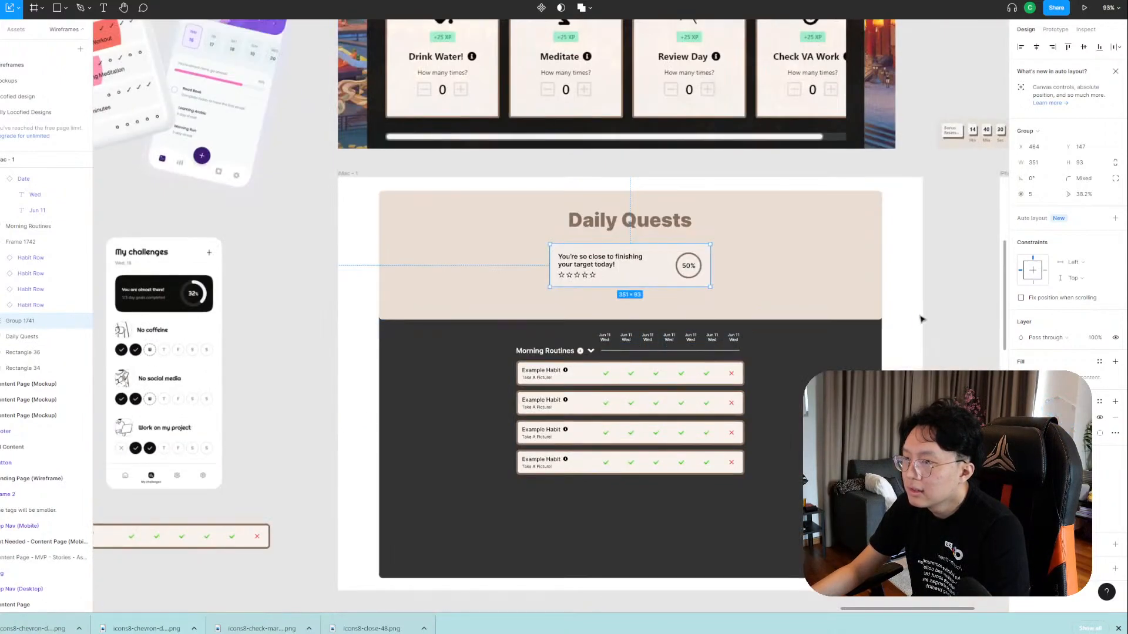
{"action": "left_click", "coordinate": [921, 312]}
{"action": "left_click_drag", "start_coordinate": [922, 301], "coordinate": [841, 345]}
{"action": "left_click", "coordinate": [834, 220]}
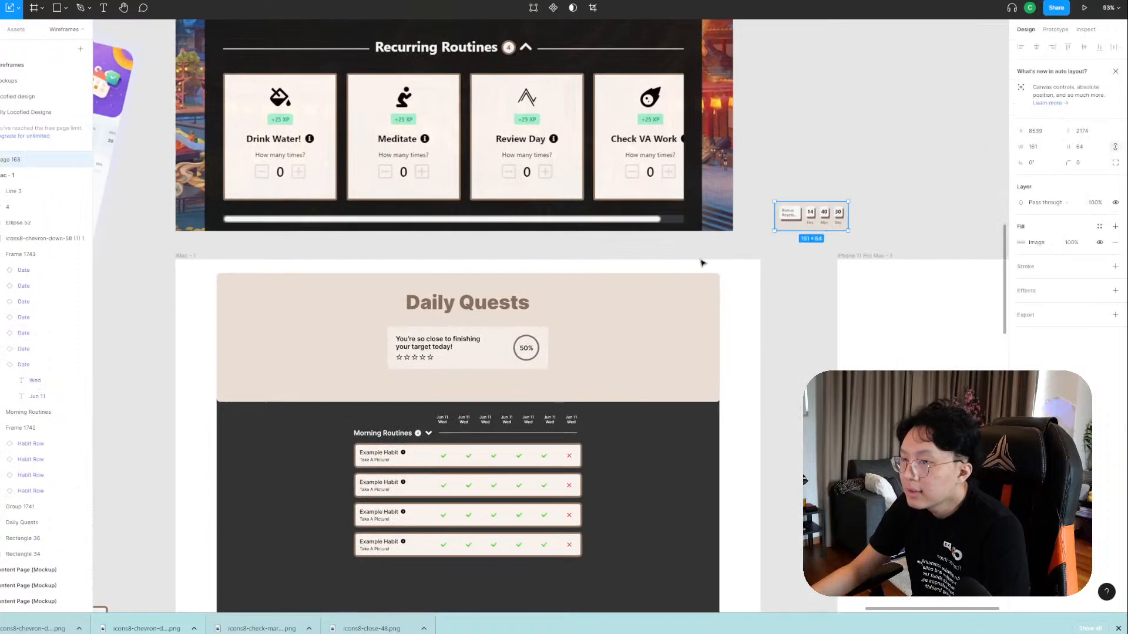
{"action": "left_click_drag", "start_coordinate": [837, 214], "coordinate": [705, 297]}
{"action": "scroll", "coordinate": [763, 336], "scroll_direction": "up", "scroll_amount": 3}
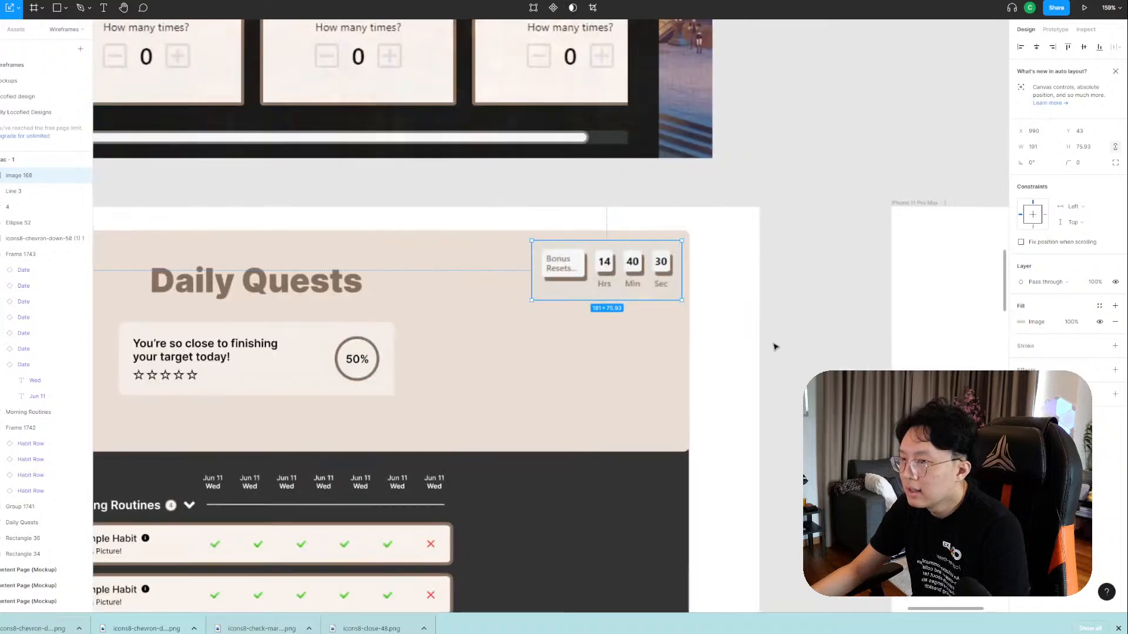
{"action": "left_click", "coordinate": [775, 346]}
{"action": "left_click_drag", "start_coordinate": [725, 337], "coordinate": [845, 285]}
{"action": "left_click_drag", "start_coordinate": [879, 204], "coordinate": [881, 200]}
Reduce the height of the header's beige background to 251 px by raising its lower edge.
{"action": "left_click", "coordinate": [696, 294]}
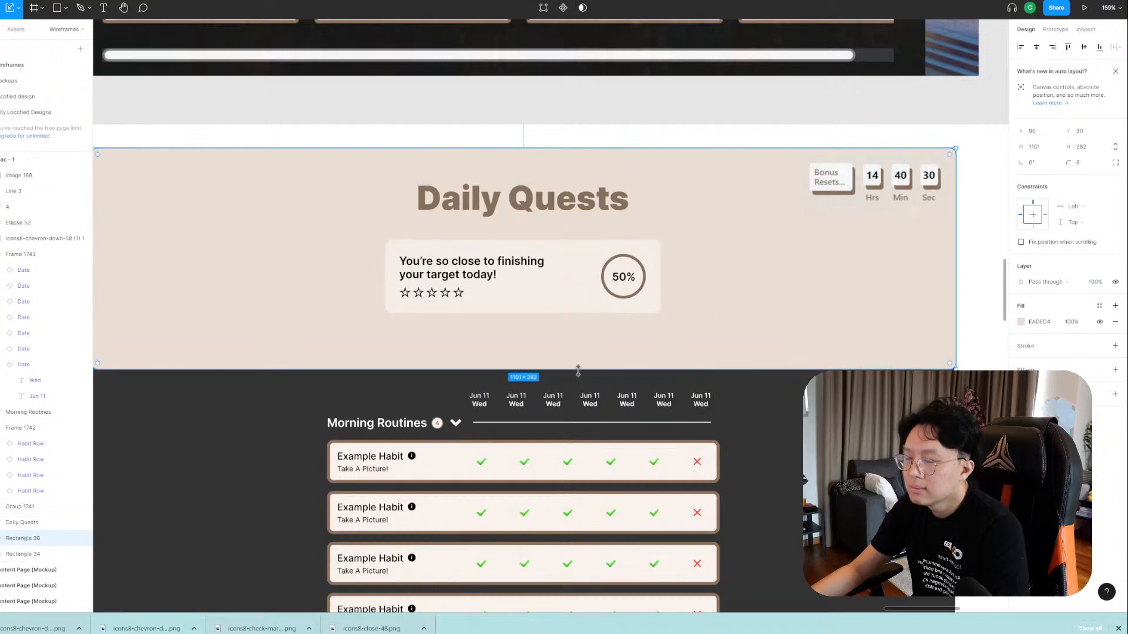
{"action": "left_click_drag", "start_coordinate": [576, 370], "coordinate": [584, 345]}
{"action": "scroll", "coordinate": [760, 343], "scroll_direction": "up", "scroll_amount": 1}
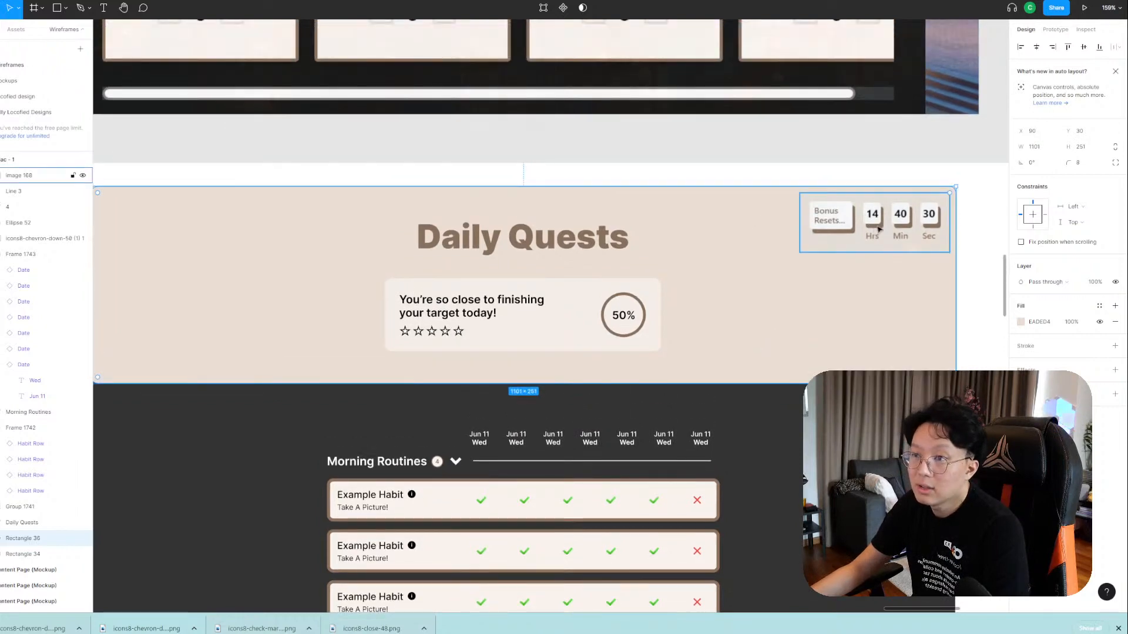
{"action": "key", "text": "Left"}
{"action": "key", "text": "Right"}
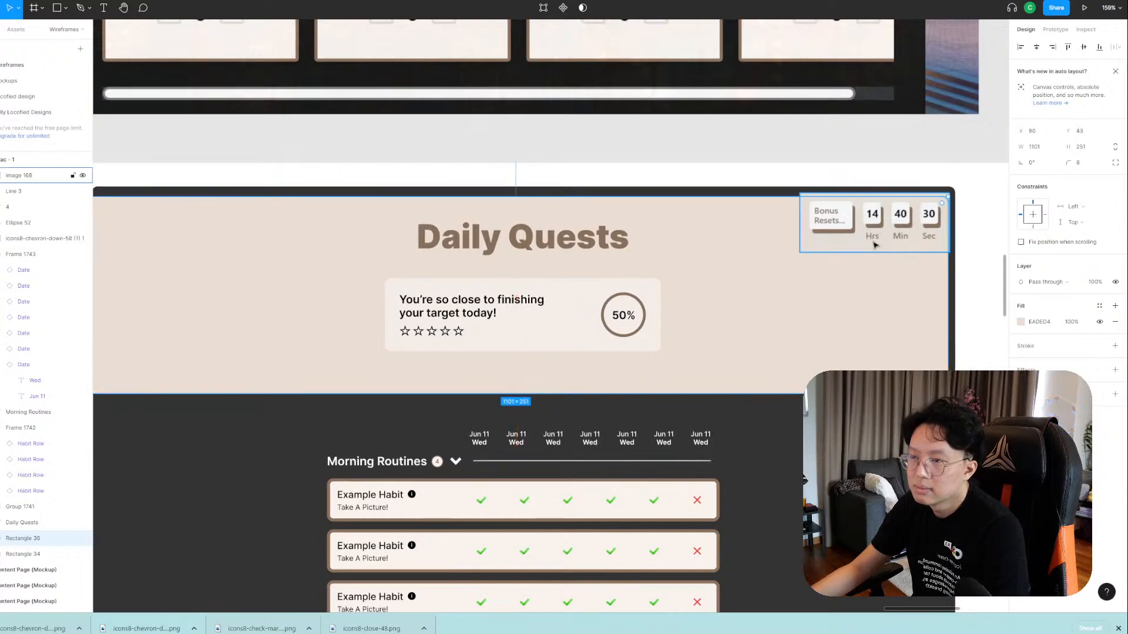
Move the bonus reset timer image out of the header to the empty canvas beside the My challenges reference.
{"action": "left_click", "coordinate": [879, 235]}
{"action": "scroll", "coordinate": [879, 237], "scroll_direction": "down", "scroll_amount": 5}
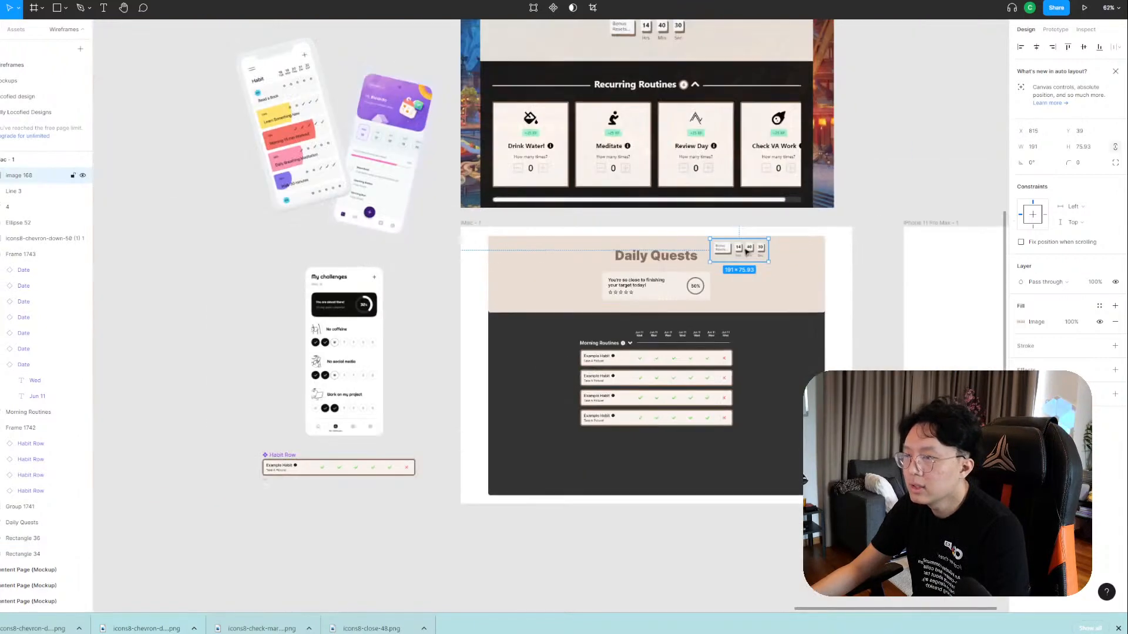
{"action": "left_click_drag", "start_coordinate": [743, 251], "coordinate": [413, 259]}
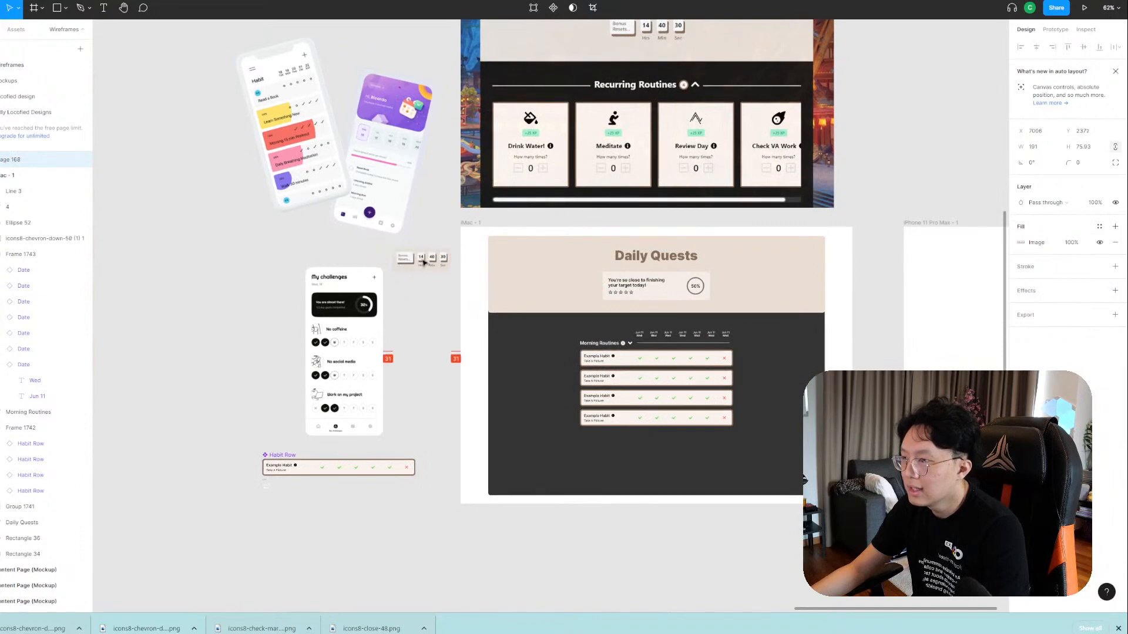
{"action": "left_click", "coordinate": [423, 322]}
Review the Daily Quests header and compare the date columns with the check marks in the Morning Routines rows.
{"action": "scroll", "coordinate": [473, 329], "scroll_direction": "up", "scroll_amount": 5}
{"action": "scroll", "coordinate": [529, 309], "scroll_direction": "right", "scroll_amount": 4}
{"action": "scroll", "coordinate": [528, 308], "scroll_direction": "down", "scroll_amount": 2}
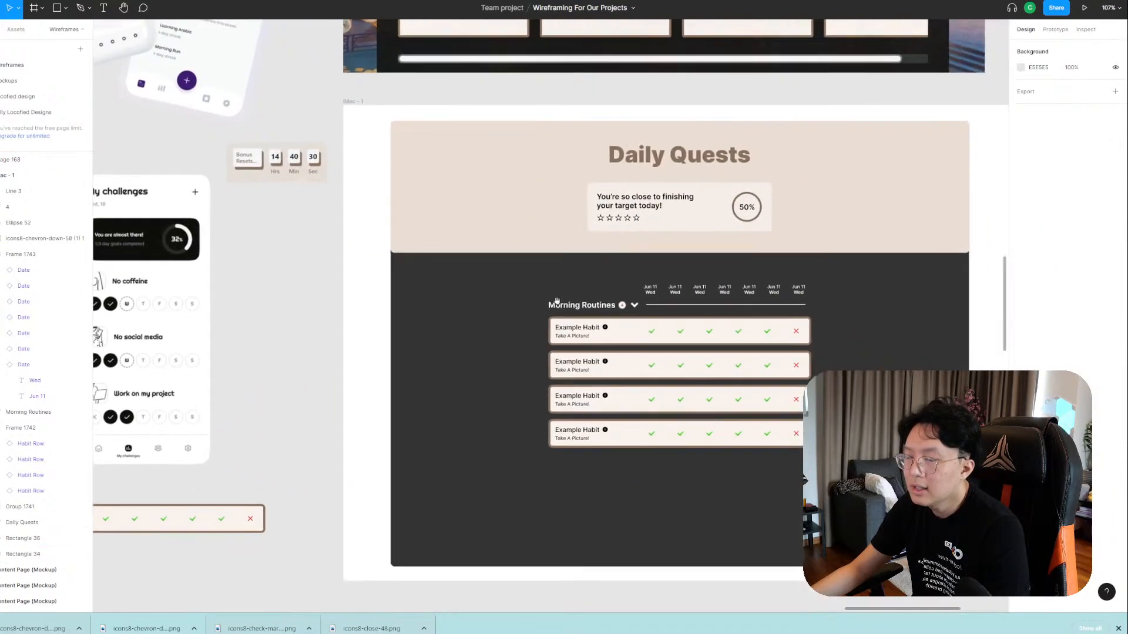
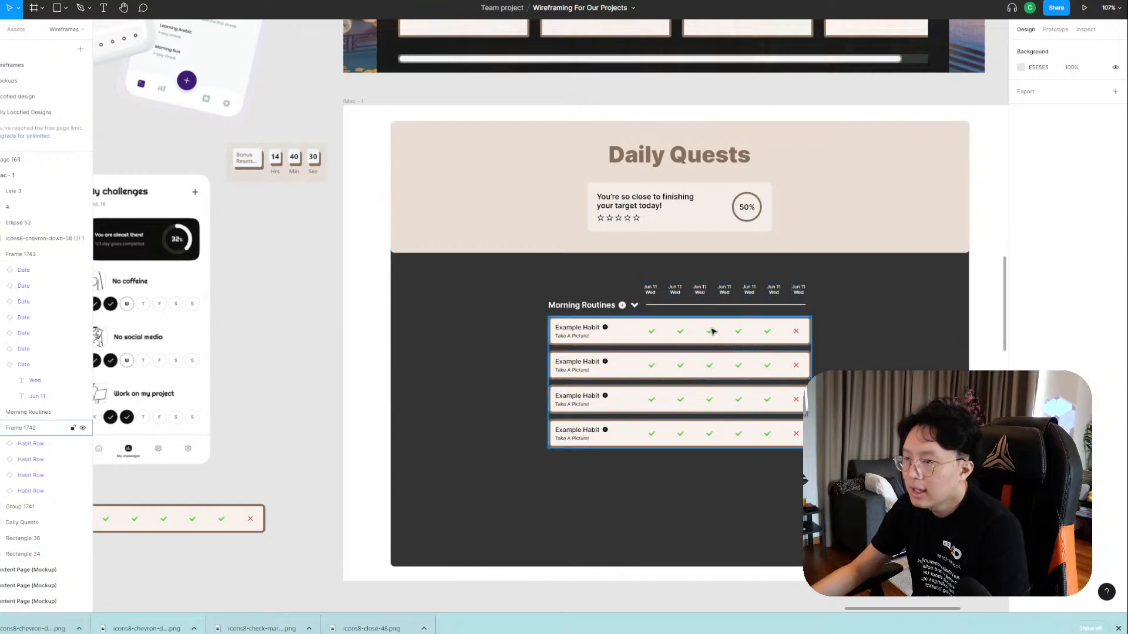
{"action": "scroll", "coordinate": [713, 332], "scroll_direction": "down", "scroll_amount": 3}
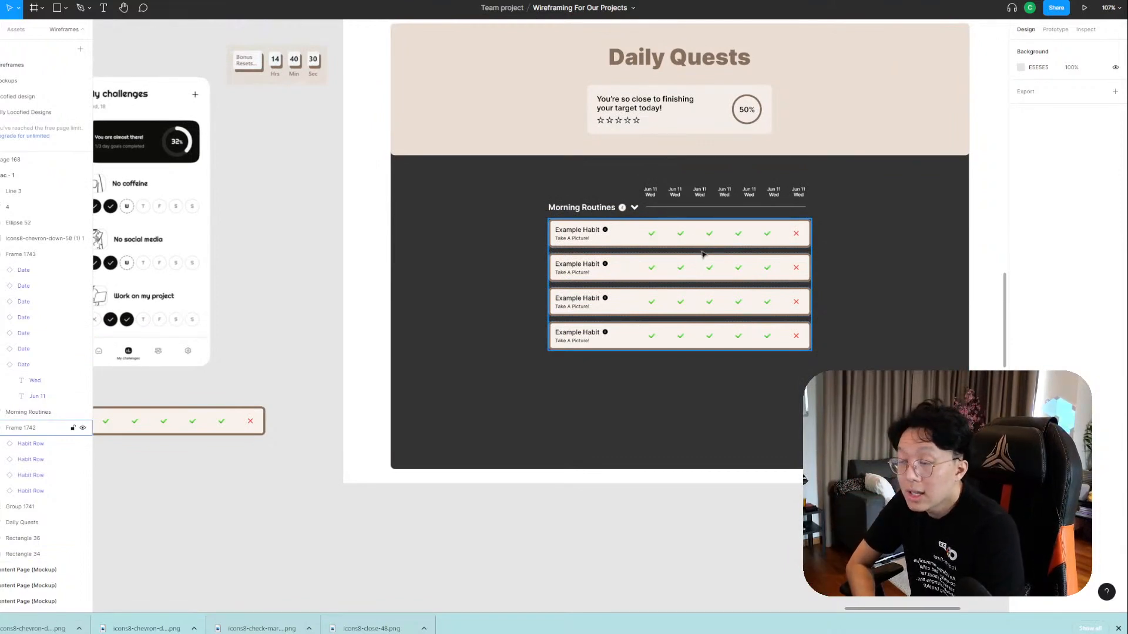
{"action": "scroll", "coordinate": [708, 264], "scroll_direction": "up", "scroll_amount": 10}
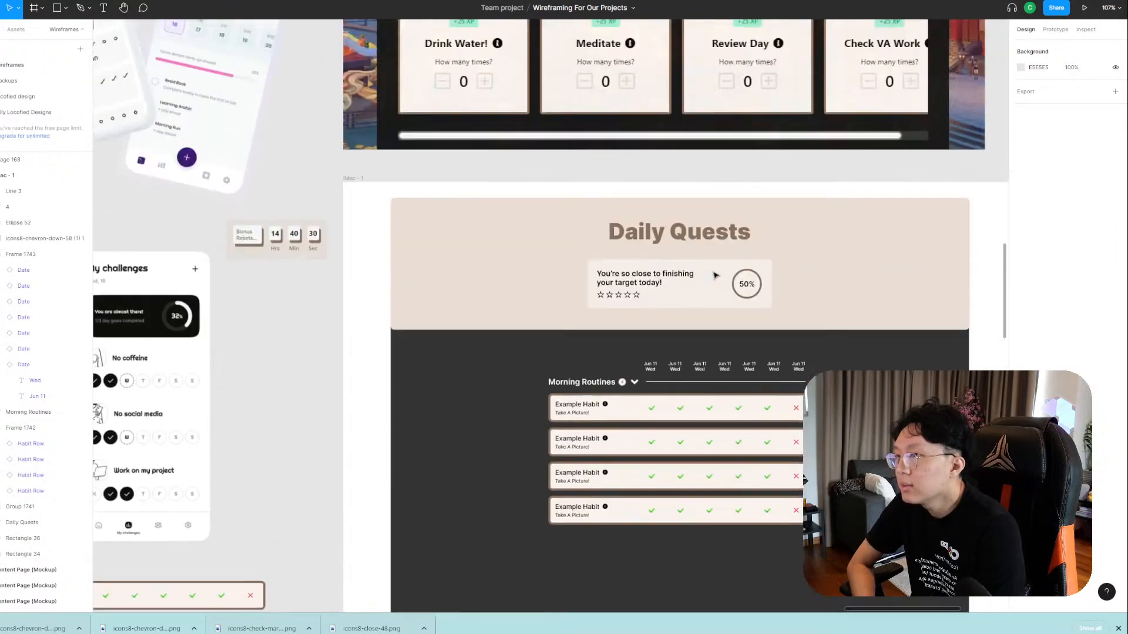
{"action": "scroll", "coordinate": [752, 256], "scroll_direction": "down", "scroll_amount": 8}
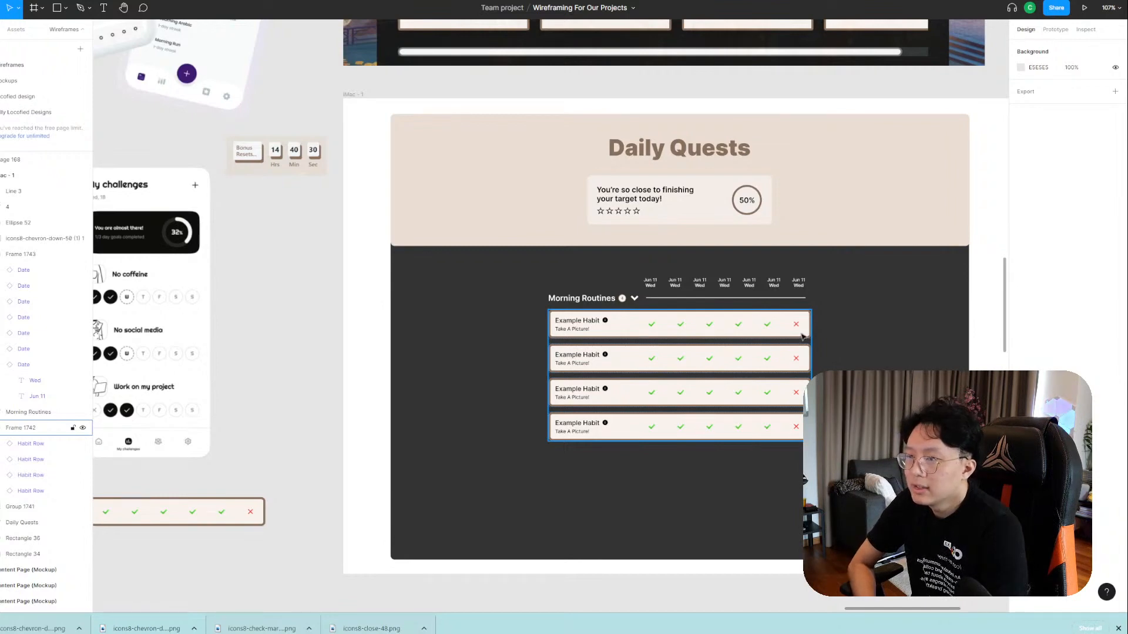
{"action": "scroll", "coordinate": [791, 310], "scroll_direction": "up", "scroll_amount": 5}
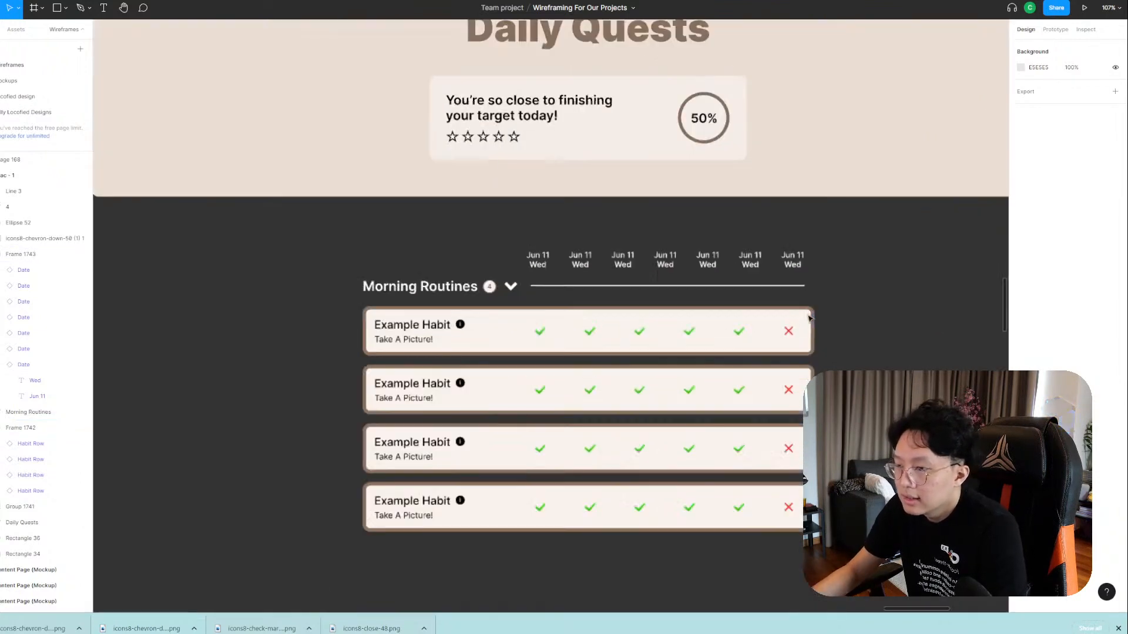
Copy the red X icon in the main Habit Row component and paste it after the third check mark.
{"action": "left_click", "coordinate": [728, 336]}
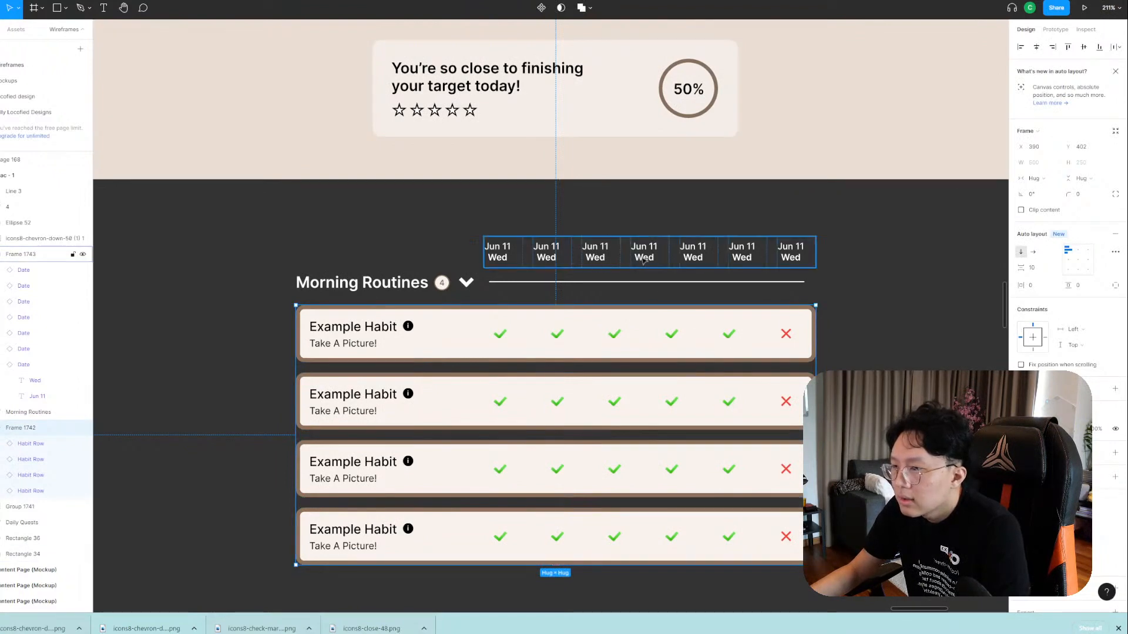
{"action": "left_click_drag", "start_coordinate": [313, 362], "coordinate": [828, 194]}
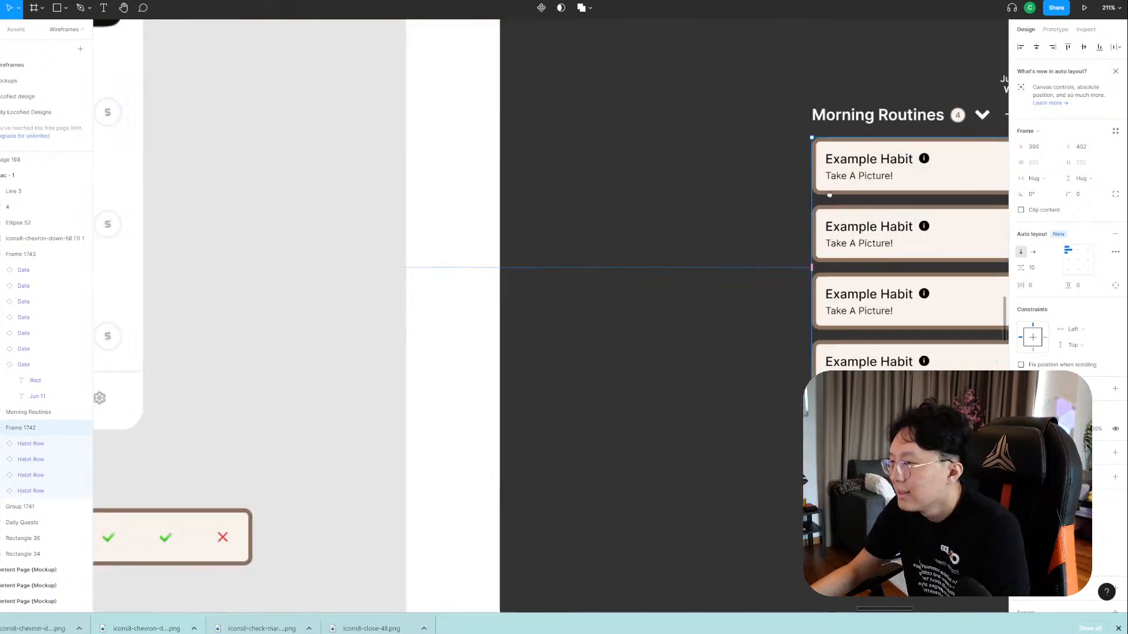
{"action": "left_click_drag", "start_coordinate": [374, 320], "coordinate": [765, 153]}
{"action": "double_click", "coordinate": [501, 375]}
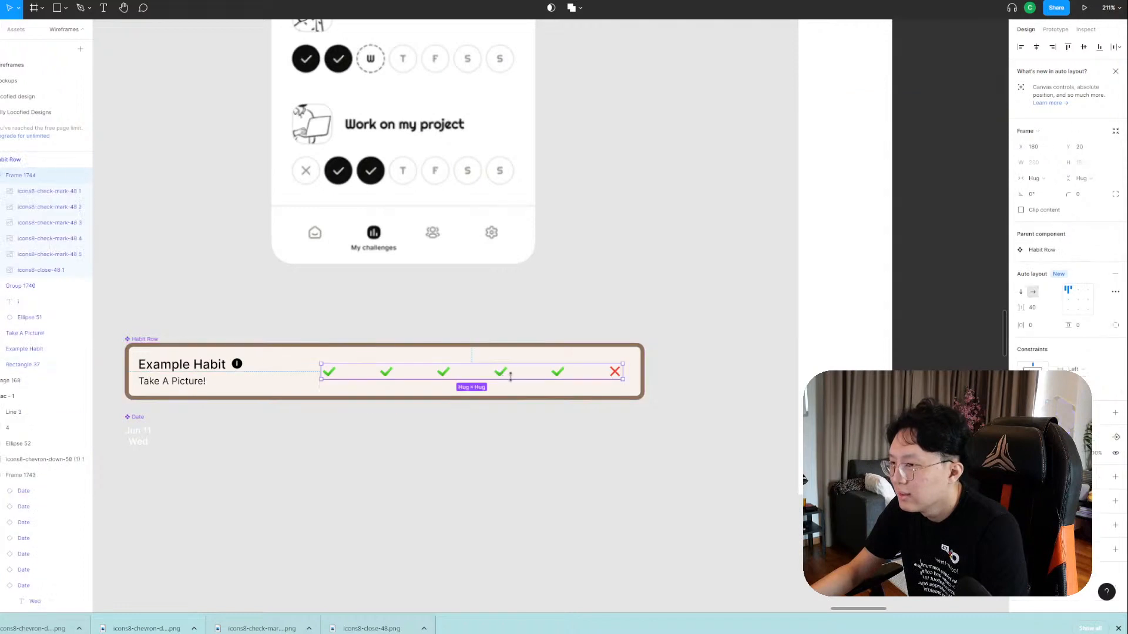
{"action": "left_click", "coordinate": [501, 373]}
{"action": "left_click", "coordinate": [613, 372]}
{"action": "key", "text": "ctrl+c"}
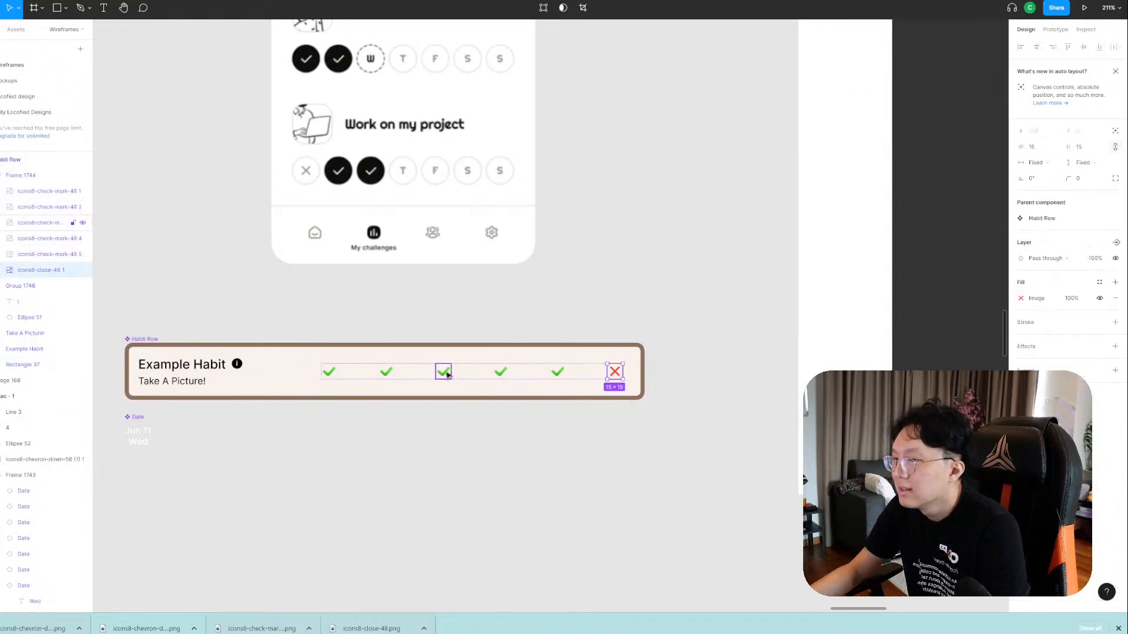
{"action": "left_click", "coordinate": [443, 372]}
{"action": "key", "text": "ctrl+v"}
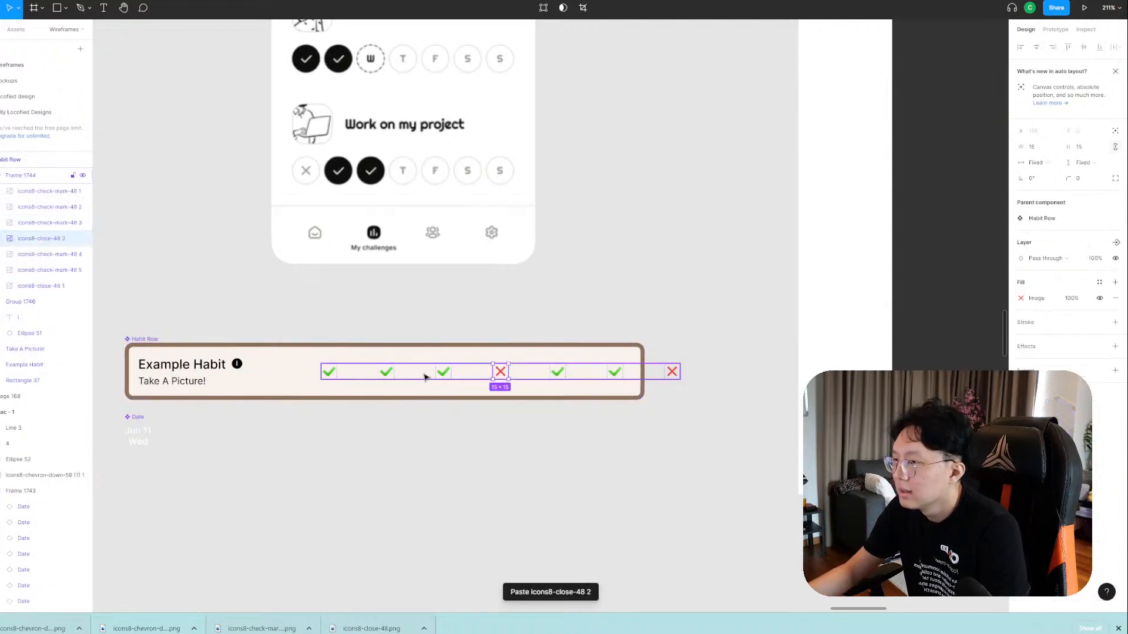
Set the auto layout spacing between the Habit Row component's seven status icons to 32.
{"action": "key", "text": "Escape"}
{"action": "left_click", "coordinate": [394, 376]}
{"action": "double_click", "coordinate": [390, 376]}
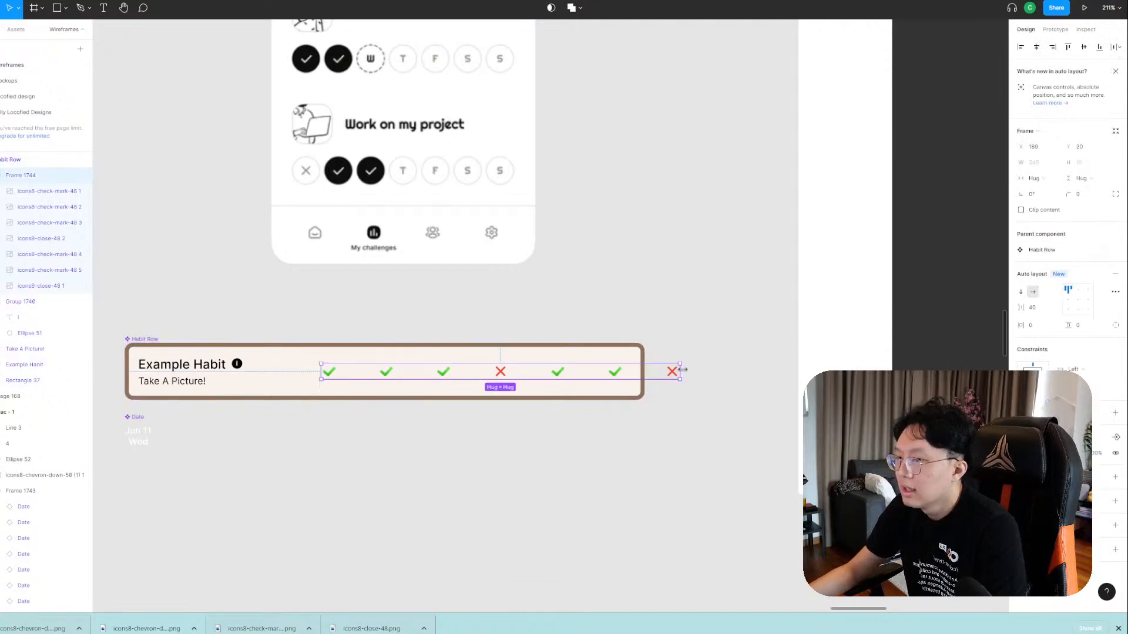
{"action": "left_click_drag", "start_coordinate": [1025, 307], "coordinate": [1022, 310]}
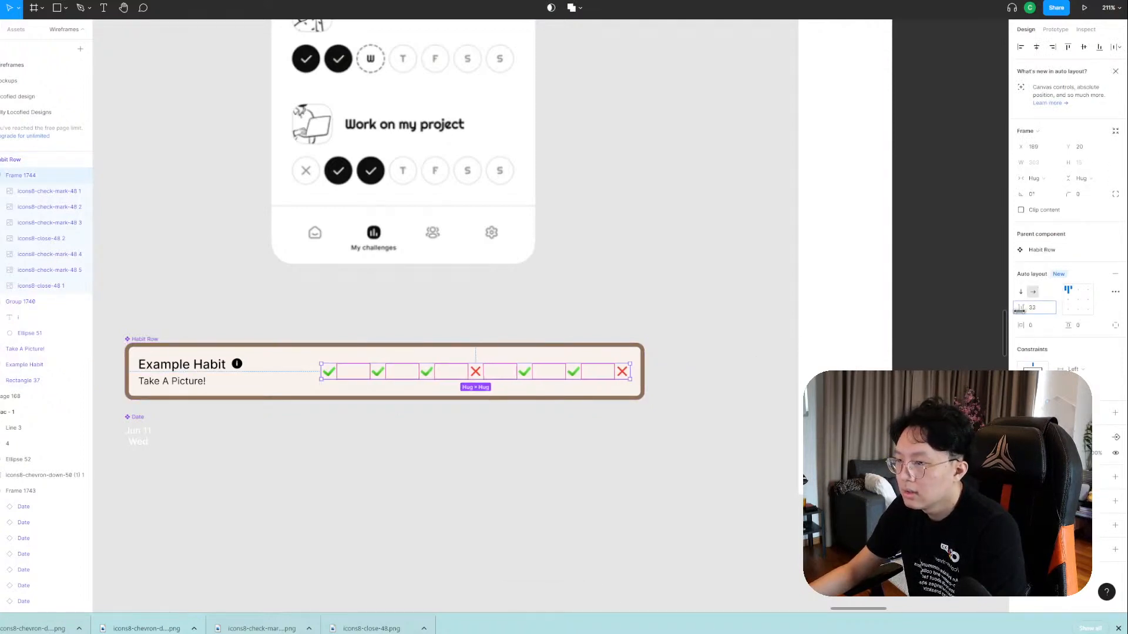
Examine how the seven status icons in the Morning Routines rows line up with the date columns.
{"action": "left_click", "coordinate": [750, 327]}
{"action": "key", "text": "shift+0"}
{"action": "left_click_drag", "start_coordinate": [924, 275], "coordinate": [609, 336]}
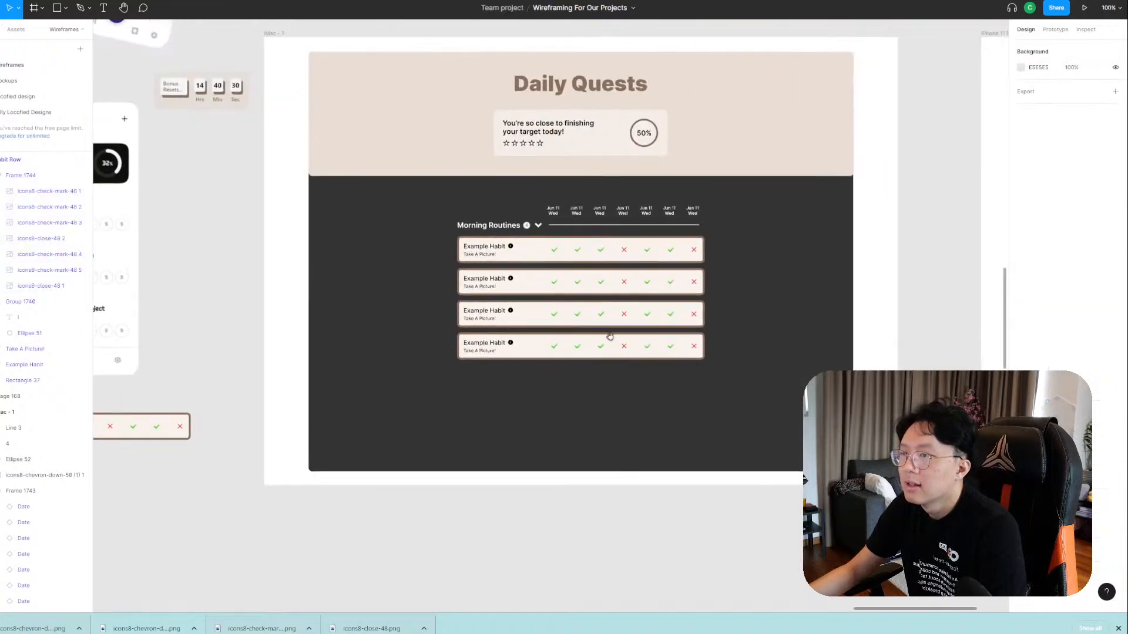
{"action": "scroll", "coordinate": [663, 271], "scroll_direction": "up", "scroll_amount": 5}
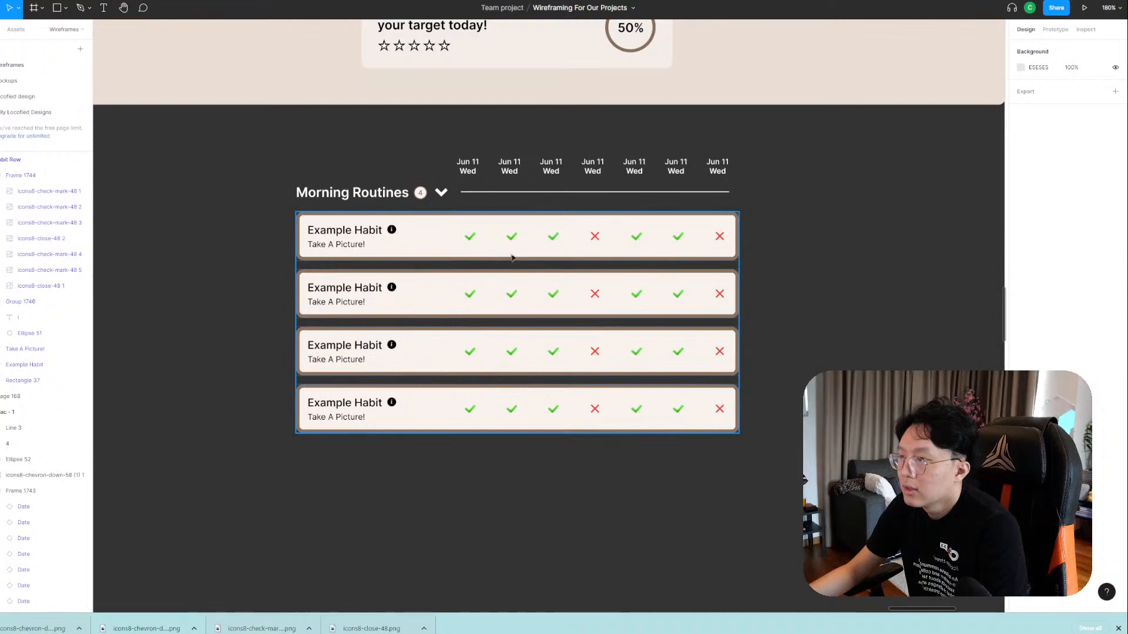
{"action": "scroll", "coordinate": [512, 258], "scroll_direction": "up", "scroll_amount": 3}
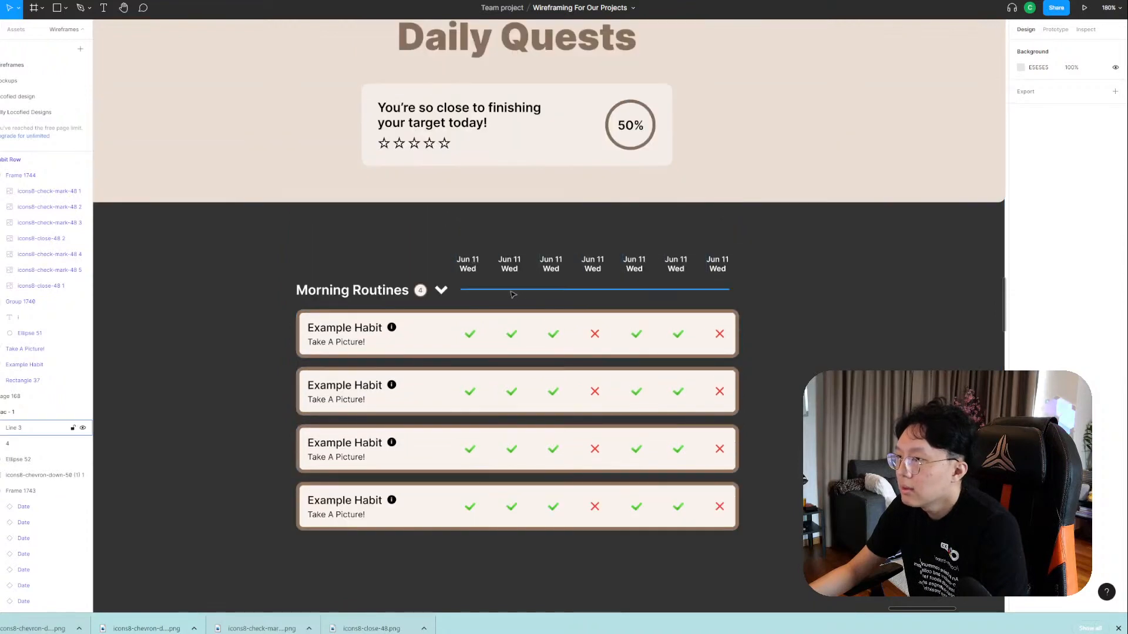
{"action": "scroll", "coordinate": [512, 294], "scroll_direction": "down", "scroll_amount": 1}
{"action": "scroll", "coordinate": [580, 314], "scroll_direction": "down", "scroll_amount": 2}
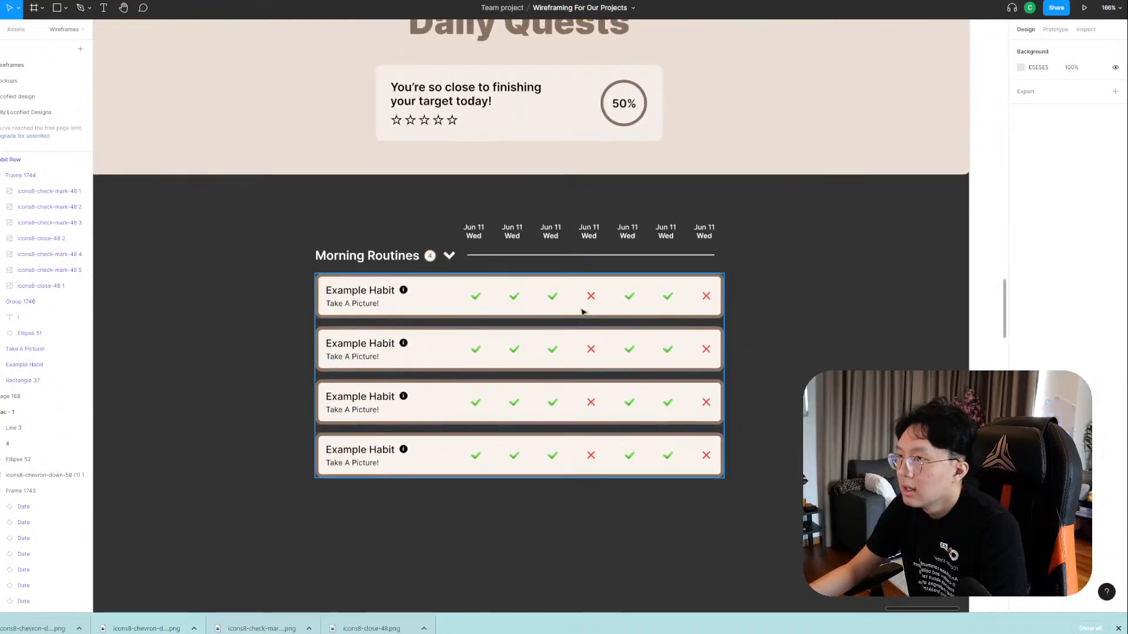
{"action": "scroll", "coordinate": [583, 312], "scroll_direction": "down", "scroll_amount": 2}
{"action": "scroll", "coordinate": [614, 291], "scroll_direction": "up", "scroll_amount": 3}
{"action": "scroll", "coordinate": [620, 292], "scroll_direction": "down", "scroll_amount": 2}
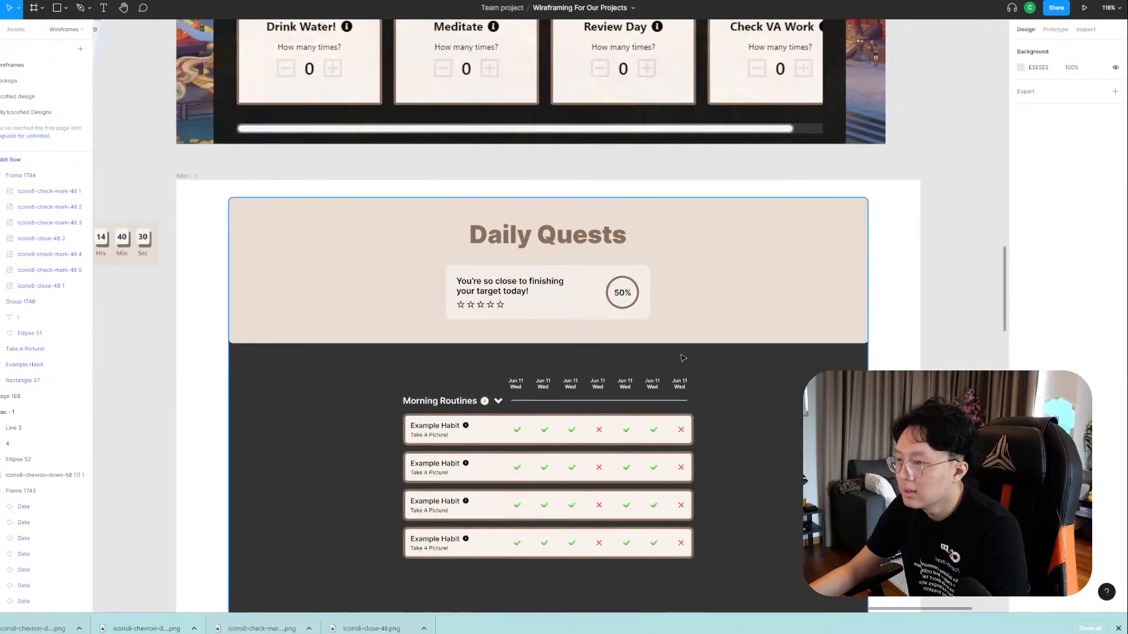
Compare the Recurring Routines cards and their icons in the reference design with the Morning Routines habit rows.
{"action": "scroll", "coordinate": [683, 358], "scroll_direction": "up", "scroll_amount": 5}
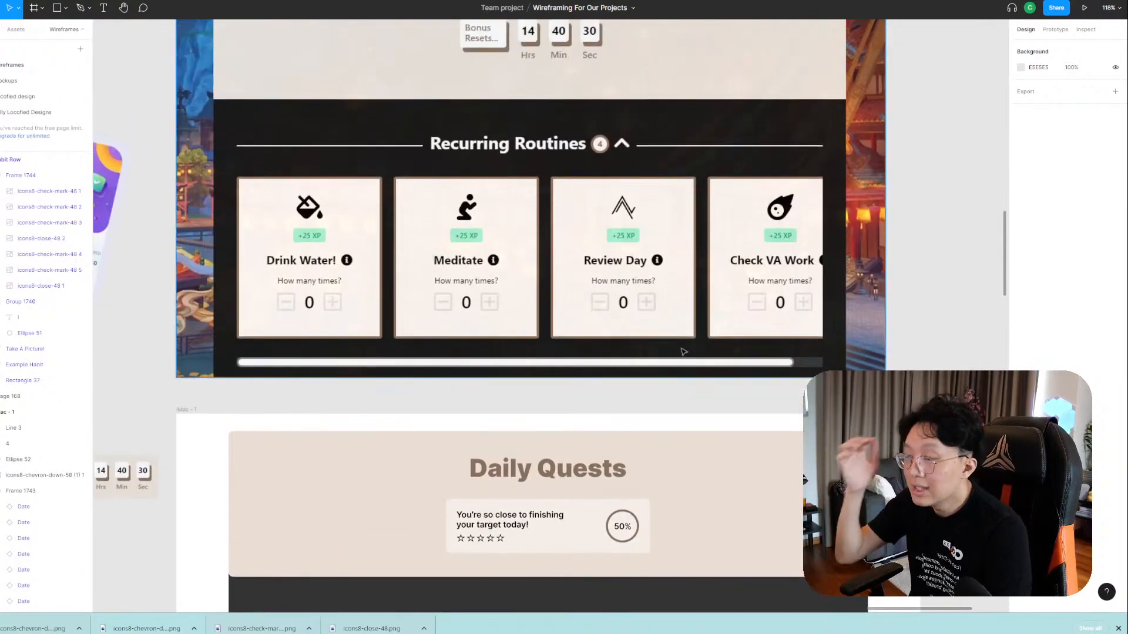
{"action": "scroll", "coordinate": [682, 357], "scroll_direction": "up", "scroll_amount": 1}
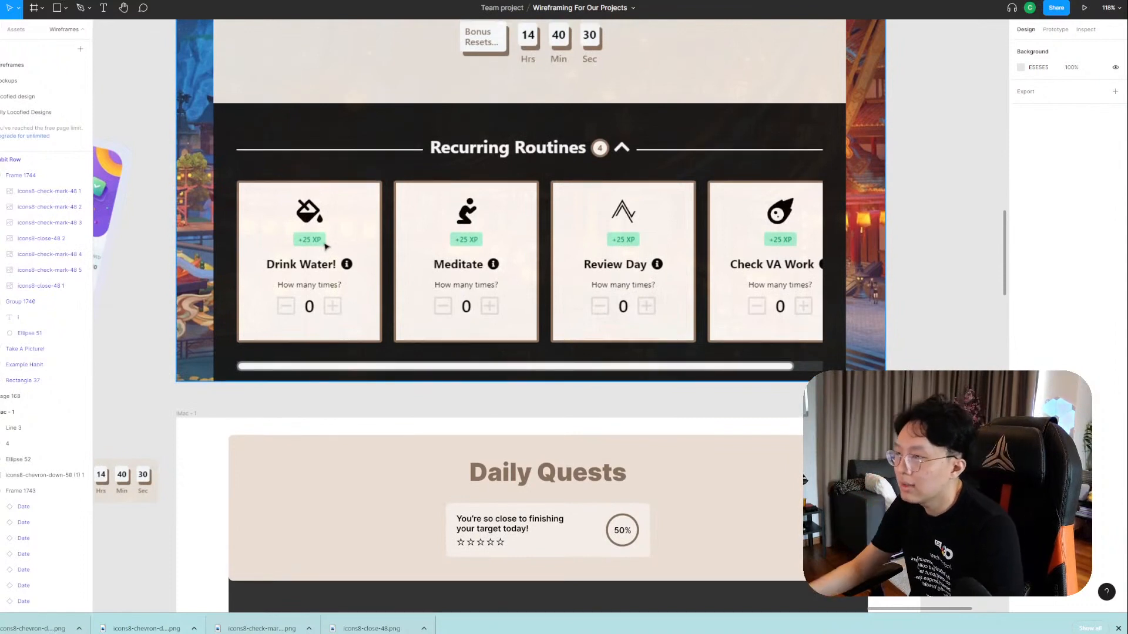
{"action": "scroll", "coordinate": [370, 253], "scroll_direction": "down", "scroll_amount": 7}
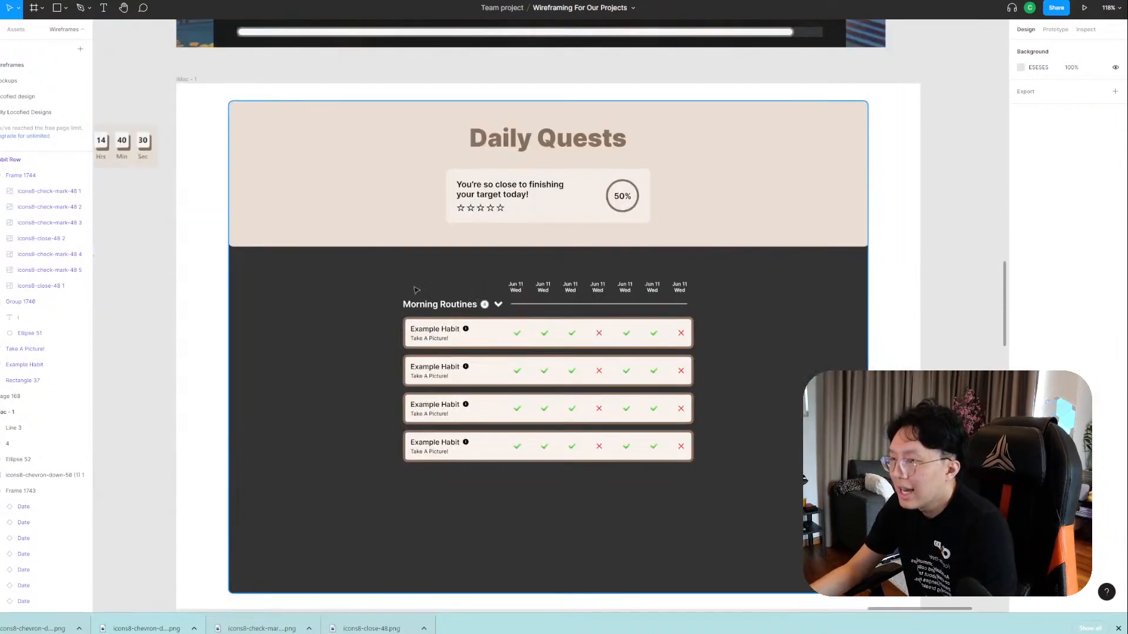
{"action": "scroll", "coordinate": [329, 344], "scroll_direction": "down", "scroll_amount": 2}
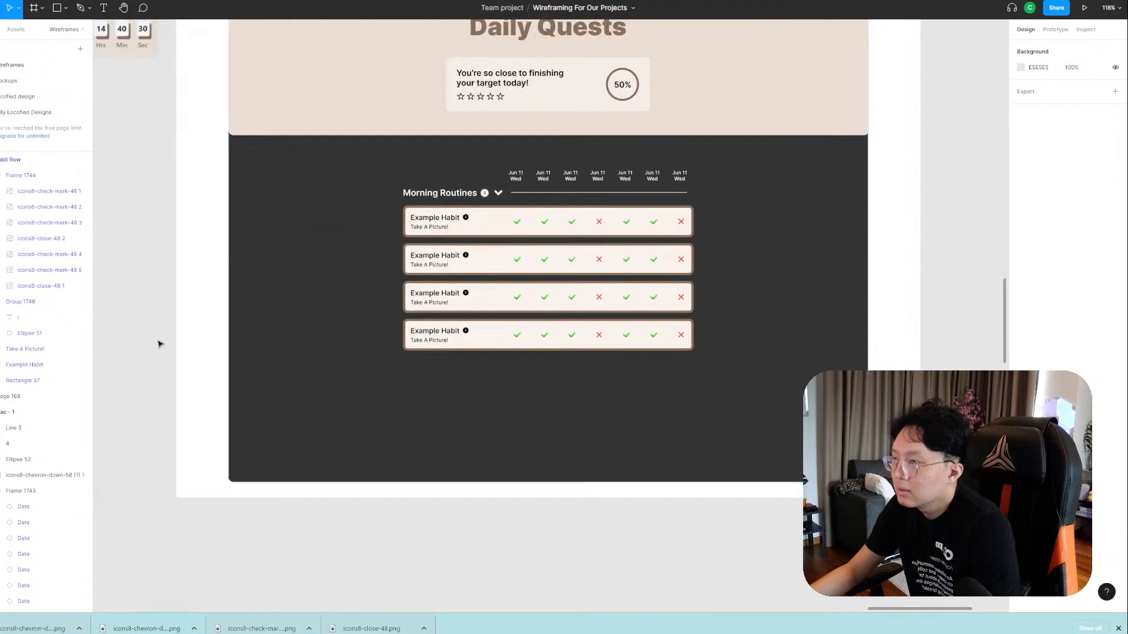
{"action": "left_click_drag", "start_coordinate": [154, 324], "coordinate": [404, 385]}
{"action": "left_click_drag", "start_coordinate": [597, 308], "coordinate": [303, 413]}
{"action": "left_click_drag", "start_coordinate": [494, 310], "coordinate": [524, 431]}
{"action": "left_click_drag", "start_coordinate": [604, 340], "coordinate": [572, 450]}
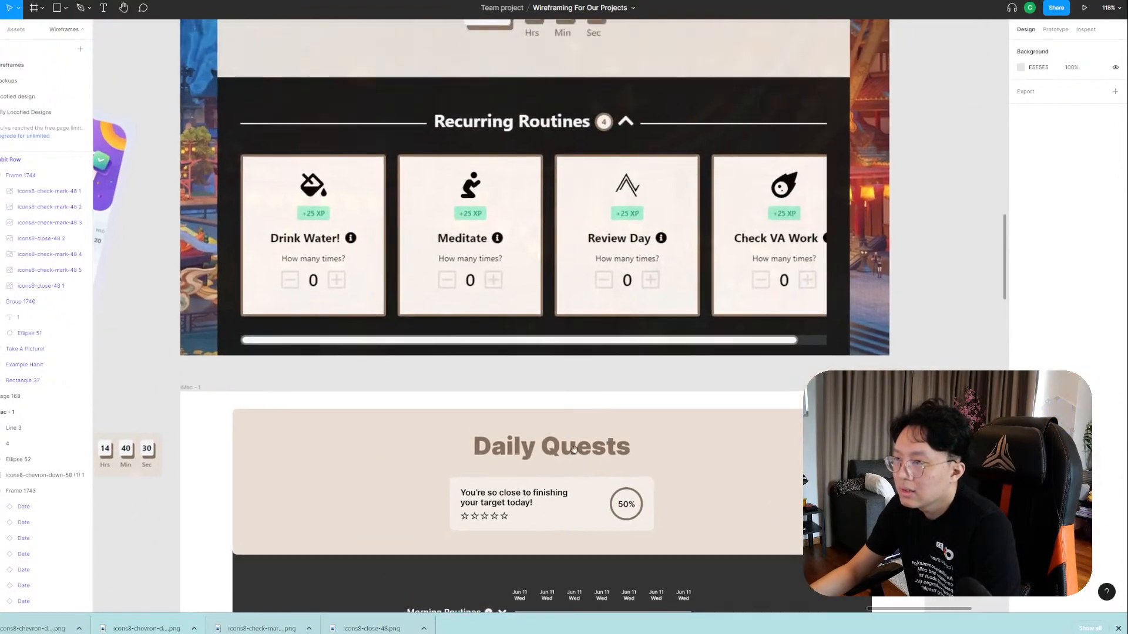
Shift the Example Habit title, info icon and Take A Picture! text right in the main Habit Row component, leaving room for an icon.
{"action": "left_click_drag", "start_coordinate": [484, 447], "coordinate": [601, 231]}
{"action": "left_click_drag", "start_coordinate": [336, 417], "coordinate": [606, 151]}
{"action": "left_click_drag", "start_coordinate": [359, 317], "coordinate": [558, 224]}
{"action": "scroll", "coordinate": [405, 289], "scroll_direction": "up", "scroll_amount": 5}
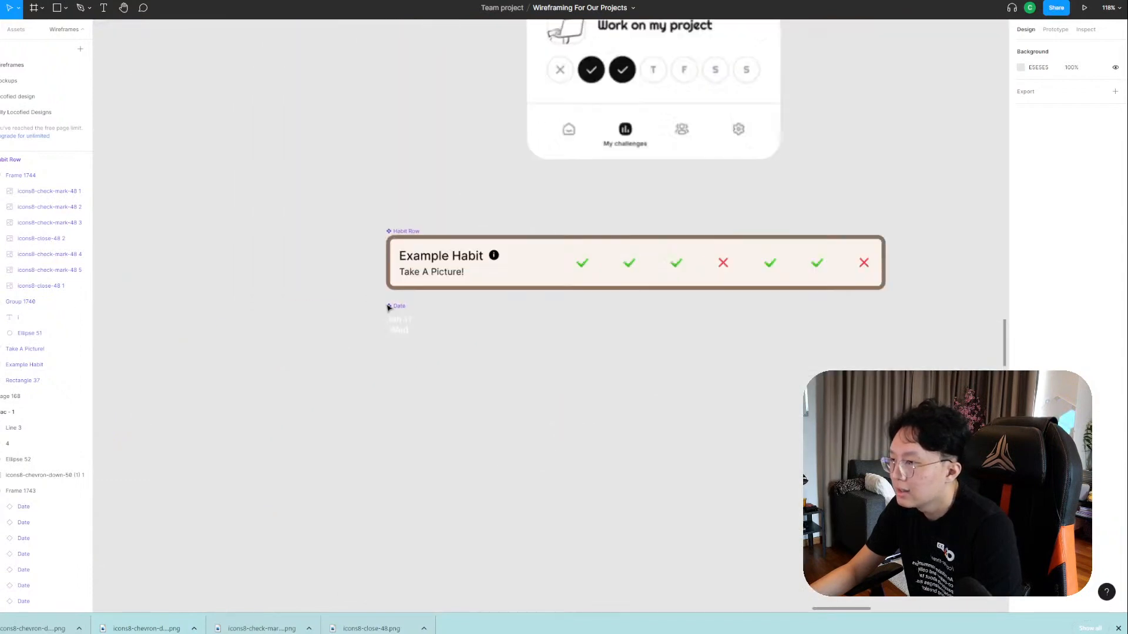
{"action": "left_click", "coordinate": [442, 238]}
{"action": "left_click", "coordinate": [530, 233], "text": "shift"}
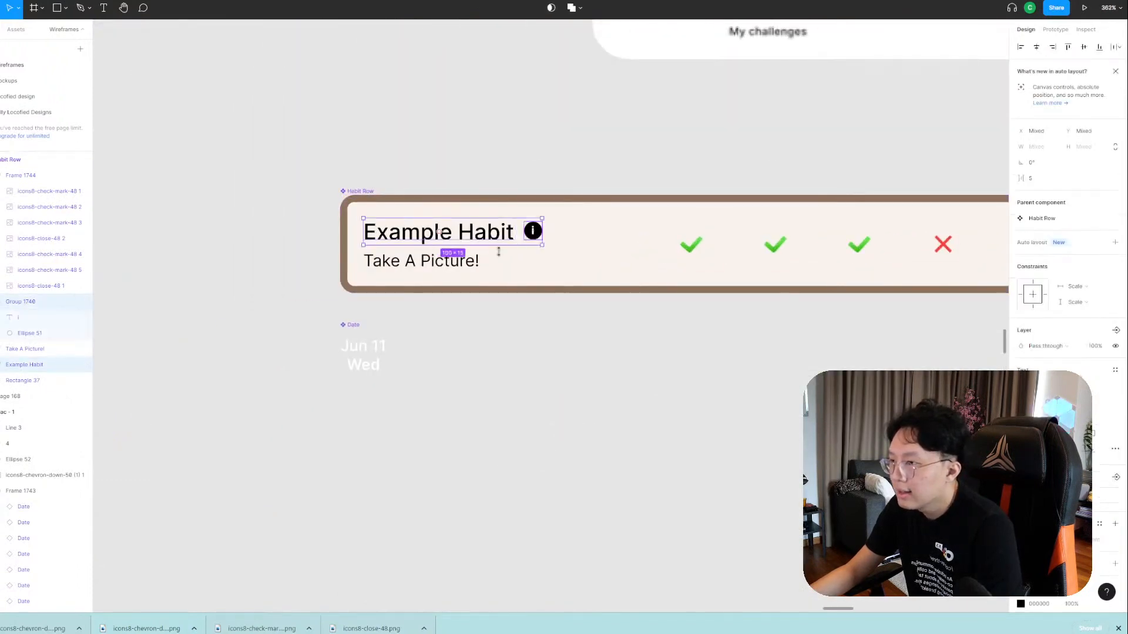
{"action": "left_click", "coordinate": [449, 265], "text": "shift"}
{"action": "left_click_drag", "start_coordinate": [435, 236], "coordinate": [477, 232]}
{"action": "left_click", "coordinate": [672, 161]}
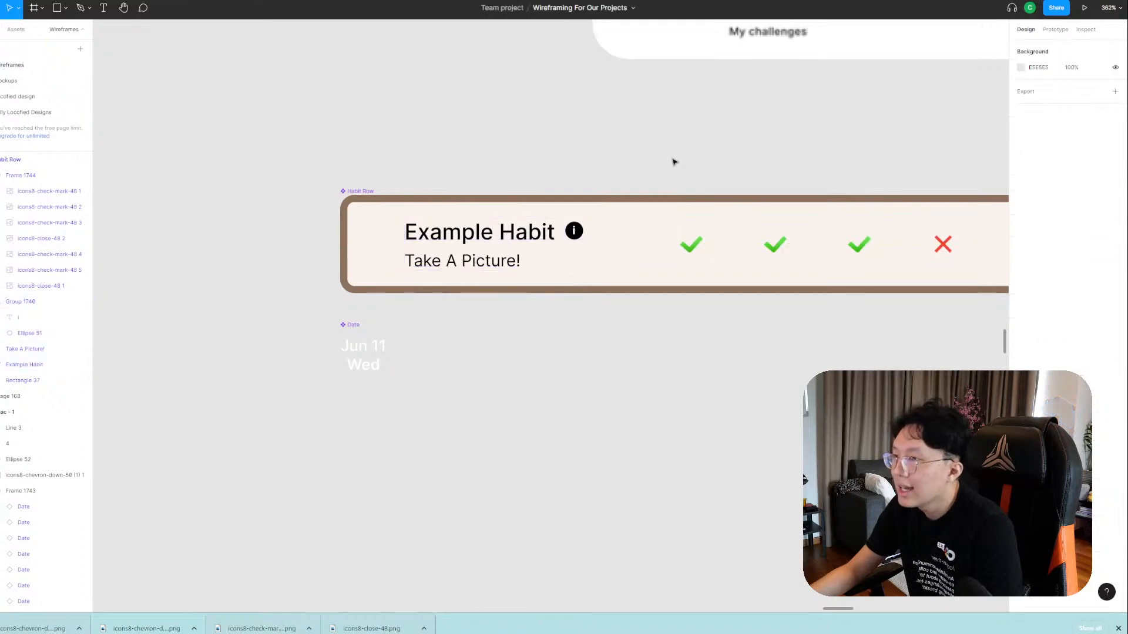
Check the shifted text in the Daily Quests rows against the Recurring Routines and My challenges references.
{"action": "scroll", "coordinate": [682, 160], "scroll_direction": "down", "scroll_amount": 5}
{"action": "left_click_drag", "start_coordinate": [792, 169], "coordinate": [517, 364]}
{"action": "left_click_drag", "start_coordinate": [877, 129], "coordinate": [443, 556]}
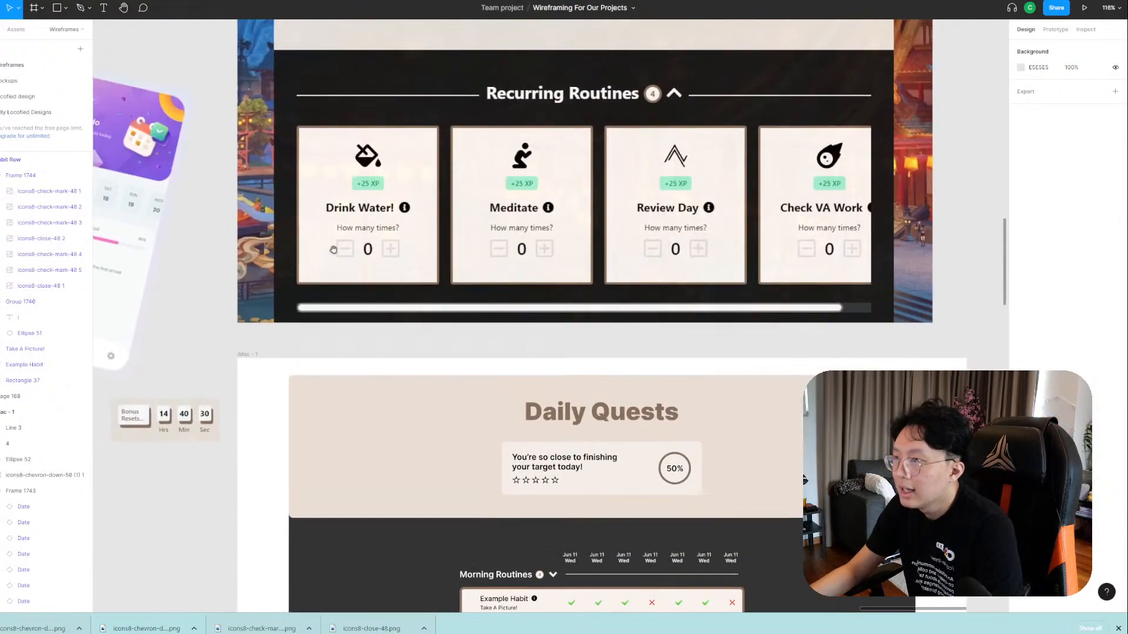
{"action": "left_click_drag", "start_coordinate": [299, 428], "coordinate": [574, 217]}
{"action": "left_click_drag", "start_coordinate": [365, 396], "coordinate": [541, 231]}
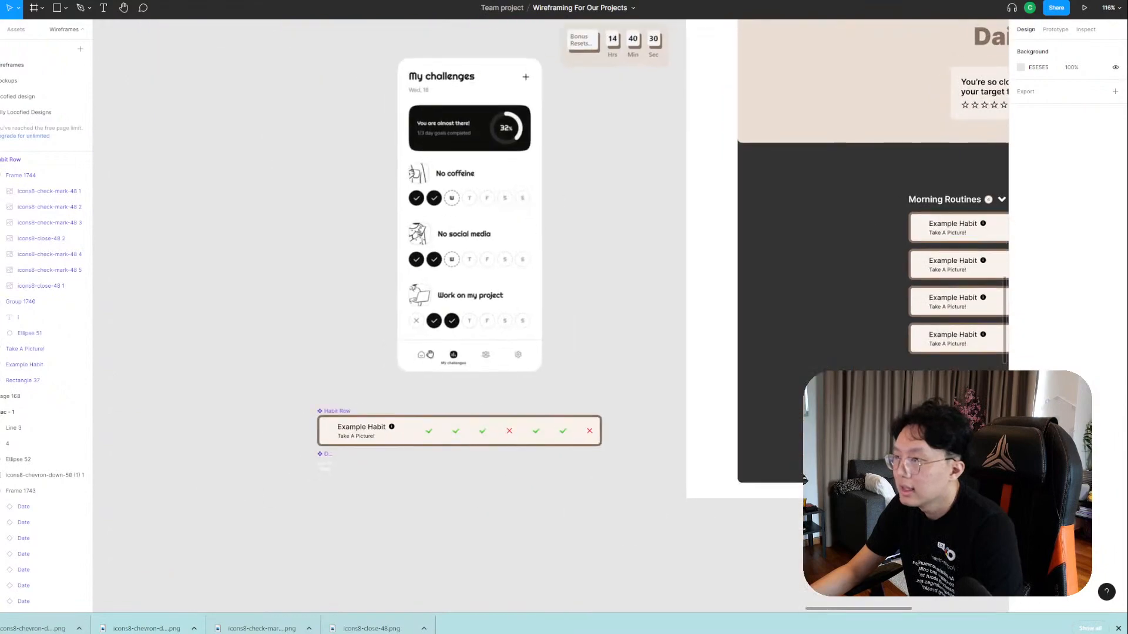
{"action": "left_click_drag", "start_coordinate": [430, 354], "coordinate": [515, 252]}
{"action": "scroll", "coordinate": [411, 353], "scroll_direction": "up", "scroll_amount": 5}
{"action": "scroll", "coordinate": [485, 360], "scroll_direction": "down", "scroll_amount": 1}
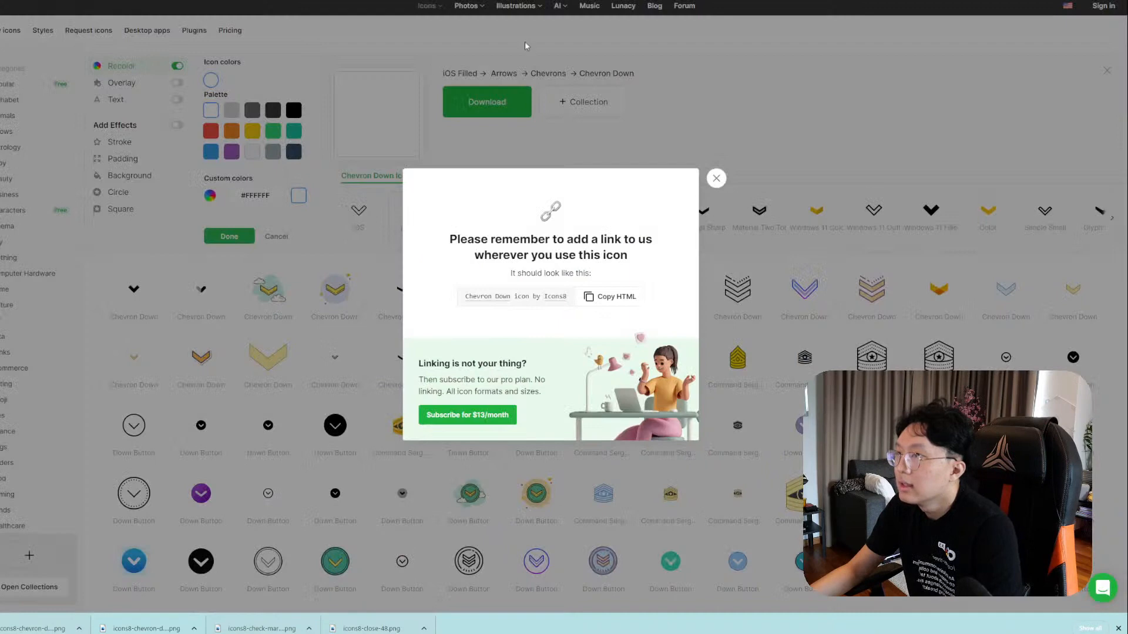
Switch to the Icons8 site and search its icon library for "running".
{"action": "left_click", "coordinate": [485, 66]}
{"action": "scroll", "coordinate": [259, 121], "scroll_direction": "up", "scroll_amount": 2}
{"action": "triple_click", "coordinate": [208, 65]}
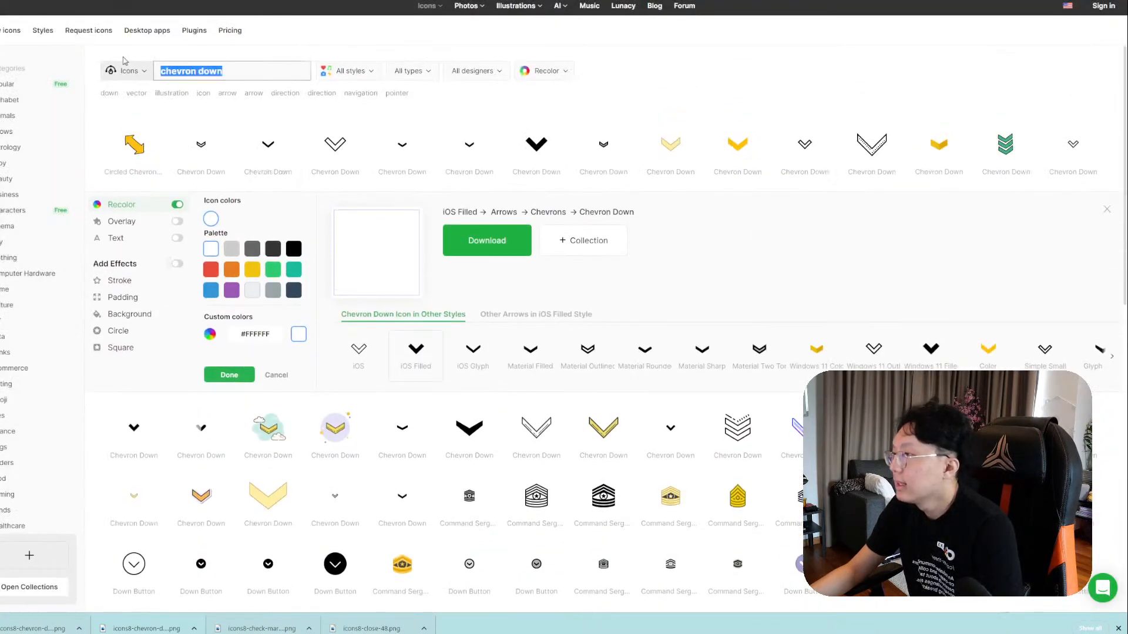
{"action": "type", "text": "running"}
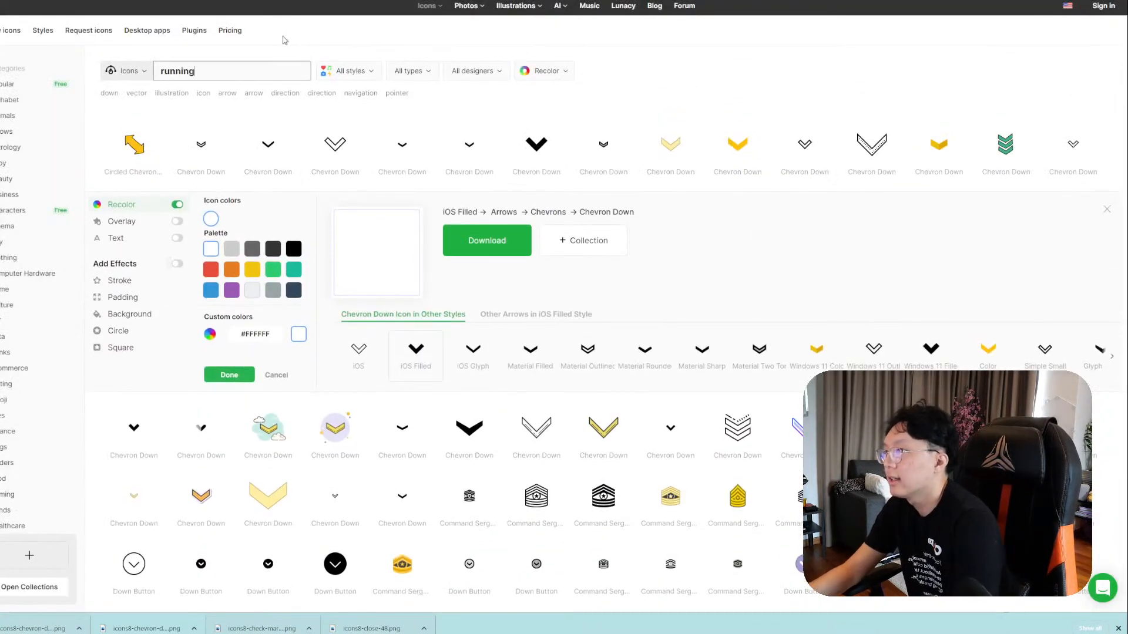
{"action": "key", "text": "Return"}
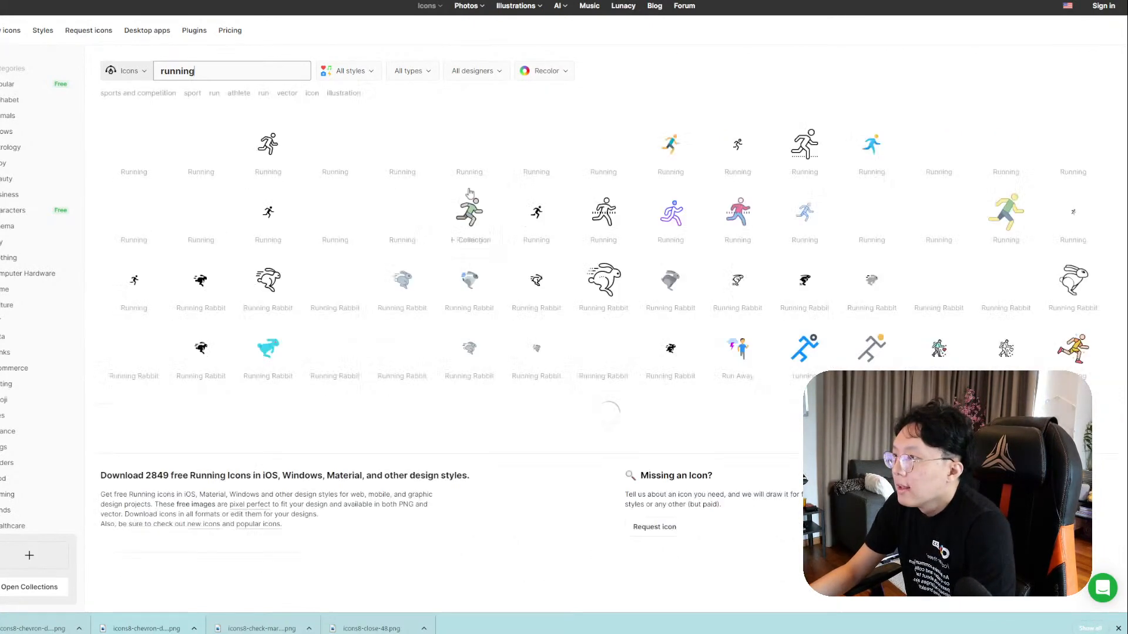
Download the iOS Filled running icon as a 50x50 PNG.
{"action": "left_click", "coordinate": [467, 143]}
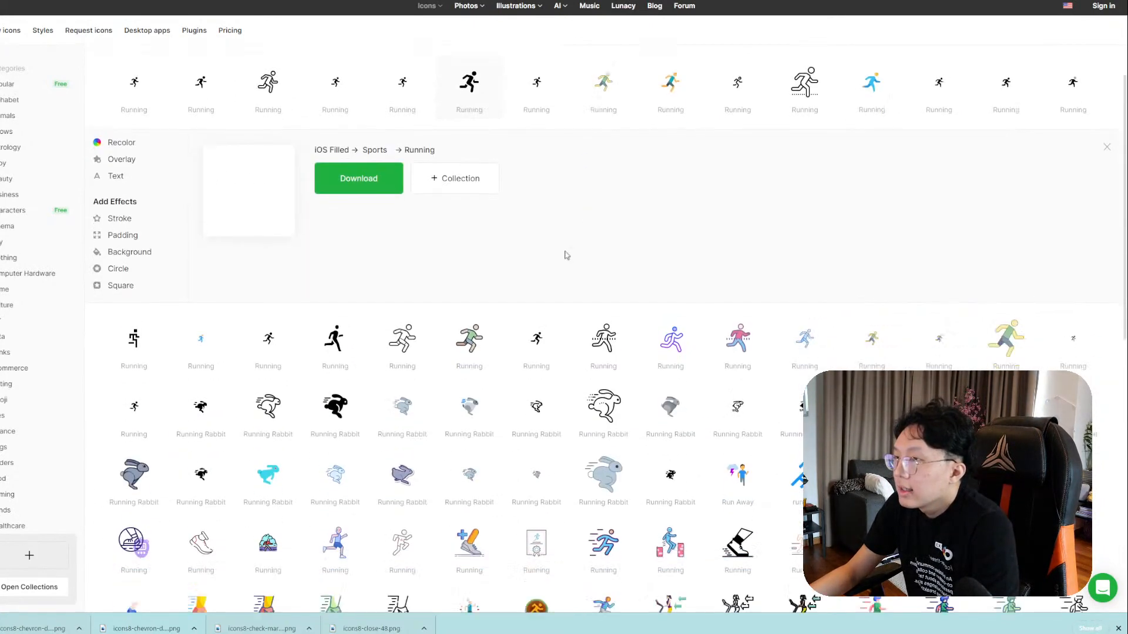
{"action": "left_click", "coordinate": [353, 113]}
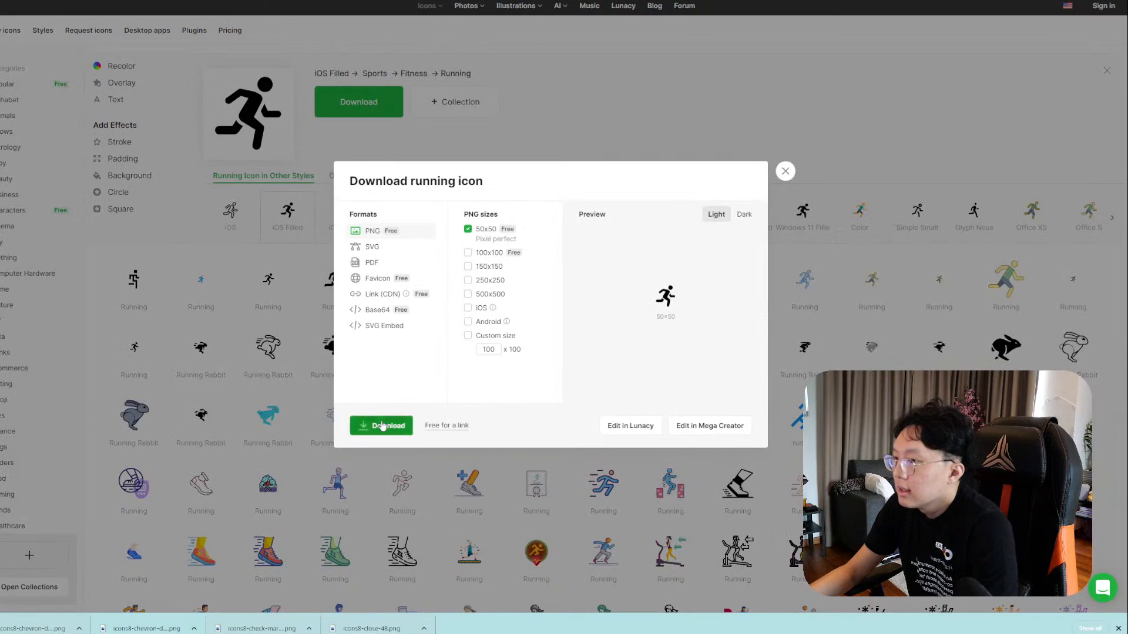
{"action": "left_click", "coordinate": [392, 424]}
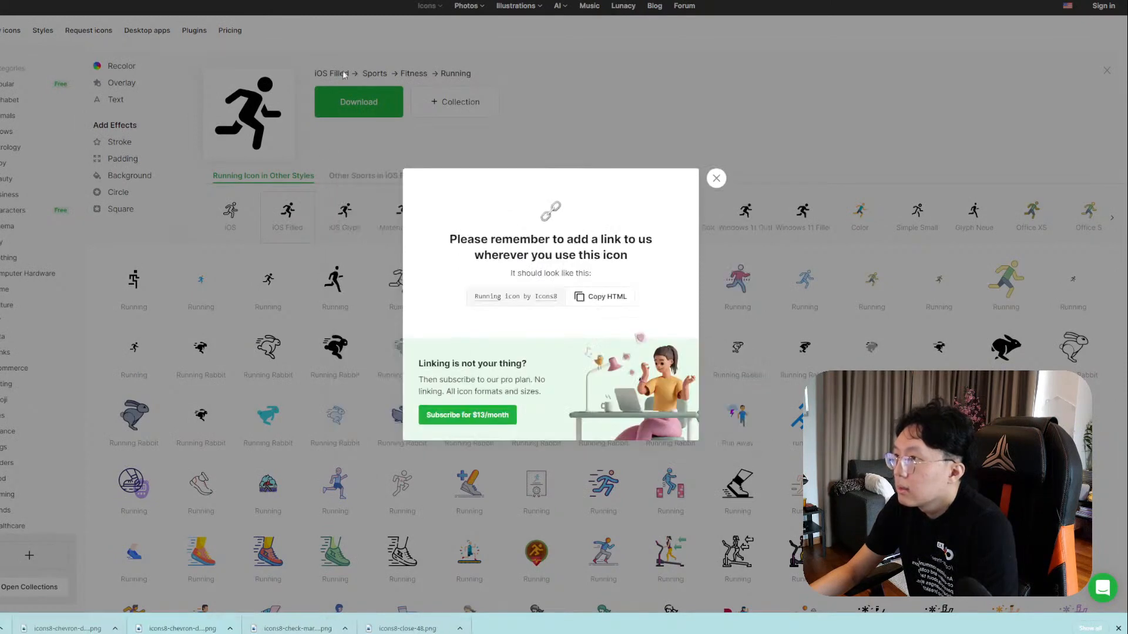
Return to the Figma file and place the running icon at 22 × 22 before the text in the Habit Row component.
{"action": "left_click", "coordinate": [118, 1]}
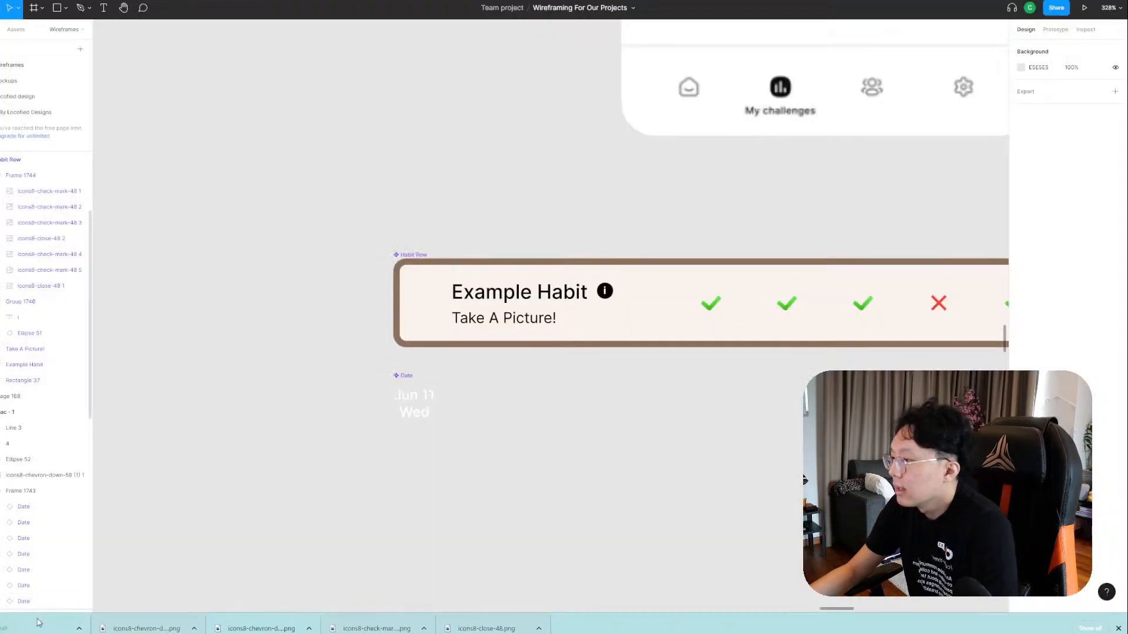
{"action": "mouse_move", "coordinate": [417, 310]}
{"action": "left_mouse_down"}
{"action": "mouse_move", "coordinate": [442, 300]}
{"action": "mouse_move", "coordinate": [456, 274]}
{"action": "mouse_move", "coordinate": [438, 319]}
{"action": "mouse_move", "coordinate": [444, 292]}
{"action": "mouse_move", "coordinate": [436, 306]}
{"action": "left_mouse_up"}
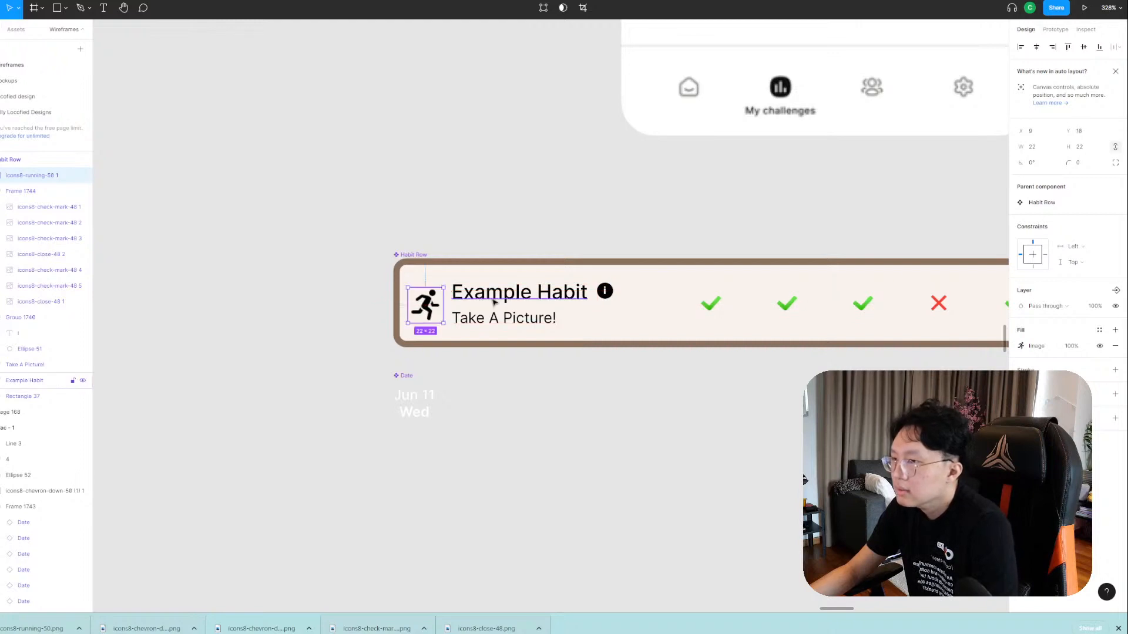
{"action": "left_click", "coordinate": [523, 264]}
{"action": "scroll", "coordinate": [593, 258], "scroll_direction": "down", "scroll_amount": 5}
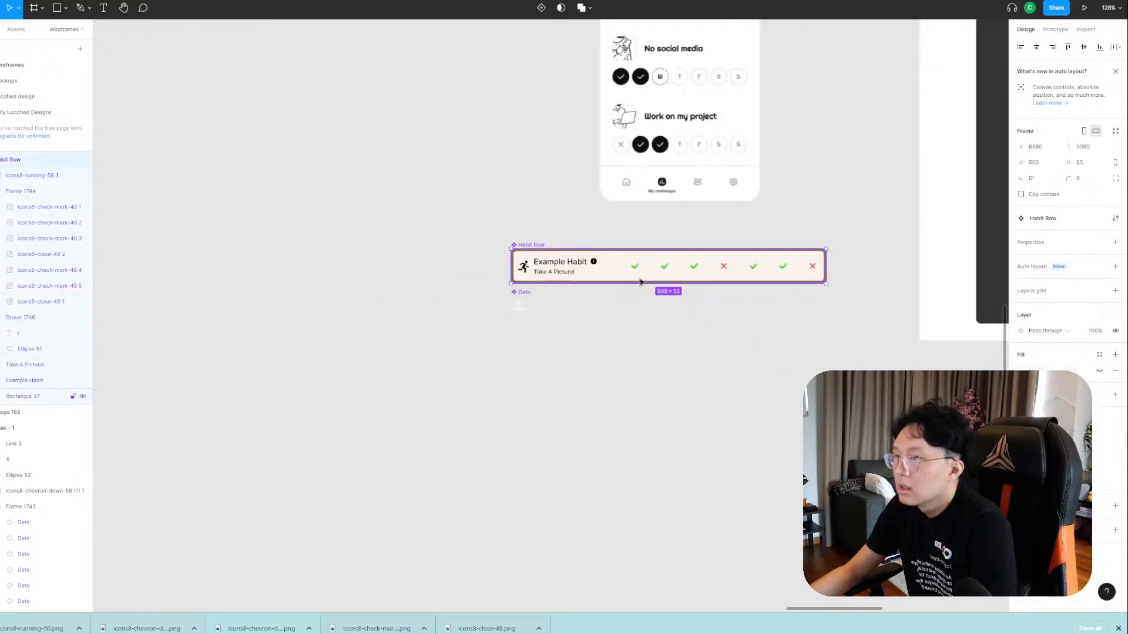
Group the Example Habit title, Take A Picture! text and info icon, and move the group right to X 44.
{"action": "scroll", "coordinate": [559, 283], "scroll_direction": "up", "scroll_amount": 5}
{"action": "left_click", "coordinate": [506, 227]}
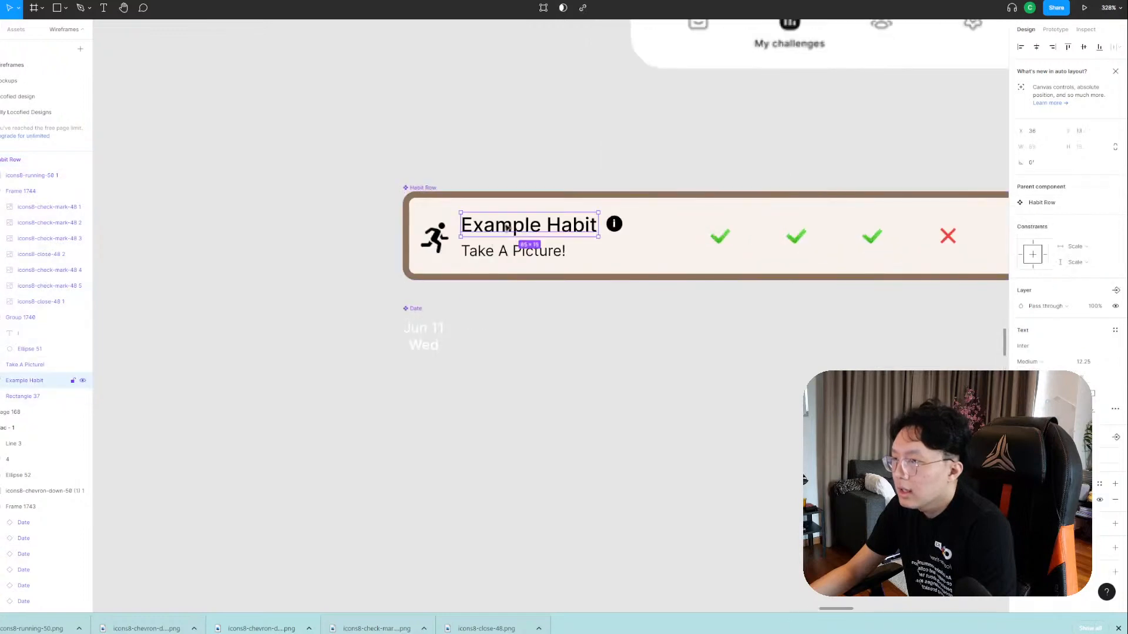
{"action": "left_click", "coordinate": [508, 253], "text": "shift"}
{"action": "left_click", "coordinate": [614, 224], "text": "shift"}
{"action": "key", "text": "ctrl+g"}
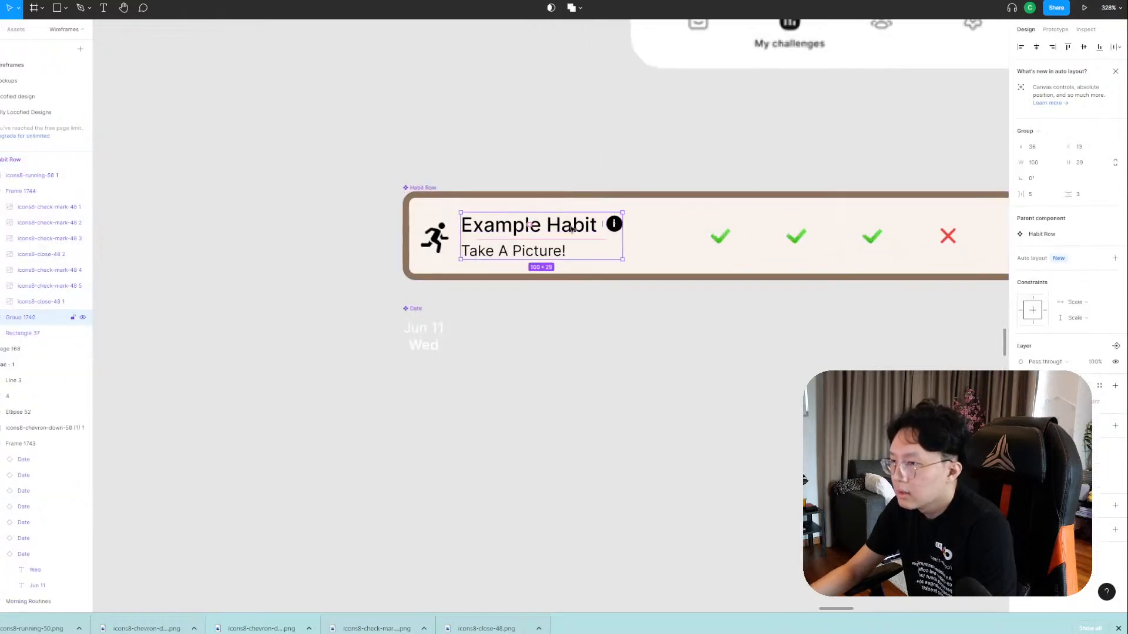
Enlarge the running icon slightly and position it closer to the habit text.
{"action": "left_click", "coordinate": [438, 240]}
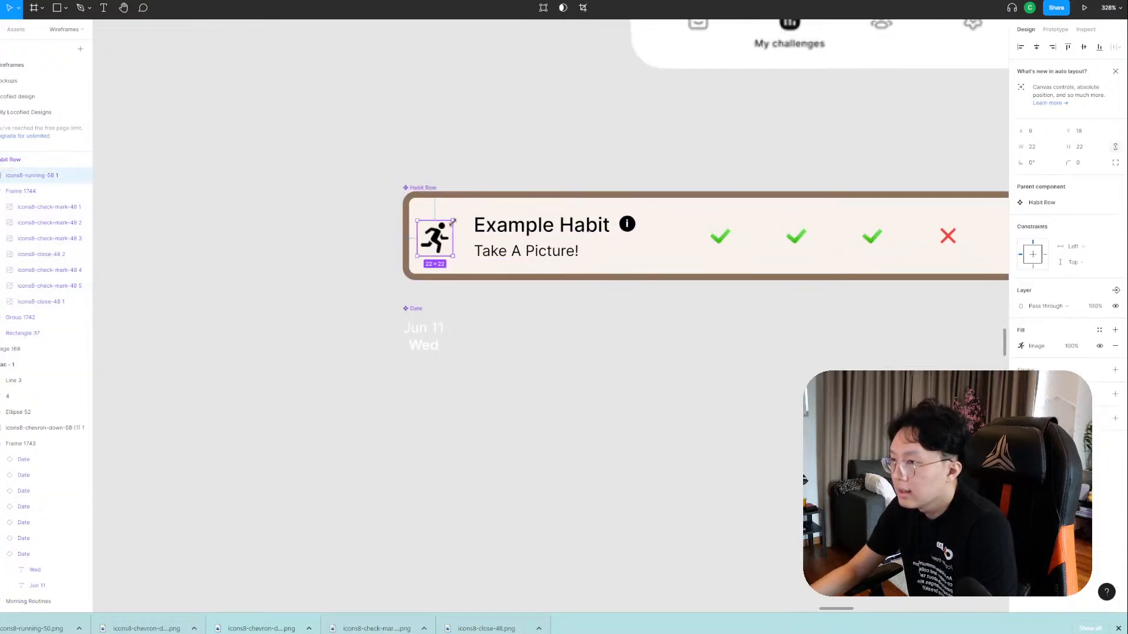
{"action": "left_click_drag", "start_coordinate": [453, 221], "coordinate": [459, 239]}
{"action": "left_click", "coordinate": [592, 338]}
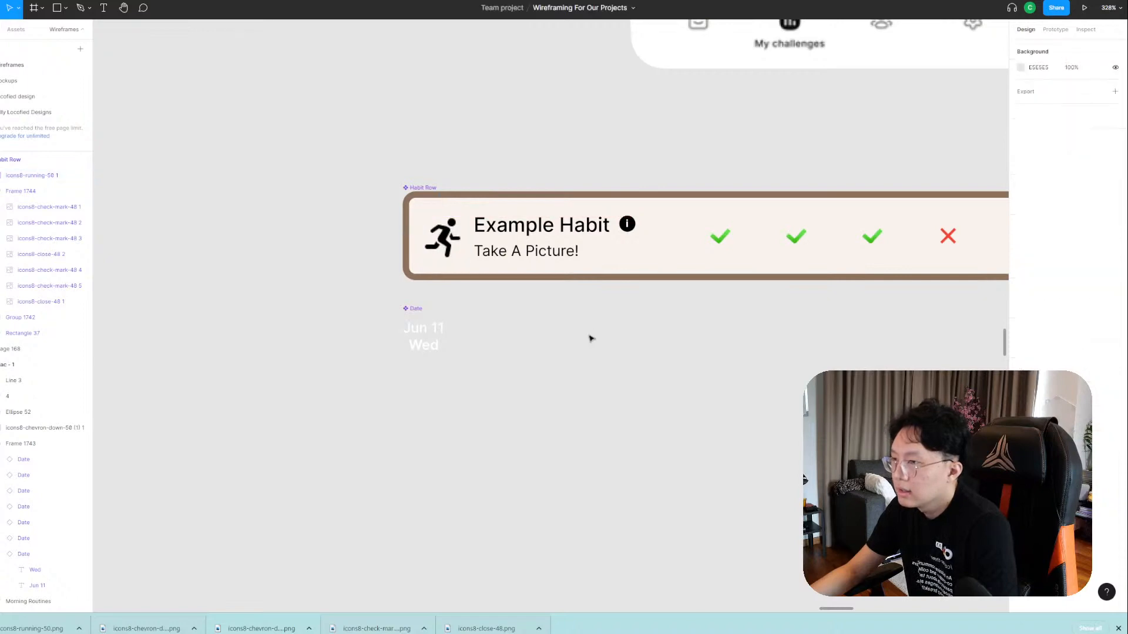
Check the running icon in the Daily Quests rows and move the Habit Row component's text group right to X 47.
{"action": "scroll", "coordinate": [686, 304], "scroll_direction": "down", "scroll_amount": 4}
{"action": "left_click_drag", "start_coordinate": [784, 329], "coordinate": [435, 381]}
{"action": "scroll", "coordinate": [608, 342], "scroll_direction": "down", "scroll_amount": 3}
{"action": "left_click_drag", "start_coordinate": [778, 291], "coordinate": [415, 360]}
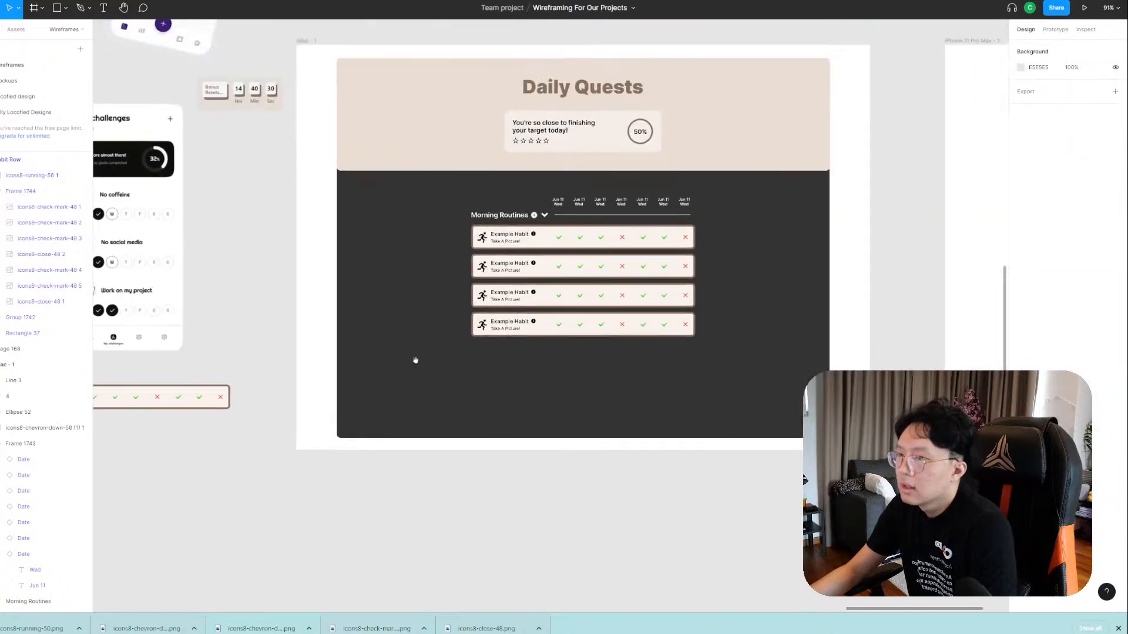
{"action": "scroll", "coordinate": [293, 370], "scroll_direction": "left", "scroll_amount": 5}
{"action": "scroll", "coordinate": [287, 329], "scroll_direction": "up", "scroll_amount": 6}
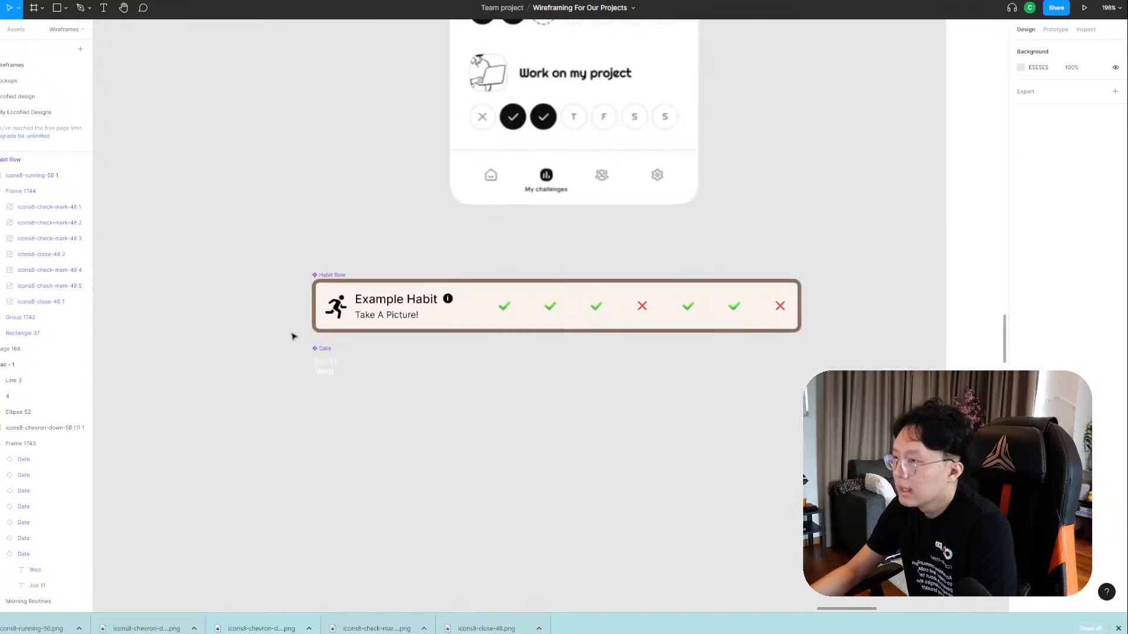
{"action": "double_click", "coordinate": [424, 294]}
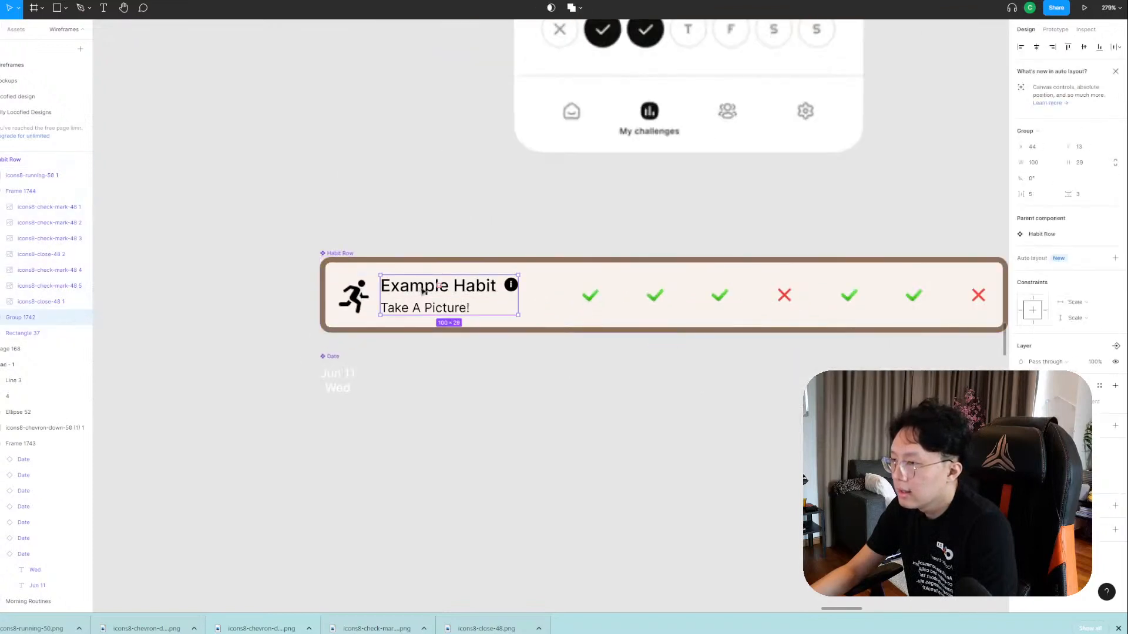
{"action": "left_click_drag", "start_coordinate": [421, 289], "coordinate": [426, 289]}
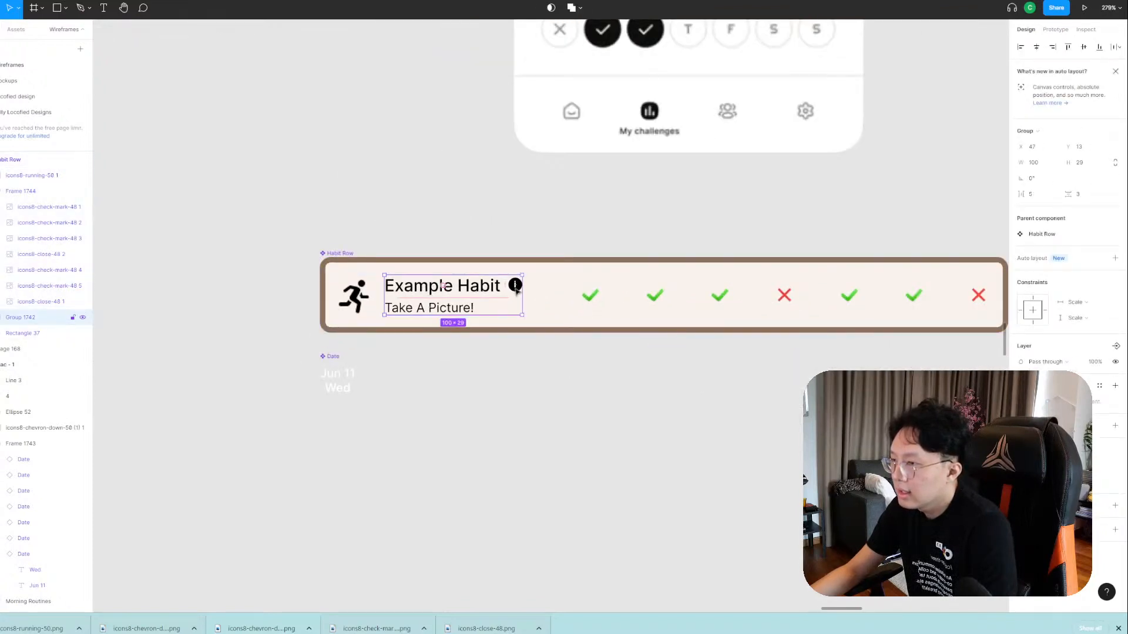
Nudge the info icon in the Habit Row component slightly away from the Example Habit title.
{"action": "double_click", "coordinate": [515, 289]}
{"action": "double_click", "coordinate": [516, 288]}
{"action": "left_click_drag", "start_coordinate": [515, 289], "coordinate": [519, 288]}
{"action": "key", "text": "ctrl+z"}
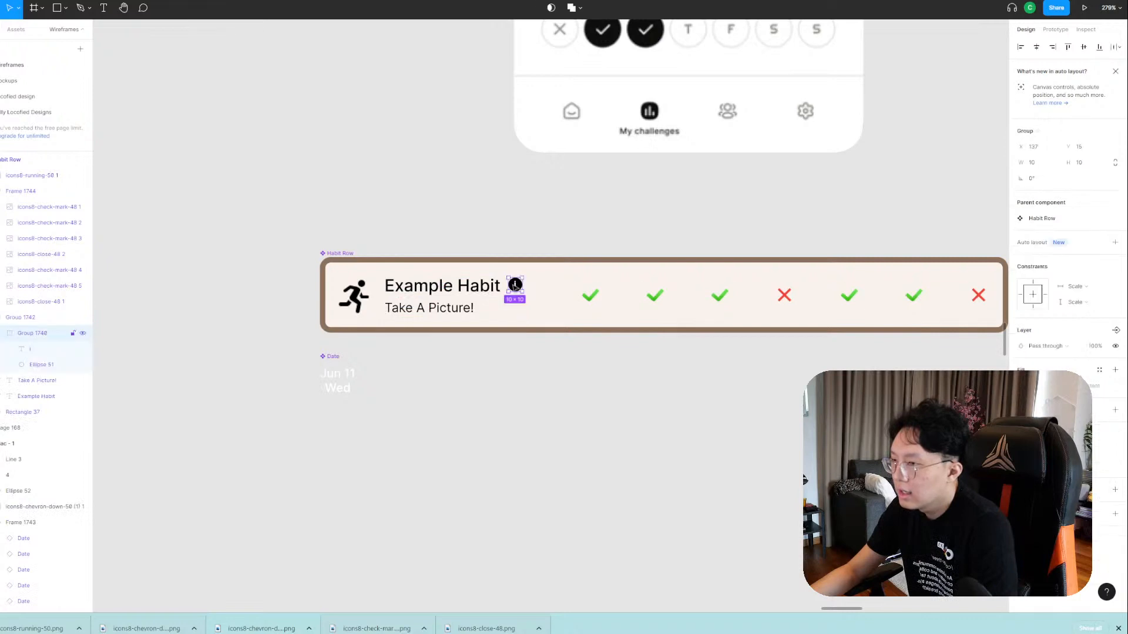
{"action": "left_click", "coordinate": [531, 289]}
{"action": "double_click", "coordinate": [517, 285]}
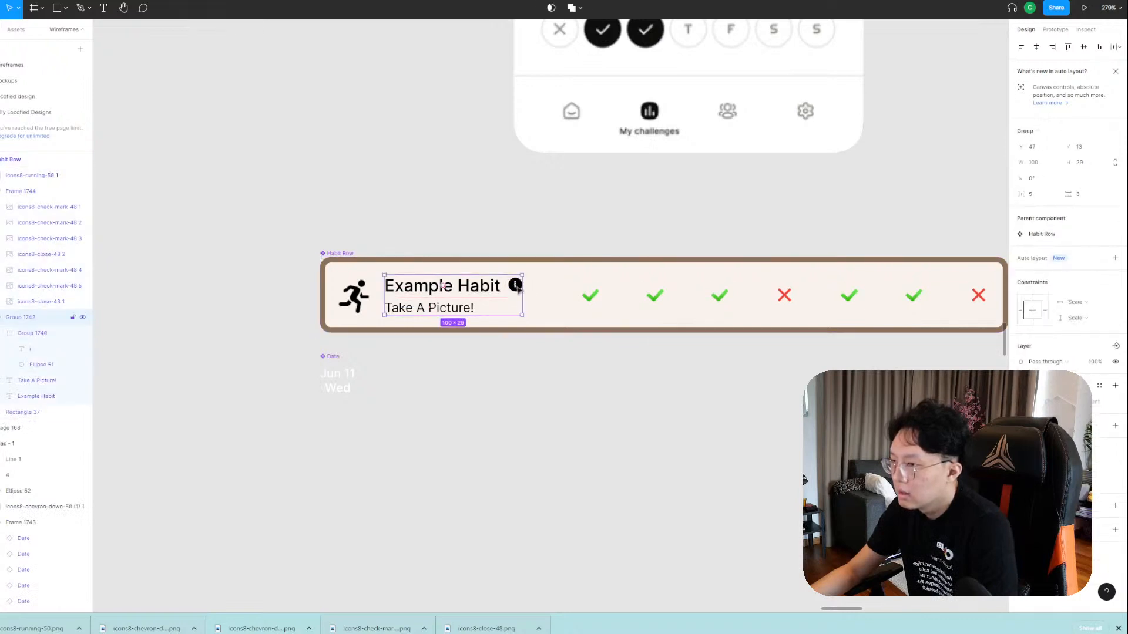
{"action": "double_click", "coordinate": [516, 286]}
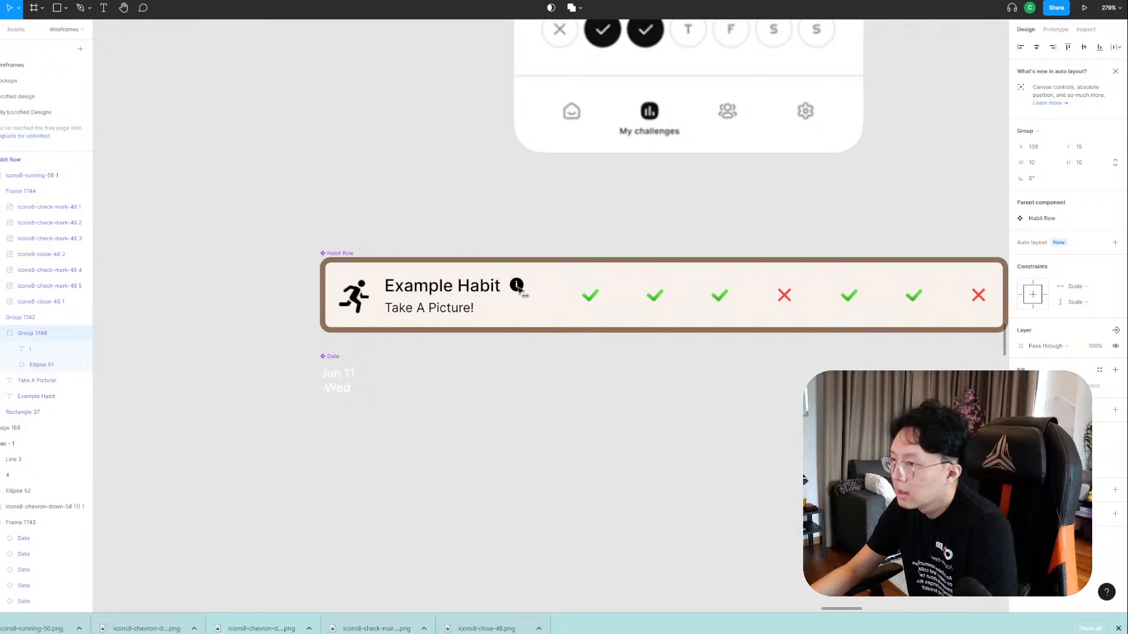
{"action": "left_click", "coordinate": [367, 311]}
{"action": "left_click", "coordinate": [446, 314]}
{"action": "left_click", "coordinate": [496, 380]}
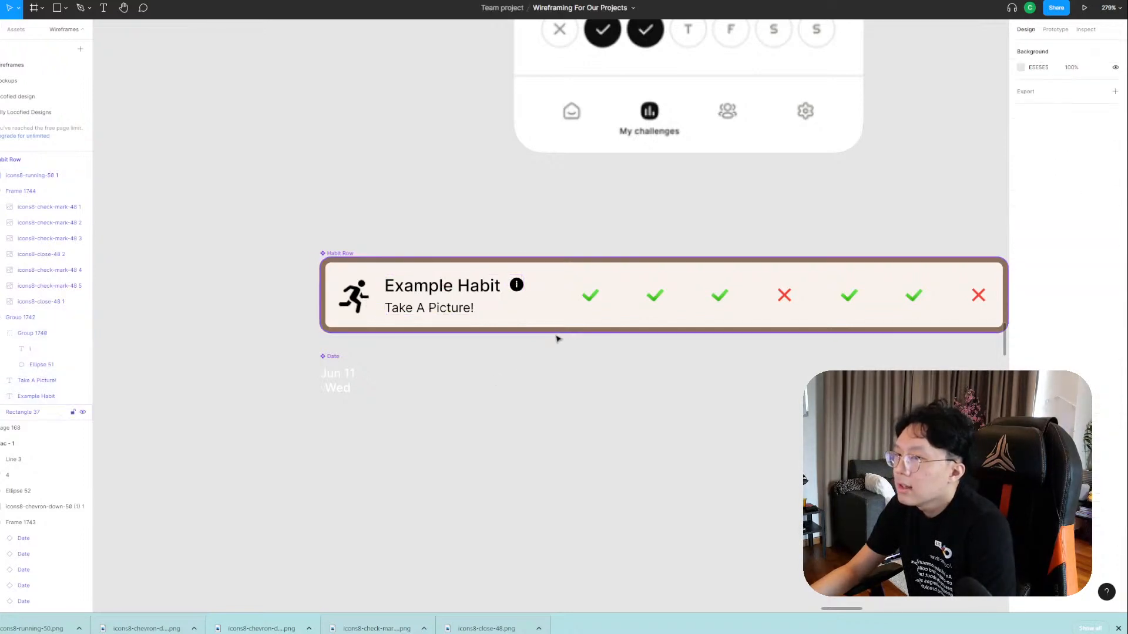
Compare the Habit Row component with its Daily Quests instances and the Recurring Routines cards in the reference design.
{"action": "scroll", "coordinate": [557, 339], "scroll_direction": "down", "scroll_amount": 5}
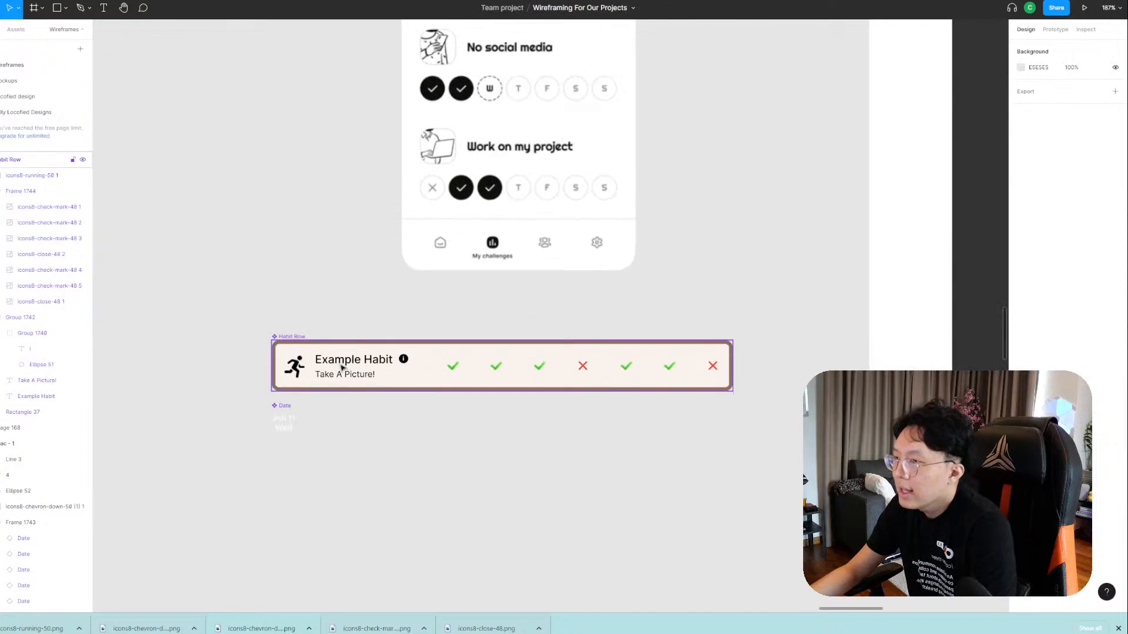
{"action": "scroll", "coordinate": [536, 391], "scroll_direction": "down", "scroll_amount": 8}
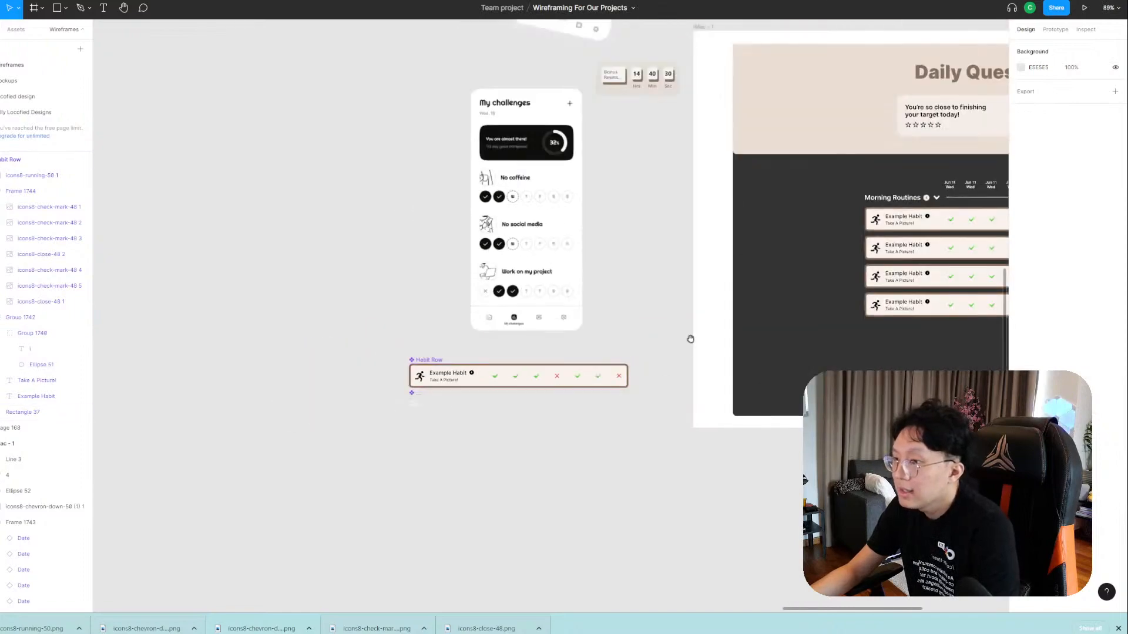
{"action": "left_click_drag", "start_coordinate": [690, 337], "coordinate": [404, 385]}
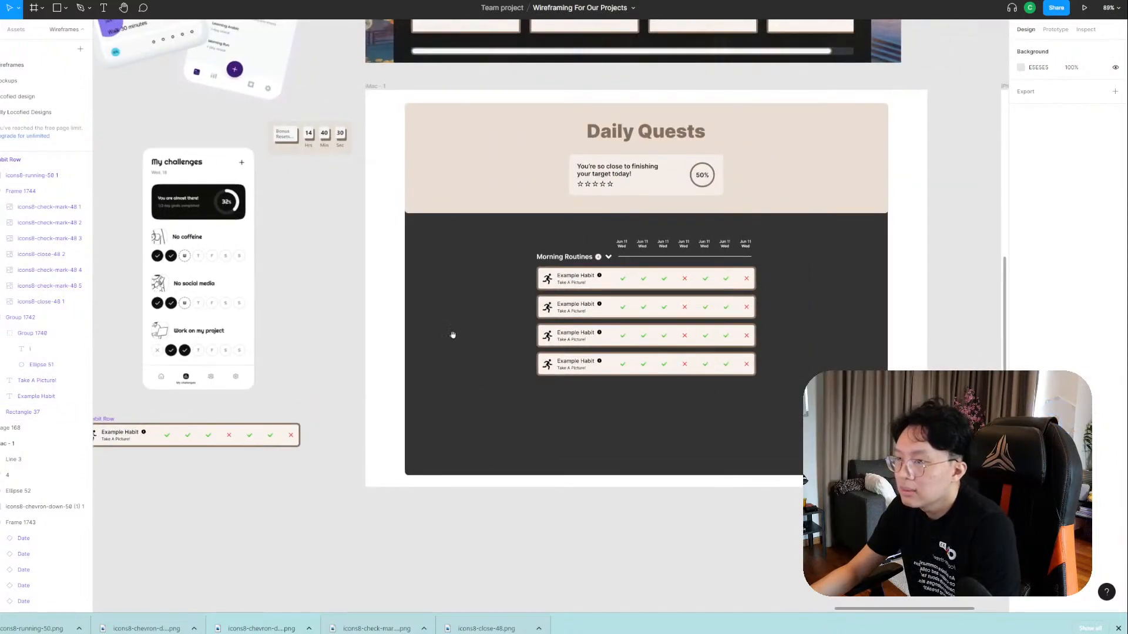
{"action": "scroll", "coordinate": [441, 313], "scroll_direction": "up", "scroll_amount": 3}
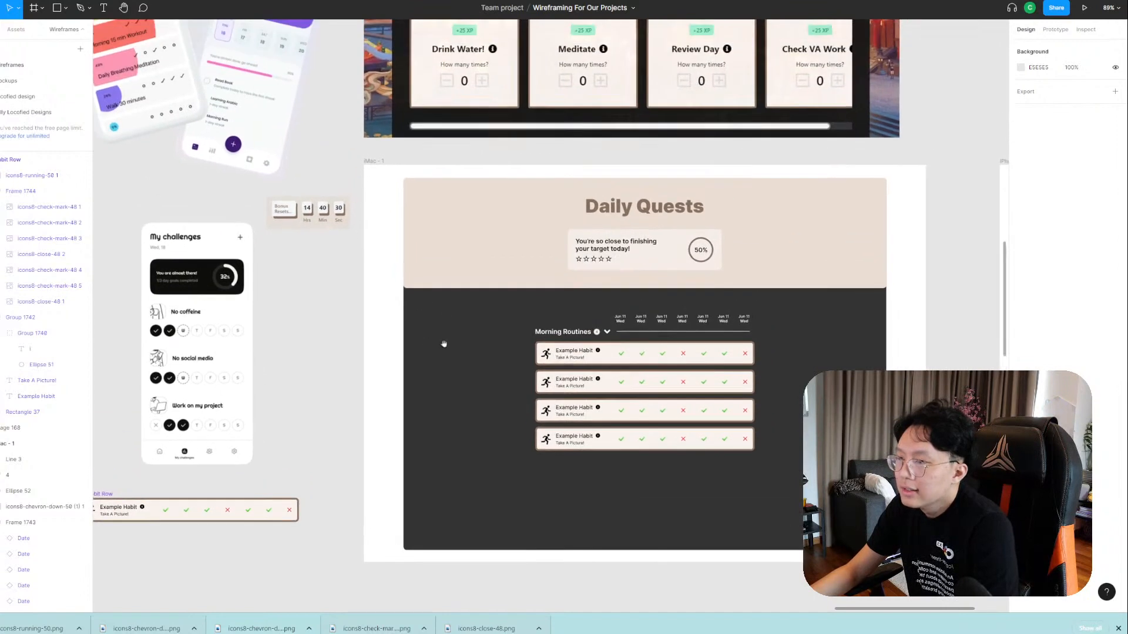
{"action": "scroll", "coordinate": [494, 344], "scroll_direction": "up", "scroll_amount": 4}
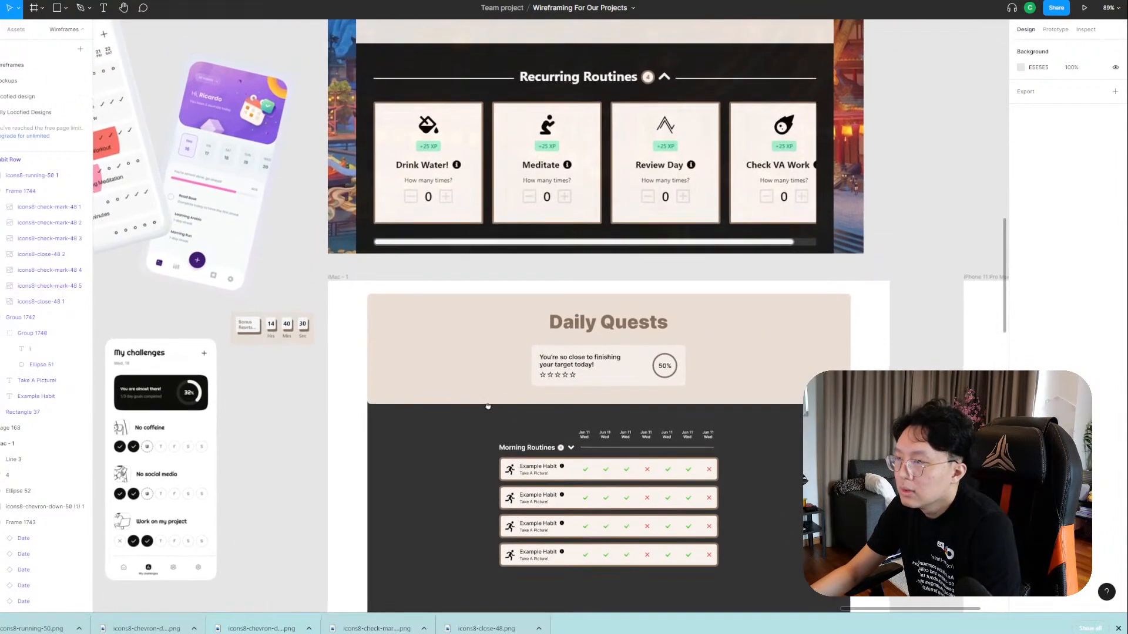
{"action": "left_click_drag", "start_coordinate": [405, 461], "coordinate": [559, 259]}
{"action": "left_click_drag", "start_coordinate": [299, 425], "coordinate": [503, 309]}
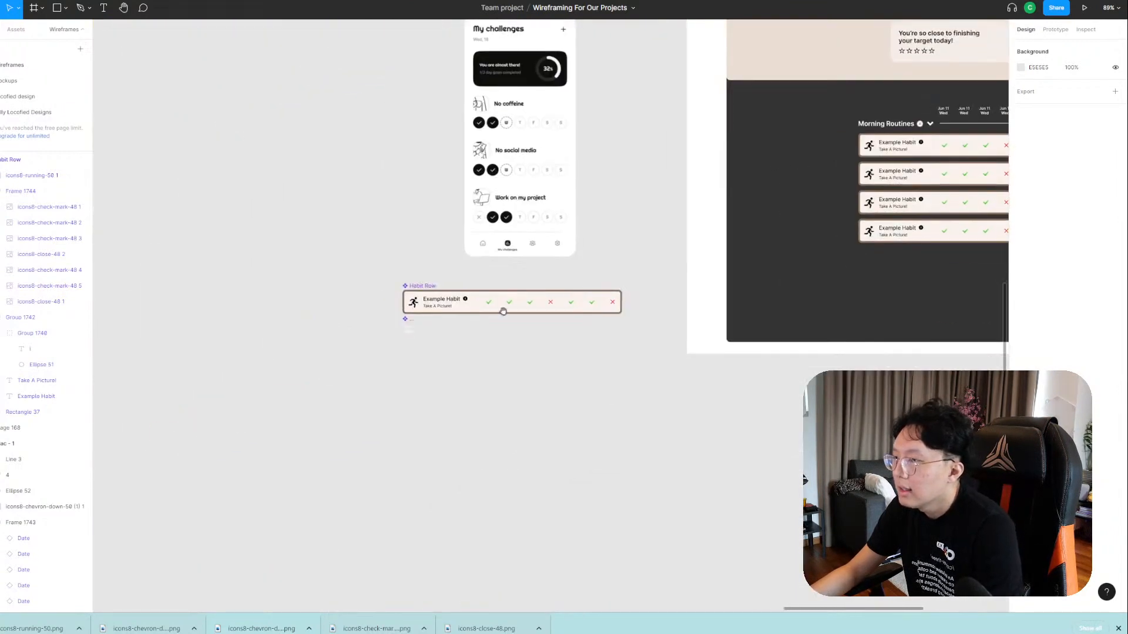
{"action": "scroll", "coordinate": [496, 307], "scroll_direction": "up", "scroll_amount": 6}
{"action": "left_click_drag", "start_coordinate": [527, 349], "coordinate": [543, 375]}
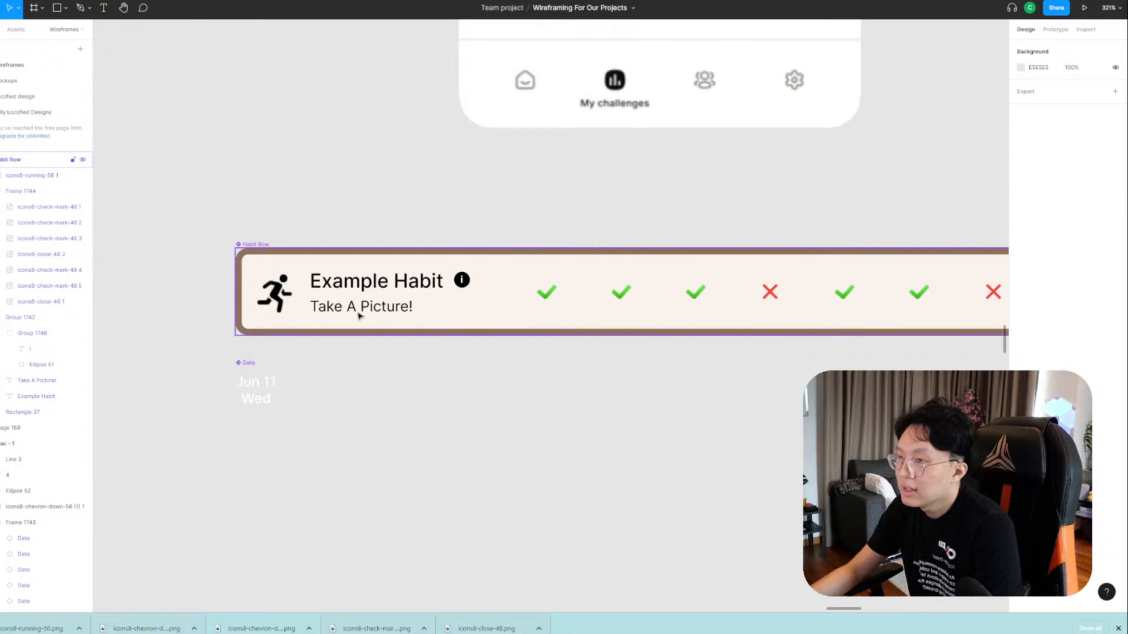
Reduce the size of the running icon in the Habit Row component to free space beneath it.
{"action": "double_click", "coordinate": [377, 311]}
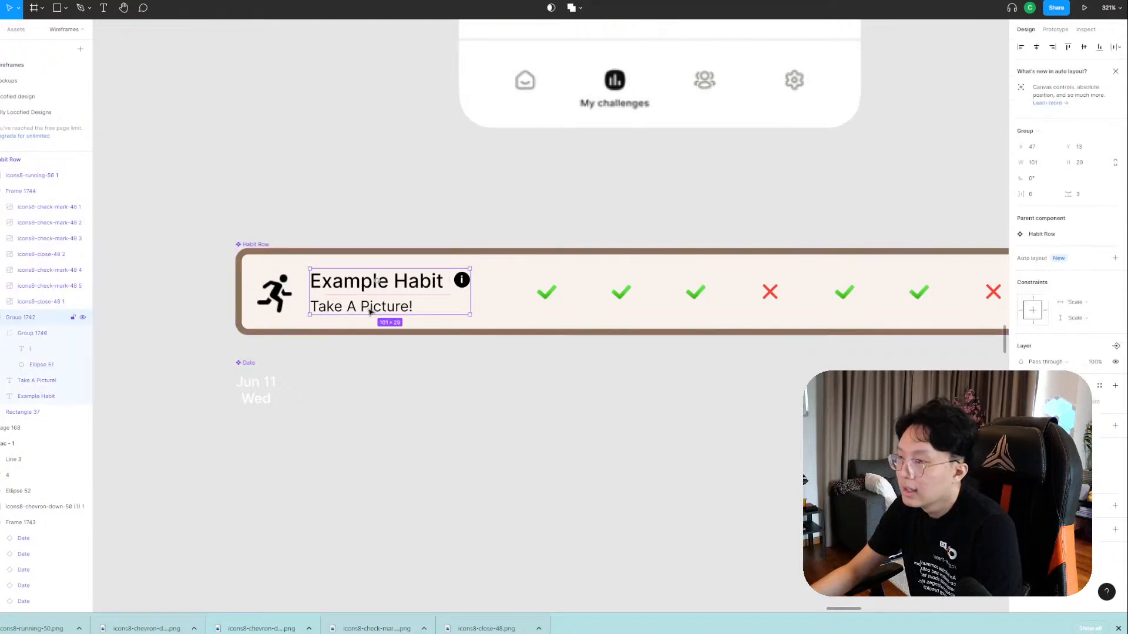
{"action": "left_click_drag", "start_coordinate": [397, 308], "coordinate": [353, 308]}
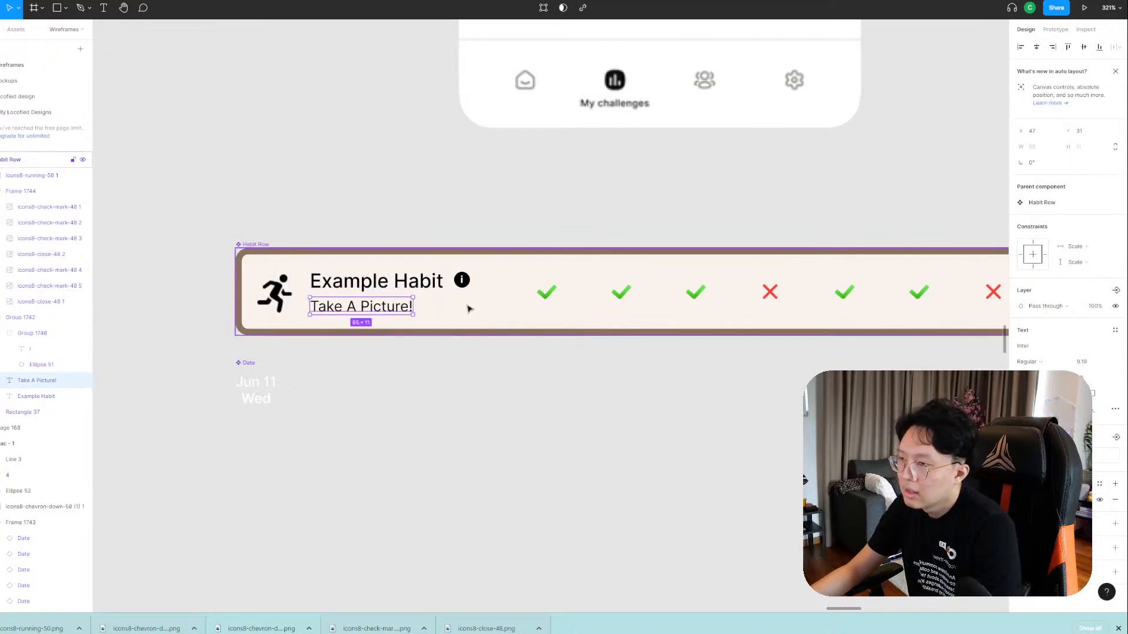
{"action": "left_click", "coordinate": [289, 312]}
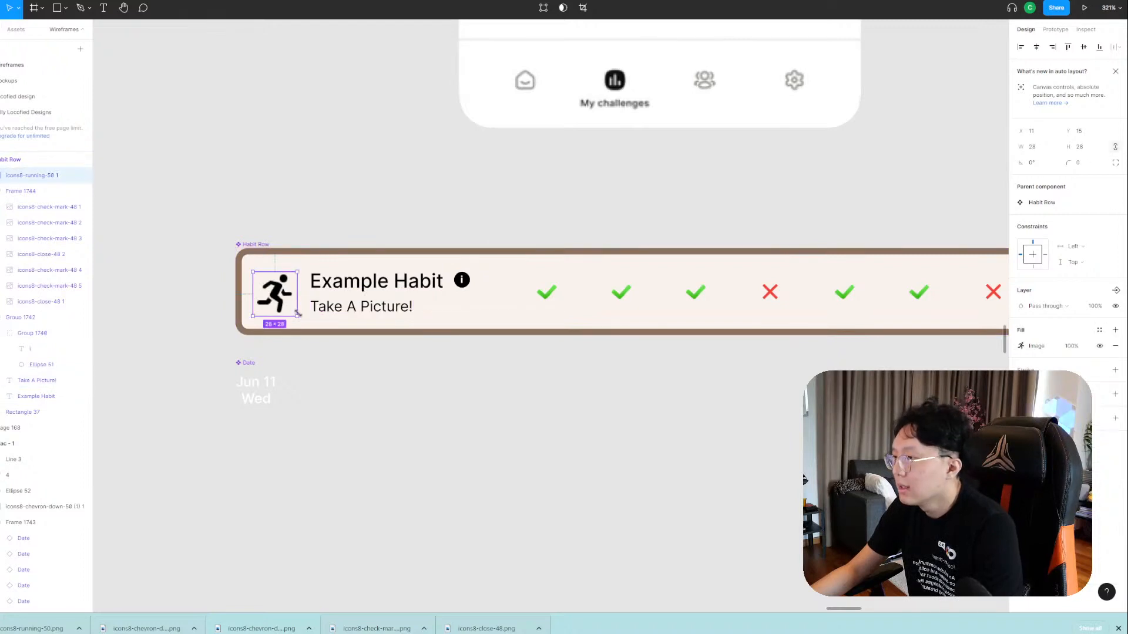
{"action": "mouse_move", "coordinate": [298, 314]}
{"action": "left_mouse_down"}
{"action": "mouse_move", "coordinate": [278, 287]}
{"action": "mouse_move", "coordinate": [287, 299]}
{"action": "mouse_move", "coordinate": [272, 317]}
{"action": "mouse_move", "coordinate": [291, 320]}
{"action": "left_mouse_up"}
Draw a rectangle of about 15 × 7 beneath the running icon in the Habit Row component.
{"action": "left_click", "coordinate": [65, 8]}
{"action": "left_click", "coordinate": [57, 34]}
{"action": "scroll", "coordinate": [295, 330], "scroll_direction": "up", "scroll_amount": 4}
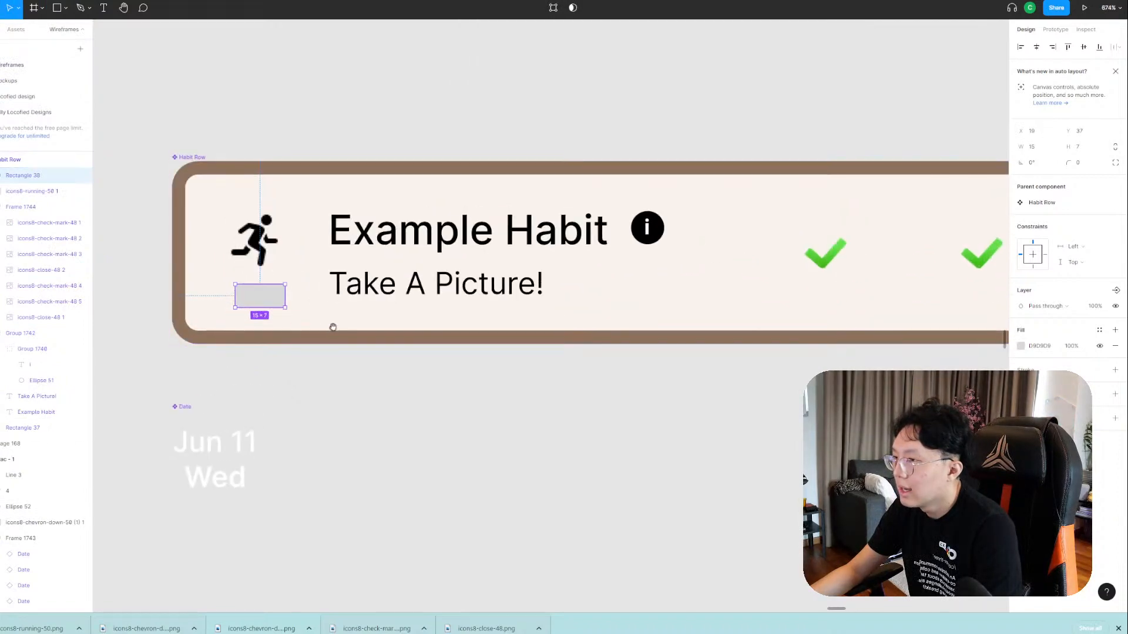
Fill the rectangle with the light green A7EECB sampled from the +25 XP badge on the Meditate card.
{"action": "scroll", "coordinate": [399, 329], "scroll_direction": "down", "scroll_amount": 5}
{"action": "left_click_drag", "start_coordinate": [811, 154], "coordinate": [503, 418]}
{"action": "left_click_drag", "start_coordinate": [633, 273], "coordinate": [558, 443]}
{"action": "left_click", "coordinate": [1021, 346]}
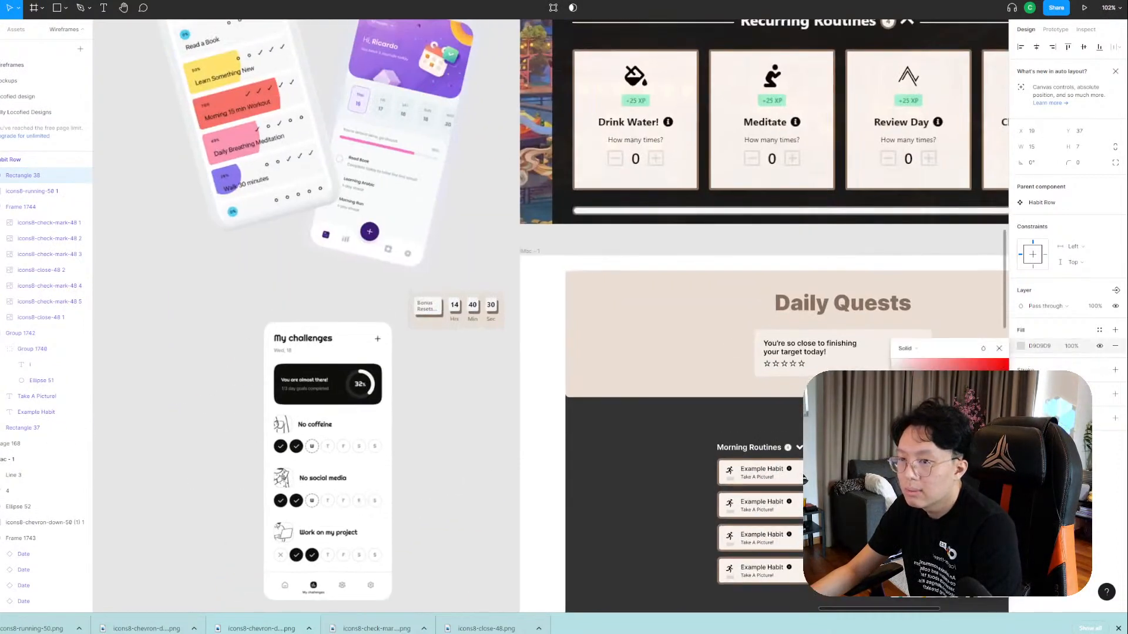
{"action": "left_click", "coordinate": [901, 488]}
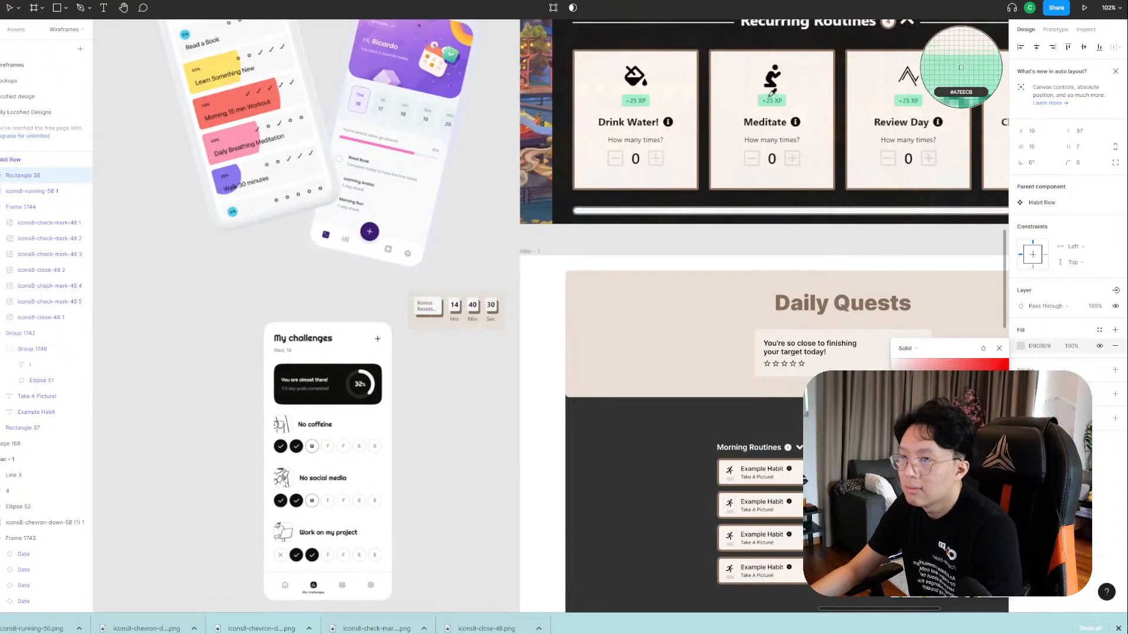
{"action": "left_click", "coordinate": [914, 97]}
Move the green rectangle to X 17, Y 36, centered beneath the running icon.
{"action": "scroll", "coordinate": [552, 267], "scroll_direction": "down", "scroll_amount": 5}
{"action": "scroll", "coordinate": [223, 359], "scroll_direction": "up", "scroll_amount": 10}
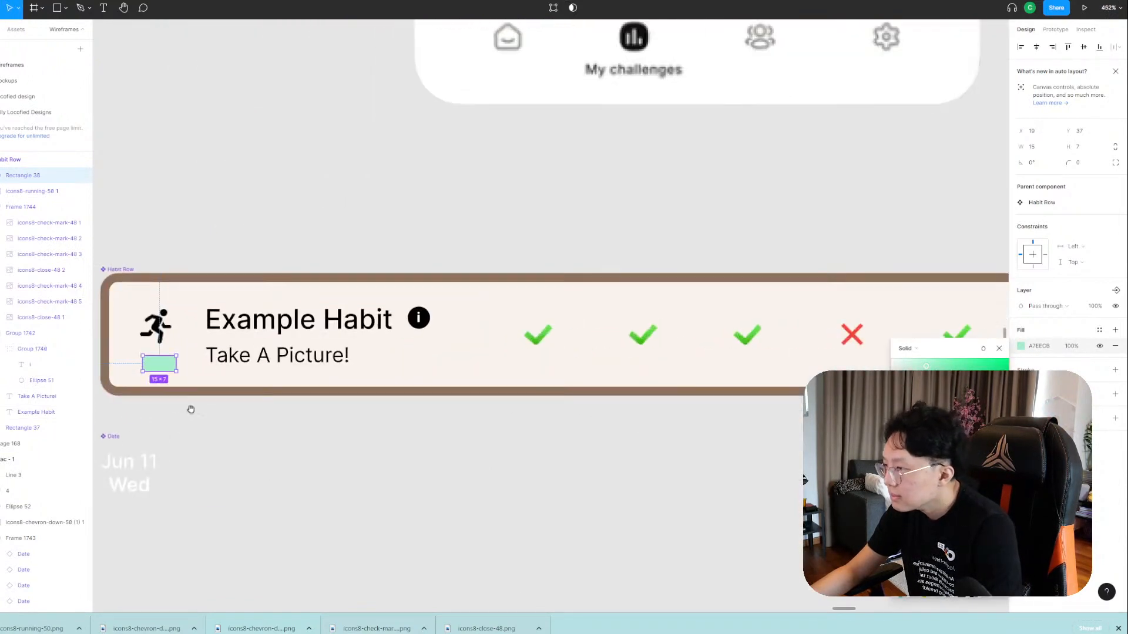
{"action": "scroll", "coordinate": [332, 351], "scroll_direction": "up", "scroll_amount": 5}
{"action": "left_click_drag", "start_coordinate": [385, 373], "coordinate": [380, 377]}
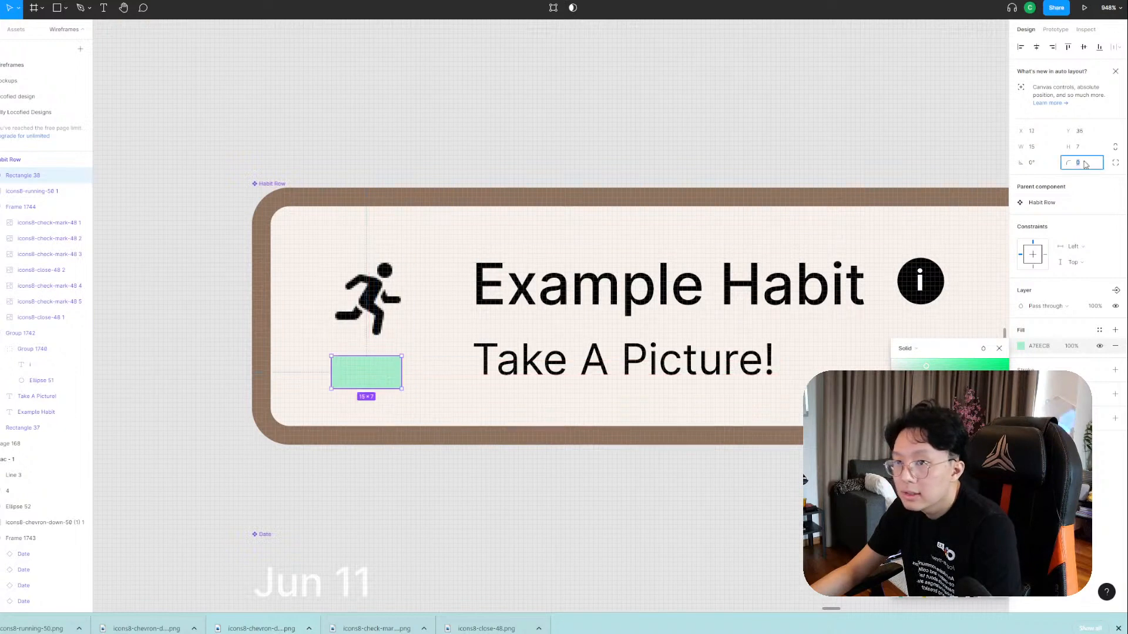
Try a corner radius of 8 on the green rectangle and undo it.
{"action": "type", "text": "8"}
{"action": "key", "text": "Return"}
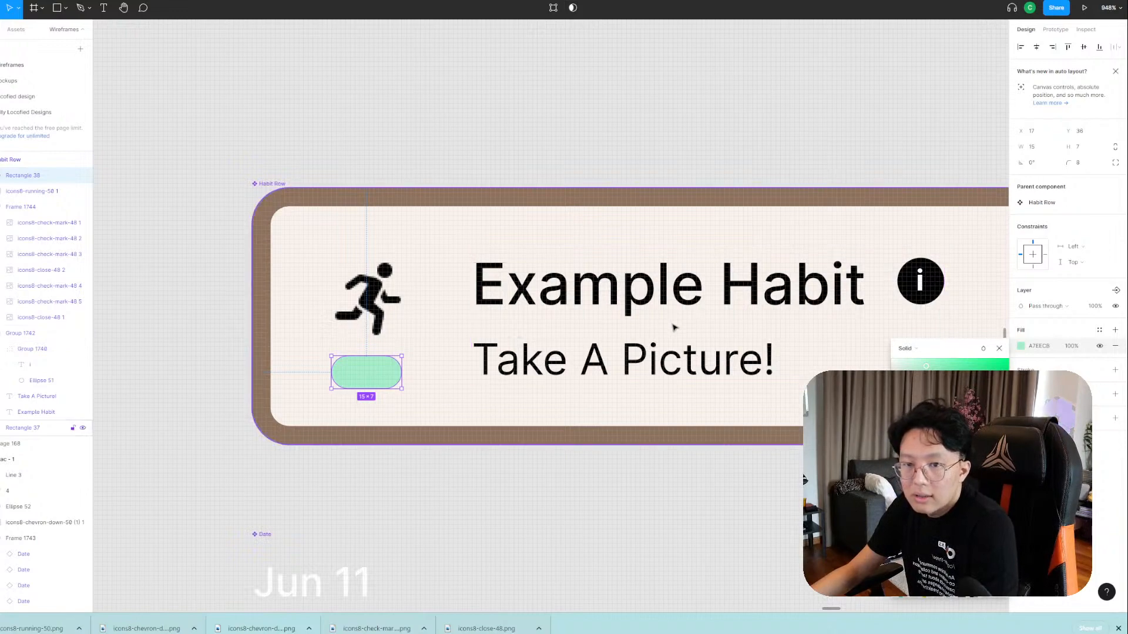
{"action": "key", "text": "ctrl+z"}
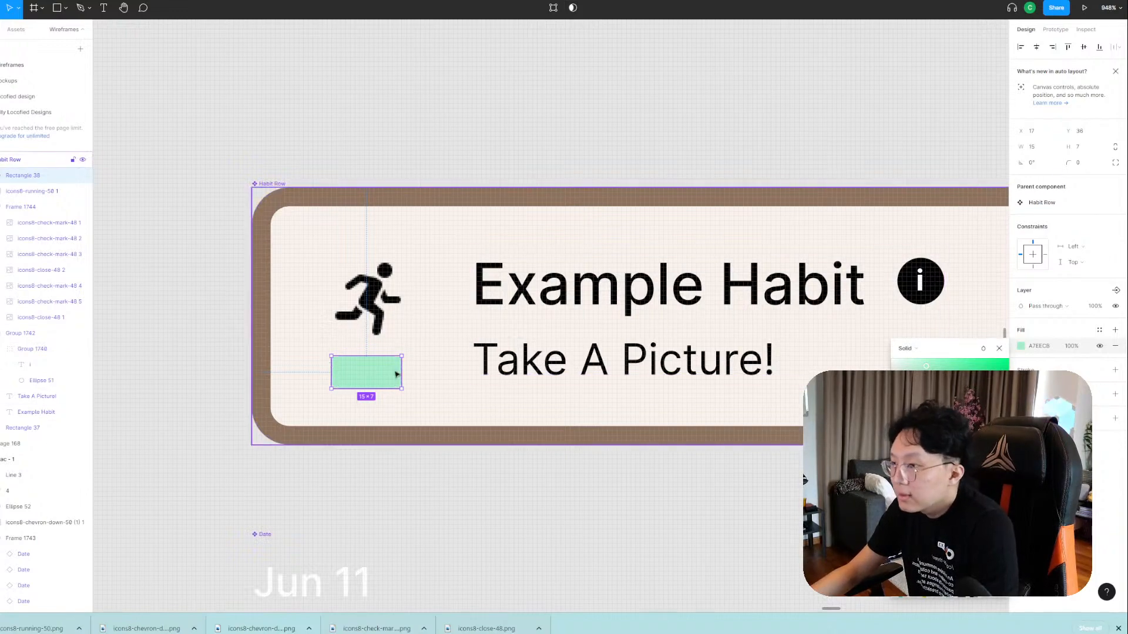
Round the green rectangle's corners with a radius of 1 and widen it to 17 × 7.
{"action": "scroll", "coordinate": [382, 373], "scroll_direction": "up", "scroll_amount": 5}
{"action": "left_click_drag", "start_coordinate": [418, 342], "coordinate": [445, 358]}
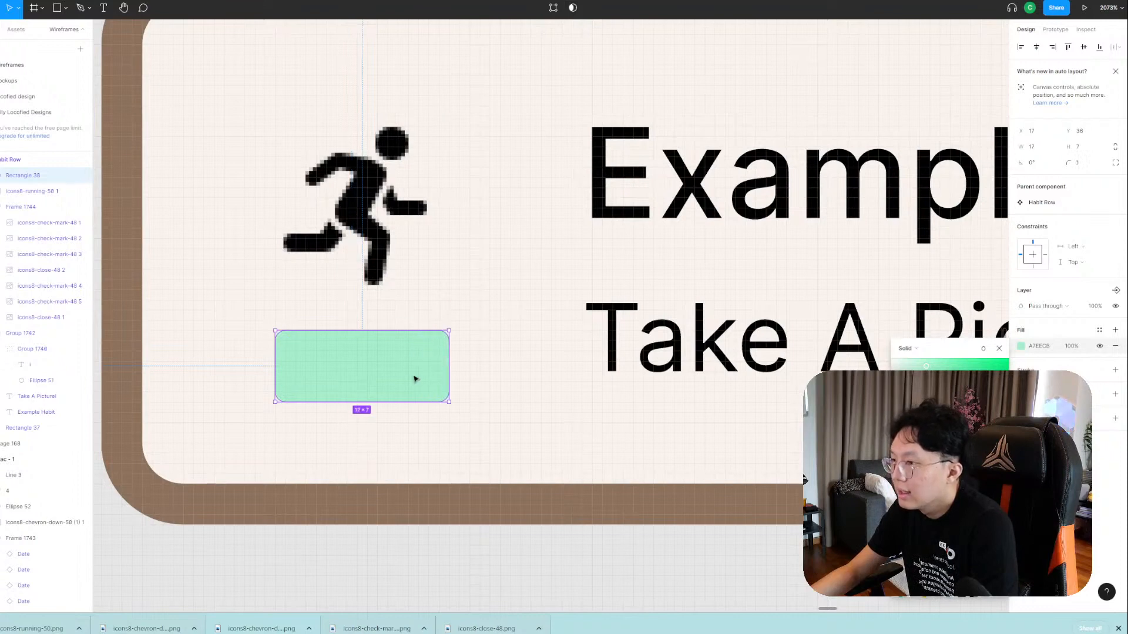
{"action": "scroll", "coordinate": [390, 297], "scroll_direction": "down", "scroll_amount": 2}
Add the text "+25 XP" over the green rectangle.
{"action": "key", "text": "t"}
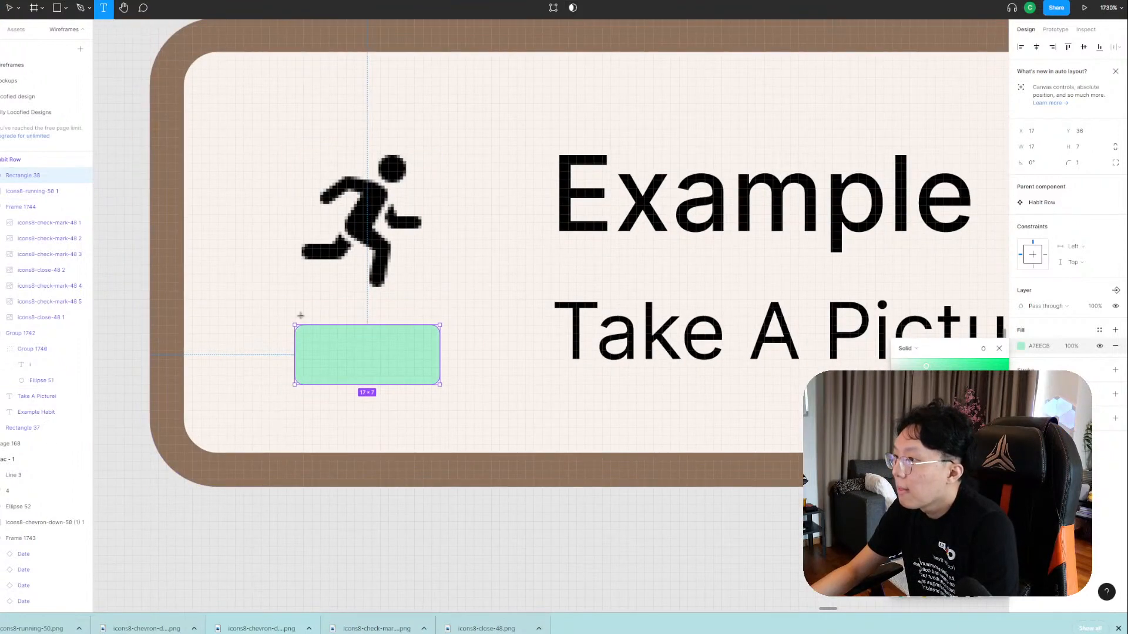
{"action": "left_click", "coordinate": [316, 352]}
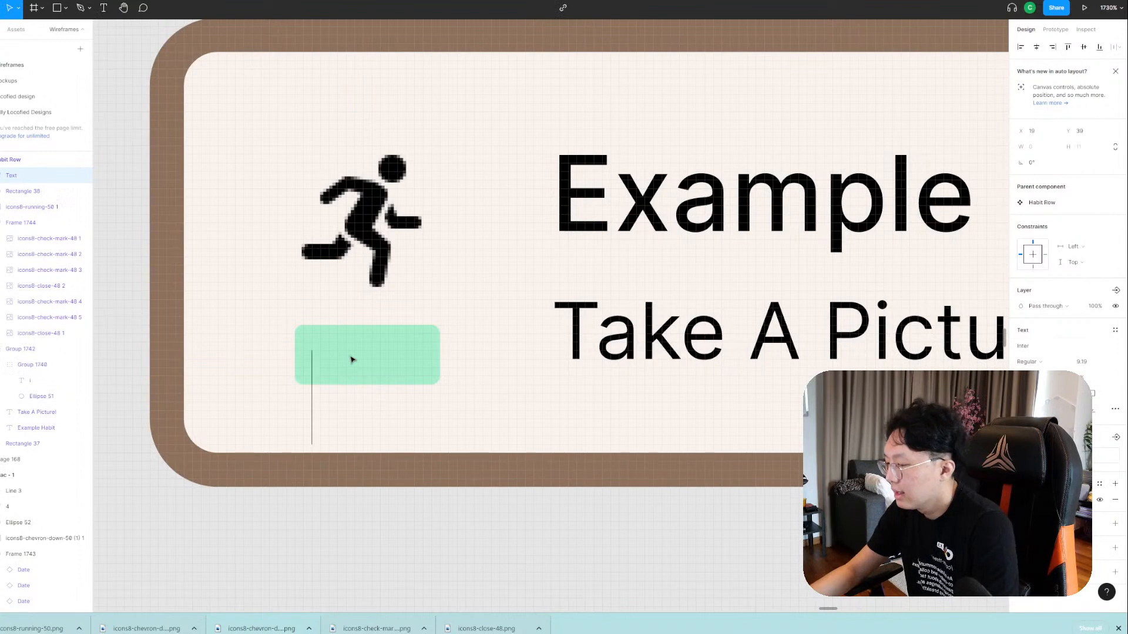
{"action": "type", "text": "+25 E"}
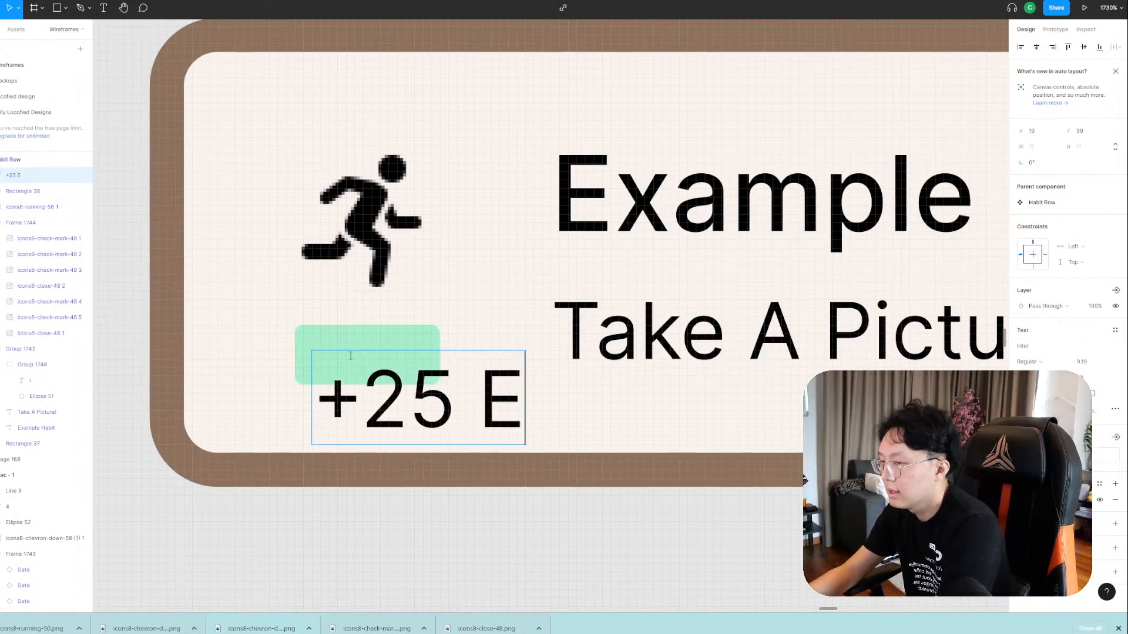
{"action": "type", "text": "XO"}
{"action": "key", "text": "BackSpace"}
{"action": "key", "text": "BackSpace"}
{"action": "key", "text": "BackSpace"}
{"action": "key", "text": "BackSpace"}
{"action": "type", "text": "XP"}
{"action": "key", "text": "Escape"}
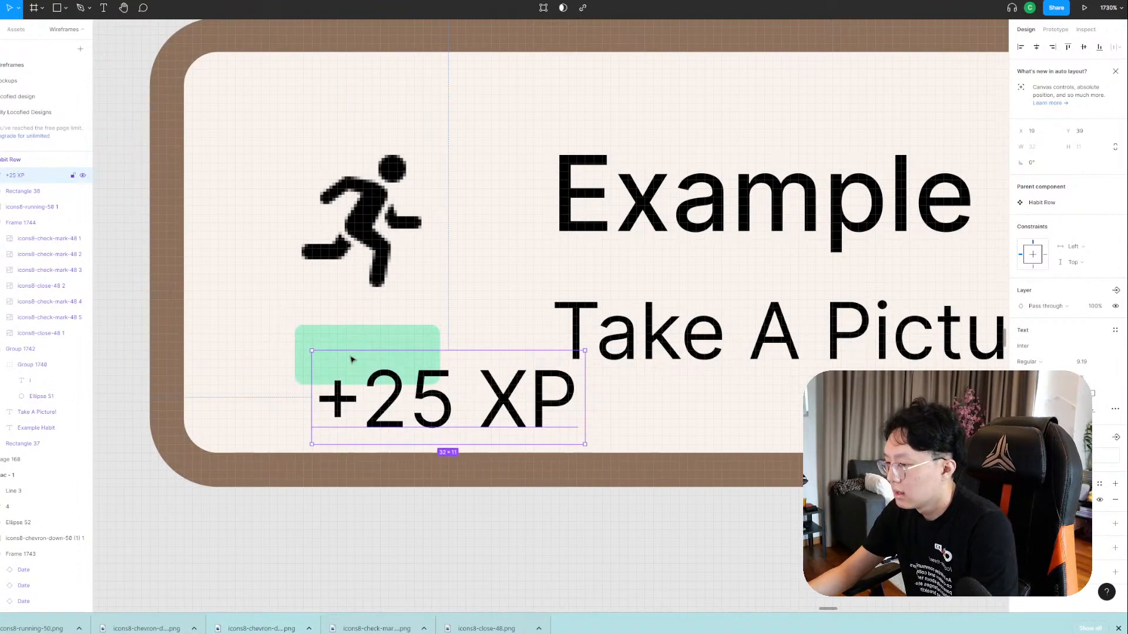
Scale the +25 XP text down to 14 × 5 inside the green rectangle and group the two as a badge.
{"action": "key", "text": "k"}
{"action": "left_click_drag", "start_coordinate": [585, 444], "coordinate": [412, 365]}
{"action": "left_click", "coordinate": [413, 364], "text": "shift"}
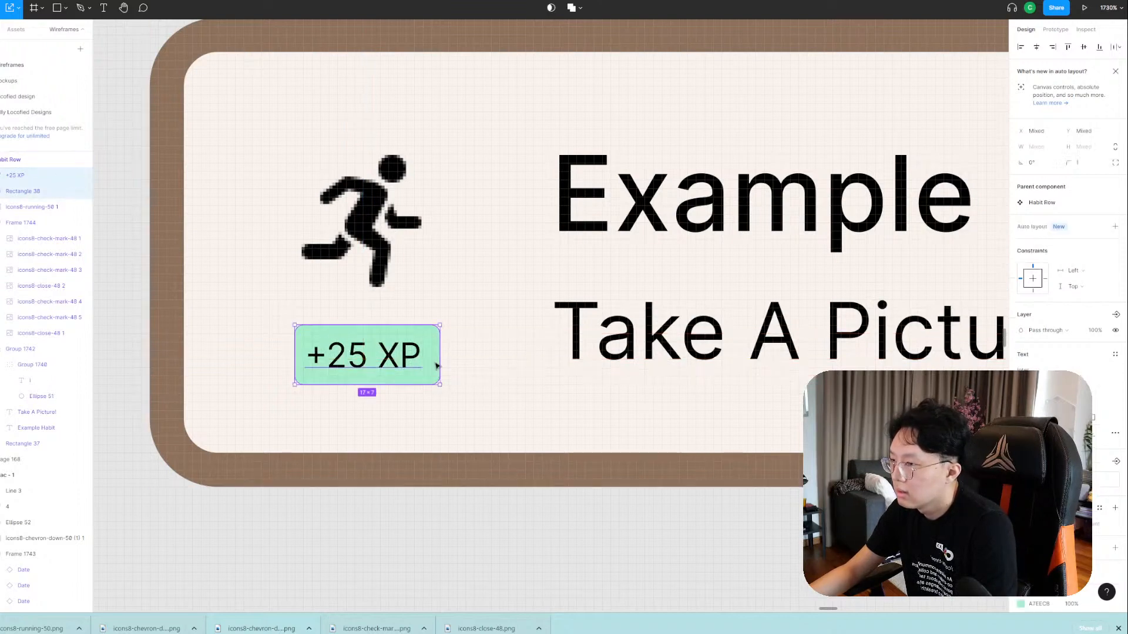
{"action": "key", "text": "ctrl+g"}
{"action": "double_click", "coordinate": [393, 359]}
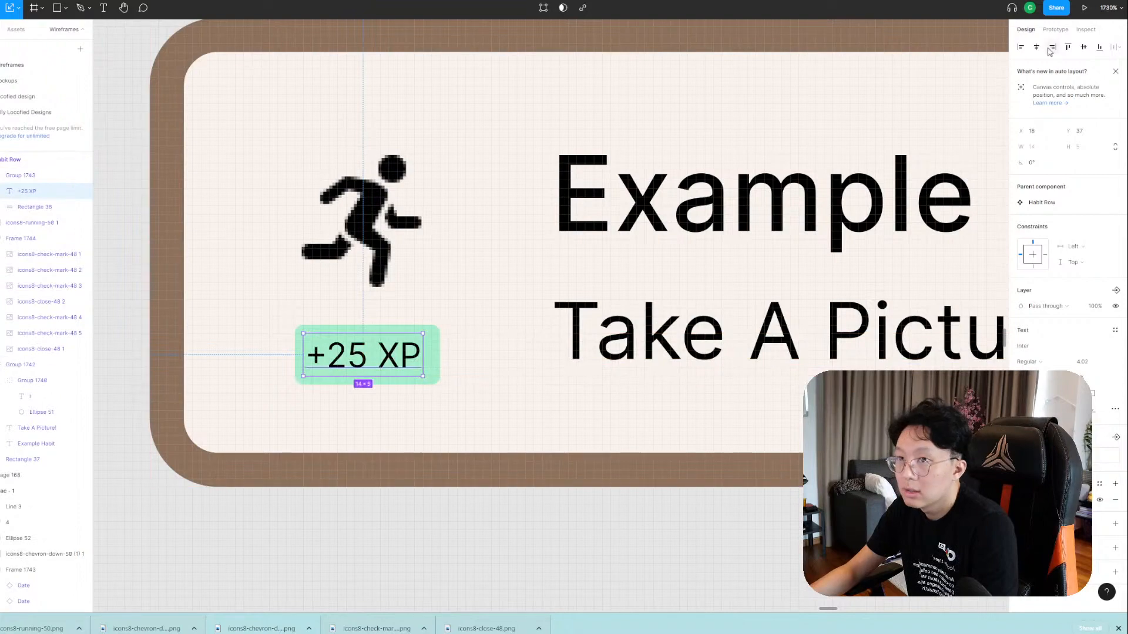
Color the Habit Row's +25 XP text with the darker green sampled from the badge text on the Drink Water! card.
{"action": "scroll", "coordinate": [567, 363], "scroll_direction": "down", "scroll_amount": 7}
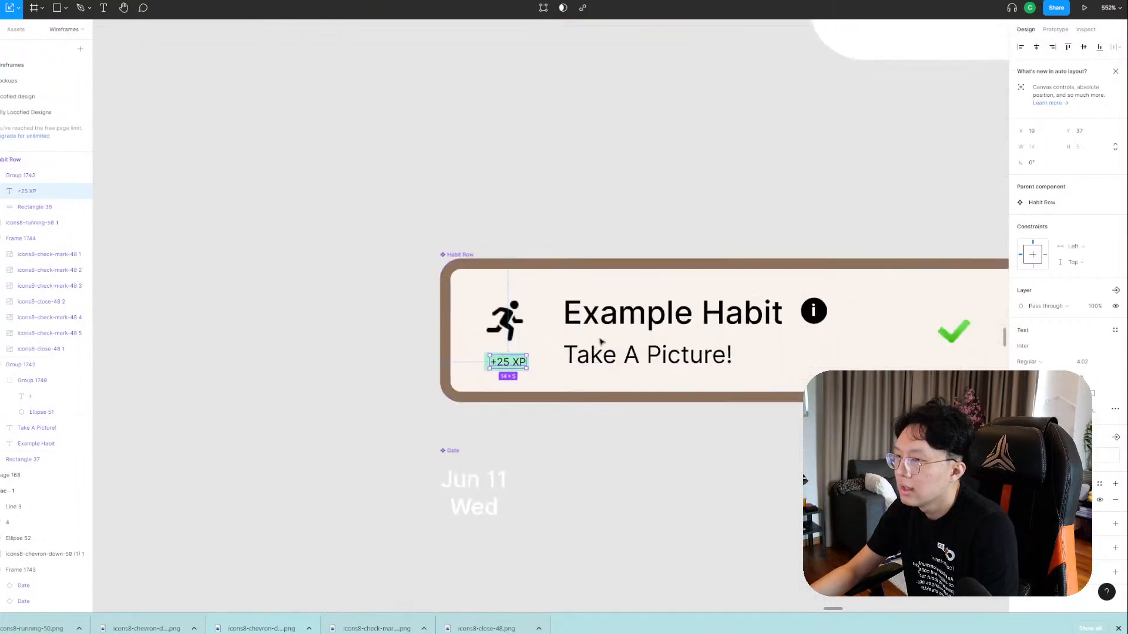
{"action": "left_click_drag", "start_coordinate": [804, 224], "coordinate": [364, 439]}
{"action": "left_click_drag", "start_coordinate": [823, 255], "coordinate": [454, 461]}
{"action": "scroll", "coordinate": [707, 302], "scroll_direction": "down", "scroll_amount": 3}
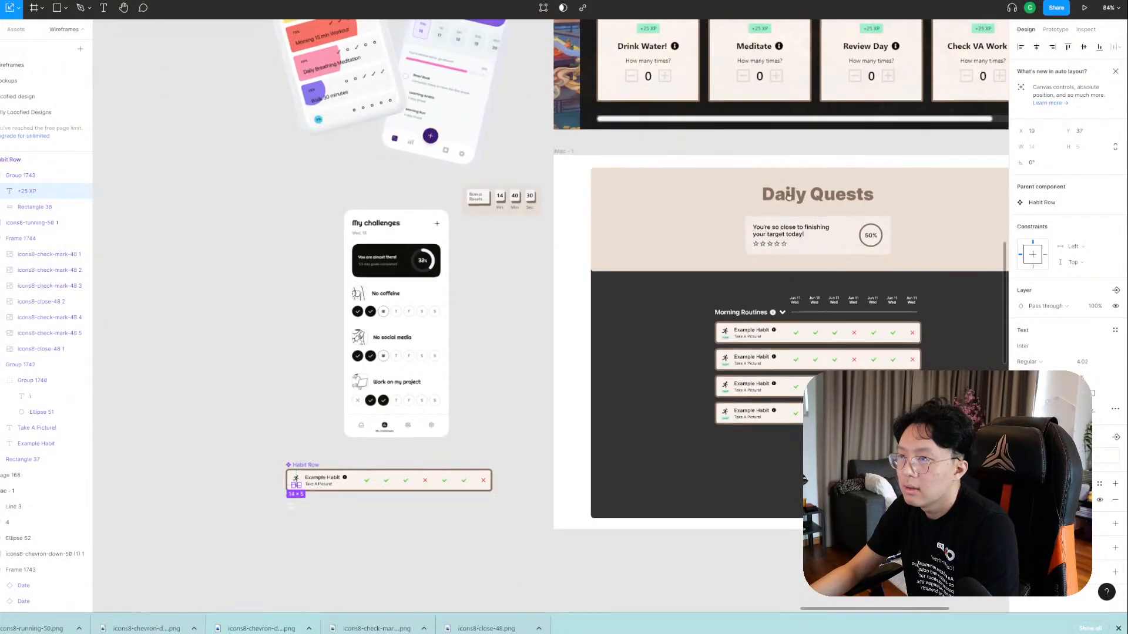
{"action": "left_click_drag", "start_coordinate": [788, 201], "coordinate": [667, 406]}
{"action": "scroll", "coordinate": [592, 196], "scroll_direction": "up", "scroll_amount": 4}
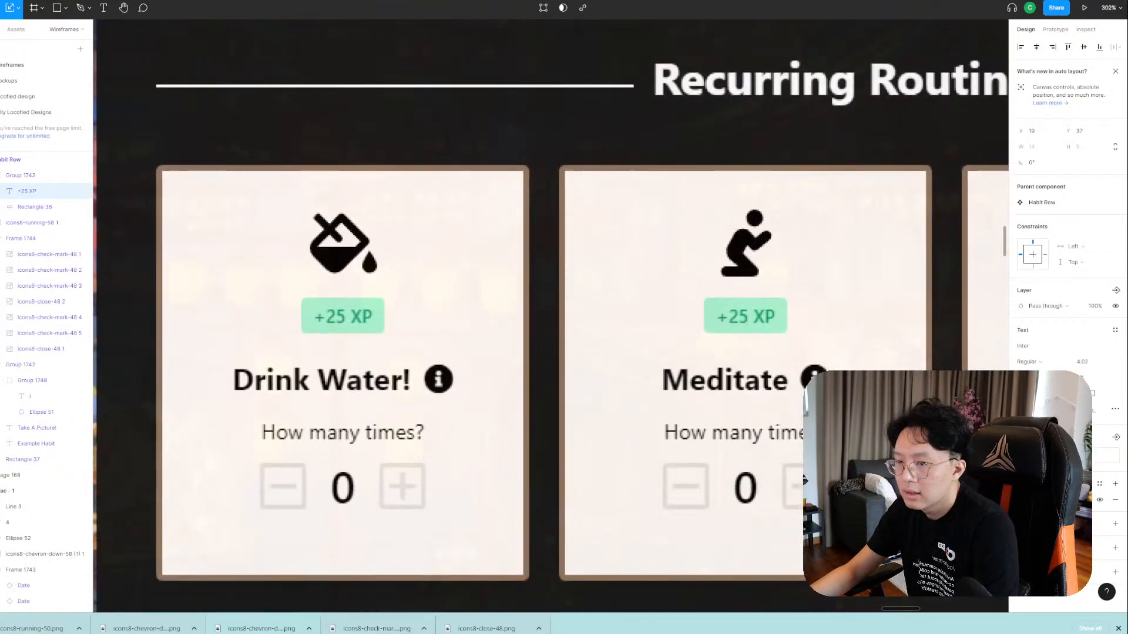
{"action": "left_click", "coordinate": [1022, 500]}
{"action": "left_click", "coordinate": [903, 499]}
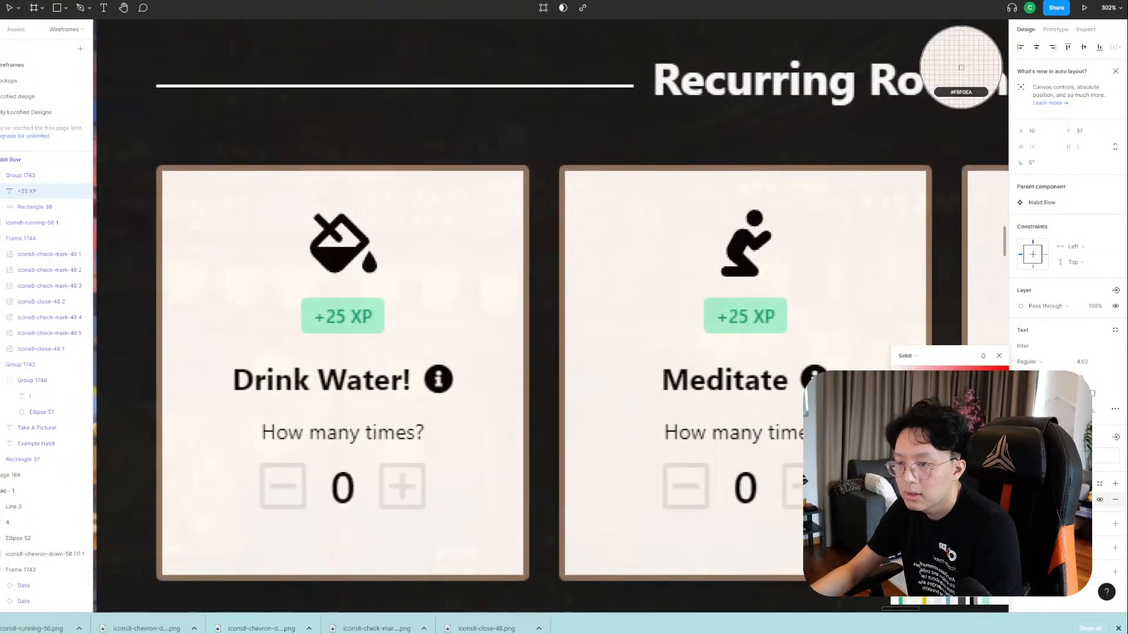
{"action": "left_click", "coordinate": [360, 315]}
{"action": "scroll", "coordinate": [461, 426], "scroll_direction": "down", "scroll_amount": 10}
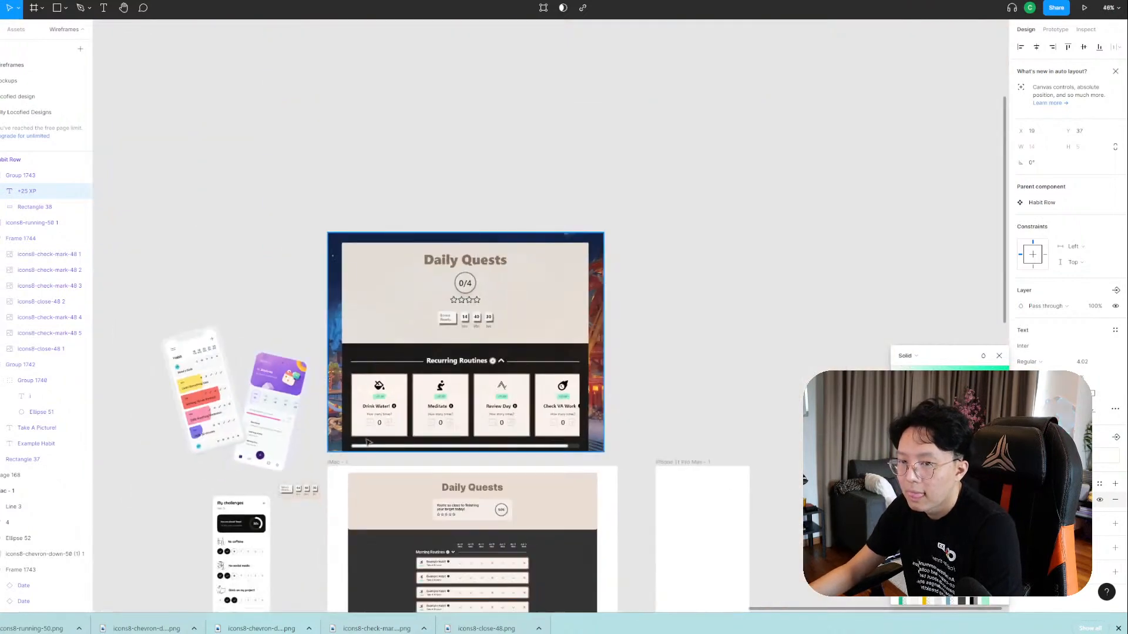
{"action": "scroll", "coordinate": [368, 441], "scroll_direction": "down", "scroll_amount": 5}
{"action": "scroll", "coordinate": [380, 353], "scroll_direction": "up", "scroll_amount": 10}
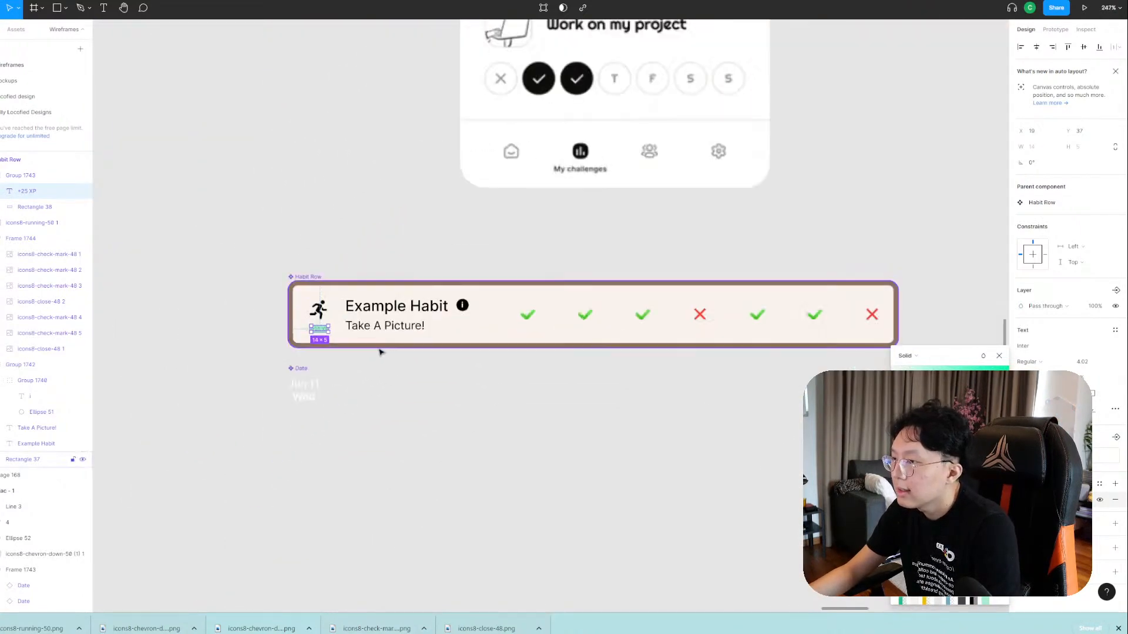
{"action": "scroll", "coordinate": [379, 352], "scroll_direction": "up", "scroll_amount": 2}
{"action": "left_click", "coordinate": [372, 353]}
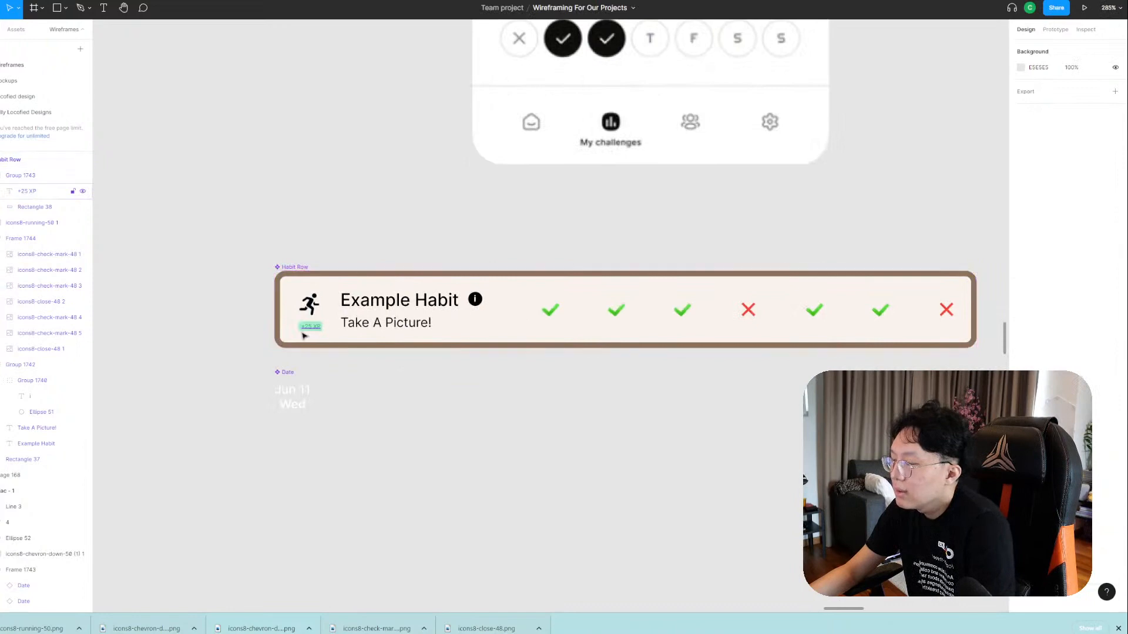
Shift the +25 XP text slightly left in the Habit Row badge and widen its green rectangle to 18 × 7 around it.
{"action": "scroll", "coordinate": [303, 335], "scroll_direction": "up", "scroll_amount": 5}
{"action": "left_click", "coordinate": [334, 319]}
{"action": "double_click", "coordinate": [361, 321]}
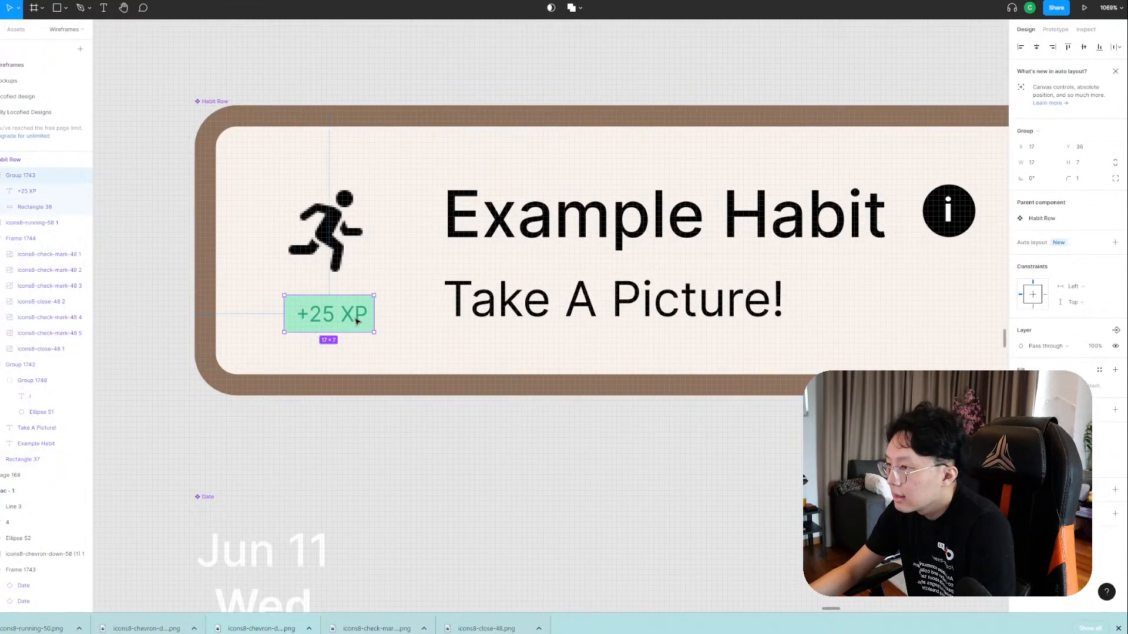
{"action": "scroll", "coordinate": [332, 318], "scroll_direction": "up", "scroll_amount": 3}
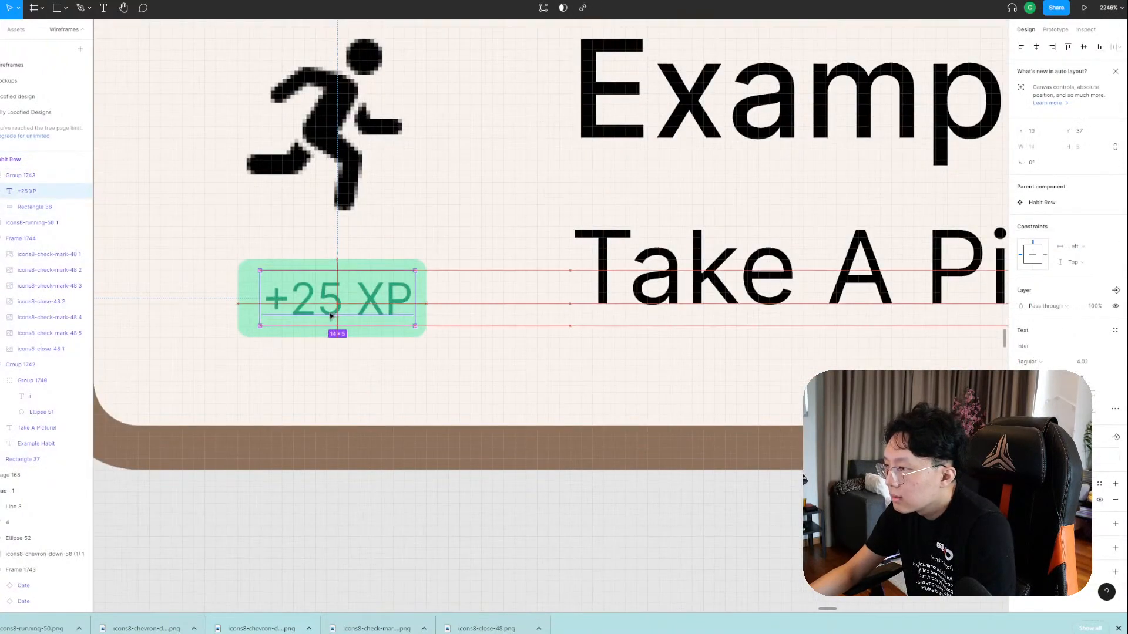
{"action": "left_click_drag", "start_coordinate": [330, 316], "coordinate": [308, 313]}
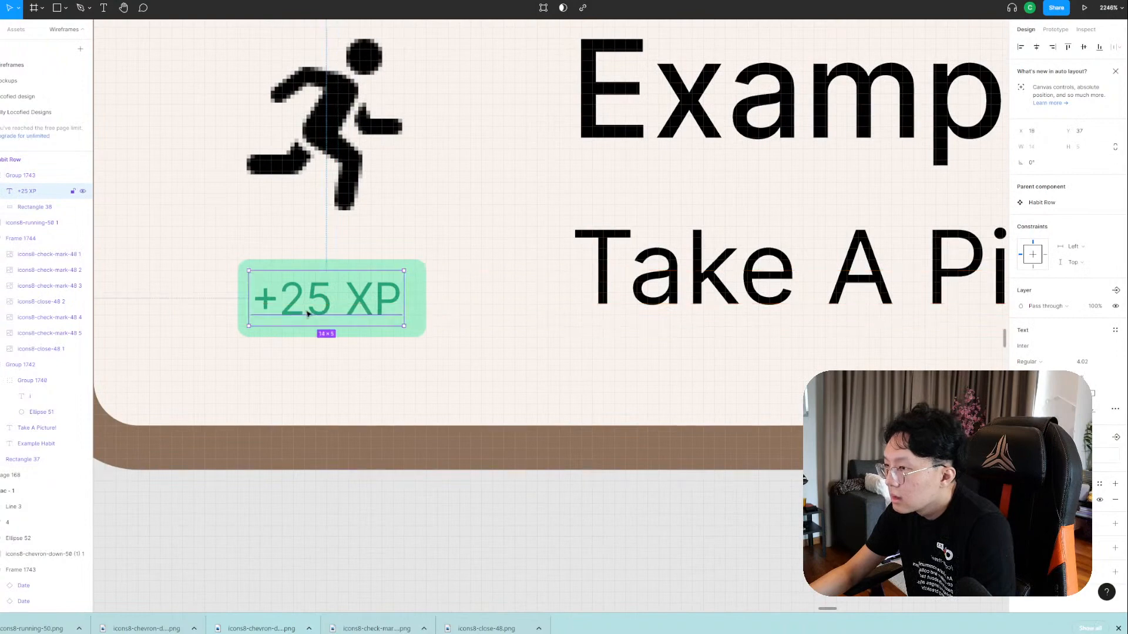
{"action": "left_click", "coordinate": [246, 306]}
{"action": "left_click_drag", "start_coordinate": [235, 302], "coordinate": [224, 303]}
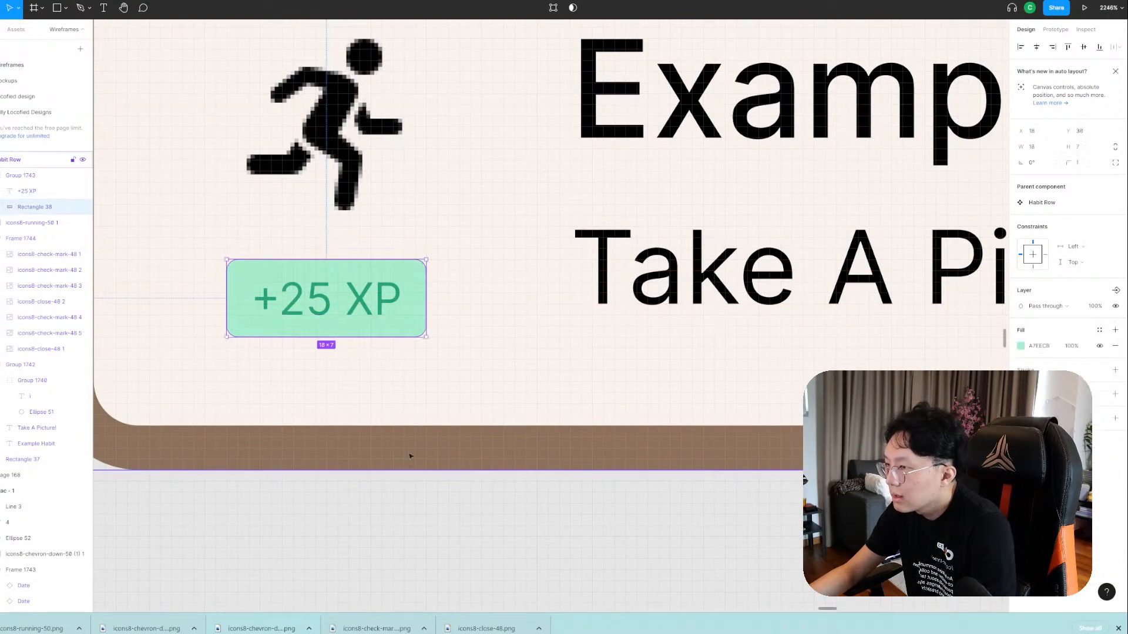
{"action": "left_click", "coordinate": [443, 395]}
Examine the updated habit rows with their XP badges in the Morning Routines section of the Daily Quests mockup.
{"action": "scroll", "coordinate": [426, 350], "scroll_direction": "down", "scroll_amount": 5}
{"action": "scroll", "coordinate": [442, 364], "scroll_direction": "down", "scroll_amount": 4}
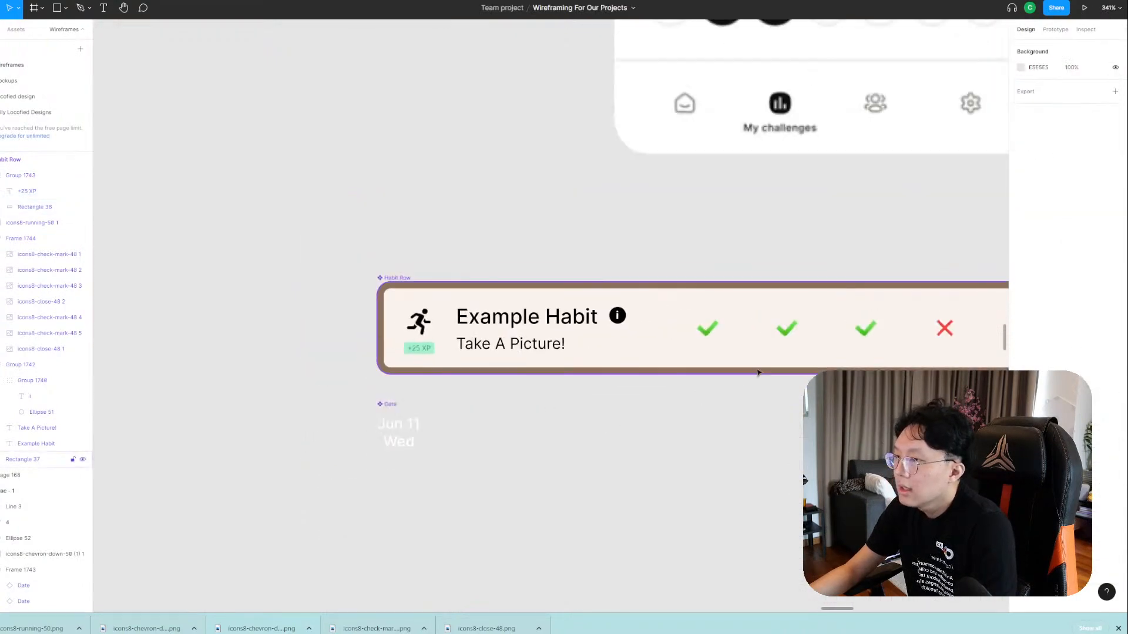
{"action": "scroll", "coordinate": [757, 372], "scroll_direction": "down", "scroll_amount": 5}
{"action": "left_click_drag", "start_coordinate": [993, 322], "coordinate": [738, 424]}
{"action": "scroll", "coordinate": [588, 245], "scroll_direction": "up", "scroll_amount": 5}
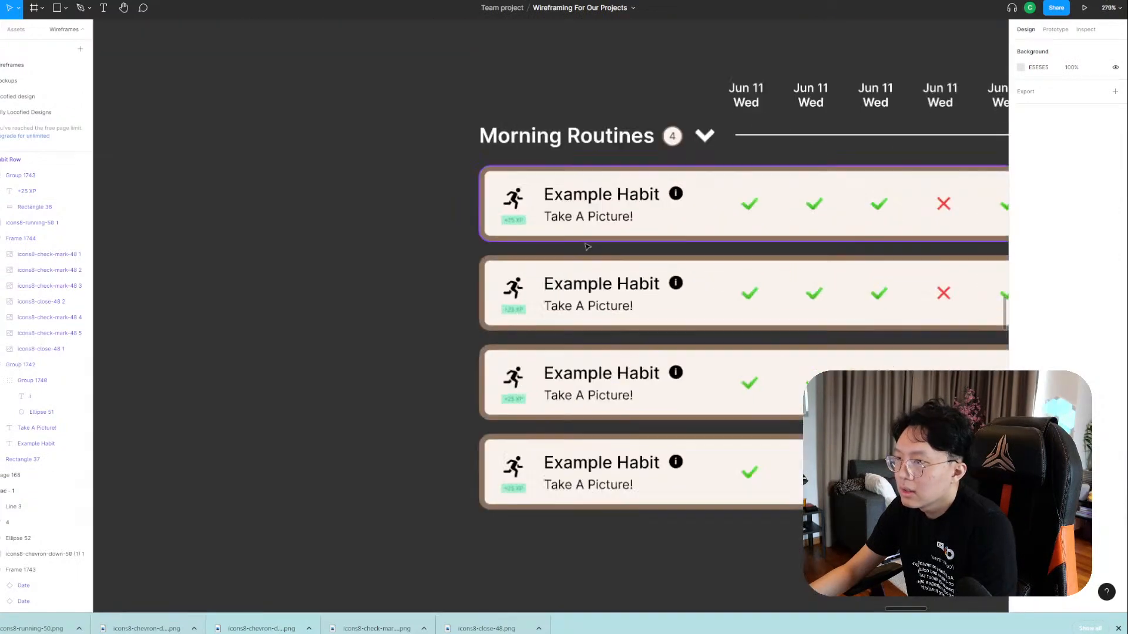
{"action": "left_click_drag", "start_coordinate": [739, 298], "coordinate": [566, 277]}
{"action": "scroll", "coordinate": [674, 279], "scroll_direction": "down", "scroll_amount": 3}
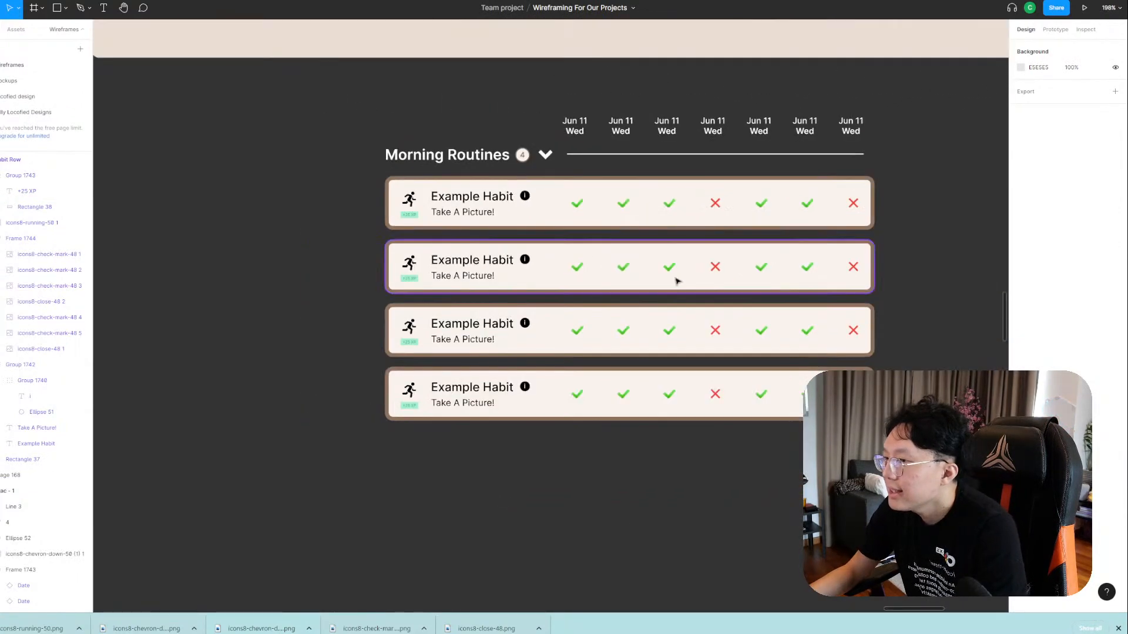
{"action": "scroll", "coordinate": [755, 294], "scroll_direction": "up", "scroll_amount": 3}
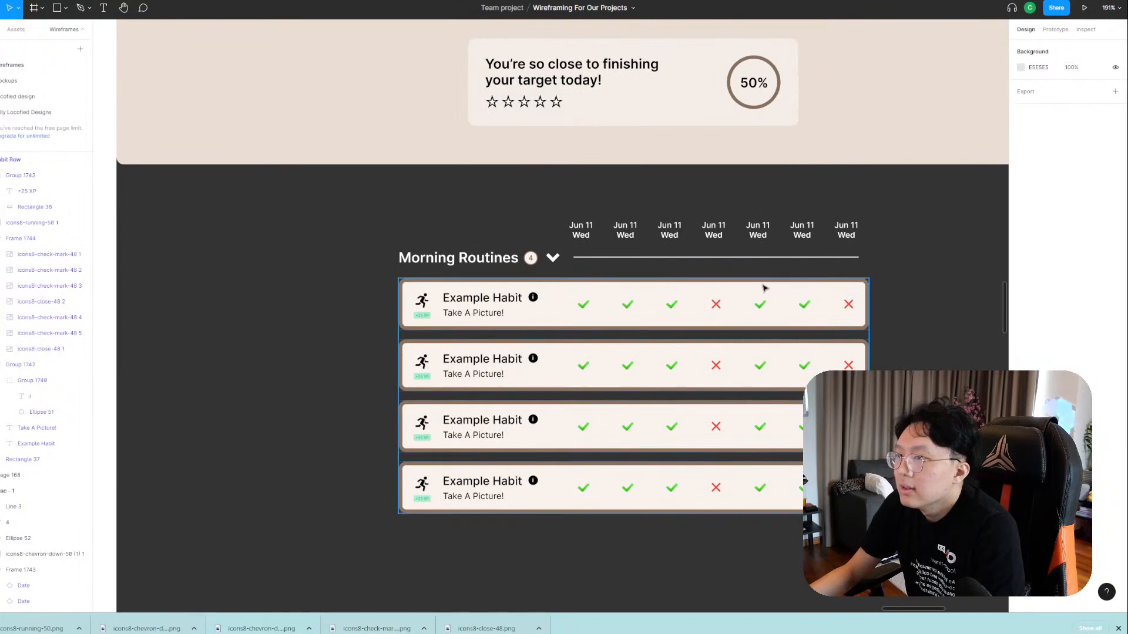
{"action": "scroll", "coordinate": [809, 288], "scroll_direction": "up", "scroll_amount": 3}
{"action": "scroll", "coordinate": [810, 288], "scroll_direction": "down", "scroll_amount": 4}
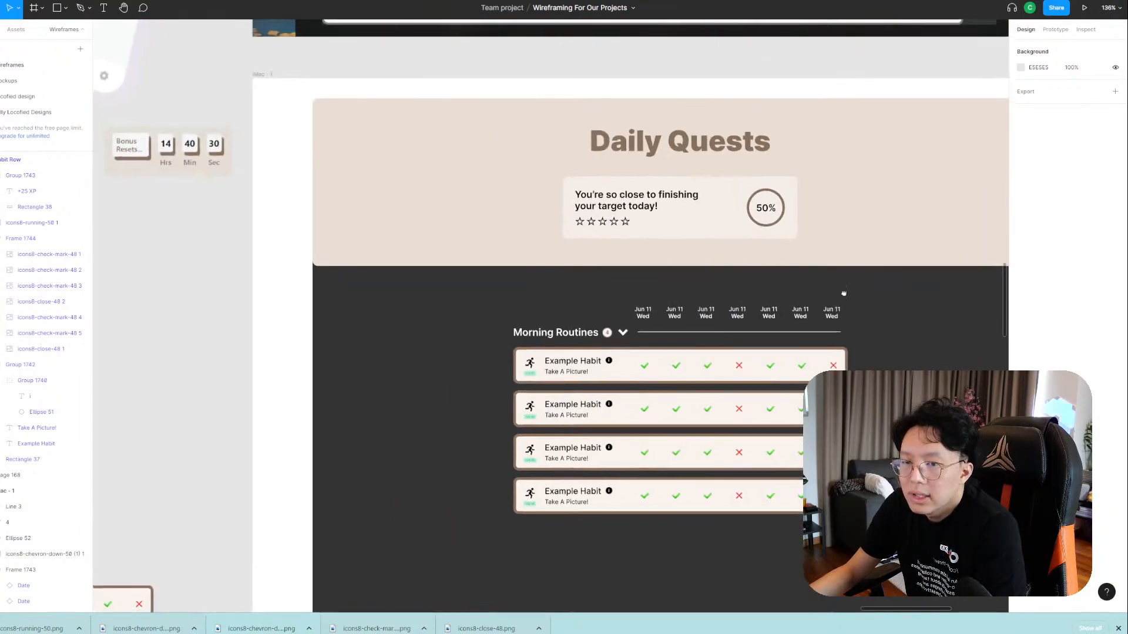
{"action": "scroll", "coordinate": [761, 245], "scroll_direction": "up", "scroll_amount": 2}
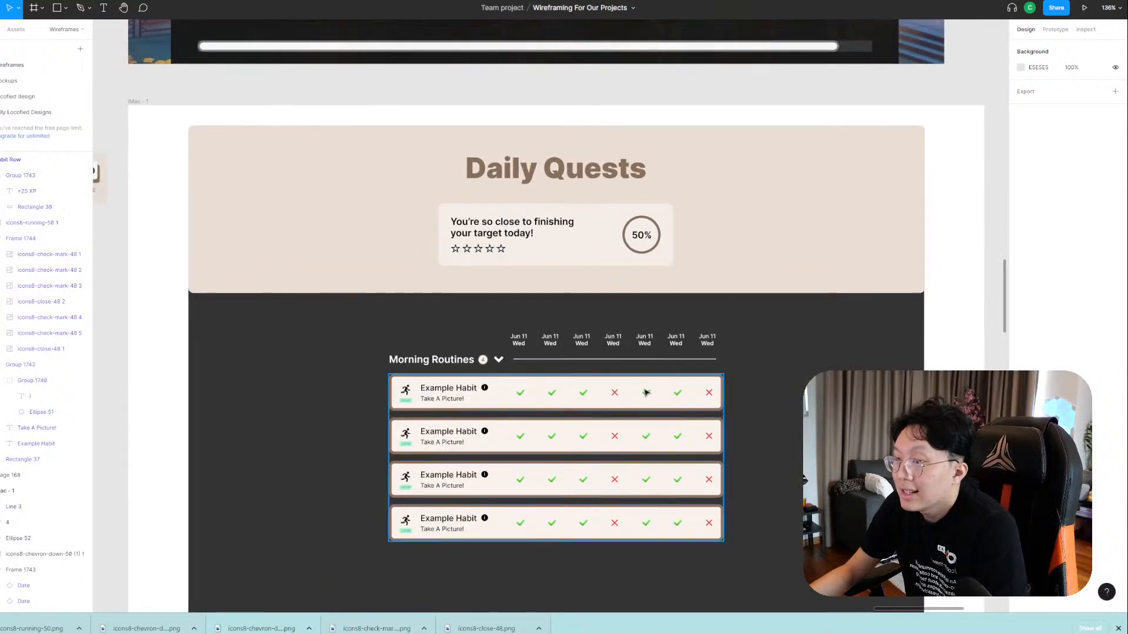
{"action": "scroll", "coordinate": [682, 385], "scroll_direction": "down", "scroll_amount": 3}
{"action": "scroll", "coordinate": [681, 385], "scroll_direction": "down", "scroll_amount": 5}
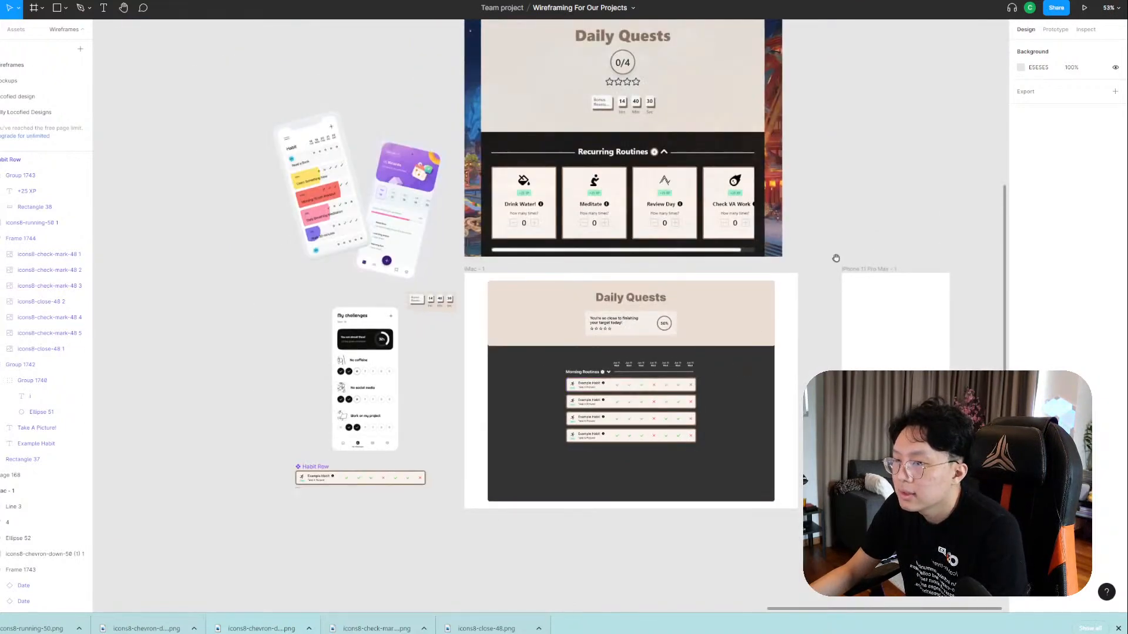
Move the empty iPhone 11 Pro Max frame farther to the right of the Mac frame.
{"action": "scroll", "coordinate": [784, 361], "scroll_direction": "up", "scroll_amount": 1}
{"action": "left_click_drag", "start_coordinate": [780, 361], "coordinate": [569, 343]}
{"action": "left_click", "coordinate": [679, 244]}
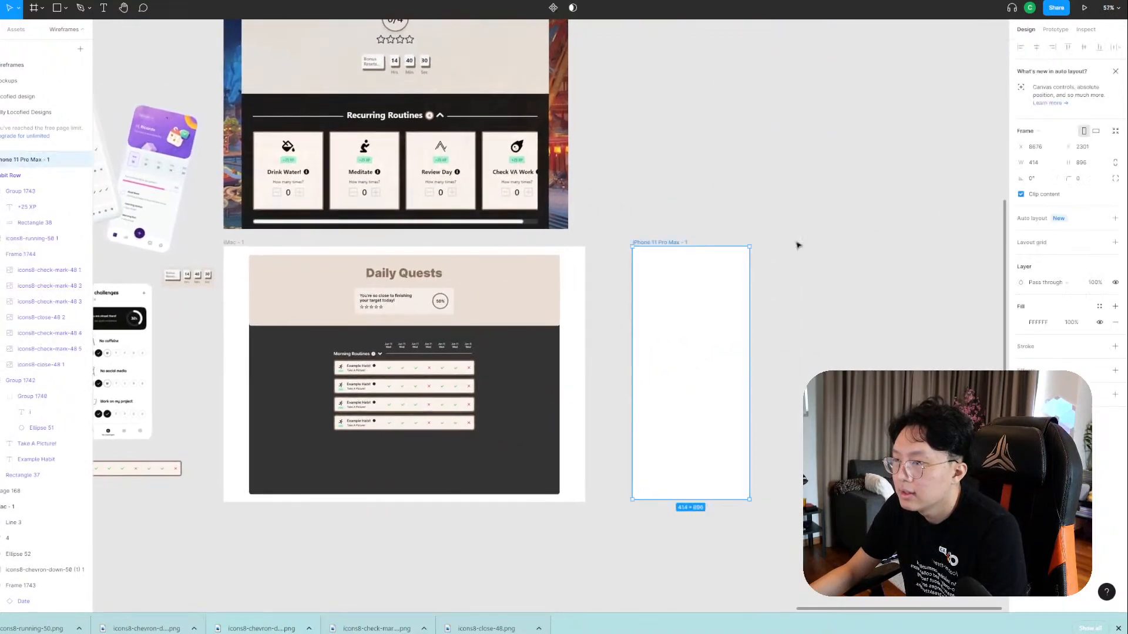
{"action": "left_click_drag", "start_coordinate": [797, 245], "coordinate": [905, 252]}
{"action": "left_click_drag", "start_coordinate": [655, 260], "coordinate": [751, 291]}
{"action": "scroll", "coordinate": [715, 261], "scroll_direction": "up", "scroll_amount": 1}
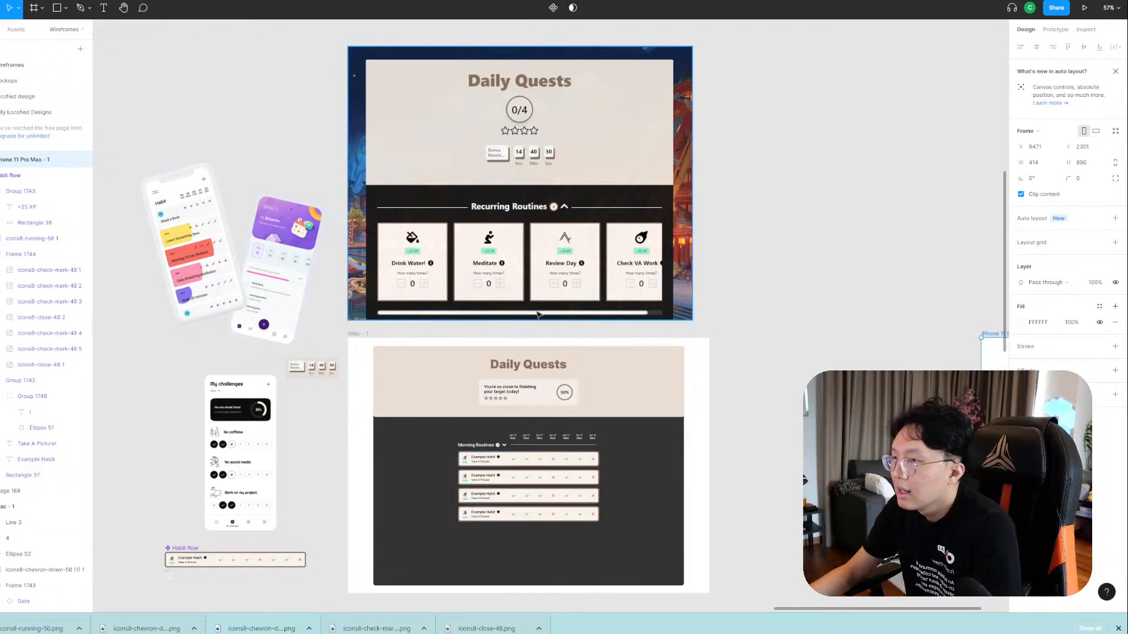
{"action": "scroll", "coordinate": [498, 278], "scroll_direction": "down", "scroll_amount": 3}
{"action": "left_click", "coordinate": [741, 308]}
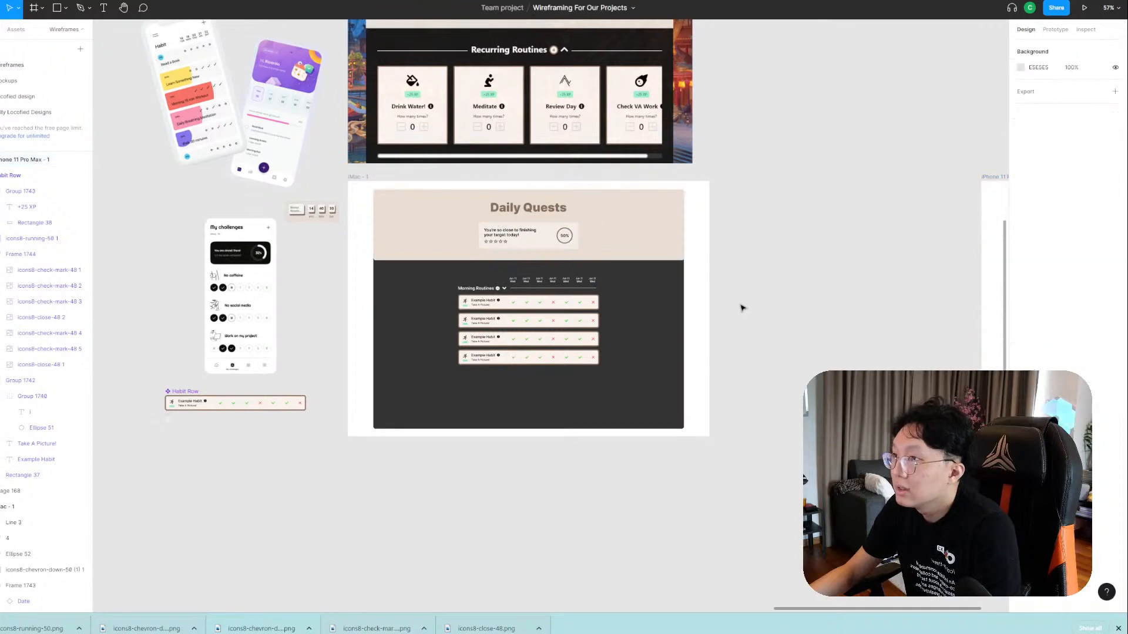
Switch to the live Daily Quests web page and review the Uncategorized and Mid-Day Routines habit cards.
{"action": "key", "text": "ctrl+Tab"}
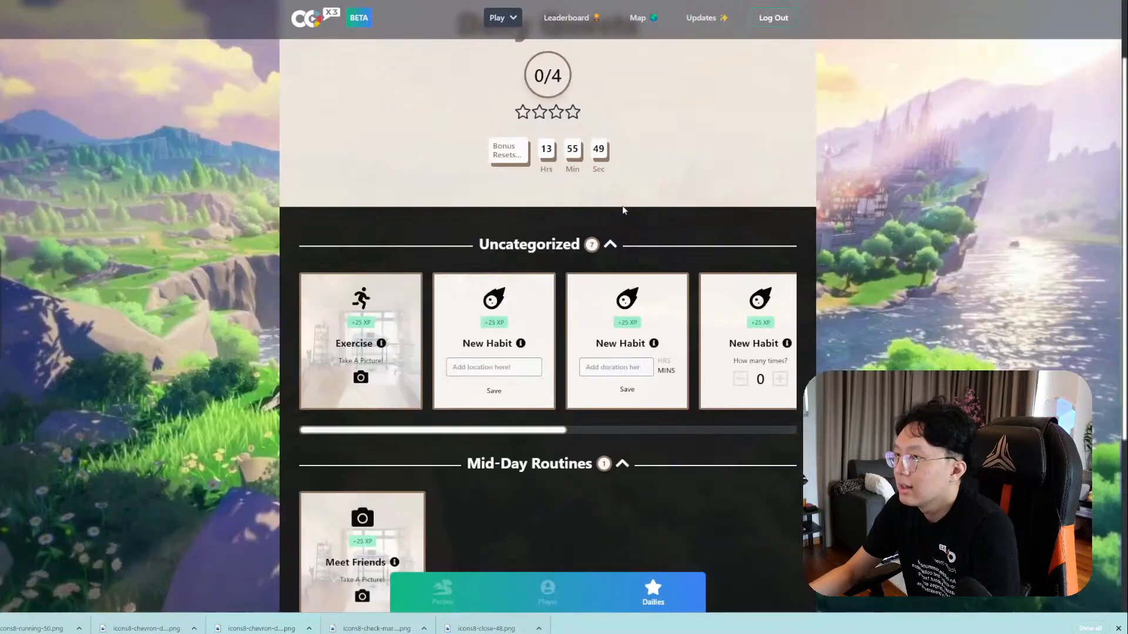
{"action": "scroll", "coordinate": [541, 384], "scroll_direction": "down", "scroll_amount": 2}
{"action": "key", "text": "ctrl+shift+Tab"}
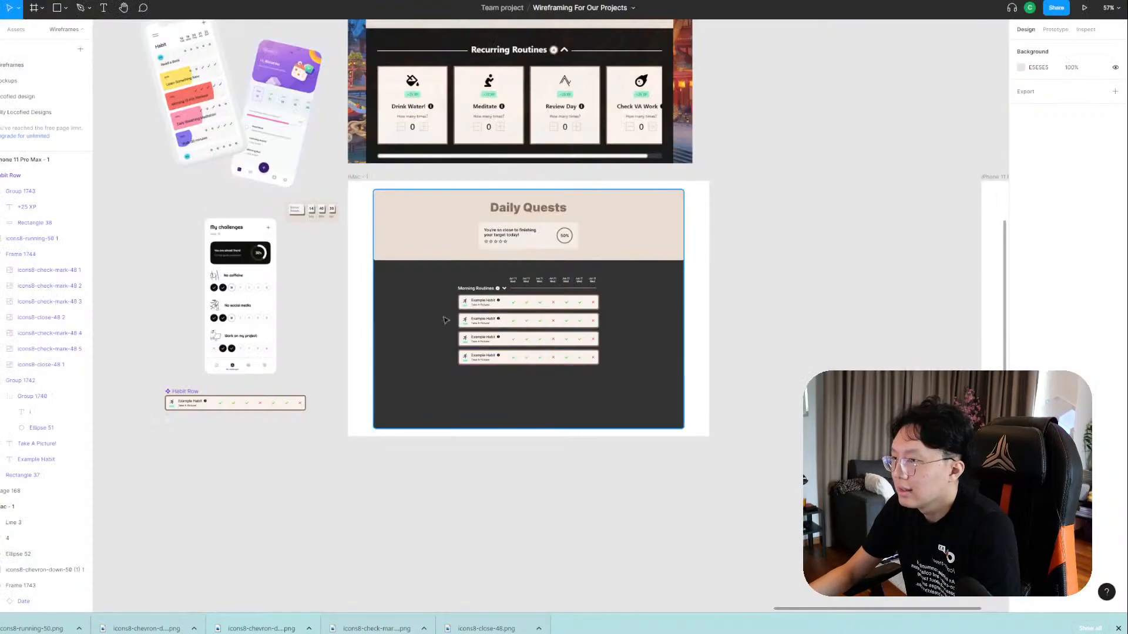
{"action": "key", "text": "ctrl+Tab"}
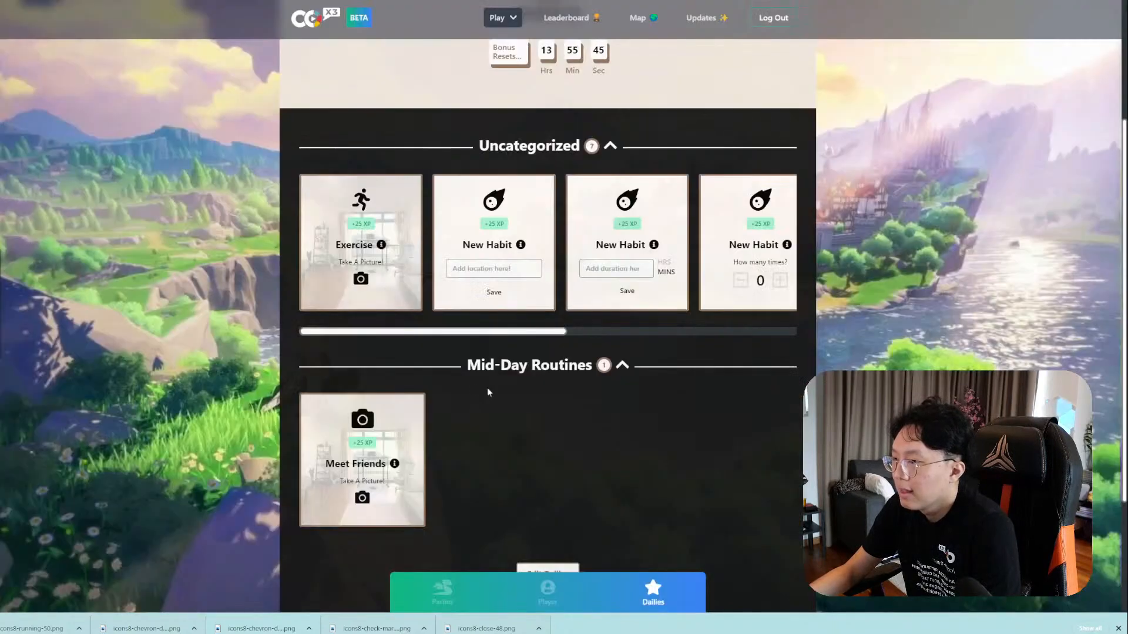
{"action": "scroll", "coordinate": [455, 398], "scroll_direction": "down", "scroll_amount": 1}
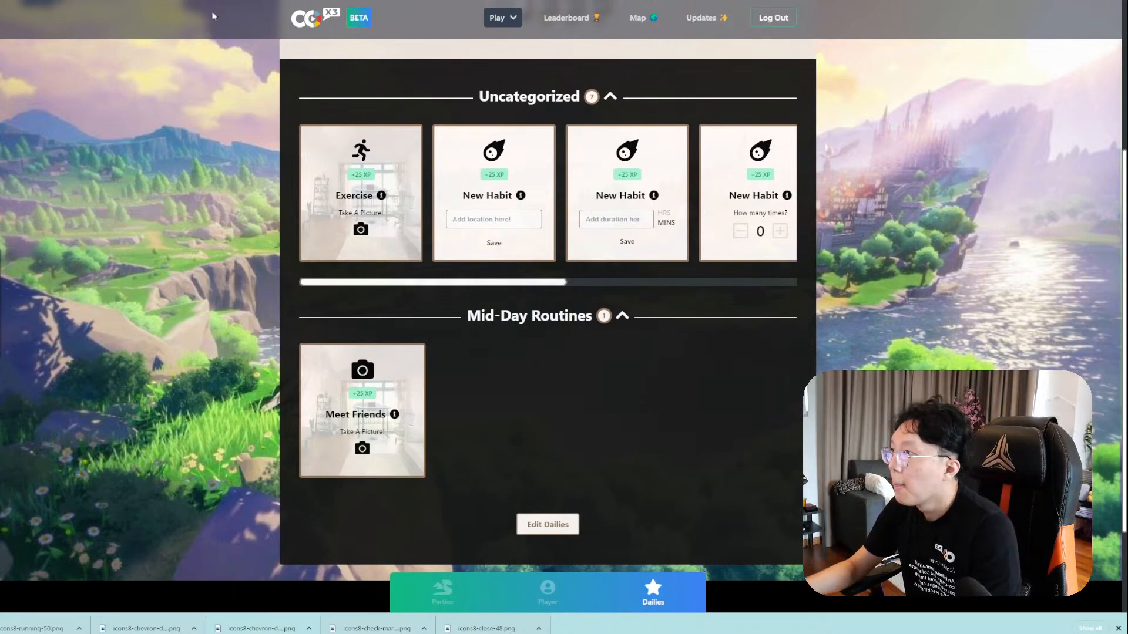
Switch back to Figma, paste the copied Exercise card image and place it on the canvas to the right of the Mac frame.
{"action": "key", "text": "ctrl+Tab"}
{"action": "scroll", "coordinate": [690, 336], "scroll_direction": "up", "scroll_amount": 5}
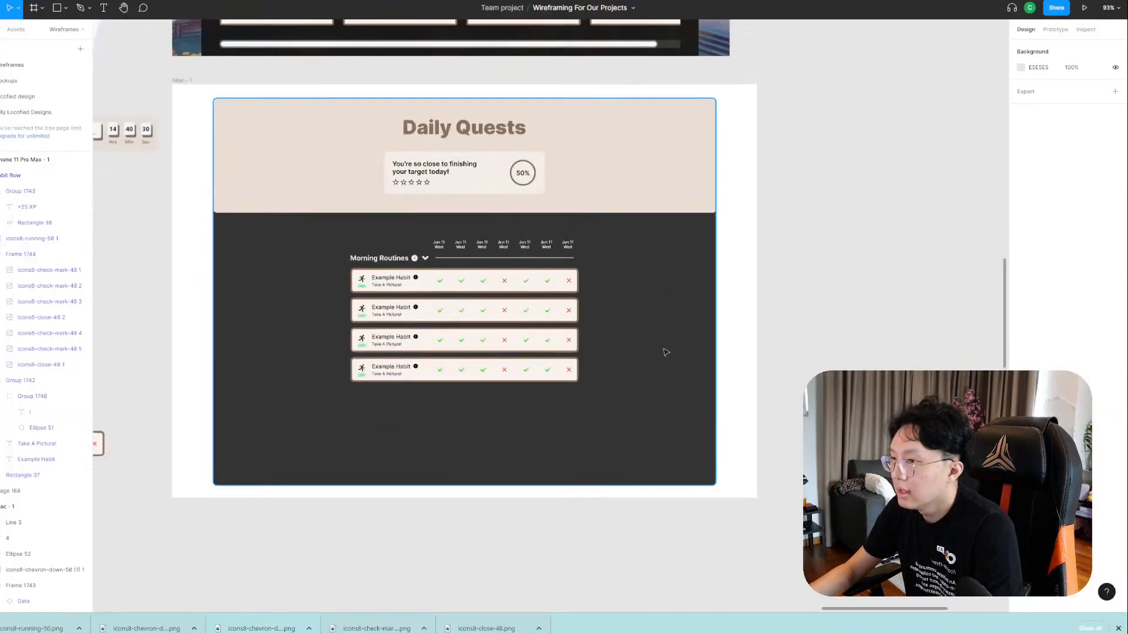
{"action": "left_click", "coordinate": [660, 350]}
{"action": "key", "text": "ctrl+v"}
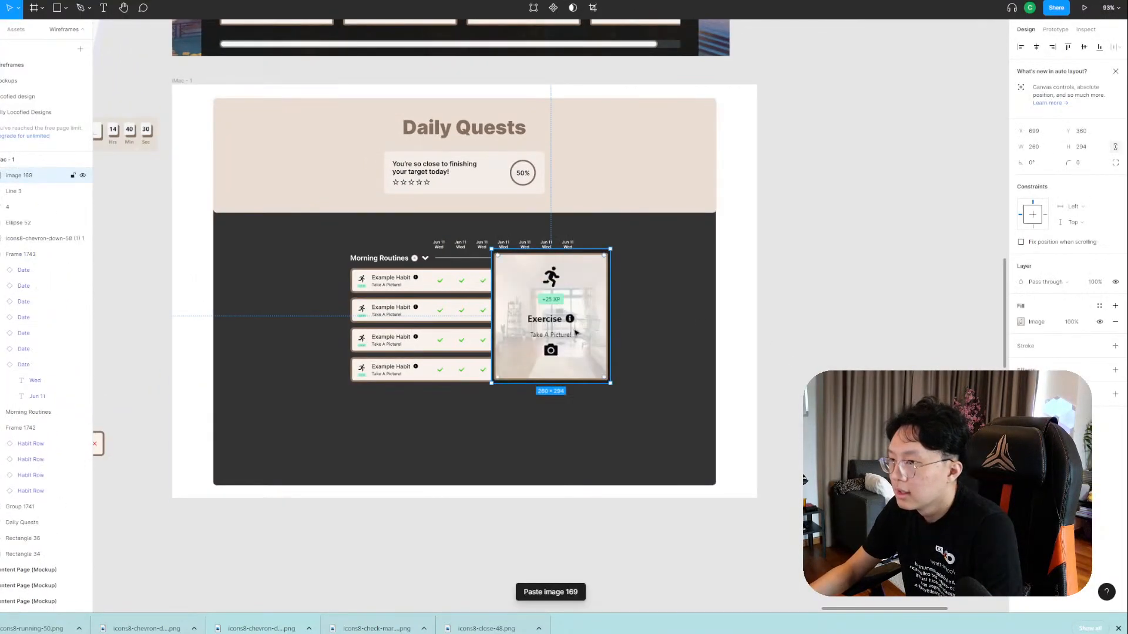
{"action": "left_click_drag", "start_coordinate": [550, 317], "coordinate": [578, 326]}
{"action": "left_click_drag", "start_coordinate": [667, 341], "coordinate": [882, 313]}
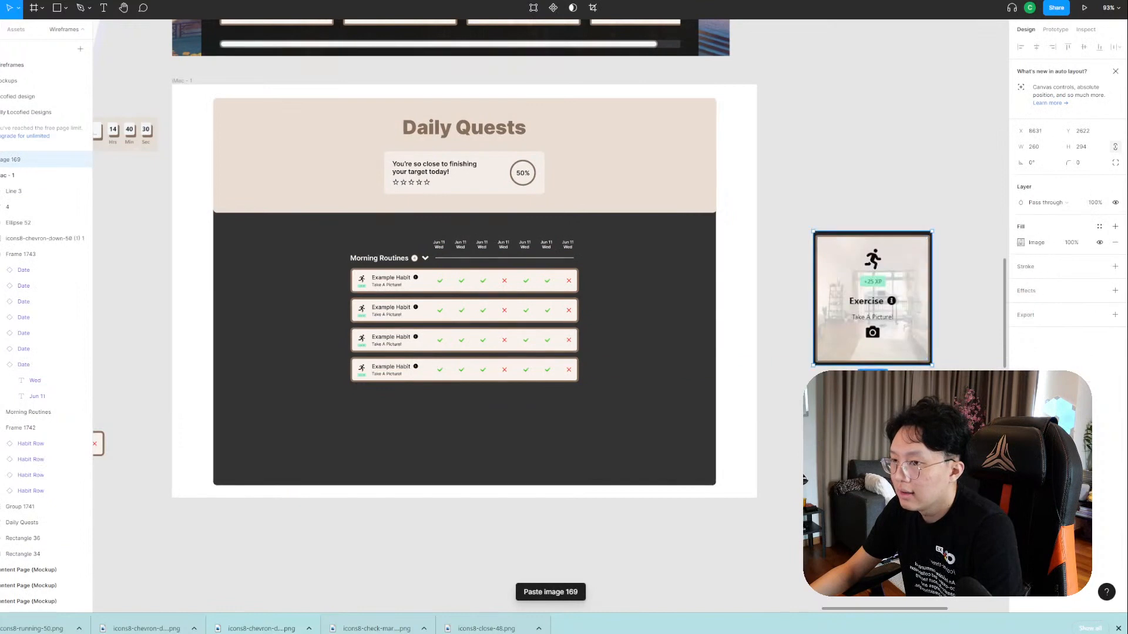
Move the iPhone 11 Pro Max frame farther right and place the Exercise card in the gap between the two frames.
{"action": "left_click_drag", "start_coordinate": [864, 385], "coordinate": [690, 385]}
{"action": "scroll", "coordinate": [690, 380], "scroll_direction": "down", "scroll_amount": 2}
{"action": "scroll", "coordinate": [764, 369], "scroll_direction": "down", "scroll_amount": 2}
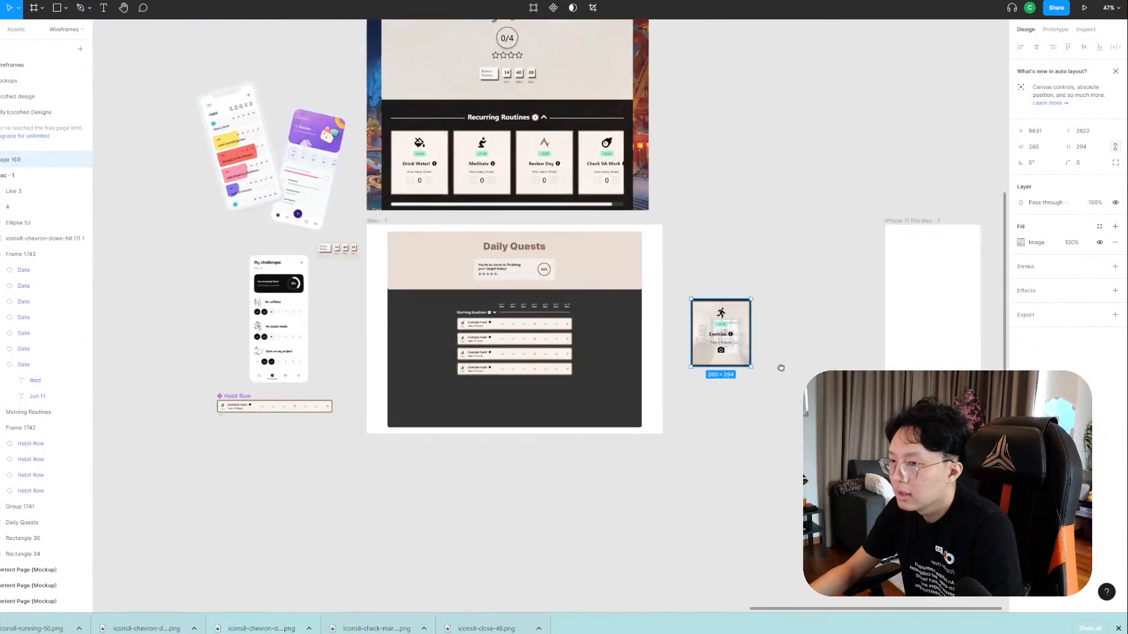
{"action": "scroll", "coordinate": [780, 367], "scroll_direction": "right", "scroll_amount": 5}
{"action": "left_click_drag", "start_coordinate": [714, 195], "coordinate": [919, 201]}
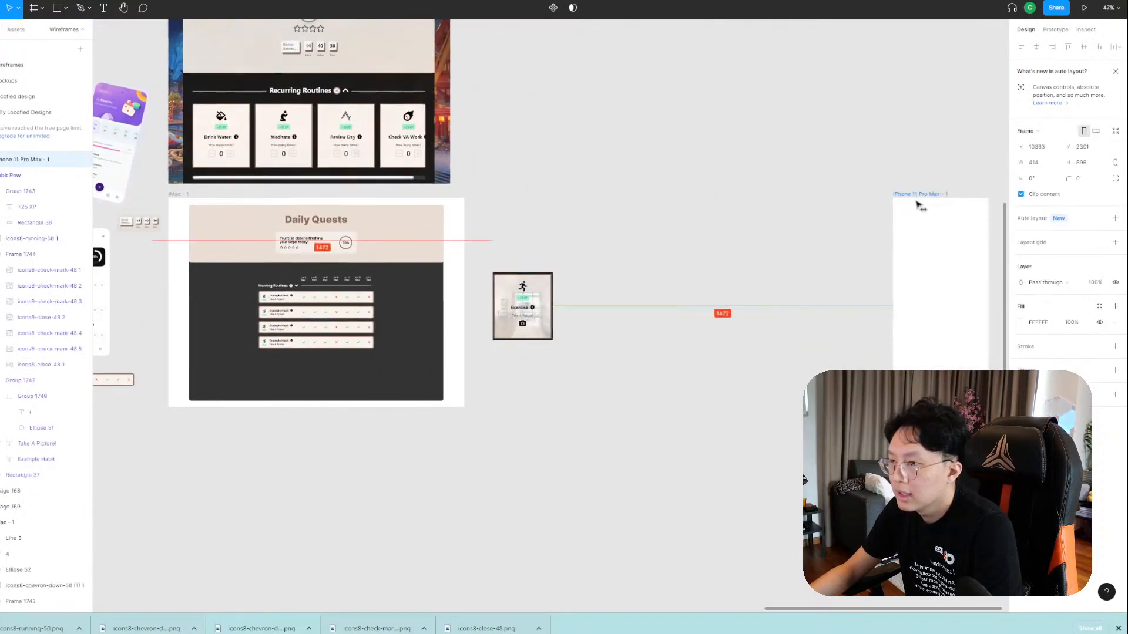
{"action": "left_click", "coordinate": [608, 280]}
{"action": "left_click_drag", "start_coordinate": [546, 314], "coordinate": [669, 284]}
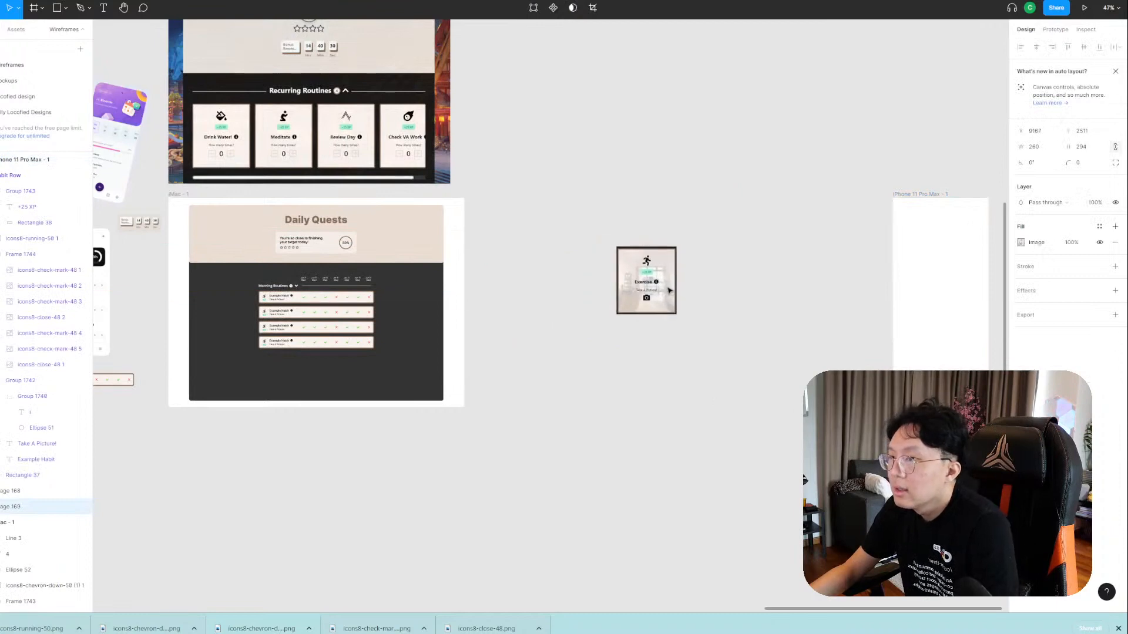
{"action": "left_click", "coordinate": [657, 380]}
Draw a rectangle about 1582 × 867 to the right of the Mac frame, covering the Exercise card.
{"action": "scroll", "coordinate": [585, 336], "scroll_direction": "up", "scroll_amount": 3}
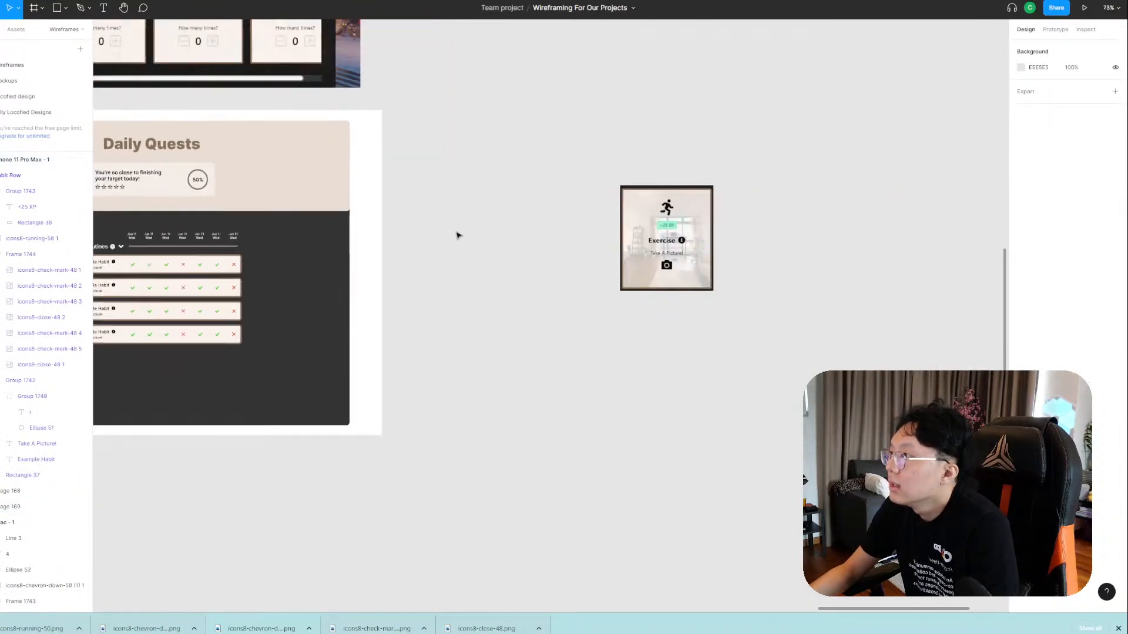
{"action": "left_click", "coordinate": [65, 10]}
{"action": "left_click", "coordinate": [48, 32]}
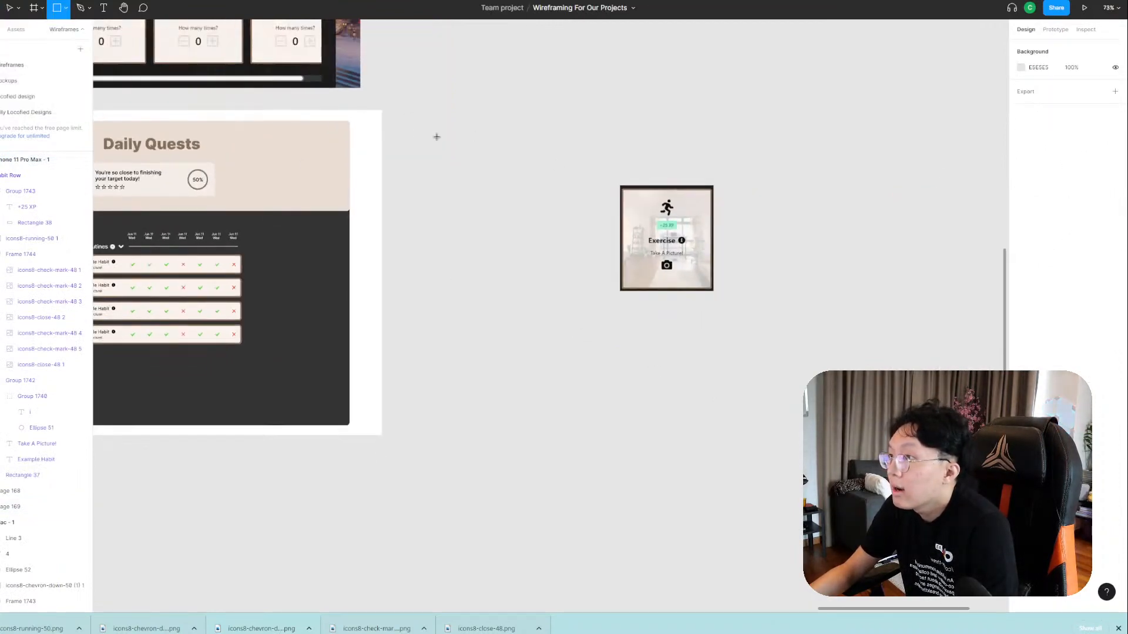
{"action": "left_click_drag", "start_coordinate": [400, 115], "coordinate": [961, 428]}
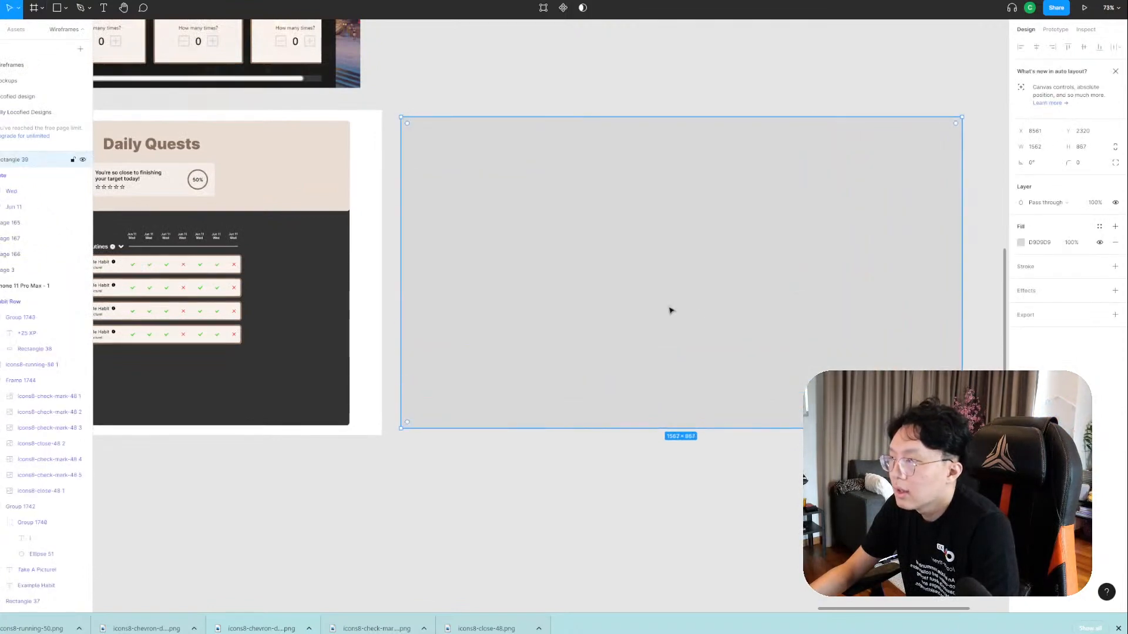
Move the large rectangle aside and cut and paste the Exercise card so that it sits in front of the rectangle.
{"action": "left_click_drag", "start_coordinate": [583, 287], "coordinate": [628, 481]}
{"action": "left_click_drag", "start_coordinate": [691, 259], "coordinate": [774, 480]}
{"action": "key", "text": "ctrl+x"}
{"action": "key", "text": "ctrl+v"}
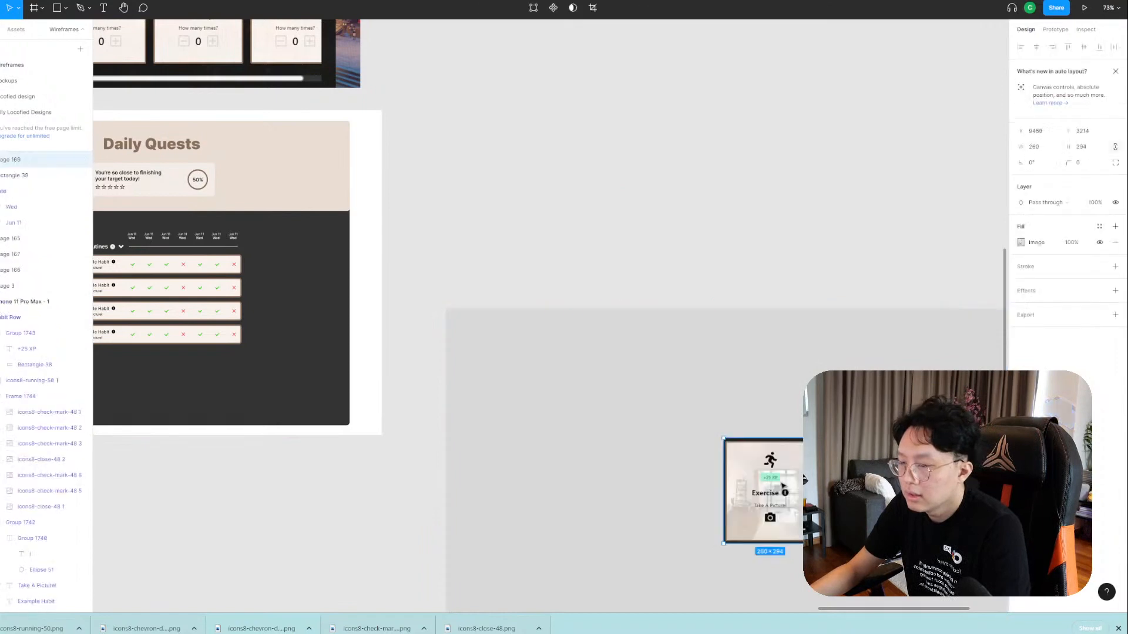
Move the rectangle and Exercise card together back beside the Mac frame and group them.
{"action": "left_click", "coordinate": [861, 524], "text": "shift"}
{"action": "left_click_drag", "start_coordinate": [861, 524], "coordinate": [825, 340]}
{"action": "key", "text": "ctrl+g"}
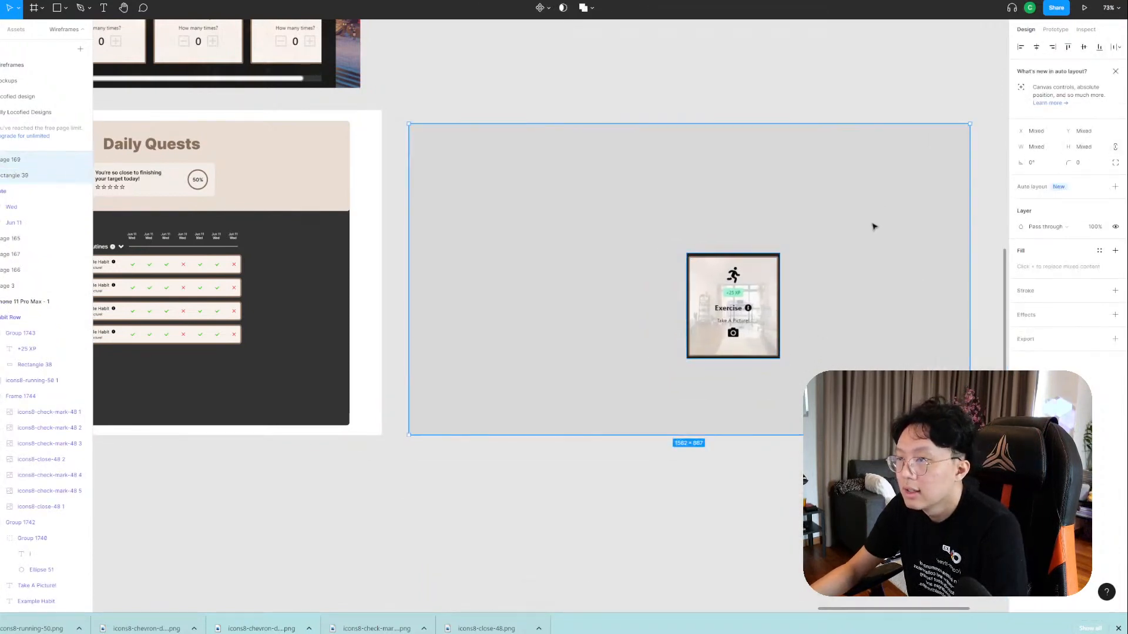
Center the Exercise card horizontally and vertically inside the group.
{"action": "double_click", "coordinate": [745, 291]}
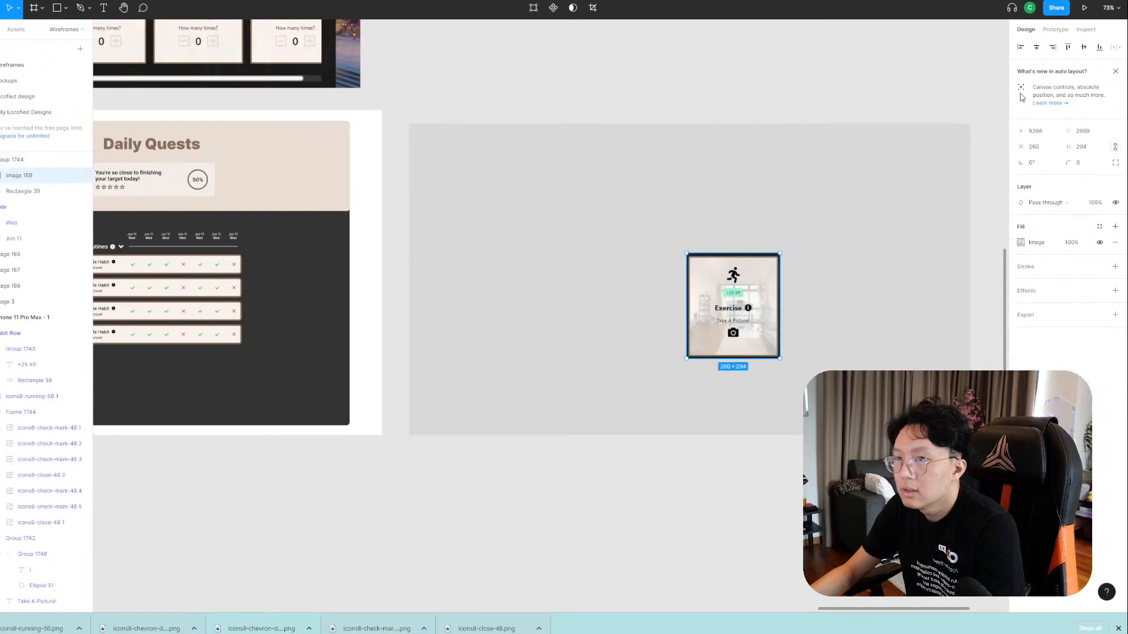
{"action": "left_click", "coordinate": [1036, 47]}
{"action": "left_click", "coordinate": [1084, 47]}
Fill the large background rectangle with black 000000 at 30% opacity.
{"action": "left_click", "coordinate": [832, 297]}
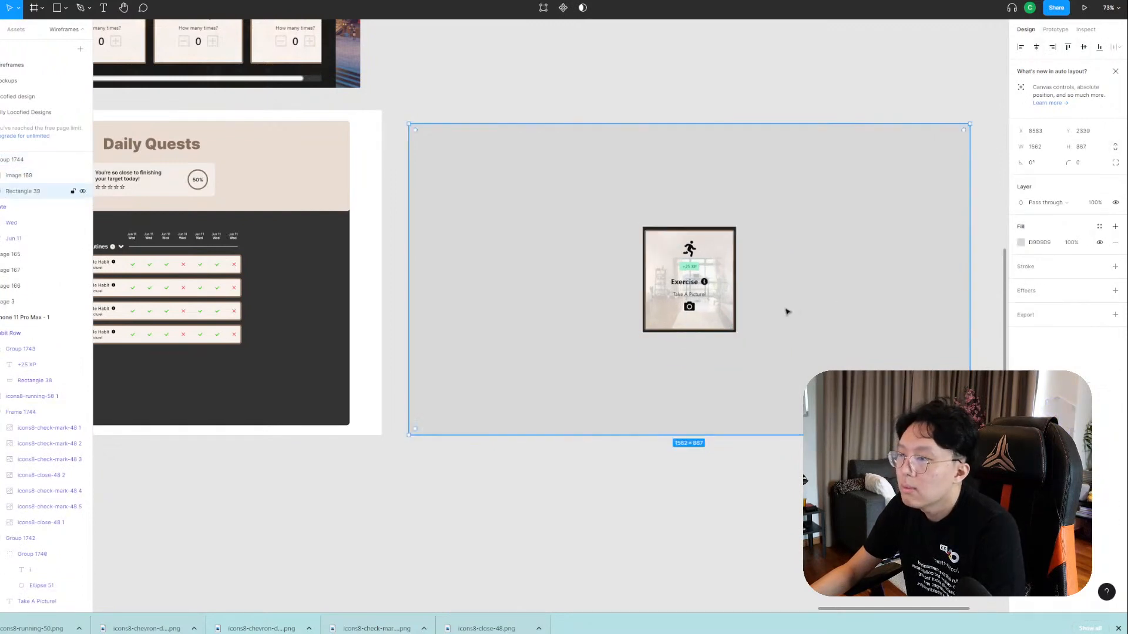
{"action": "left_click", "coordinate": [1021, 242]}
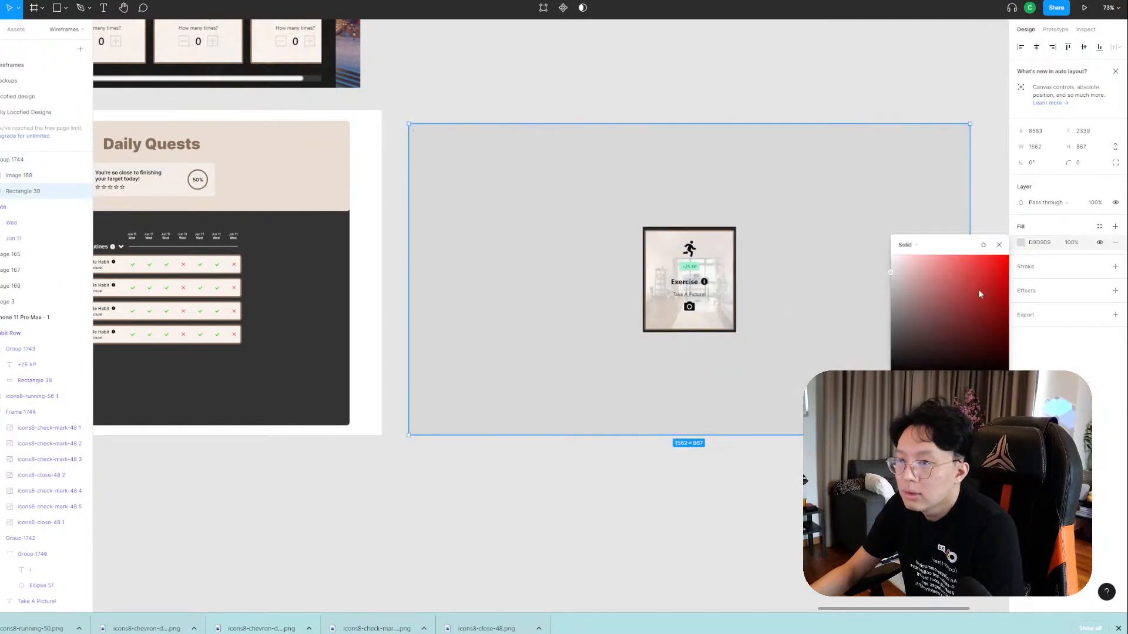
{"action": "left_click", "coordinate": [916, 360]}
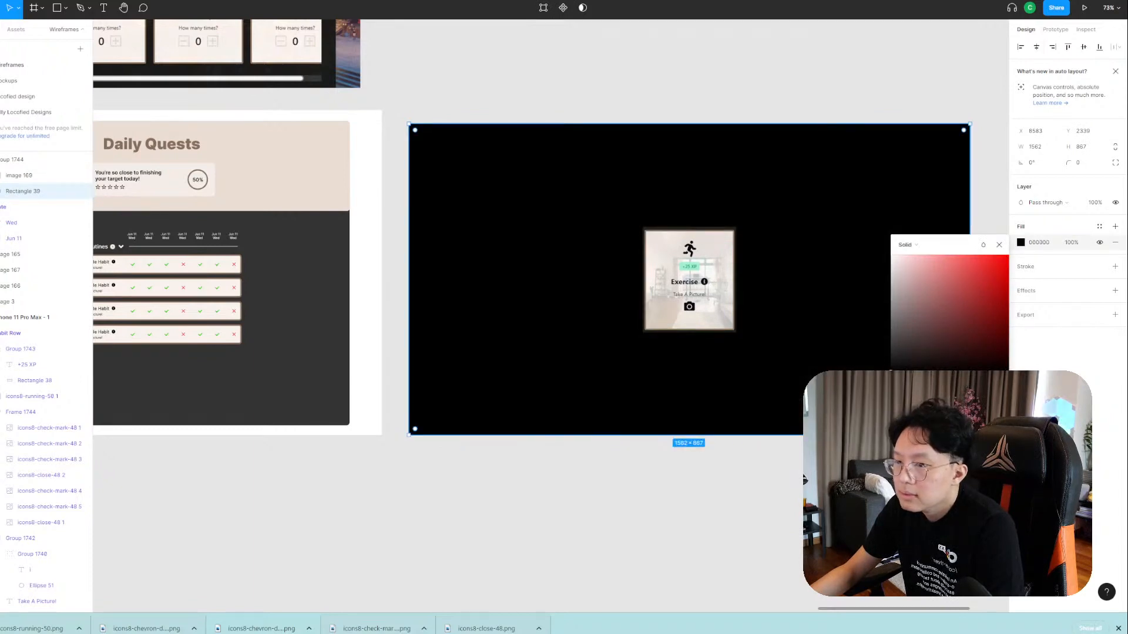
{"action": "left_click_drag", "start_coordinate": [997, 394], "coordinate": [942, 395]}
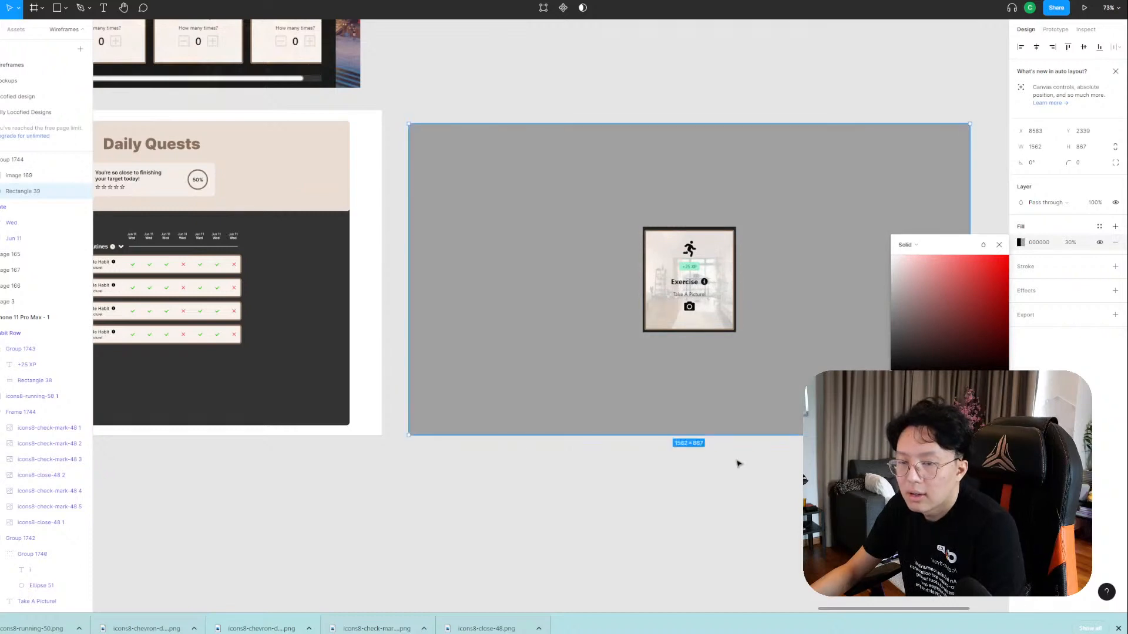
{"action": "left_click", "coordinate": [737, 462]}
Crop the Exercise card image to about 250 by 279, trimming the dark border on all four sides.
{"action": "double_click", "coordinate": [711, 304]}
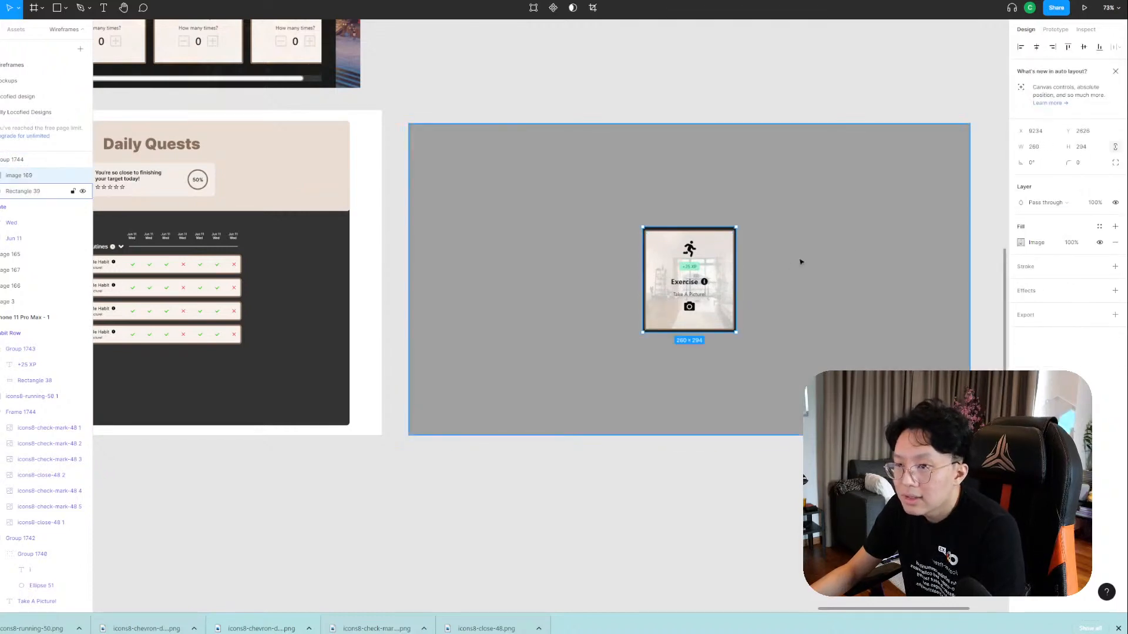
{"action": "left_click", "coordinate": [1021, 243]}
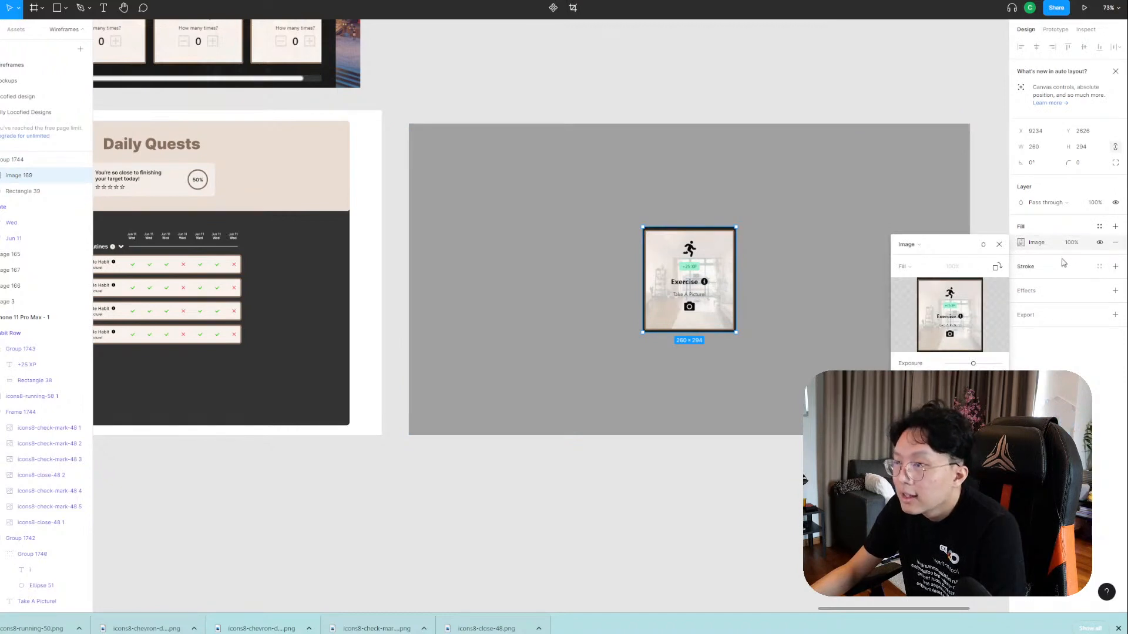
{"action": "left_click", "coordinate": [908, 268]}
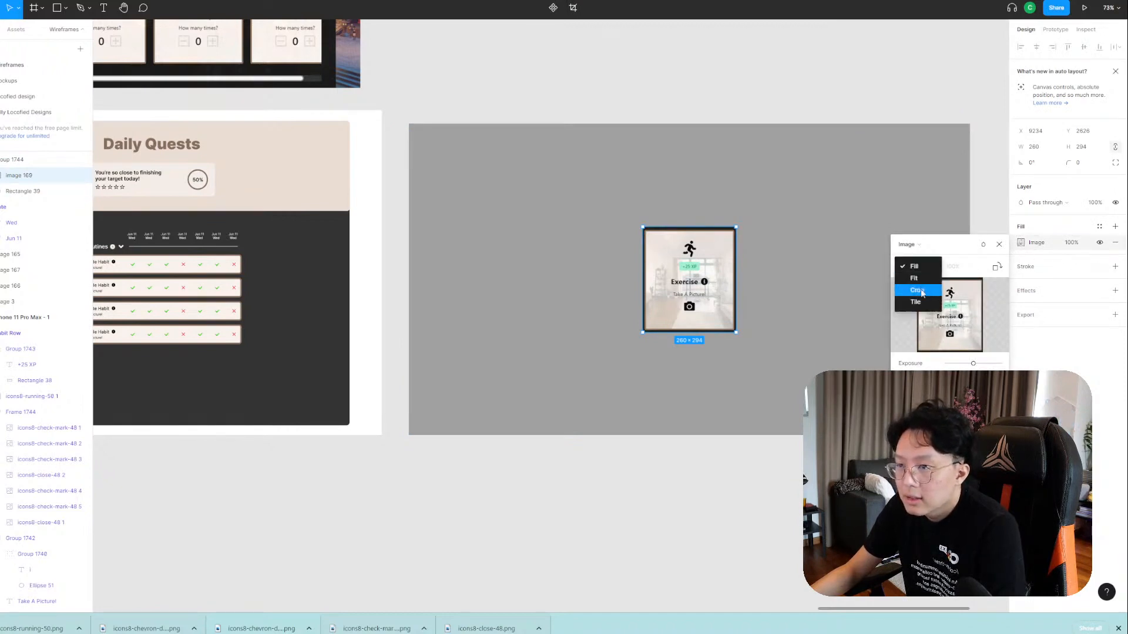
{"action": "left_click", "coordinate": [908, 290]}
{"action": "scroll", "coordinate": [718, 289], "scroll_direction": "up", "scroll_amount": 5}
{"action": "left_click_drag", "start_coordinate": [785, 258], "coordinate": [779, 259]}
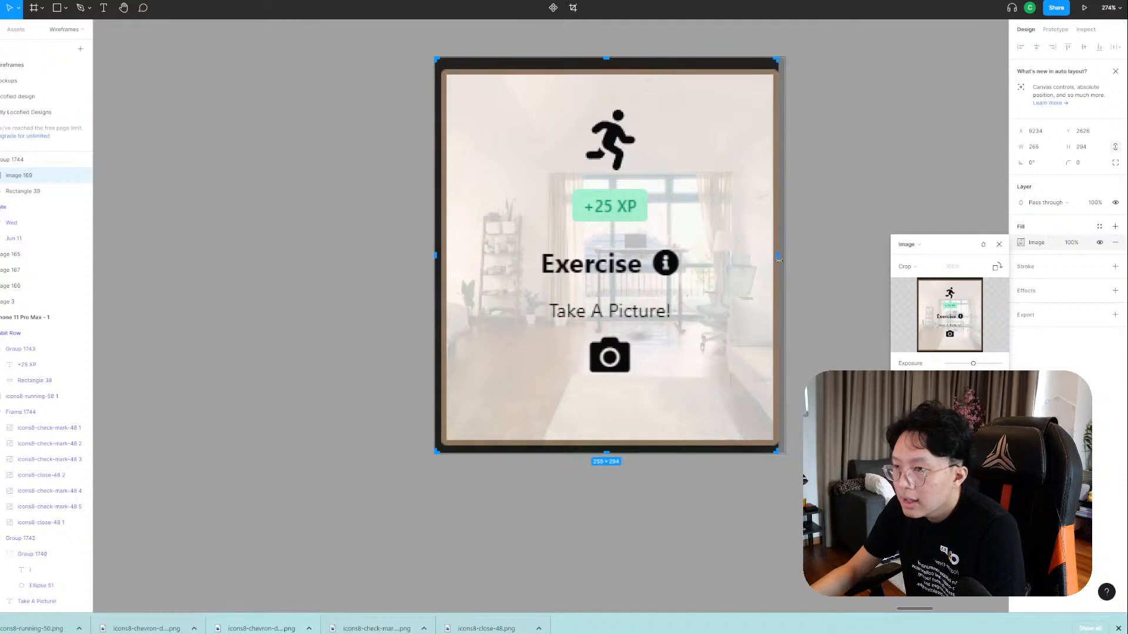
{"action": "left_click_drag", "start_coordinate": [609, 59], "coordinate": [613, 72]}
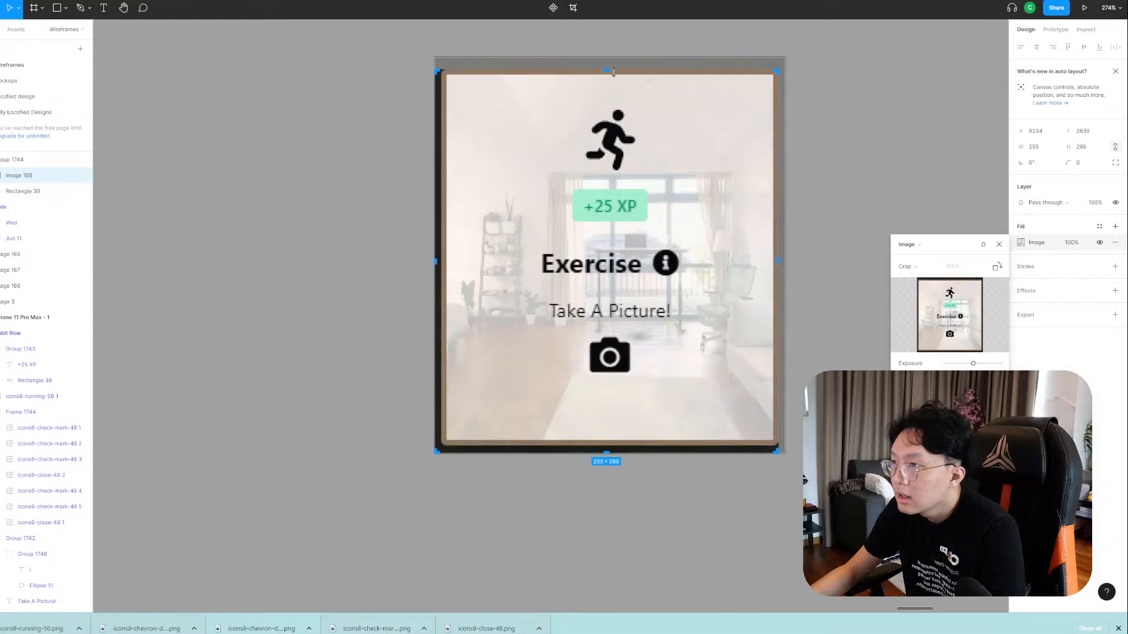
{"action": "left_click_drag", "start_coordinate": [435, 260], "coordinate": [441, 262]}
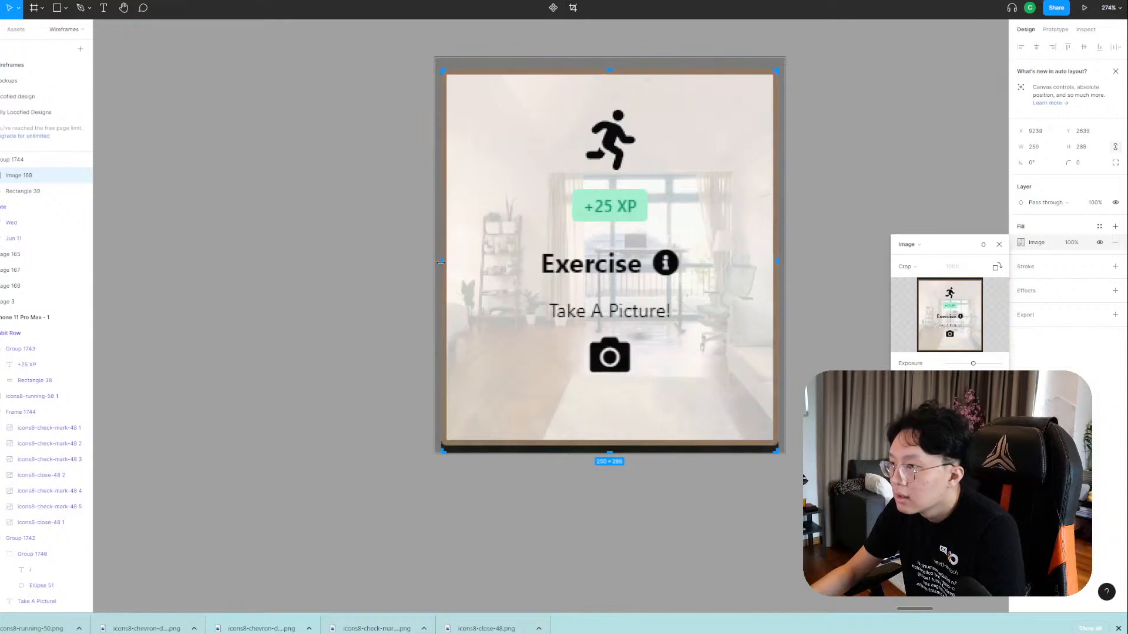
{"action": "left_click_drag", "start_coordinate": [609, 453], "coordinate": [609, 445]}
{"action": "left_click", "coordinate": [811, 314]}
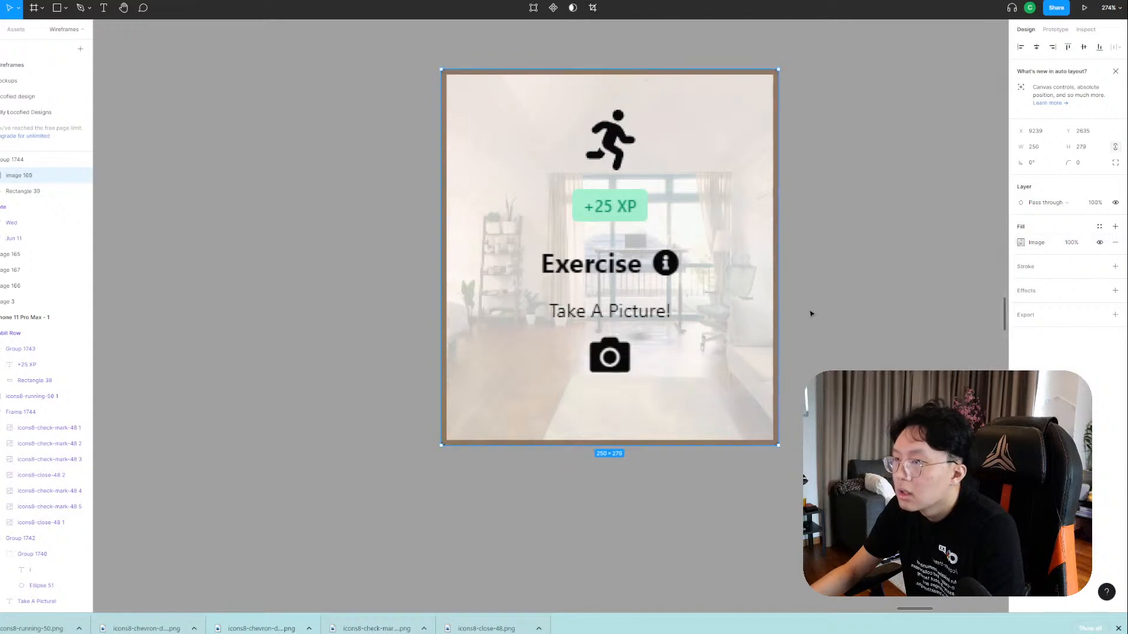
Round the corners of the cropped Exercise card image with a radius of 4.
{"action": "scroll", "coordinate": [814, 329], "scroll_direction": "down", "scroll_amount": 5}
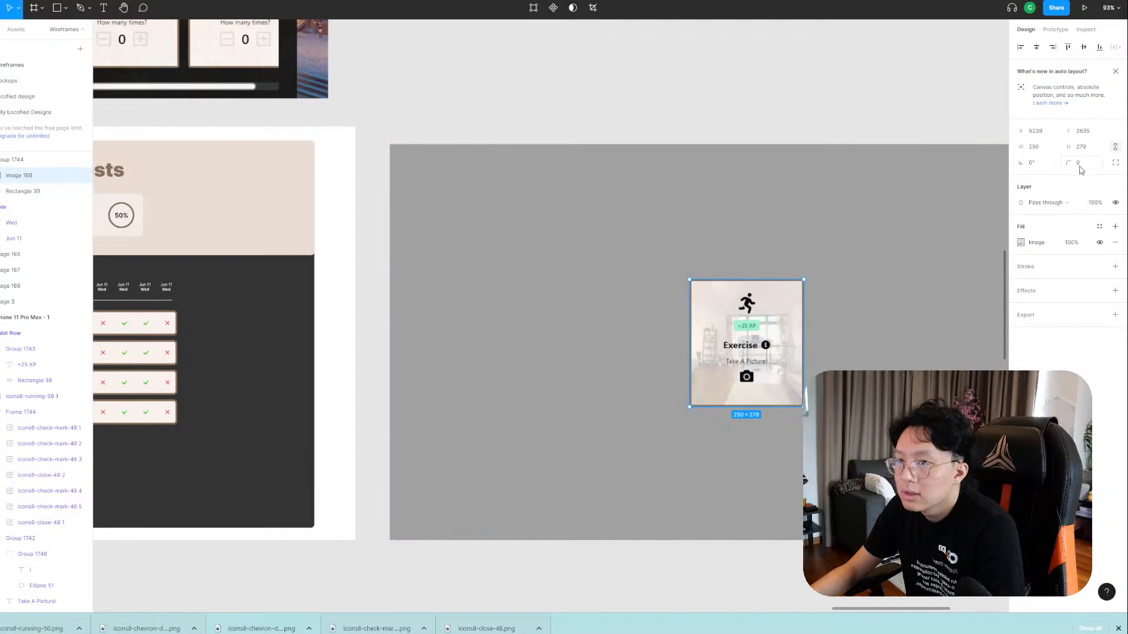
{"action": "left_click", "coordinate": [816, 242]}
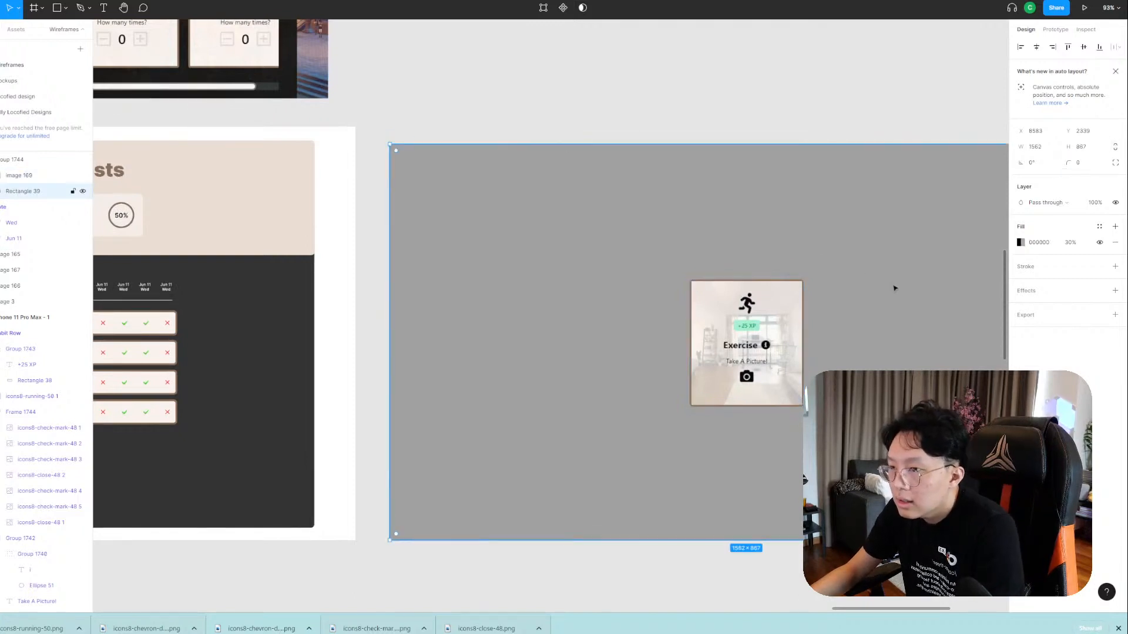
{"action": "left_click", "coordinate": [782, 292]}
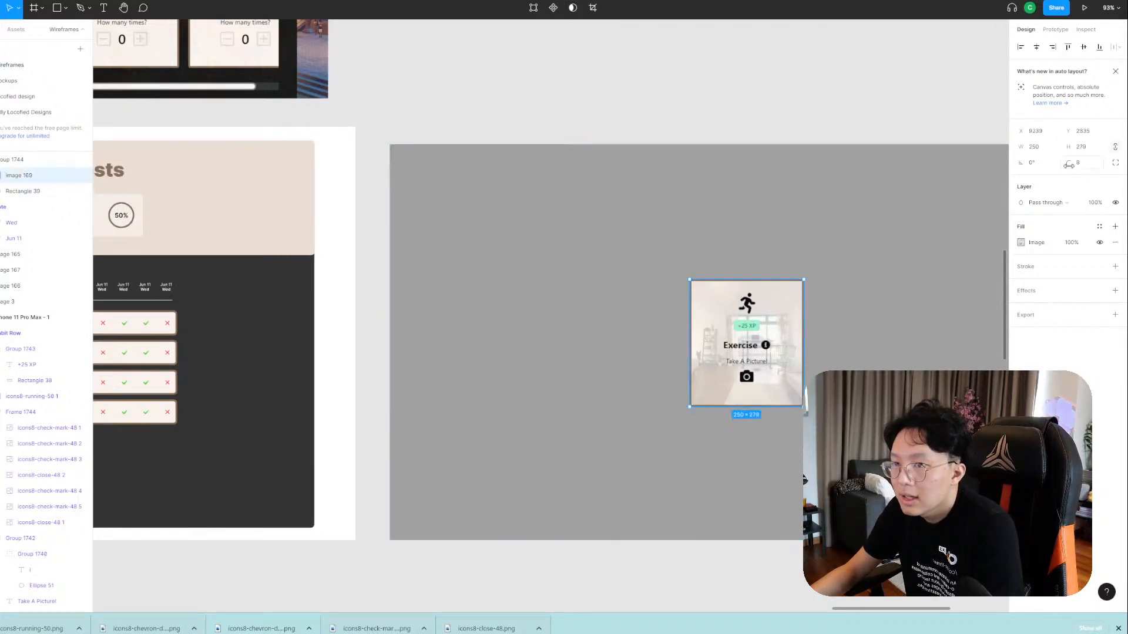
{"action": "left_click", "coordinate": [1080, 167]}
{"action": "left_click", "coordinate": [783, 264]}
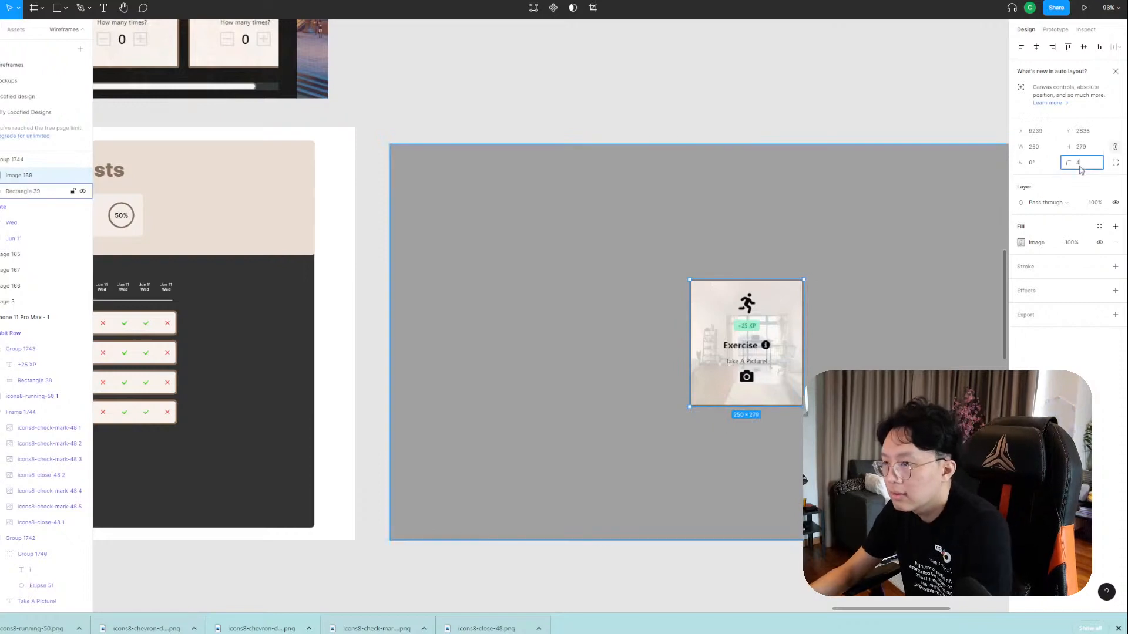
Move the group of grey rectangle and Exercise card onto the Mac frame, over the Daily Quests page.
{"action": "scroll", "coordinate": [815, 407], "scroll_direction": "down", "scroll_amount": 5}
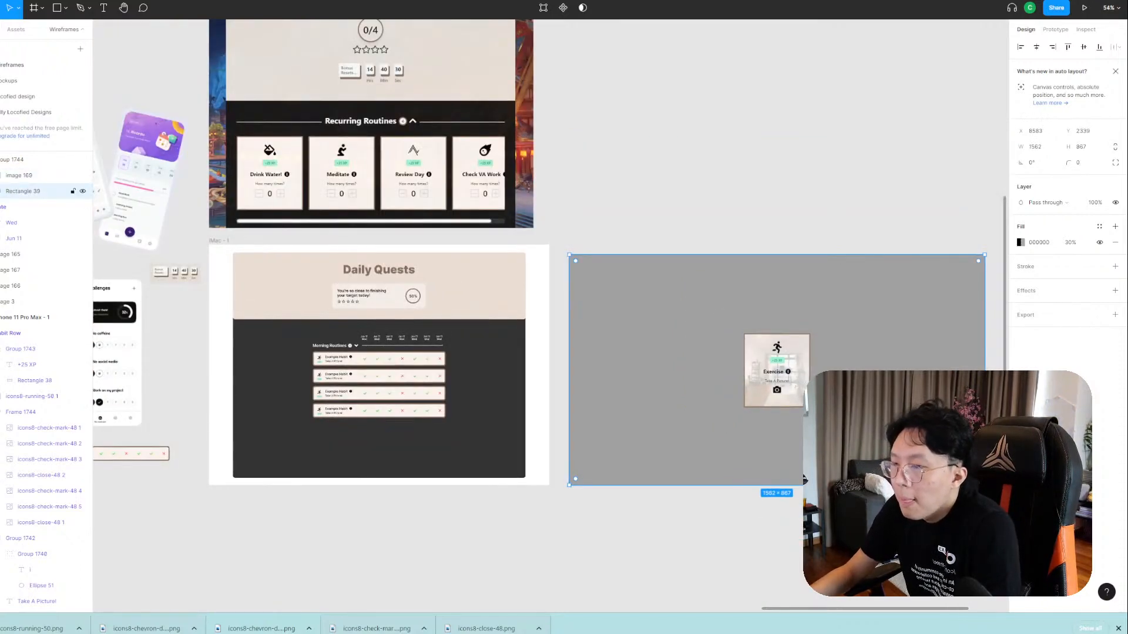
{"action": "left_click", "coordinate": [1020, 242]}
{"action": "left_click", "coordinate": [820, 249]}
{"action": "left_click", "coordinate": [835, 380]}
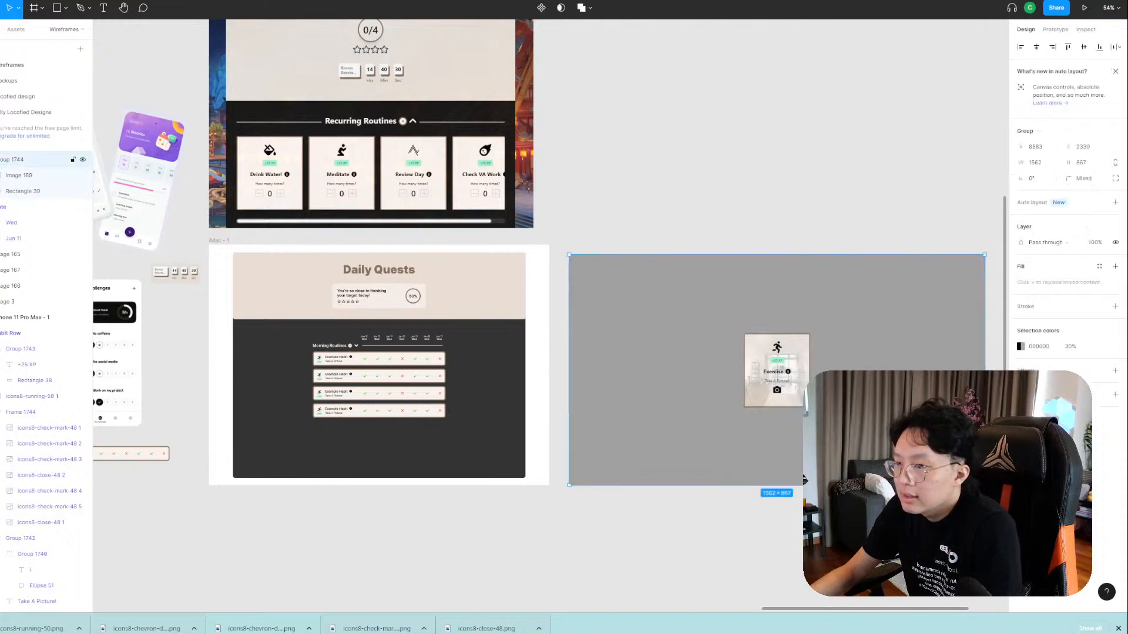
{"action": "left_click_drag", "start_coordinate": [835, 381], "coordinate": [459, 414]}
{"action": "left_click_drag", "start_coordinate": [779, 403], "coordinate": [476, 421]}
{"action": "key", "text": "ctrl+g"}
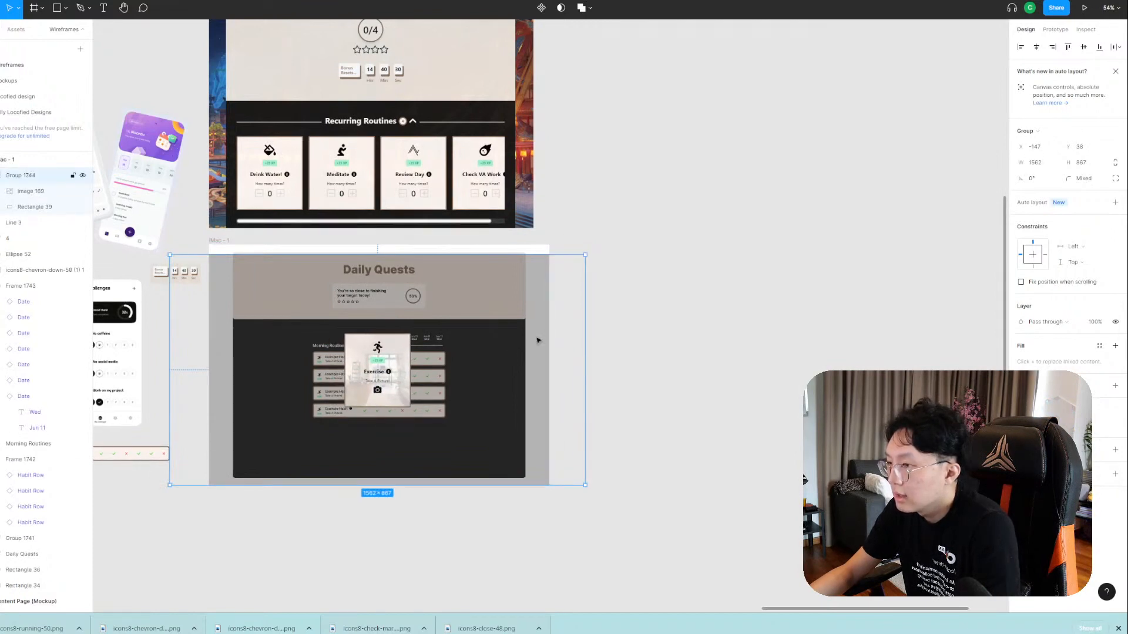
Resize the semi-transparent rectangle inside the group to 1280 by 905 so that it covers the Mac frame exactly.
{"action": "double_click", "coordinate": [570, 346]}
{"action": "left_click_drag", "start_coordinate": [584, 355], "coordinate": [549, 360]}
{"action": "left_click_drag", "start_coordinate": [170, 361], "coordinate": [208, 359]}
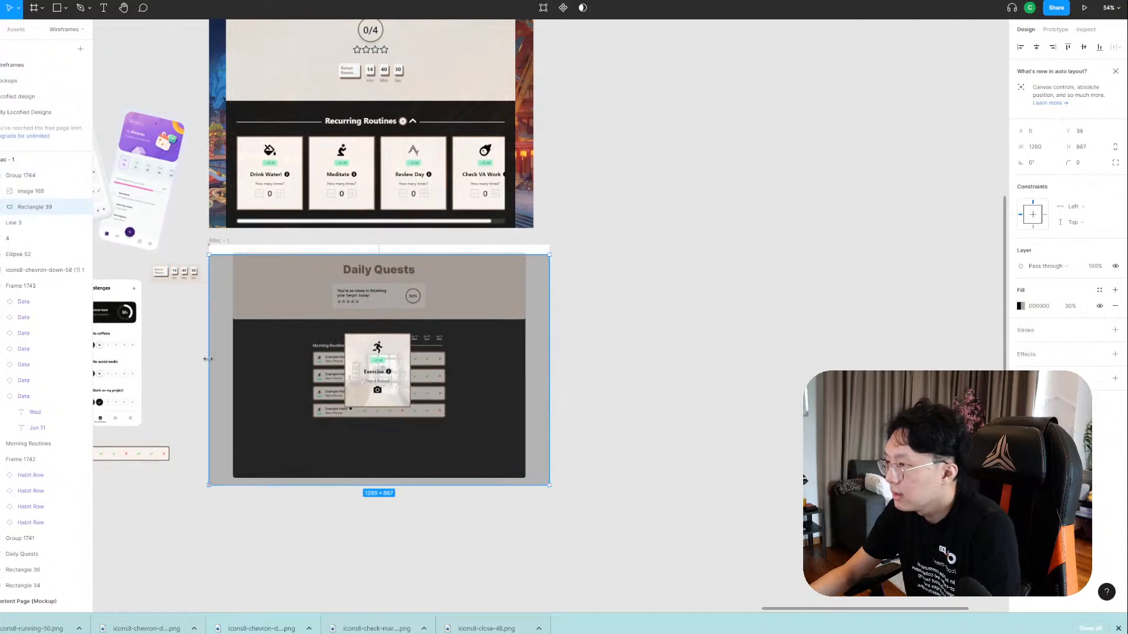
{"action": "left_click_drag", "start_coordinate": [398, 254], "coordinate": [401, 244]}
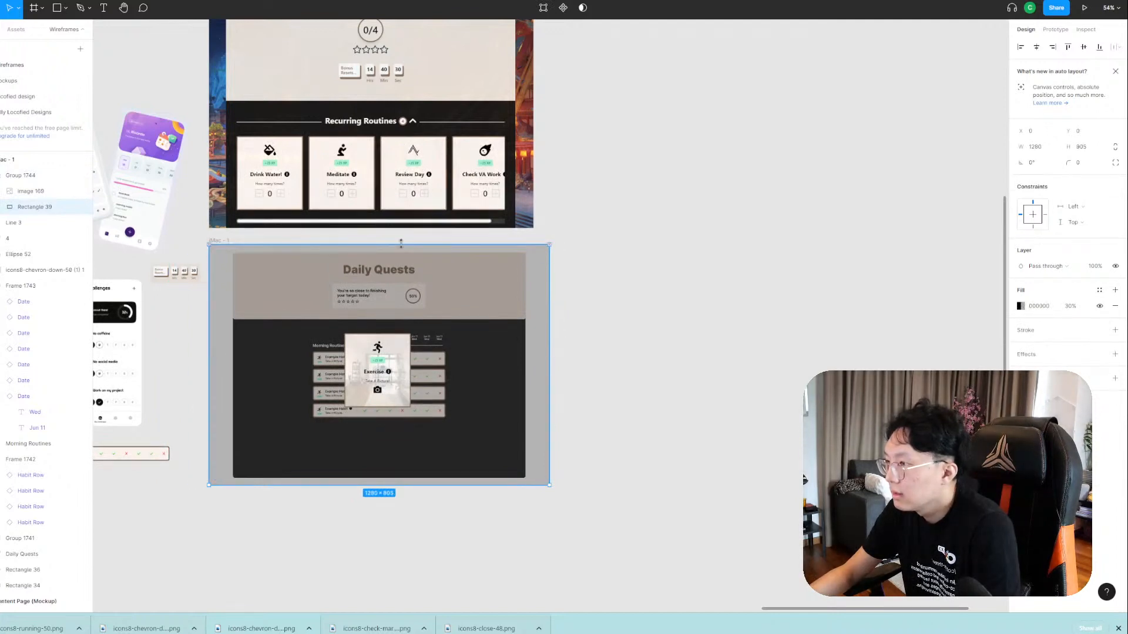
Center the Exercise card horizontally and vertically over the resized rectangle.
{"action": "left_click", "coordinate": [388, 377]}
{"action": "left_click", "coordinate": [1036, 47]}
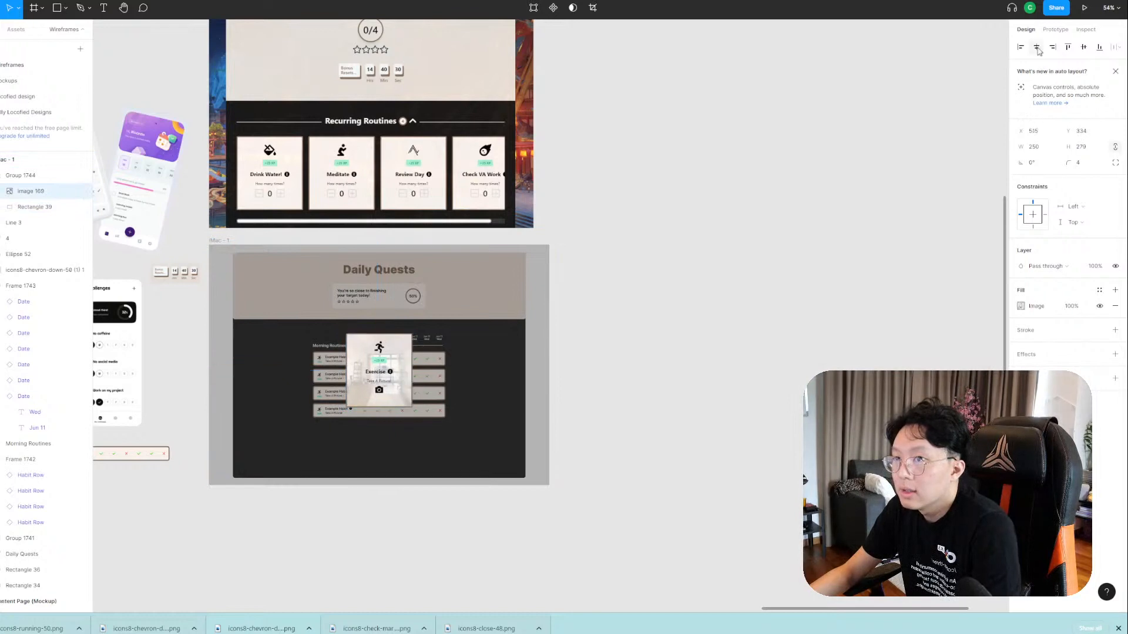
{"action": "left_click", "coordinate": [1082, 50]}
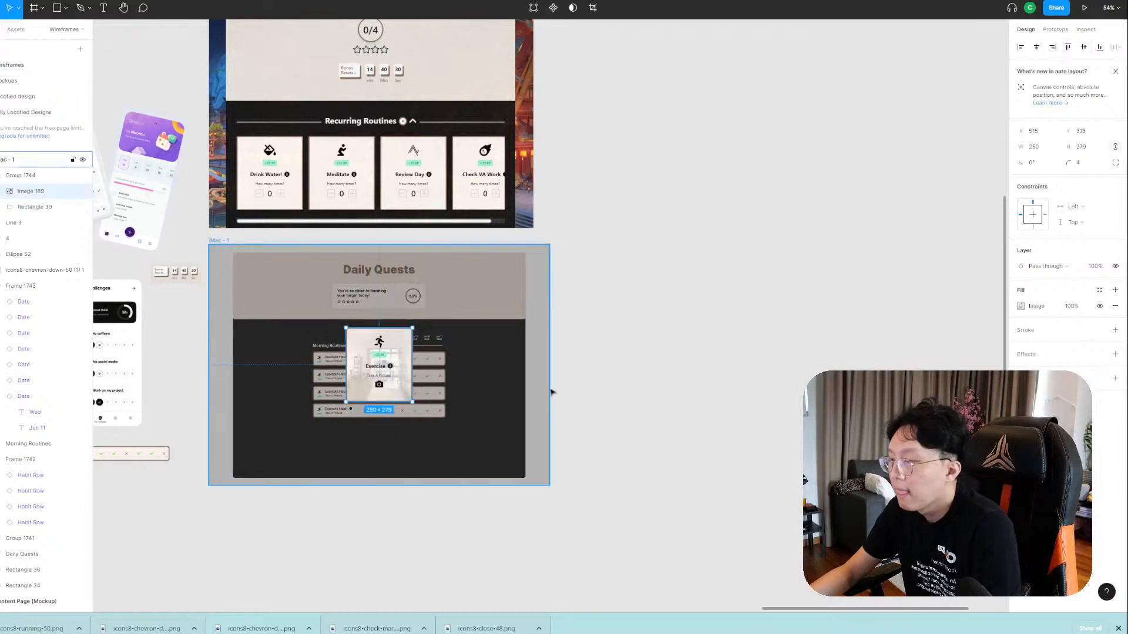
{"action": "left_click", "coordinate": [545, 414]}
{"action": "left_click", "coordinate": [477, 438]}
{"action": "left_click", "coordinate": [603, 440]}
{"action": "scroll", "coordinate": [391, 397], "scroll_direction": "up", "scroll_amount": 1}
{"action": "scroll", "coordinate": [390, 398], "scroll_direction": "up", "scroll_amount": 4}
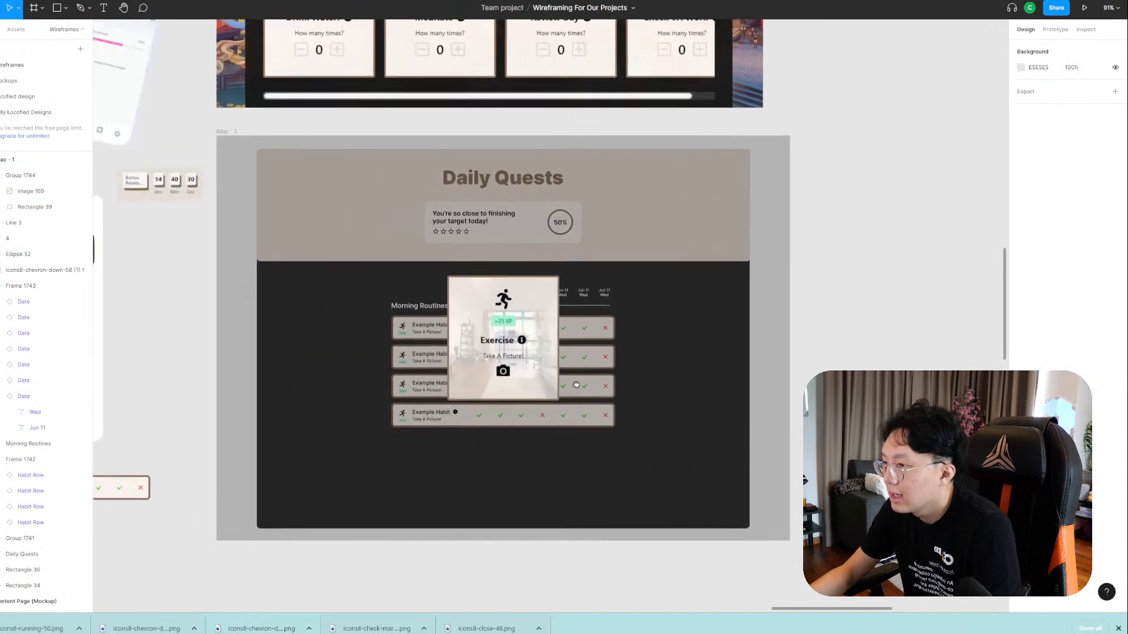
{"action": "left_click_drag", "start_coordinate": [577, 385], "coordinate": [579, 385]}
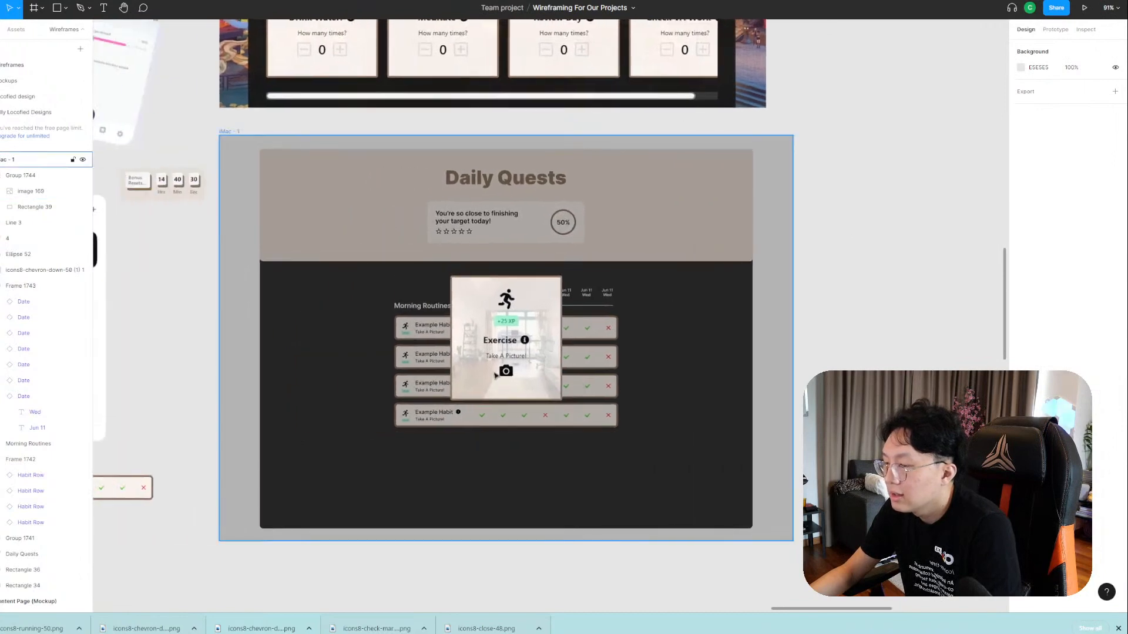
{"action": "left_click", "coordinate": [625, 393]}
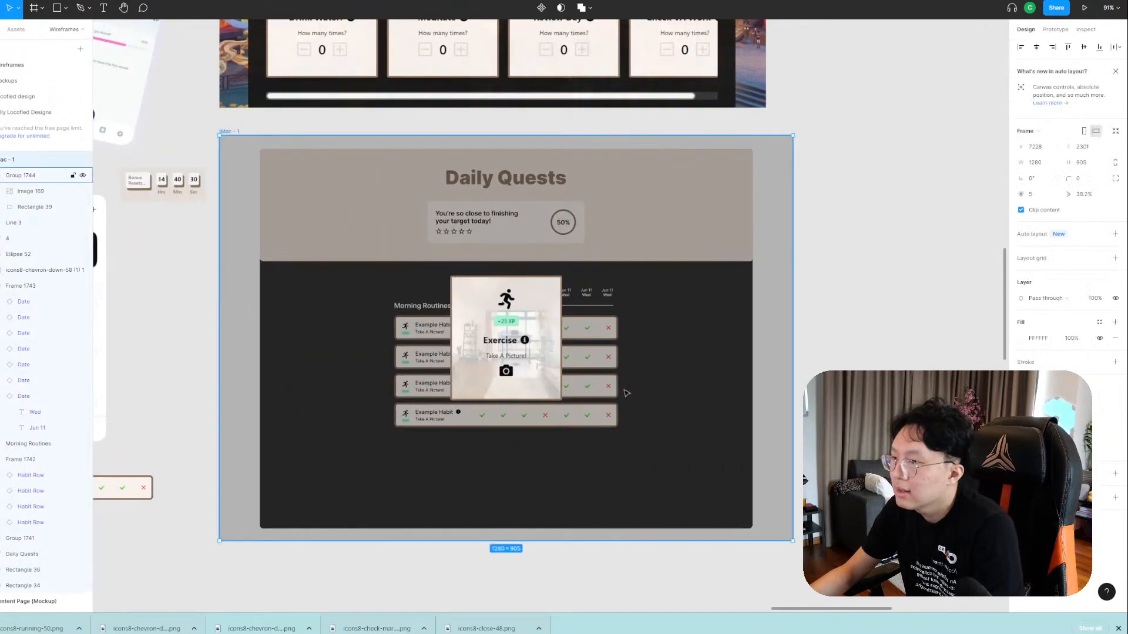
{"action": "left_click_drag", "start_coordinate": [607, 386], "coordinate": [675, 387]}
{"action": "key", "text": "ctrl+z"}
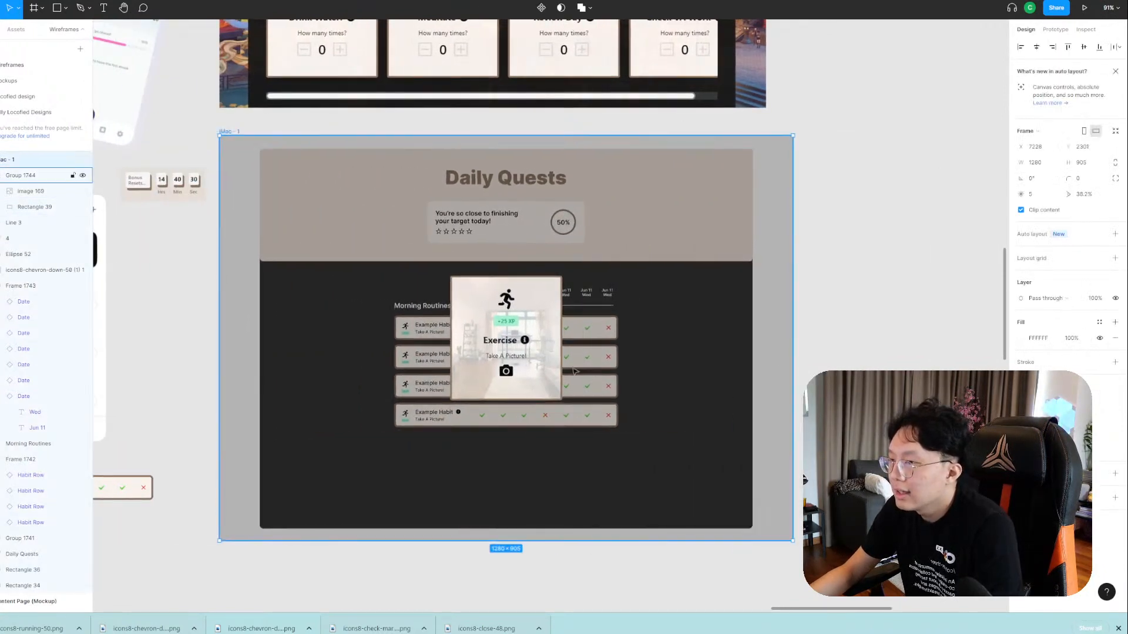
{"action": "double_click", "coordinate": [575, 371]}
{"action": "left_click_drag", "start_coordinate": [339, 277], "coordinate": [455, 294]}
{"action": "key", "text": "ctrl+z"}
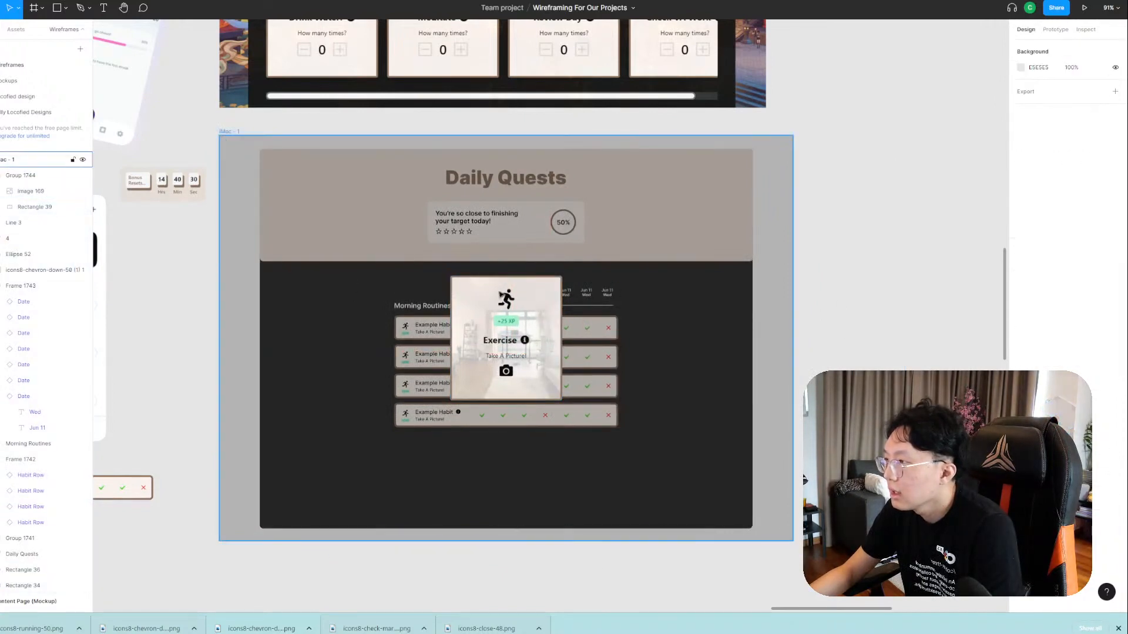
Take the overlay group out of the Mac frame and place it directly below the frame.
{"action": "left_click", "coordinate": [45, 177]}
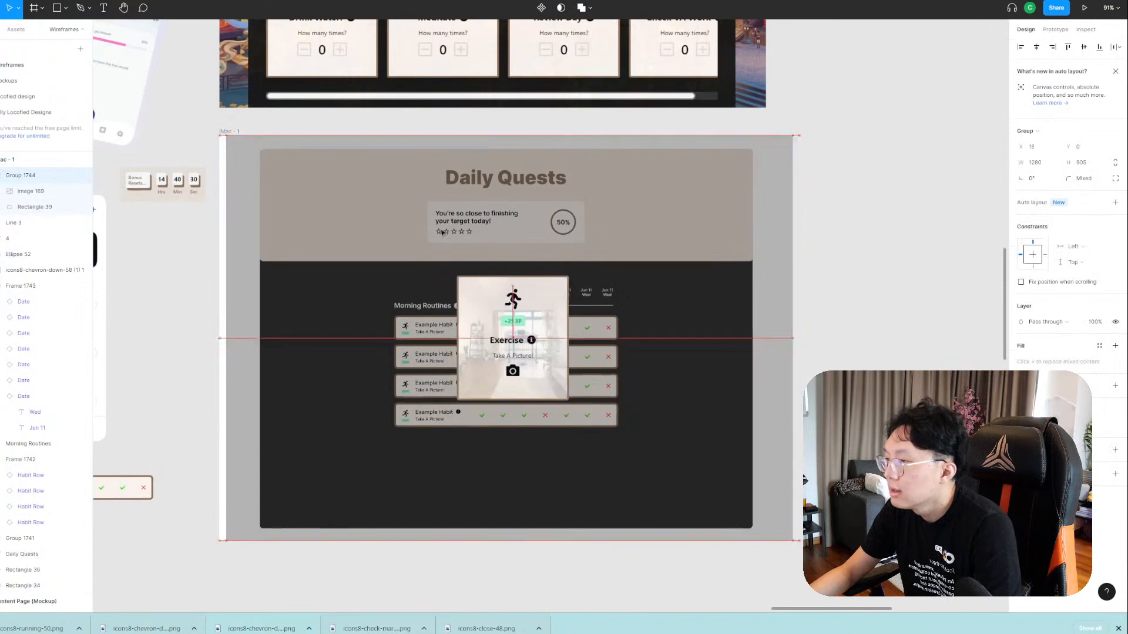
{"action": "left_click_drag", "start_coordinate": [399, 247], "coordinate": [949, 249]}
{"action": "scroll", "coordinate": [878, 339], "scroll_direction": "down", "scroll_amount": 4}
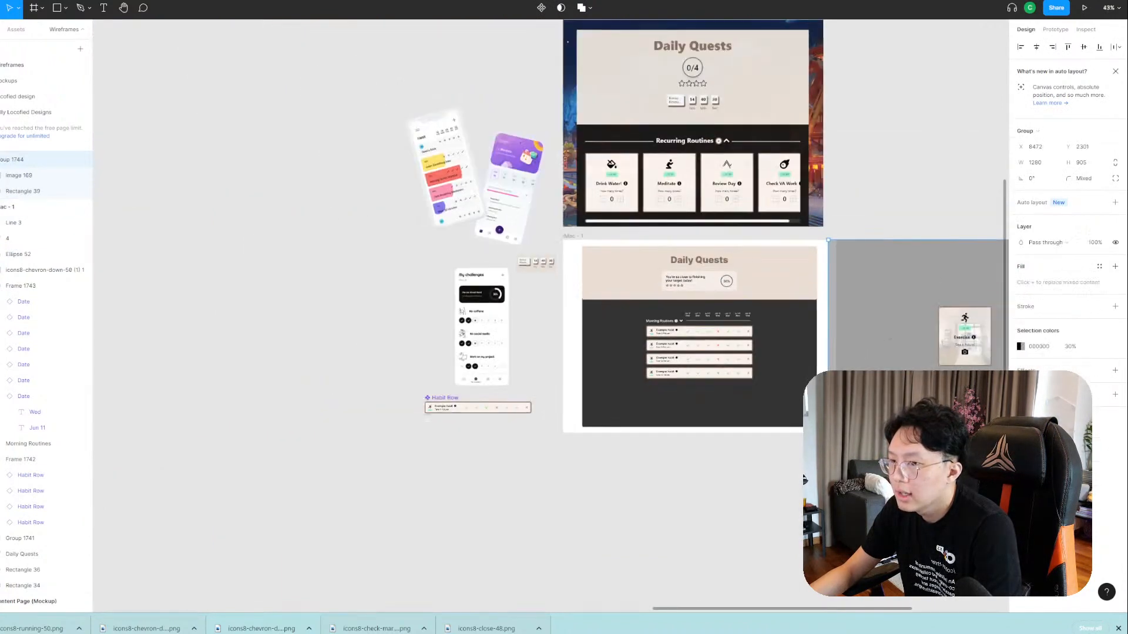
{"action": "left_click_drag", "start_coordinate": [881, 341], "coordinate": [390, 435]}
{"action": "key", "text": "Escape"}
Examine the Daily Quests habit rows together with the Exercise overlay mockup below them.
{"action": "scroll", "coordinate": [470, 432], "scroll_direction": "up", "scroll_amount": 5}
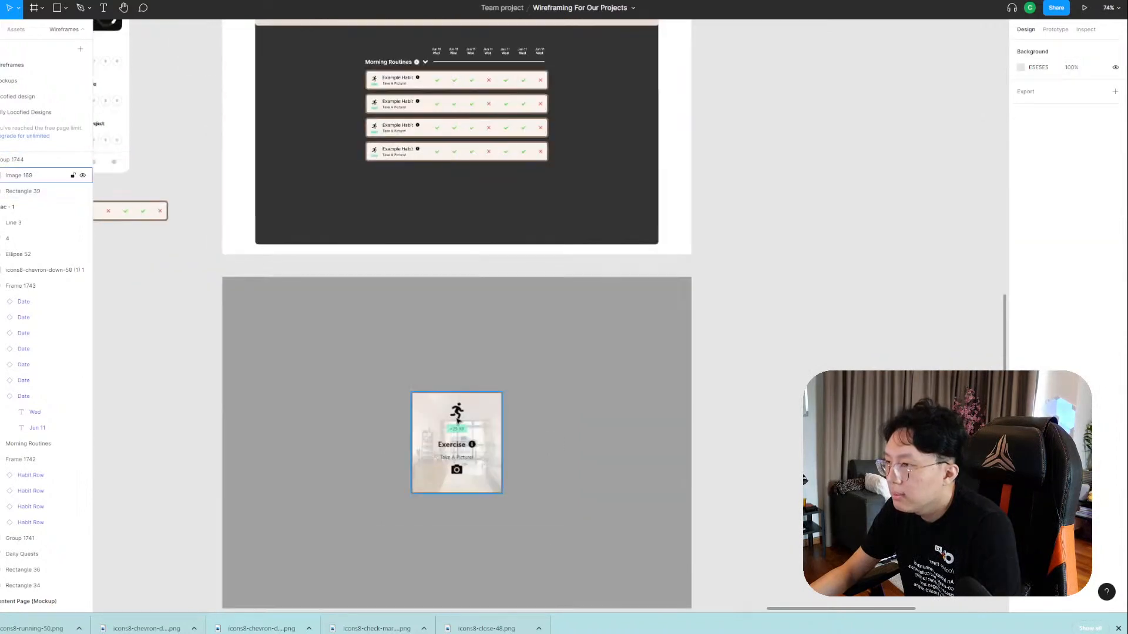
{"action": "scroll", "coordinate": [566, 395], "scroll_direction": "up", "scroll_amount": 3}
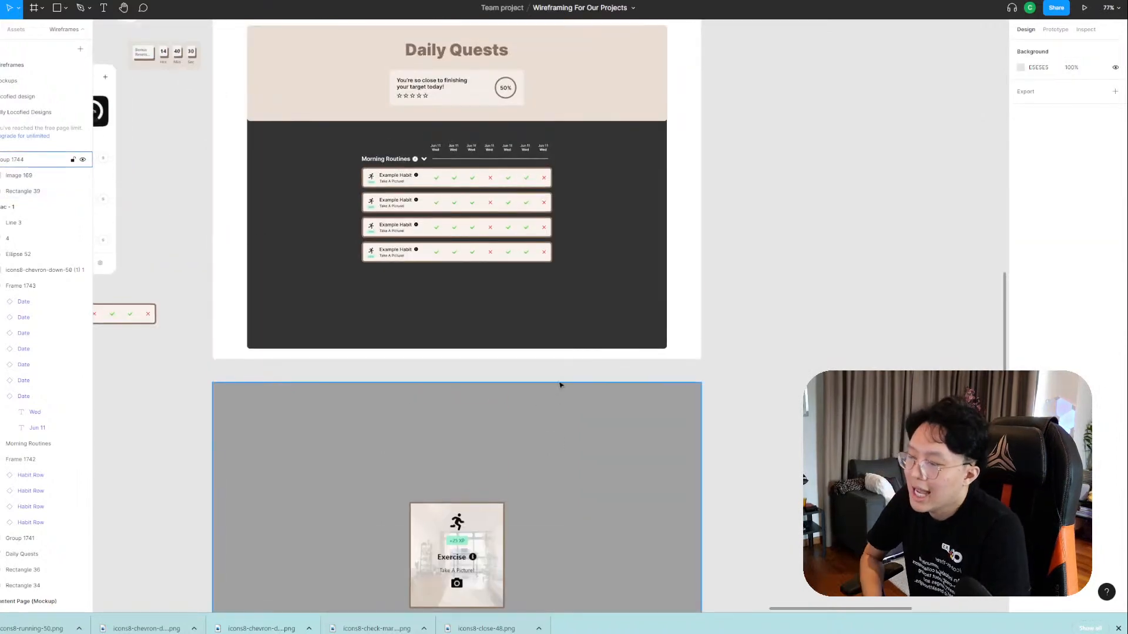
{"action": "scroll", "coordinate": [523, 362], "scroll_direction": "down", "scroll_amount": 1}
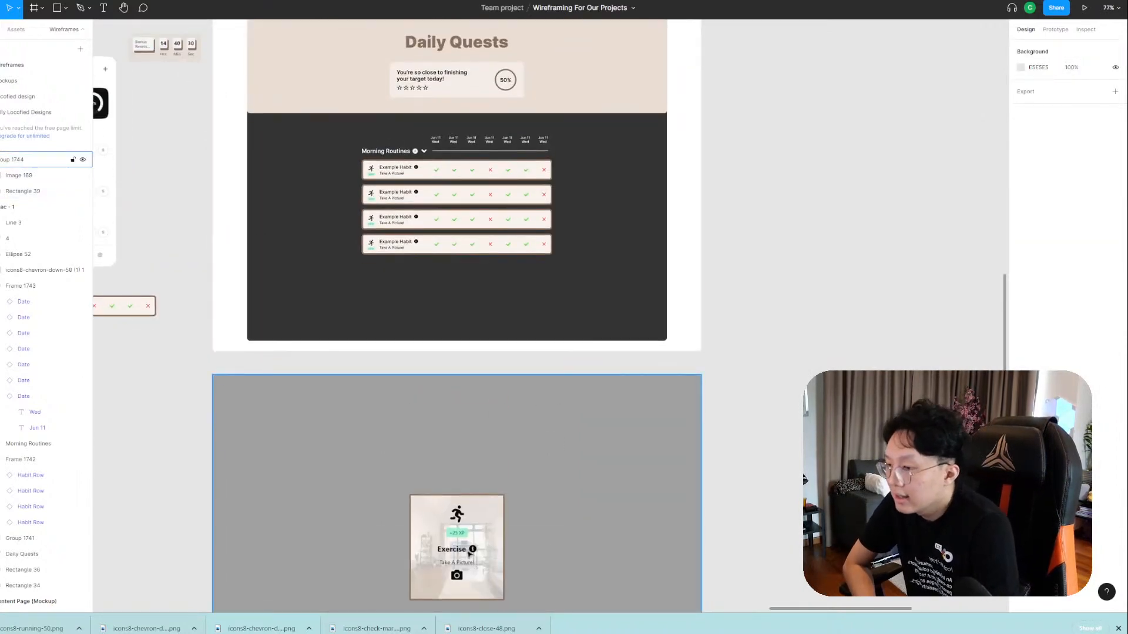
{"action": "scroll", "coordinate": [460, 407], "scroll_direction": "up", "scroll_amount": 3}
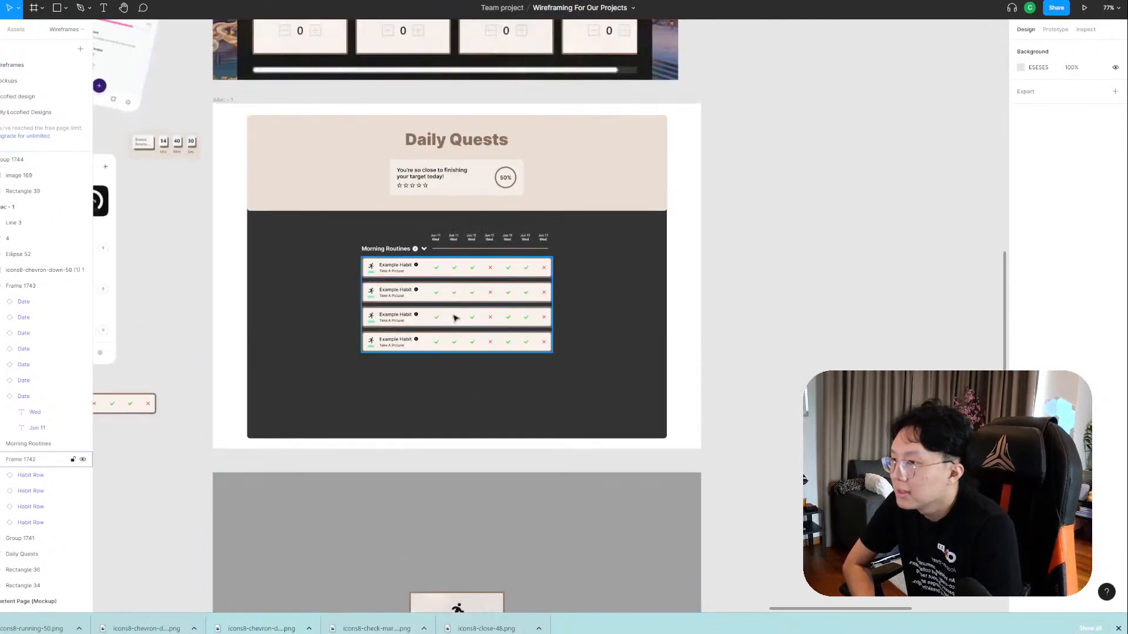
{"action": "scroll", "coordinate": [468, 313], "scroll_direction": "down", "scroll_amount": 3}
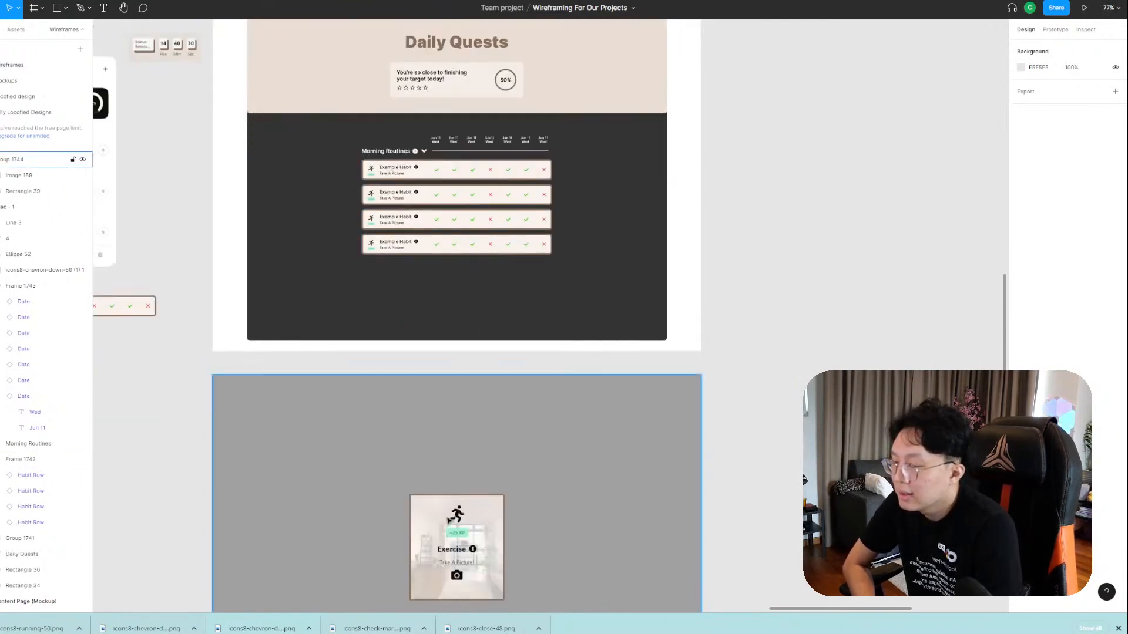
{"action": "scroll", "coordinate": [449, 520], "scroll_direction": "up", "scroll_amount": 3}
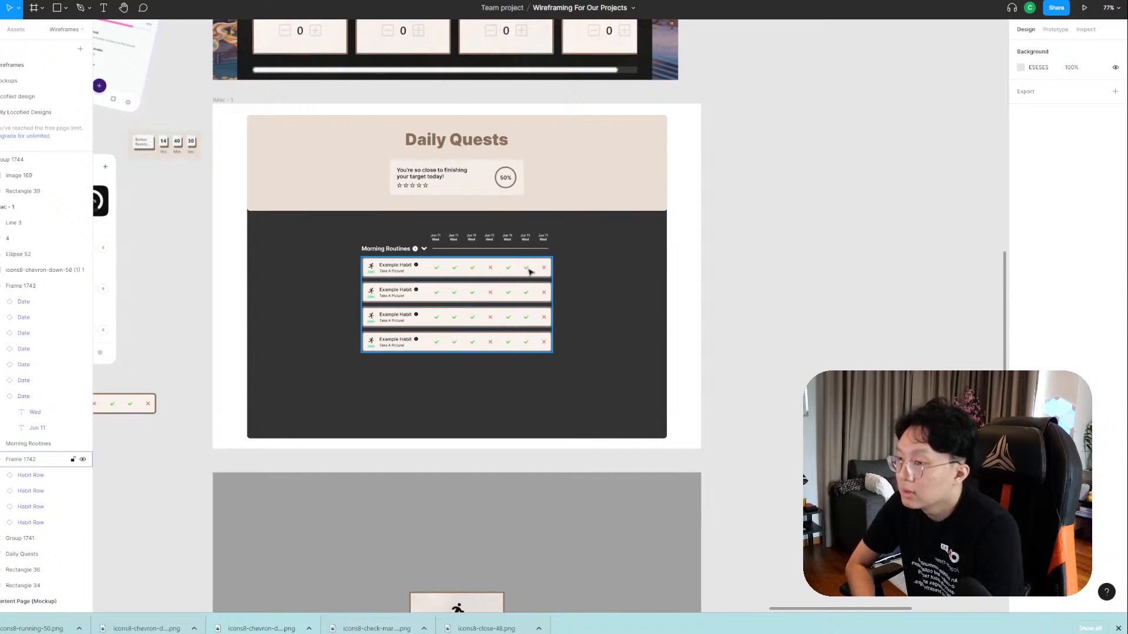
{"action": "scroll", "coordinate": [528, 282], "scroll_direction": "down", "scroll_amount": 6}
{"action": "scroll", "coordinate": [526, 297], "scroll_direction": "up", "scroll_amount": 6}
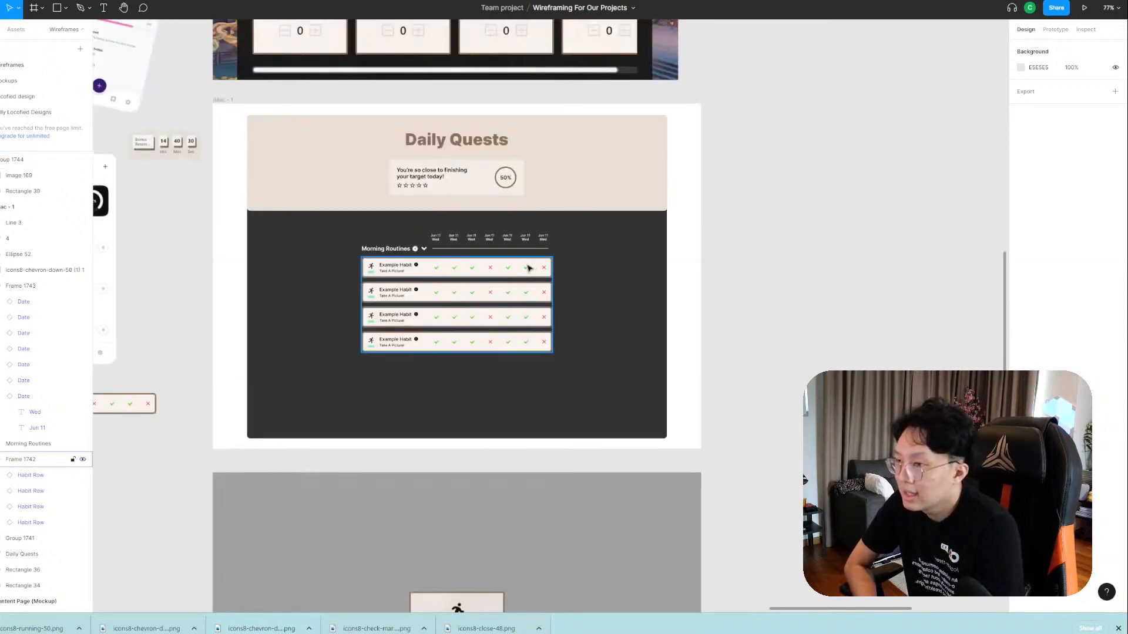
{"action": "scroll", "coordinate": [529, 268], "scroll_direction": "down", "scroll_amount": 1}
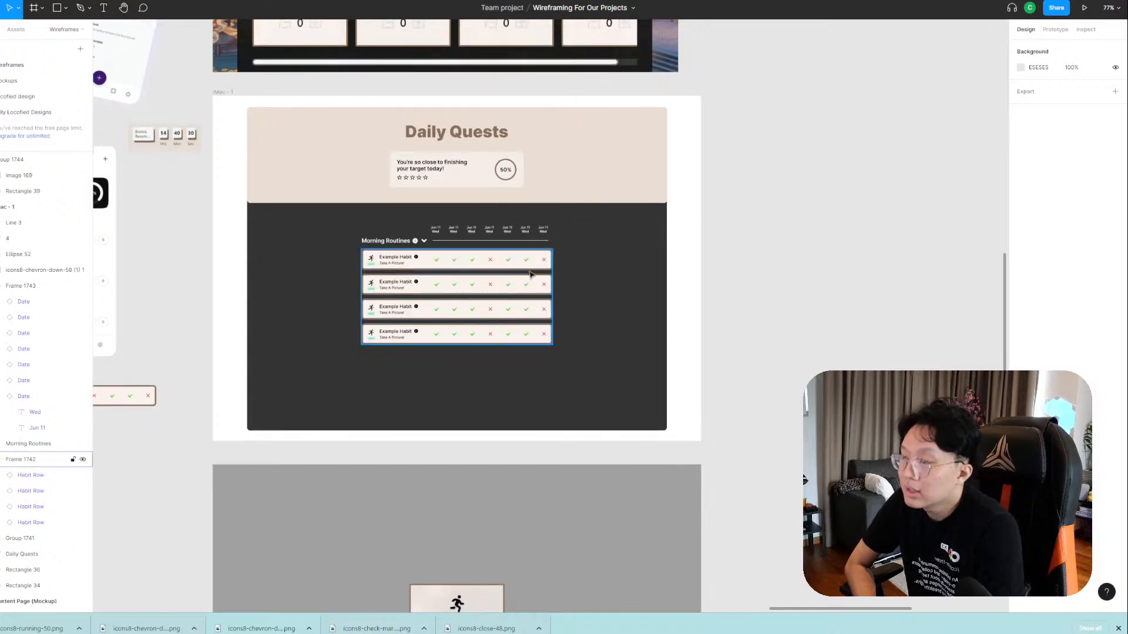
{"action": "scroll", "coordinate": [520, 282], "scroll_direction": "down", "scroll_amount": 1}
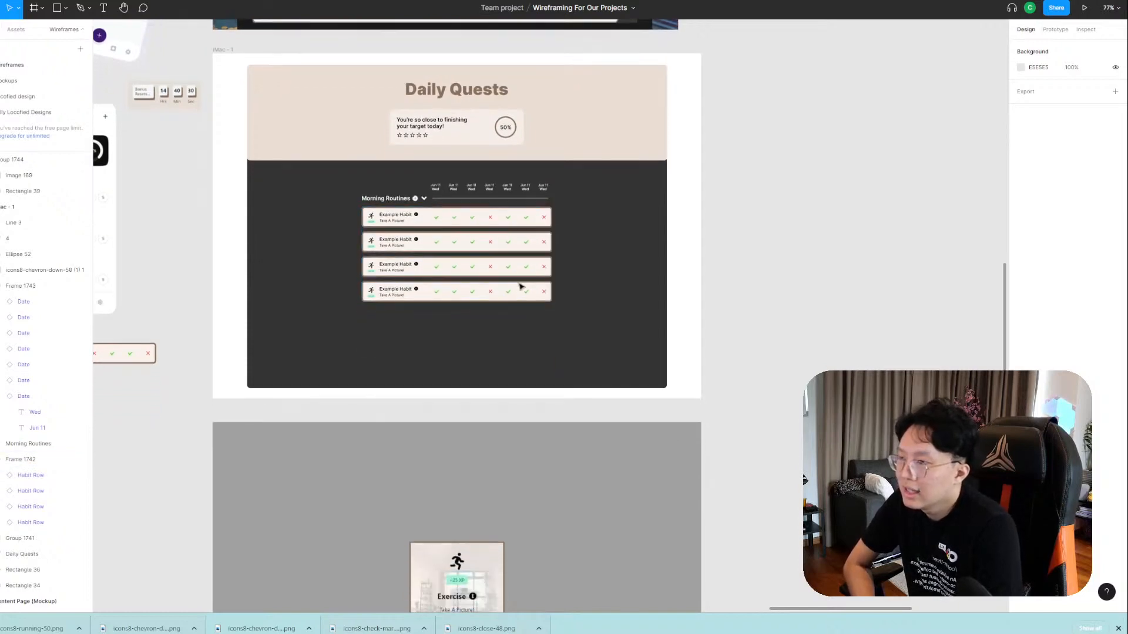
{"action": "scroll", "coordinate": [458, 570], "scroll_direction": "down", "scroll_amount": 1}
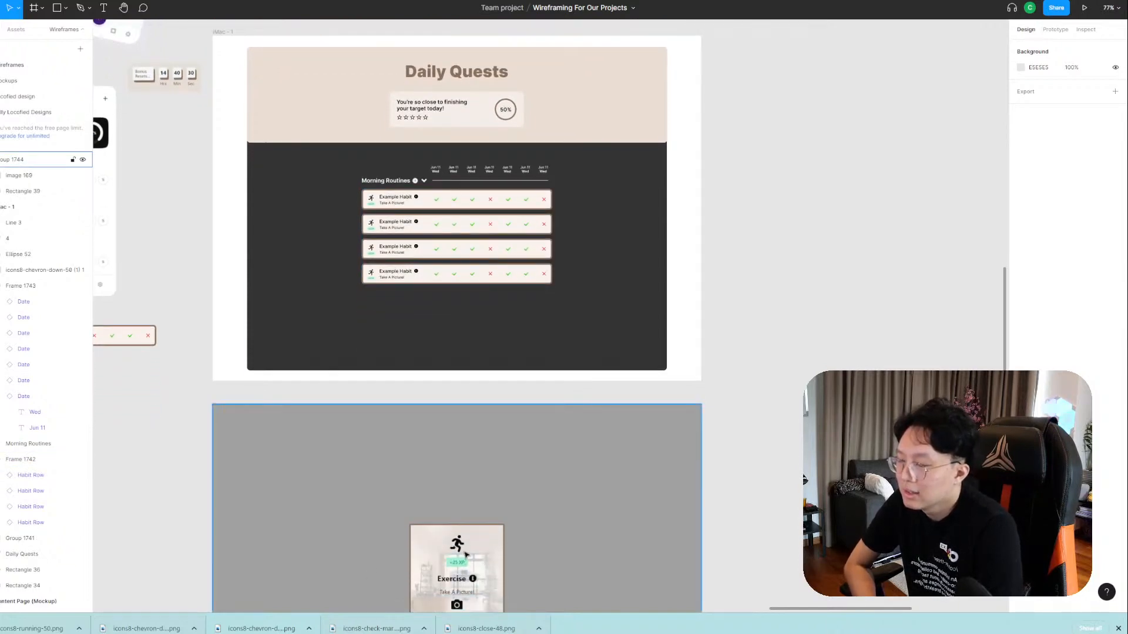
Move the bonus reset countdown image into the beige Daily Quests header, directly beneath the title.
{"action": "scroll", "coordinate": [466, 549], "scroll_direction": "up", "scroll_amount": 3}
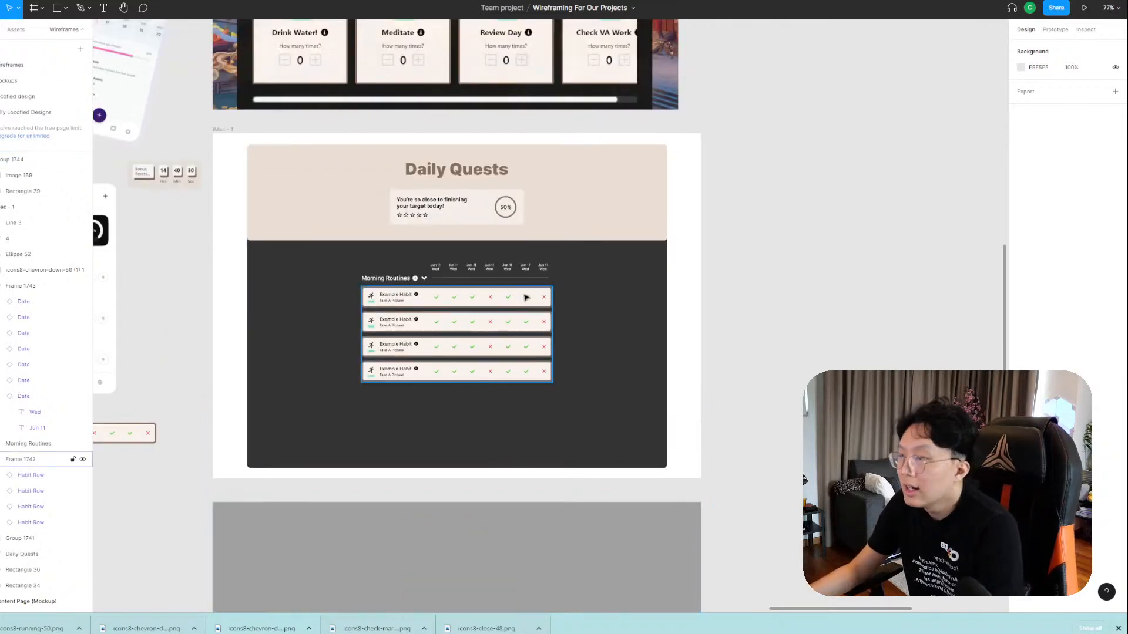
{"action": "scroll", "coordinate": [511, 276], "scroll_direction": "up", "scroll_amount": 5}
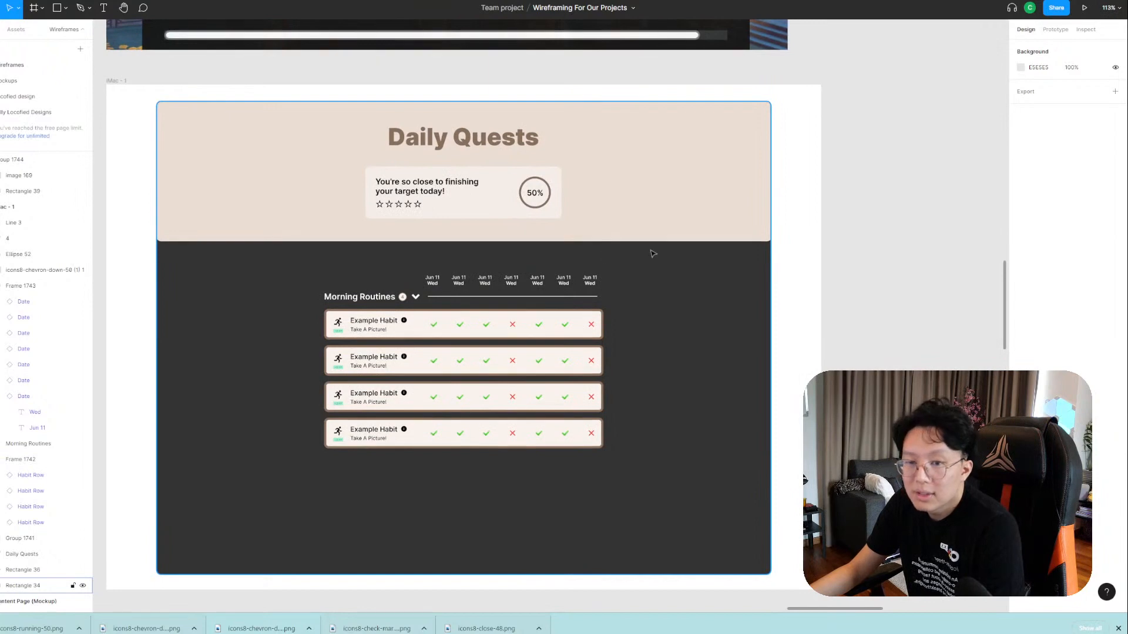
{"action": "scroll", "coordinate": [494, 276], "scroll_direction": "up", "scroll_amount": 1}
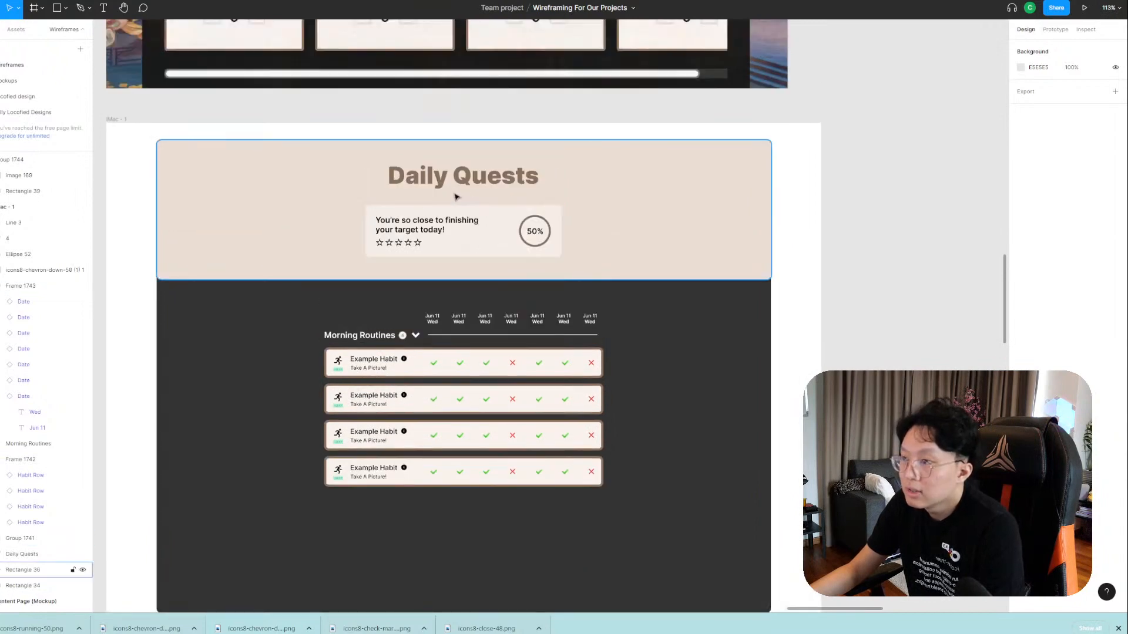
{"action": "scroll", "coordinate": [473, 218], "scroll_direction": "down", "scroll_amount": 5}
{"action": "scroll", "coordinate": [276, 229], "scroll_direction": "up", "scroll_amount": 5}
{"action": "left_click", "coordinate": [265, 191]}
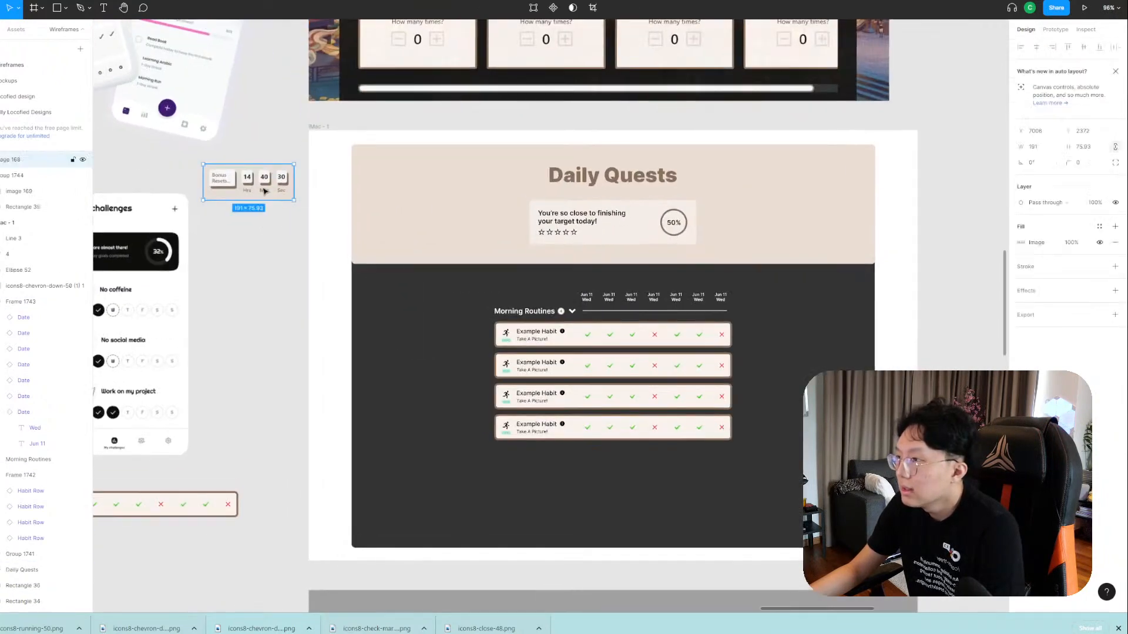
{"action": "left_click_drag", "start_coordinate": [254, 183], "coordinate": [620, 210]}
Move the target progress card below the countdown and extend the beige header rectangle downward to contain it.
{"action": "left_click", "coordinate": [682, 239]}
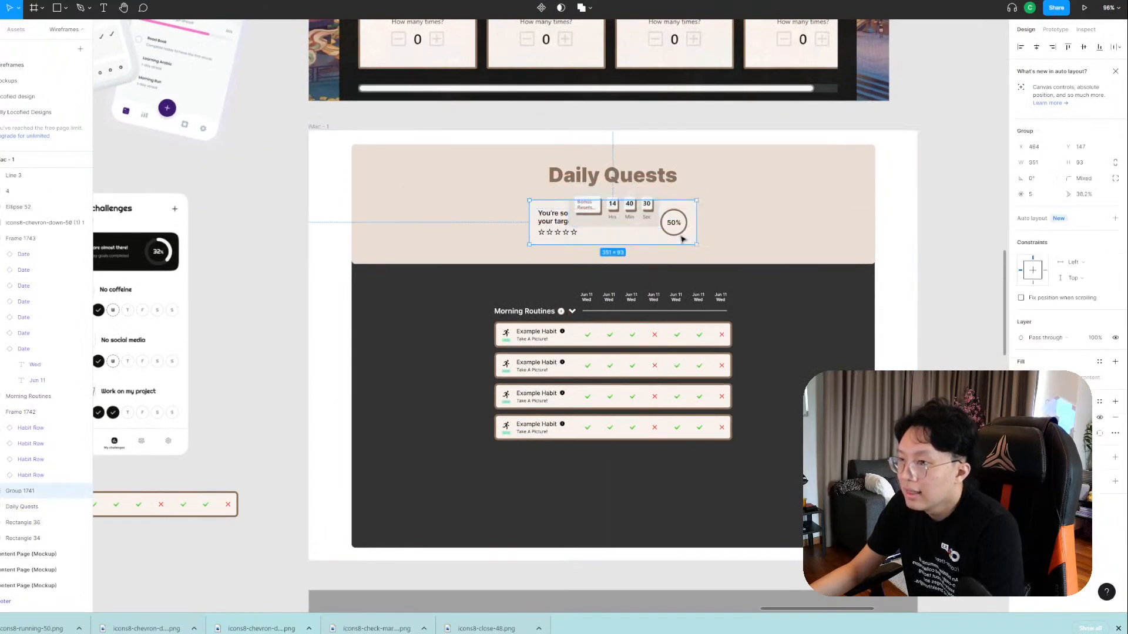
{"action": "left_click_drag", "start_coordinate": [683, 224], "coordinate": [738, 295]}
{"action": "left_click", "coordinate": [743, 242]}
{"action": "left_click", "coordinate": [728, 297]}
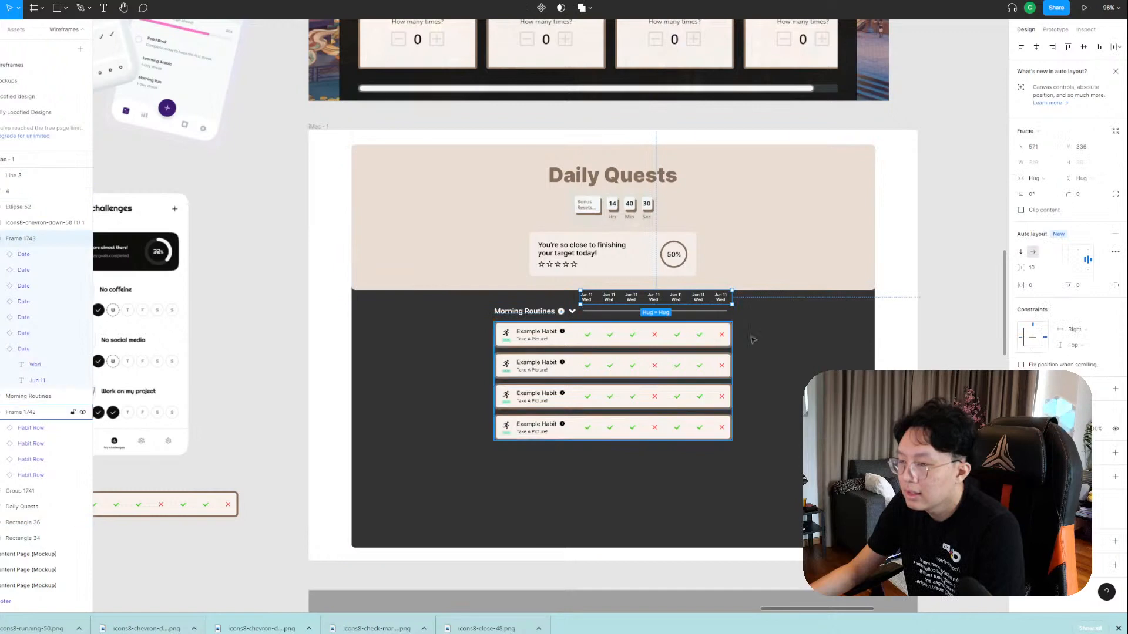
{"action": "left_click", "coordinate": [776, 345]}
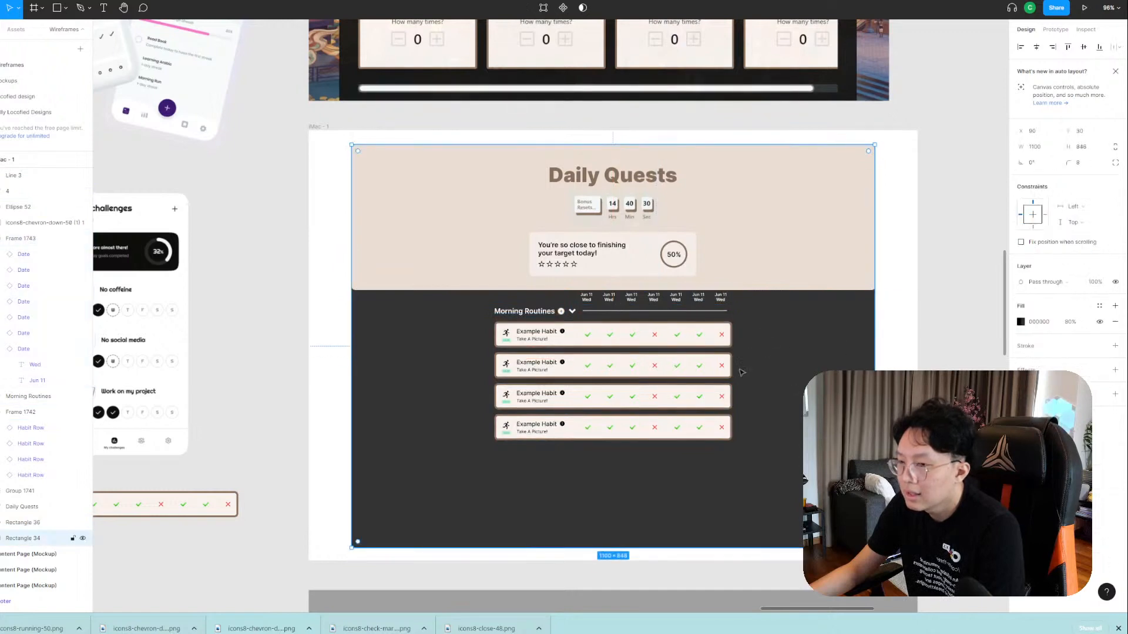
{"action": "left_click", "coordinate": [634, 303], "text": "shift"}
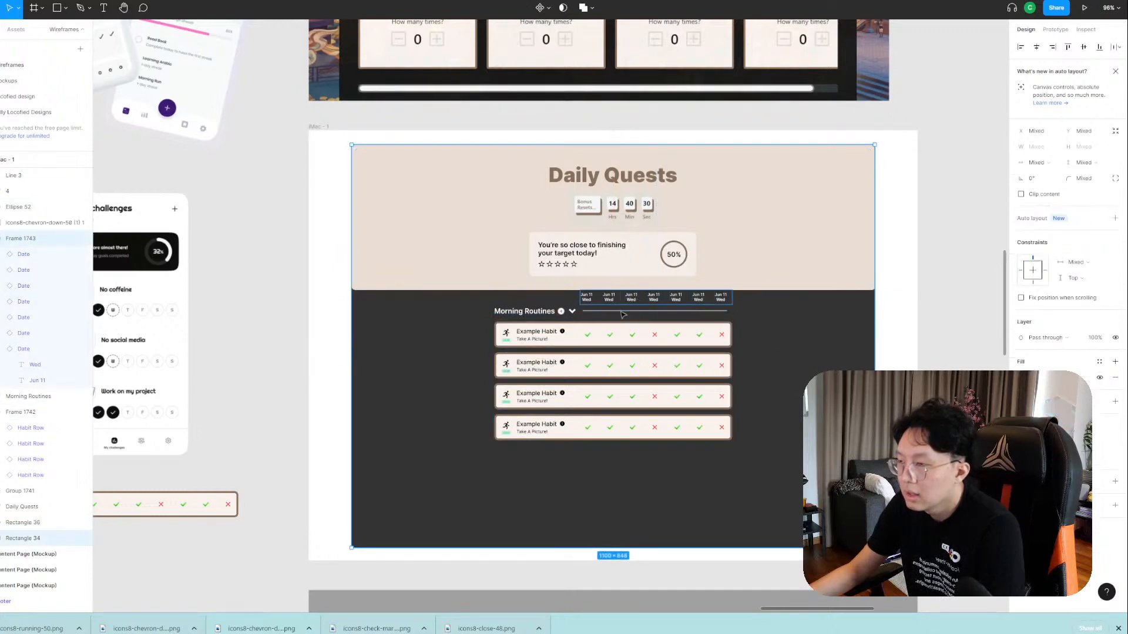
{"action": "left_click", "coordinate": [754, 337]}
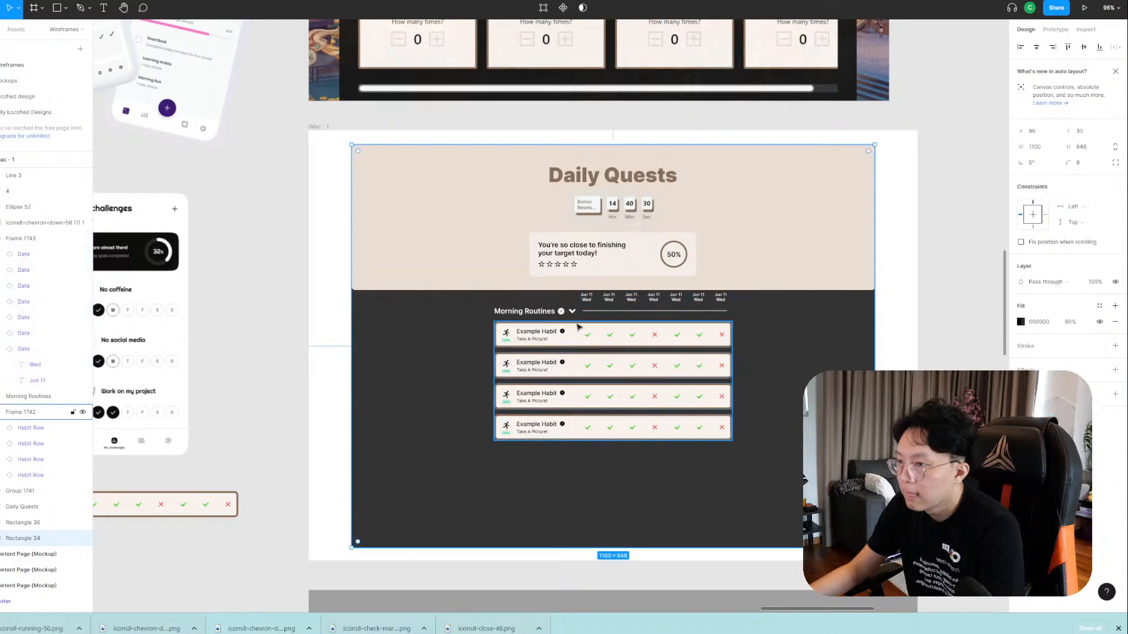
{"action": "left_click", "coordinate": [617, 302]}
{"action": "left_click", "coordinate": [544, 312], "text": "shift"}
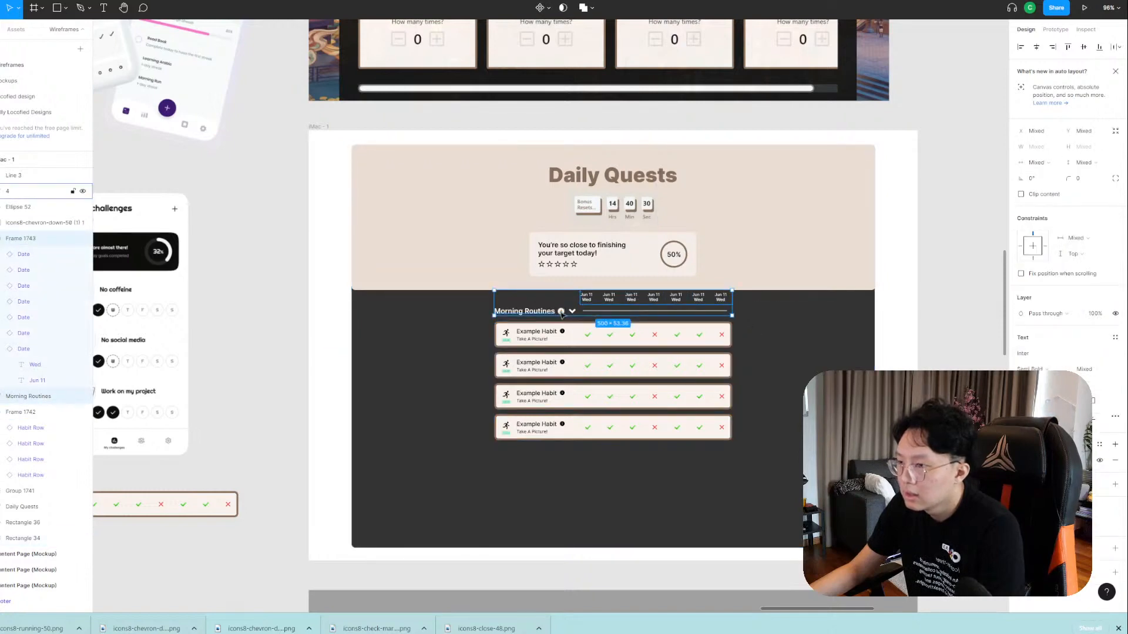
{"action": "left_click", "coordinate": [562, 314], "text": "shift"}
{"action": "left_click", "coordinate": [486, 314]}
{"action": "scroll", "coordinate": [563, 311], "scroll_direction": "up", "scroll_amount": 4}
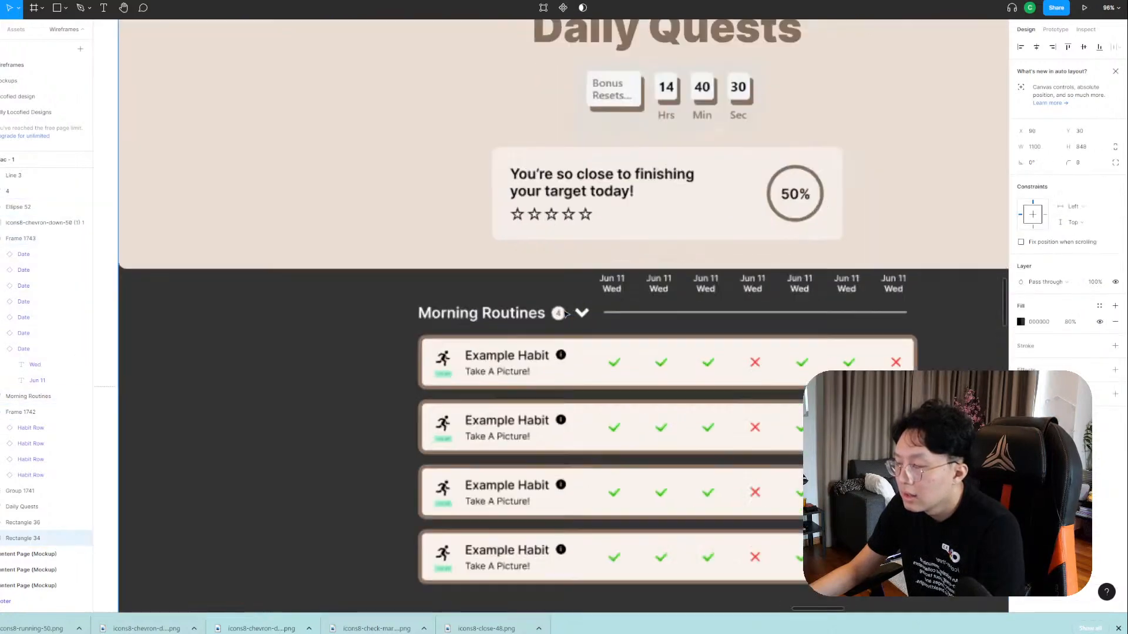
{"action": "left_click", "coordinate": [533, 315]}
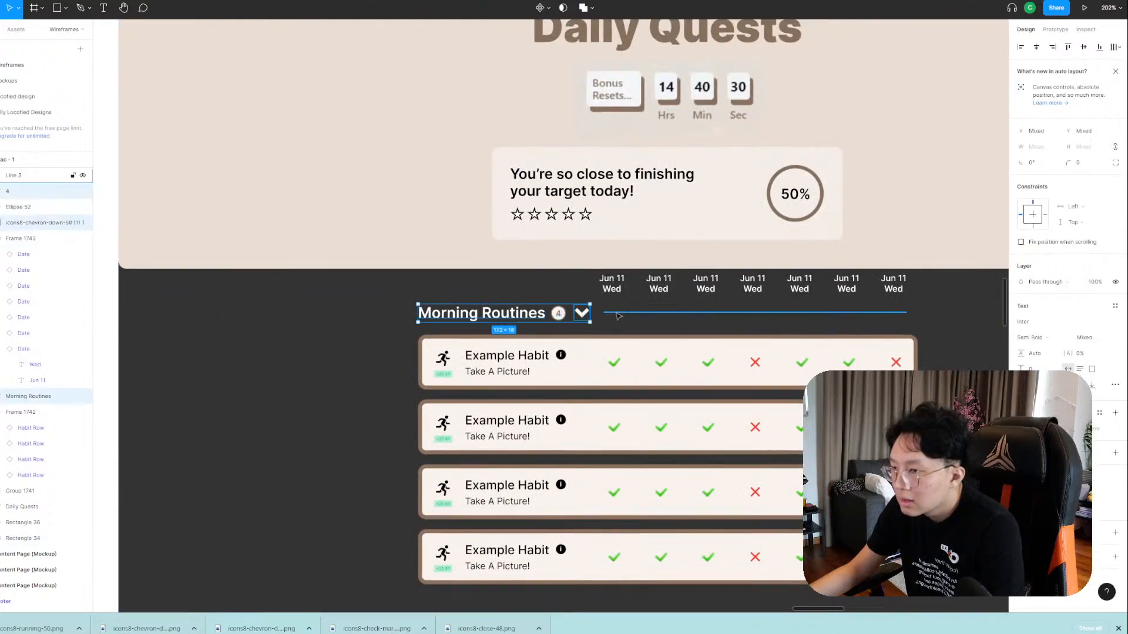
{"action": "left_click", "coordinate": [617, 317]}
{"action": "left_click_drag", "start_coordinate": [617, 318], "coordinate": [639, 333]}
{"action": "key", "text": "ctrl+z"}
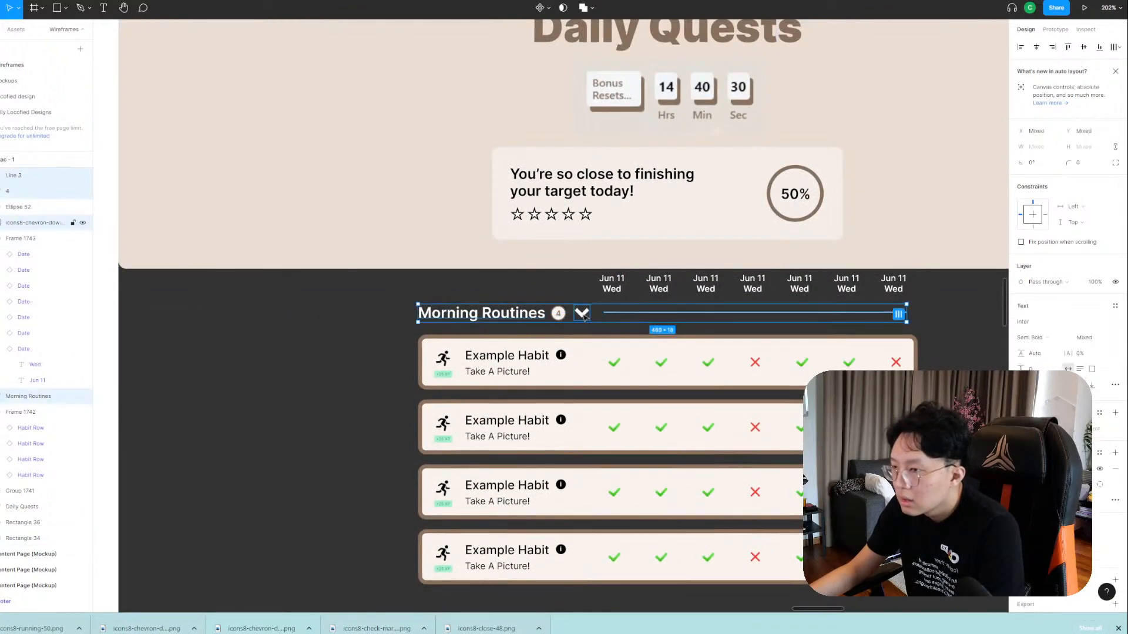
Group the number 4 with its circle beside the Morning Routines heading.
{"action": "left_click", "coordinate": [557, 313]}
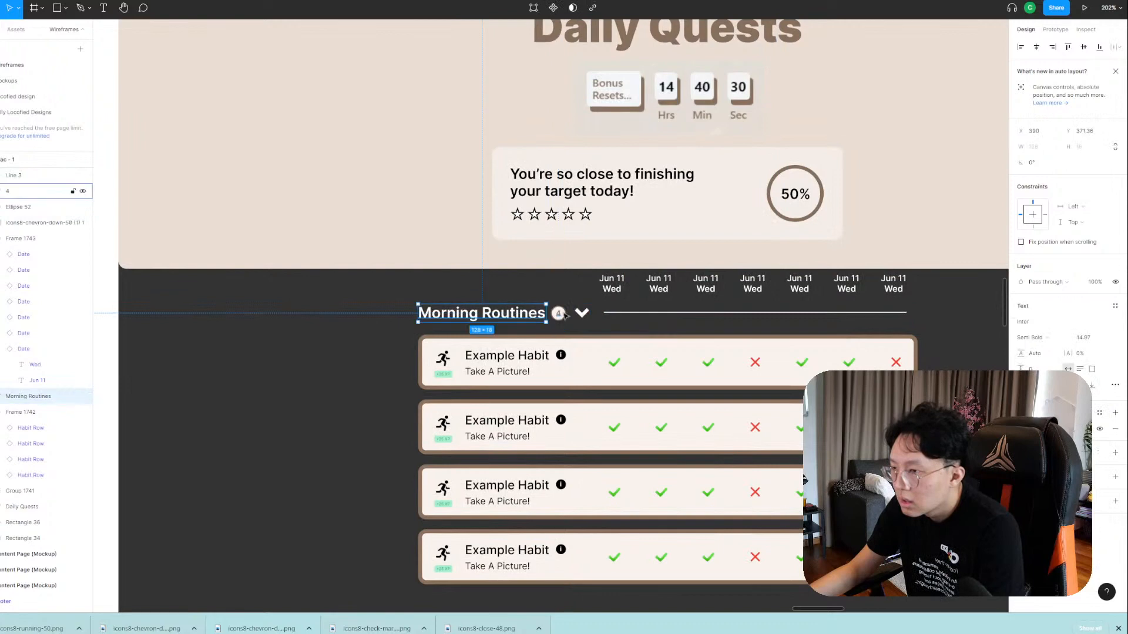
{"action": "scroll", "coordinate": [558, 313], "scroll_direction": "up", "scroll_amount": 5}
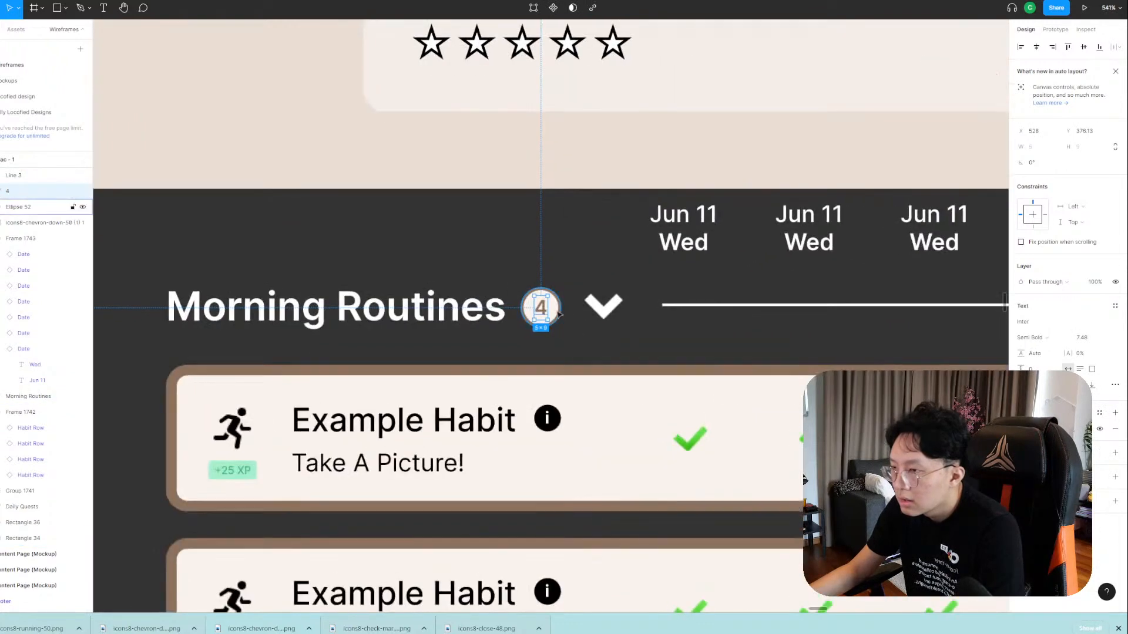
{"action": "left_click", "coordinate": [557, 310], "text": "shift"}
{"action": "key", "text": "ctrl+g"}
Group the Morning Routines text, count badge, chevron and divider line into one heading group.
{"action": "left_click", "coordinate": [483, 312]}
{"action": "left_click", "coordinate": [555, 316], "text": "shift"}
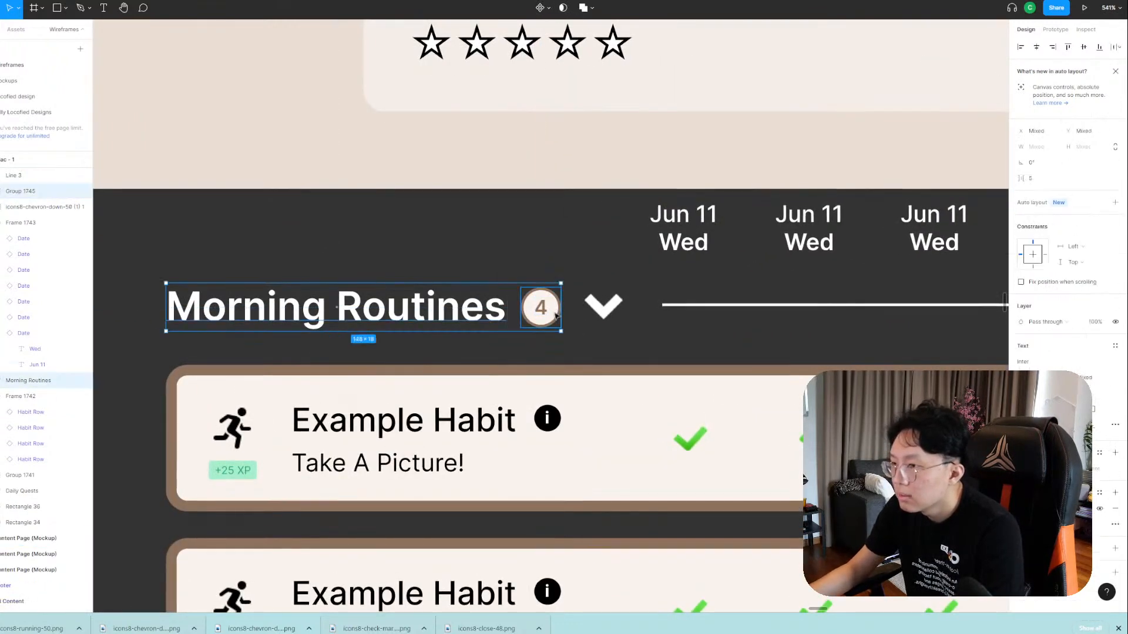
{"action": "left_click", "coordinate": [600, 310], "text": "shift"}
{"action": "left_click", "coordinate": [666, 306], "text": "shift"}
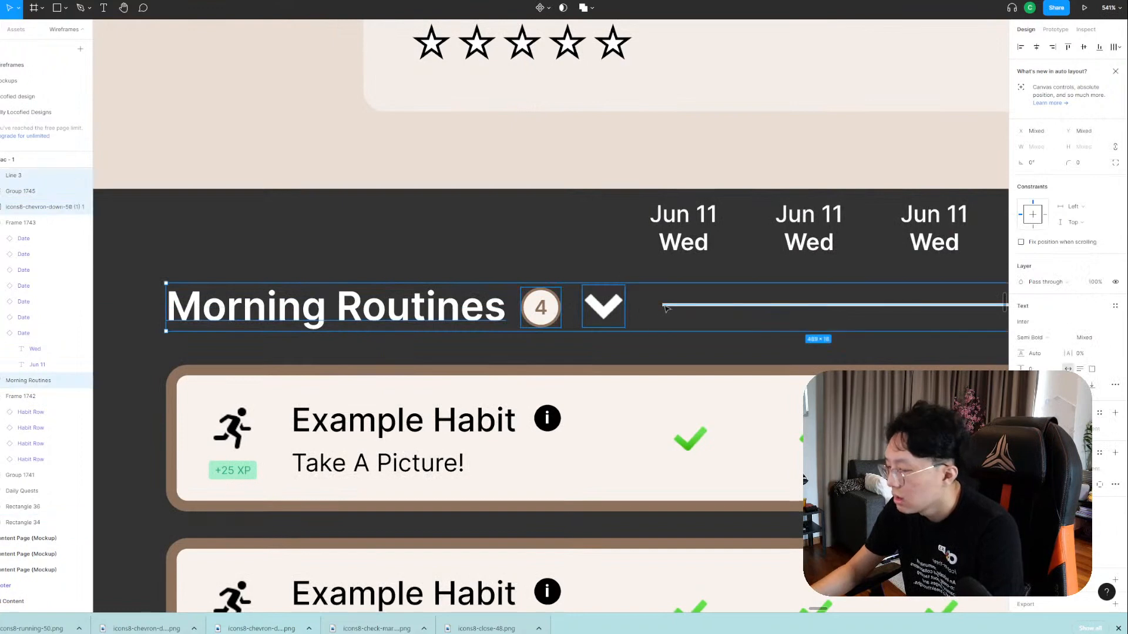
{"action": "key", "text": "ctrl+g"}
Move the dates, Morning Routines heading and habit rows down together, and extend the beige header rectangle to 314 high.
{"action": "scroll", "coordinate": [666, 307], "scroll_direction": "down", "scroll_amount": 10}
{"action": "left_click", "coordinate": [675, 376], "text": "shift"}
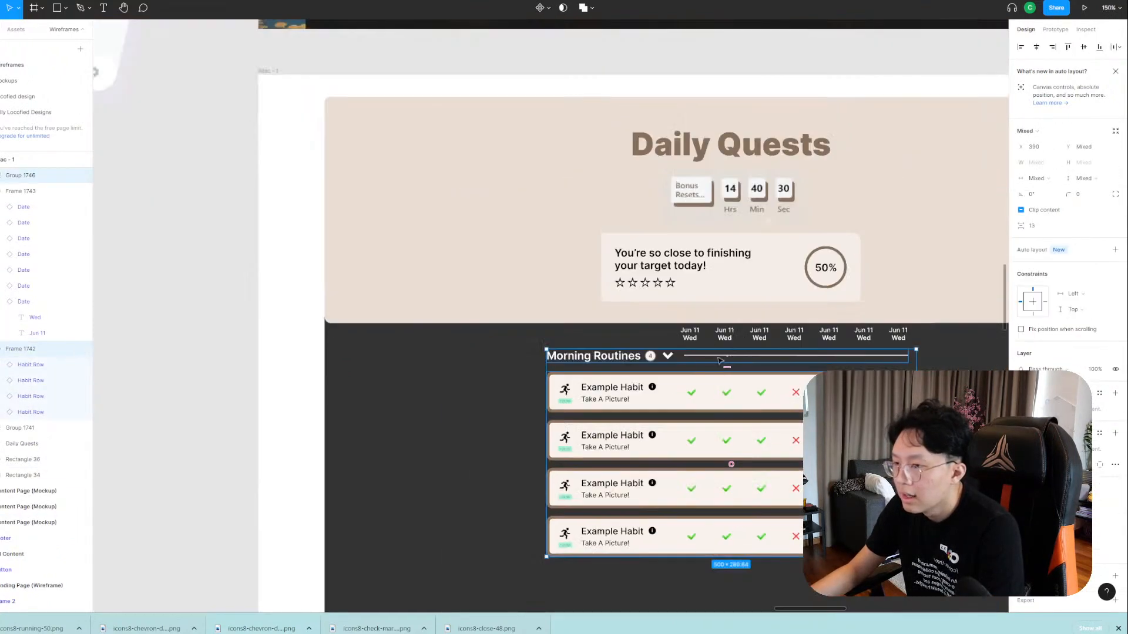
{"action": "left_click", "coordinate": [691, 340], "text": "shift"}
{"action": "left_click_drag", "start_coordinate": [697, 339], "coordinate": [732, 361]}
{"action": "scroll", "coordinate": [761, 349], "scroll_direction": "right", "scroll_amount": 5}
{"action": "left_click", "coordinate": [746, 309]}
Lower the target progress card to Y 218 and place the countdown image inside the Mac frame above it.
{"action": "left_click", "coordinate": [635, 315]}
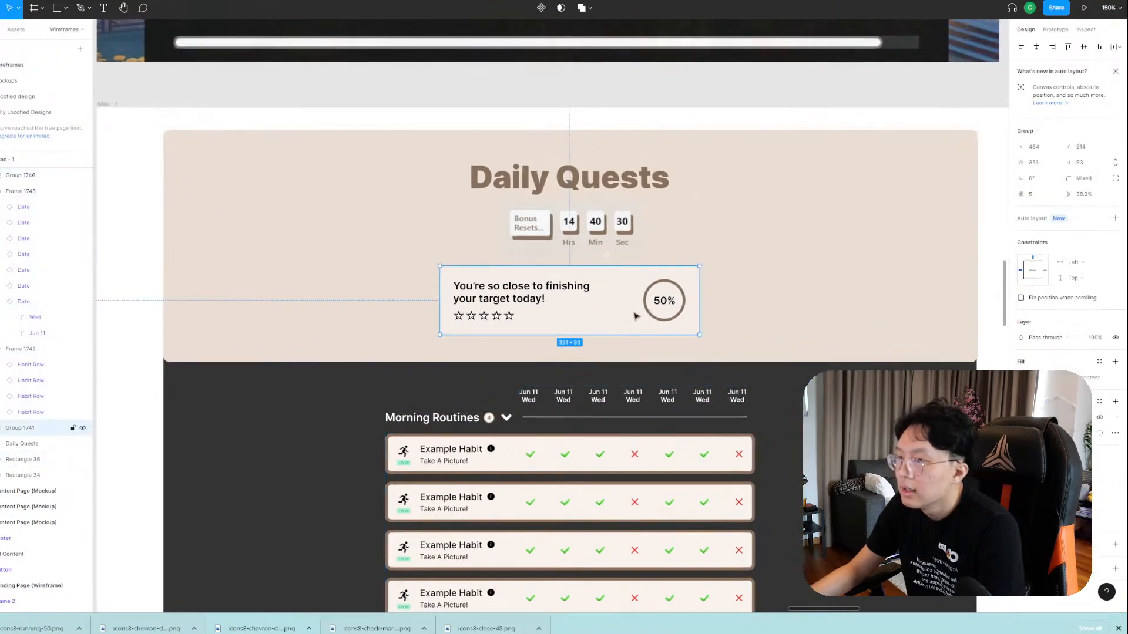
{"action": "left_click_drag", "start_coordinate": [621, 304], "coordinate": [621, 307]}
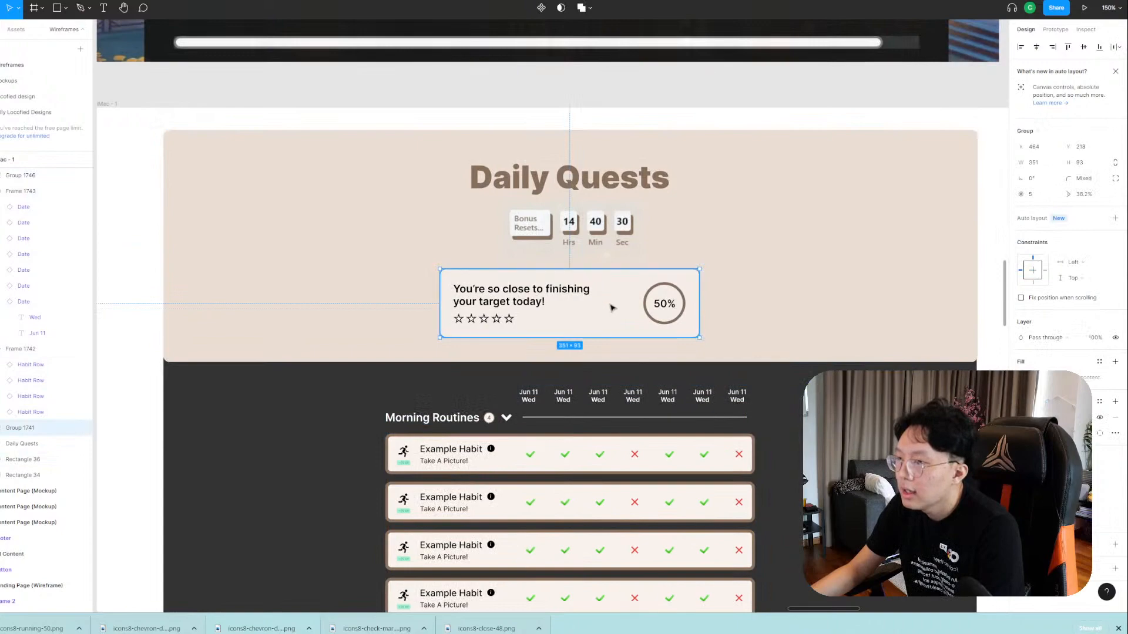
{"action": "scroll", "coordinate": [609, 317], "scroll_direction": "down", "scroll_amount": 5}
{"action": "scroll", "coordinate": [608, 320], "scroll_direction": "up", "scroll_amount": 5}
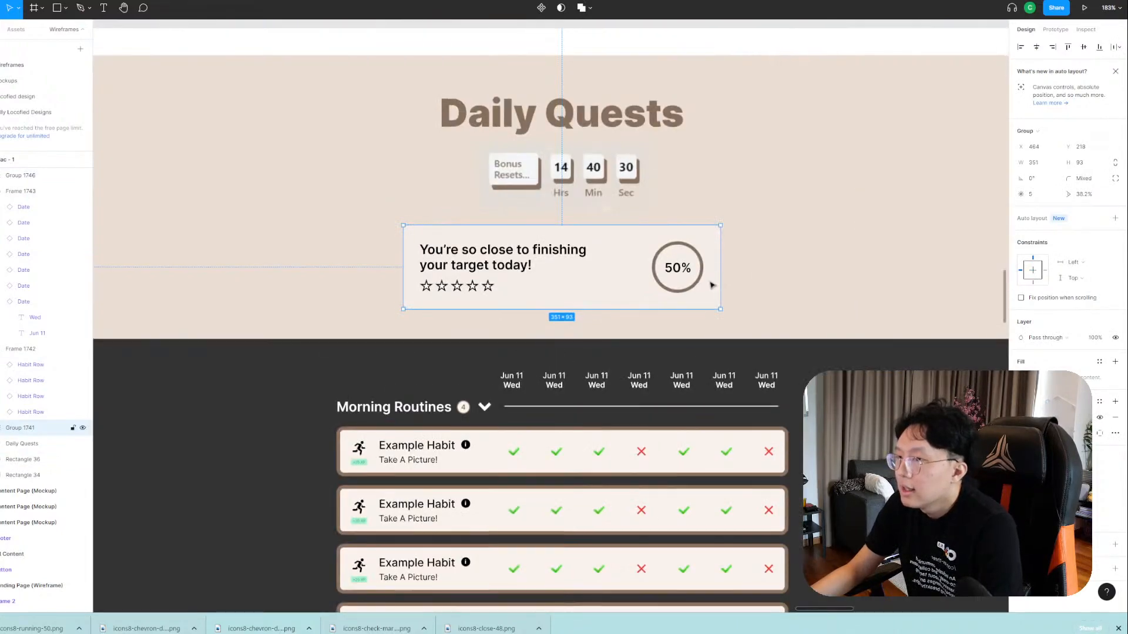
{"action": "left_click", "coordinate": [580, 188]}
{"action": "left_click", "coordinate": [679, 278]}
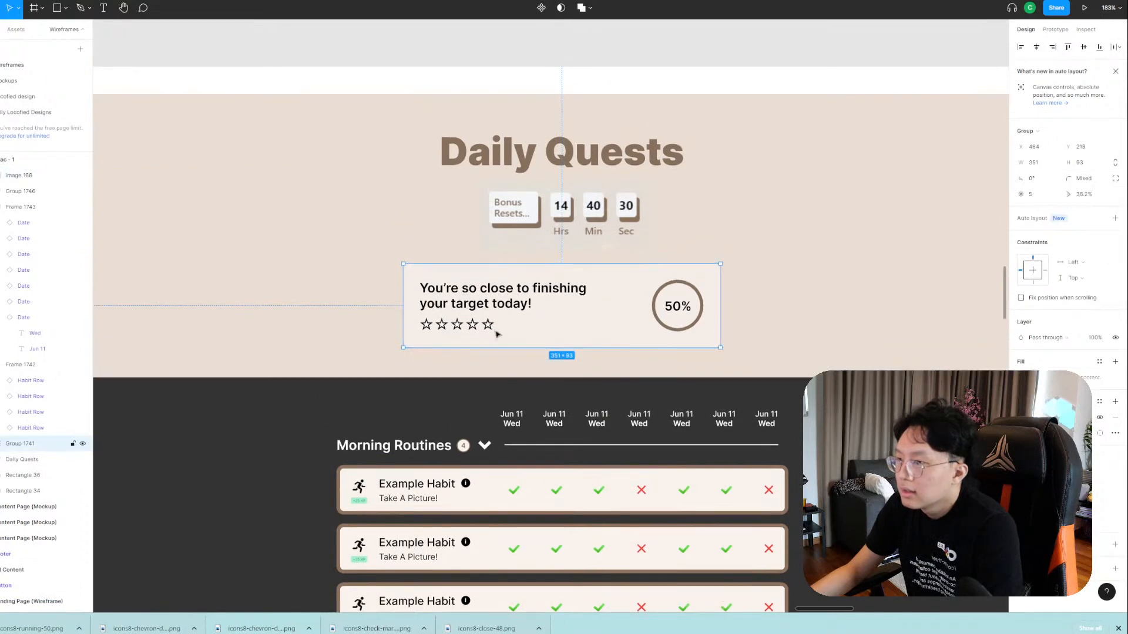
{"action": "scroll", "coordinate": [611, 285], "scroll_direction": "down", "scroll_amount": 2}
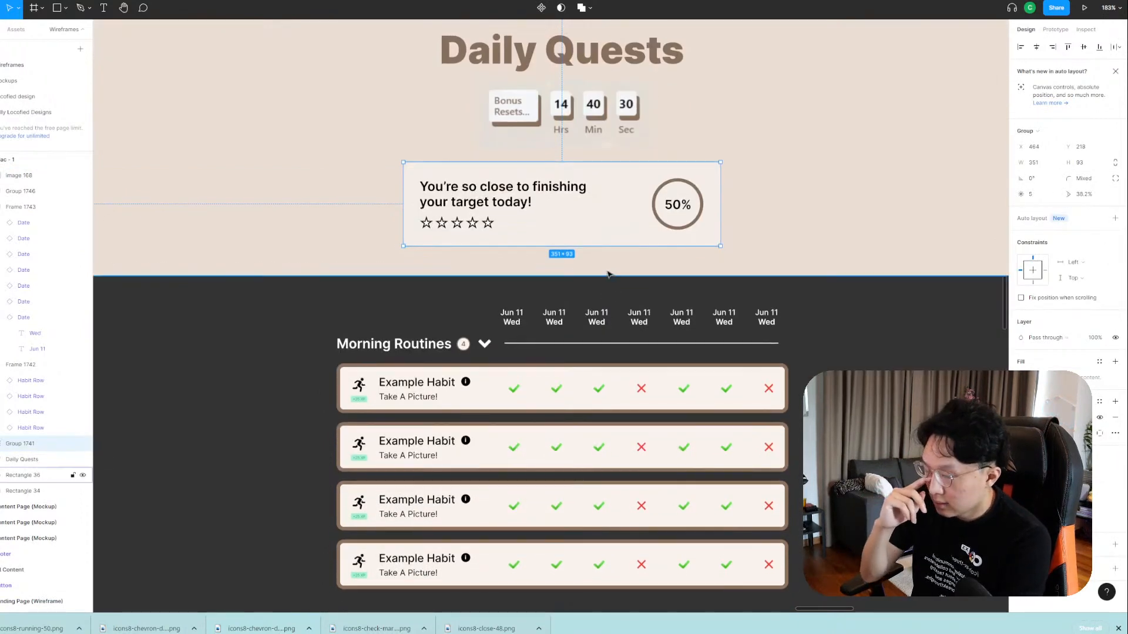
Try filling the progress card's background with the habit row border's brown, then undo the fill change.
{"action": "double_click", "coordinate": [611, 228]}
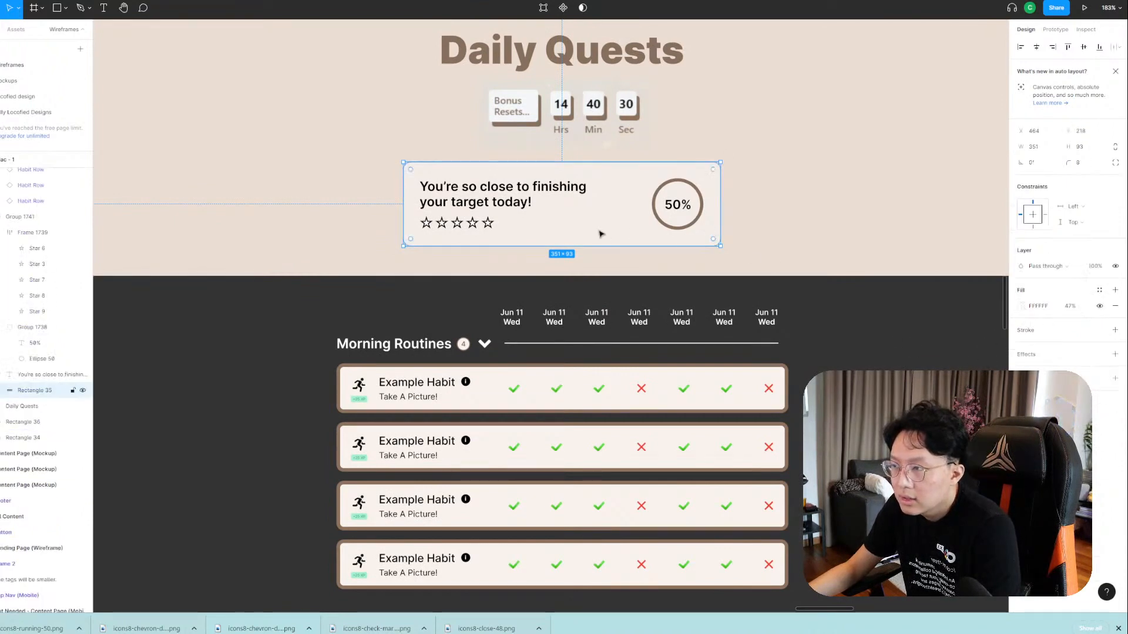
{"action": "left_click", "coordinate": [1021, 311]}
{"action": "left_click", "coordinate": [1022, 306]}
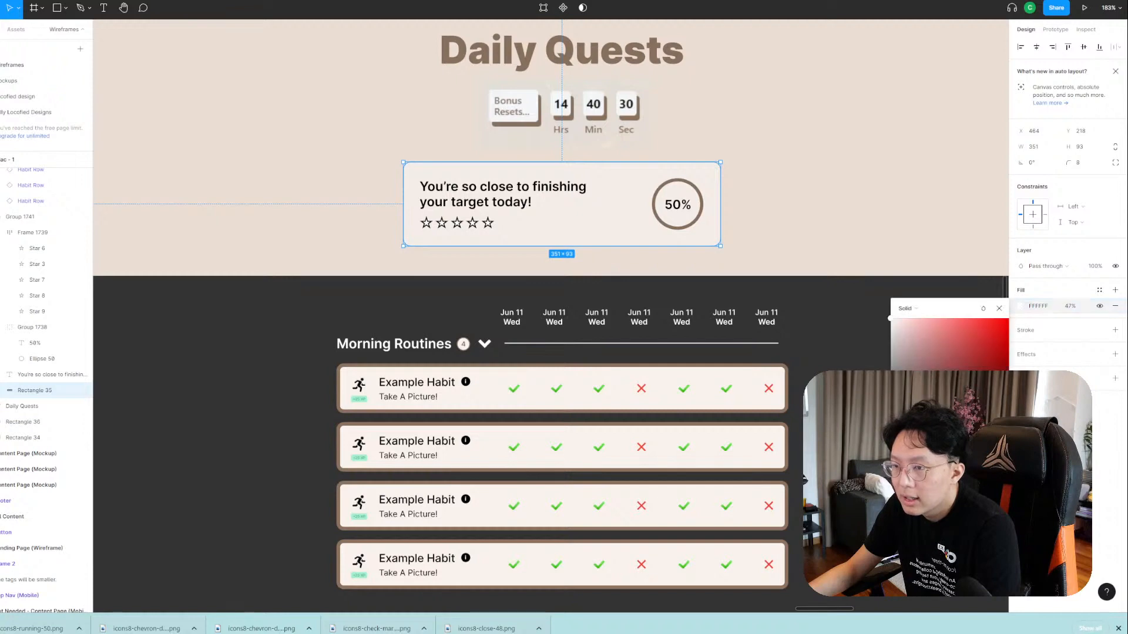
{"action": "left_click", "coordinate": [982, 308]}
{"action": "left_click", "coordinate": [707, 362]}
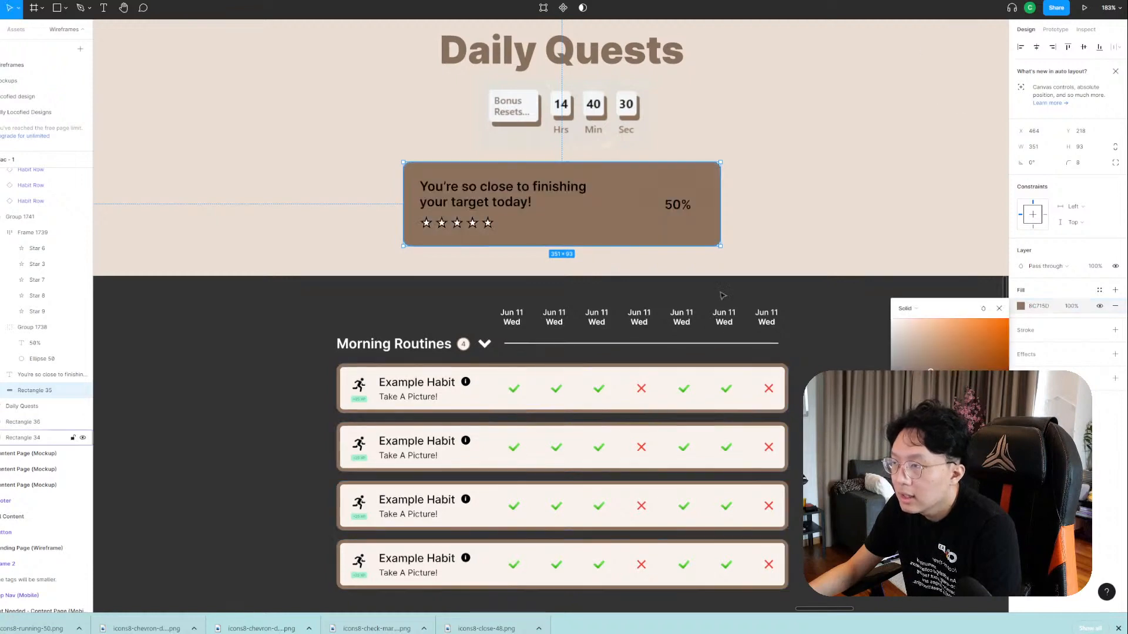
{"action": "key", "text": "Escape"}
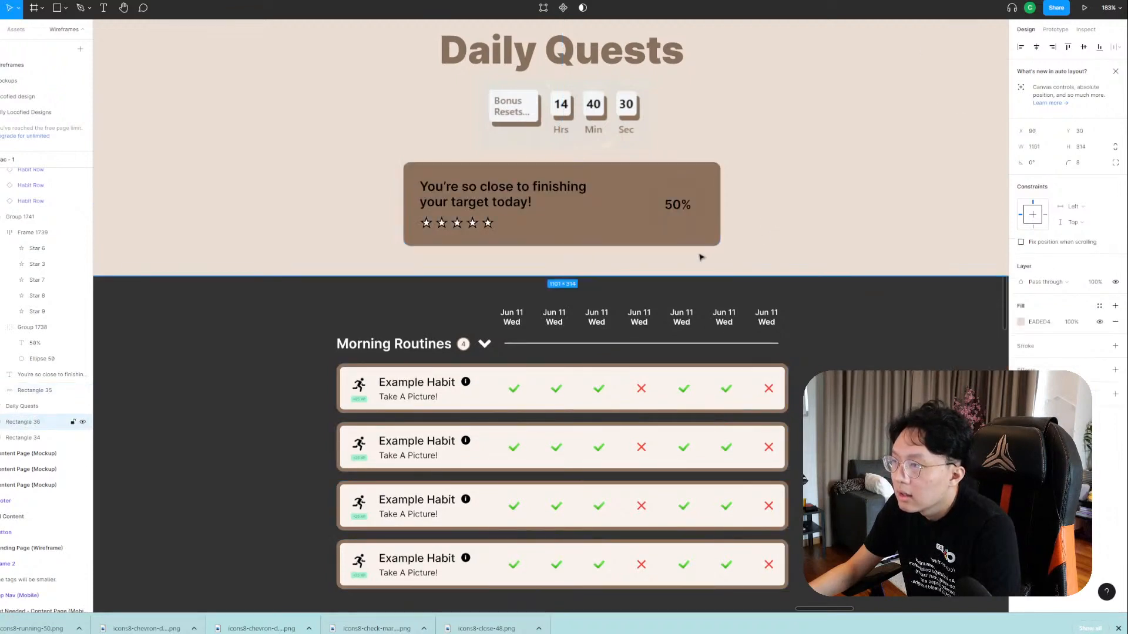
{"action": "scroll", "coordinate": [700, 254], "scroll_direction": "up", "scroll_amount": 2}
{"action": "key", "text": "ctrl+z"}
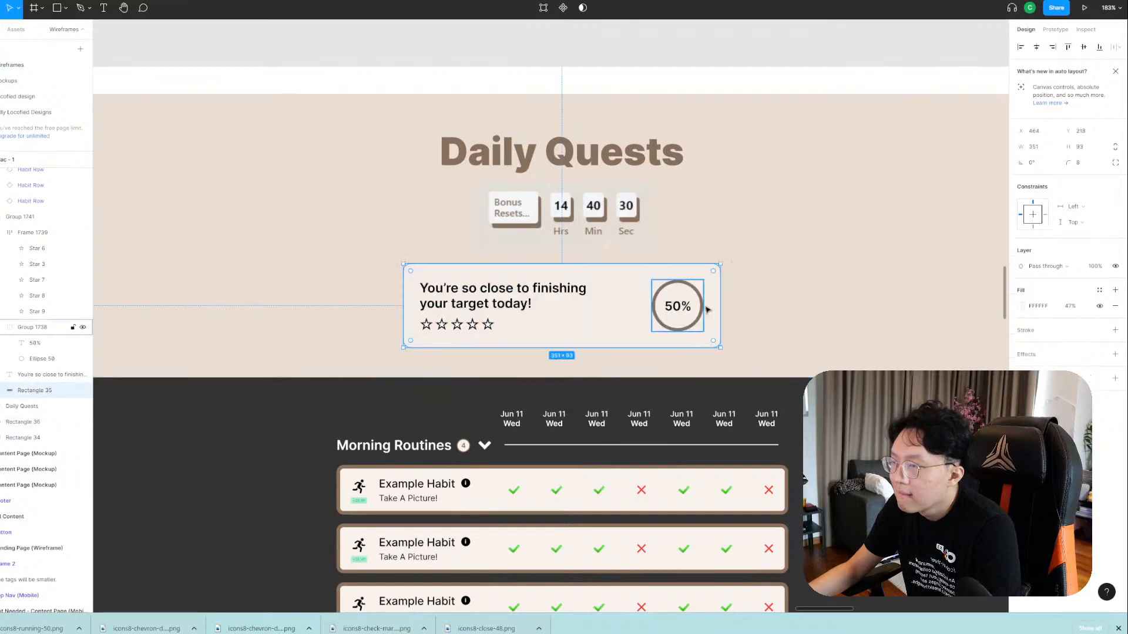
Delete the fourth habit row under Morning Routines.
{"action": "left_click", "coordinate": [758, 323]}
{"action": "scroll", "coordinate": [816, 333], "scroll_direction": "down", "scroll_amount": 4}
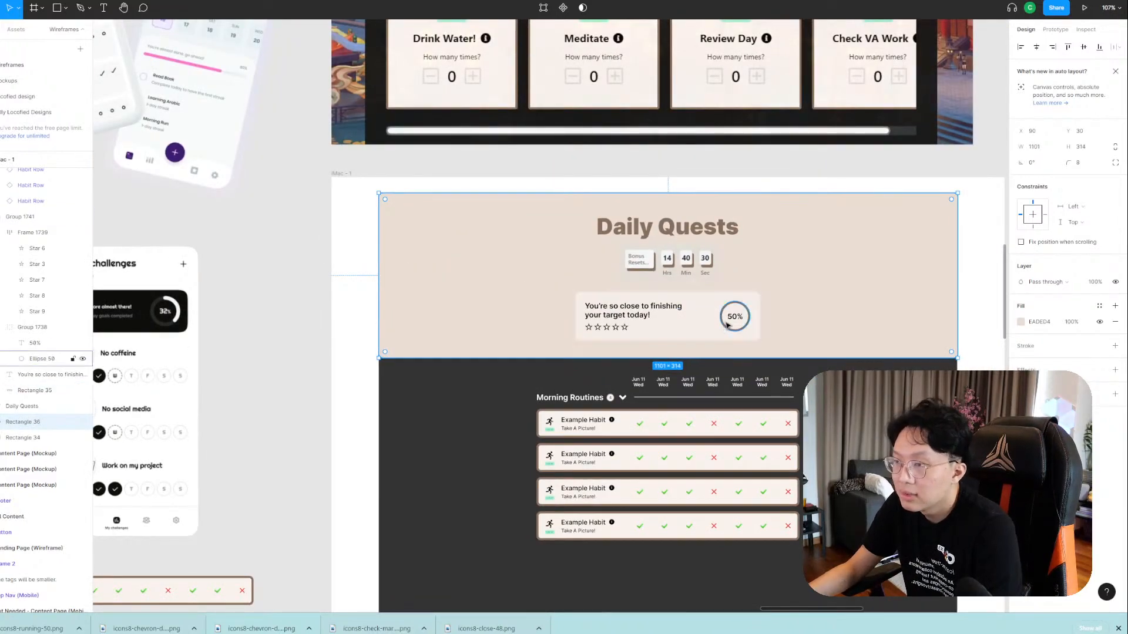
{"action": "left_click", "coordinate": [668, 261]}
{"action": "scroll", "coordinate": [773, 317], "scroll_direction": "down", "scroll_amount": 1}
{"action": "scroll", "coordinate": [773, 317], "scroll_direction": "down", "scroll_amount": 3}
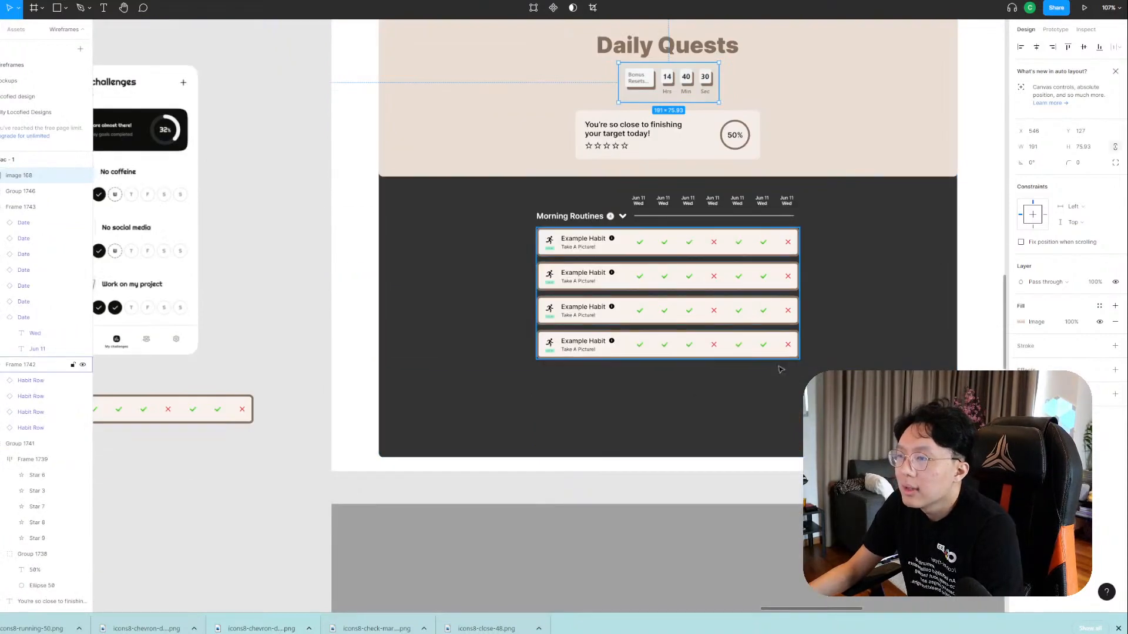
{"action": "left_click", "coordinate": [611, 304]}
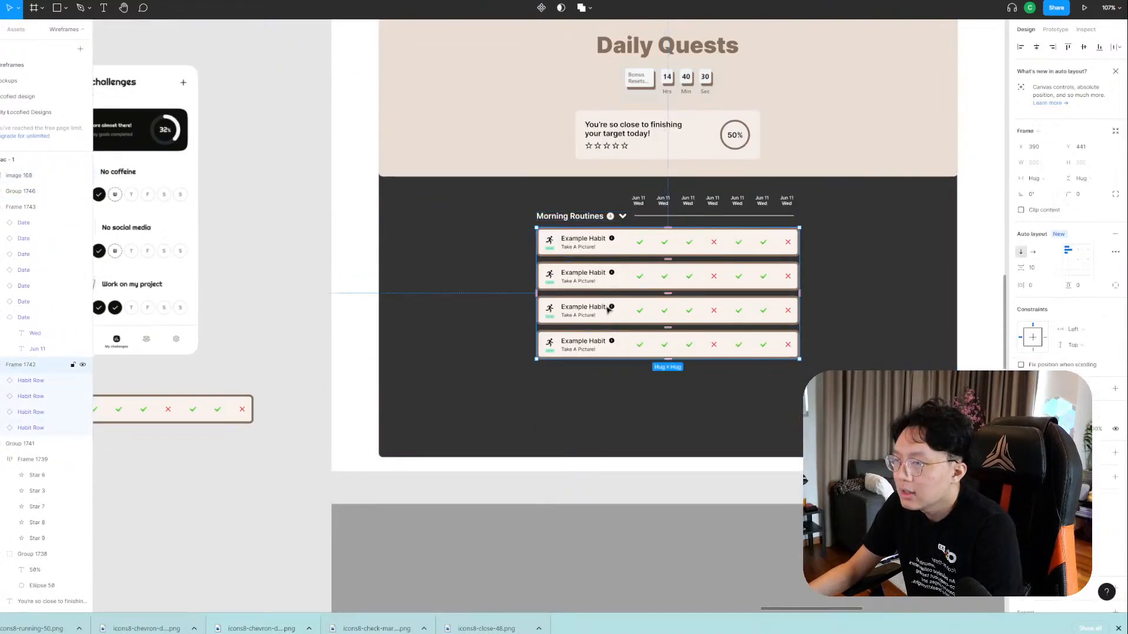
{"action": "left_click", "coordinate": [605, 338]}
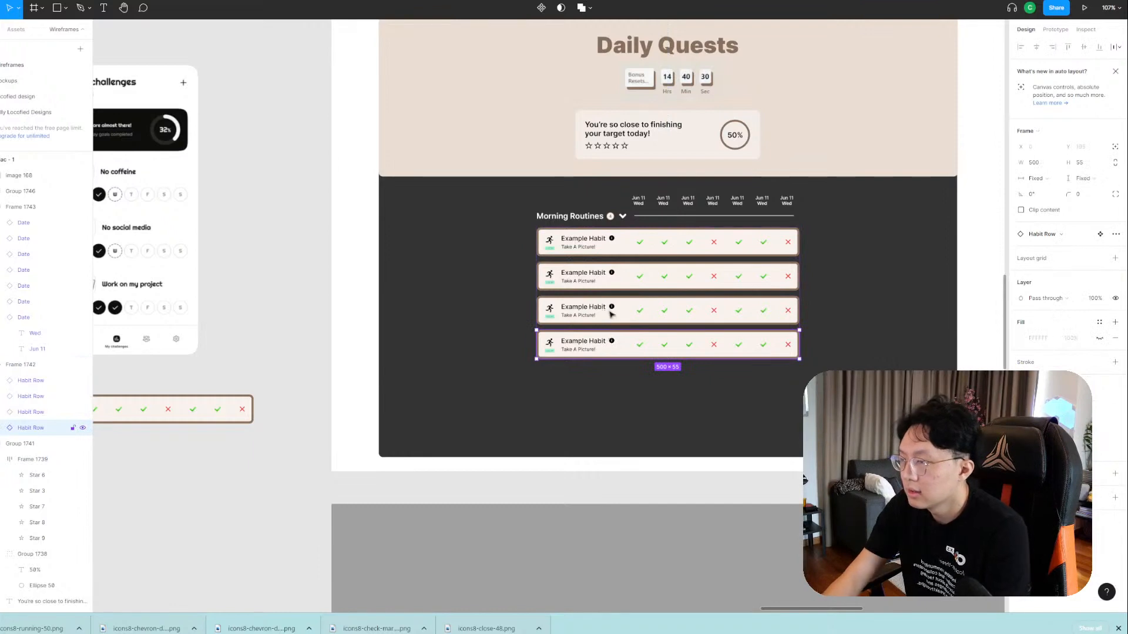
{"action": "key", "text": "Delete"}
Duplicate the Morning Routines heading group and its three habit rows directly below the originals.
{"action": "left_click", "coordinate": [600, 217]}
{"action": "left_click", "coordinate": [596, 248], "text": "shift"}
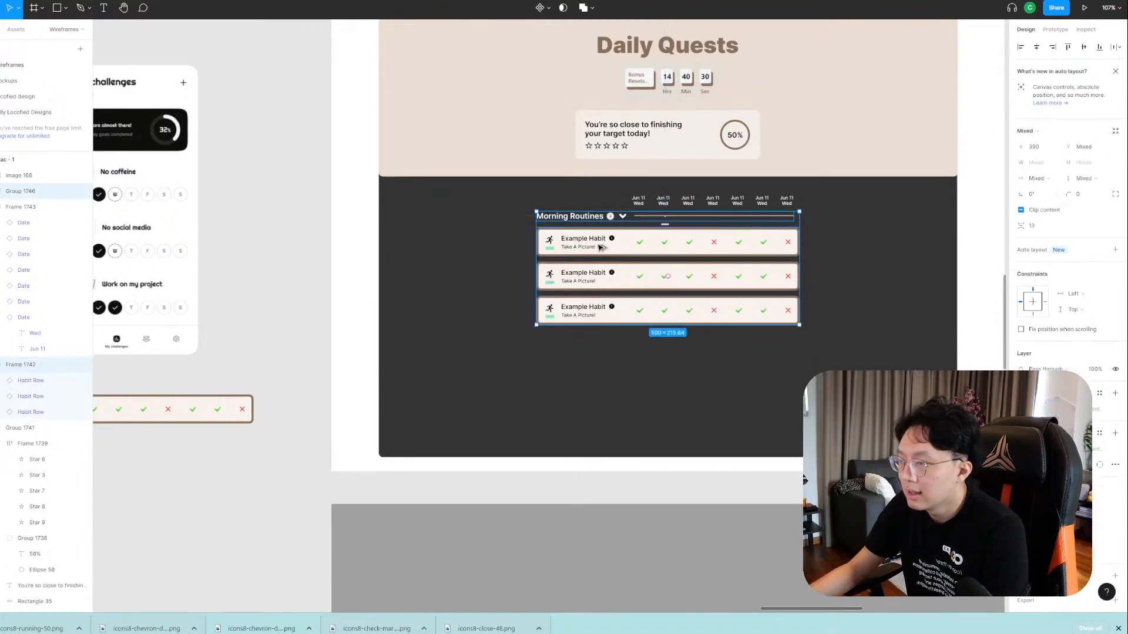
{"action": "left_click_drag", "start_coordinate": [599, 248], "coordinate": [594, 367]}
Change the duplicated section's heading text to "Mid-Day Routines".
{"action": "double_click", "coordinate": [557, 340]}
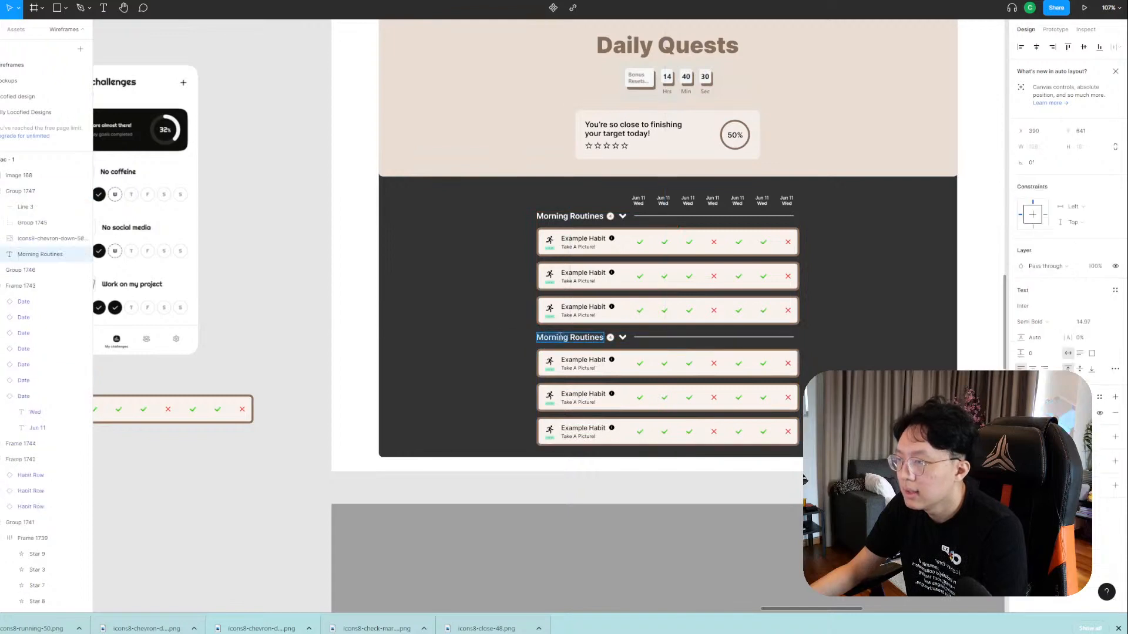
{"action": "double_click", "coordinate": [561, 337]}
{"action": "type", "text": "Mid-Day"}
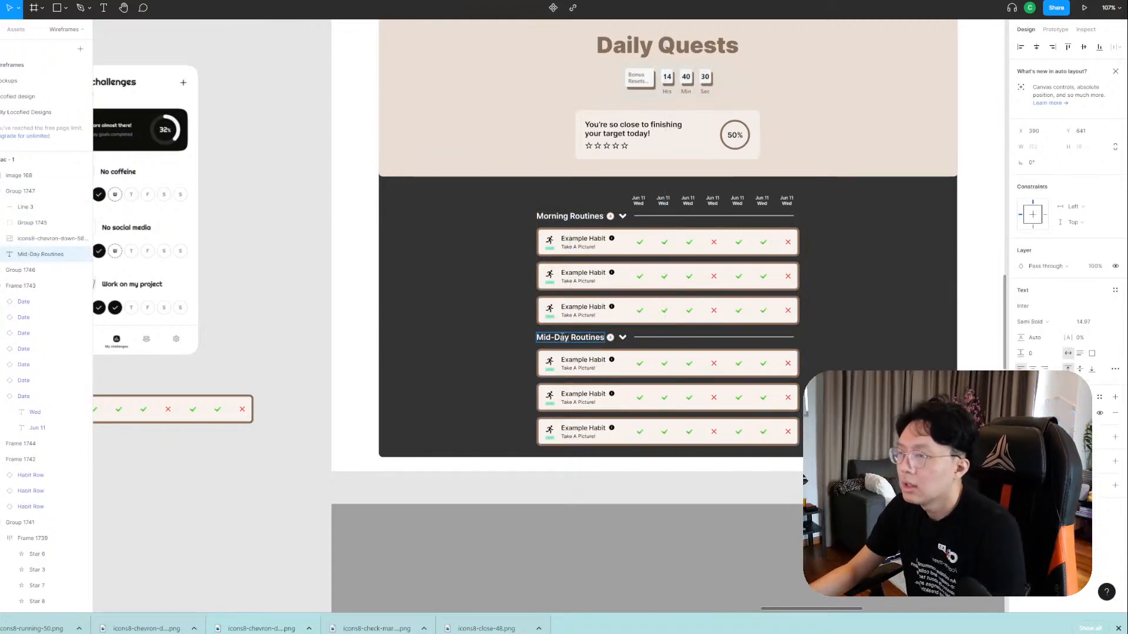
Review the Daily Quests page with its two routine sections and the Exercise overlay mockup below it.
{"action": "left_click", "coordinate": [618, 346]}
{"action": "left_click", "coordinate": [645, 337]}
{"action": "left_click", "coordinate": [695, 390]}
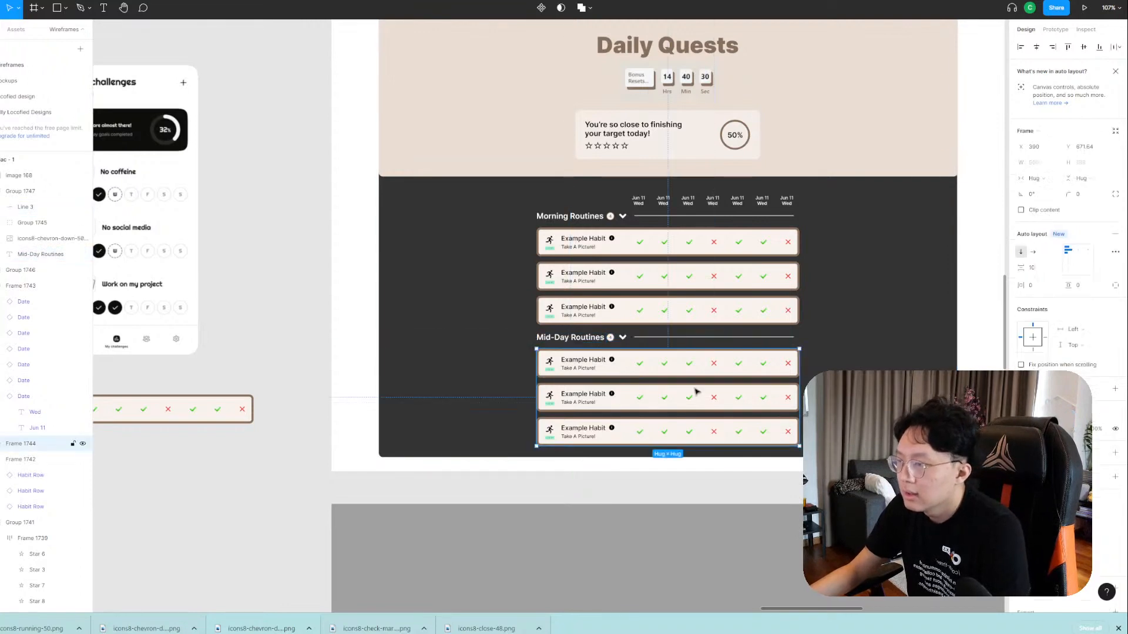
{"action": "left_click_drag", "start_coordinate": [881, 372], "coordinate": [881, 376]}
{"action": "left_click", "coordinate": [972, 359]}
{"action": "scroll", "coordinate": [946, 319], "scroll_direction": "up", "scroll_amount": 2}
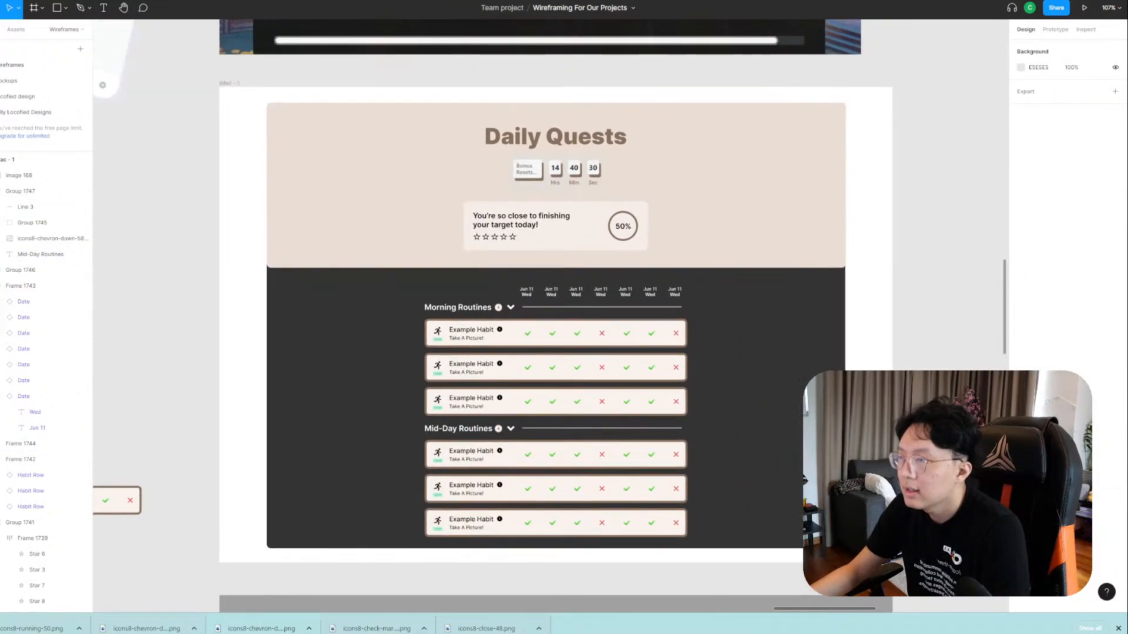
{"action": "scroll", "coordinate": [739, 356], "scroll_direction": "up", "scroll_amount": 5}
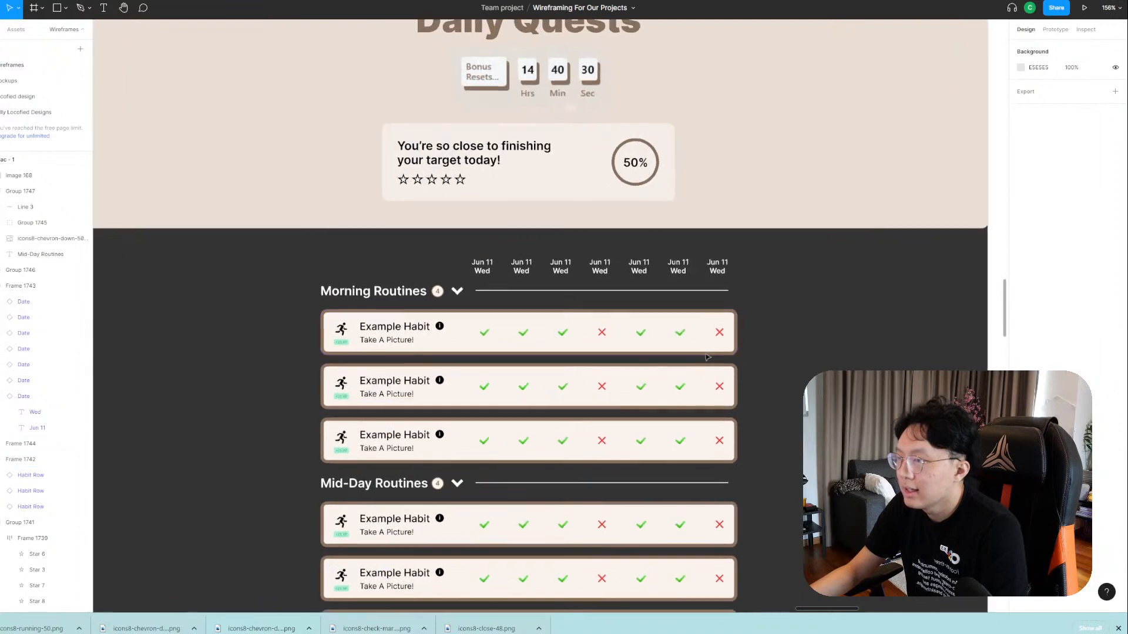
{"action": "scroll", "coordinate": [739, 355], "scroll_direction": "down", "scroll_amount": 3}
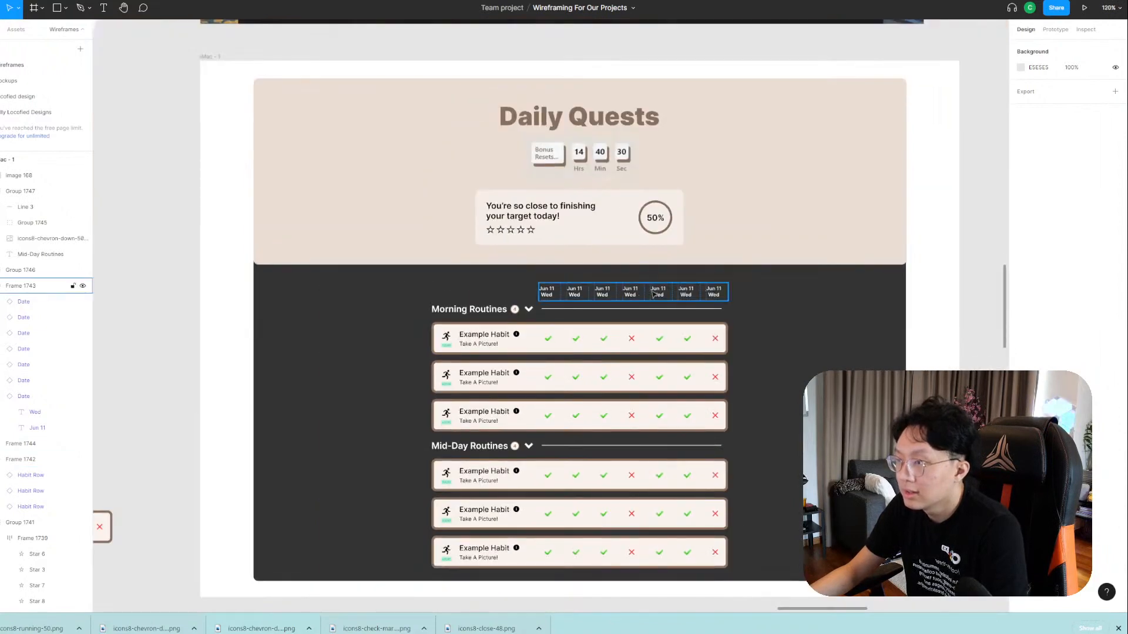
{"action": "scroll", "coordinate": [700, 348], "scroll_direction": "down", "scroll_amount": 1}
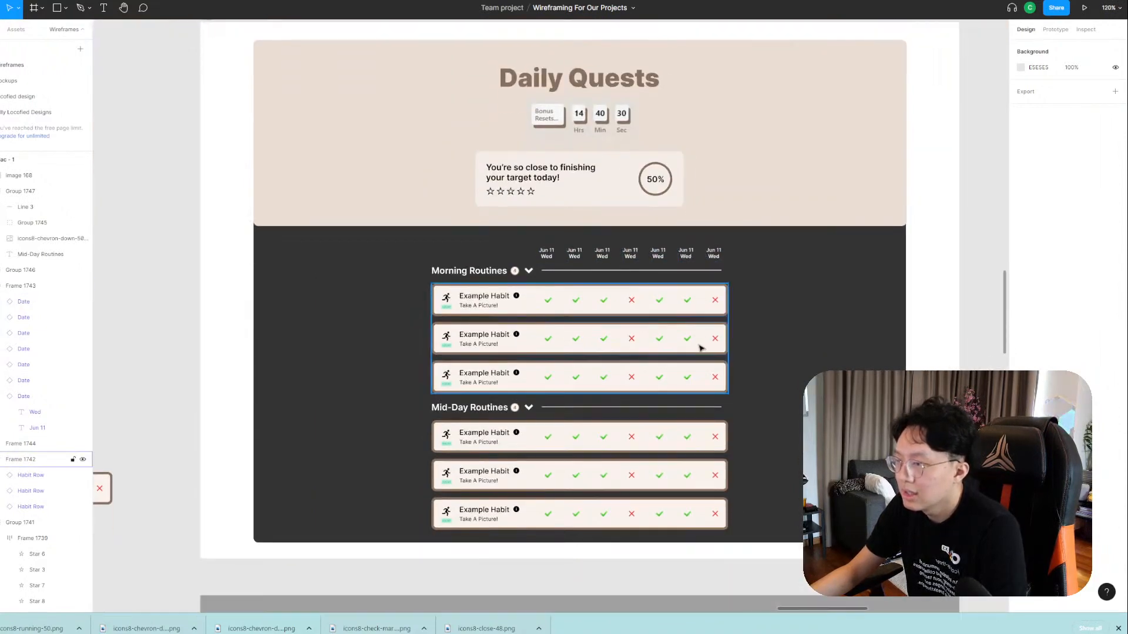
{"action": "scroll", "coordinate": [700, 343], "scroll_direction": "down", "scroll_amount": 10}
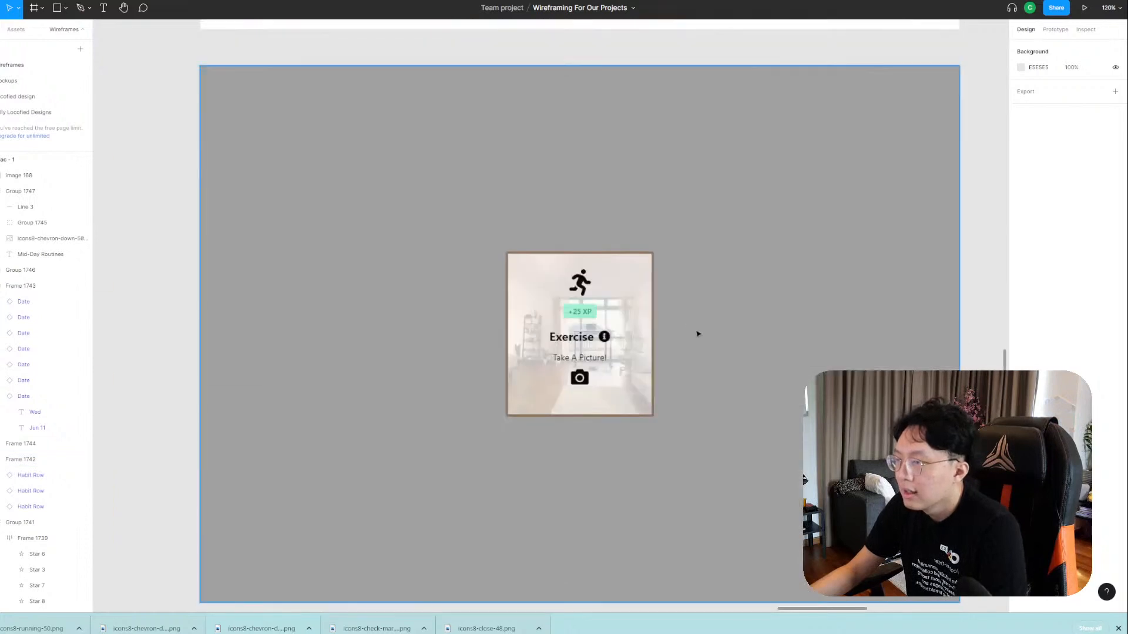
{"action": "scroll", "coordinate": [703, 340], "scroll_direction": "down", "scroll_amount": 2}
{"action": "scroll", "coordinate": [703, 340], "scroll_direction": "down", "scroll_amount": 4}
{"action": "scroll", "coordinate": [702, 376], "scroll_direction": "up", "scroll_amount": 4}
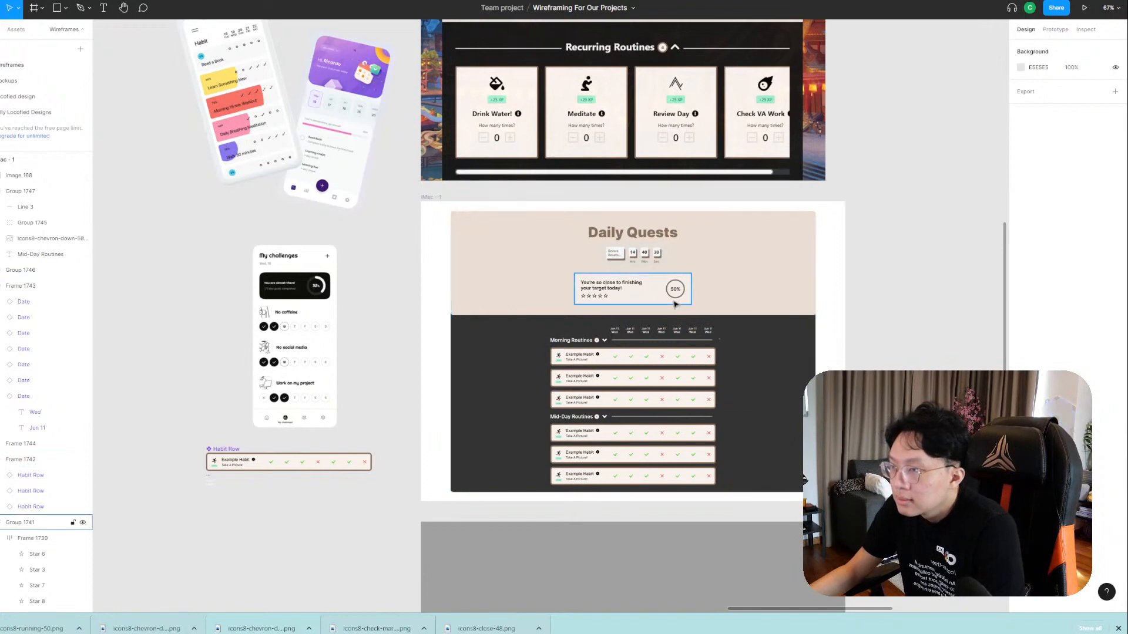
{"action": "scroll", "coordinate": [669, 288], "scroll_direction": "down", "scroll_amount": 1}
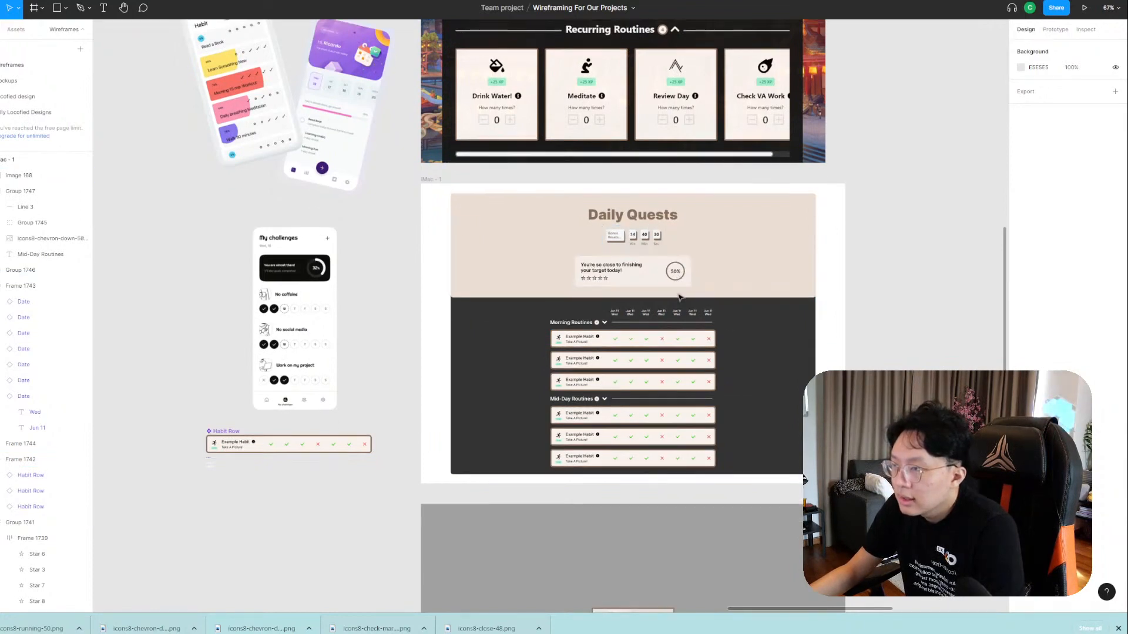
{"action": "scroll", "coordinate": [695, 302], "scroll_direction": "up", "scroll_amount": 5, "text": "ctrl"}
{"action": "scroll", "coordinate": [696, 302], "scroll_direction": "down", "scroll_amount": 10}
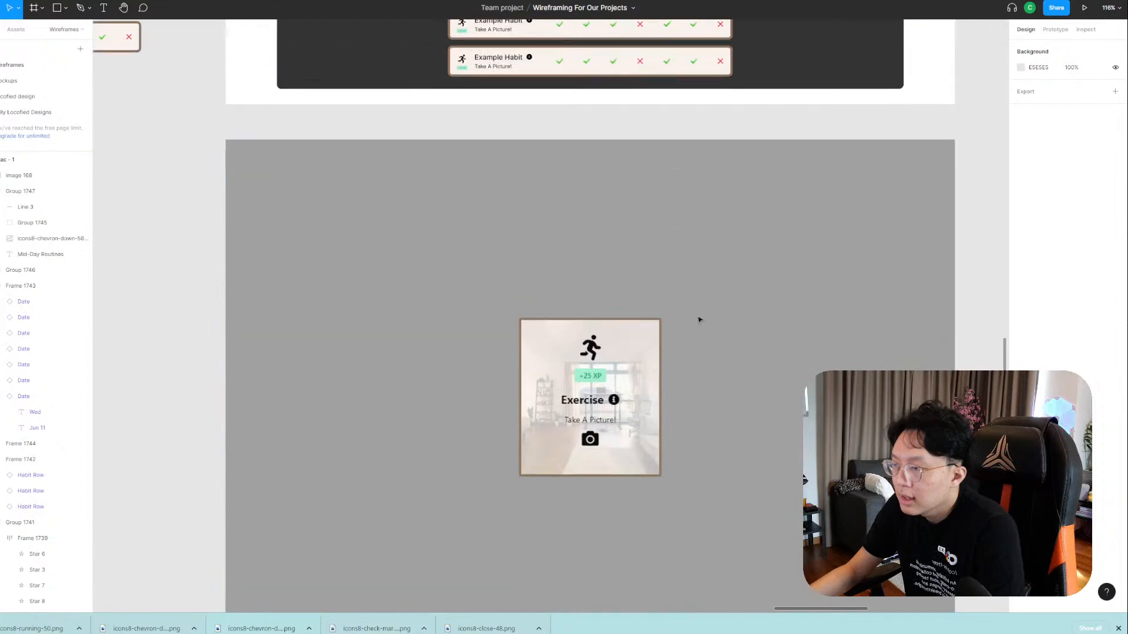
{"action": "scroll", "coordinate": [696, 325], "scroll_direction": "down", "scroll_amount": 5, "text": "ctrl"}
{"action": "scroll", "coordinate": [863, 256], "scroll_direction": "up", "scroll_amount": 2}
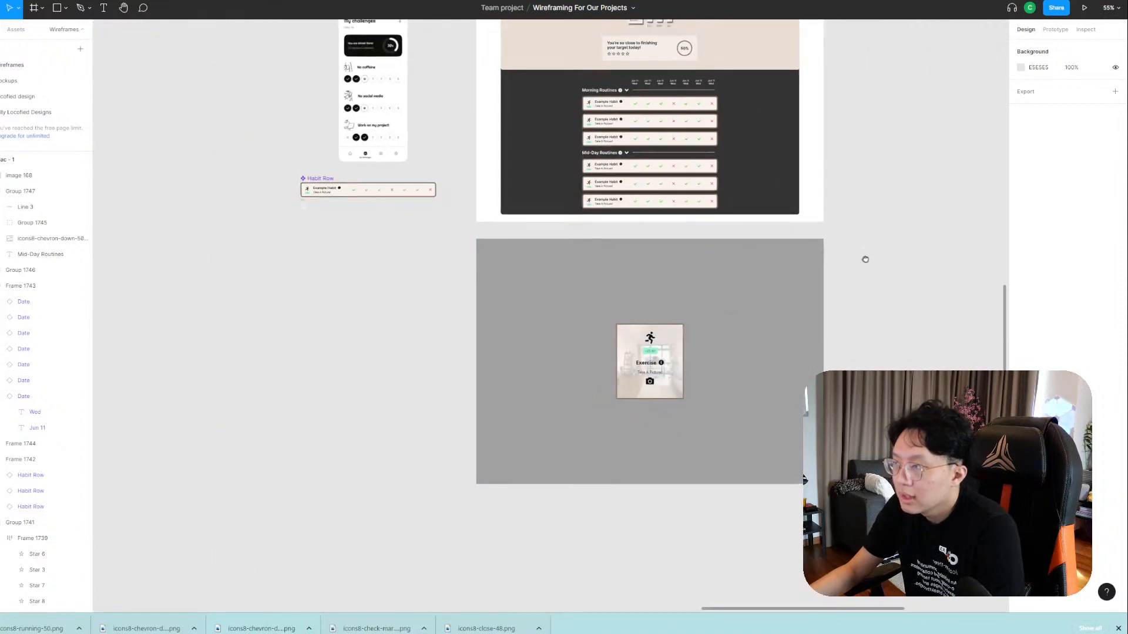
{"action": "scroll", "coordinate": [674, 310], "scroll_direction": "up", "scroll_amount": 3}
{"action": "scroll", "coordinate": [674, 310], "scroll_direction": "up", "scroll_amount": 6, "text": "ctrl"}
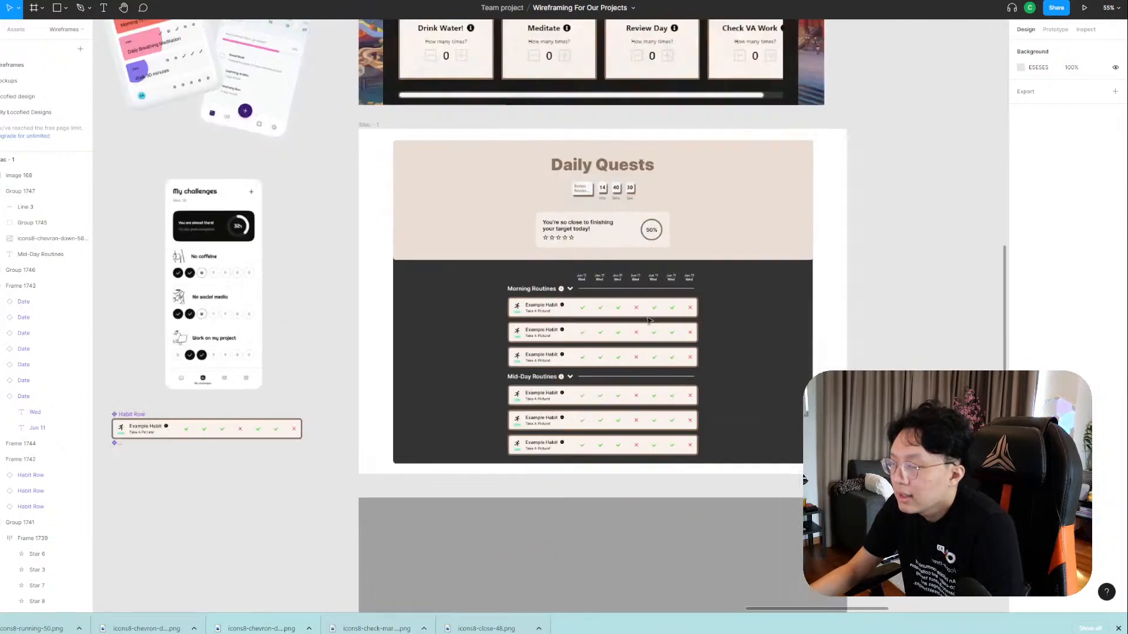
{"action": "scroll", "coordinate": [674, 310], "scroll_direction": "up", "scroll_amount": 1, "text": "ctrl"}
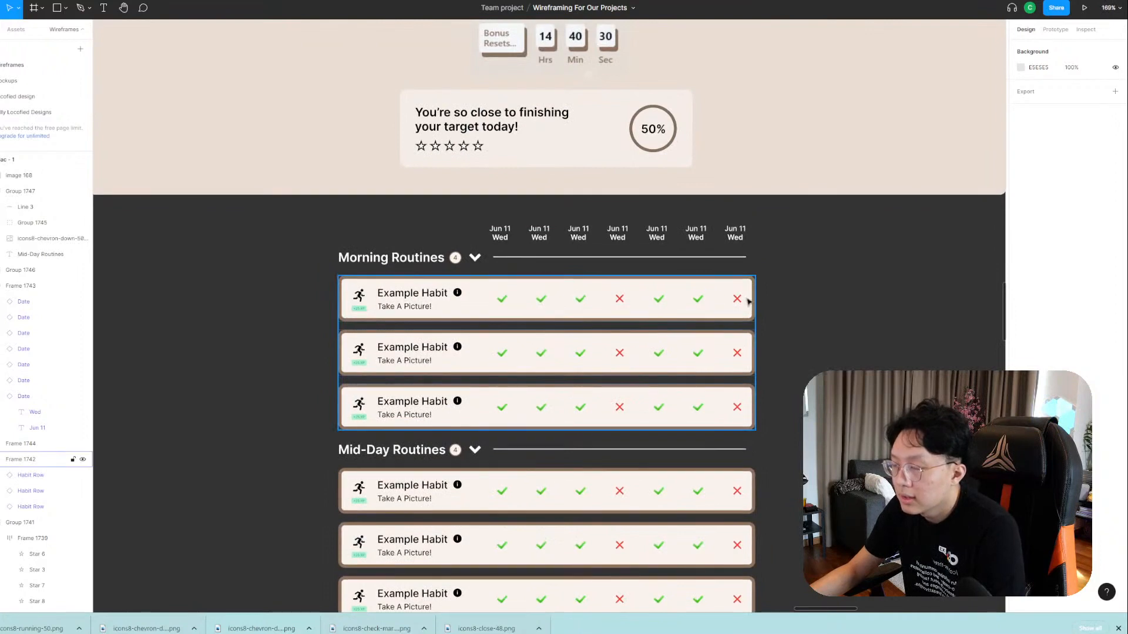
Change the "Take A Picture!" subtitle in the main Habit Row component to "You got this!".
{"action": "double_click", "coordinate": [738, 302]}
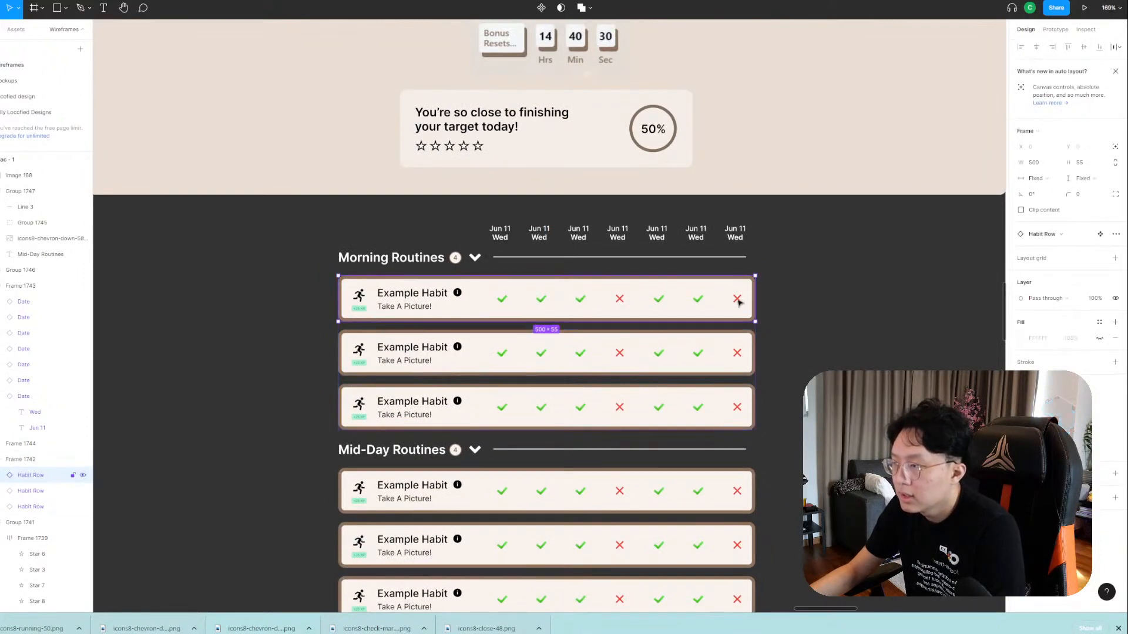
{"action": "scroll", "coordinate": [418, 344], "scroll_direction": "down", "scroll_amount": 5, "text": "ctrl"}
{"action": "left_click_drag", "start_coordinate": [319, 380], "coordinate": [546, 458]}
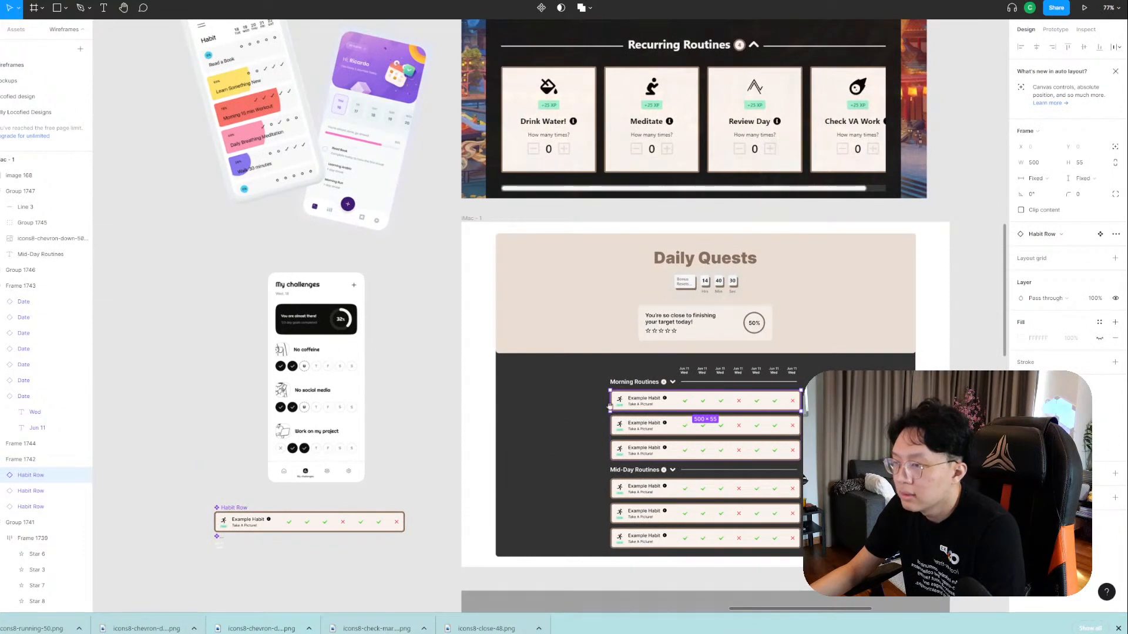
{"action": "left_click_drag", "start_coordinate": [483, 439], "coordinate": [581, 338]}
{"action": "scroll", "coordinate": [372, 435], "scroll_direction": "up", "scroll_amount": 5, "text": "ctrl"}
{"action": "double_click", "coordinate": [310, 414]}
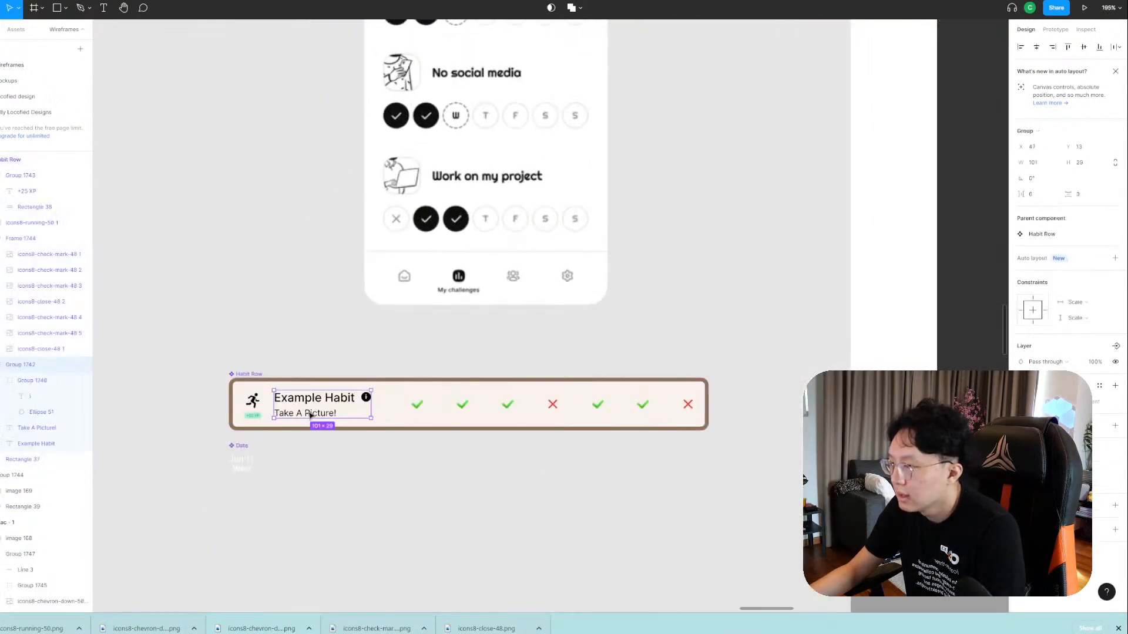
{"action": "double_click", "coordinate": [310, 415]}
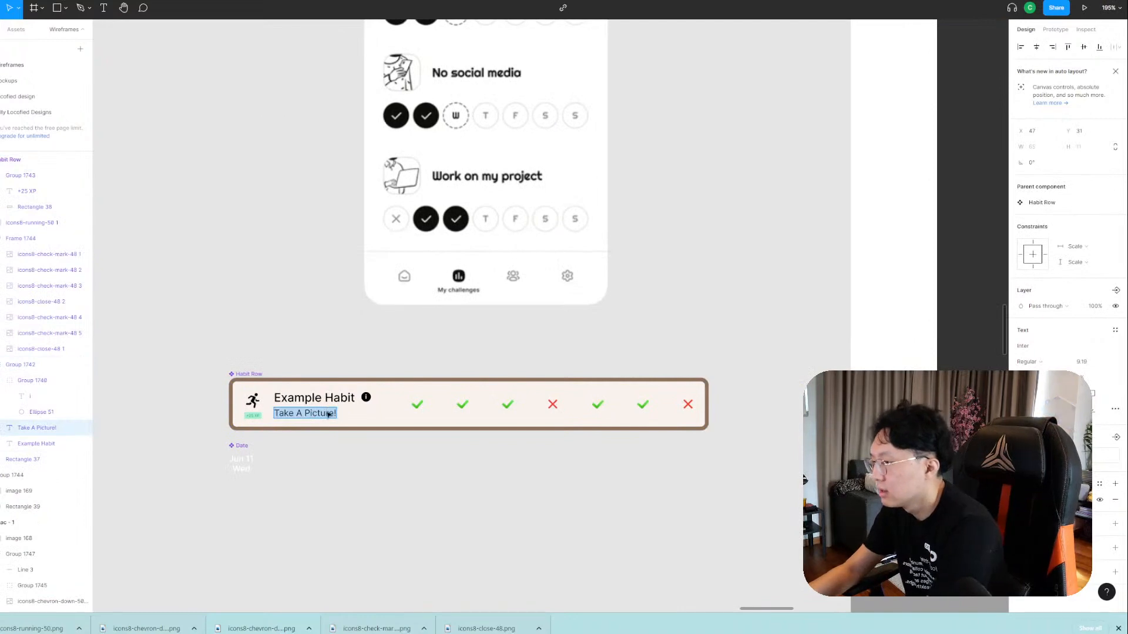
{"action": "type", "text": "You got this!"}
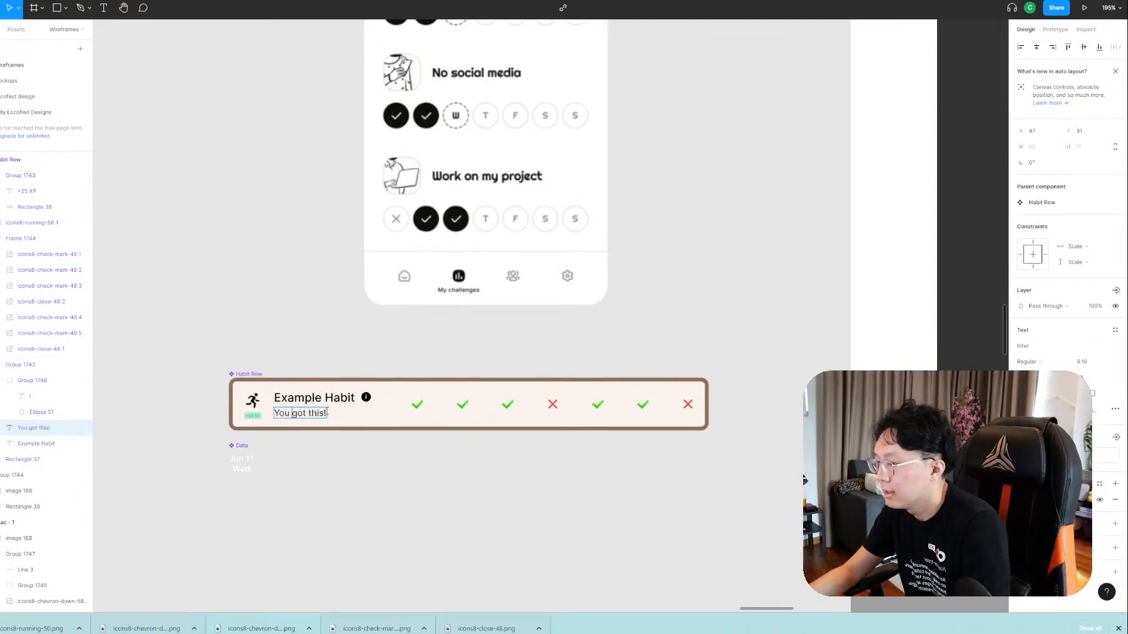
{"action": "left_click", "coordinate": [429, 459]}
{"action": "scroll", "coordinate": [644, 390], "scroll_direction": "down", "scroll_amount": 3, "text": "ctrl"}
{"action": "left_click_drag", "start_coordinate": [636, 338], "coordinate": [131, 410]}
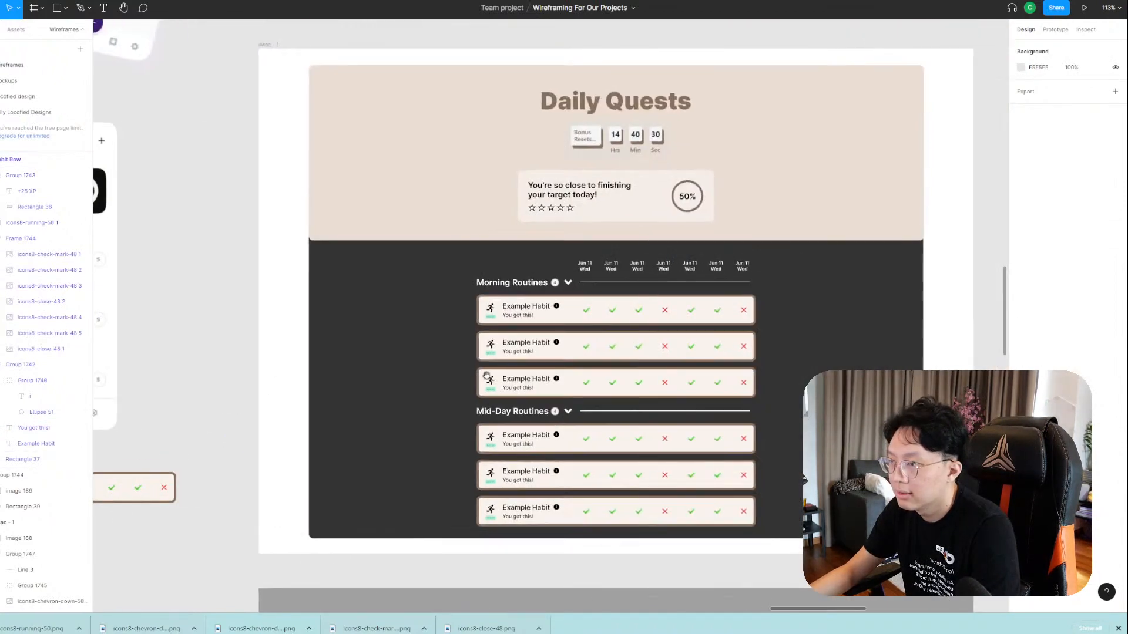
{"action": "left_click_drag", "start_coordinate": [487, 377], "coordinate": [457, 341]}
{"action": "scroll", "coordinate": [656, 350], "scroll_direction": "up", "scroll_amount": 2, "text": "ctrl"}
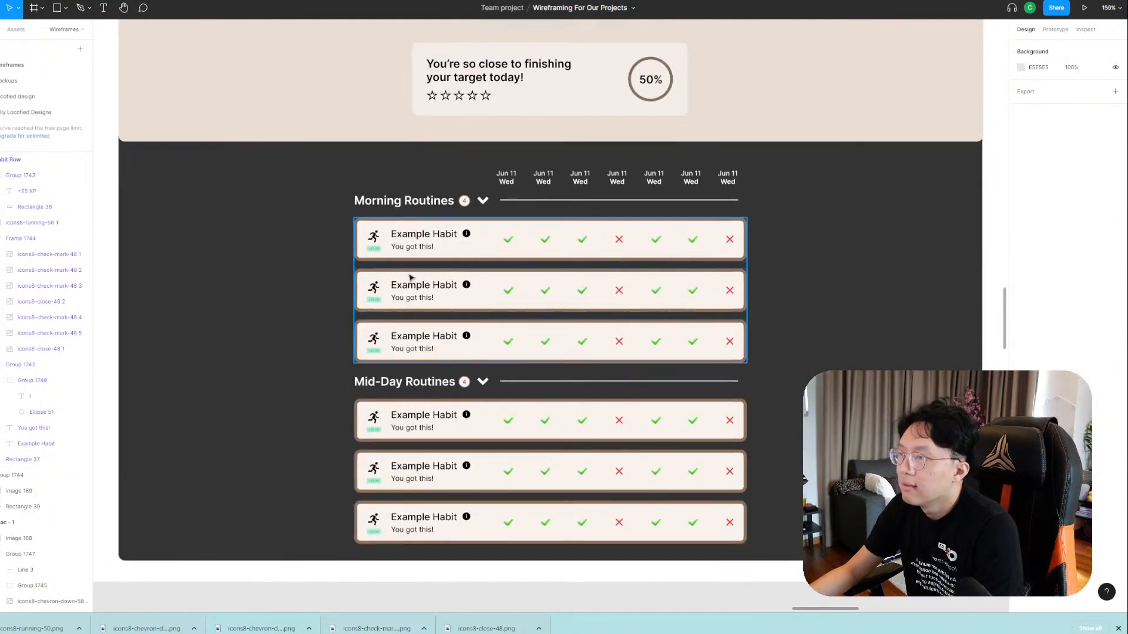
{"action": "scroll", "coordinate": [546, 298], "scroll_direction": "up", "scroll_amount": 2}
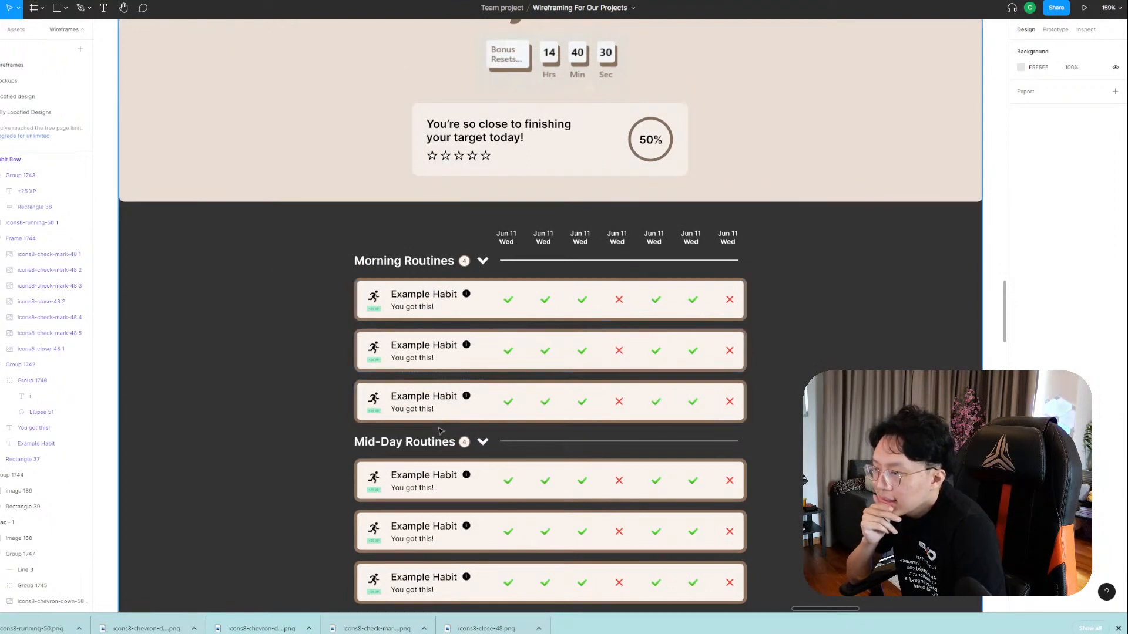
{"action": "scroll", "coordinate": [532, 470], "scroll_direction": "up", "scroll_amount": 3}
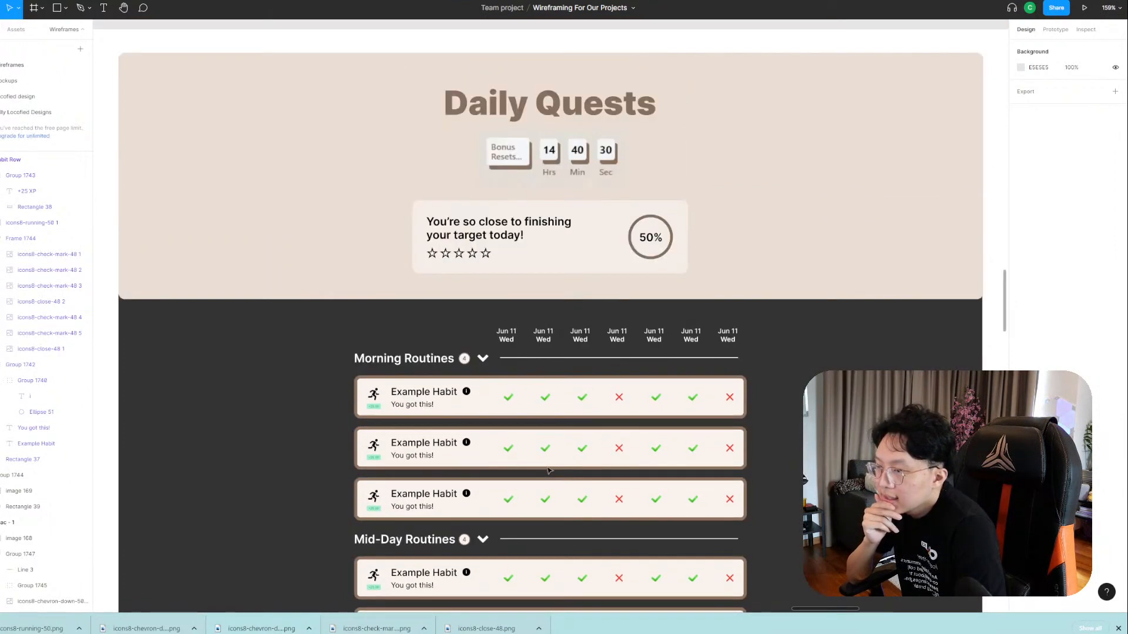
{"action": "scroll", "coordinate": [625, 402], "scroll_direction": "down", "scroll_amount": 1}
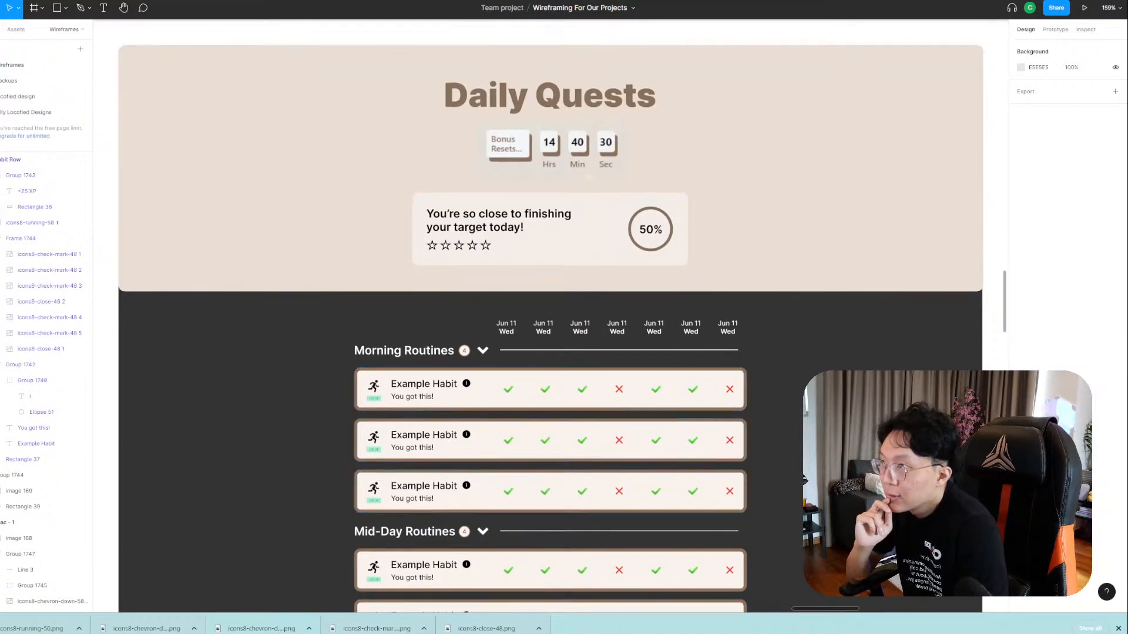
Switch to the live Dailies page and raise the "How many times?" counter of the Uncategorized New Habit to 1.
{"action": "left_click", "coordinate": [311, 1]}
{"action": "left_click_drag", "start_coordinate": [519, 282], "coordinate": [692, 285]}
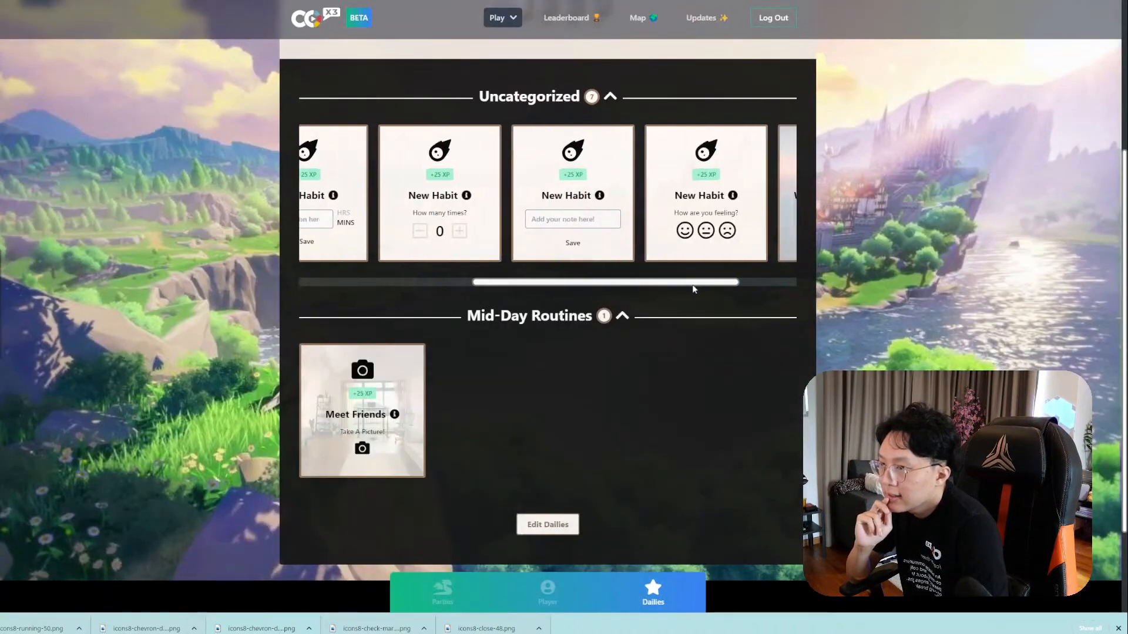
{"action": "left_click", "coordinate": [459, 231]}
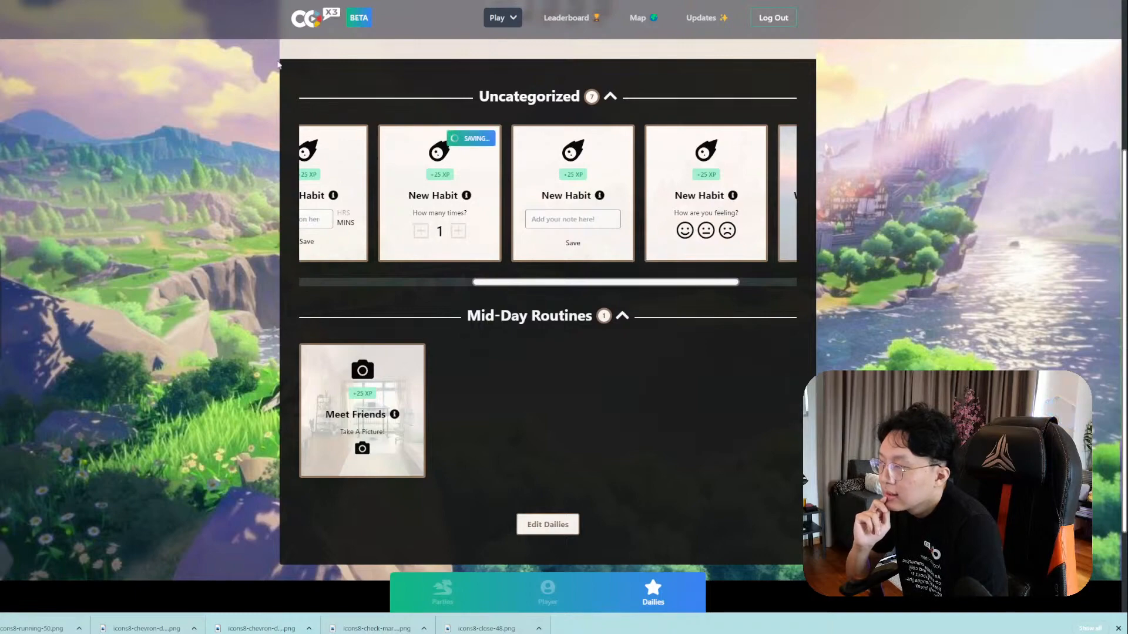
{"action": "left_click", "coordinate": [199, 1]}
Compare the mockup's Habit Rows with the different Uncategorized habit cards on the live Dailies page.
{"action": "scroll", "coordinate": [695, 390], "scroll_direction": "down", "scroll_amount": 3}
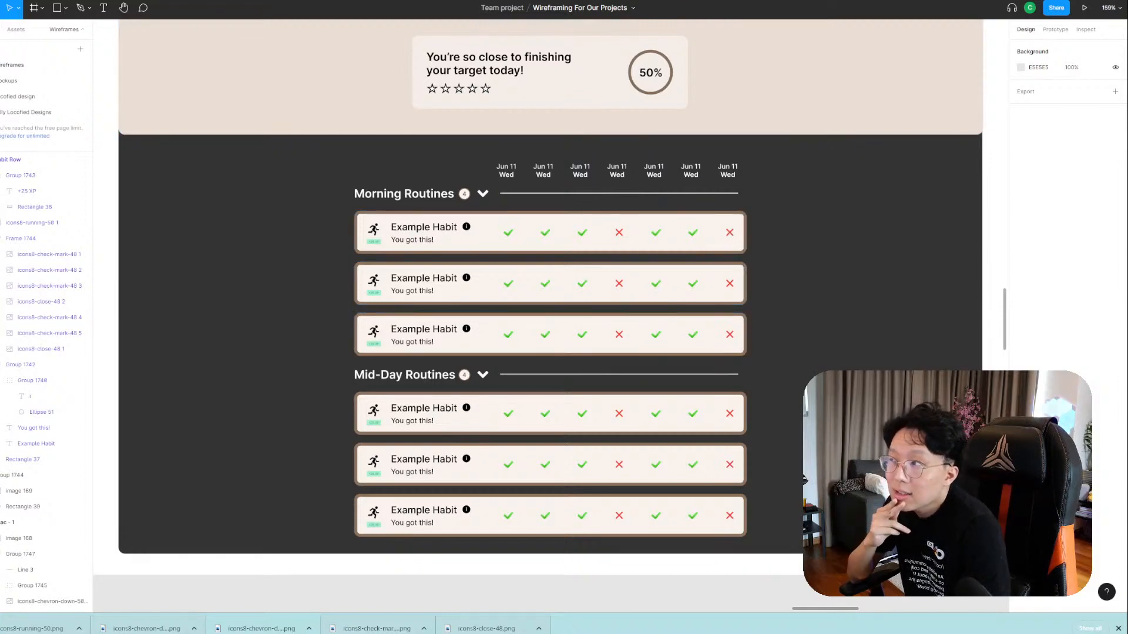
{"action": "key", "text": "ctrl+Tab"}
{"action": "left_click_drag", "start_coordinate": [564, 282], "coordinate": [607, 283]}
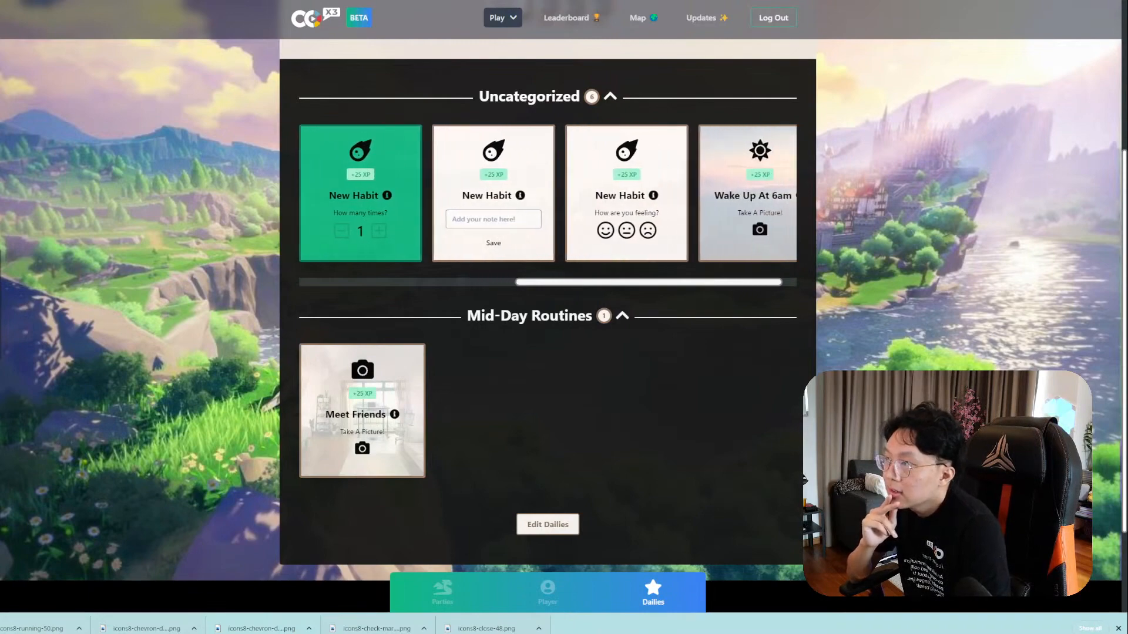
{"action": "key", "text": "ctrl+Tab"}
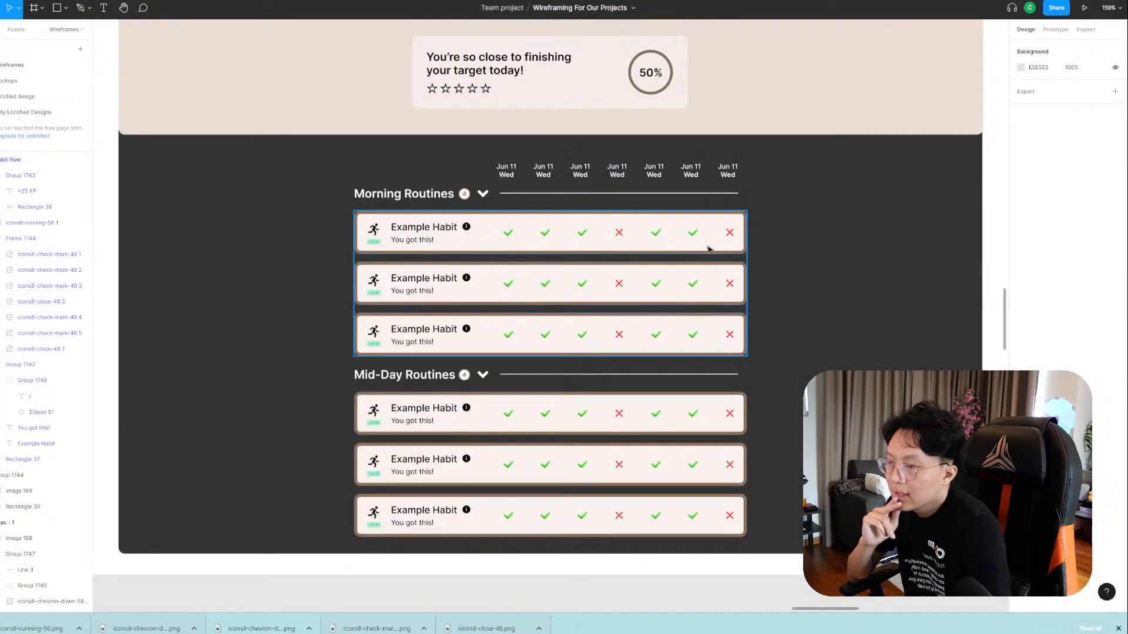
{"action": "scroll", "coordinate": [713, 249], "scroll_direction": "up", "scroll_amount": 1}
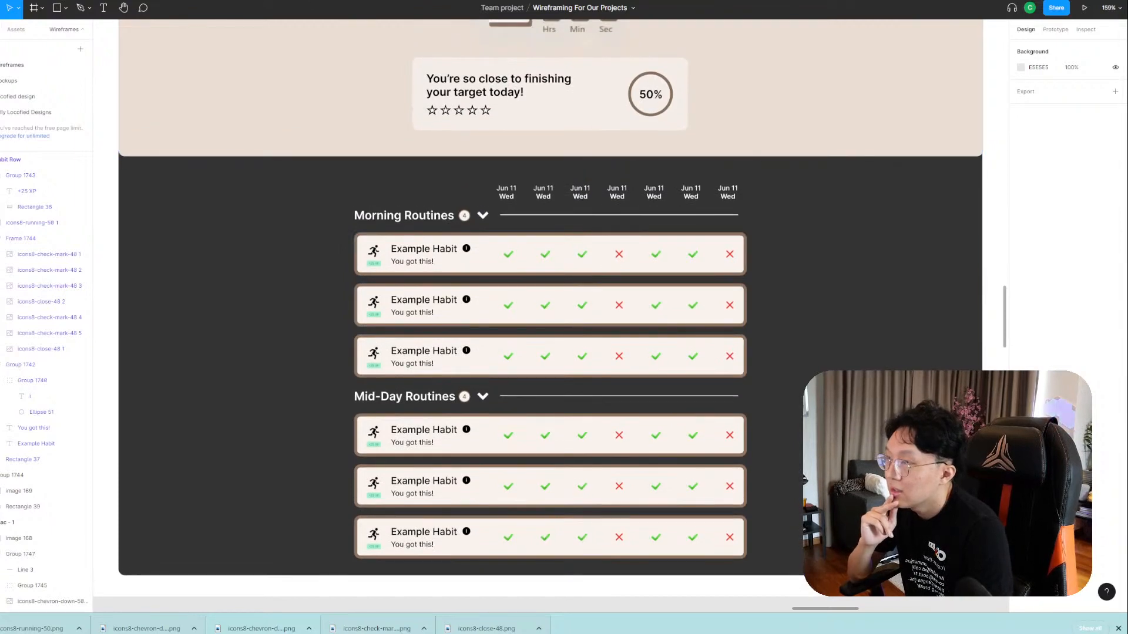
{"action": "key", "text": "ctrl+Tab"}
{"action": "left_click_drag", "start_coordinate": [655, 283], "coordinate": [669, 283]}
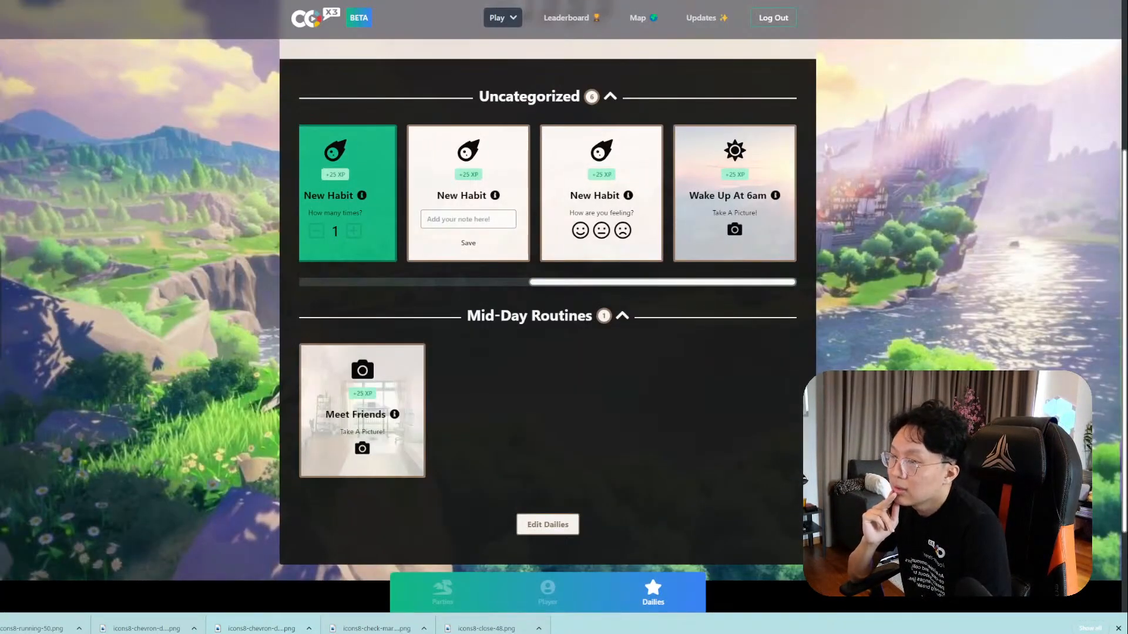
{"action": "key", "text": "ctrl+Tab"}
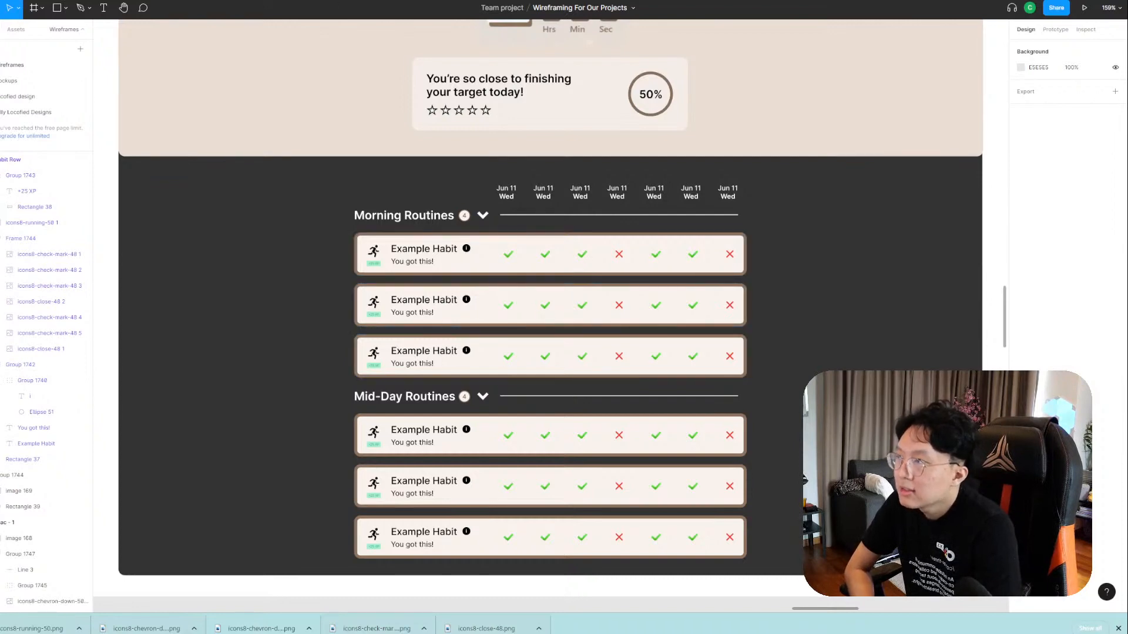
On the live Dailies page, try the sad face on the "How are you feeling?" habit and change the answer to the happy face.
{"action": "left_click", "coordinate": [385, 1]}
{"action": "left_click", "coordinate": [623, 231]}
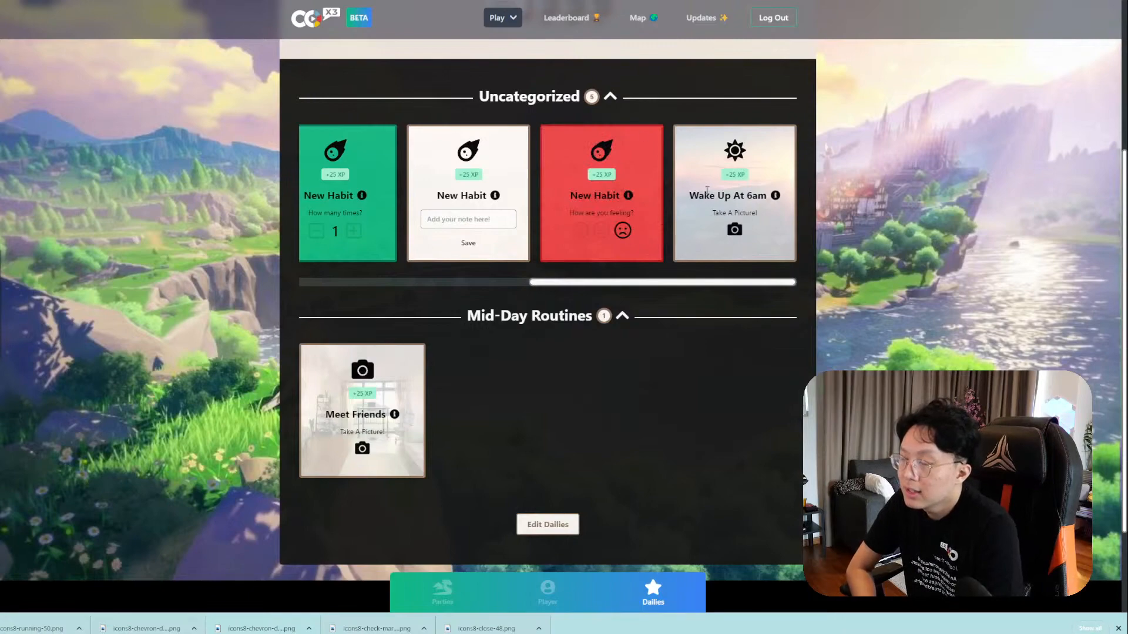
{"action": "left_click", "coordinate": [602, 229]}
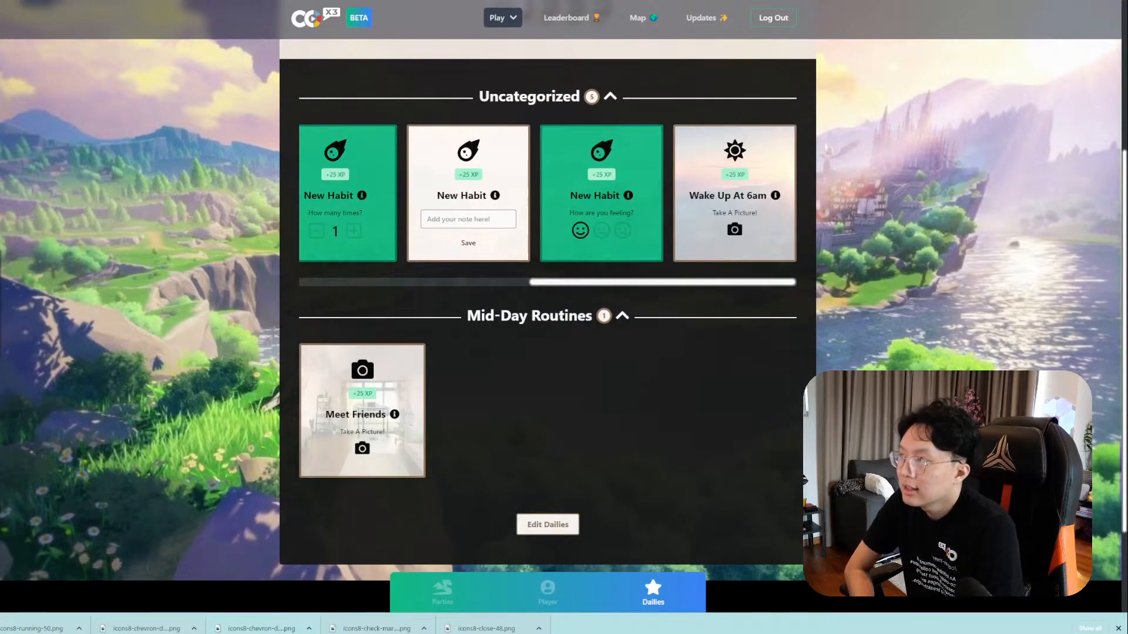
{"action": "left_click", "coordinate": [528, 1]}
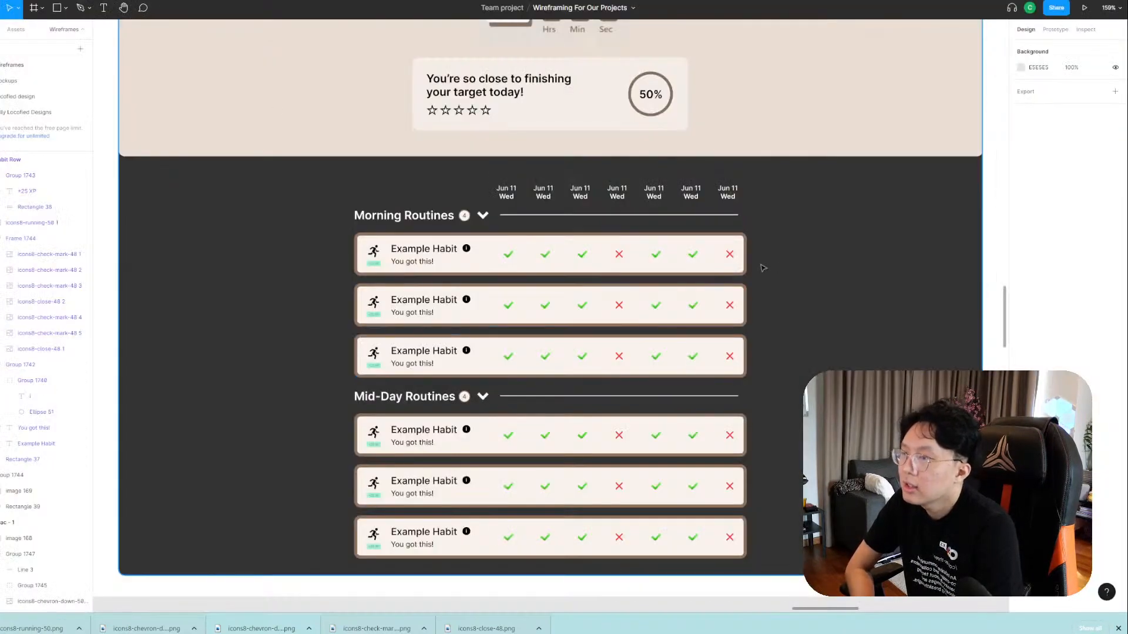
{"action": "left_click", "coordinate": [469, 1]}
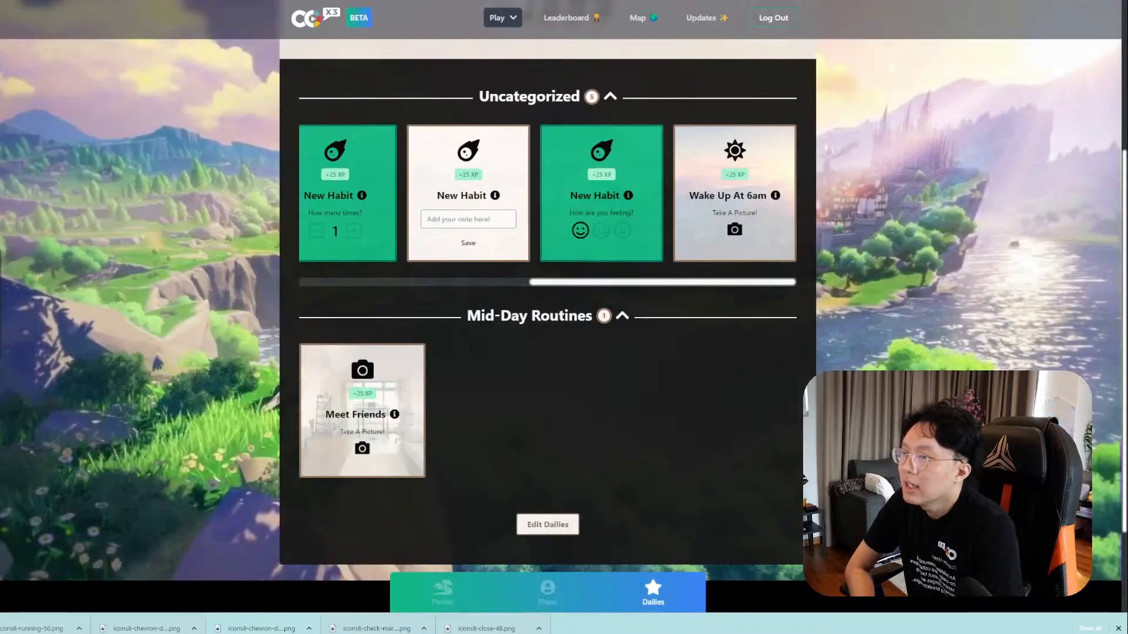
{"action": "left_click", "coordinate": [235, 1]}
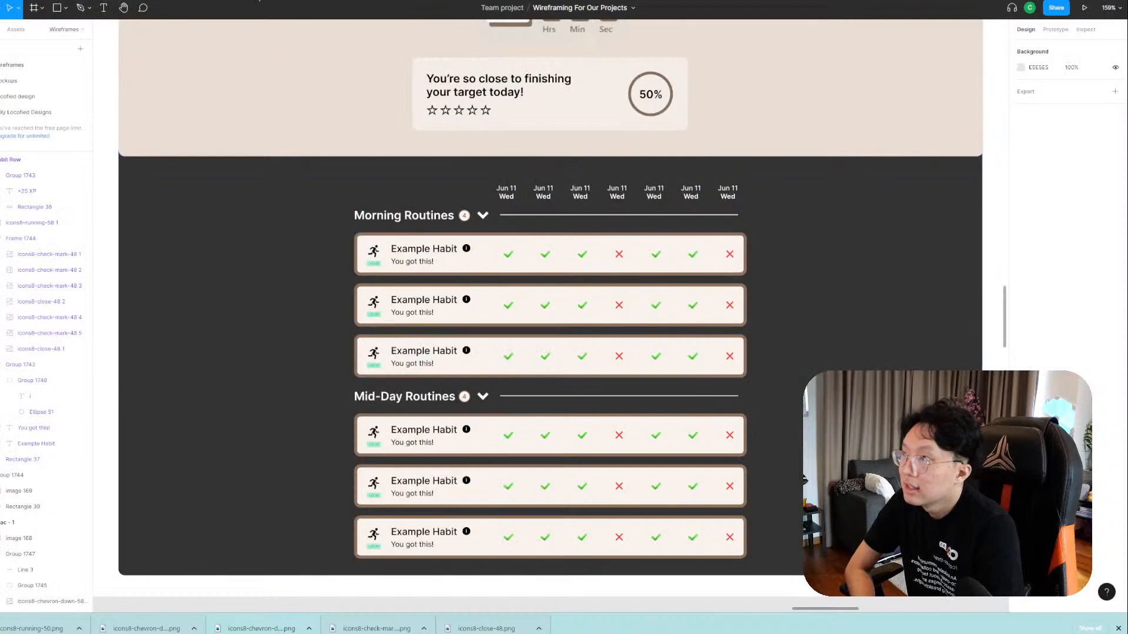
Compare the Uncategorized habit cards on the live Dailies page, from the Exercise card onward, with the mockup's Habit Rows.
{"action": "left_click", "coordinate": [276, 1]}
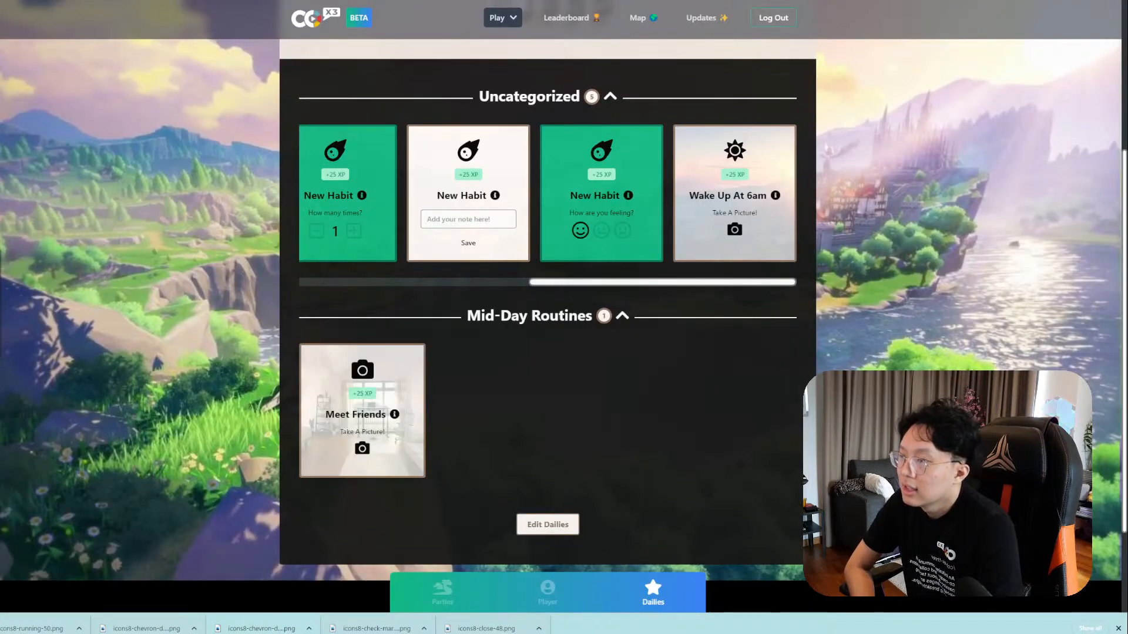
{"action": "left_click_drag", "start_coordinate": [699, 284], "coordinate": [434, 285]}
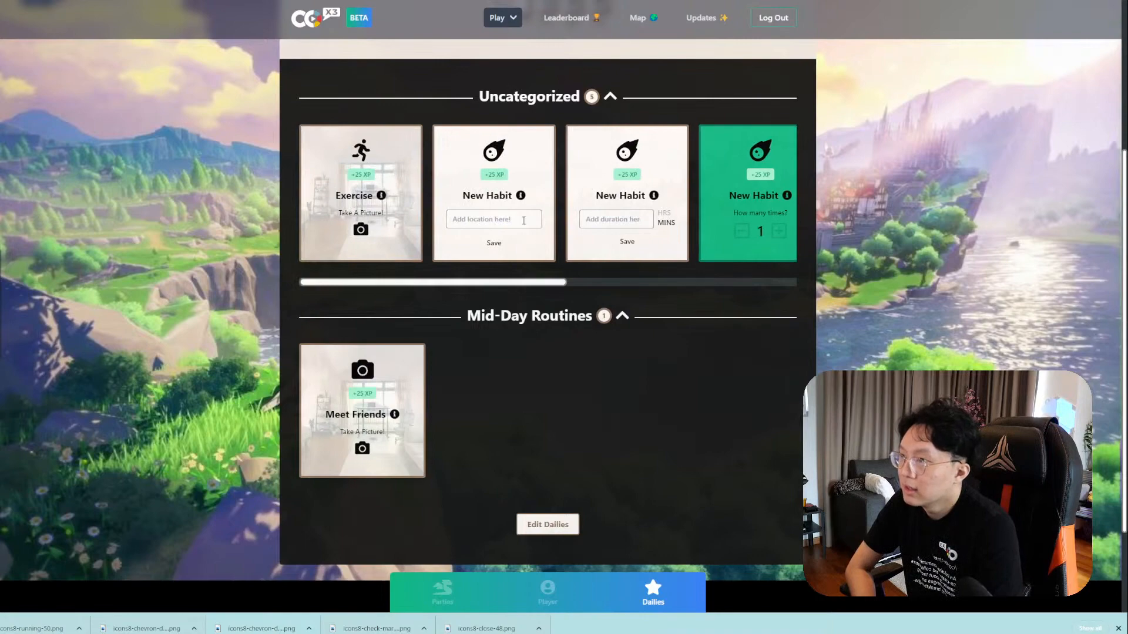
{"action": "left_click", "coordinate": [191, 1]}
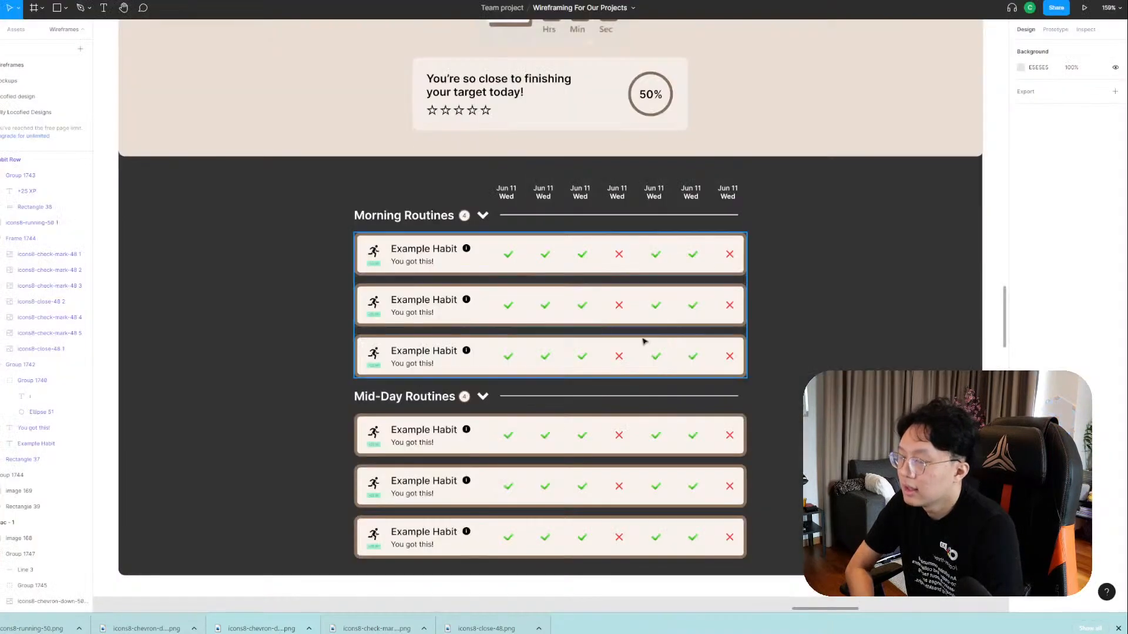
{"action": "scroll", "coordinate": [659, 305], "scroll_direction": "up", "scroll_amount": 5}
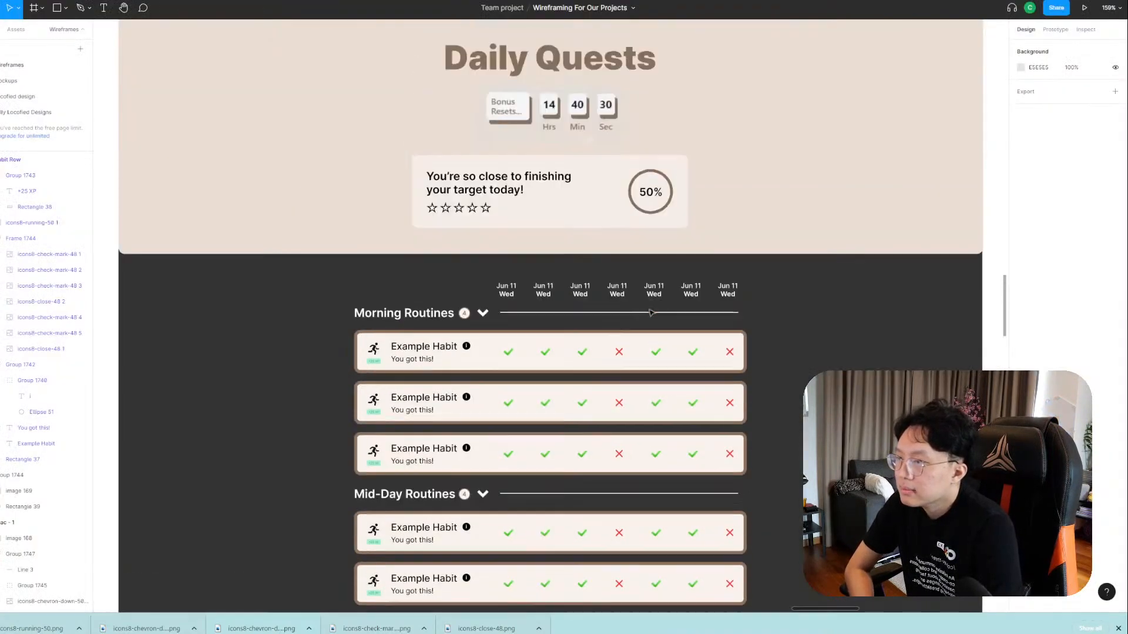
Switch to the project notes and mark Daily Targets as done under the General requirements.
{"action": "left_click", "coordinate": [125, 1]}
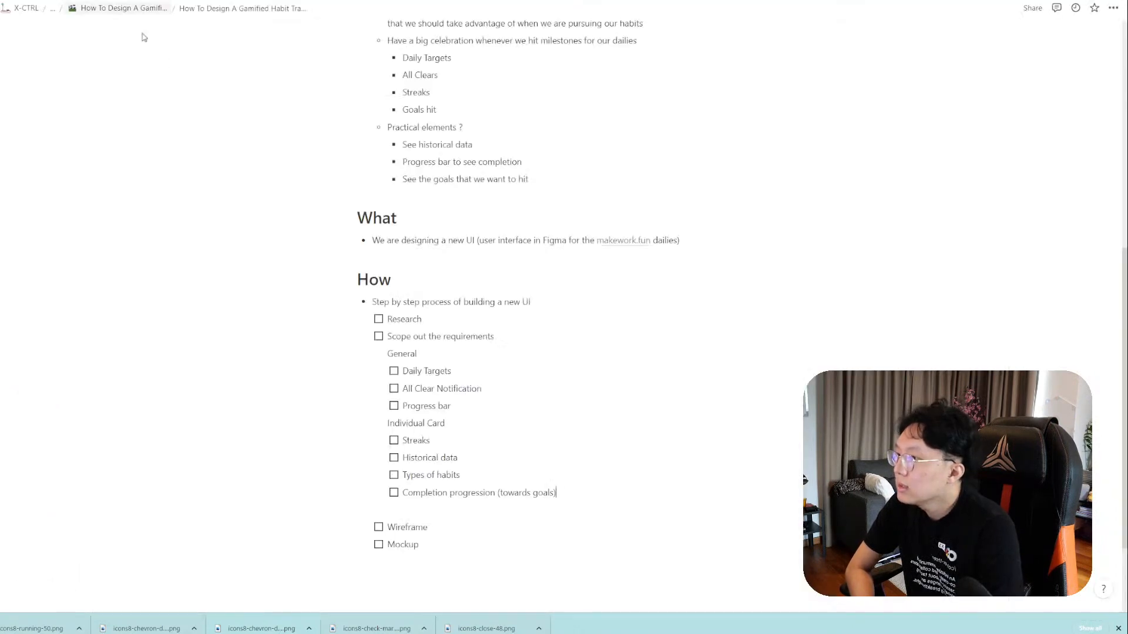
{"action": "left_click", "coordinate": [394, 375]}
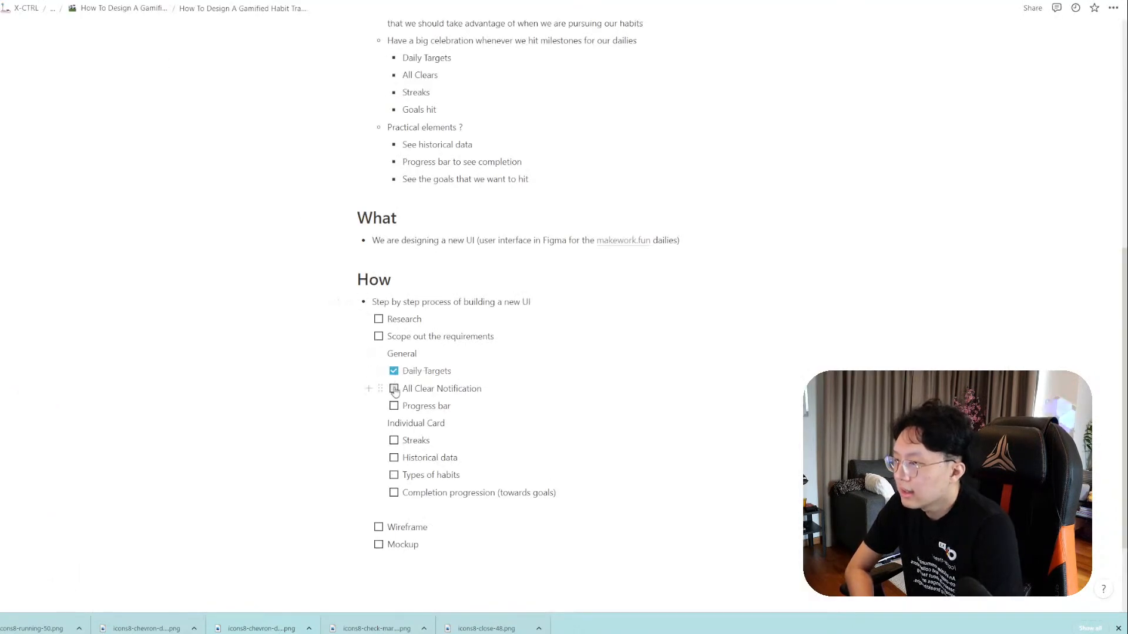
{"action": "left_click", "coordinate": [219, 2]}
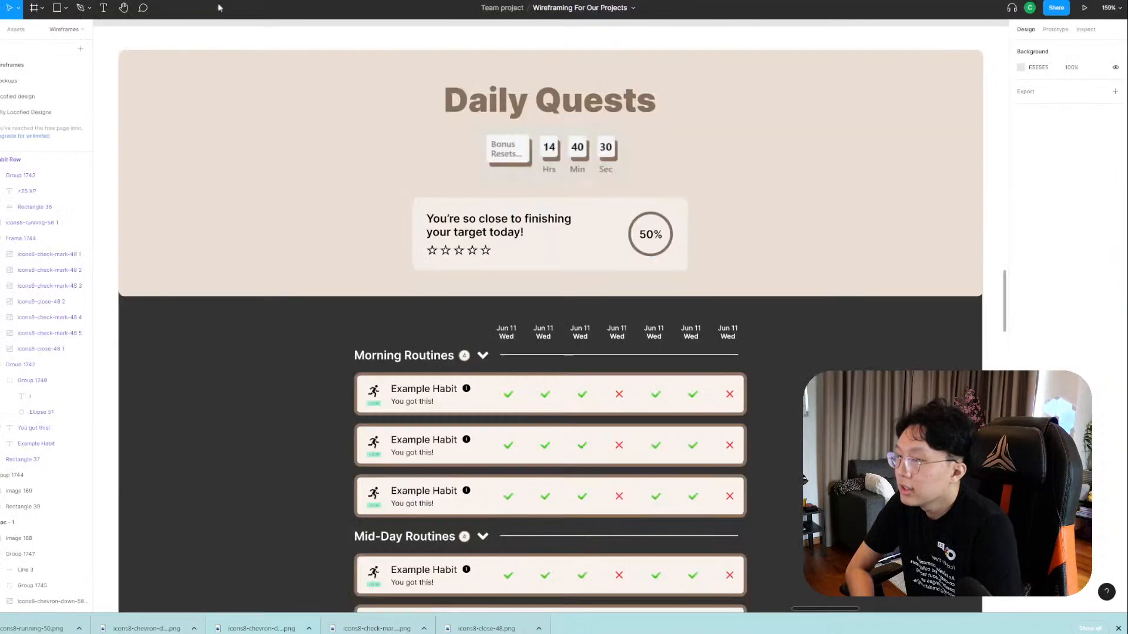
Check the Daily Quests mockup's target card and date row against the remaining requirements in the project notes.
{"action": "scroll", "coordinate": [669, 259], "scroll_direction": "down", "scroll_amount": 1}
{"action": "scroll", "coordinate": [677, 288], "scroll_direction": "down", "scroll_amount": 4}
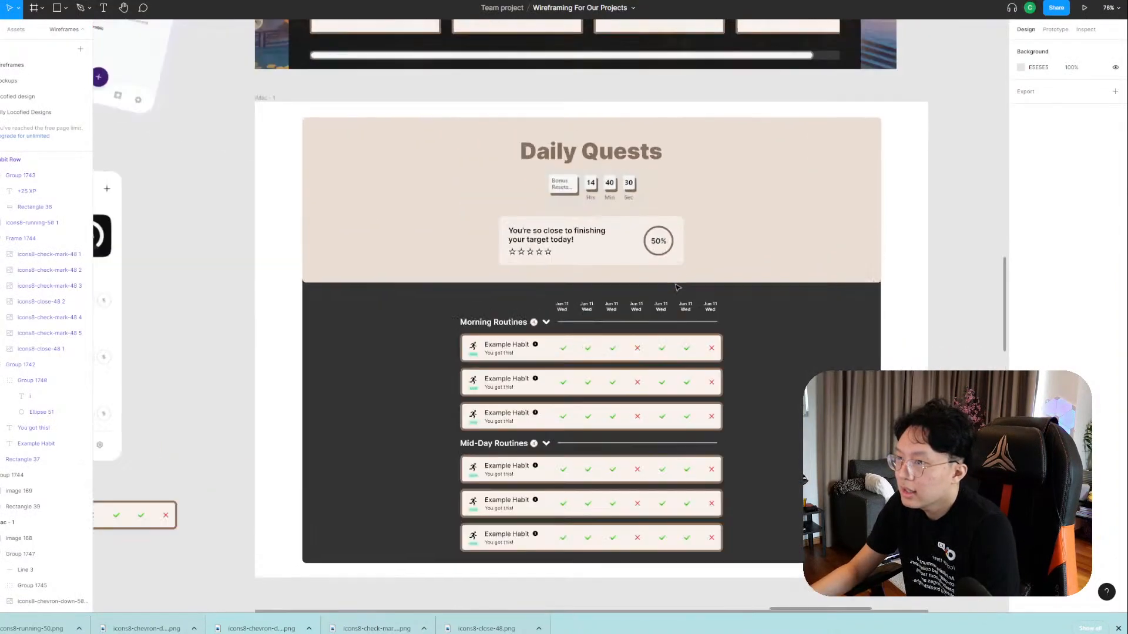
{"action": "left_click", "coordinate": [699, 311]}
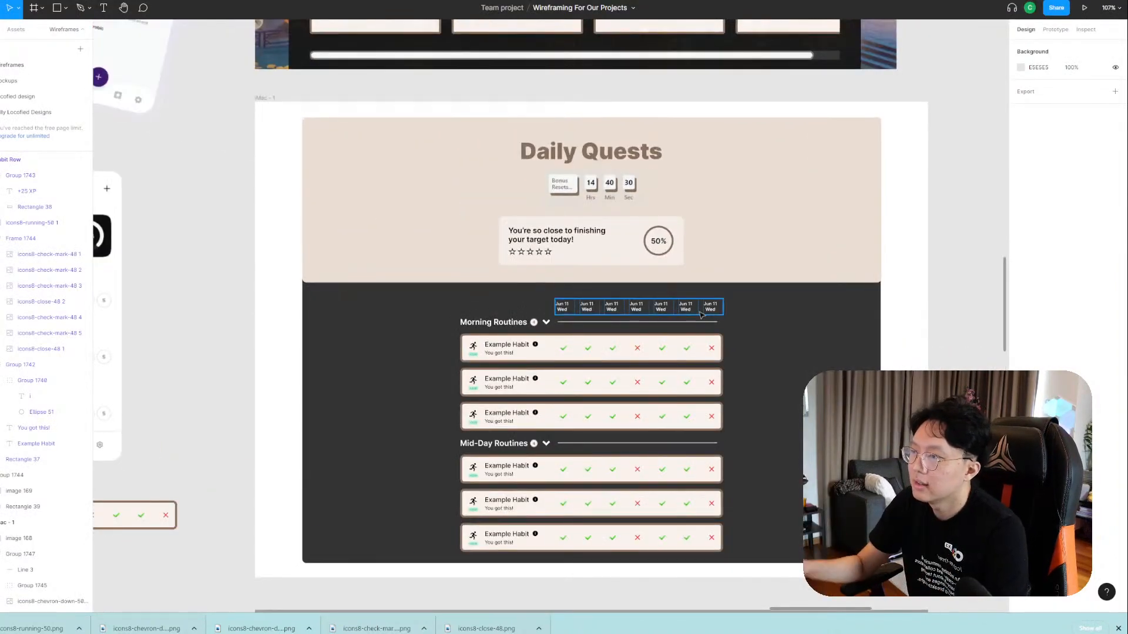
{"action": "key", "text": "ctrl+Tab"}
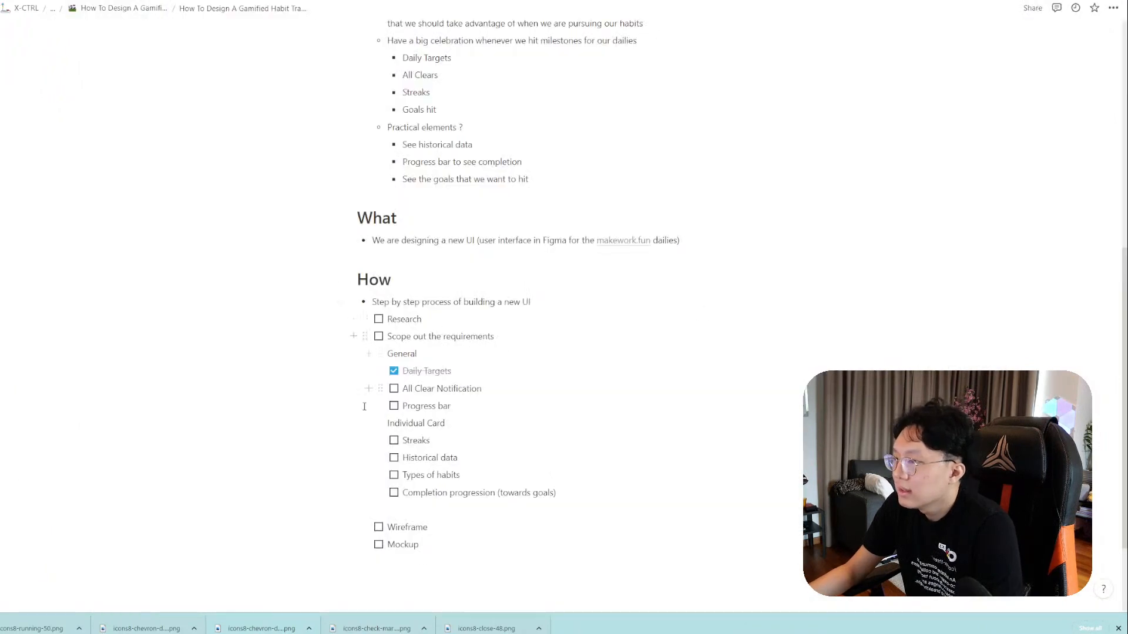
{"action": "key", "text": "ctrl+Tab"}
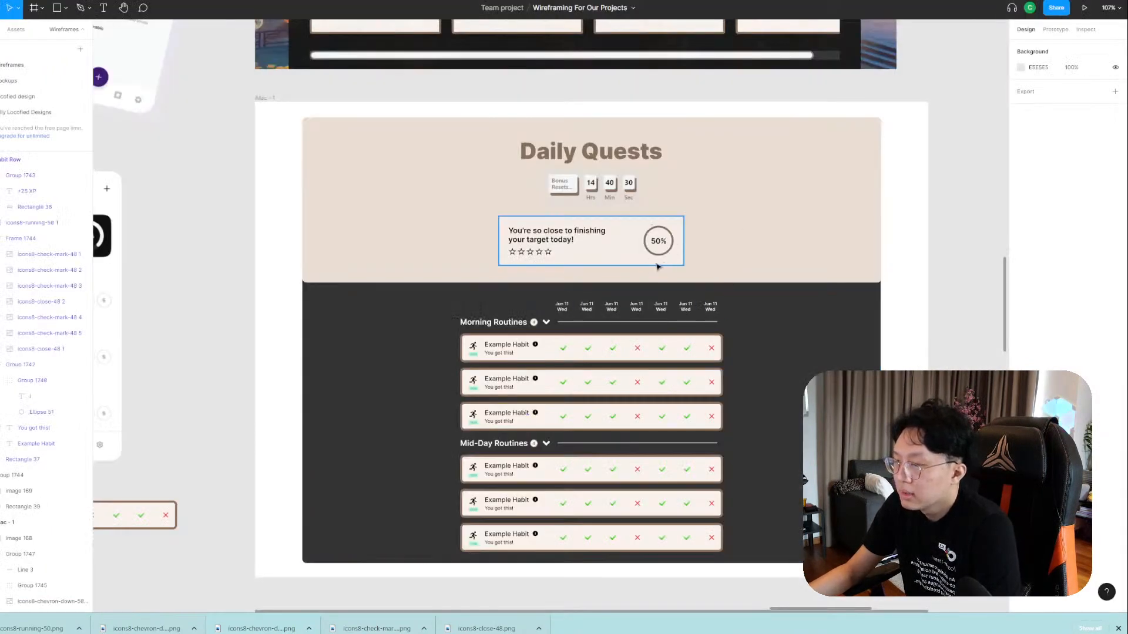
Compare the Daily Quests mockup with the "My challenges" reference design and examine its header, date row and Habit Rows.
{"action": "scroll", "coordinate": [515, 269], "scroll_direction": "down", "scroll_amount": 5}
{"action": "scroll", "coordinate": [515, 269], "scroll_direction": "up", "scroll_amount": 4}
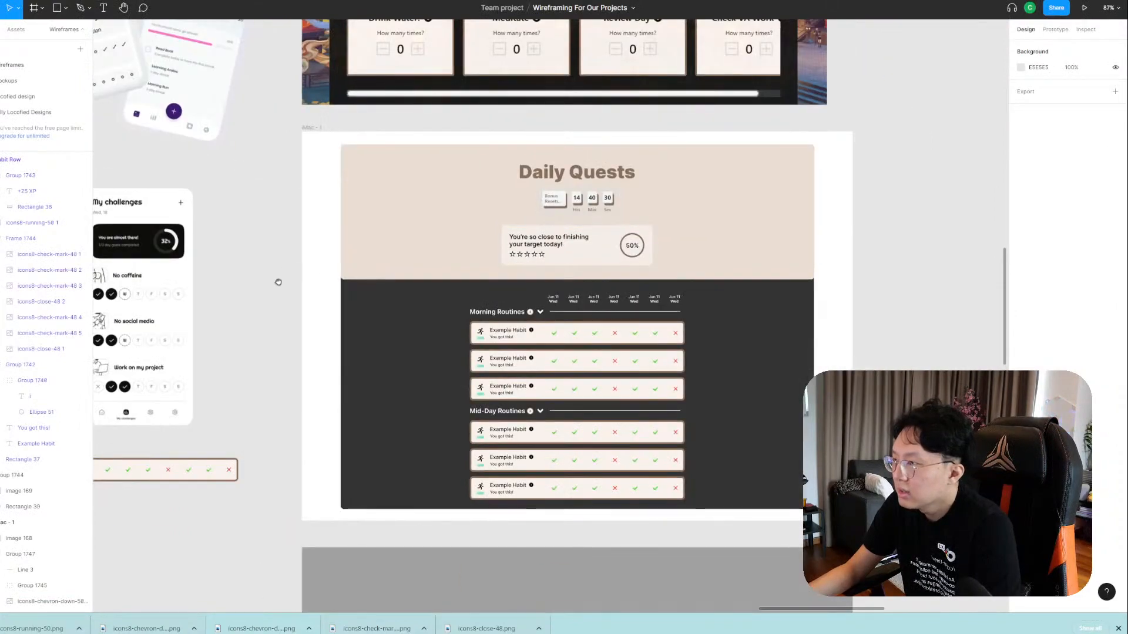
{"action": "left_click_drag", "start_coordinate": [278, 282], "coordinate": [350, 246]}
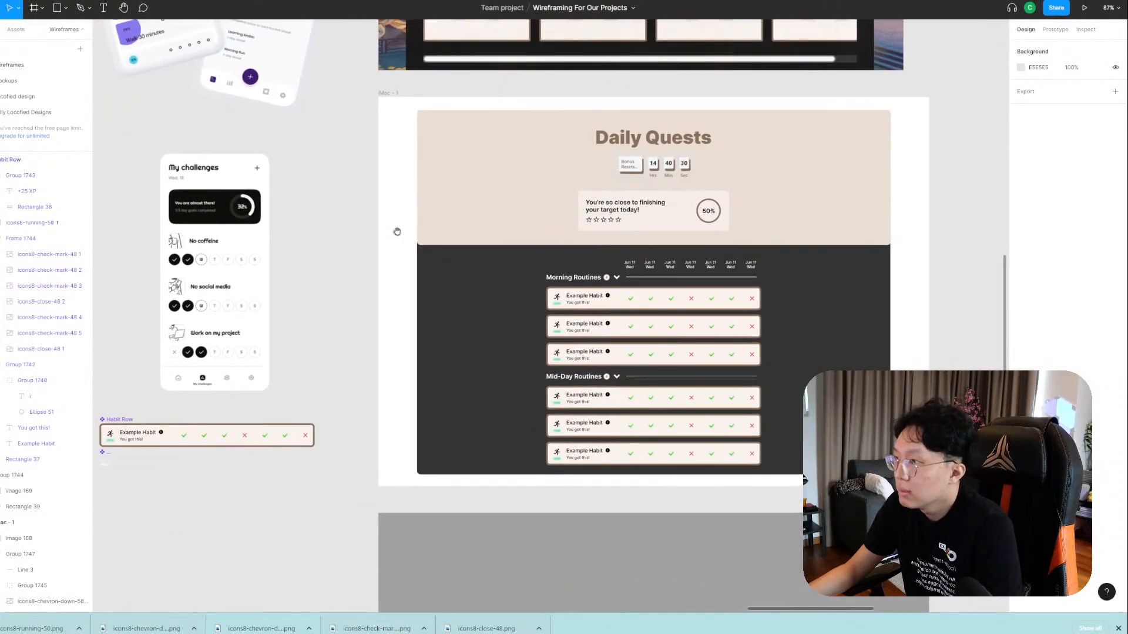
{"action": "scroll", "coordinate": [488, 234], "scroll_direction": "up", "scroll_amount": 3}
{"action": "scroll", "coordinate": [488, 235], "scroll_direction": "down", "scroll_amount": 5}
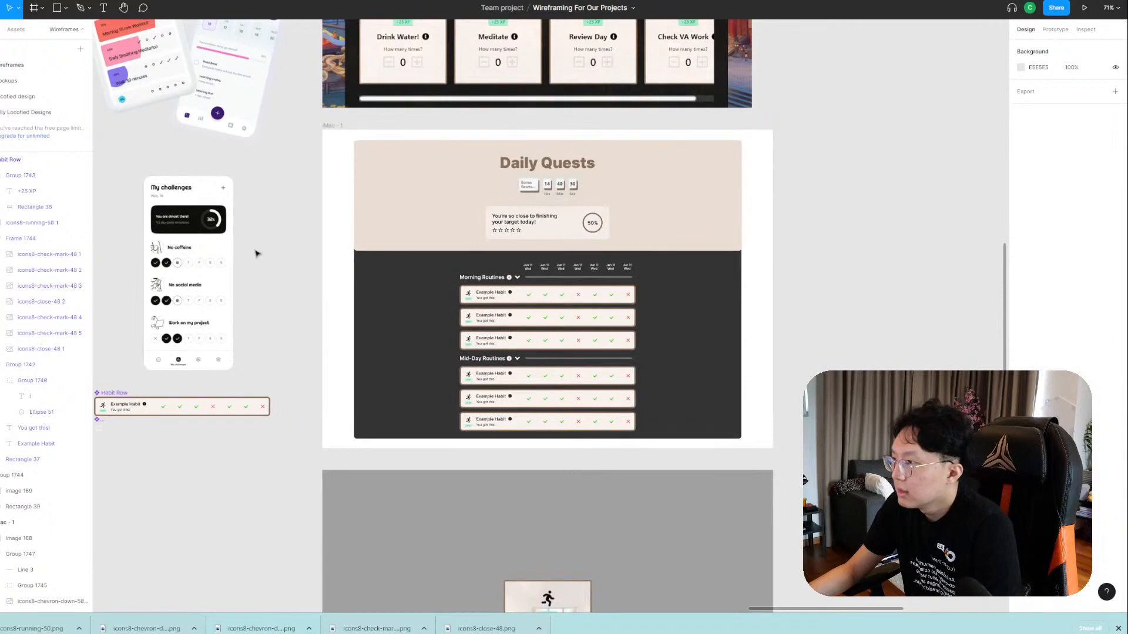
{"action": "scroll", "coordinate": [256, 254], "scroll_direction": "up", "scroll_amount": 2}
{"action": "left_click_drag", "start_coordinate": [299, 268], "coordinate": [365, 290]}
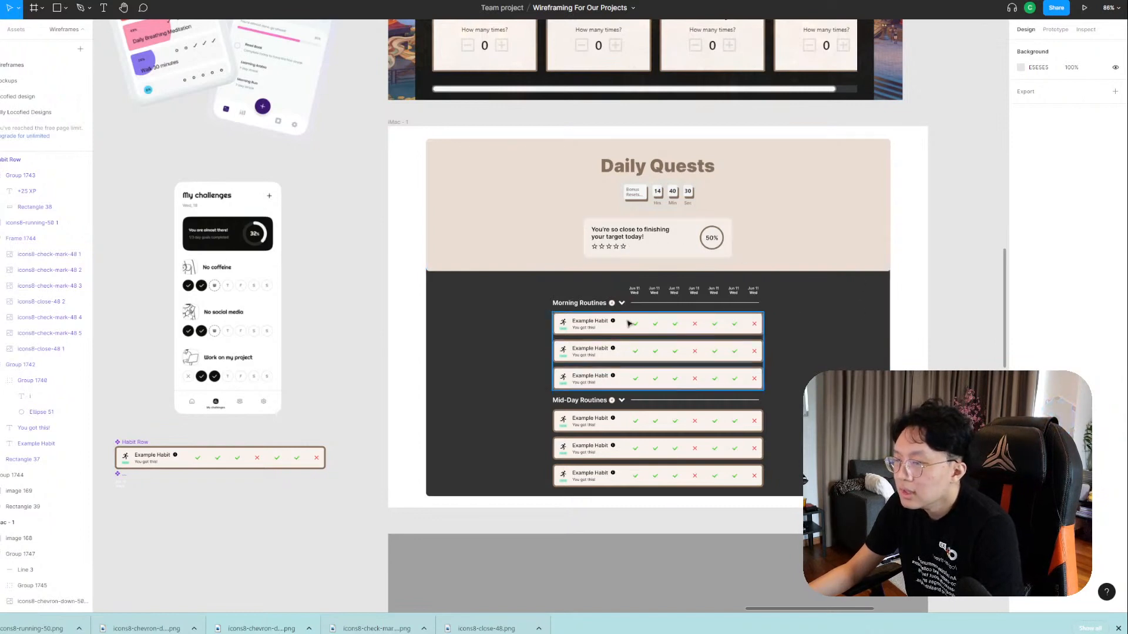
{"action": "scroll", "coordinate": [629, 324], "scroll_direction": "up", "scroll_amount": 5}
{"action": "scroll", "coordinate": [738, 303], "scroll_direction": "up", "scroll_amount": 1}
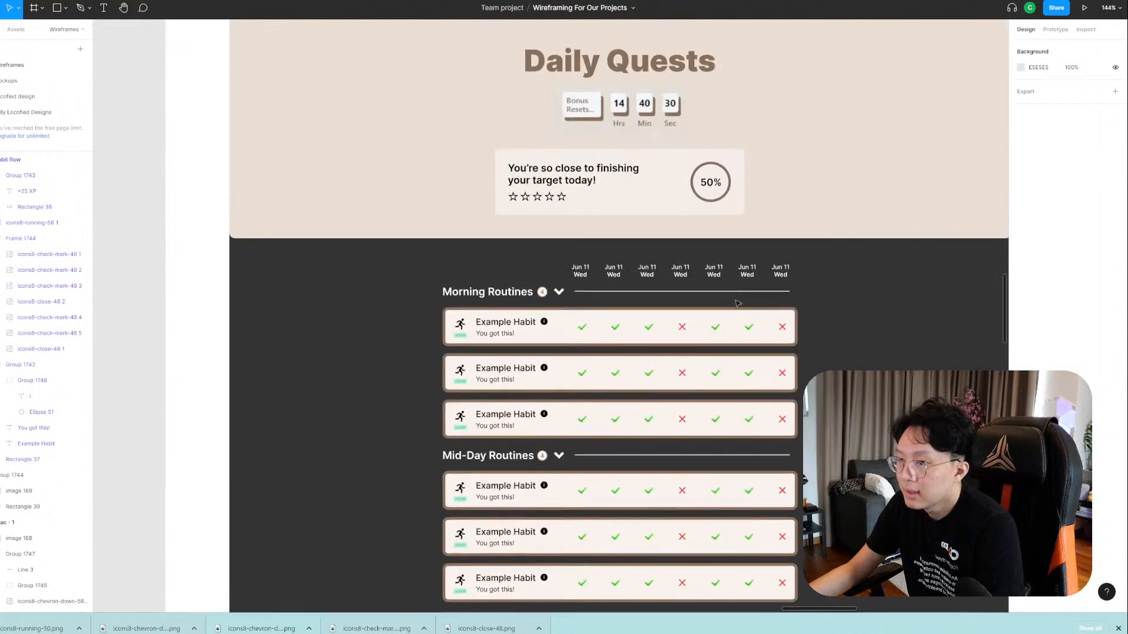
{"action": "scroll", "coordinate": [749, 299], "scroll_direction": "down", "scroll_amount": 3}
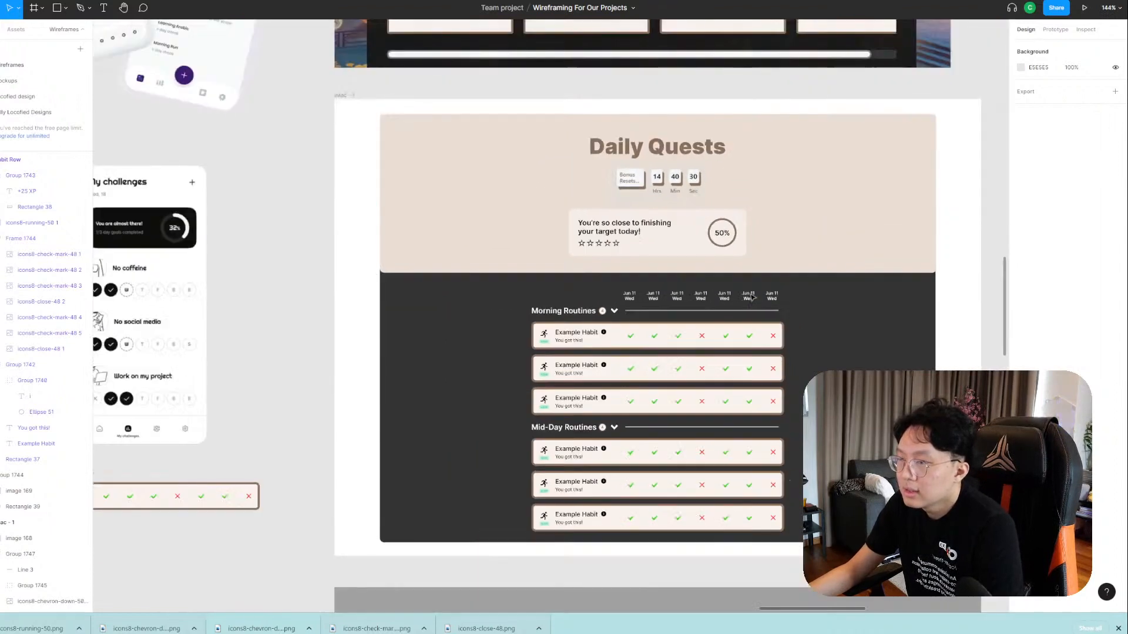
{"action": "scroll", "coordinate": [749, 295], "scroll_direction": "down", "scroll_amount": 3}
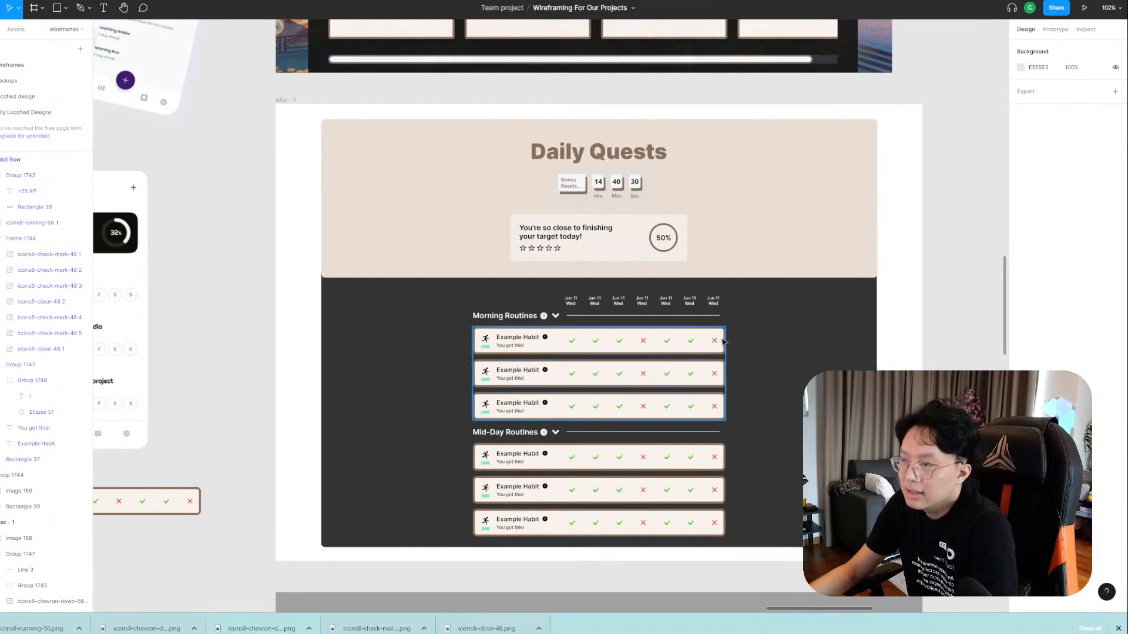
{"action": "scroll", "coordinate": [746, 323], "scroll_direction": "up", "scroll_amount": 3}
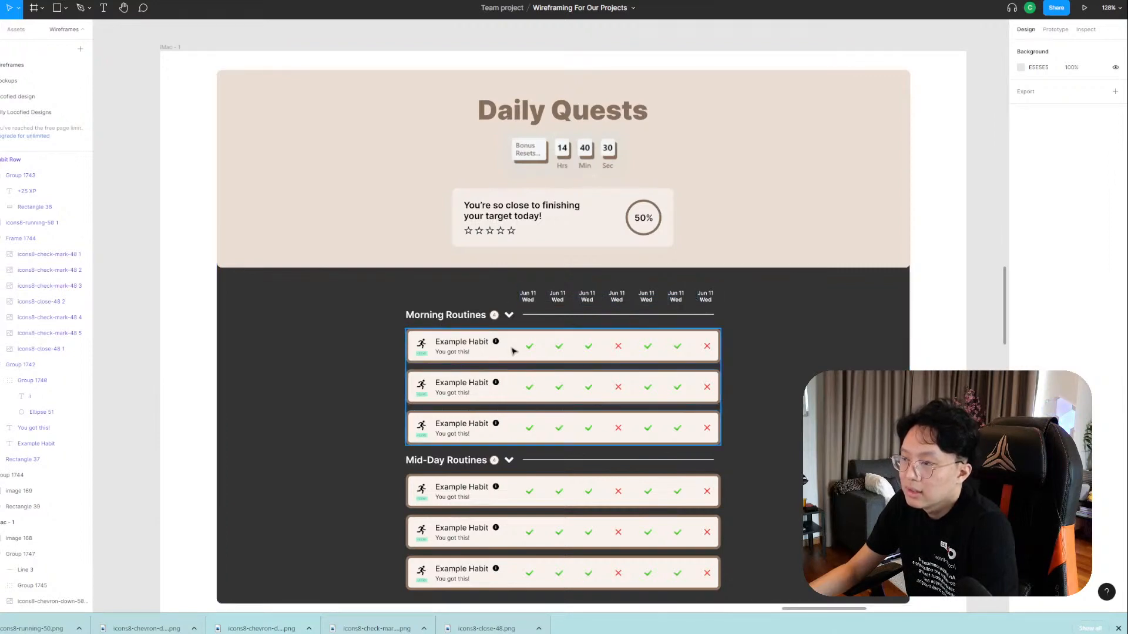
{"action": "scroll", "coordinate": [646, 299], "scroll_direction": "up", "scroll_amount": 1}
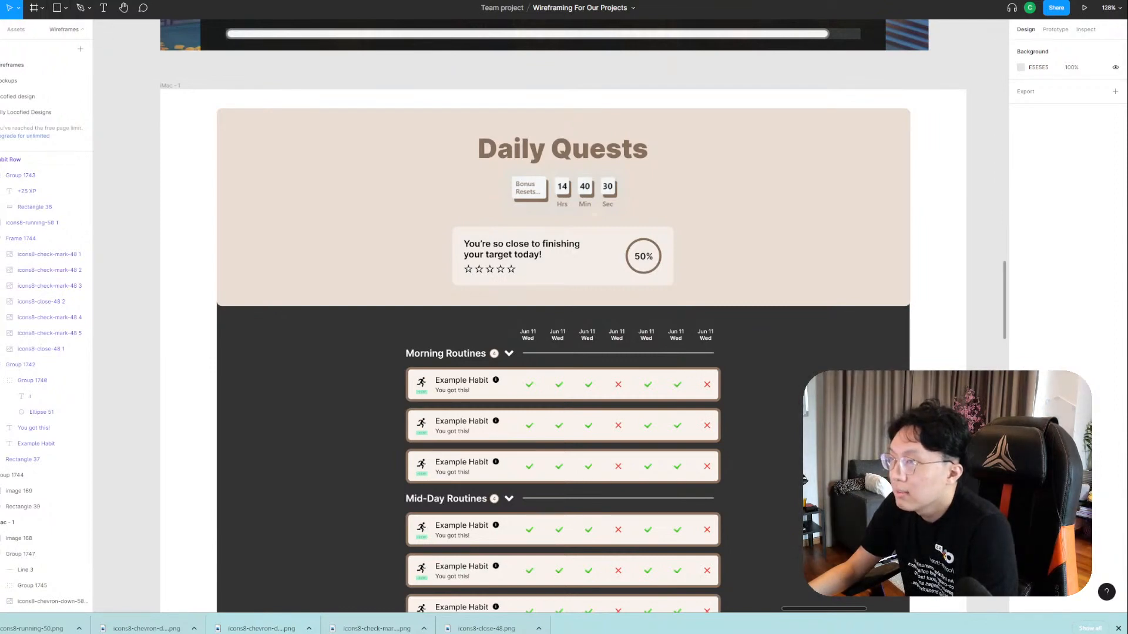
Switch to the Icons8 website and search for "pen icon", shortening the search to "pen".
{"action": "left_click", "coordinate": [360, 1]}
{"action": "left_click", "coordinate": [282, 77]}
{"action": "scroll", "coordinate": [151, 65], "scroll_direction": "up", "scroll_amount": 3}
{"action": "left_click", "coordinate": [193, 70]}
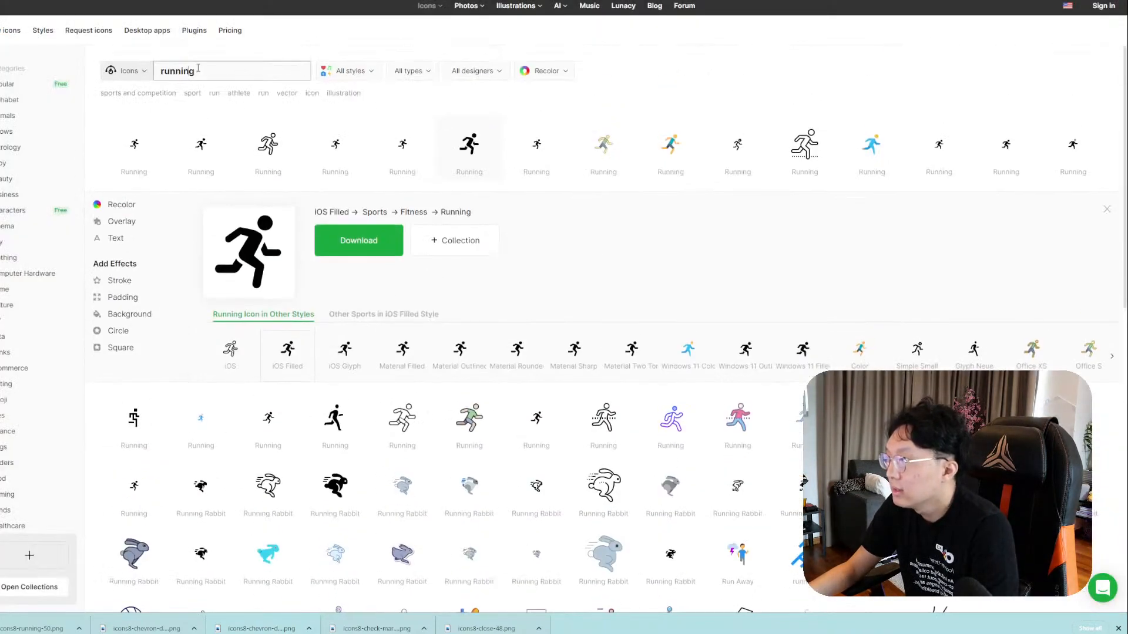
{"action": "key", "text": "ctrl+a"}
{"action": "type", "text": "pen"}
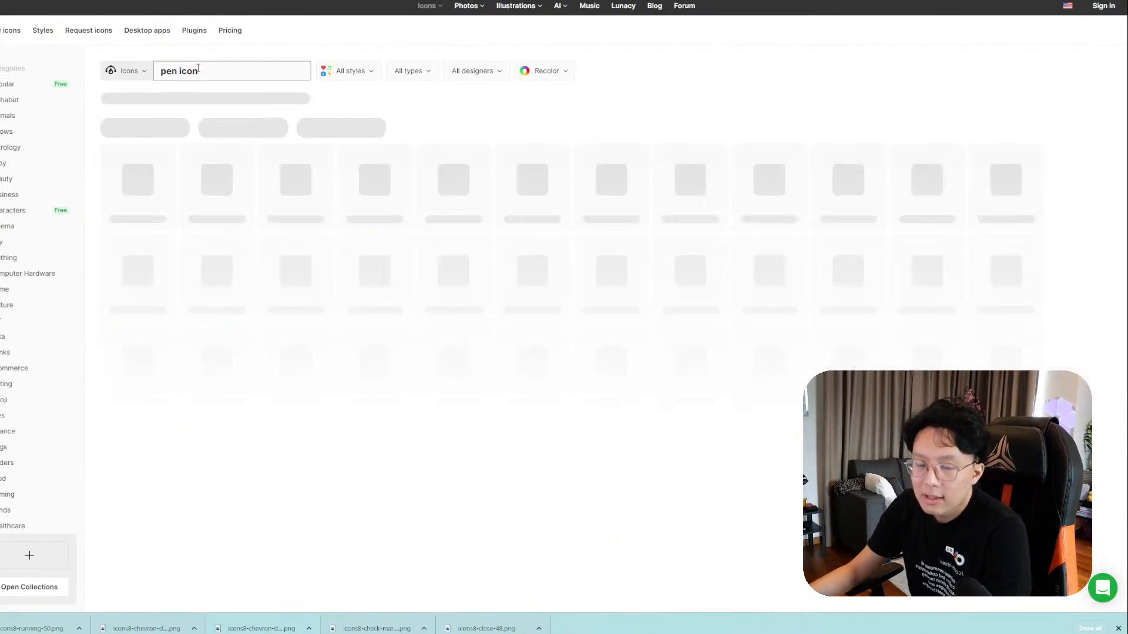
{"action": "key", "text": "Return"}
{"action": "double_click", "coordinate": [190, 70]}
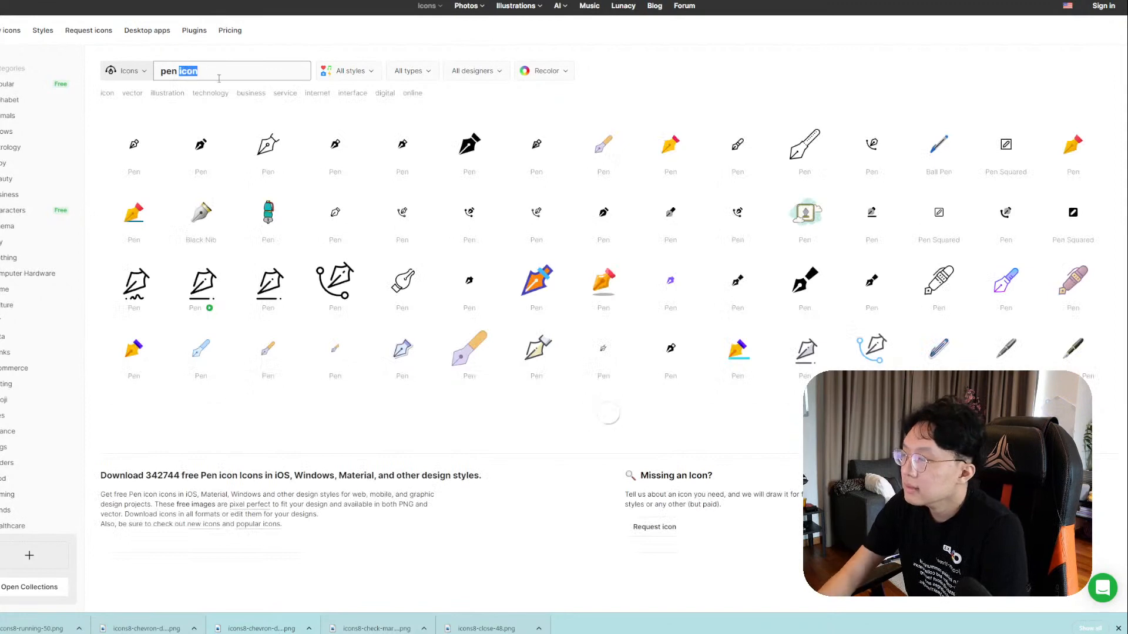
{"action": "key", "text": "BackSpace"}
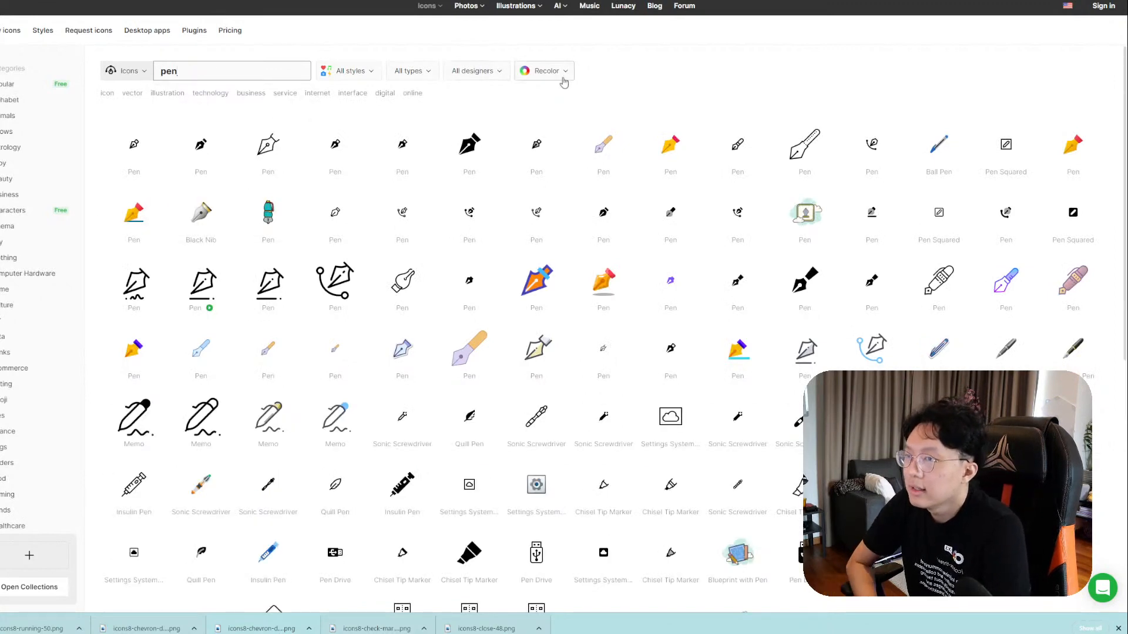
{"action": "key", "text": "Return"}
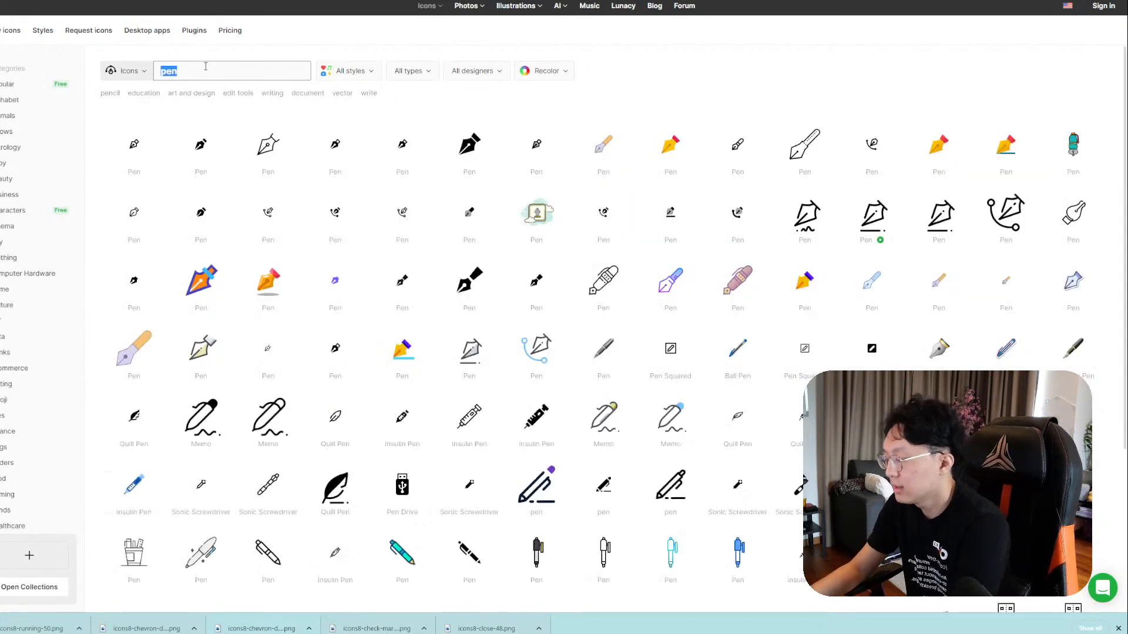
Search the icon library for "pencil" instead.
{"action": "key", "text": "BackSpace"}
{"action": "key", "text": "BackSpace"}
{"action": "key", "text": "BackSpace"}
{"action": "type", "text": "pencil"}
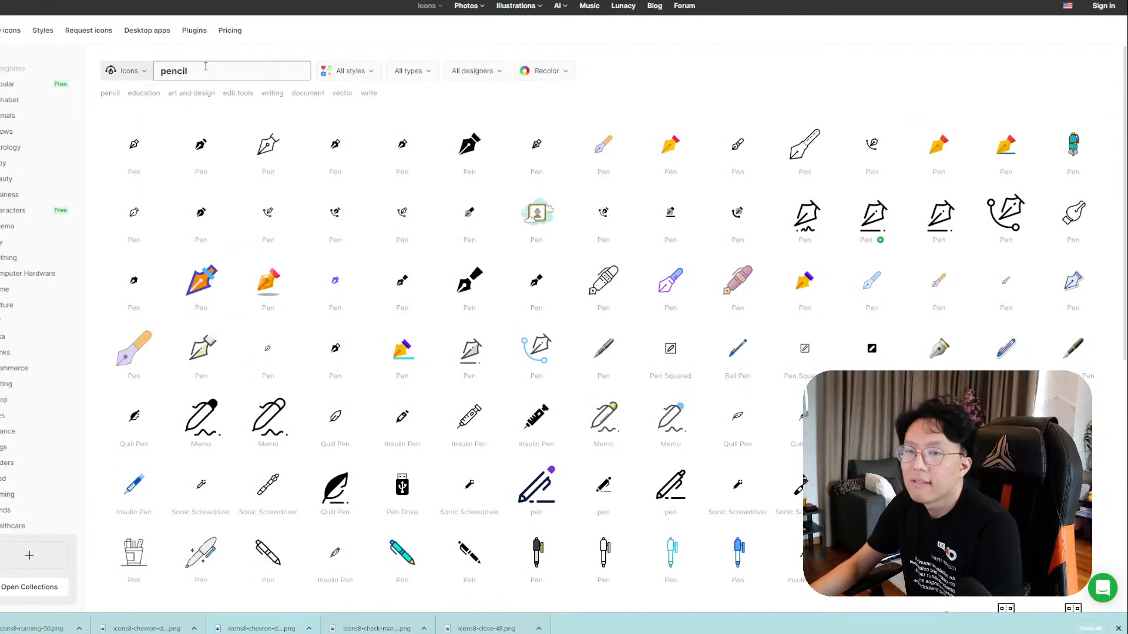
{"action": "key", "text": "Return"}
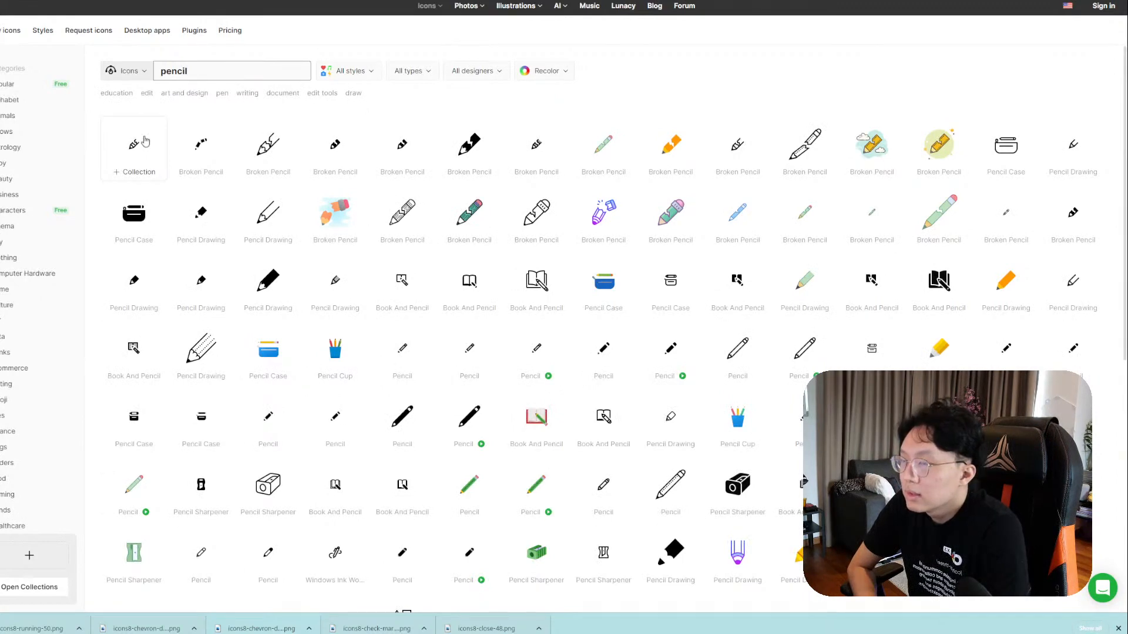
Download the Material Outlined pencil icon as a free 24x24 PNG.
{"action": "scroll", "coordinate": [417, 322], "scroll_direction": "down", "scroll_amount": 1}
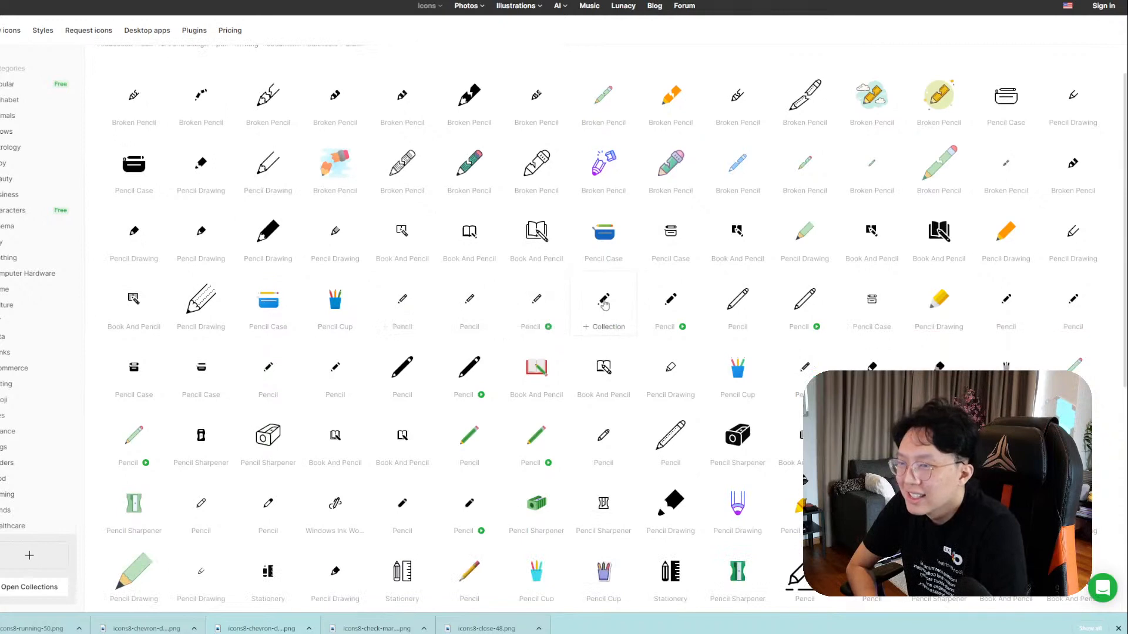
{"action": "left_click", "coordinate": [402, 299]}
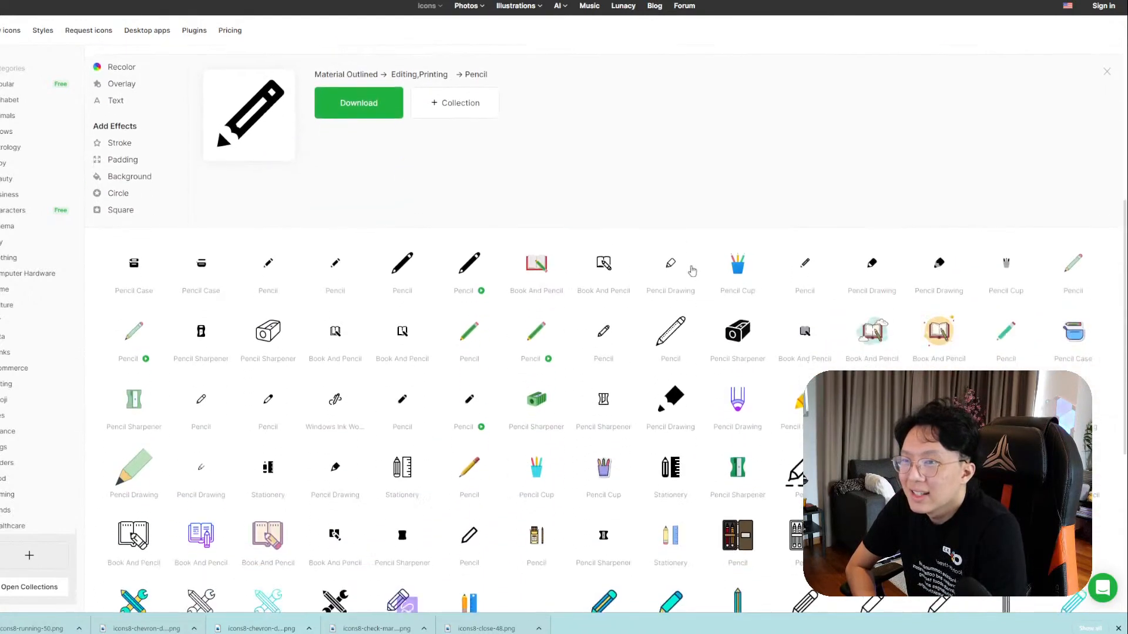
{"action": "left_click", "coordinate": [358, 103]}
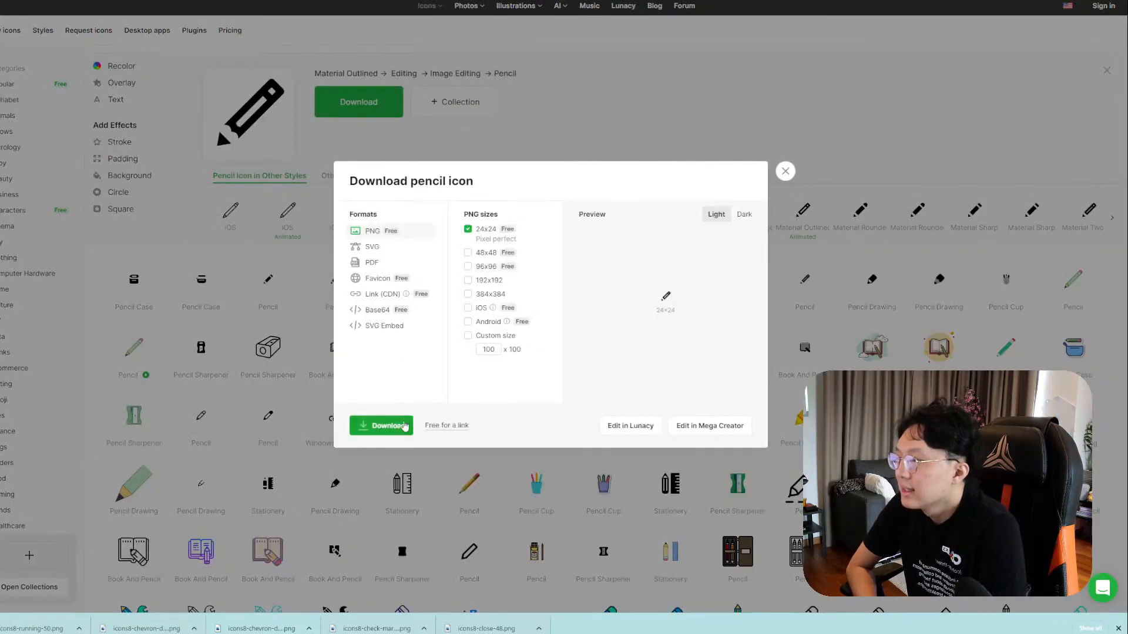
{"action": "left_click", "coordinate": [404, 427]}
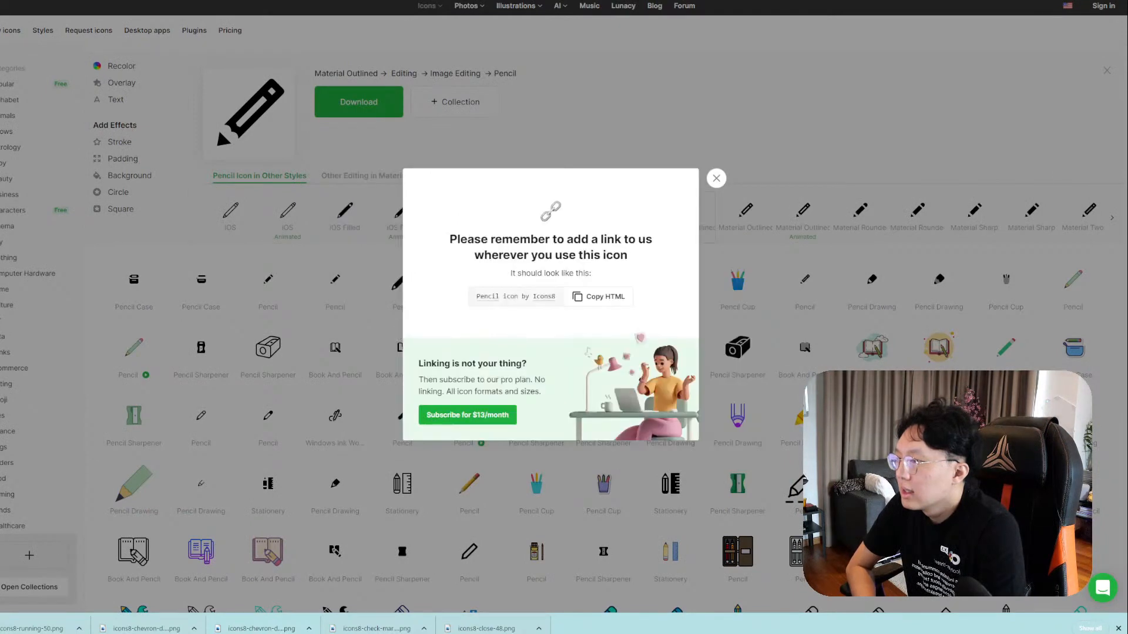
Switch to Figma and place the downloaded icons8-pencil-24.png in the upper-right corner of the beige Daily Quests header.
{"action": "key", "text": "ctrl+shift+Tab"}
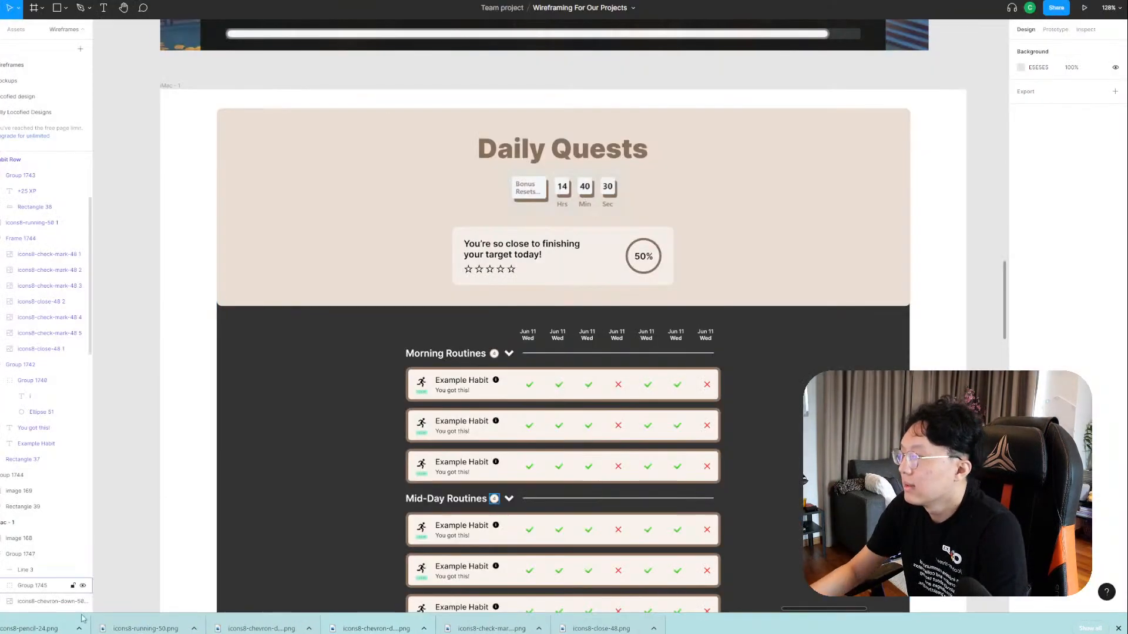
{"action": "mouse_move", "coordinate": [40, 633]}
{"action": "left_mouse_down"}
{"action": "mouse_move", "coordinate": [702, 235]}
{"action": "mouse_move", "coordinate": [788, 206]}
{"action": "mouse_move", "coordinate": [729, 187]}
{"action": "mouse_move", "coordinate": [816, 143]}
{"action": "mouse_move", "coordinate": [883, 130]}
{"action": "left_mouse_up"}
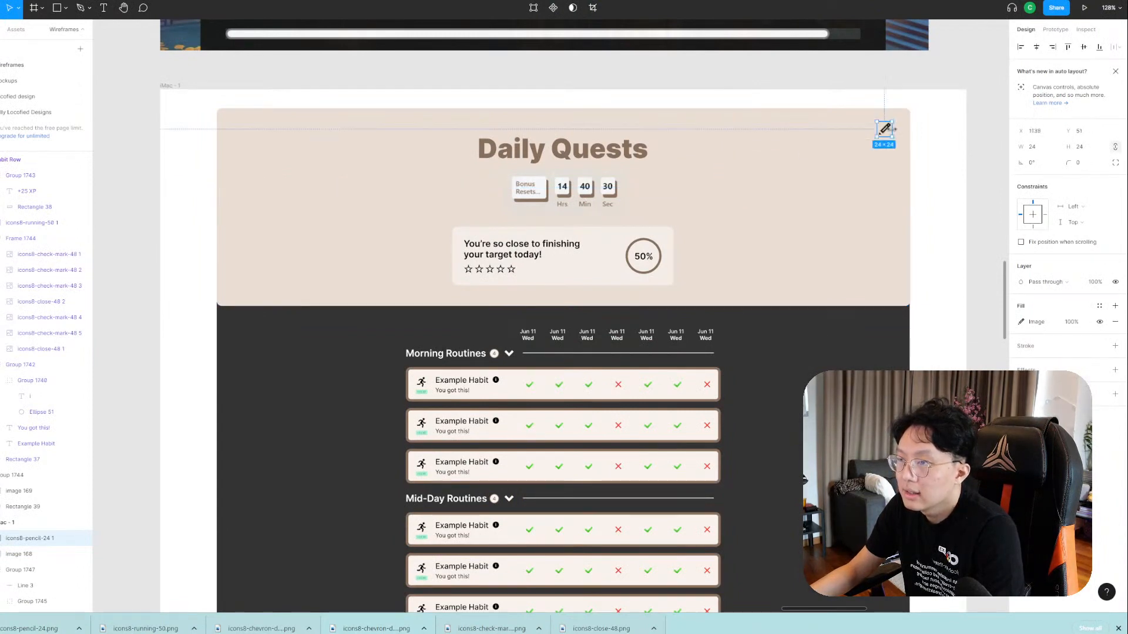
{"action": "left_click", "coordinate": [942, 164]}
{"action": "scroll", "coordinate": [963, 200], "scroll_direction": "up", "scroll_amount": 2}
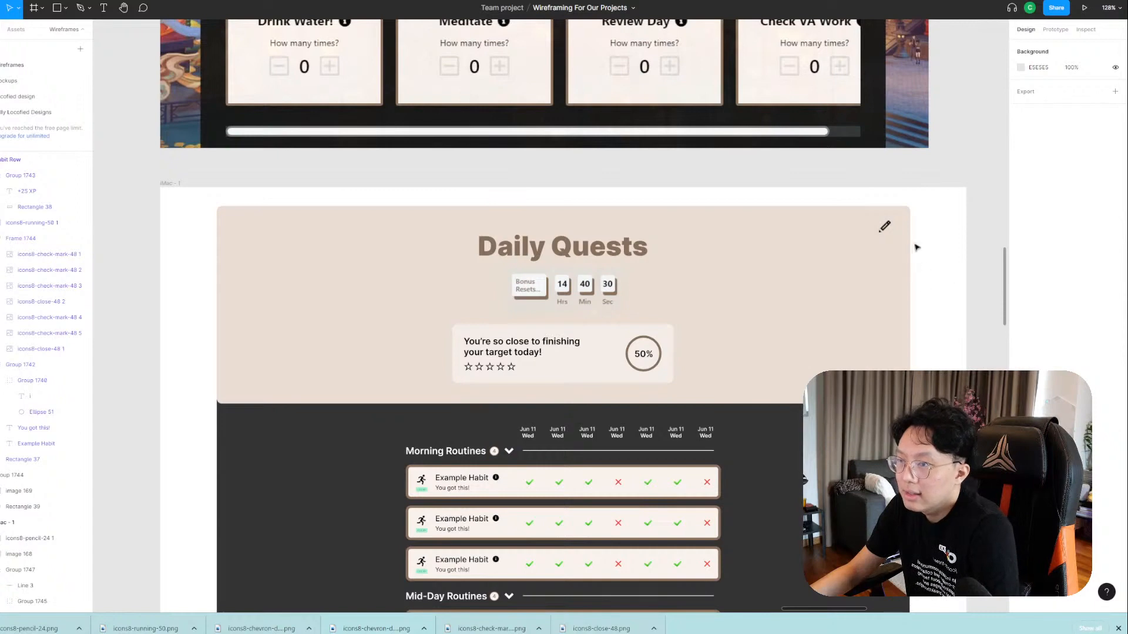
{"action": "left_click", "coordinate": [884, 226]}
{"action": "left_click", "coordinate": [940, 304]}
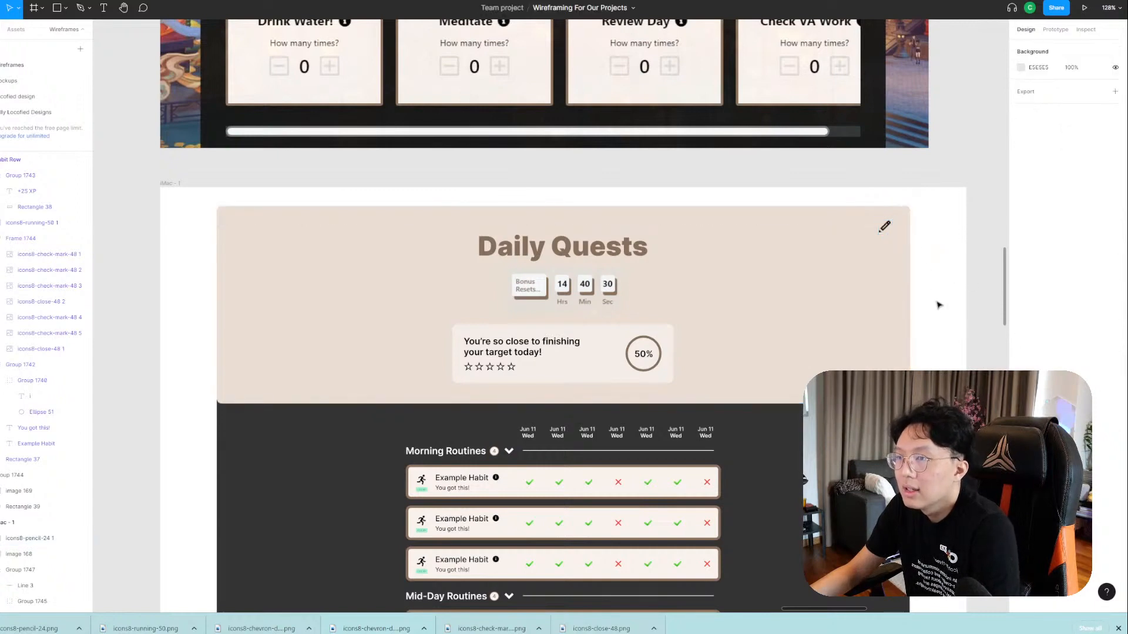
Switch to the live Daily Quests page and examine the Uncategorized habit cards and the Mid-Day Routines section.
{"action": "scroll", "coordinate": [818, 327], "scroll_direction": "down", "scroll_amount": 2}
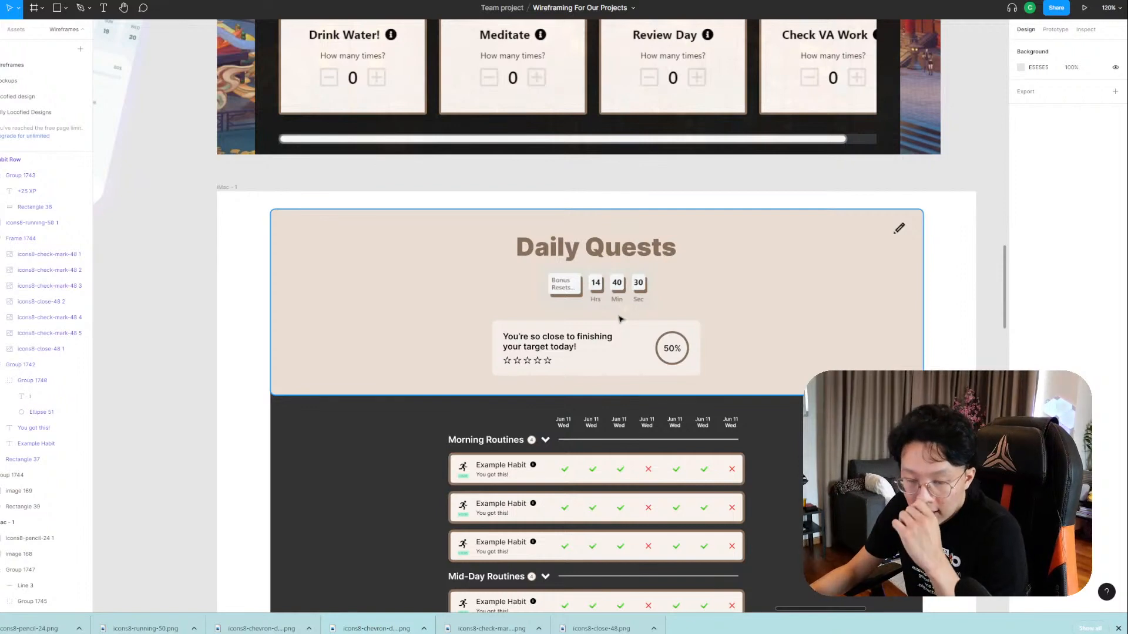
{"action": "scroll", "coordinate": [620, 319], "scroll_direction": "up", "scroll_amount": 1}
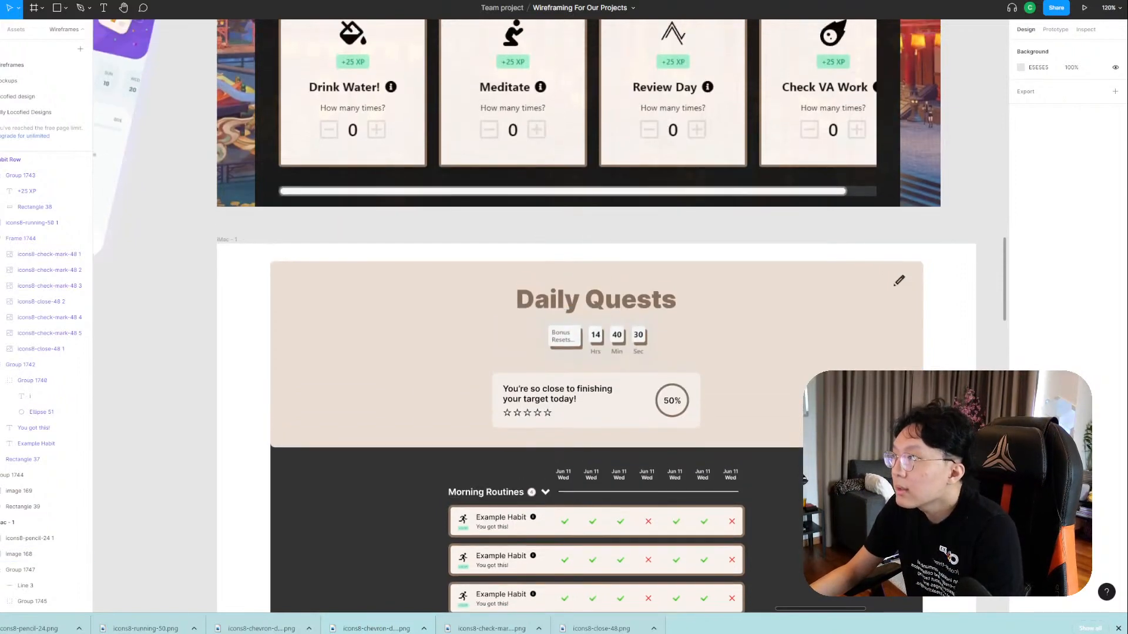
{"action": "left_click", "coordinate": [329, 1]}
{"action": "scroll", "coordinate": [658, 289], "scroll_direction": "up", "scroll_amount": 4}
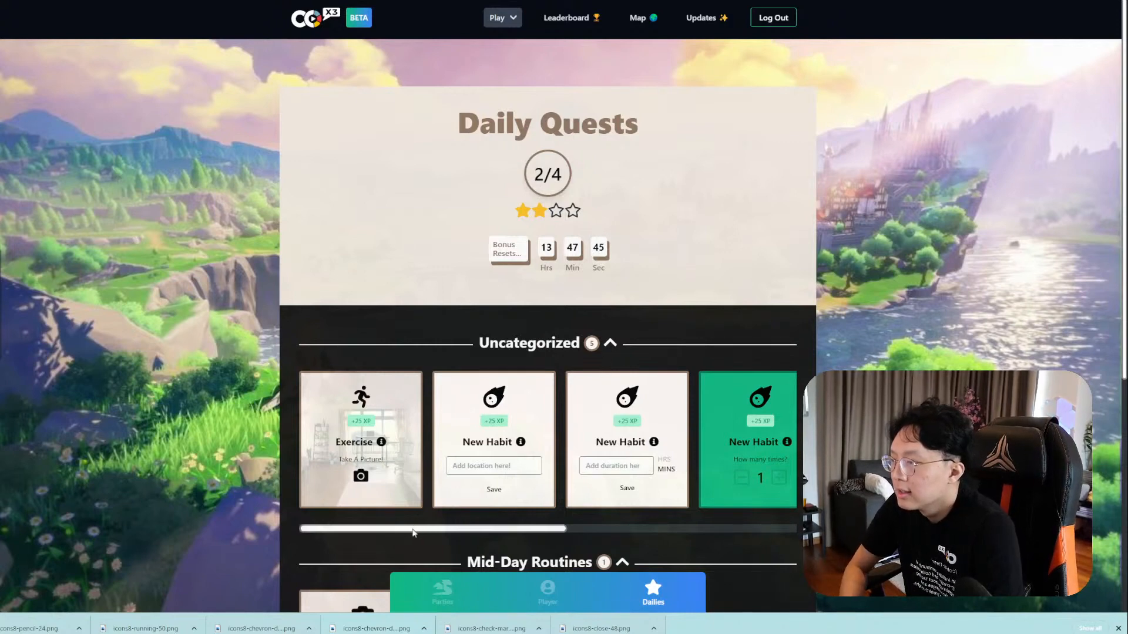
{"action": "left_click_drag", "start_coordinate": [414, 529], "coordinate": [643, 529]}
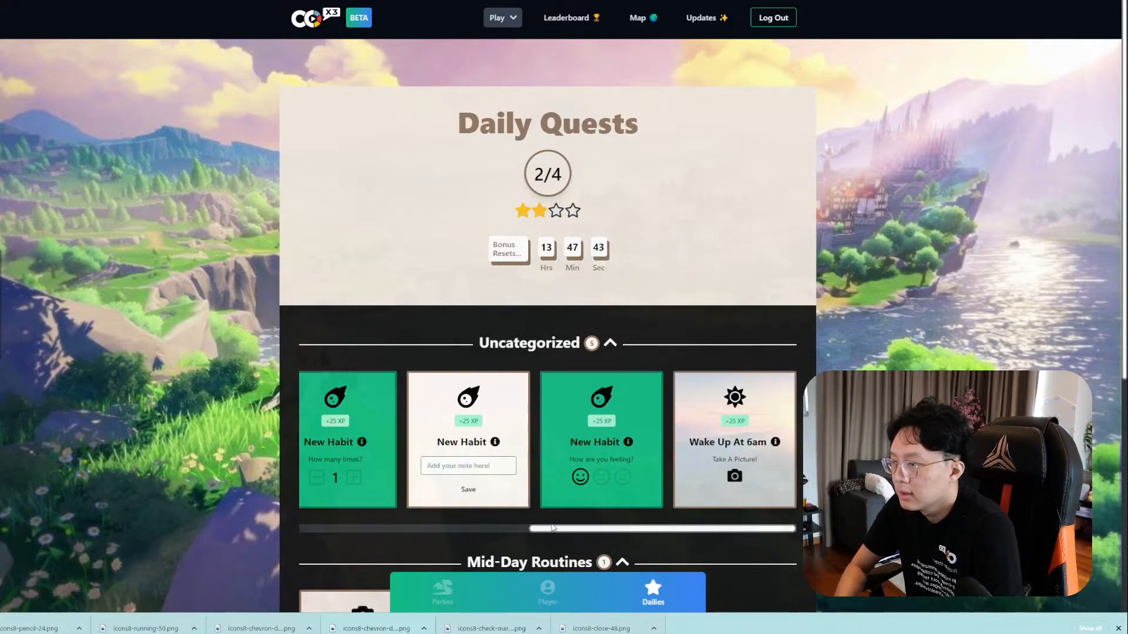
{"action": "left_click_drag", "start_coordinate": [552, 528], "coordinate": [323, 520]}
{"action": "scroll", "coordinate": [353, 494], "scroll_direction": "down", "scroll_amount": 5}
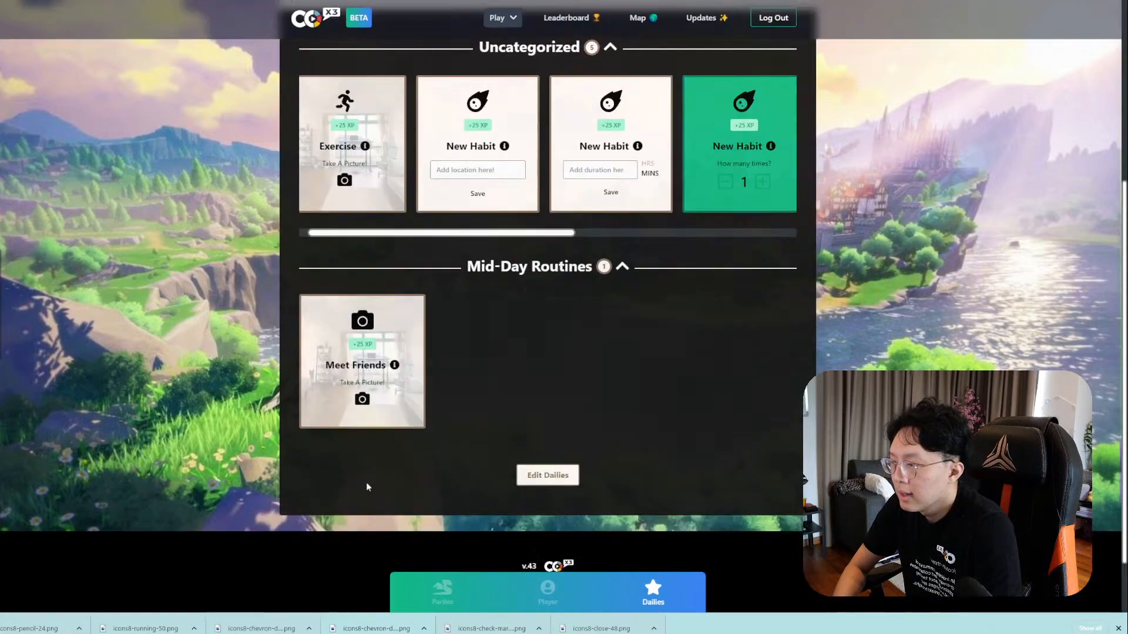
{"action": "scroll", "coordinate": [520, 461], "scroll_direction": "up", "scroll_amount": 4}
Enter "Gym" as the location on the Uncategorized New Habit card and save it.
{"action": "left_click_drag", "start_coordinate": [520, 480], "coordinate": [569, 480]}
{"action": "left_click", "coordinate": [423, 417]}
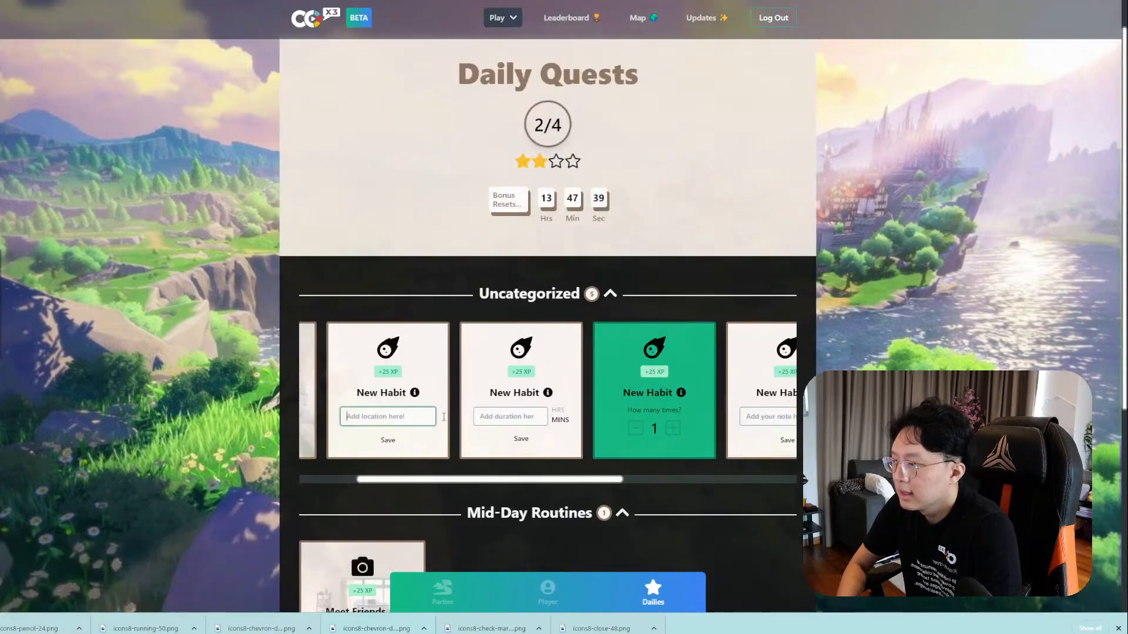
{"action": "type", "text": "Gym"}
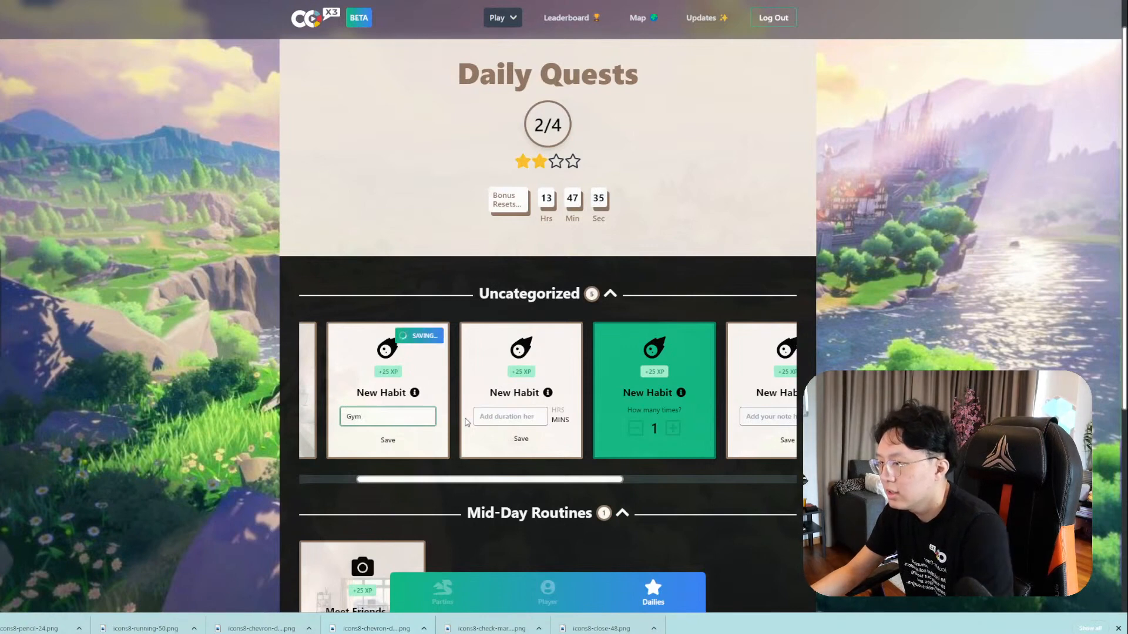
Try to log the duration habit with 2 minutes, 7 minutes and finally 10 hours.
{"action": "left_click", "coordinate": [532, 413]}
{"action": "type", "text": "2"}
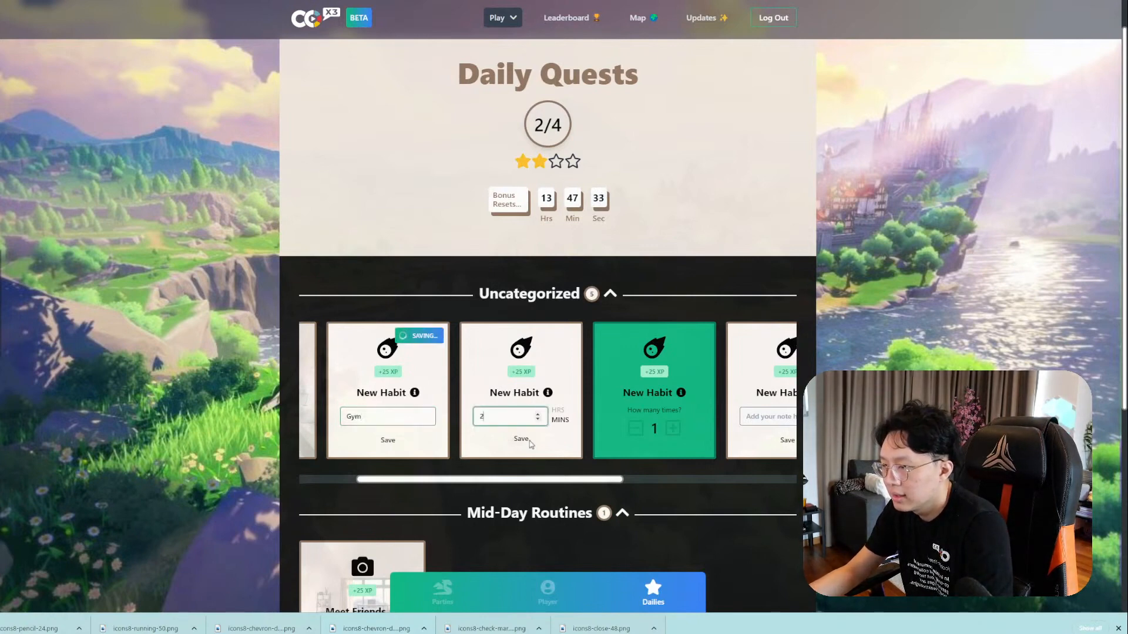
{"action": "left_click", "coordinate": [527, 441]}
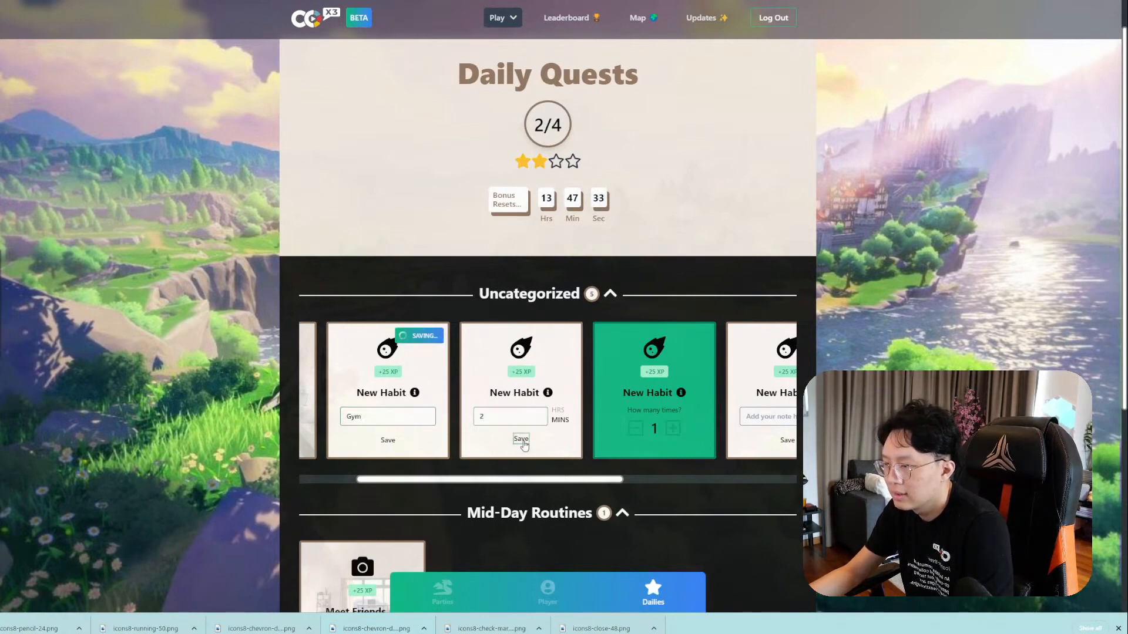
{"action": "left_click", "coordinate": [541, 413]}
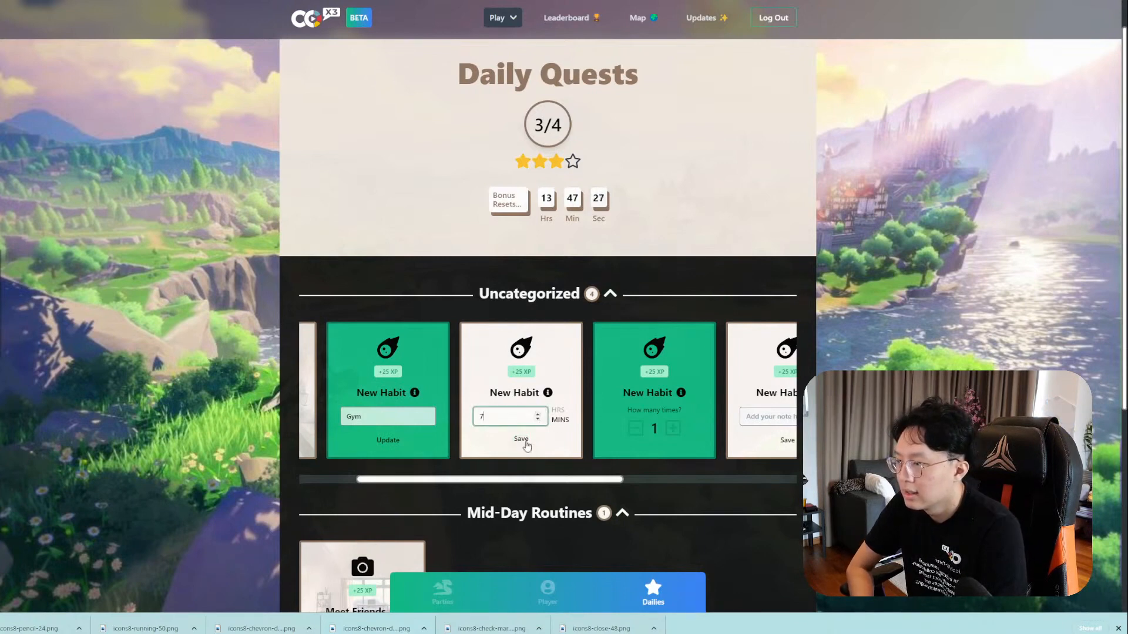
{"action": "left_click", "coordinate": [557, 411]}
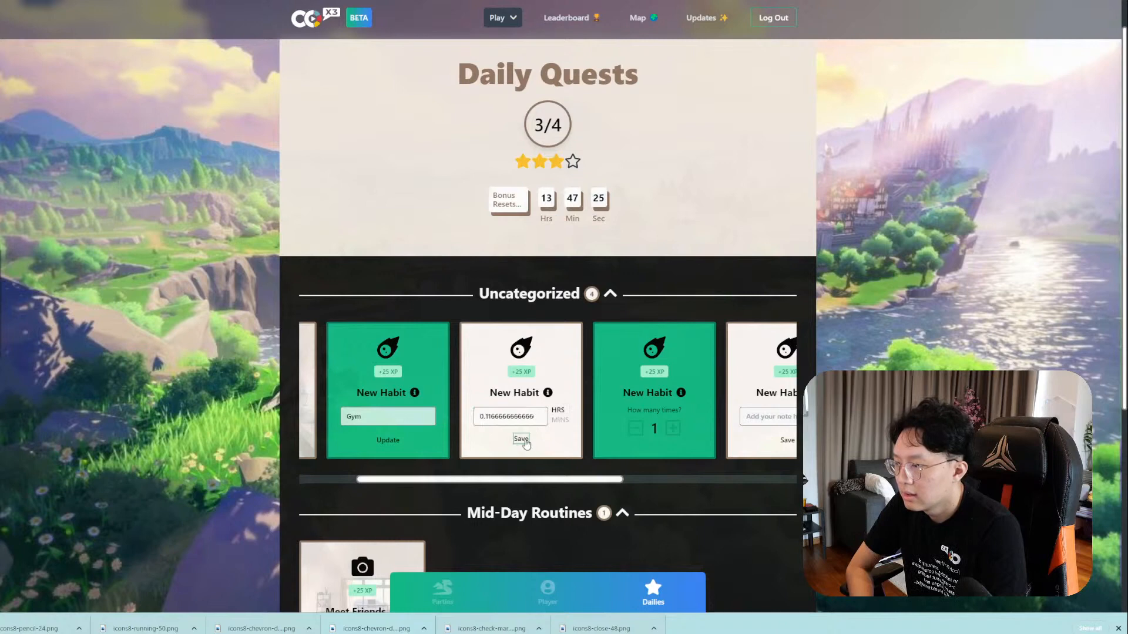
{"action": "double_click", "coordinate": [529, 416]}
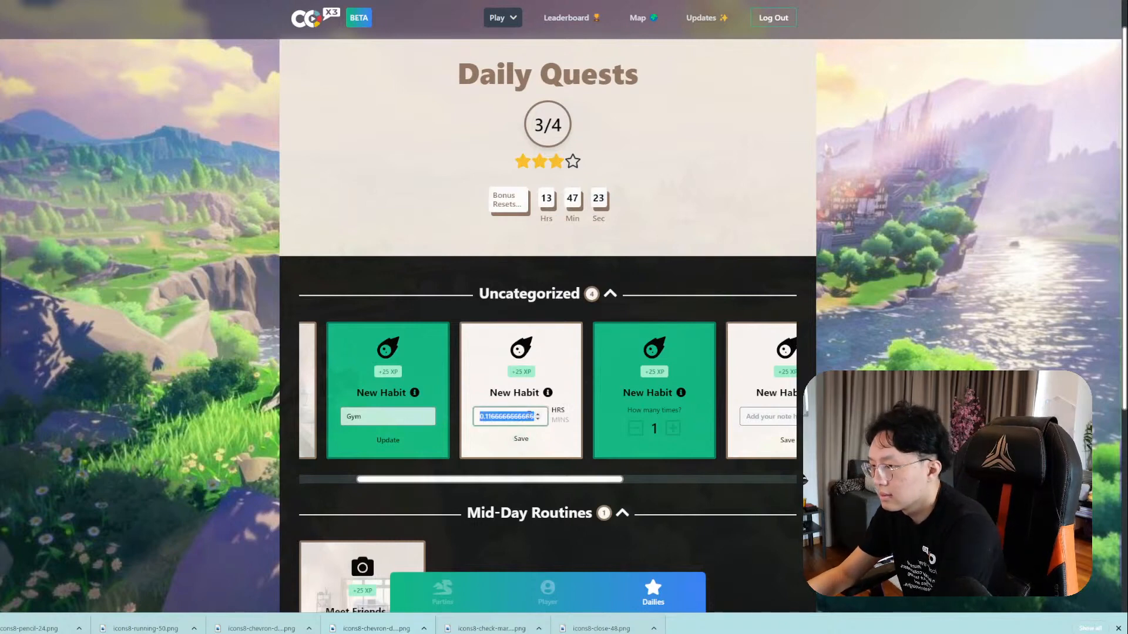
{"action": "type", "text": "10"}
{"action": "key", "text": "Tab"}
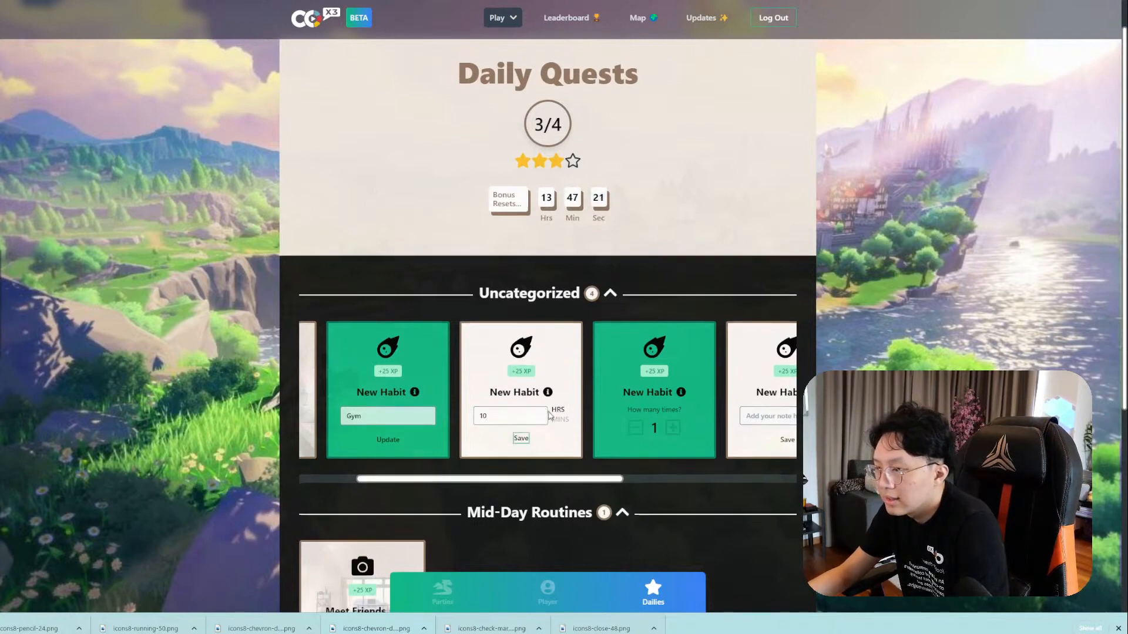
Open the Edit Dailies page and set the status of Test Area Habit to Show.
{"action": "scroll", "coordinate": [549, 415], "scroll_direction": "down", "scroll_amount": 3}
{"action": "left_click", "coordinate": [546, 524]}
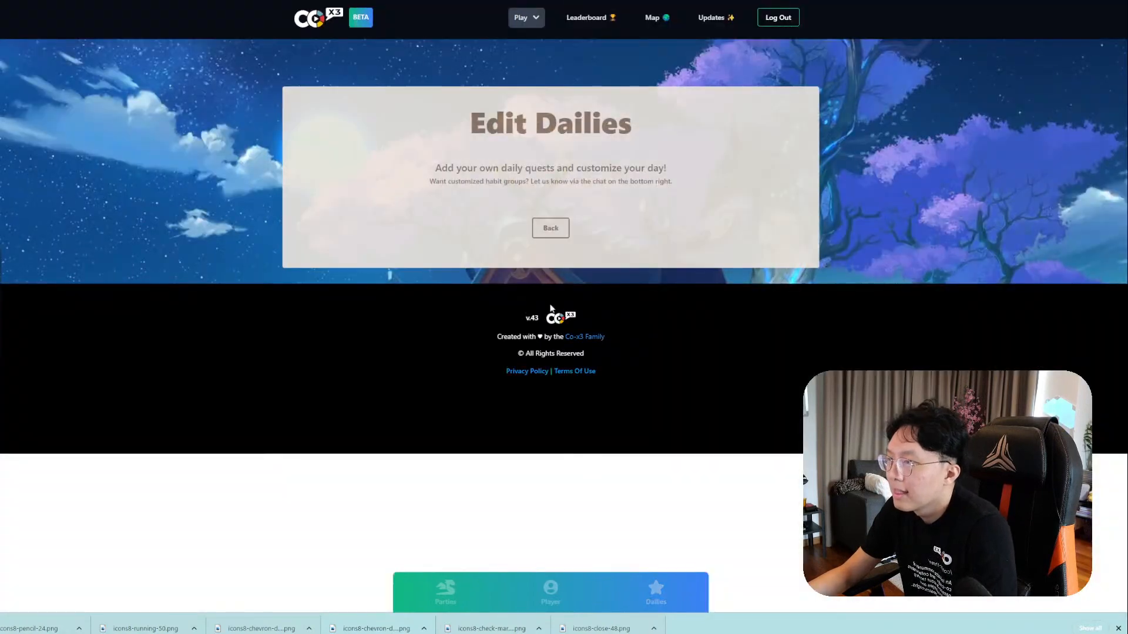
{"action": "scroll", "coordinate": [530, 470], "scroll_direction": "down", "scroll_amount": 2}
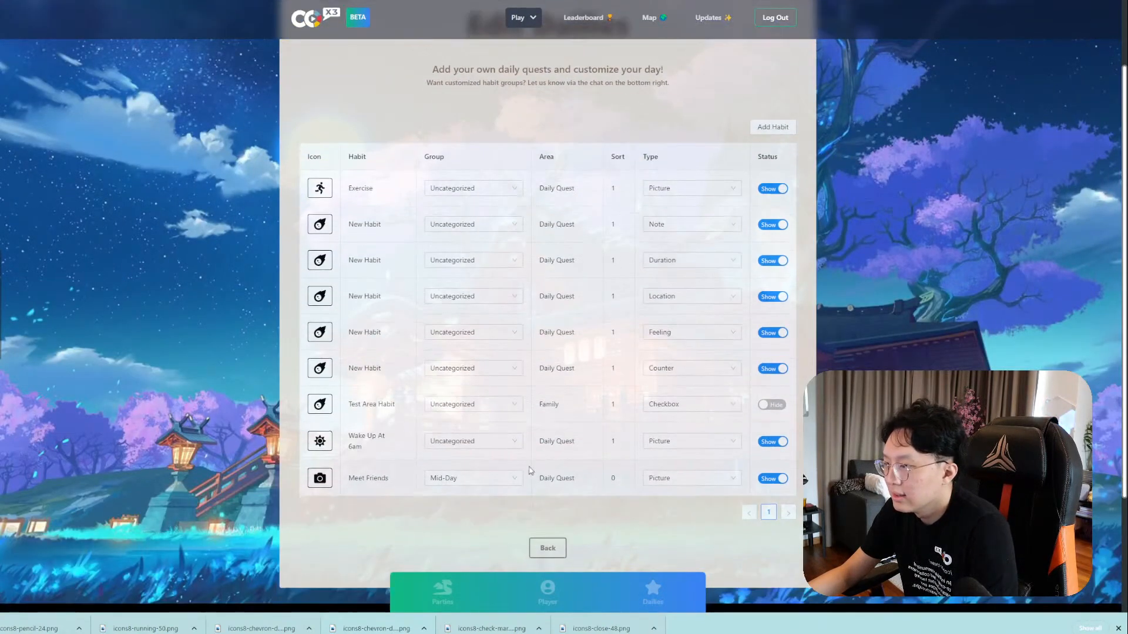
{"action": "left_click", "coordinate": [494, 413]}
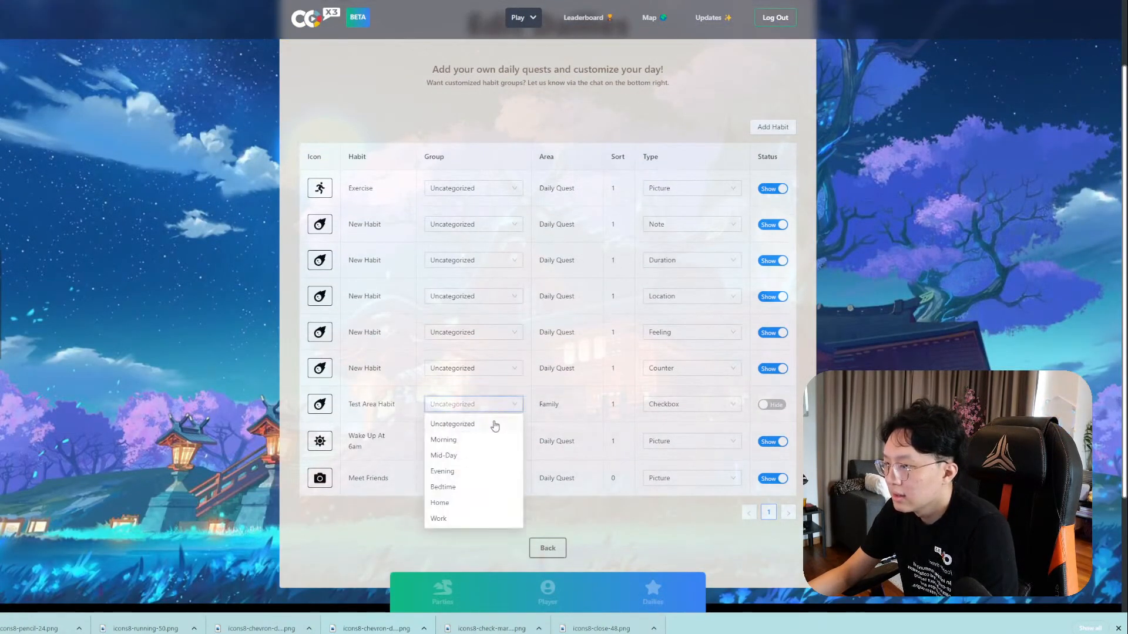
{"action": "left_click", "coordinate": [772, 405]}
Rename Test Area Habit to "Chat With Family".
{"action": "left_click", "coordinate": [387, 405]}
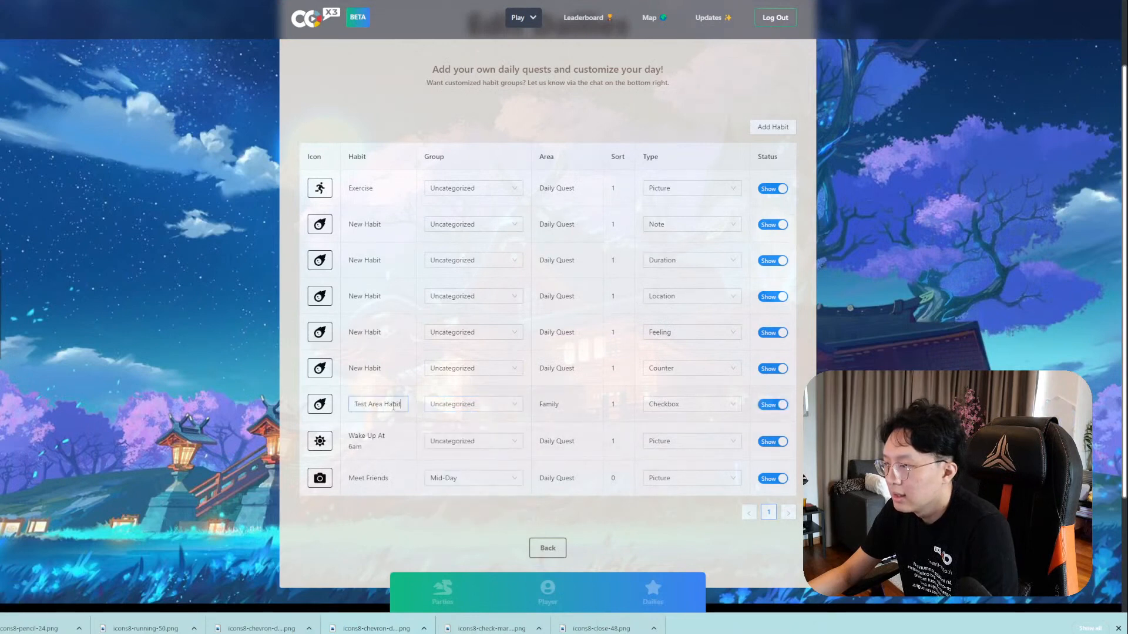
{"action": "key", "text": "ctrl+a"}
{"action": "type", "text": "Che"}
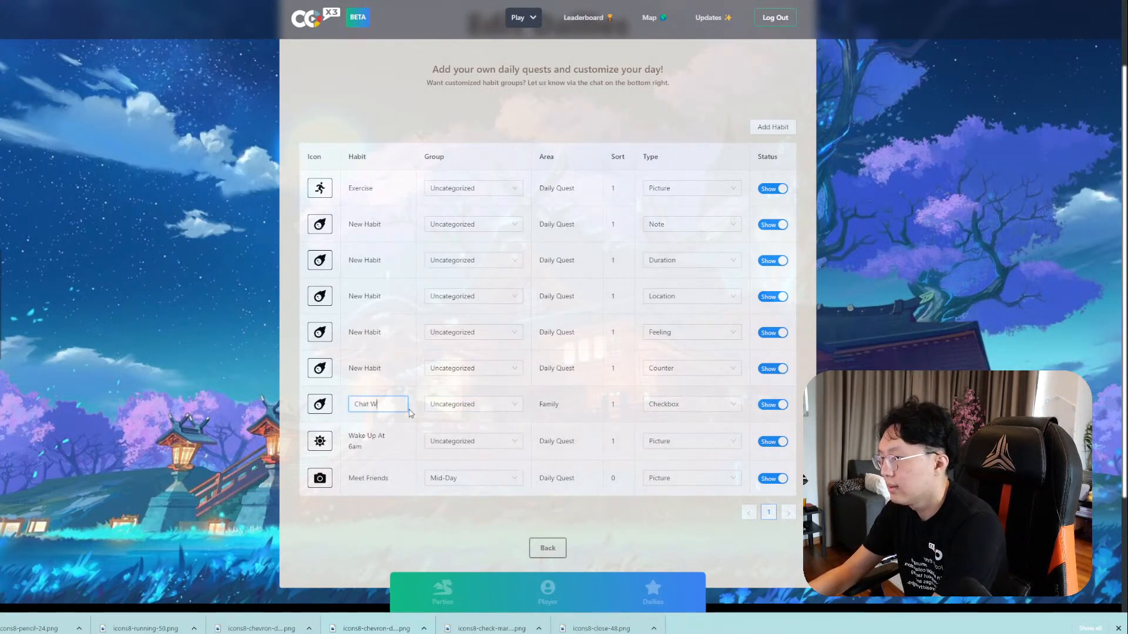
{"action": "type", "text": "t With Family"}
{"action": "key", "text": "Return"}
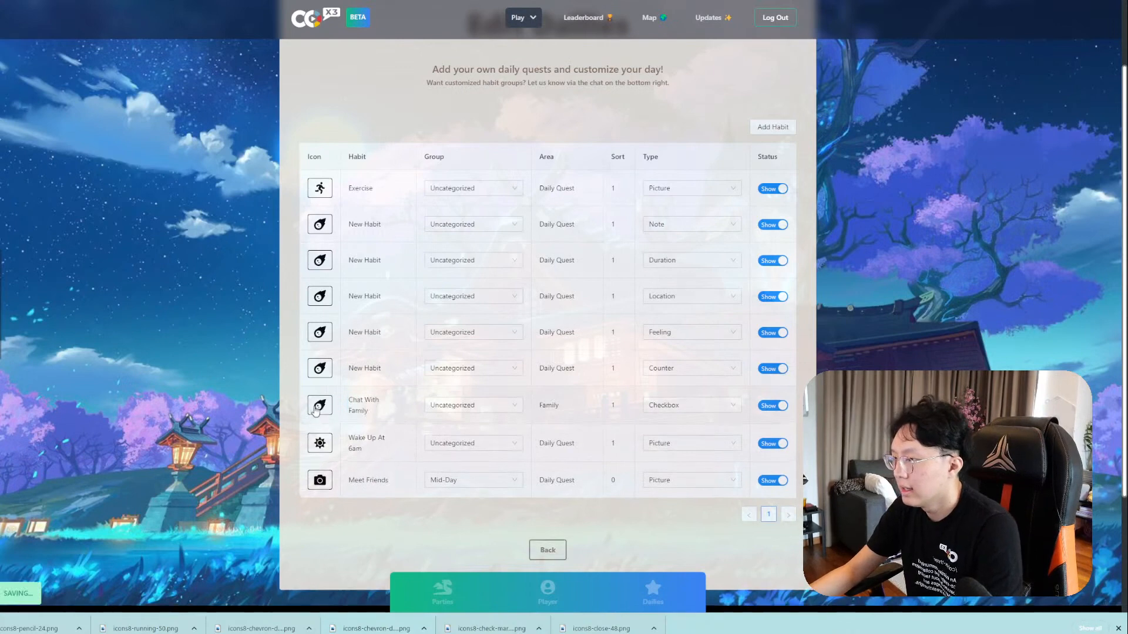
Search the icon picker for "cha" and assign the speech-bubble icon to the Chat With Family habit.
{"action": "left_click", "coordinate": [317, 405]}
{"action": "scroll", "coordinate": [305, 474], "scroll_direction": "down", "scroll_amount": 10}
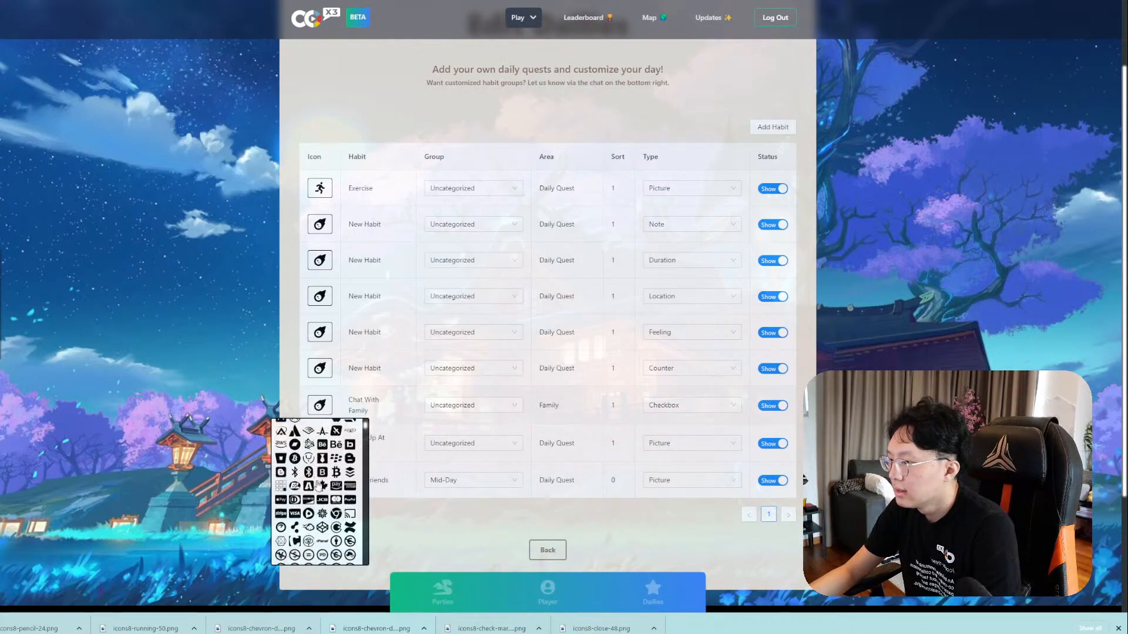
{"action": "scroll", "coordinate": [327, 491], "scroll_direction": "up", "scroll_amount": 12}
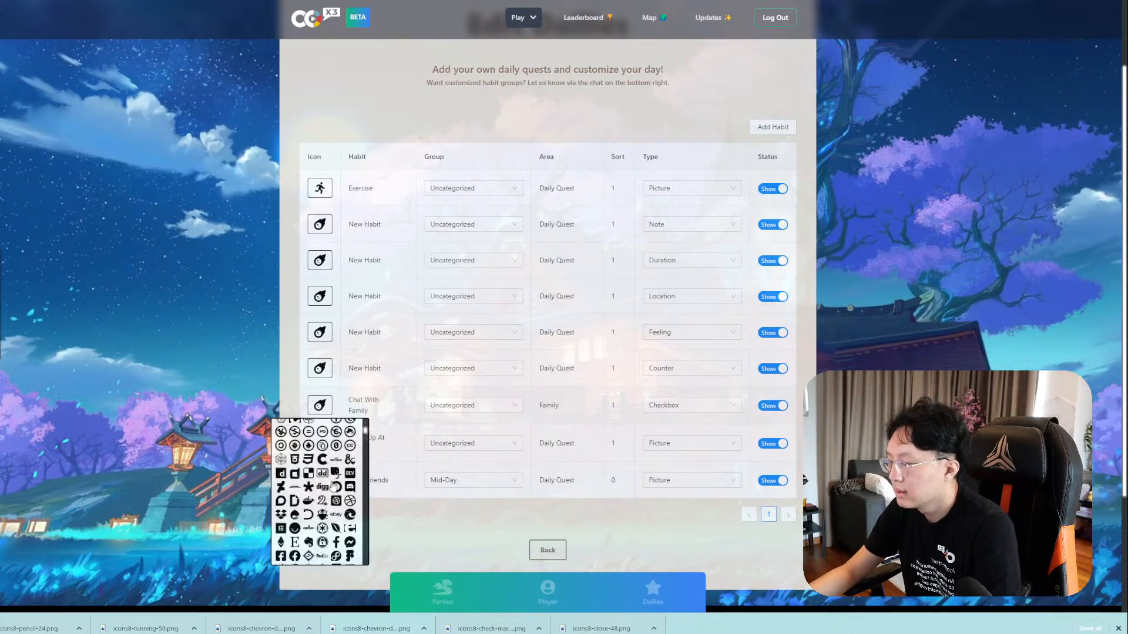
{"action": "left_click", "coordinate": [309, 523]}
{"action": "type", "text": "cha"}
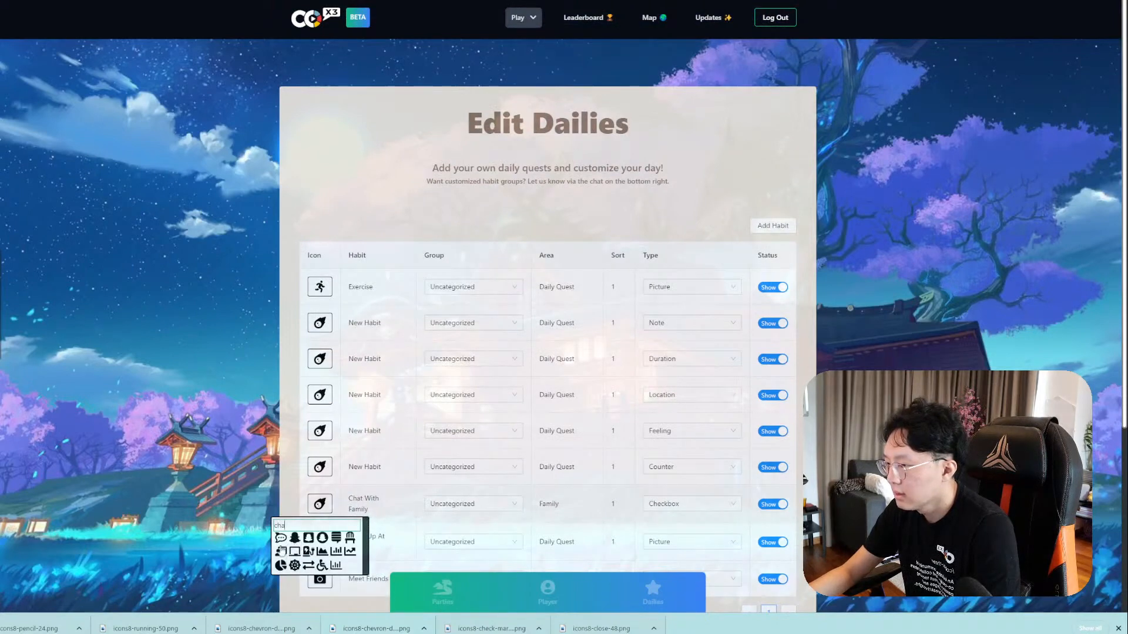
{"action": "left_click", "coordinate": [281, 550]}
Return to the Daily Quests page and mark the Chat With Family habit as done.
{"action": "scroll", "coordinate": [541, 511], "scroll_direction": "down", "scroll_amount": 3}
{"action": "left_click", "coordinate": [541, 499]}
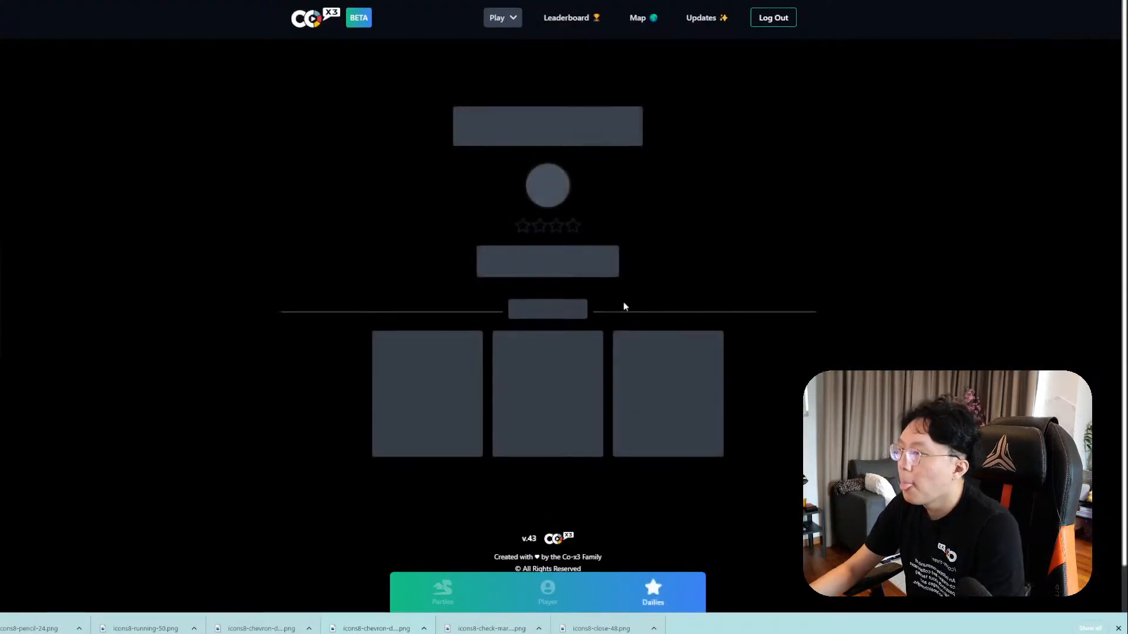
{"action": "scroll", "coordinate": [528, 420], "scroll_direction": "down", "scroll_amount": 2}
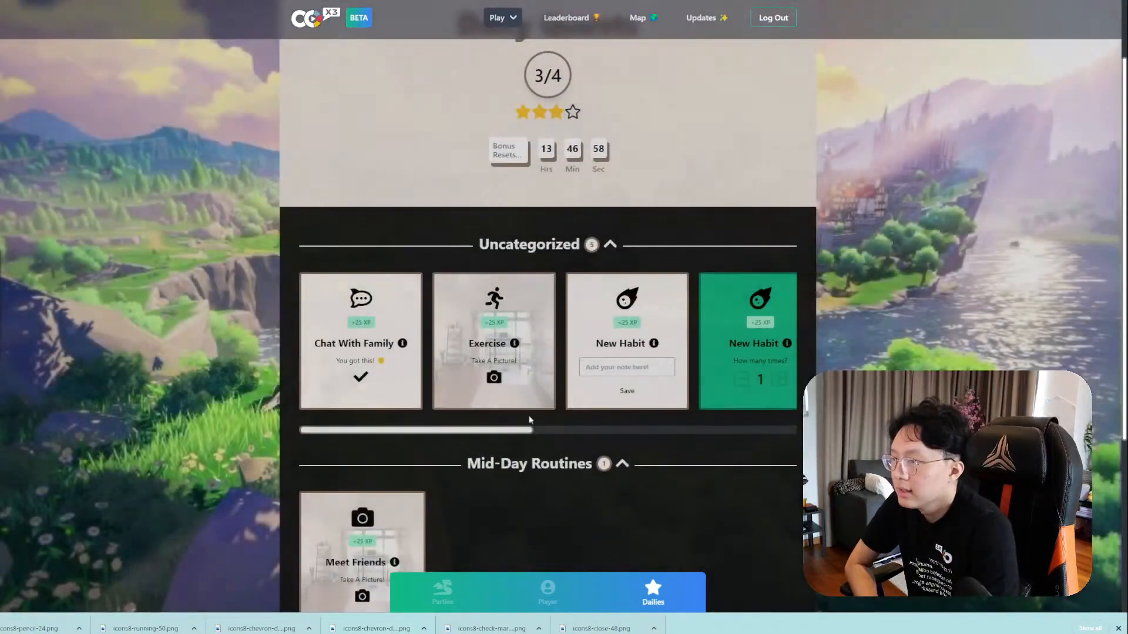
{"action": "left_click", "coordinate": [353, 380]}
{"action": "scroll", "coordinate": [703, 353], "scroll_direction": "up", "scroll_amount": 2}
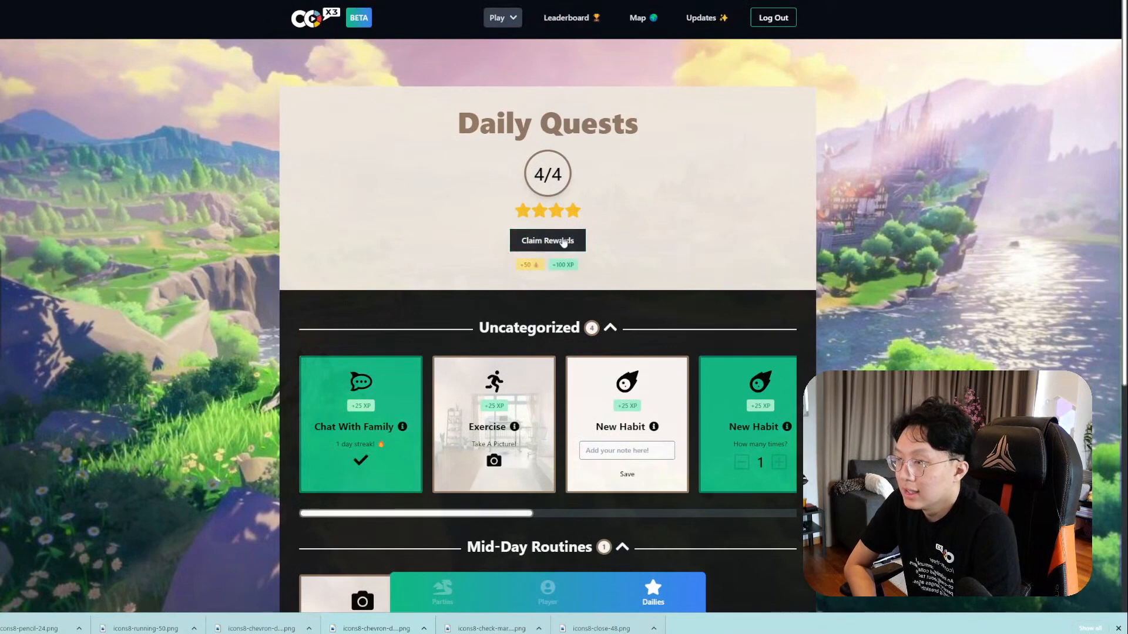
Uncheck and recheck Chat With Family, claim the daily quest bonus reward and dismiss its popup.
{"action": "left_click", "coordinate": [360, 460]}
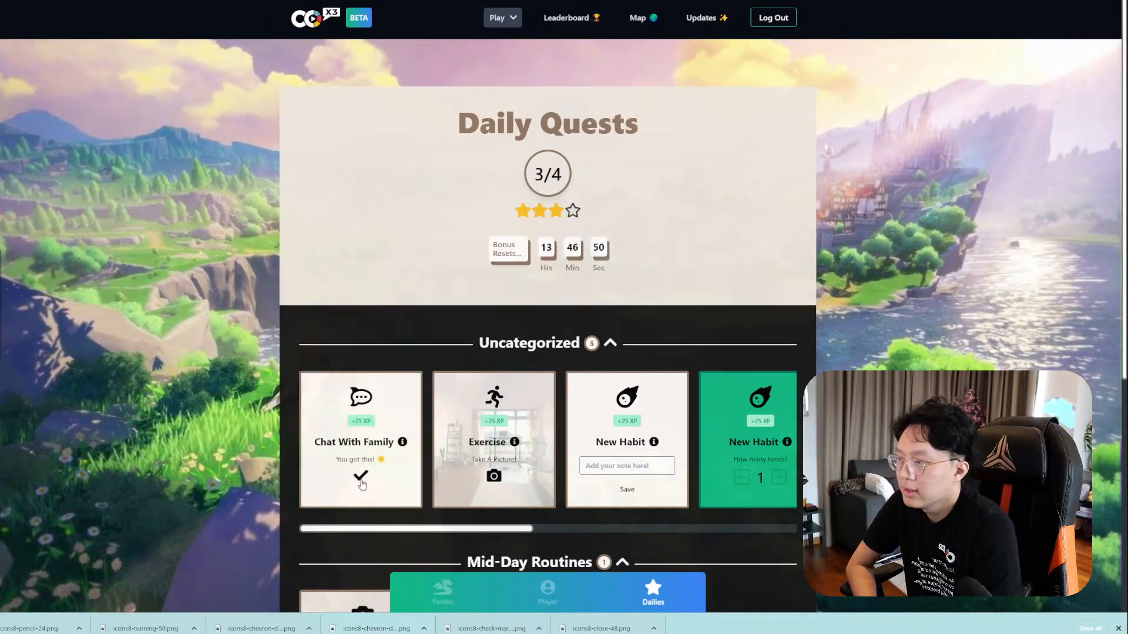
{"action": "left_click", "coordinate": [361, 480]}
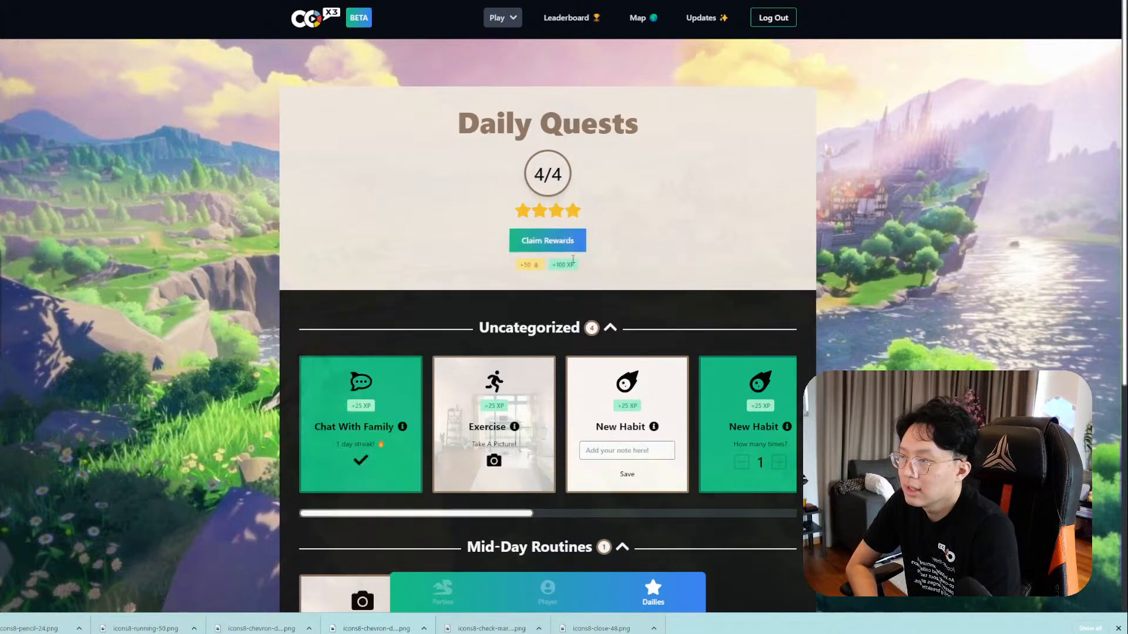
{"action": "left_click", "coordinate": [543, 241]}
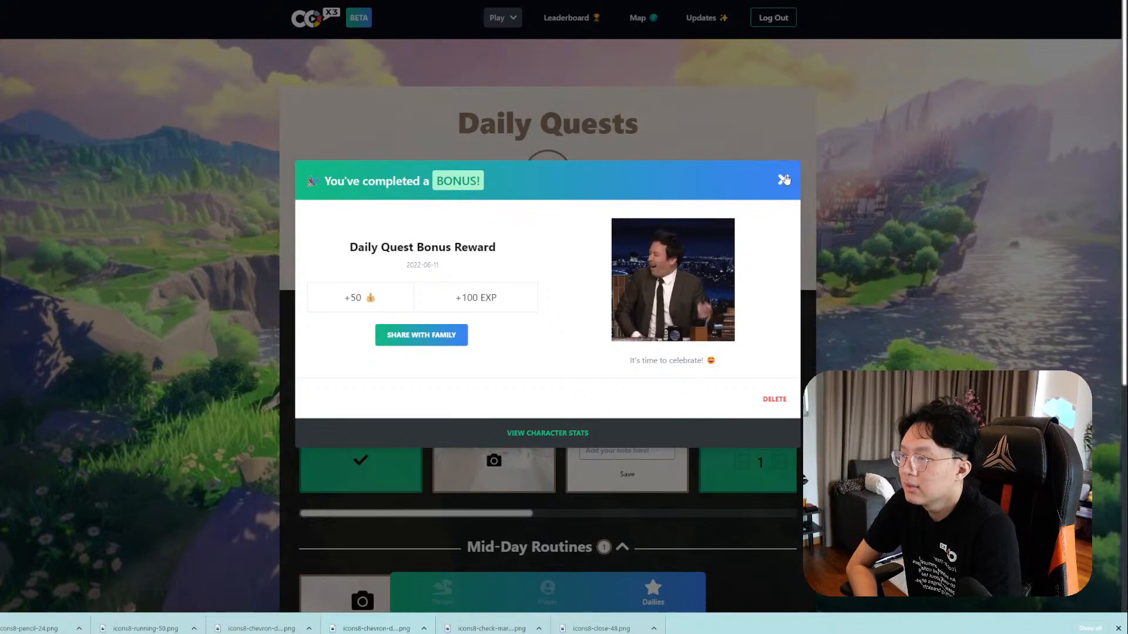
{"action": "left_click", "coordinate": [783, 179]}
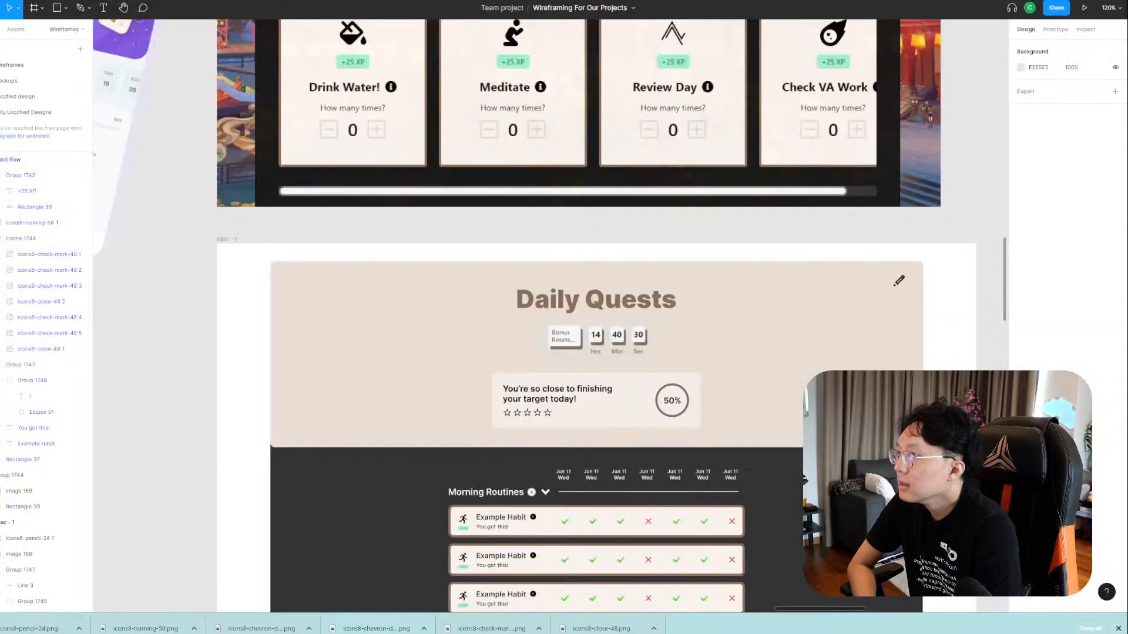
Switch to Figma and swap the header elements so the 50% progress card sits directly under the Daily Quests title, above the countdown.
{"action": "scroll", "coordinate": [588, 329], "scroll_direction": "down", "scroll_amount": 1}
{"action": "scroll", "coordinate": [633, 336], "scroll_direction": "down", "scroll_amount": 1}
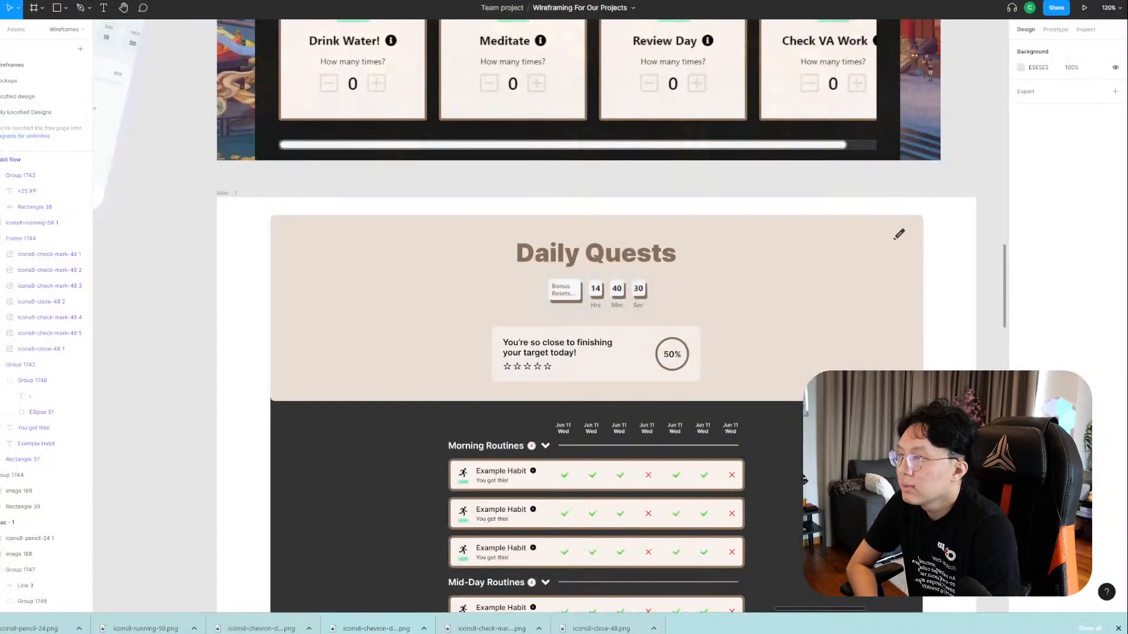
{"action": "left_click", "coordinate": [634, 296]}
{"action": "left_click", "coordinate": [622, 350]}
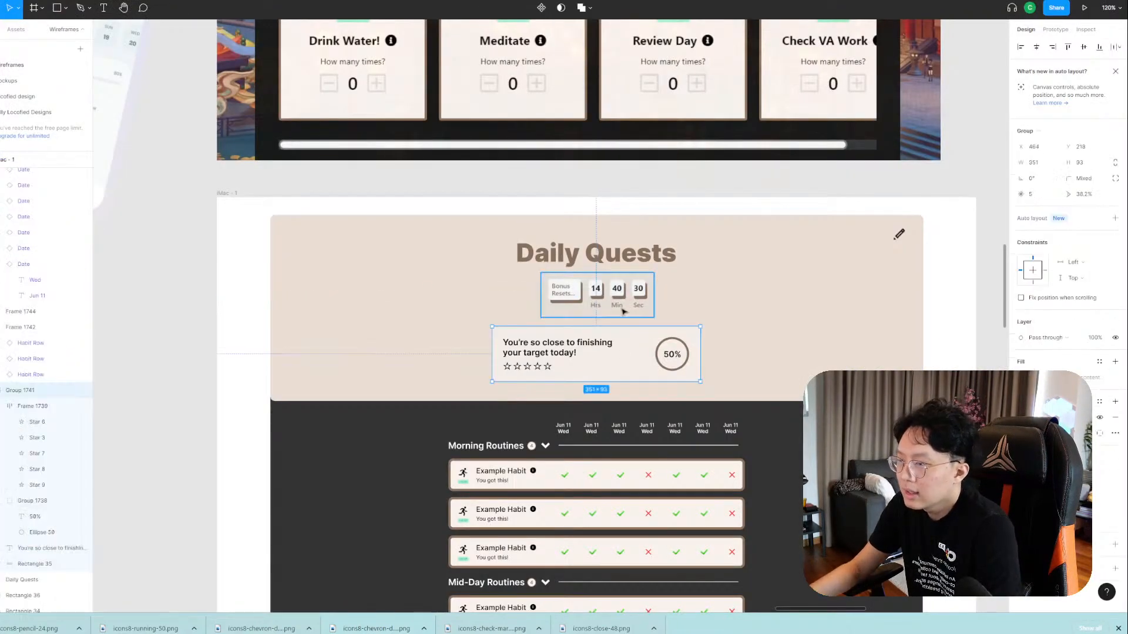
{"action": "mouse_move", "coordinate": [618, 289]}
{"action": "left_mouse_down"}
{"action": "mouse_move", "coordinate": [613, 383]}
{"action": "mouse_move", "coordinate": [621, 304]}
{"action": "left_mouse_up"}
{"action": "left_click", "coordinate": [621, 351]}
{"action": "left_click_drag", "start_coordinate": [615, 385], "coordinate": [614, 365]}
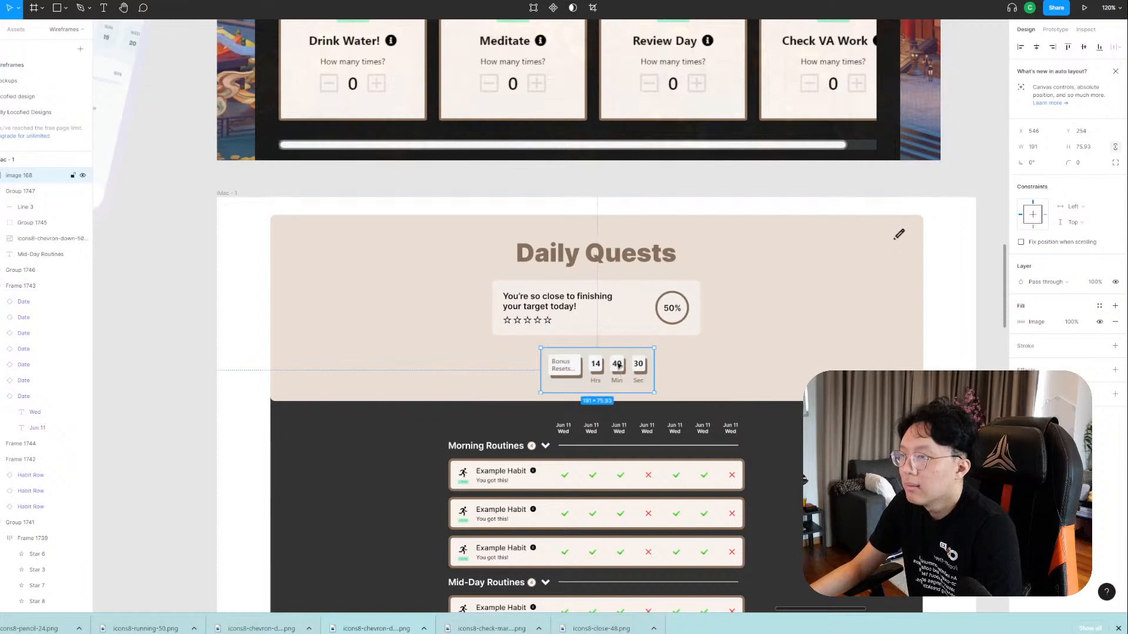
Examine the rearranged Daily Quests header together with the Morning and Mid-Day Routines rows.
{"action": "left_click", "coordinate": [644, 183]}
{"action": "scroll", "coordinate": [822, 361], "scroll_direction": "down", "scroll_amount": 2}
{"action": "scroll", "coordinate": [779, 429], "scroll_direction": "up", "scroll_amount": 3}
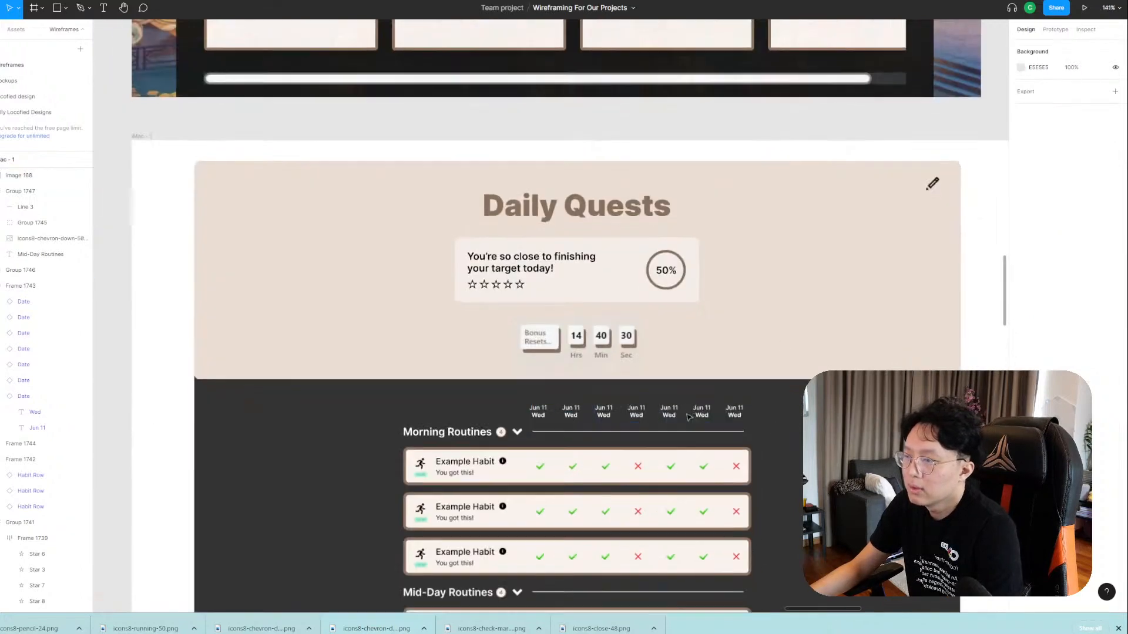
{"action": "scroll", "coordinate": [643, 327], "scroll_direction": "down", "scroll_amount": 3}
{"action": "scroll", "coordinate": [733, 414], "scroll_direction": "down", "scroll_amount": 1}
{"action": "scroll", "coordinate": [732, 414], "scroll_direction": "up", "scroll_amount": 3}
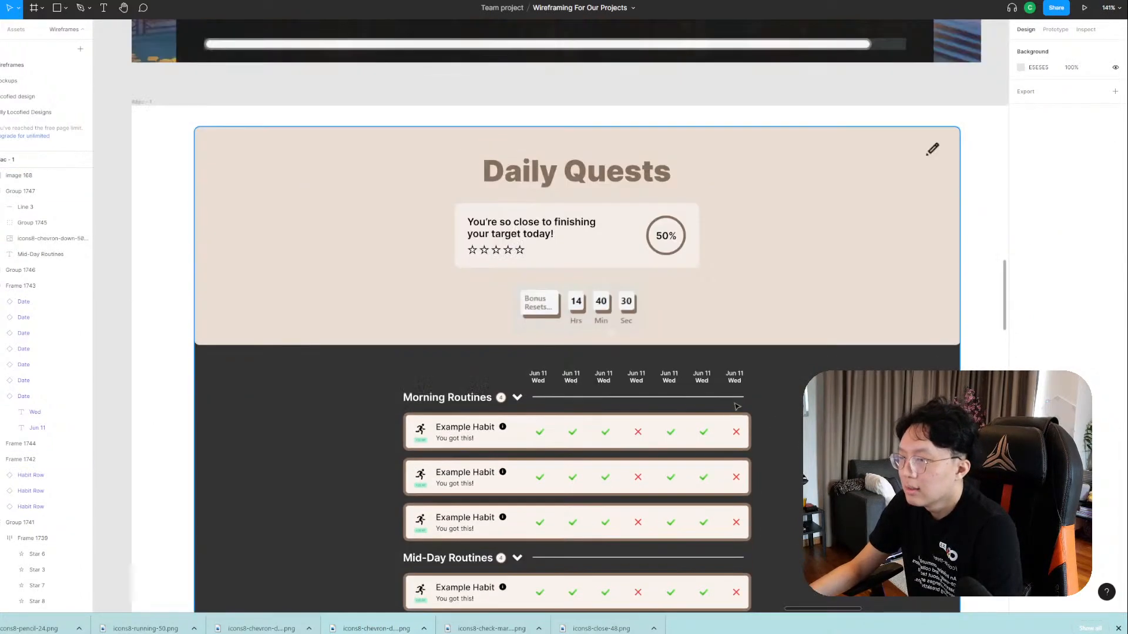
{"action": "scroll", "coordinate": [737, 393], "scroll_direction": "down", "scroll_amount": 1}
{"action": "scroll", "coordinate": [738, 393], "scroll_direction": "down", "scroll_amount": 1}
{"action": "scroll", "coordinate": [739, 389], "scroll_direction": "down", "scroll_amount": 1}
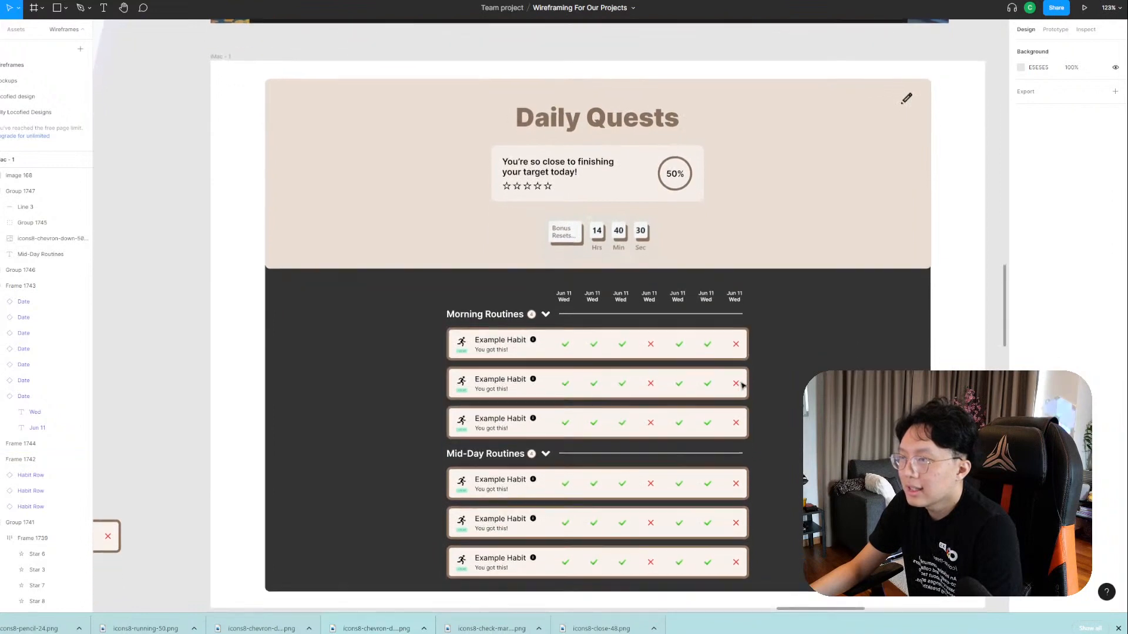
Examine the last date heading above Morning Routines, check the requirements checklist in the Notion planning notes, and return to the Figma wireframe.
{"action": "scroll", "coordinate": [735, 381], "scroll_direction": "up", "scroll_amount": 1}
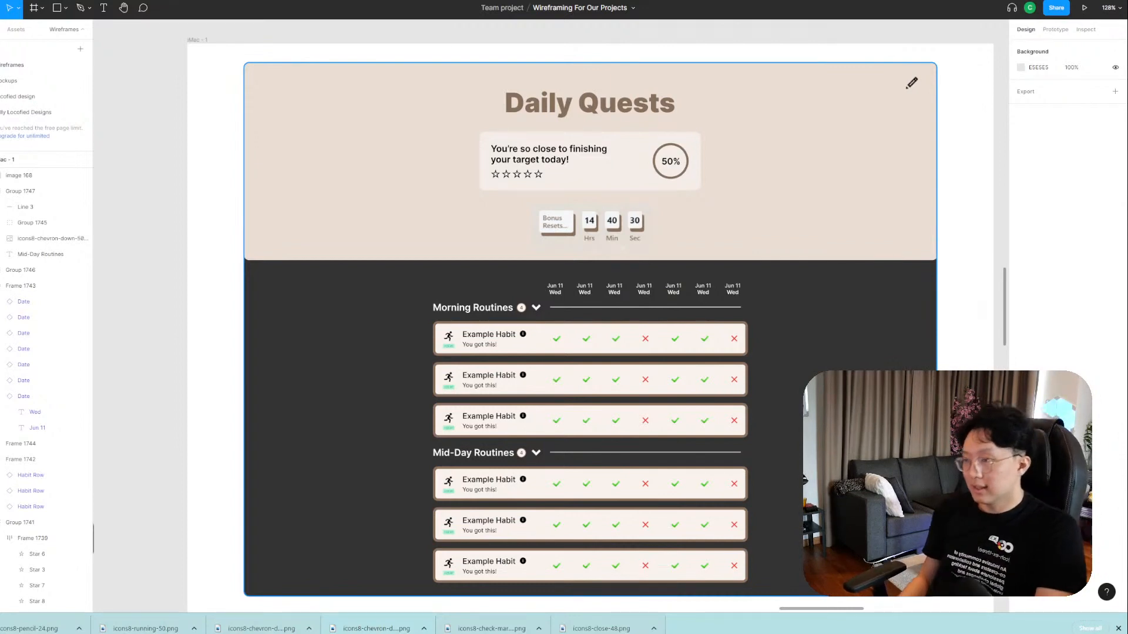
{"action": "left_click", "coordinate": [732, 294]}
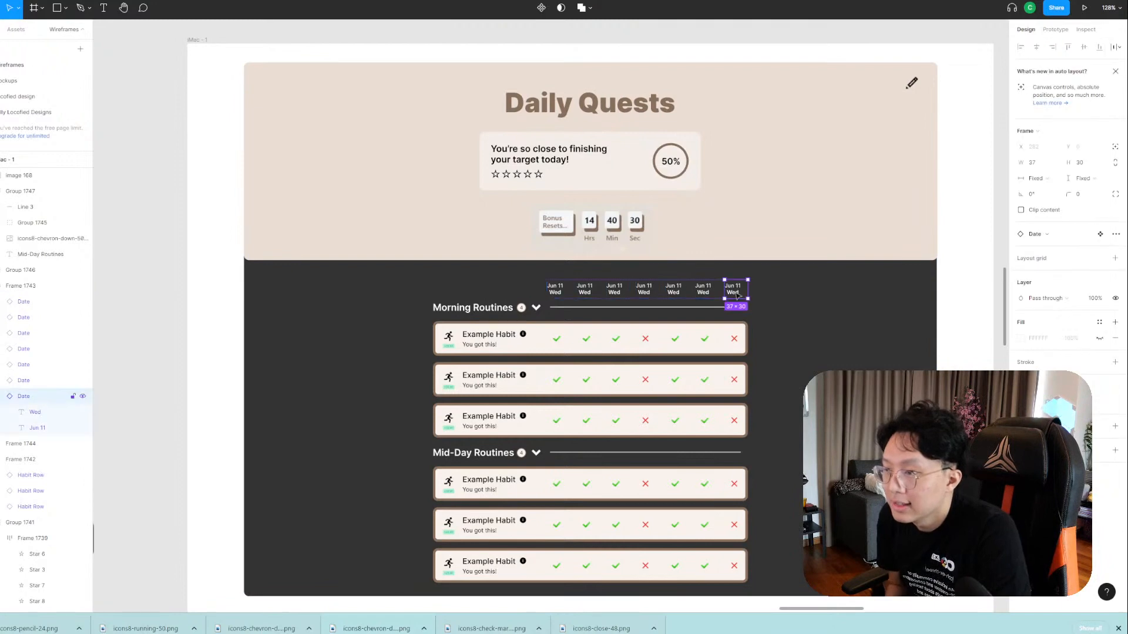
{"action": "left_click", "coordinate": [734, 293]}
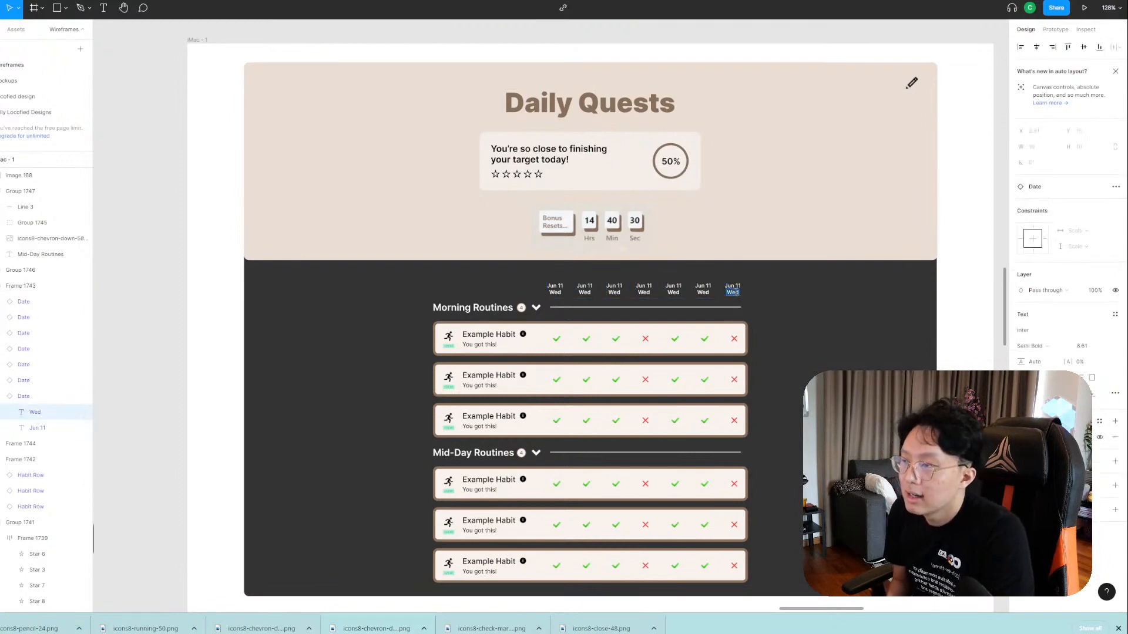
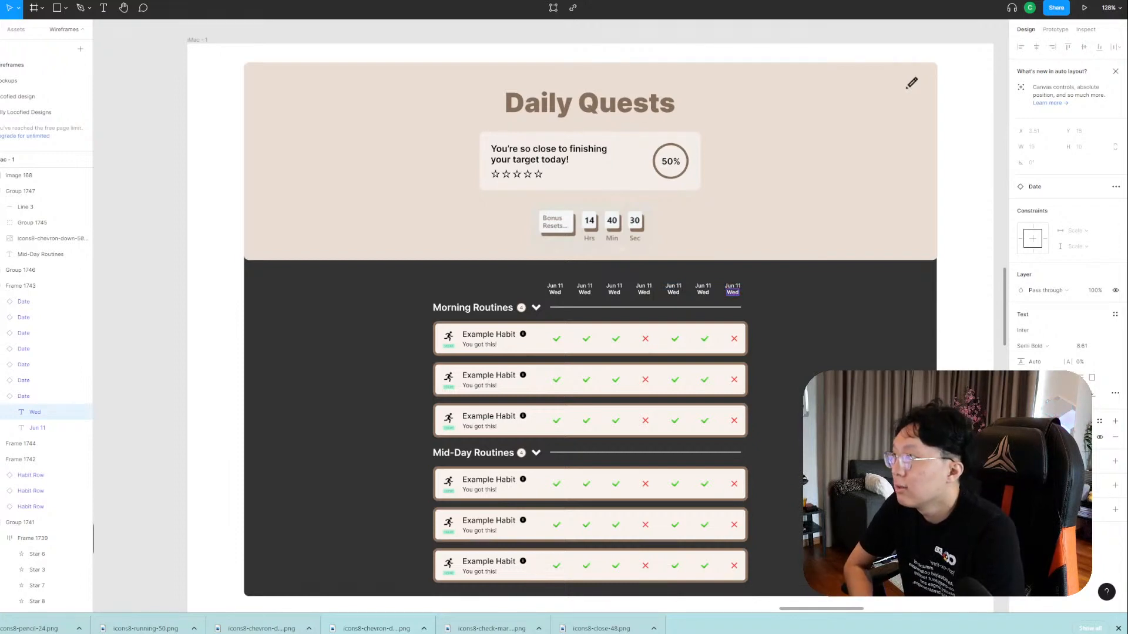
{"action": "key", "text": "ctrl+Tab"}
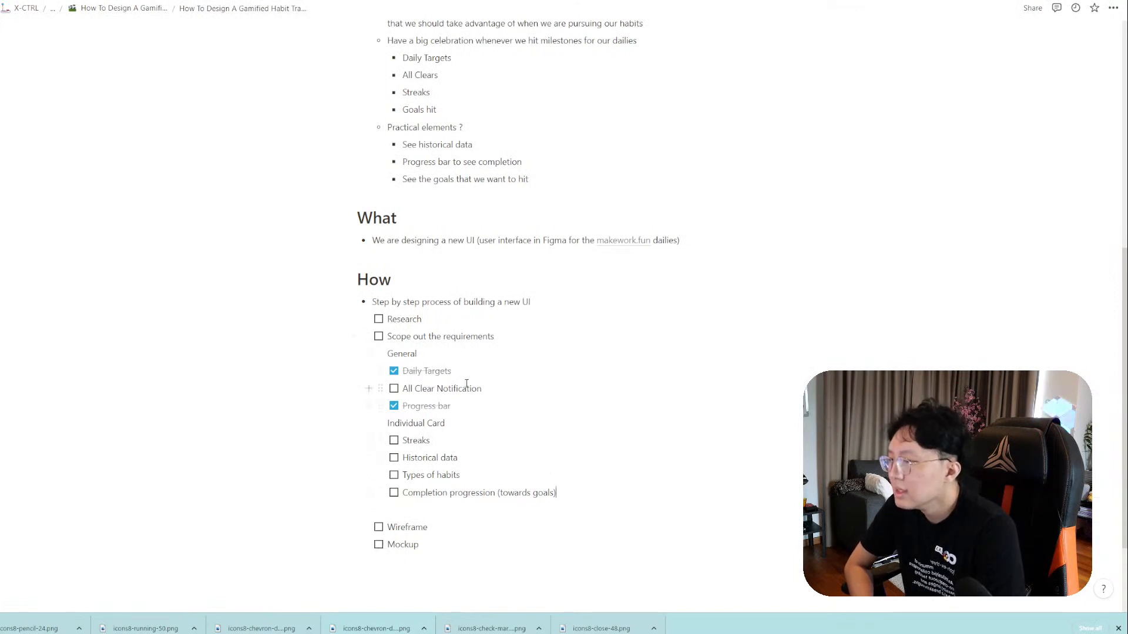
{"action": "key", "text": "ctrl+shift+Tab"}
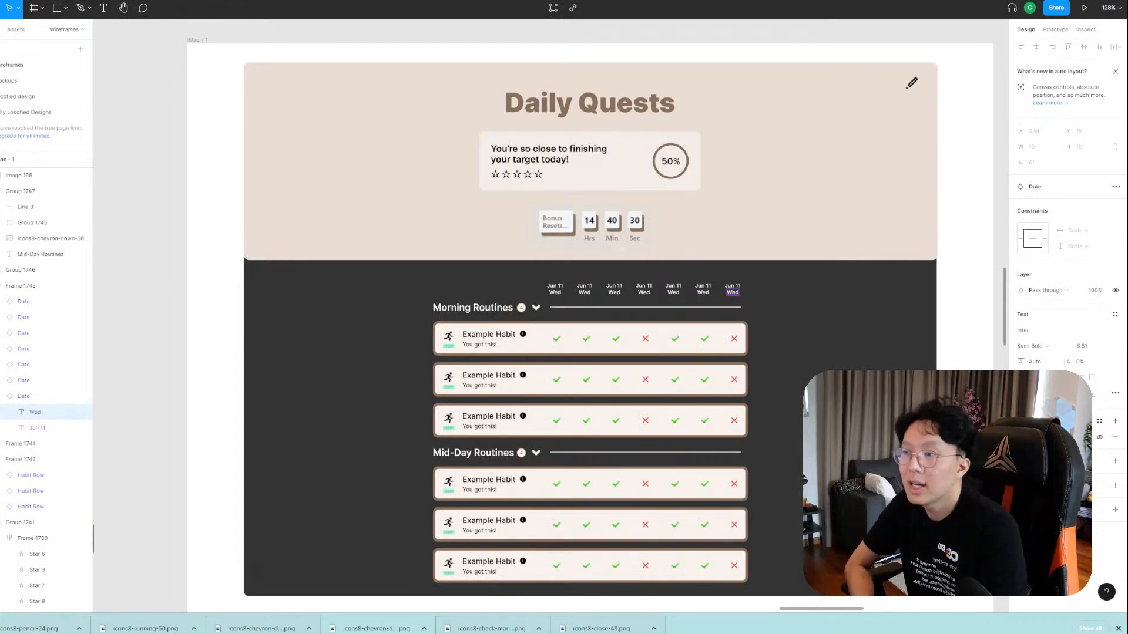
{"action": "left_click", "coordinate": [168, 361]}
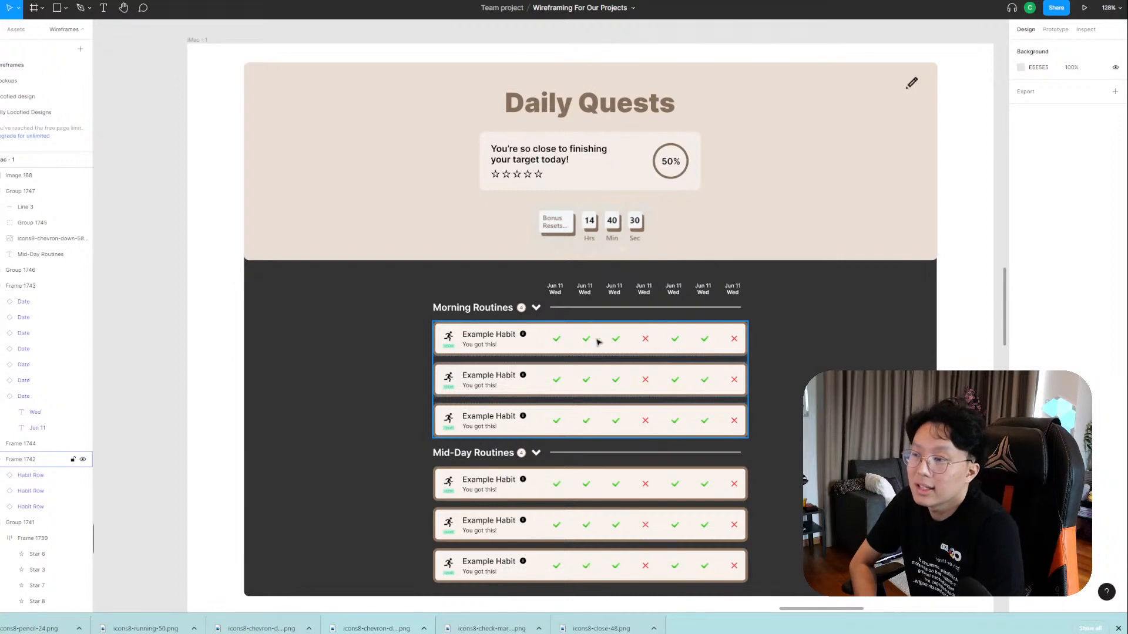
Draw a 260 × 55 rectangle over the start of the main Habit Row component and layer it just above the row's background, behind the habit content.
{"action": "left_click_drag", "start_coordinate": [169, 436], "coordinate": [861, 281]}
{"action": "scroll", "coordinate": [550, 384], "scroll_direction": "up", "scroll_amount": 5}
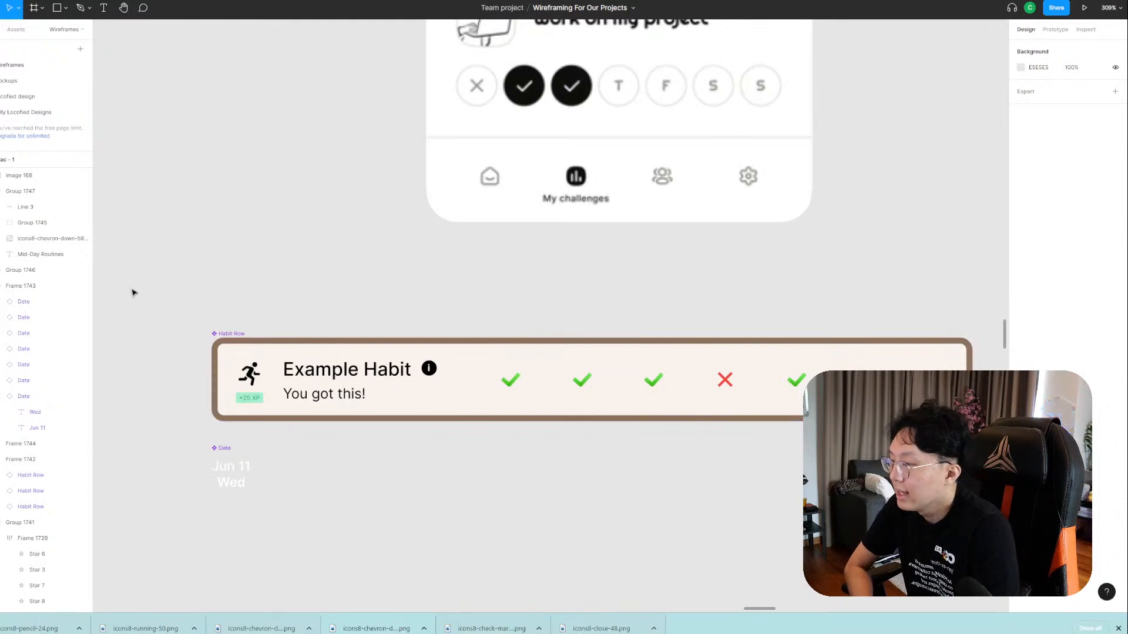
{"action": "double_click", "coordinate": [253, 355]}
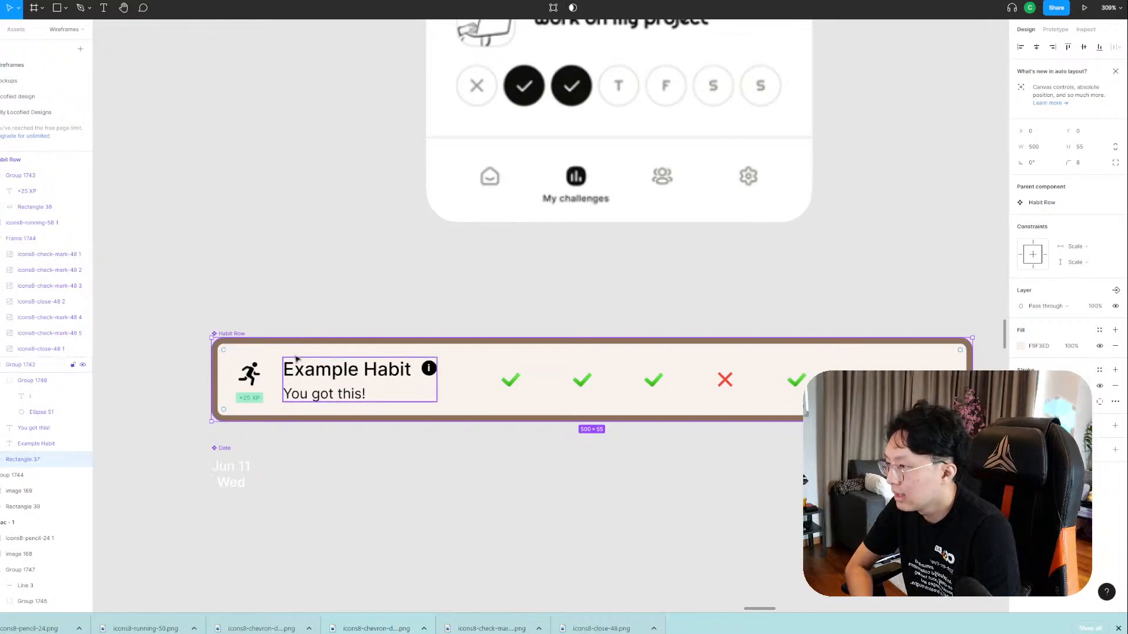
{"action": "left_click", "coordinate": [1023, 348]}
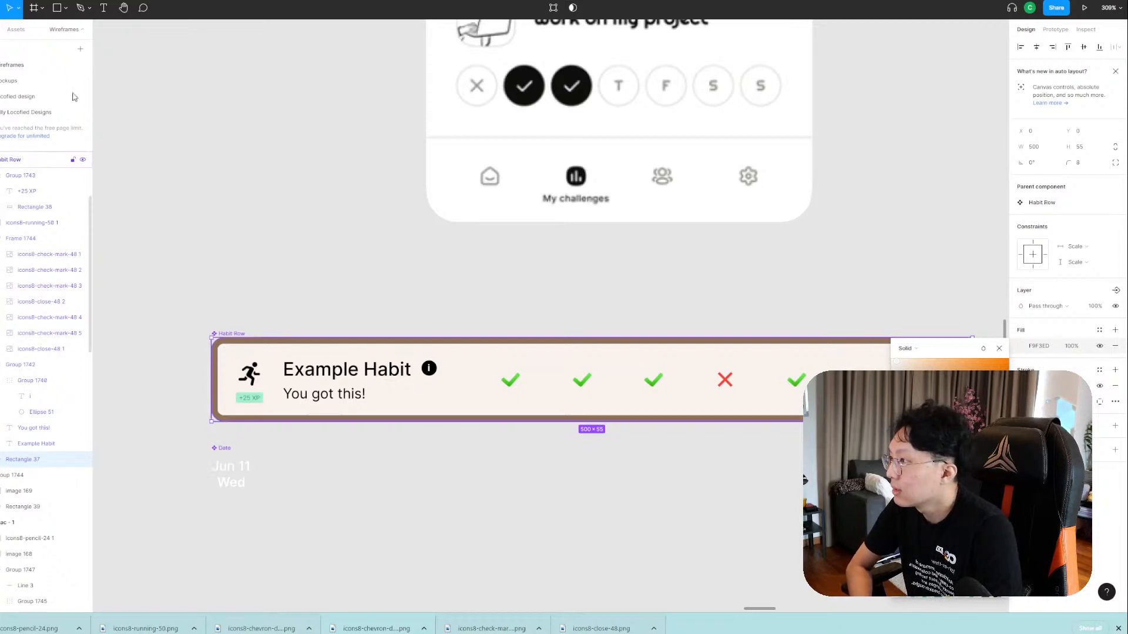
{"action": "left_click", "coordinate": [57, 9]}
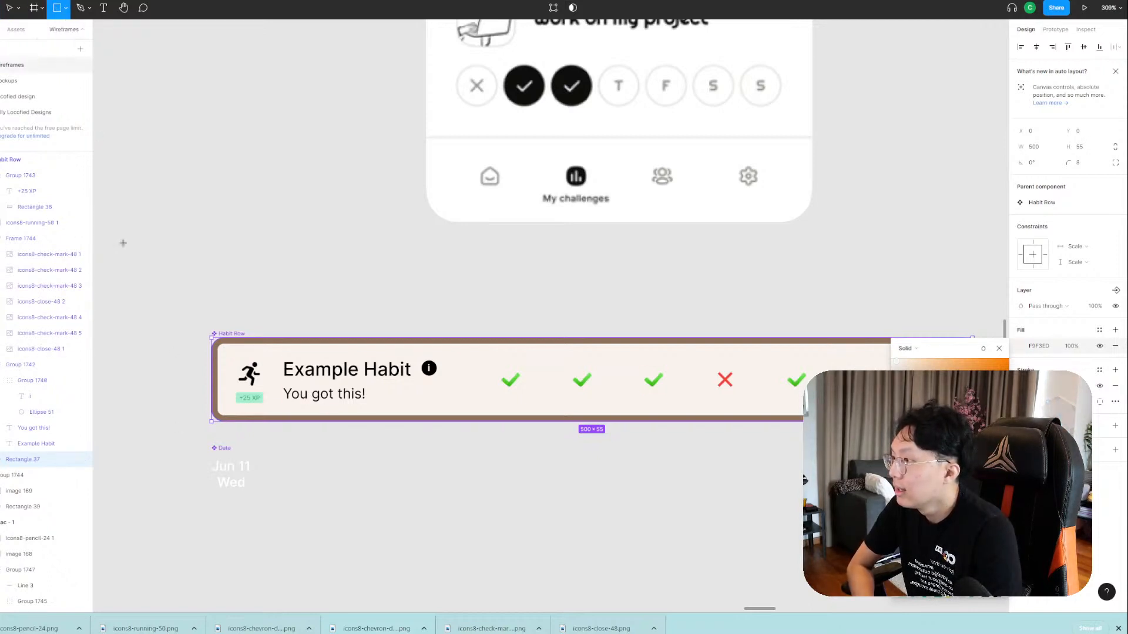
{"action": "left_click_drag", "start_coordinate": [211, 338], "coordinate": [608, 424]}
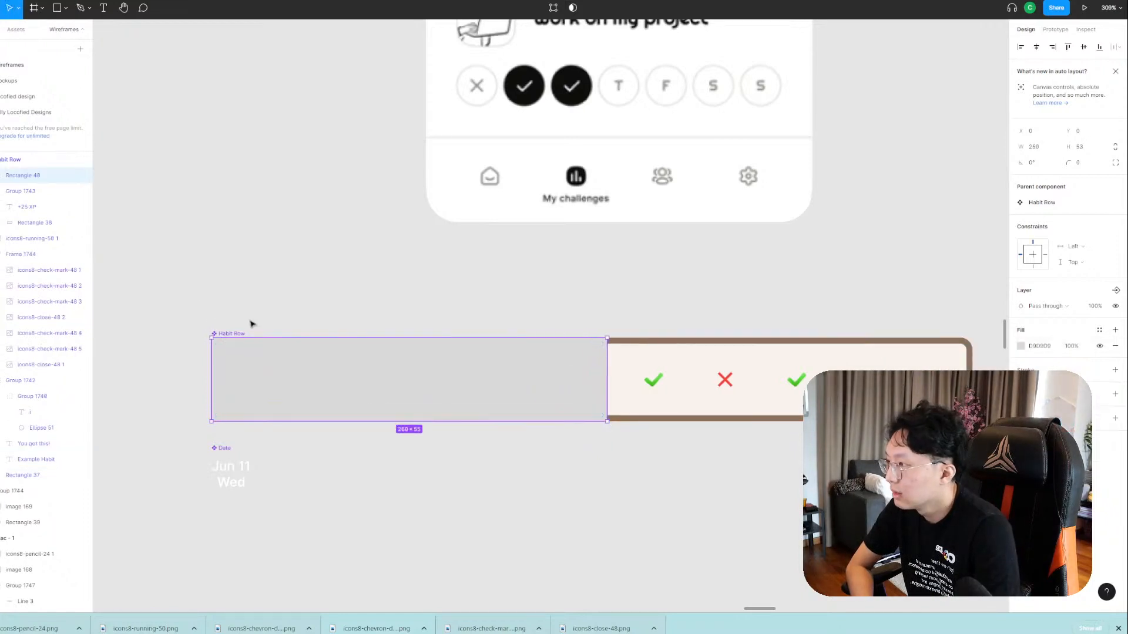
{"action": "left_click_drag", "start_coordinate": [3, 176], "coordinate": [42, 462]}
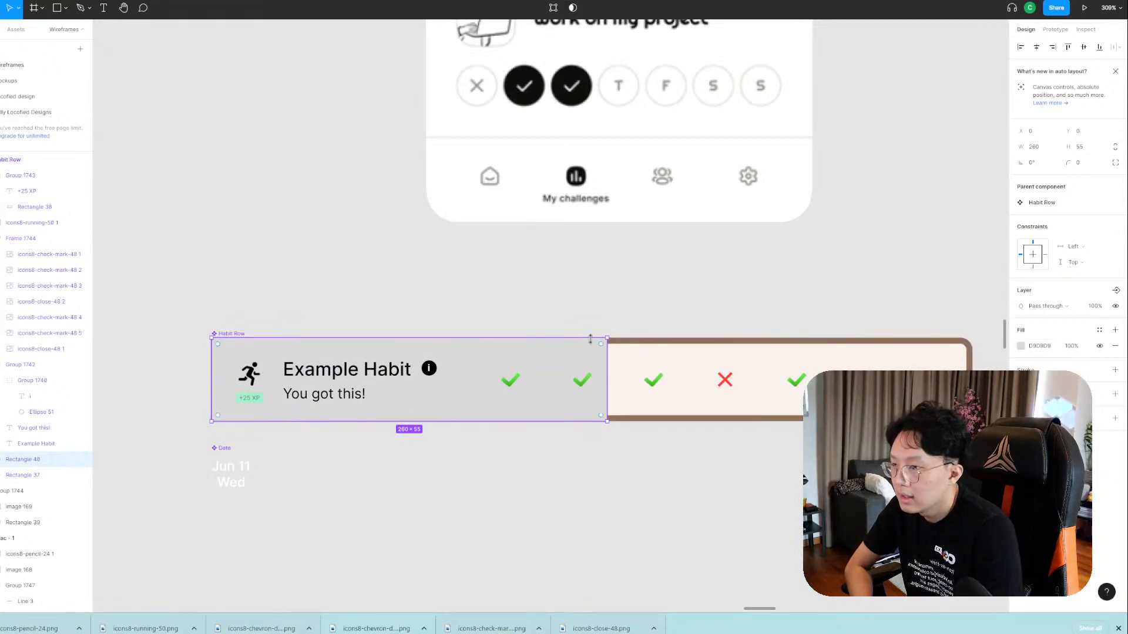
Inset the new rectangle inside the row's brown border to 257 × 47 and round its corners to 3.
{"action": "left_click_drag", "start_coordinate": [590, 339], "coordinate": [592, 346]}
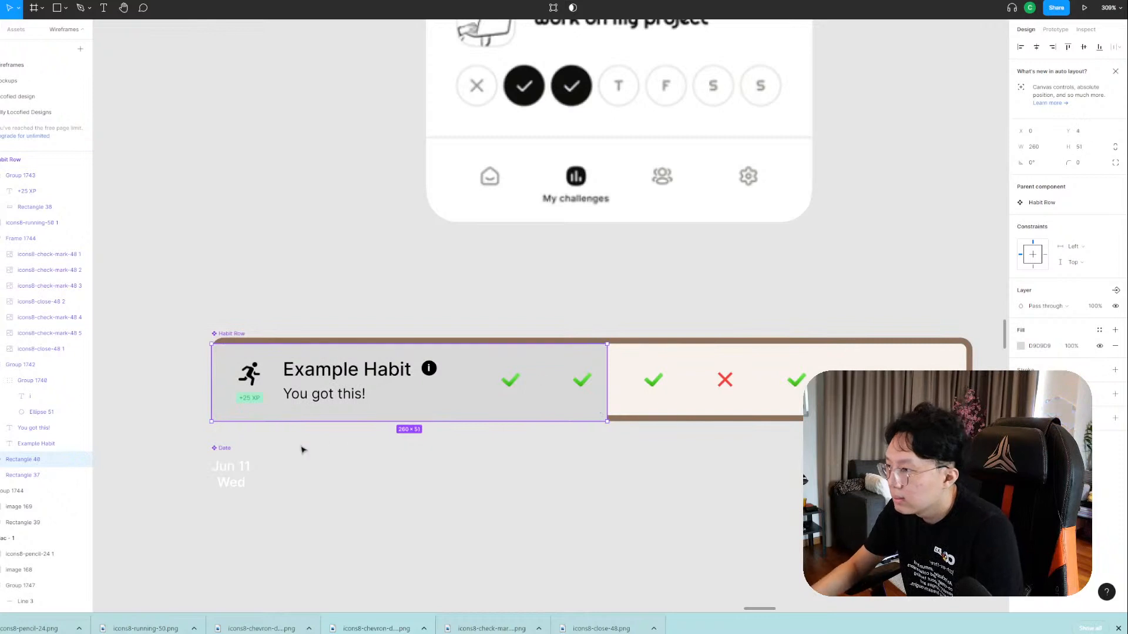
{"action": "scroll", "coordinate": [301, 450], "scroll_direction": "up", "scroll_amount": 3}
{"action": "left_click_drag", "start_coordinate": [316, 414], "coordinate": [322, 404]}
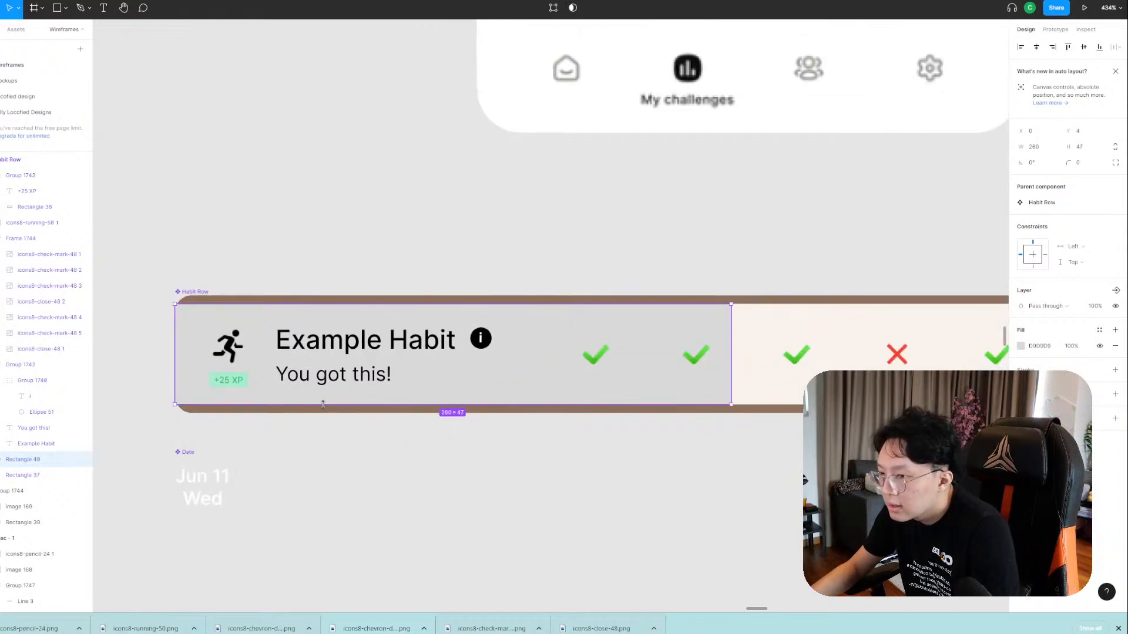
{"action": "left_click_drag", "start_coordinate": [173, 373], "coordinate": [183, 373]}
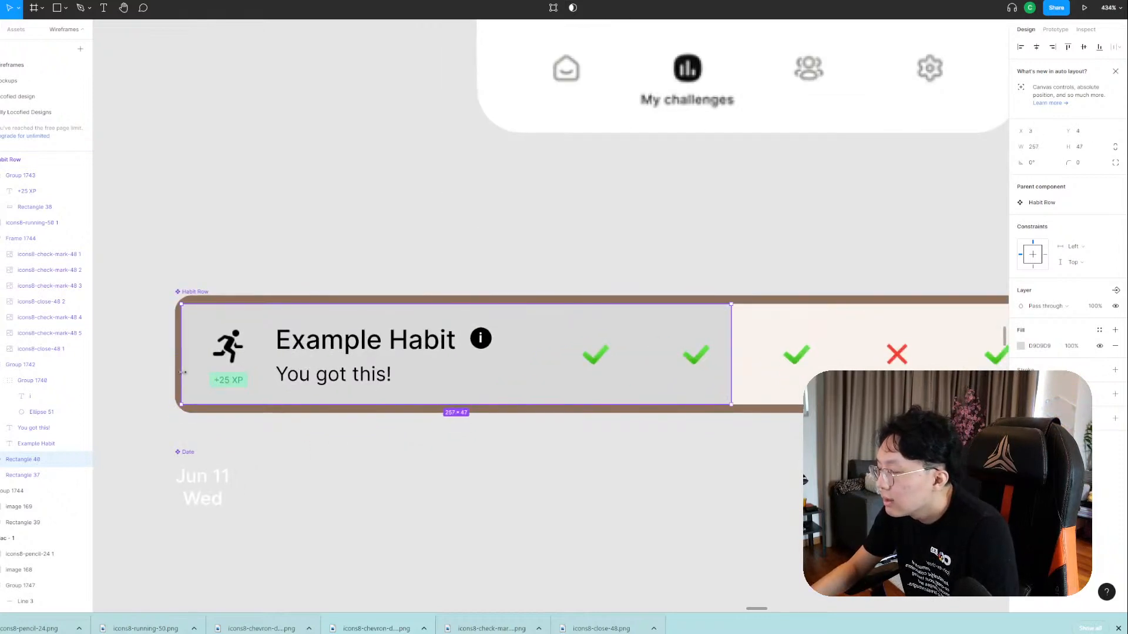
{"action": "left_click_drag", "start_coordinate": [188, 310], "coordinate": [189, 318]}
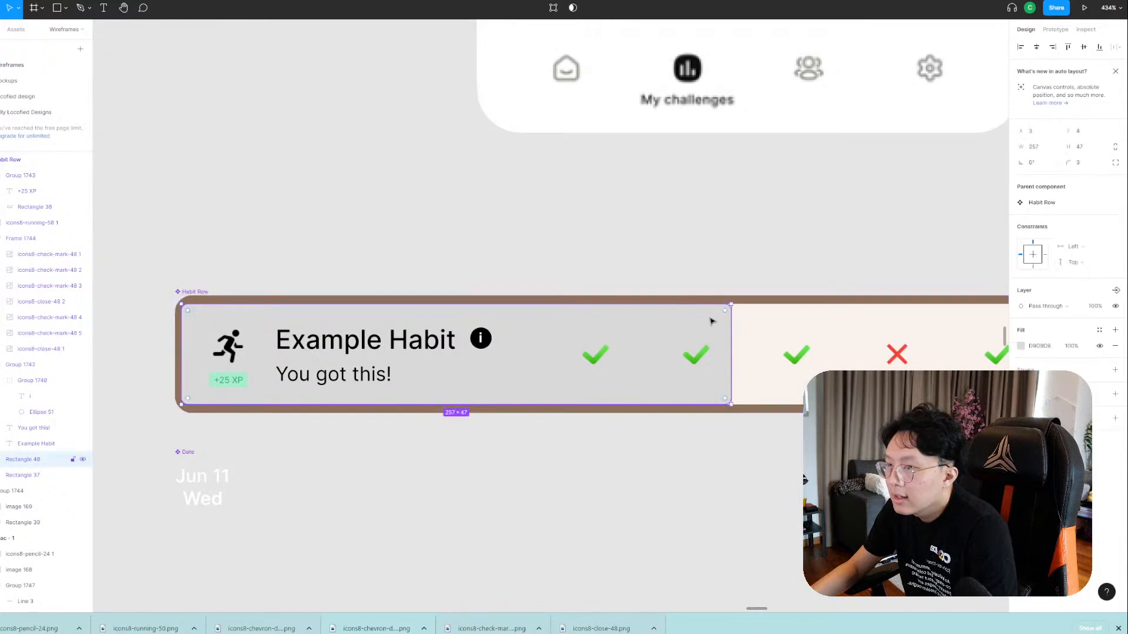
Fill the Habit Row's progress rectangle with solid green.
{"action": "left_click", "coordinate": [1020, 346]}
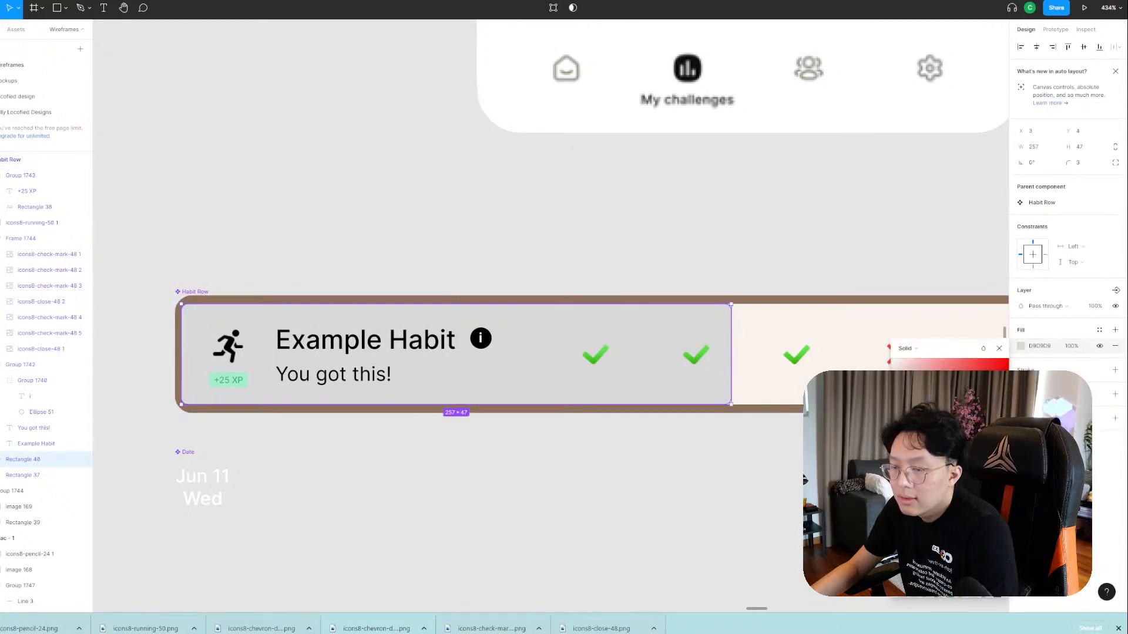
{"action": "left_click", "coordinate": [941, 558]}
{"action": "left_click", "coordinate": [765, 443]}
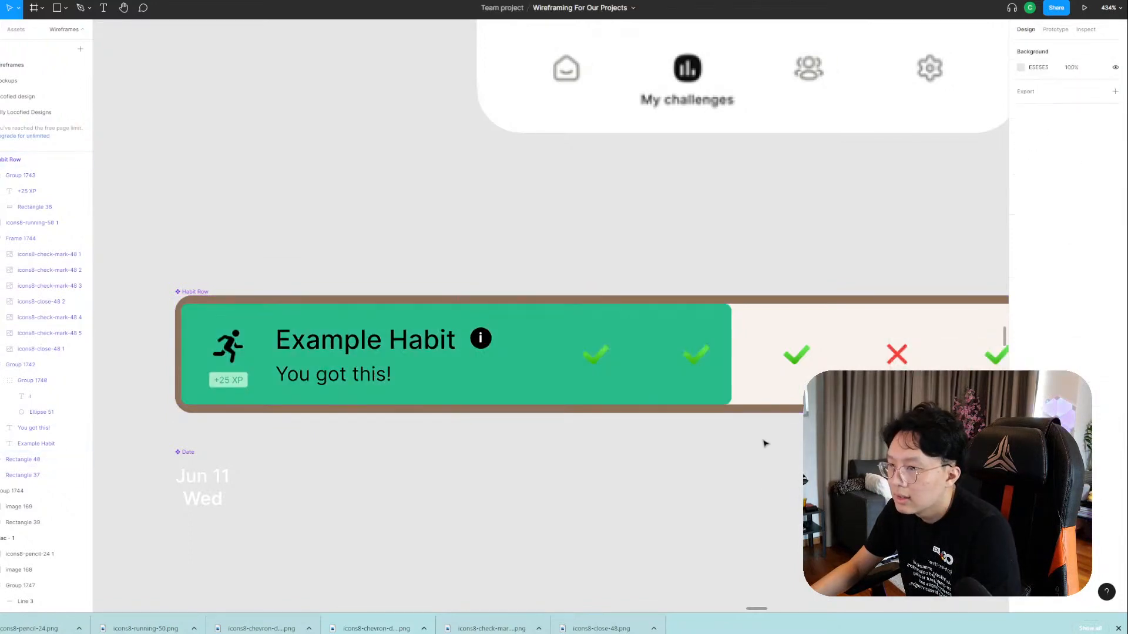
{"action": "scroll", "coordinate": [772, 374], "scroll_direction": "down", "scroll_amount": 3}
{"action": "left_click_drag", "start_coordinate": [798, 400], "coordinate": [670, 414]}
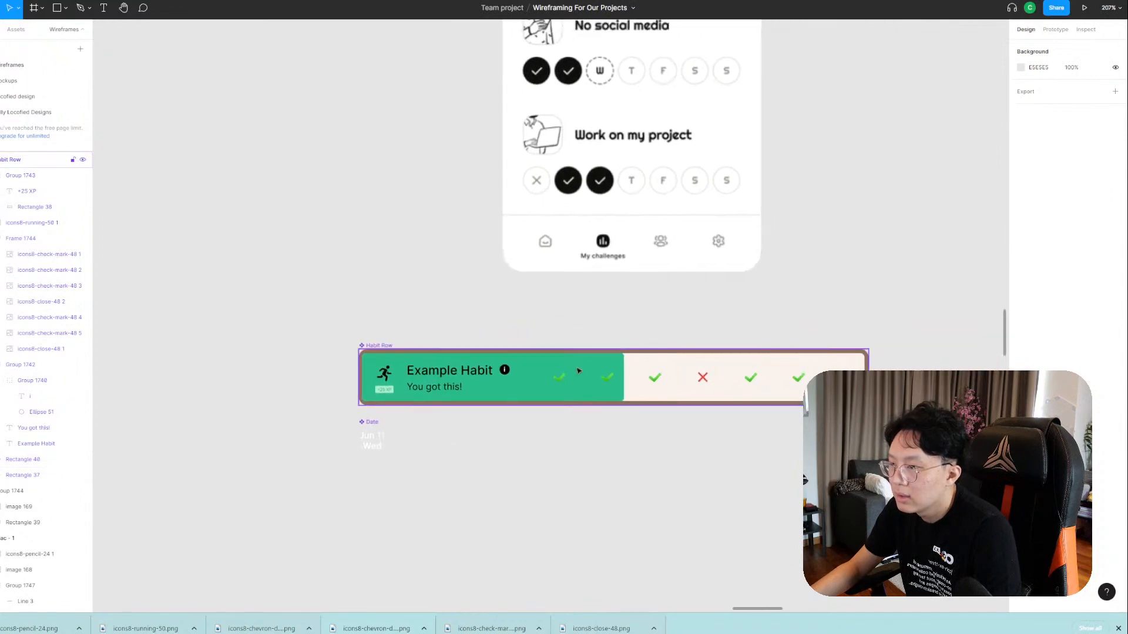
Reduce the green progress fill's opacity to 36% and check the habit rows on the Daily Quests page.
{"action": "left_click", "coordinate": [576, 364]}
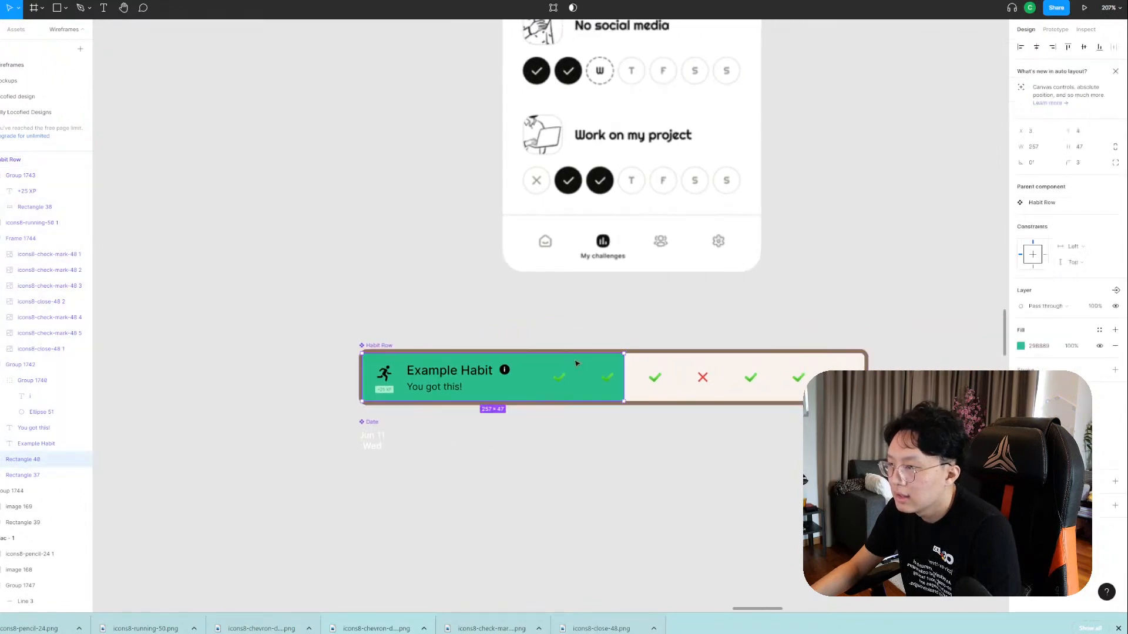
{"action": "left_click", "coordinate": [1021, 347]}
{"action": "left_click", "coordinate": [954, 499]}
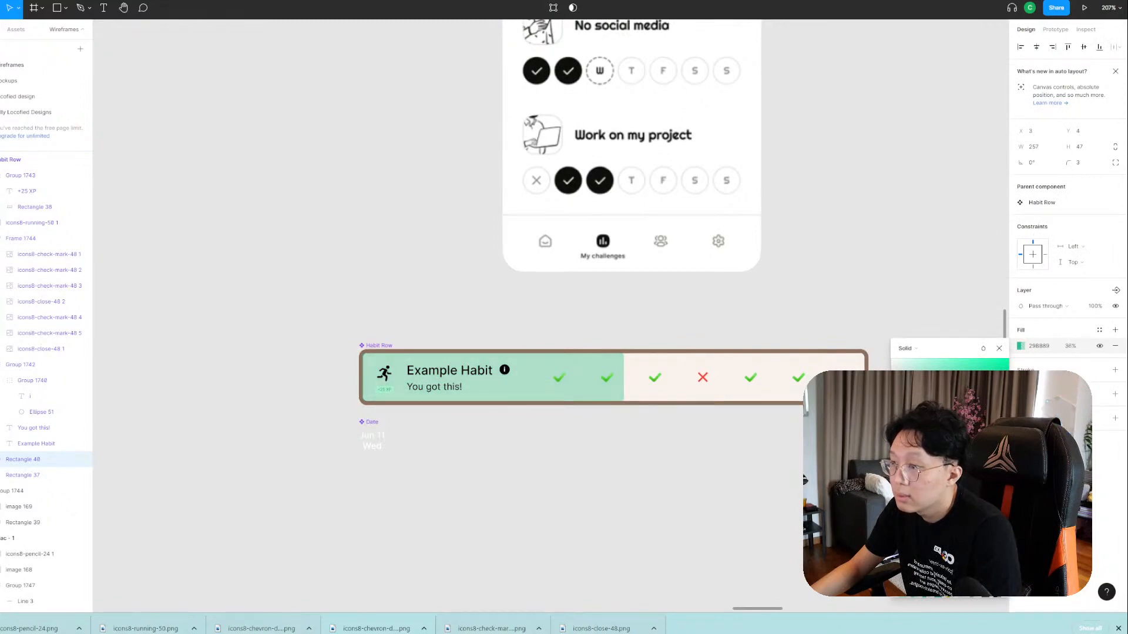
{"action": "left_click", "coordinate": [637, 456]}
{"action": "scroll", "coordinate": [745, 407], "scroll_direction": "down", "scroll_amount": 3}
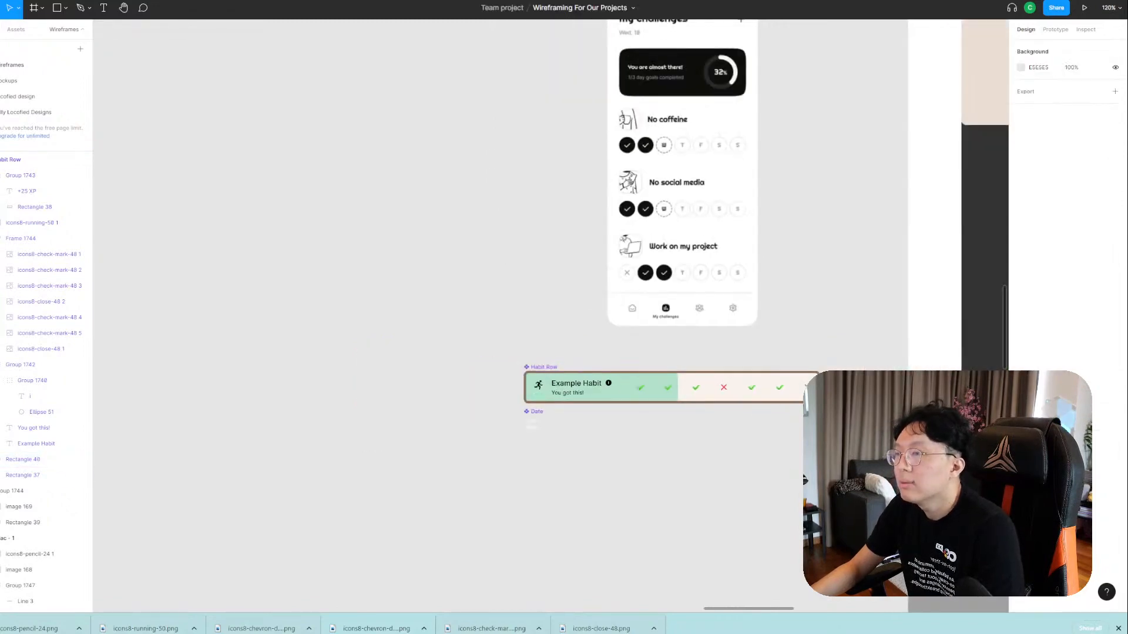
{"action": "left_click_drag", "start_coordinate": [808, 309], "coordinate": [63, 386]}
{"action": "scroll", "coordinate": [589, 323], "scroll_direction": "up", "scroll_amount": 1}
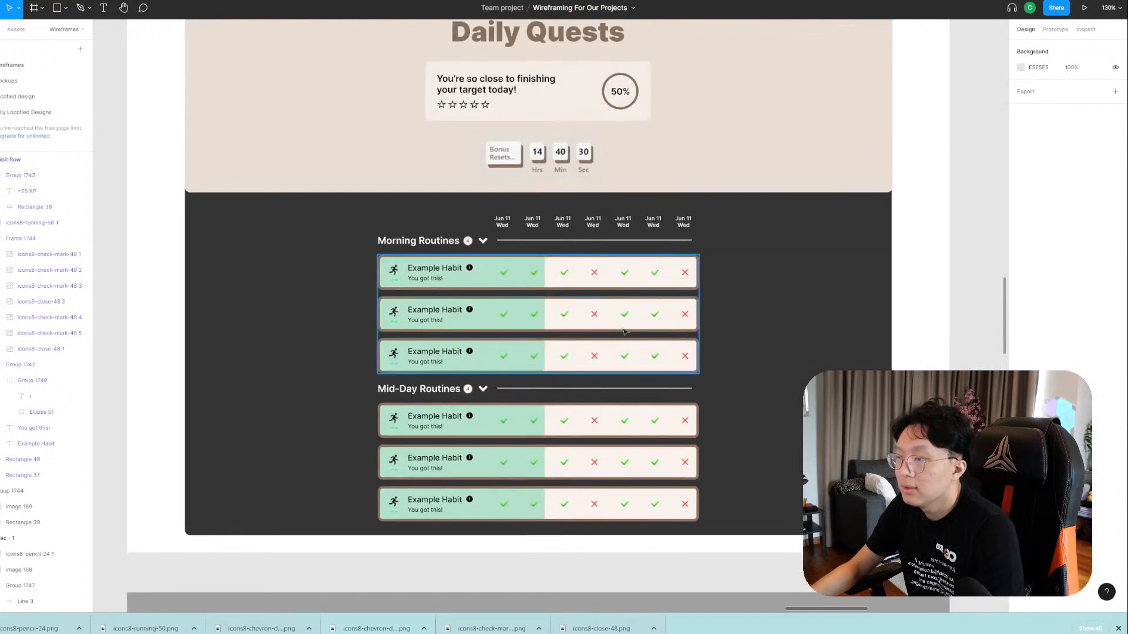